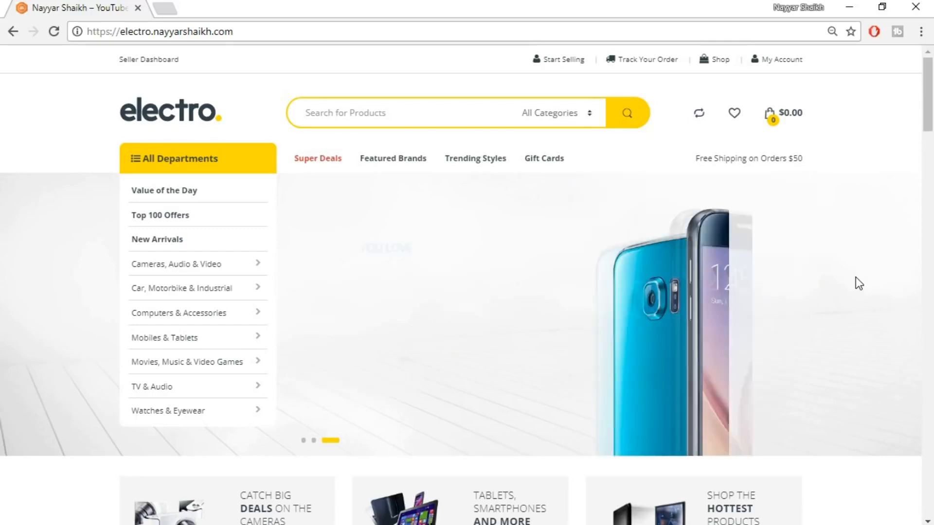
# Switch to the Edge browser showing the electro store homepage and zoom the page out two levels
pyautogui.moveTo(412, 524)
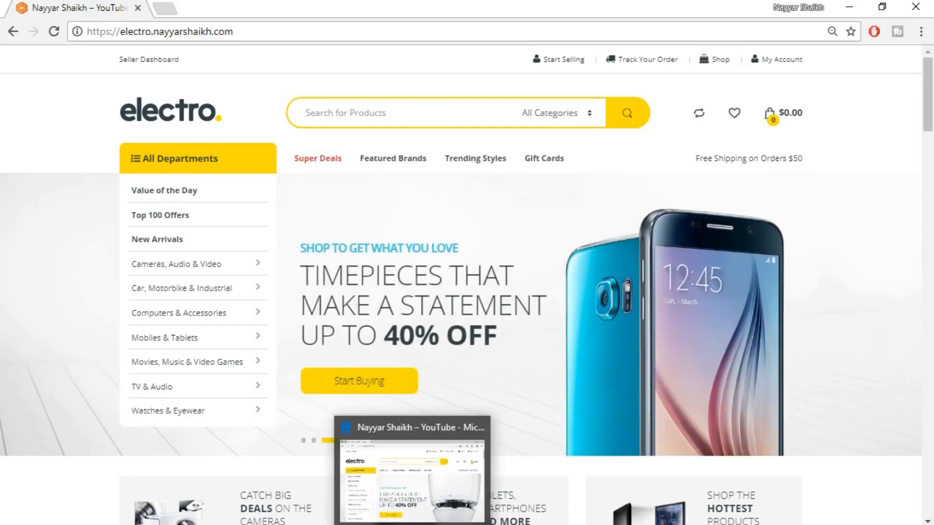
pyautogui.click(412, 524)
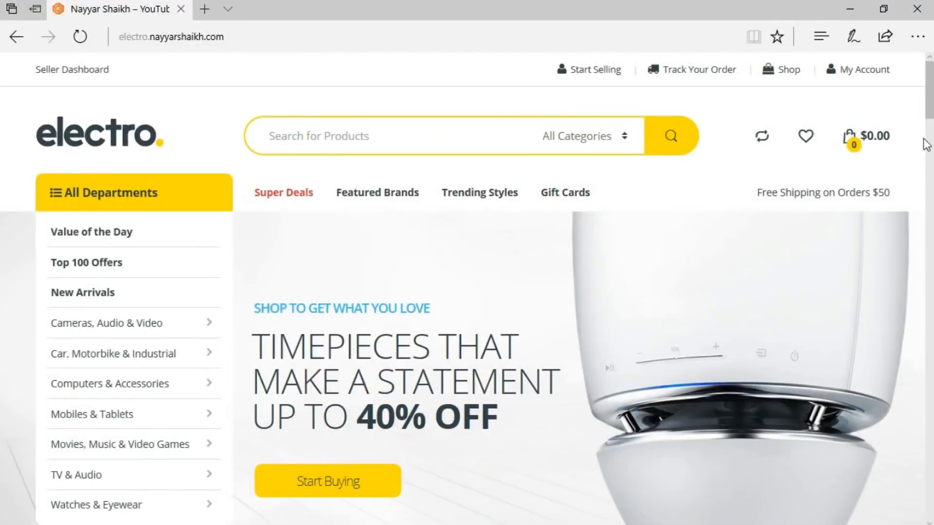
pyautogui.moveTo(932, 104); pyautogui.dragTo(932, 94)
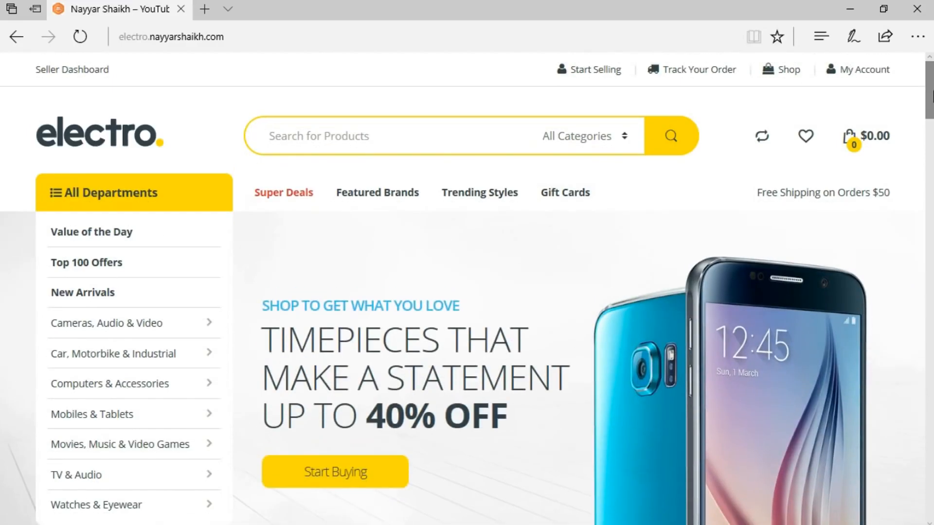
pyautogui.hotkey('ctrl', '-')
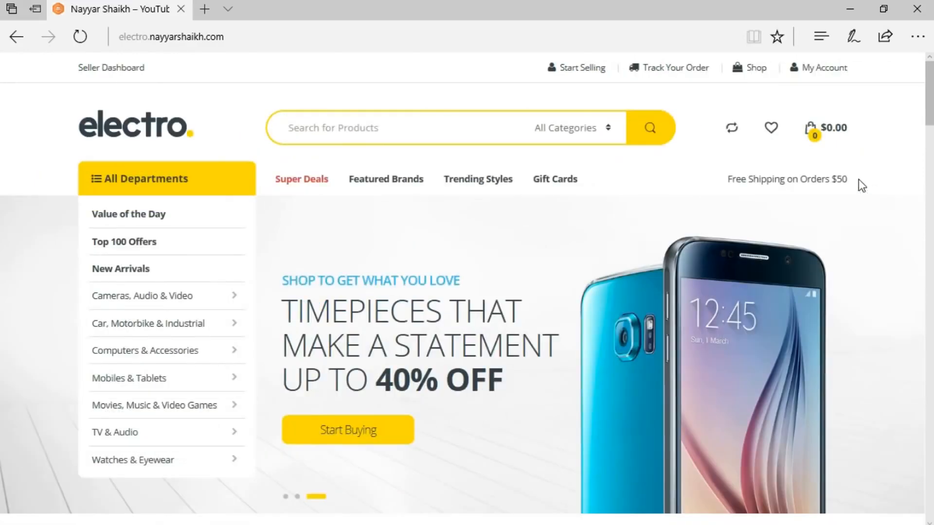
pyautogui.hotkey('ctrl', '-')
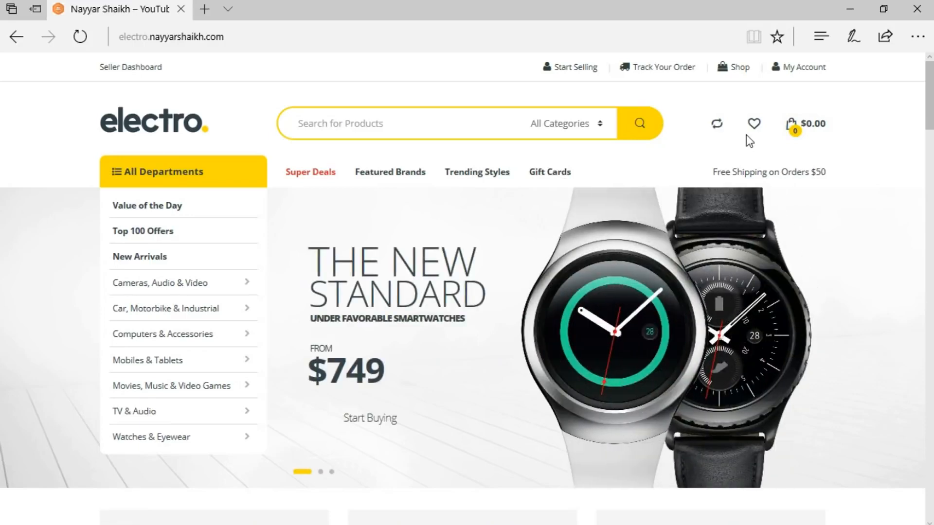
# Open the Start Selling page, choose to register as a vendor, and look over the vendor registration fields
pyautogui.click(562, 70)
pyautogui.scroll(-3, 897, 210)
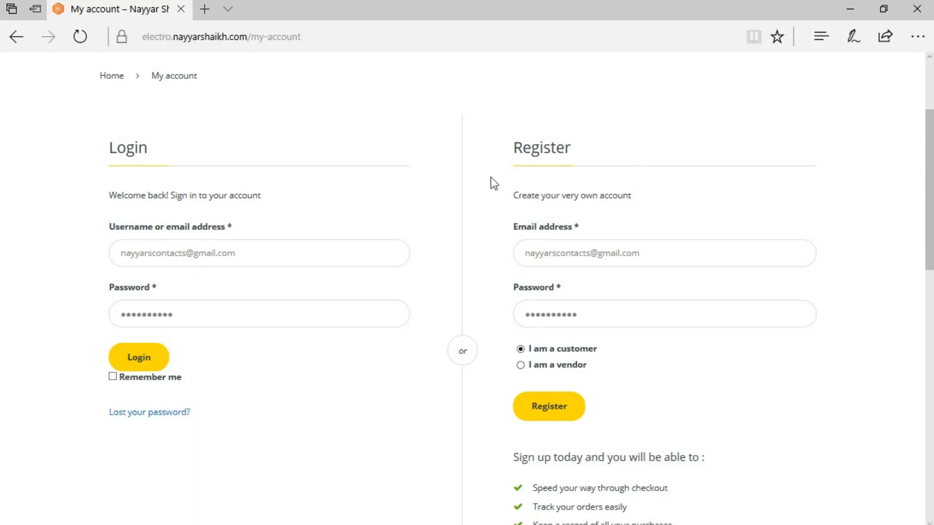
pyautogui.scroll(-2, 727, 259)
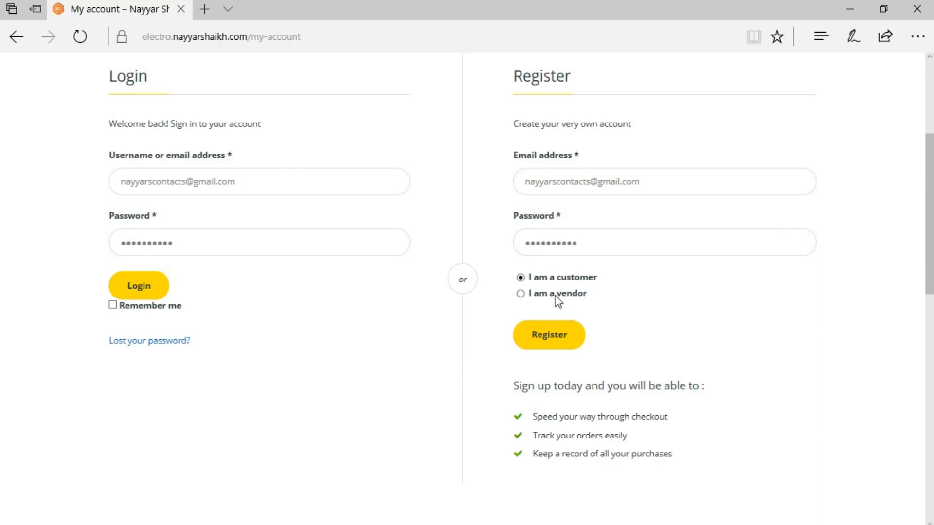
pyautogui.click(521, 295)
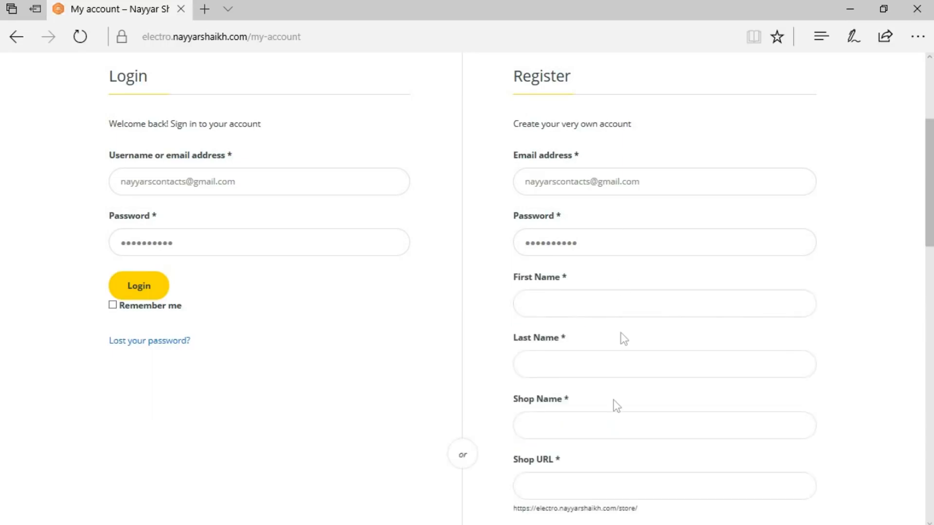
pyautogui.scroll(-5, 617, 406)
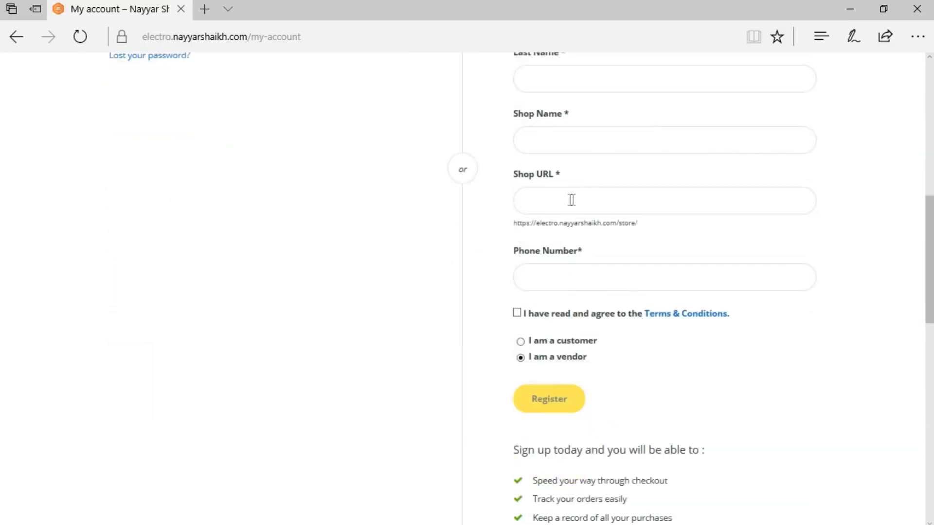
pyautogui.scroll(6, 729, 250)
pyautogui.scroll(-4, 729, 249)
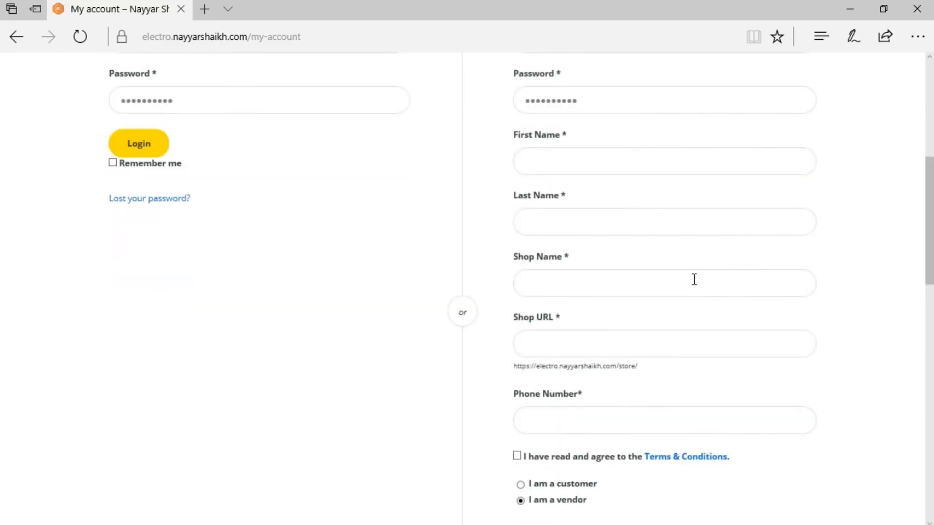
pyautogui.scroll(5, 694, 280)
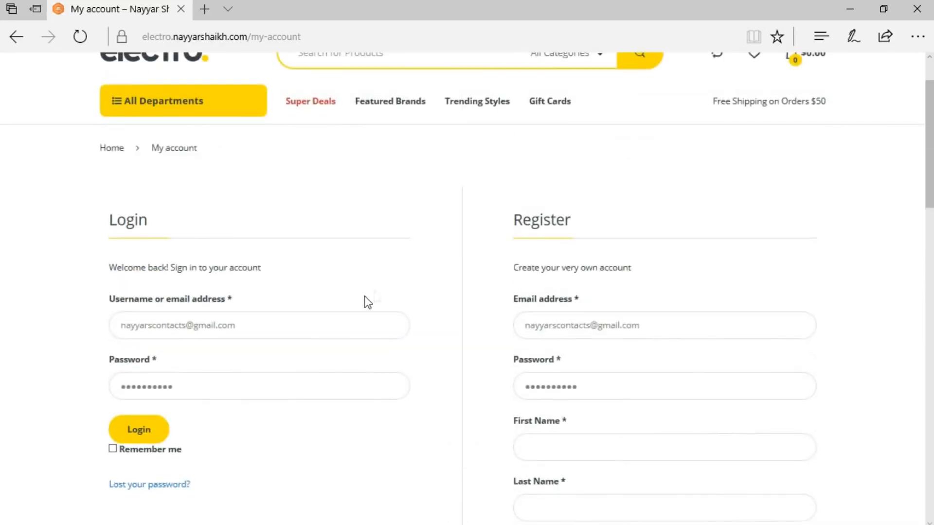
pyautogui.scroll(-1, 173, 343)
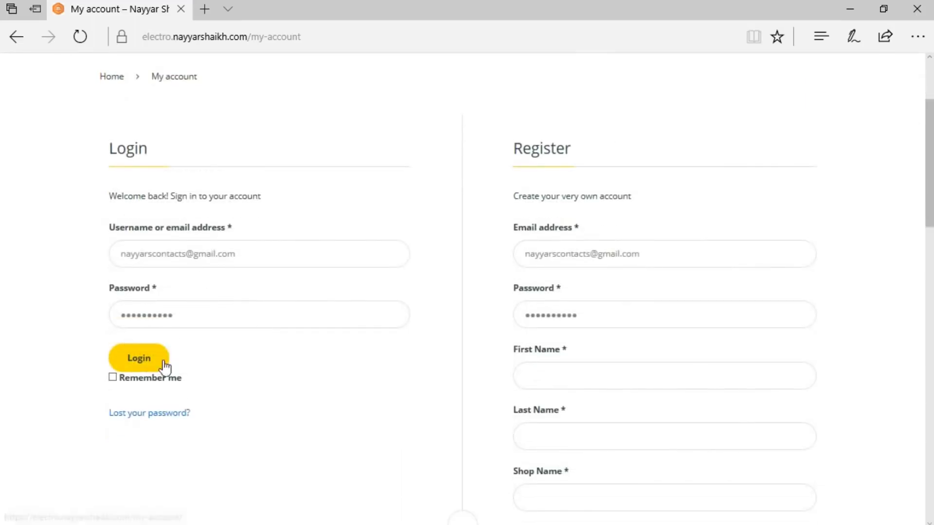
# Log in to the seller account with the saved credentials and open the seller dashboard
pyautogui.click(138, 360)
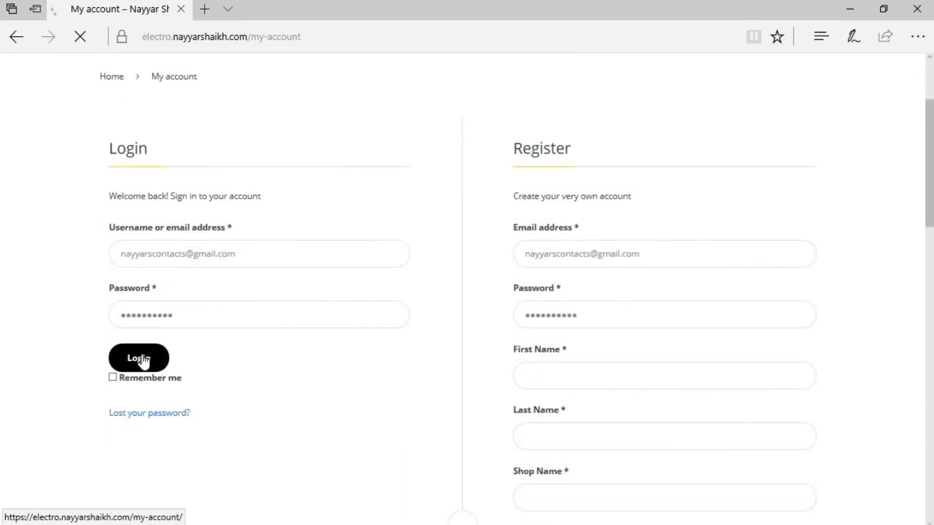
pyautogui.scroll(-1, 874, 310)
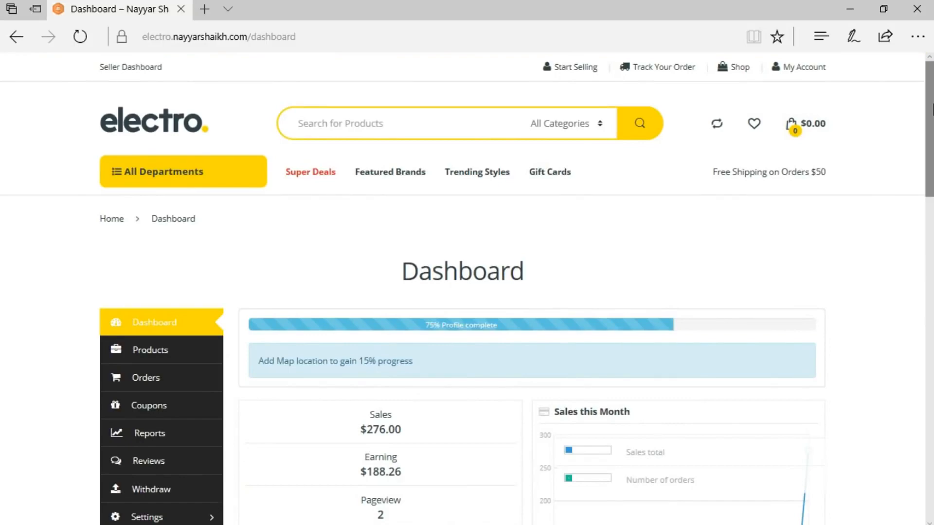
pyautogui.moveTo(932, 105); pyautogui.dragTo(932, 175)
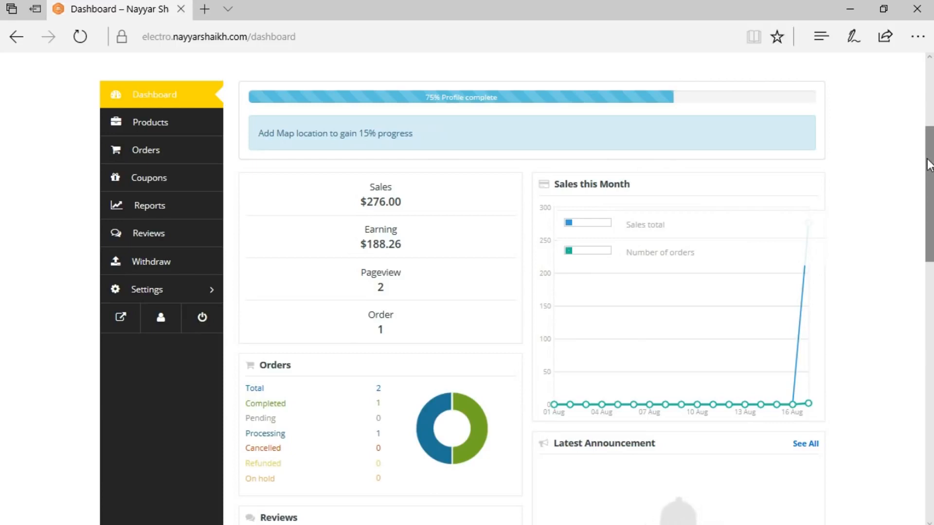
pyautogui.moveTo(928, 189)
pyautogui.mouseDown()
pyautogui.moveTo(930, 222)
pyautogui.moveTo(930, 207)
pyautogui.mouseUp()
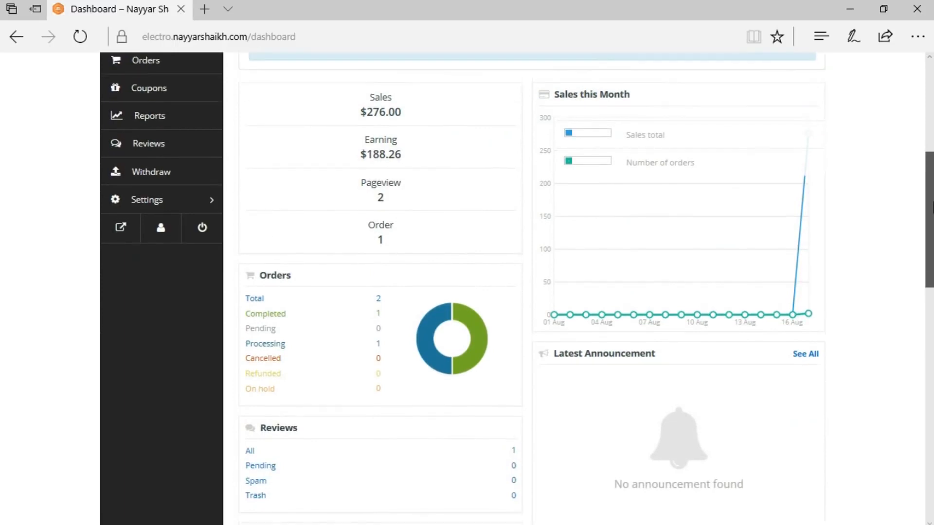
# Examine the dashboard's sales, earnings, orders, reviews and products summaries
pyautogui.moveTo(370, 96); pyautogui.dragTo(428, 110)
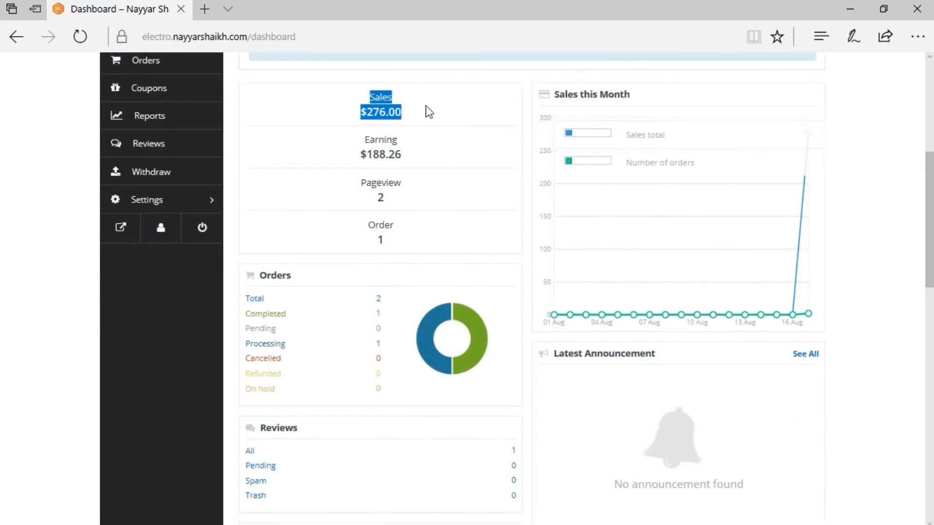
pyautogui.click(423, 108)
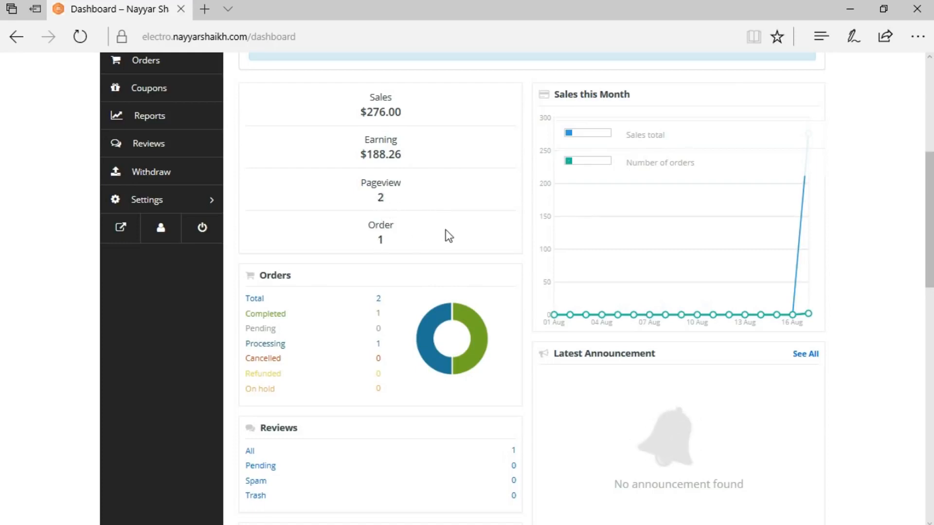
pyautogui.scroll(3, 450, 237)
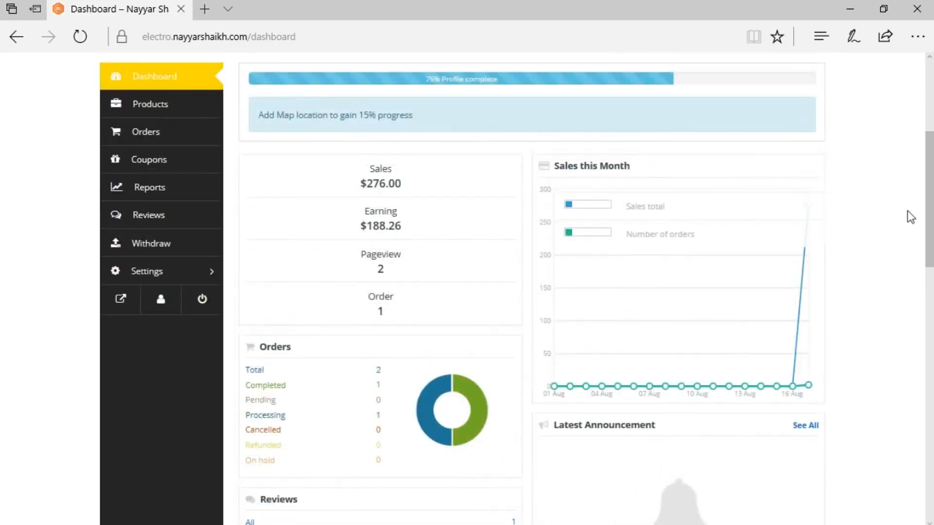
pyautogui.moveTo(931, 193); pyautogui.dragTo(931, 228)
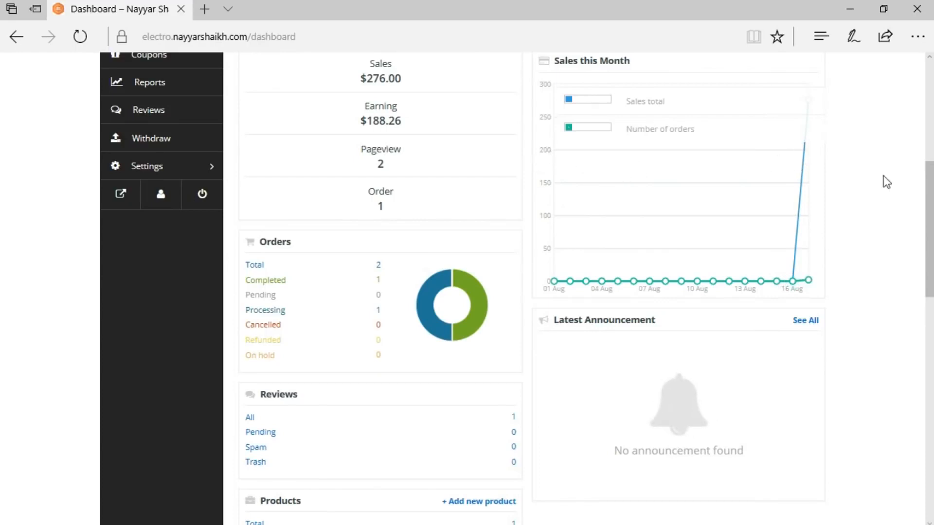
pyautogui.scroll(-3, 883, 182)
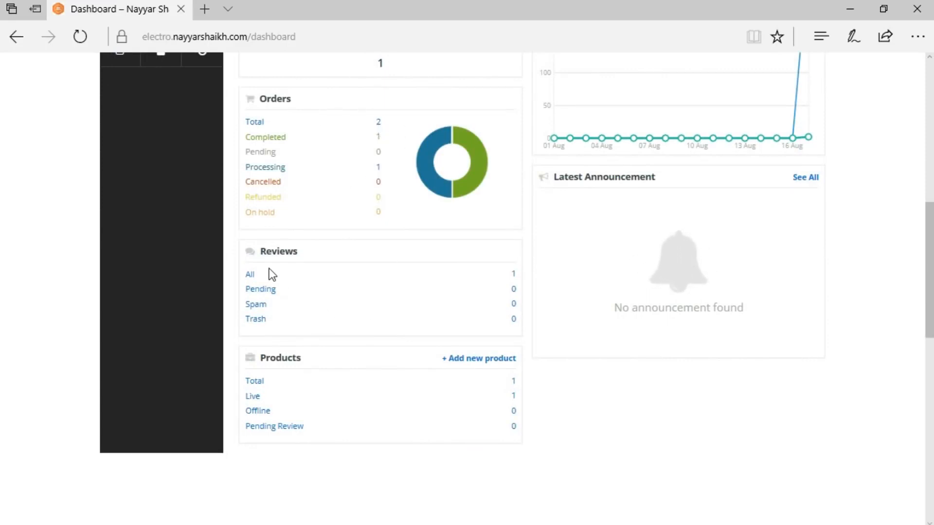
pyautogui.scroll(7, 803, 378)
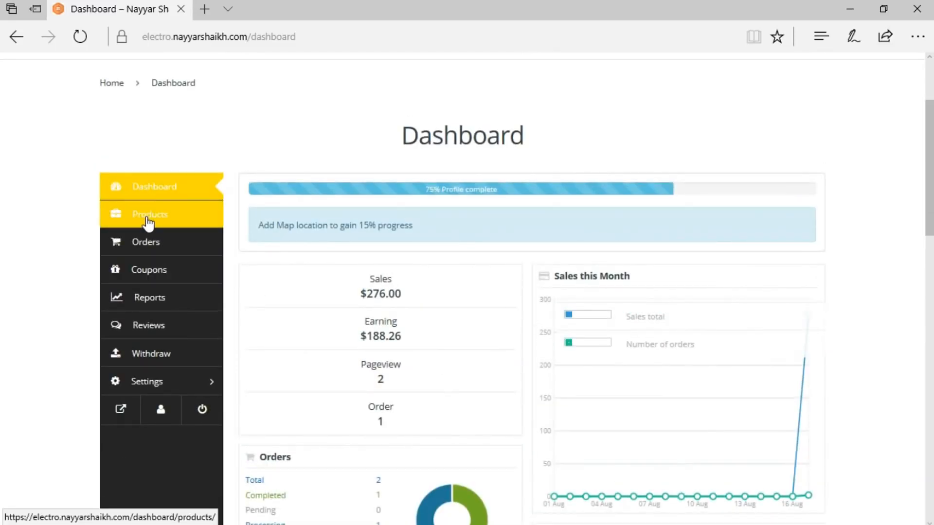
# Open the Products section and then the Orders list of the seller dashboard
pyautogui.click(161, 221)
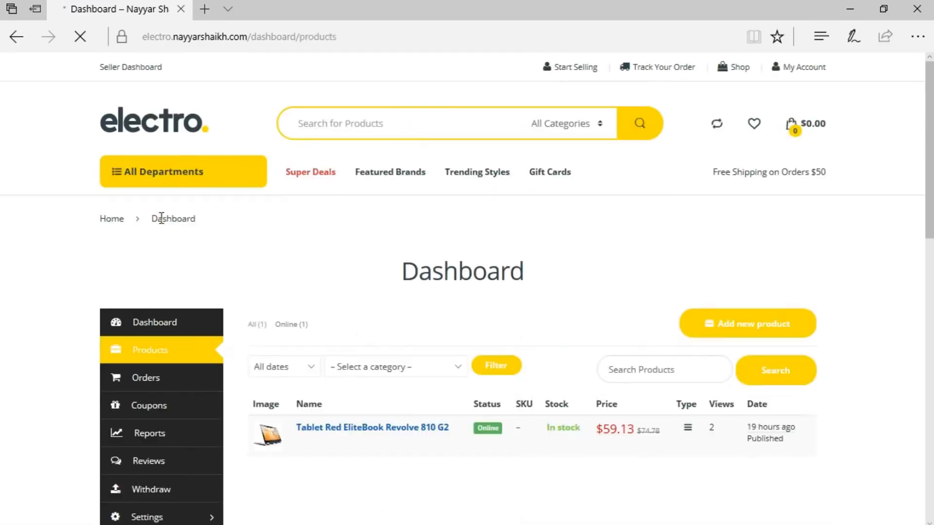
pyautogui.scroll(-3, 640, 319)
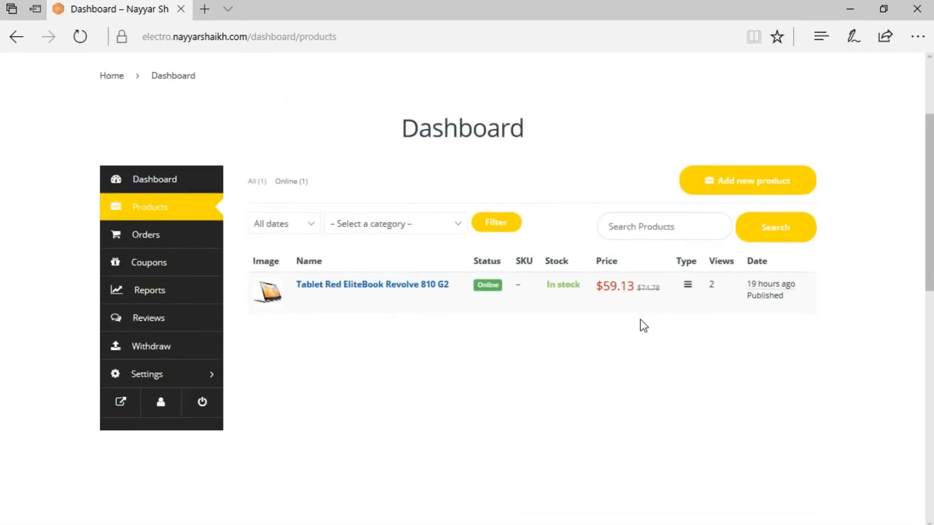
pyautogui.moveTo(406, 291)
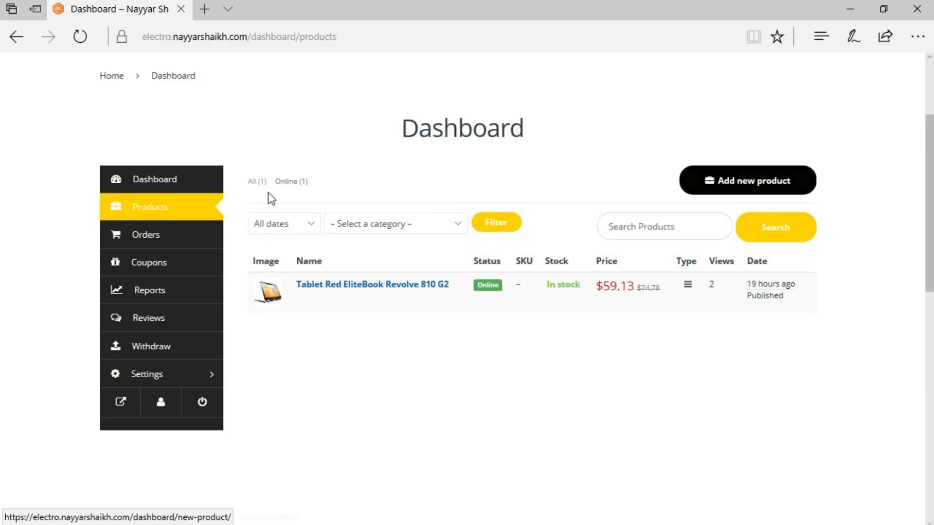
pyautogui.click(183, 246)
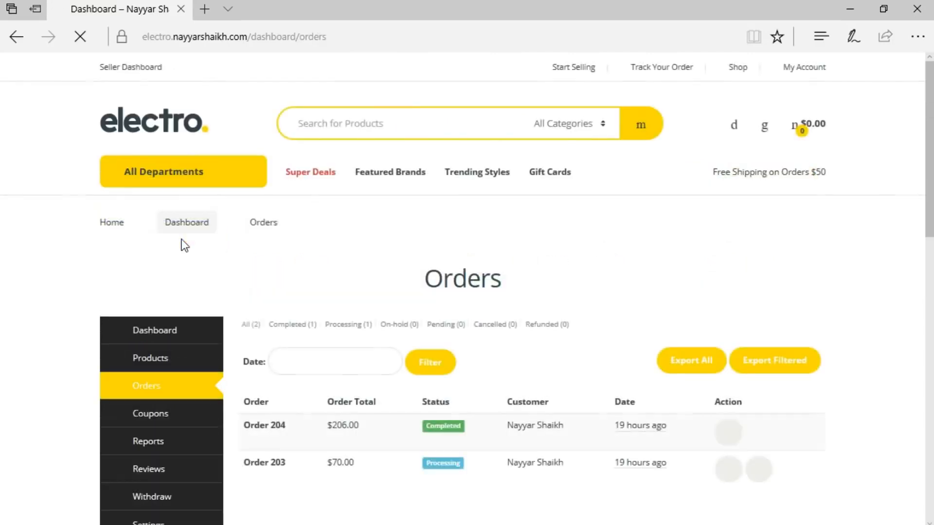
pyautogui.scroll(-3, 518, 285)
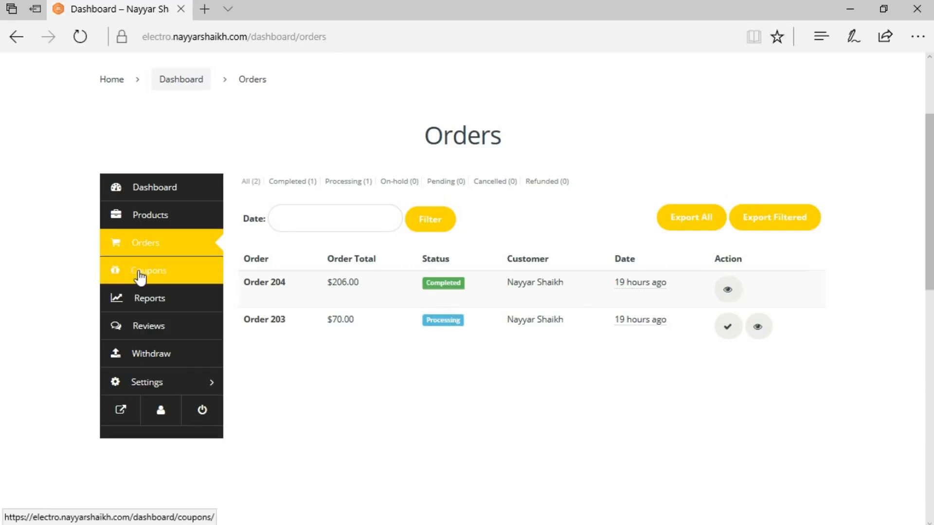
# Open the Coupons page of the seller dashboard
pyautogui.click(176, 280)
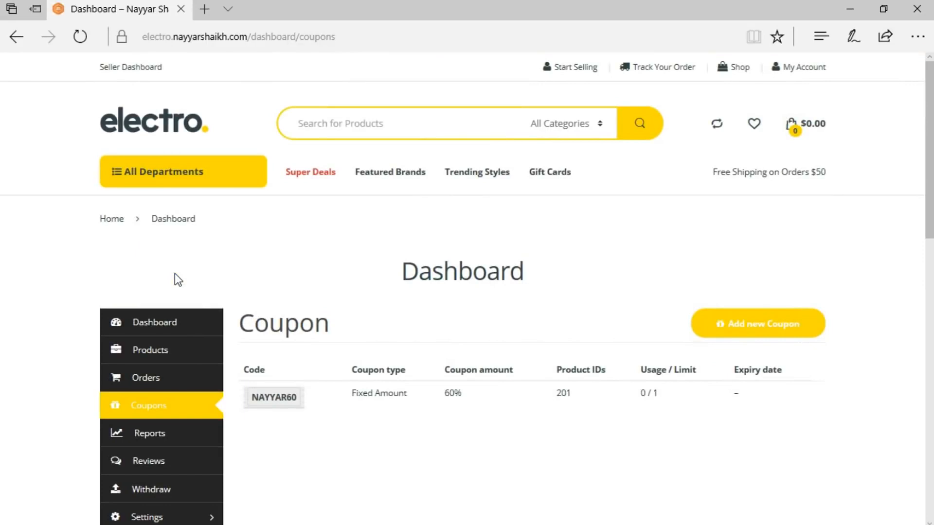
pyautogui.scroll(-4, 194, 311)
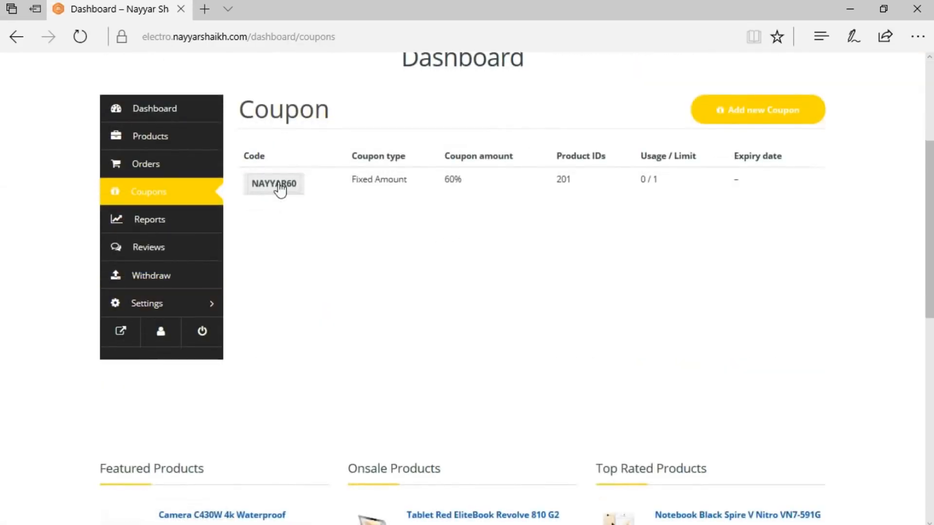
pyautogui.moveTo(280, 195)
# Open the Reports section and examine the overview sales figures
pyautogui.click(156, 226)
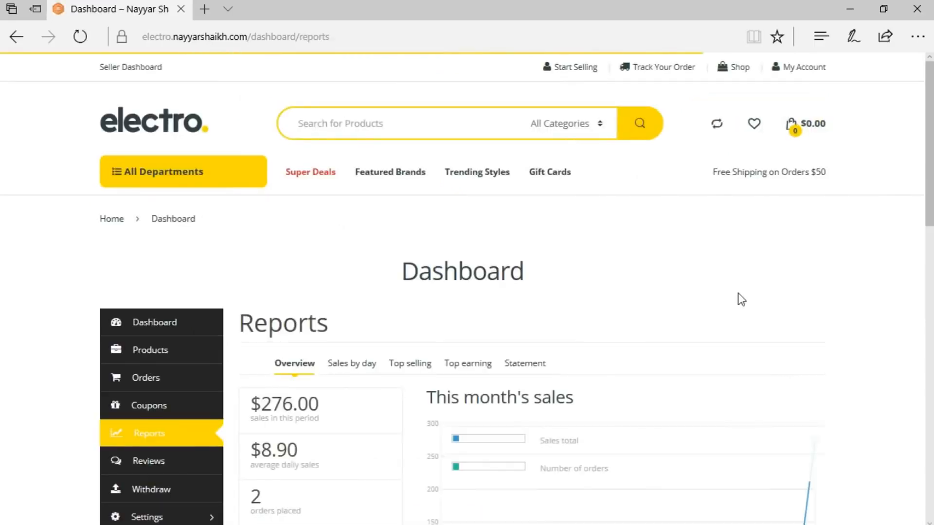
pyautogui.scroll(-3, 735, 300)
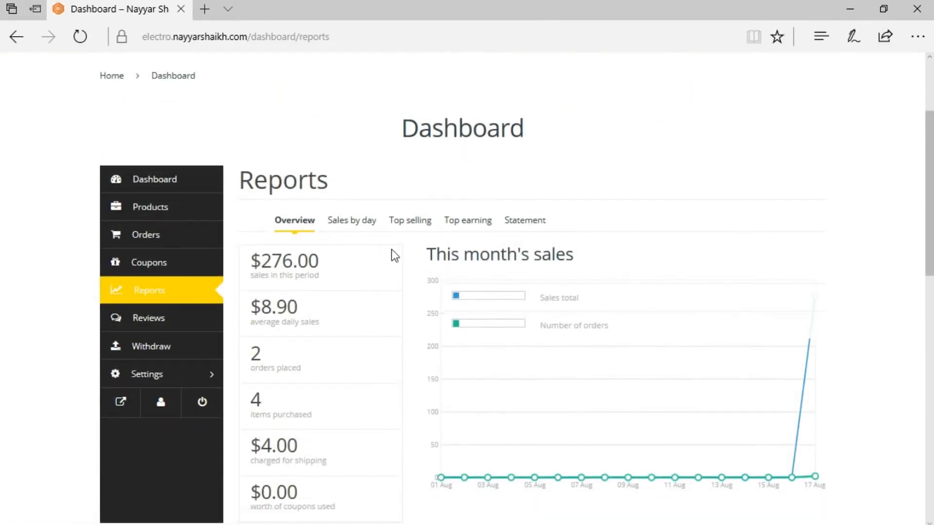
pyautogui.scroll(-2, 389, 253)
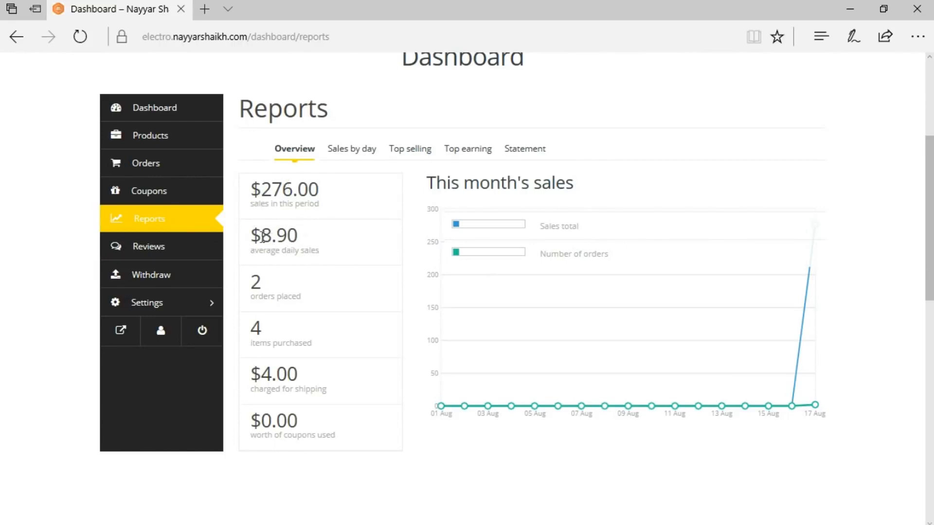
pyautogui.doubleClick(256, 282)
pyautogui.click(313, 300)
pyautogui.doubleClick(255, 327)
pyautogui.click(322, 323)
pyautogui.moveTo(298, 376); pyautogui.dragTo(269, 379)
pyautogui.click(297, 380)
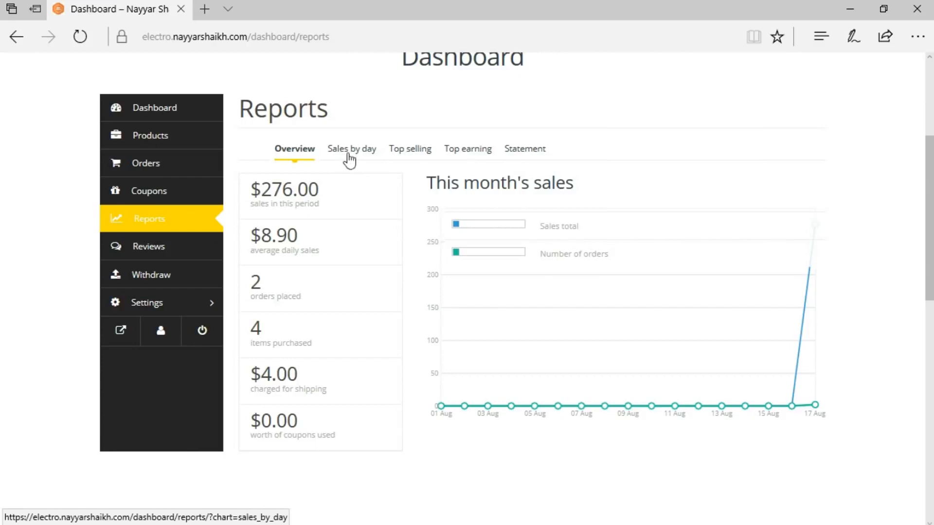
# Open the Top selling report
pyautogui.click(399, 162)
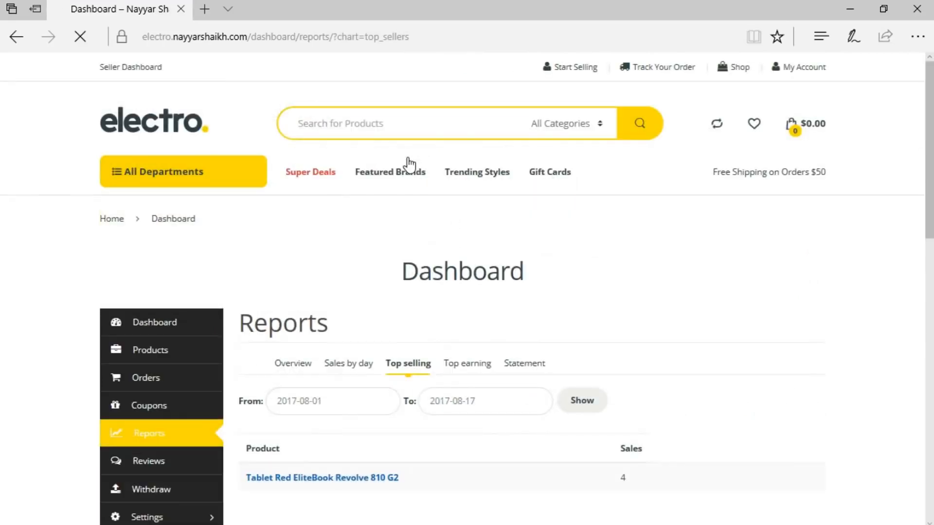
pyautogui.scroll(-3, 602, 292)
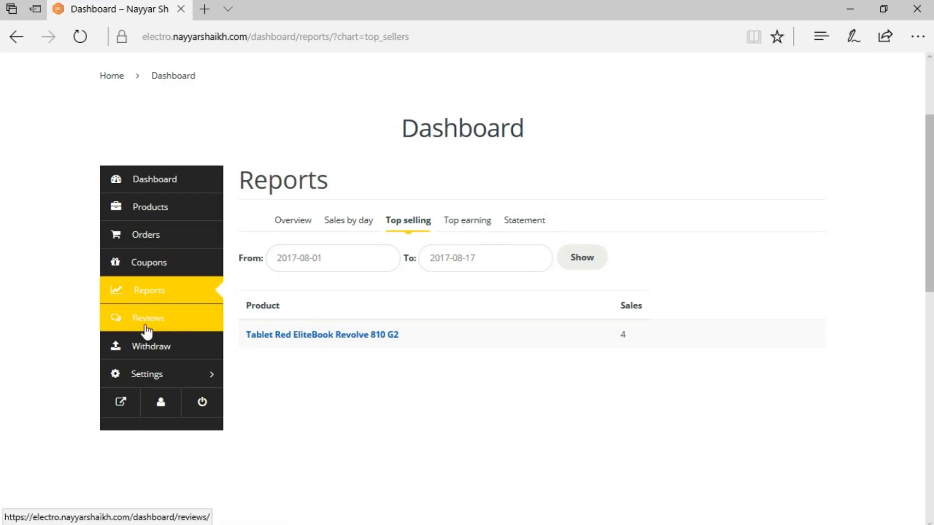
# Open the Reviews page of the seller dashboard
pyautogui.click(181, 325)
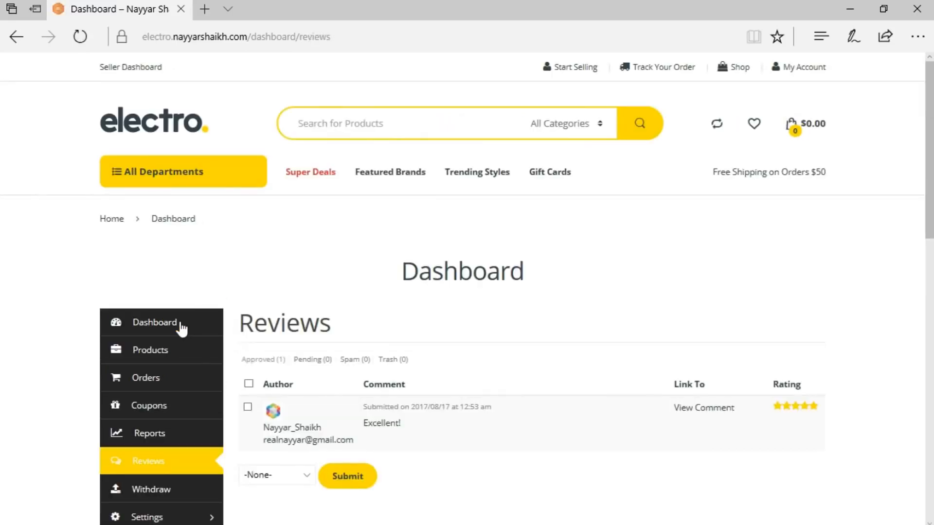
pyautogui.scroll(-2, 768, 307)
pyautogui.moveTo(378, 296)
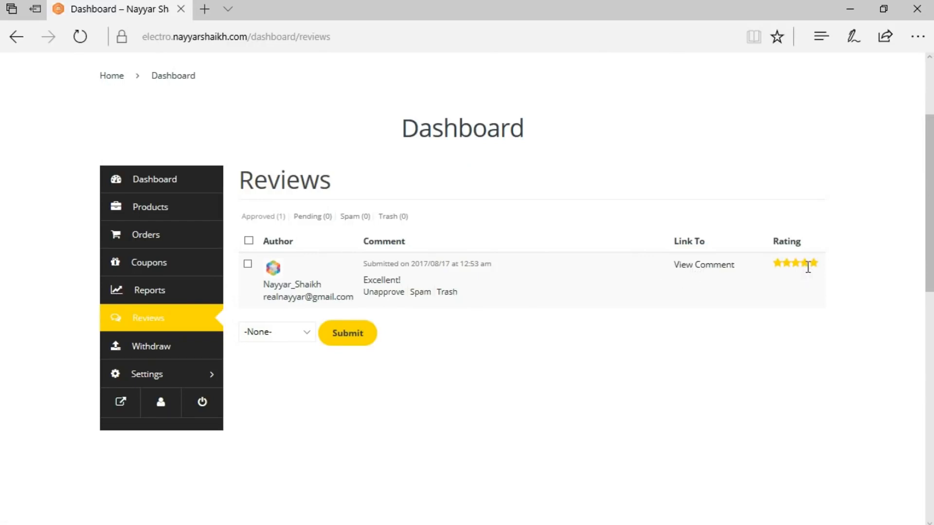
# Open the Withdraw page and review the payment method choices in its list
pyautogui.click(175, 355)
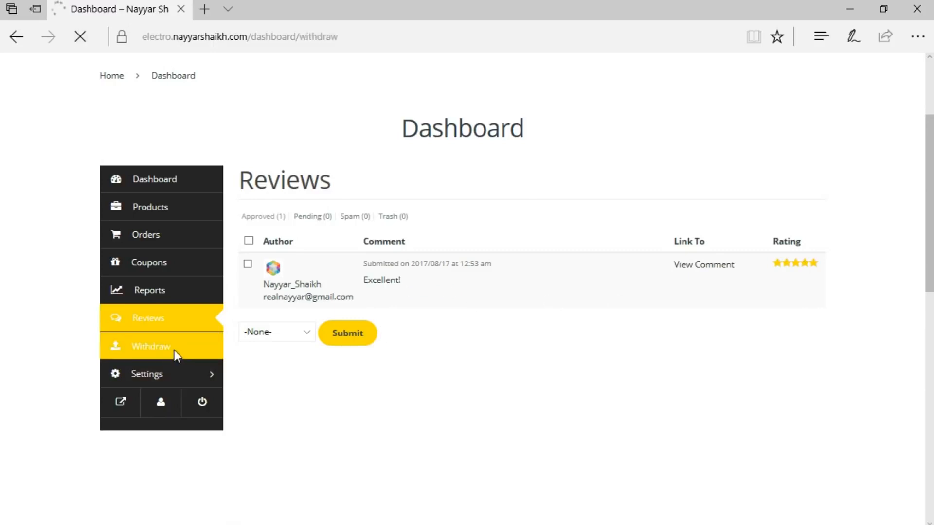
pyautogui.scroll(-3, 736, 314)
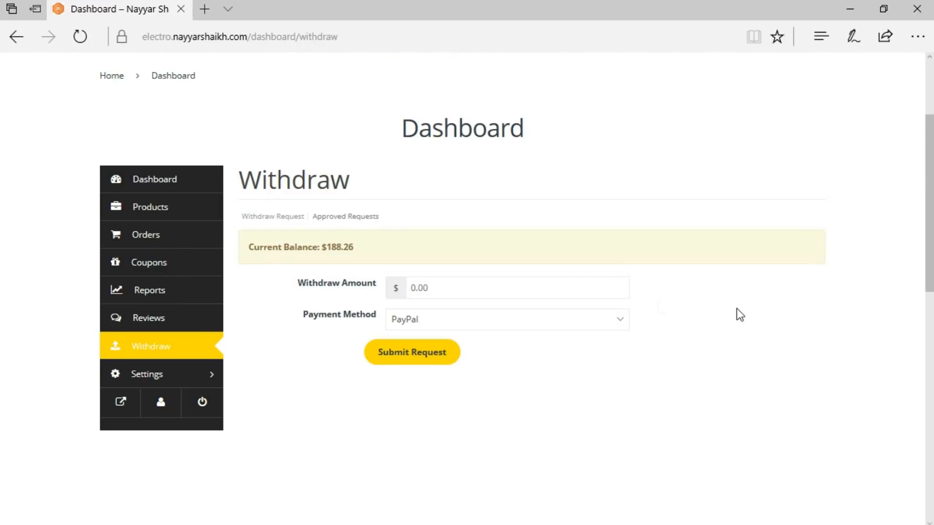
pyautogui.click(456, 327)
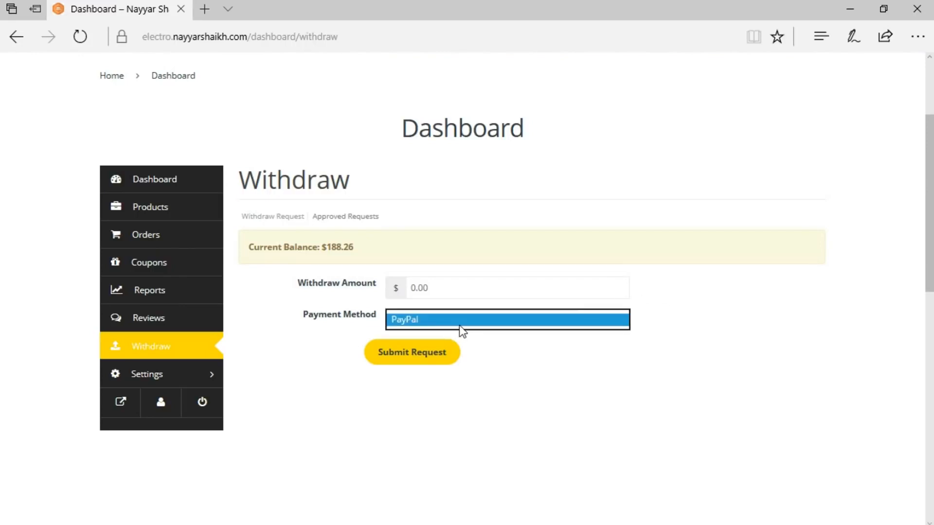
pyautogui.click(499, 329)
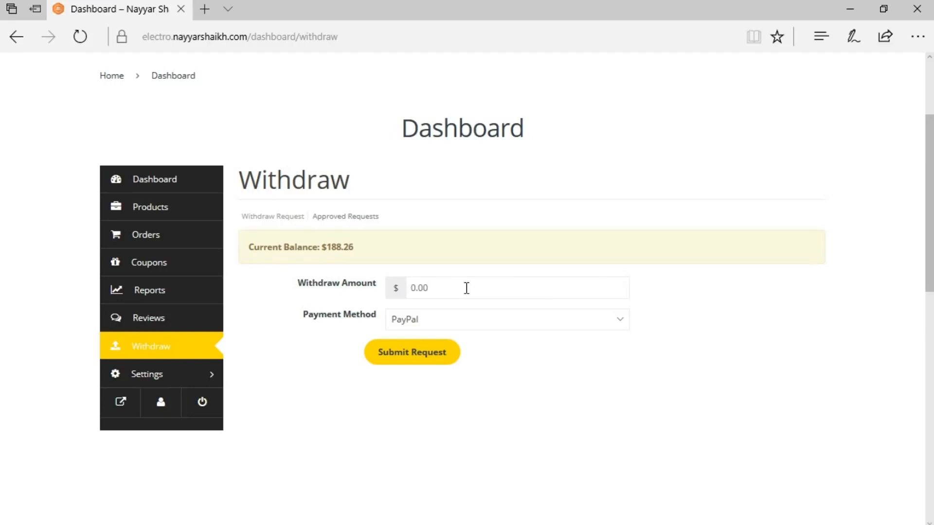
# Open the store Settings and scroll through the store details form down to its update control
pyautogui.click(161, 386)
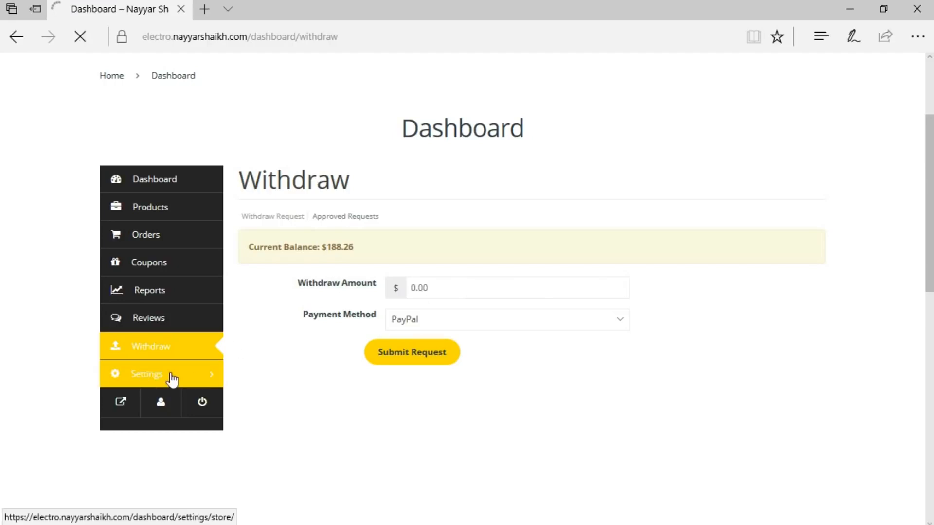
pyautogui.scroll(-3, 748, 316)
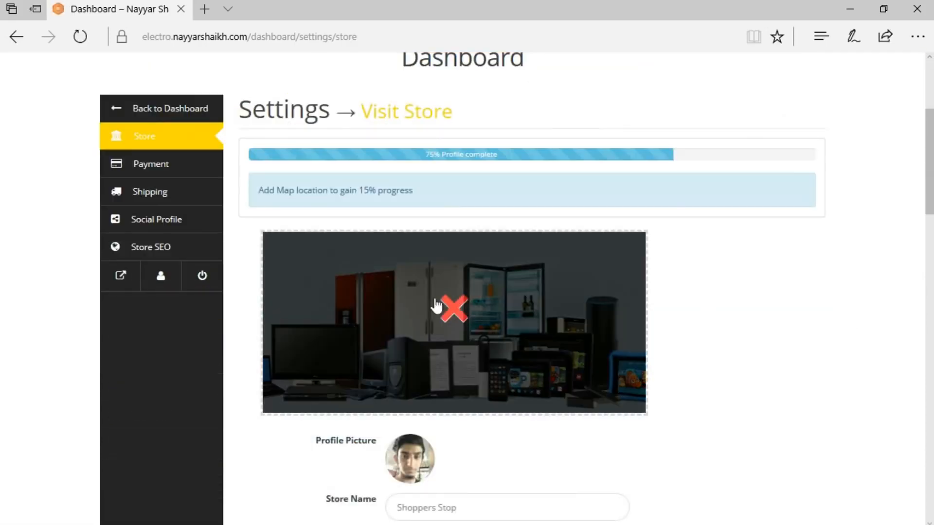
pyautogui.scroll(-4, 751, 311)
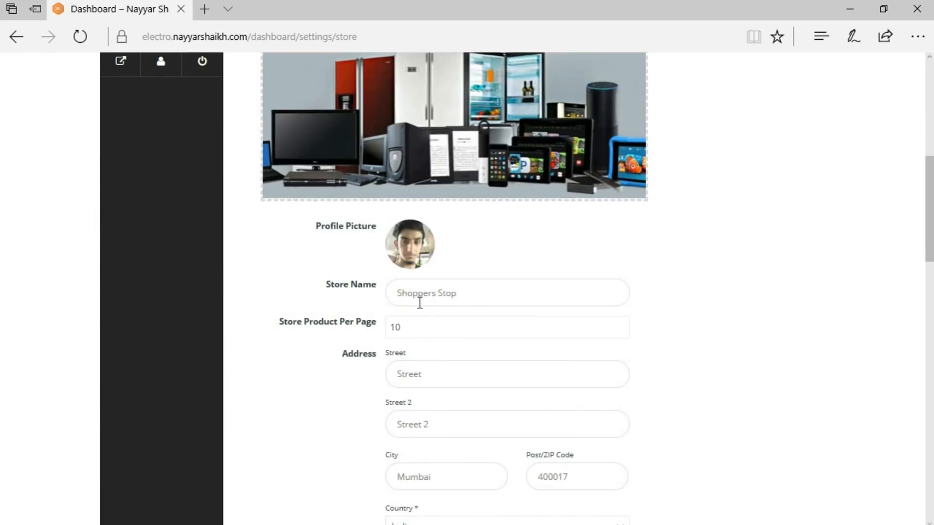
pyautogui.scroll(-1, 506, 307)
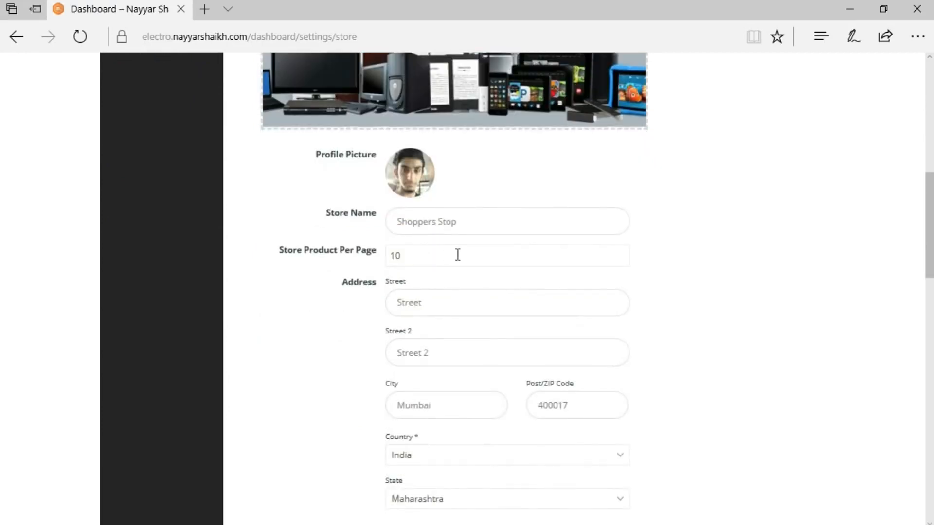
pyautogui.scroll(-3, 450, 277)
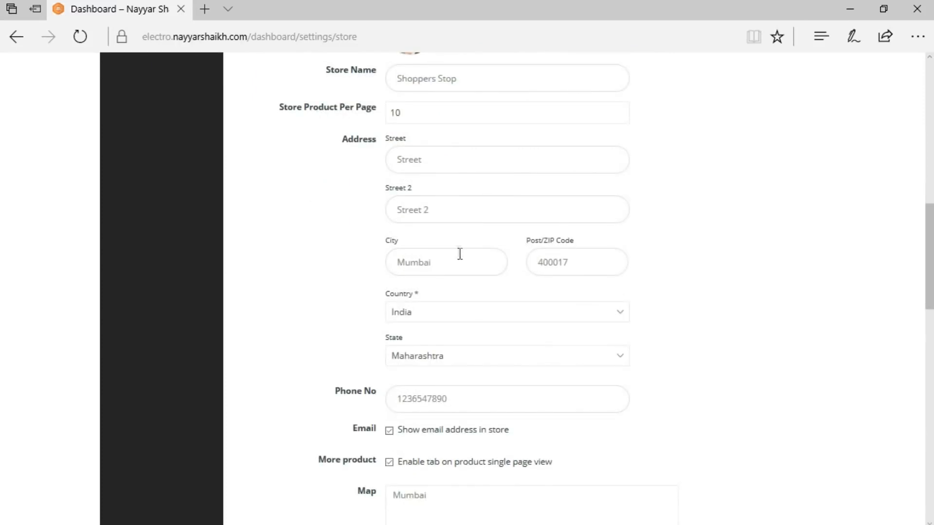
pyautogui.scroll(-1, 458, 253)
pyautogui.scroll(-5, 477, 381)
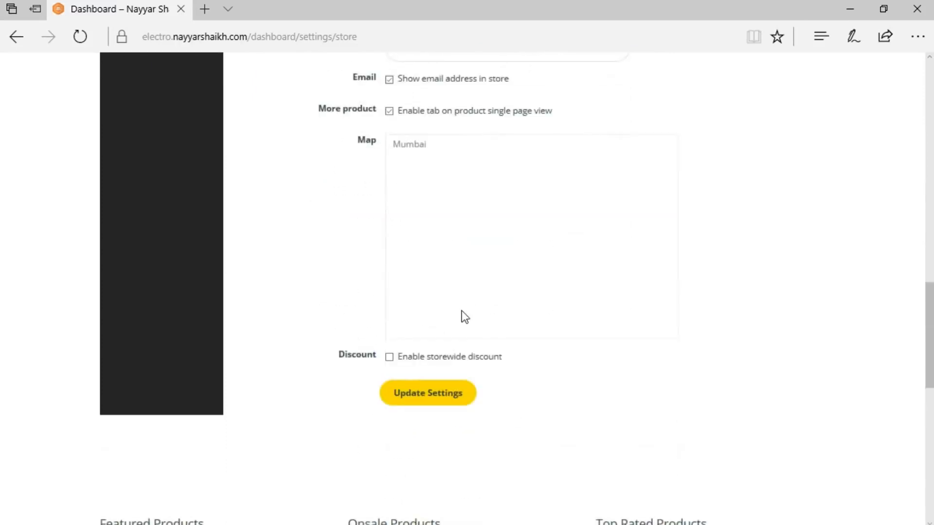
pyautogui.scroll(10, 553, 372)
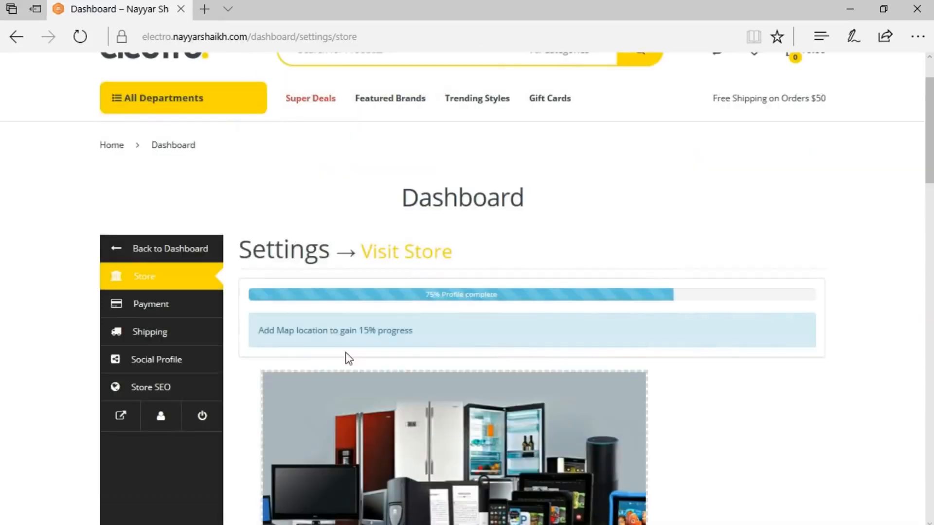
# Open the Payment settings page and then the Shipping settings page
pyautogui.click(155, 316)
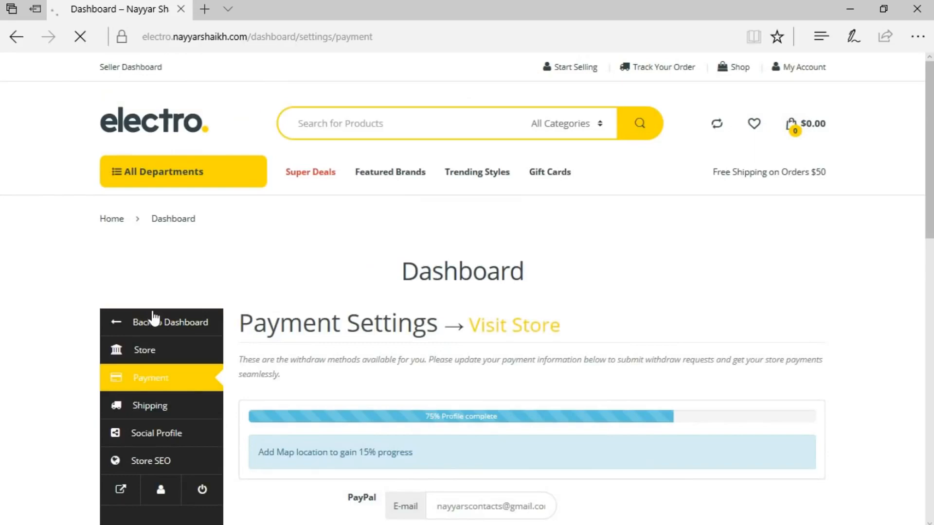
pyautogui.scroll(-2, 508, 437)
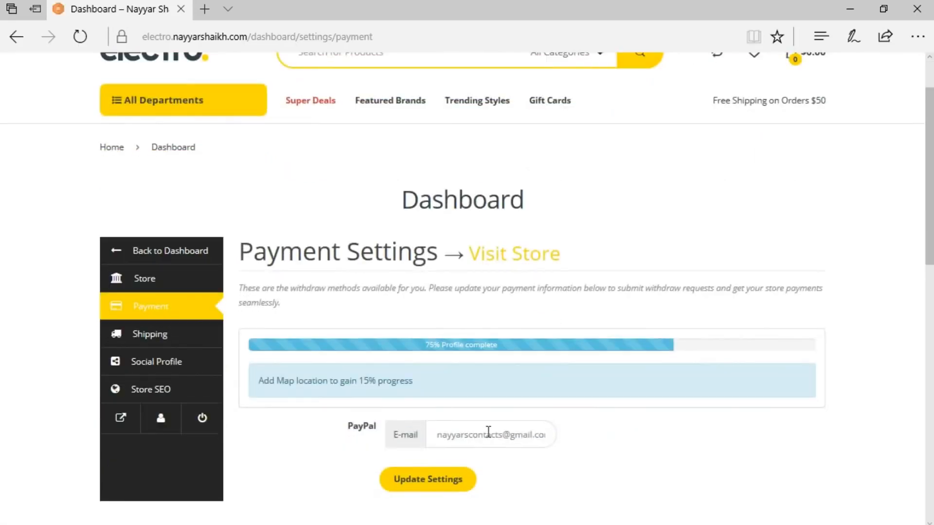
pyautogui.scroll(-3, 617, 430)
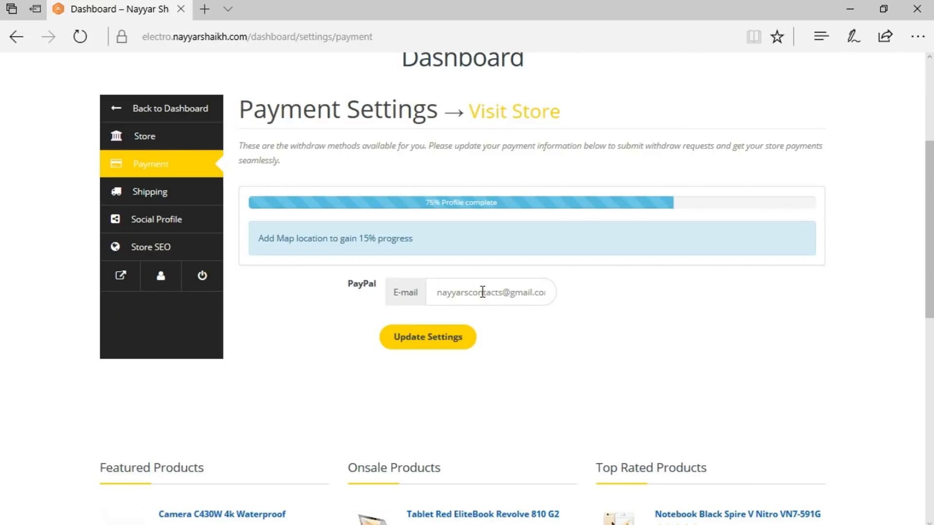
pyautogui.click(164, 204)
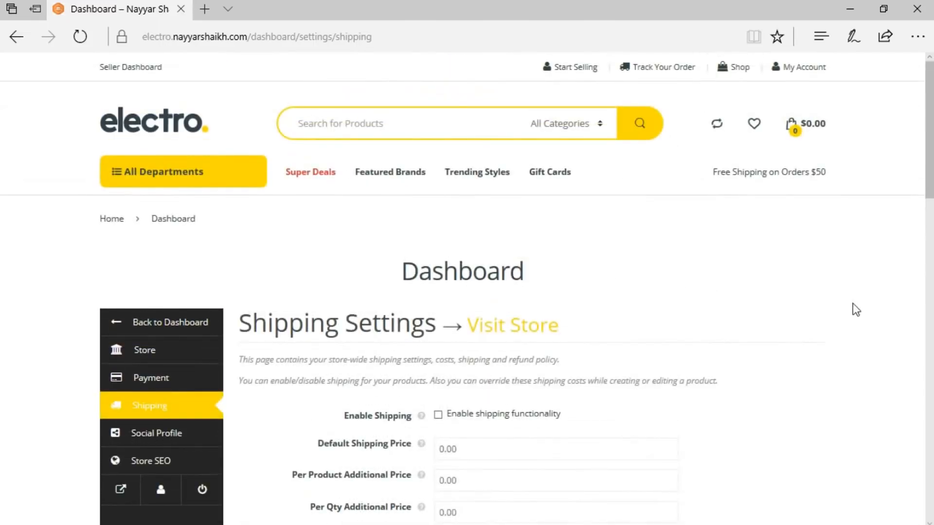
pyautogui.scroll(-5, 856, 309)
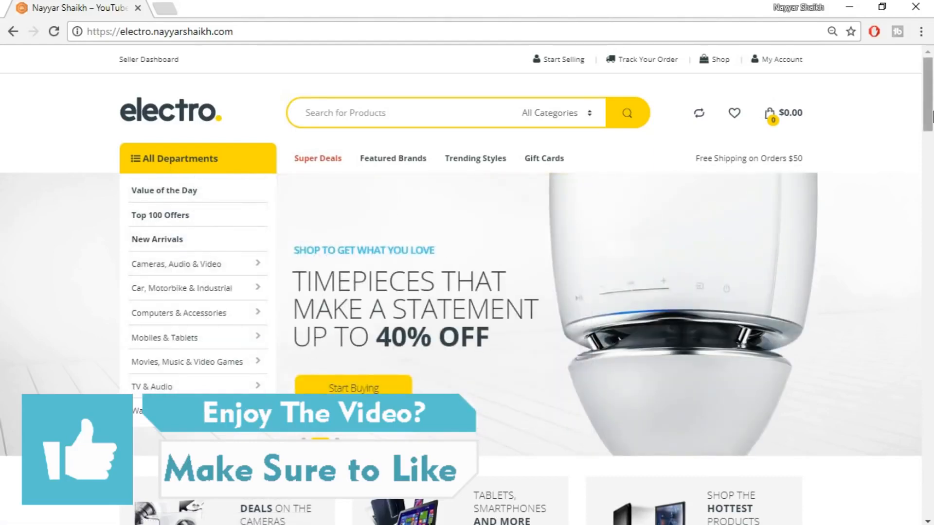
# Browse the store homepage and switch its product tabs to On Sale and then Top Rated
pyautogui.scroll(-6, 931, 116)
pyautogui.scroll(-2, 584, 227)
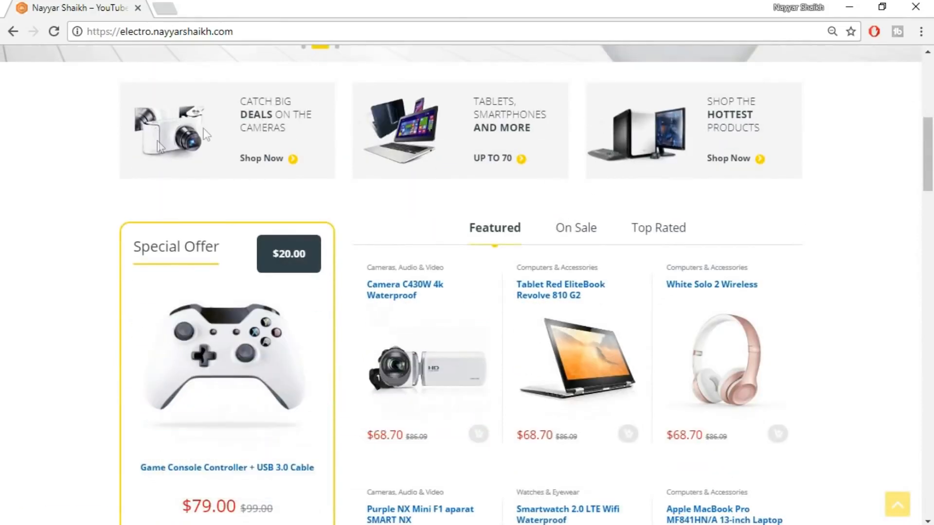
pyautogui.scroll(-4, 465, 162)
pyautogui.scroll(1, 252, 148)
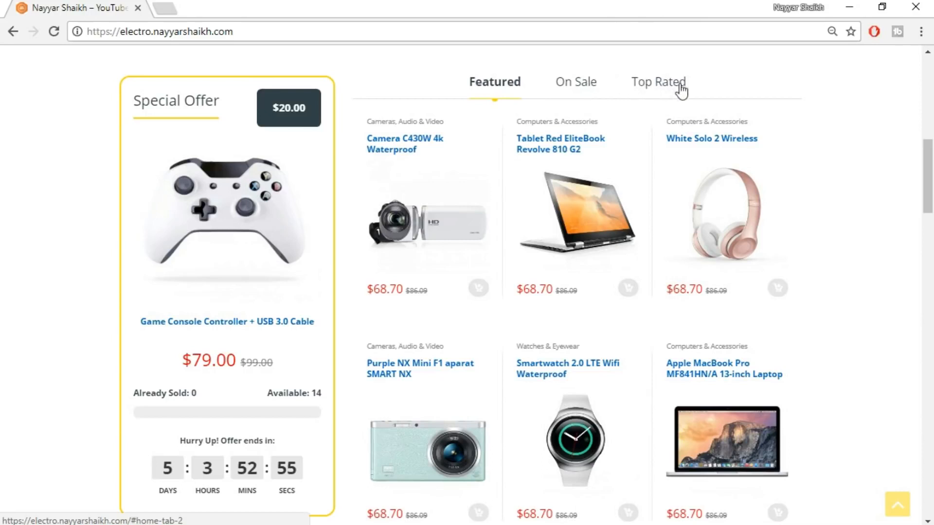
pyautogui.click(581, 85)
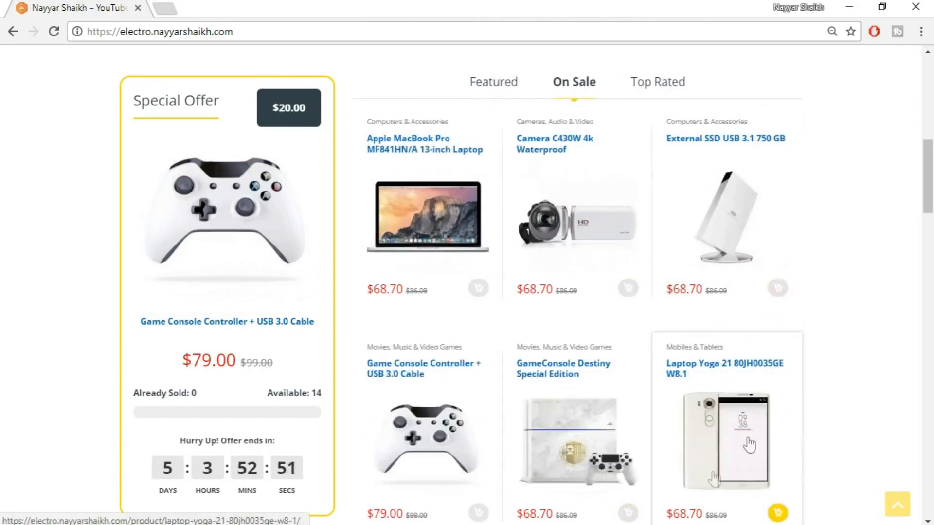
pyautogui.click(650, 95)
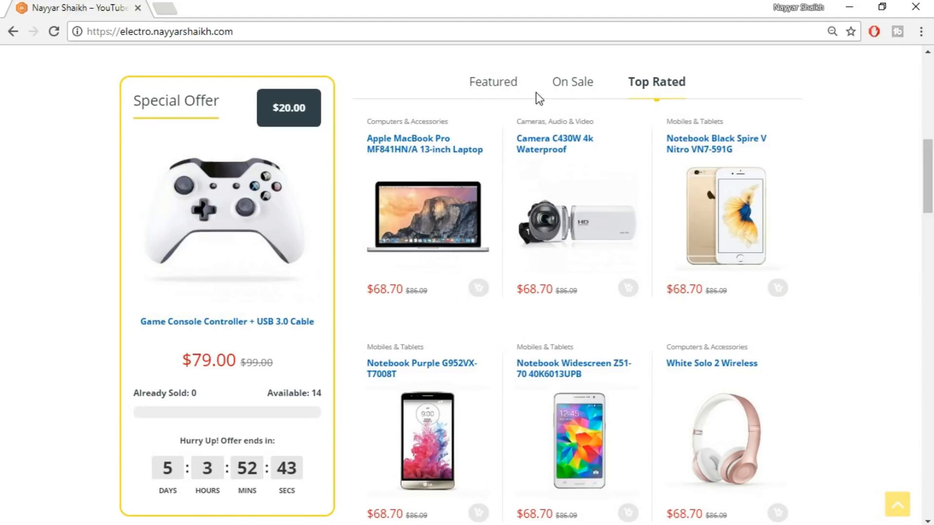
# Scroll through the remaining homepage sections down to the footer and back up
pyautogui.scroll(-8, 858, 187)
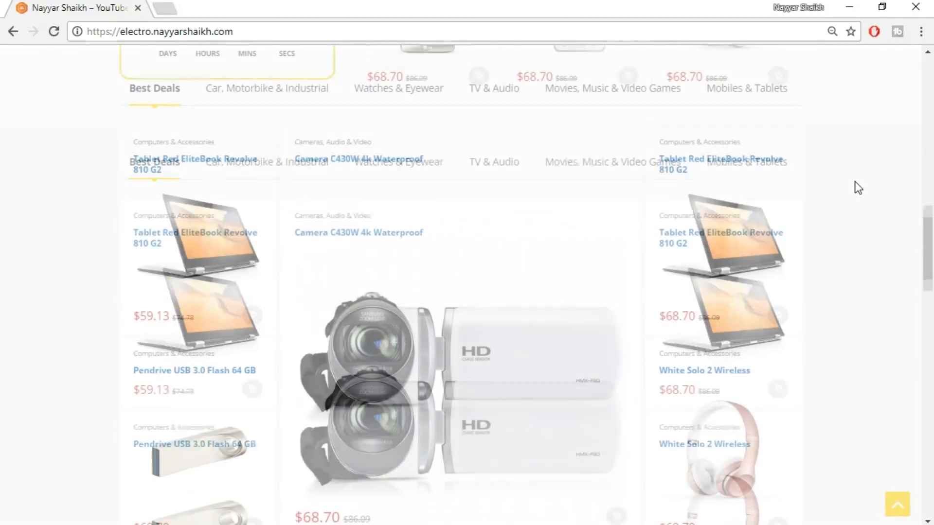
pyautogui.scroll(-2, 329, 179)
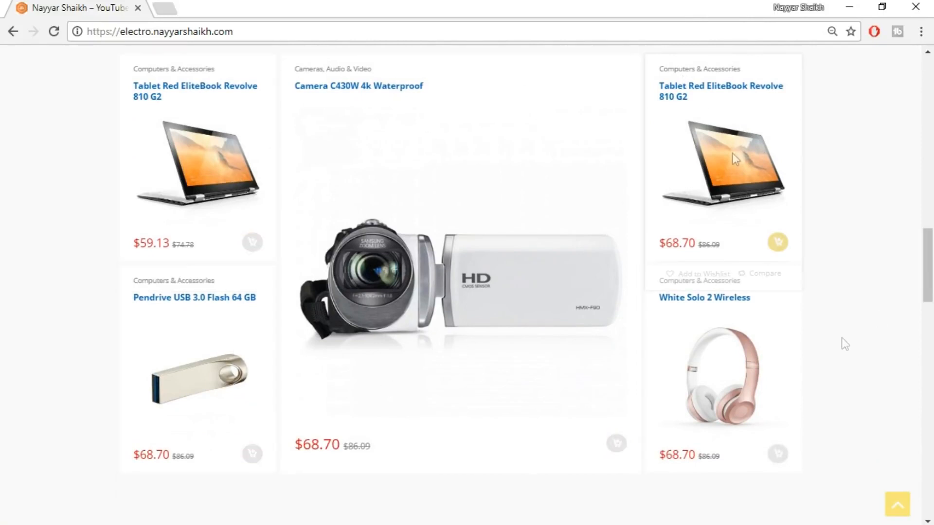
pyautogui.scroll(-2, 931, 374)
pyautogui.scroll(-8, 931, 373)
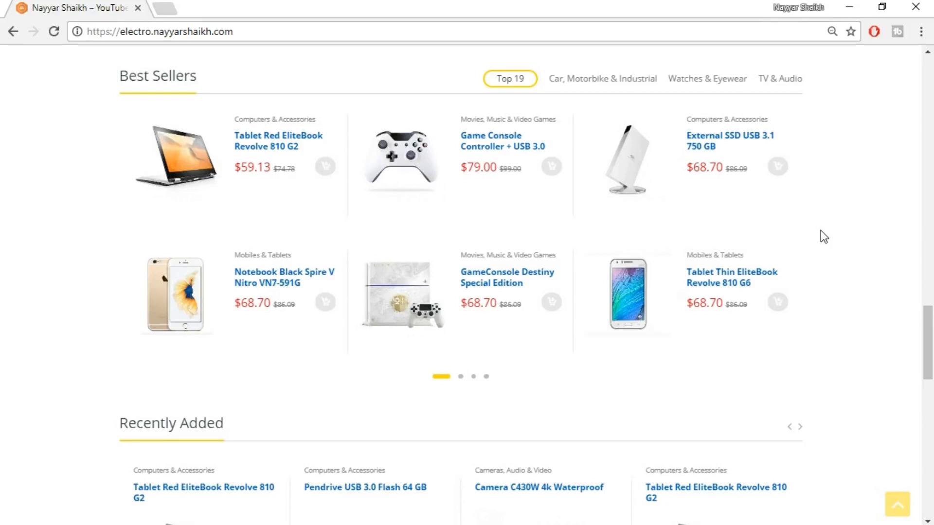
pyautogui.scroll(-7, 819, 241)
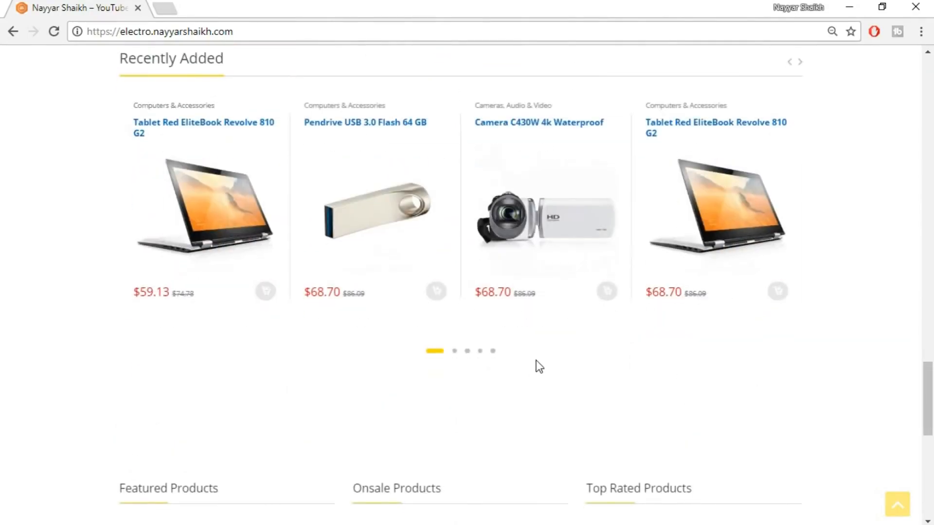
pyautogui.scroll(-7, 645, 360)
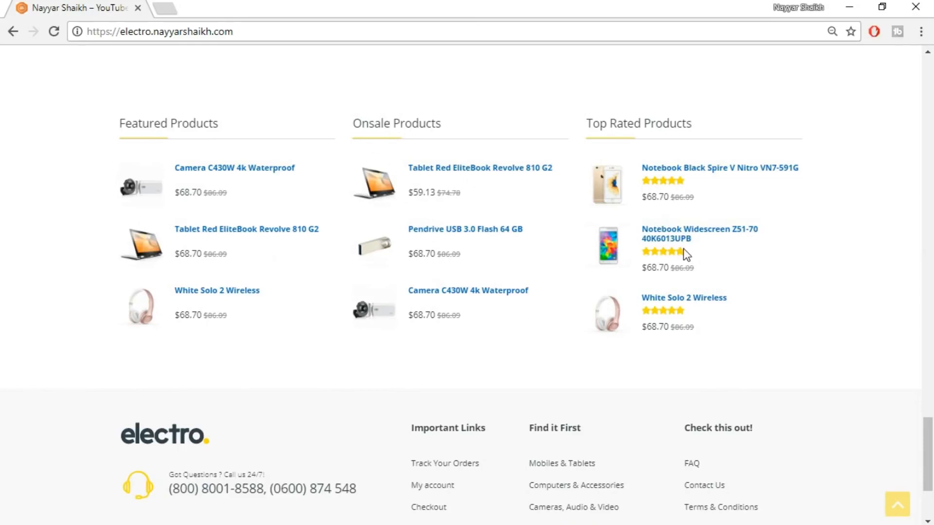
pyautogui.scroll(-3, 684, 249)
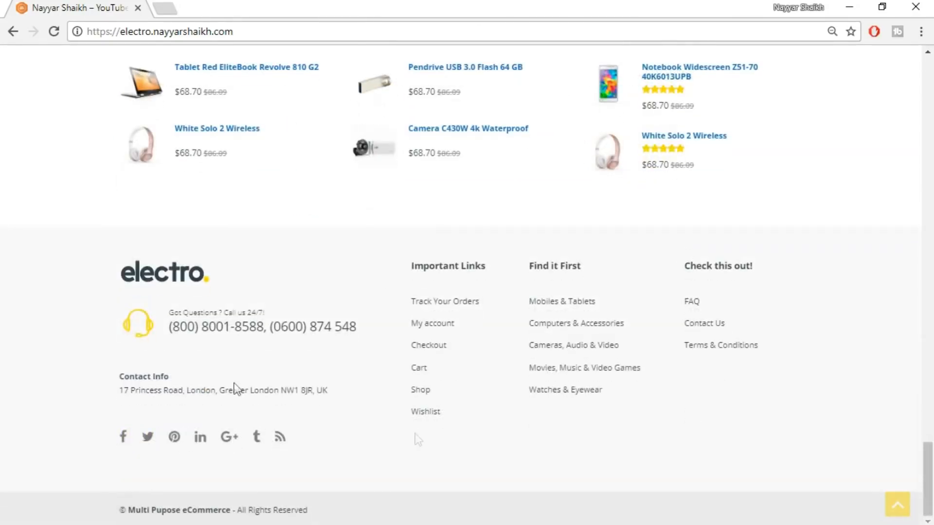
pyautogui.moveTo(931, 409); pyautogui.dragTo(931, 124)
pyautogui.scroll(-15, 537, 226)
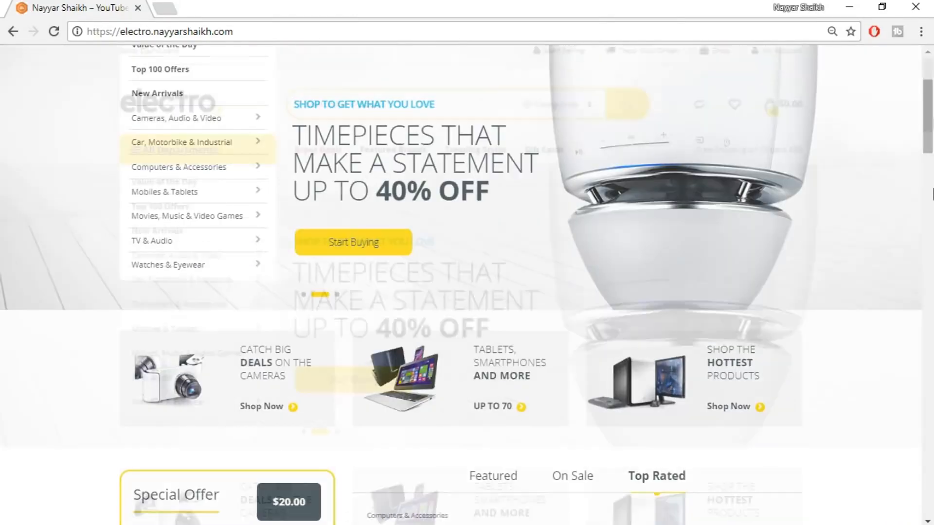
pyautogui.scroll(4, 643, 268)
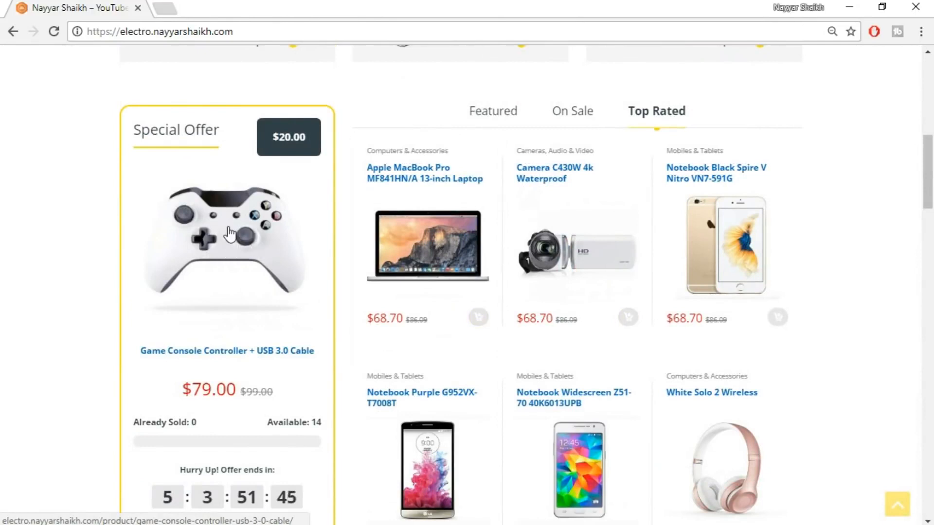
# Open the Game Console Controller + USB 3.0 Cable product page and examine its details and accessories
pyautogui.click(211, 237)
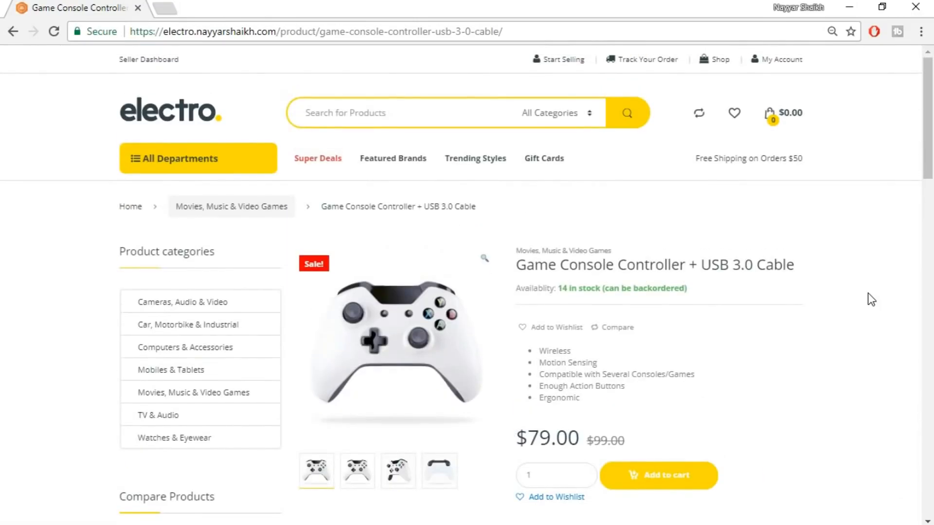
pyautogui.scroll(-3, 867, 296)
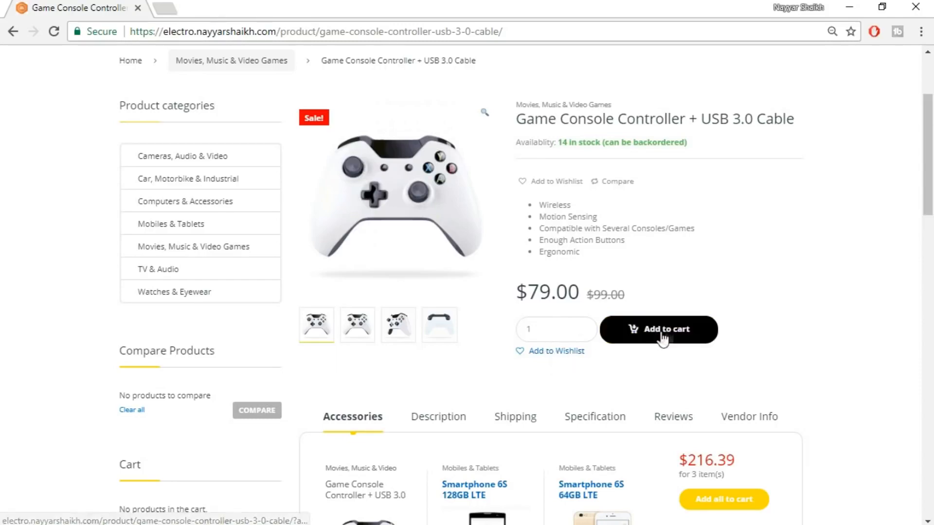
pyautogui.scroll(-3, 416, 216)
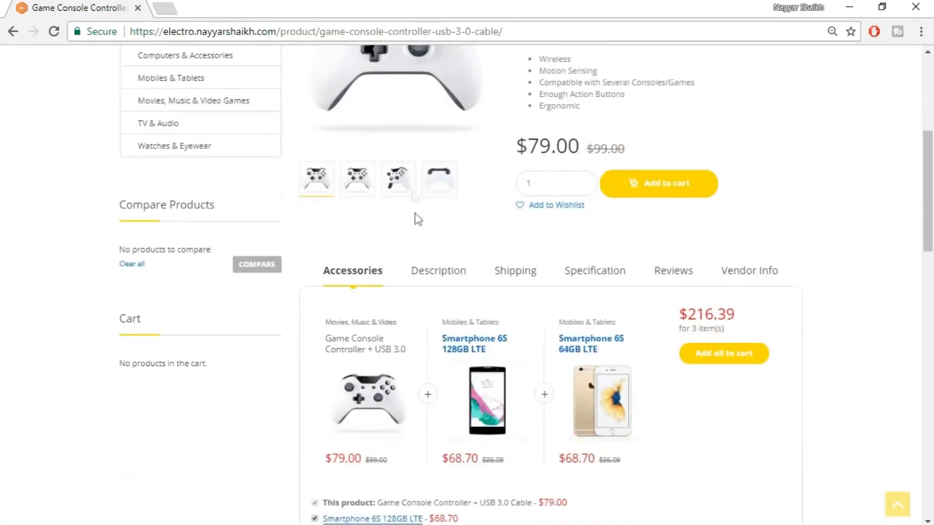
pyautogui.scroll(3, 416, 221)
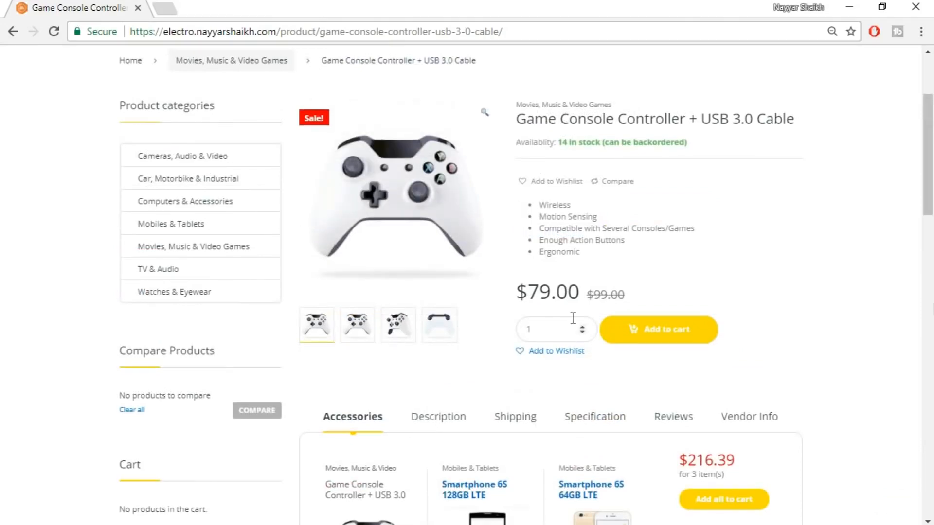
pyautogui.scroll(-6, 927, 311)
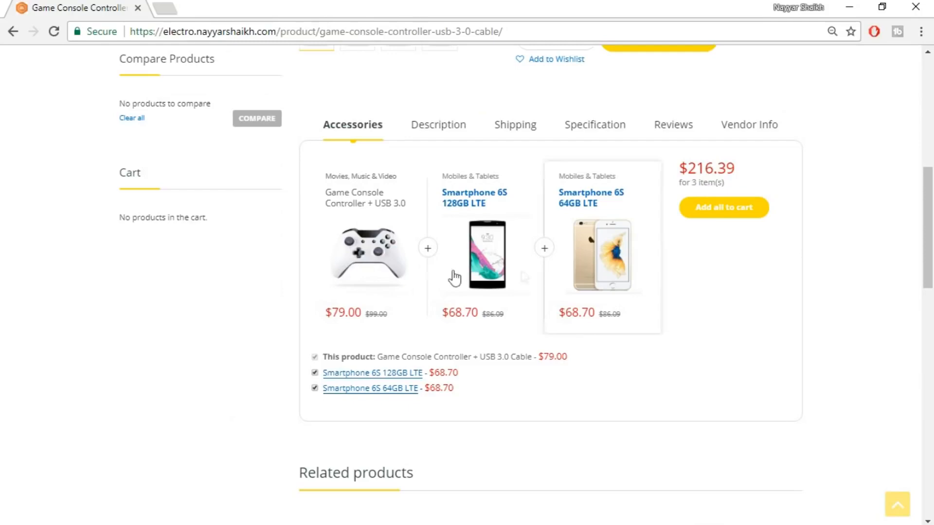
# Scroll around the product page to review the accessories bundle and its combined price
pyautogui.scroll(5, 647, 331)
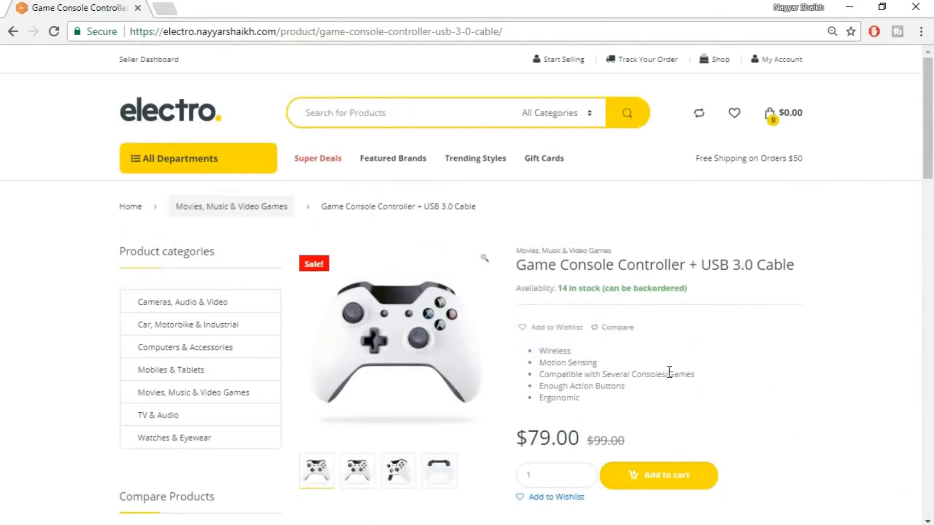
pyautogui.scroll(-5, 669, 376)
pyautogui.scroll(-3, 912, 266)
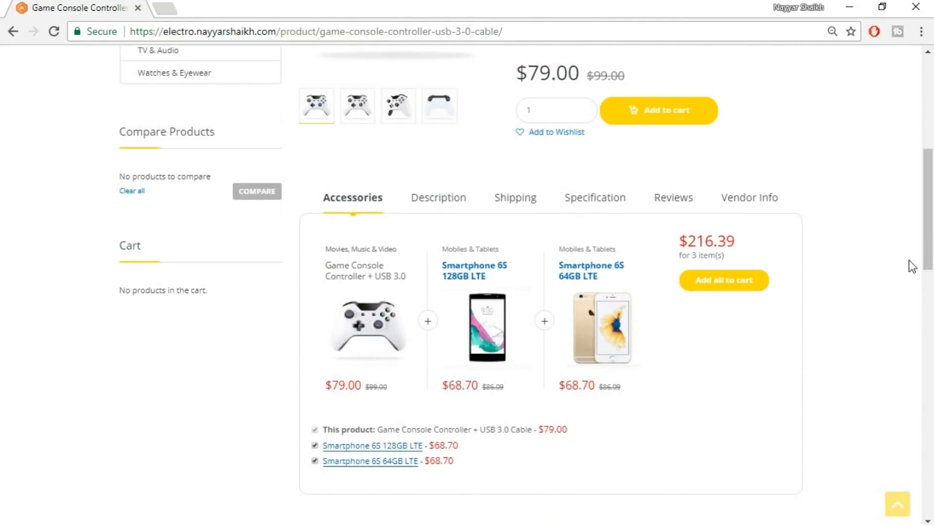
pyautogui.scroll(-3, 904, 238)
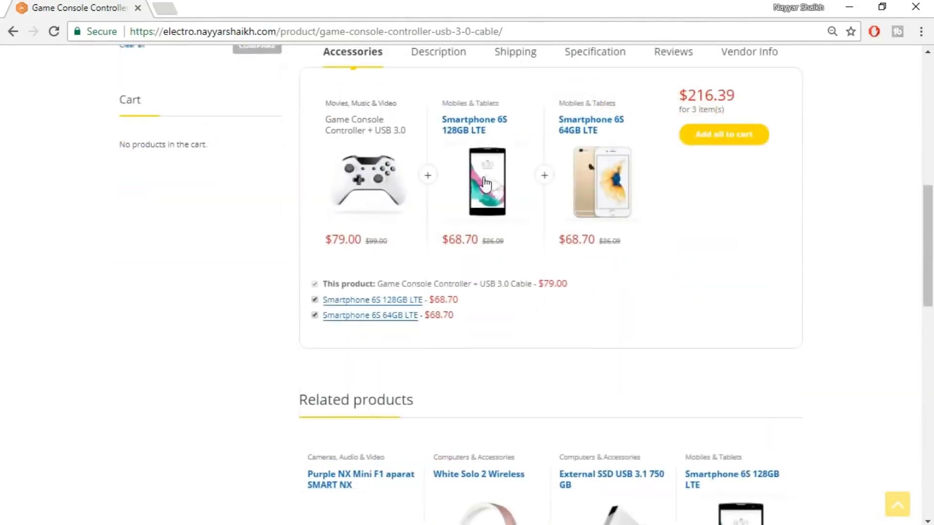
pyautogui.scroll(2, 748, 241)
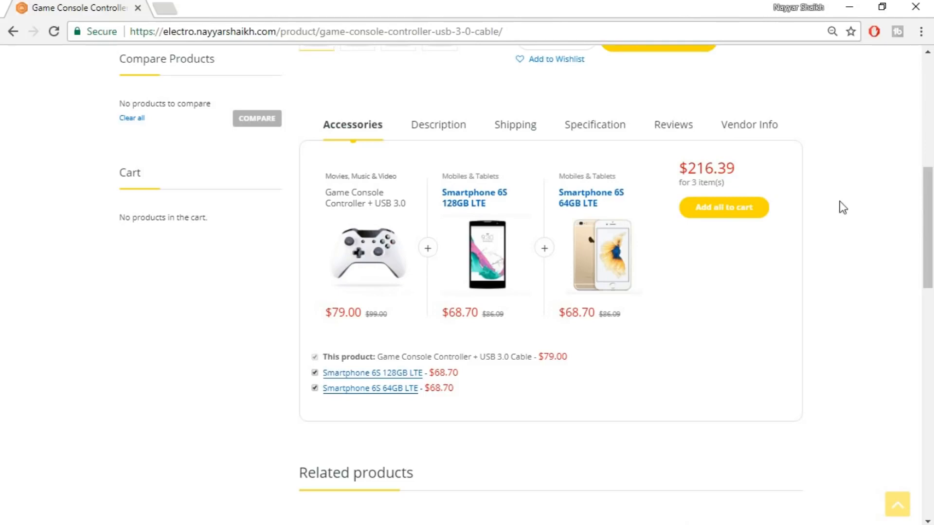
pyautogui.scroll(9, 840, 228)
pyautogui.scroll(-6, 603, 325)
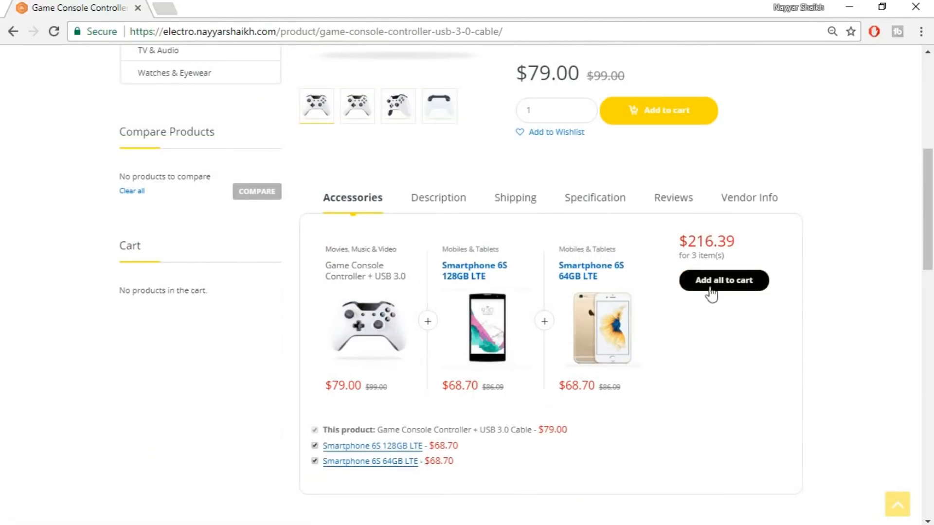
# Open the product's Description tab and scroll through its content
pyautogui.click(445, 197)
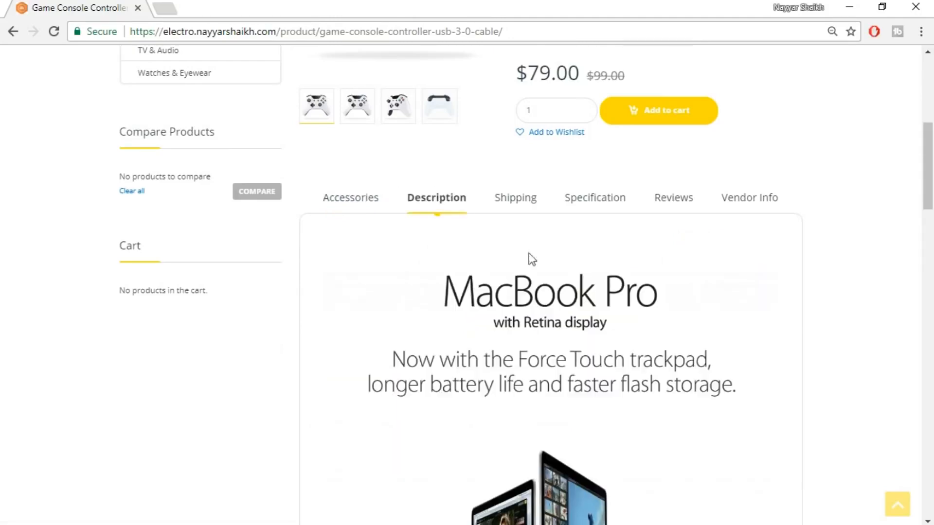
pyautogui.scroll(-12, 578, 297)
pyautogui.scroll(10, 579, 321)
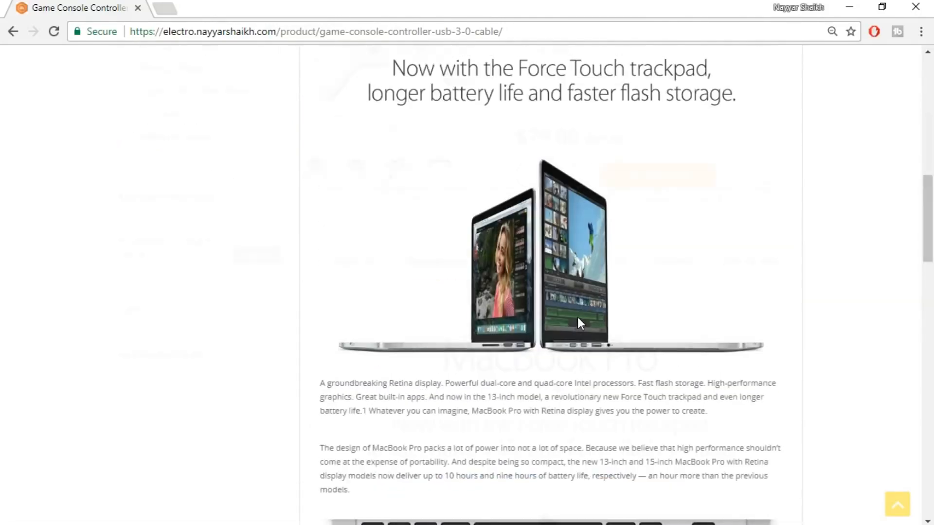
# On the Shipping tab, calculate the shipping cost for India, Maharashtra, and highlight the resulting cost
pyautogui.click(513, 271)
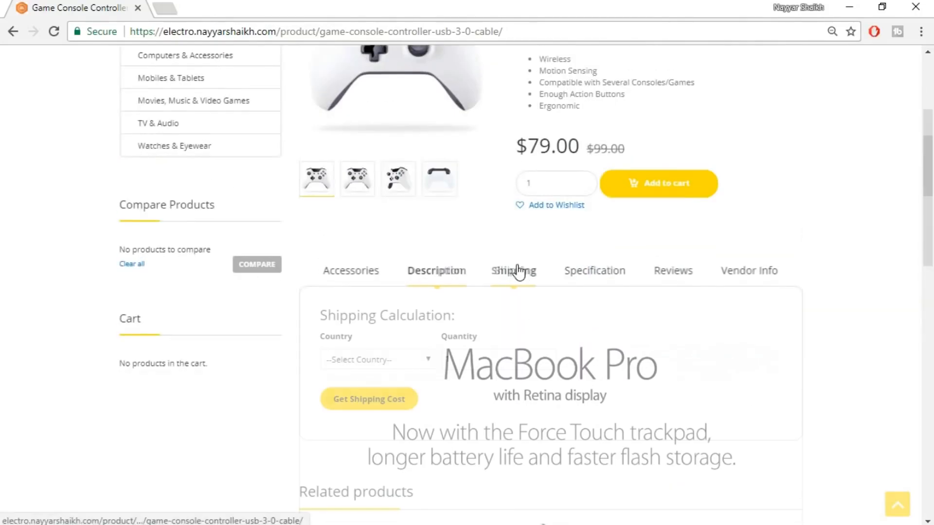
pyautogui.click(409, 366)
pyautogui.click(404, 387)
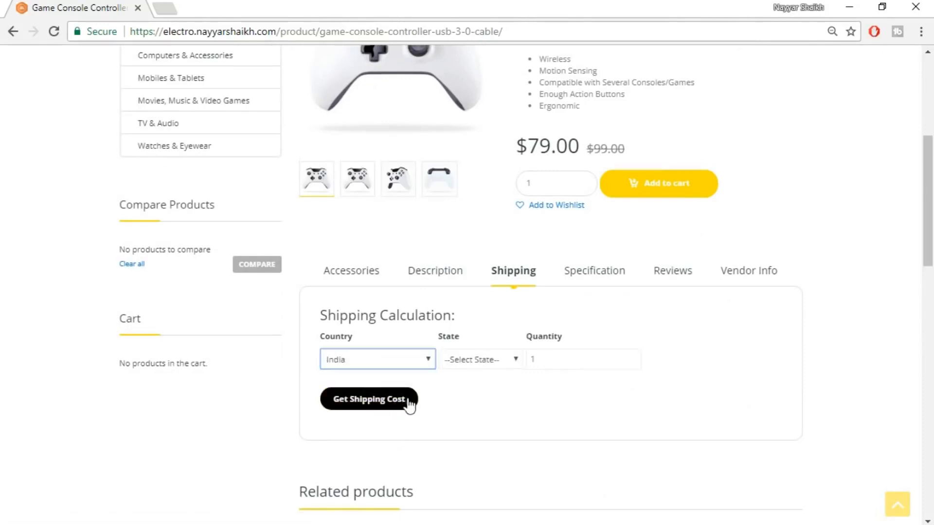
pyautogui.click(496, 367)
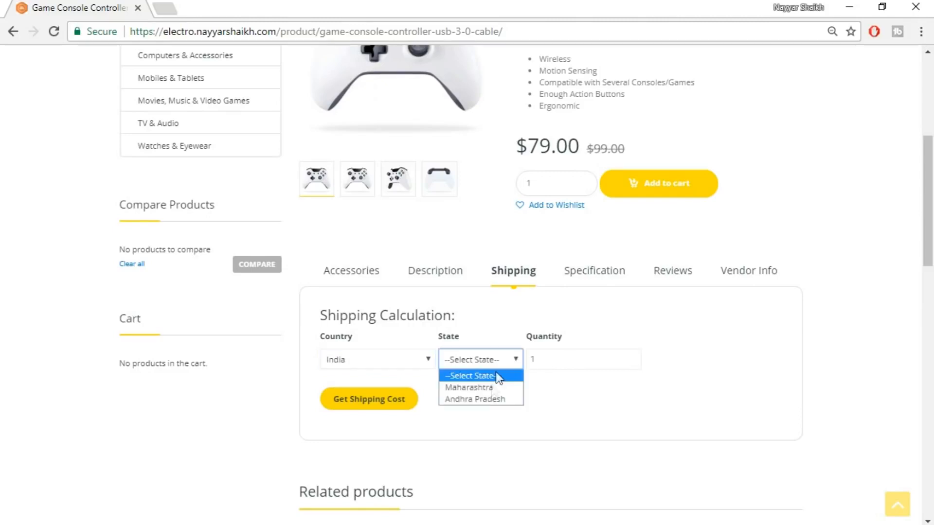
pyautogui.click(488, 386)
pyautogui.click(391, 414)
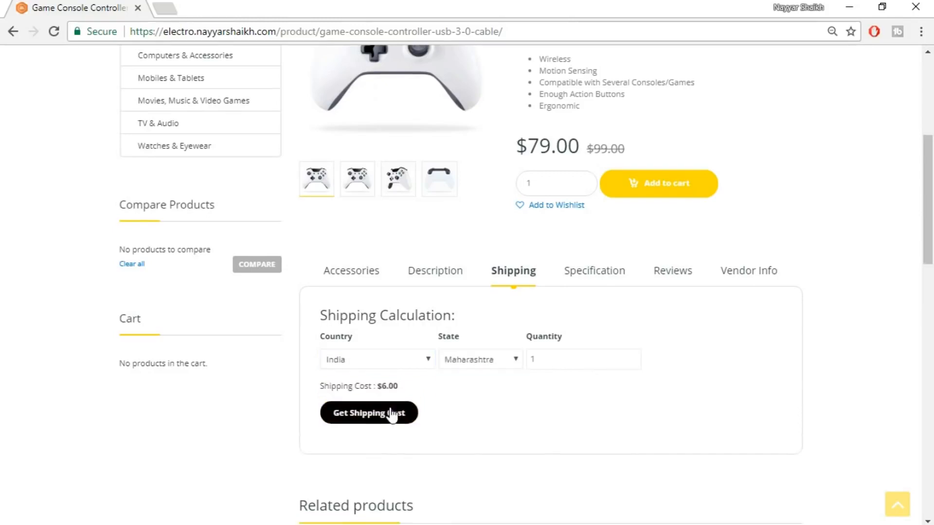
pyautogui.moveTo(400, 386); pyautogui.dragTo(378, 388)
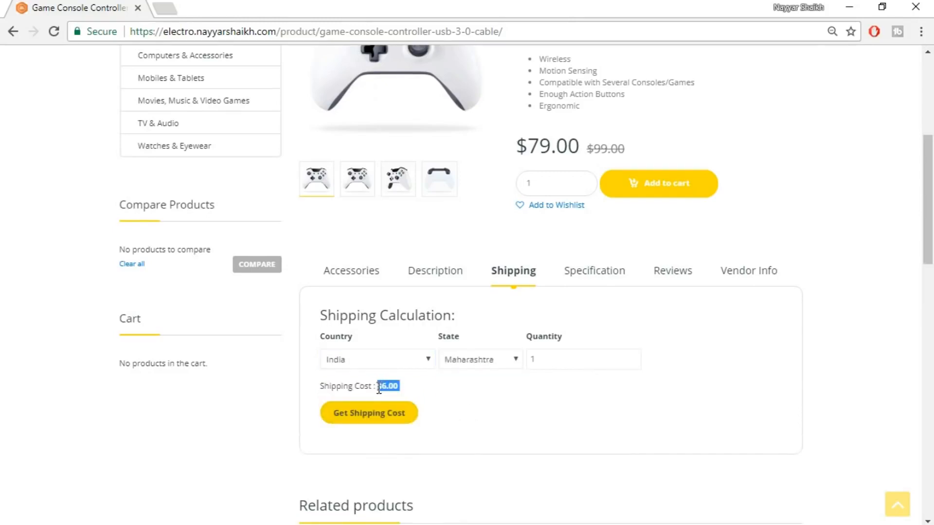
# Open the Specification tab and then the Reviews tab, scrolling through each
pyautogui.click(594, 272)
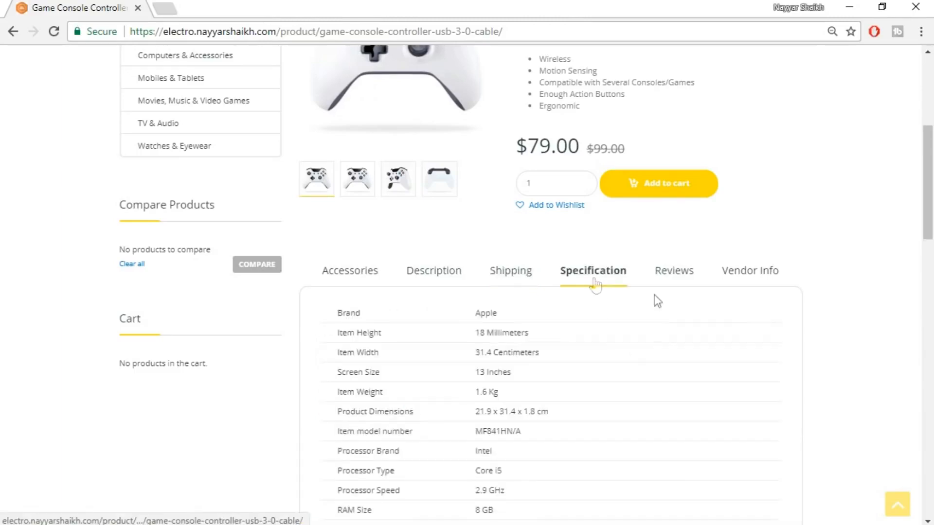
pyautogui.scroll(-4, 742, 320)
pyautogui.scroll(5, 529, 274)
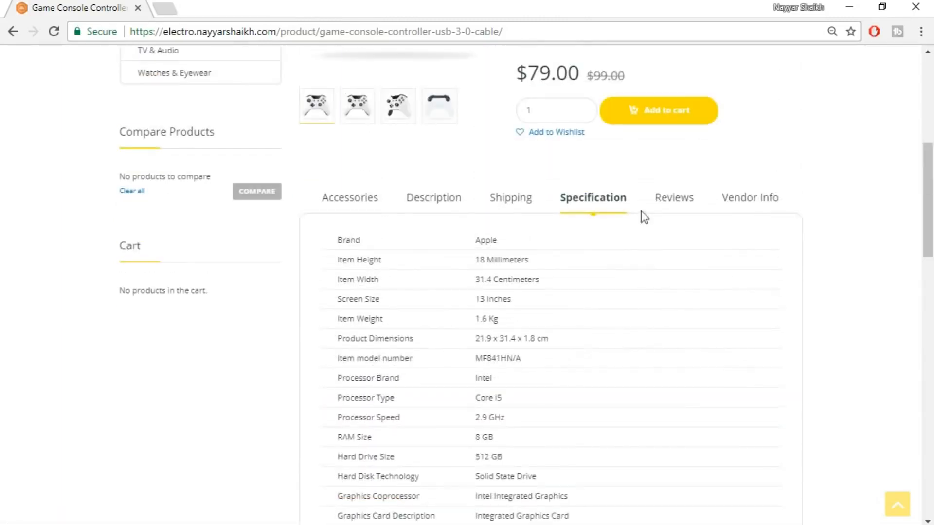
pyautogui.click(659, 195)
pyautogui.scroll(-6, 803, 275)
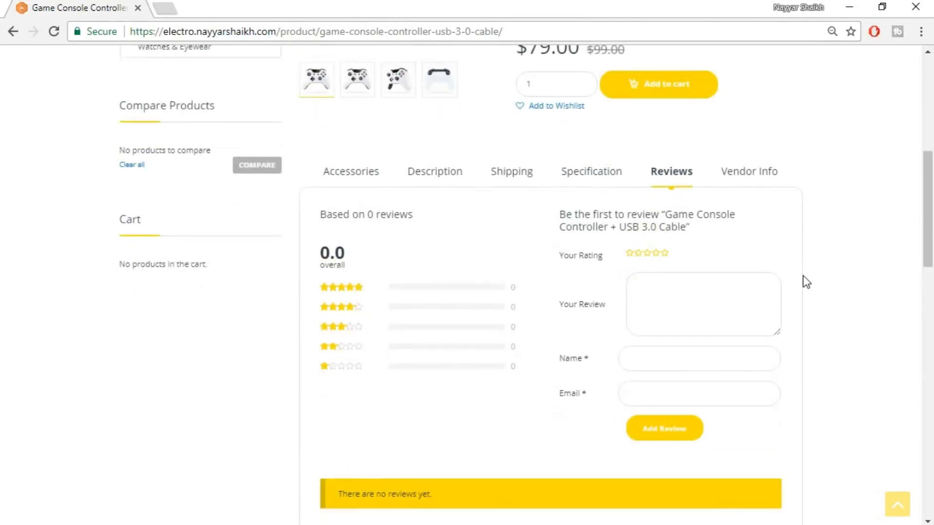
pyautogui.scroll(5, 395, 235)
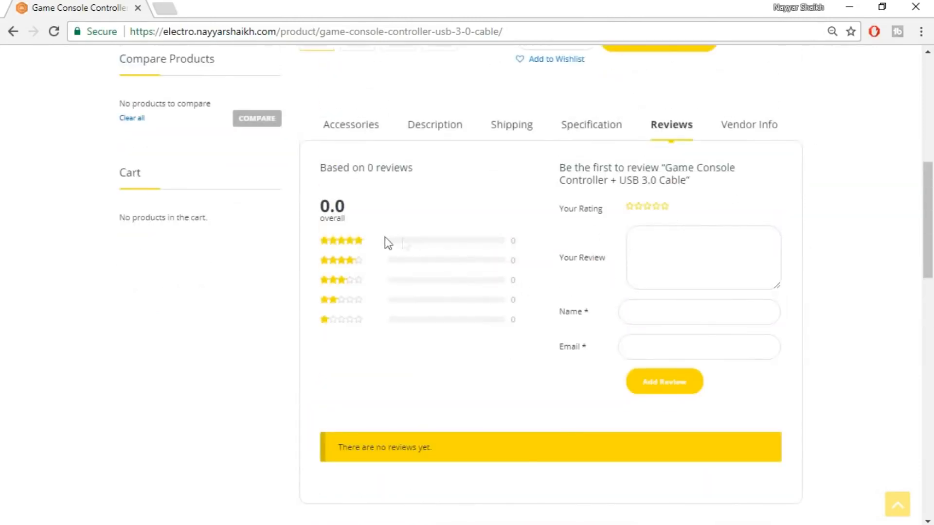
# Open the Vendor Info tab and switch back to the Accessories tab
pyautogui.click(764, 125)
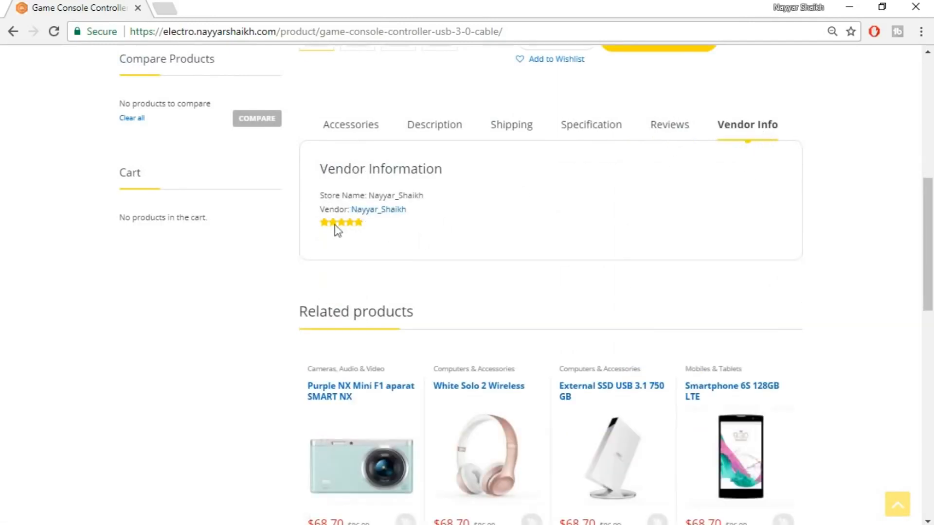
pyautogui.click(357, 140)
# Scroll through the related products and bottom product widgets, then return to the top of the page
pyautogui.scroll(-8, 792, 259)
pyautogui.scroll(-2, 792, 259)
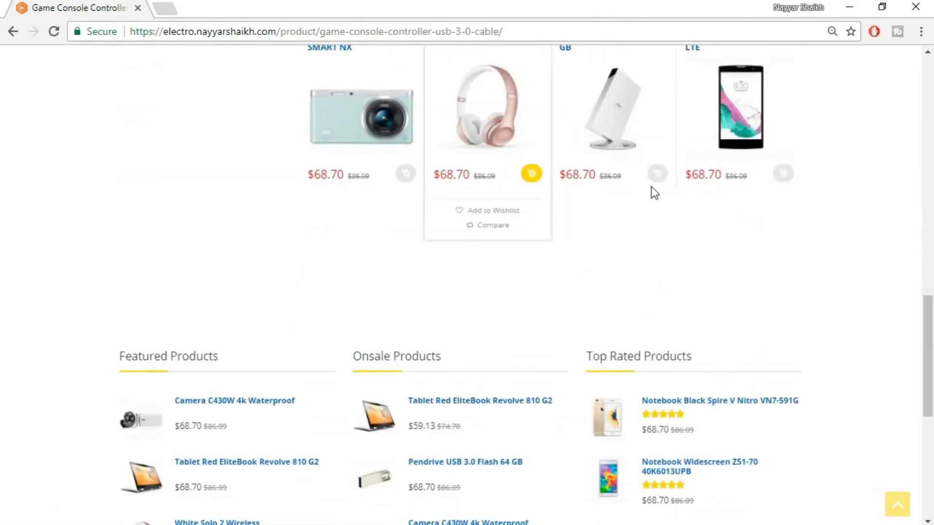
pyautogui.scroll(4, 640, 183)
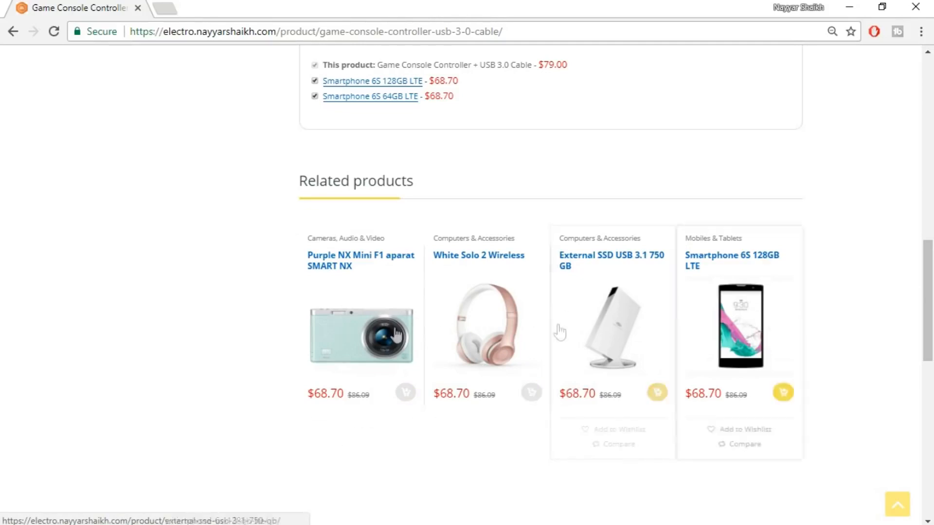
pyautogui.scroll(-6, 896, 388)
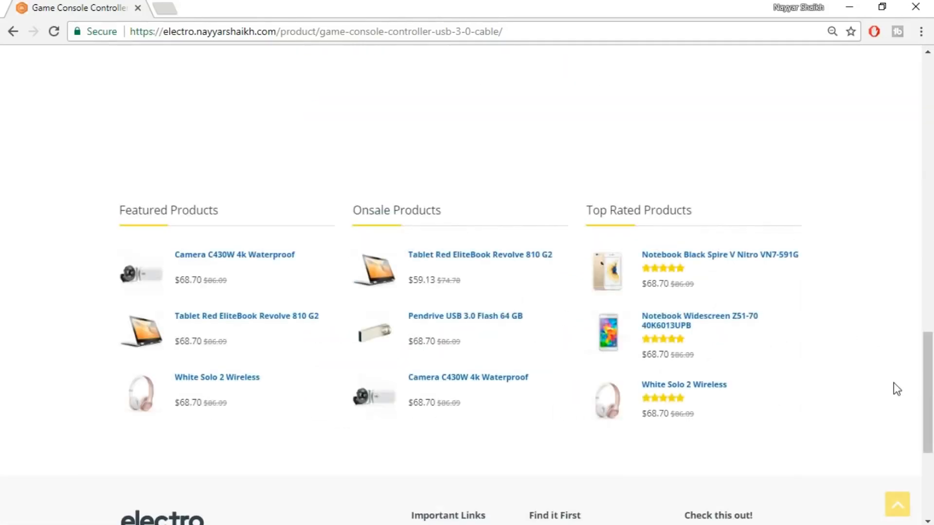
pyautogui.scroll(5, 896, 388)
pyautogui.moveTo(927, 301); pyautogui.dragTo(931, 162)
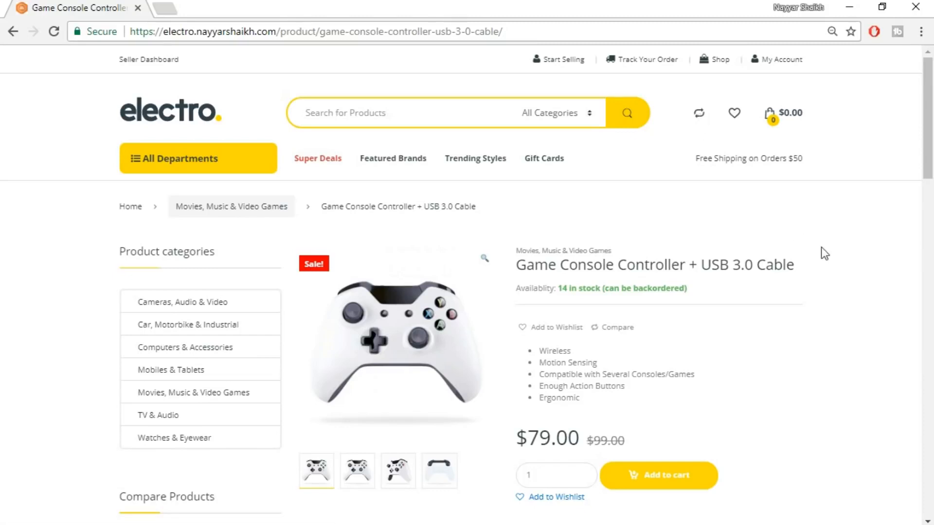
pyautogui.moveTo(928, 79); pyautogui.dragTo(932, 124)
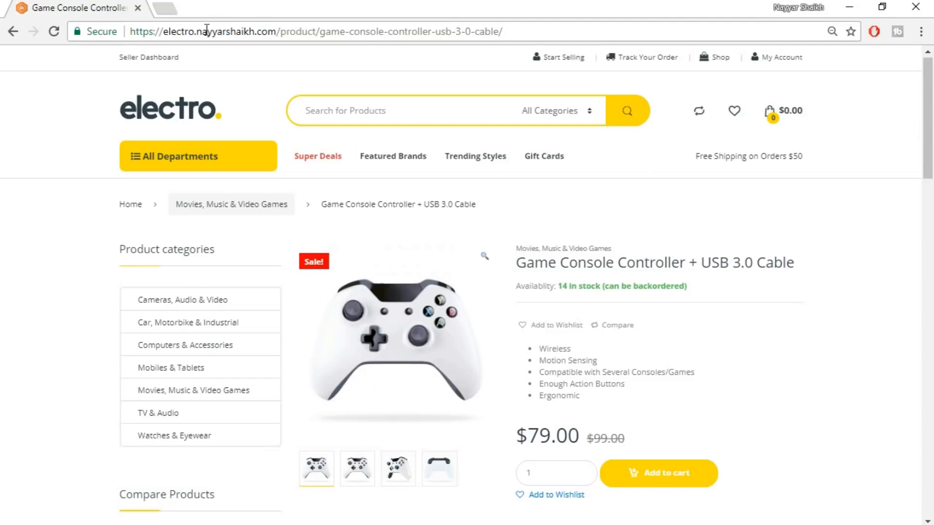
# Open a new tab and navigate to the TMD Hosting cloud hosting page through the bloggdude.com link
pyautogui.moveTo(129, 31); pyautogui.dragTo(279, 31)
pyautogui.click(275, 31)
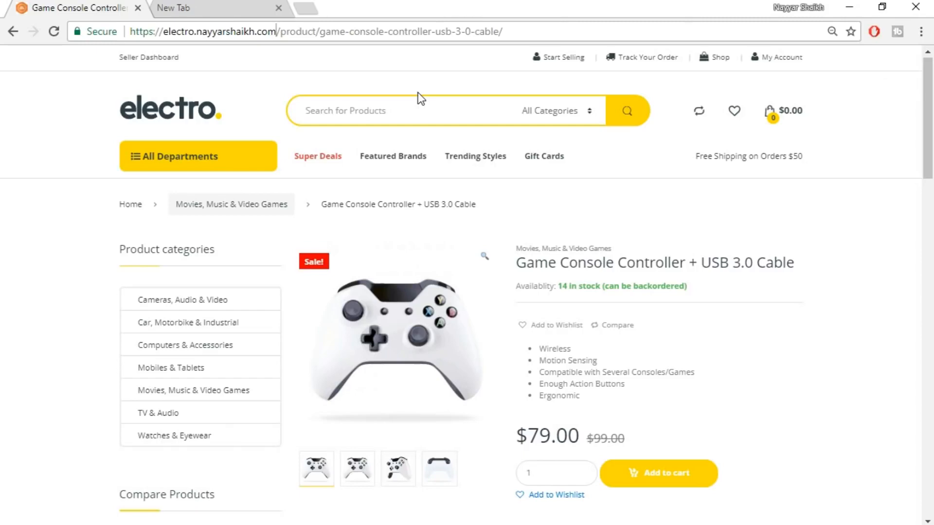
pyautogui.click(238, 7)
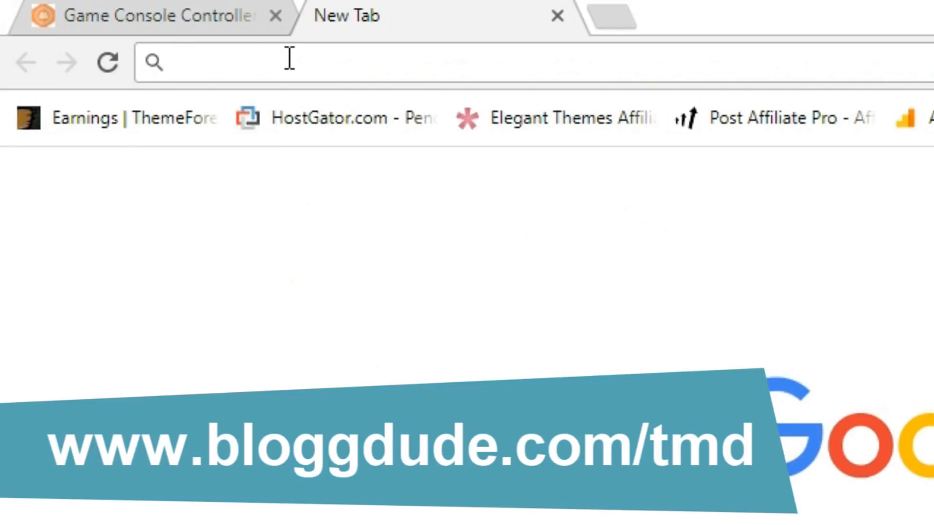
pyautogui.write('bloggdude.com')
pyautogui.press('Right')
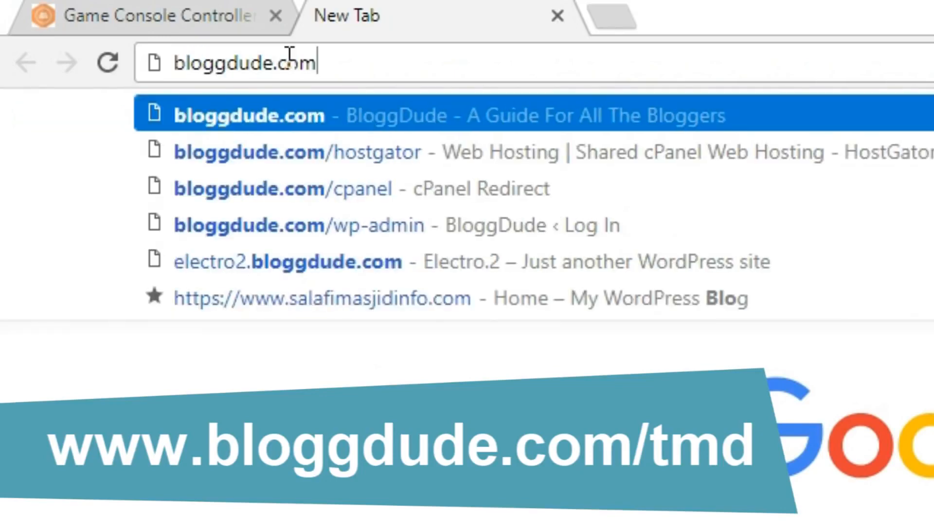
pyautogui.press('Down')
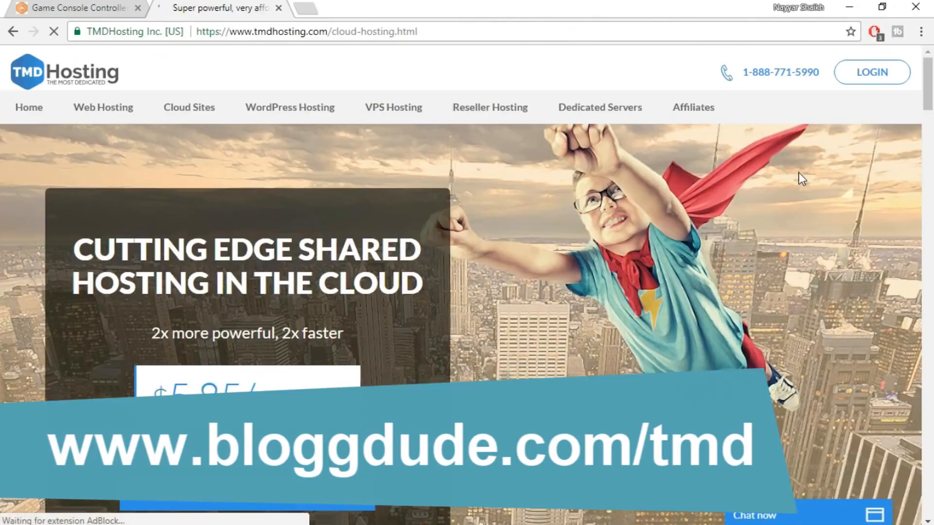
# Scroll through the TMD Hosting cloud plans and highlight the SSD Space row
pyautogui.scroll(-10, 813, 265)
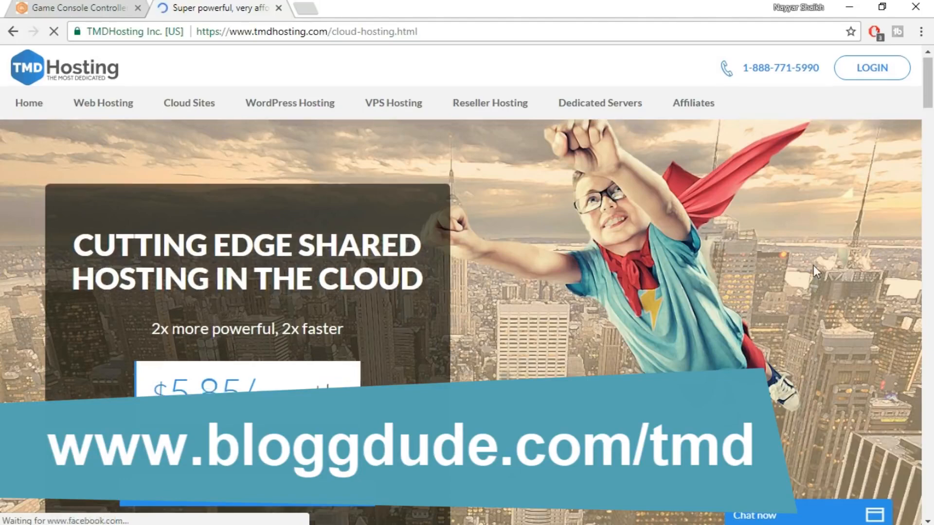
pyautogui.scroll(-15, 815, 270)
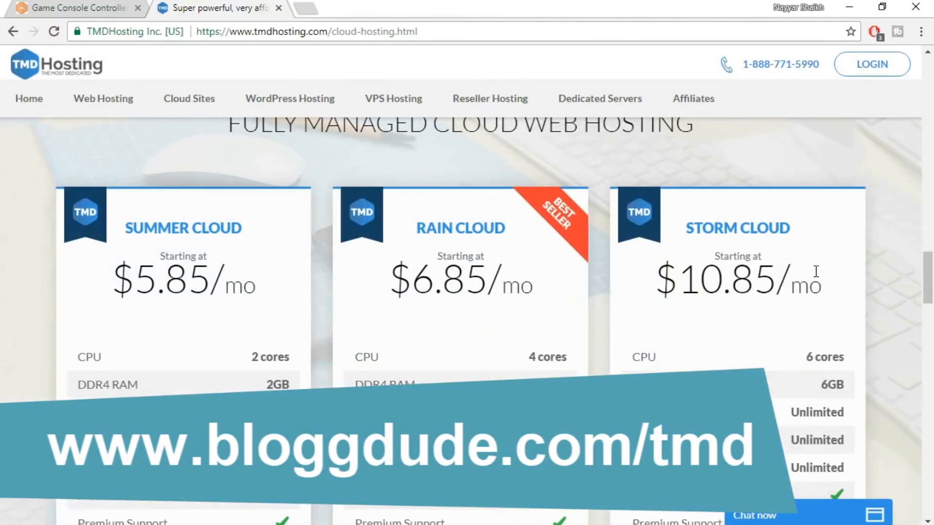
pyautogui.scroll(-3, 815, 270)
pyautogui.keyDown('ctrl'); pyautogui.scroll(-2, 815, 271); pyautogui.keyUp('ctrl')
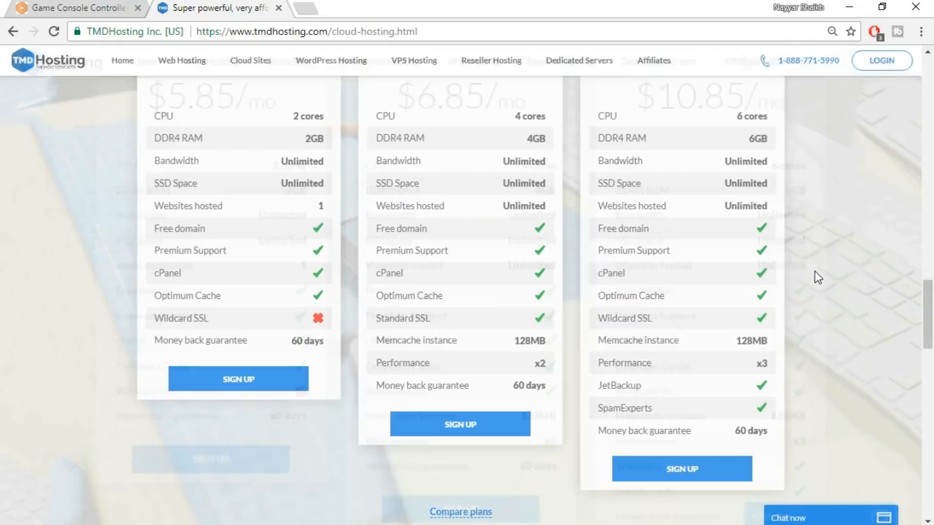
pyautogui.scroll(2, 828, 273)
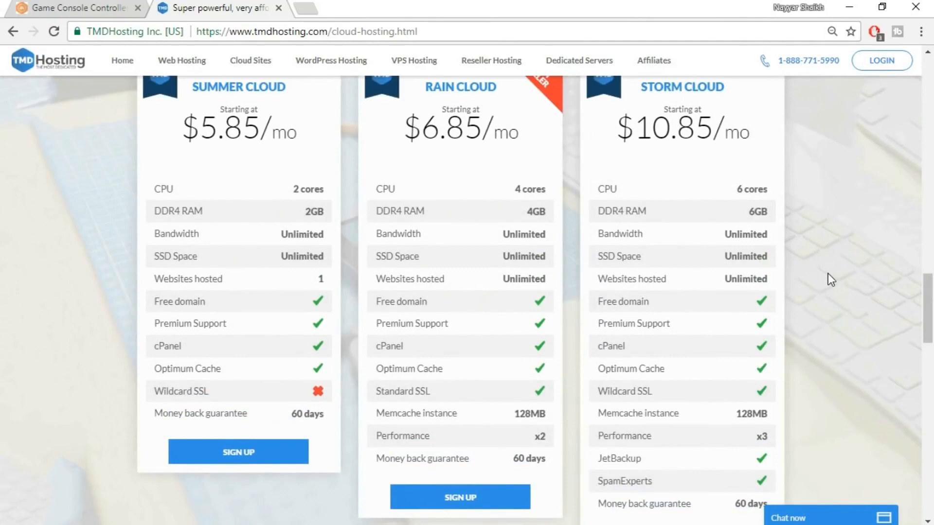
pyautogui.keyDown('ctrl'); pyautogui.scroll(-1, 827, 274); pyautogui.keyUp('ctrl')
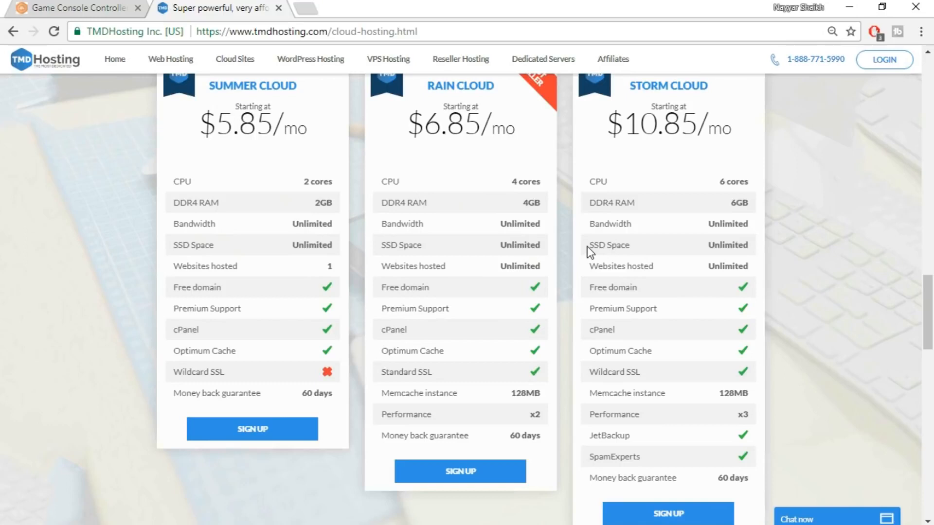
pyautogui.moveTo(587, 246); pyautogui.dragTo(646, 251)
# In a new tab, search Google for ssd vs hdd web hosting
pyautogui.click(306, 7)
pyautogui.write('ssd')
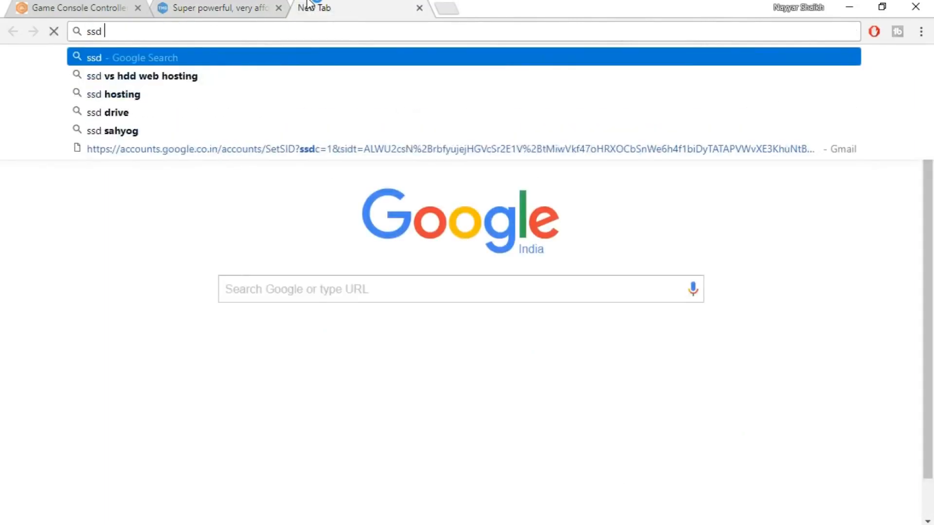
pyautogui.press('Down')
pyautogui.press('Down')
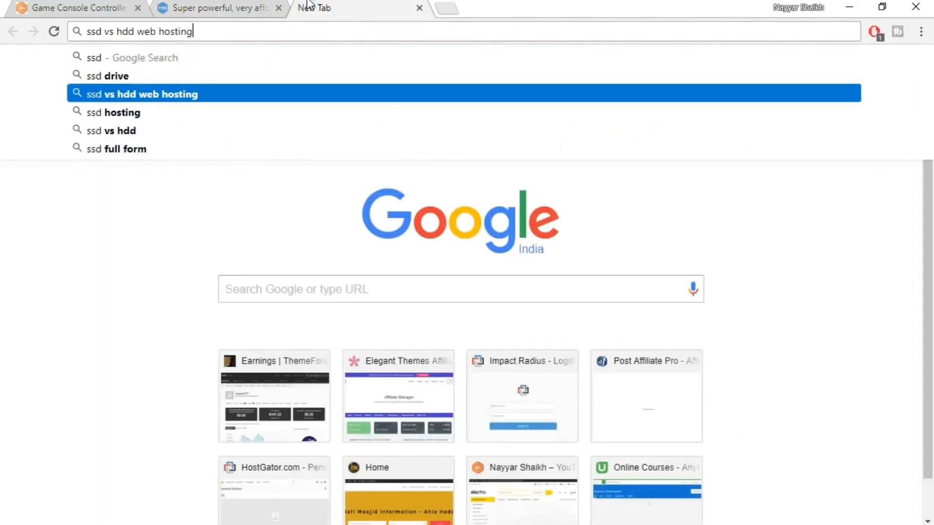
pyautogui.press('Return')
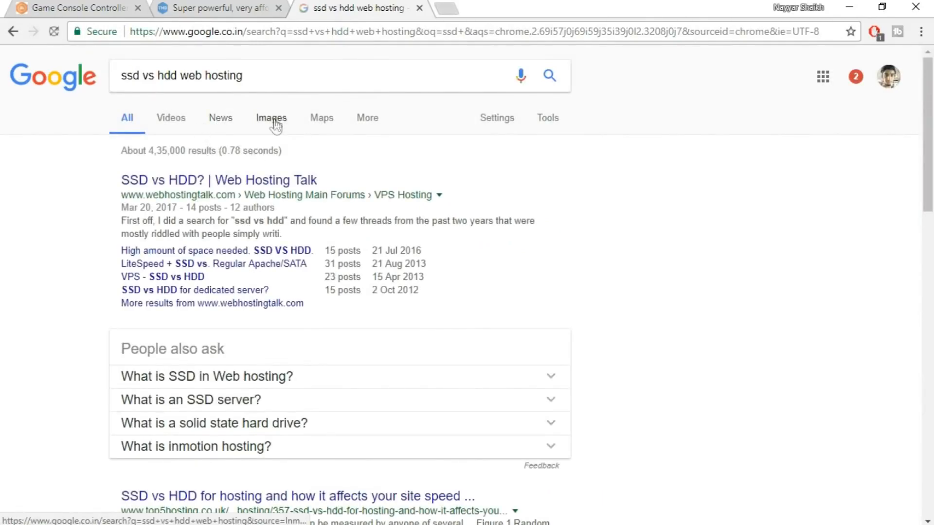
# View the image results for the SSD vs HDD search, preview a comparison chart, and close the search tab
pyautogui.click(272, 120)
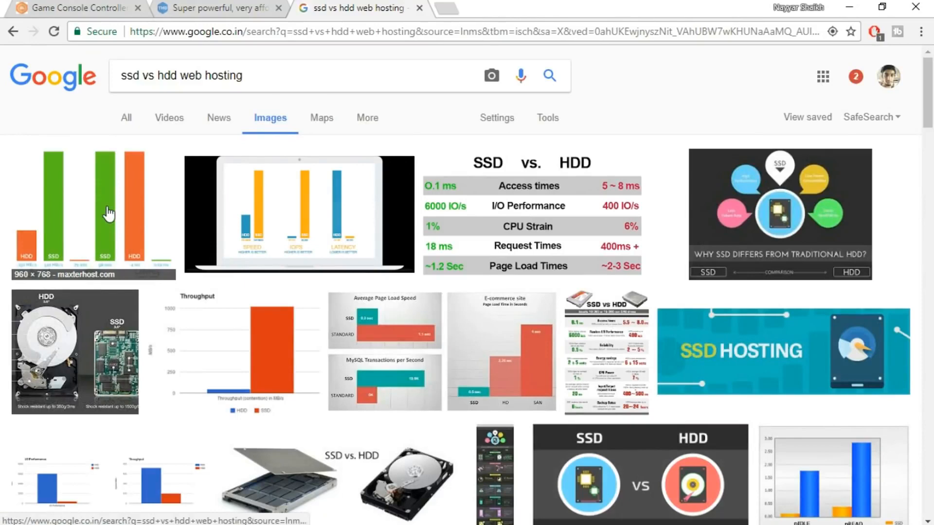
pyautogui.click(108, 214)
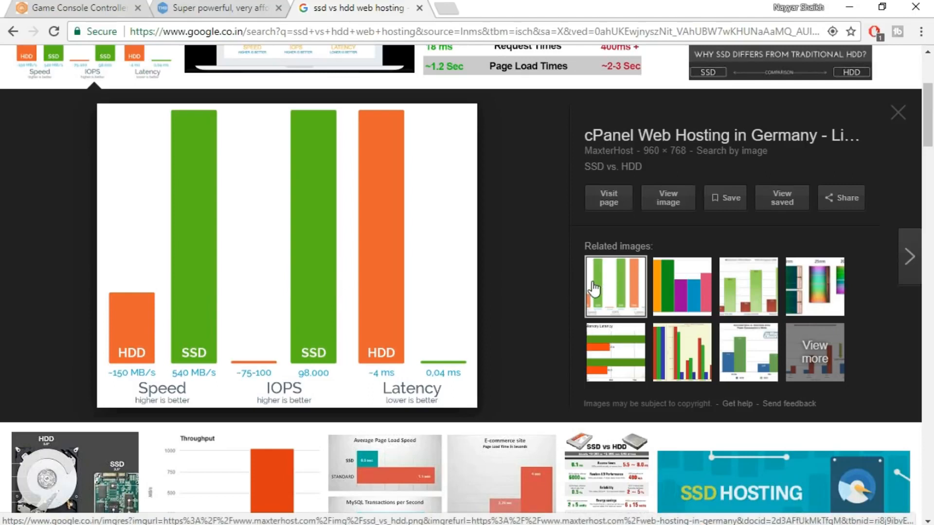
pyautogui.click(419, 8)
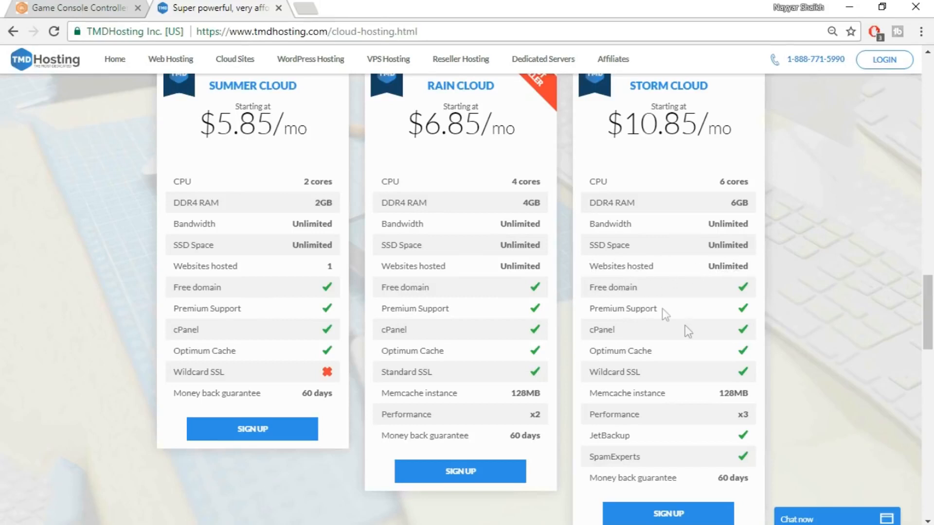
# Switch back and forth between the store product tab and the TMD Hosting cloud plans tab, highlighting the Storm Cloud Wildcard SSL row
pyautogui.click(88, 7)
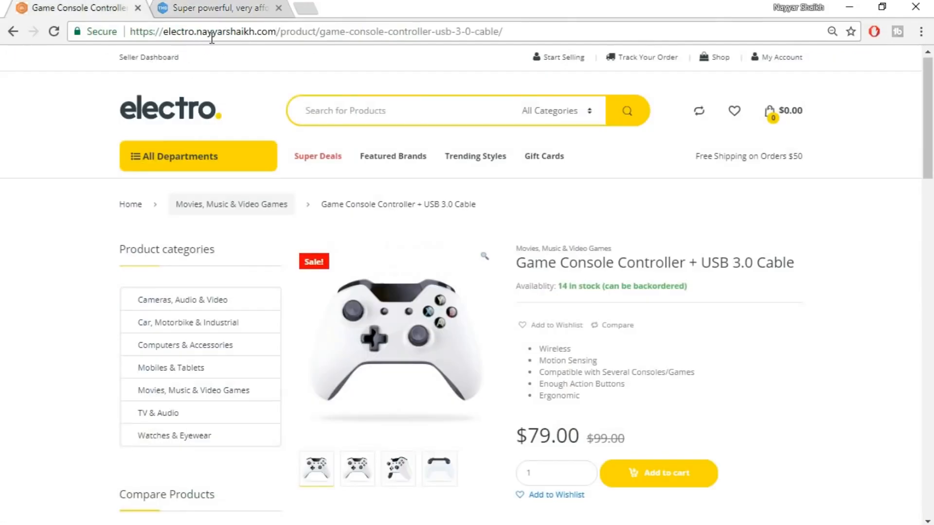
pyautogui.click(272, 32)
pyautogui.click(209, 13)
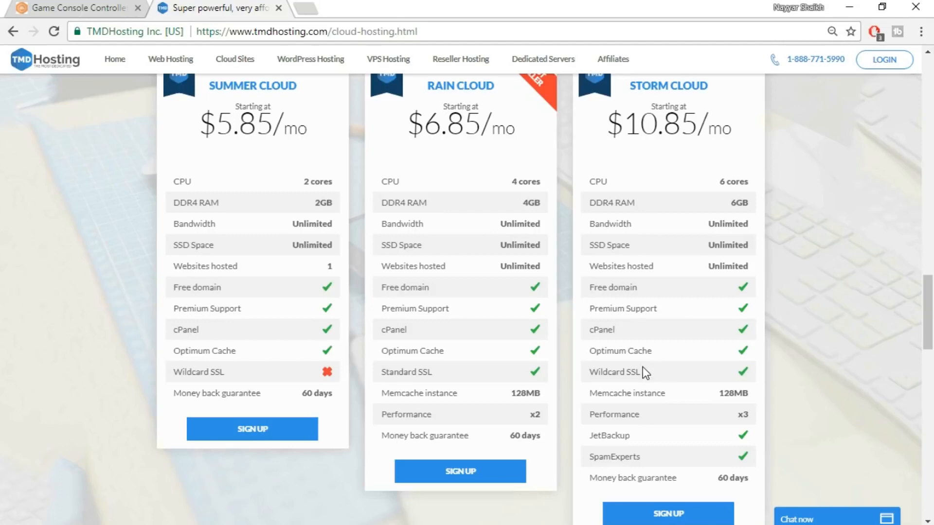
pyautogui.click(70, 7)
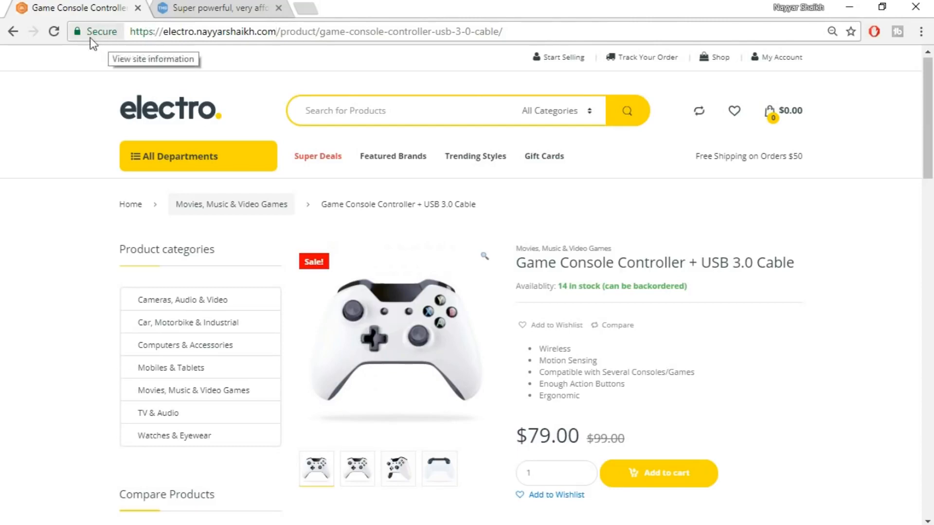
pyautogui.click(219, 6)
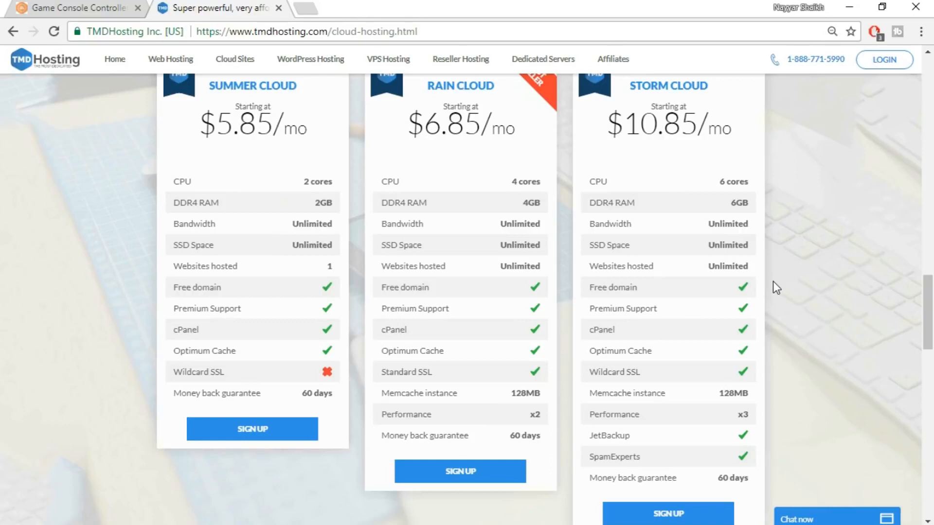
pyautogui.moveTo(587, 371); pyautogui.dragTo(673, 368)
pyautogui.click(675, 369)
pyautogui.click(116, 6)
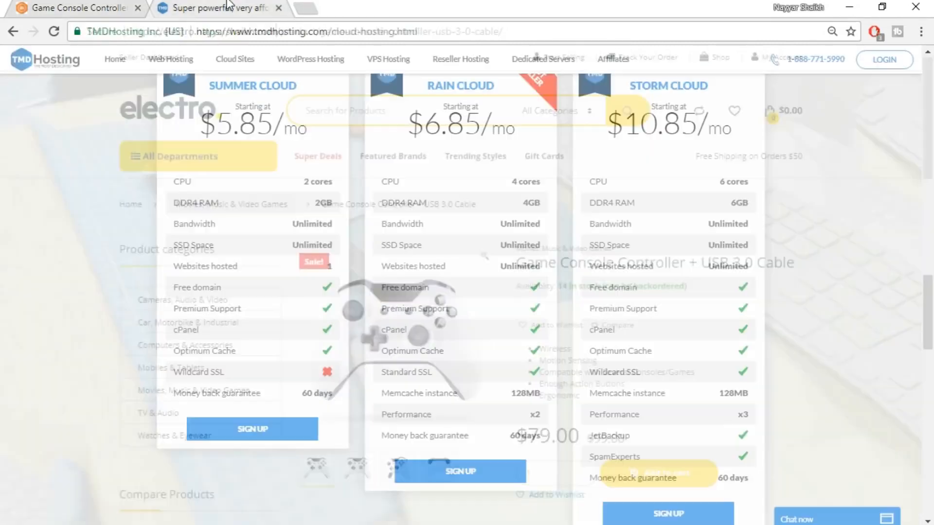
pyautogui.click(228, 6)
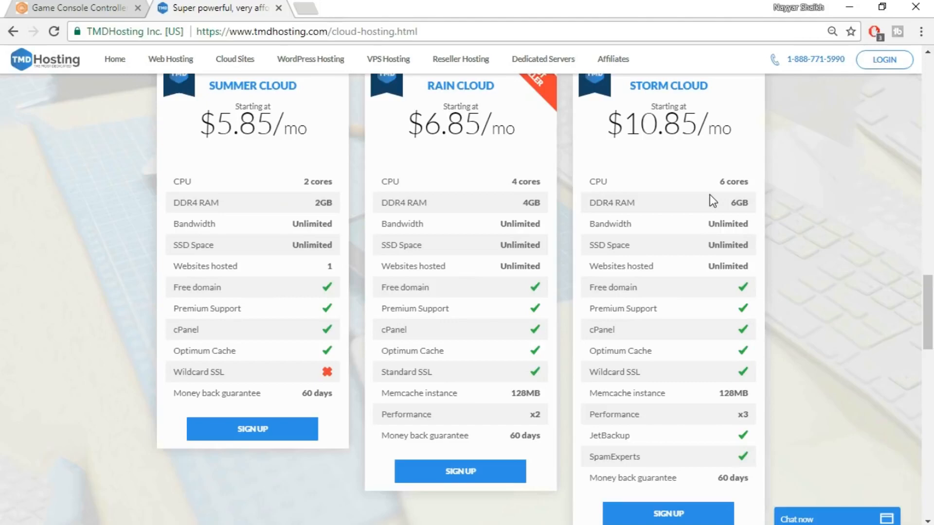
# Open the sign-up order form for the Storm Cloud plan
pyautogui.scroll(2, 349, 229)
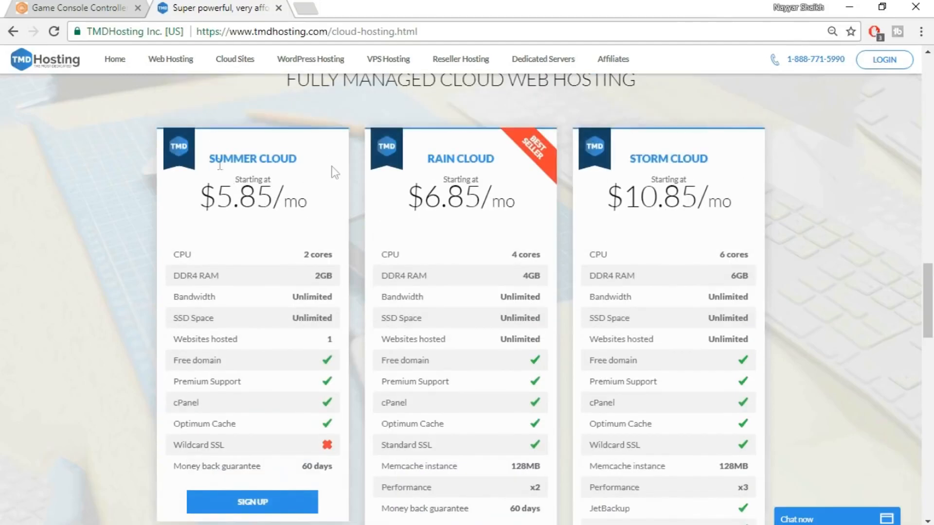
pyautogui.scroll(-1, 704, 193)
pyautogui.scroll(1, 704, 197)
pyautogui.scroll(-1, 755, 263)
pyautogui.scroll(-1, 751, 262)
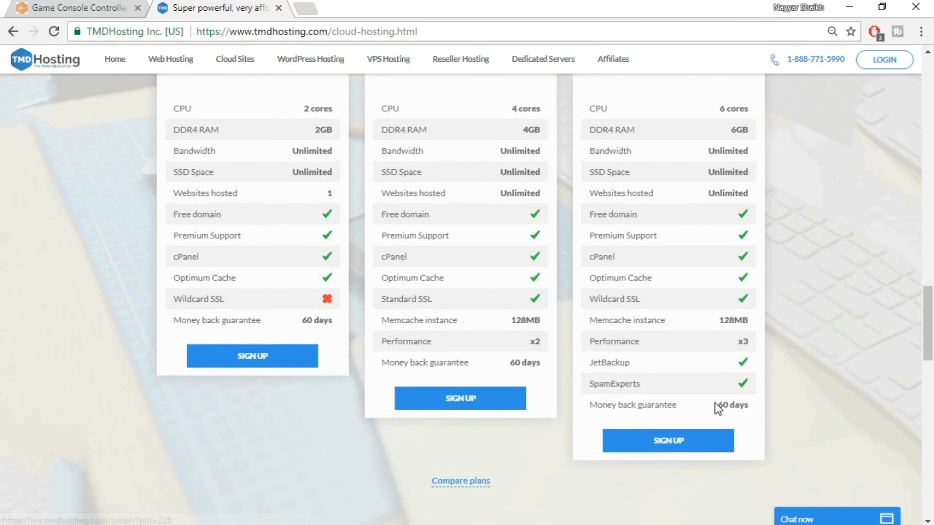
pyautogui.scroll(1, 718, 346)
pyautogui.scroll(-1, 757, 259)
pyautogui.scroll(1, 786, 358)
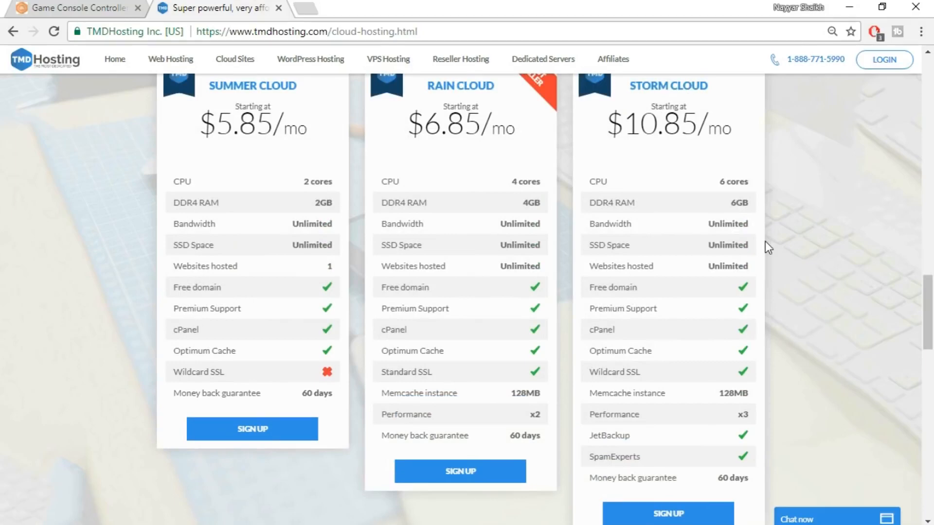
pyautogui.scroll(3, 687, 184)
pyautogui.scroll(-6, 722, 306)
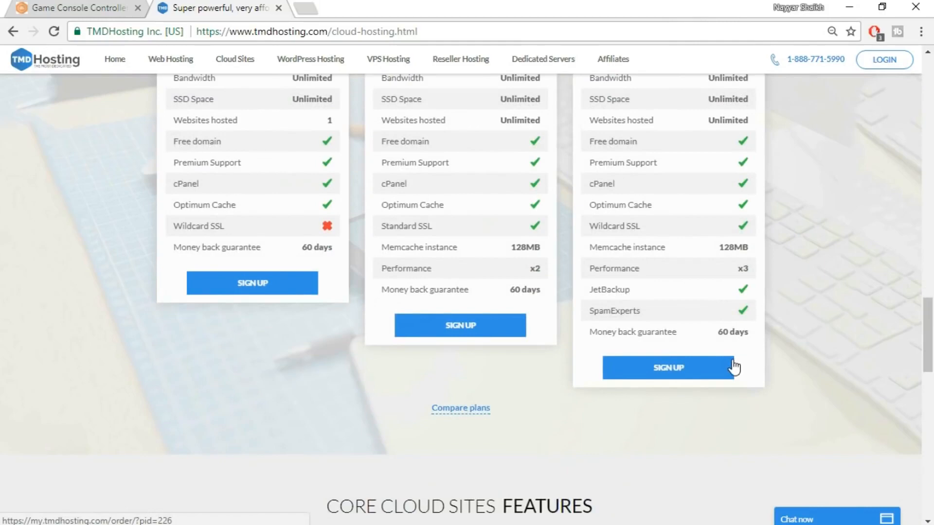
pyautogui.scroll(2, 867, 338)
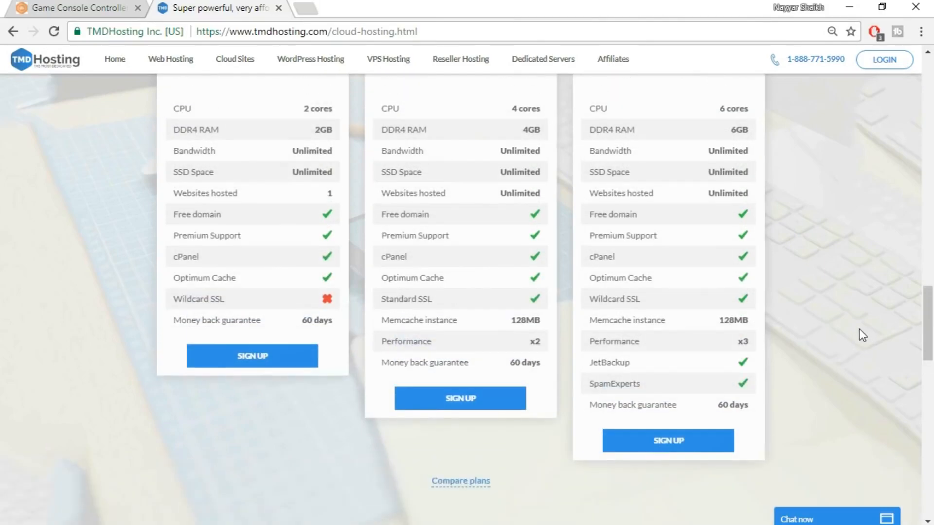
pyautogui.scroll(-2, 858, 328)
pyautogui.click(675, 373)
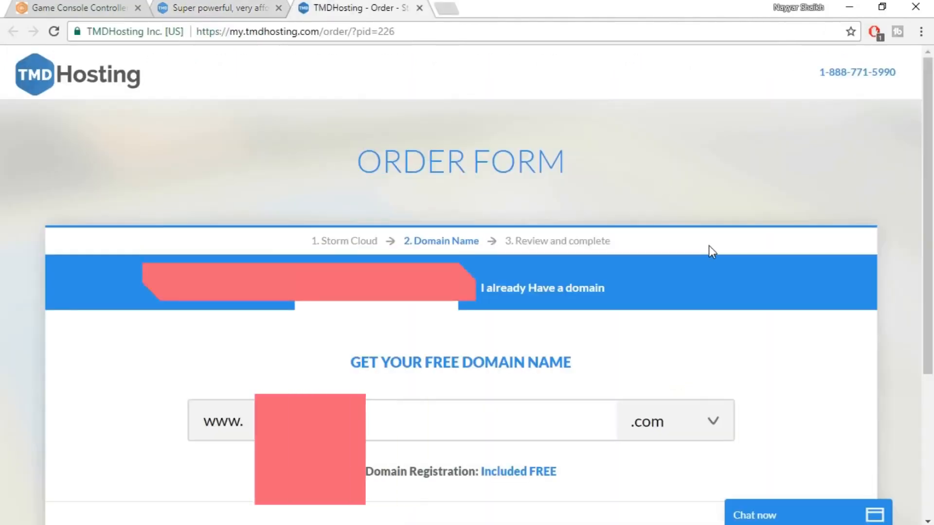
# Examine the domain options on the order form, including the free domain extensions list and both domain tabs
pyautogui.scroll(-2, 708, 246)
pyautogui.click(456, 339)
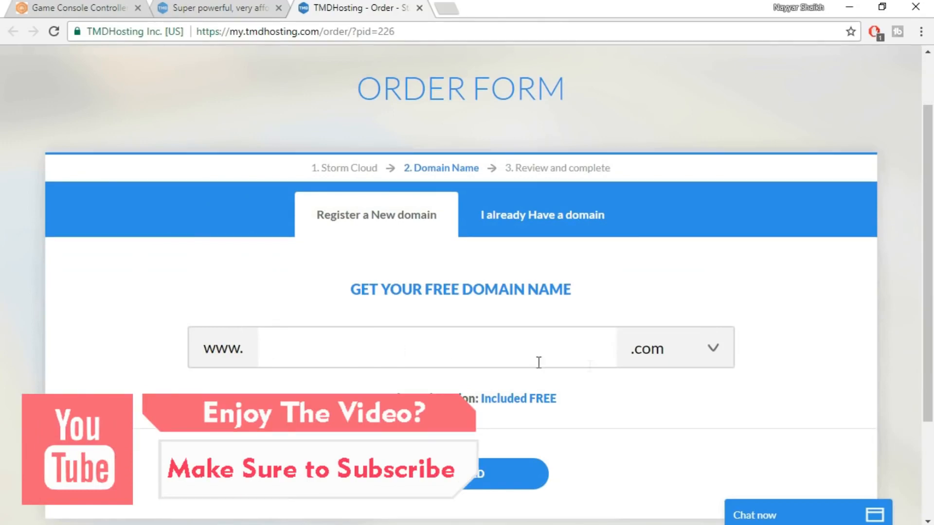
pyautogui.click(635, 362)
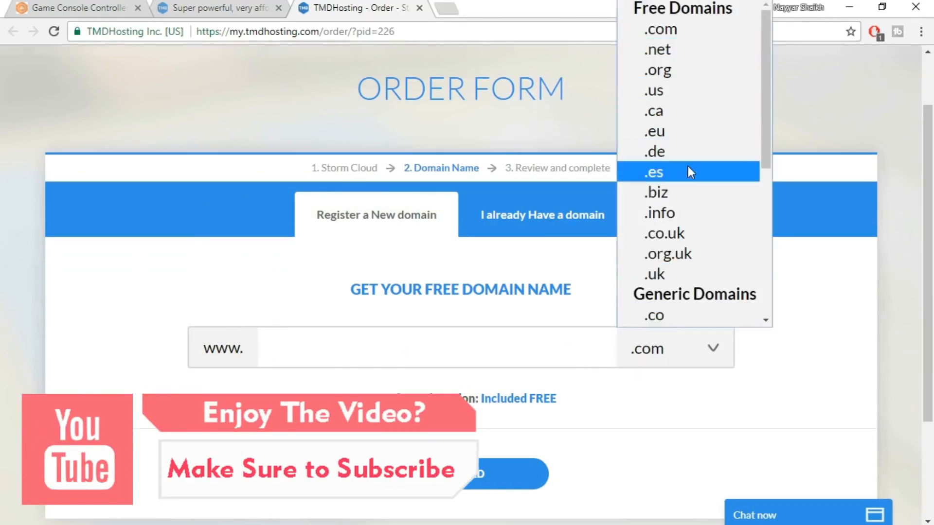
pyautogui.click(817, 272)
pyautogui.click(508, 220)
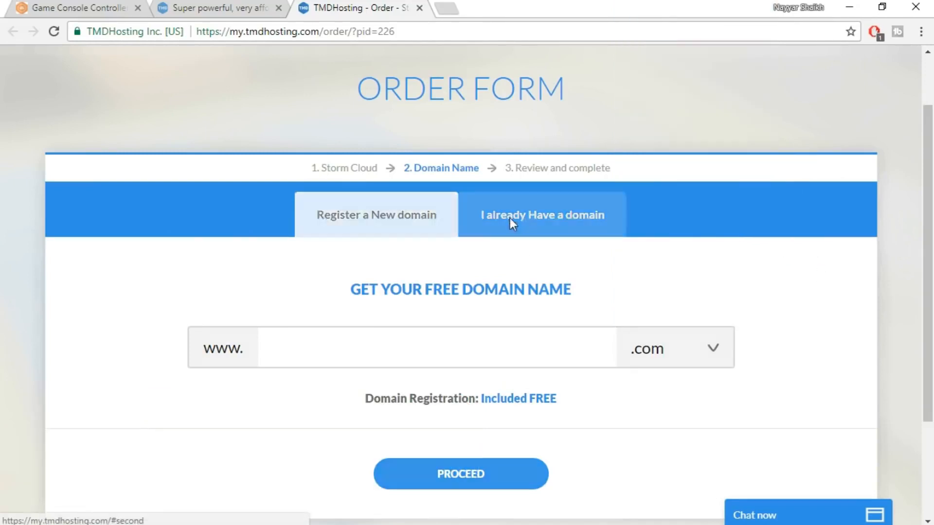
pyautogui.click(517, 349)
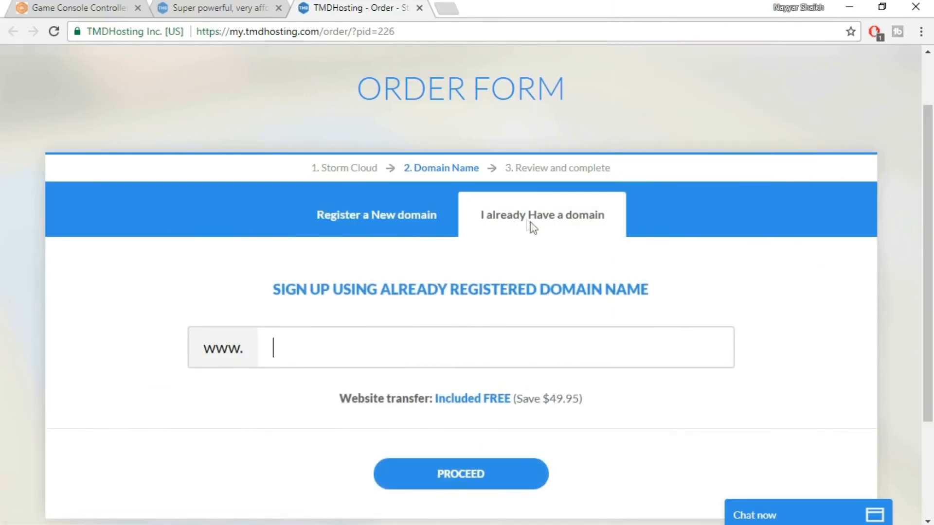
pyautogui.click(406, 228)
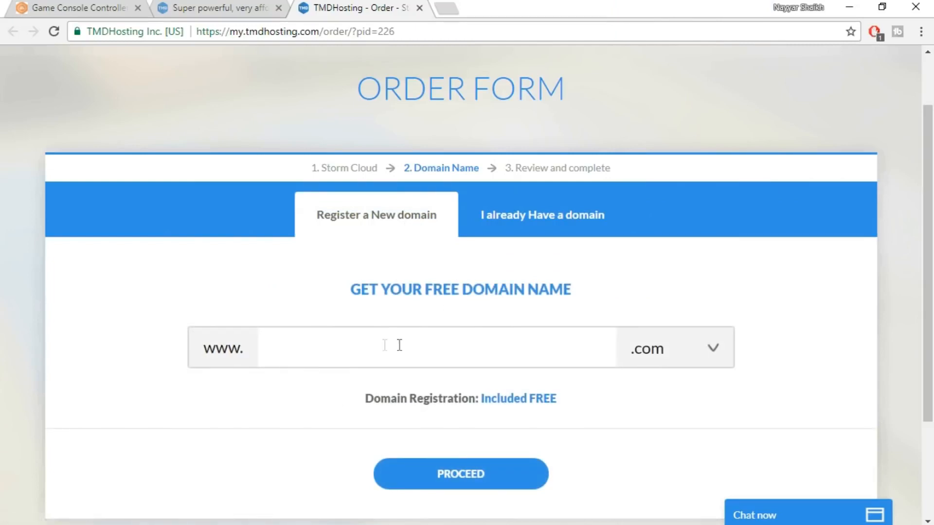
pyautogui.click(383, 345)
# Choose the already-have-a-domain option, paste the existing domain name, and proceed
pyautogui.click(516, 222)
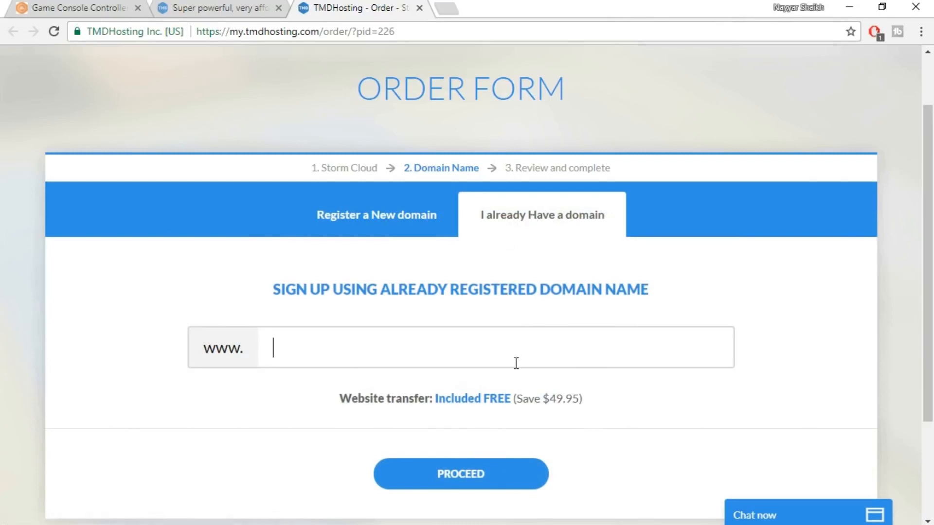
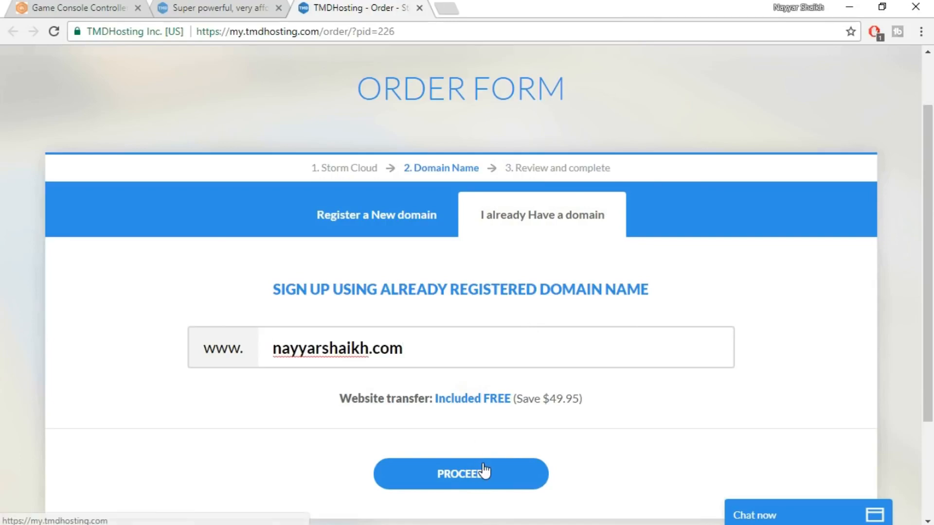
pyautogui.click(480, 462)
# Review the new customer details and payment information sections, checking the PayPal and Credit Card payment tabs
pyautogui.scroll(-1, 845, 275)
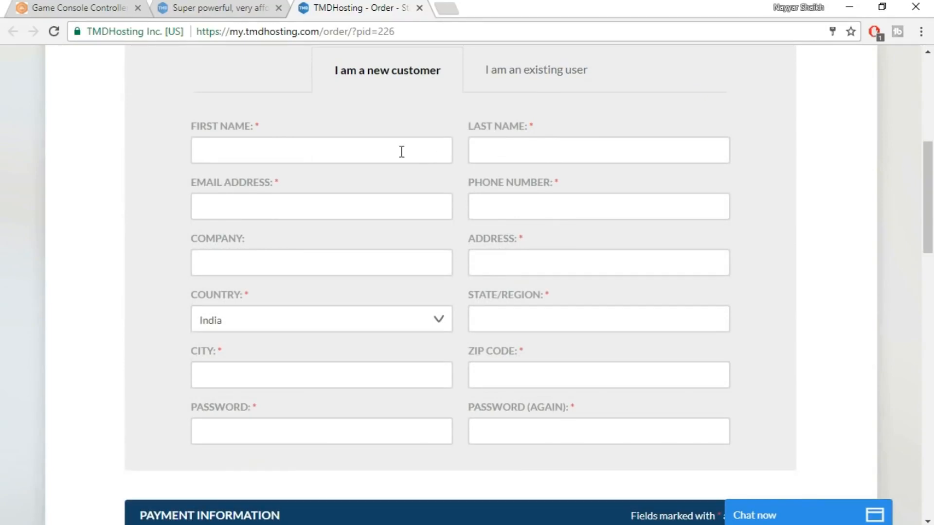
pyautogui.scroll(-5, 696, 288)
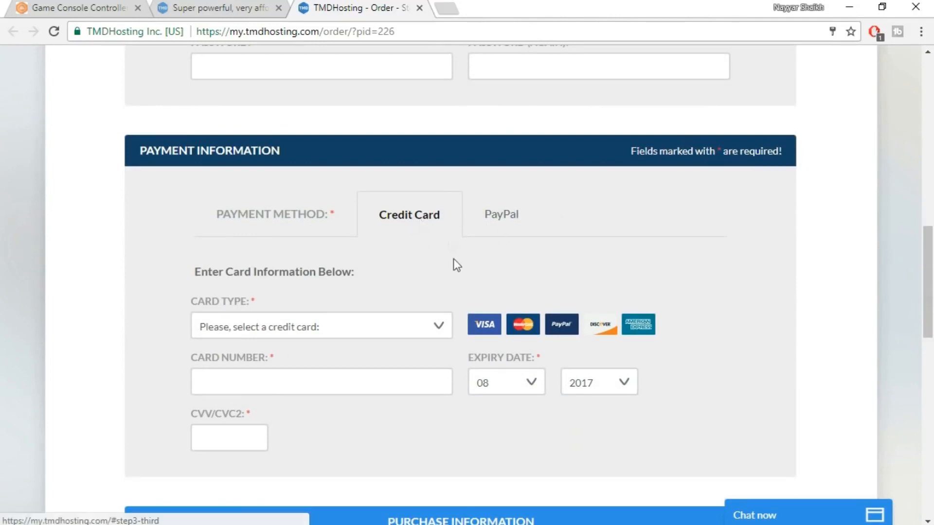
pyautogui.click(517, 222)
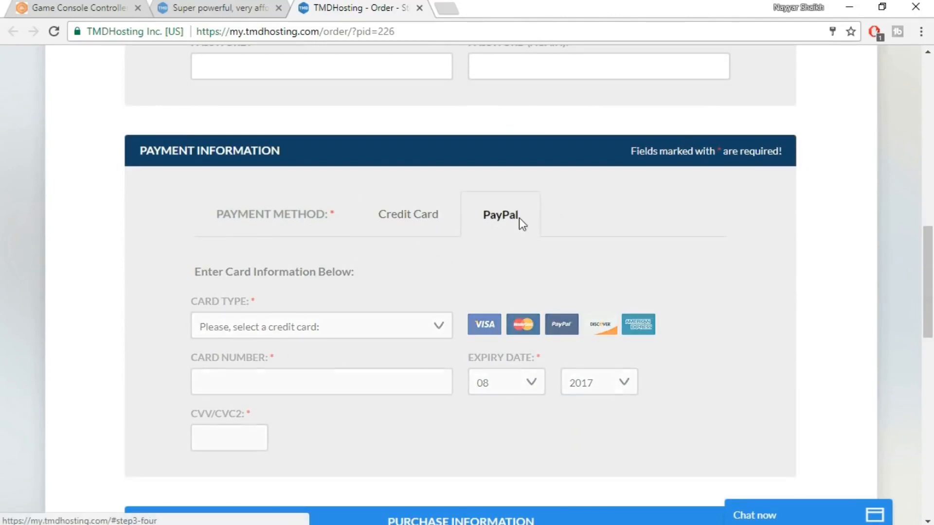
pyautogui.click(416, 220)
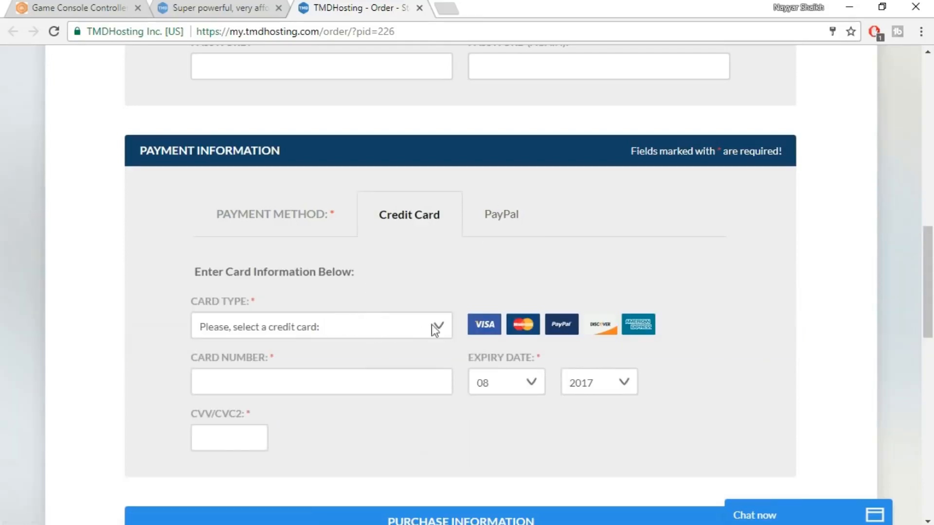
pyautogui.scroll(-9, 786, 378)
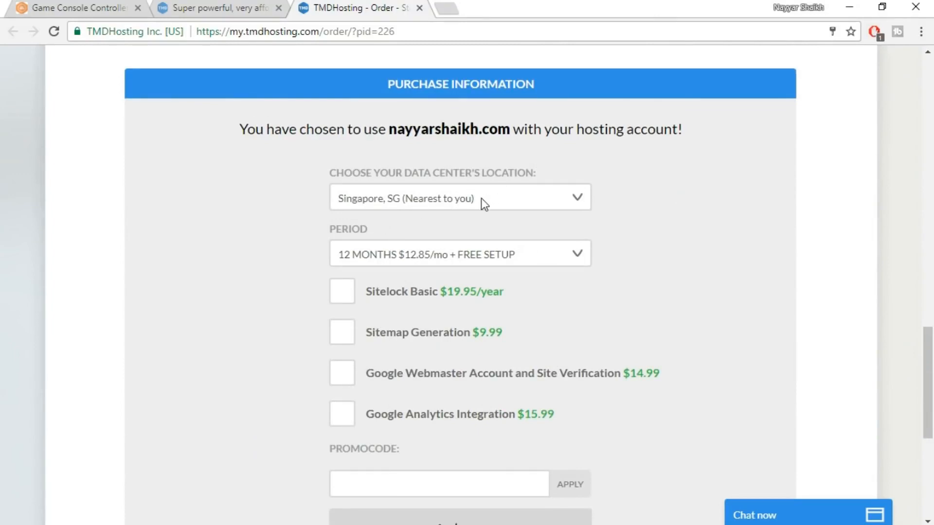
# Review the data center location and billing period options, keeping Singapore and the 12-month period
pyautogui.click(529, 196)
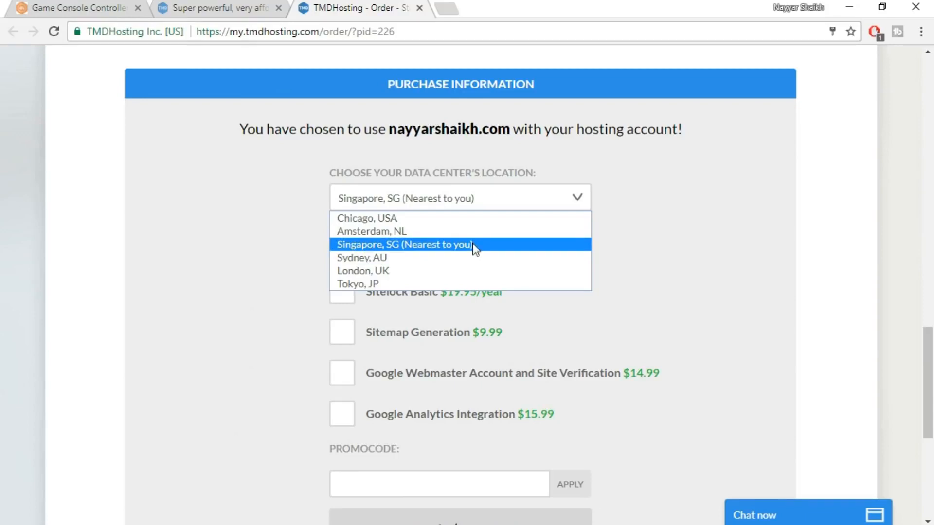
pyautogui.click(450, 246)
pyautogui.scroll(-2, 700, 246)
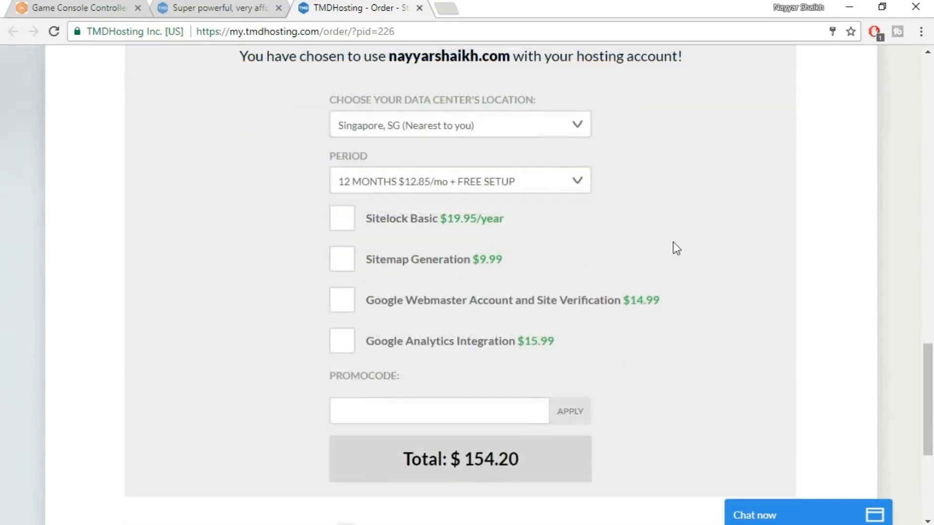
pyautogui.click(431, 183)
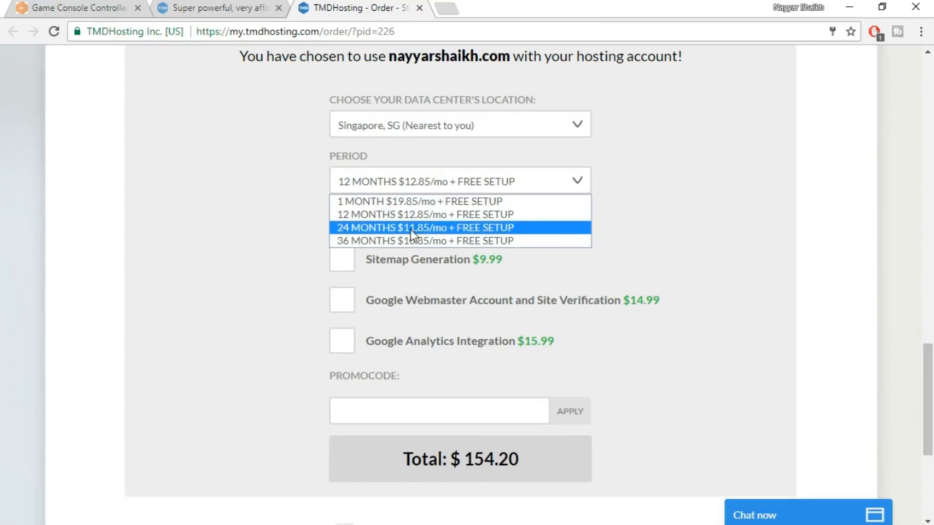
pyautogui.click(434, 214)
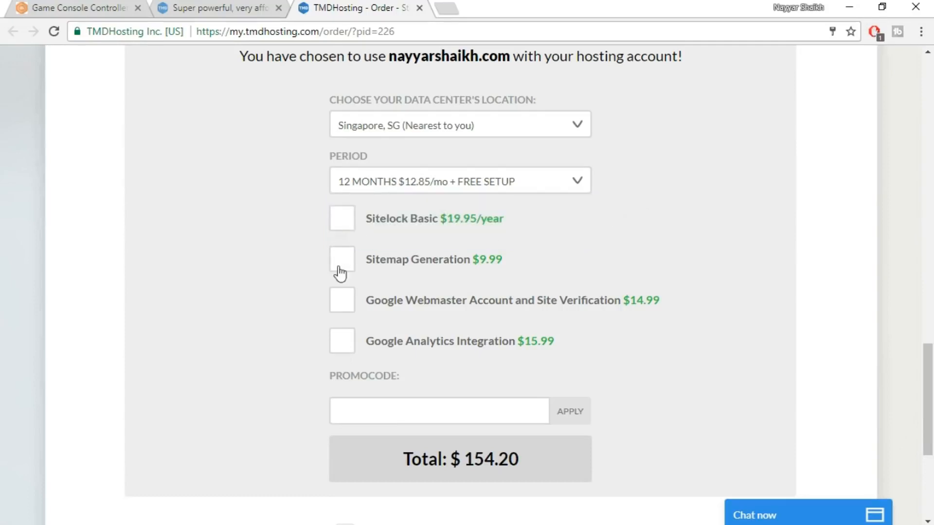
# Enter the promo code NAYYARYT and apply it to the order
pyautogui.scroll(-1, 647, 290)
pyautogui.scroll(-3, 647, 284)
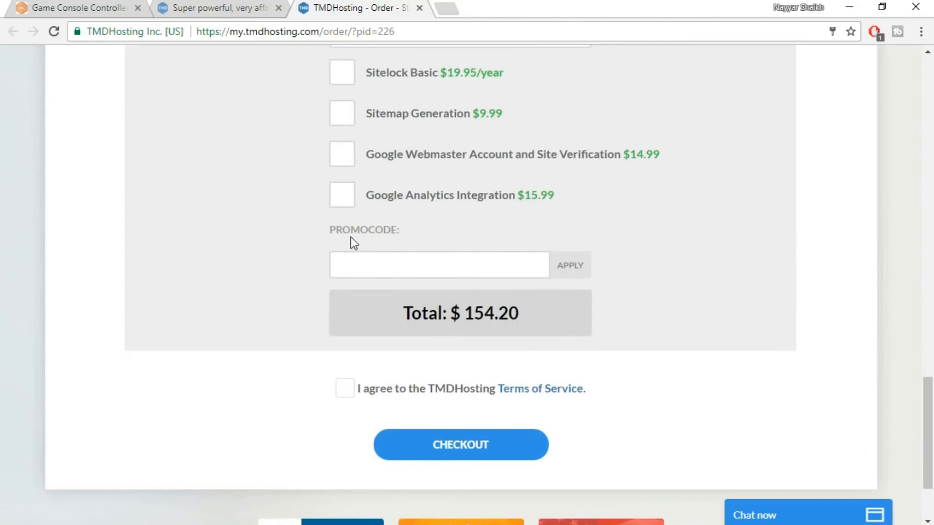
pyautogui.click(448, 266)
pyautogui.write('NAYYARYT')
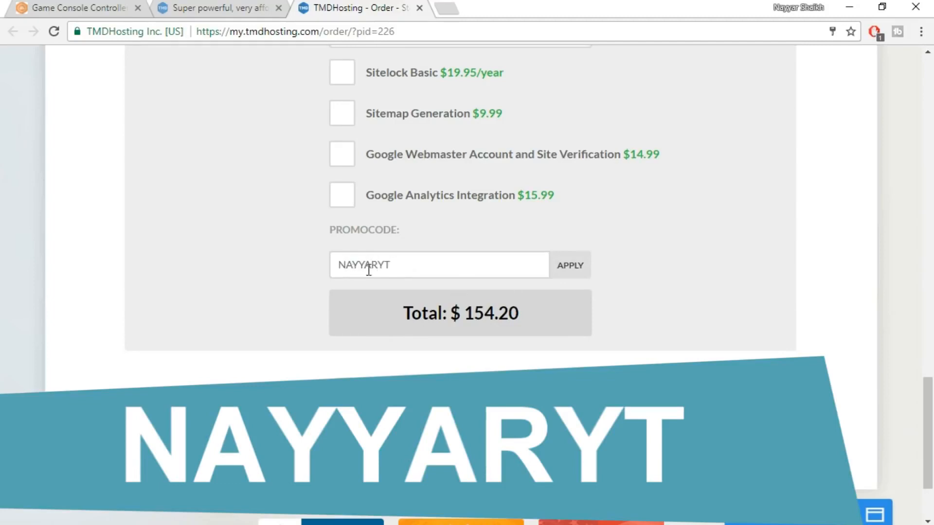
pyautogui.click(578, 274)
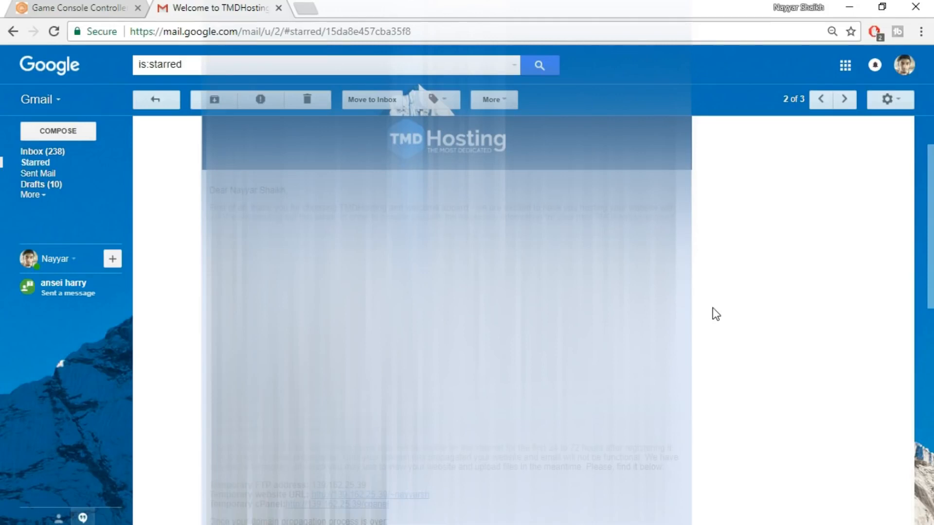
# Scroll through the TMDHosting welcome email in Gmail
pyautogui.scroll(-10, 715, 314)
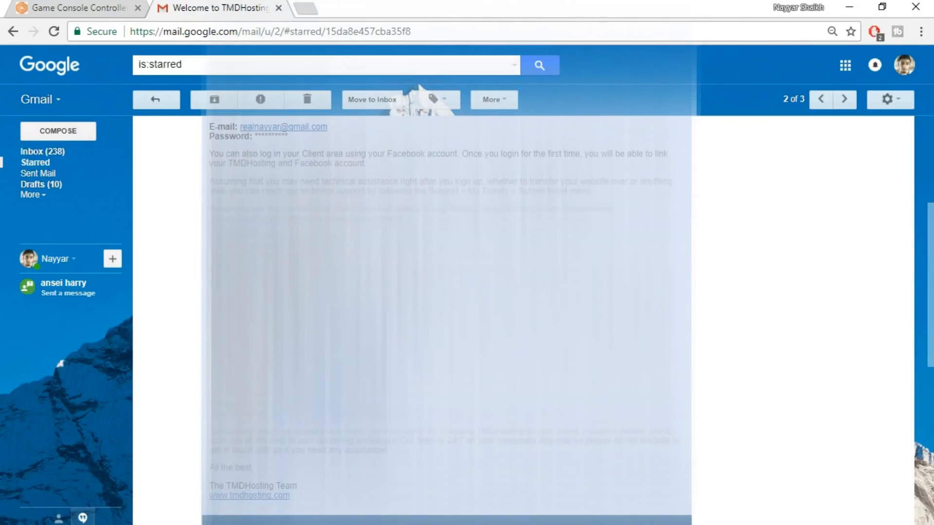
# Open the cPanel login link from the TMDHosting welcome email in a new tab and switch to it
pyautogui.rightClick(317, 275)
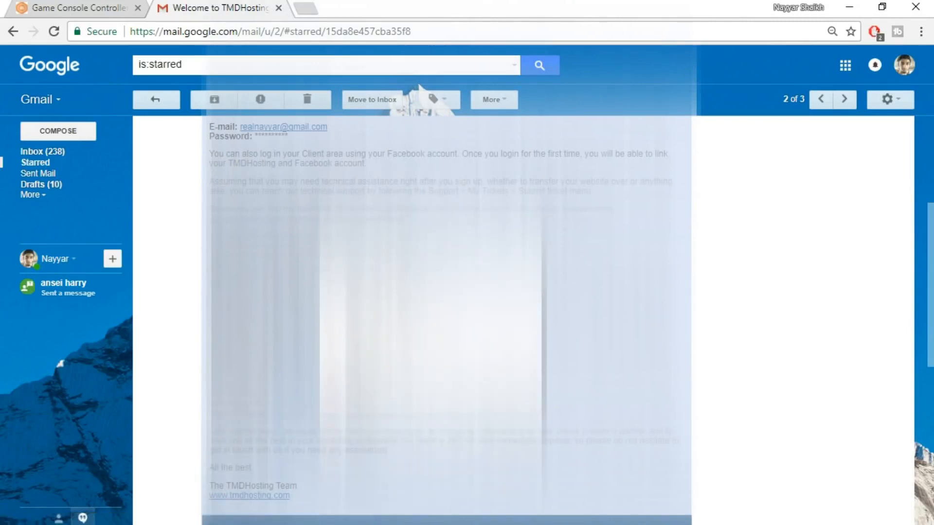
pyautogui.click(348, 284)
pyautogui.click(349, 6)
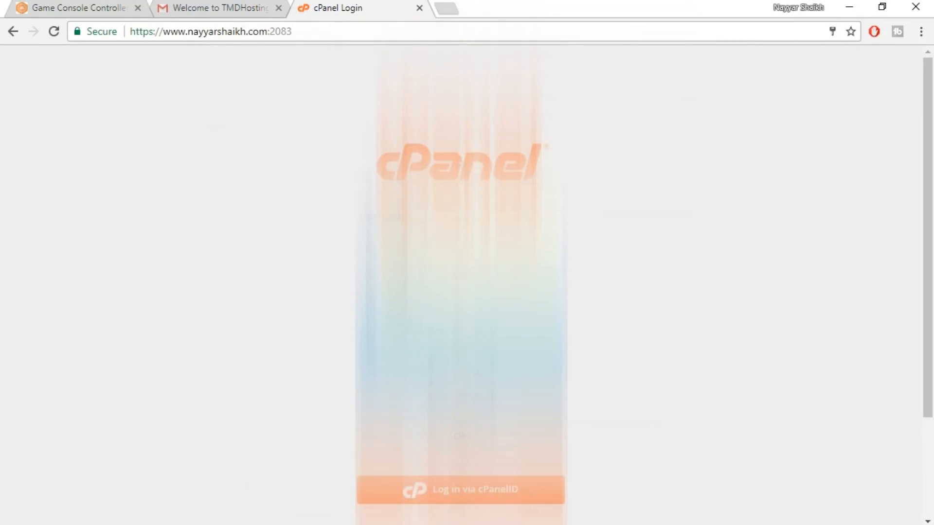
pyautogui.click(240, 7)
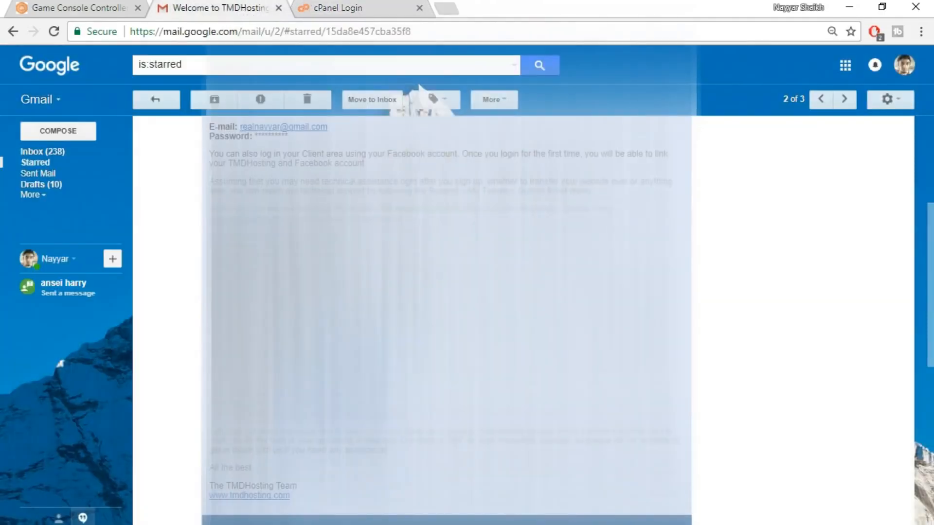
pyautogui.click(398, 7)
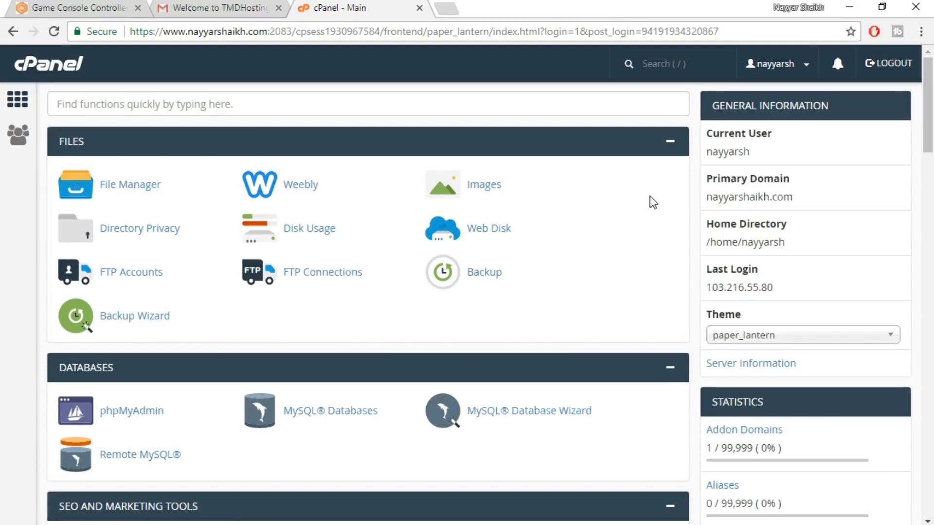
# Open the WordPress installer from the Softaculous apps section of cPanel
pyautogui.scroll(-15, 646, 233)
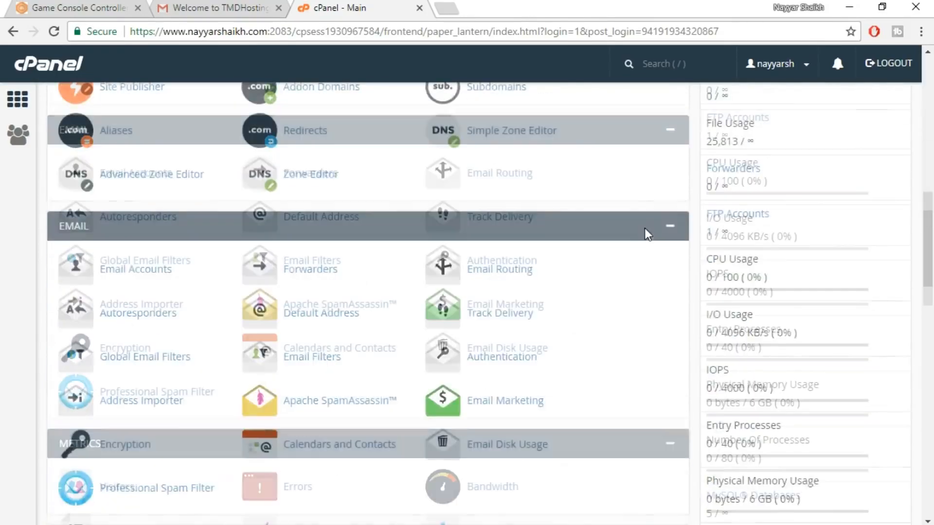
pyautogui.scroll(-20, 646, 235)
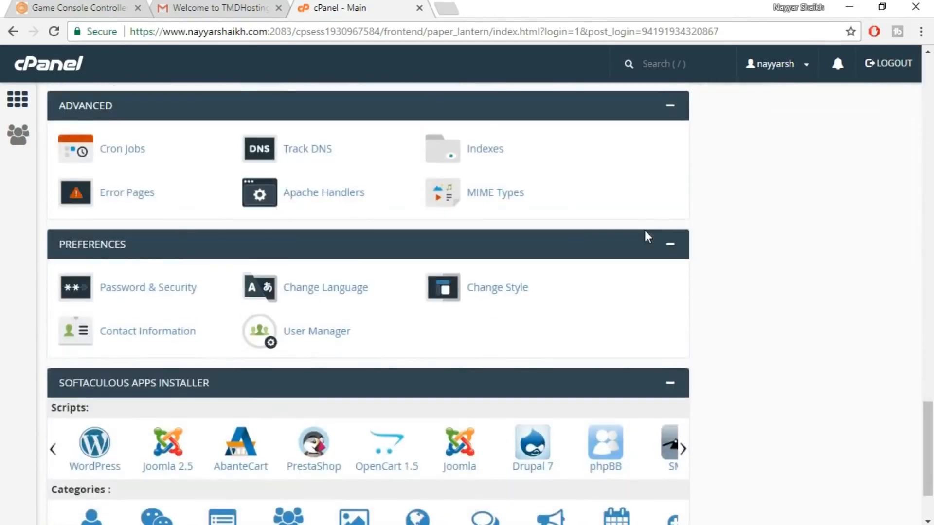
pyautogui.scroll(-2, 646, 237)
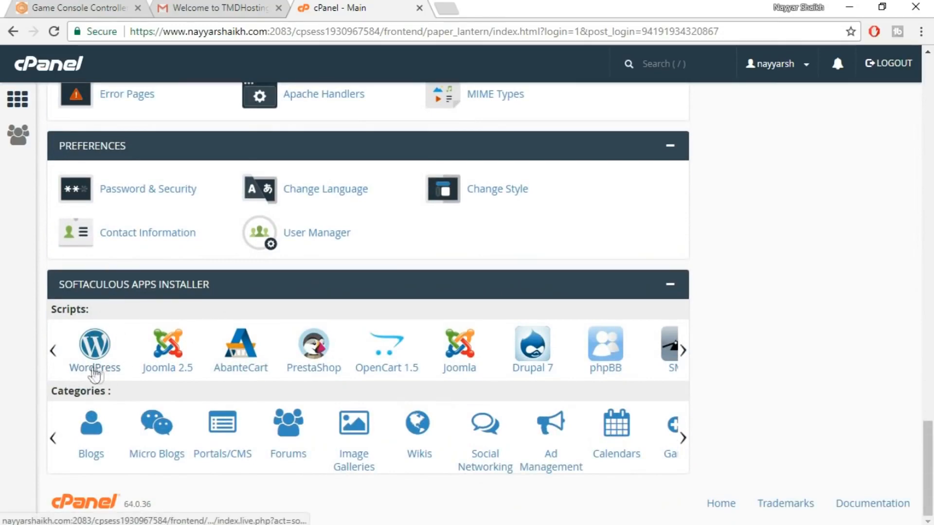
pyautogui.click(101, 371)
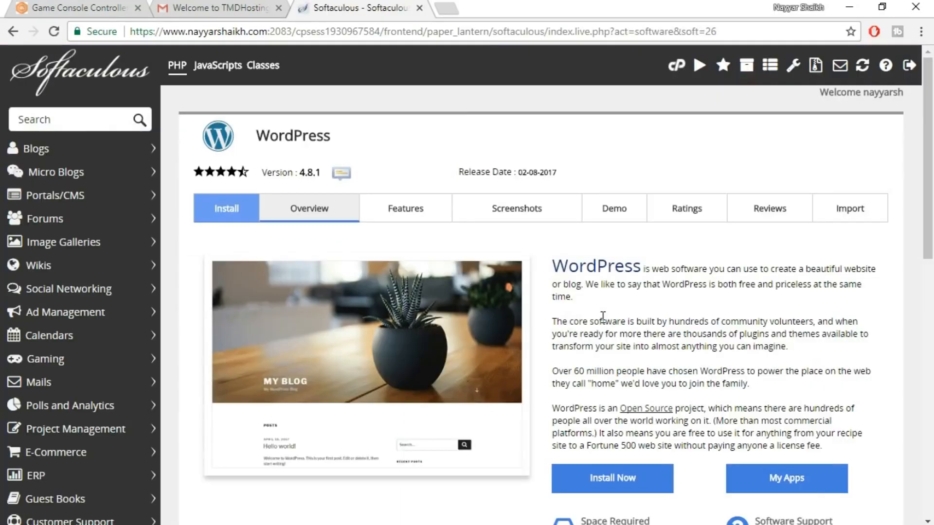
pyautogui.click(632, 477)
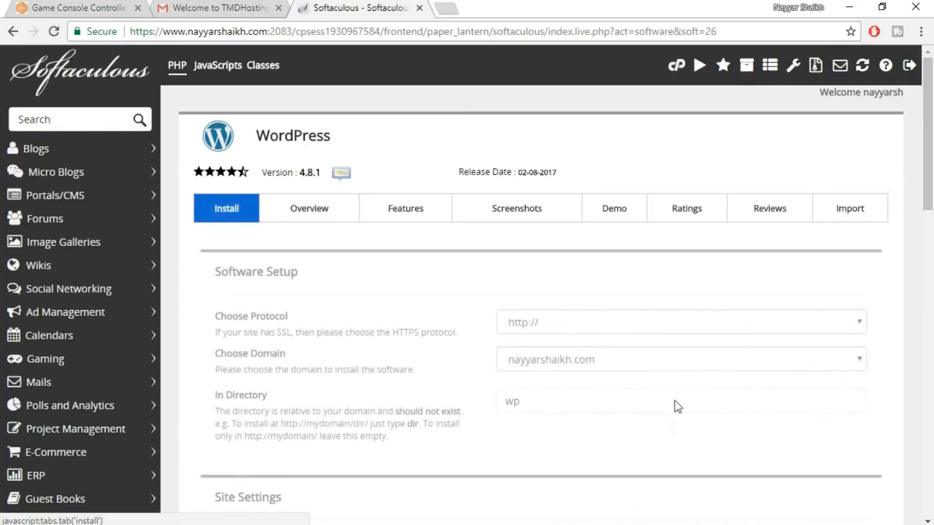
pyautogui.click(586, 322)
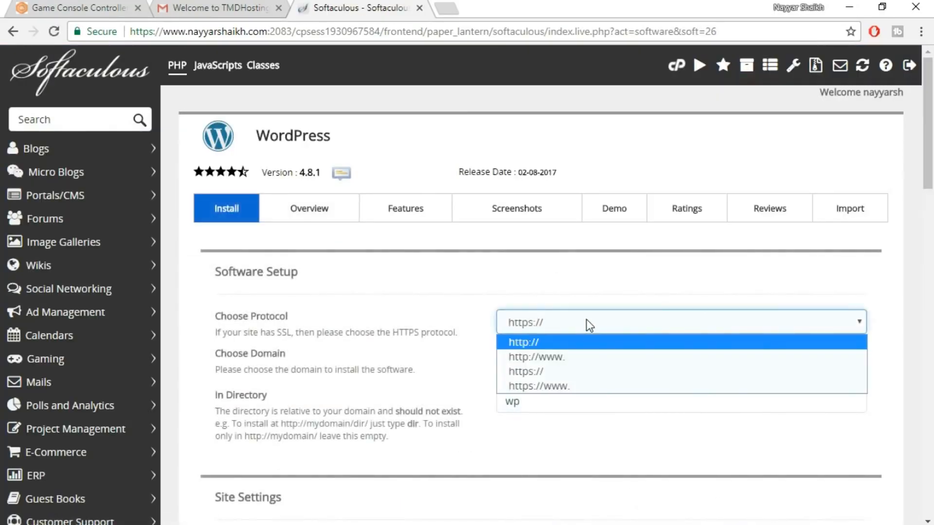
pyautogui.click(557, 387)
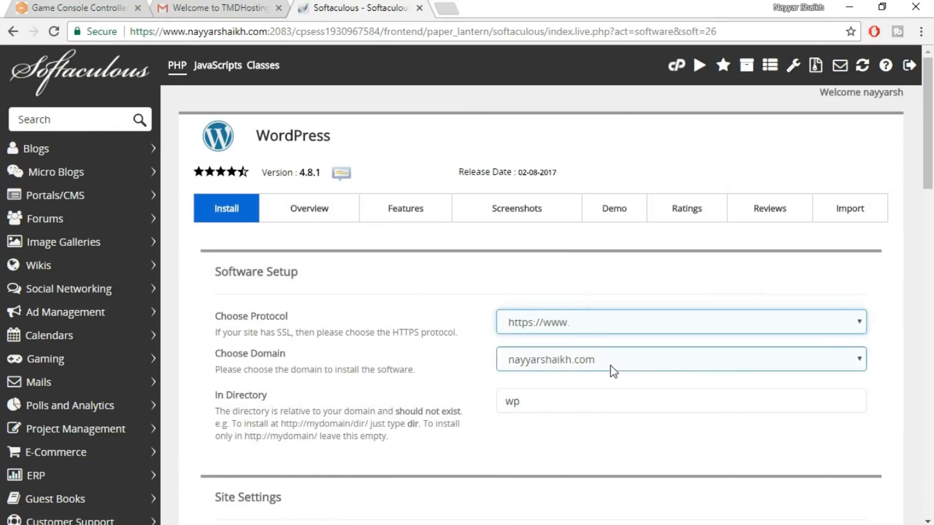
pyautogui.click(603, 363)
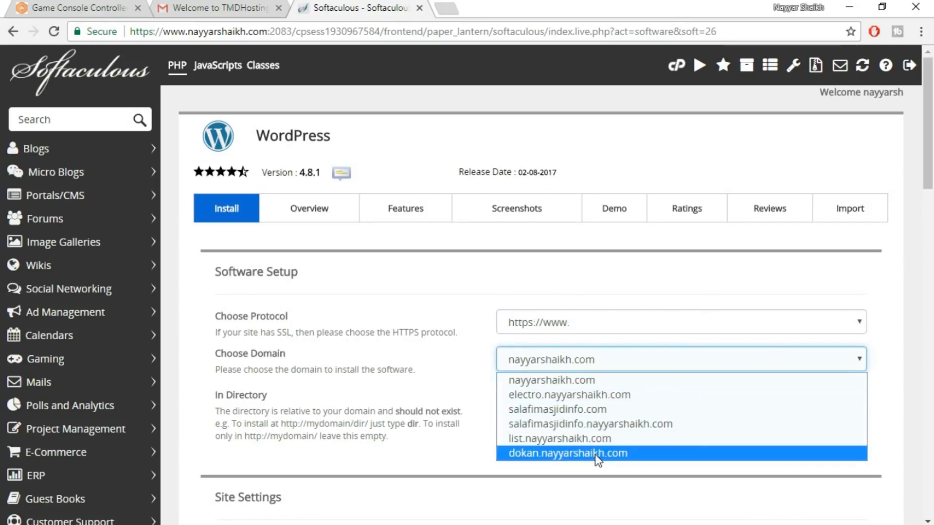
pyautogui.scroll(-3, 594, 437)
pyautogui.click(625, 329)
pyautogui.moveTo(626, 329); pyautogui.dragTo(459, 334)
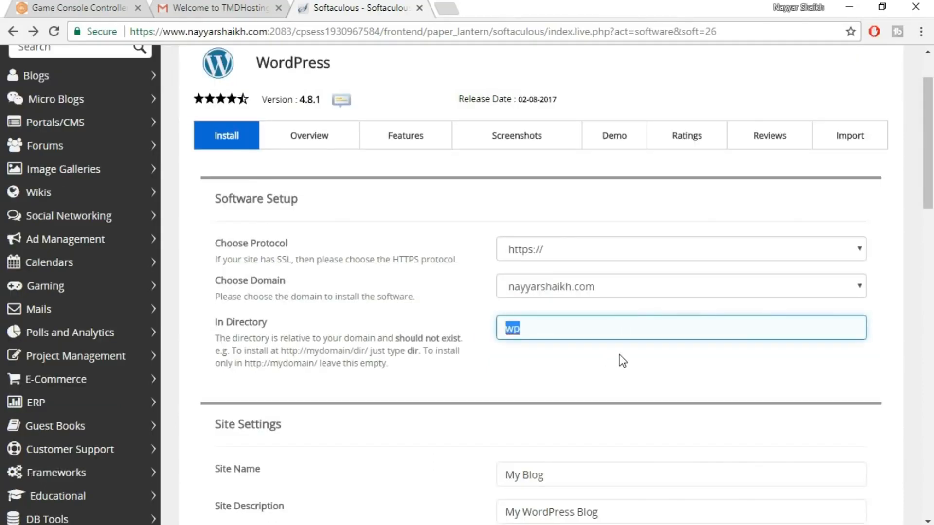
pyautogui.moveTo(592, 333); pyautogui.dragTo(495, 334)
pyautogui.scroll(-2, 663, 389)
pyautogui.scroll(-3, 661, 390)
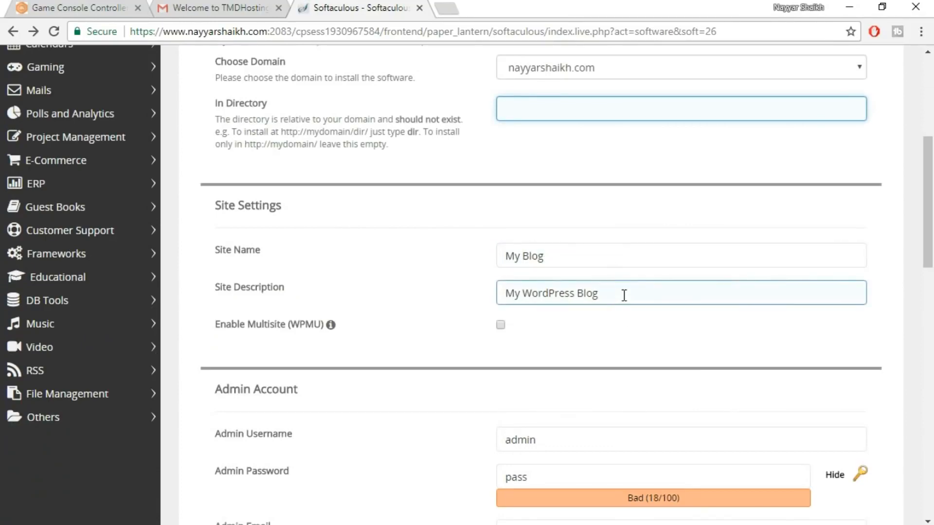
# Replace the admin username with the account holder's name from the autofill suggestion
pyautogui.scroll(-3, 645, 314)
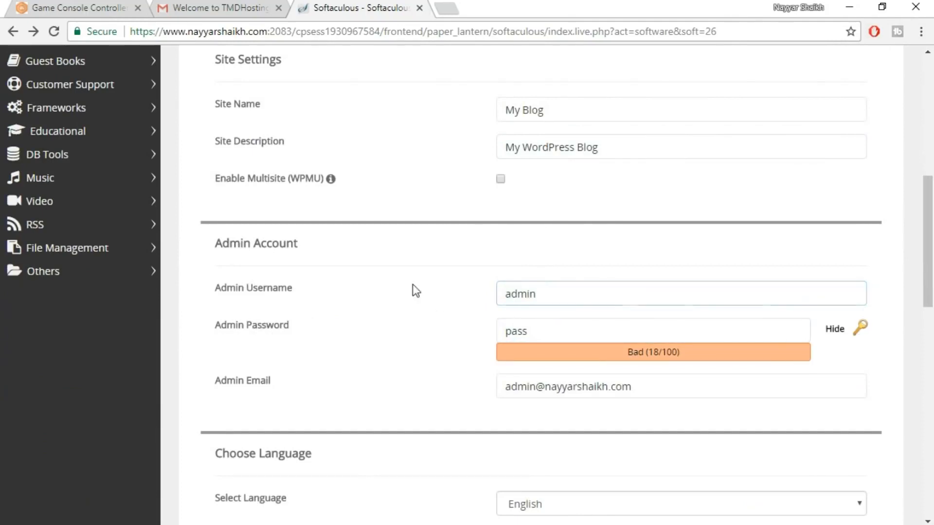
pyautogui.doubleClick(503, 287)
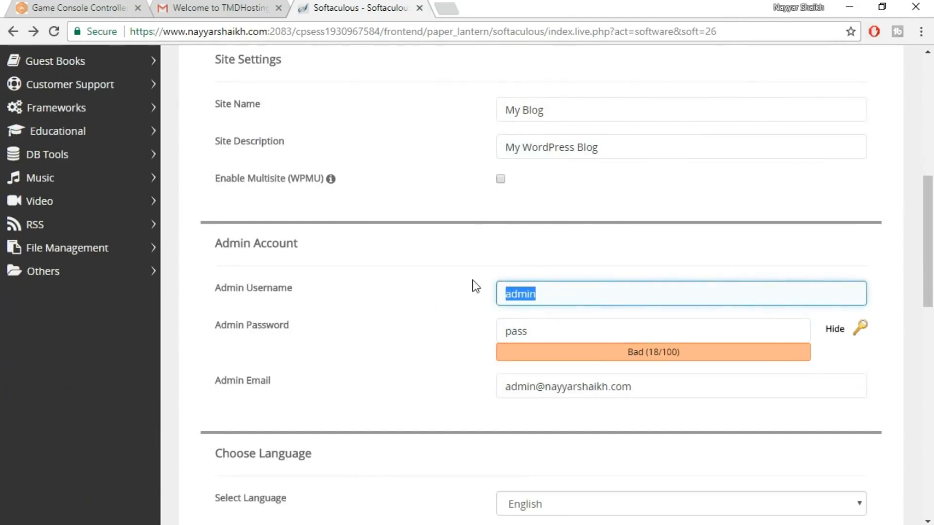
pyautogui.write('Nayyar_Shaikh')
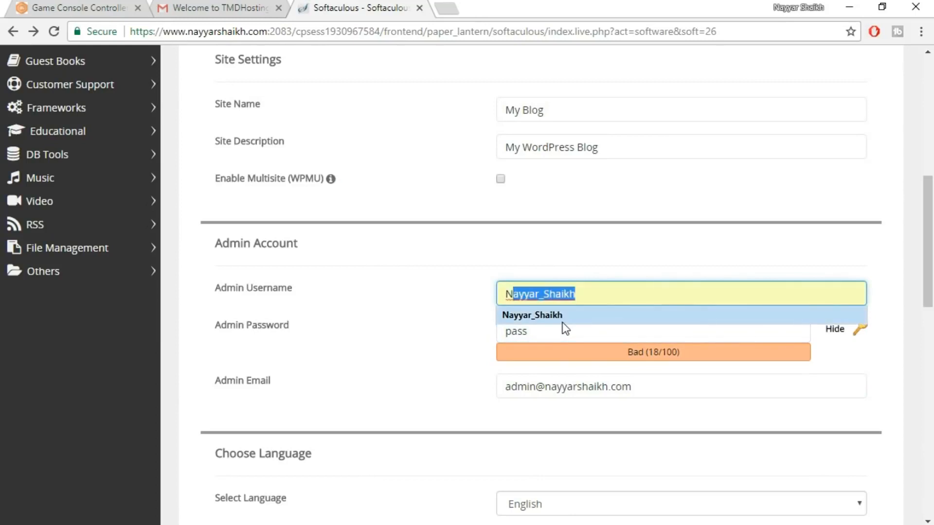
pyautogui.click(562, 322)
# Replace the default admin password with a new password
pyautogui.click(543, 335)
pyautogui.moveTo(543, 335); pyautogui.dragTo(475, 337)
pyautogui.click(836, 331)
pyautogui.moveTo(653, 335); pyautogui.dragTo(481, 321)
pyautogui.write('••••••••••')
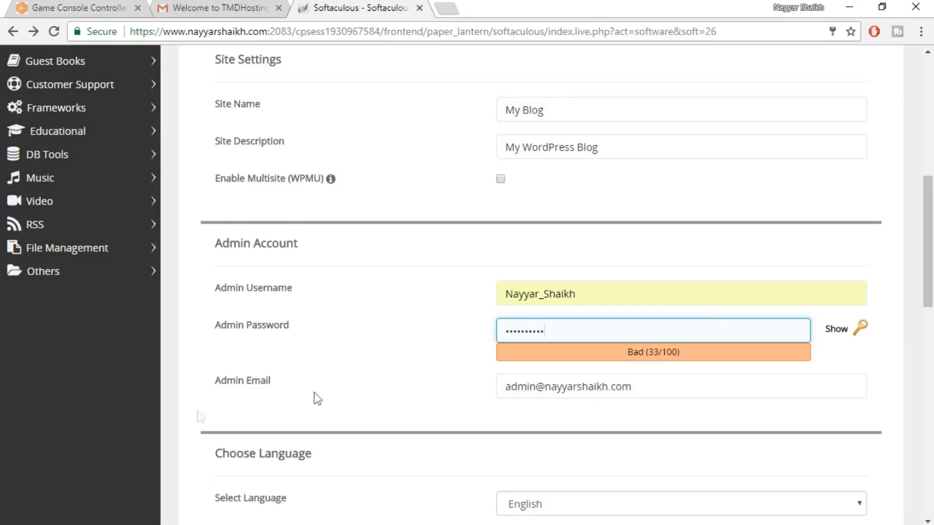
# Replace the admin email with the user's Gmail address from the autofill suggestion
pyautogui.click(652, 384)
pyautogui.moveTo(642, 384); pyautogui.dragTo(488, 386)
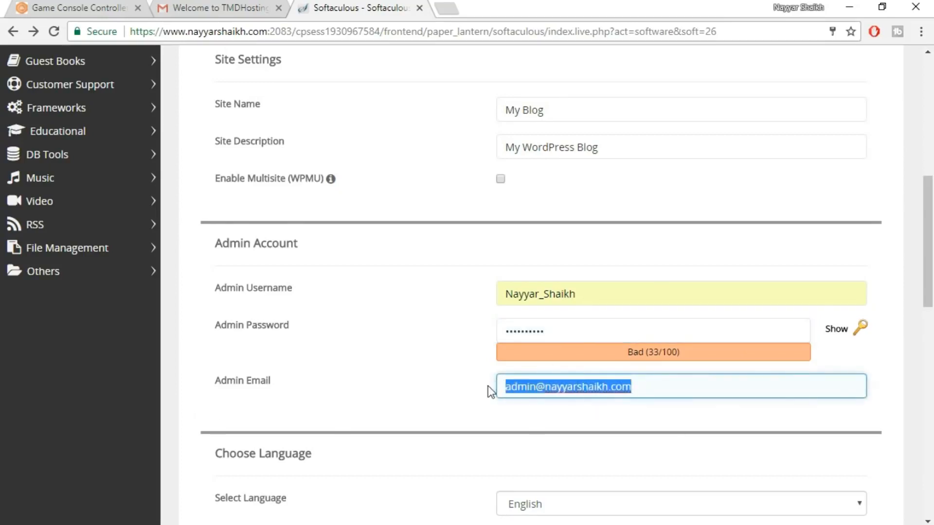
pyautogui.write('r')
pyautogui.click(565, 410)
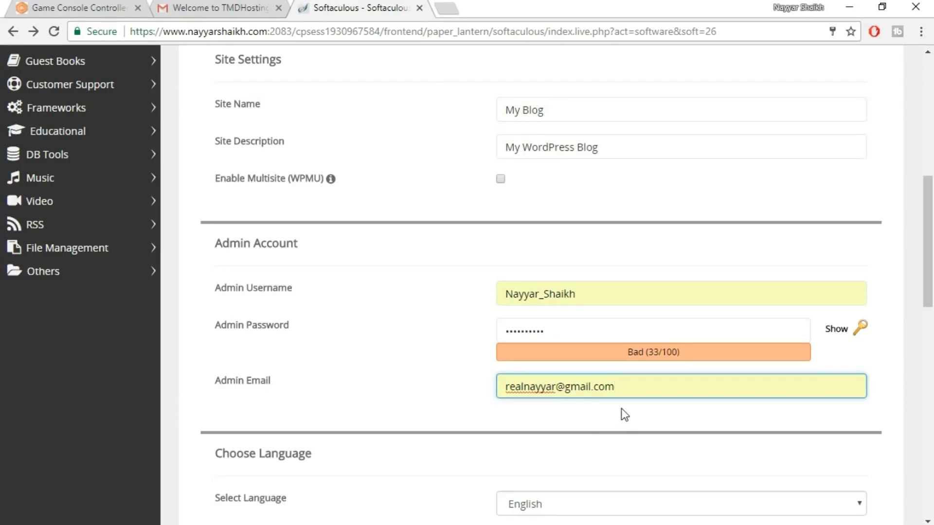
# Review the language, plugin and theme options further down the installer form
pyautogui.scroll(-5, 658, 400)
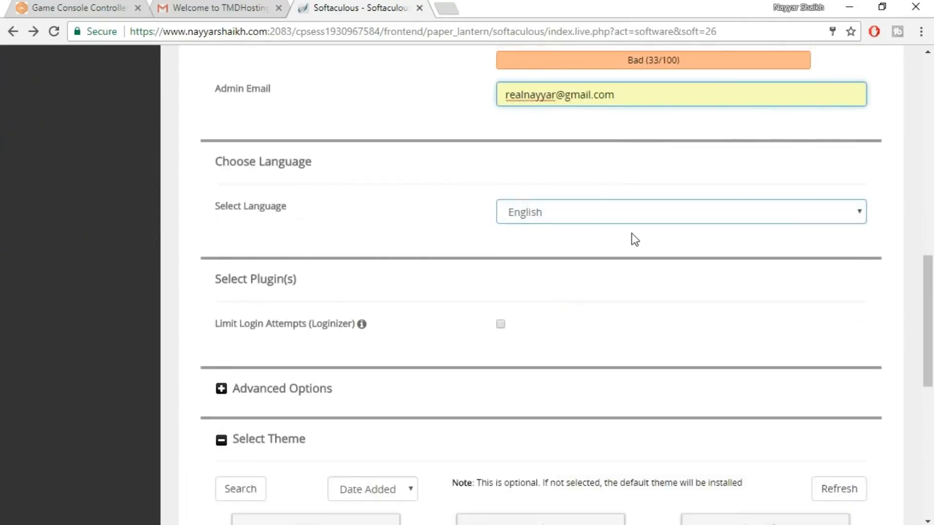
pyautogui.scroll(-4, 616, 343)
pyautogui.scroll(-5, 756, 341)
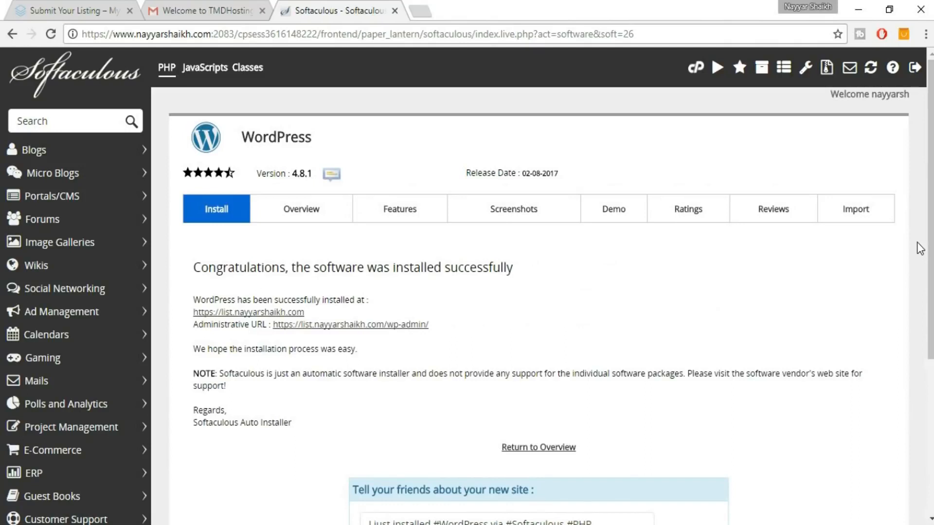
# Open the new site's WordPress administrative URL in a new tab
pyautogui.rightClick(340, 327)
pyautogui.click(369, 334)
pyautogui.click(469, 10)
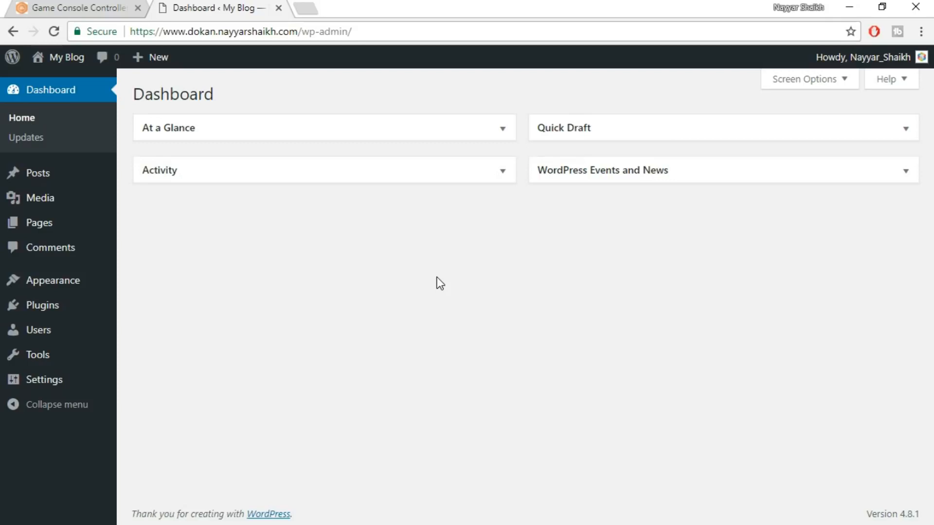
# Open the live site from the dashboard's site menu in a new tab
pyautogui.moveTo(66, 58)
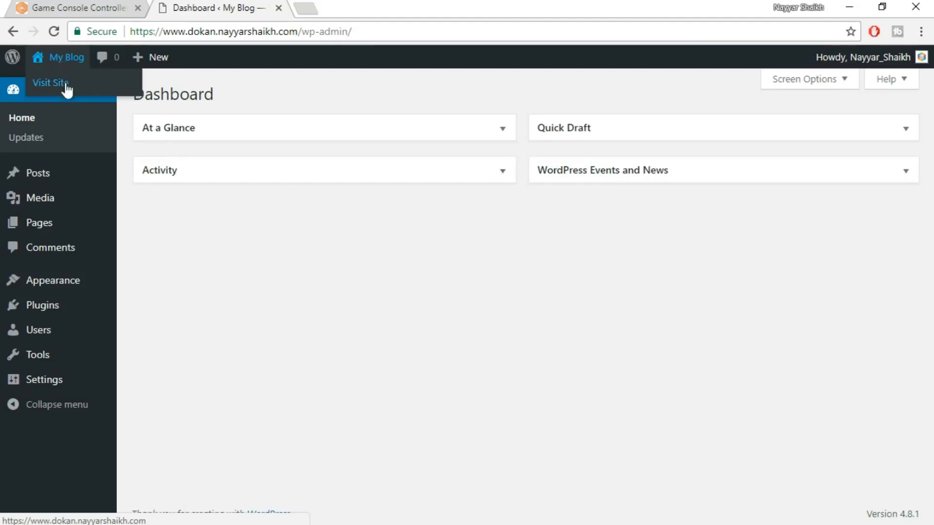
pyautogui.rightClick(66, 89)
pyautogui.click(86, 95)
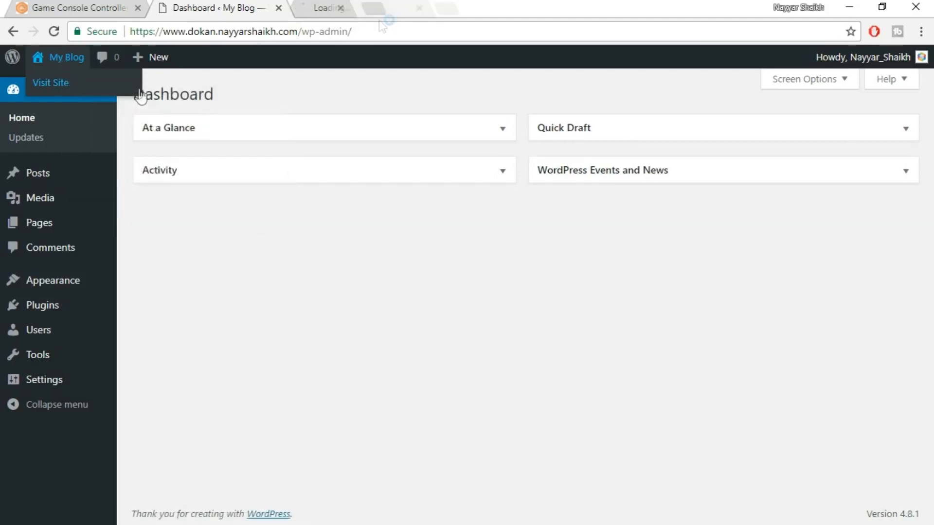
pyautogui.click(428, 7)
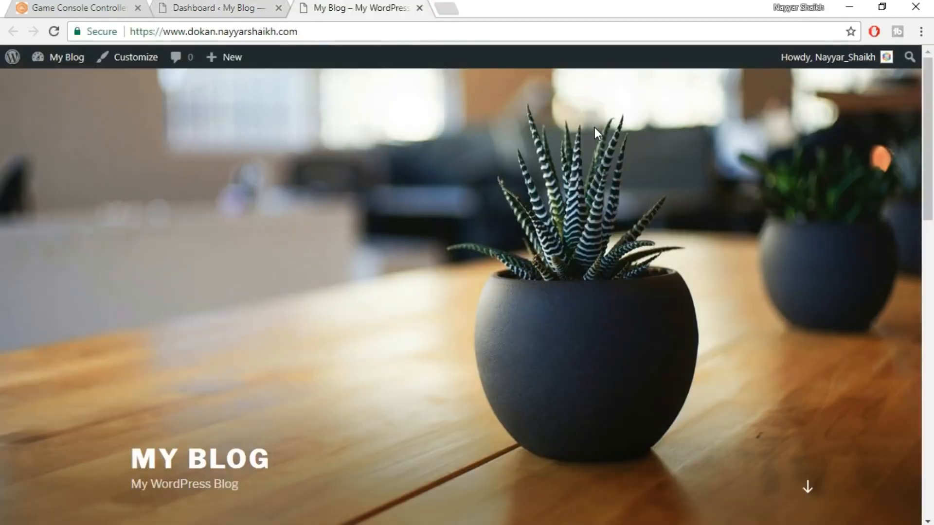
# Scroll through the live blog homepage
pyautogui.scroll(-8, 649, 264)
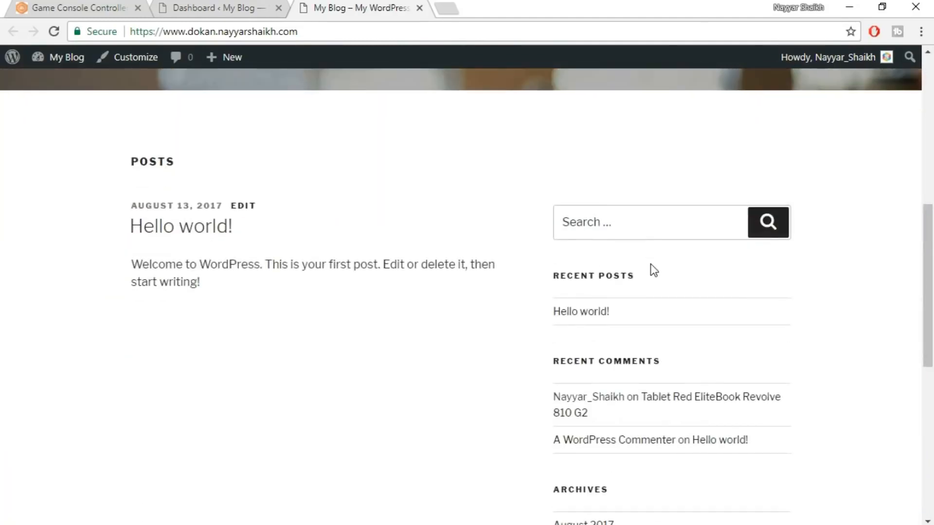
pyautogui.scroll(8, 653, 271)
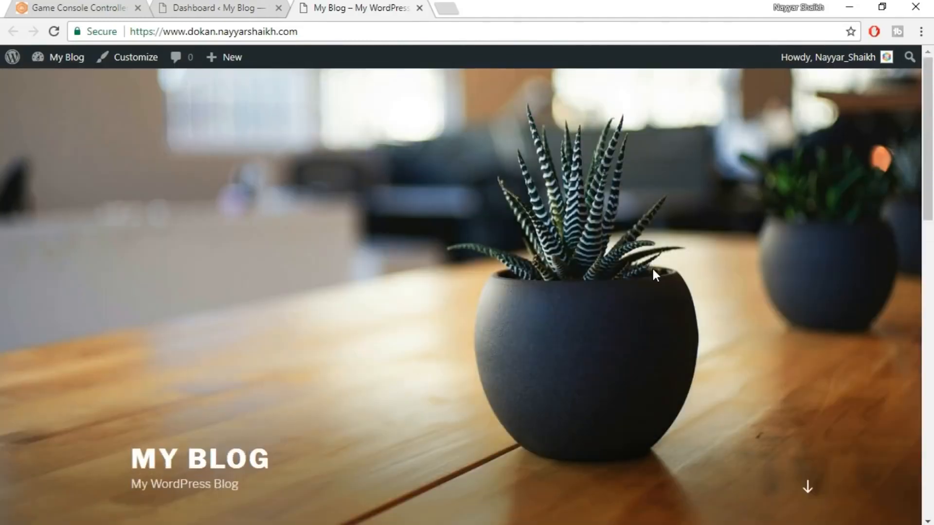
# Open the Add Themes page under Appearance in the WordPress dashboard
pyautogui.click(214, 5)
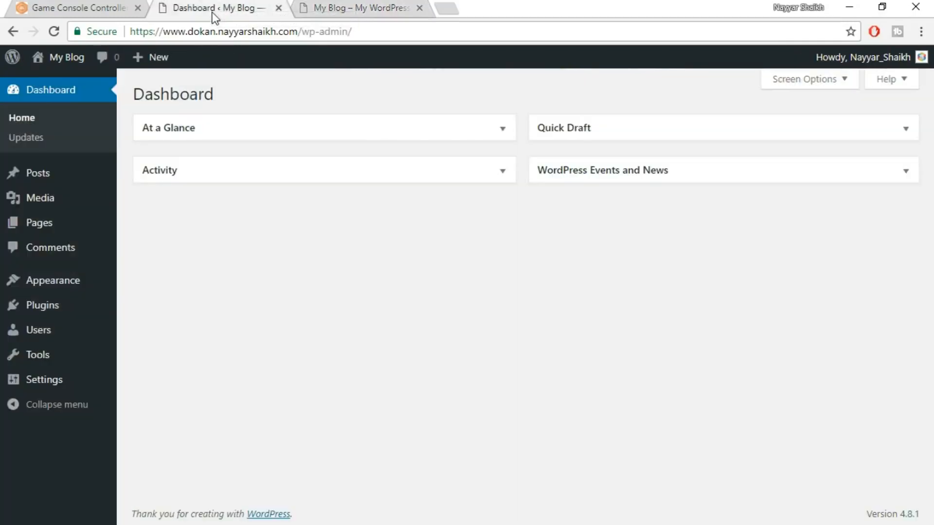
pyautogui.click(77, 287)
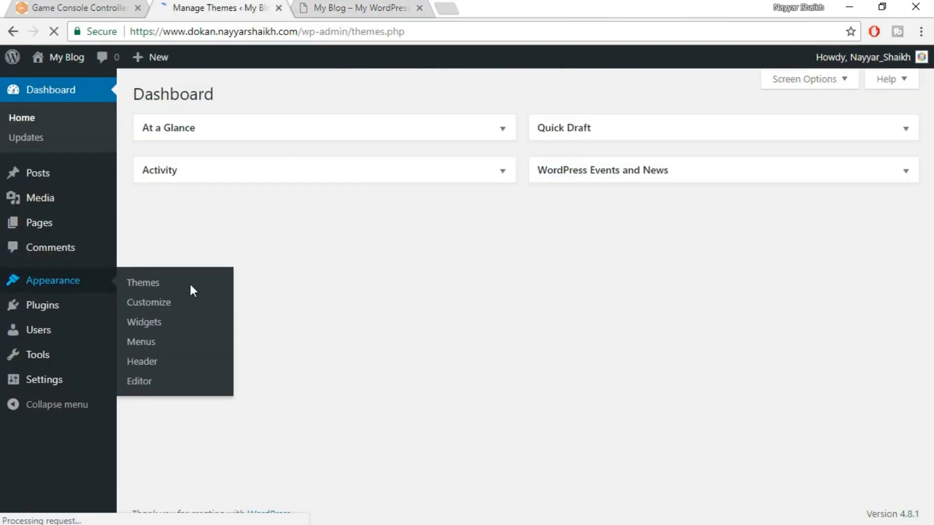
pyautogui.click(285, 95)
pyautogui.click(263, 104)
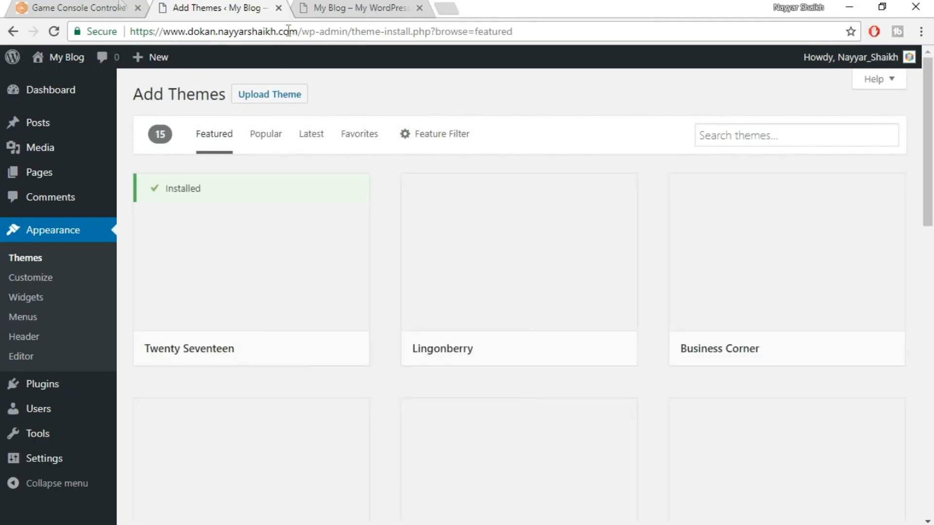
# Open the Electro Electronics Store WooCommerce Theme page on ThemeForest in a new tab
pyautogui.click(90, 7)
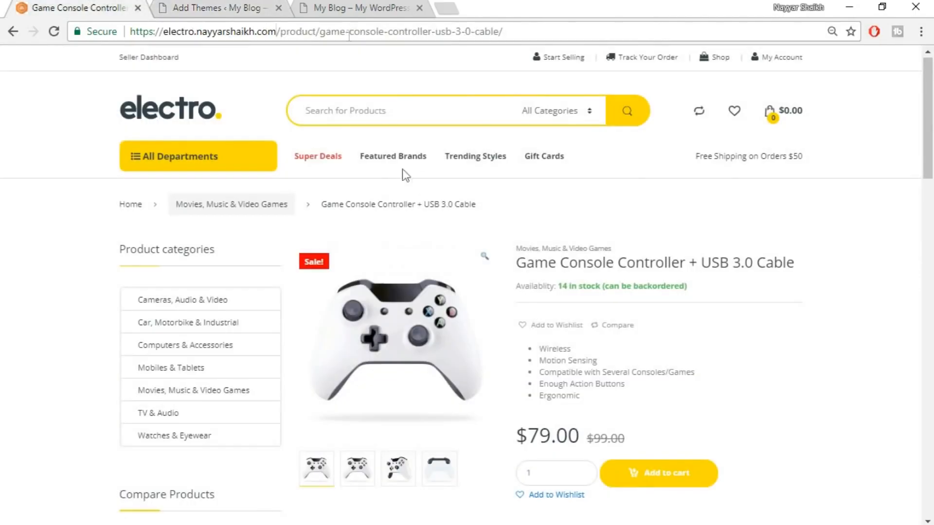
pyautogui.click(258, 7)
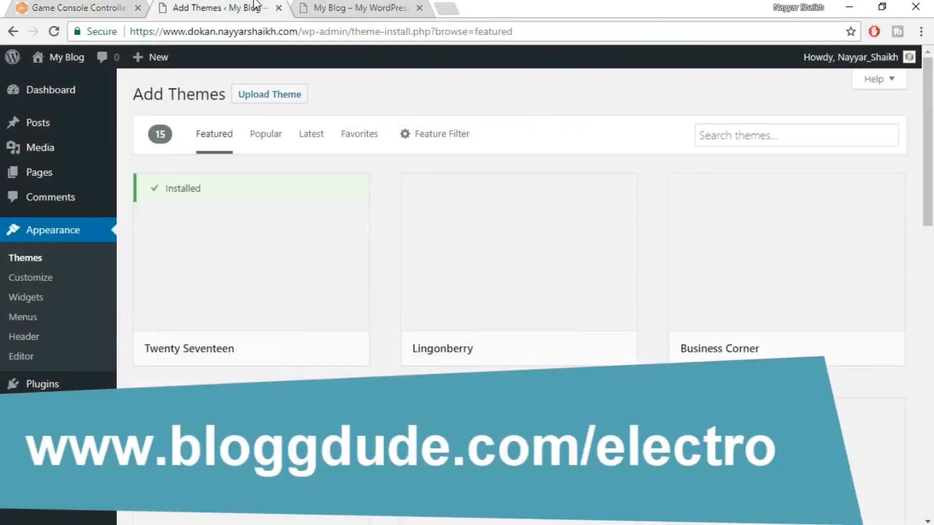
pyautogui.click(455, 6)
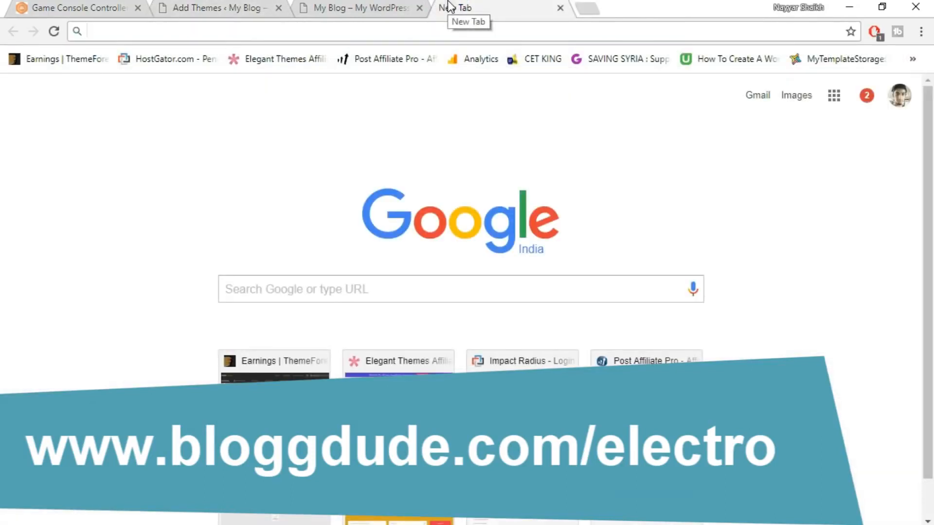
pyautogui.write('b')
pyautogui.press('Return')
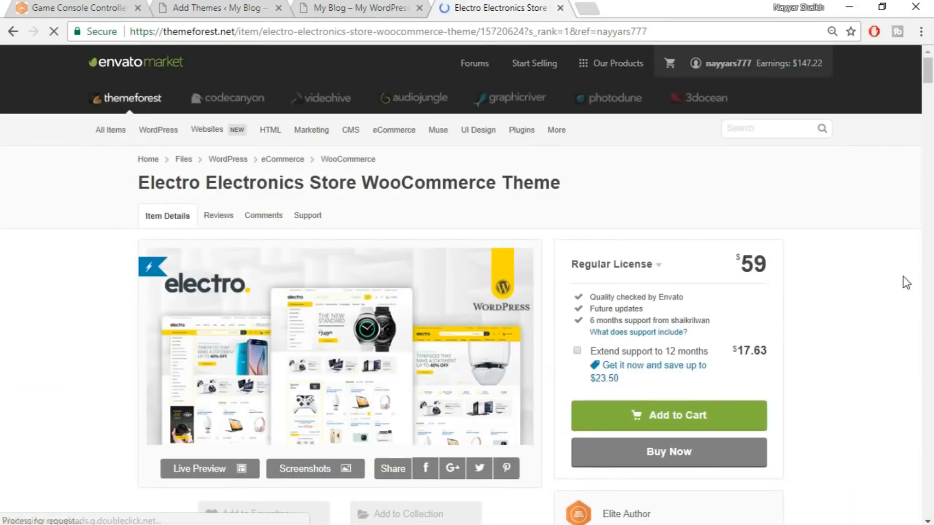
# Examine the Electro theme's ThemeForest page details, comparing them with the live demo product page in the other tab
pyautogui.scroll(-1, 903, 277)
pyautogui.scroll(-1, 902, 276)
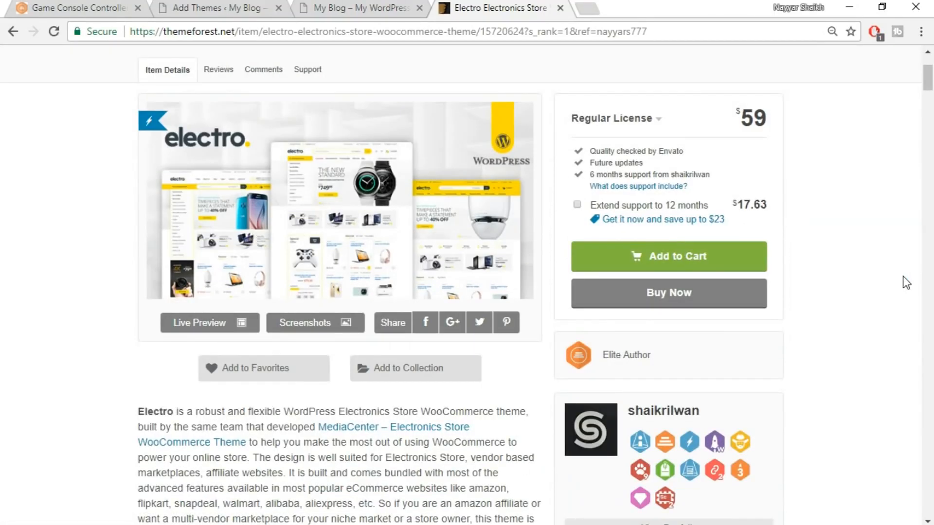
pyautogui.click(72, 7)
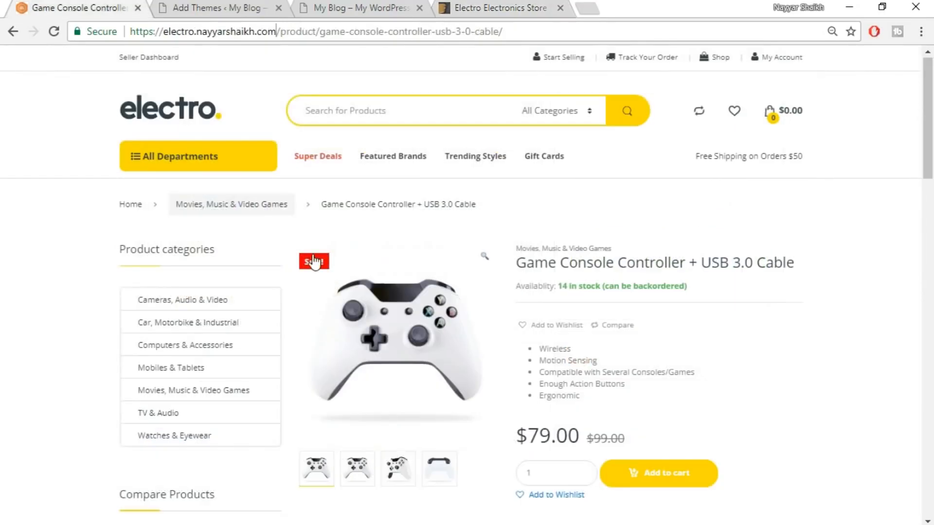
pyautogui.click(511, 7)
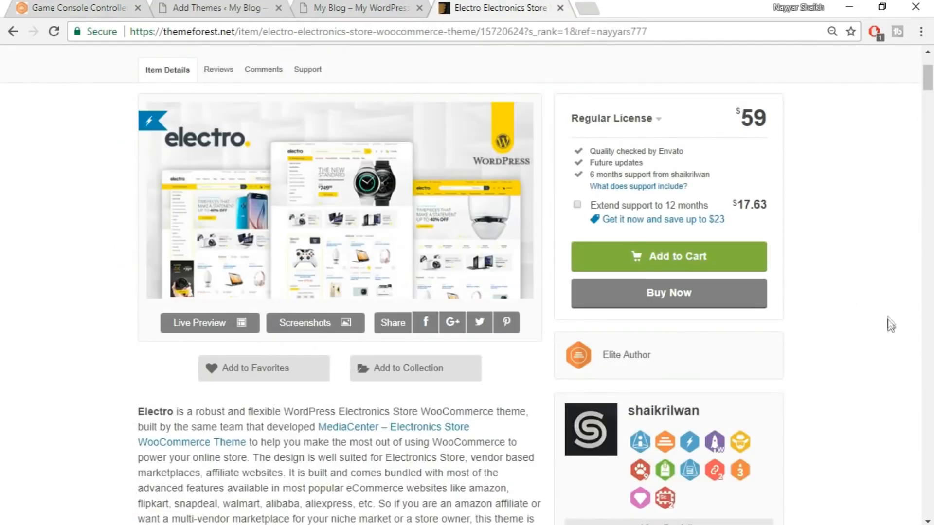
pyautogui.scroll(-5, 889, 325)
pyautogui.scroll(-3, 890, 327)
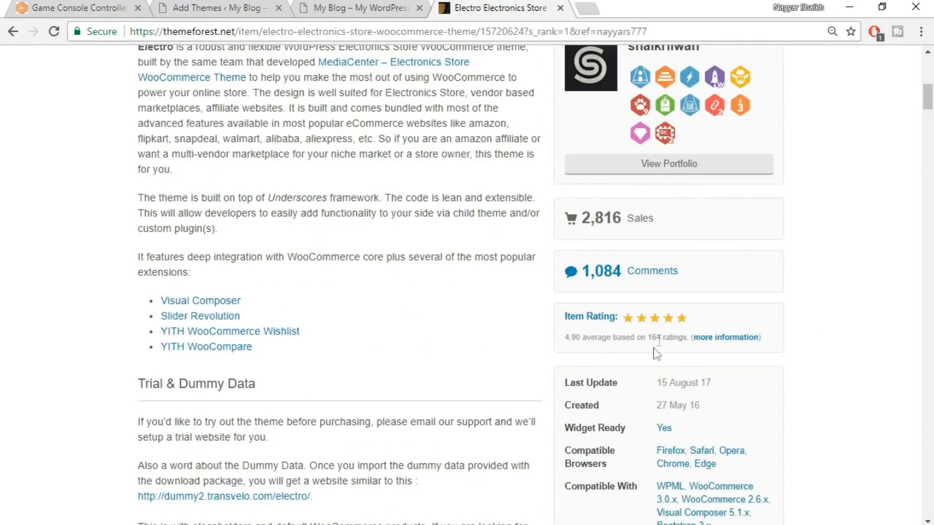
pyautogui.moveTo(647, 337); pyautogui.dragTo(660, 337)
pyautogui.moveTo(582, 221); pyautogui.dragTo(622, 219)
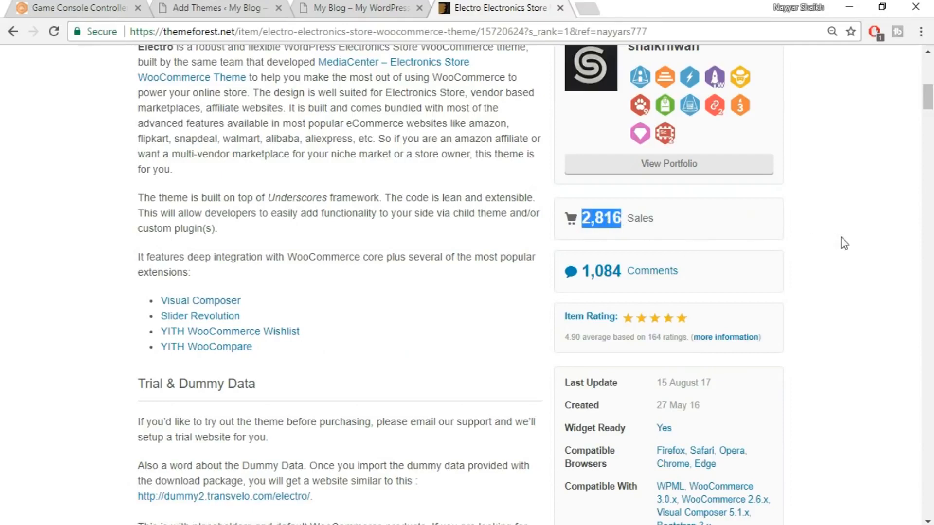
pyautogui.scroll(5, 873, 329)
pyautogui.scroll(5, 873, 329)
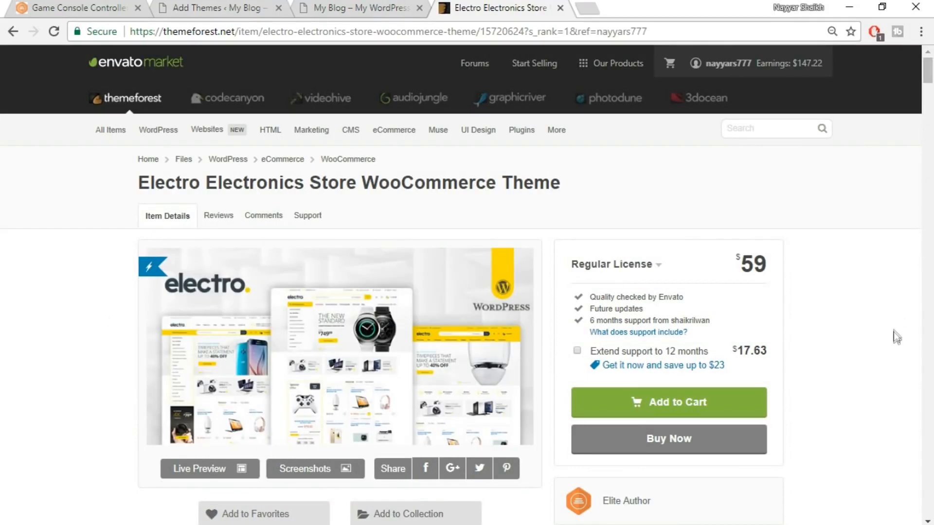
pyautogui.hotkey('ctrl', '1')
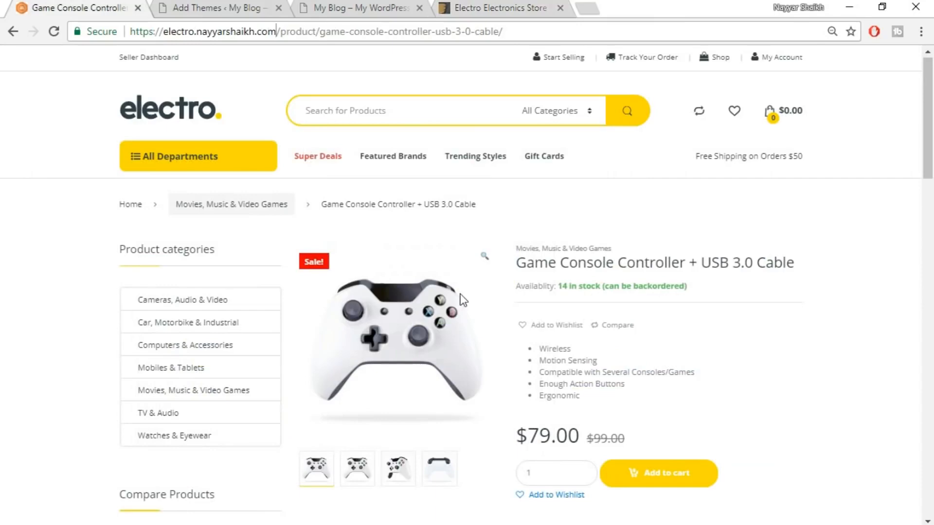
pyautogui.scroll(-5, 826, 315)
pyautogui.scroll(5, 828, 316)
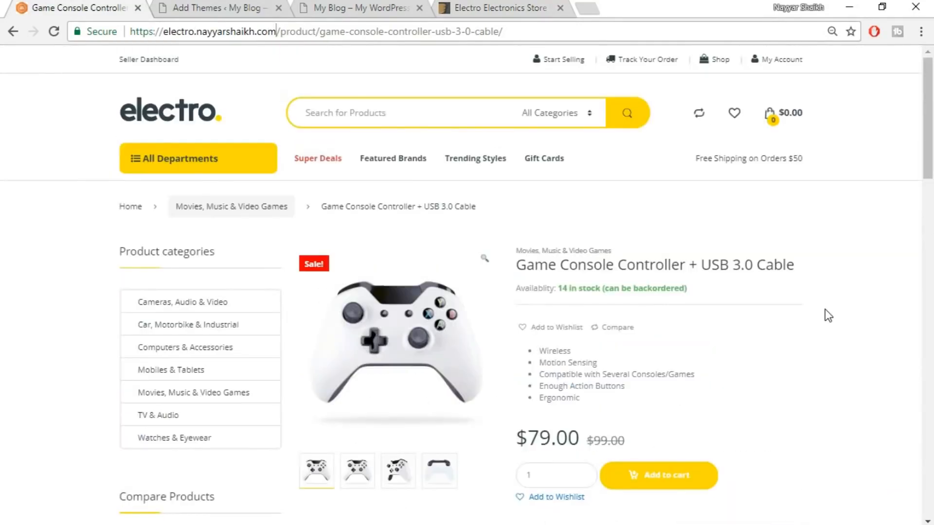
pyautogui.hotkey('ctrl', '4')
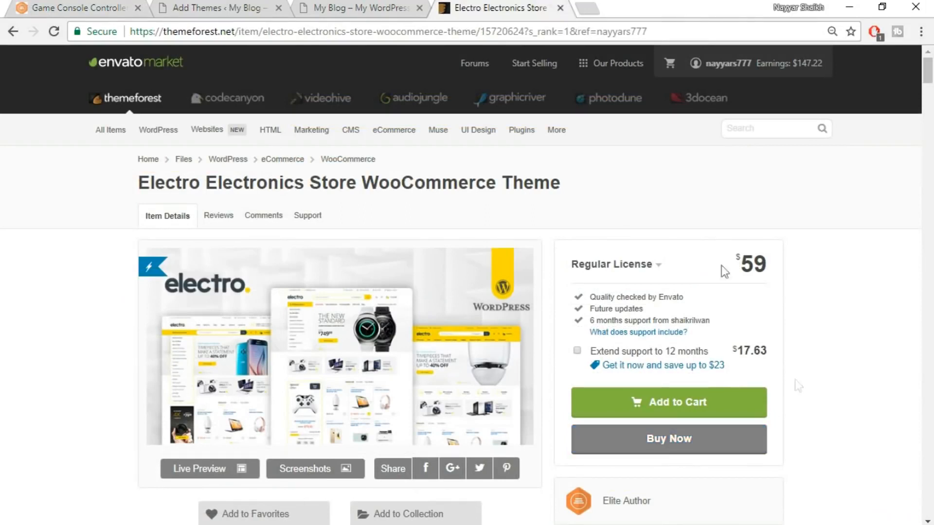
# Upload and install the electro.zip theme file from the Dokan backup folder, then activate the theme
pyautogui.click(561, 8)
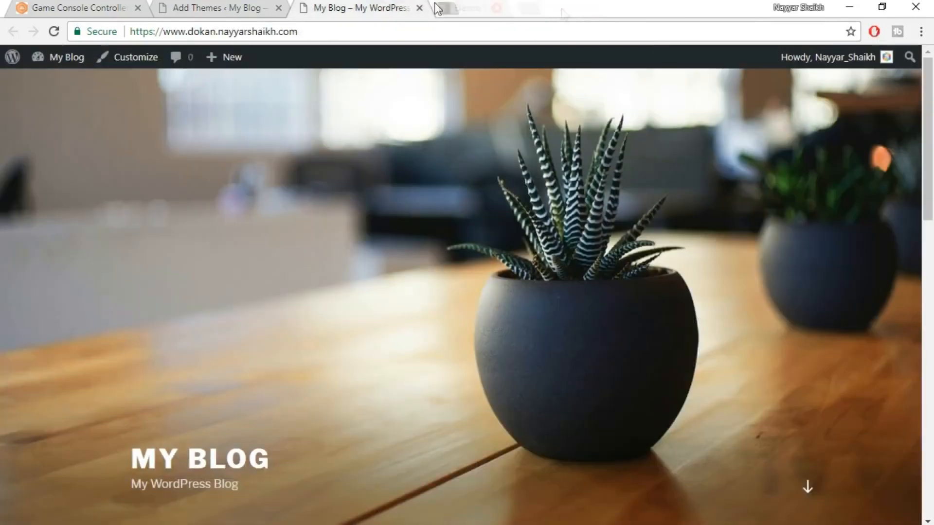
pyautogui.click(168, 8)
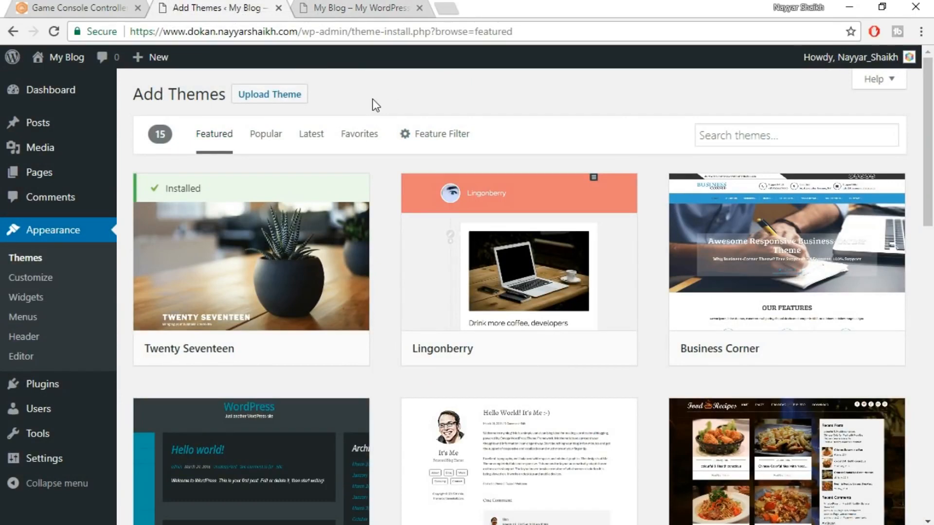
pyautogui.click(292, 99)
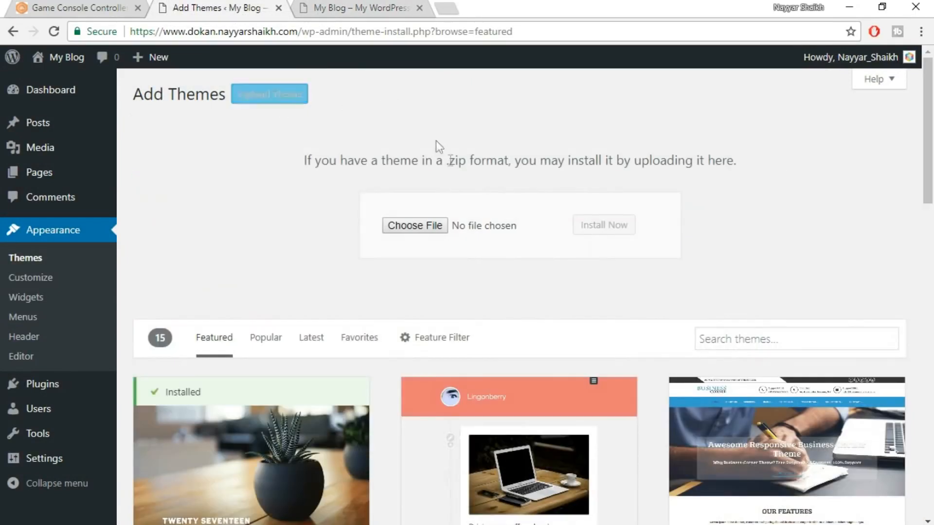
pyautogui.click(409, 225)
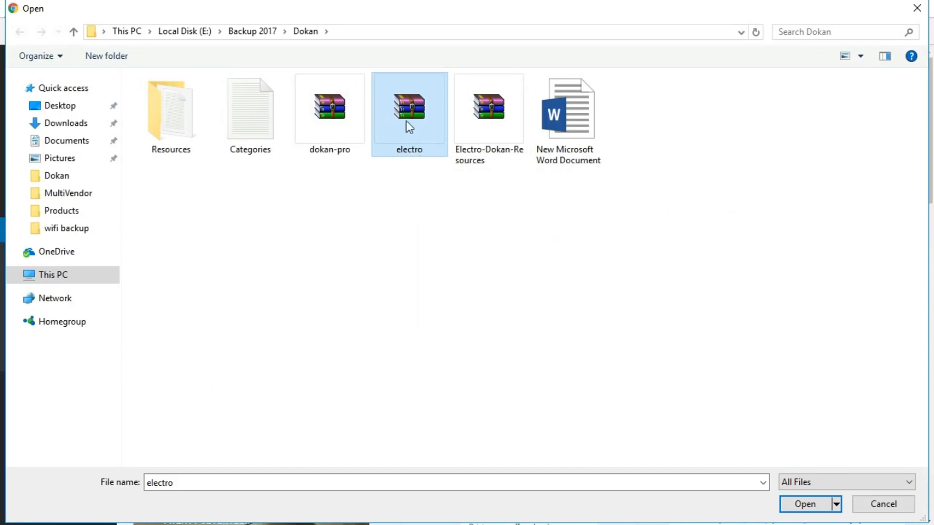
pyautogui.moveTo(406, 122)
pyautogui.click(817, 508)
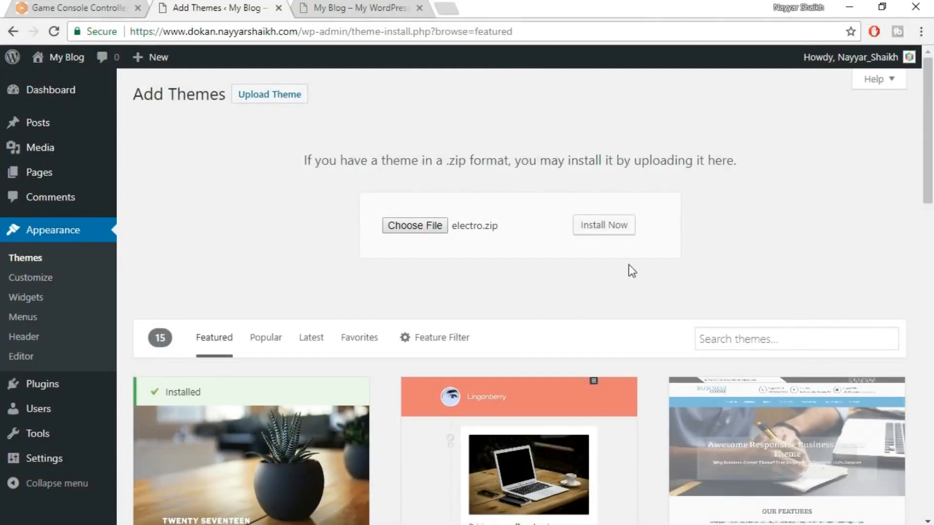
pyautogui.click(614, 229)
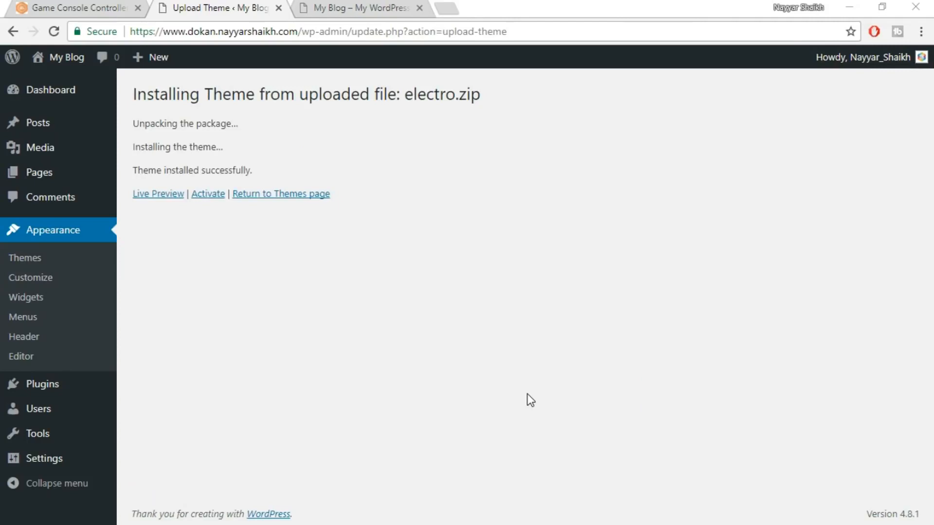
pyautogui.click(208, 195)
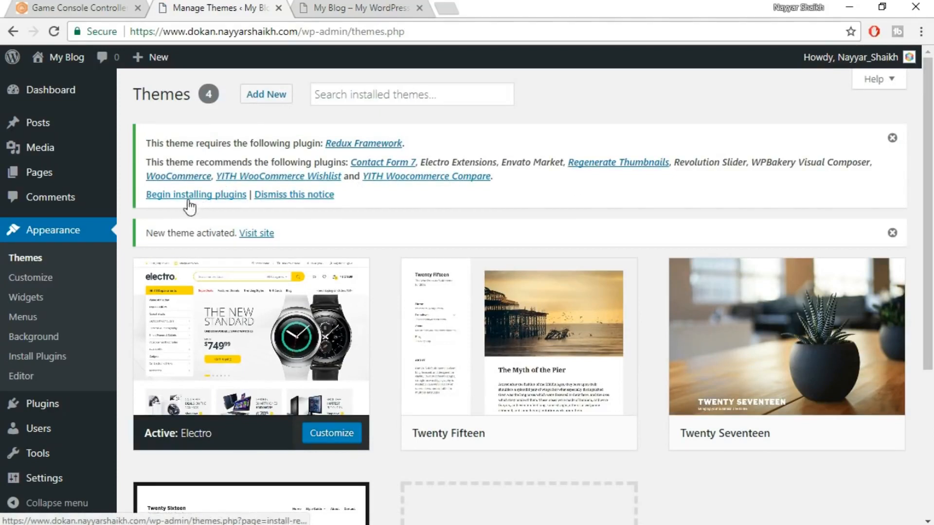
# Bulk-install all ten required and recommended plugins for the Electro theme, then return to the plugins installer
pyautogui.click(201, 195)
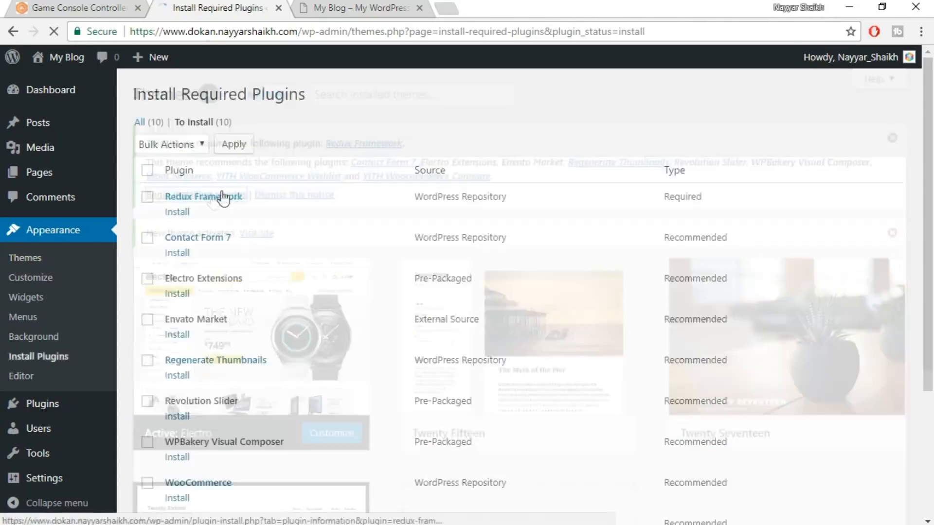
pyautogui.click(147, 170)
pyautogui.scroll(-4, 146, 410)
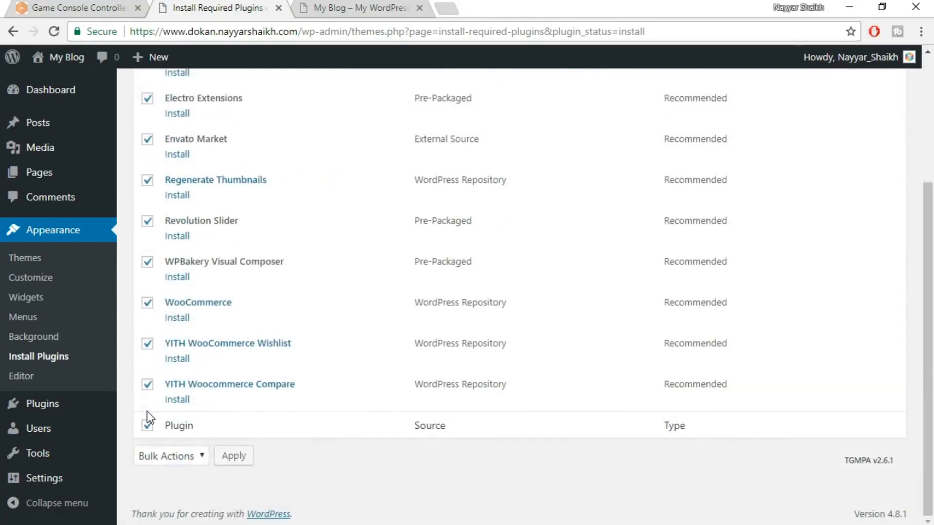
pyautogui.scroll(4, 147, 411)
pyautogui.click(187, 144)
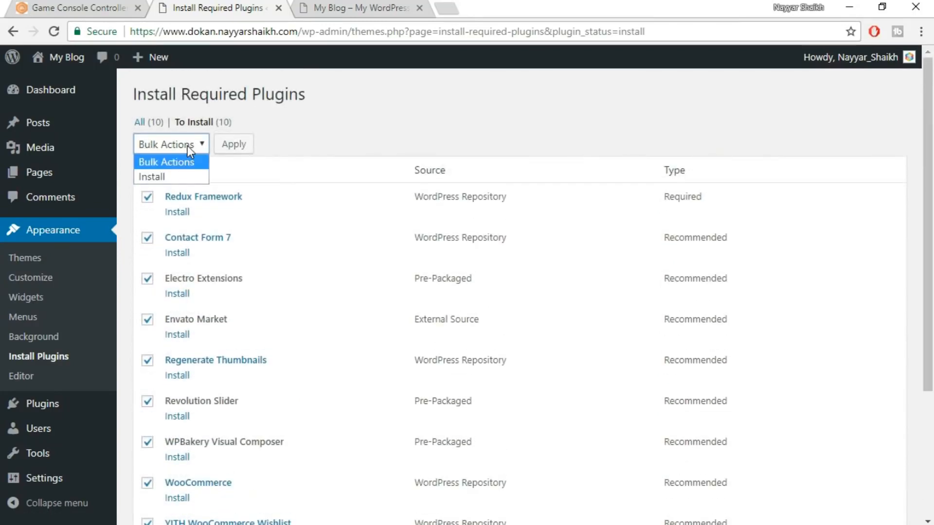
pyautogui.click(190, 177)
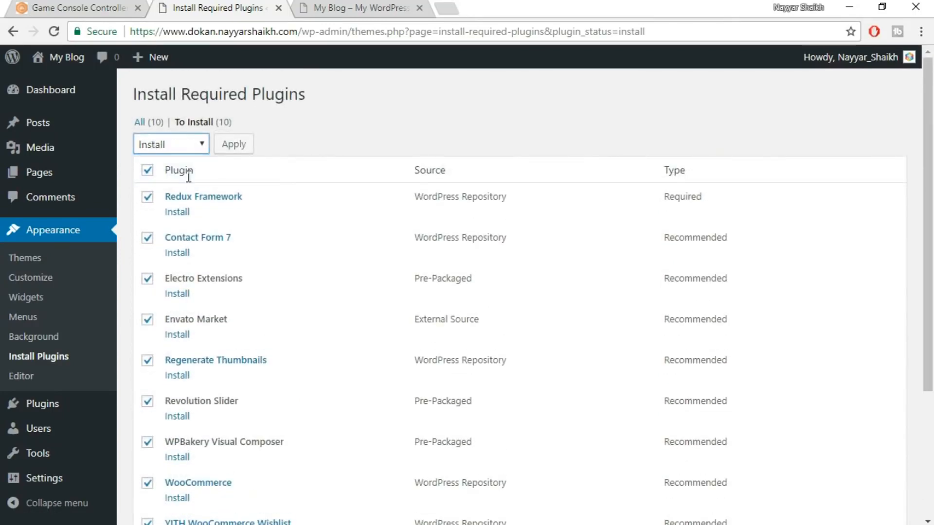
pyautogui.click(229, 145)
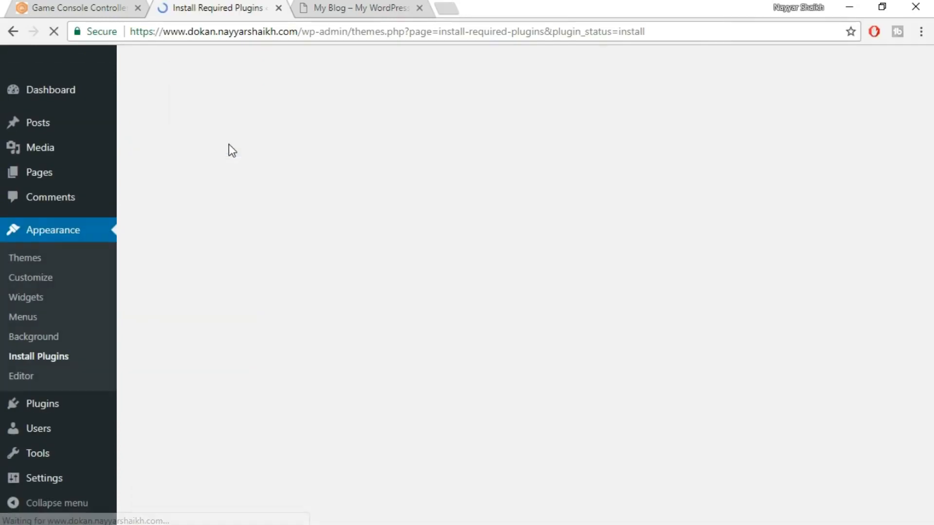
pyautogui.scroll(-4, 491, 297)
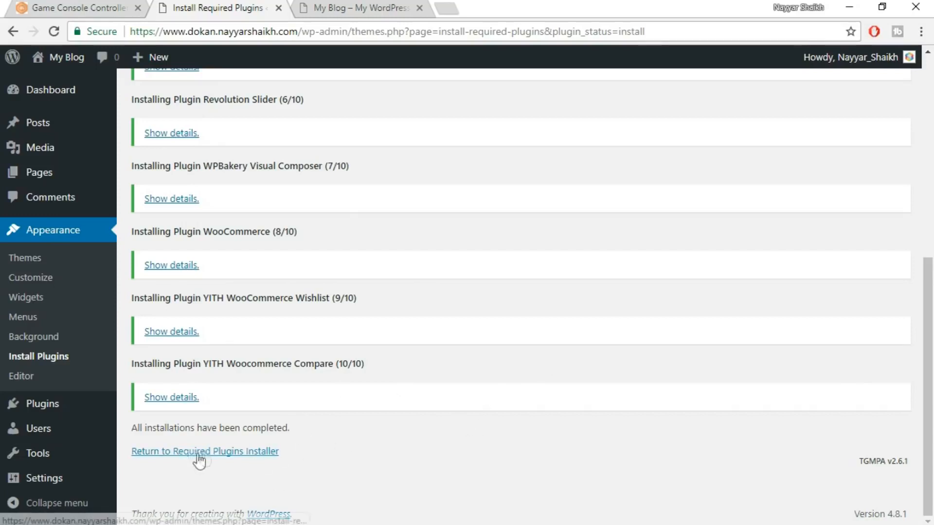
pyautogui.click(255, 456)
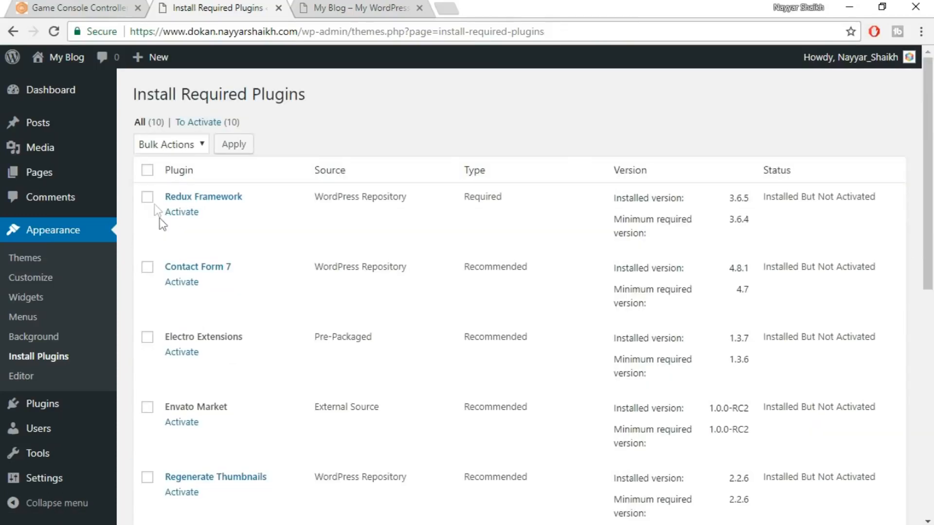
# Select all installed theme plugins and bulk-activate them
pyautogui.click(148, 171)
pyautogui.click(183, 145)
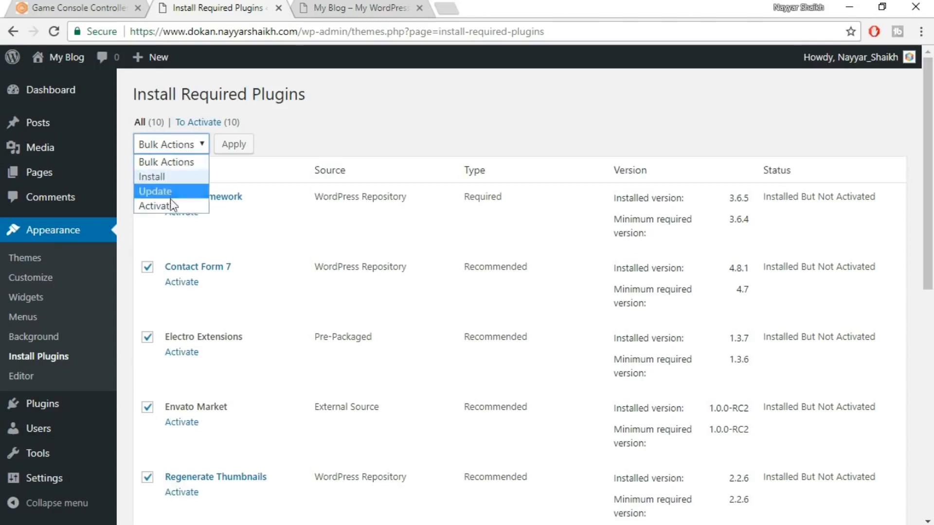
pyautogui.click(155, 206)
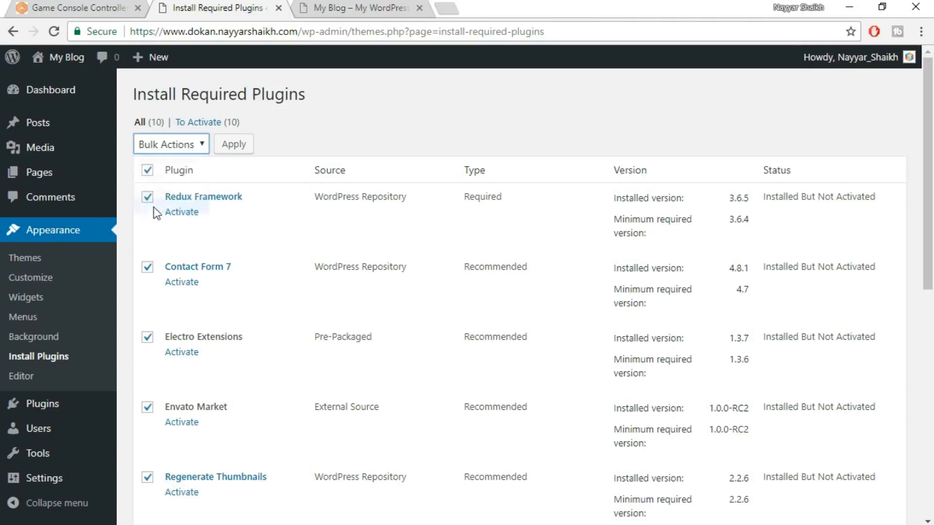
pyautogui.click(234, 145)
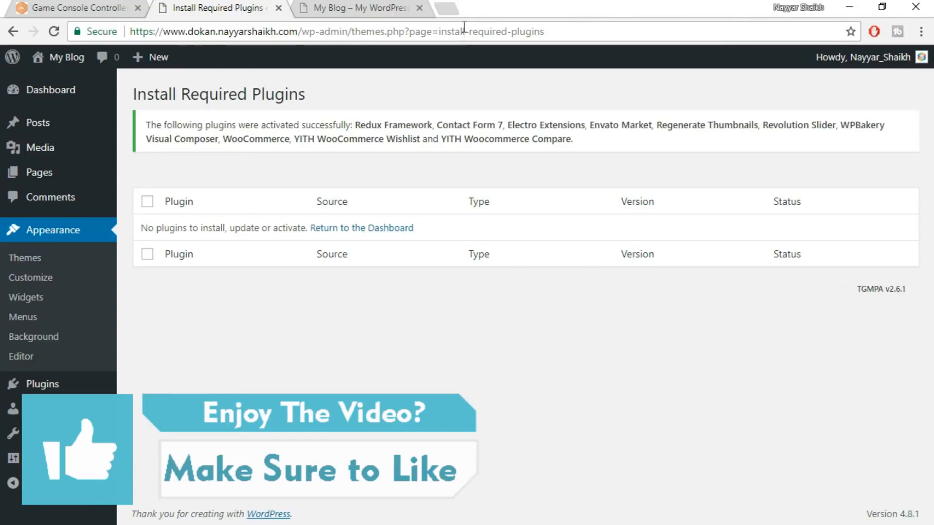
# Open bloggdude.com/dokan in a new tab and review the Dokan plugin pricing plans
pyautogui.click(449, 7)
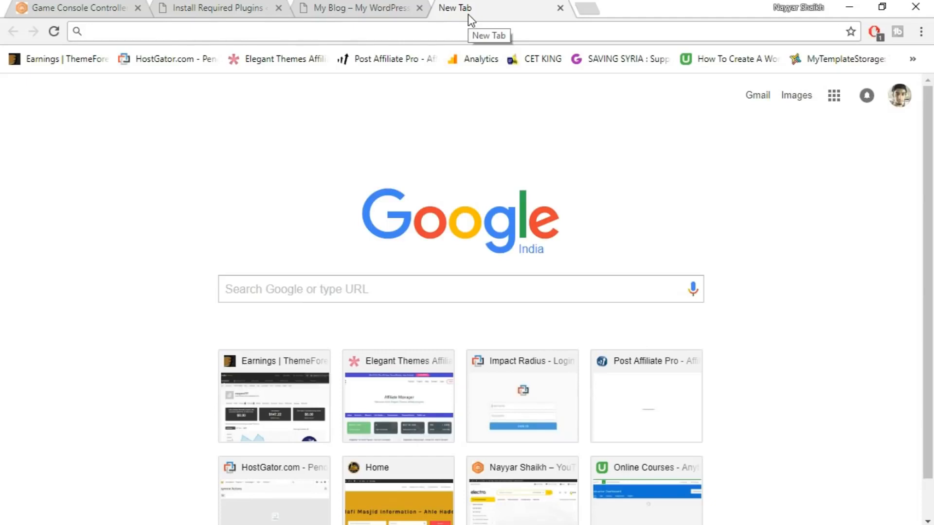
pyautogui.write('bloggdude.com/dokan')
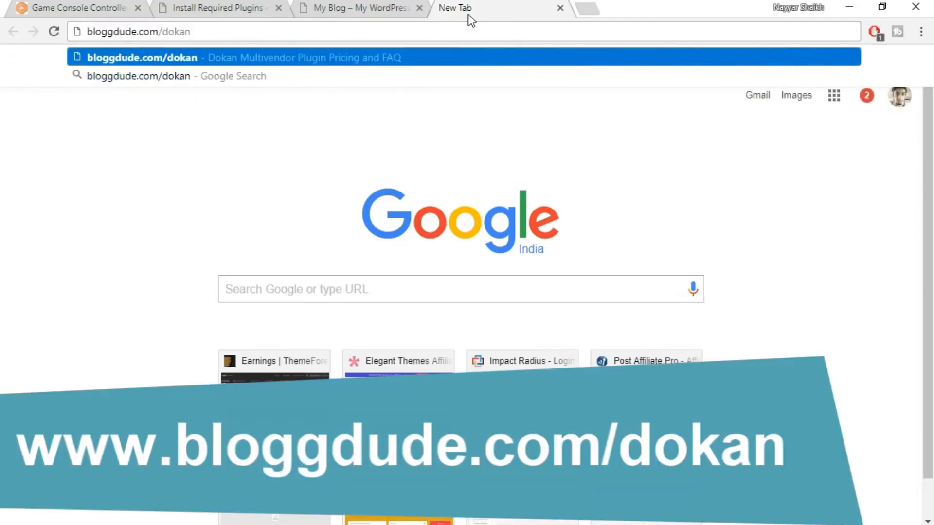
pyautogui.press('Return')
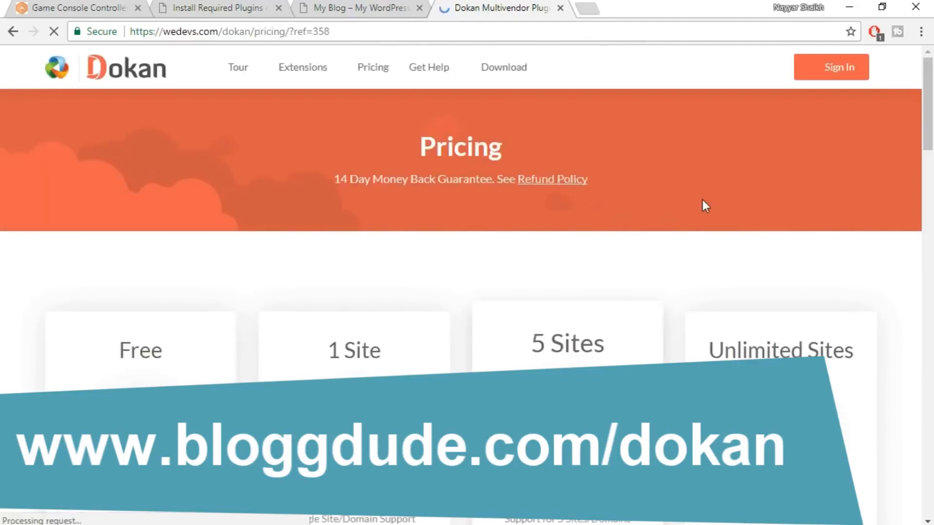
pyautogui.scroll(-5, 837, 209)
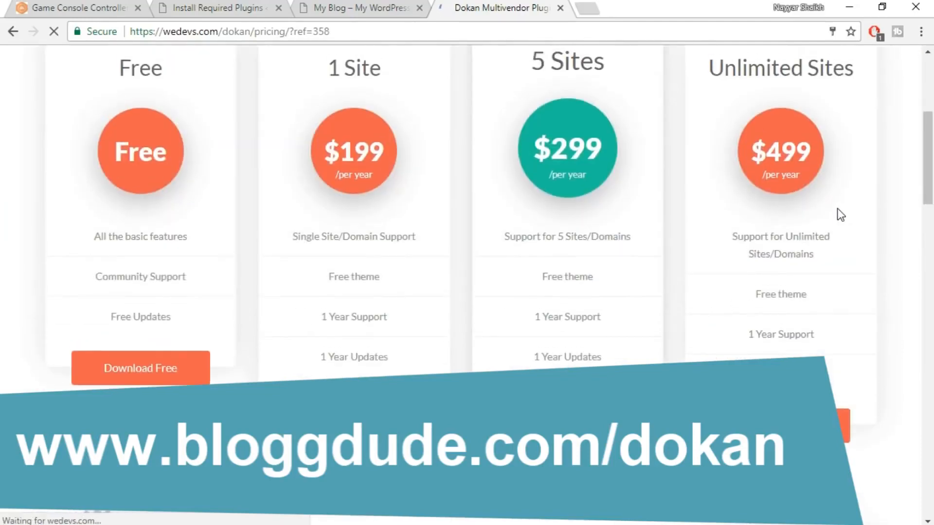
pyautogui.scroll(1, 929, 176)
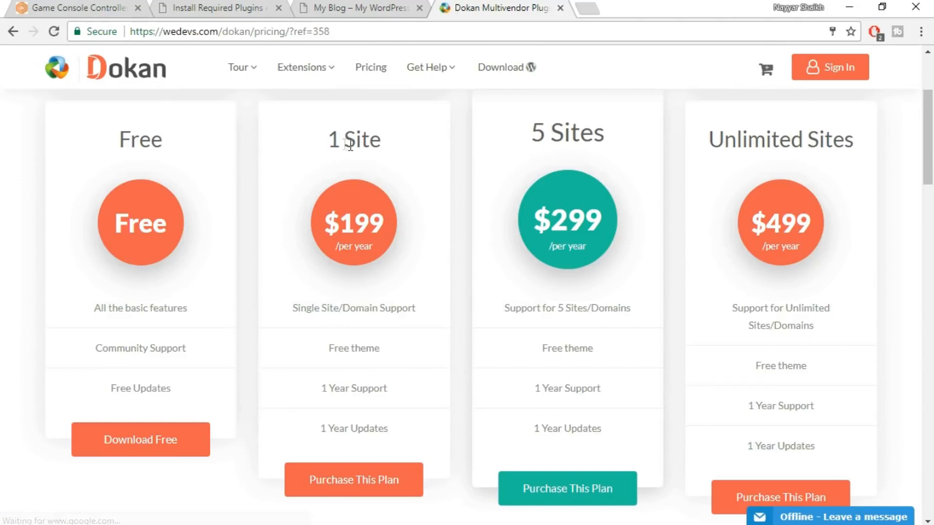
pyautogui.moveTo(324, 142); pyautogui.dragTo(383, 139)
pyautogui.click(394, 153)
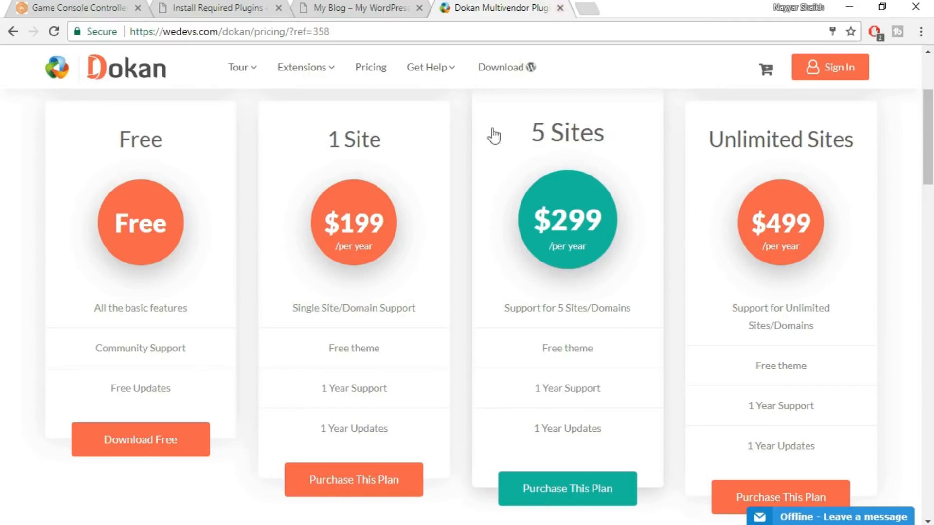
# Close the Dokan pricing tab and upload and install the dokan-pro plugin file from the Dokan backup folder
pyautogui.click(559, 8)
pyautogui.click(206, 7)
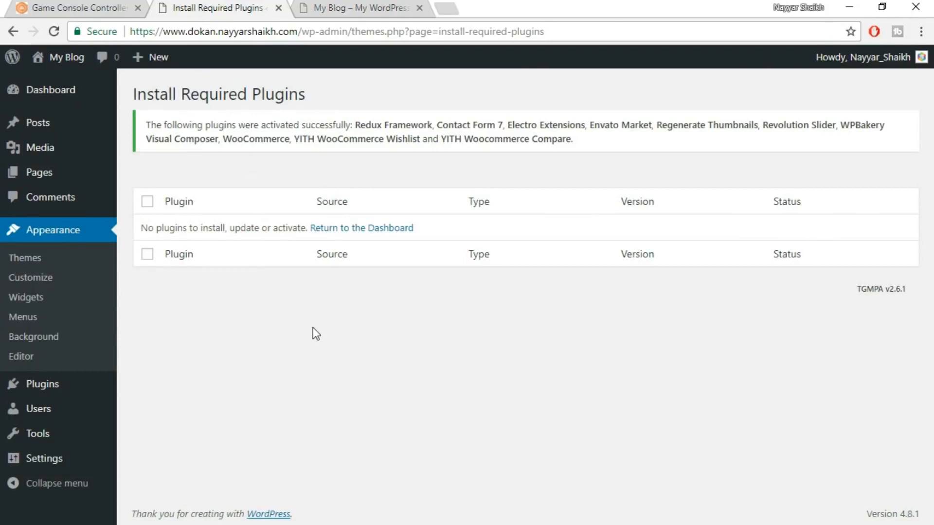
pyautogui.moveTo(66, 383)
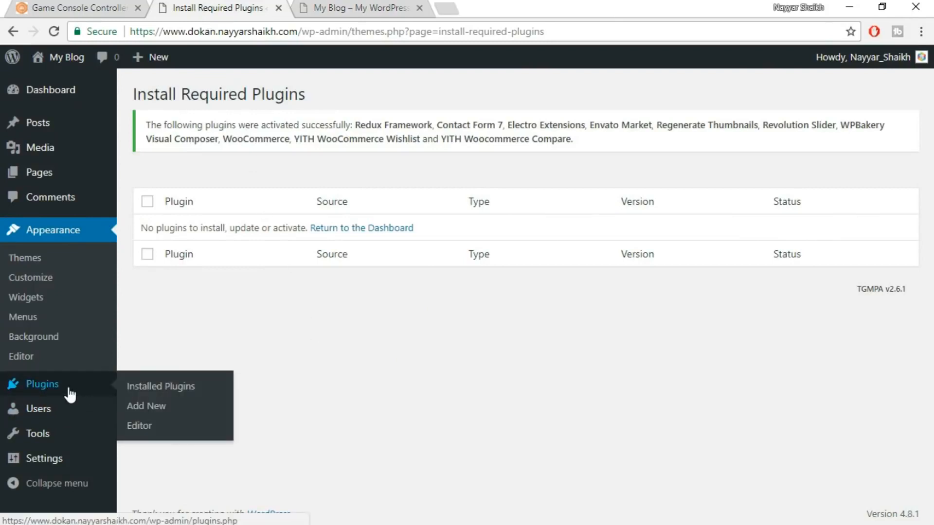
pyautogui.click(160, 406)
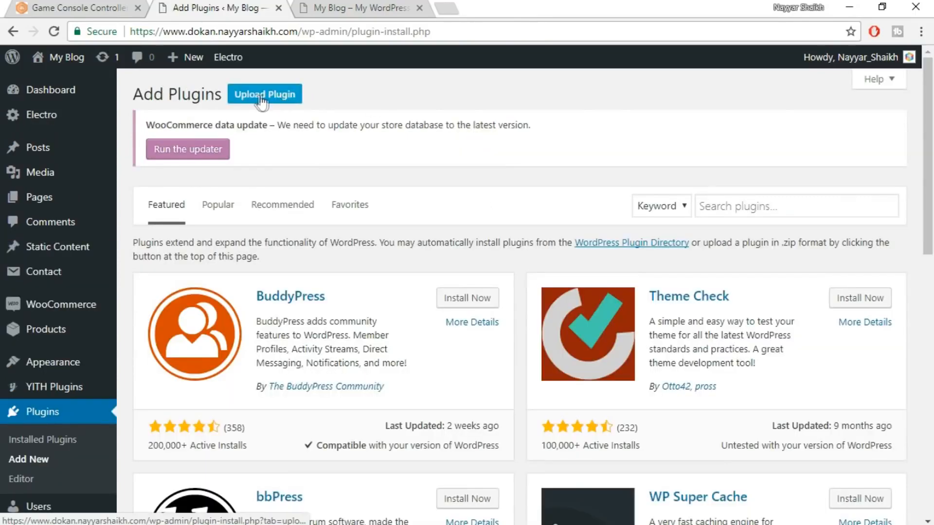
pyautogui.click(263, 97)
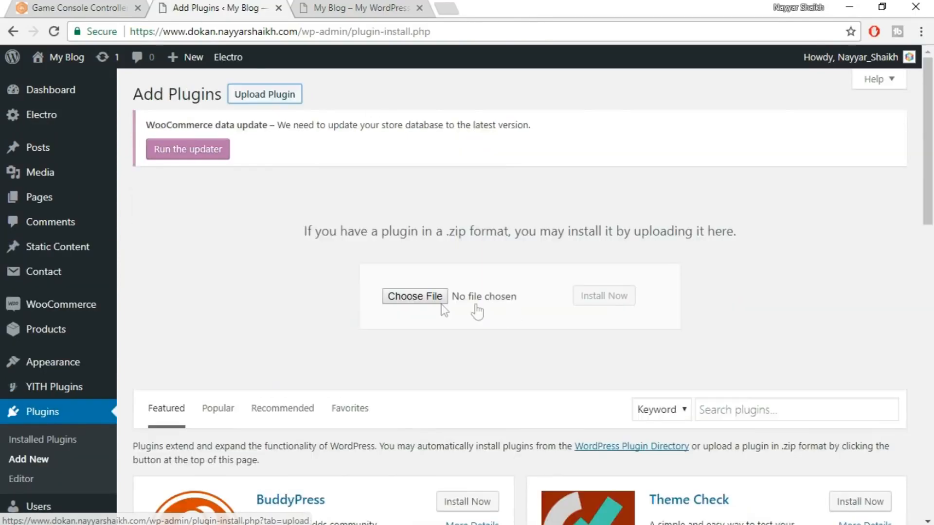
pyautogui.click(416, 297)
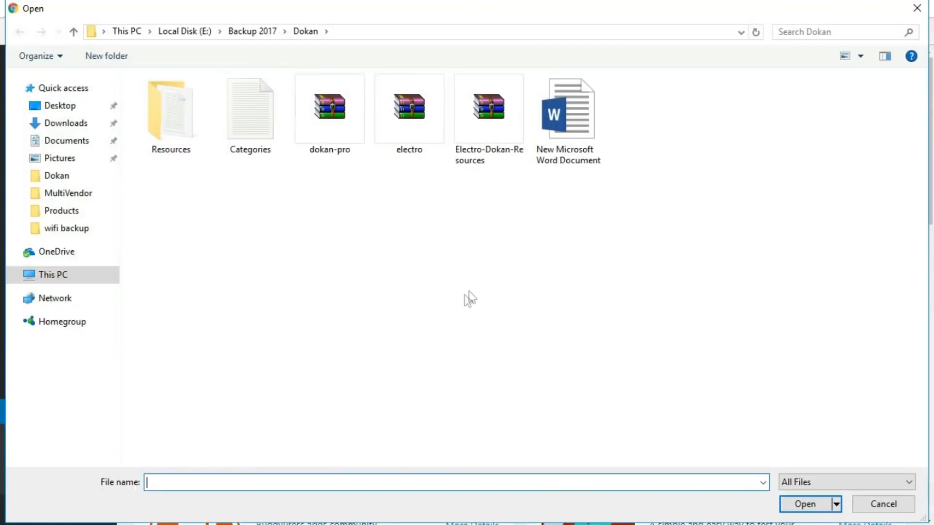
pyautogui.click(325, 128)
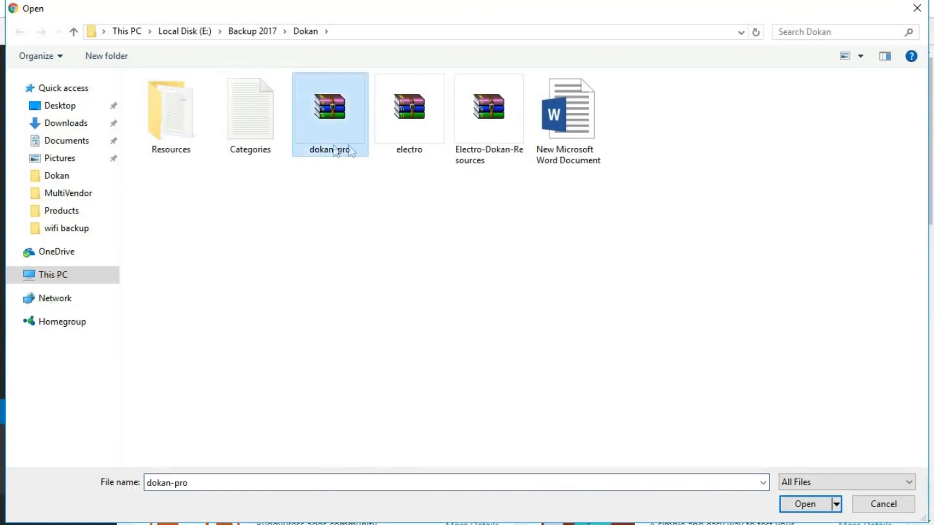
pyautogui.click(800, 509)
pyautogui.click(624, 305)
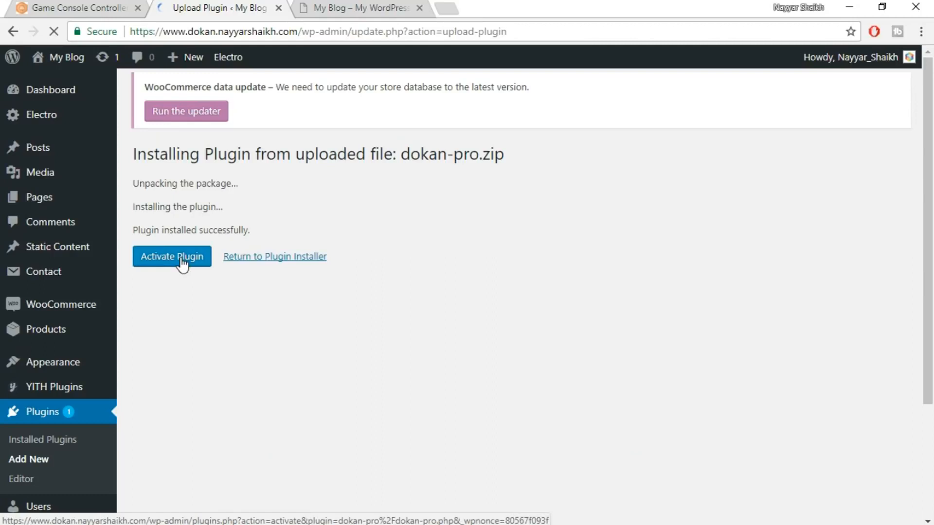
# Activate the Dokan Pro plugin and install the Dokan core plugin it requires
pyautogui.click(182, 262)
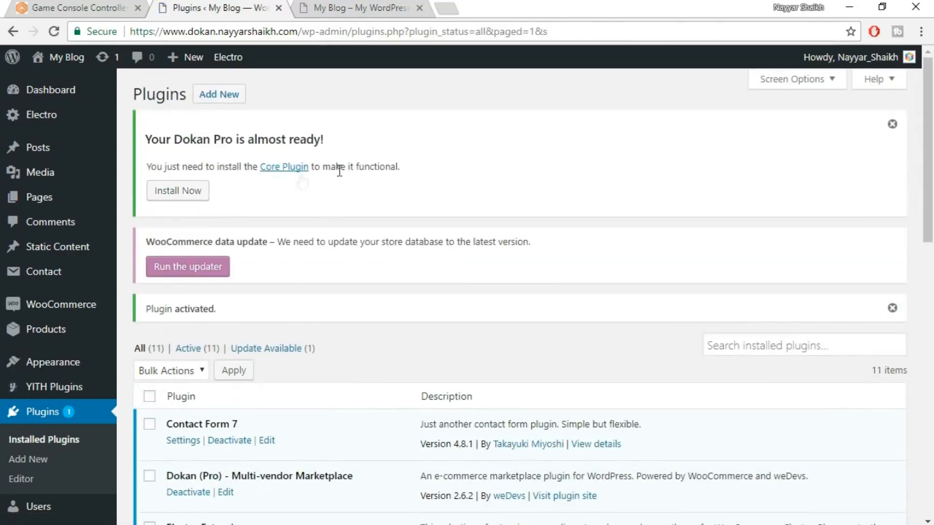
pyautogui.click(188, 203)
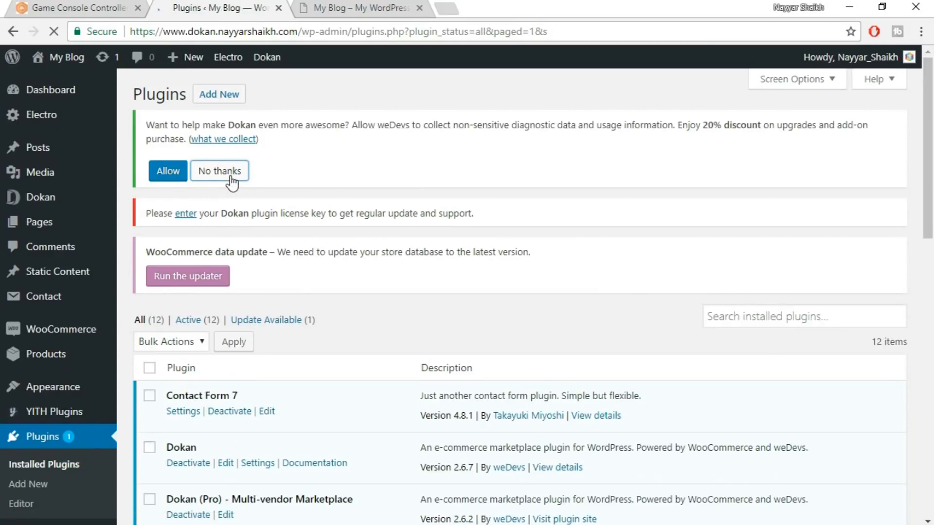
# Decline the Dokan data collection request and run the WooCommerce database updater
pyautogui.click(230, 180)
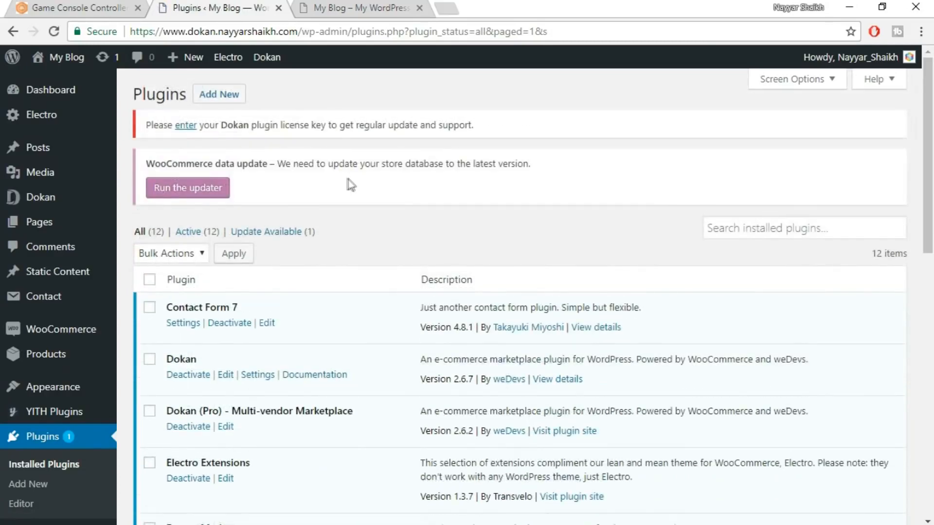
pyautogui.click(200, 190)
pyautogui.click(510, 134)
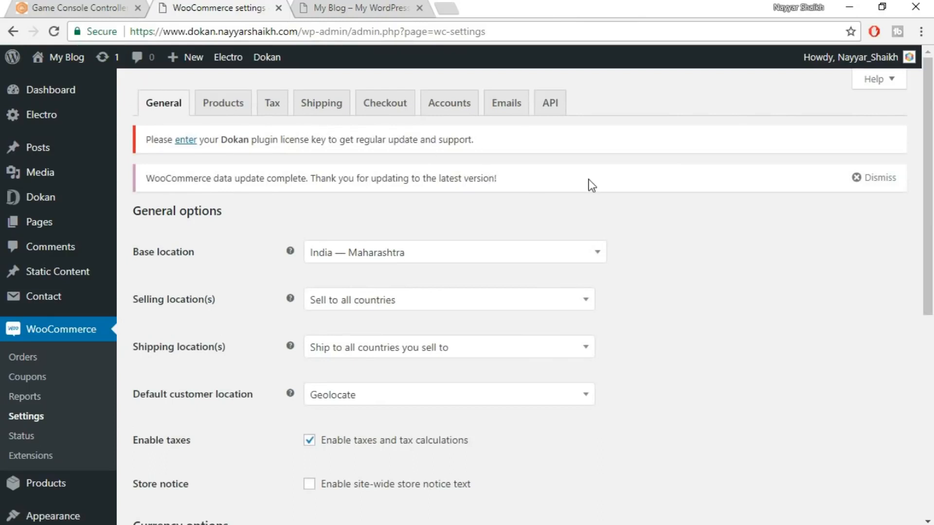
# Delete the unused Twenty Fifteen theme from the installed themes
pyautogui.click(55, 91)
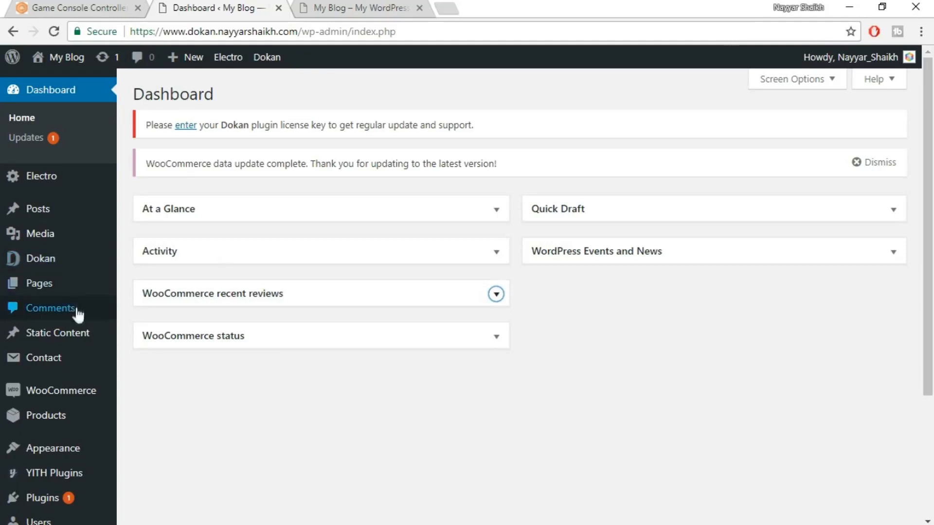
pyautogui.moveTo(13, 451)
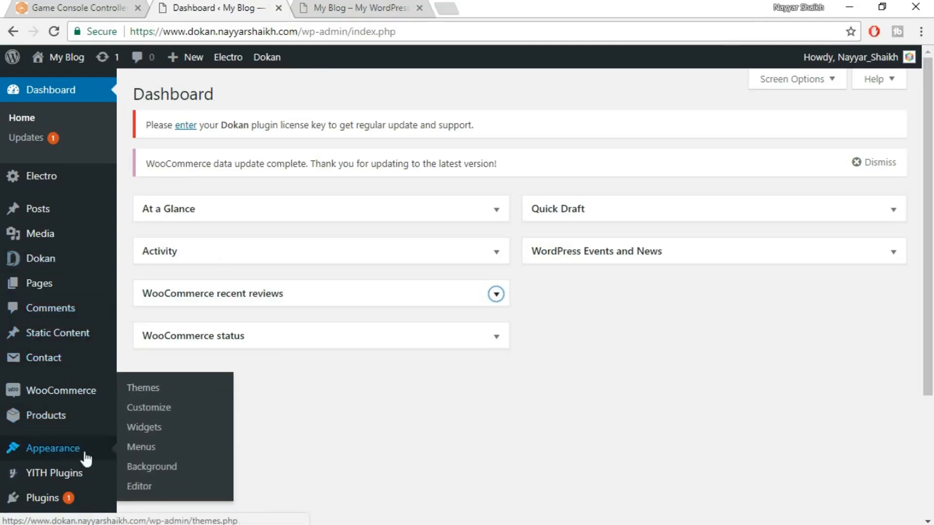
pyautogui.click(153, 385)
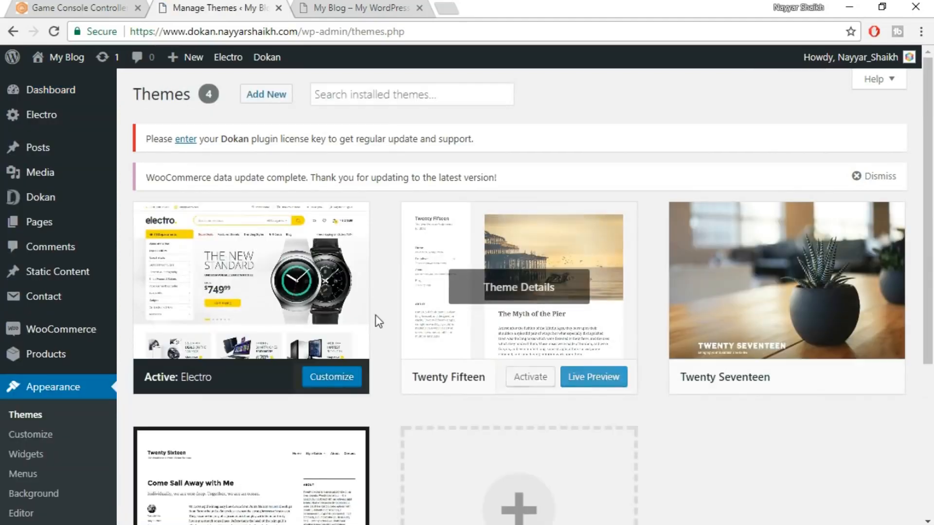
pyautogui.scroll(-3, 284, 233)
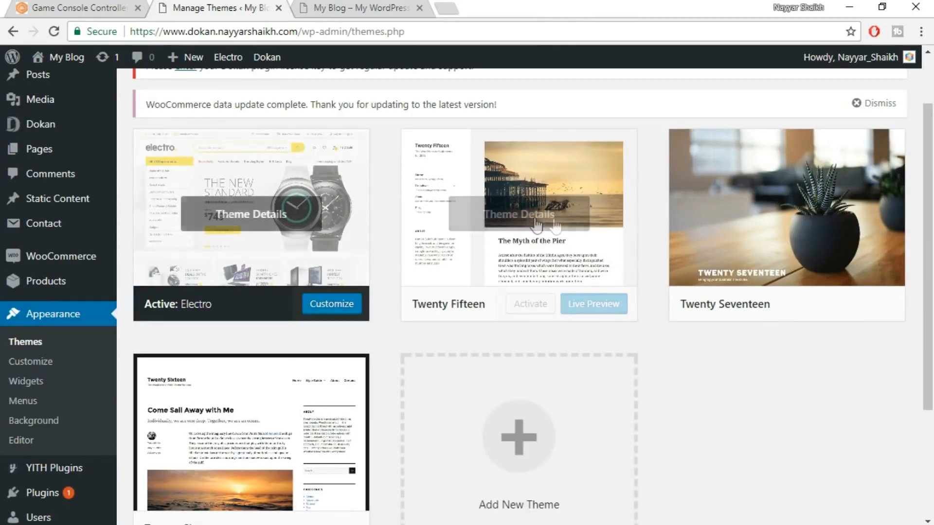
pyautogui.click(557, 213)
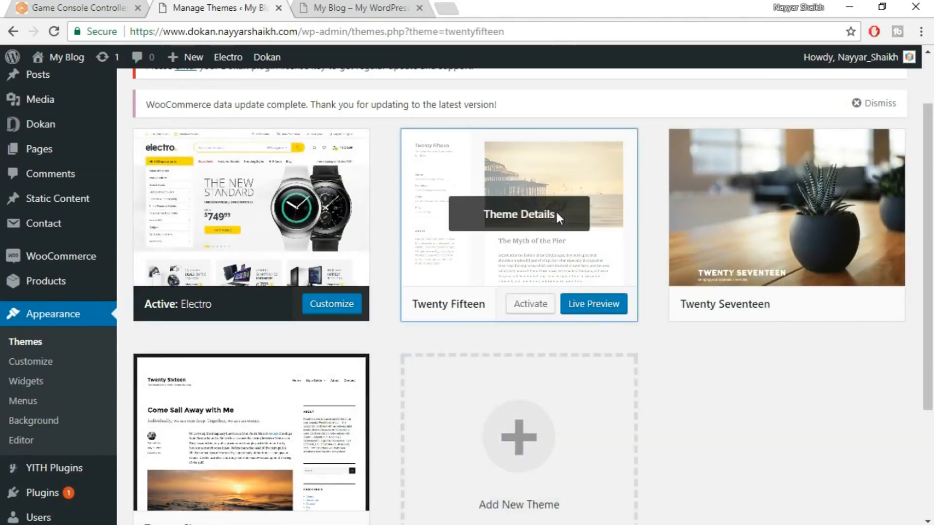
pyautogui.click(879, 497)
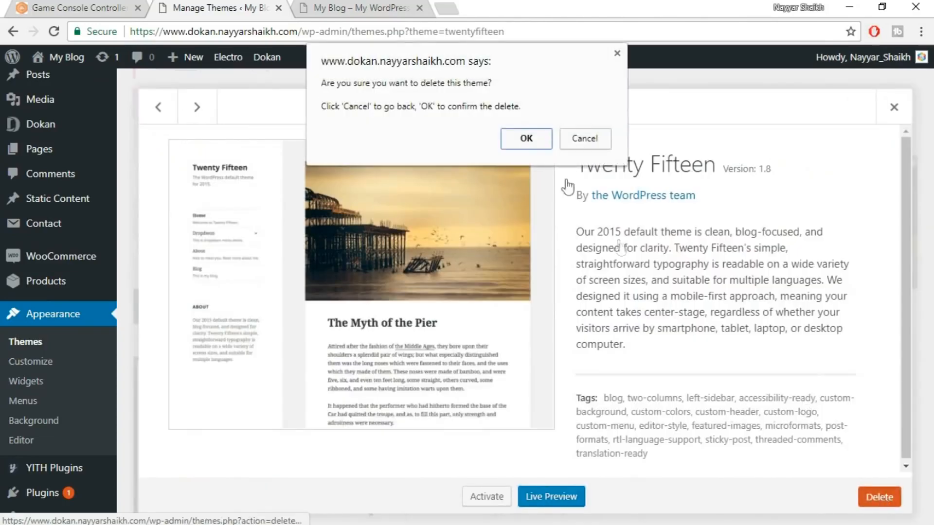
pyautogui.click(526, 138)
# Delete the Twenty Seventeen theme
pyautogui.click(549, 203)
pyautogui.click(880, 496)
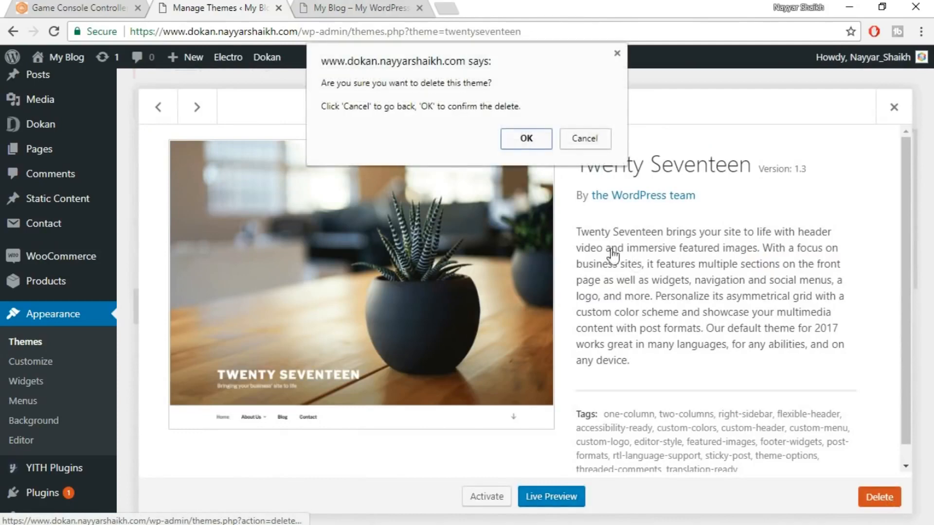
pyautogui.click(542, 146)
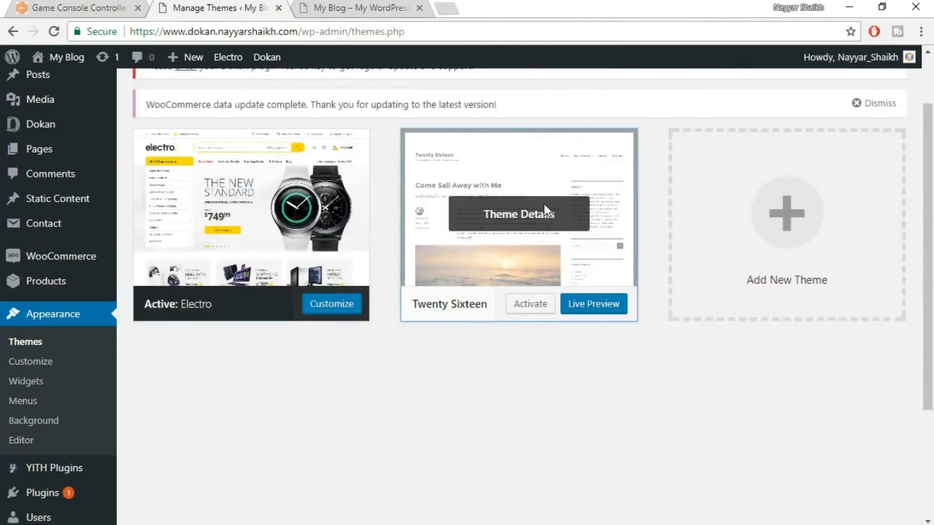
# Delete the Twenty Sixteen theme, leaving only Electro installed
pyautogui.click(544, 203)
pyautogui.click(879, 496)
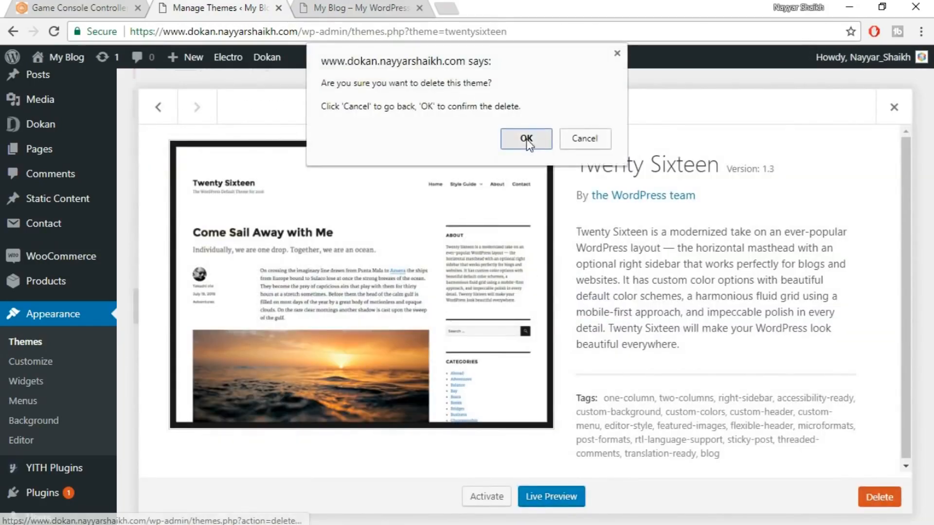
pyautogui.click(528, 141)
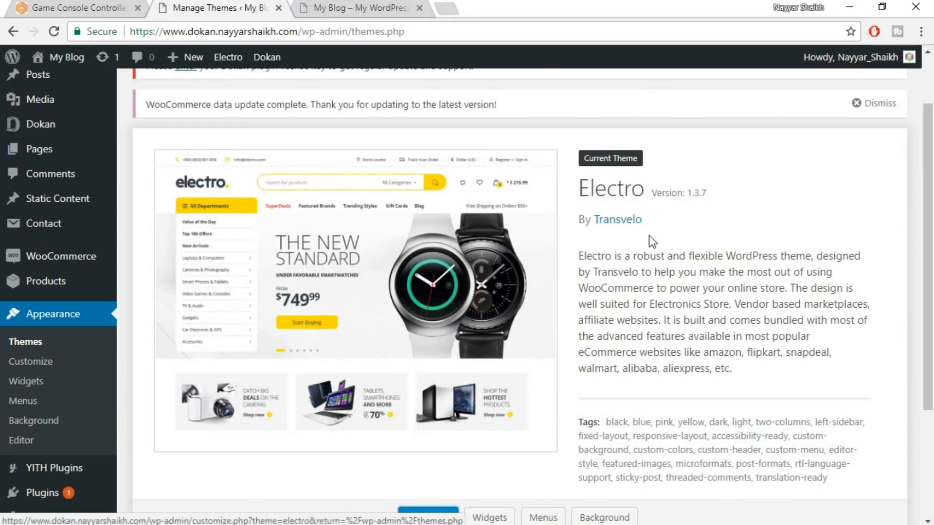
# Open the WooCommerce general settings and set the base location to India — Maharashtra
pyautogui.scroll(2, 697, 286)
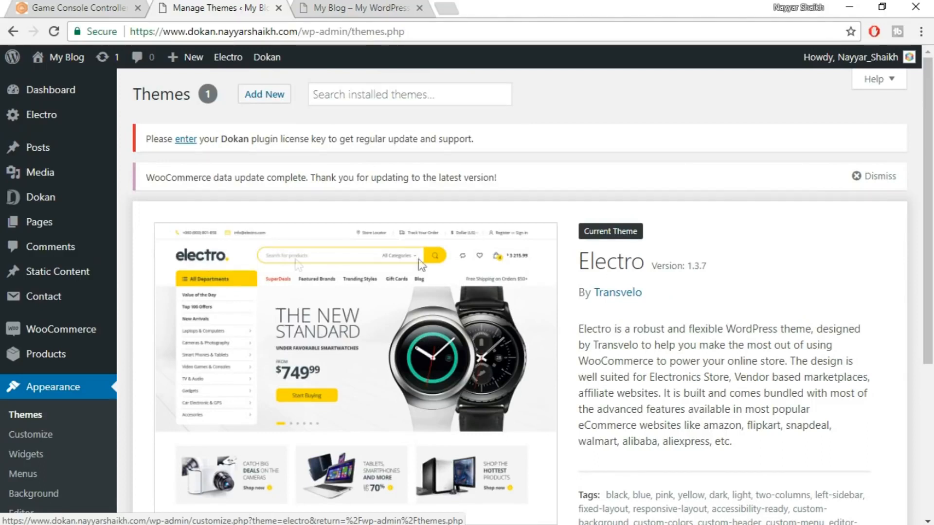
pyautogui.moveTo(57, 334)
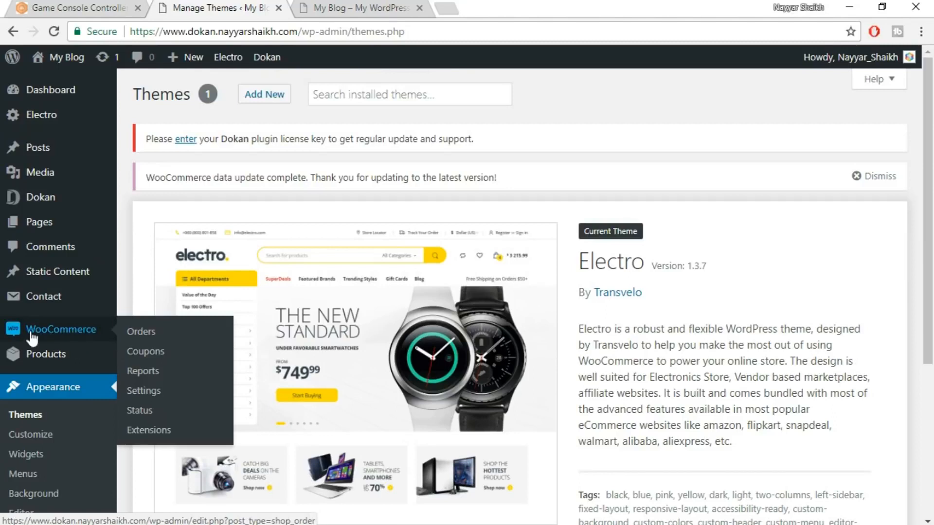
pyautogui.click(144, 393)
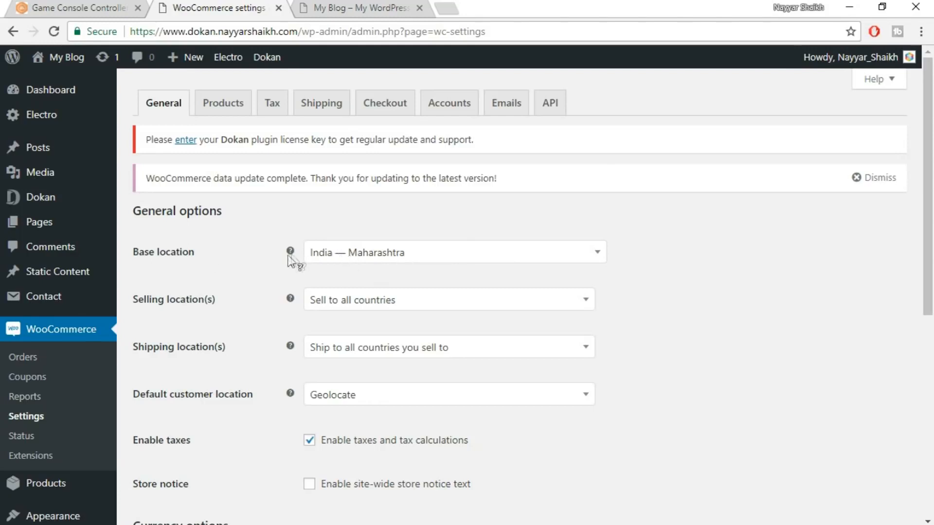
pyautogui.click(400, 262)
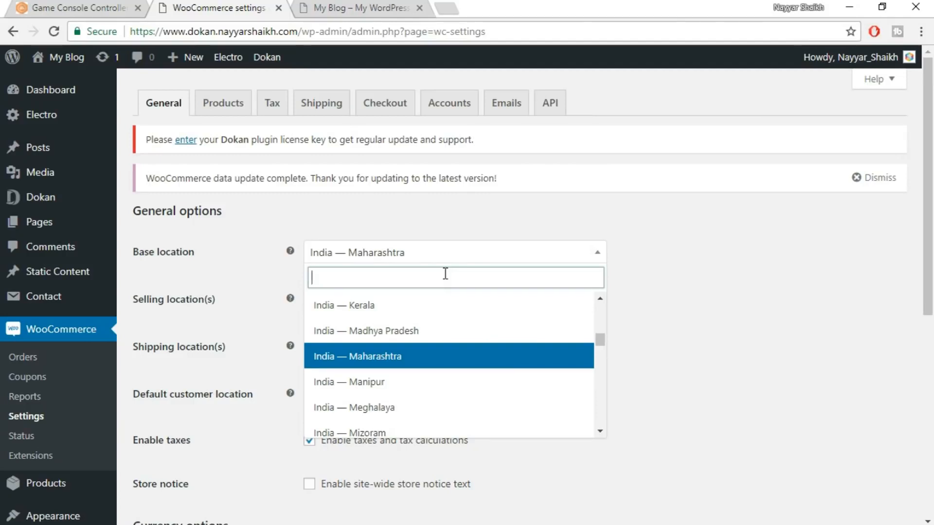
pyautogui.write('maha')
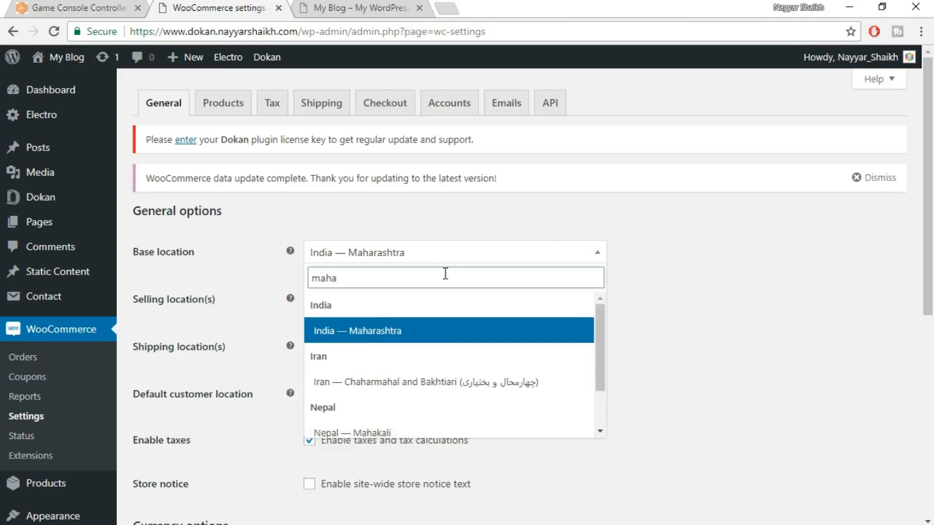
pyautogui.click(389, 335)
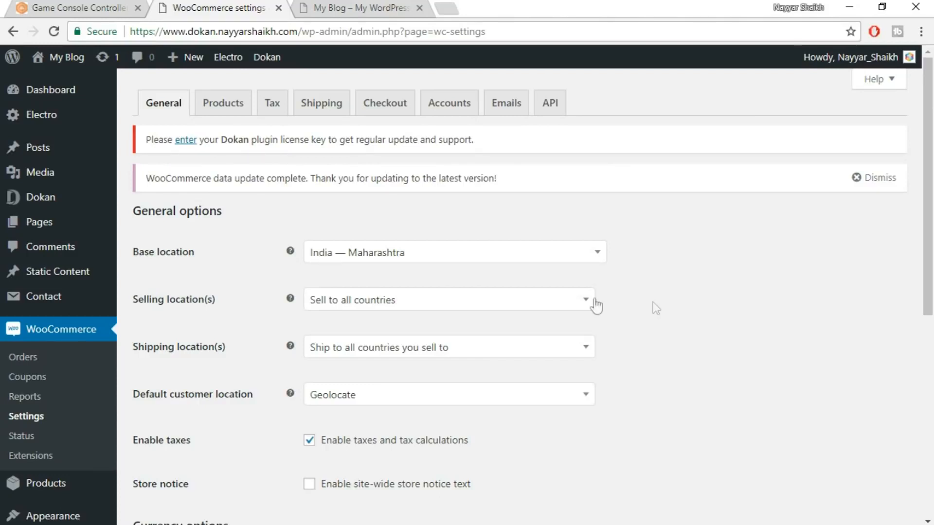
# Set the selling locations to Sell to specific countries and add India as a country
pyautogui.click(452, 311)
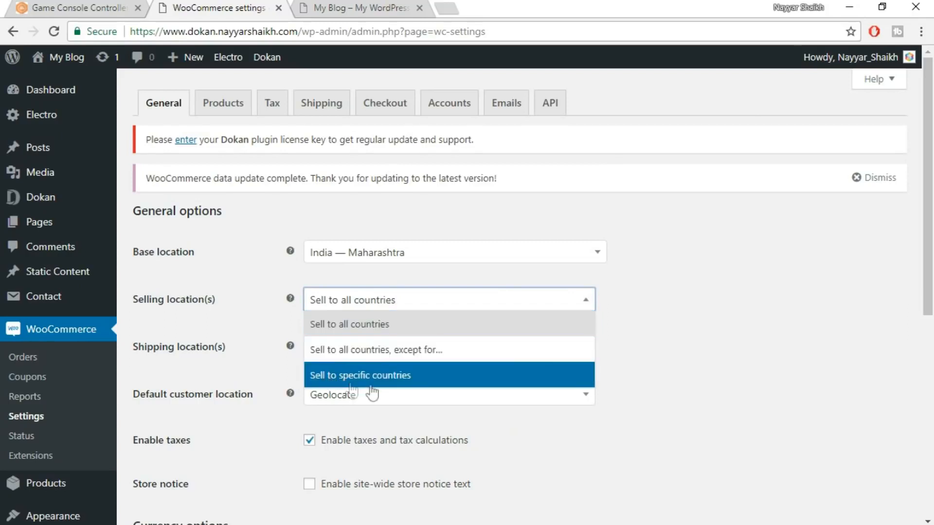
pyautogui.click(388, 377)
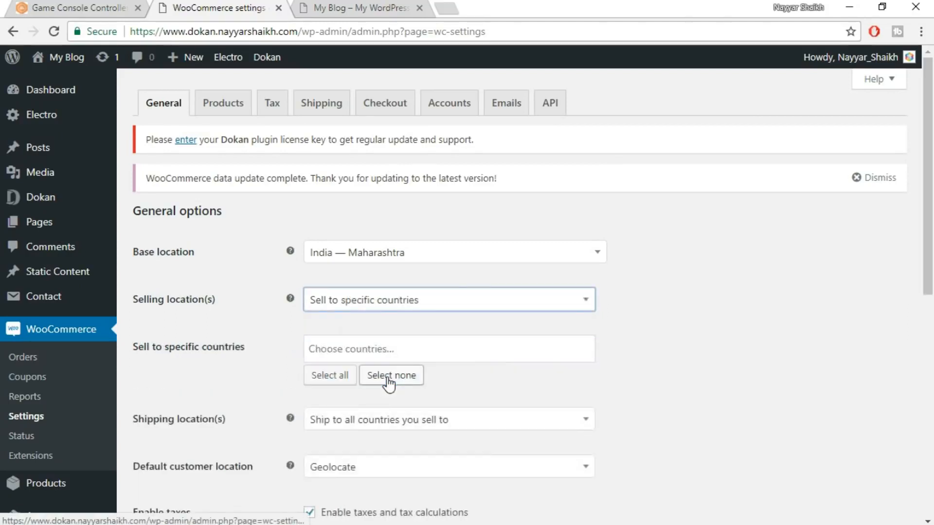
pyautogui.click(379, 348)
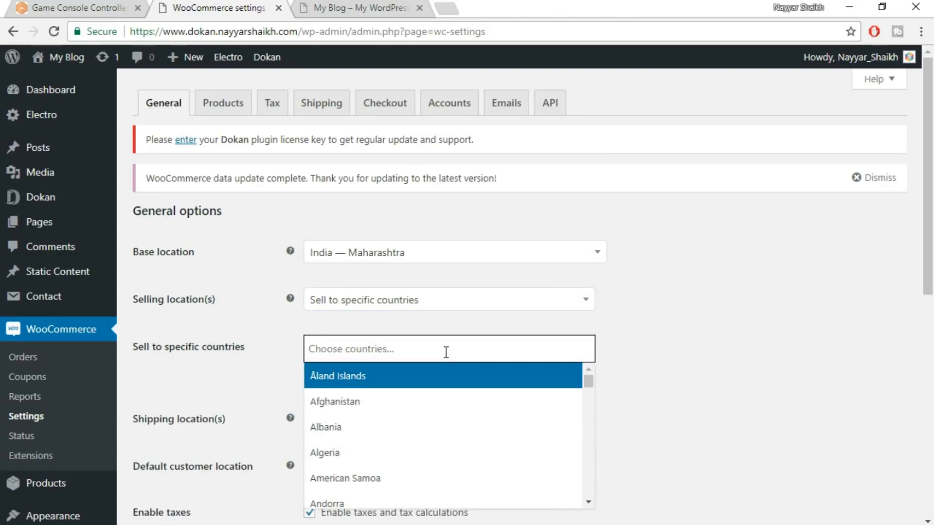
pyautogui.write('ind')
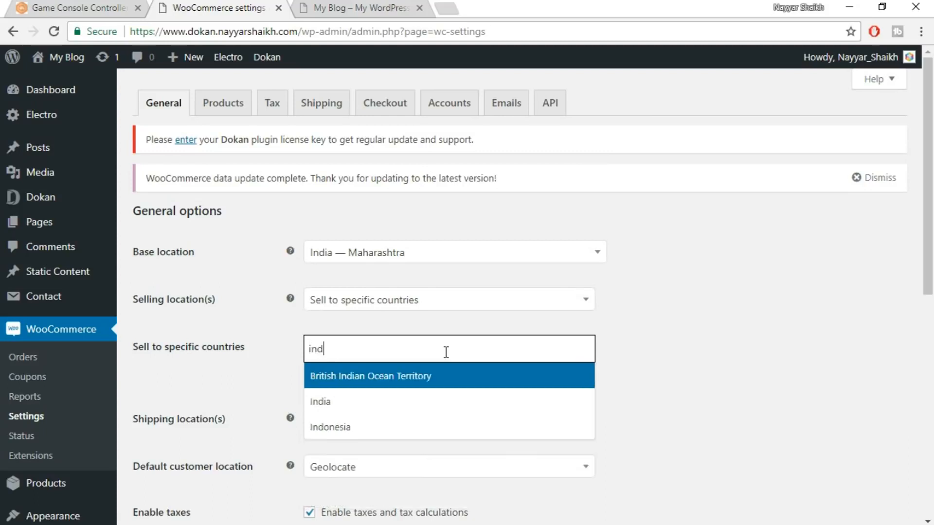
pyautogui.click(349, 409)
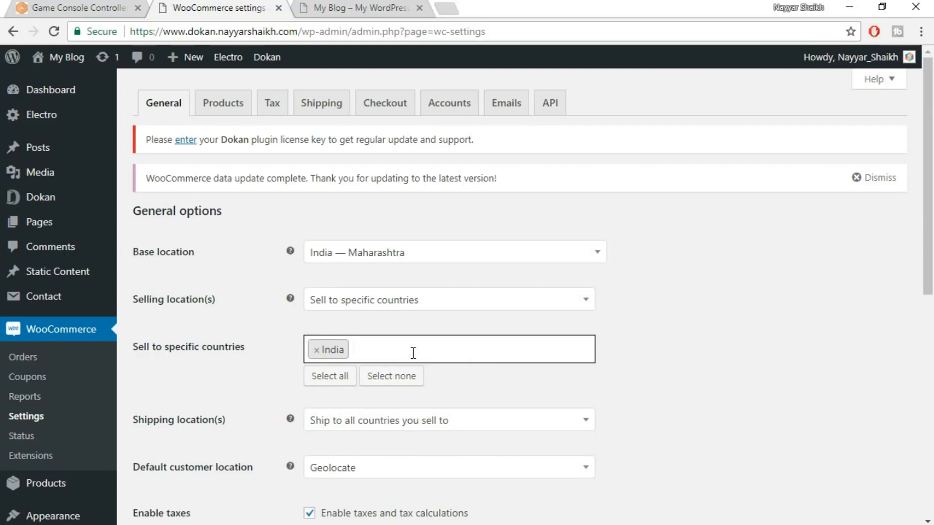
# Add Pakistan to the specific selling countries and remove it again
pyautogui.write('pakis')
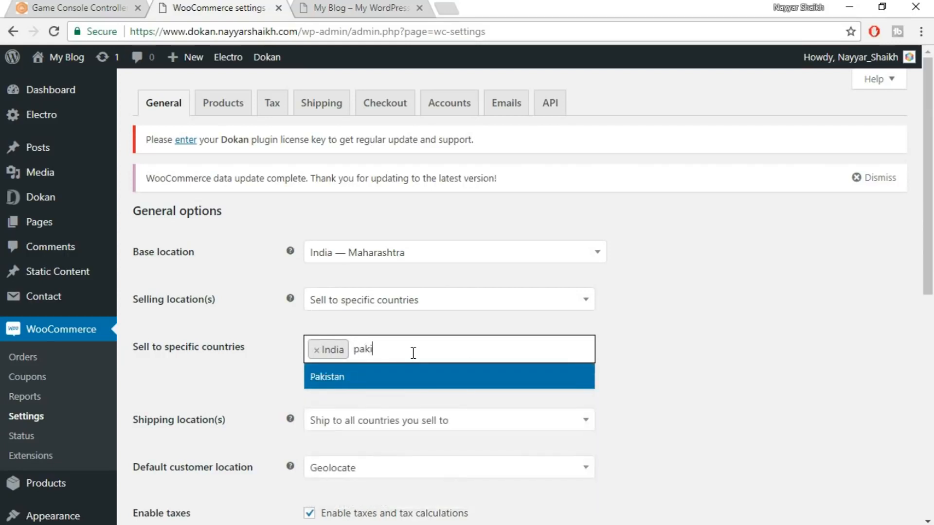
pyautogui.click(384, 377)
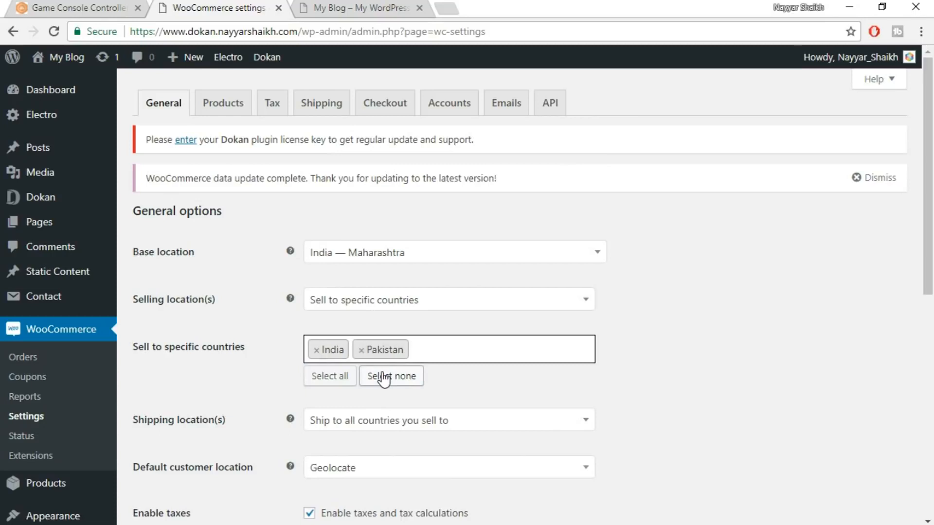
pyautogui.click(362, 351)
pyautogui.click(763, 363)
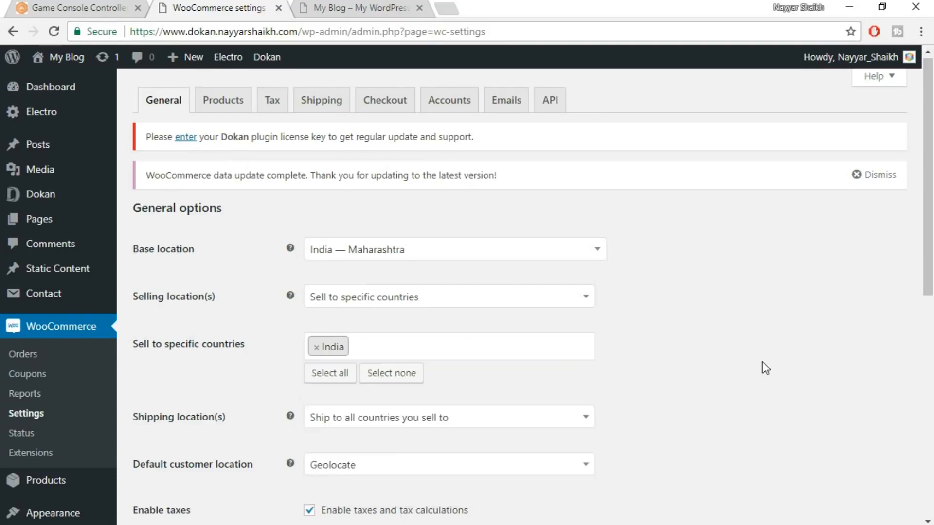
# Try to change the store currency to Indian rupee (₹)
pyautogui.scroll(-5, 762, 362)
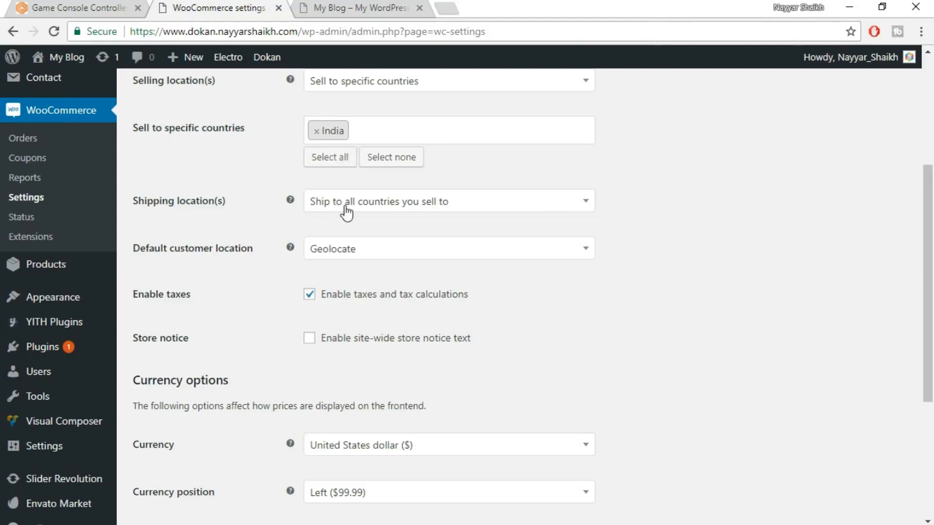
pyautogui.scroll(-2, 683, 257)
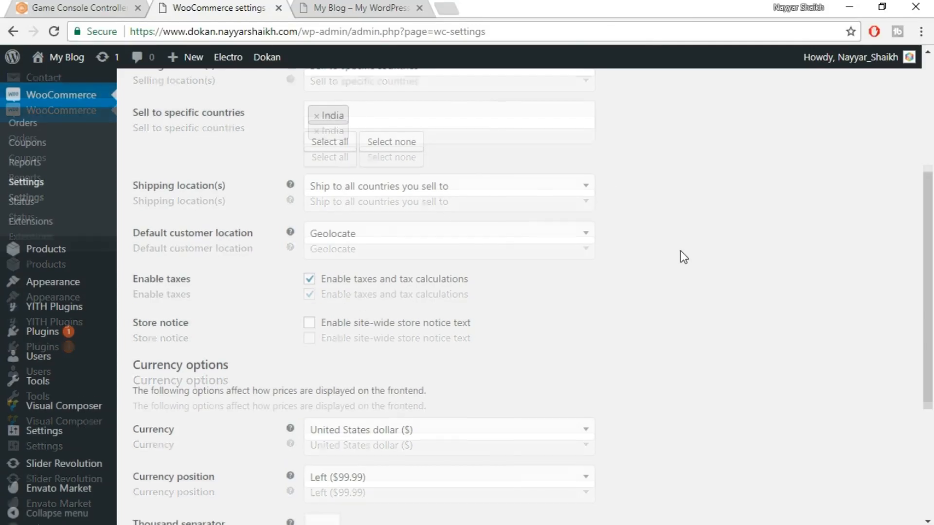
pyautogui.scroll(-2, 682, 250)
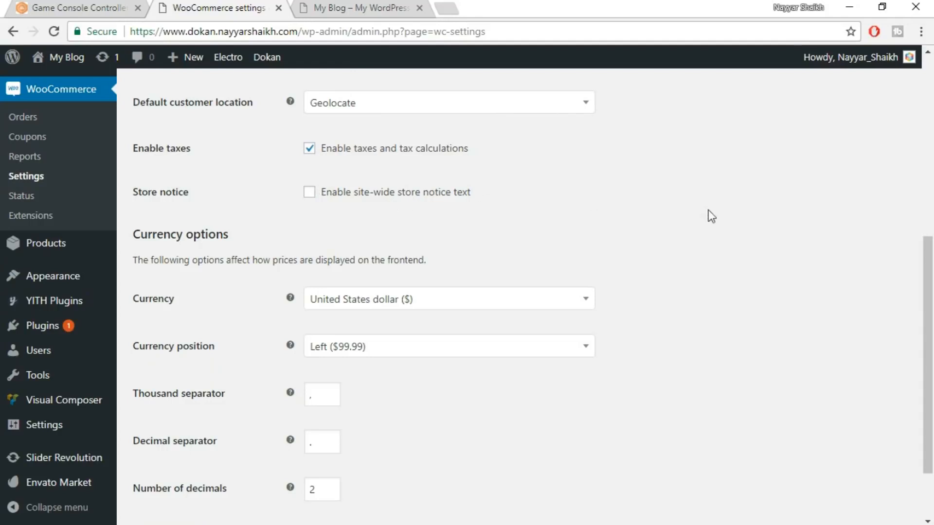
pyautogui.scroll(-2, 708, 212)
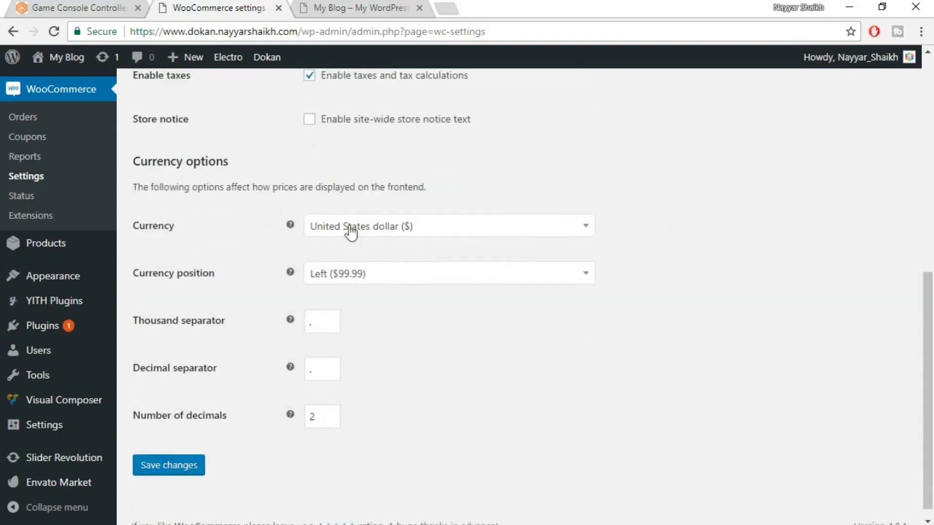
pyautogui.click(431, 236)
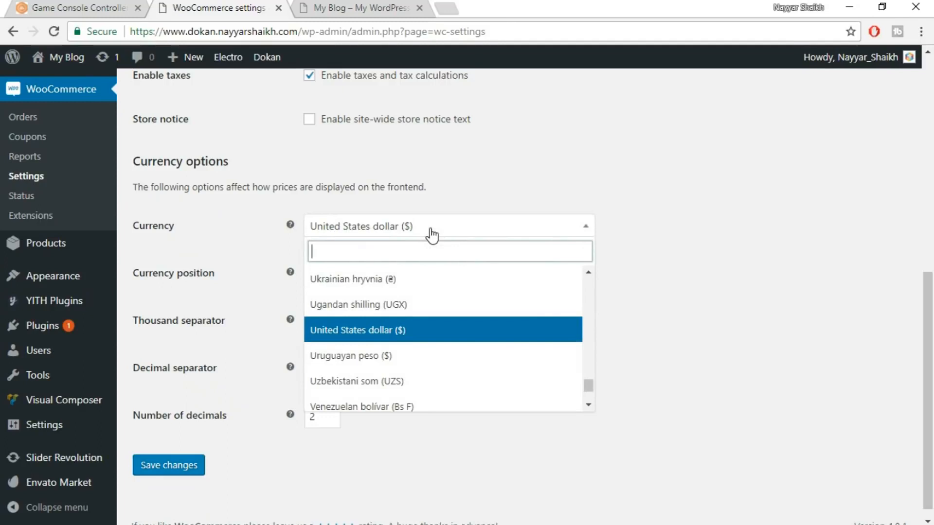
pyautogui.write('india')
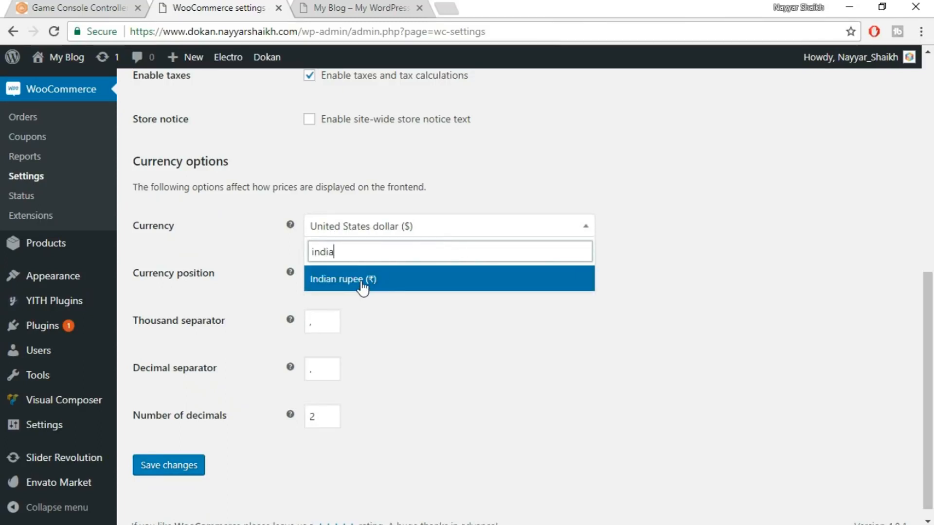
pyautogui.click(441, 339)
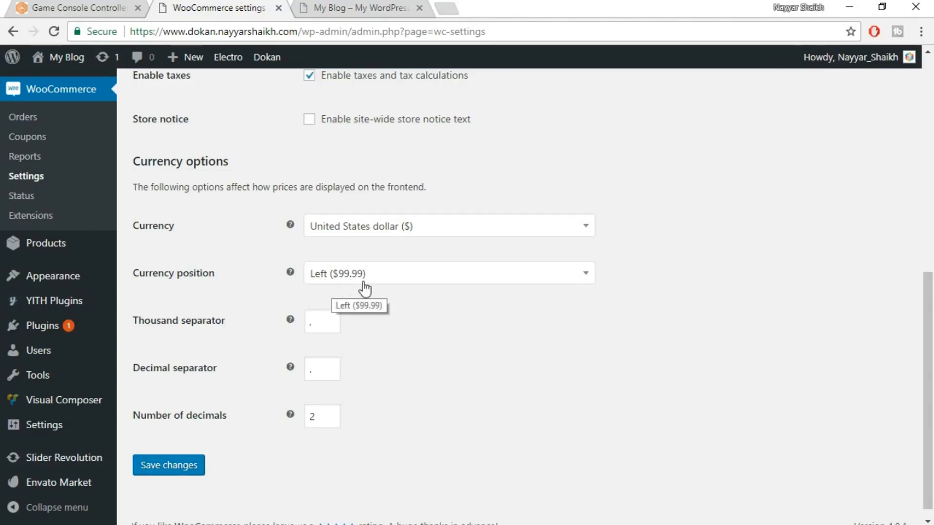
# Look over the currency position options and save the general settings
pyautogui.click(403, 283)
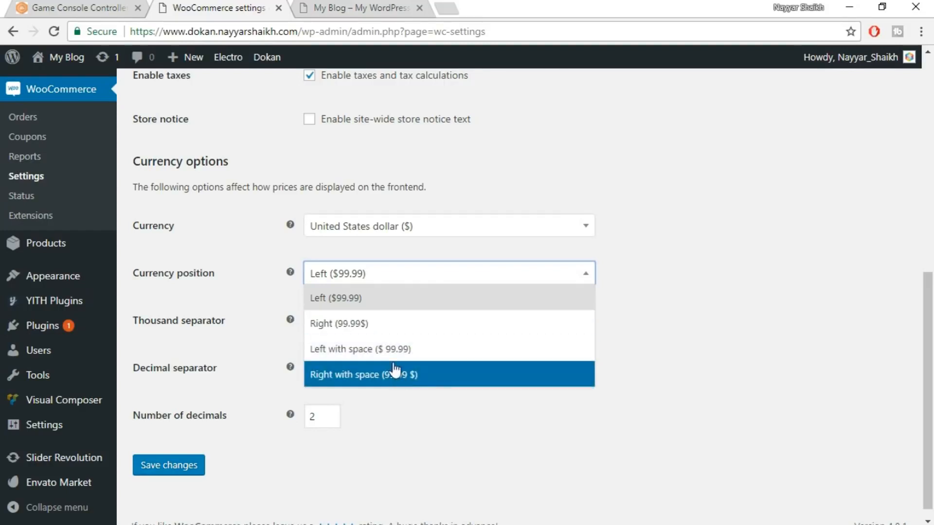
pyautogui.click(377, 308)
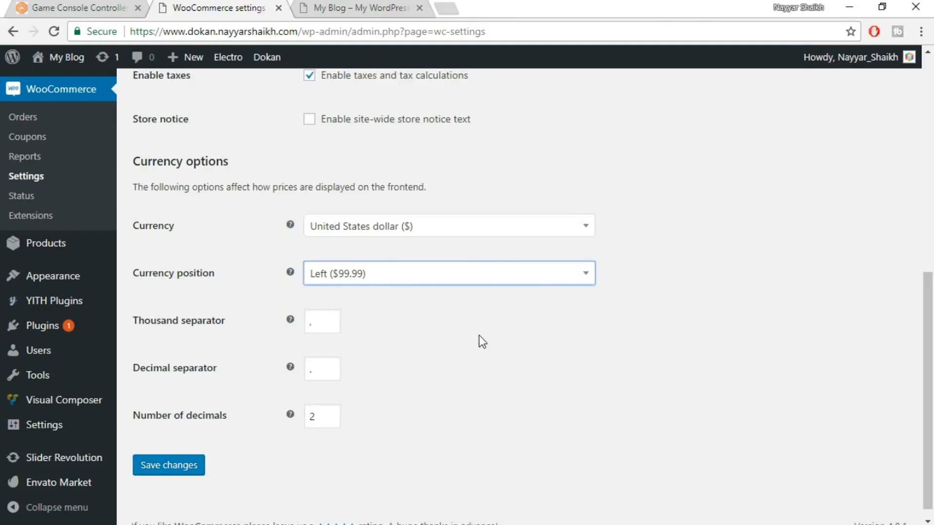
pyautogui.scroll(-1, 482, 342)
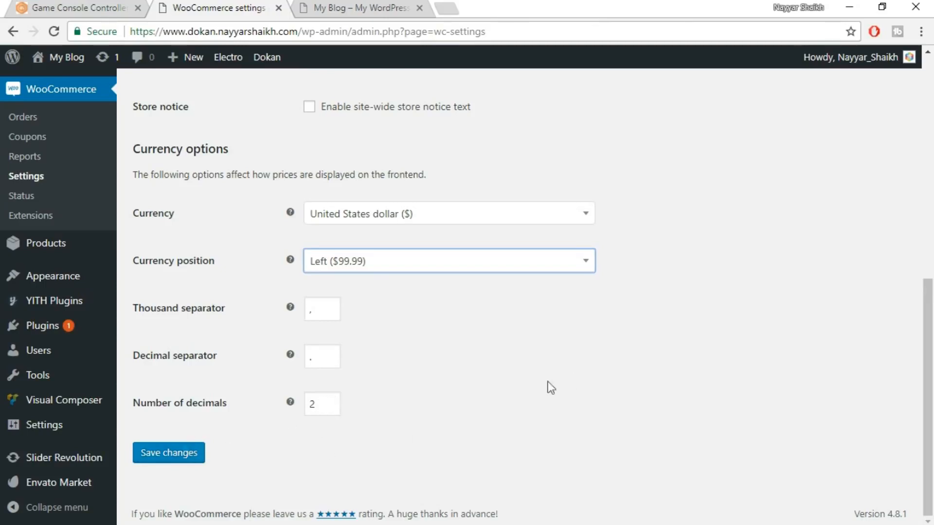
pyautogui.click(191, 457)
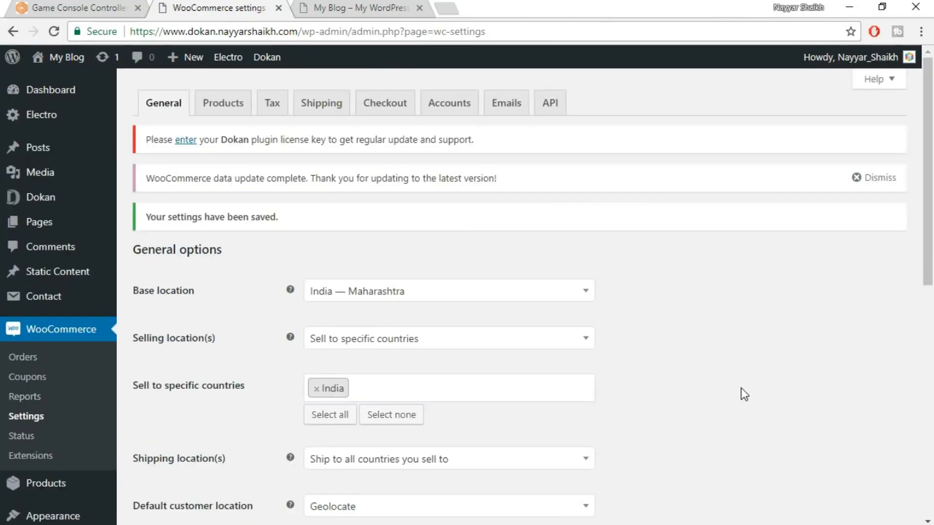
# Open the product settings and set the weight unit to g and the dimensions unit to cm
pyautogui.click(218, 103)
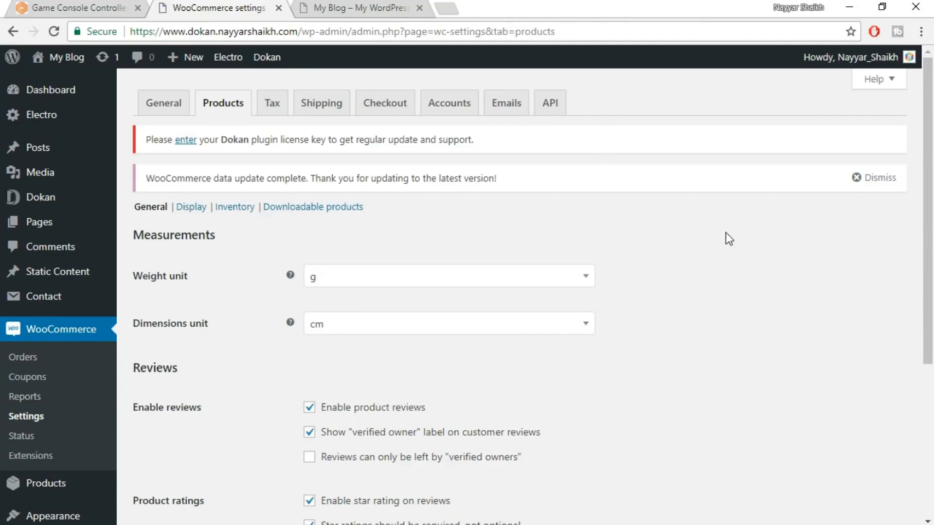
pyautogui.click(325, 281)
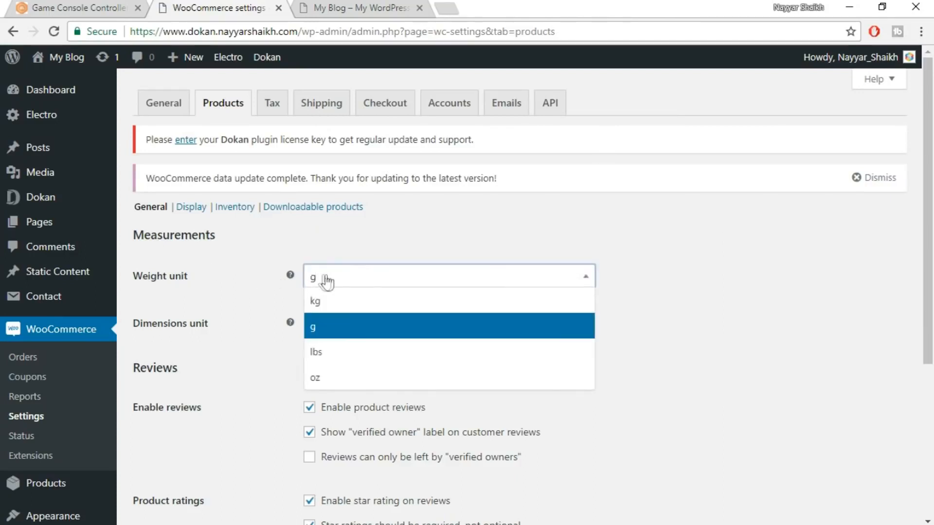
pyautogui.click(360, 336)
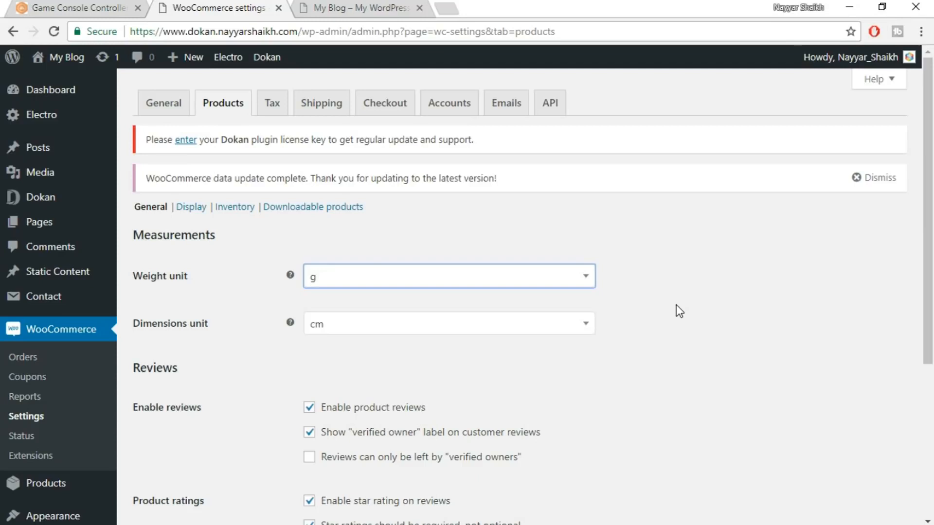
pyautogui.click(518, 284)
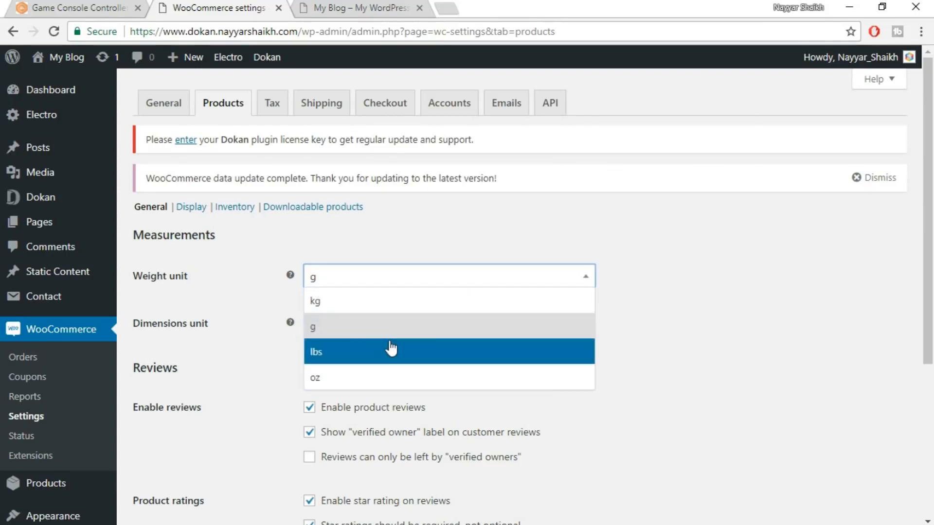
pyautogui.click(644, 314)
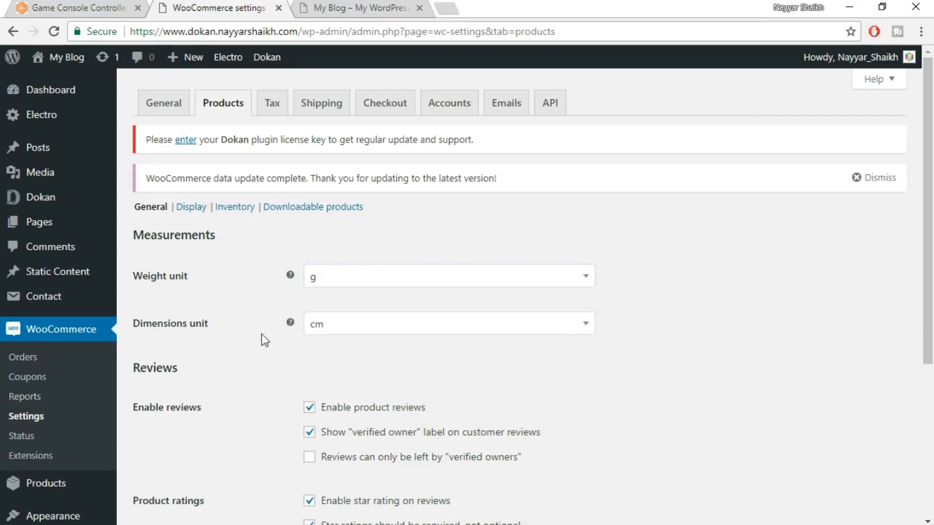
pyautogui.click(364, 326)
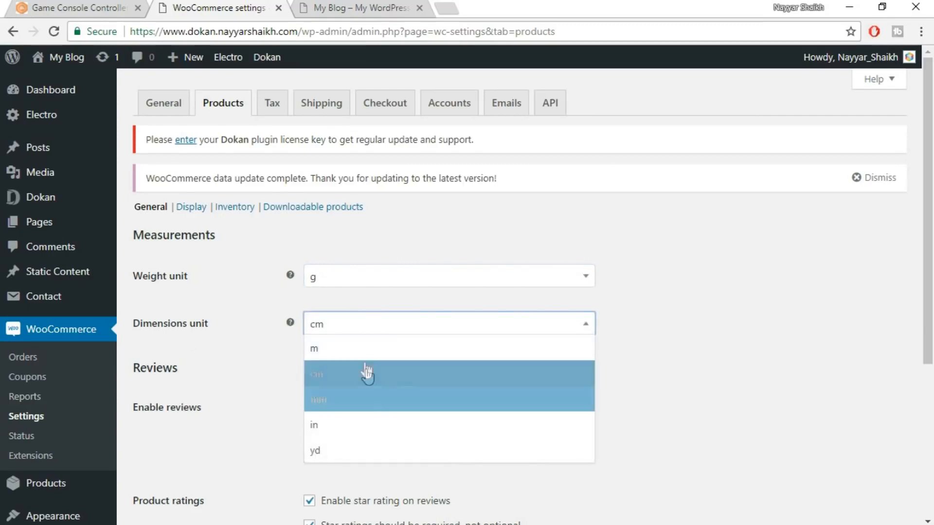
pyautogui.click(335, 379)
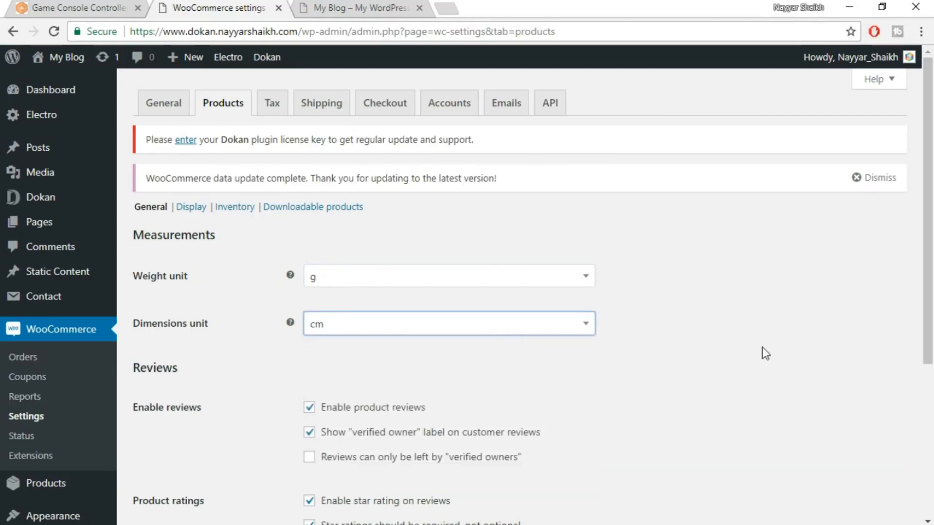
# Toggle the verified-owners-only review option on and off, then save the product settings
pyautogui.scroll(-5, 762, 351)
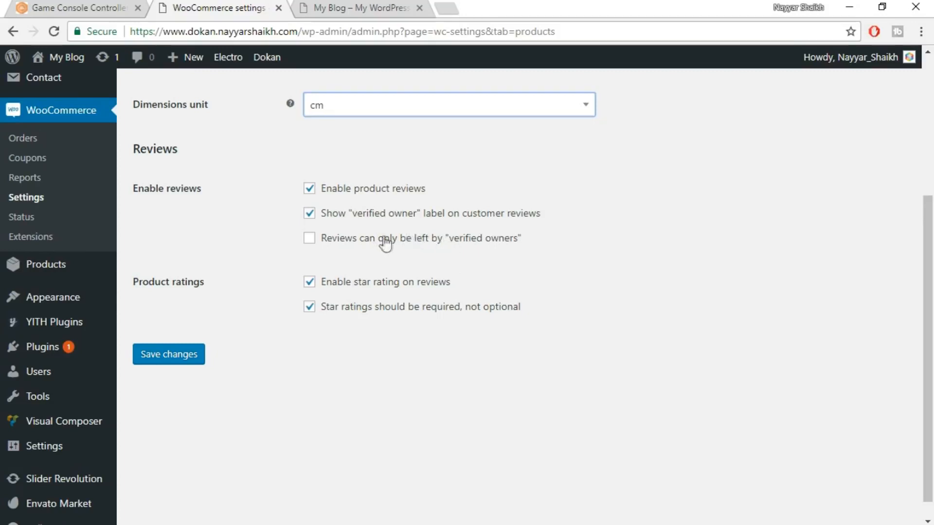
pyautogui.click(310, 241)
pyautogui.click(310, 240)
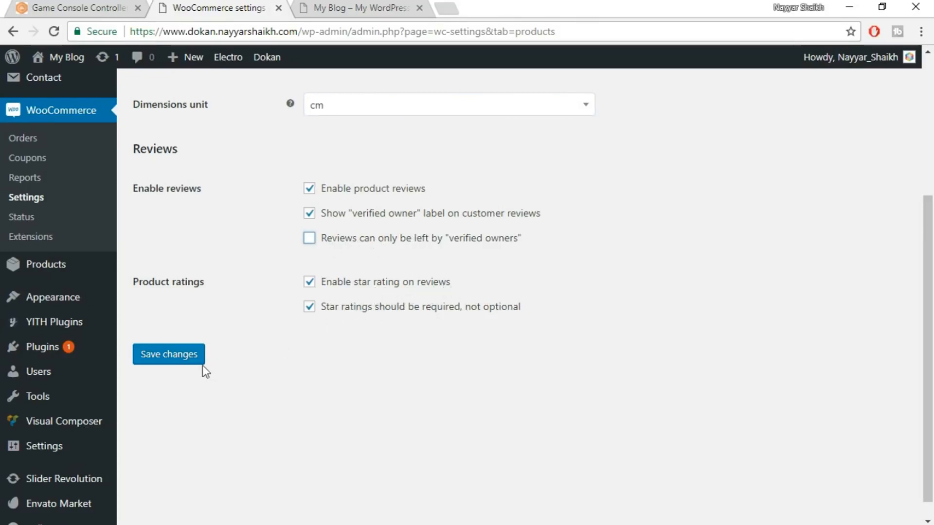
pyautogui.click(184, 363)
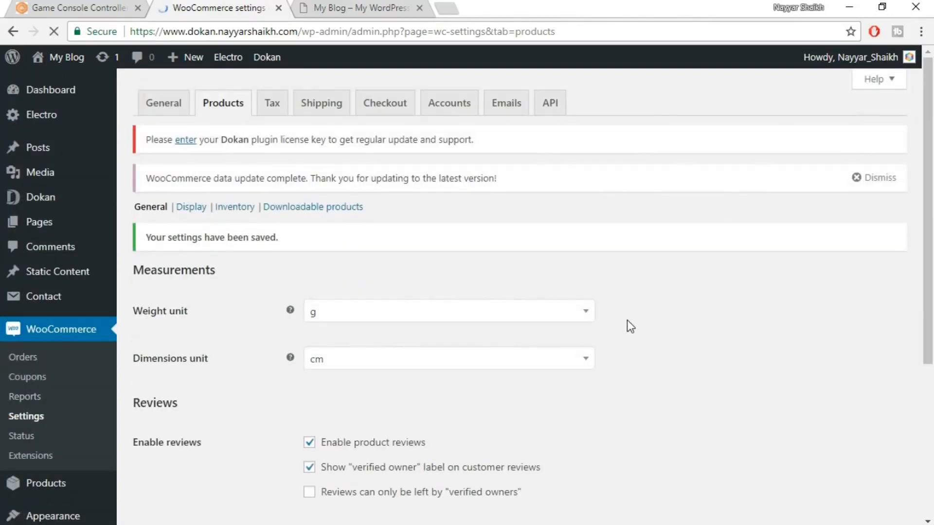
# Open the tax options and compare them with the Game Console Controller price on the storefront
pyautogui.click(277, 108)
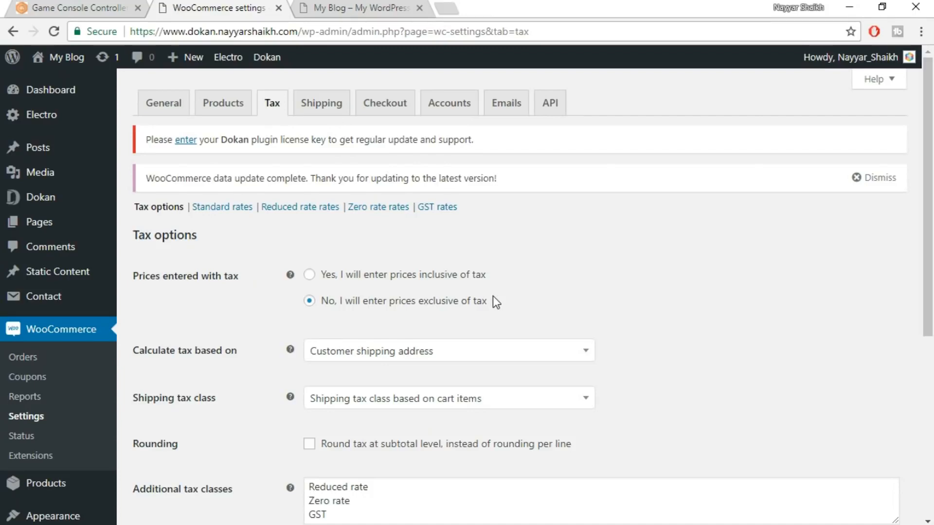
pyautogui.click(45, 7)
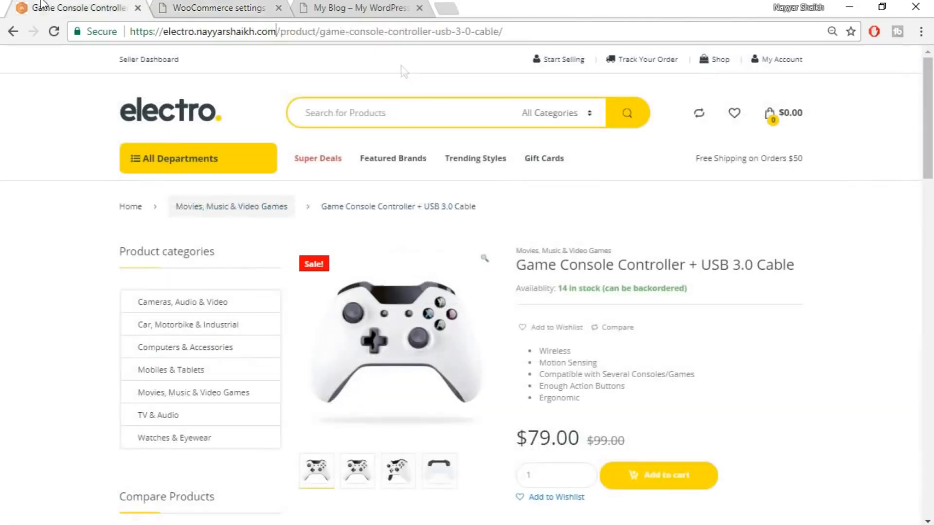
pyautogui.scroll(-3, 705, 302)
pyautogui.moveTo(527, 291); pyautogui.dragTo(553, 291)
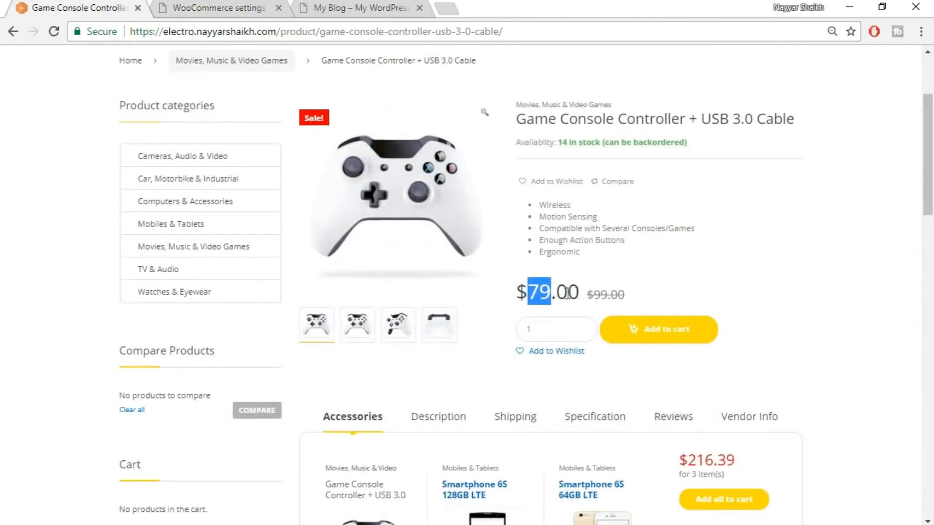
pyautogui.click(646, 285)
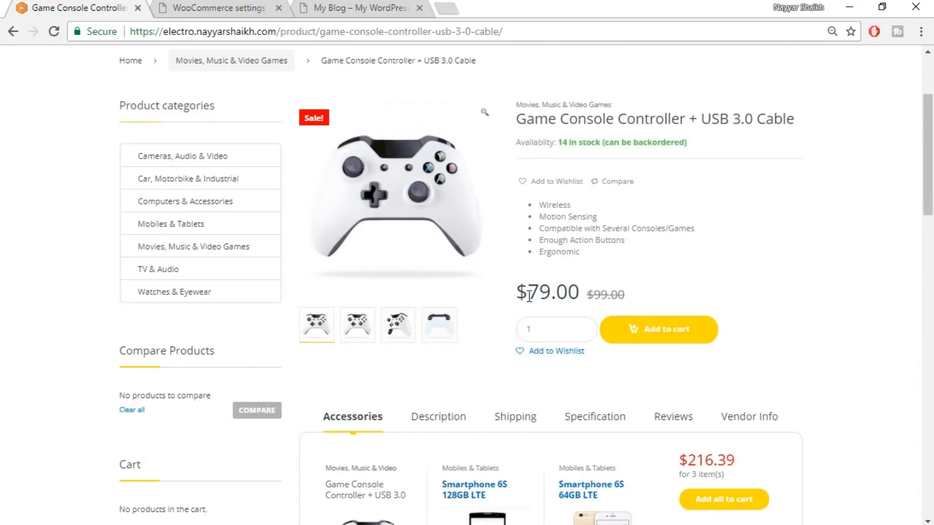
pyautogui.click(202, 7)
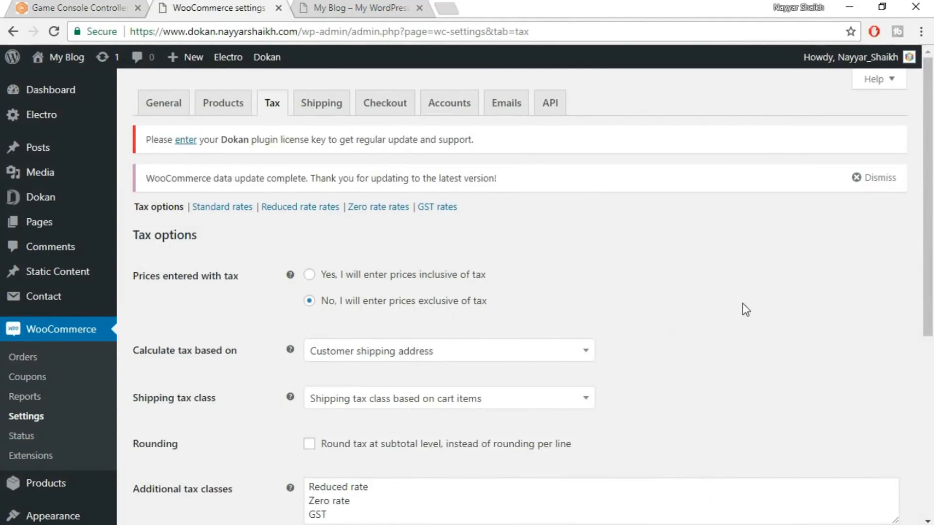
# Review the tax calculation basis and shipping tax class options
pyautogui.scroll(-3, 742, 303)
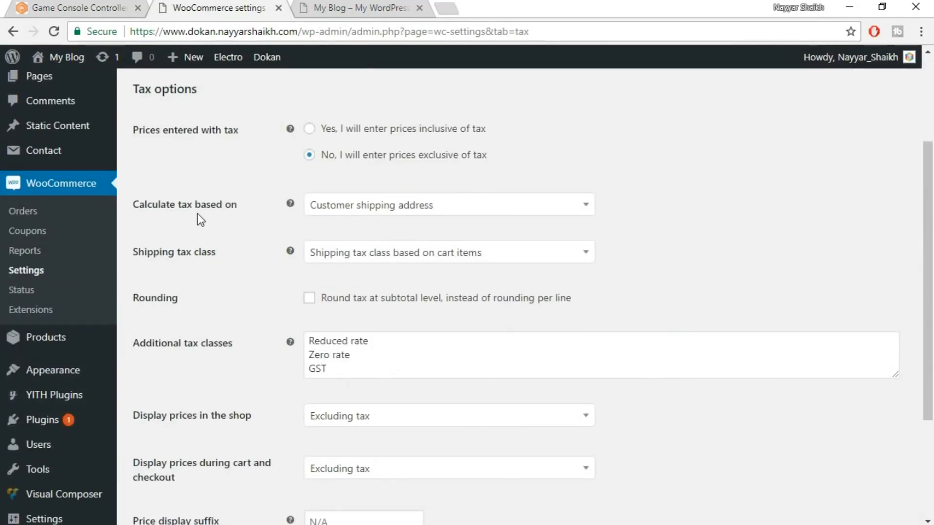
pyautogui.click(442, 211)
pyautogui.click(648, 212)
pyautogui.click(411, 261)
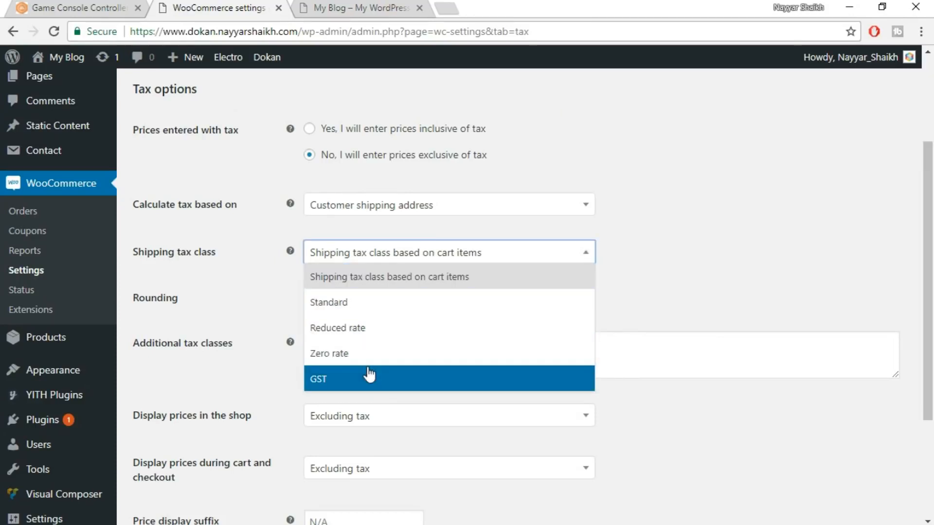
pyautogui.click(638, 272)
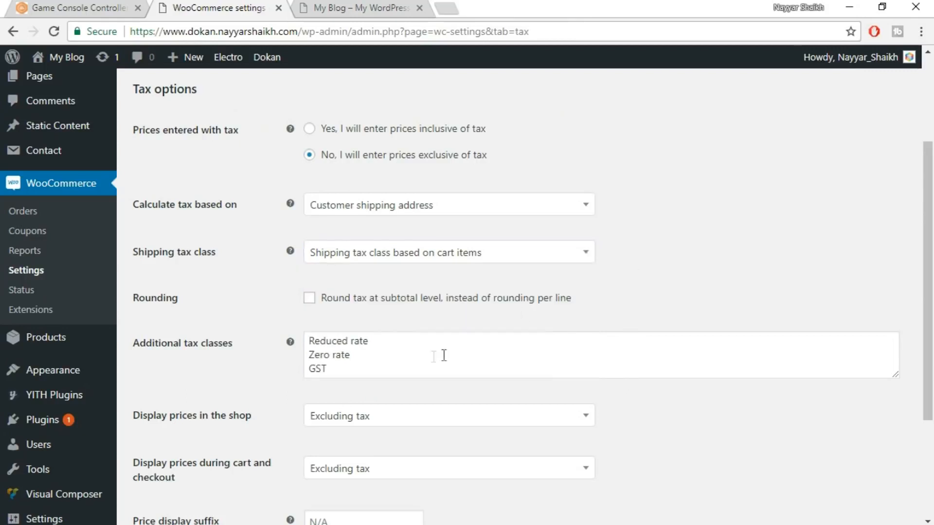
# Delete and retype the GST entry in the additional tax classes
pyautogui.click(358, 365)
pyautogui.press('BackSpace')
pyautogui.press('BackSpace')
pyautogui.press('BackSpace')
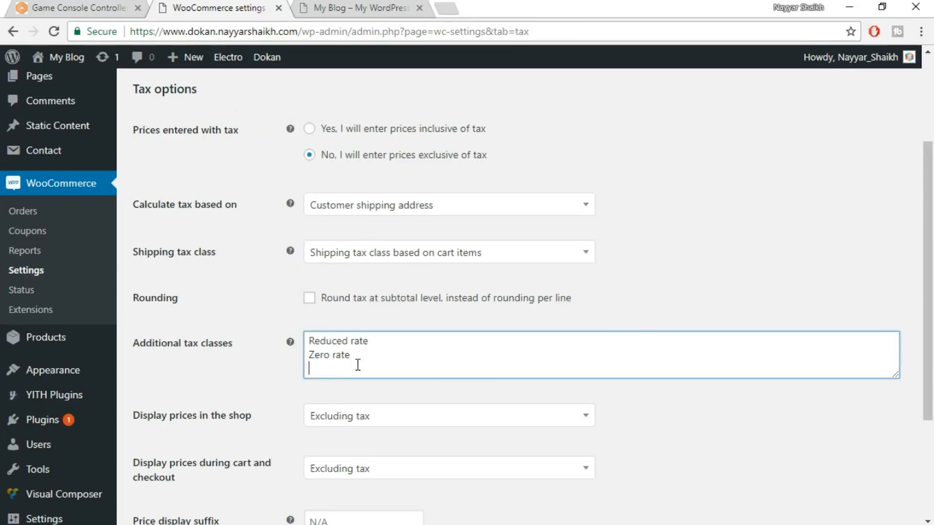
pyautogui.click(711, 271)
pyautogui.click(348, 368)
pyautogui.write('GST')
# Save the tax options
pyautogui.scroll(-3, 919, 392)
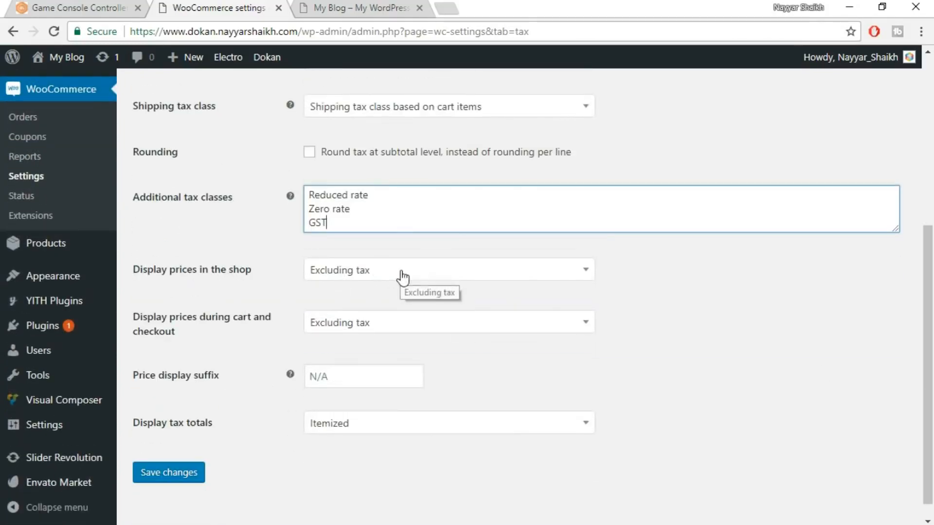
pyautogui.hotkey('ctrl', 'shift', 'Tab')
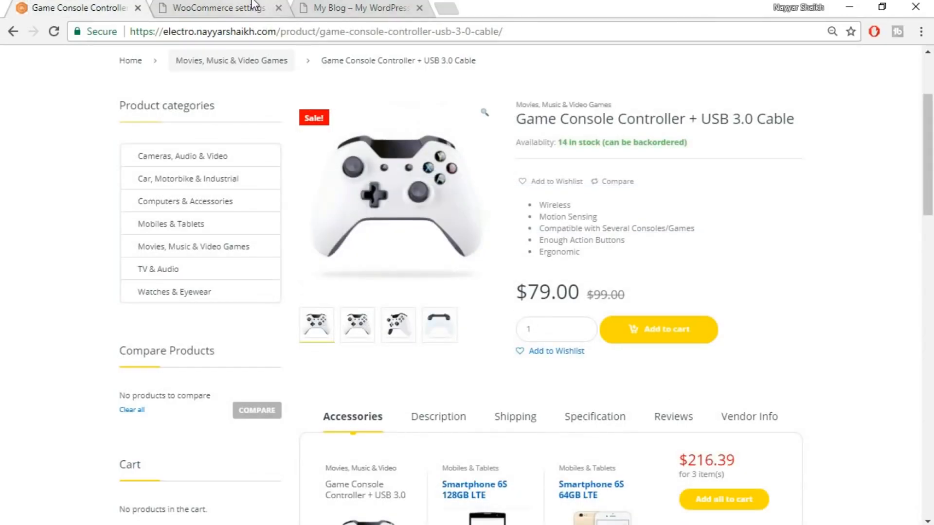
pyautogui.hotkey('ctrl', 'Tab')
pyautogui.scroll(-1, 762, 287)
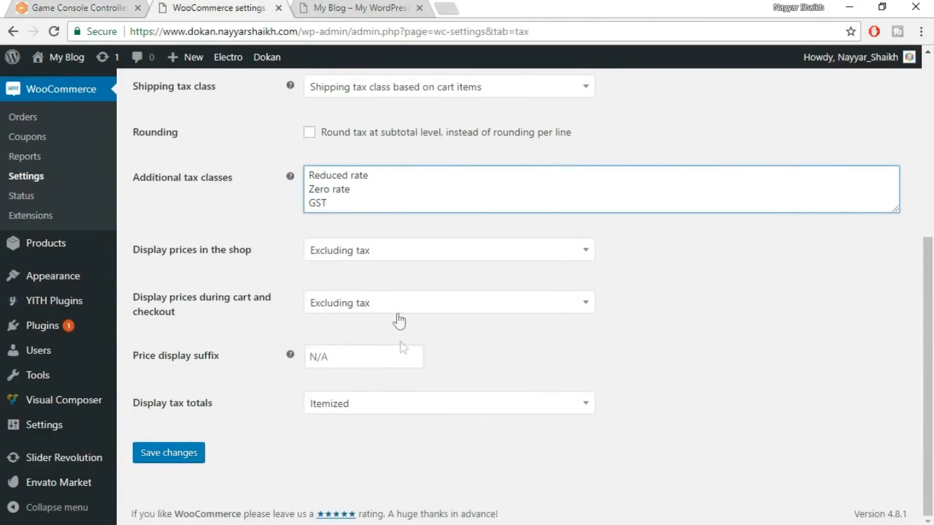
pyautogui.click(187, 461)
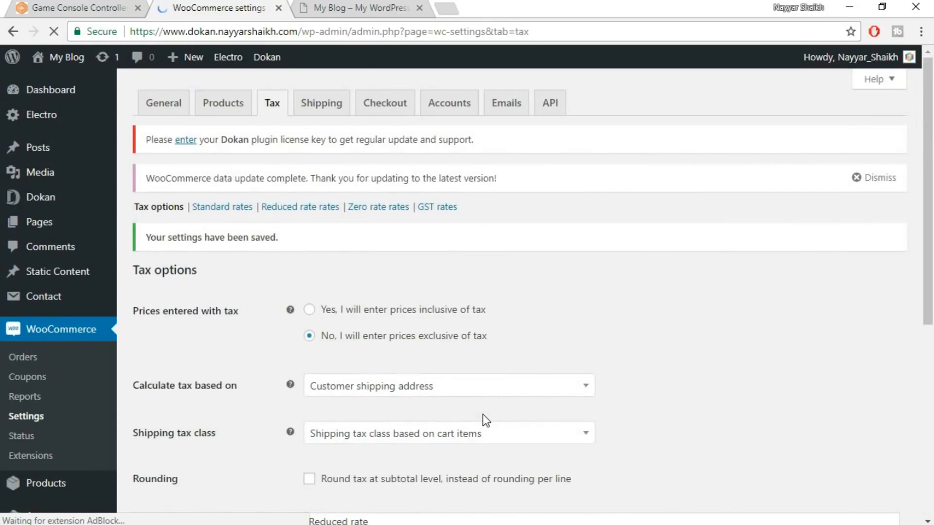
pyautogui.scroll(-5, 483, 419)
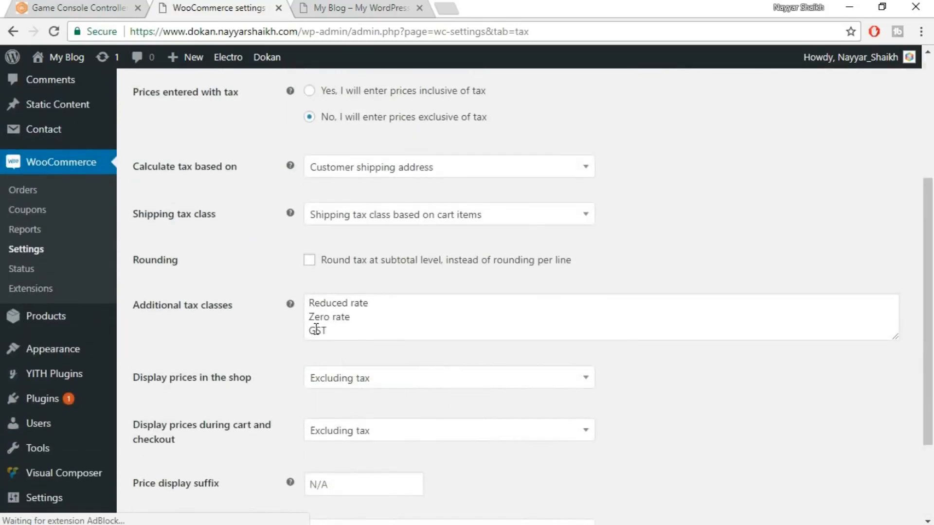
# Add a GST tax rate for country IN at 12% named CGST, with shipping unticked
pyautogui.scroll(3, 497, 250)
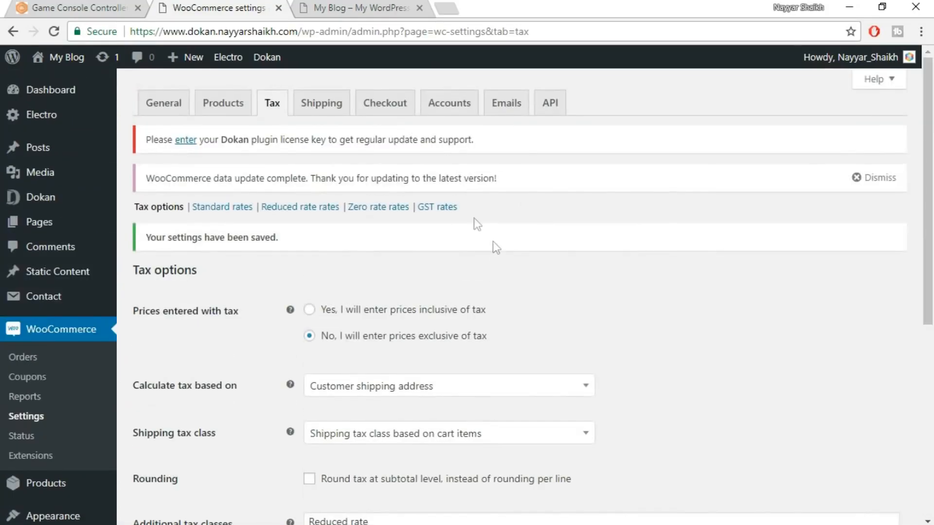
pyautogui.click(446, 207)
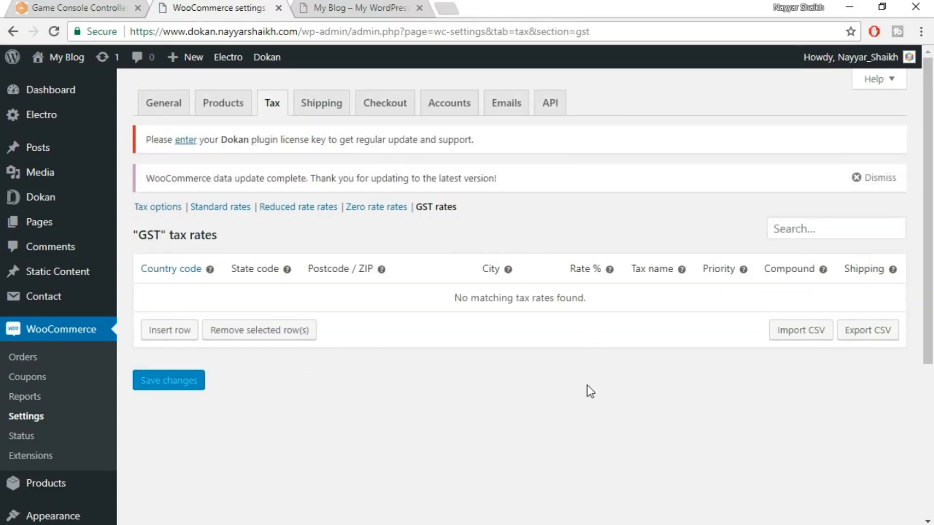
pyautogui.click(173, 335)
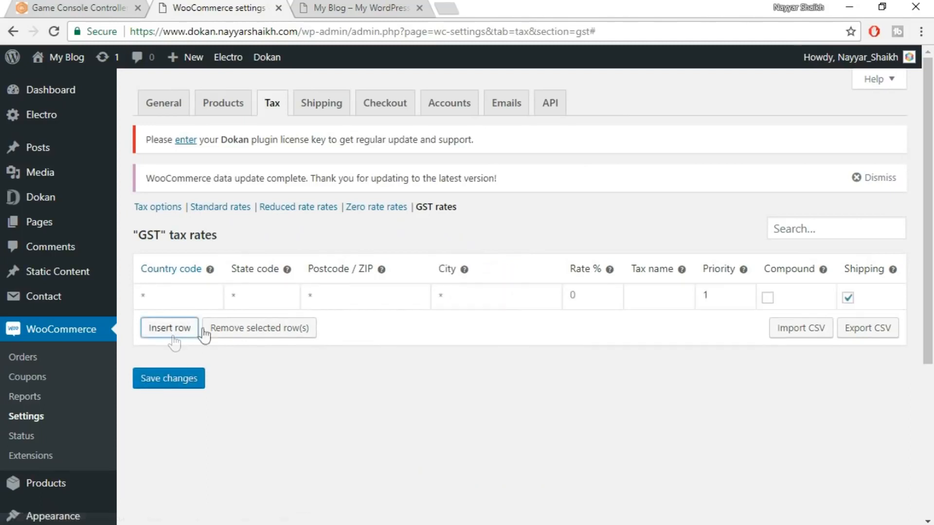
pyautogui.click(197, 304)
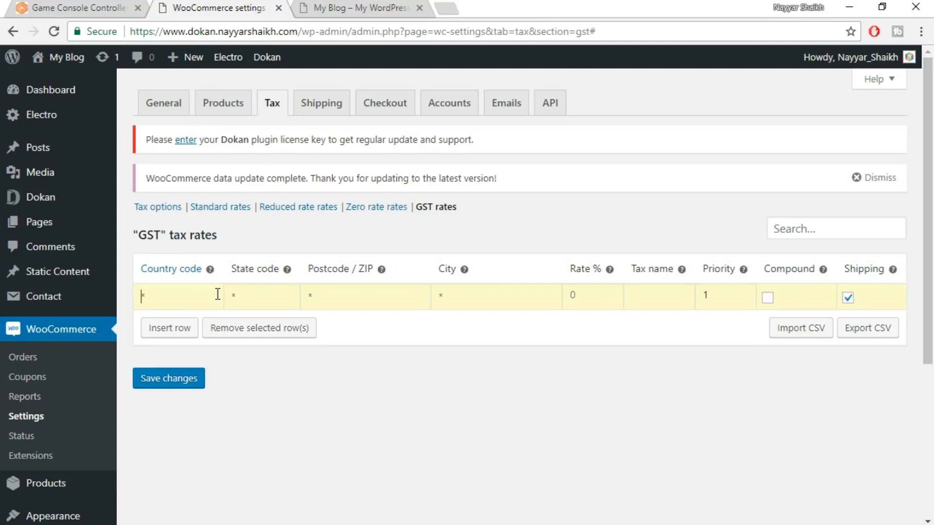
pyautogui.write('IN')
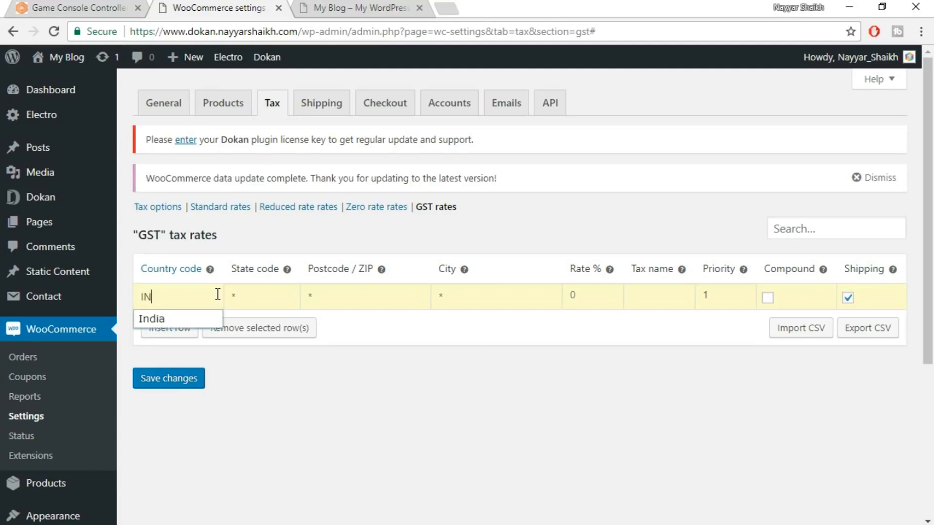
pyautogui.click(167, 320)
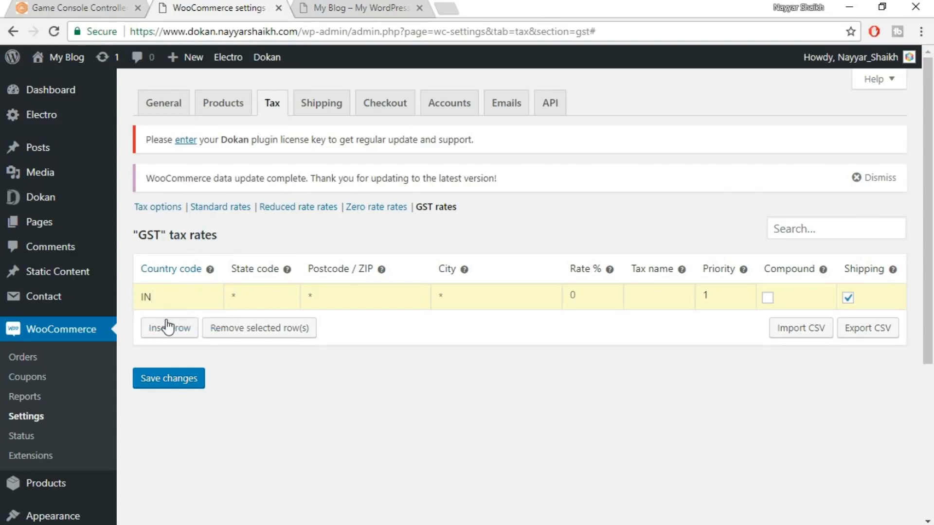
pyautogui.click(258, 293)
pyautogui.write('12')
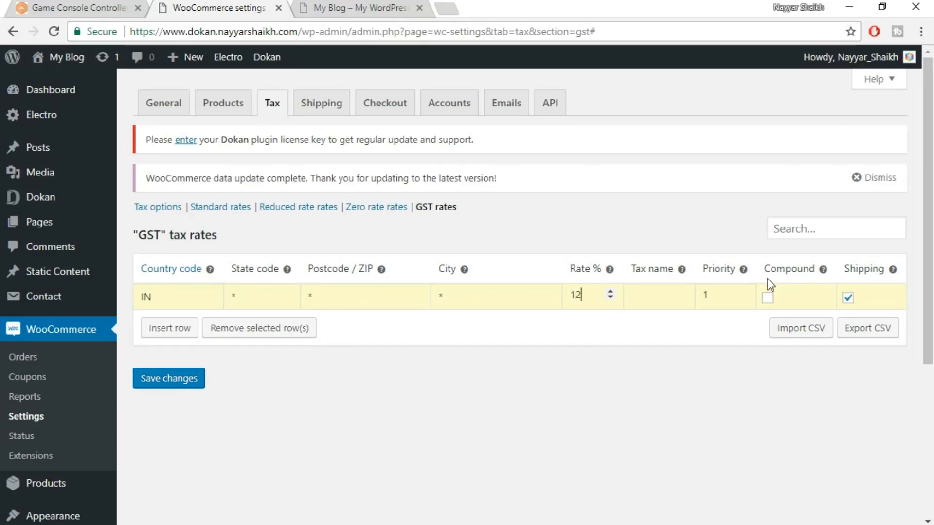
pyautogui.click(673, 299)
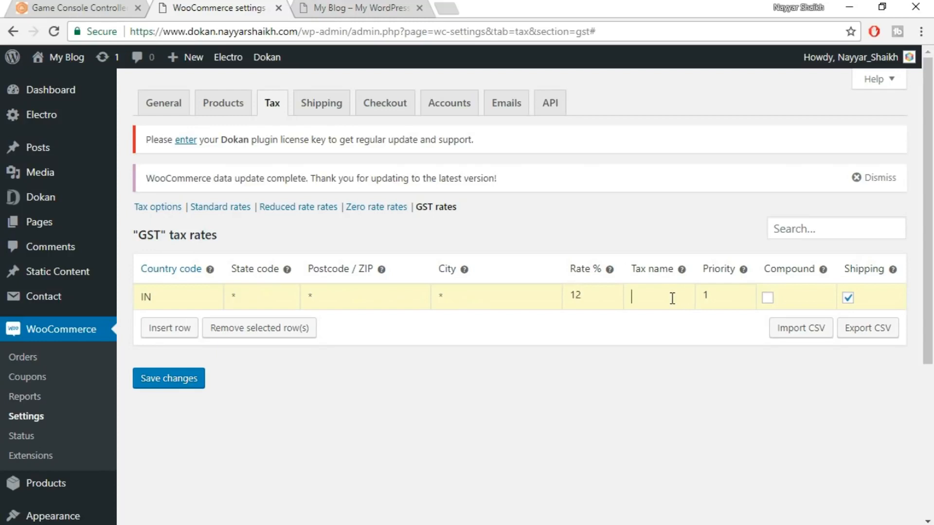
pyautogui.write('CGST')
pyautogui.click(848, 298)
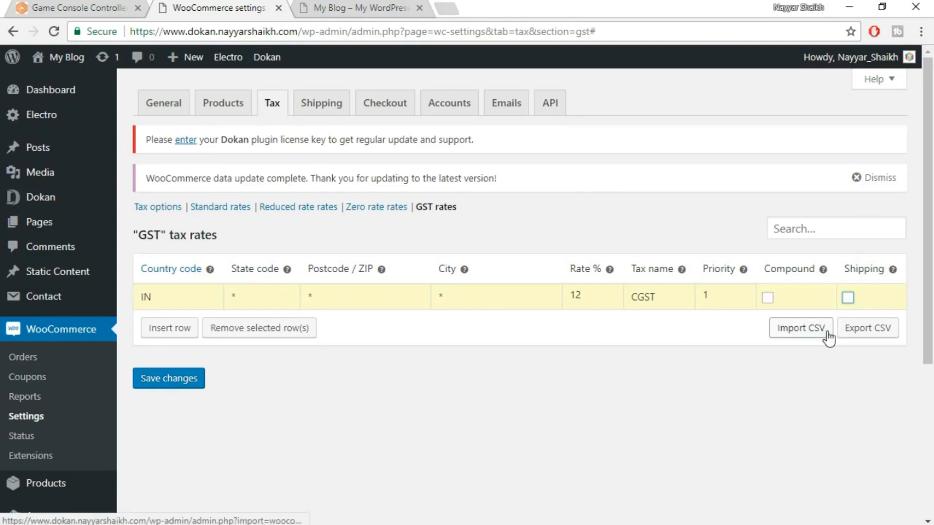
# Add a second GST rate for IN, state MH, at 12% named SGST with shipping unticked, and save the rates
pyautogui.click(170, 329)
pyautogui.click(167, 325)
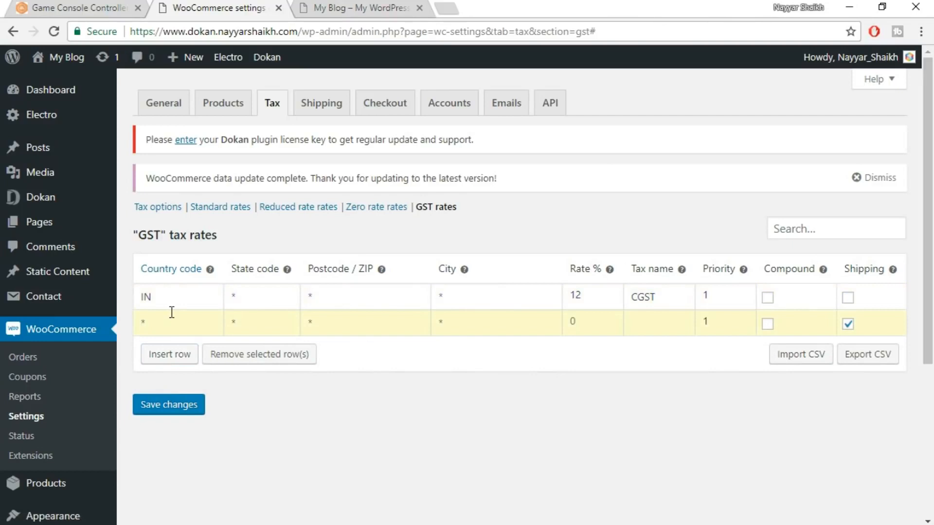
pyautogui.write('IN')
pyautogui.click(180, 348)
pyautogui.click(270, 327)
pyautogui.write('MH')
pyautogui.click(346, 324)
pyautogui.click(596, 319)
pyautogui.write('12')
pyautogui.click(675, 318)
pyautogui.write('SGST')
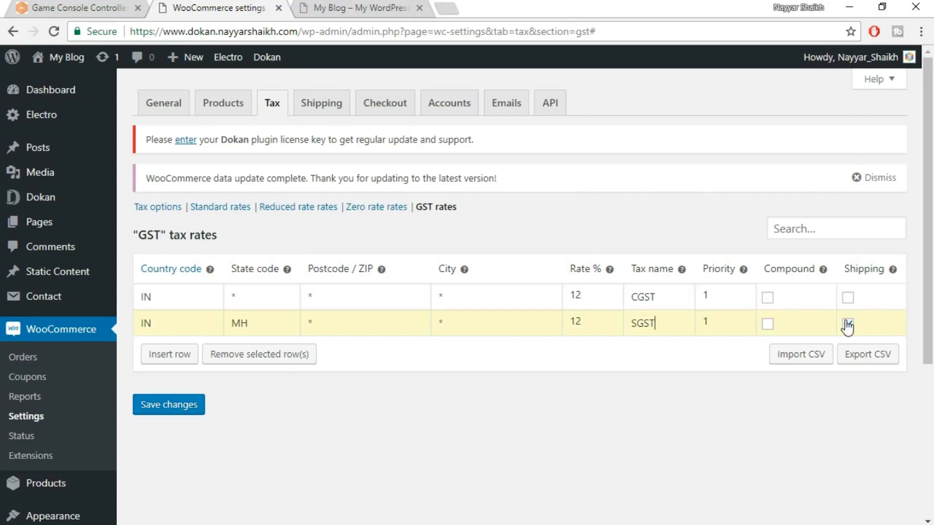
pyautogui.click(191, 409)
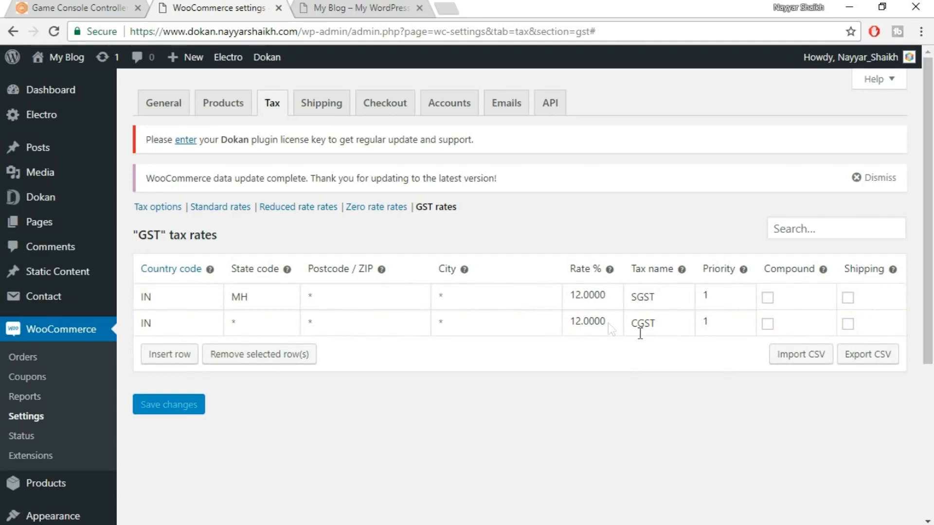
# Create a shipping zone named India covering the India region and save it
pyautogui.click(319, 111)
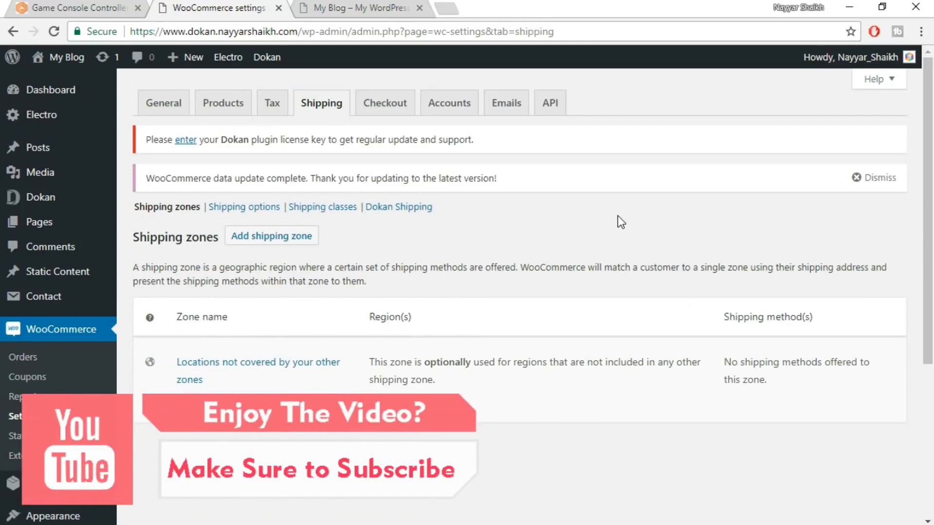
pyautogui.click(286, 241)
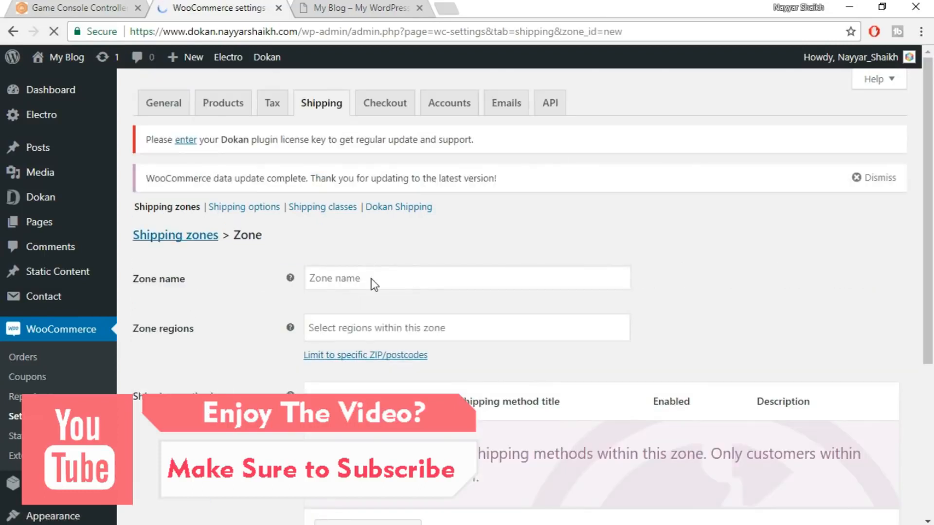
pyautogui.click(372, 279)
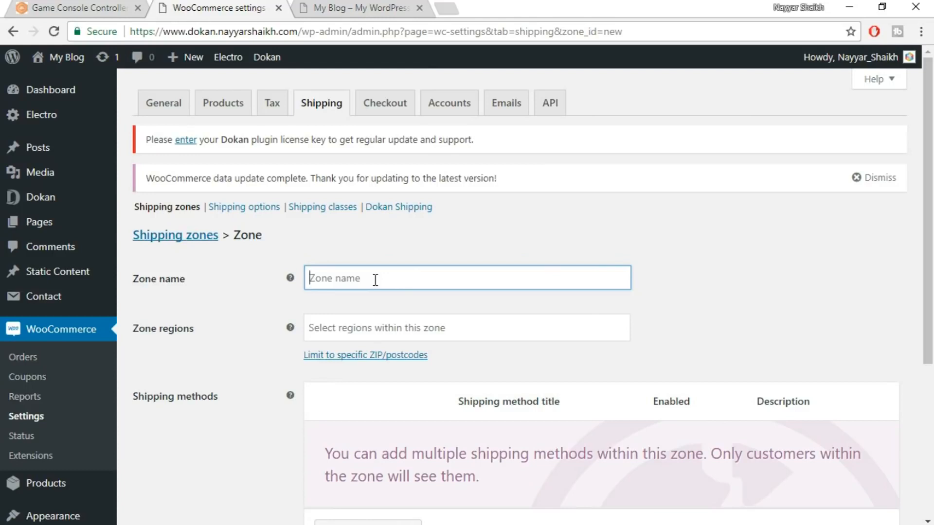
pyautogui.write('Indi')
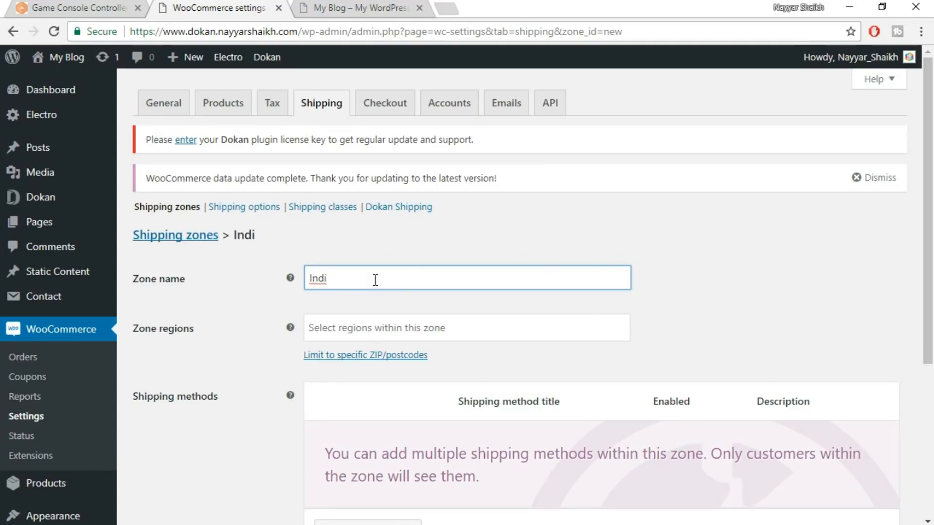
pyautogui.write('a')
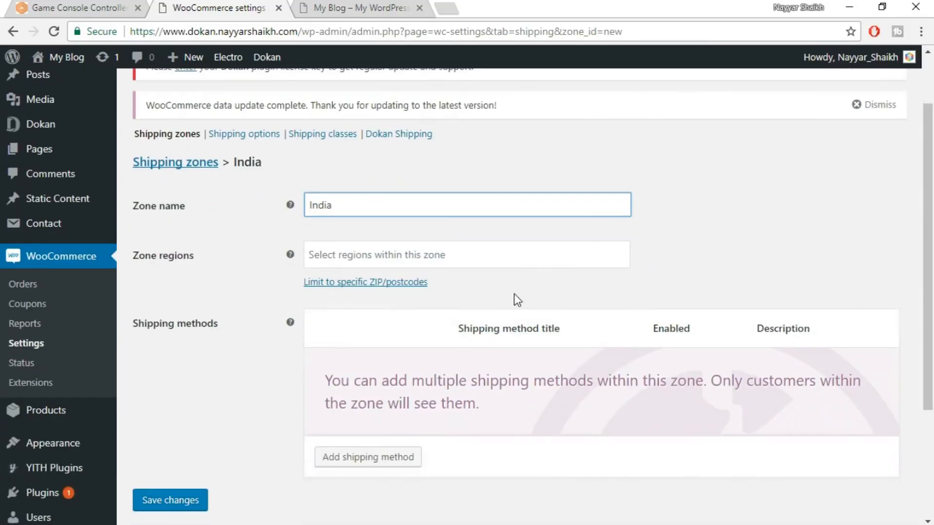
pyautogui.scroll(-1, 514, 298)
pyautogui.click(426, 253)
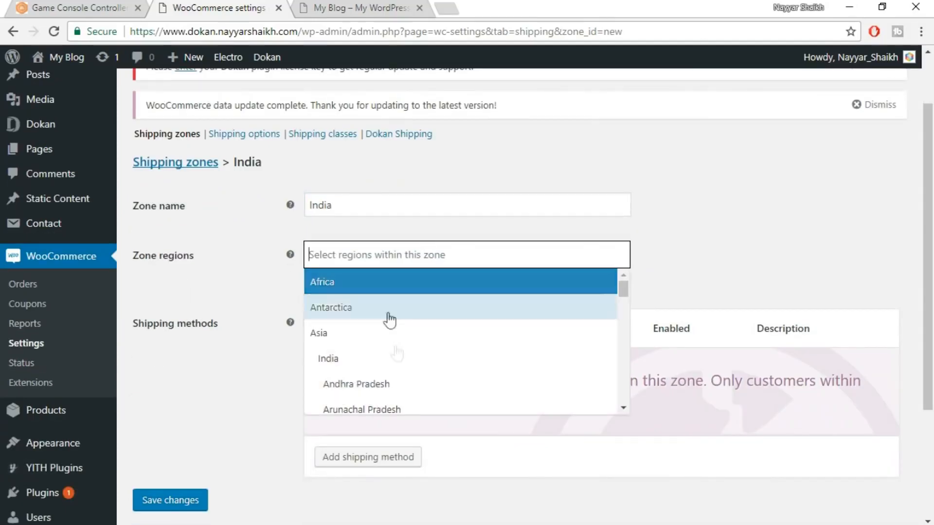
pyautogui.click(371, 363)
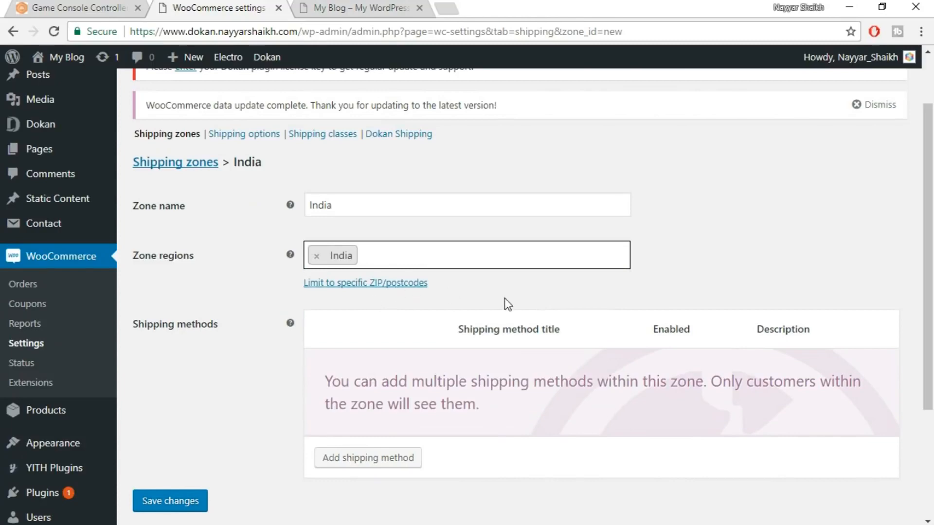
pyautogui.scroll(-2, 504, 298)
pyautogui.click(166, 430)
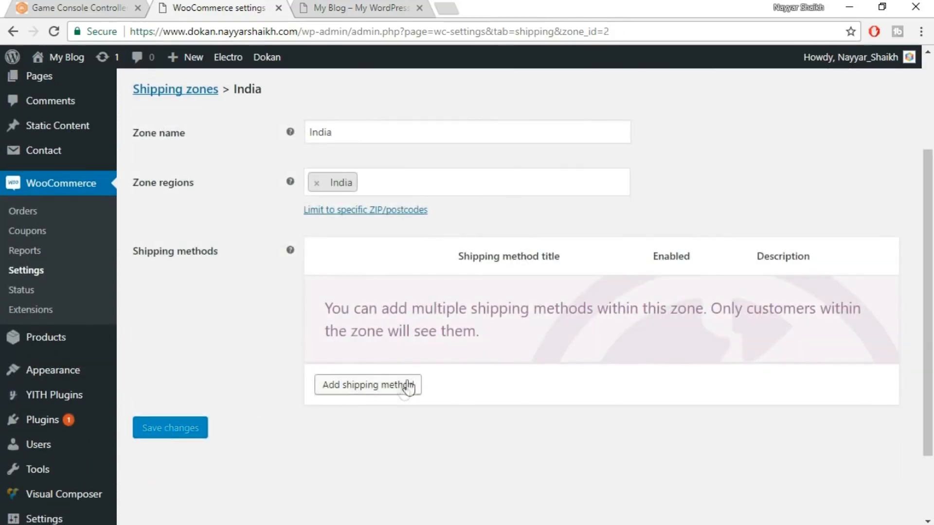
# Add a Flat rate shipping method to the India zone and set its cost to 2
pyautogui.click(381, 392)
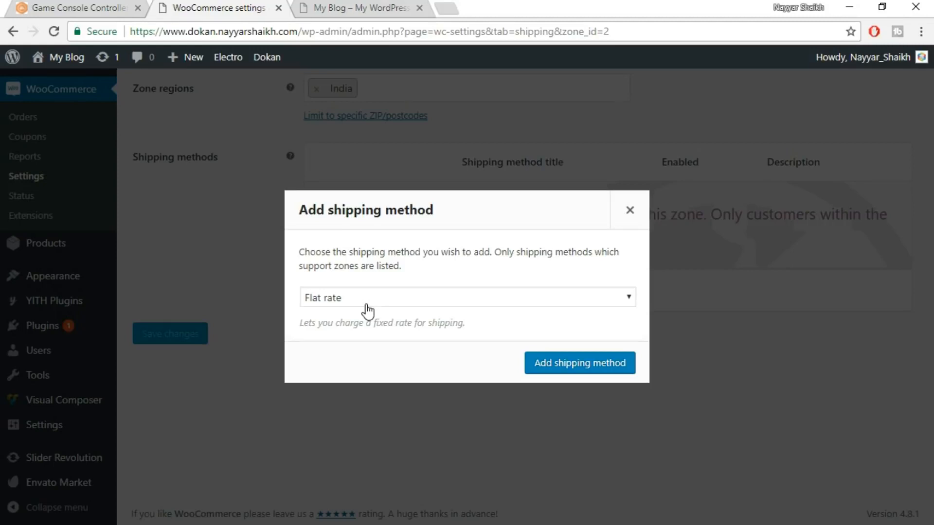
pyautogui.click(605, 368)
pyautogui.moveTo(355, 233)
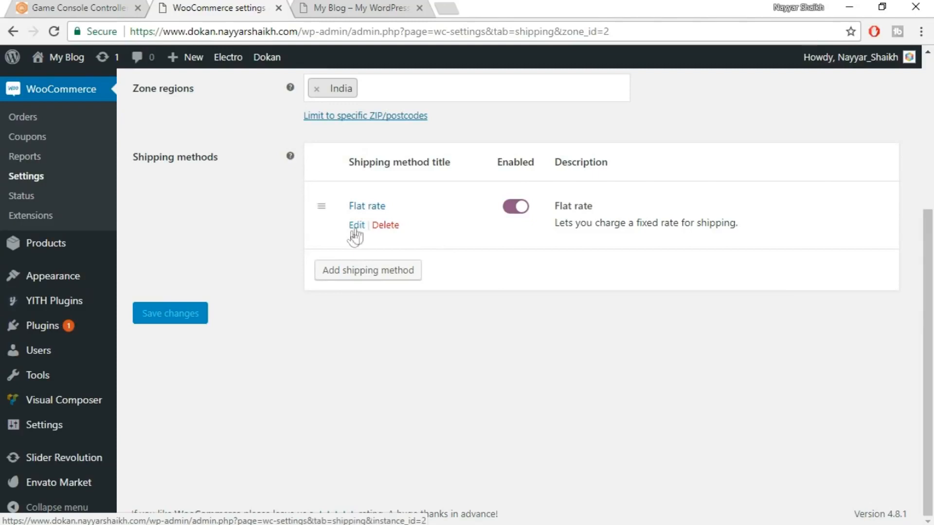
pyautogui.click(358, 226)
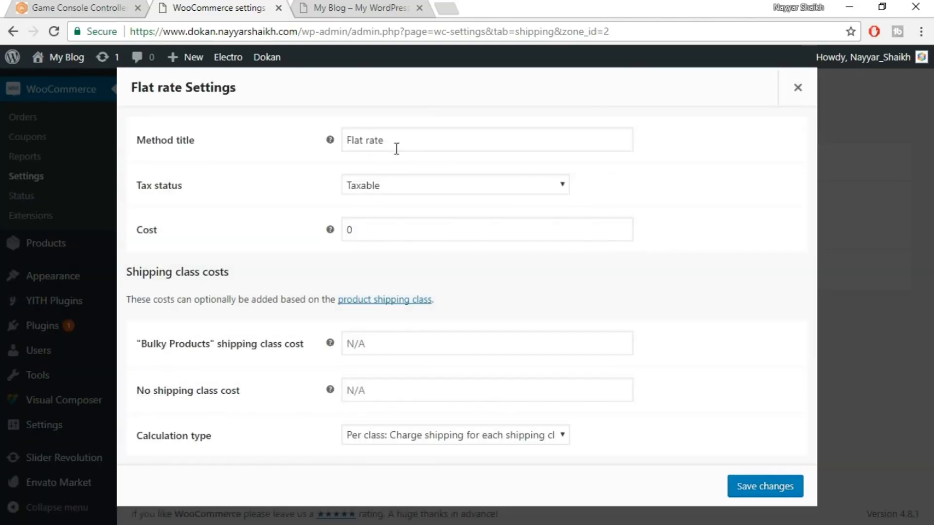
pyautogui.click(387, 232)
pyautogui.doubleClick(352, 230)
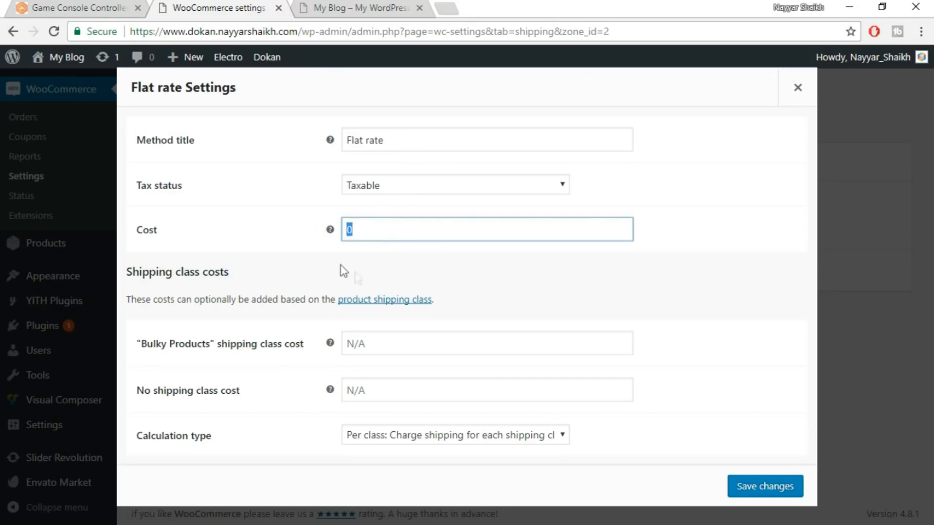
pyautogui.write('2')
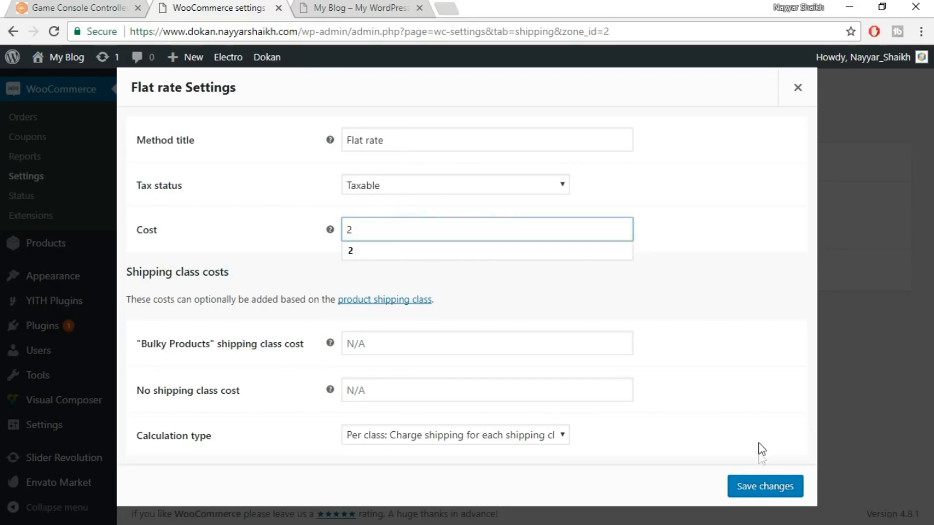
pyautogui.click(765, 488)
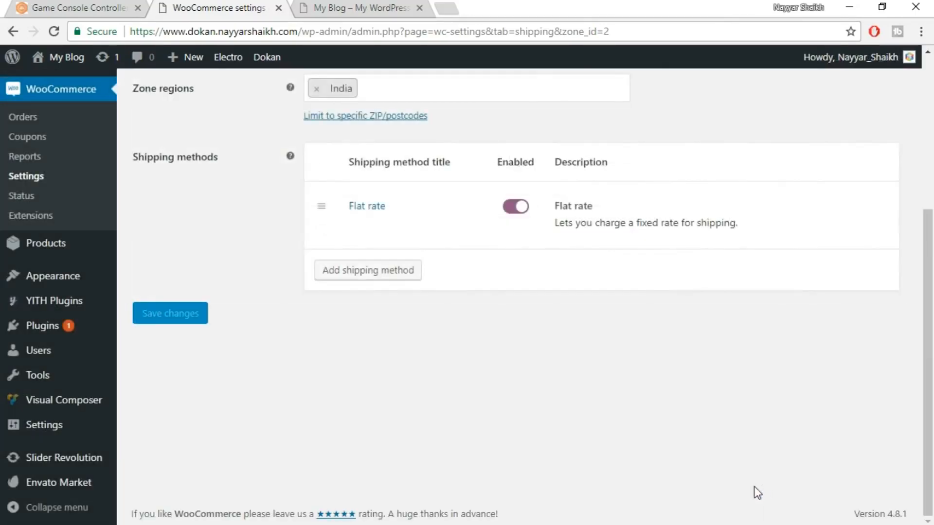
# Create a shipping class named Bulky with the description Over 10Kgs and save the shipping classes
pyautogui.scroll(5, 754, 488)
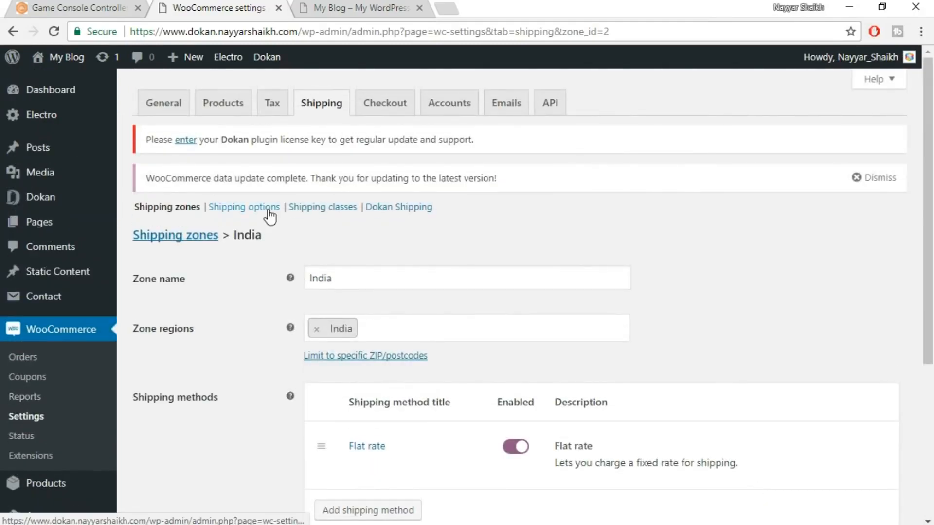
pyautogui.click(254, 208)
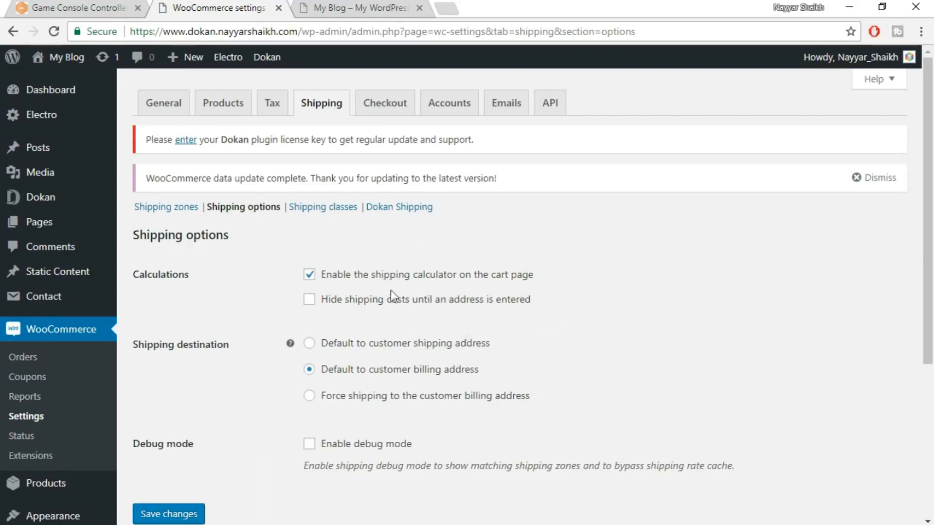
pyautogui.click(320, 208)
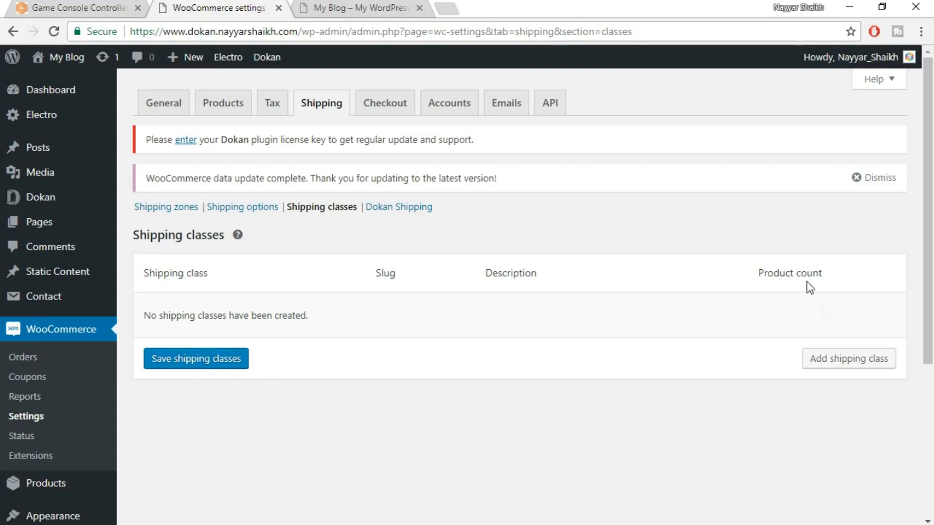
pyautogui.click(847, 361)
pyautogui.click(248, 319)
pyautogui.write('B')
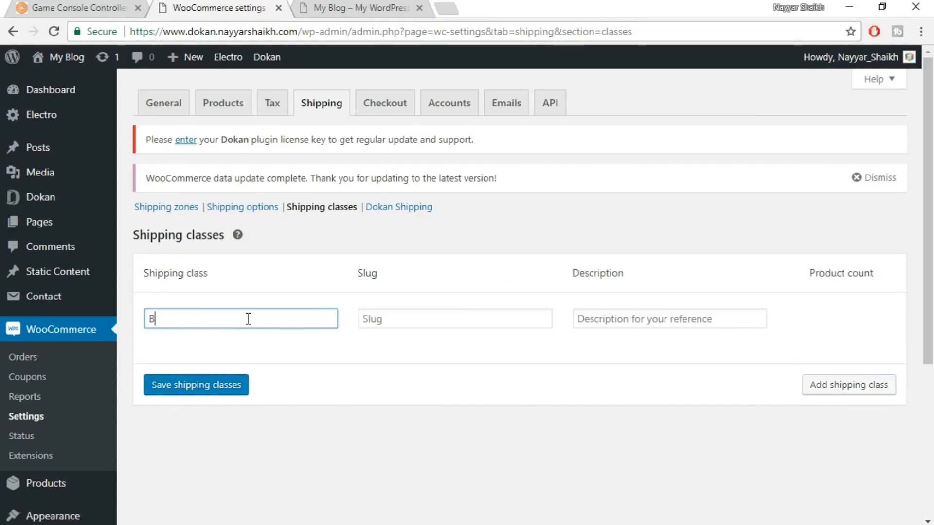
pyautogui.write('ulky')
pyautogui.click(625, 319)
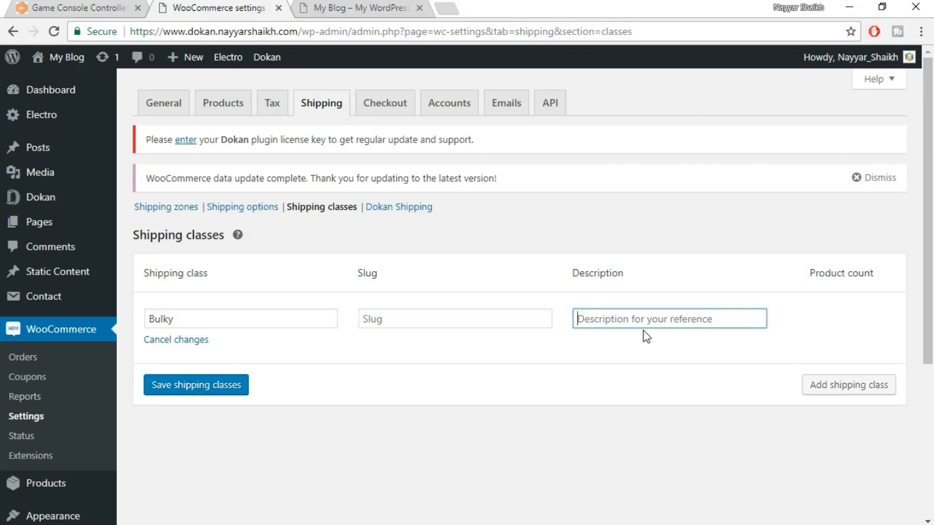
pyautogui.write('Over 10Kgs')
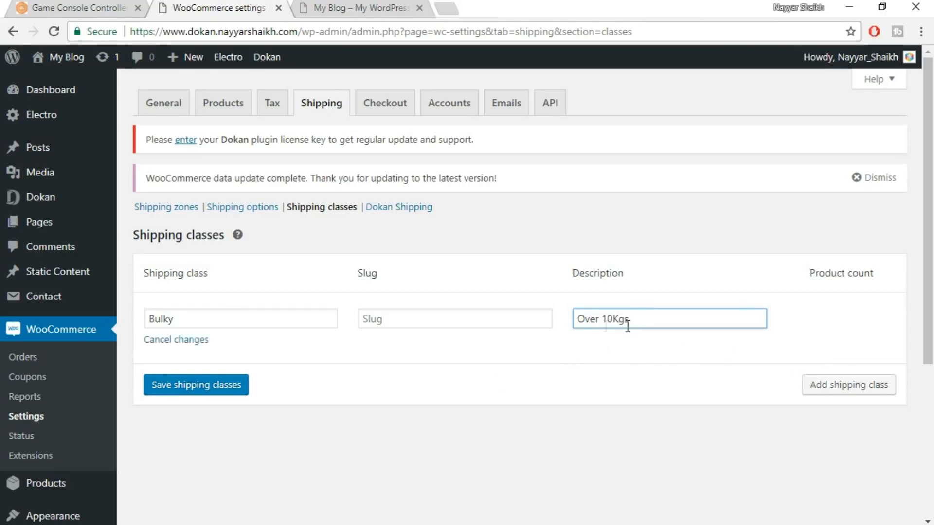
pyautogui.click(208, 392)
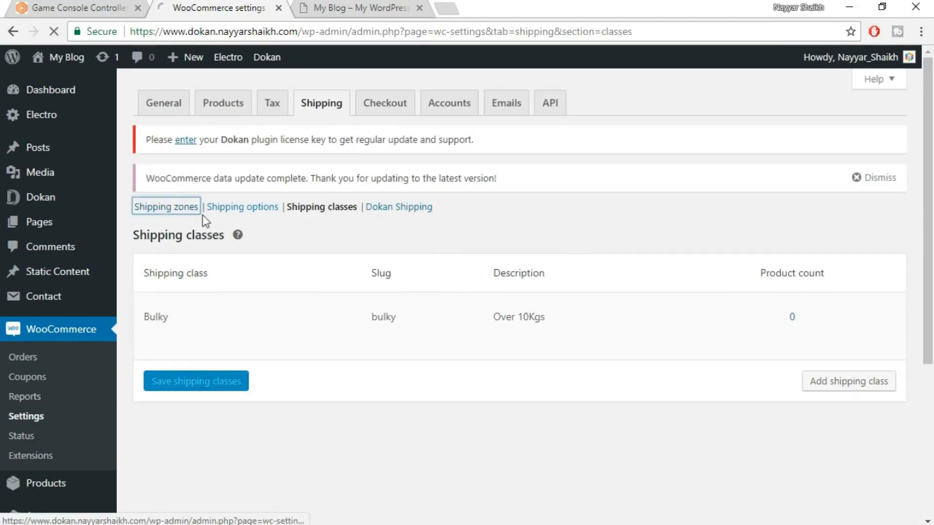
# Open the India zone's Flat rate settings and set the Bulky shipping class cost to 5
pyautogui.click(181, 212)
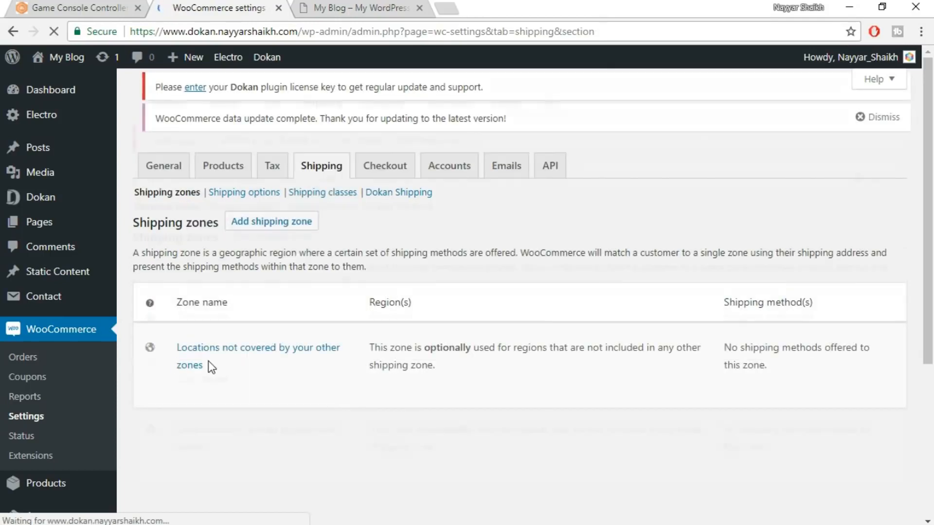
pyautogui.click(186, 382)
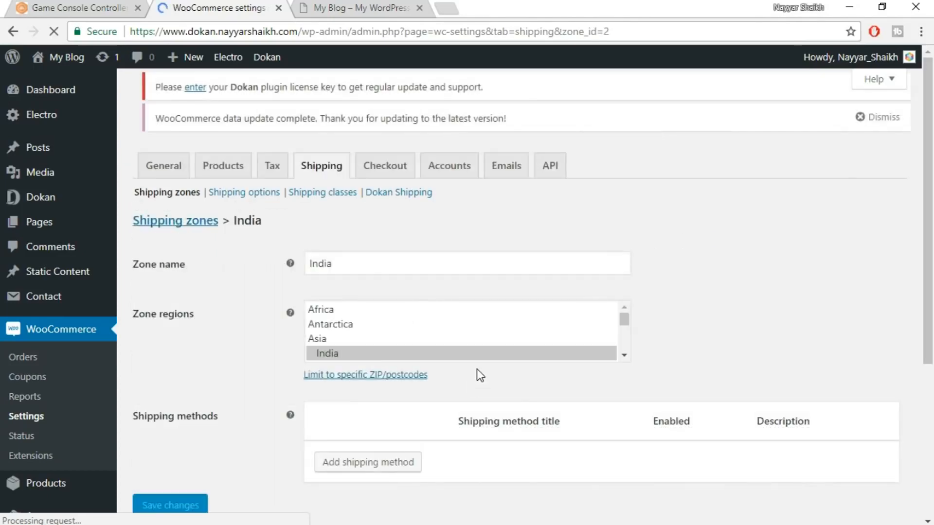
pyautogui.scroll(-1, 477, 369)
pyautogui.moveTo(355, 399)
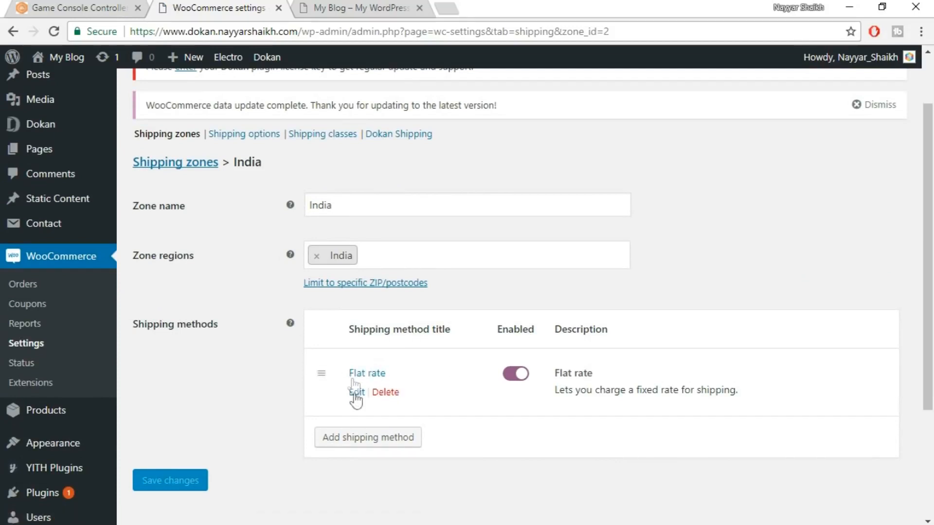
pyautogui.click(356, 393)
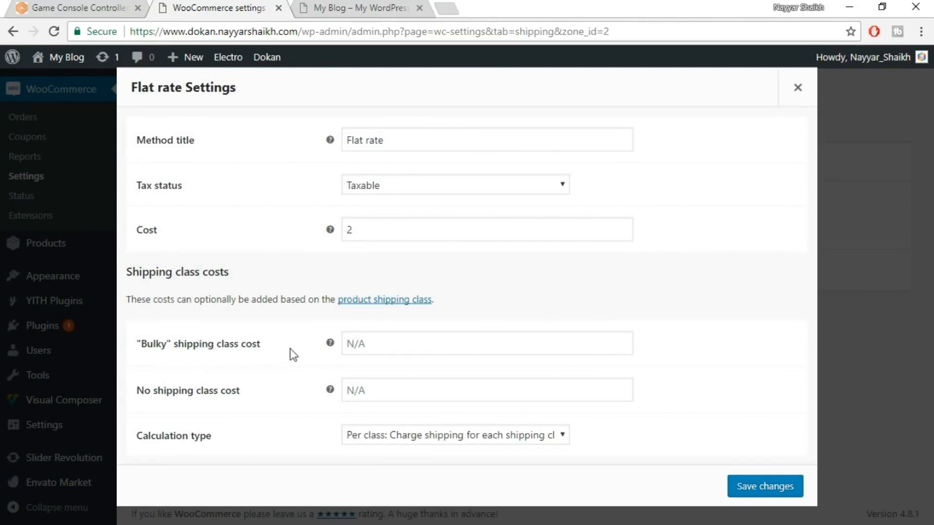
pyautogui.click(396, 346)
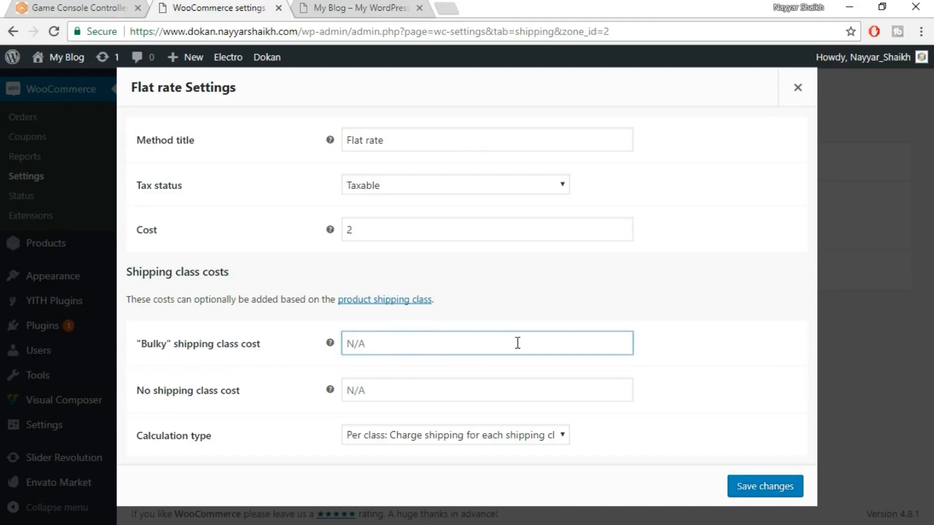
pyautogui.write('5')
# Set the flat rate cost to 2 * [qty] so it charges per item
pyautogui.doubleClick(351, 229)
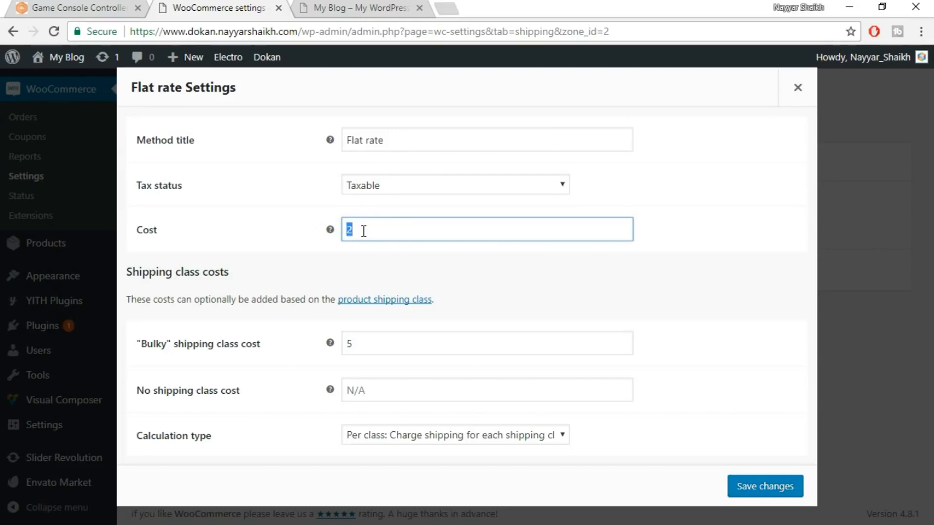
pyautogui.click(470, 234)
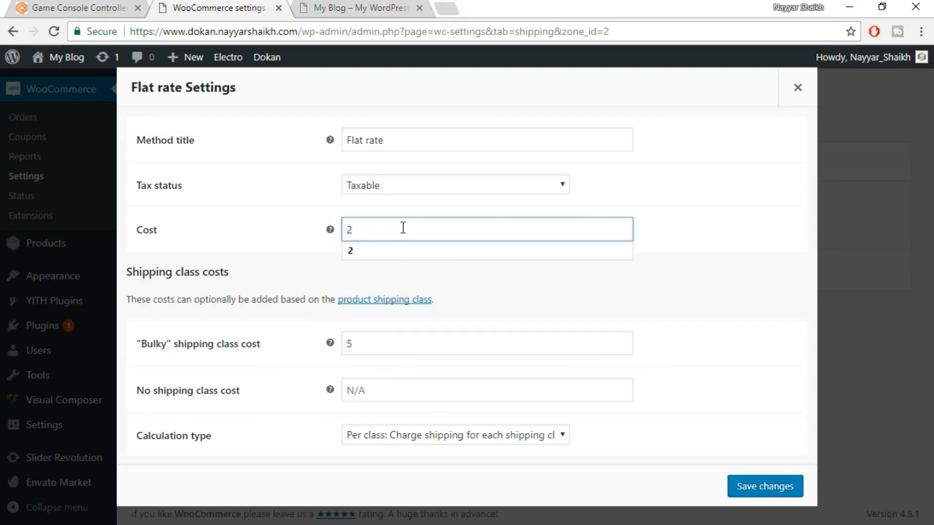
pyautogui.write('*')
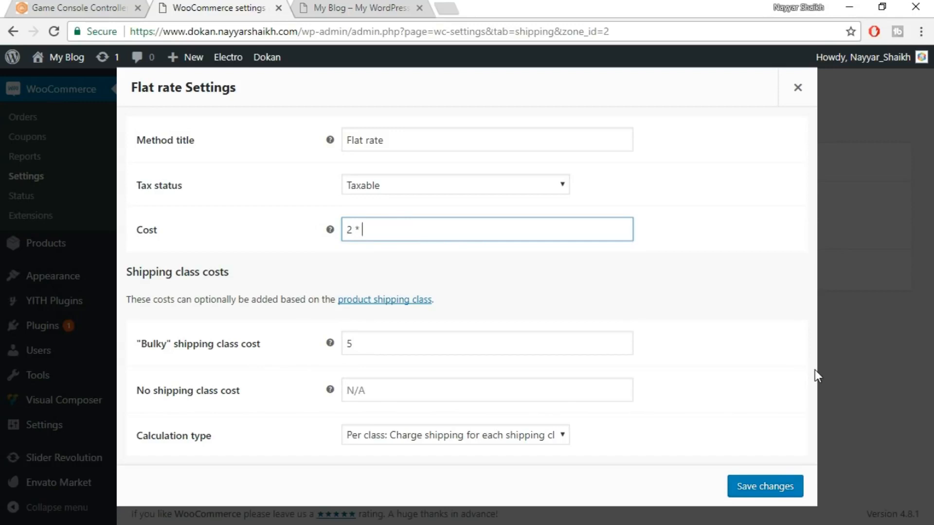
pyautogui.write(' [qty]')
pyautogui.doubleClick(348, 233)
pyautogui.click(405, 231)
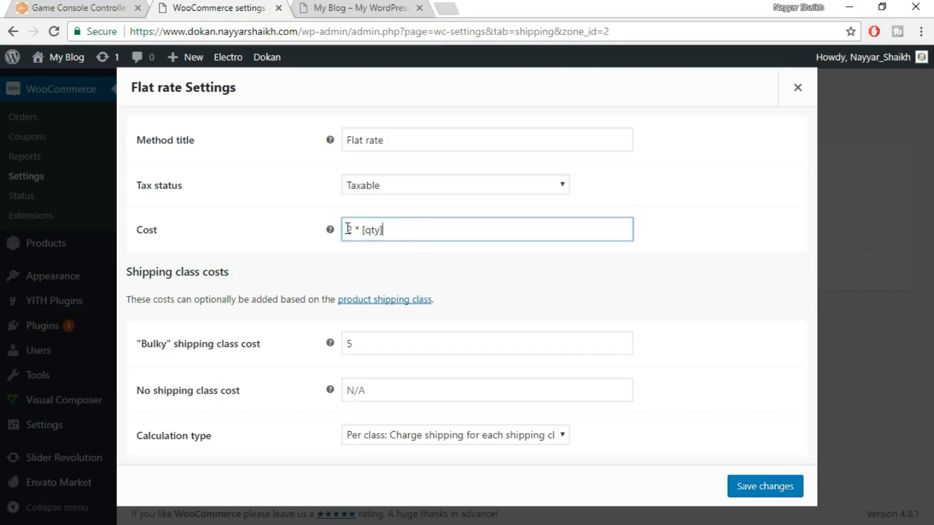
# Set the Bulky shipping class cost to 5 * [qty] and save the flat rate settings
pyautogui.click(380, 340)
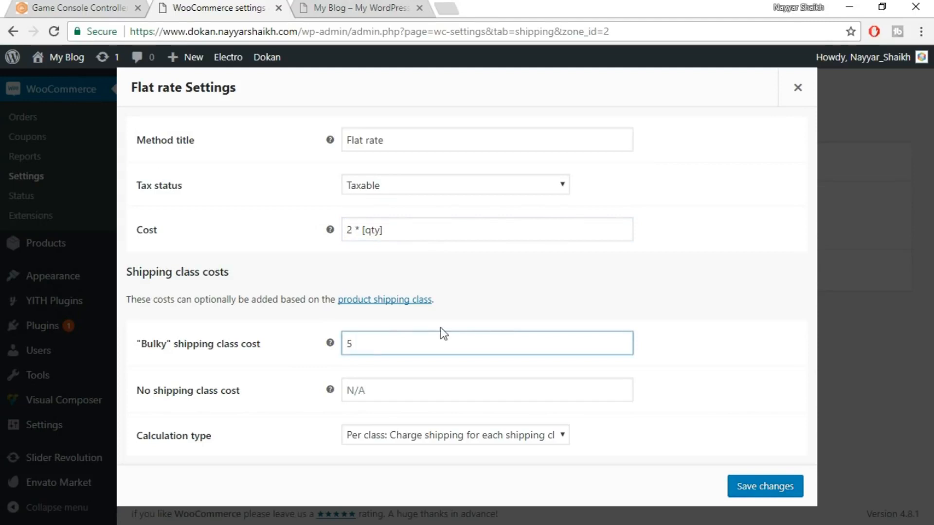
pyautogui.write('* [qt')
pyautogui.write(']')
pyautogui.click(777, 487)
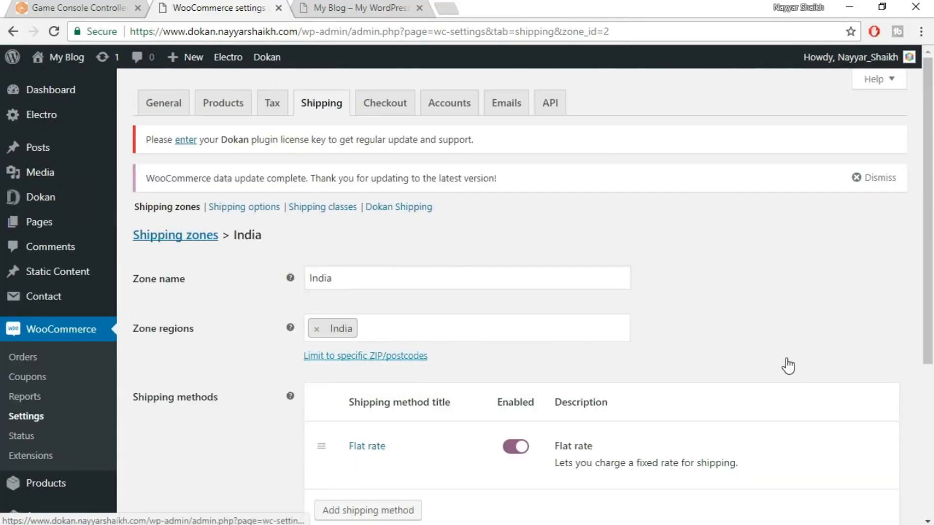
# Review the checkout options, coupons and checkout pages, then save the checkout settings
pyautogui.click(373, 110)
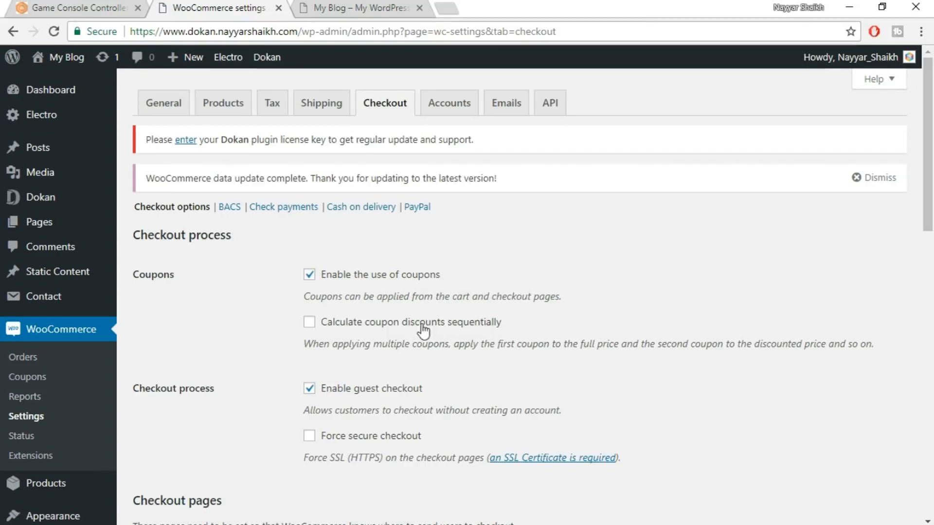
pyautogui.scroll(-3, 417, 300)
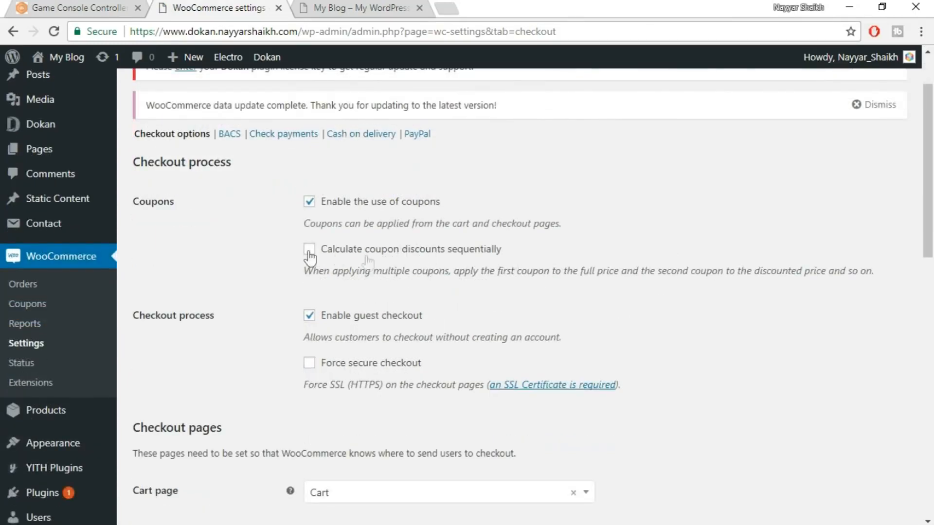
pyautogui.scroll(-5, 809, 377)
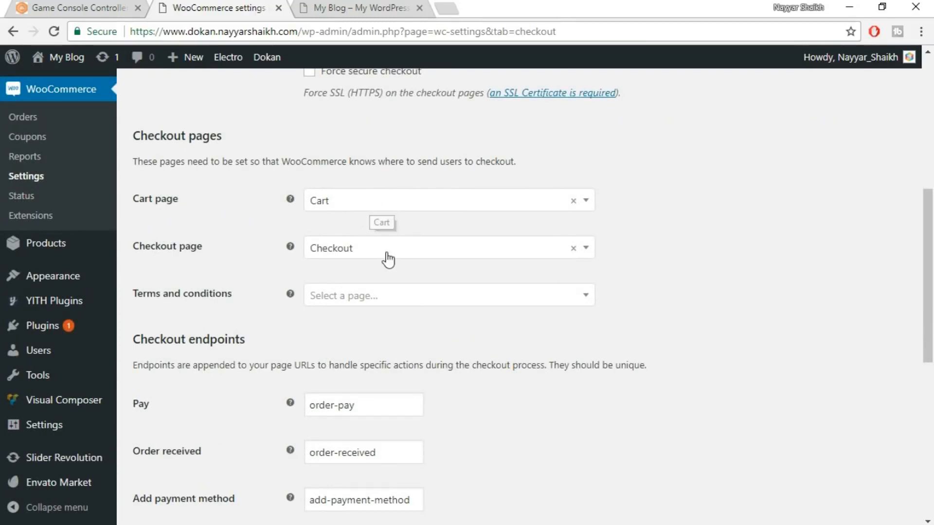
pyautogui.click(515, 204)
pyautogui.click(515, 204)
pyautogui.click(421, 243)
pyautogui.click(540, 255)
pyautogui.scroll(-3, 792, 336)
pyautogui.scroll(-3, 791, 337)
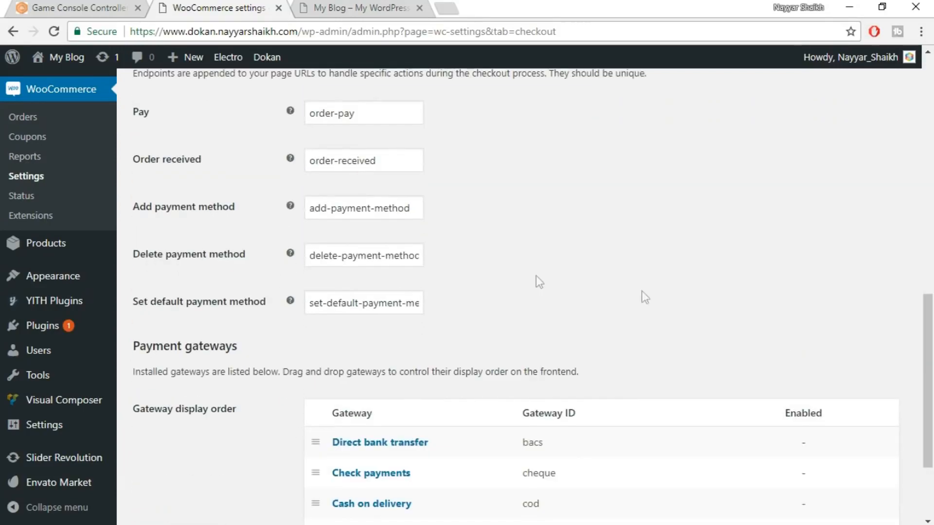
pyautogui.scroll(-3, 405, 276)
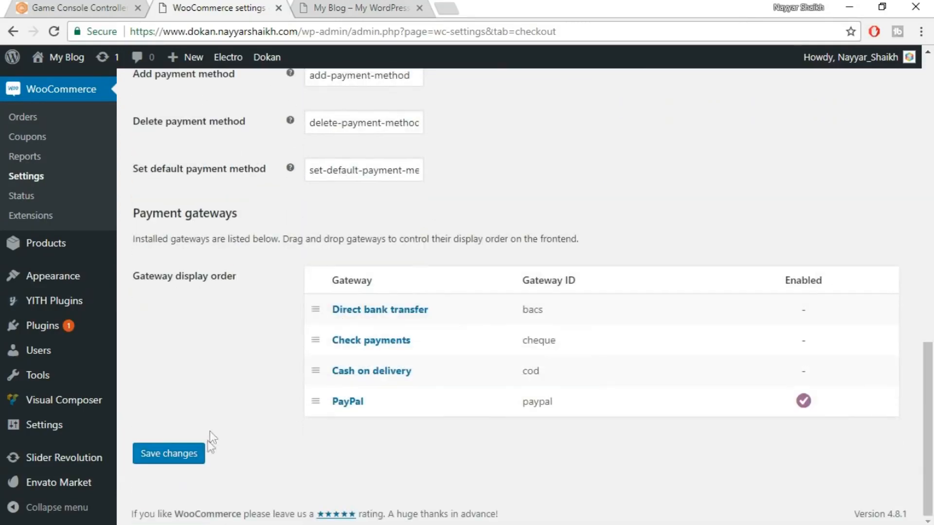
pyautogui.click(185, 461)
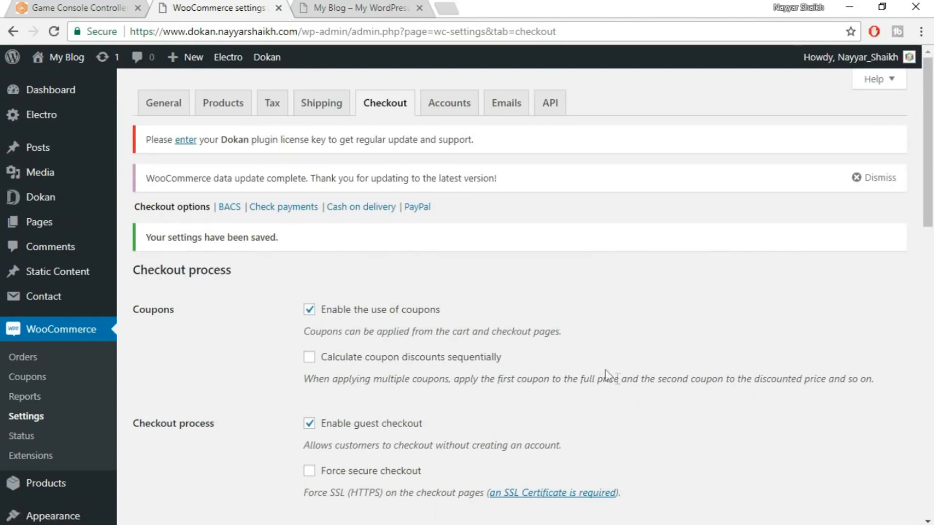
# Open the Cash on delivery gateway settings and save them
pyautogui.click(365, 208)
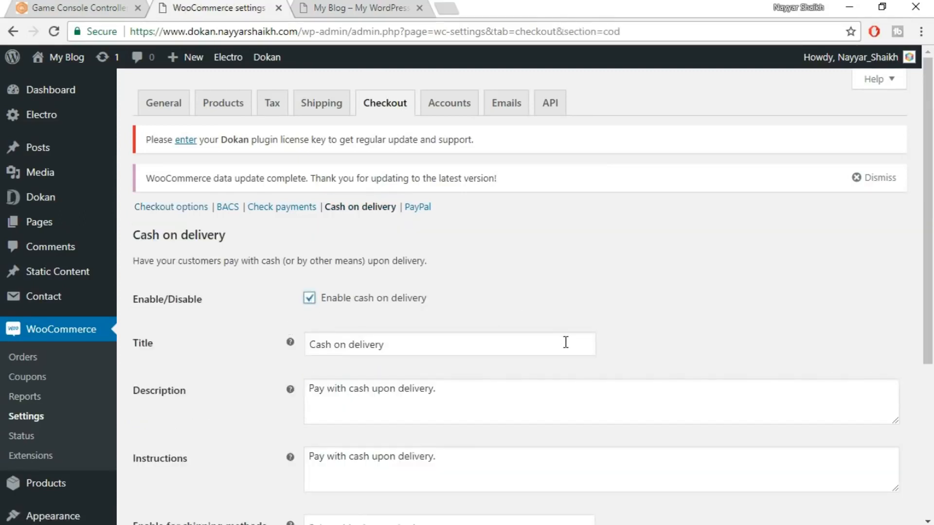
pyautogui.scroll(-5, 565, 342)
pyautogui.click(170, 392)
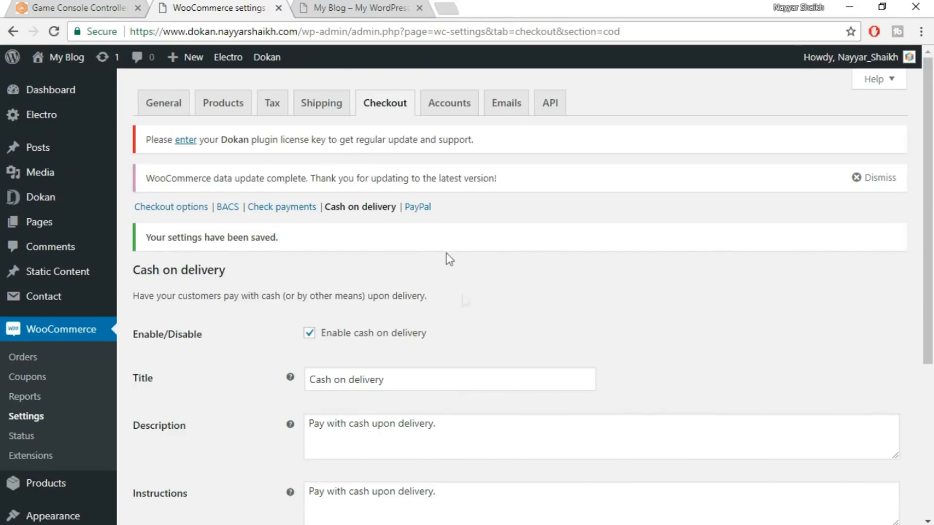
# Review the PayPal gateway settings down to the API credentials
pyautogui.click(418, 209)
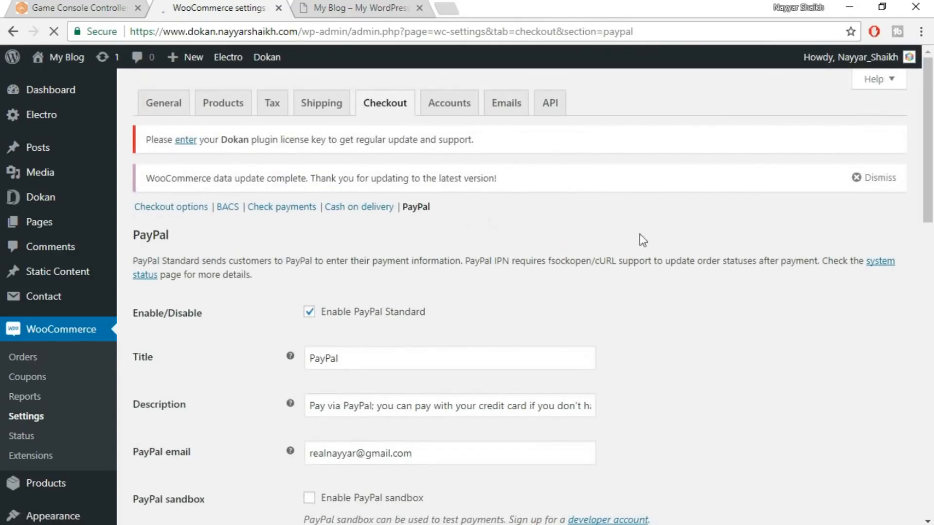
pyautogui.scroll(-2, 673, 341)
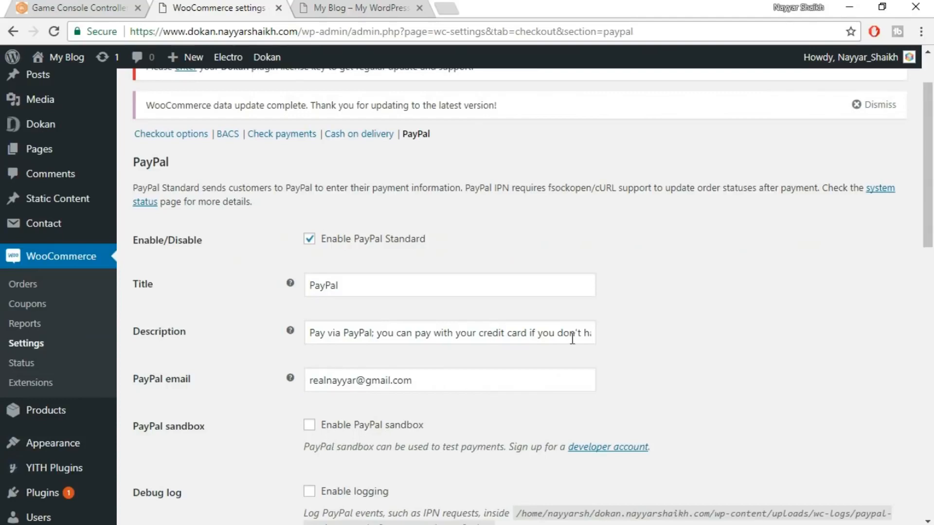
pyautogui.scroll(-10, 643, 343)
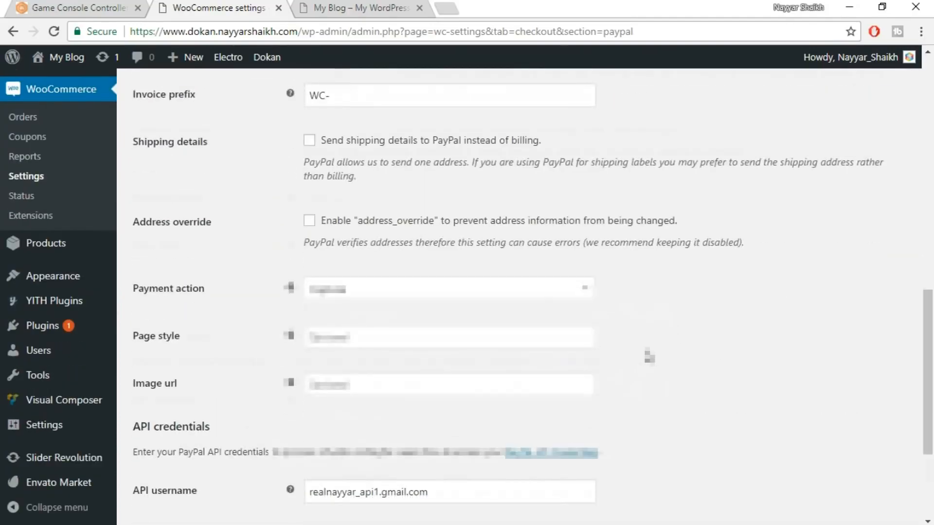
pyautogui.scroll(-3, 649, 357)
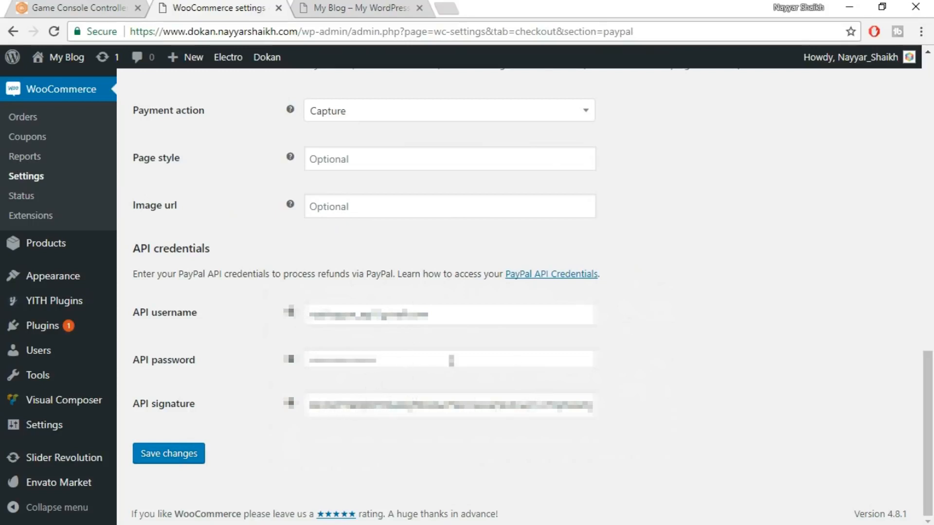
# Open PayPal in a new browser tab and log in to the PayPal account
pyautogui.click(445, 6)
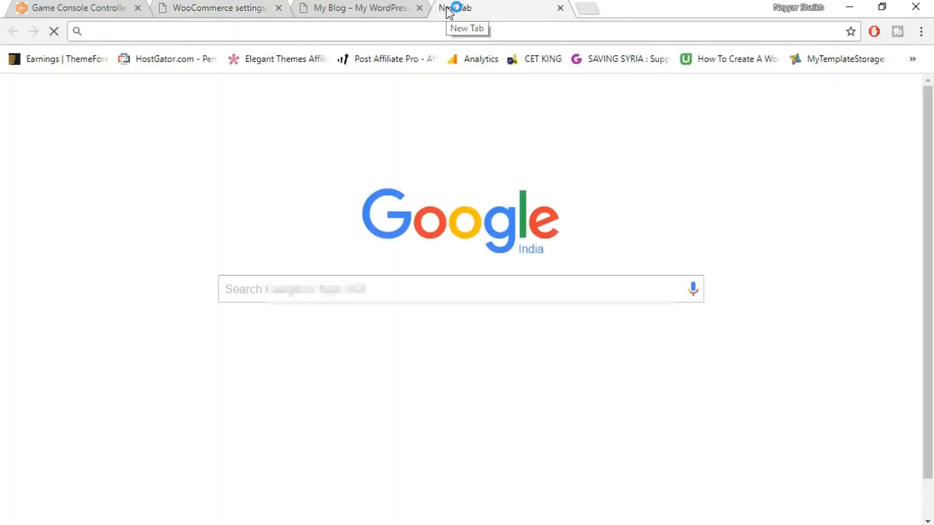
pyautogui.write('pa')
pyautogui.press('Return')
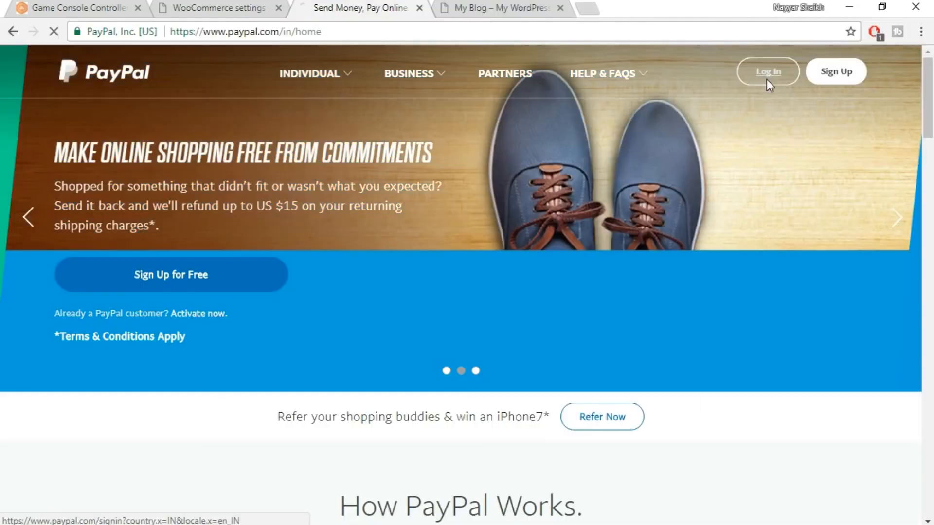
pyautogui.click(766, 80)
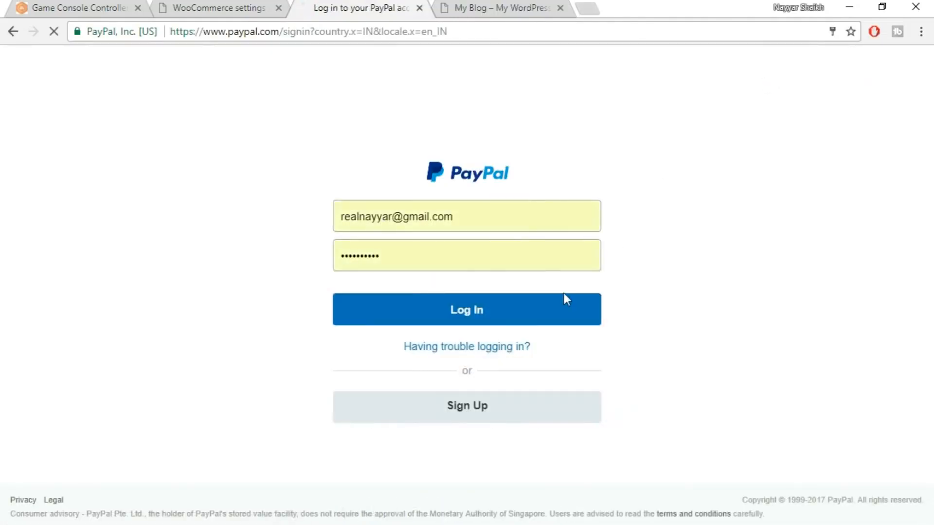
pyautogui.click(496, 321)
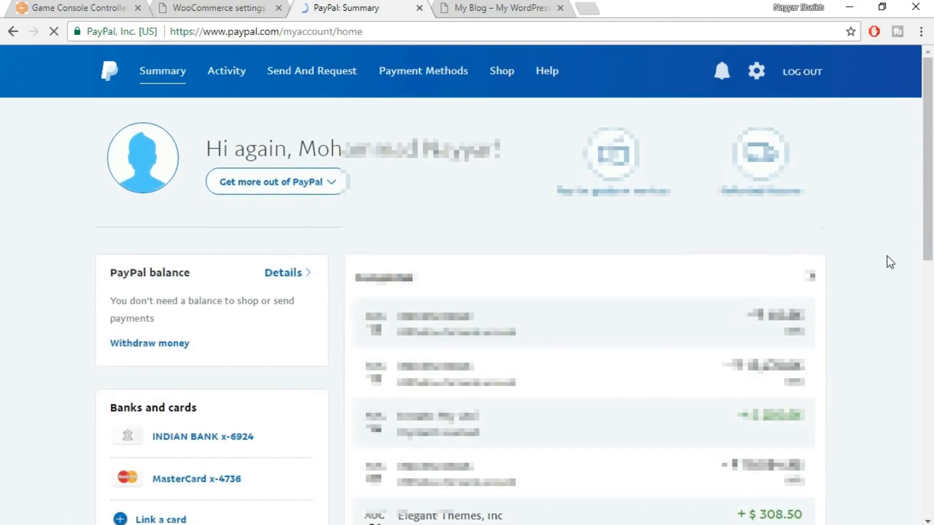
# Open the PayPal seller preferences and choose to update API access
pyautogui.scroll(-8, 890, 270)
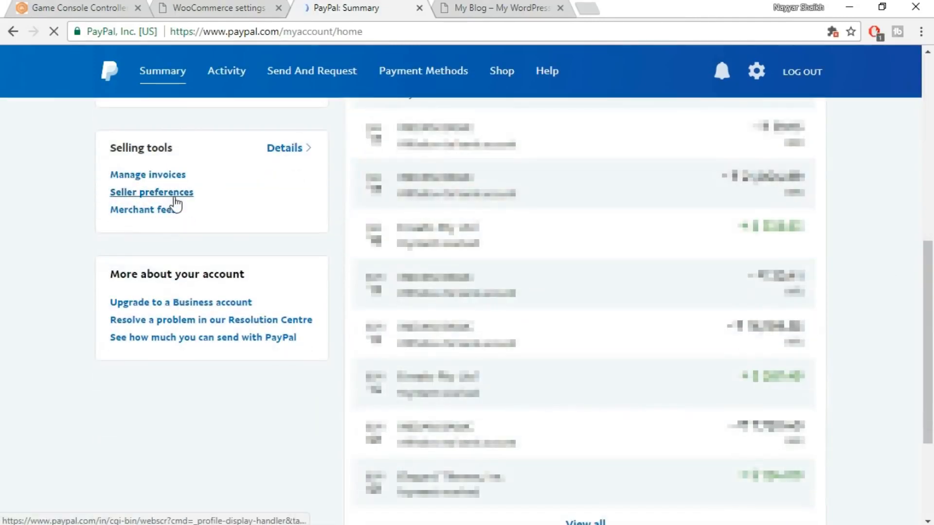
pyautogui.click(174, 193)
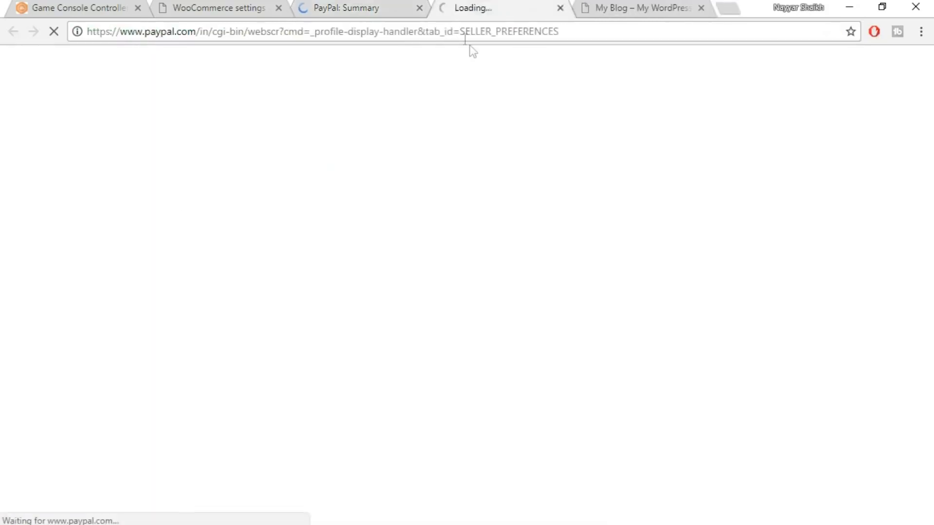
pyautogui.click(419, 7)
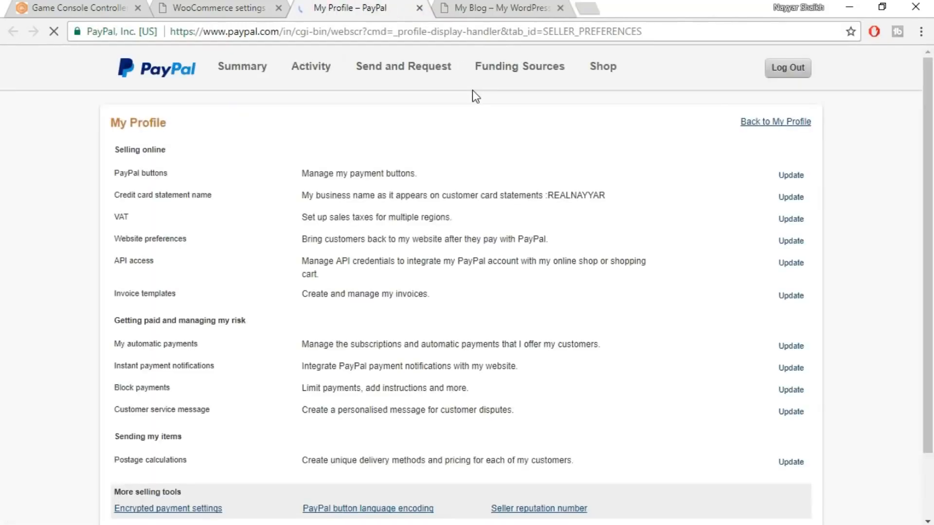
pyautogui.moveTo(494, 255); pyautogui.dragTo(723, 260)
pyautogui.click(723, 259)
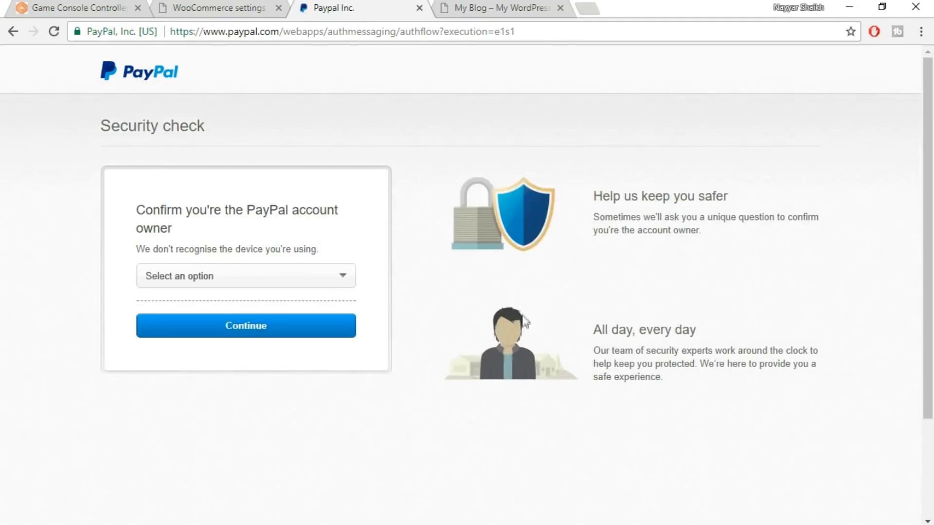
# Pass the PayPal security check by requesting an SMS to the registered mobile number and entering the verification code
pyautogui.click(330, 274)
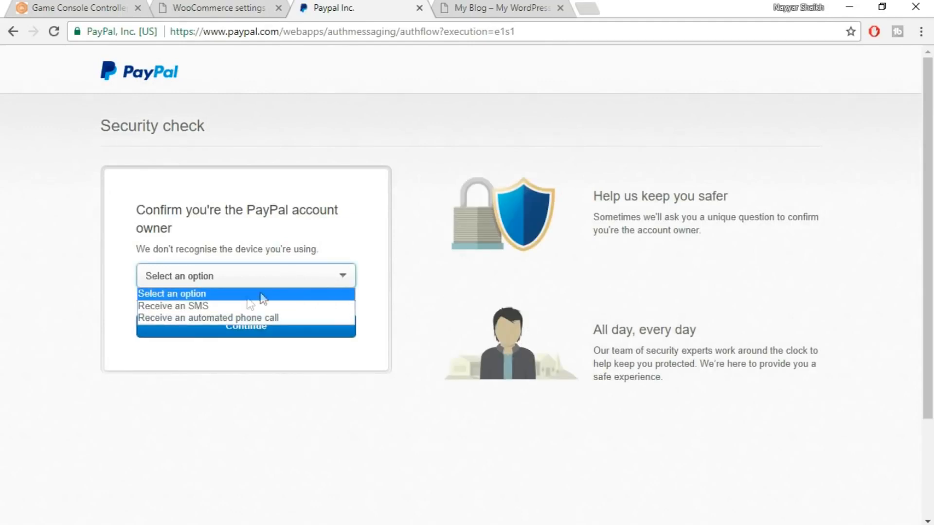
pyautogui.click(241, 308)
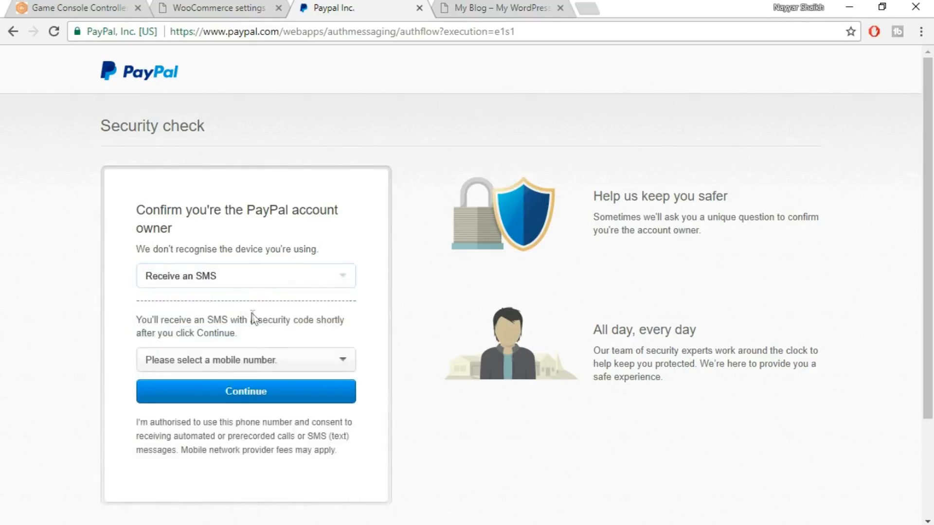
pyautogui.click(281, 360)
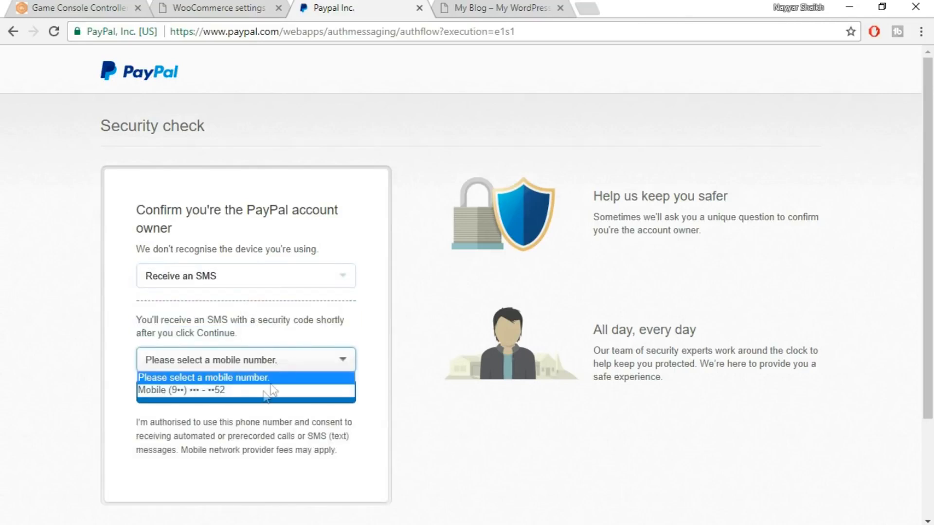
pyautogui.click(264, 394)
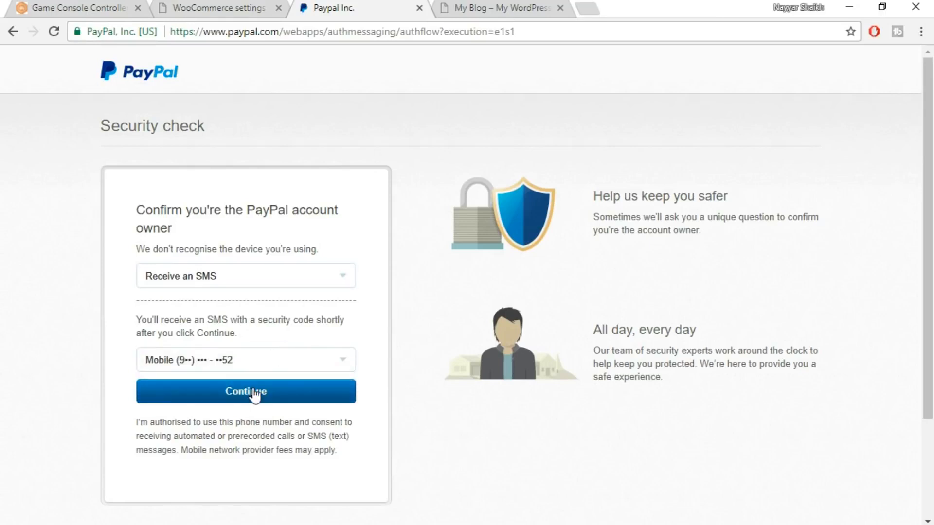
pyautogui.click(263, 396)
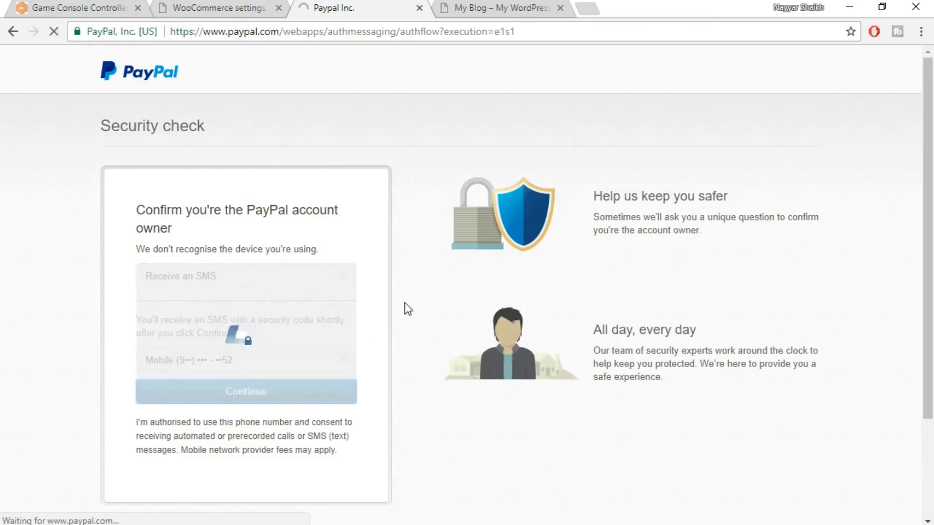
pyautogui.click(235, 356)
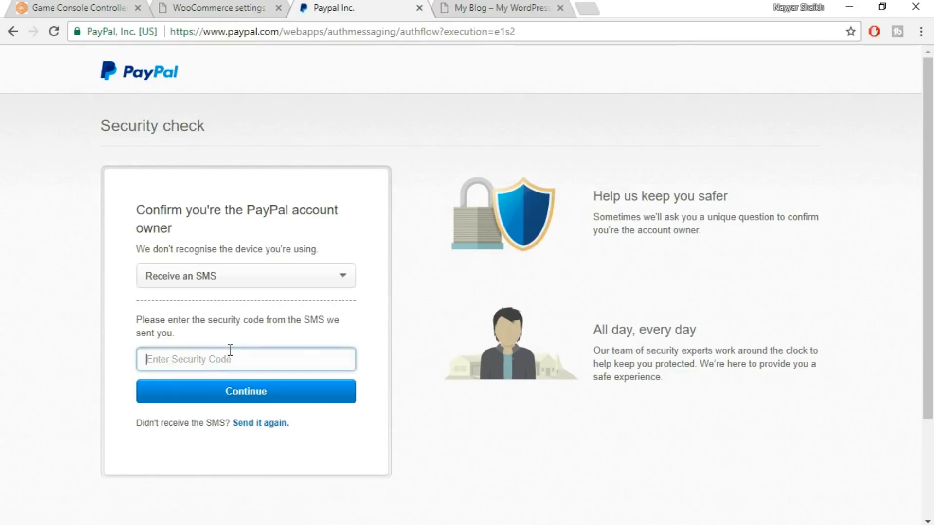
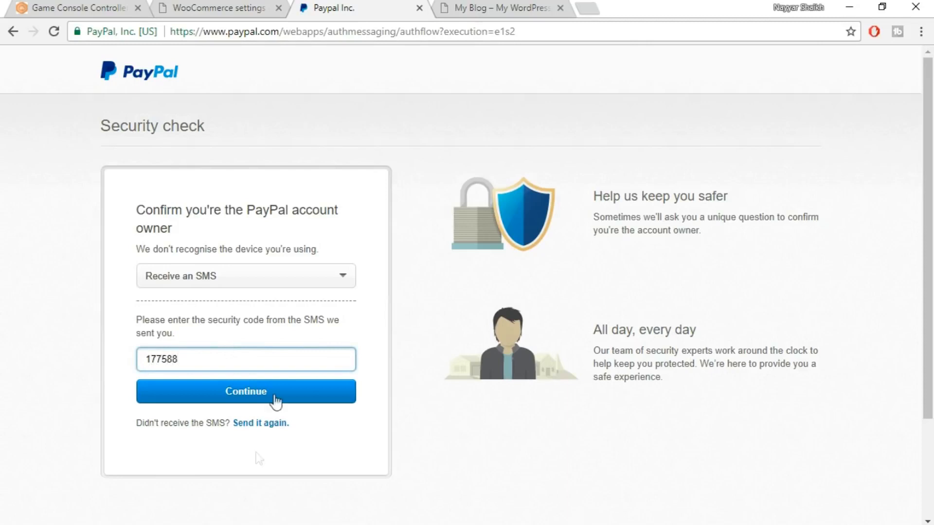
pyautogui.click(274, 396)
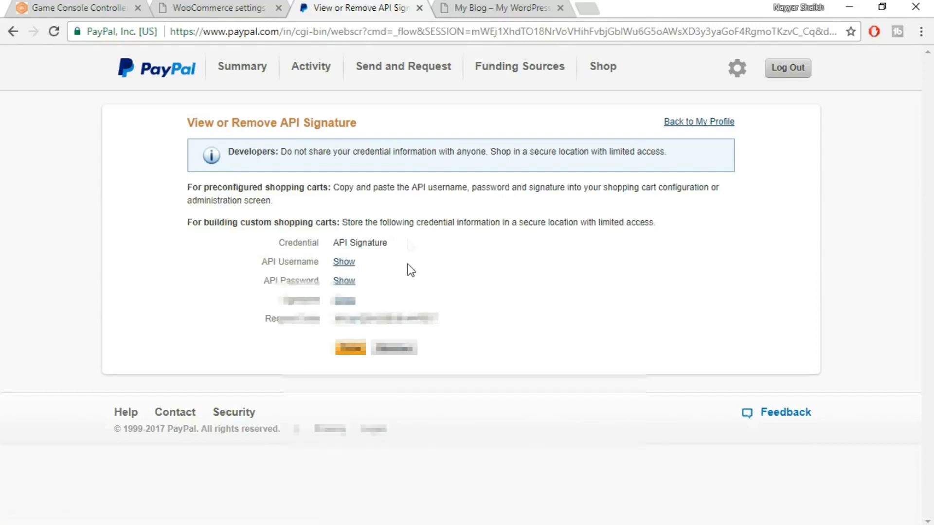
# Save the WooCommerce PayPal settings with the API username, password and signature from the PayPal API signature page
pyautogui.click(272, 8)
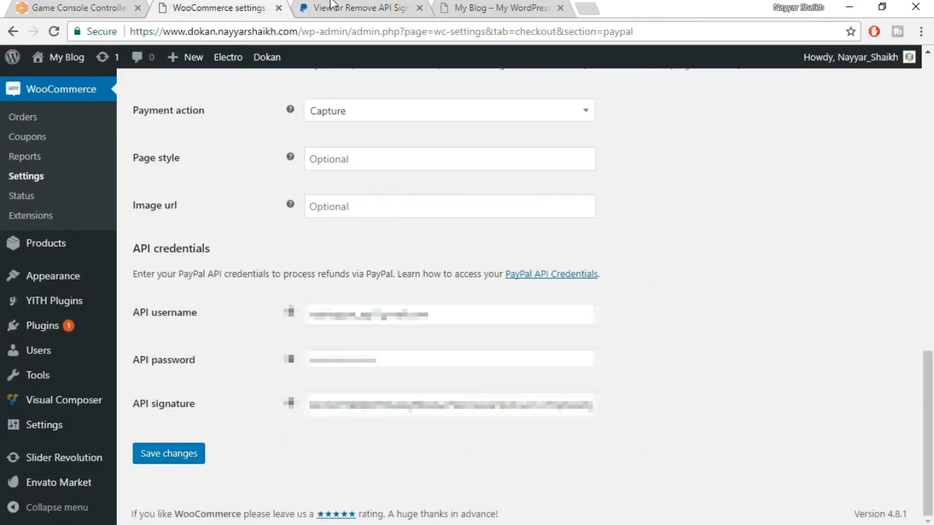
pyautogui.click(348, 9)
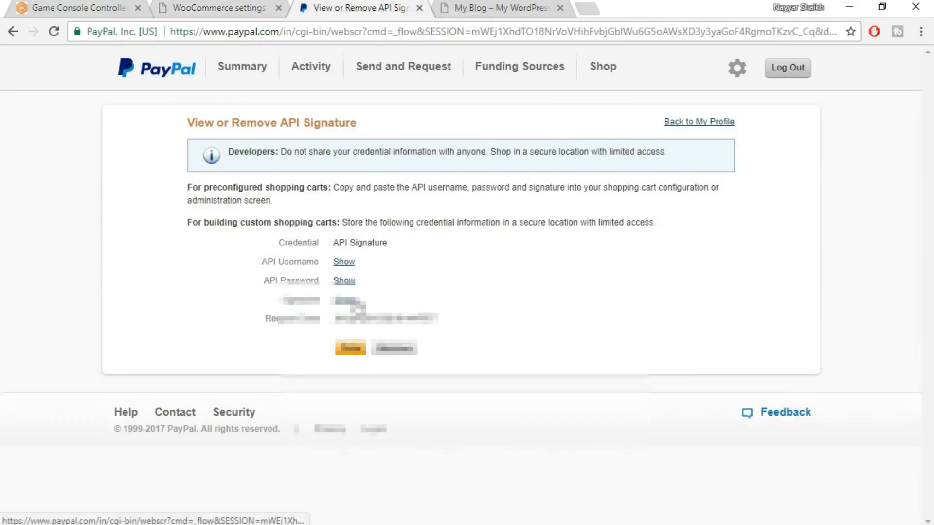
pyautogui.click(218, 7)
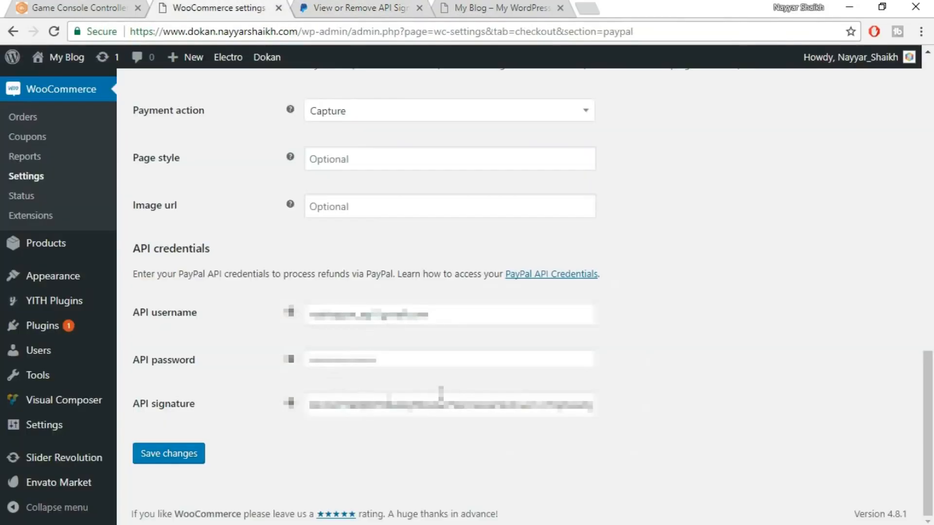
pyautogui.click(191, 466)
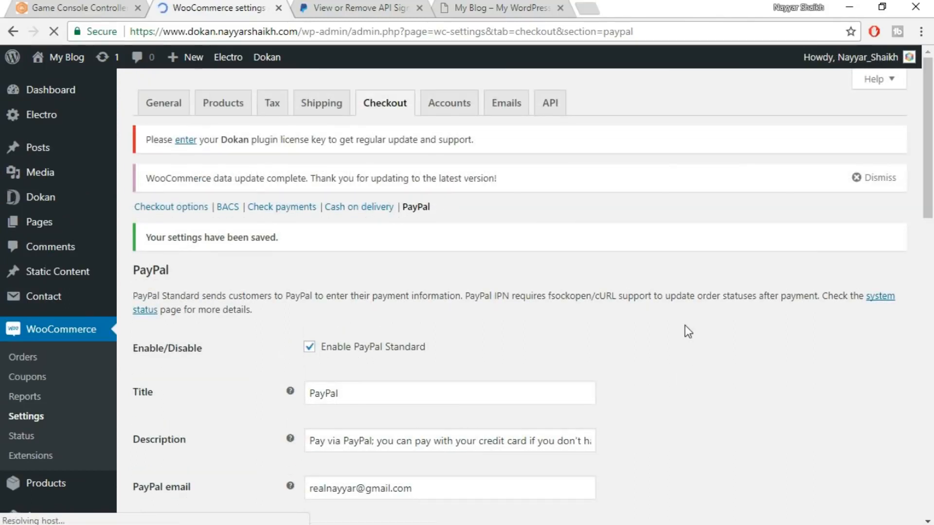
# Review the WooCommerce account settings and the email notification recipients
pyautogui.click(451, 105)
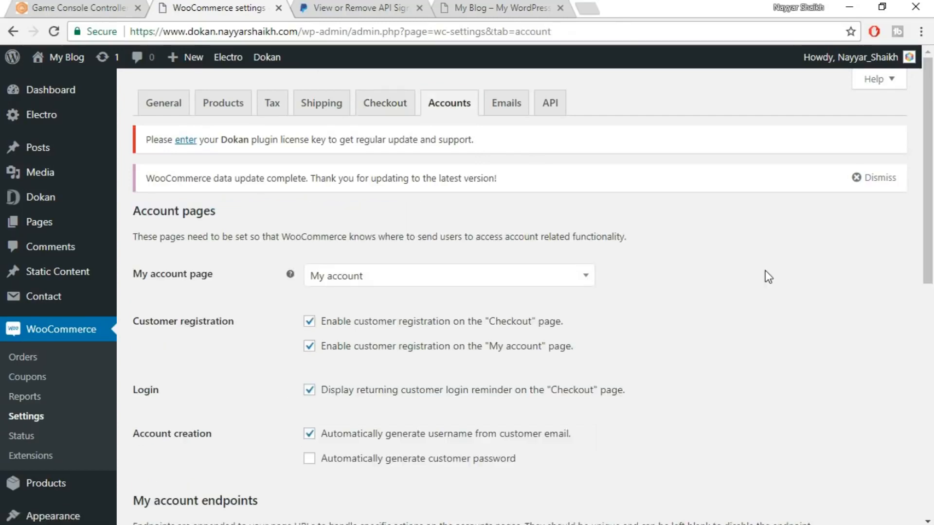
pyautogui.scroll(-10, 524, 296)
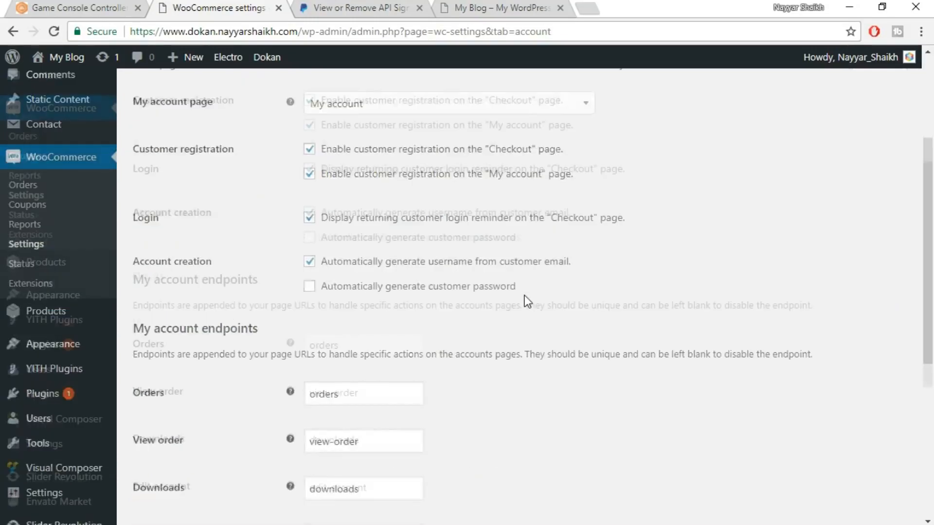
pyautogui.scroll(10, 532, 357)
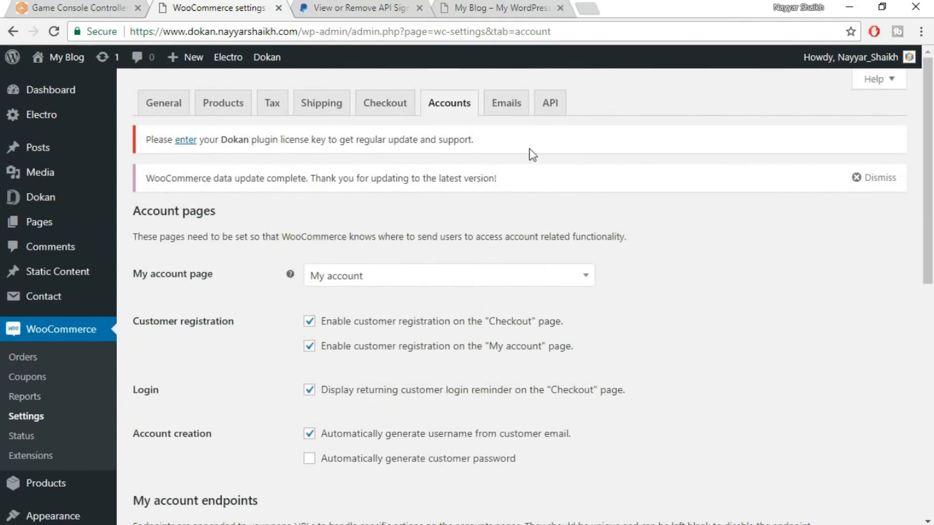
pyautogui.click(512, 107)
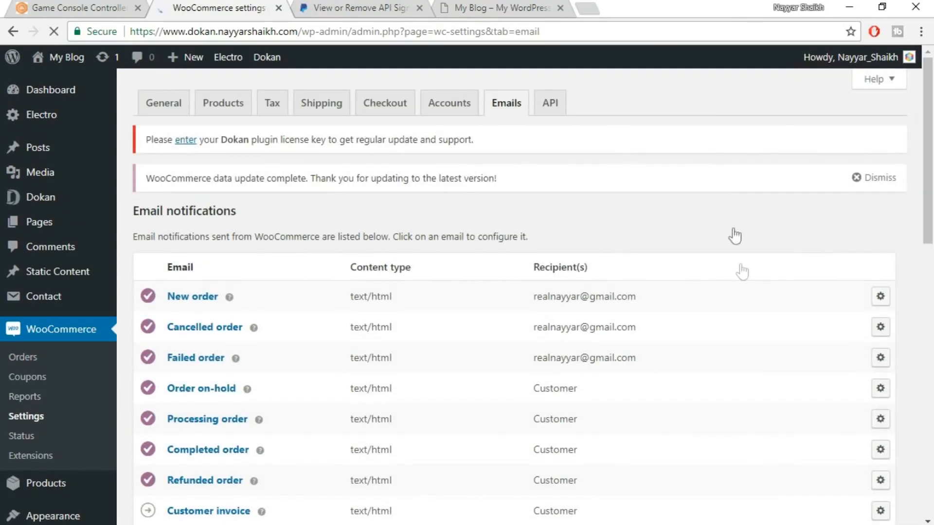
pyautogui.moveTo(599, 309); pyautogui.dragTo(634, 360)
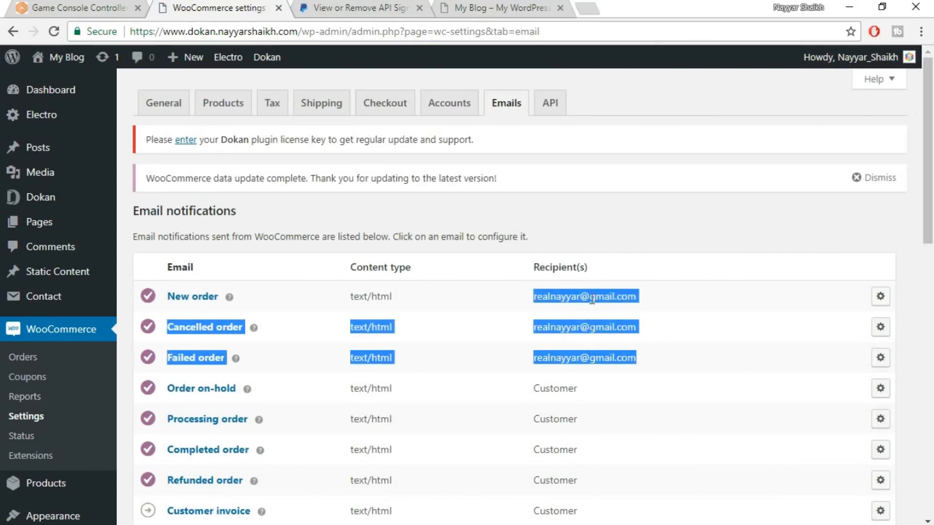
pyautogui.click(637, 302)
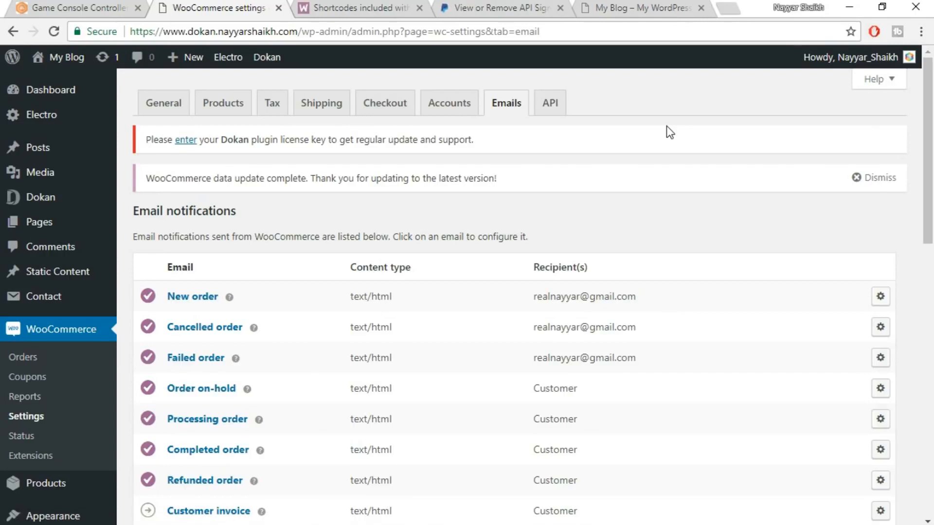
# Check which pages are assigned as the cart and checkout pages in the checkout options
pyautogui.click(384, 105)
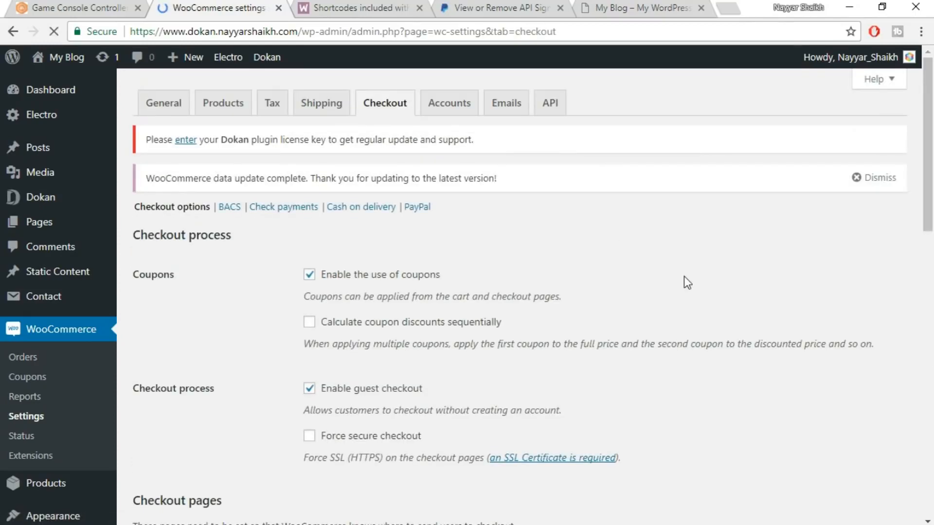
pyautogui.scroll(-5, 684, 277)
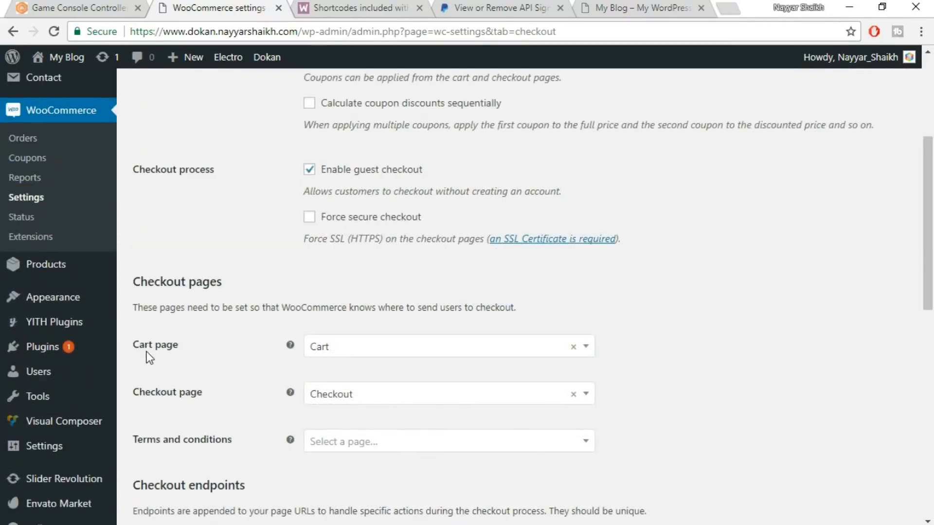
pyautogui.click(387, 346)
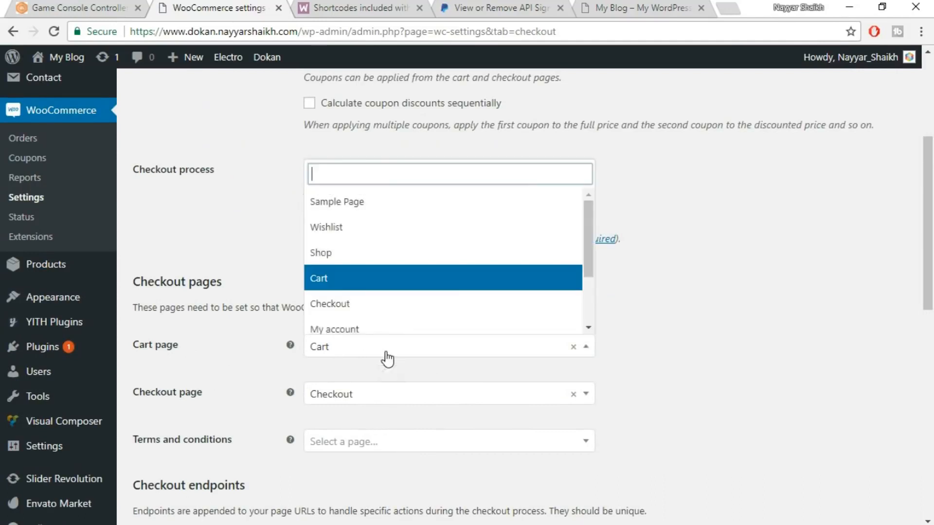
pyautogui.click(366, 276)
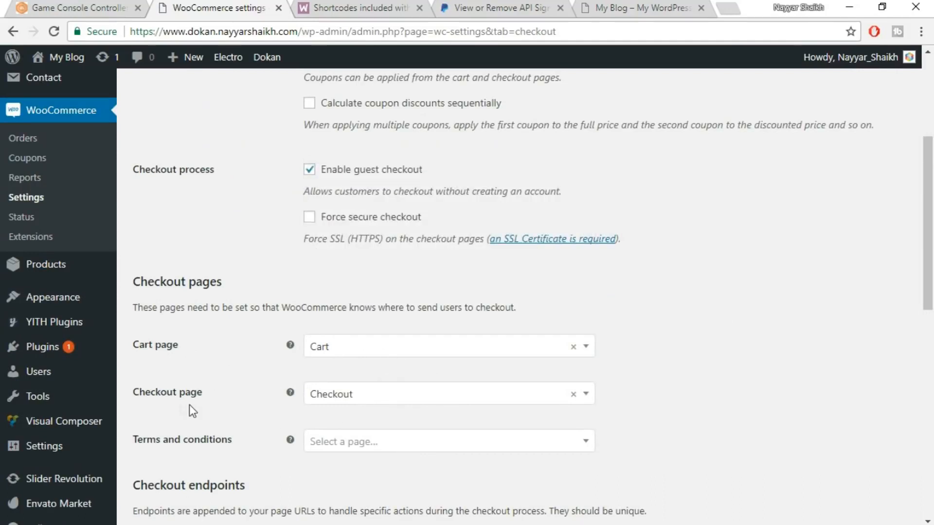
pyautogui.click(387, 396)
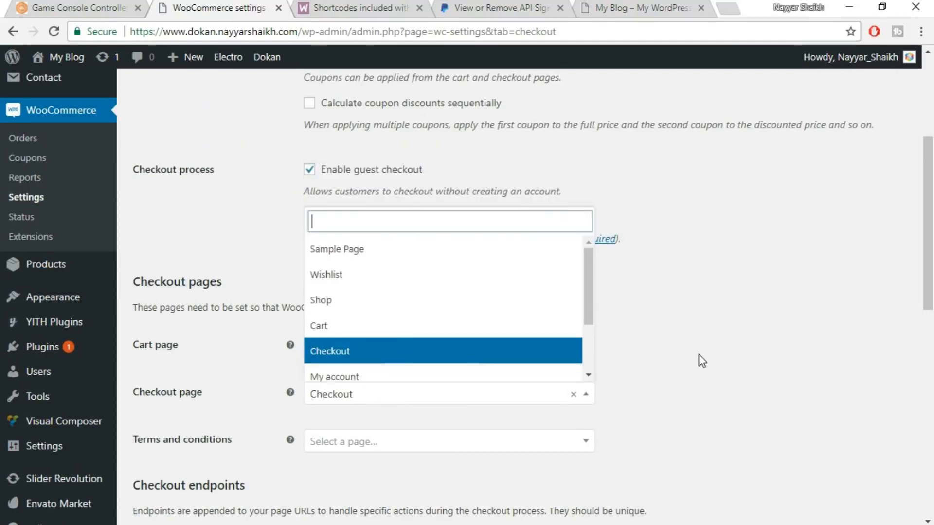
pyautogui.click(699, 354)
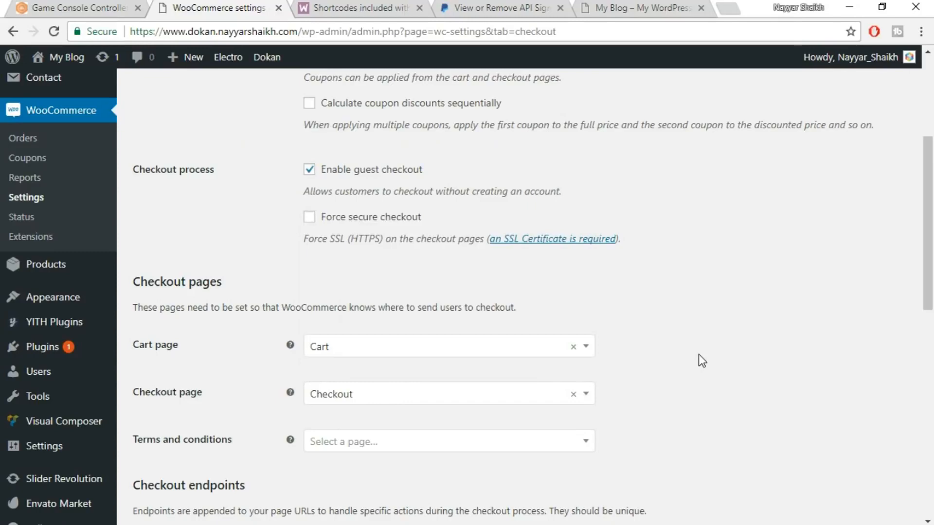
pyautogui.scroll(5, 698, 360)
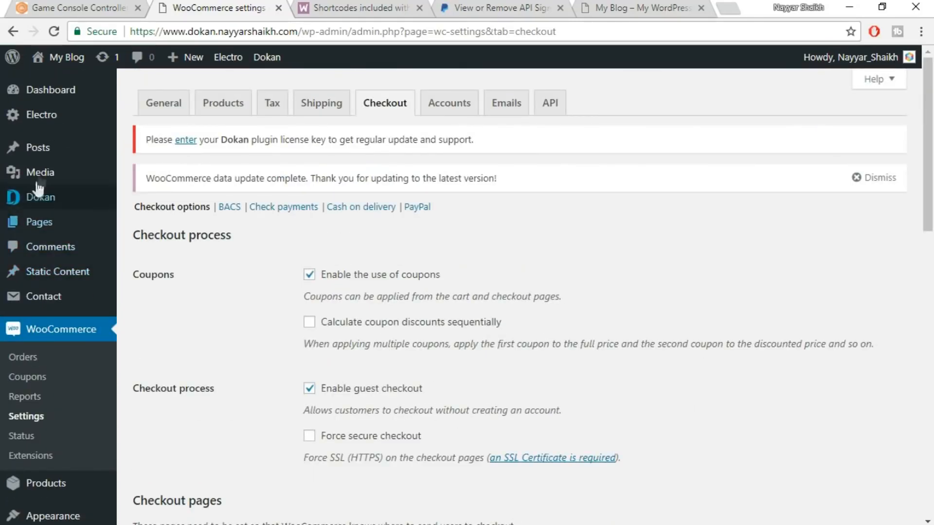
# Add a new page titled Cart
pyautogui.moveTo(47, 226)
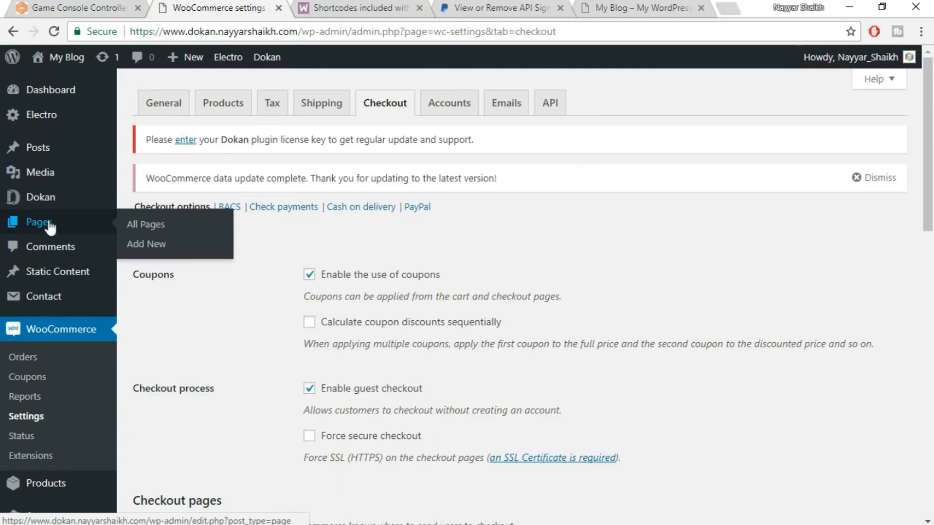
pyautogui.click(160, 244)
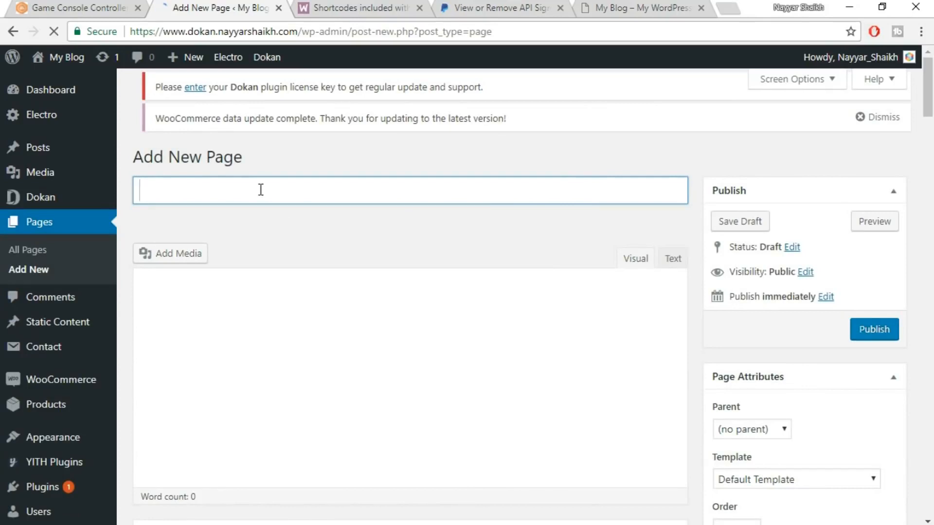
pyautogui.write('Cart')
# Copy the [woocommerce_cart] shortcode from the WooCommerce shortcodes documentation and paste it into the Cart page content
pyautogui.click(398, 8)
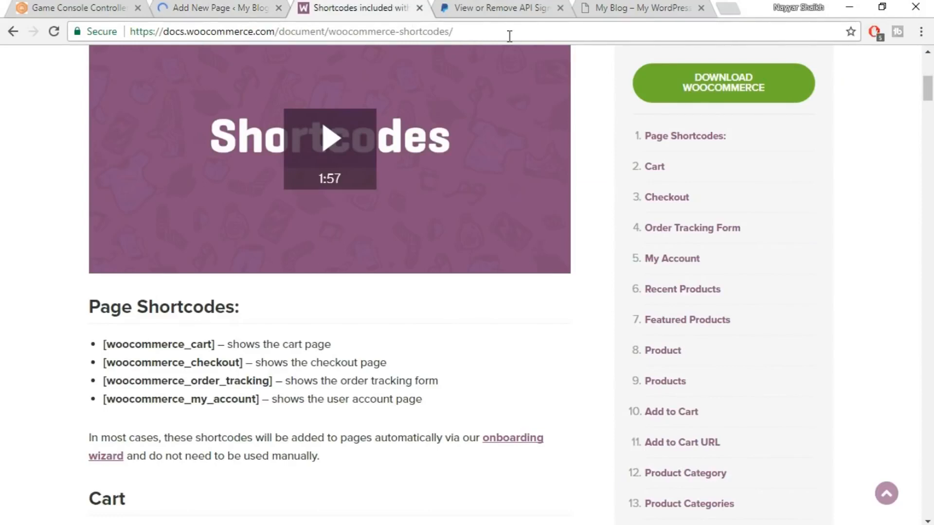
pyautogui.scroll(4, 597, 85)
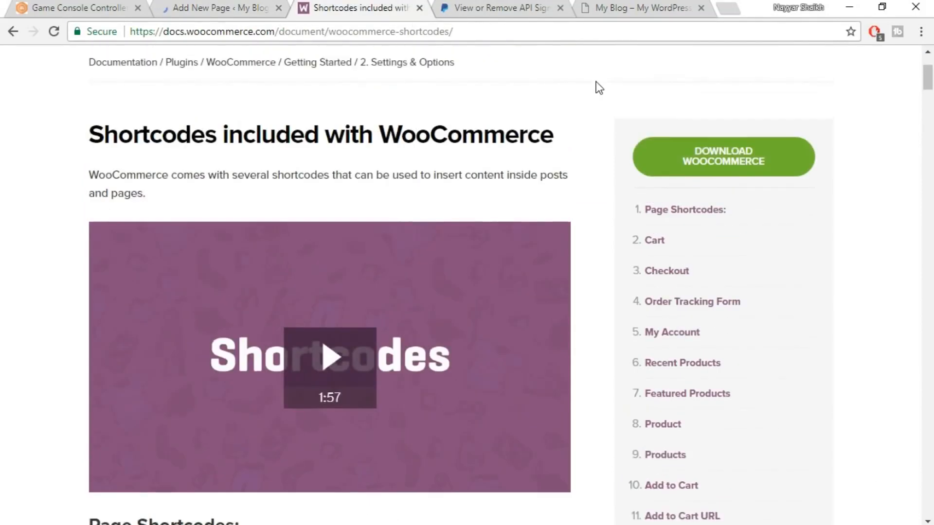
pyautogui.moveTo(330, 32); pyautogui.dragTo(449, 32)
pyautogui.click(535, 94)
pyautogui.scroll(-5, 552, 154)
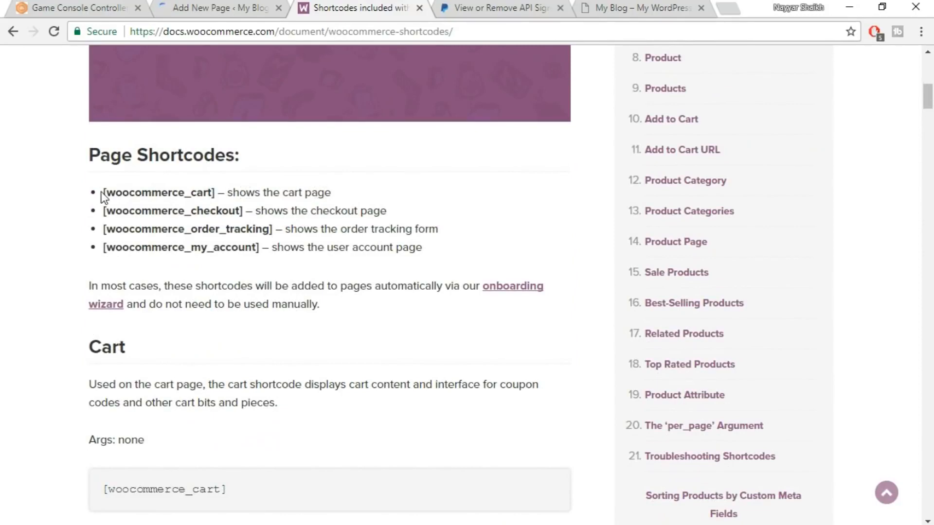
pyautogui.moveTo(103, 193); pyautogui.dragTo(217, 194)
pyautogui.hotkey('ctrl', 'c')
pyautogui.click(165, 7)
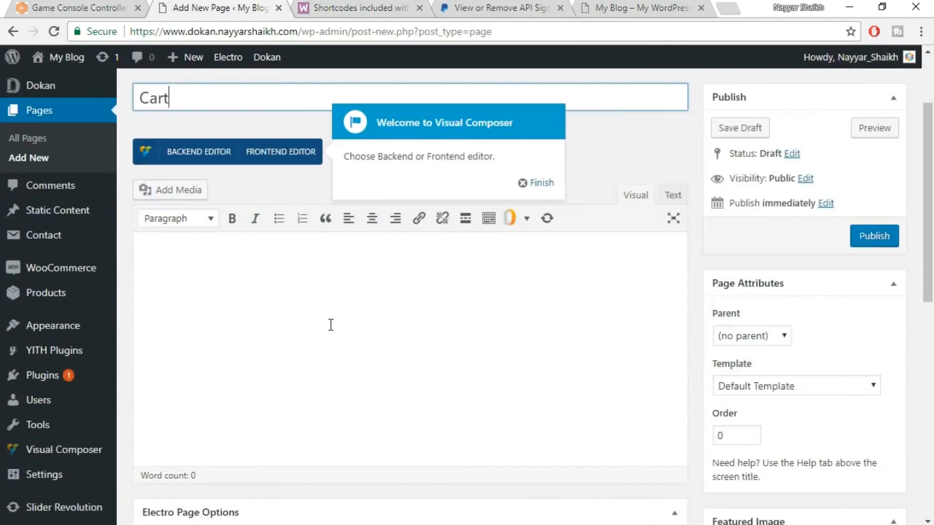
pyautogui.click(539, 184)
pyautogui.scroll(2, 427, 337)
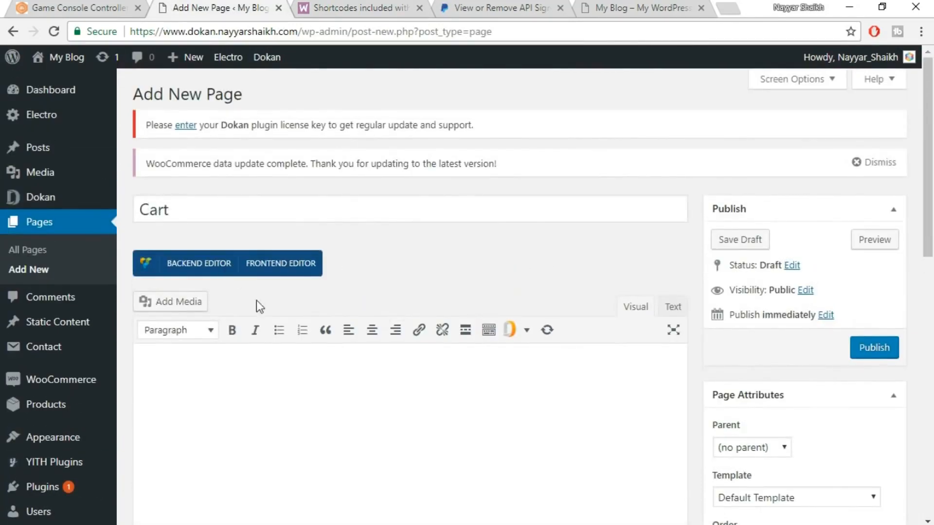
pyautogui.click(223, 373)
pyautogui.hotkey('ctrl', 'v')
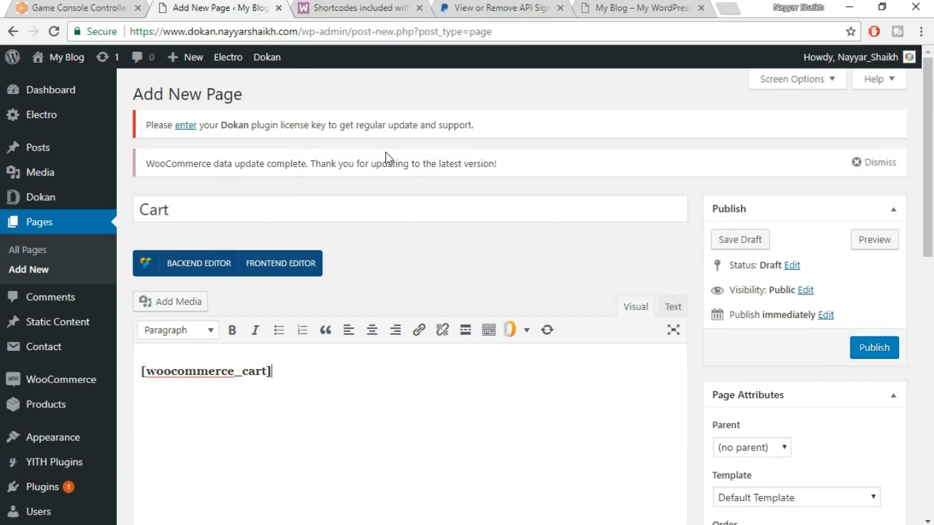
# Review the checkout and my account shortcodes in the WooCommerce shortcodes documentation
pyautogui.click(395, 8)
pyautogui.moveTo(103, 210); pyautogui.dragTo(246, 208)
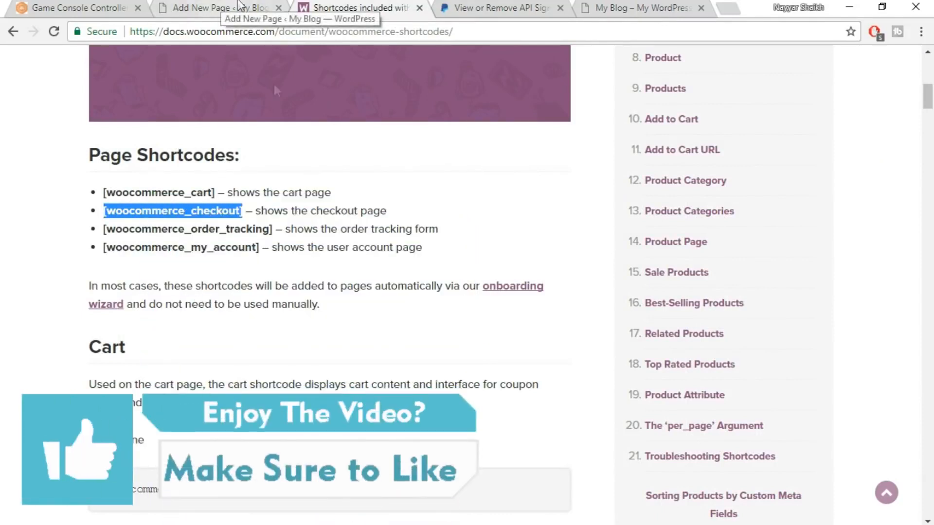
pyautogui.moveTo(104, 247); pyautogui.dragTo(263, 247)
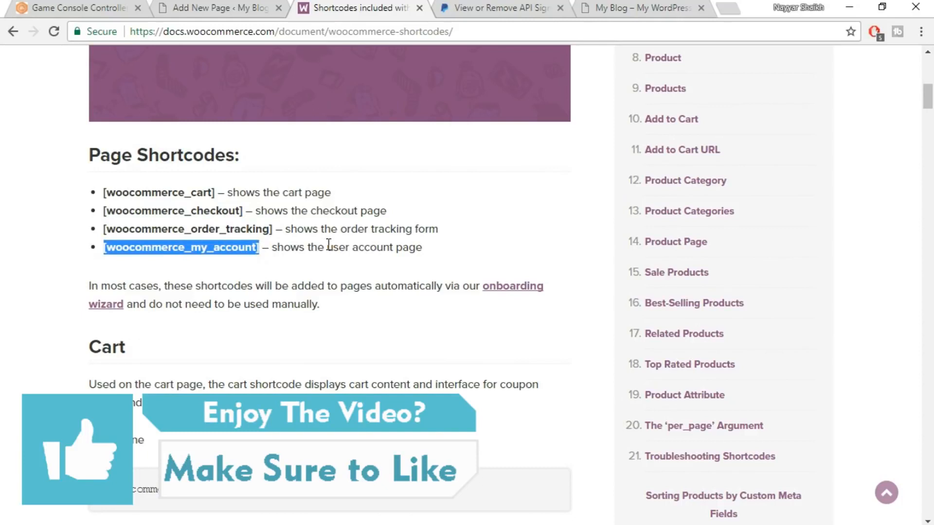
# Move the draft Cart page to the trash
pyautogui.hotkey('ctrl', 'shift', 'Tab')
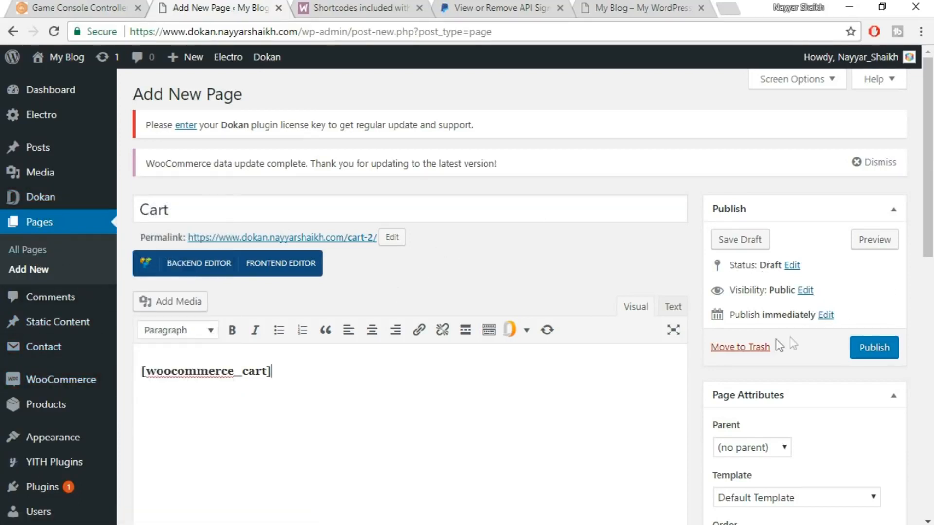
pyautogui.click(755, 351)
pyautogui.click(533, 123)
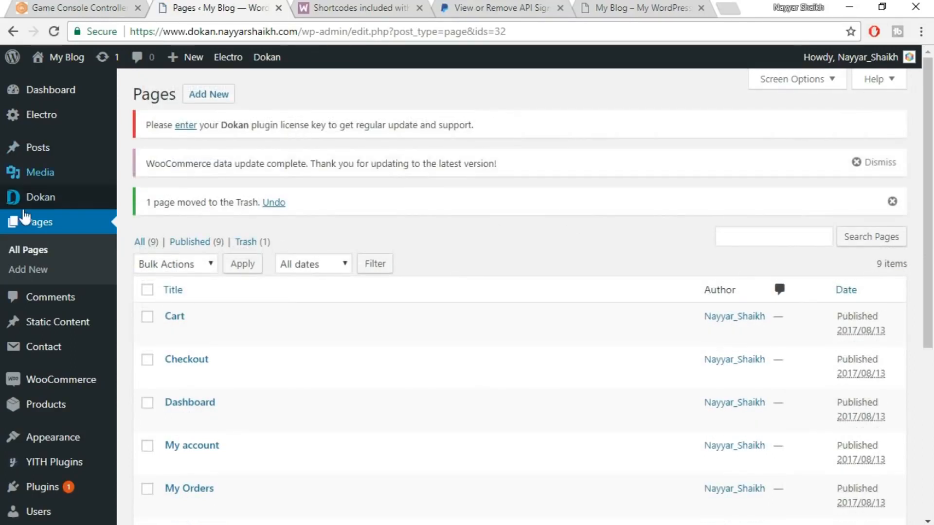
# Open the Dokan settings and review the general options, including the vendor store URL format
pyautogui.moveTo(24, 204)
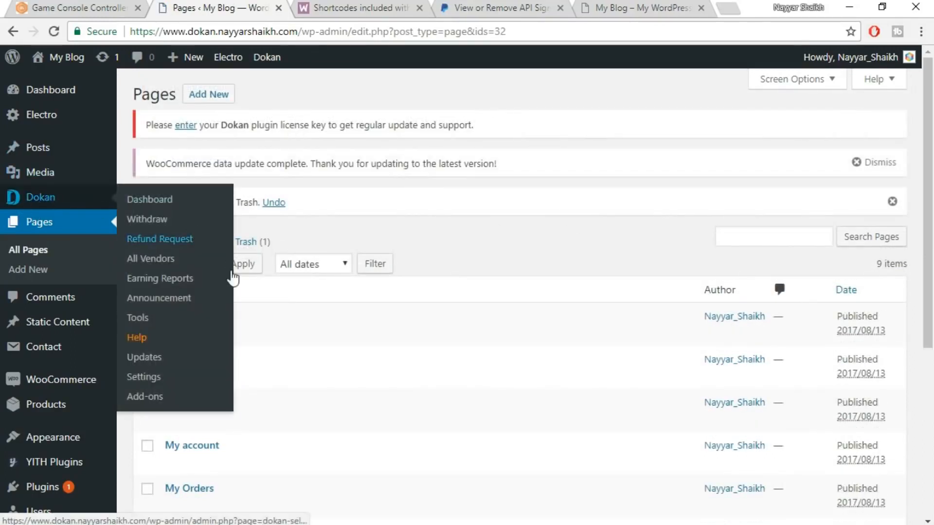
pyautogui.click(155, 382)
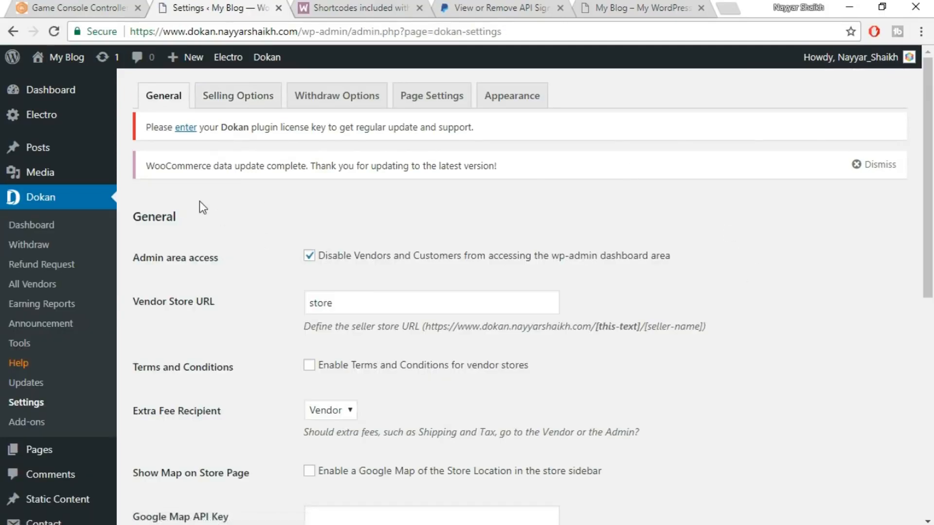
pyautogui.scroll(-2, 752, 257)
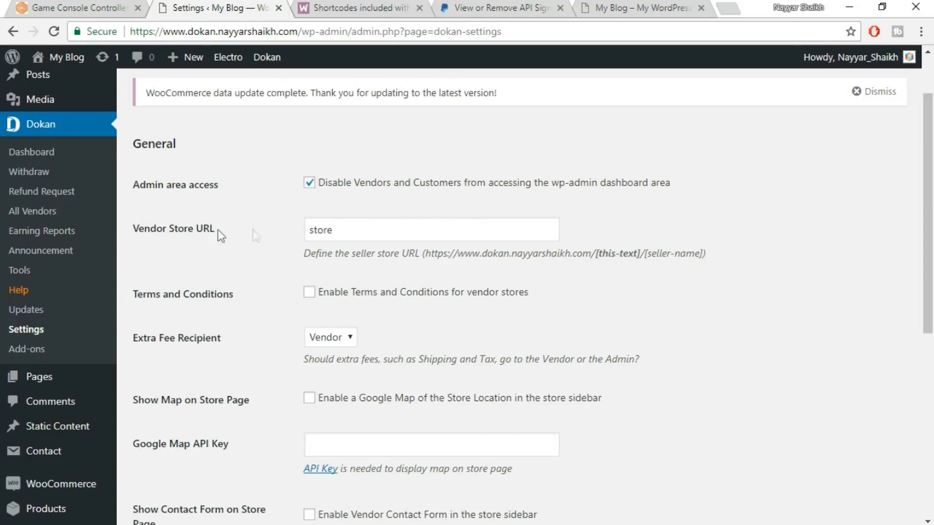
pyautogui.scroll(-2, 315, 246)
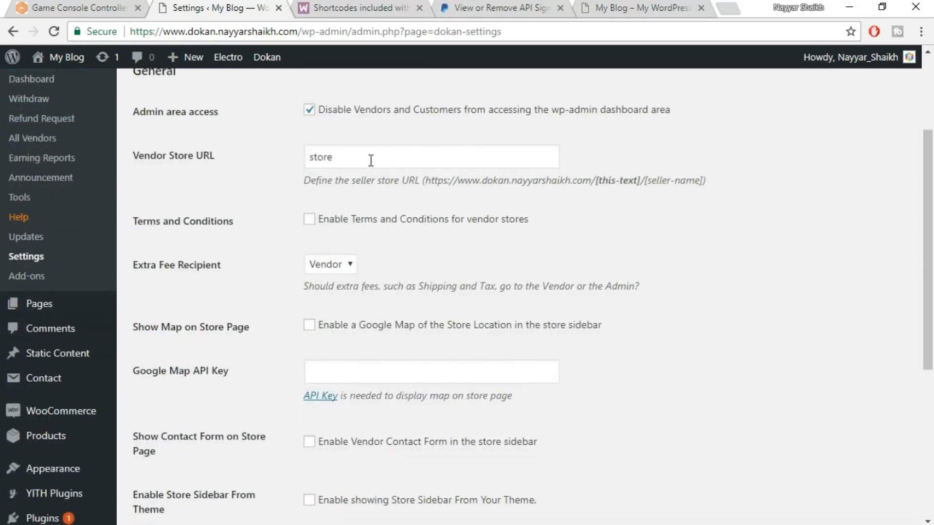
pyautogui.moveTo(430, 183); pyautogui.dragTo(698, 175)
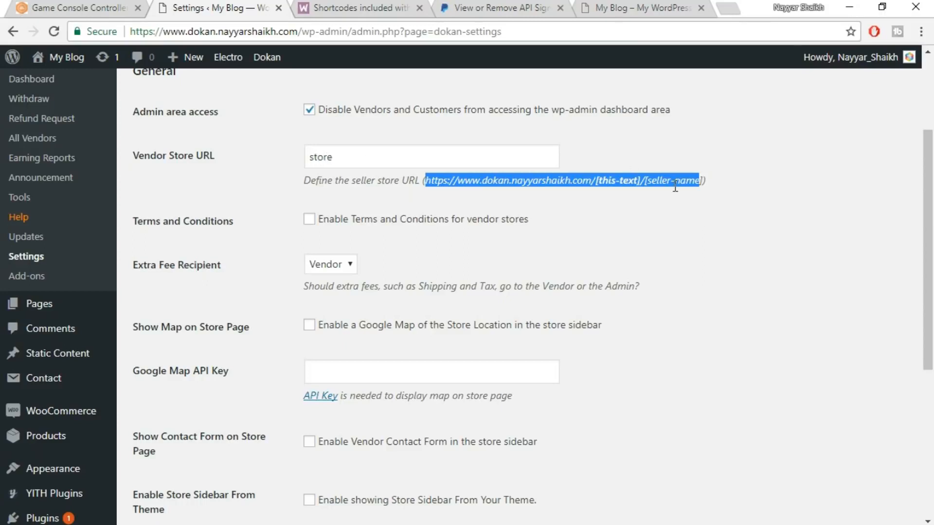
pyautogui.click(423, 180)
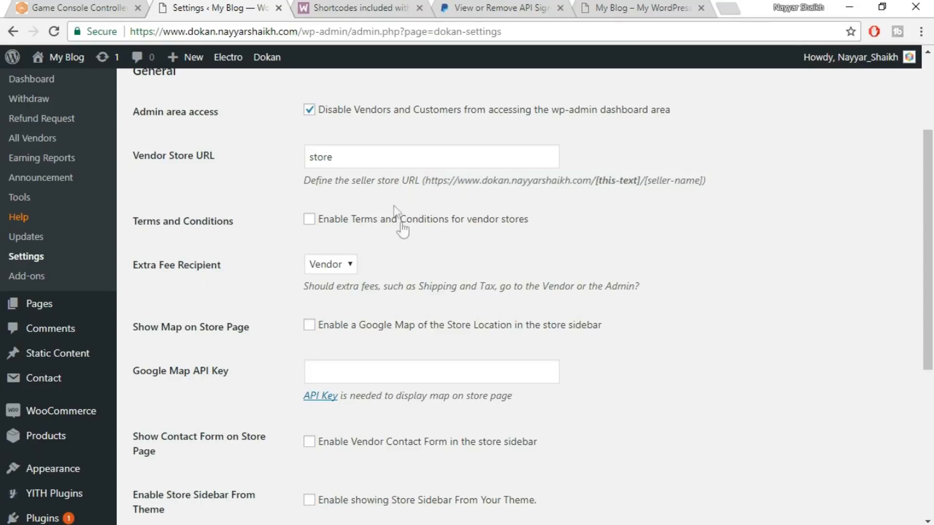
pyautogui.scroll(-1, 474, 237)
pyautogui.scroll(-3, 474, 238)
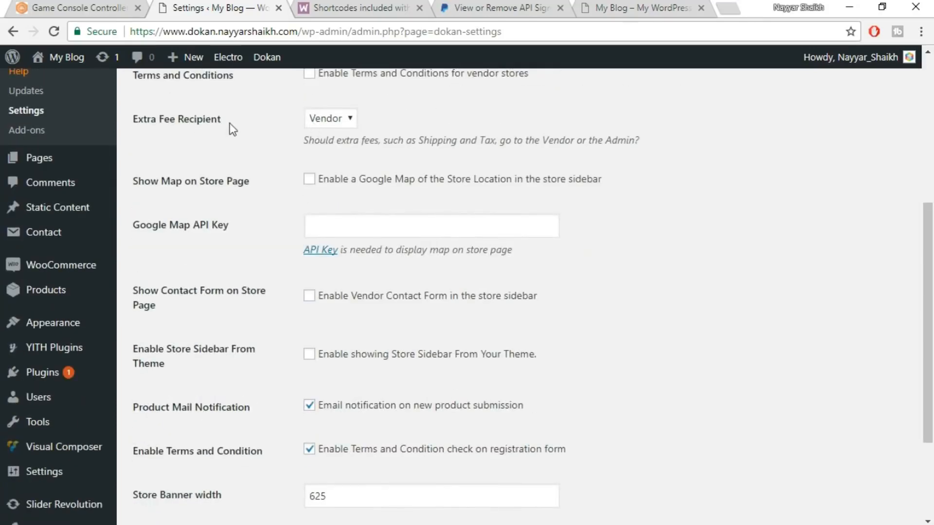
pyautogui.scroll(2, 431, 170)
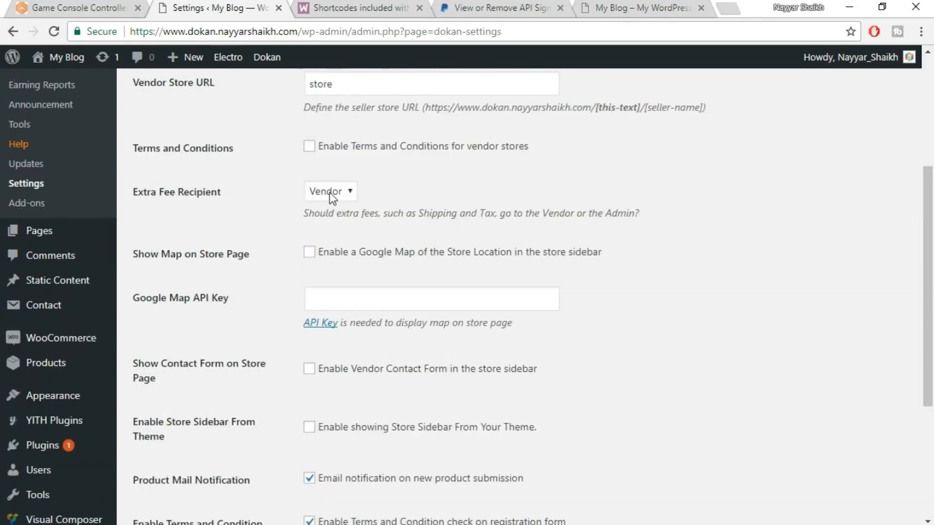
# Set the extra fee recipient to Vendor and save the Dokan general settings
pyautogui.click(328, 191)
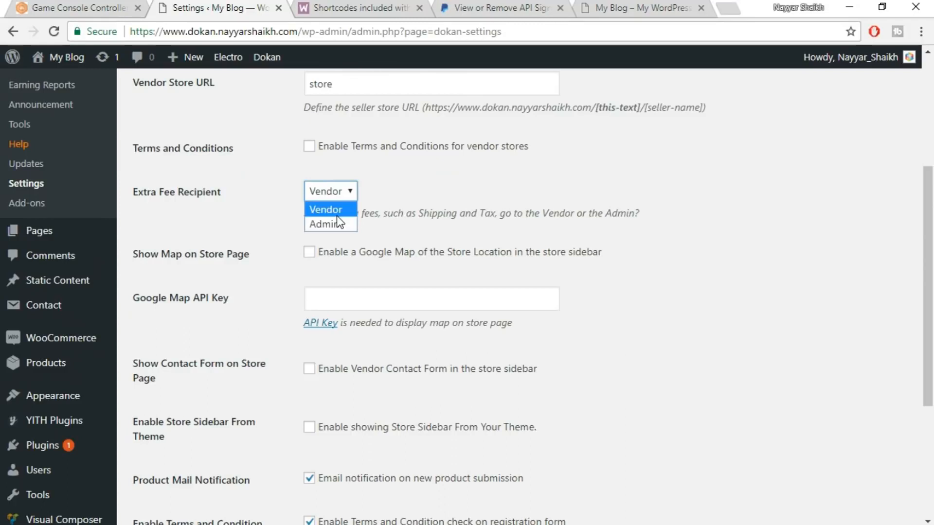
pyautogui.click(339, 211)
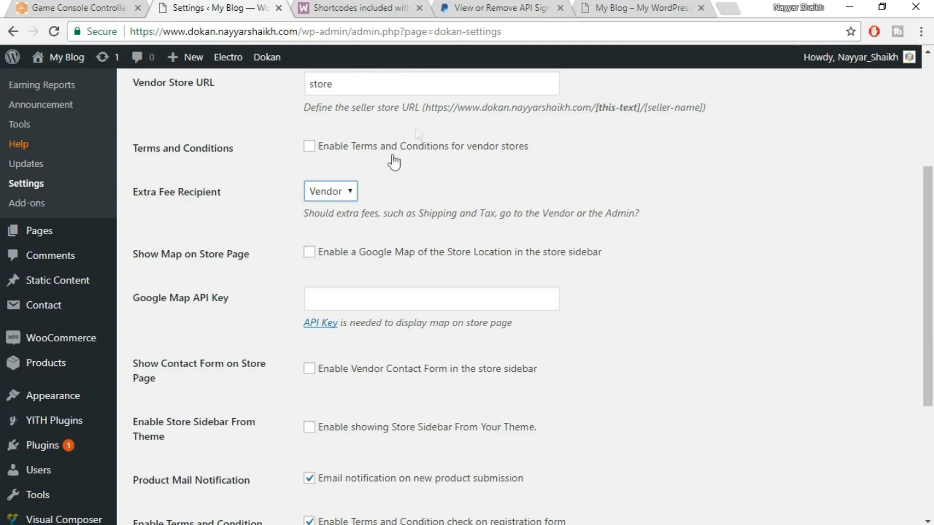
pyautogui.click(352, 195)
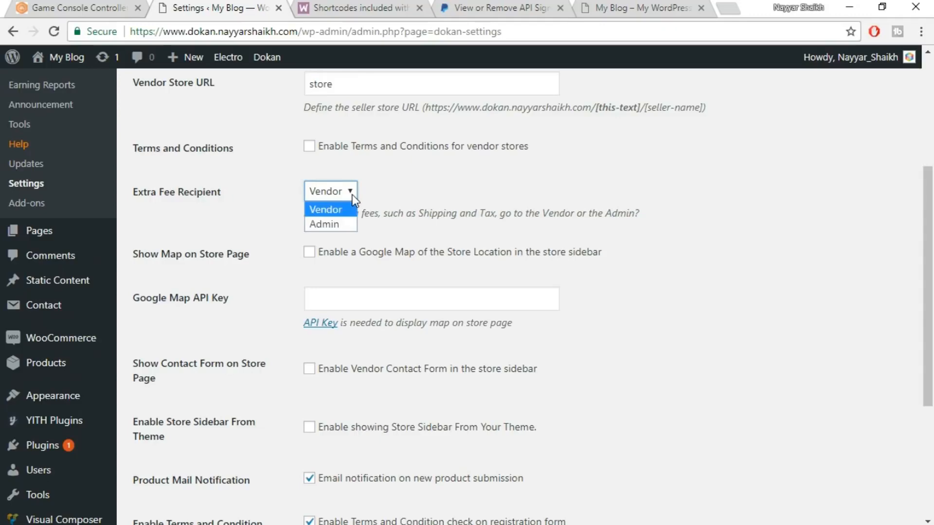
pyautogui.click(398, 189)
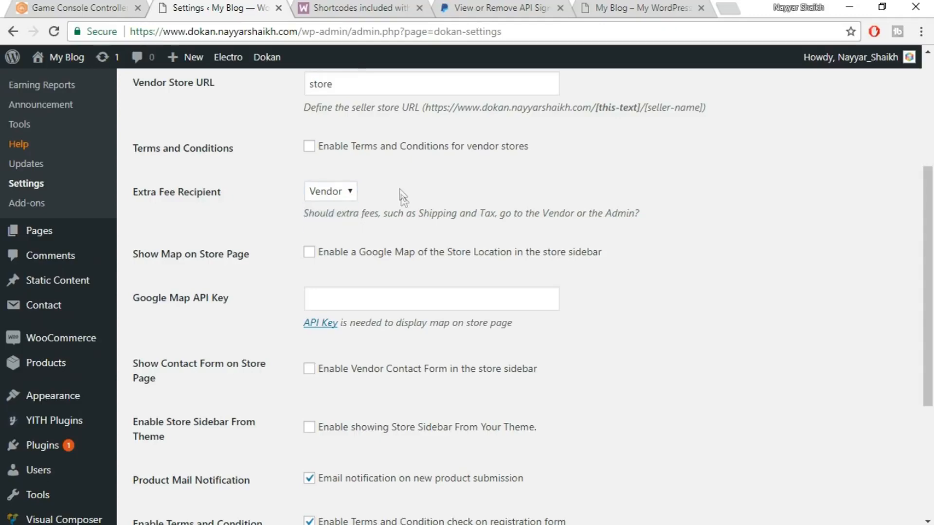
pyautogui.scroll(-1, 402, 195)
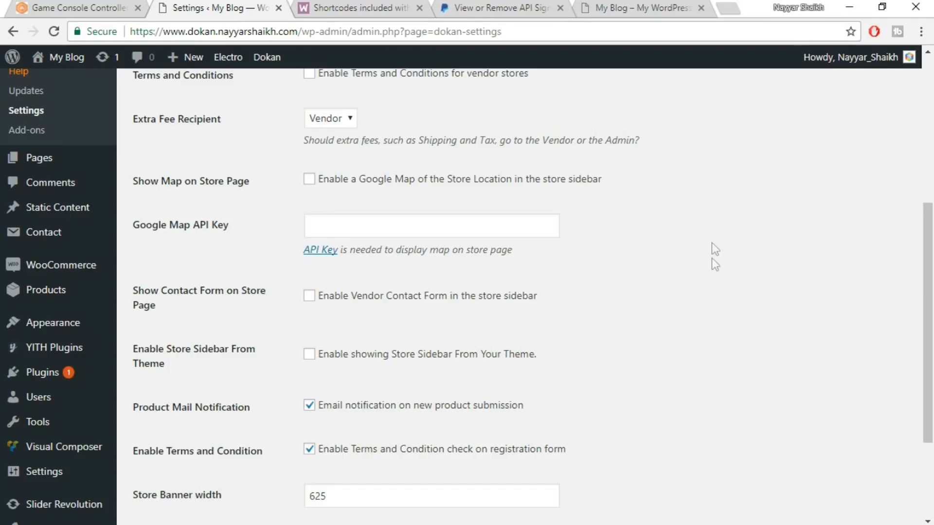
pyautogui.scroll(-2, 712, 260)
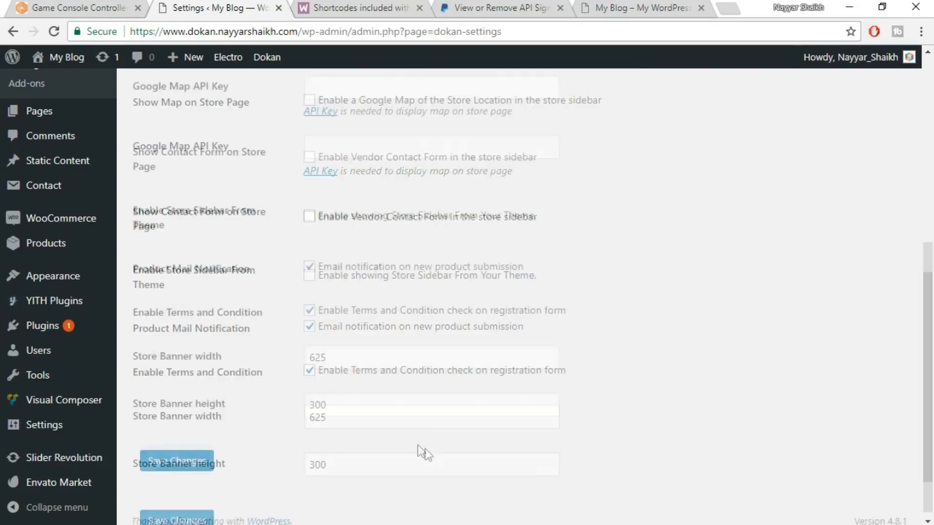
pyautogui.scroll(-2, 417, 448)
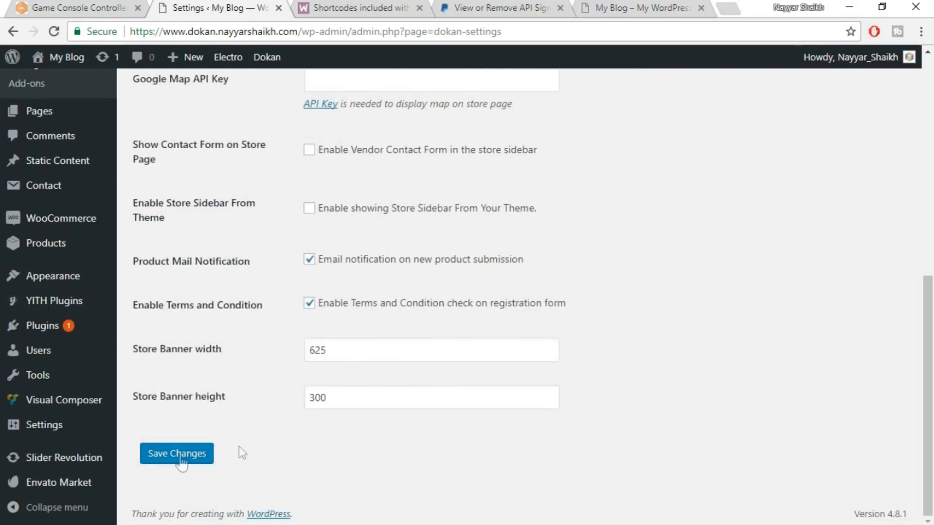
pyautogui.click(179, 453)
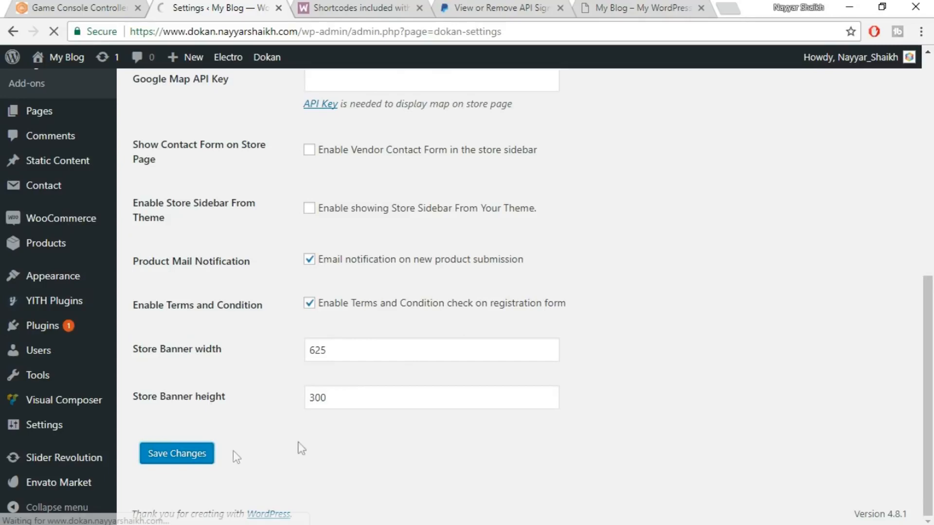
# Close the shortcodes documentation tab and review the Dokan selling options, including the vendor commission percentage
pyautogui.click(419, 8)
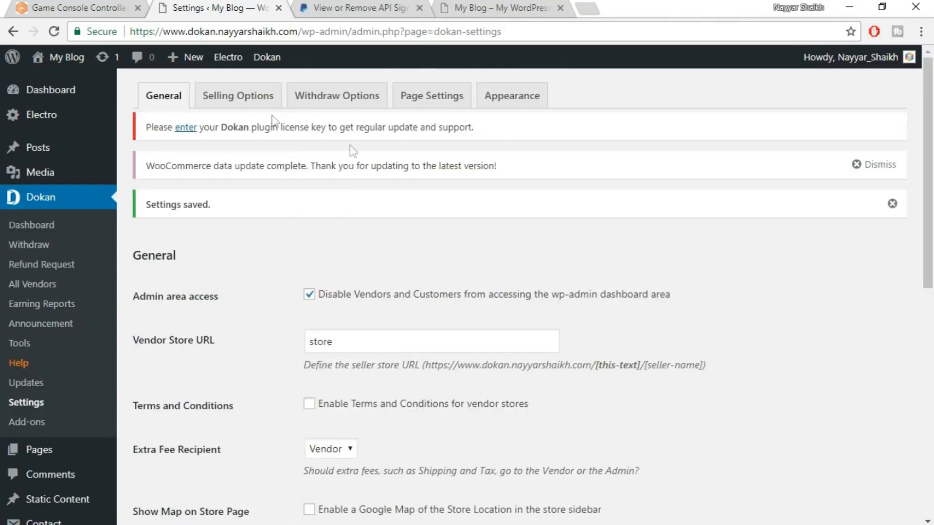
pyautogui.click(274, 98)
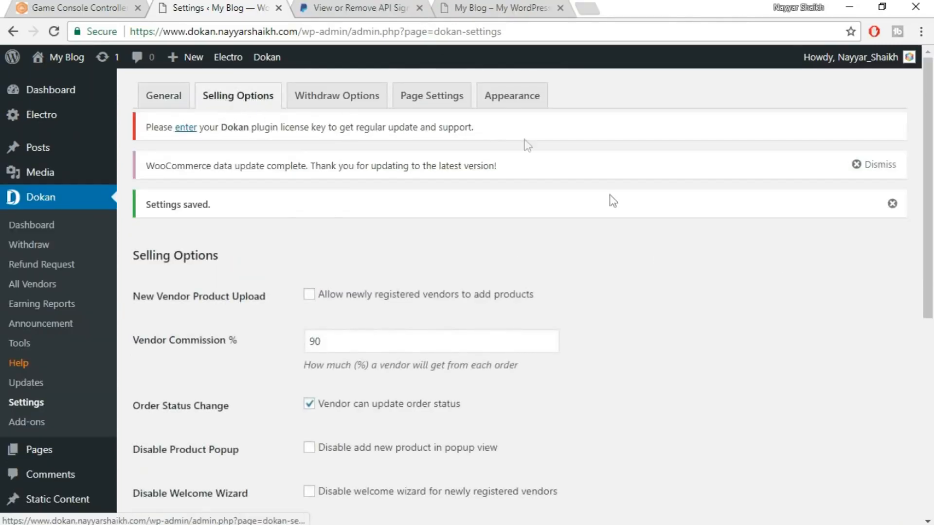
pyautogui.scroll(-4, 658, 255)
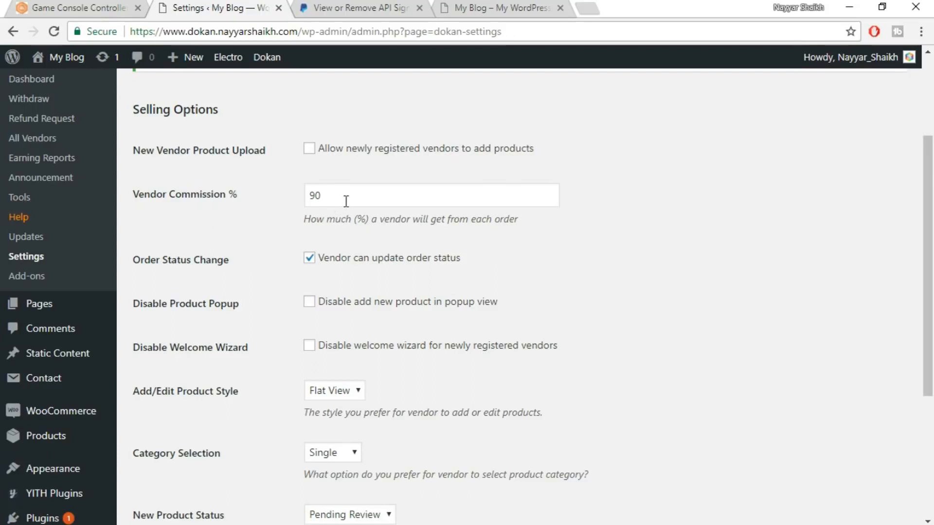
pyautogui.doubleClick(327, 198)
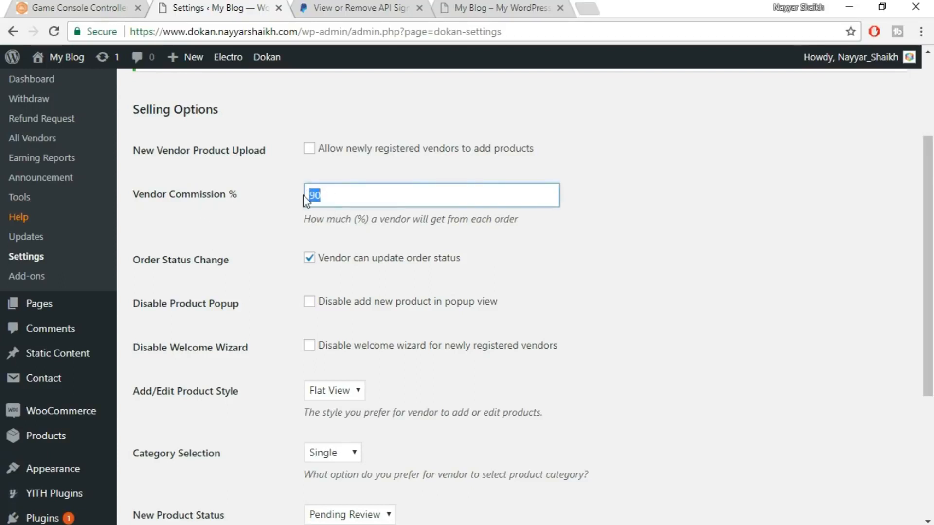
pyautogui.click(631, 179)
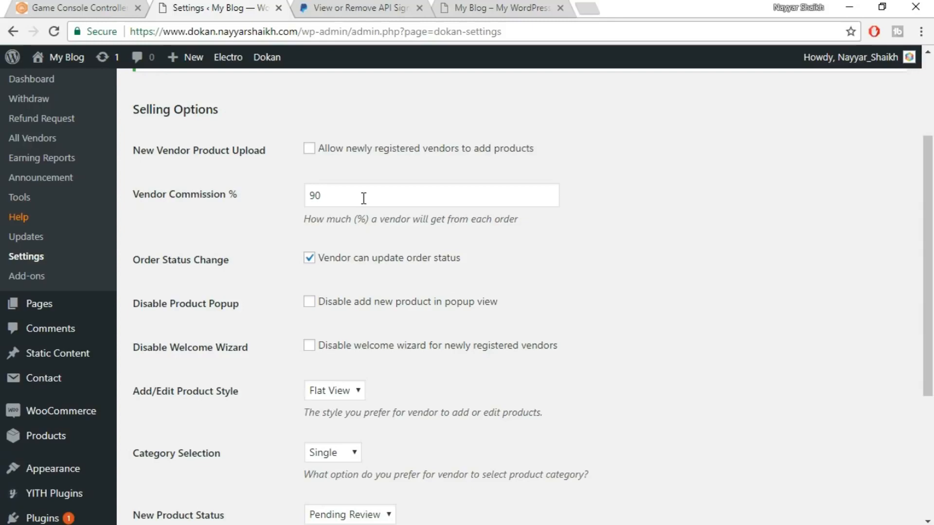
pyautogui.scroll(-3, 708, 248)
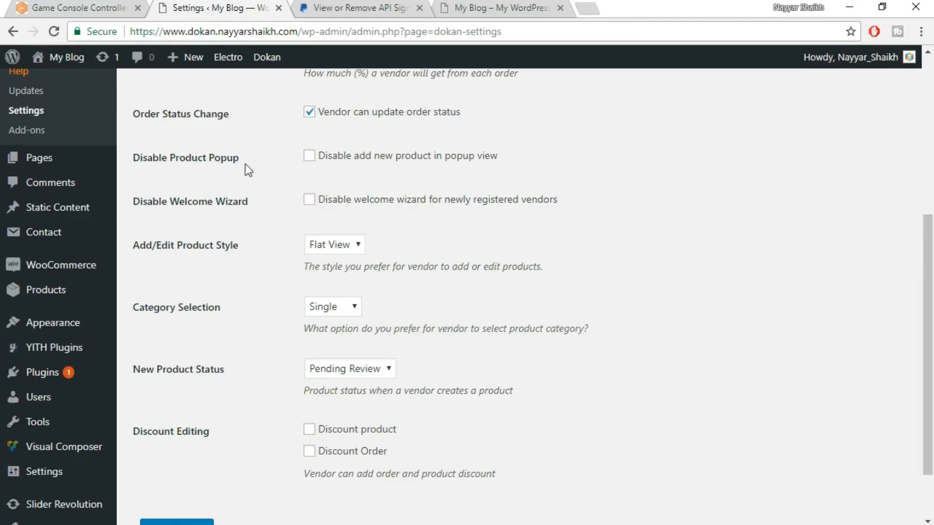
pyautogui.scroll(-3, 430, 235)
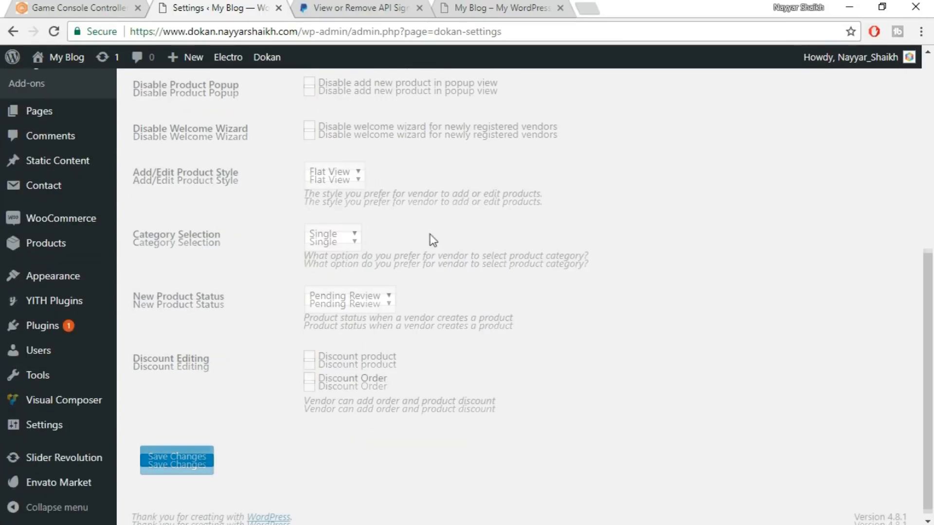
pyautogui.scroll(-1, 427, 312)
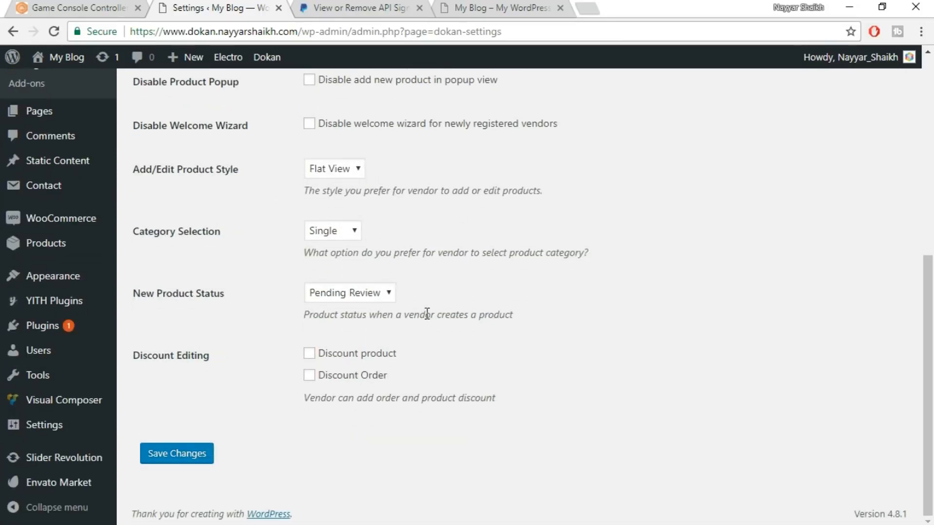
# Set the new product status to Pending Review and save the selling options
pyautogui.click(369, 293)
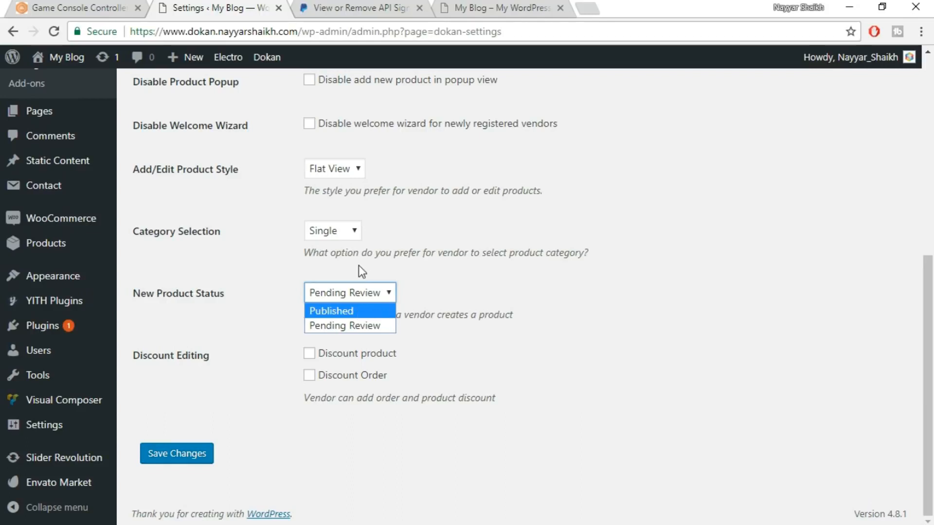
pyautogui.click(360, 326)
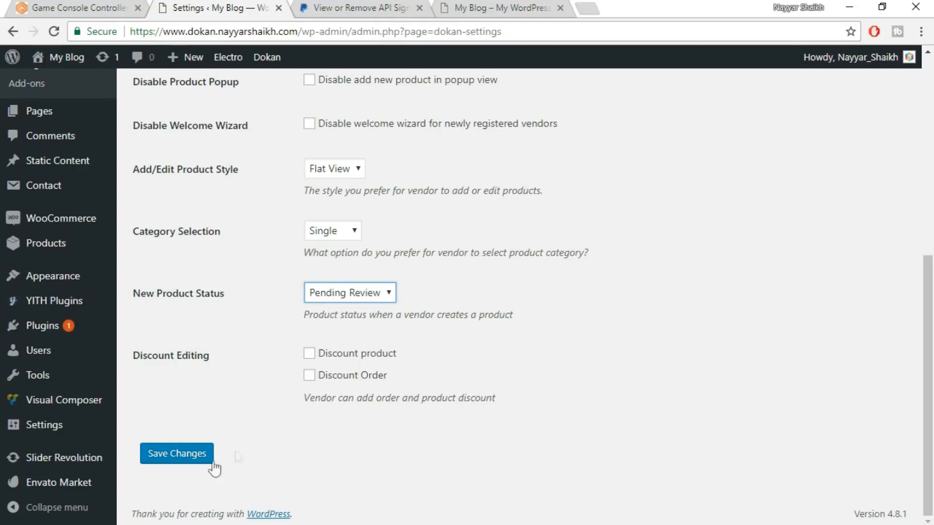
pyautogui.click(191, 461)
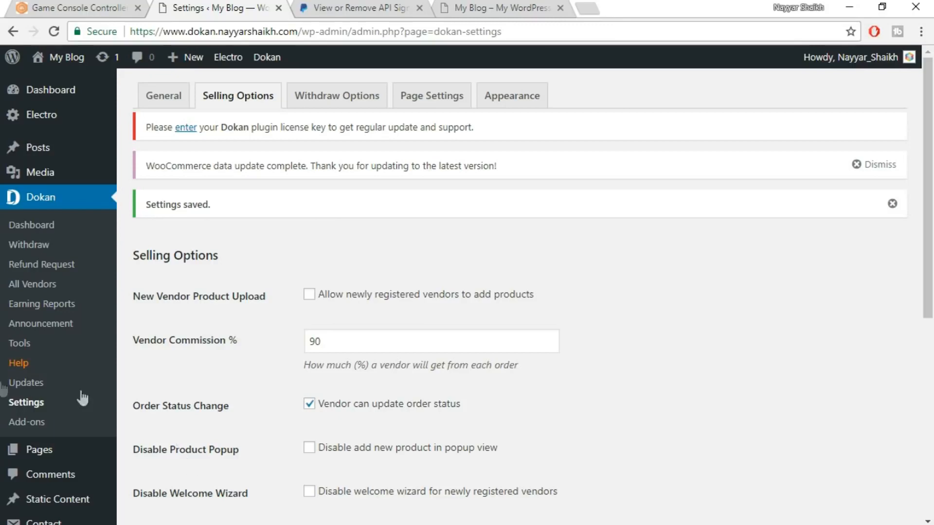
# Review the Dokan withdraw options, including methods and the minimum withdraw limit
pyautogui.click(336, 95)
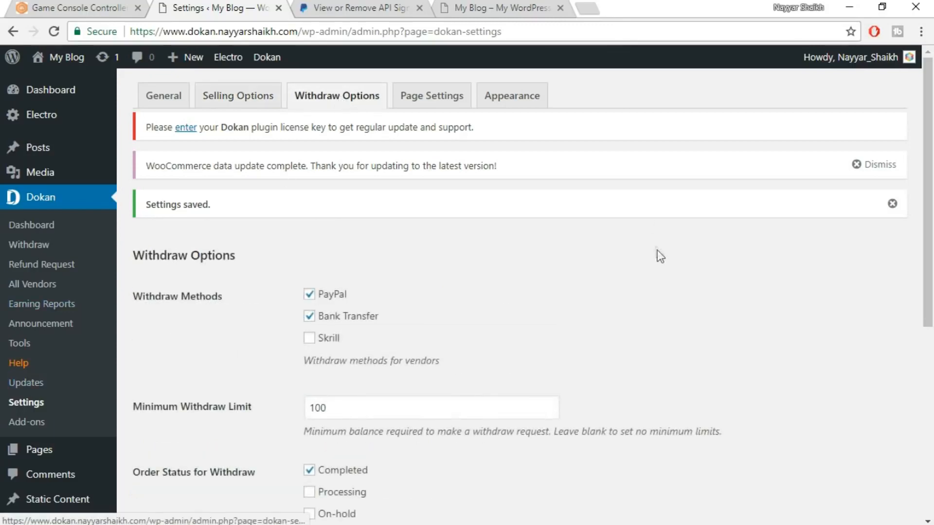
pyautogui.scroll(-3, 657, 250)
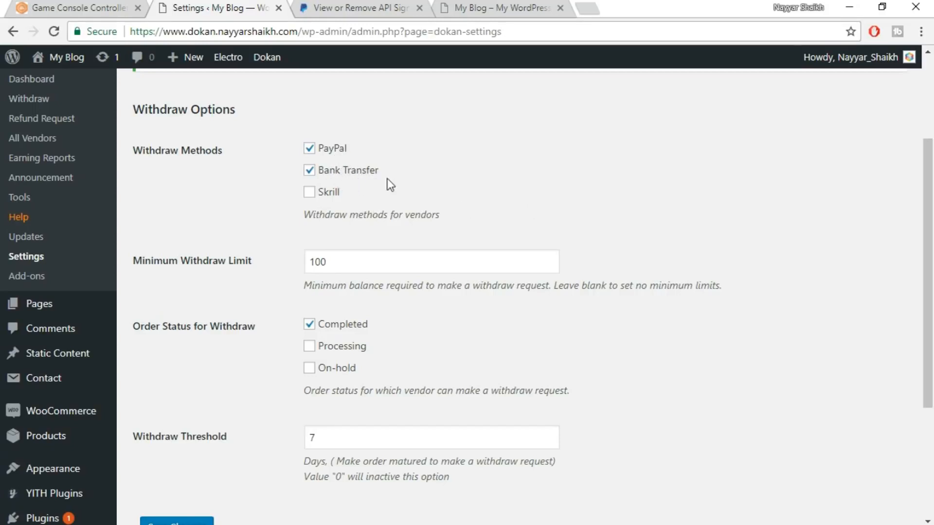
pyautogui.scroll(-2, 261, 257)
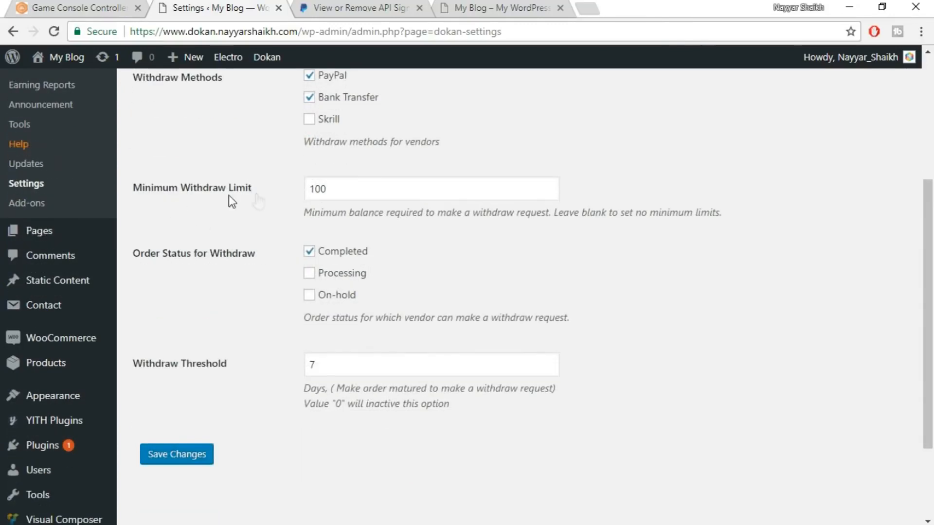
pyautogui.doubleClick(369, 194)
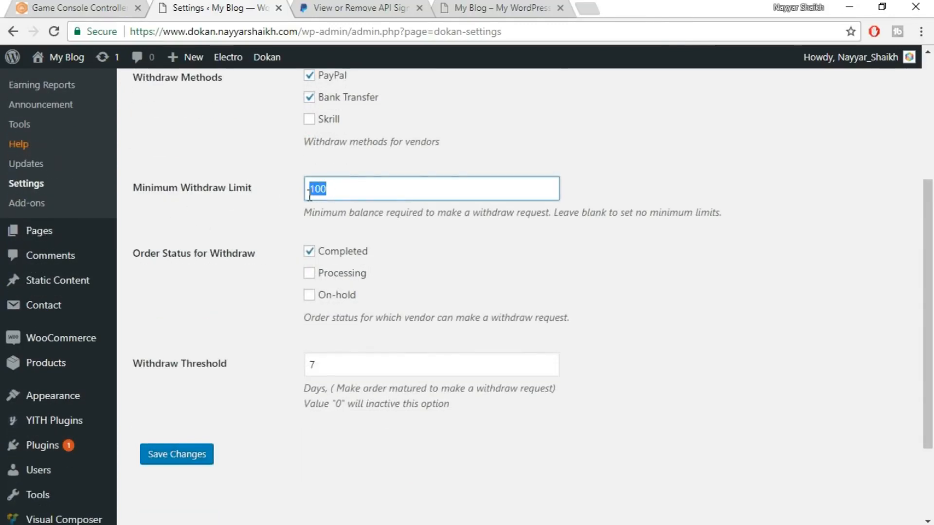
pyautogui.click(489, 157)
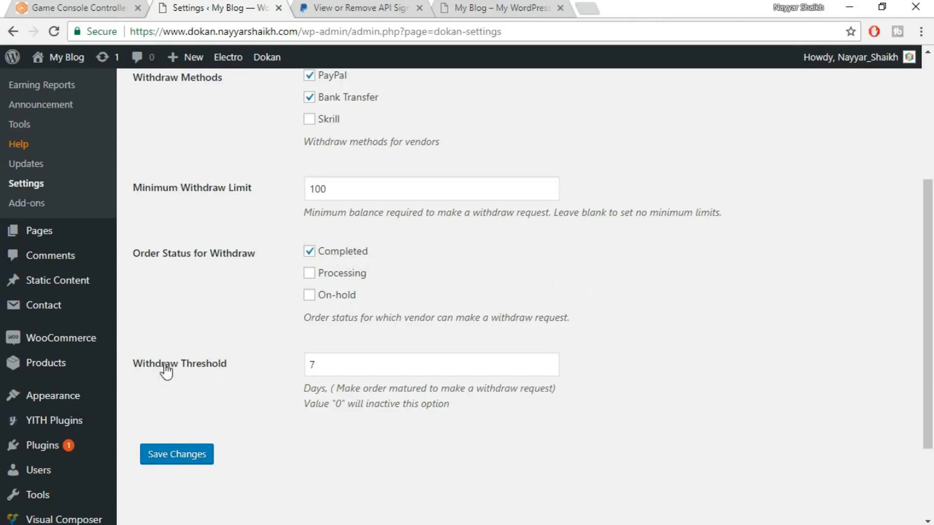
# Set the withdraw threshold to 7 days and save the withdraw options
pyautogui.click(312, 367)
pyautogui.write('7')
pyautogui.click(184, 459)
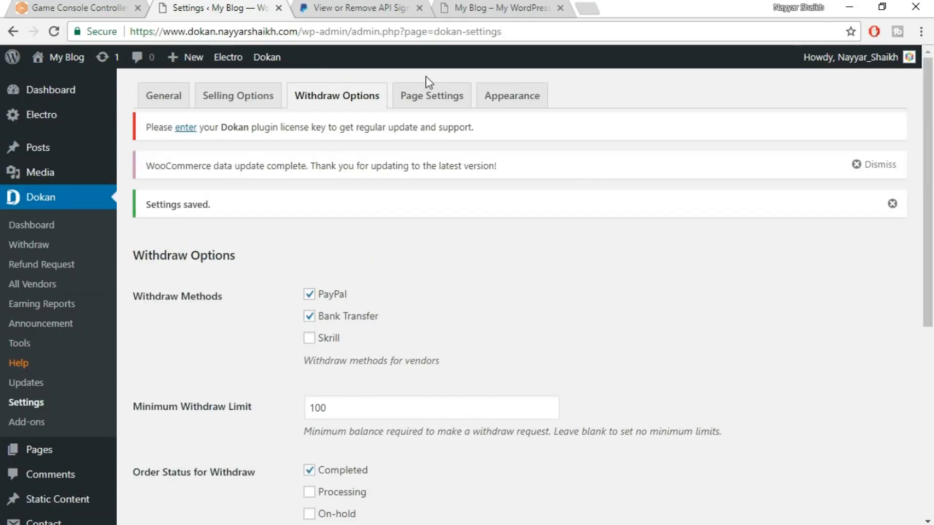
# Assign the Dashboard and My Orders pages in the Dokan page settings and save them
pyautogui.click(434, 108)
pyautogui.scroll(-2, 673, 273)
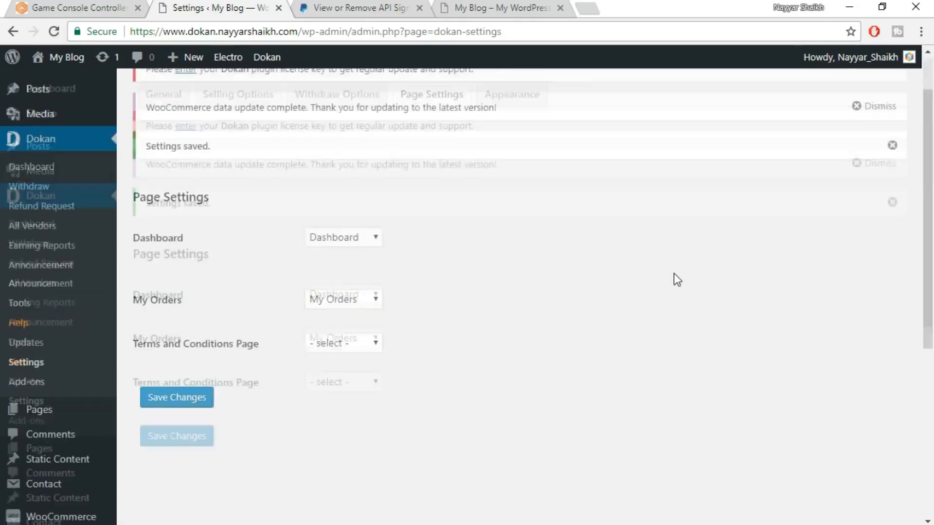
pyautogui.click(367, 224)
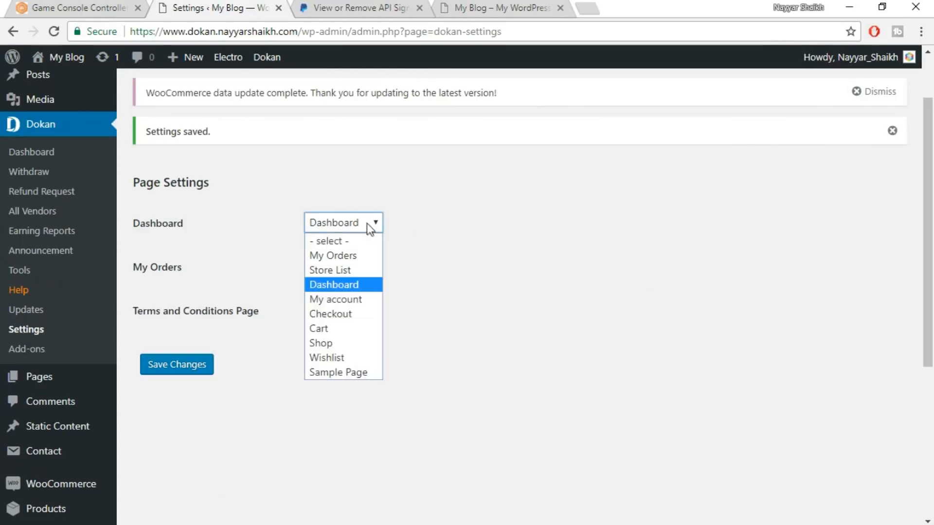
pyautogui.click(352, 286)
pyautogui.click(351, 270)
pyautogui.click(351, 270)
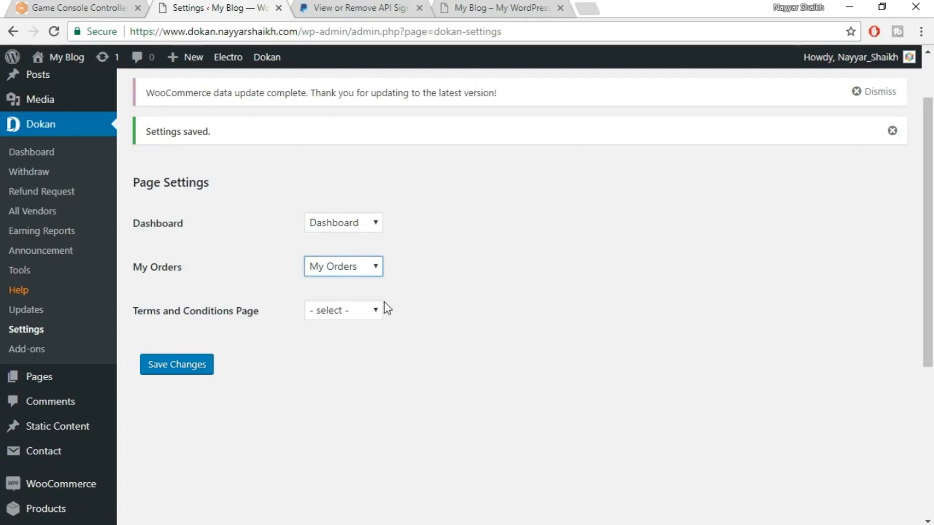
pyautogui.click(179, 364)
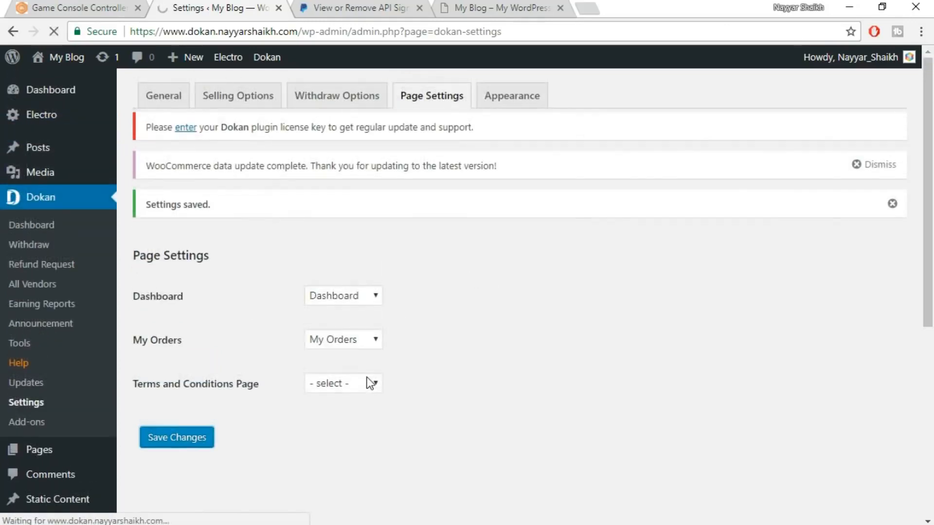
# Open the Dokan appearance settings, review the store header templates and save them
pyautogui.click(515, 101)
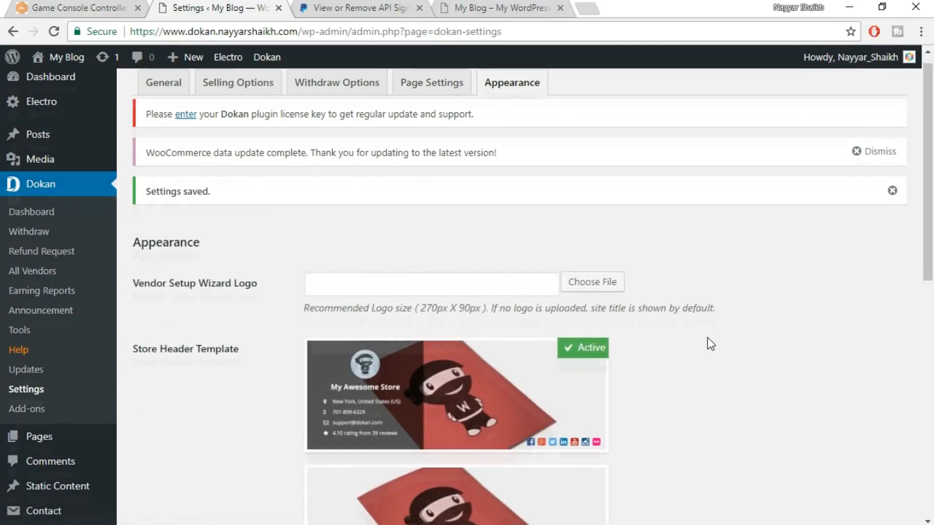
pyautogui.scroll(-3, 707, 338)
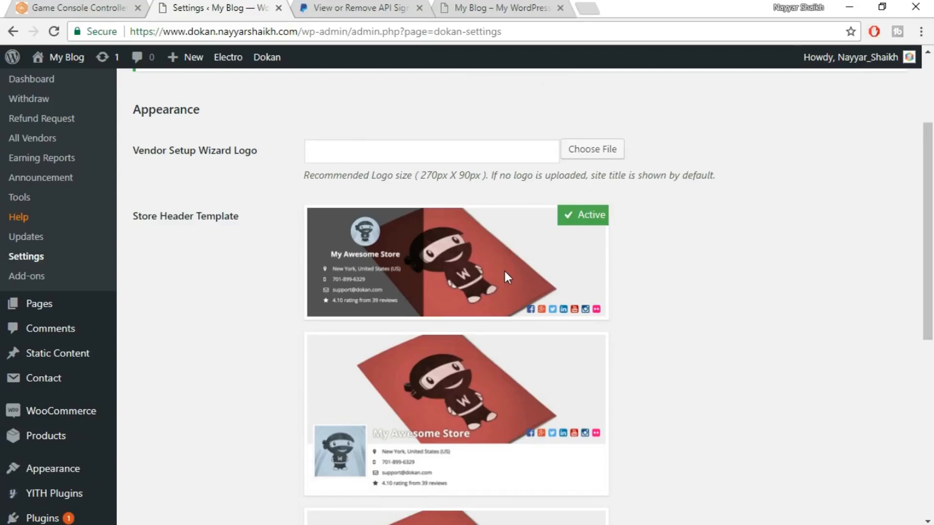
pyautogui.scroll(-6, 520, 308)
pyautogui.scroll(-2, 535, 316)
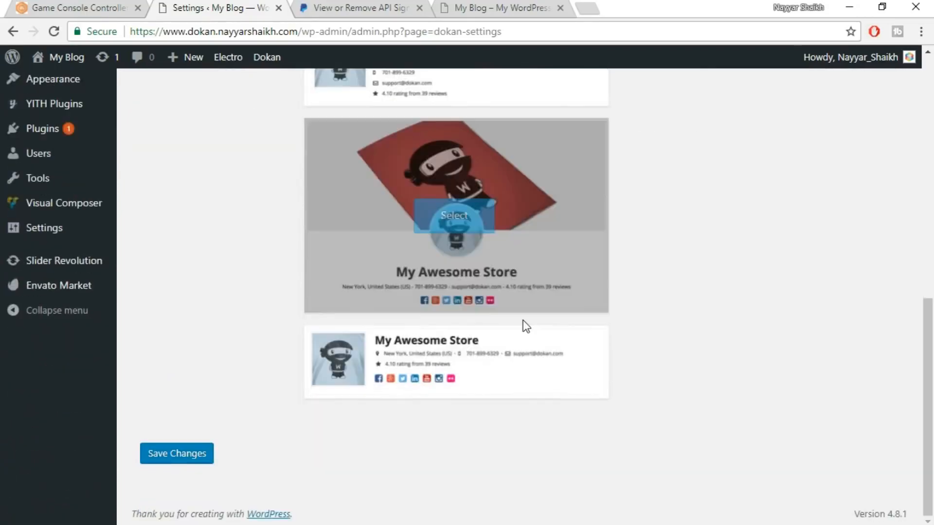
pyautogui.scroll(8, 739, 413)
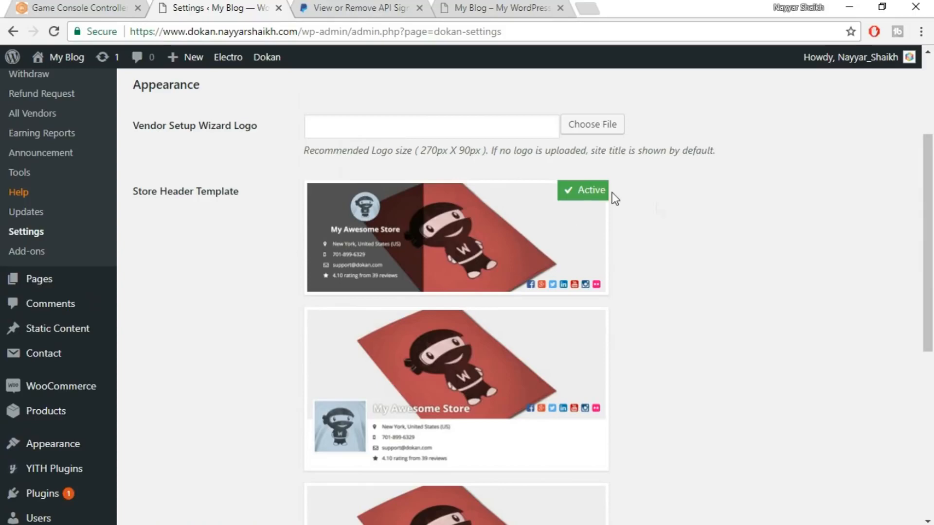
pyautogui.scroll(-8, 710, 293)
pyautogui.click(149, 455)
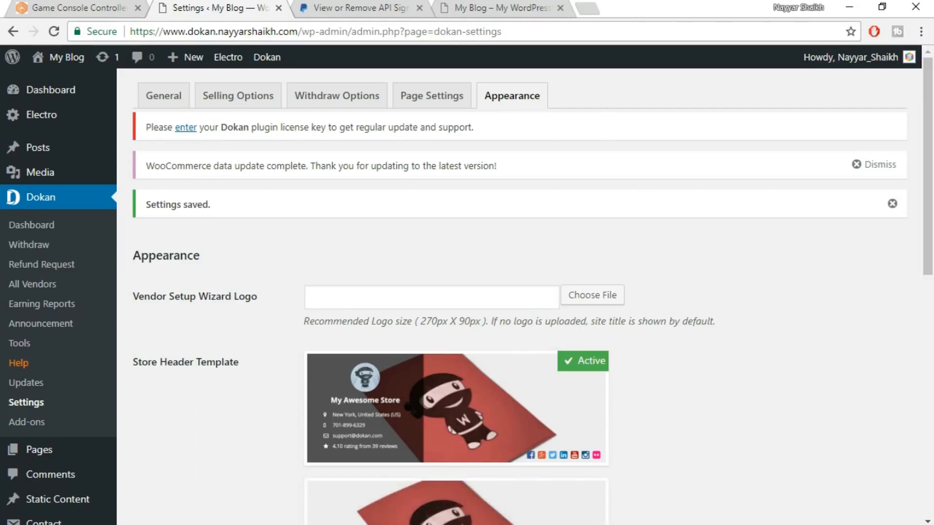
# Copy the site's base address and open it in Microsoft Edge
pyautogui.moveTo(412, 524)
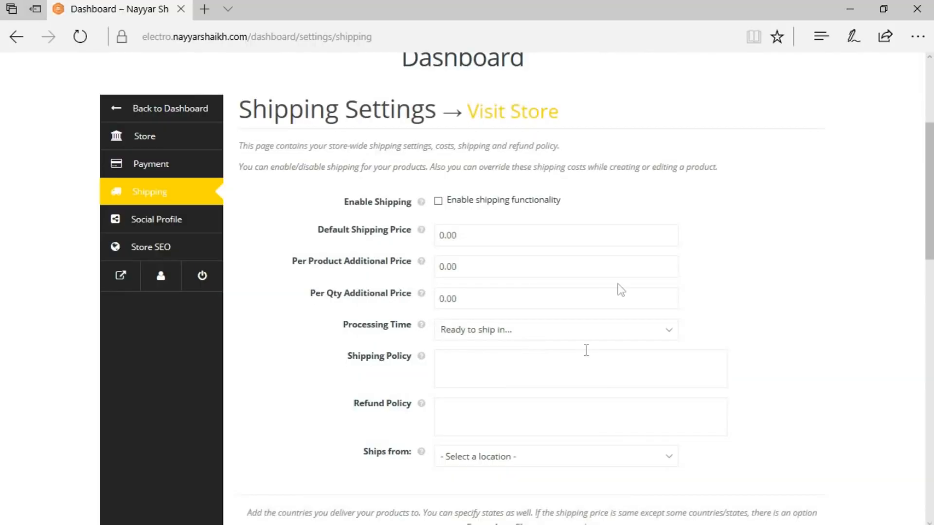
pyautogui.scroll(5, 631, 306)
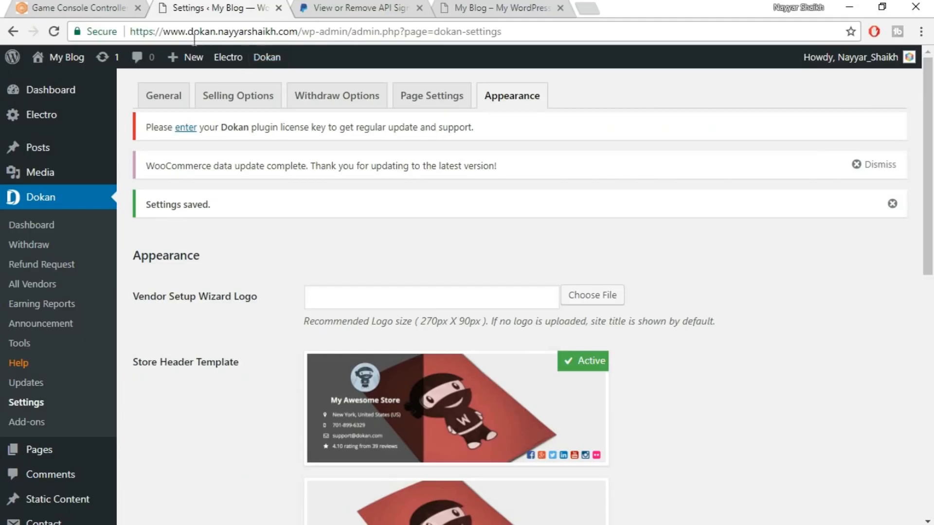
pyautogui.moveTo(130, 32); pyautogui.dragTo(298, 29)
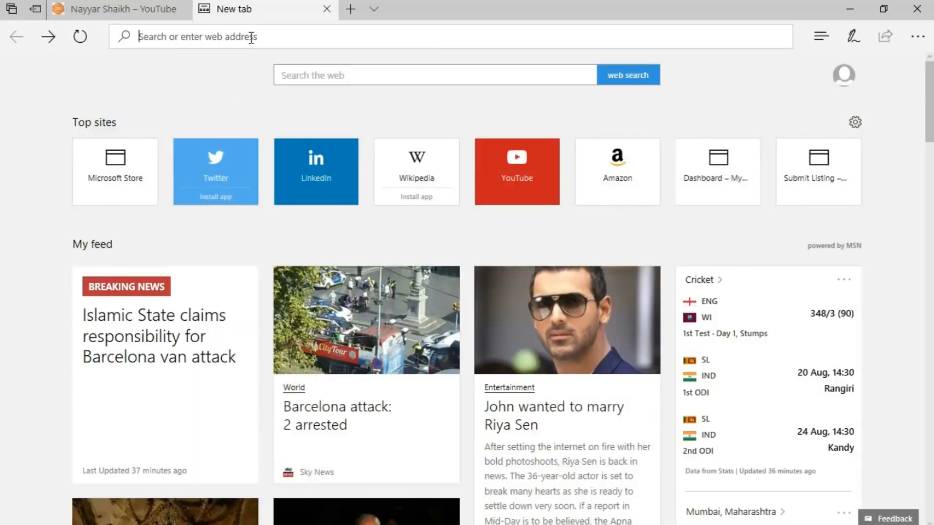
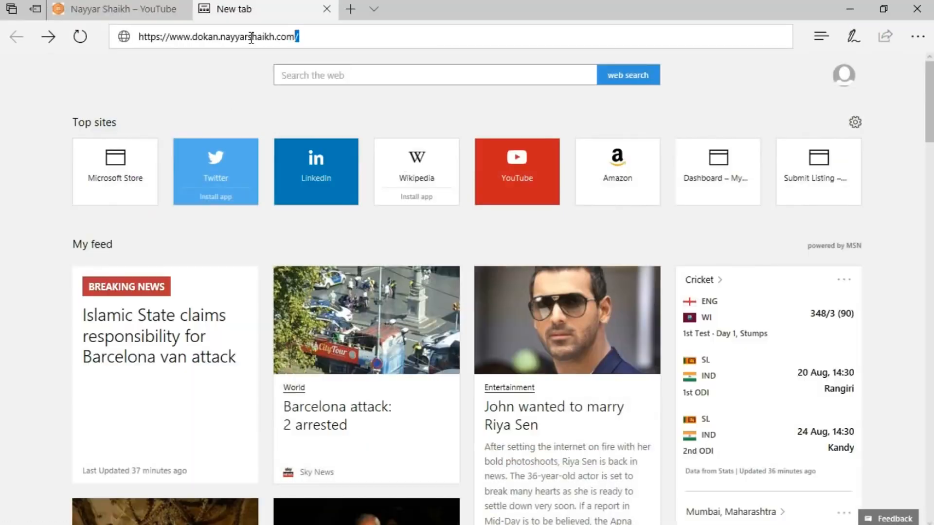
pyautogui.press('Return')
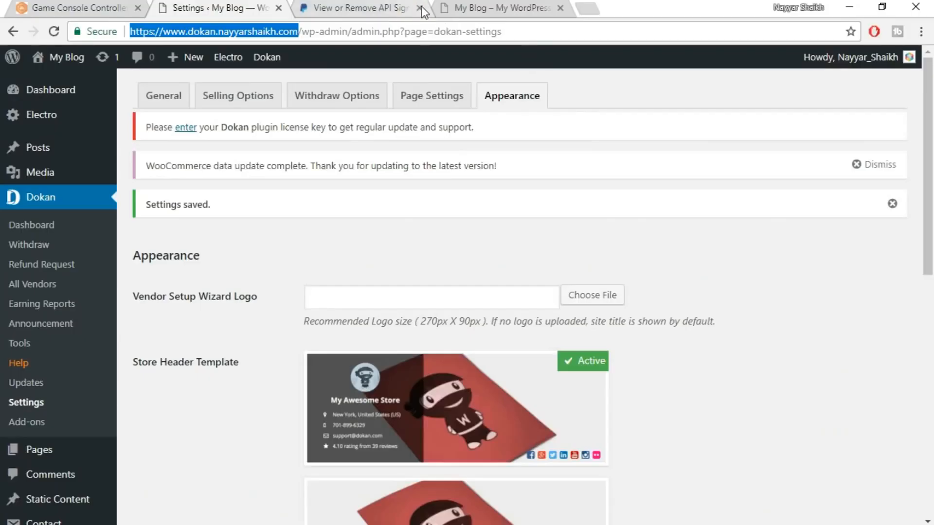
# Reload the site's front page and compare it with the Electro product page header
pyautogui.click(420, 8)
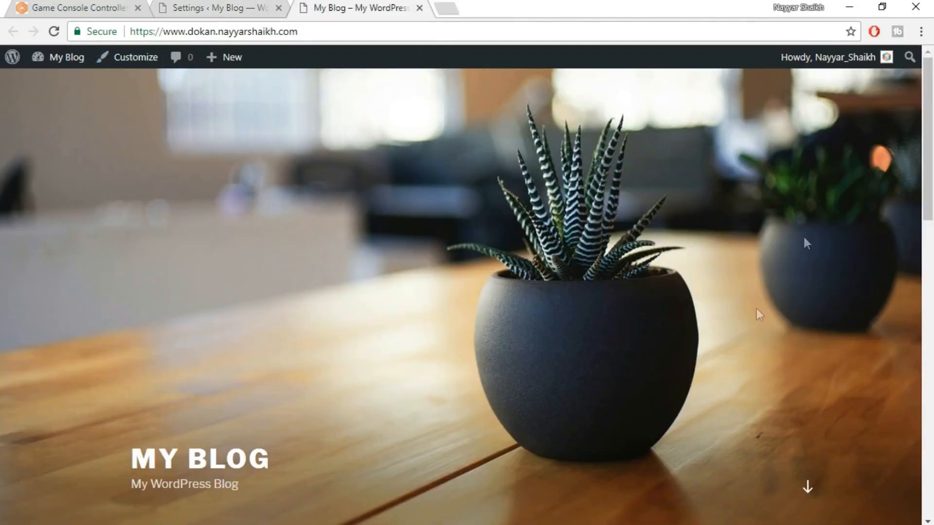
pyautogui.click(54, 31)
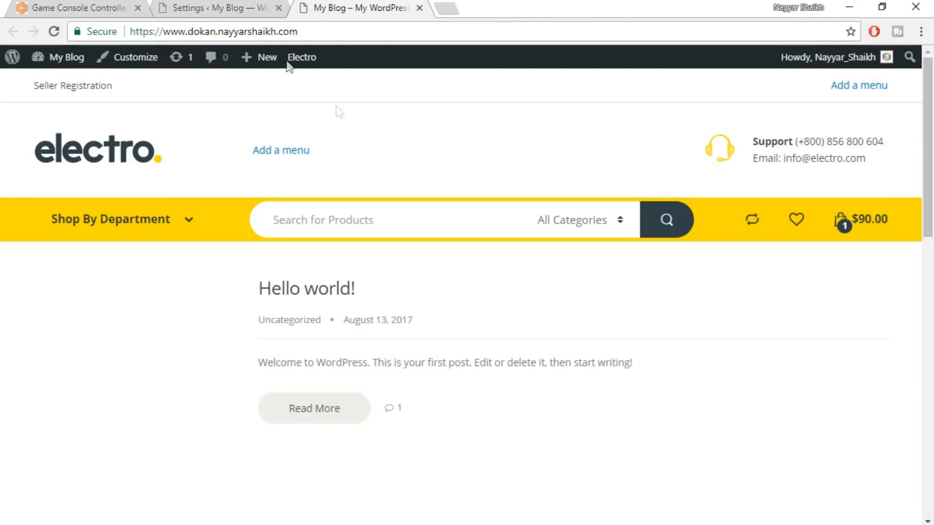
pyautogui.click(117, 4)
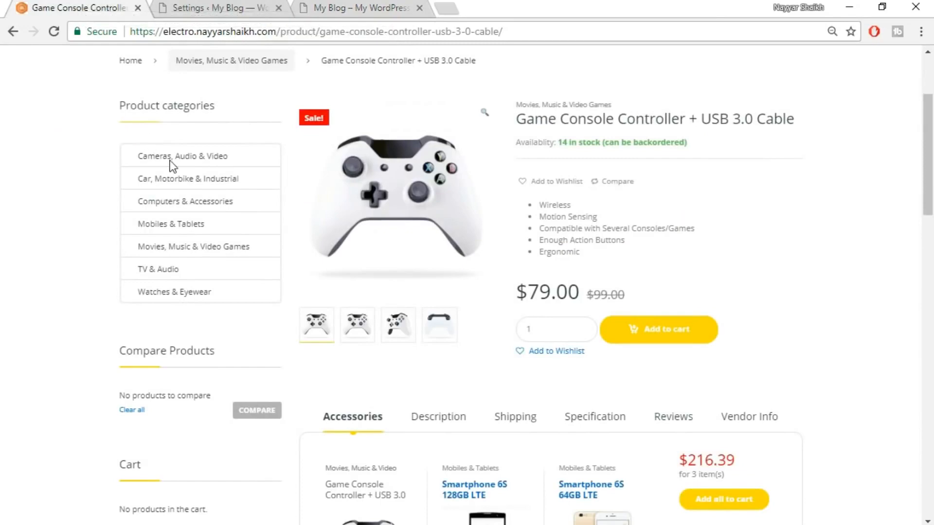
pyautogui.scroll(3, 171, 163)
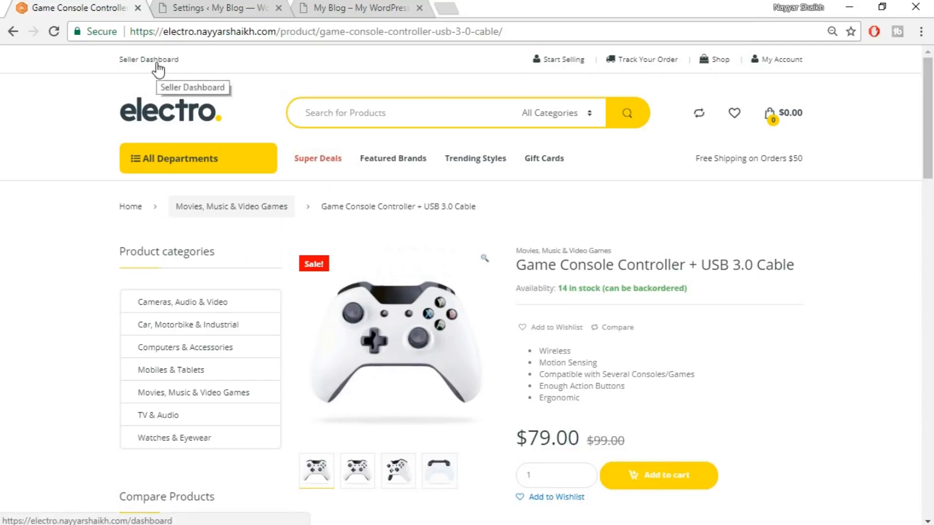
# Open the Menus screen and create a new menu named Top Left
pyautogui.click(212, 8)
pyautogui.scroll(-5, 158, 270)
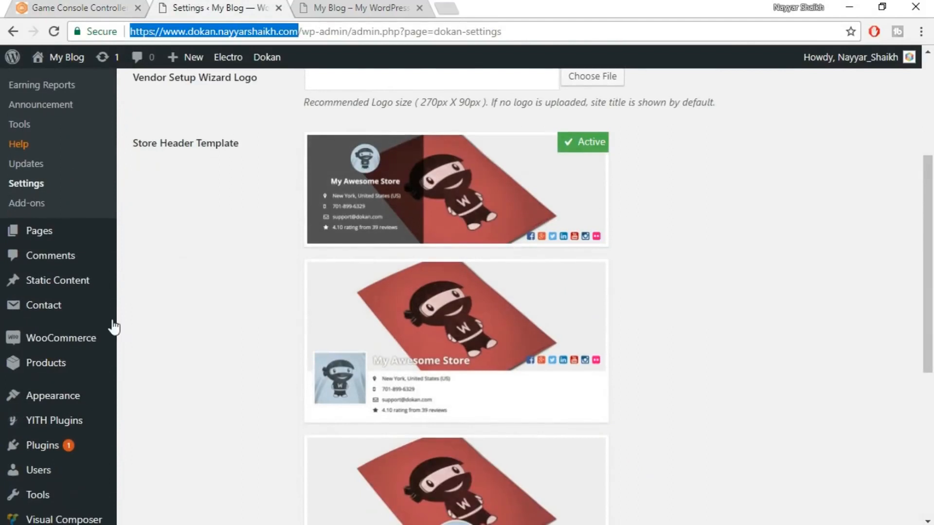
pyautogui.moveTo(54, 403)
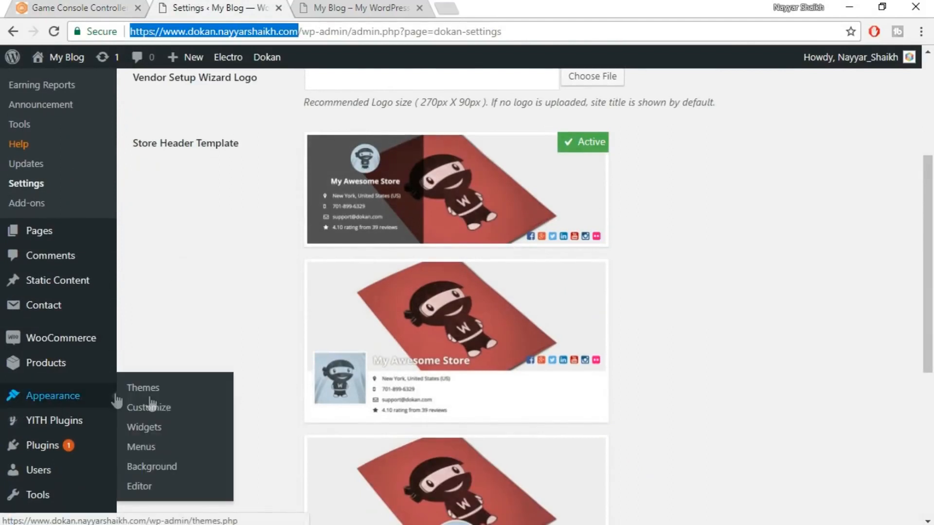
pyautogui.click(132, 448)
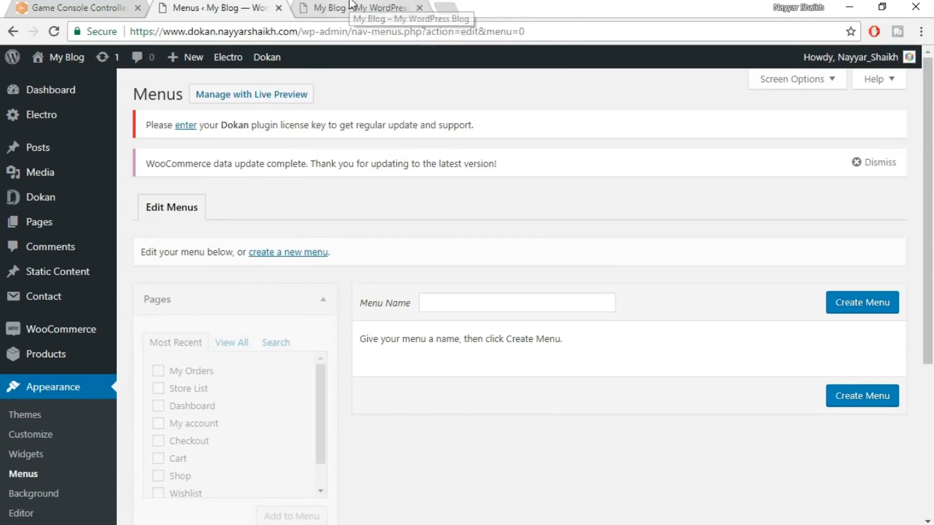
pyautogui.click(351, 4)
pyautogui.click(29, 8)
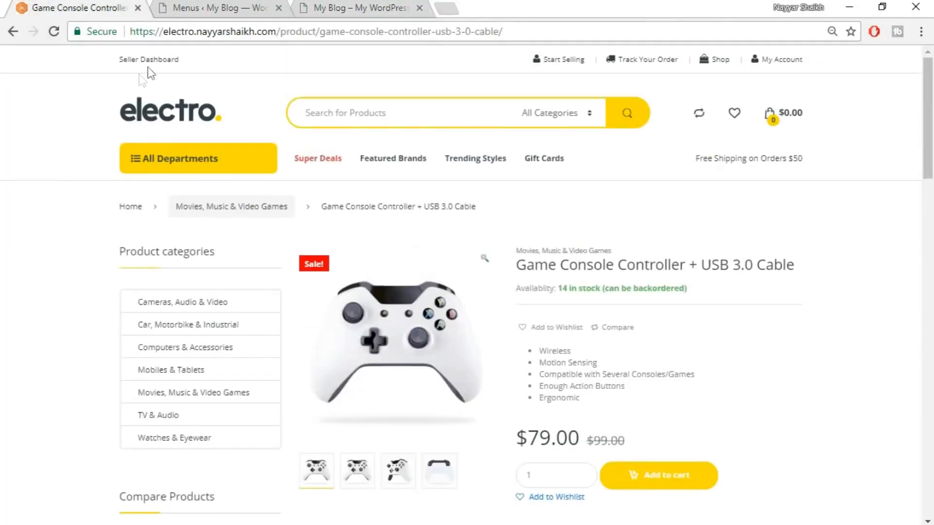
pyautogui.click(219, 8)
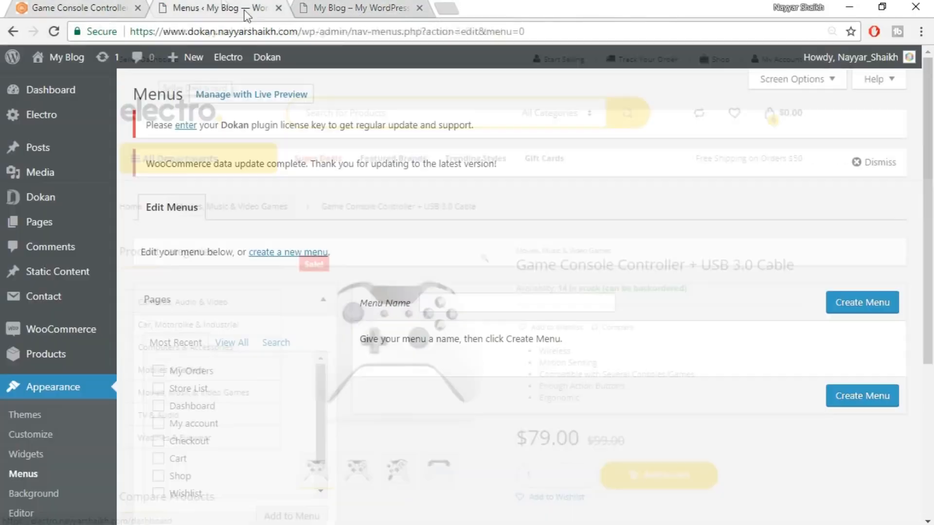
pyautogui.click(533, 303)
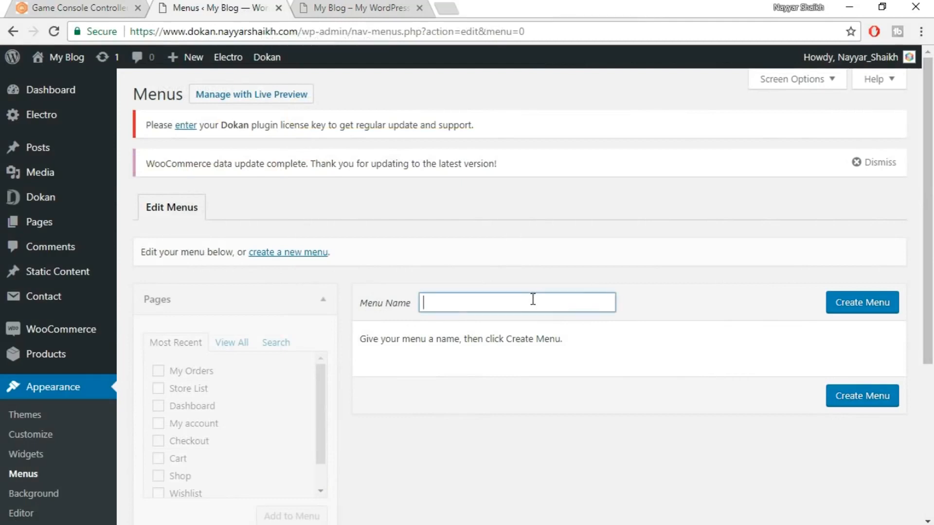
pyautogui.write('Top Left')
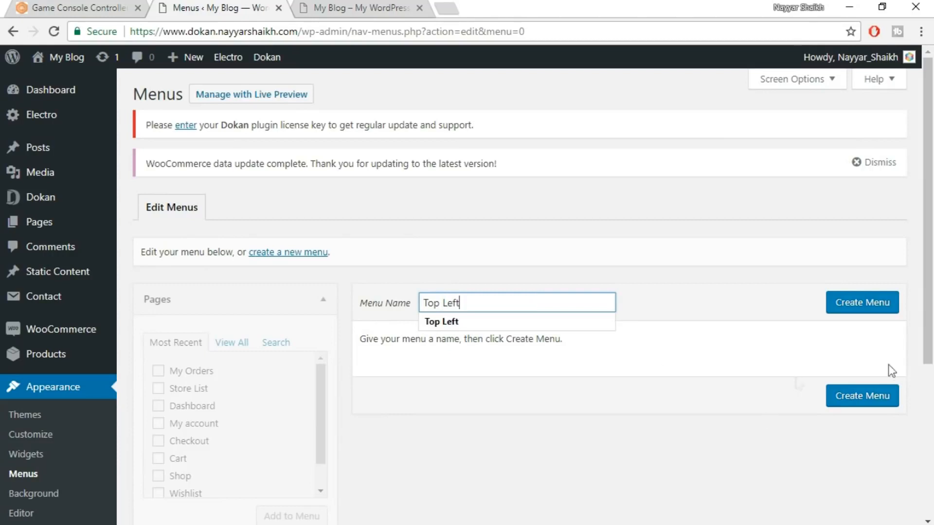
pyautogui.click(881, 312)
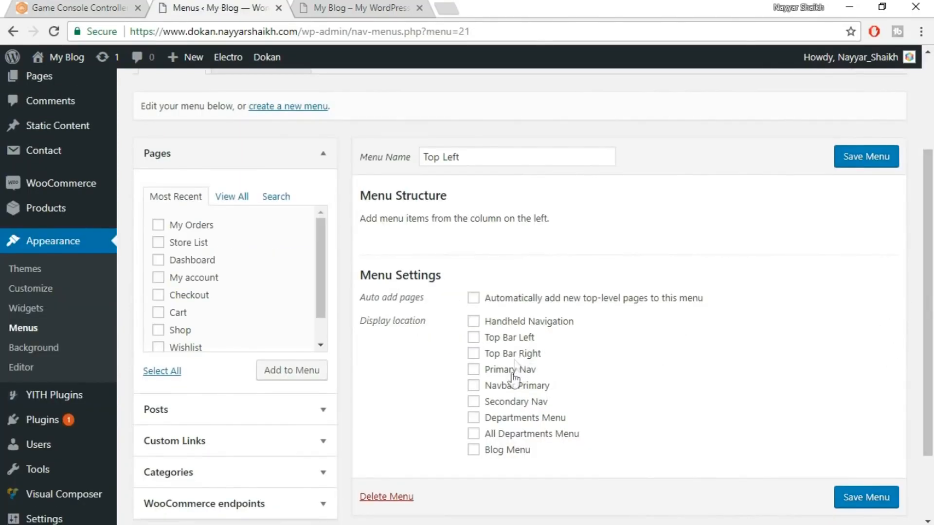
# Assign the Top Left menu to the Top Bar Left location and add the Dashboard page to it
pyautogui.click(516, 338)
pyautogui.click(124, 8)
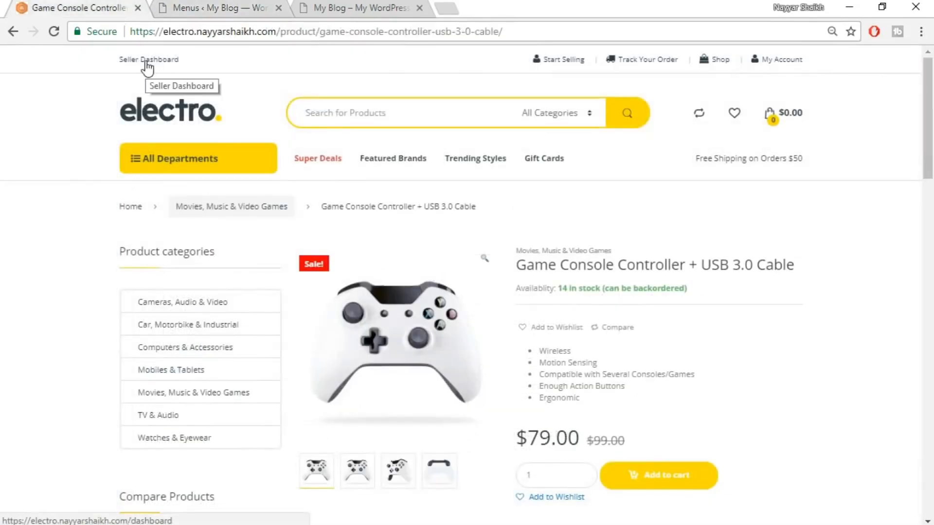
pyautogui.click(252, 6)
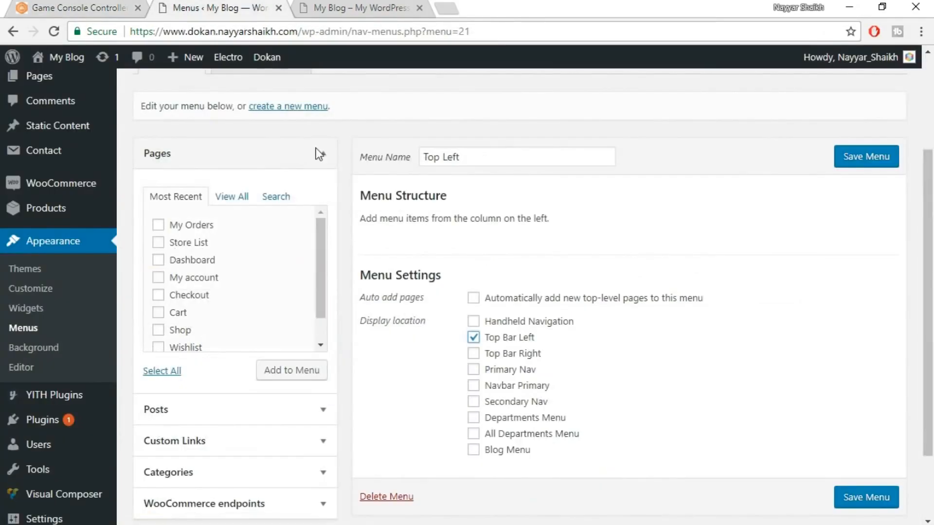
pyautogui.click(192, 260)
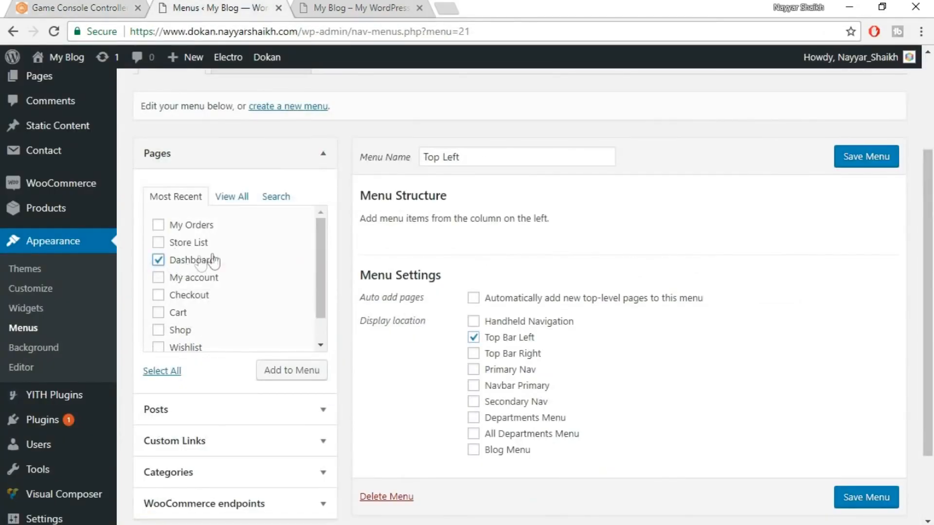
pyautogui.click(299, 371)
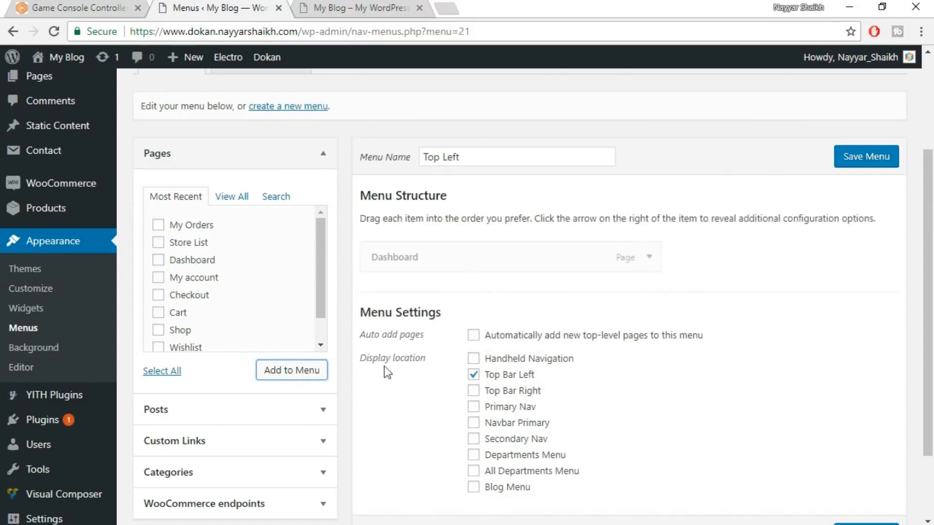
# Rename the Dashboard menu item's navigation label to Seller Dashboard and save the menu
pyautogui.click(648, 256)
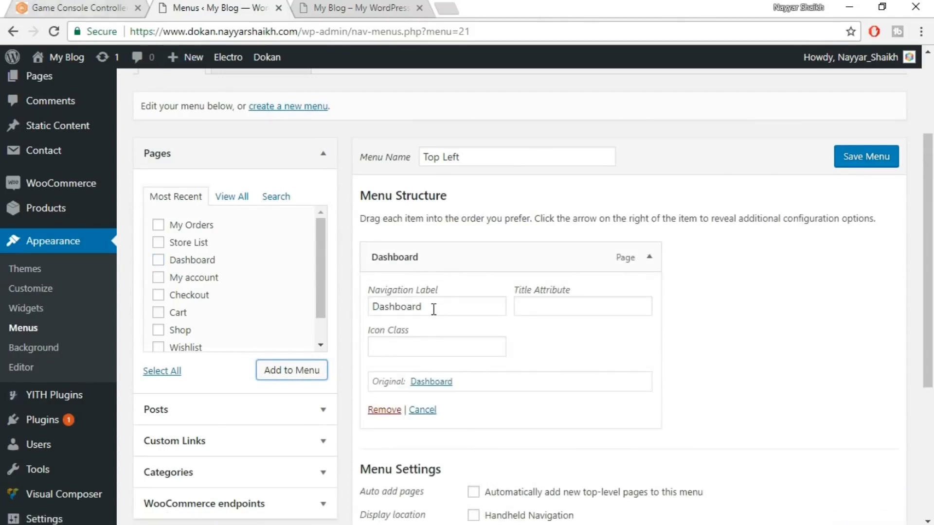
pyautogui.click(127, 9)
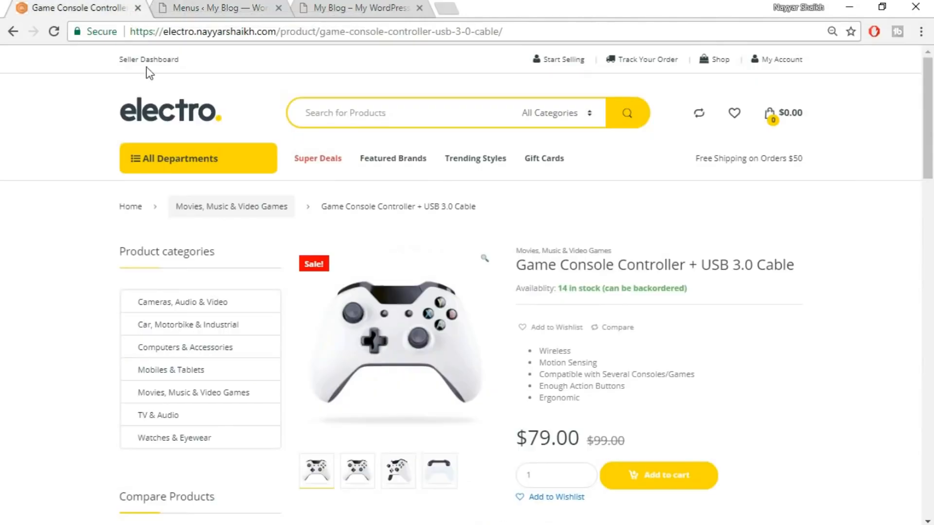
pyautogui.click(219, 7)
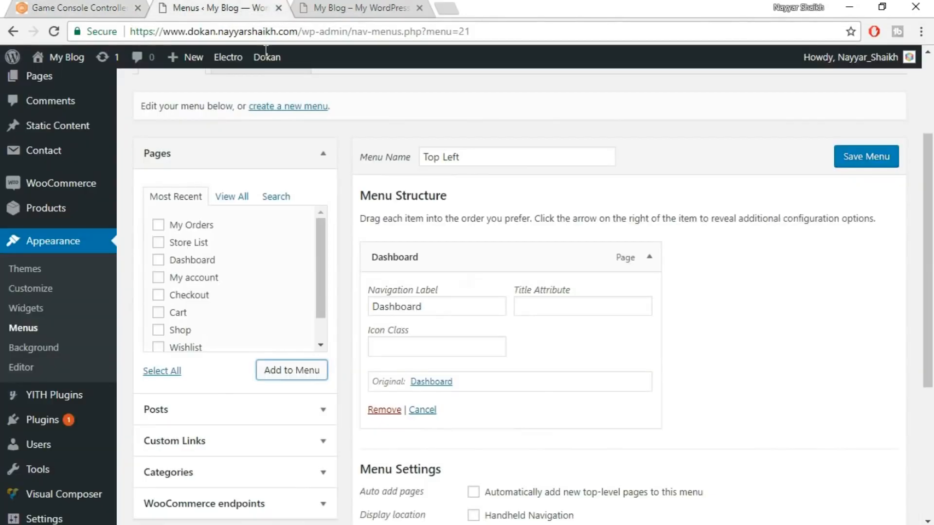
pyautogui.click(375, 306)
pyautogui.write('Seller')
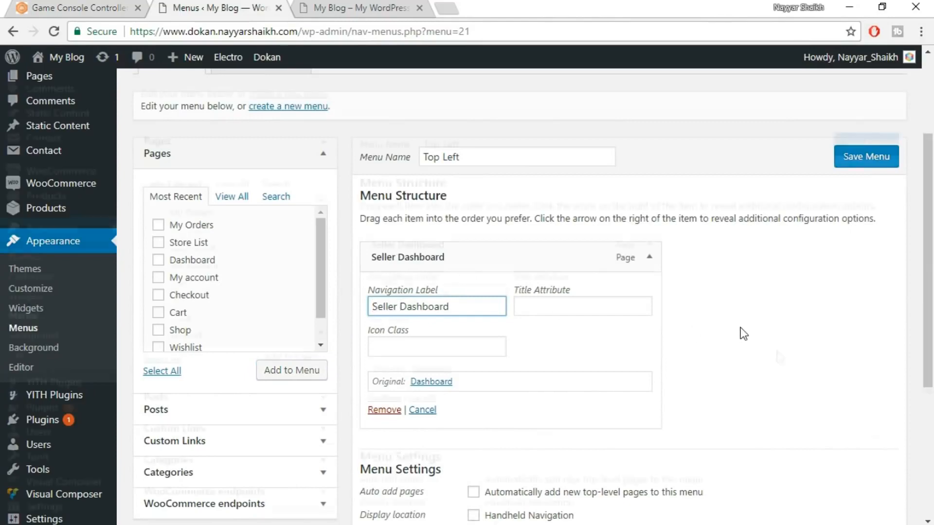
pyautogui.scroll(-5, 740, 328)
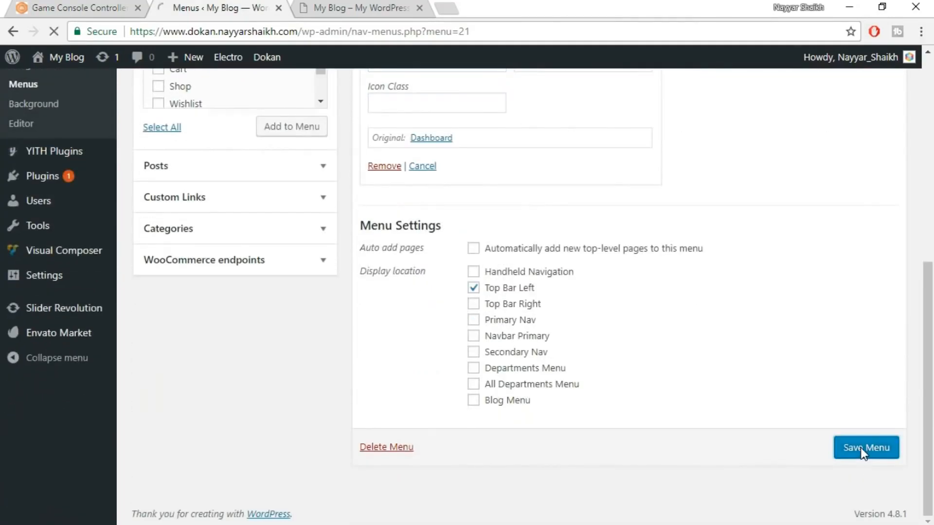
pyautogui.click(859, 447)
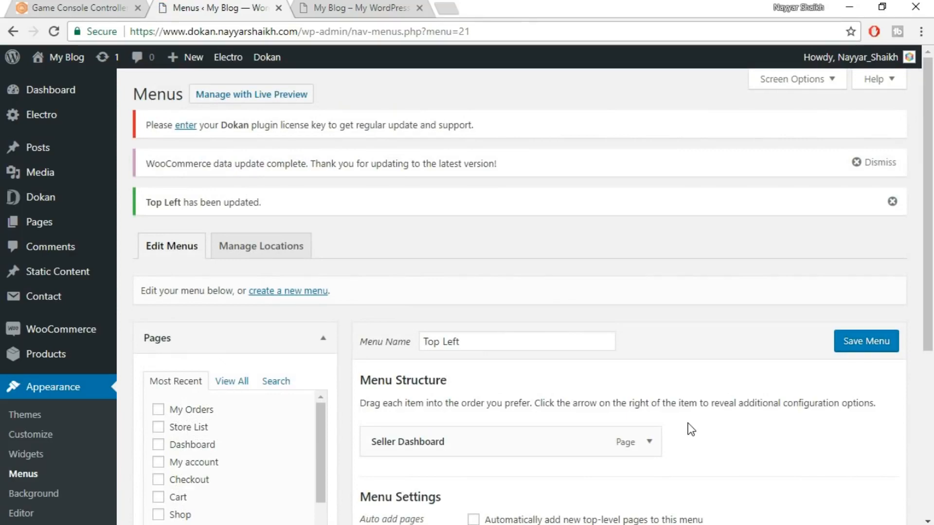
# Create a new menu named Top Right
pyautogui.click(73, 7)
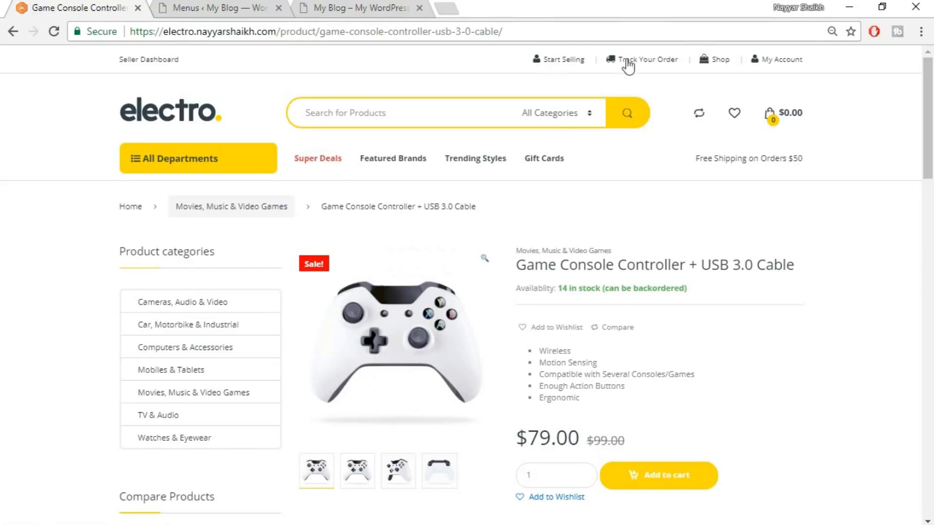
pyautogui.click(187, 6)
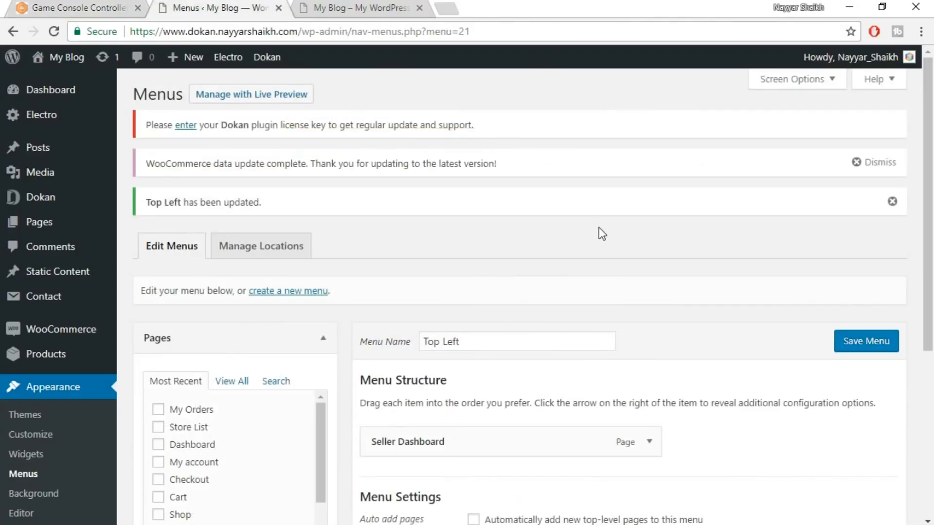
pyautogui.scroll(-1, 599, 227)
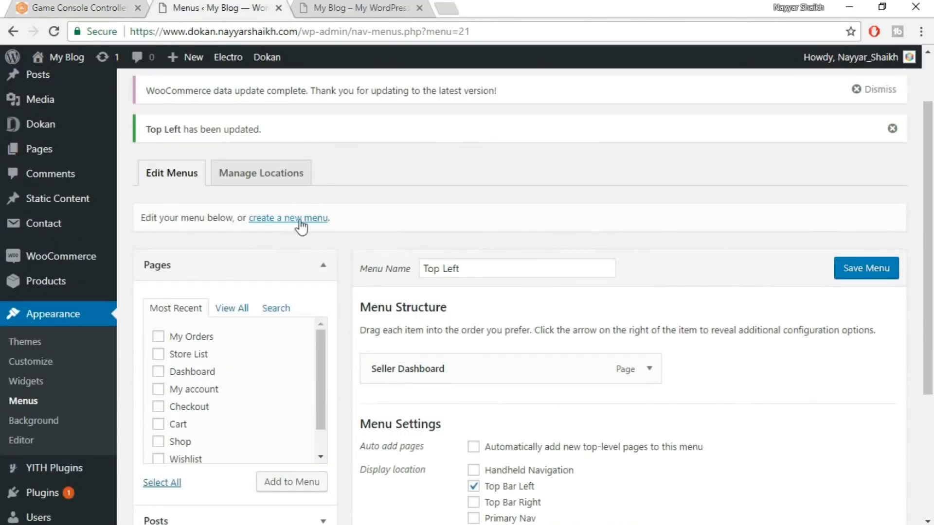
pyautogui.click(298, 224)
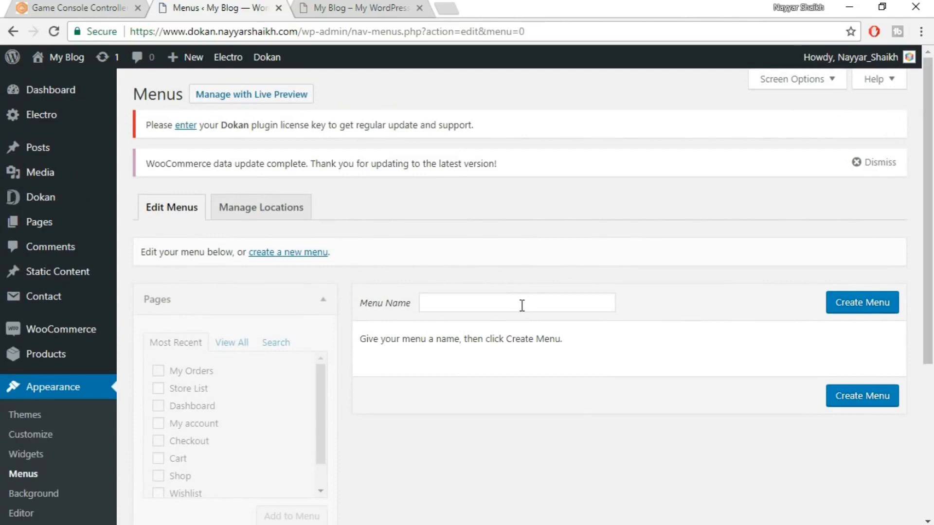
pyautogui.click(522, 306)
pyautogui.write('T')
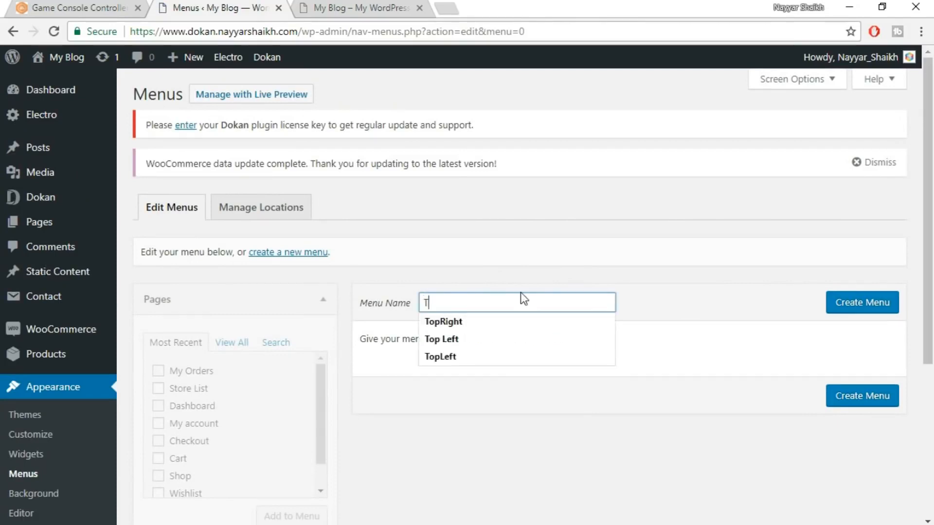
pyautogui.write('op Right')
pyautogui.click(849, 309)
# Add the Dashboard, My account and Shop pages to the Top Right menu
pyautogui.hotkey('ctrl', 'shift', 'Tab')
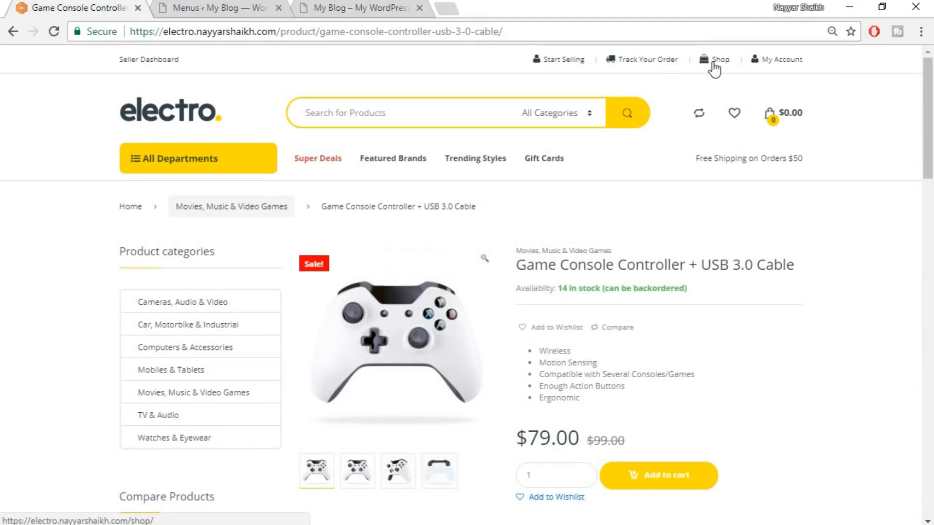
pyautogui.click(219, 7)
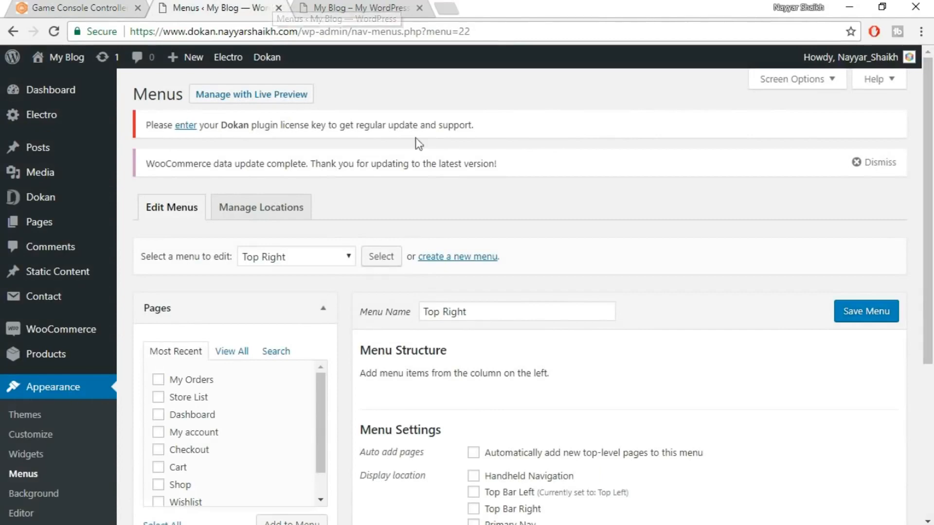
pyautogui.scroll(-3, 451, 199)
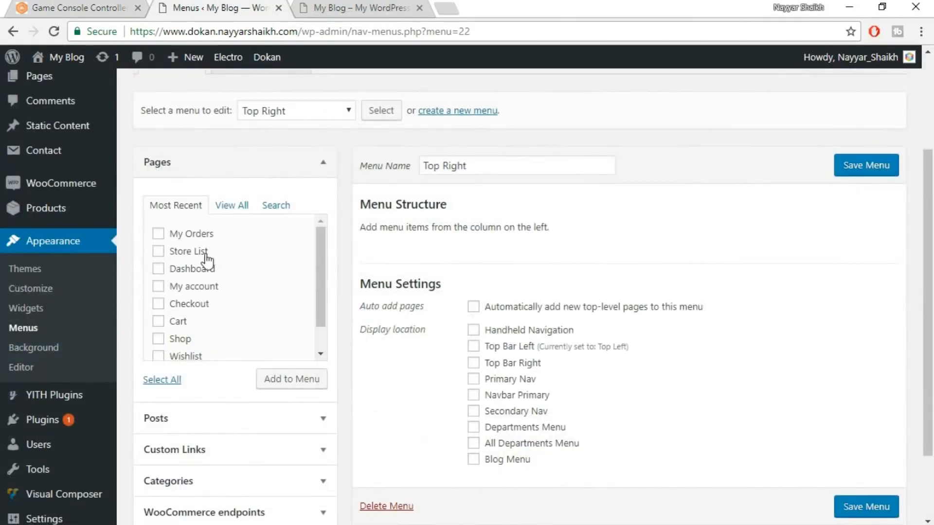
pyautogui.click(176, 269)
pyautogui.click(202, 288)
pyautogui.click(96, 7)
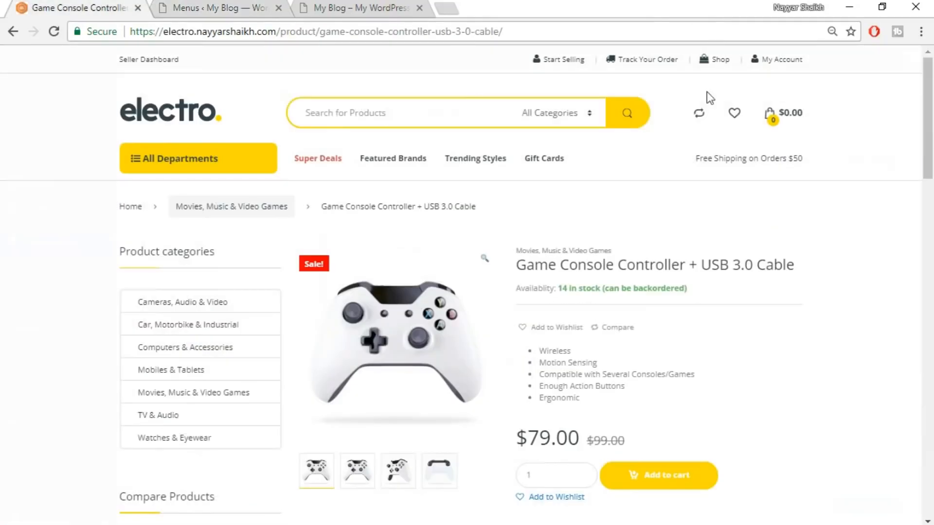
pyautogui.click(175, 8)
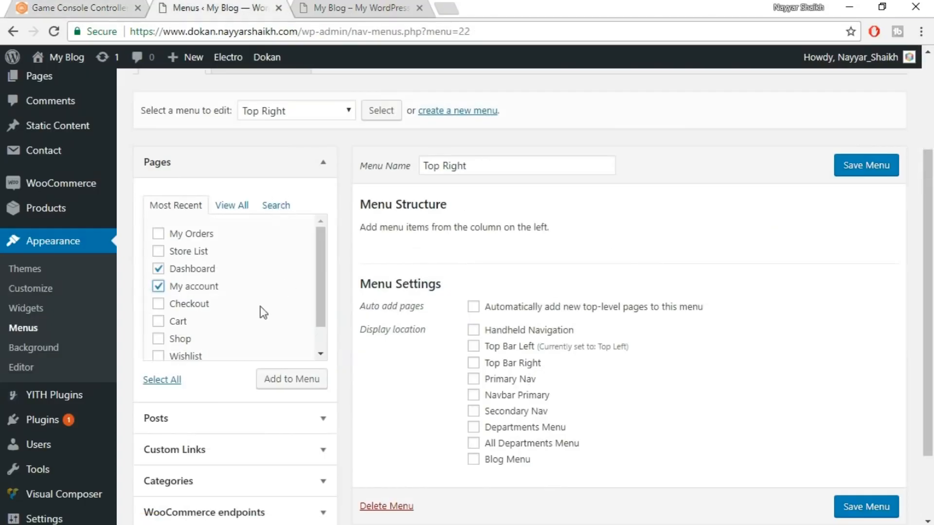
pyautogui.click(179, 340)
pyautogui.scroll(-1, 241, 287)
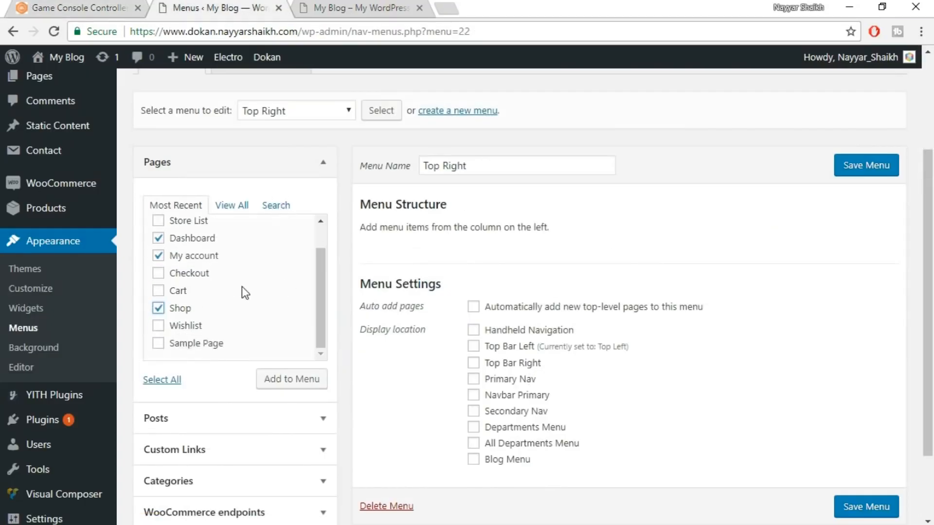
pyautogui.click(236, 209)
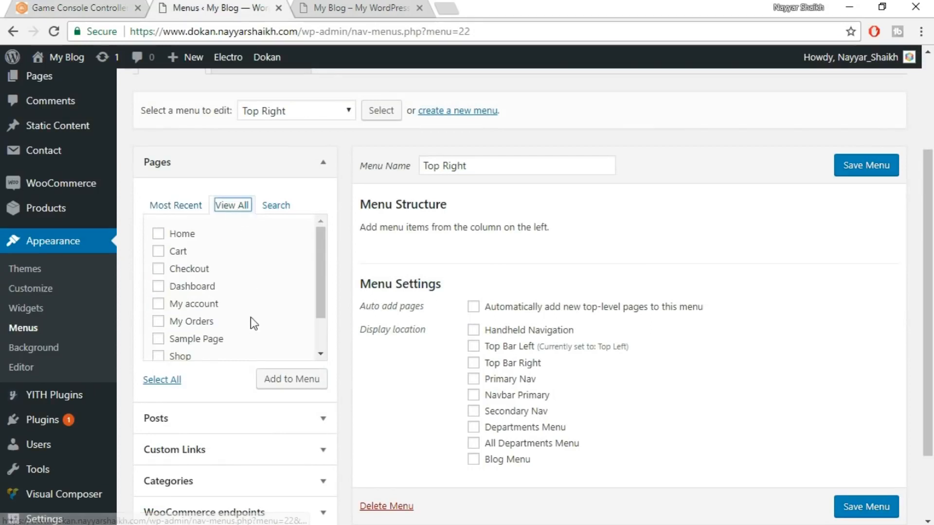
pyautogui.click(197, 289)
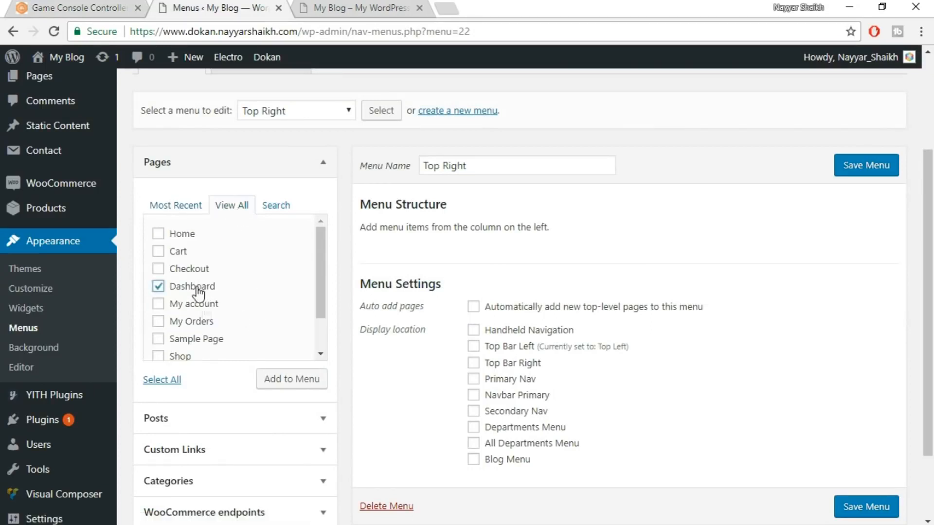
pyautogui.click(212, 306)
pyautogui.scroll(-1, 195, 311)
pyautogui.click(189, 310)
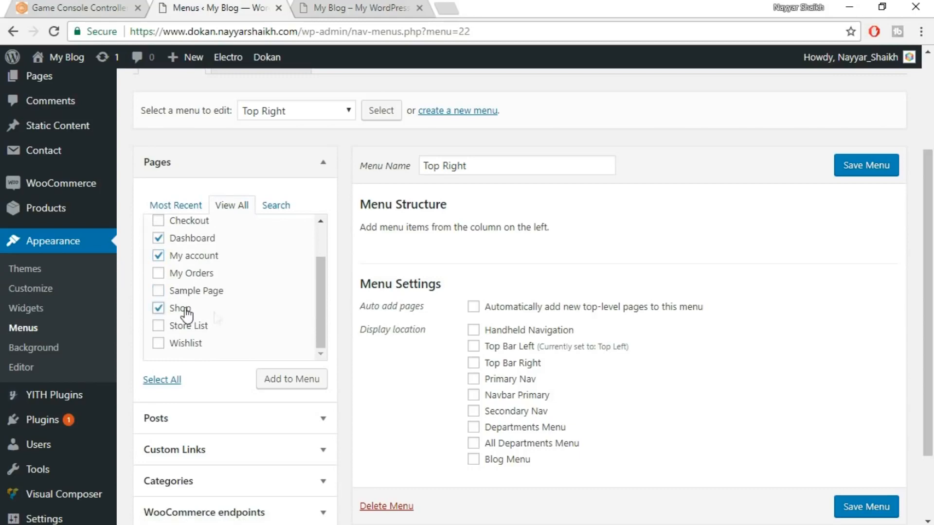
pyautogui.scroll(-1, 253, 313)
pyautogui.click(315, 310)
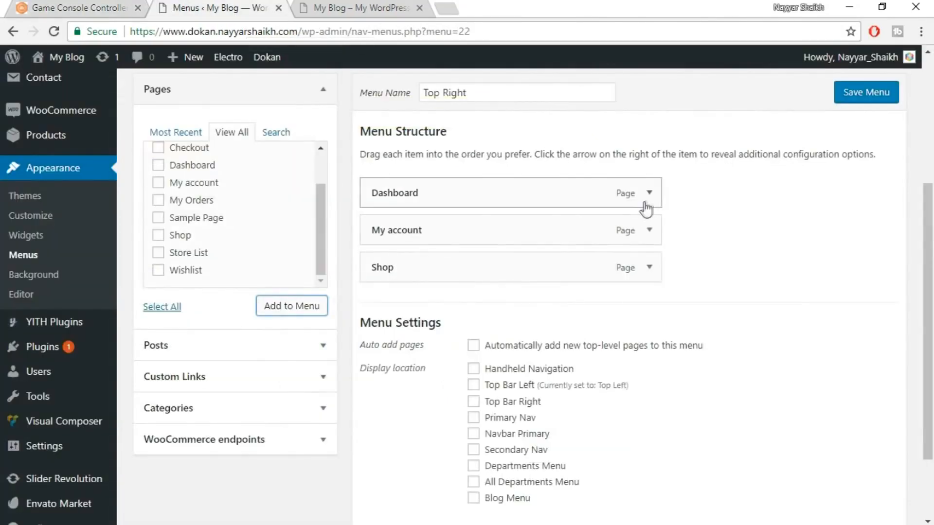
# Rename the Dashboard menu item's navigation label to Start Selling
pyautogui.click(645, 204)
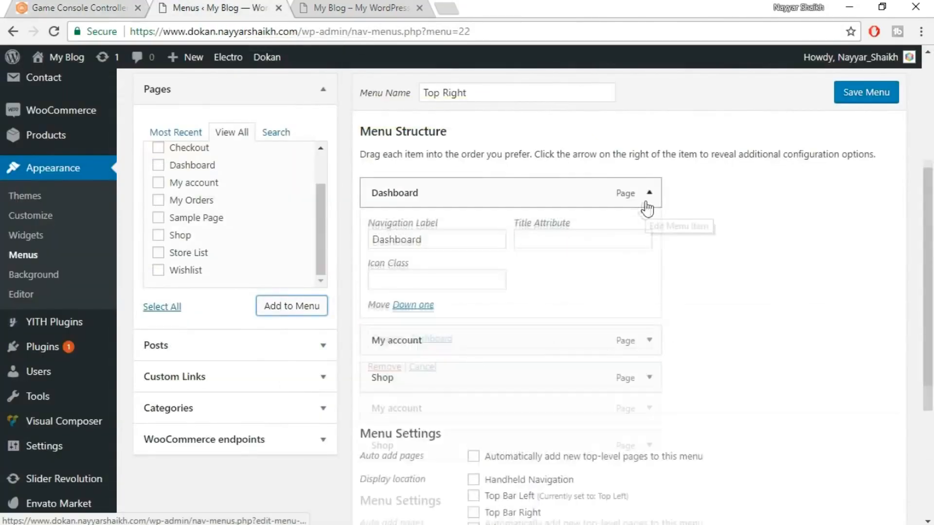
pyautogui.moveTo(422, 243); pyautogui.dragTo(362, 237)
pyautogui.write('Start S')
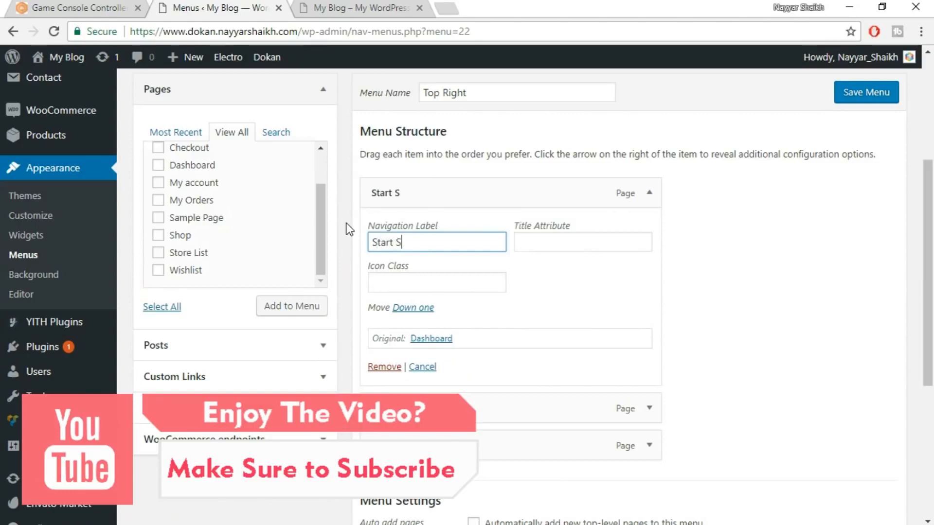
pyautogui.write('llinge')
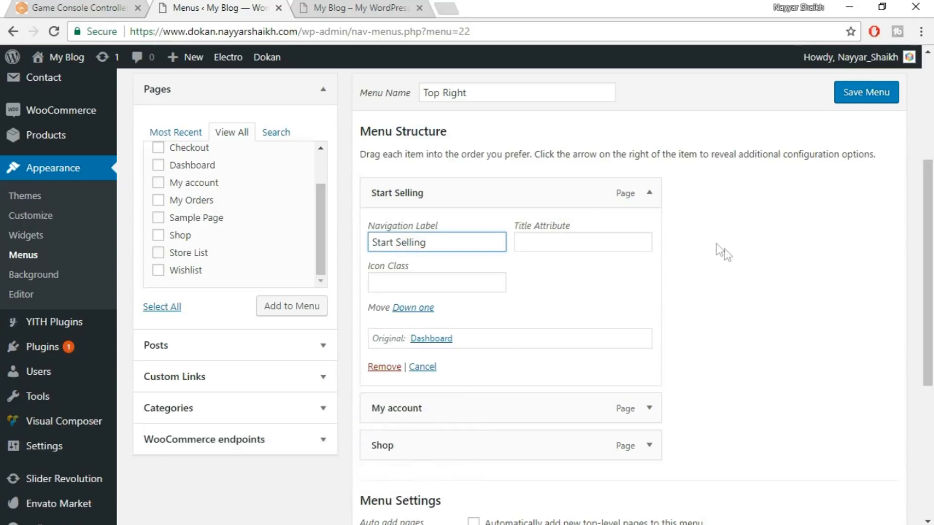
pyautogui.click(648, 193)
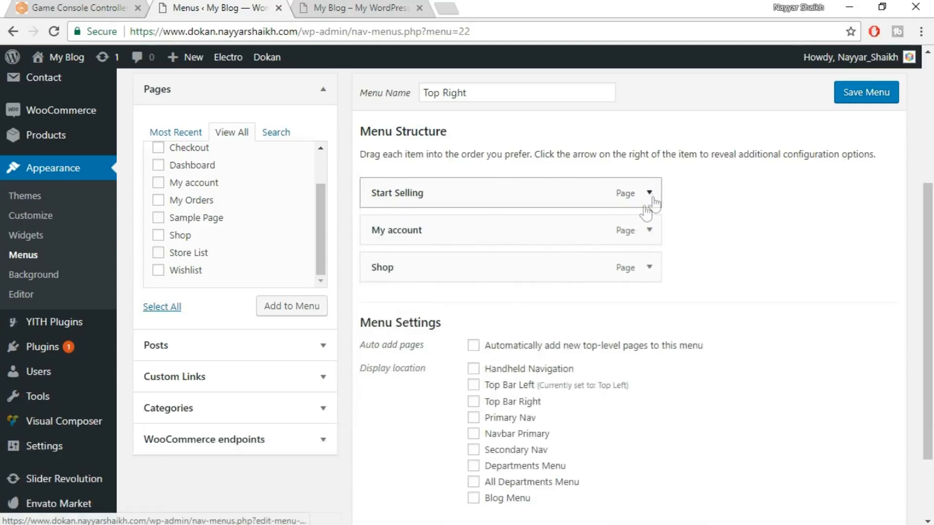
# Reorder the Top Right menu items so Shop comes before My account
pyautogui.click(79, 9)
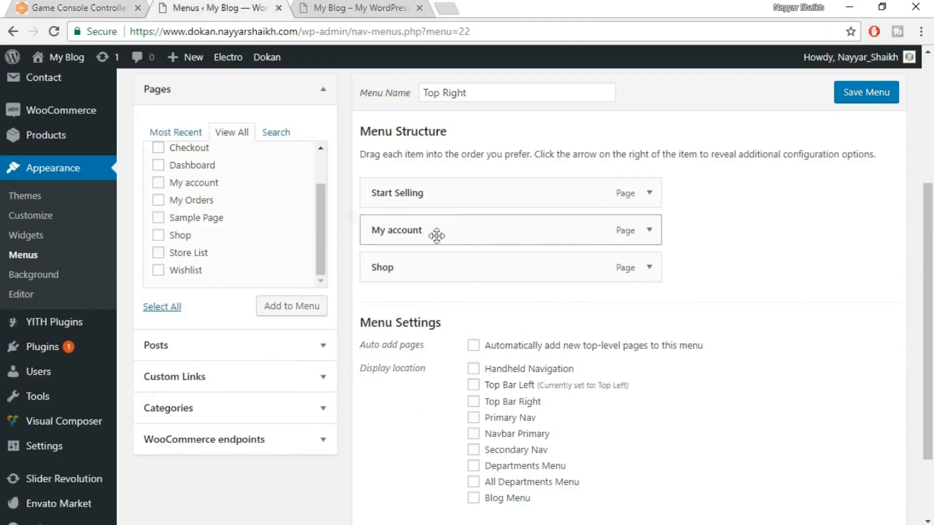
pyautogui.moveTo(436, 256); pyautogui.dragTo(457, 237)
pyautogui.click(119, 7)
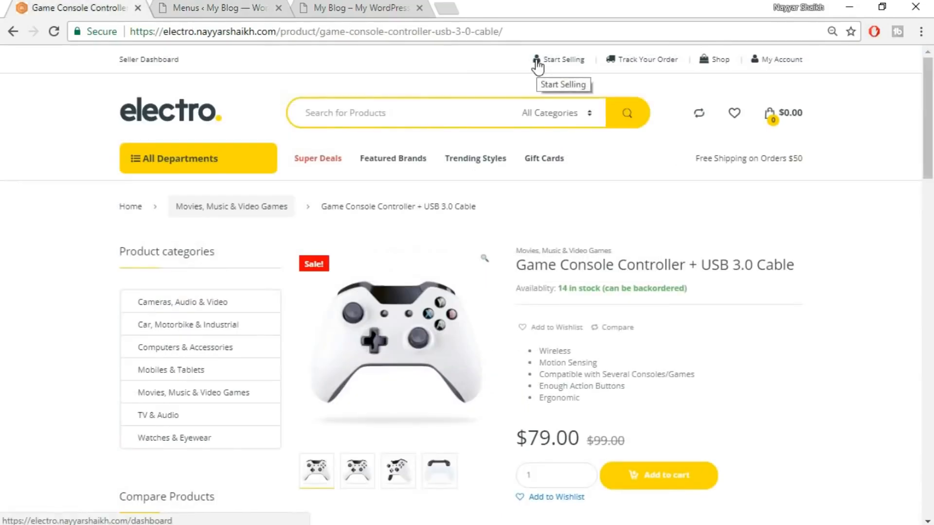
pyautogui.click(238, 5)
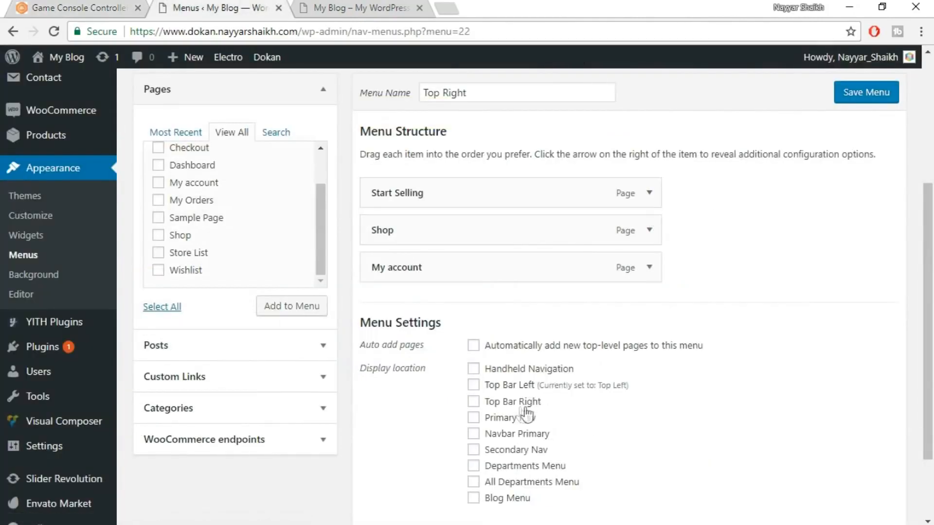
# Assign the Top Right menu to the Top Bar Right location and open the Start Selling item's settings
pyautogui.click(505, 403)
pyautogui.click(649, 195)
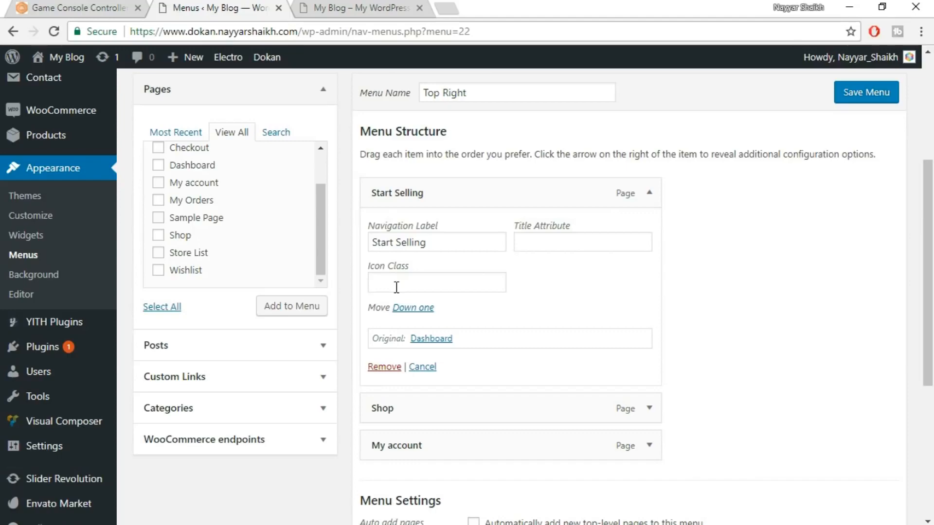
# Open a new browser tab and go to fontawesome.io
pyautogui.click(451, 8)
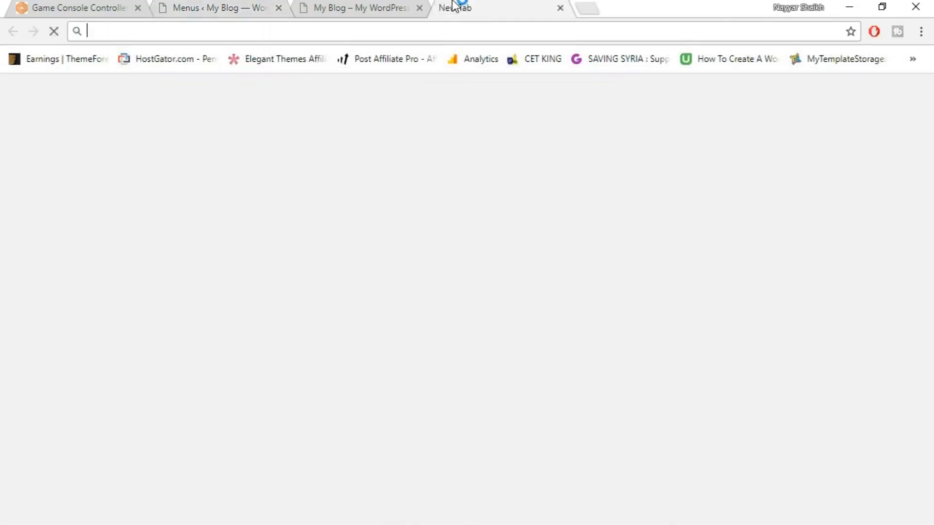
pyautogui.write('fon')
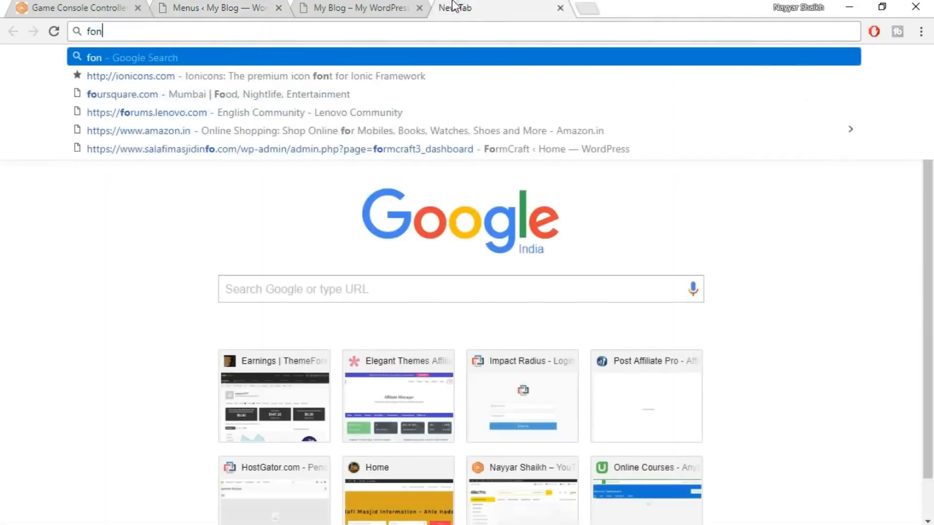
pyautogui.write('tawesome')
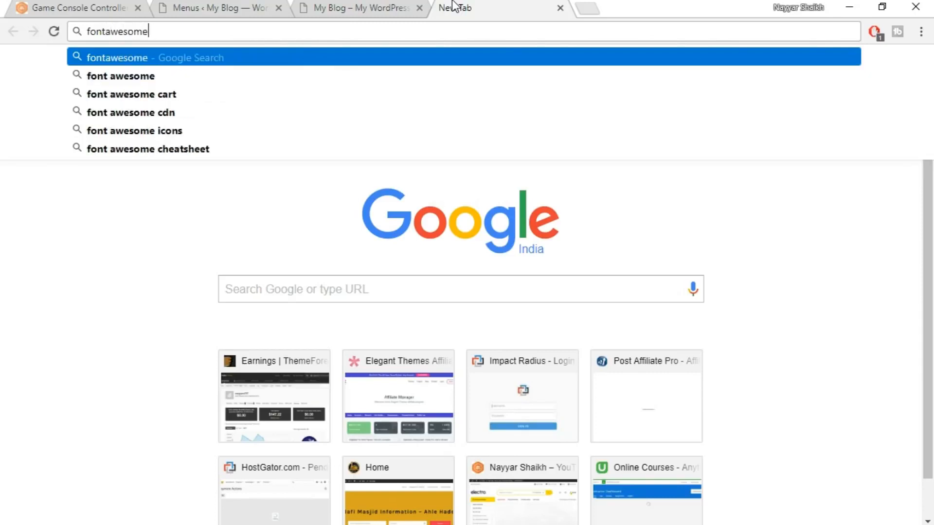
pyautogui.write('.com')
pyautogui.press('BackSpace')
pyautogui.press('BackSpace')
pyautogui.press('BackSpace')
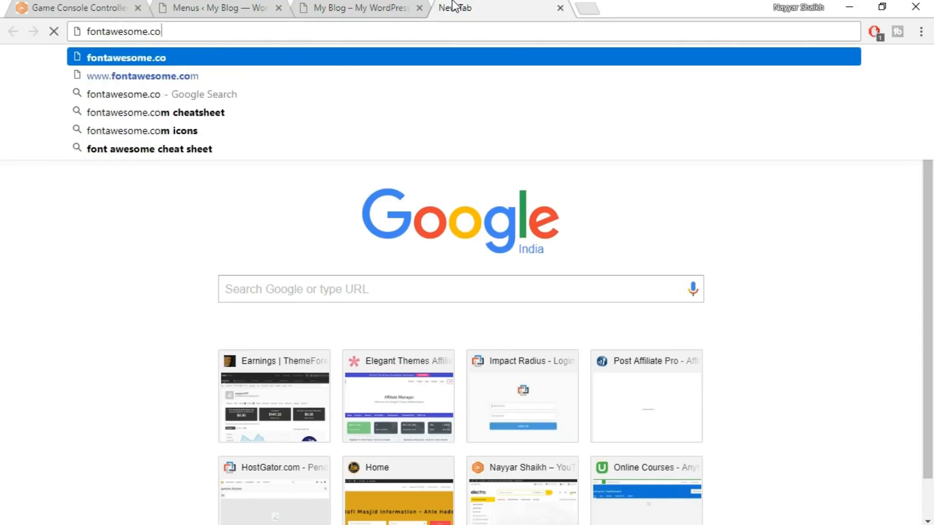
pyautogui.write('io')
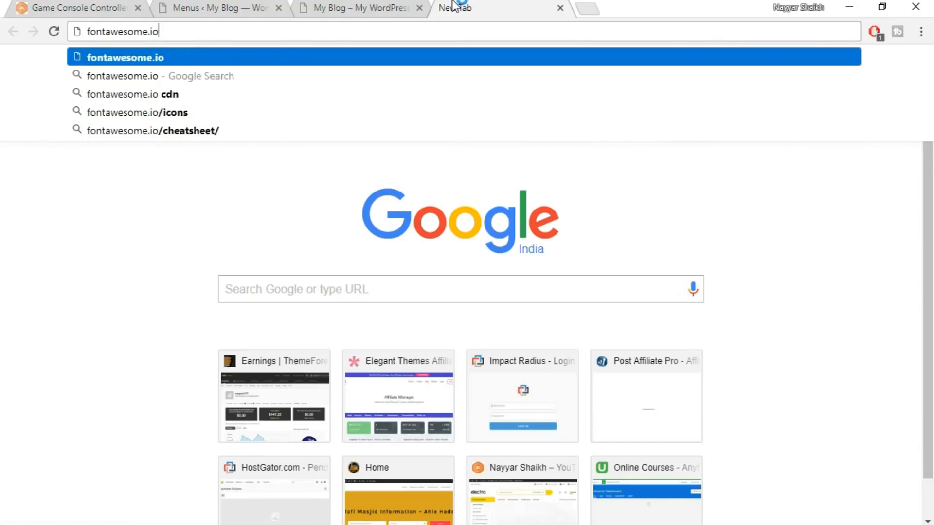
pyautogui.press('Return')
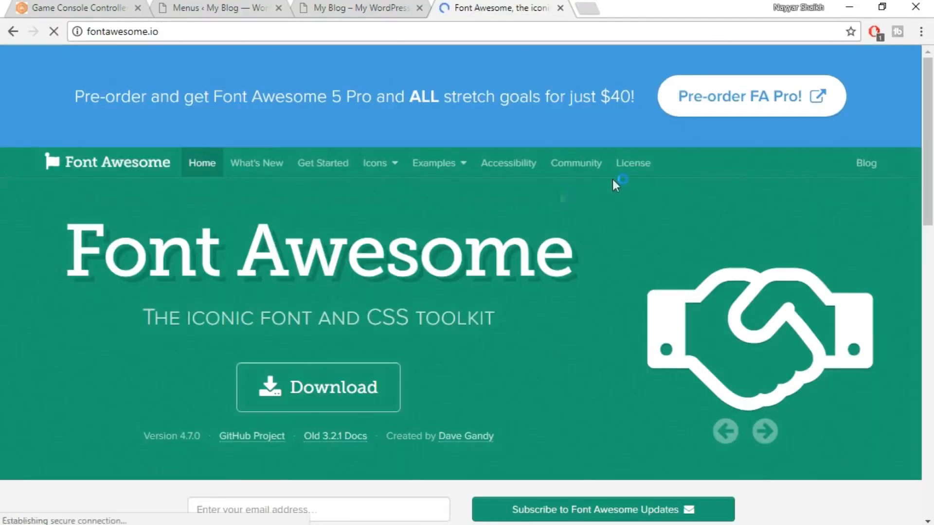
# Open the Font Awesome All Icons list and compare it with the store header's Start Selling icon
pyautogui.scroll(-2, 662, 220)
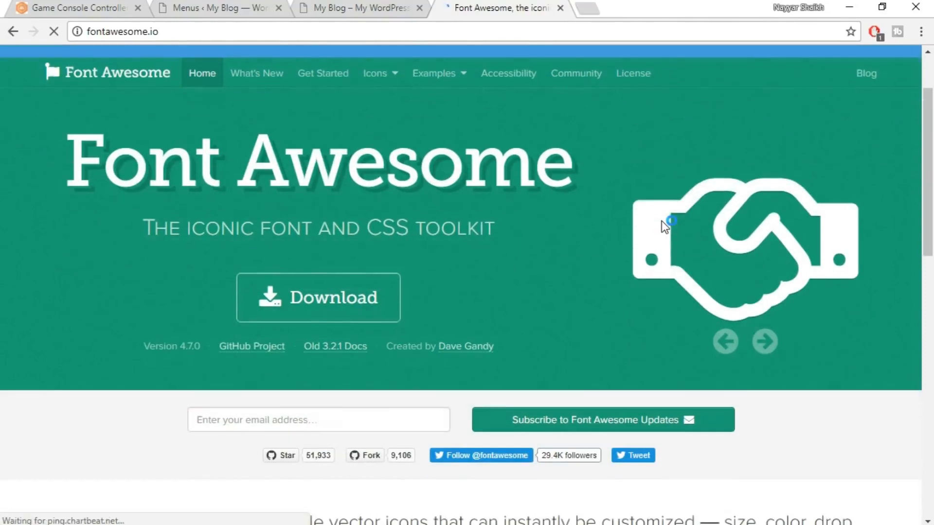
pyautogui.scroll(-2, 661, 221)
pyautogui.scroll(-2, 379, 311)
pyautogui.scroll(5, 378, 313)
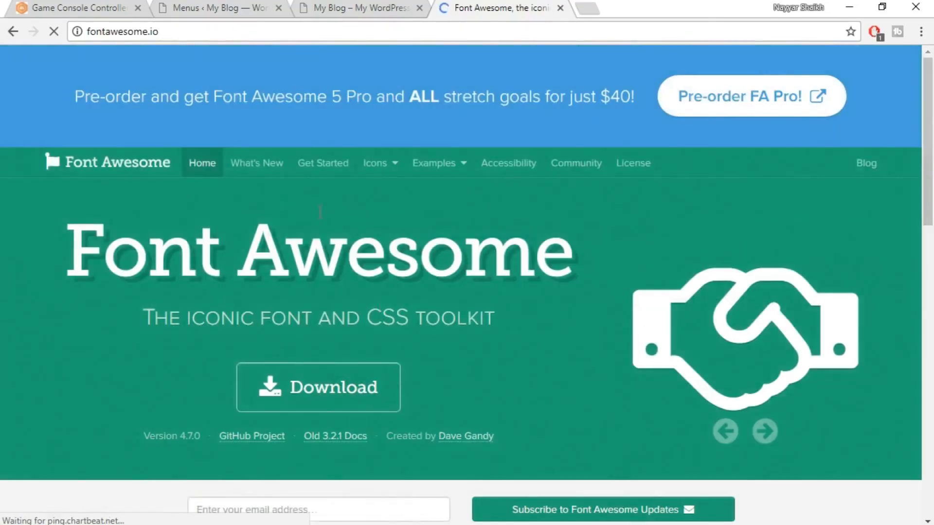
pyautogui.click(393, 166)
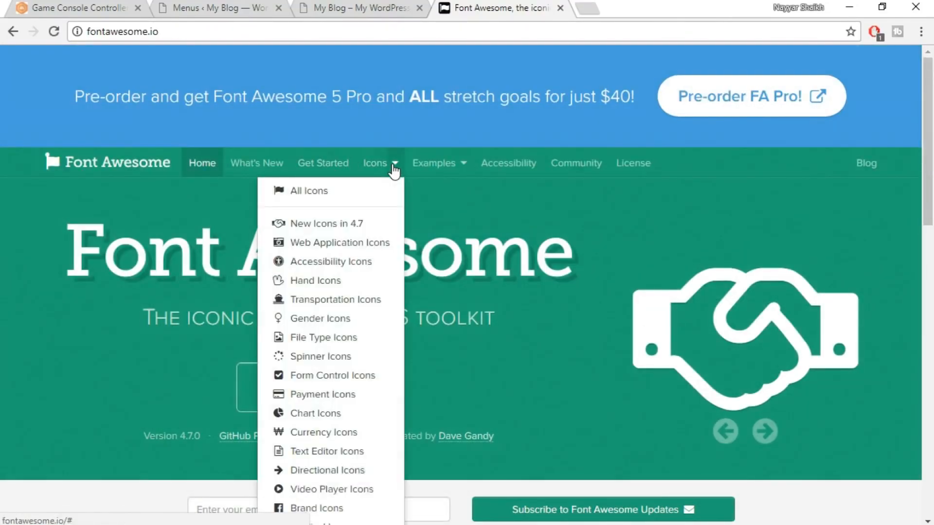
pyautogui.click(343, 194)
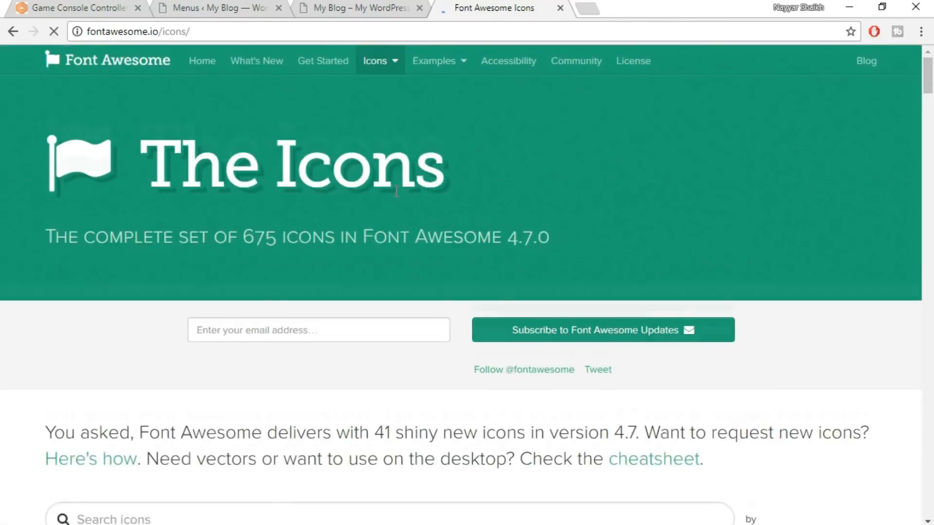
pyautogui.scroll(-9, 384, 194)
pyautogui.click(144, 12)
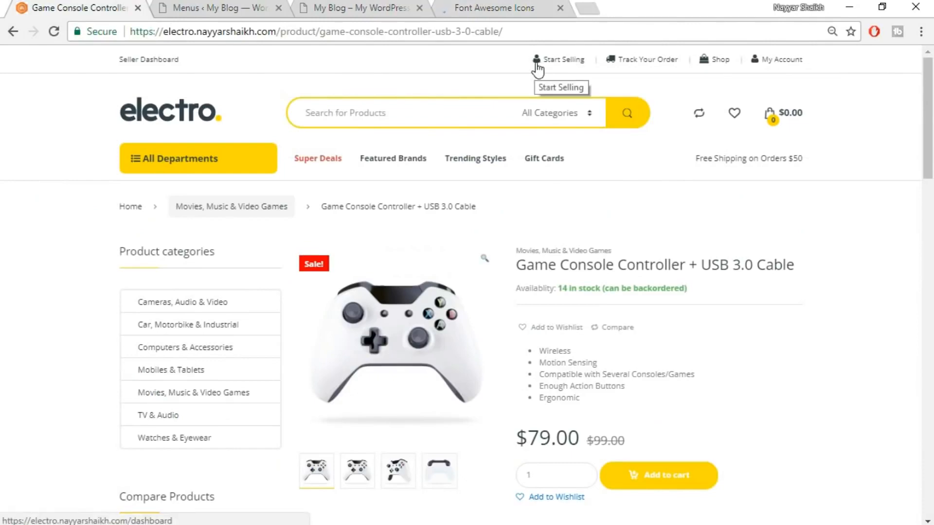
pyautogui.click(508, 10)
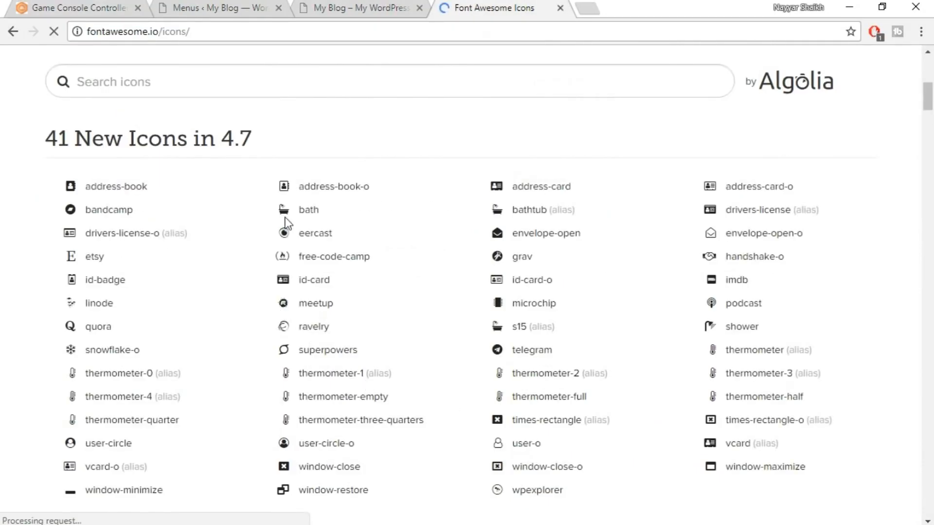
# Search the Font Awesome icon list for user icons
pyautogui.scroll(-5, 407, 336)
pyautogui.scroll(6, 382, 292)
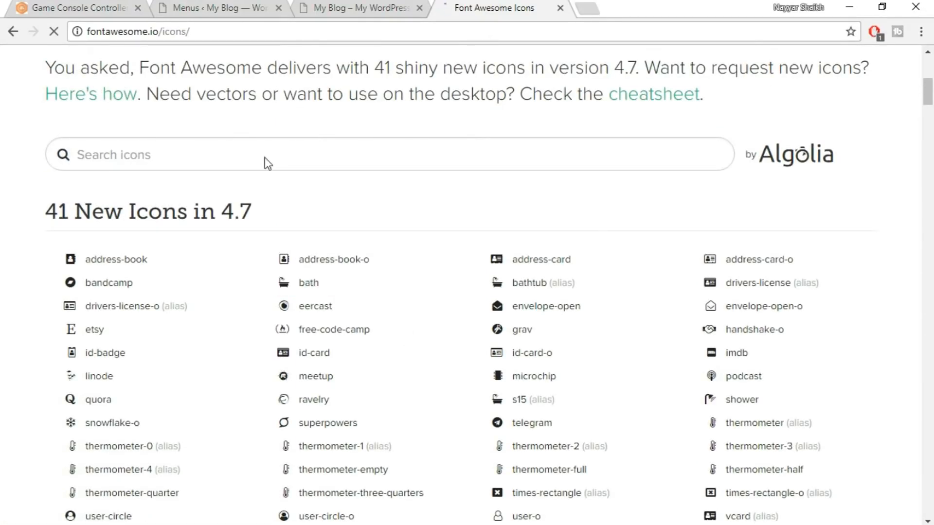
pyautogui.click(267, 163)
pyautogui.write('user')
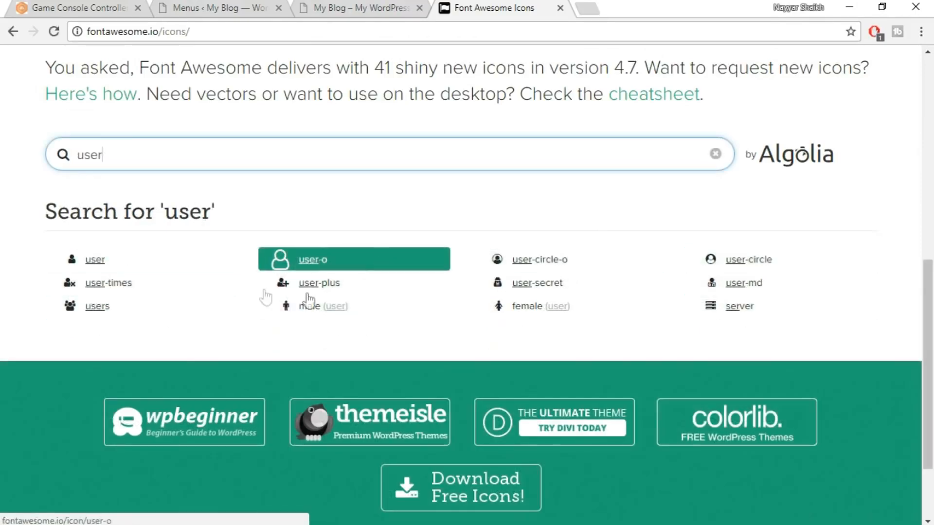
# Give the Start Selling menu item the Font Awesome user icon class and save the Top Right menu
pyautogui.click(391, 6)
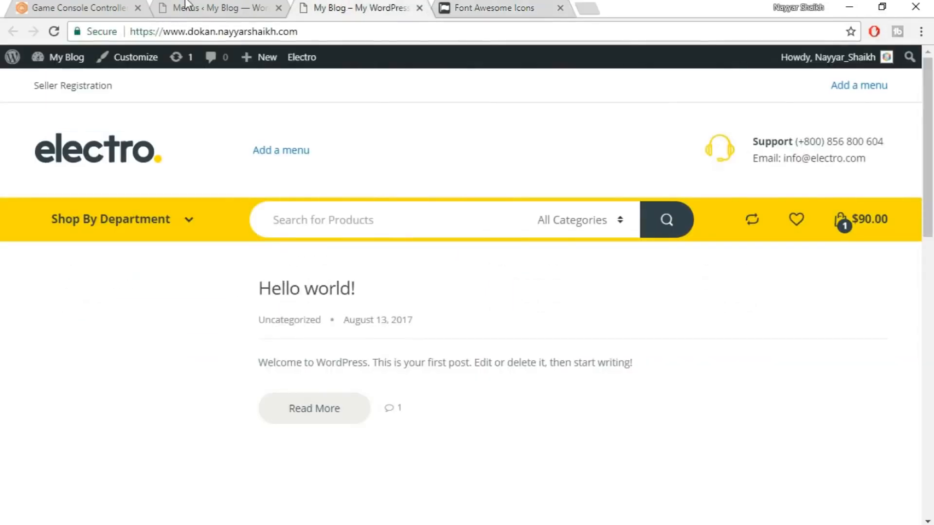
pyautogui.click(204, 7)
pyautogui.click(435, 284)
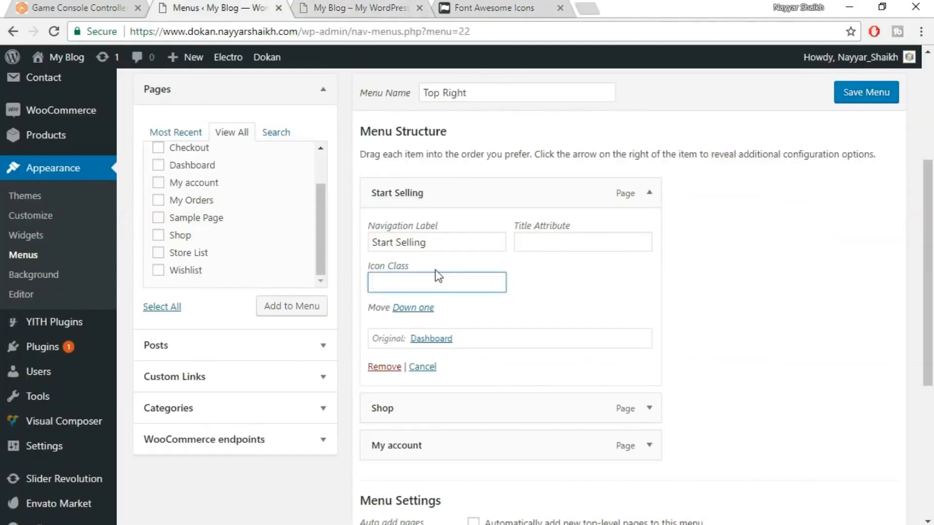
pyautogui.write('fa fa-user')
pyautogui.click(893, 92)
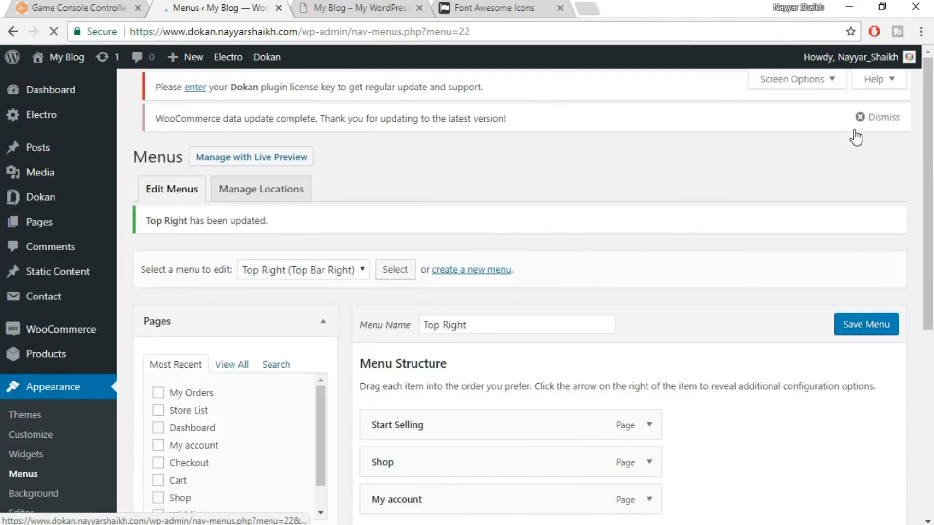
# Reload the storefront to check the top bar's Start Selling icon
pyautogui.click(368, 6)
pyautogui.click(386, 25)
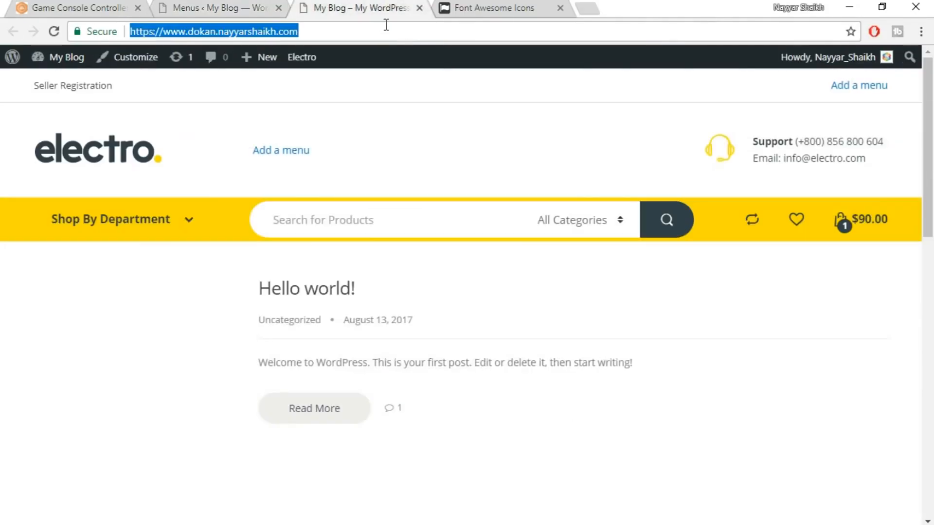
pyautogui.press('Return')
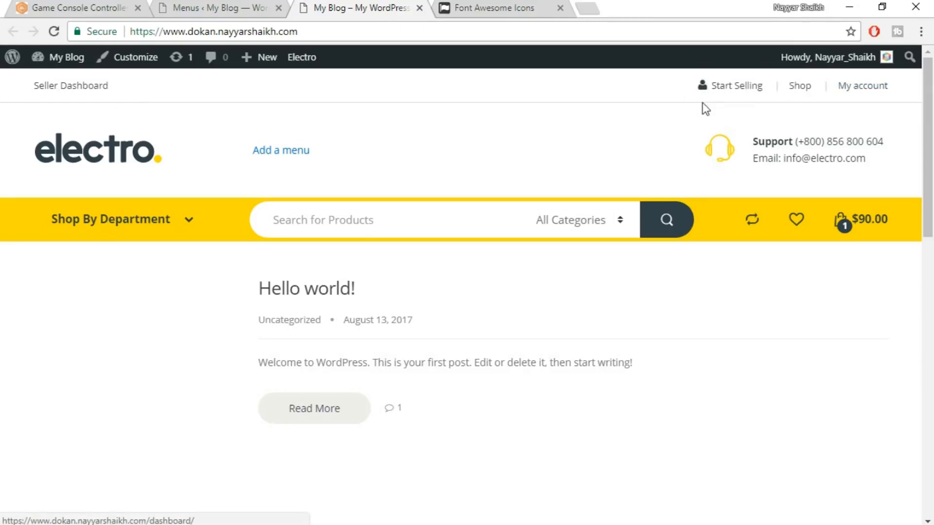
# Open the Shop menu item's settings and search the Font Awesome icons for shop
pyautogui.click(245, 5)
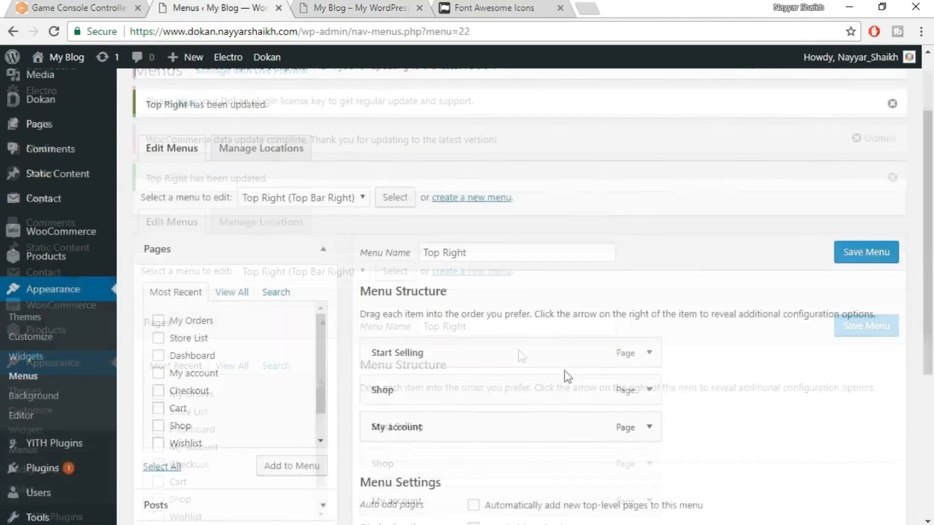
pyautogui.scroll(-3, 517, 352)
pyautogui.click(649, 341)
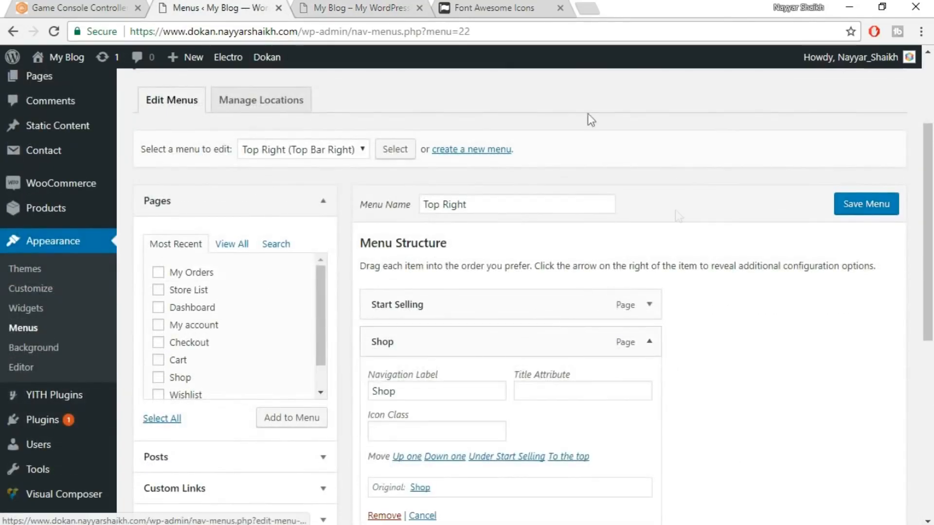
pyautogui.click(501, 13)
pyautogui.hotkey('ctrl', 'a')
pyautogui.write('s')
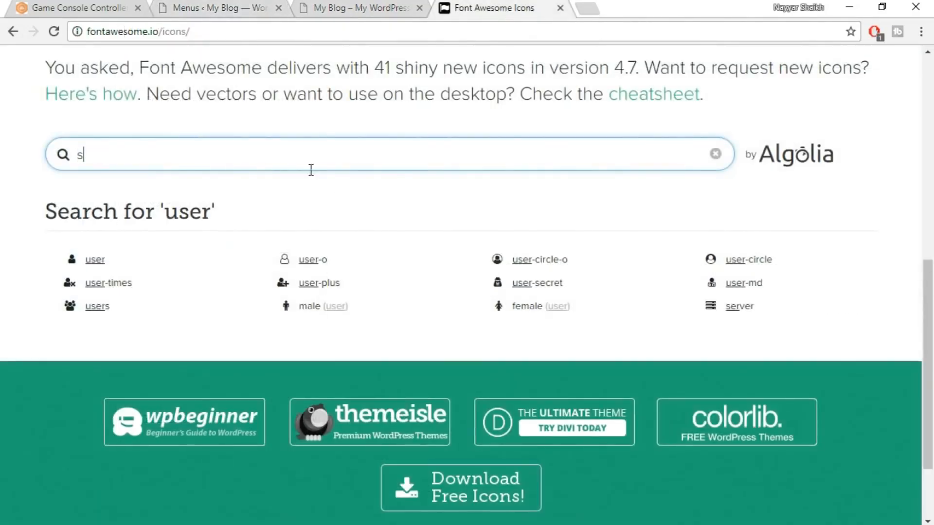
pyautogui.write('hop')
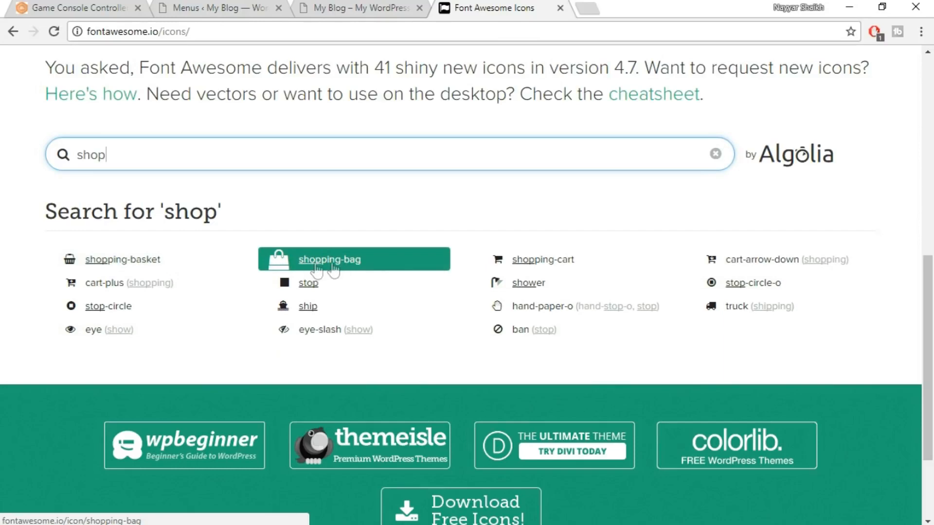
# Set the Shop item's icon class to fa fa-shopping-bag and collapse its settings
pyautogui.click(376, 7)
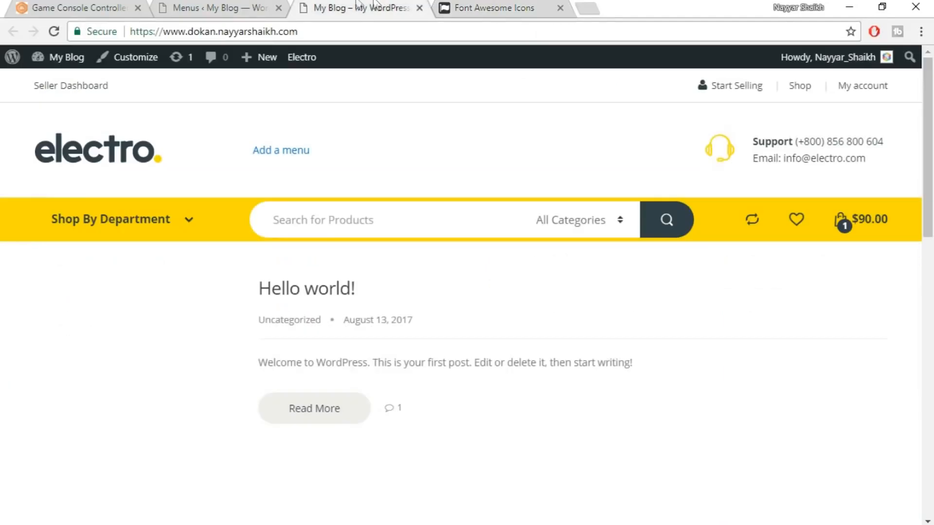
pyautogui.click(168, 6)
pyautogui.click(437, 432)
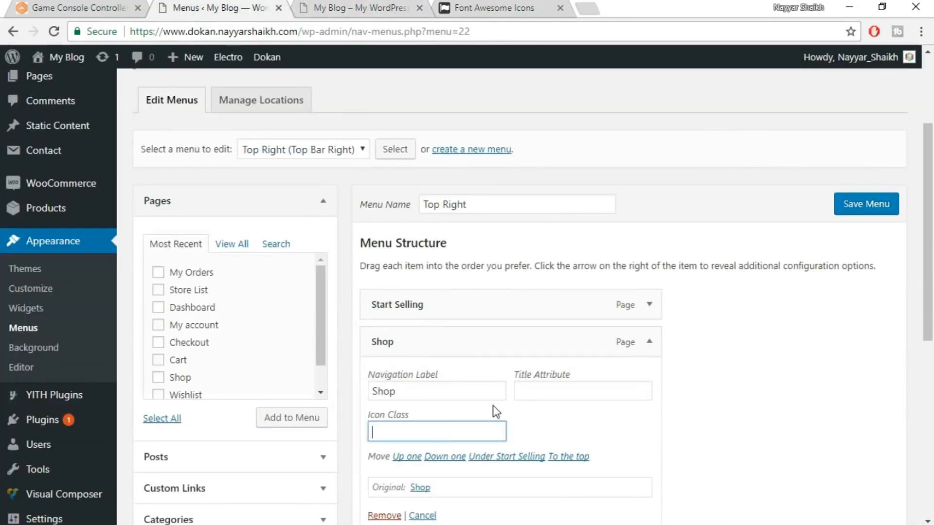
pyautogui.scroll(-3, 492, 405)
pyautogui.write('fa fa-shopping-bag')
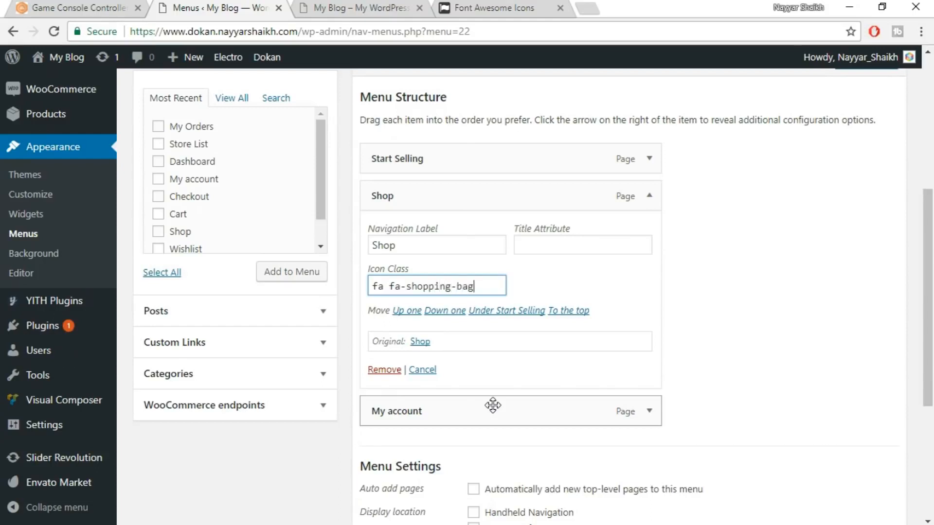
pyautogui.click(649, 196)
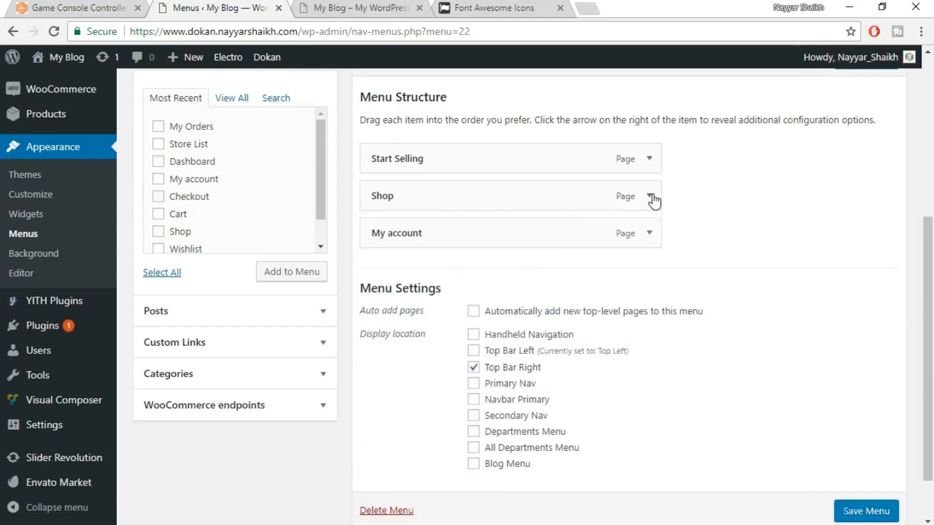
# Set the My account item's icon class to fa fa-user and save the Top Right menu
pyautogui.click(649, 234)
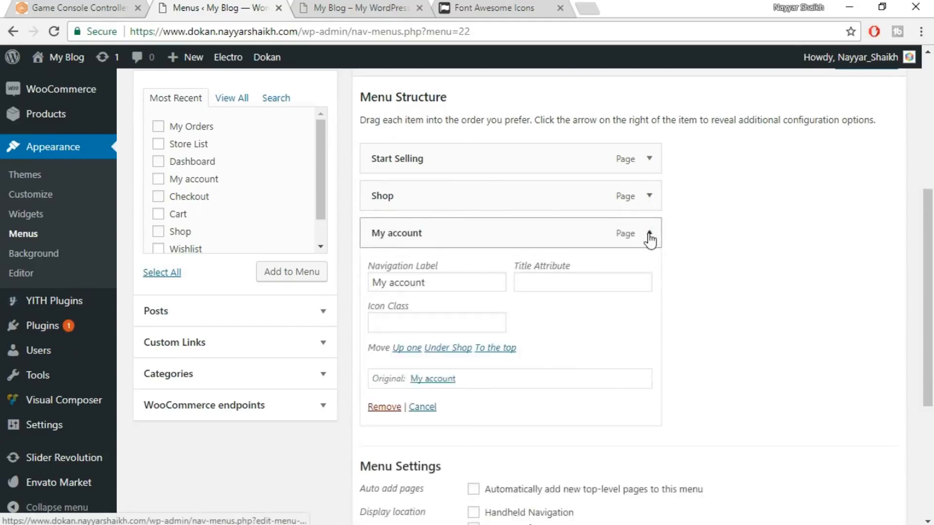
pyautogui.click(124, 7)
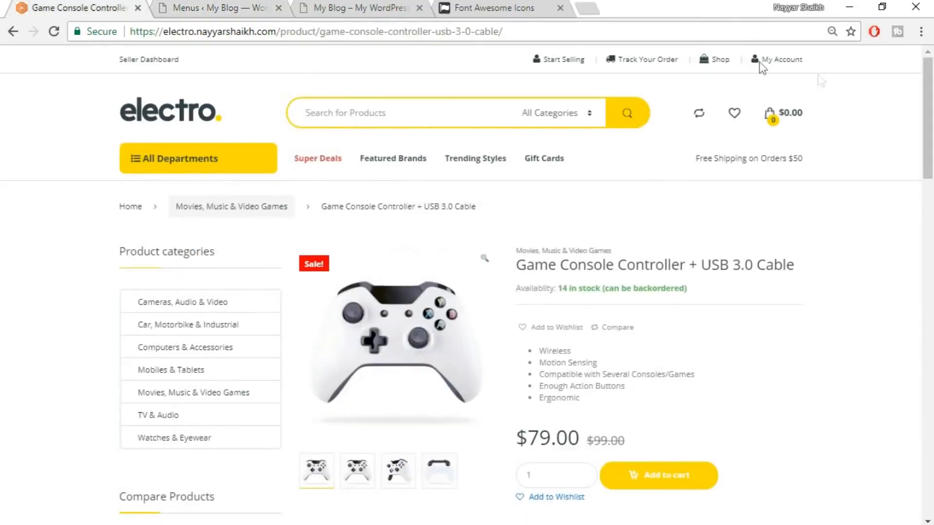
pyautogui.click(270, 6)
pyautogui.click(472, 329)
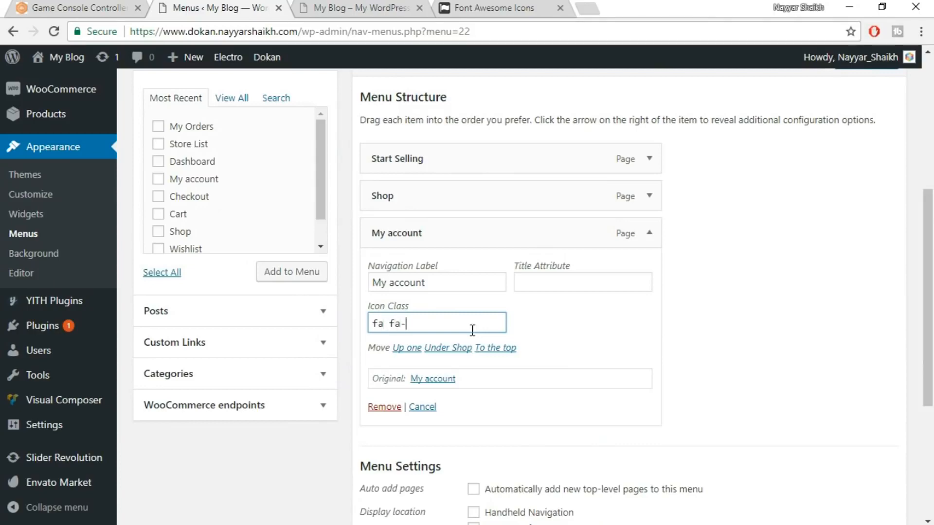
pyautogui.scroll(-5, 610, 340)
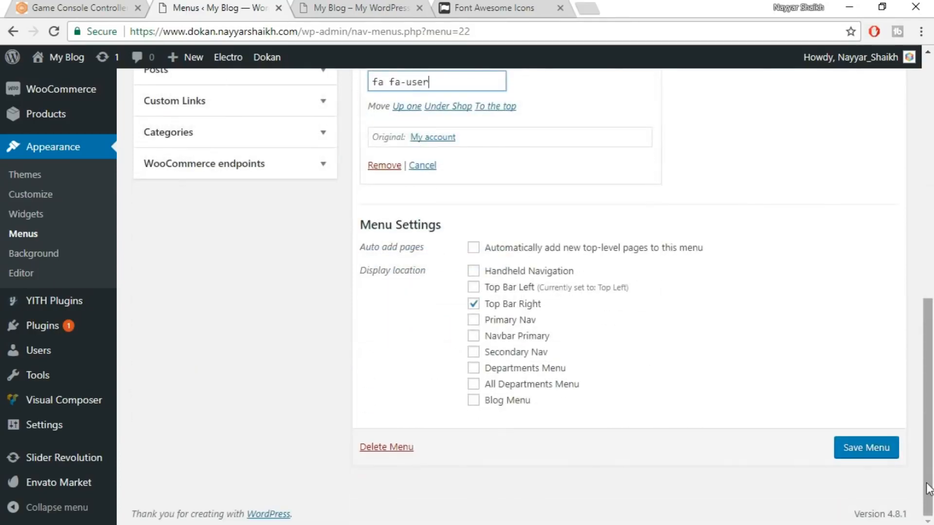
pyautogui.click(870, 450)
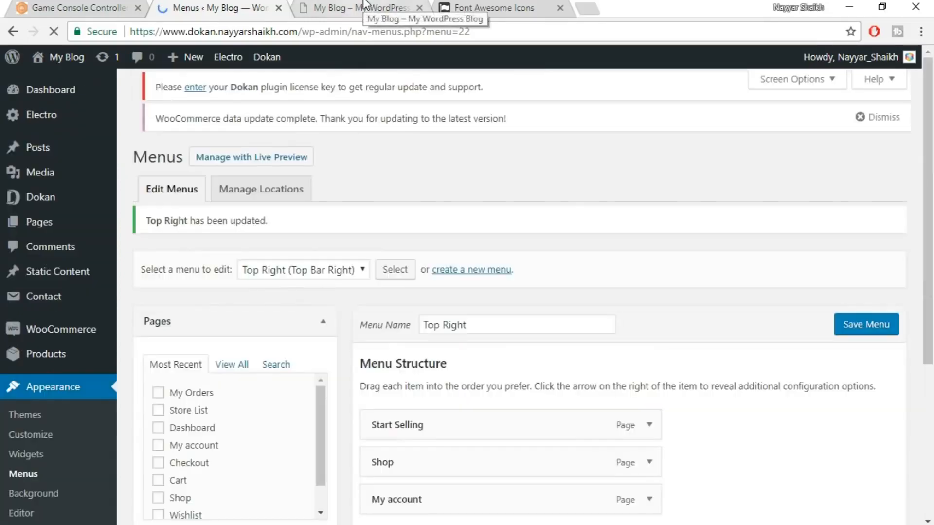
# Reload the storefront to check the icons on the top bar menu
pyautogui.click(370, 7)
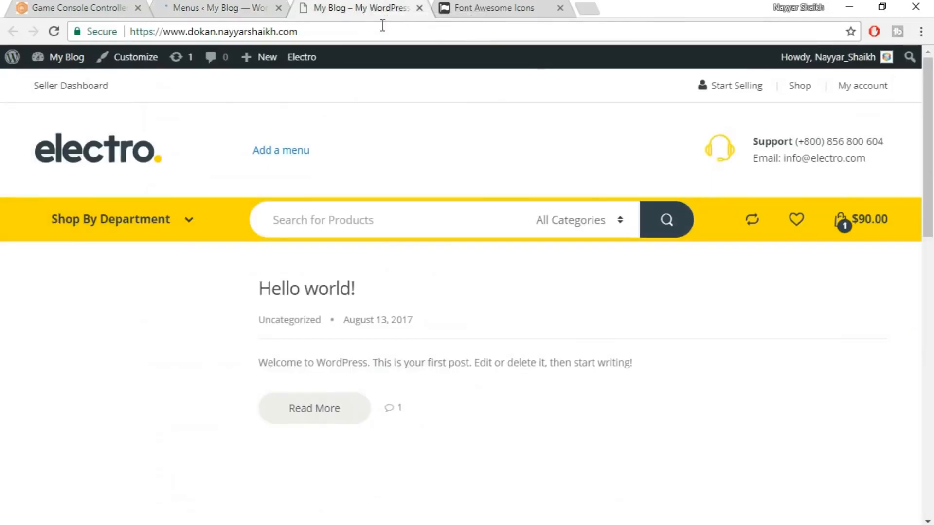
pyautogui.click(382, 29)
pyautogui.press('Return')
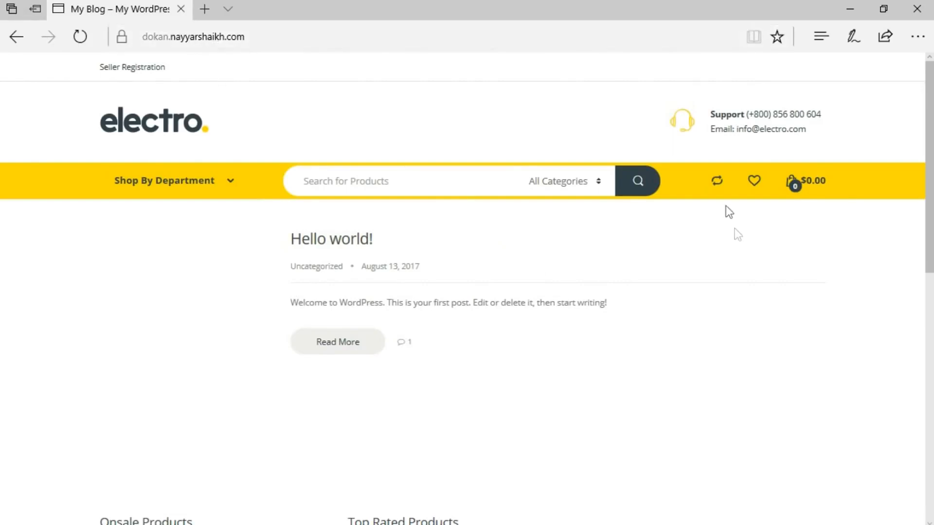
# Refresh the storefront in another browser and follow the top bar's Start Selling link to the account page
pyautogui.click(79, 36)
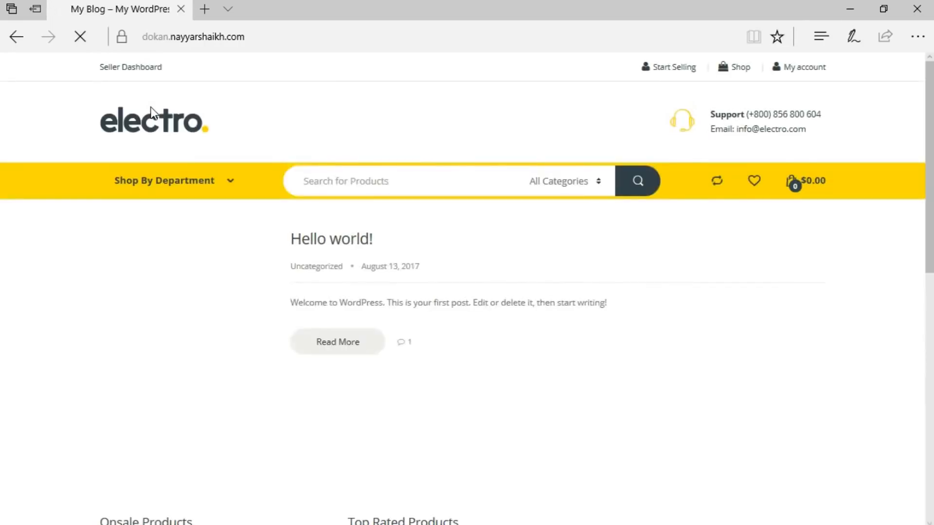
pyautogui.click(674, 73)
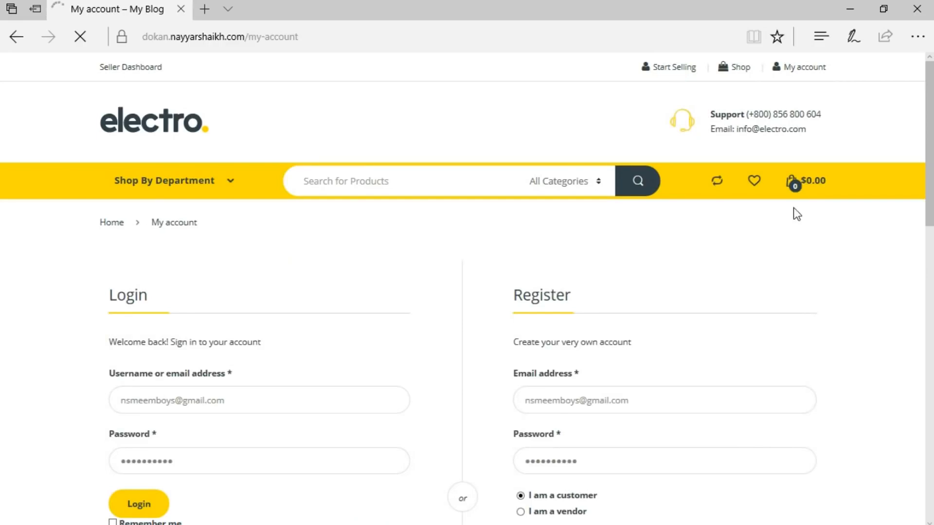
pyautogui.scroll(-3, 805, 243)
pyautogui.scroll(1, 171, 244)
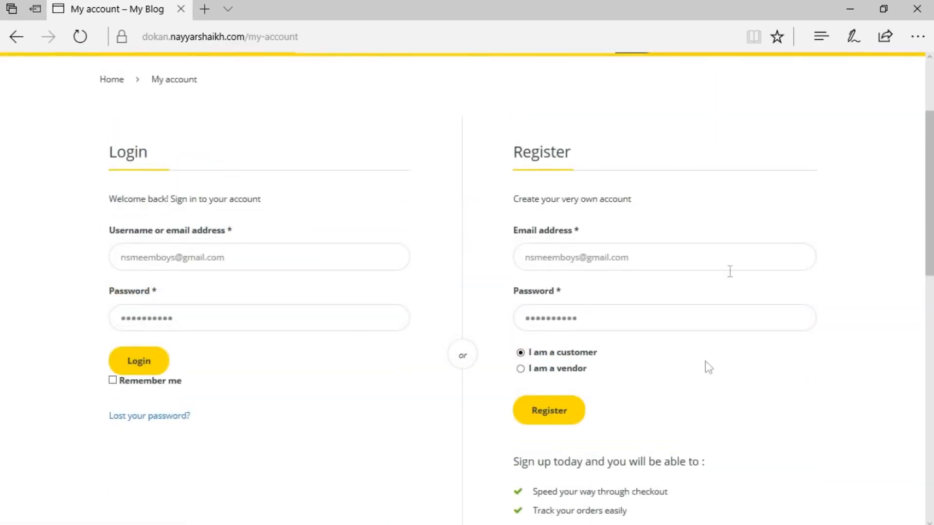
pyautogui.scroll(-2, 855, 345)
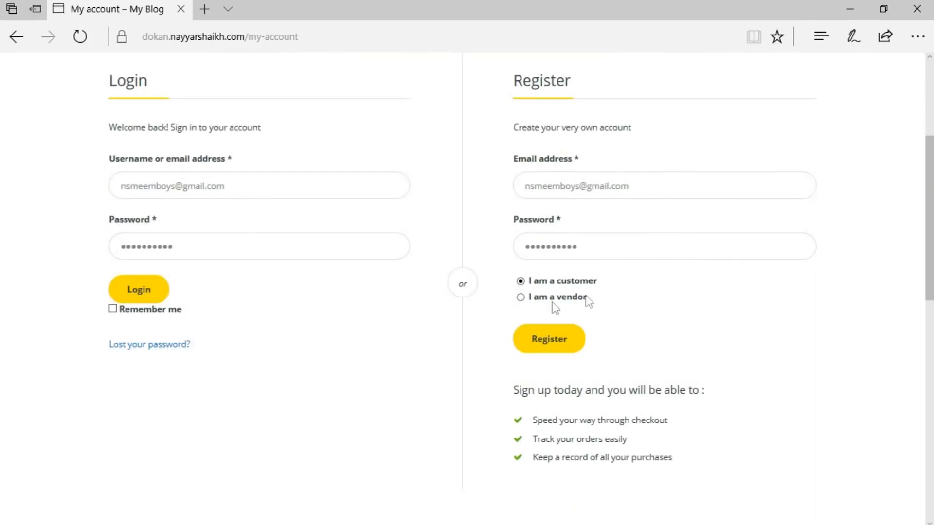
# Choose to register as a vendor and enter the new account's e-mail address
pyautogui.click(548, 299)
pyautogui.scroll(1, 750, 316)
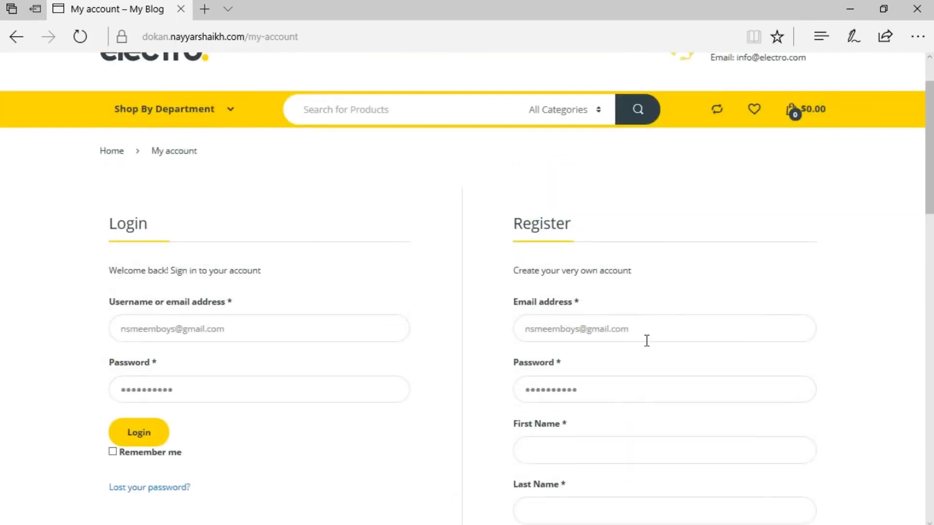
pyautogui.click(646, 336)
pyautogui.scroll(-3, 931, 141)
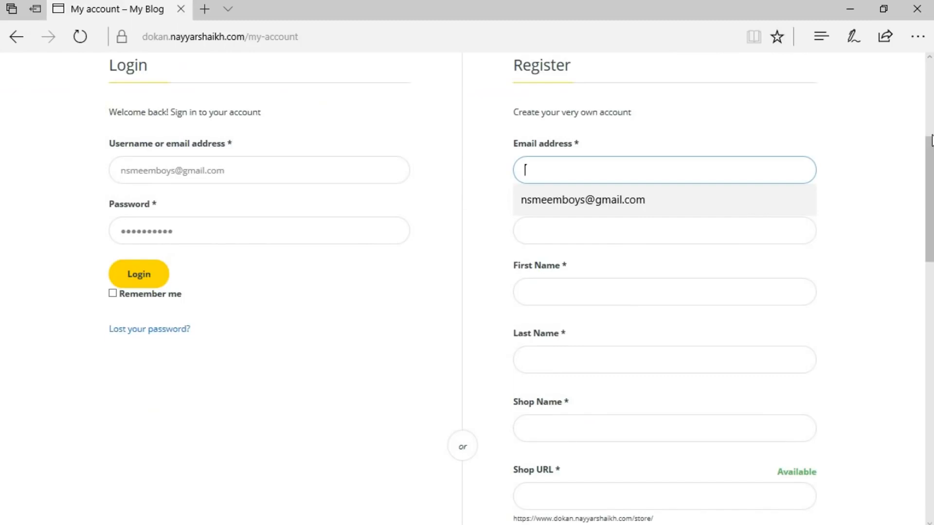
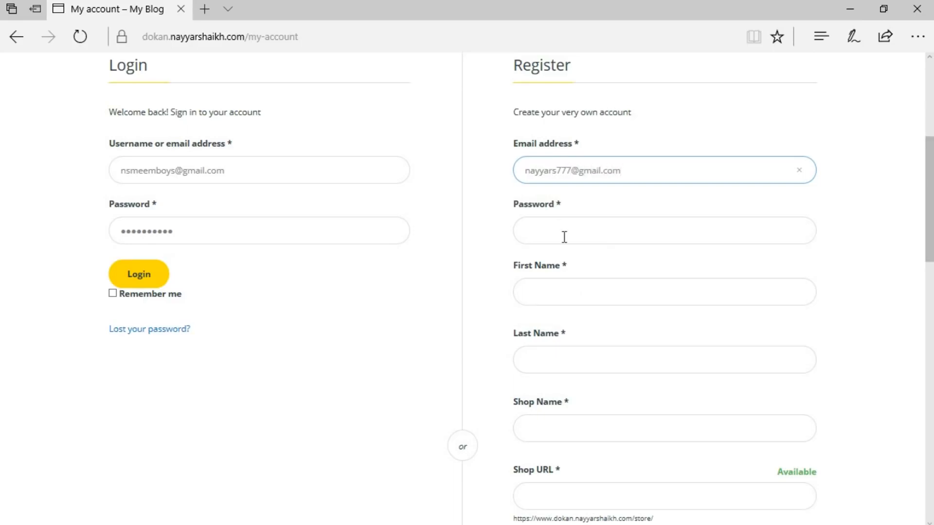
# Enter the new account's password
pyautogui.click(564, 237)
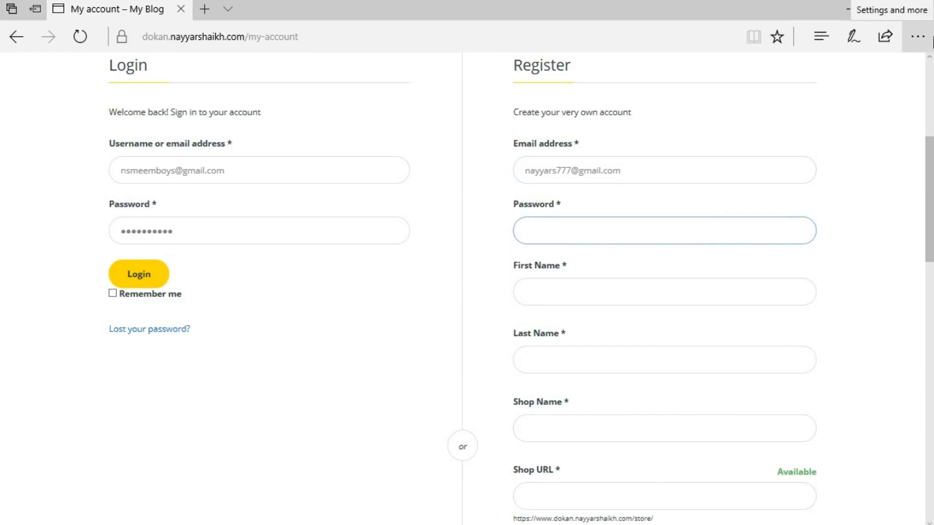
# Fill in the vendor's first and last name
pyautogui.click(552, 309)
pyautogui.click(570, 343)
pyautogui.scroll(-4, 569, 343)
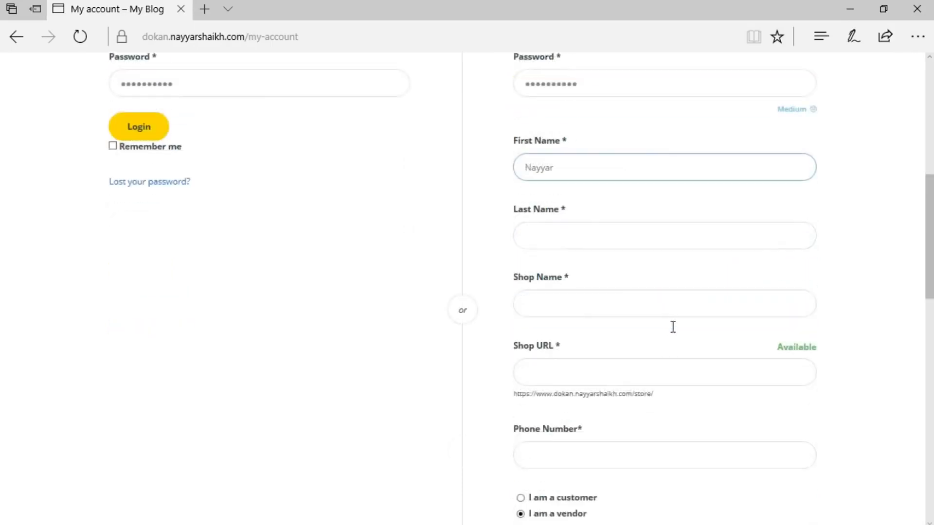
pyautogui.click(555, 170)
pyautogui.click(563, 204)
pyautogui.click(566, 237)
# Enter Ntech as the vendor's shop name, letting the shop URL fill in
pyautogui.write('N')
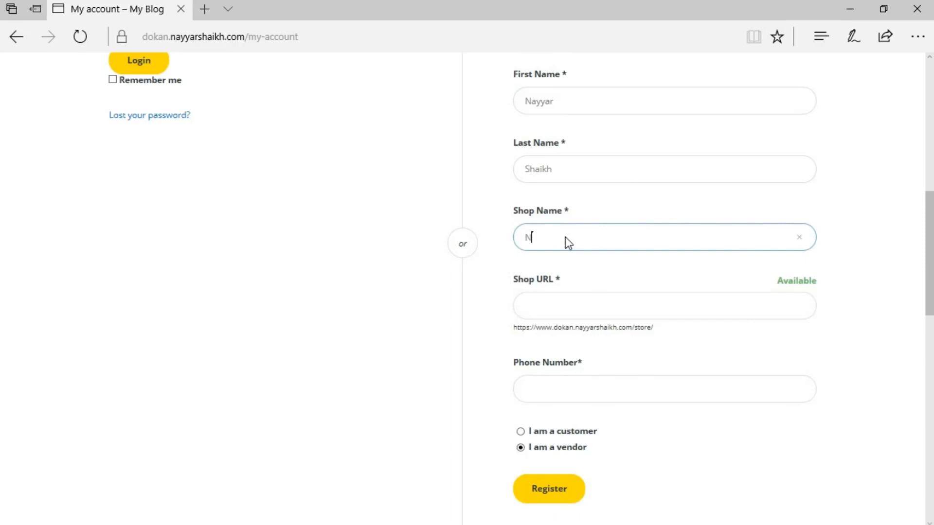
pyautogui.write('te')
pyautogui.press('Tab')
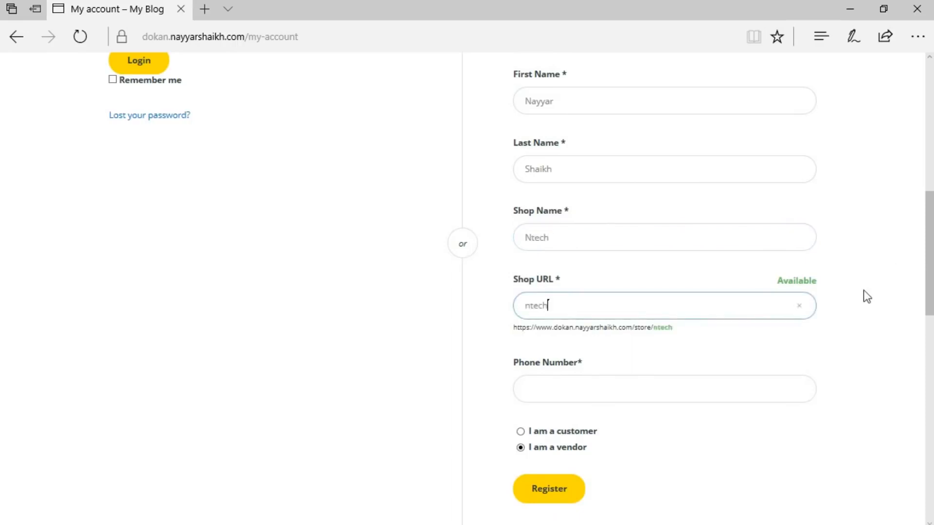
# Fill in the vendor's phone number from the saved suggestions and register the vendor account
pyautogui.scroll(-3, 862, 290)
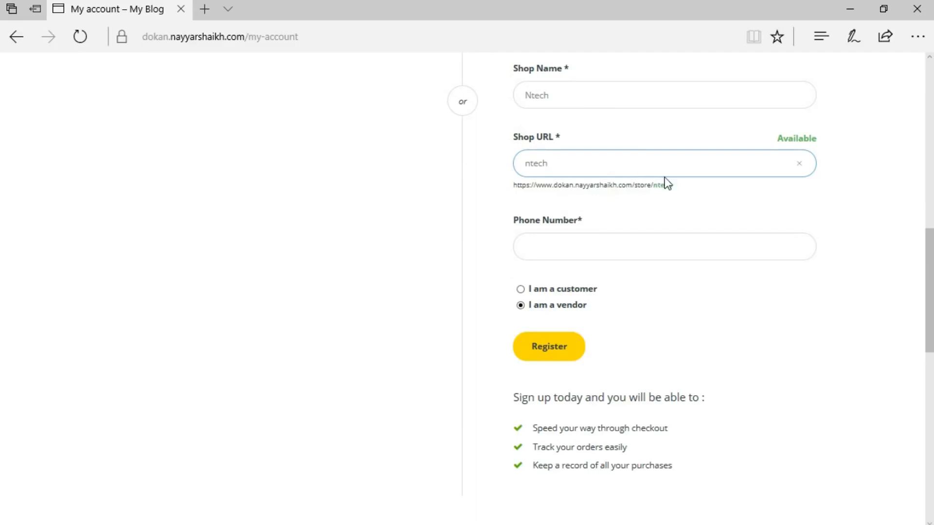
pyautogui.click(688, 248)
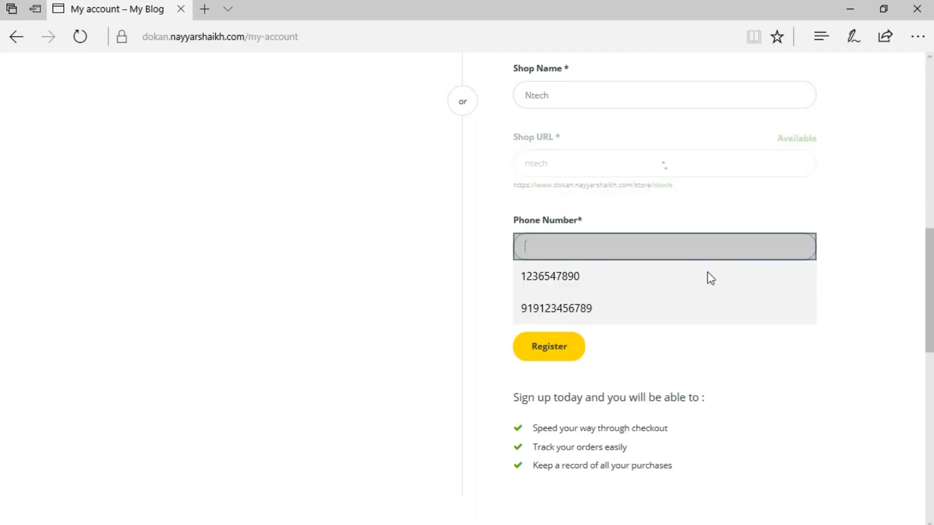
pyautogui.click(658, 280)
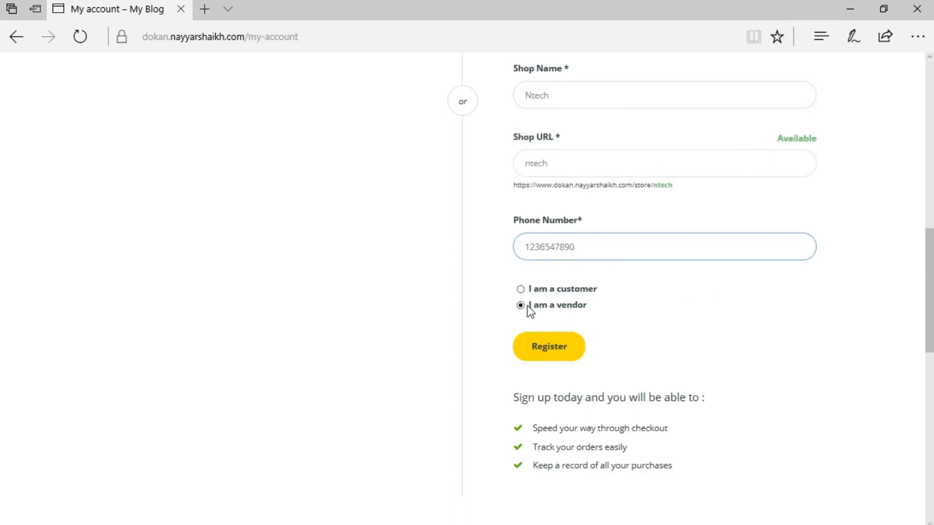
pyautogui.click(558, 359)
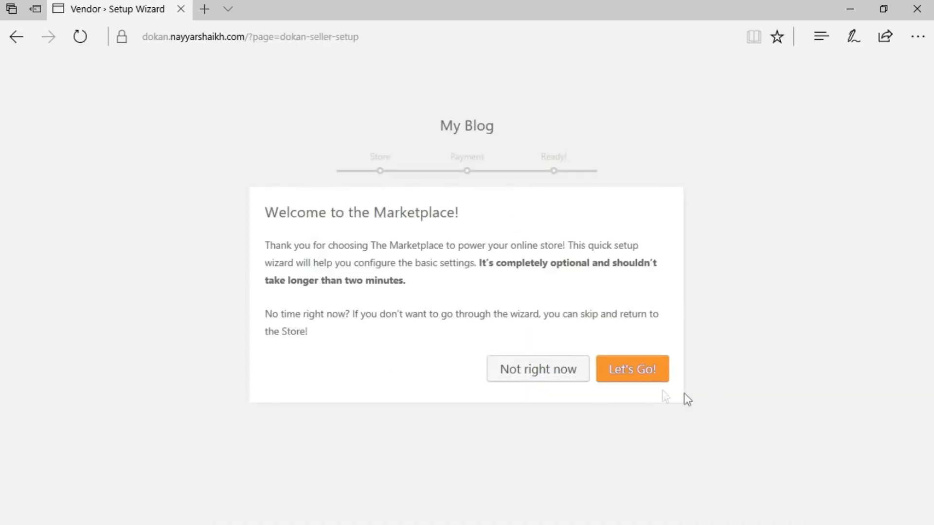
# Start the vendor setup wizard and fill in the store's street, second street line, city and post code
pyautogui.click(651, 371)
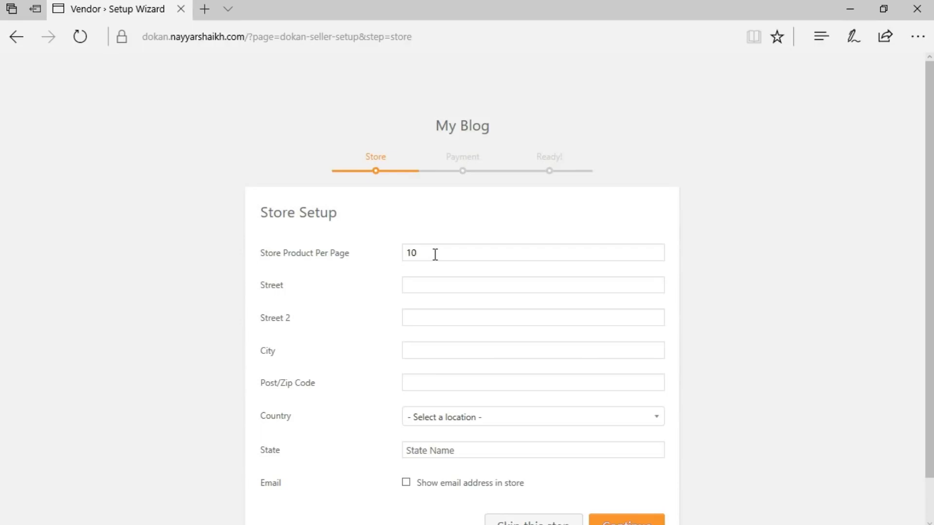
pyautogui.scroll(-1, 435, 254)
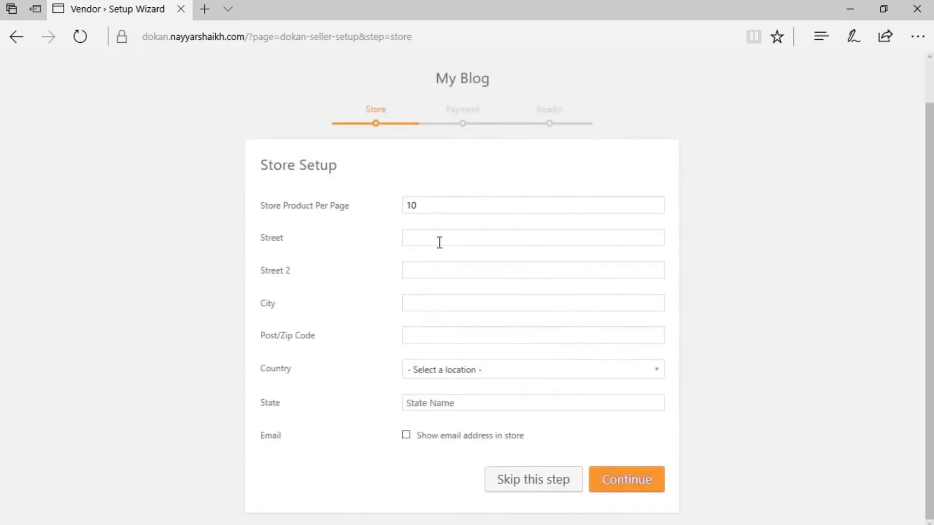
pyautogui.click(439, 241)
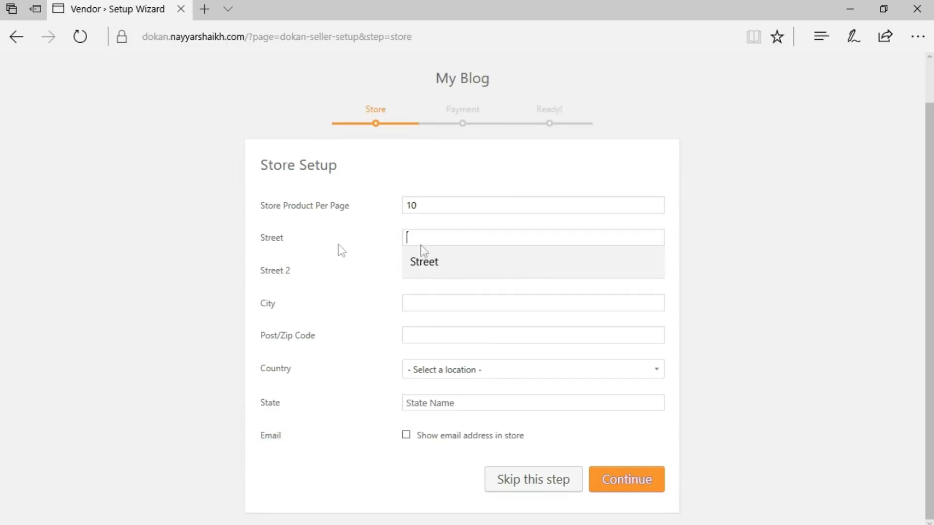
pyautogui.click(445, 260)
pyautogui.click(440, 264)
pyautogui.click(439, 294)
pyautogui.click(454, 301)
pyautogui.click(444, 325)
pyautogui.click(471, 328)
pyautogui.click(464, 359)
# Set the store's country to India and state to Maharashtra, then continue to the payment step
pyautogui.click(497, 376)
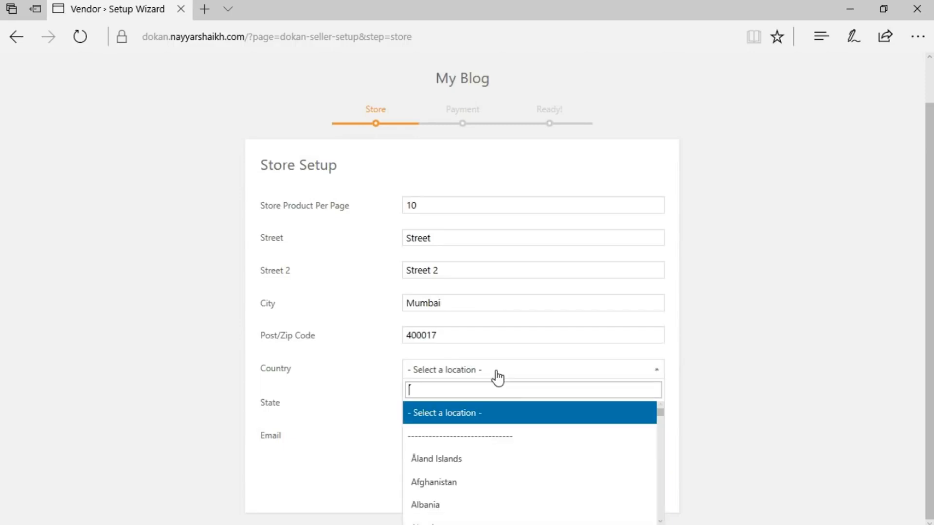
pyautogui.write('ind')
pyautogui.click(475, 455)
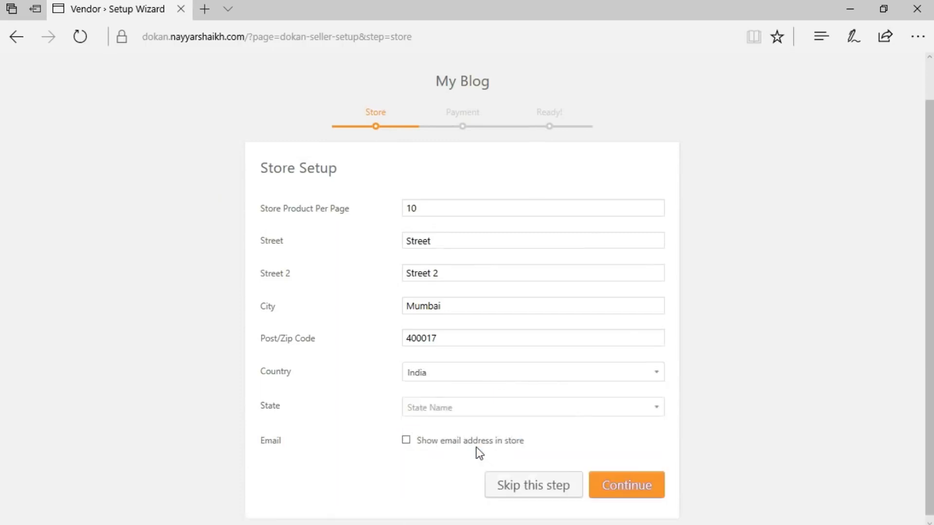
pyautogui.click(484, 410)
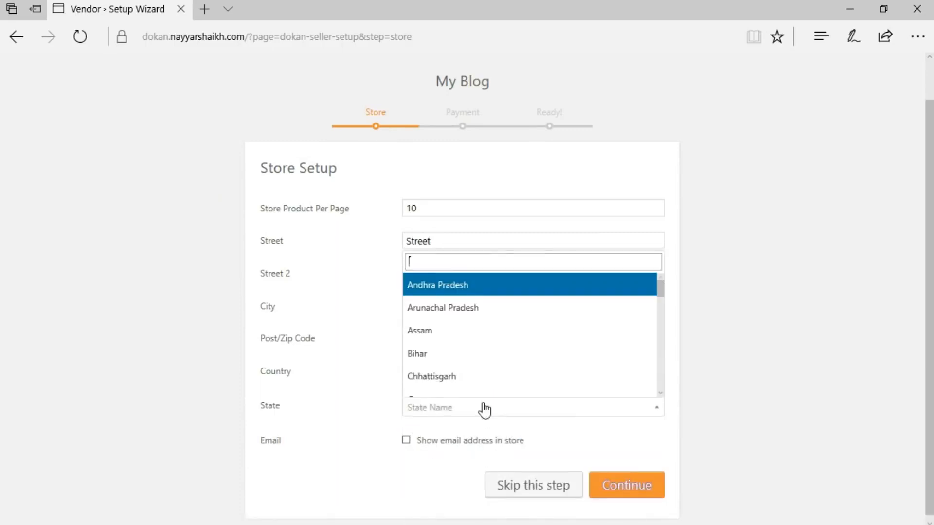
pyautogui.write('maha')
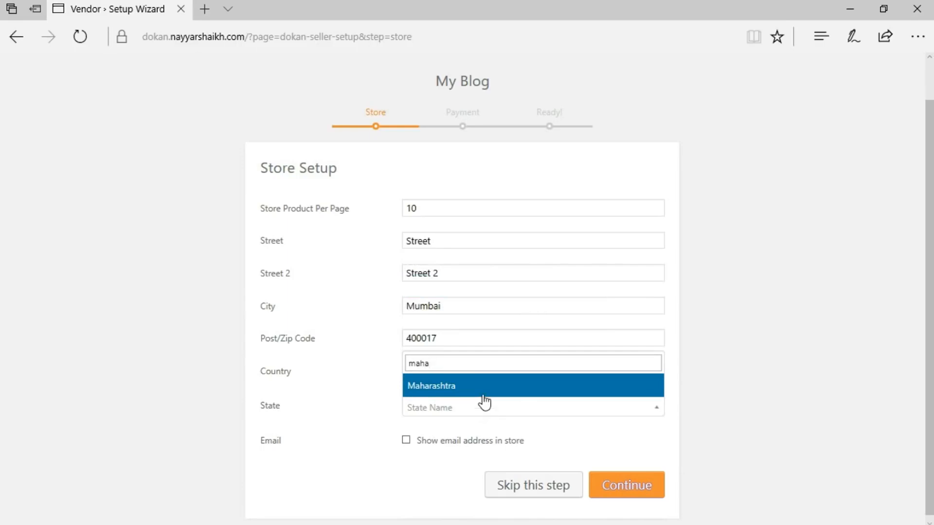
pyautogui.click(485, 388)
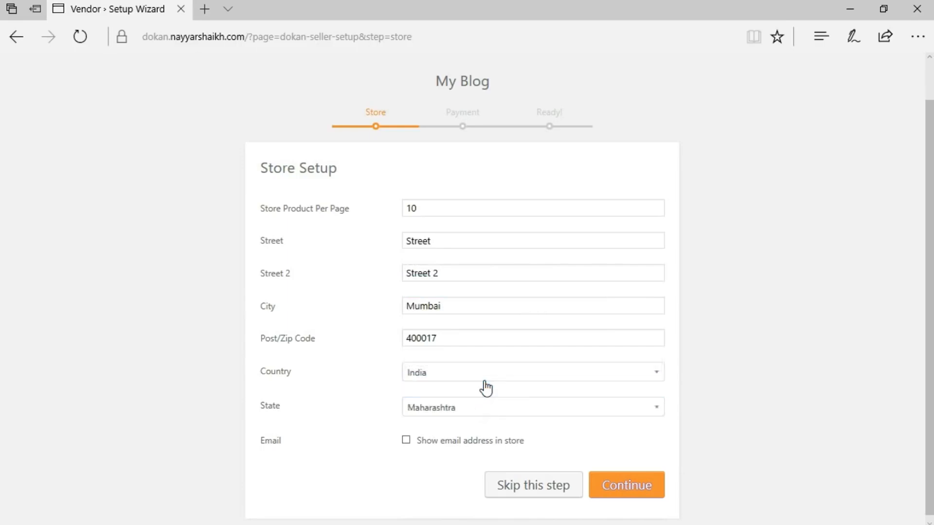
pyautogui.click(628, 484)
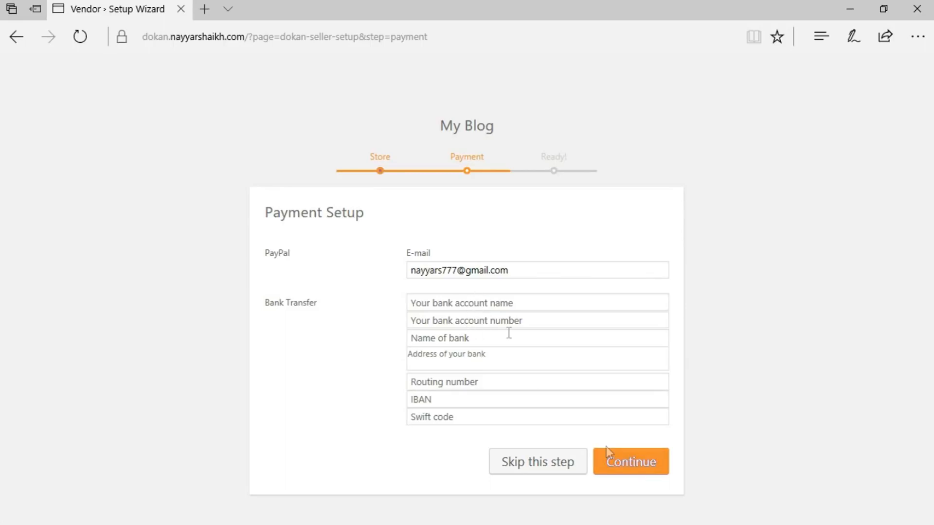
# Continue past the payment setup and open the new store's dashboard
pyautogui.click(627, 454)
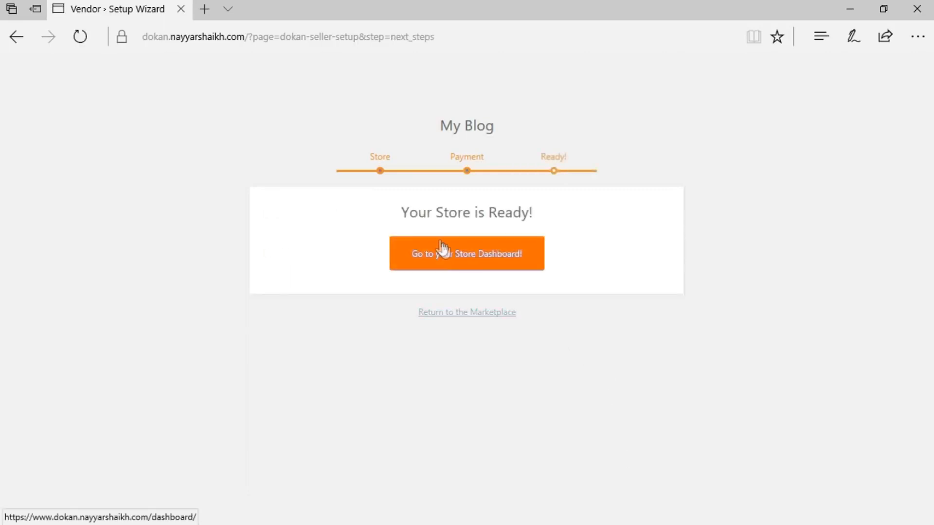
pyautogui.click(477, 261)
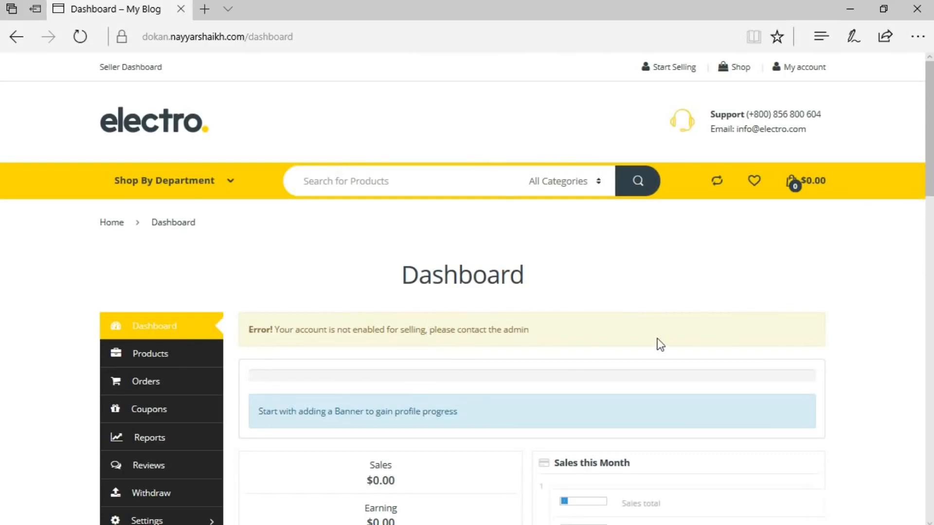
# In the admin browser, open Dokan's vendor listing and activate selling for the new Ntech vendor
pyautogui.scroll(-4, 657, 338)
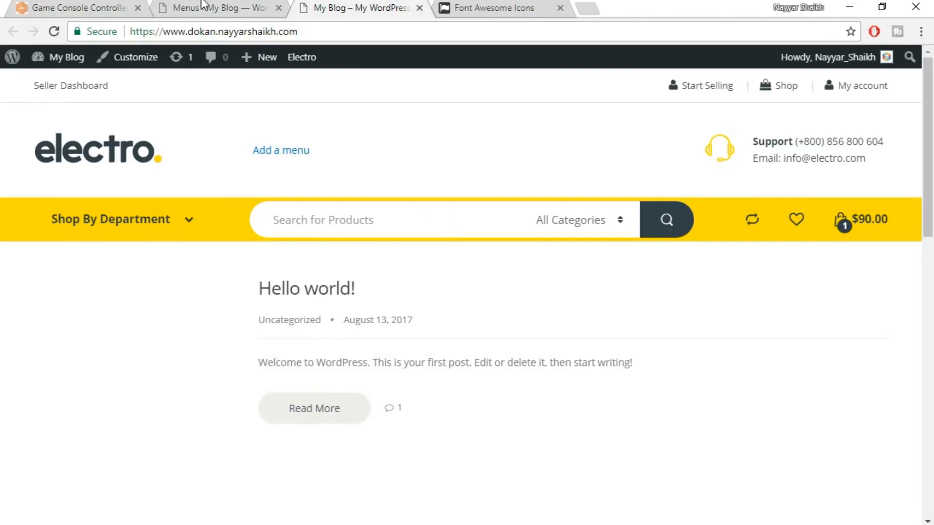
pyautogui.click(203, 6)
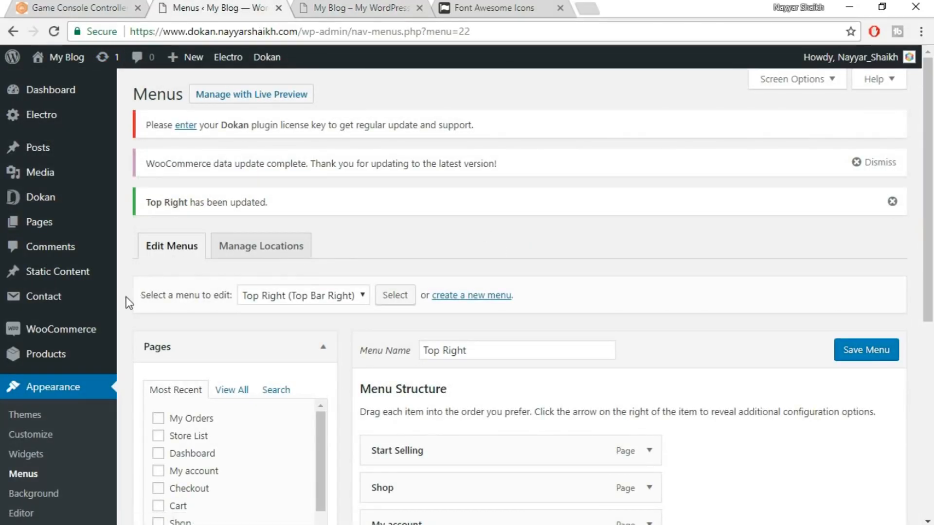
pyautogui.moveTo(32, 200)
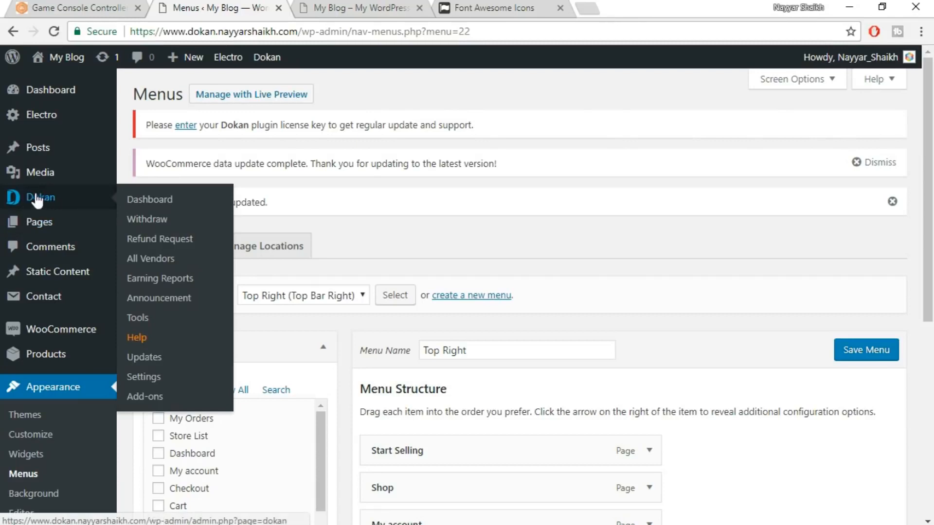
pyautogui.click(156, 262)
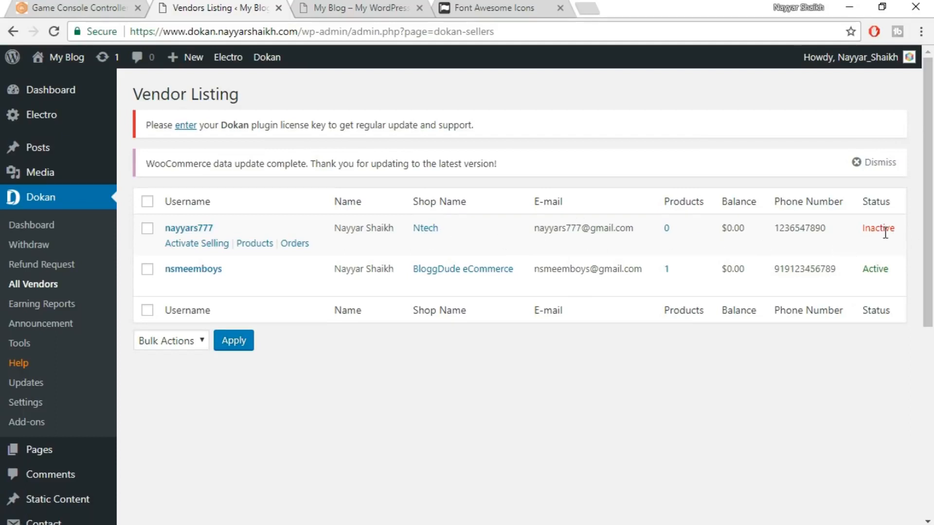
pyautogui.click(191, 247)
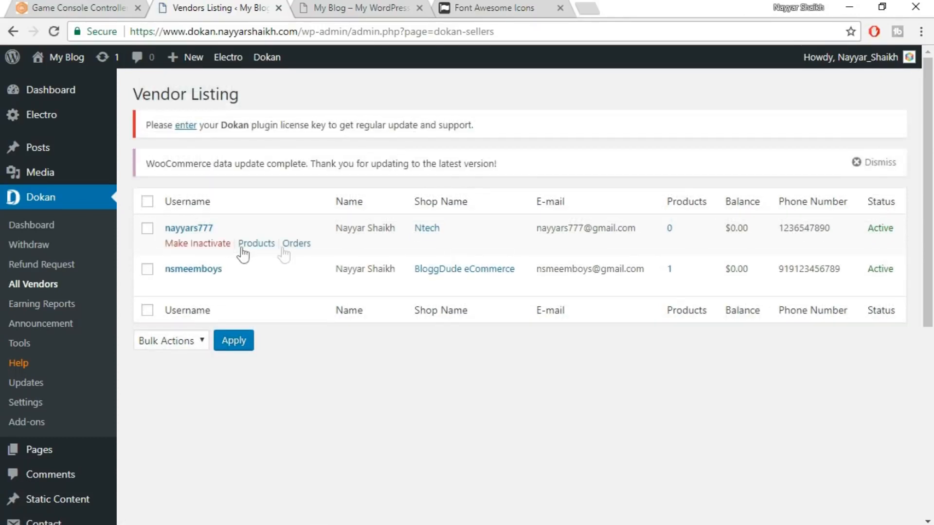
# Reload the vendor dashboard in the other browser
pyautogui.click(413, 524)
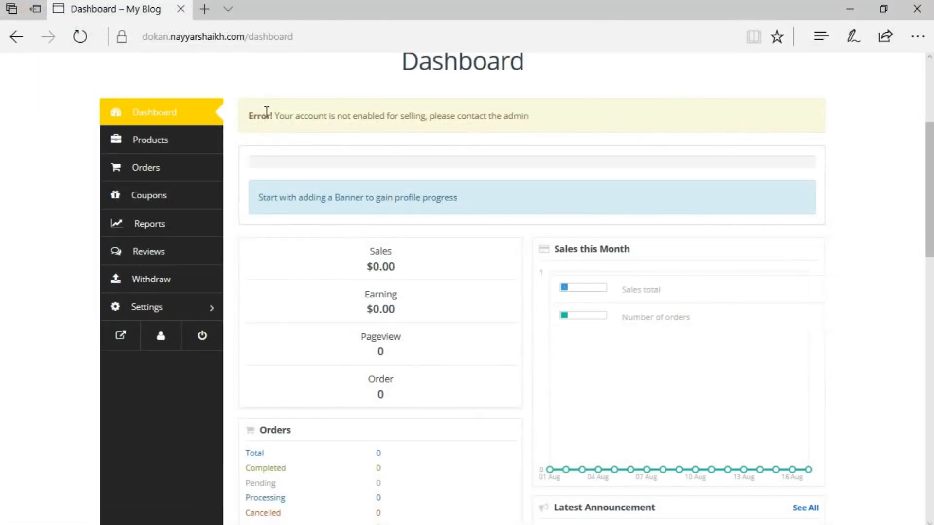
pyautogui.moveTo(249, 116); pyautogui.dragTo(523, 124)
pyautogui.click(523, 123)
pyautogui.click(74, 41)
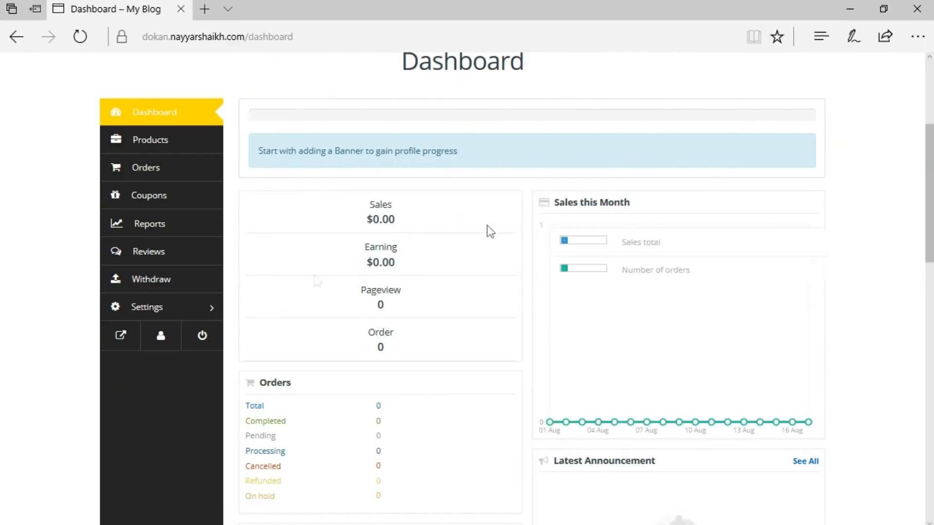
# Open the vendor's store page in a new tab and review its details
pyautogui.click(121, 341)
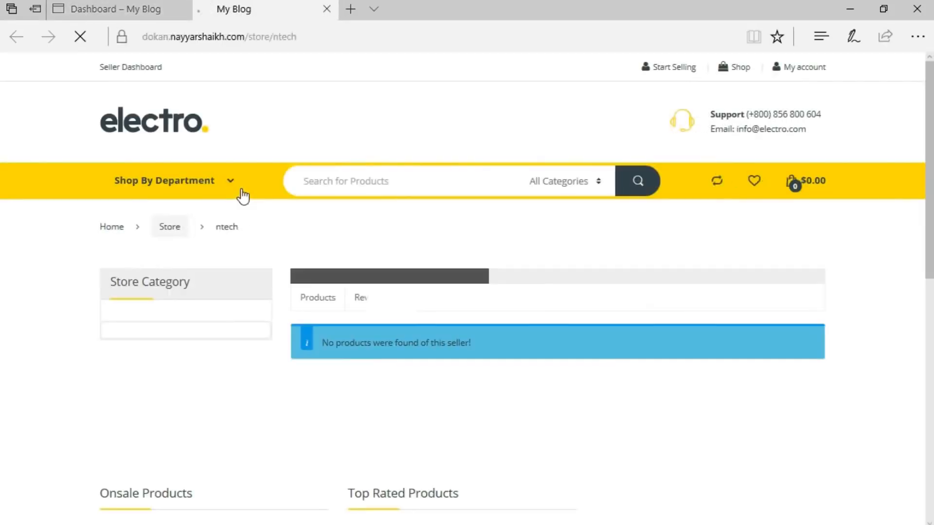
pyautogui.scroll(-3, 892, 276)
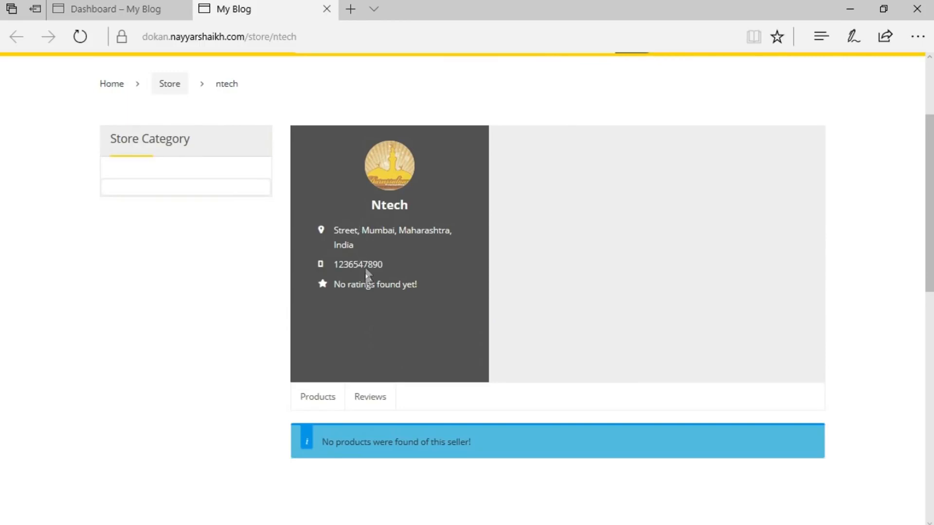
pyautogui.scroll(-3, 417, 438)
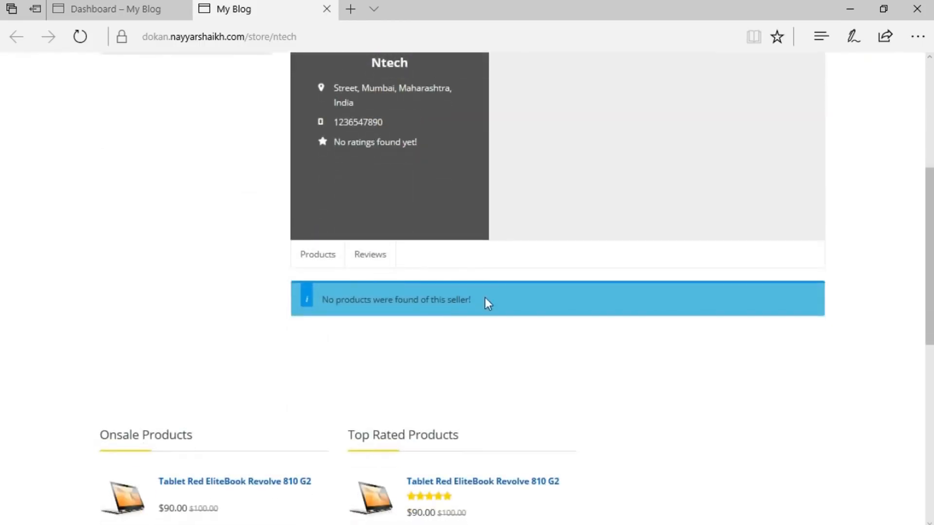
pyautogui.scroll(5, 437, 307)
pyautogui.click(121, 8)
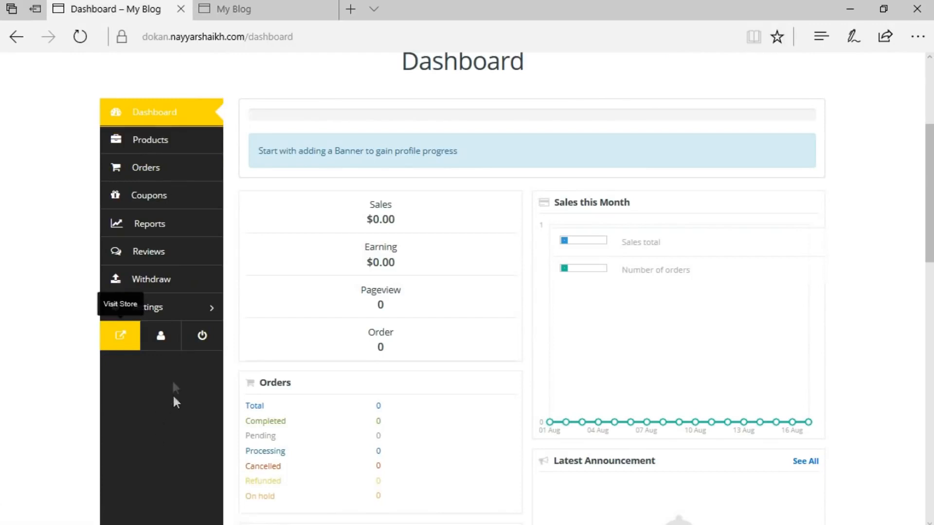
# Review the vendor's account details page and the store page again
pyautogui.click(164, 342)
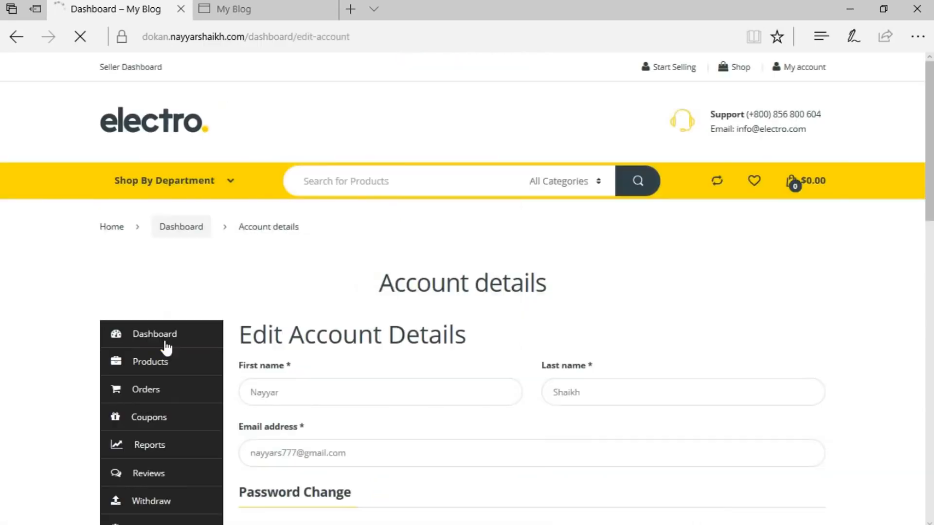
pyautogui.scroll(-6, 703, 367)
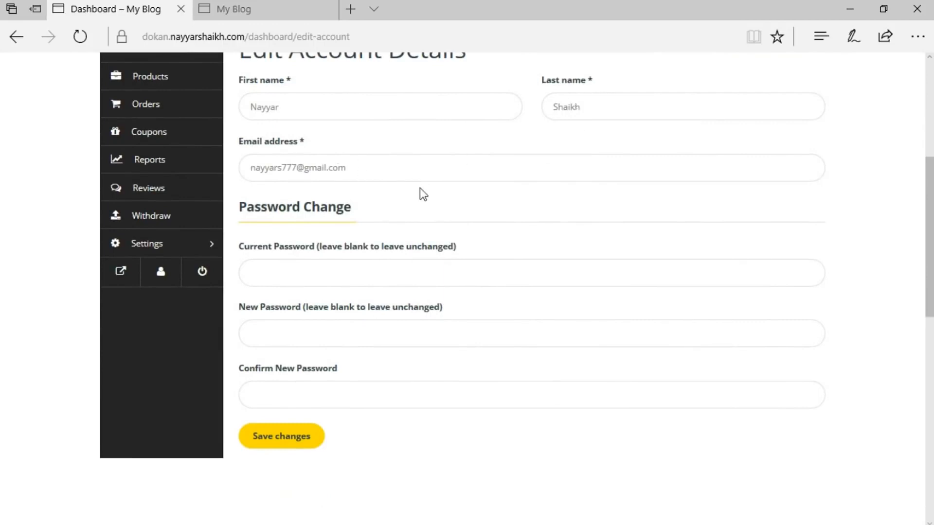
pyautogui.click(254, 6)
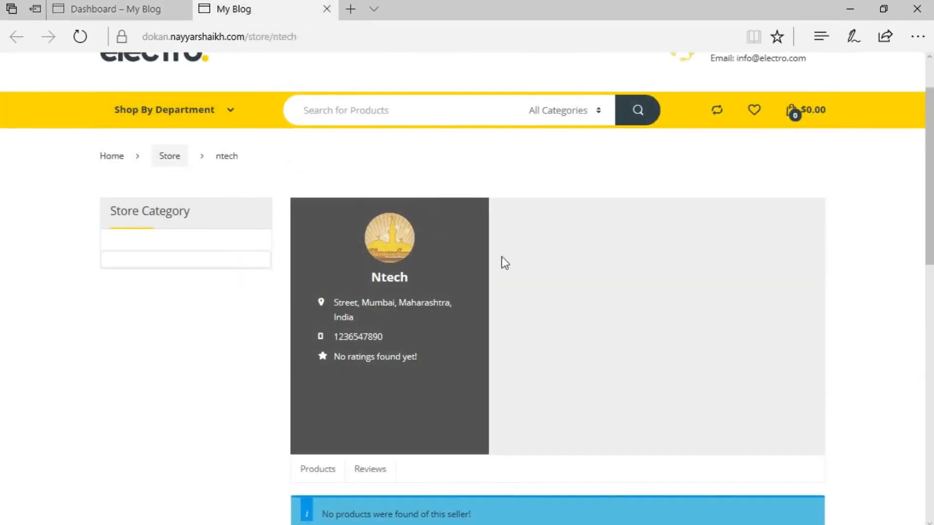
pyautogui.scroll(-2, 501, 257)
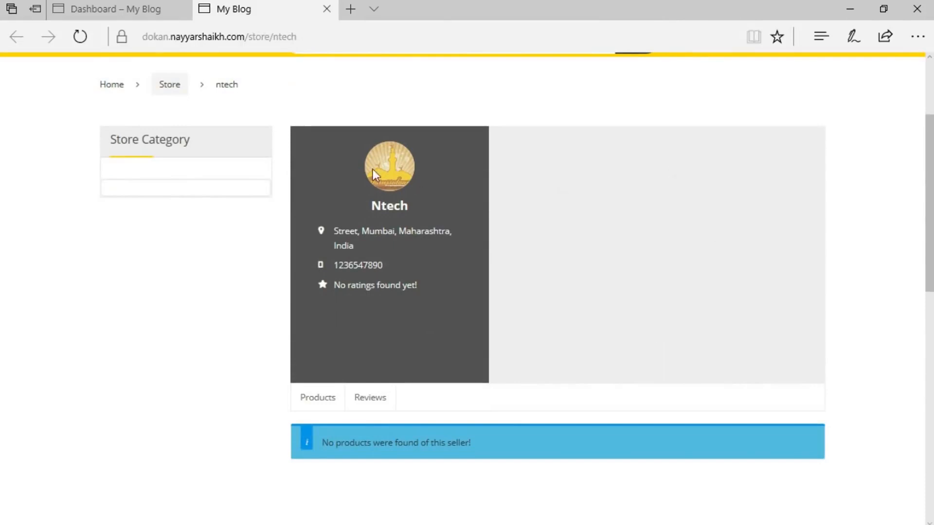
pyautogui.click(108, 10)
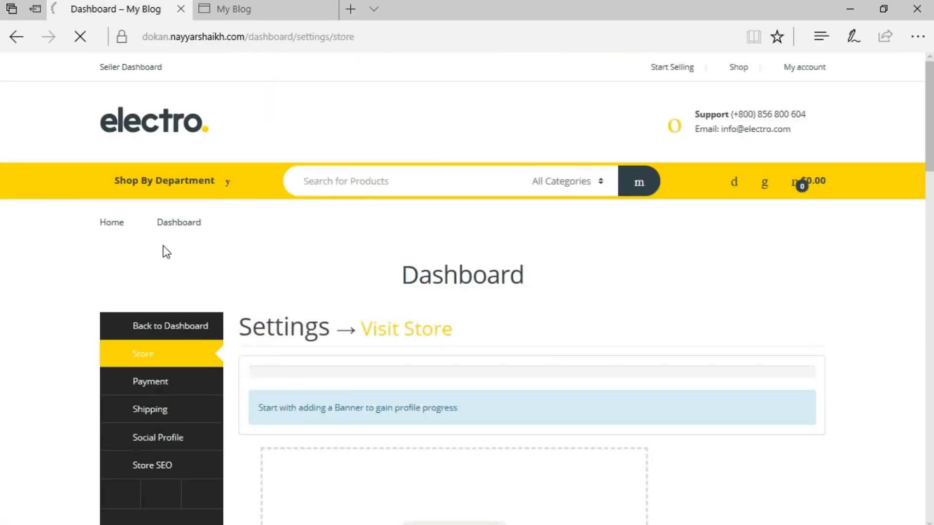
# Upload banner7.jpg from the MultiVendor folder as the store banner and crop it
pyautogui.scroll(-2, 228, 265)
pyautogui.scroll(-5, 232, 261)
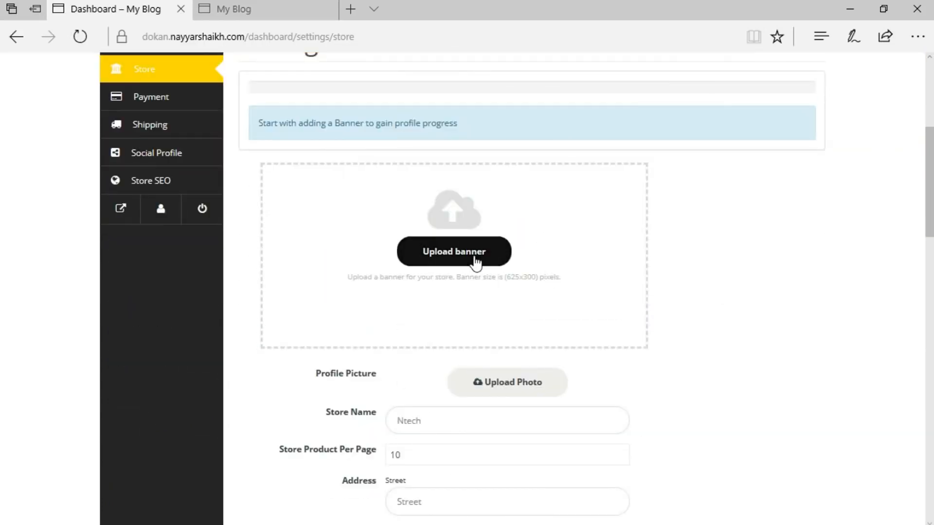
pyautogui.click(476, 263)
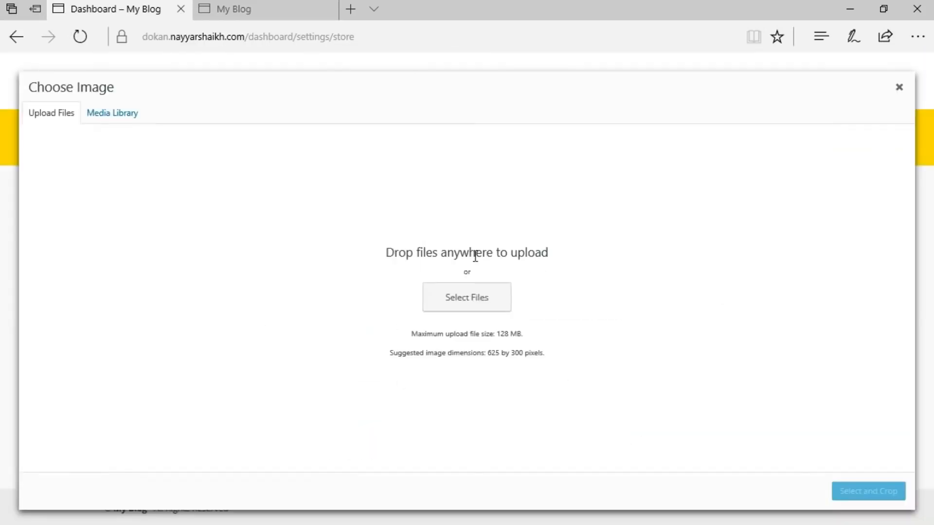
pyautogui.click(475, 302)
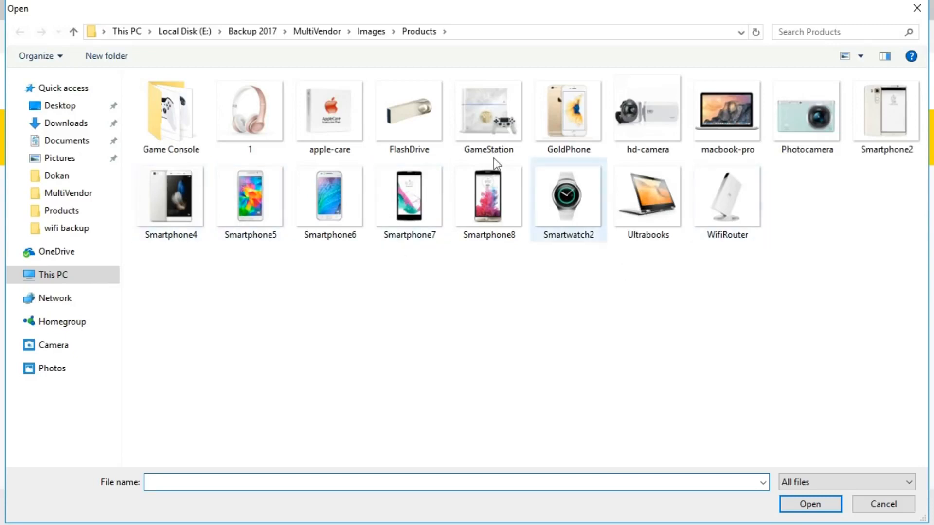
pyautogui.click(320, 32)
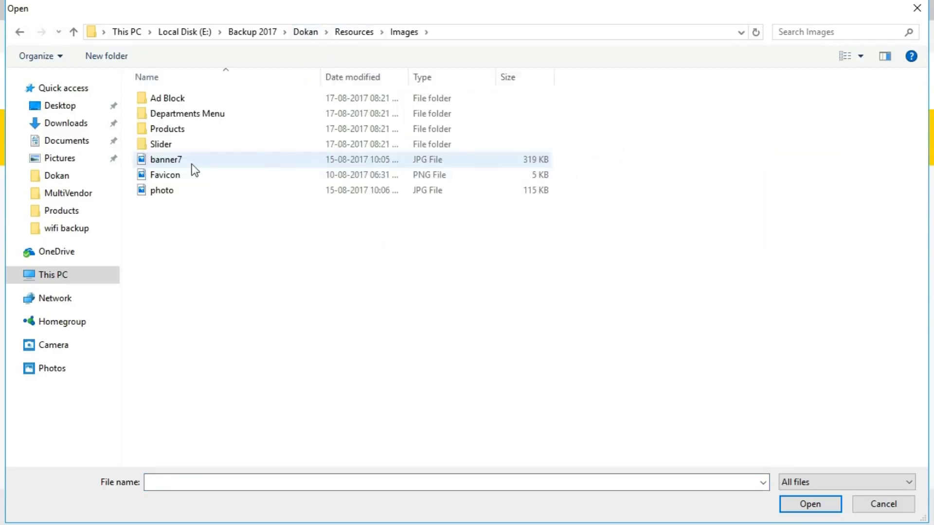
pyautogui.click(183, 161)
pyautogui.click(810, 504)
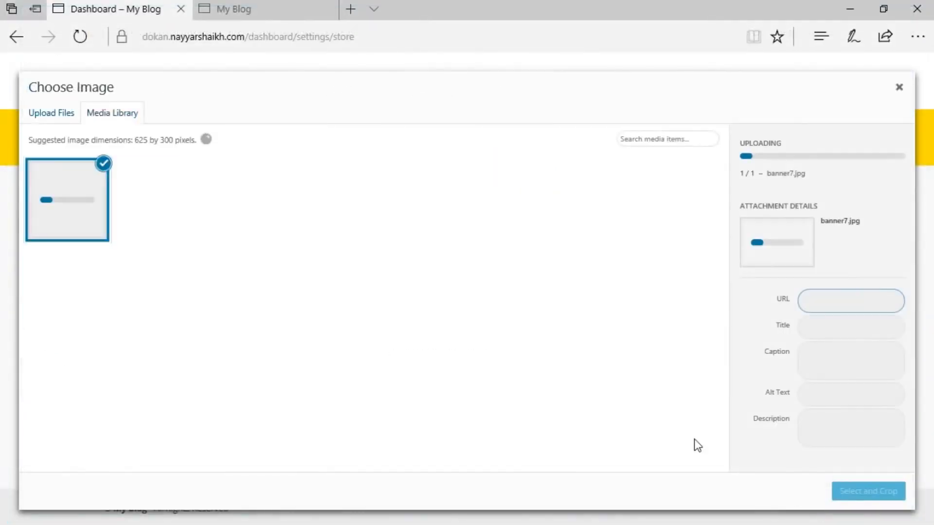
pyautogui.click(874, 498)
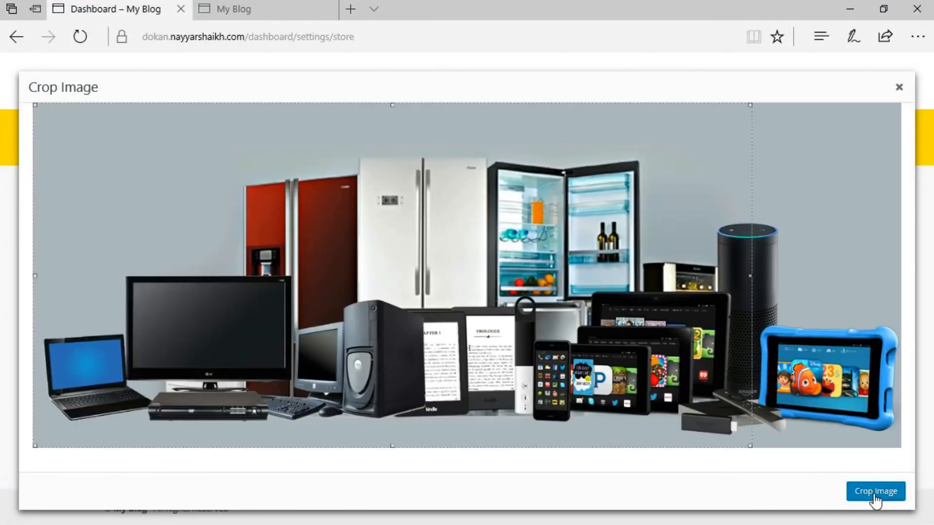
pyautogui.moveTo(549, 354); pyautogui.dragTo(599, 354)
pyautogui.click(890, 491)
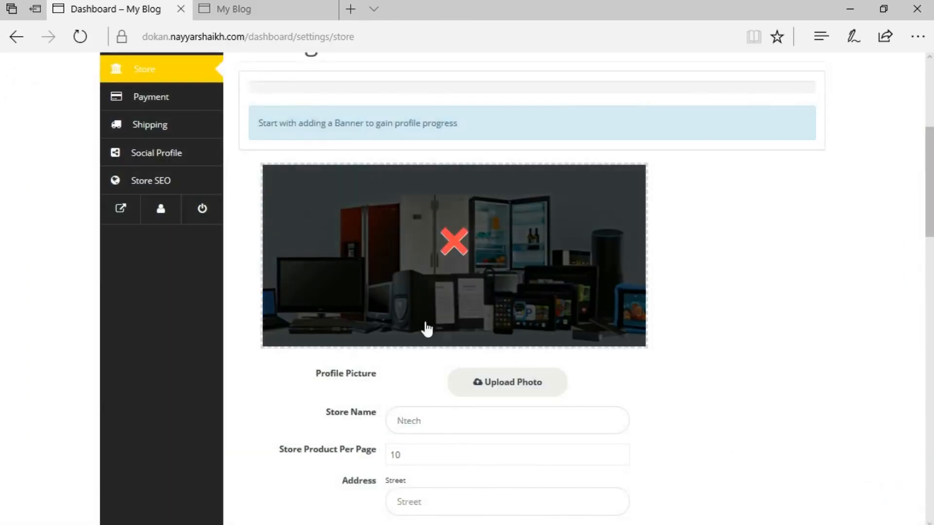
# Upload photo.jpg as the store's profile picture and crop it
pyautogui.scroll(-3, 670, 320)
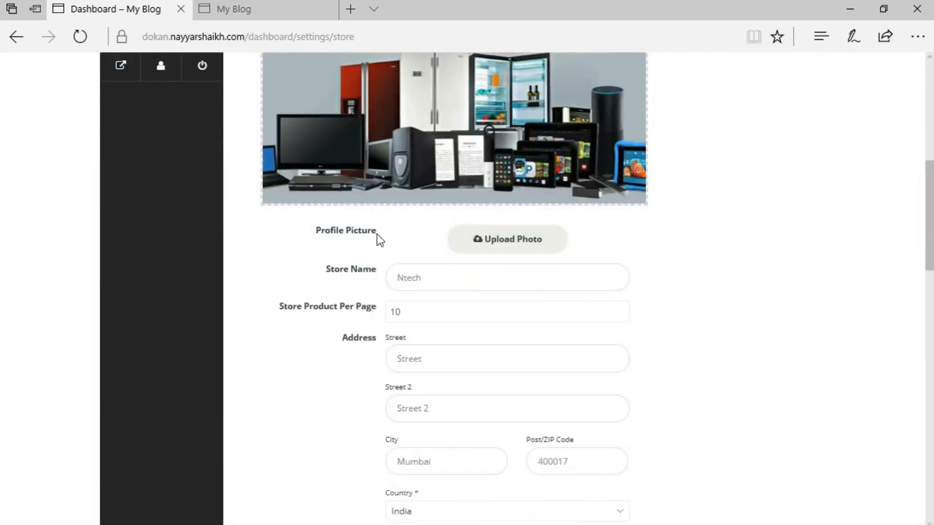
pyautogui.click(513, 249)
pyautogui.click(69, 117)
pyautogui.click(457, 291)
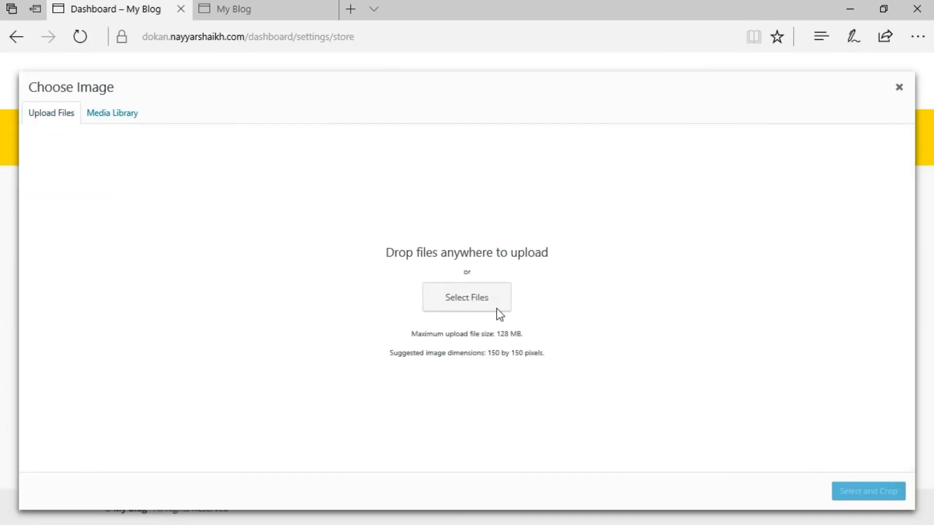
pyautogui.click(180, 190)
pyautogui.click(799, 506)
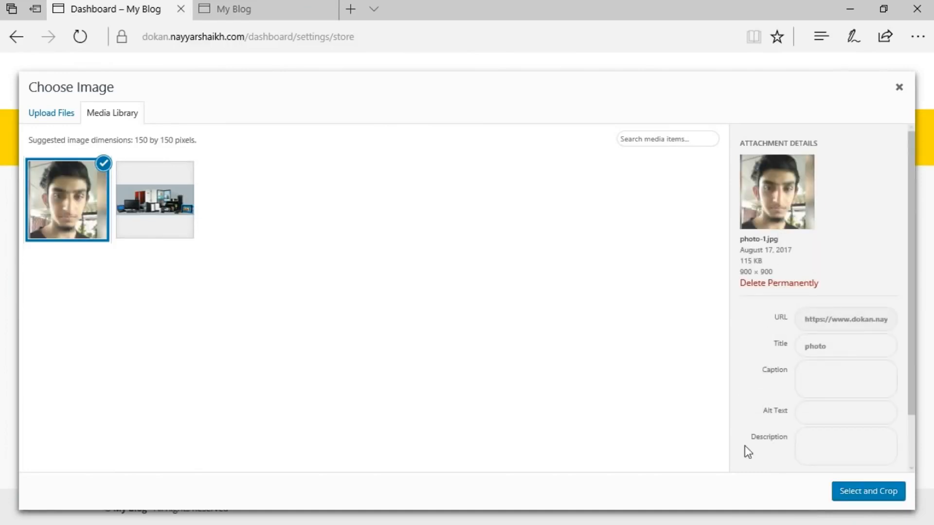
pyautogui.click(875, 492)
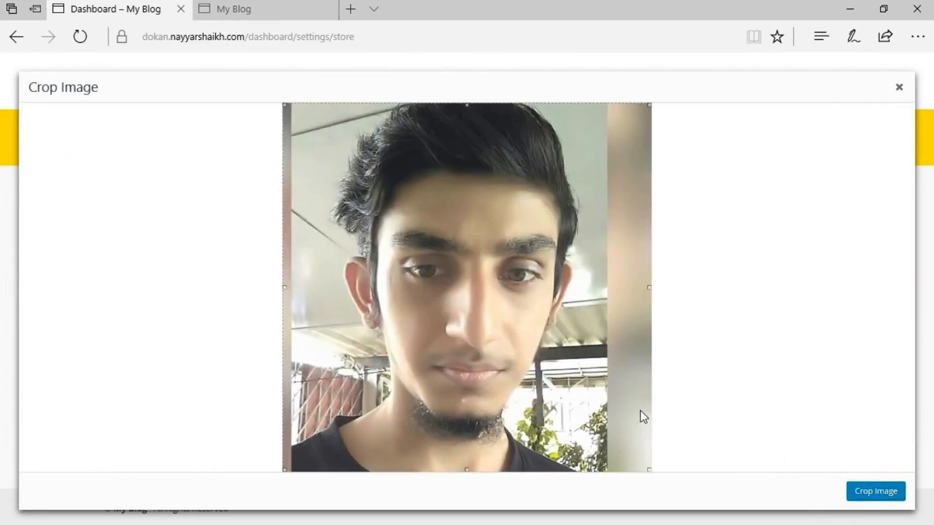
pyautogui.click(886, 488)
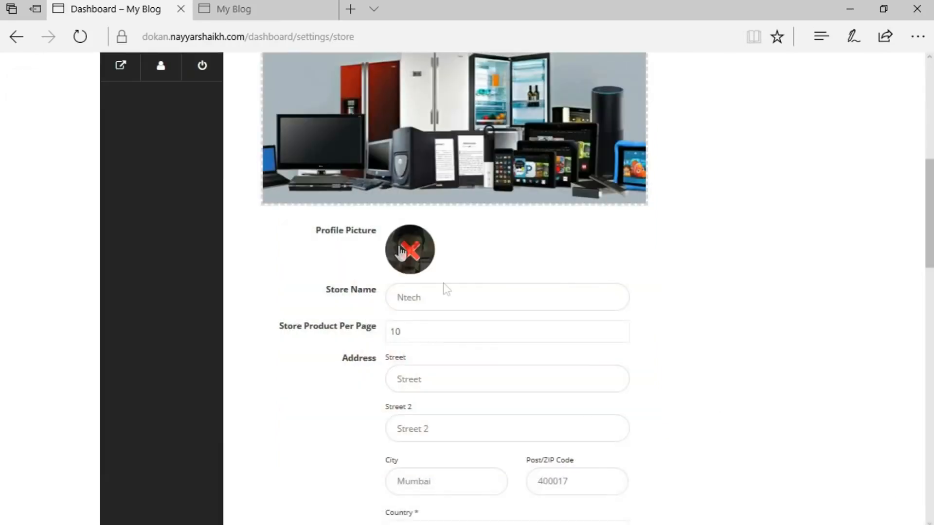
# Save the updated store settings
pyautogui.scroll(-2, 751, 322)
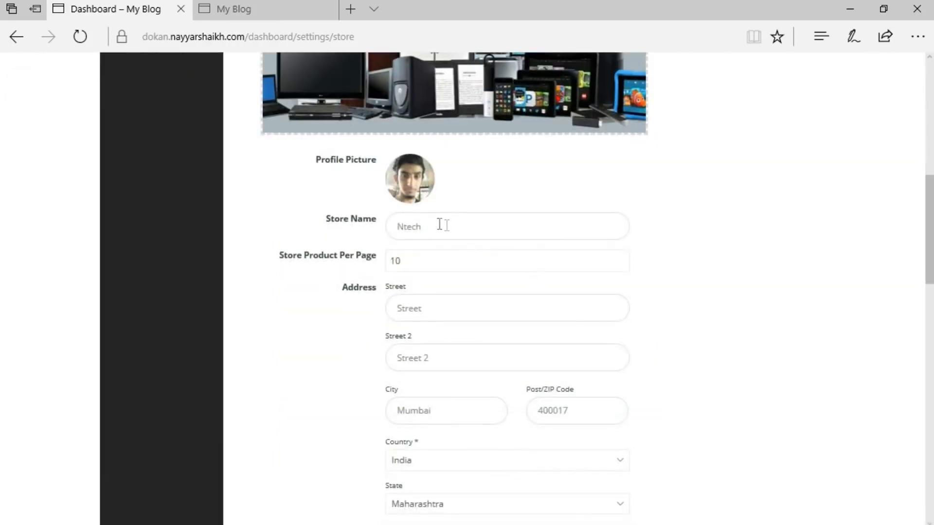
pyautogui.scroll(-4, 440, 233)
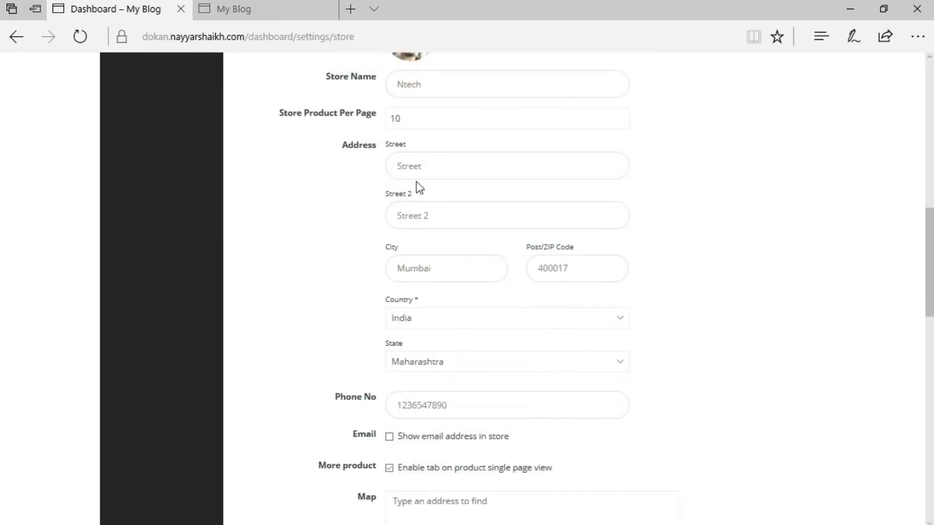
pyautogui.scroll(-4, 474, 287)
pyautogui.scroll(-4, 727, 316)
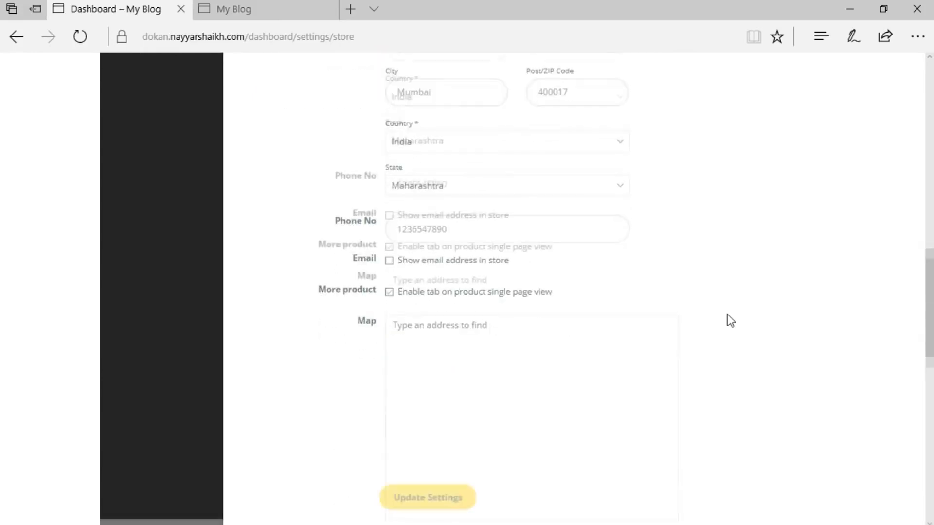
pyautogui.click(427, 442)
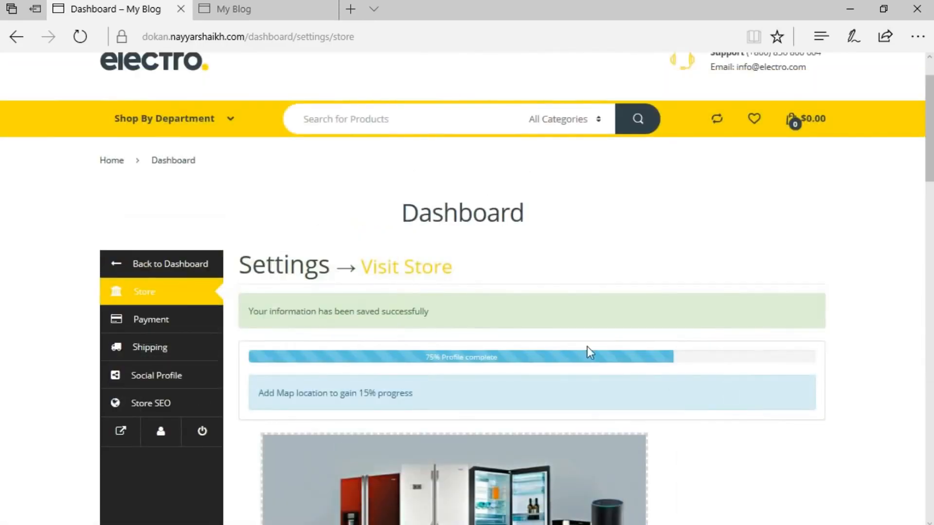
# Return to the vendor dashboard, open Products and start adding a new product
pyautogui.click(170, 270)
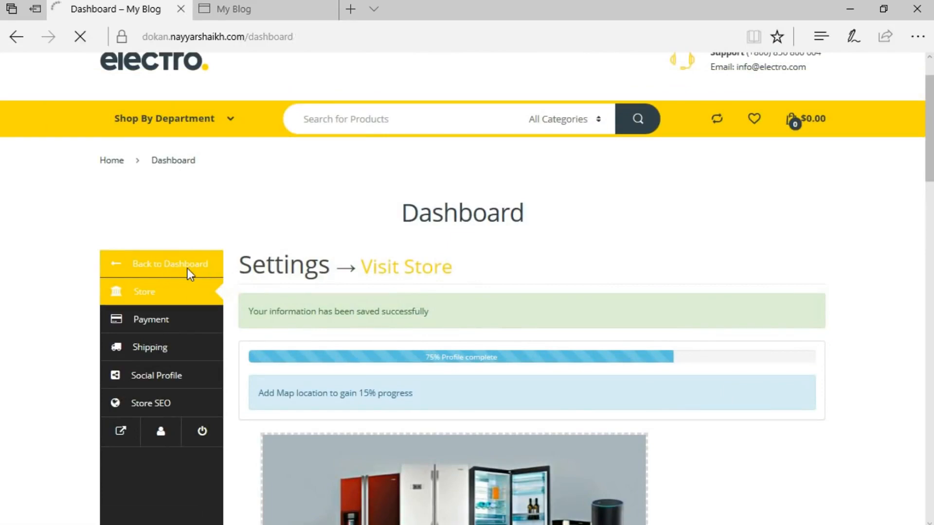
pyautogui.scroll(-3, 748, 308)
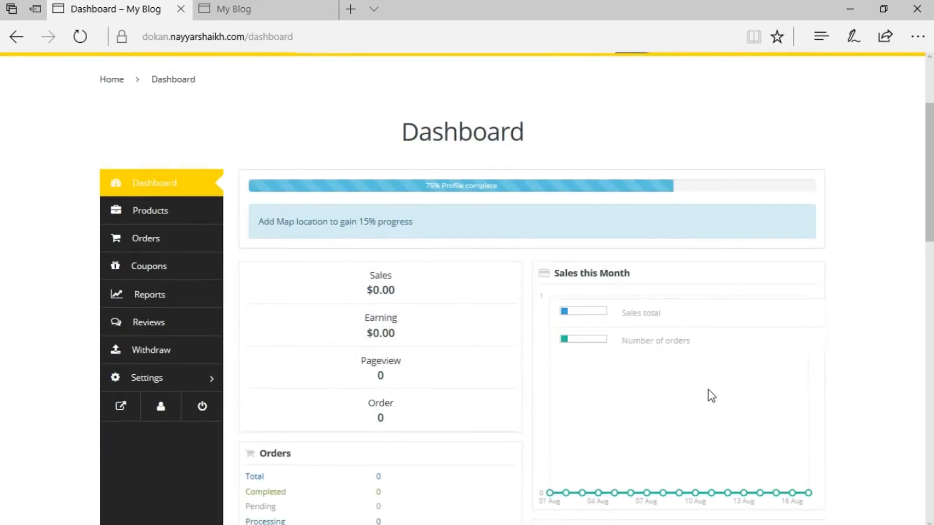
pyautogui.scroll(-3, 708, 392)
pyautogui.scroll(6, 707, 390)
pyautogui.scroll(-1, 708, 394)
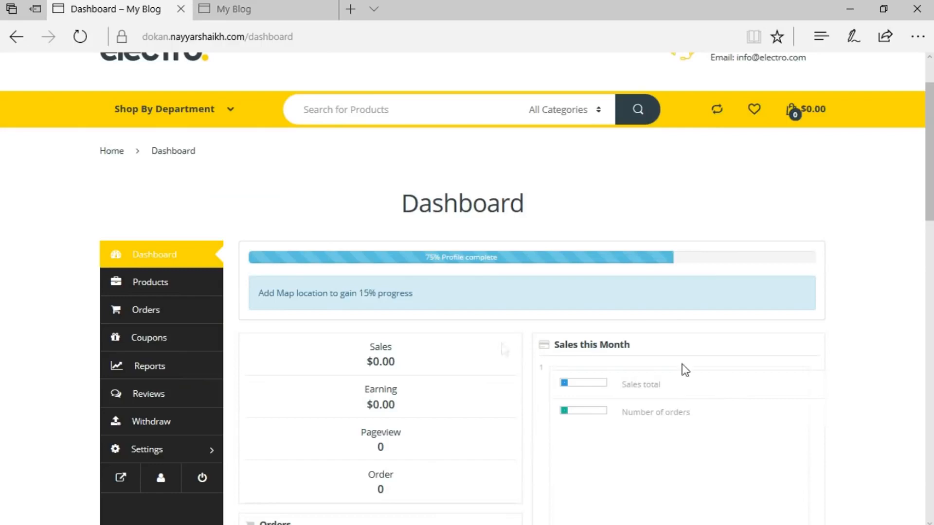
pyautogui.click(168, 285)
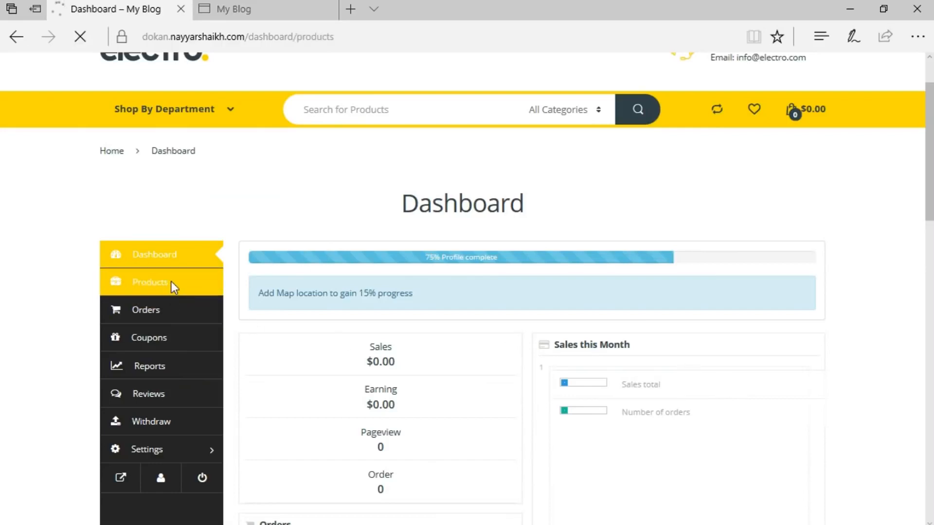
pyautogui.scroll(-3, 817, 335)
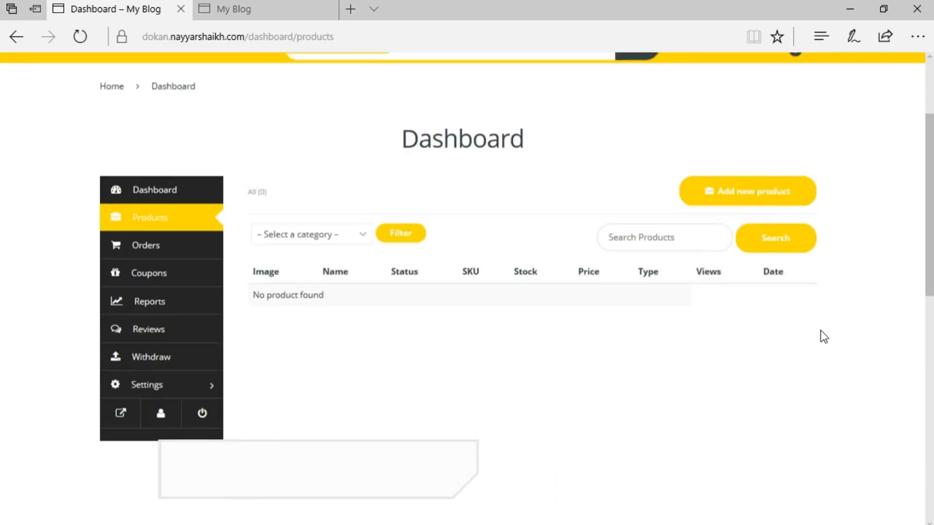
pyautogui.click(738, 196)
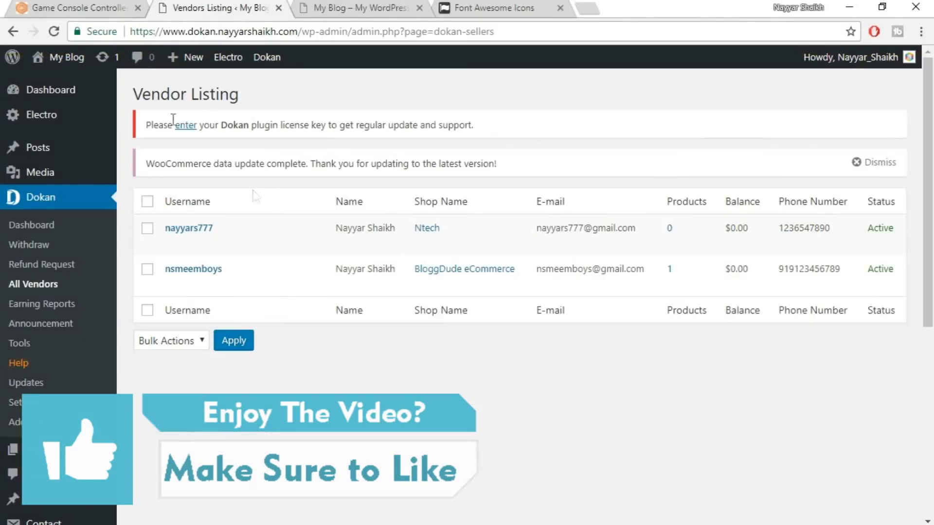
# Copy the title Game Console Controller + USB 3.0 Cable from the reference product page and paste it as the product name
pyautogui.click(98, 6)
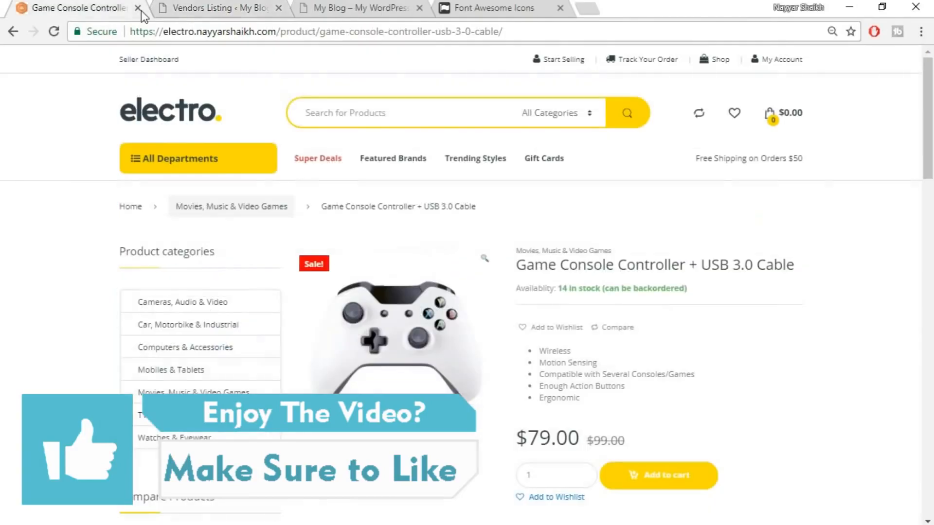
pyautogui.moveTo(517, 270); pyautogui.dragTo(800, 274)
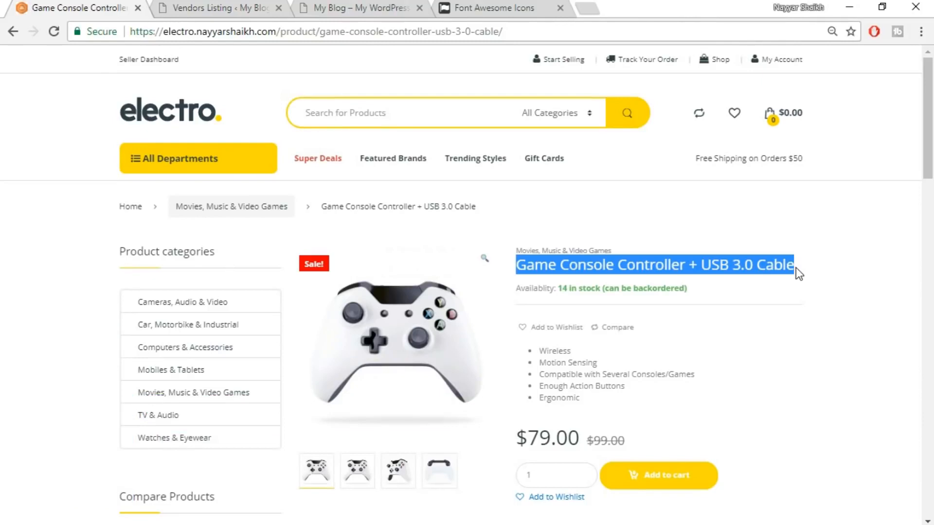
pyautogui.click(413, 524)
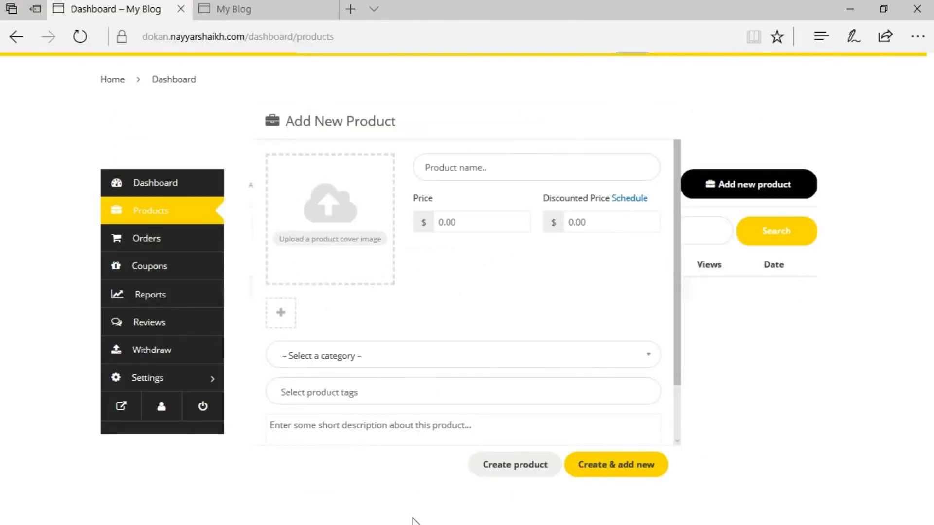
pyautogui.click(498, 169)
pyautogui.write('Game Console Controller + USB 3.0 Cable')
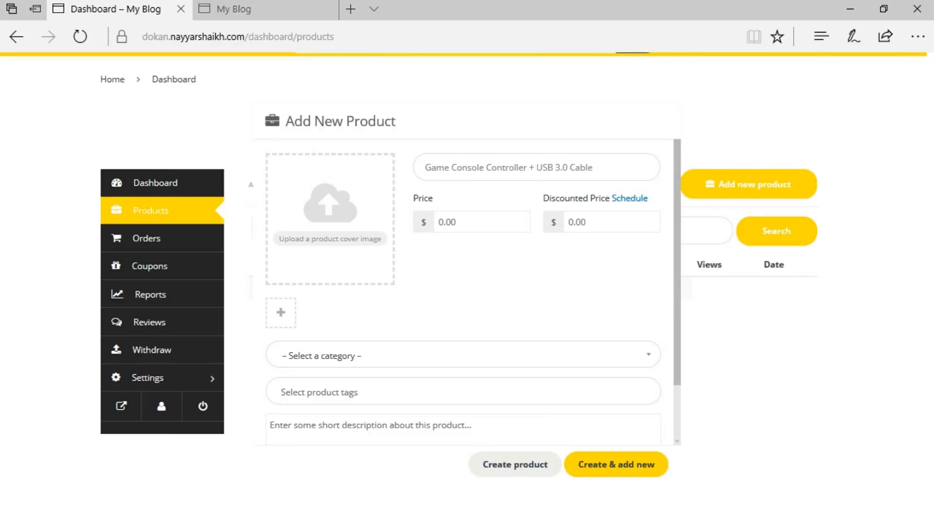
# Check the reference pricing, then set the product price to 99 and the discounted price to 79
pyautogui.hotkey('alt', 'Tab')
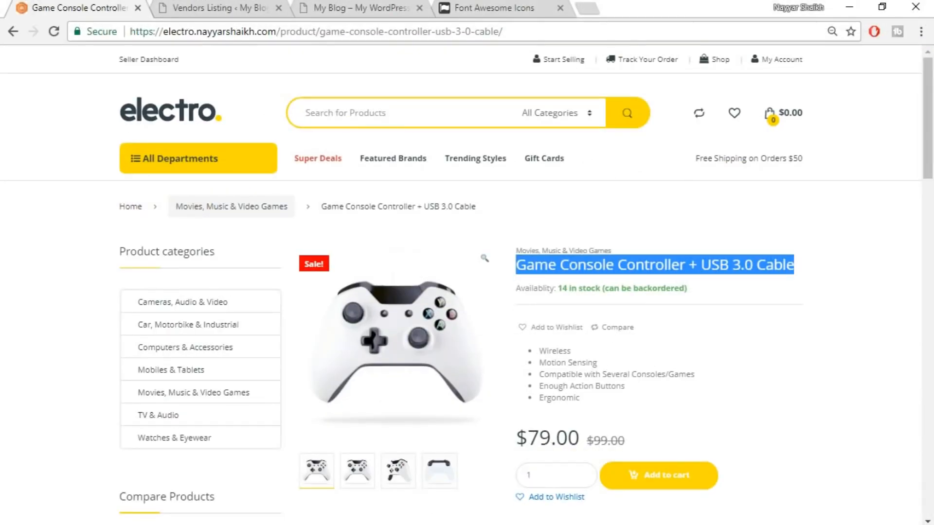
pyautogui.hotkey('alt', 'Tab')
pyautogui.click(488, 228)
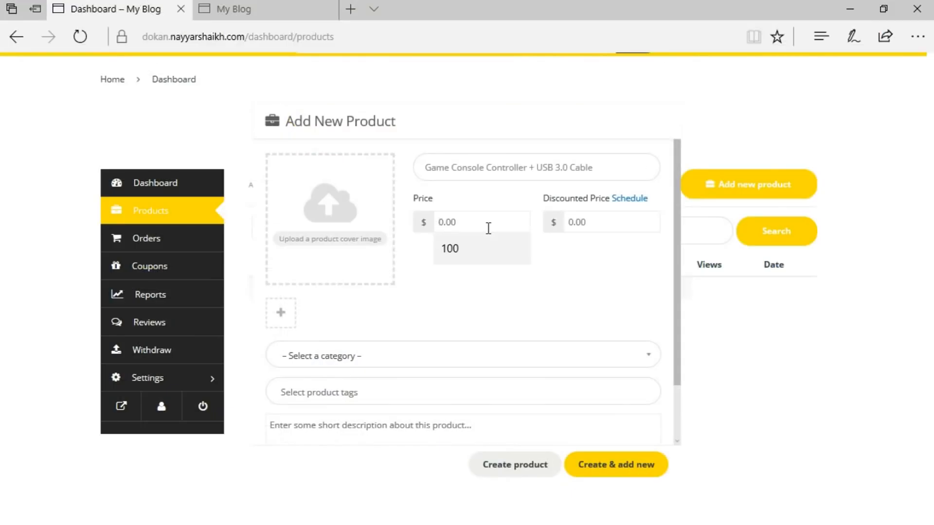
pyautogui.write('99')
pyautogui.click(610, 223)
pyautogui.write('79')
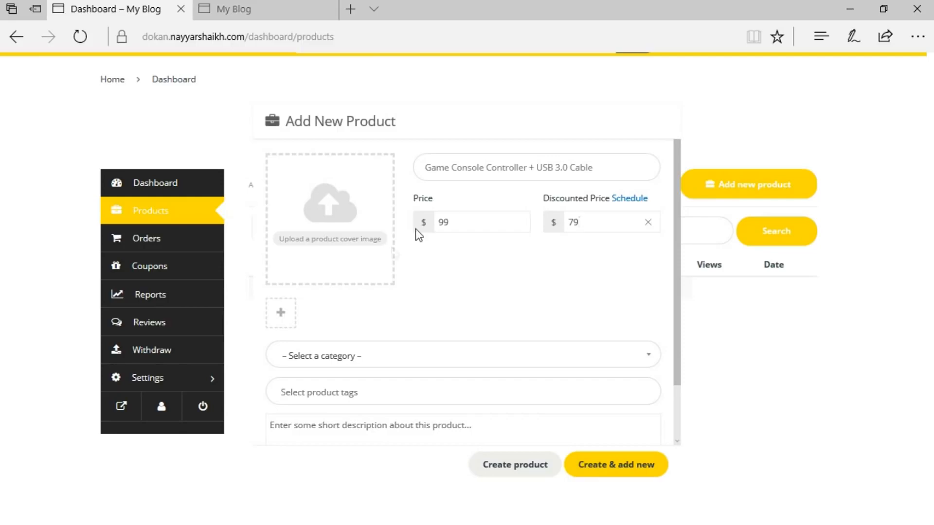
# Upload GamePad from the Products > Game Console images folder and set it as the product's featured image
pyautogui.click(346, 249)
pyautogui.click(338, 239)
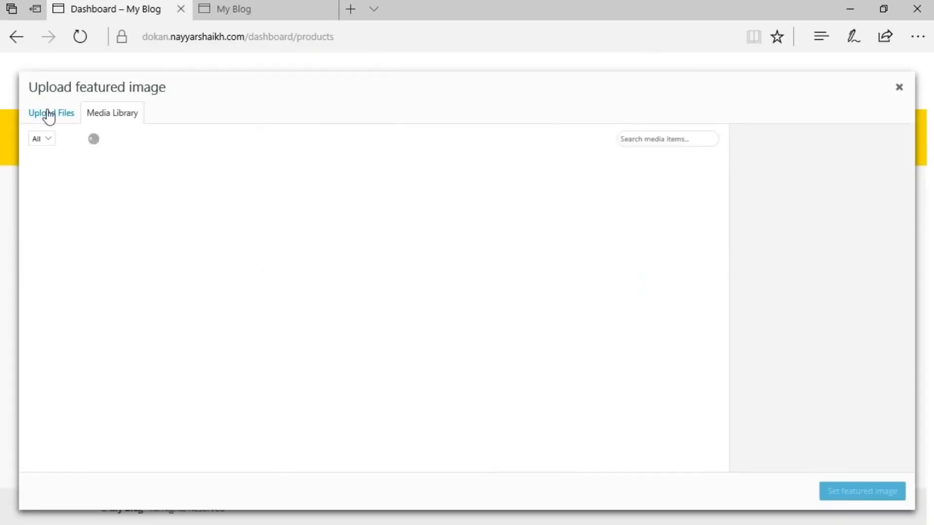
pyautogui.click(49, 115)
pyautogui.click(470, 304)
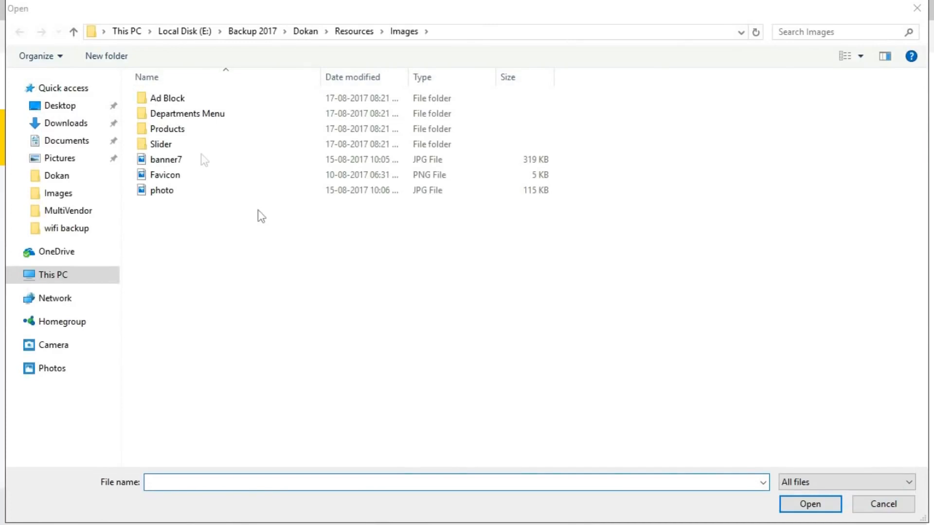
pyautogui.doubleClick(191, 139)
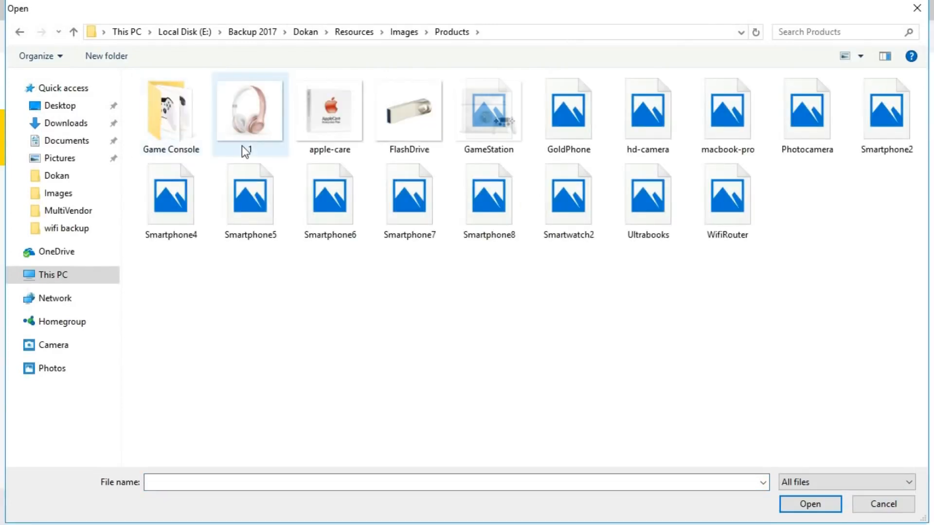
pyautogui.doubleClick(191, 133)
pyautogui.click(189, 133)
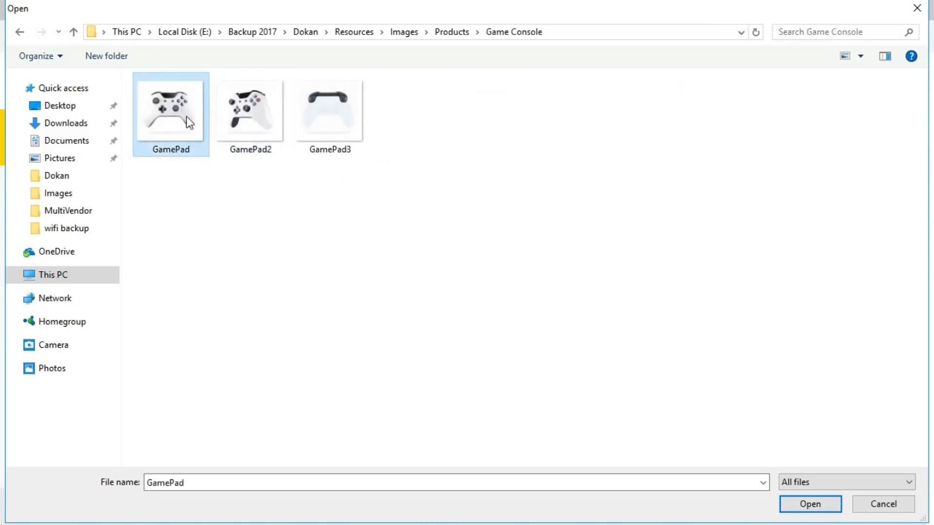
pyautogui.click(810, 505)
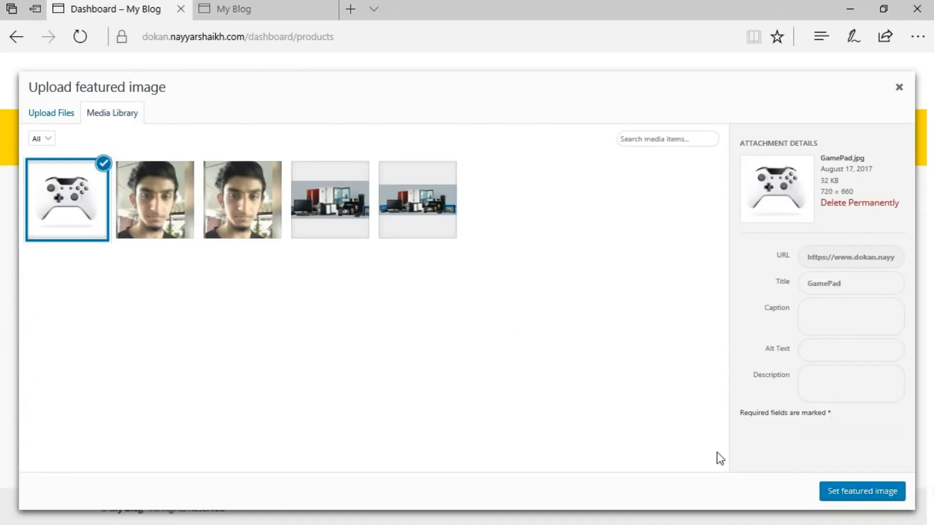
pyautogui.click(854, 496)
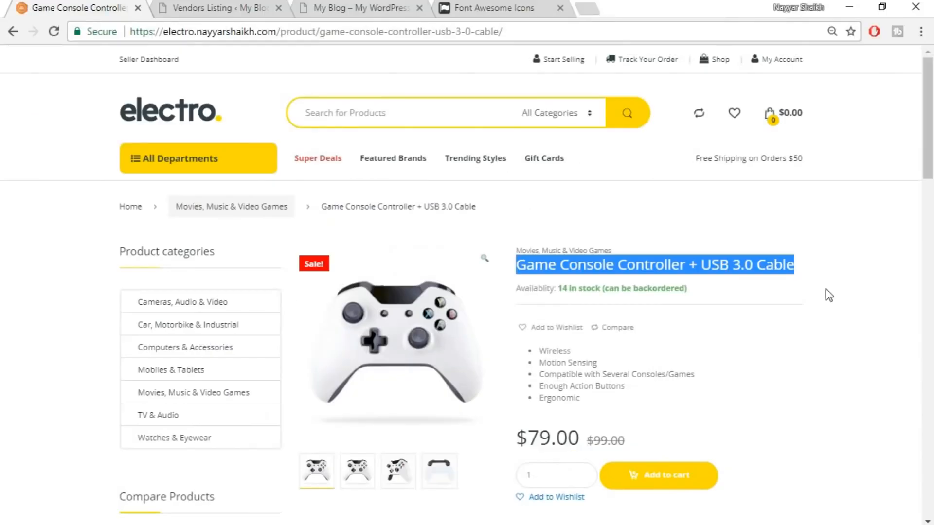
# Upload the three gamepad images and add them to the product gallery
pyautogui.scroll(-3, 842, 294)
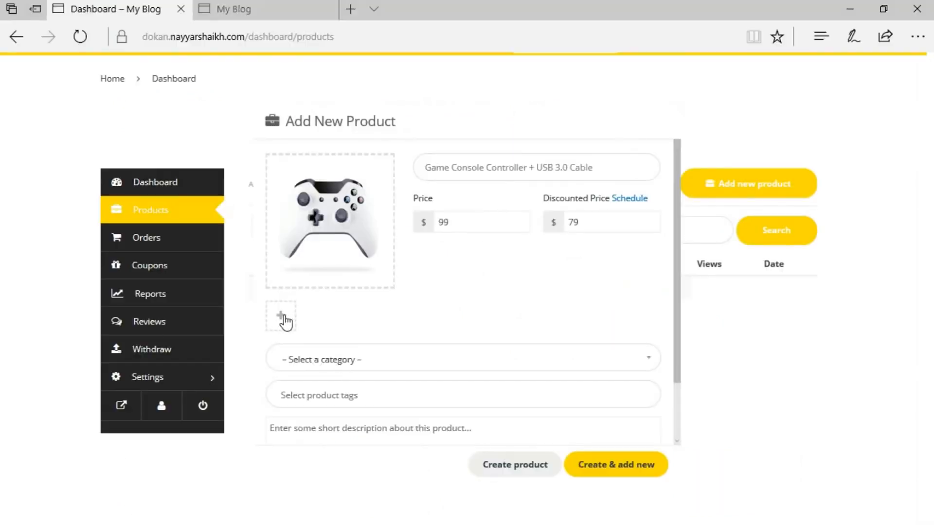
pyautogui.click(284, 319)
pyautogui.click(64, 114)
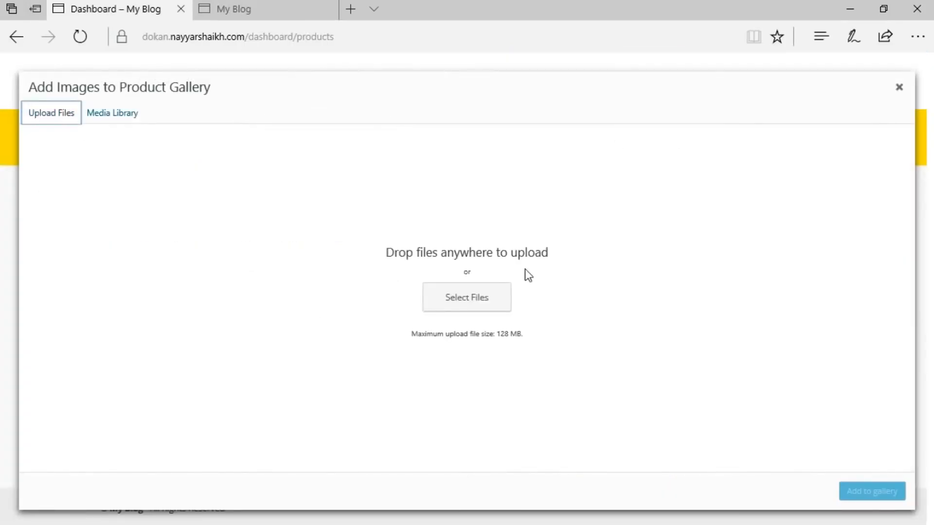
pyautogui.click(486, 303)
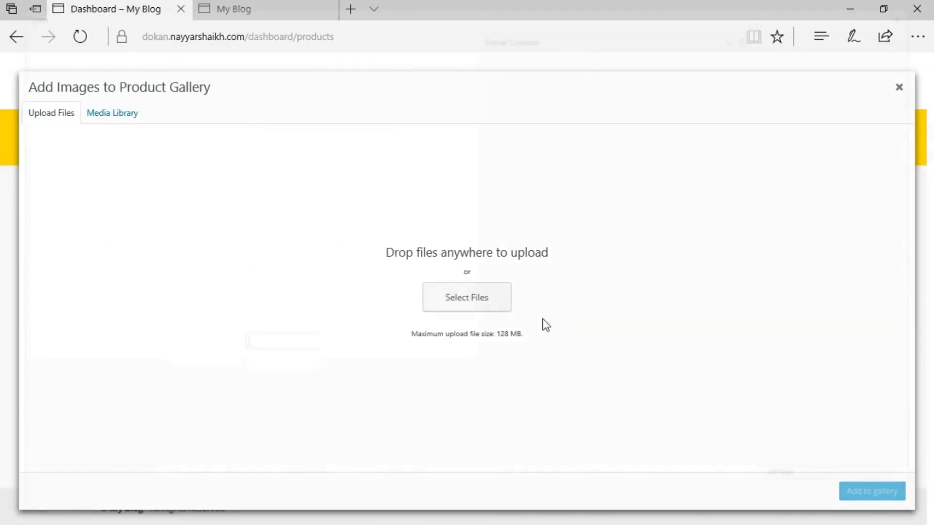
pyautogui.click(256, 121)
pyautogui.keyDown('ctrl'); pyautogui.click(173, 110); pyautogui.keyUp('ctrl')
pyautogui.keyDown('ctrl'); pyautogui.click(319, 116); pyautogui.keyUp('ctrl')
pyautogui.click(826, 506)
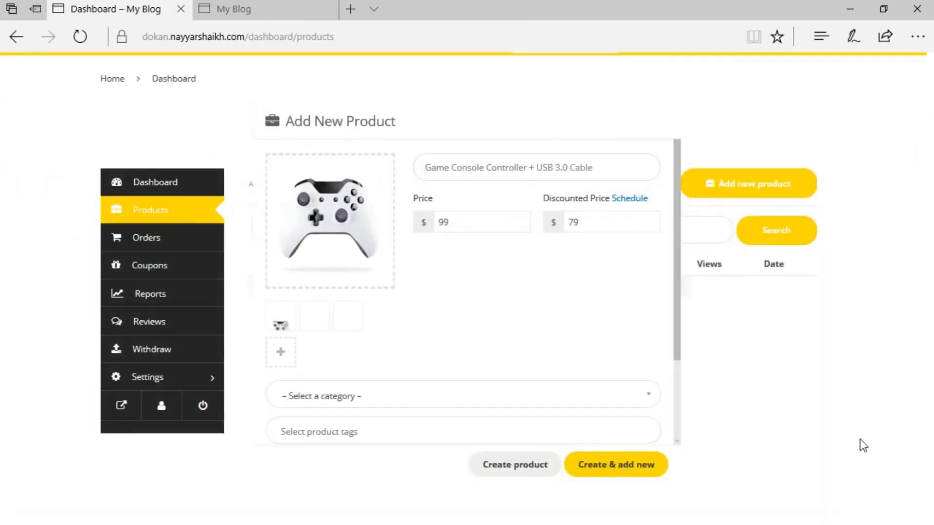
pyautogui.click(860, 494)
# Set the product category to Computer & Accessories
pyautogui.scroll(-1, 518, 317)
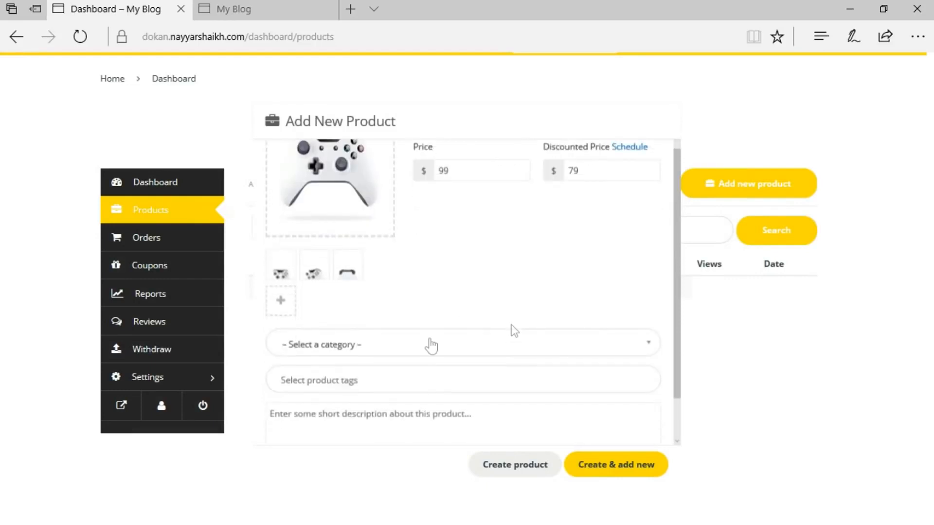
pyautogui.click(390, 344)
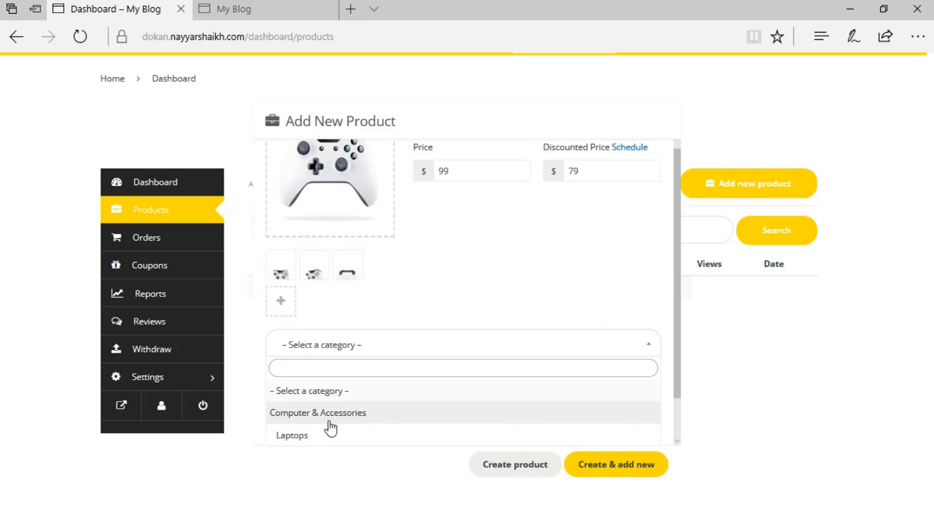
pyautogui.click(377, 416)
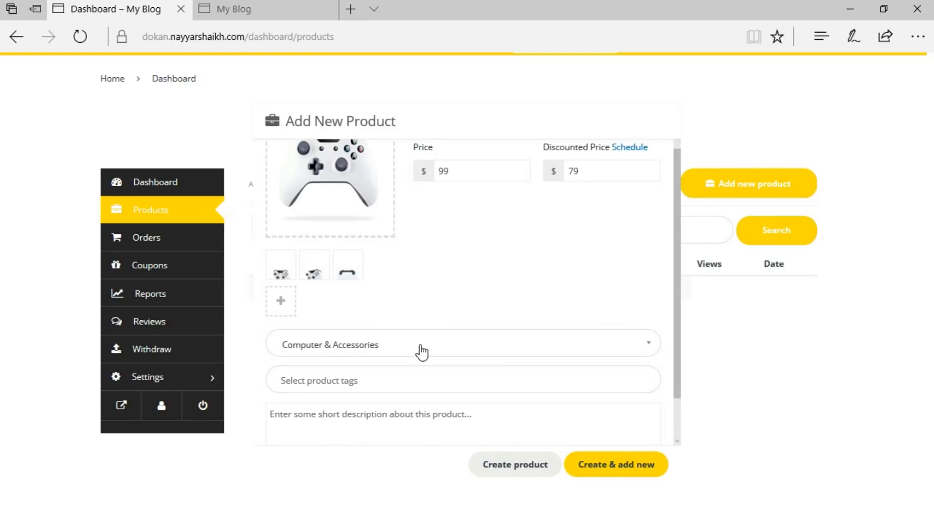
# Copy the feature list from the reference product page into the short description and create the product
pyautogui.scroll(-2, 445, 359)
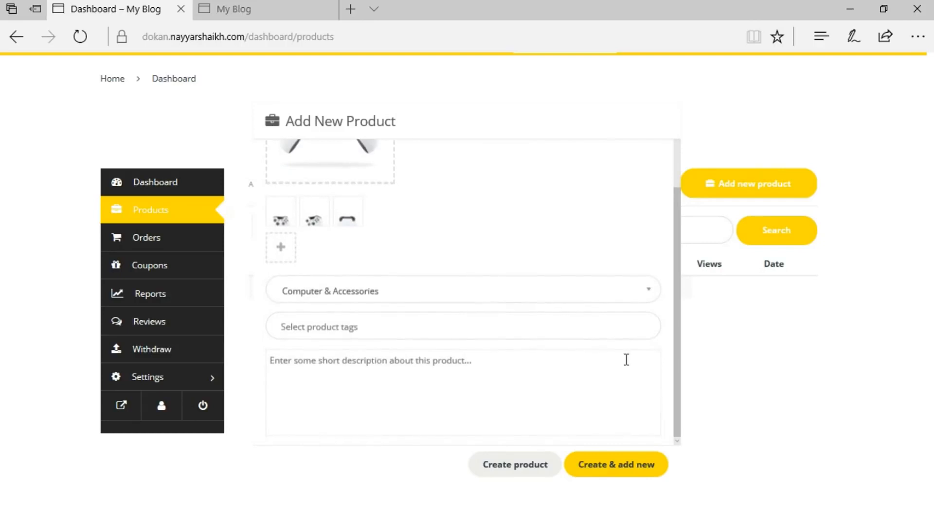
pyautogui.click(393, 391)
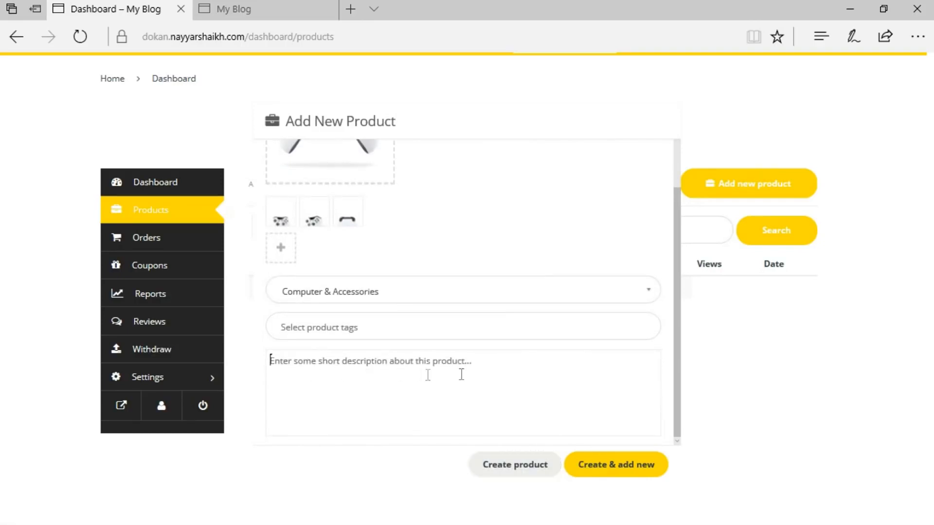
pyautogui.hotkey('alt', 'Tab')
pyautogui.click(625, 224)
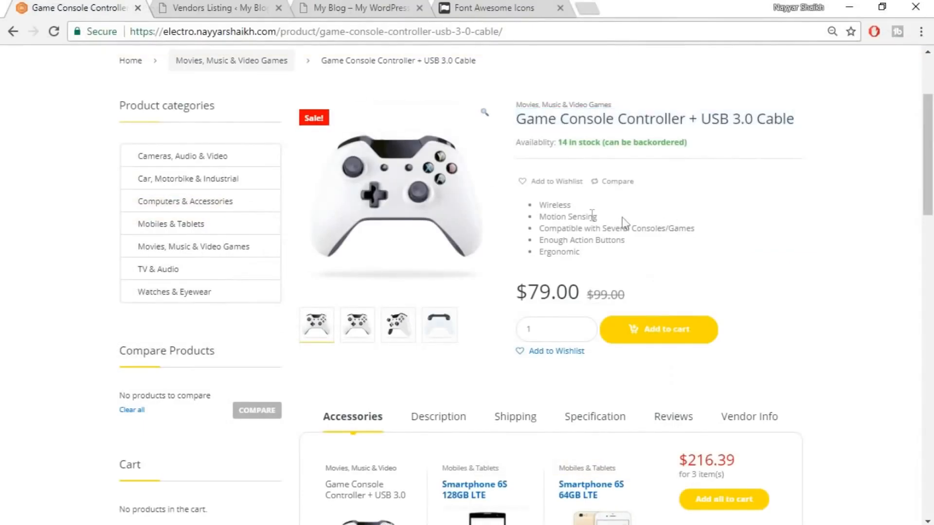
pyautogui.moveTo(534, 201); pyautogui.dragTo(633, 252)
pyautogui.hotkey('ctrl', 'c')
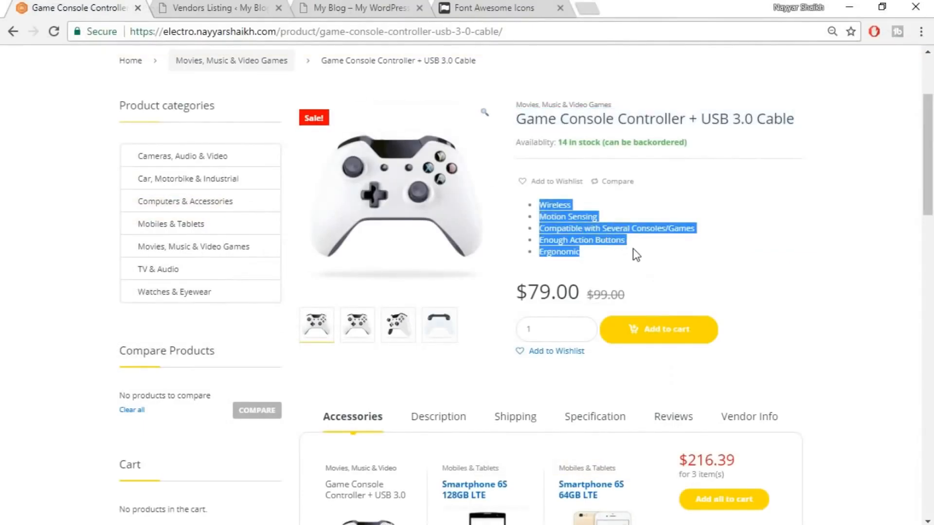
pyautogui.hotkey('alt', 'Tab')
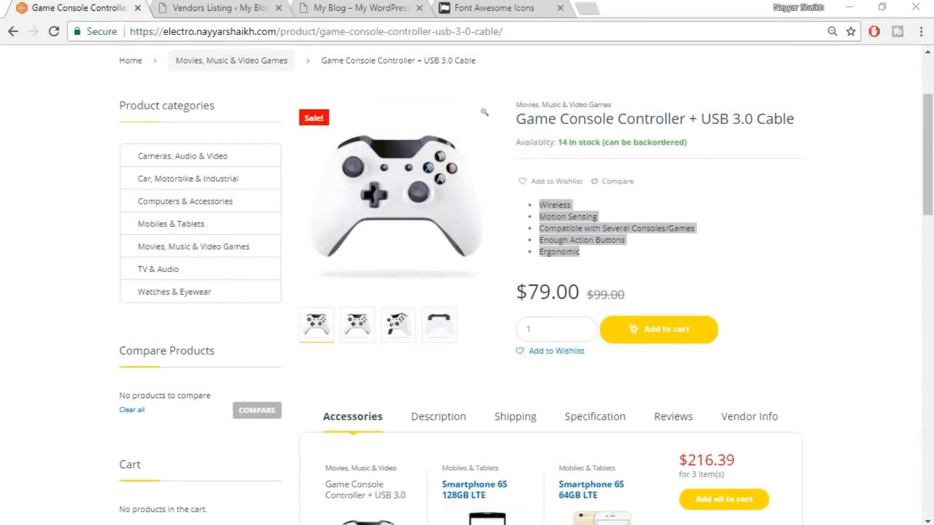
pyautogui.click(378, 420)
pyautogui.hotkey('ctrl', 'v')
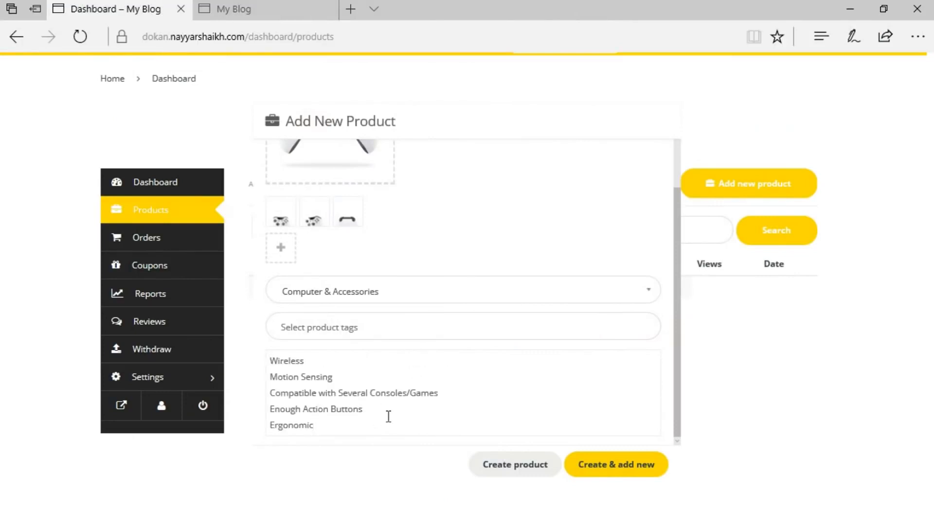
pyautogui.click(515, 465)
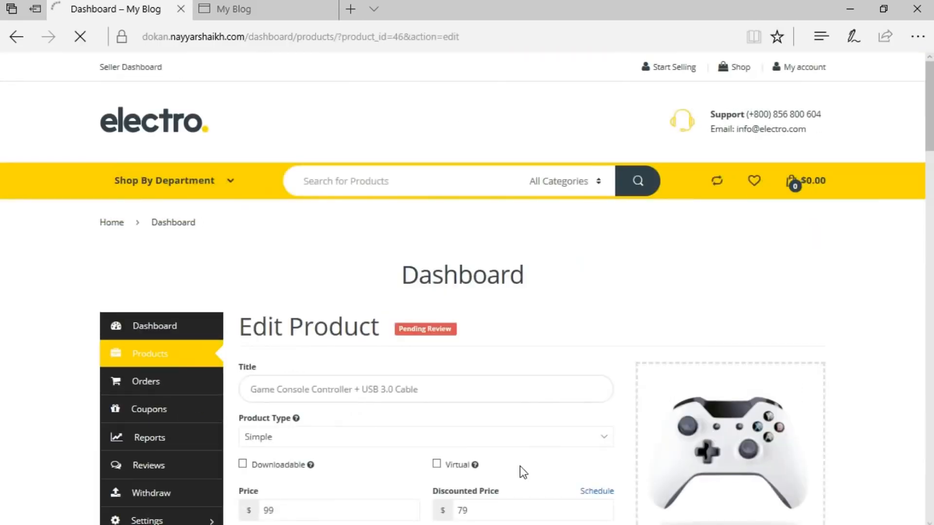
pyautogui.scroll(-4, 536, 444)
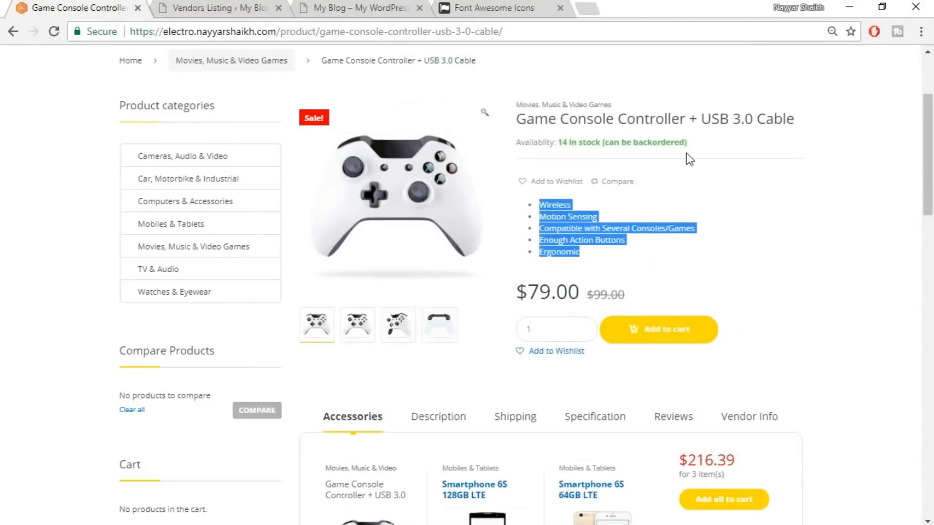
# Open the admin product categories page and compare it with the reference product's category breadcrumb
pyautogui.click(209, 8)
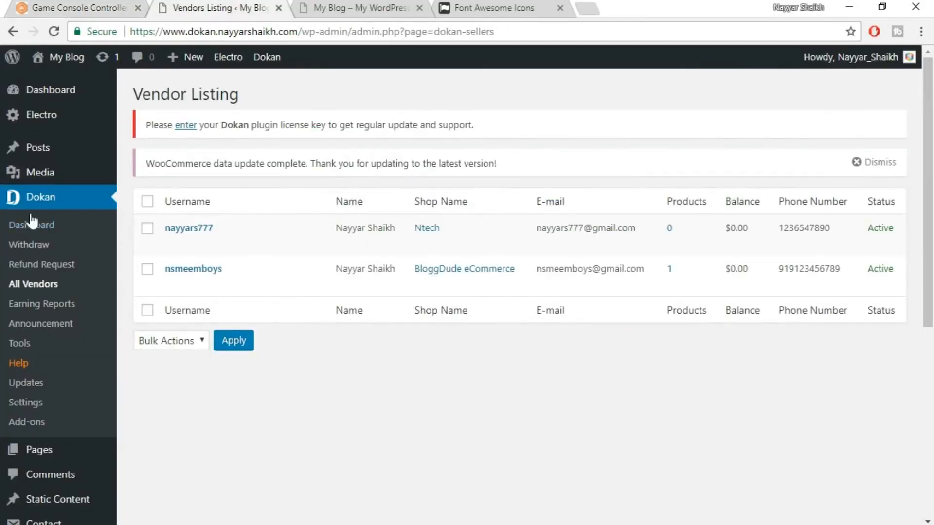
pyautogui.moveTo(62, 86)
pyautogui.scroll(-3, 88, 340)
pyautogui.moveTo(68, 425)
pyautogui.scroll(-2, 67, 426)
pyautogui.moveTo(27, 366)
pyautogui.click(168, 410)
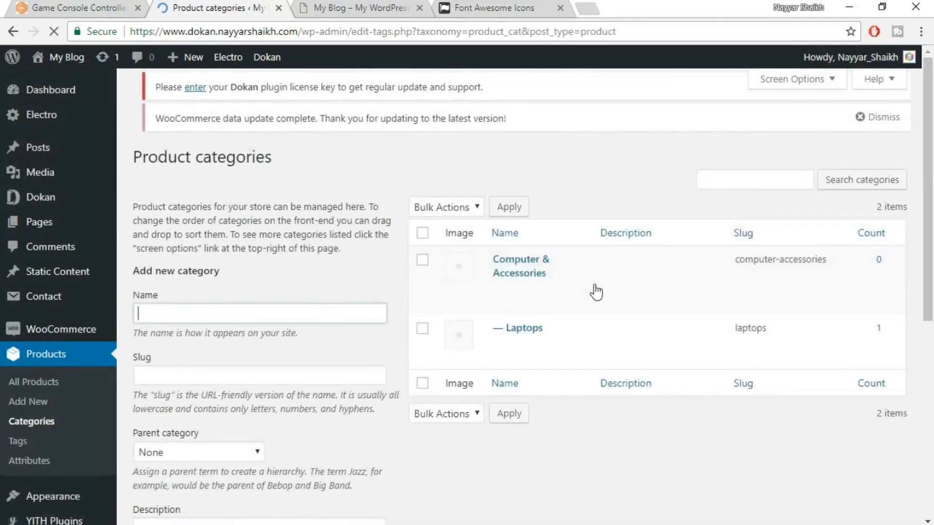
pyautogui.click(340, 317)
pyautogui.scroll(-3, 285, 277)
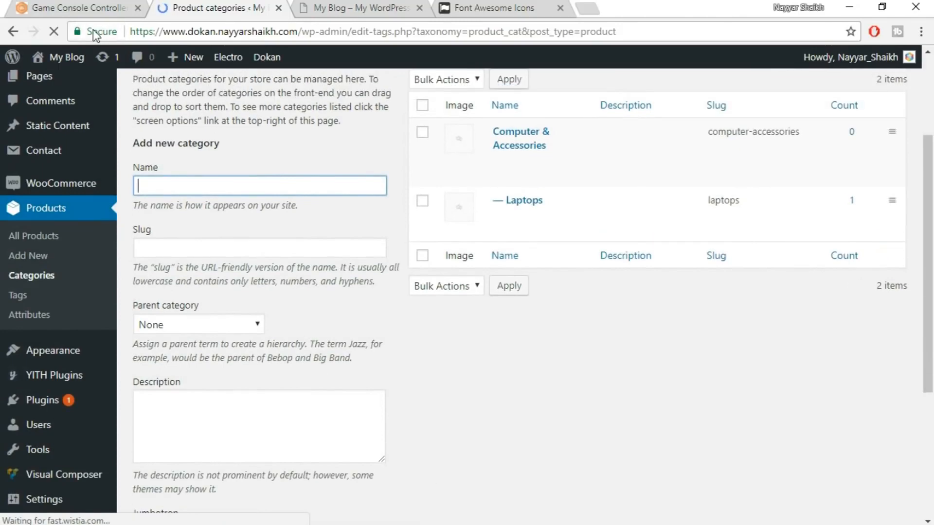
pyautogui.click(117, 6)
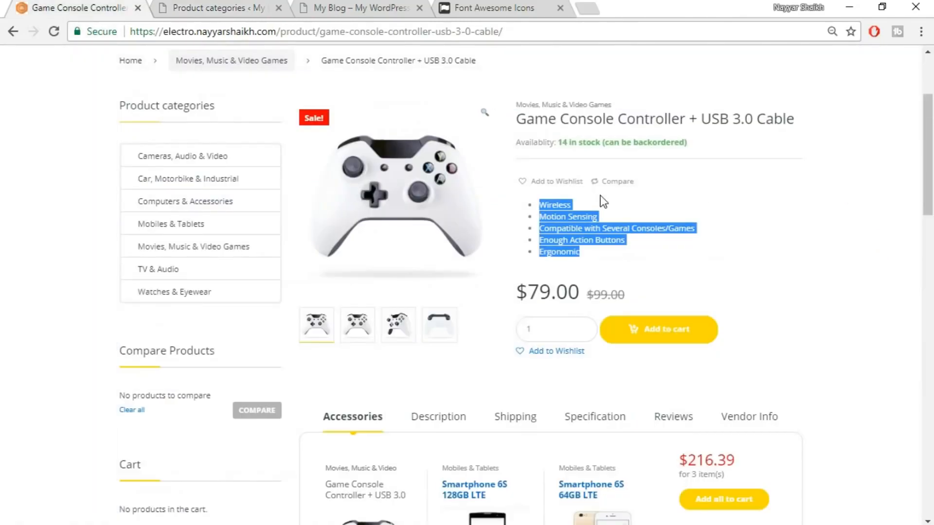
pyautogui.scroll(2, 600, 194)
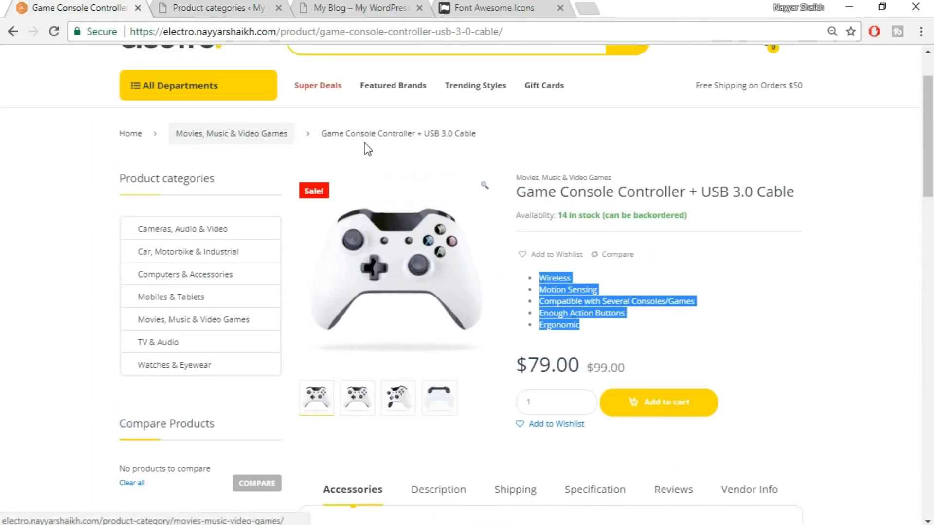
pyautogui.click(207, 7)
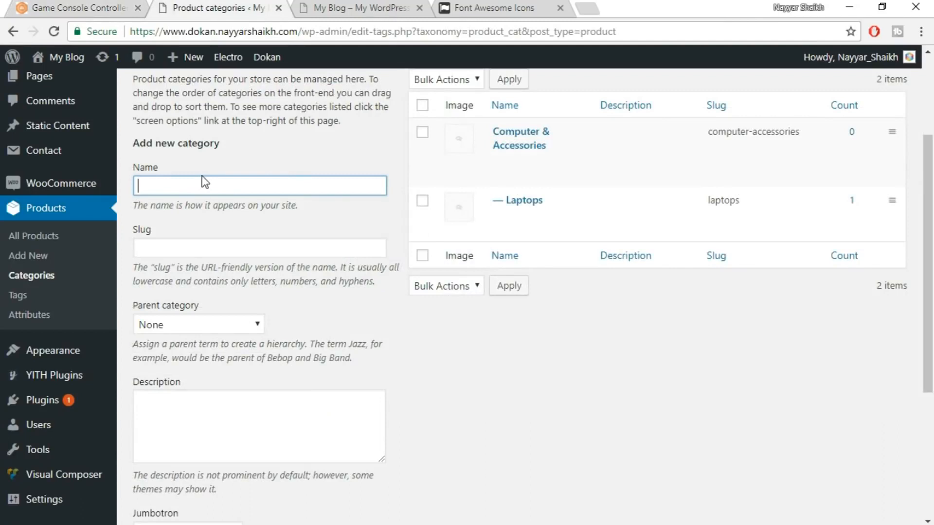
# Add a new product category named Gaming
pyautogui.write('Game')
pyautogui.press('BackSpace')
pyautogui.write('ing')
pyautogui.scroll(-3, 252, 236)
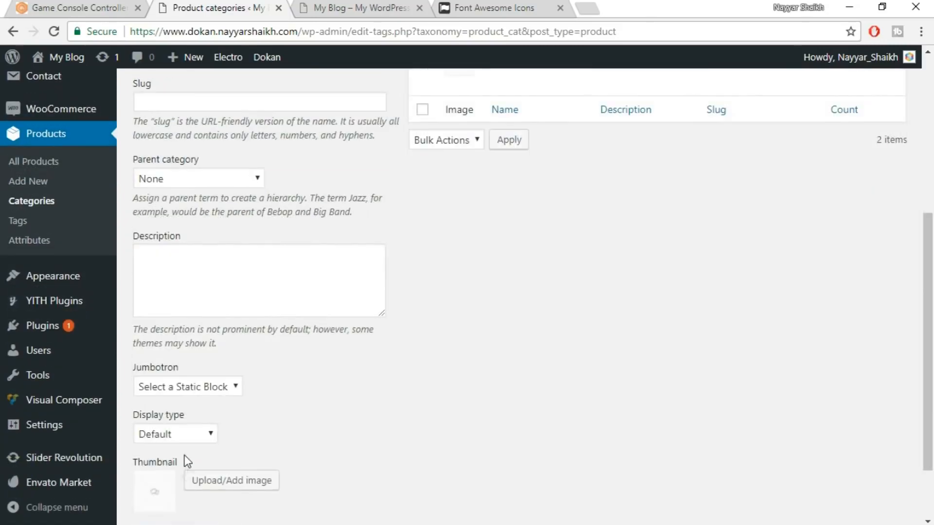
pyautogui.scroll(-2, 250, 491)
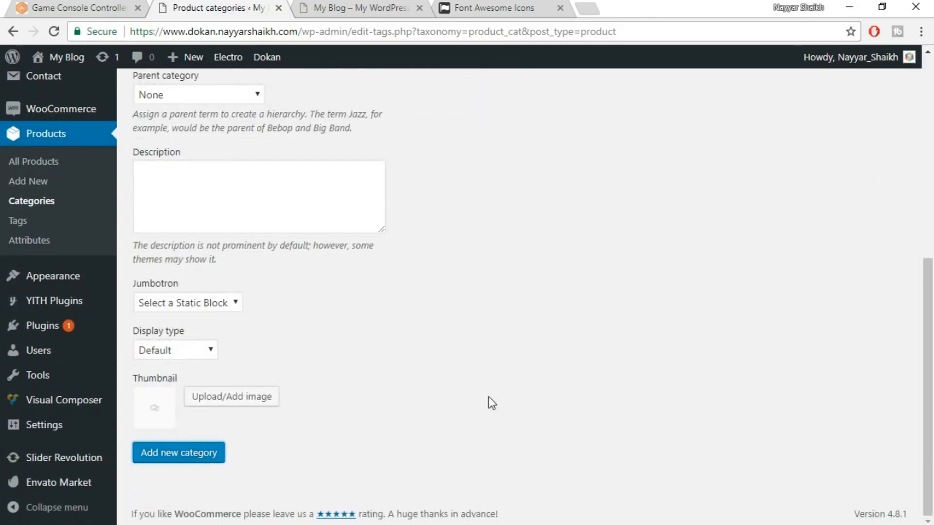
pyautogui.scroll(6, 597, 369)
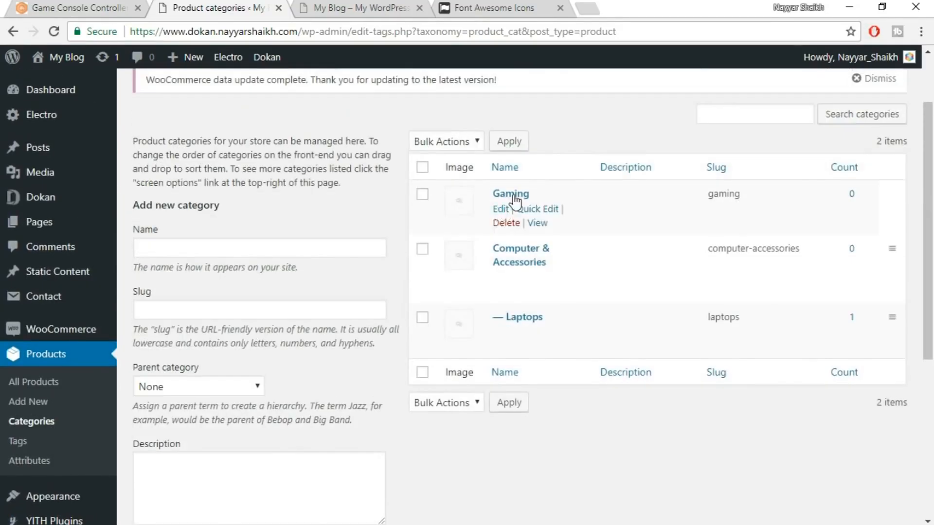
# Add a product category named Game Console with Gaming as its parent category
pyautogui.click(250, 252)
pyautogui.write('Game Console')
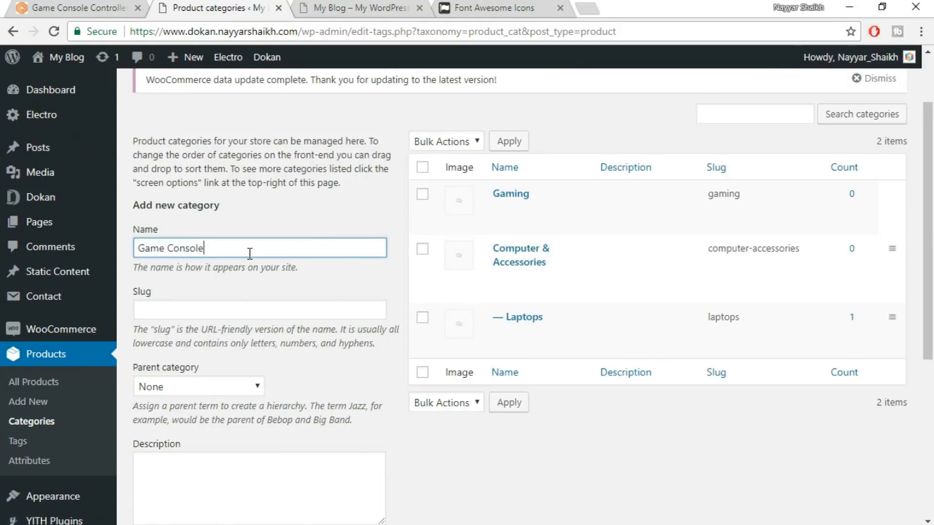
pyautogui.scroll(-3, 307, 321)
pyautogui.click(197, 240)
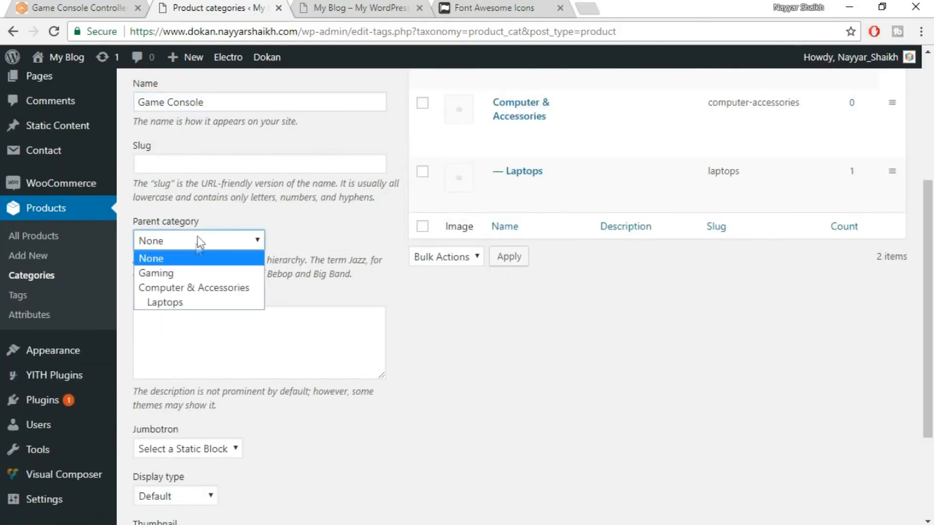
pyautogui.click(190, 269)
pyautogui.scroll(-3, 314, 275)
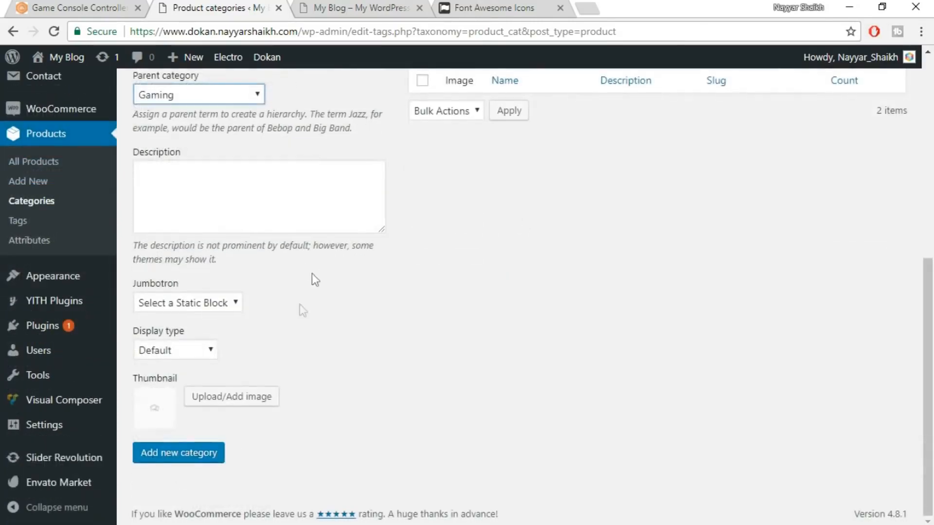
pyautogui.click(191, 455)
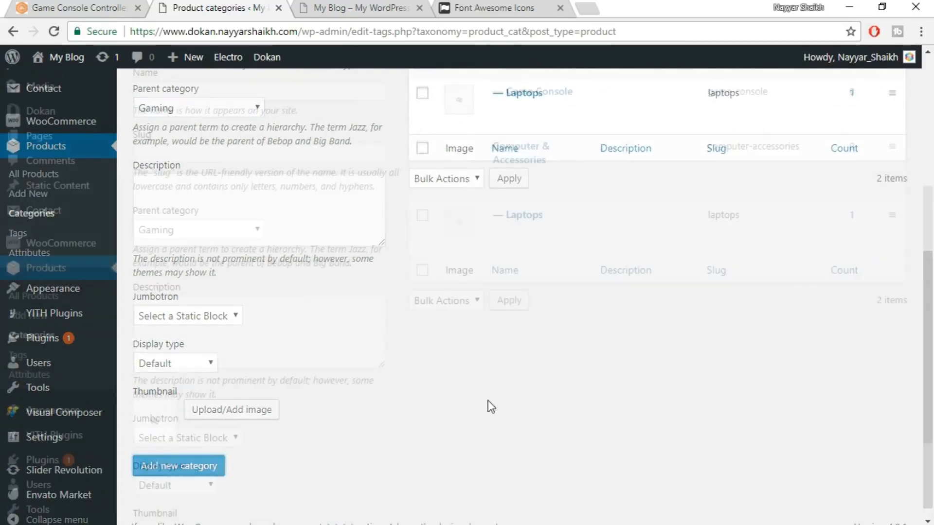
# Reload the vendor's edit product page and set the product category to Game Console
pyautogui.scroll(4, 488, 400)
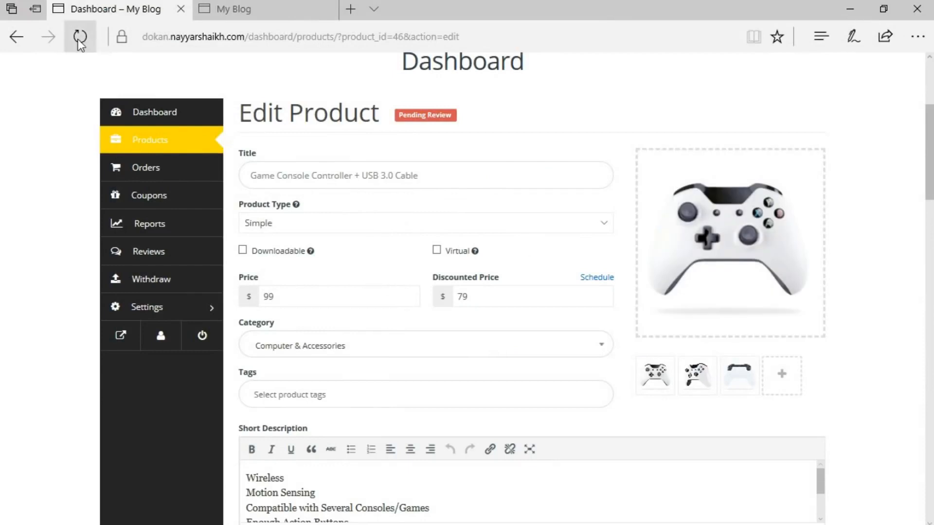
pyautogui.click(80, 39)
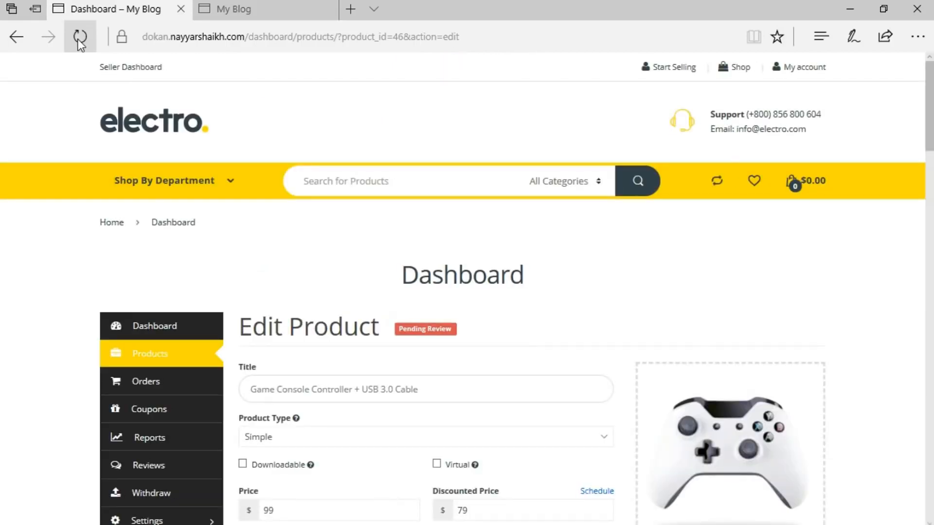
pyautogui.scroll(-7, 425, 152)
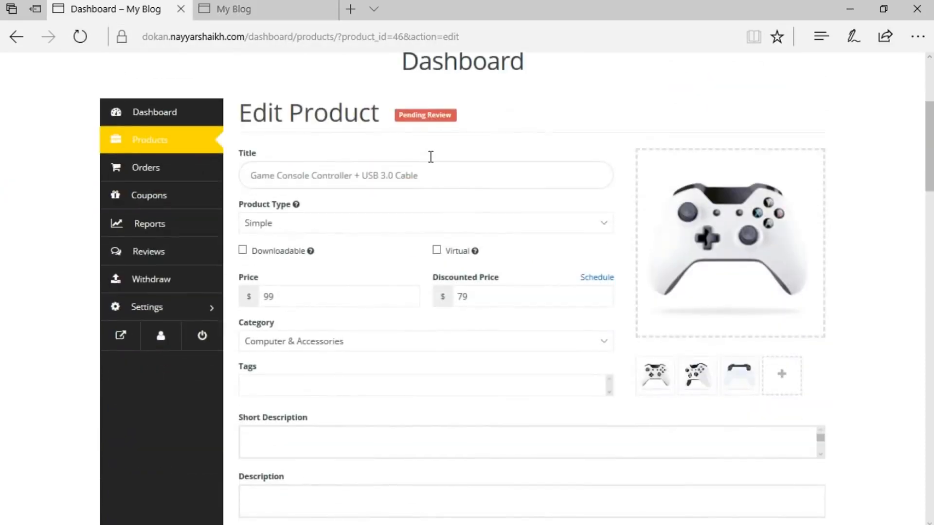
pyautogui.scroll(1, 404, 190)
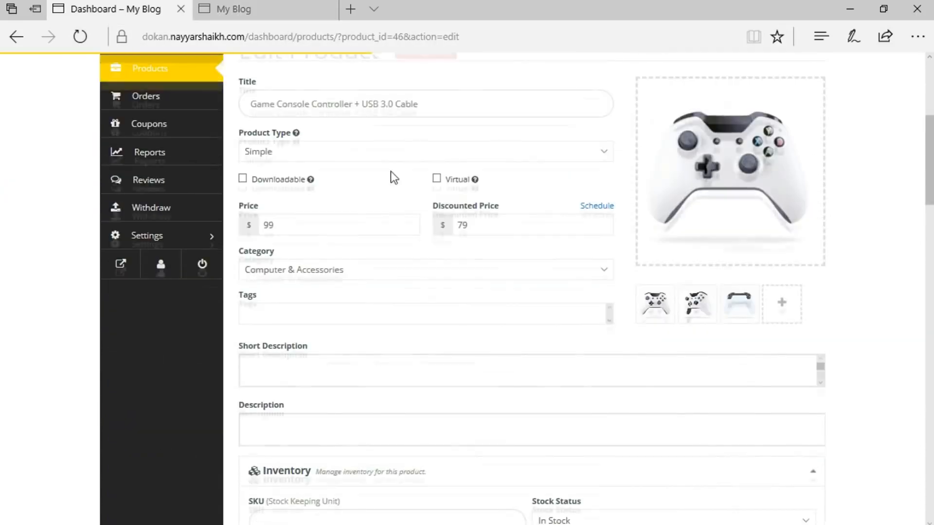
pyautogui.scroll(2, 640, 172)
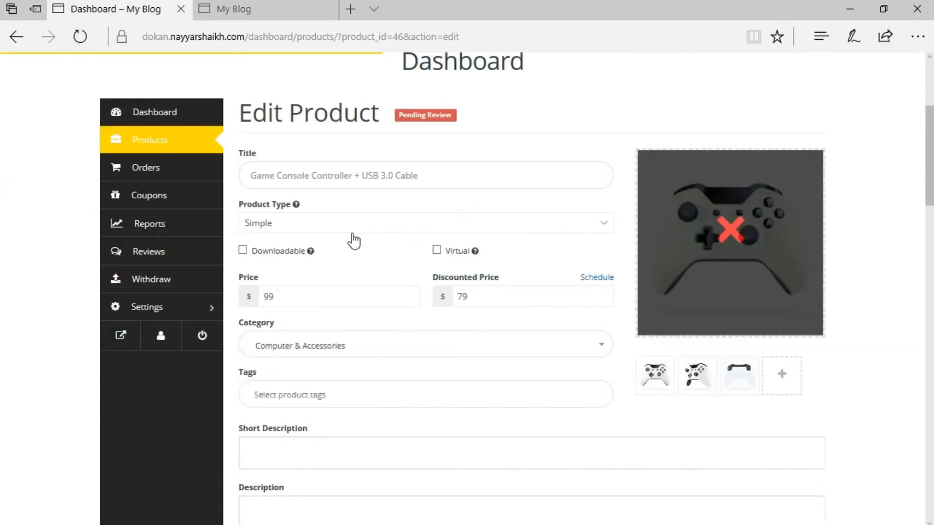
pyautogui.scroll(-3, 393, 282)
pyautogui.click(363, 208)
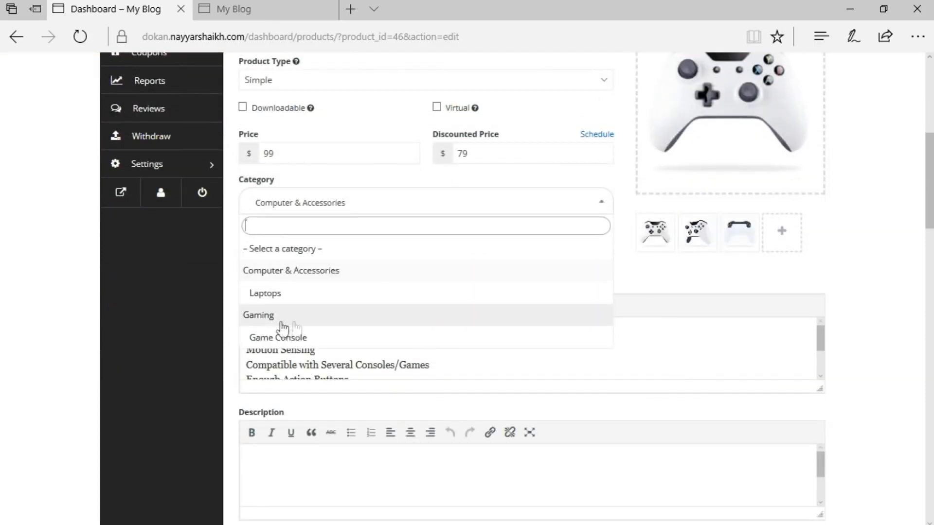
pyautogui.click(311, 338)
# Copy the reference product's description text and paste it into the product's Description field
pyautogui.scroll(2, 466, 270)
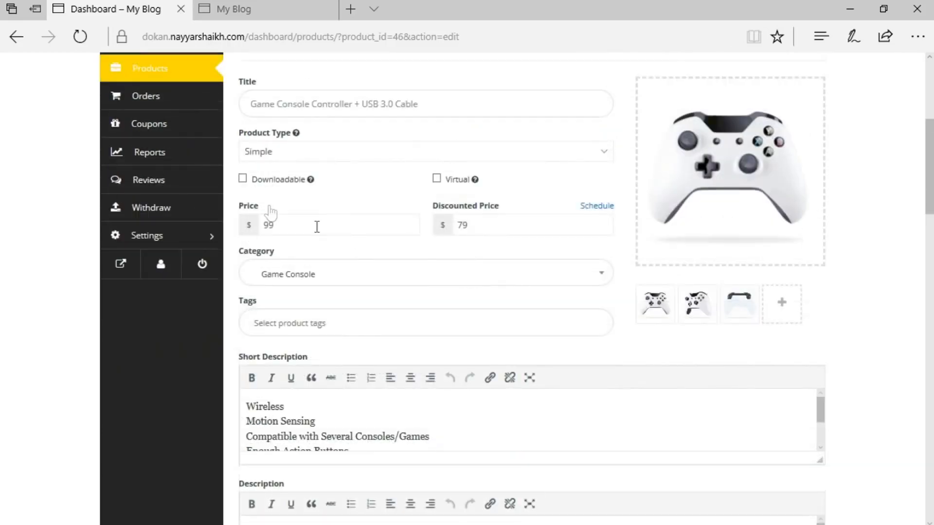
pyautogui.scroll(-4, 423, 236)
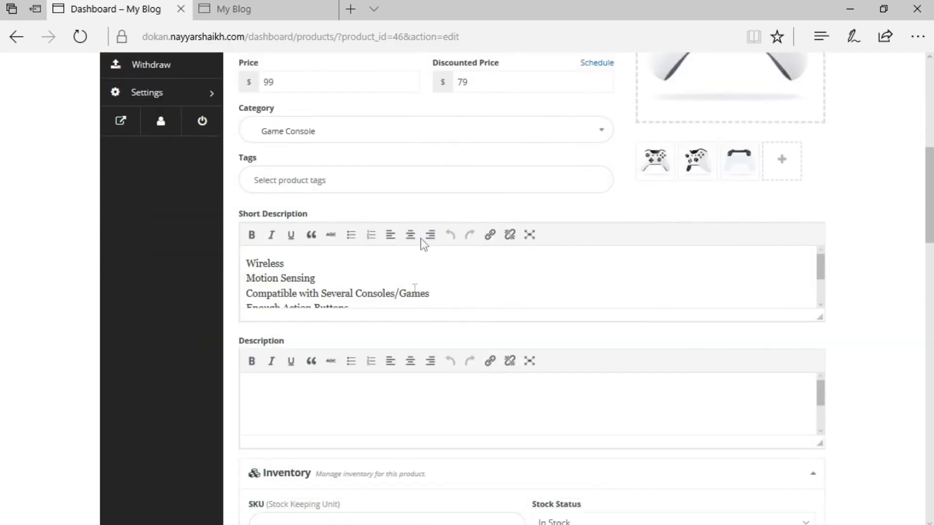
pyautogui.scroll(-2, 356, 303)
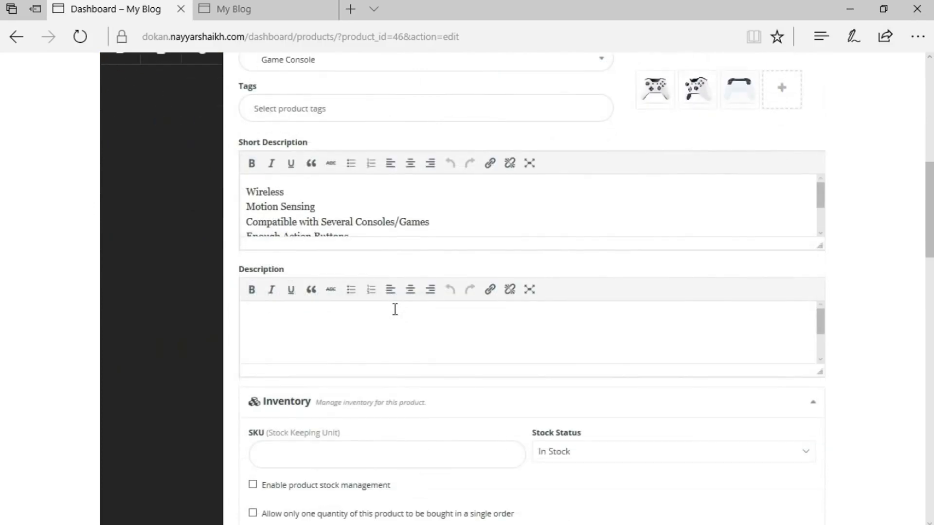
pyautogui.click(292, 320)
pyautogui.hotkey('alt', 'Tab')
pyautogui.click(118, 5)
pyautogui.scroll(-5, 919, 175)
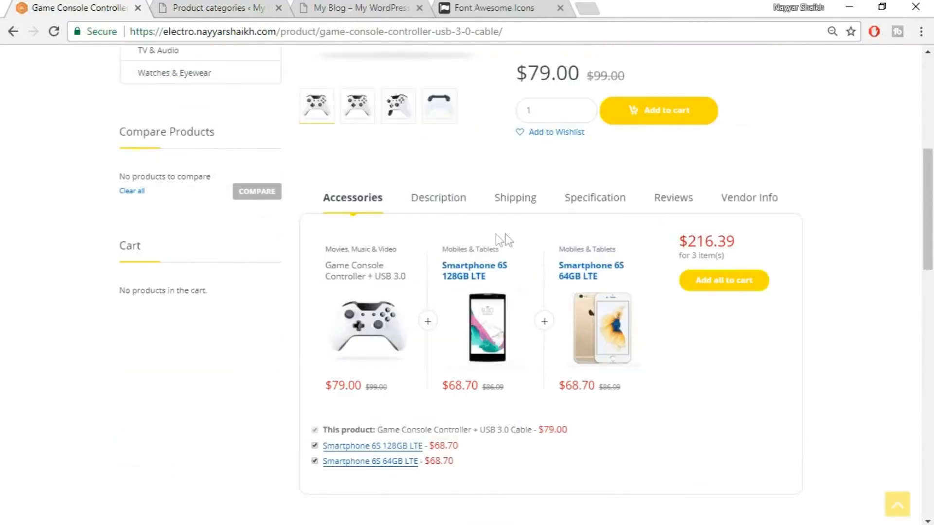
pyautogui.click(438, 210)
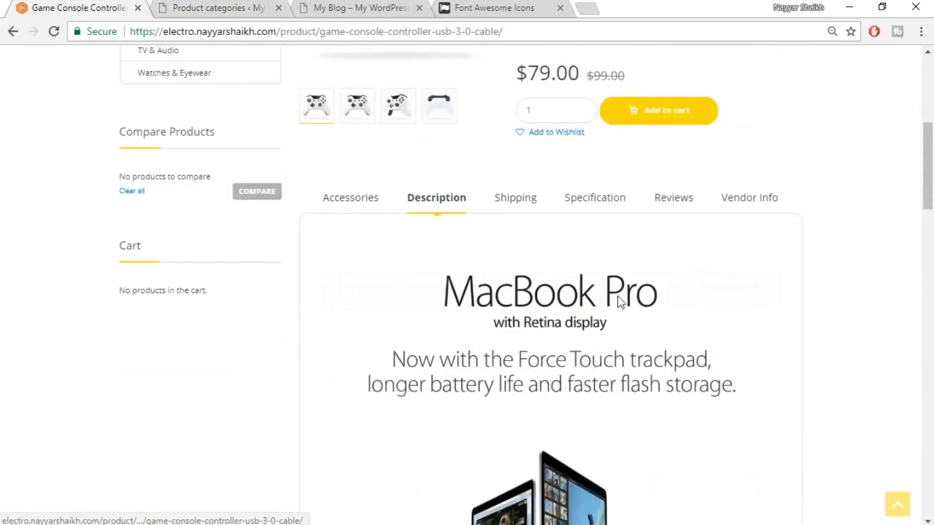
pyautogui.moveTo(327, 243); pyautogui.dragTo(321, 126)
pyautogui.scroll(-15, 321, 127)
pyautogui.moveTo(514, 110); pyautogui.dragTo(507, 22)
pyautogui.scroll(7, 508, 180)
pyautogui.moveTo(509, 184); pyautogui.dragTo(534, 200)
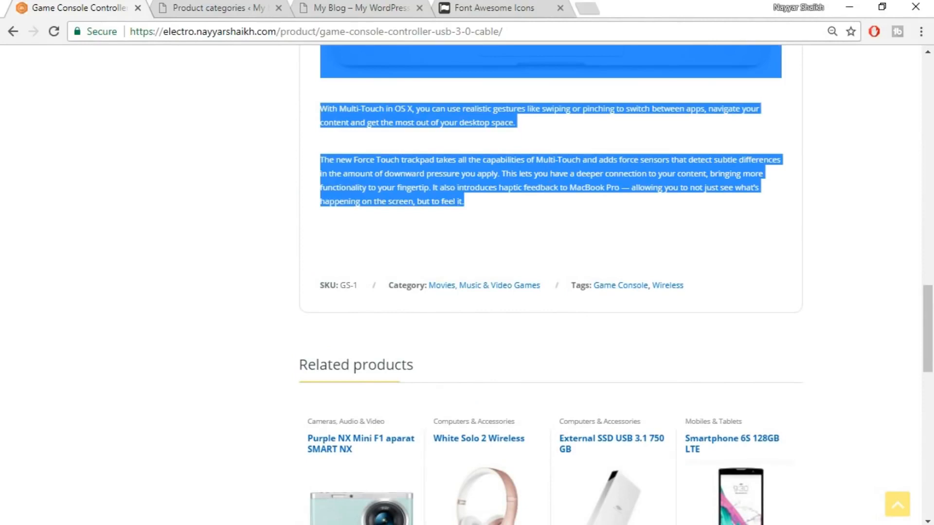
pyautogui.hotkey('alt', 'Tab')
pyautogui.hotkey('ctrl', 'v')
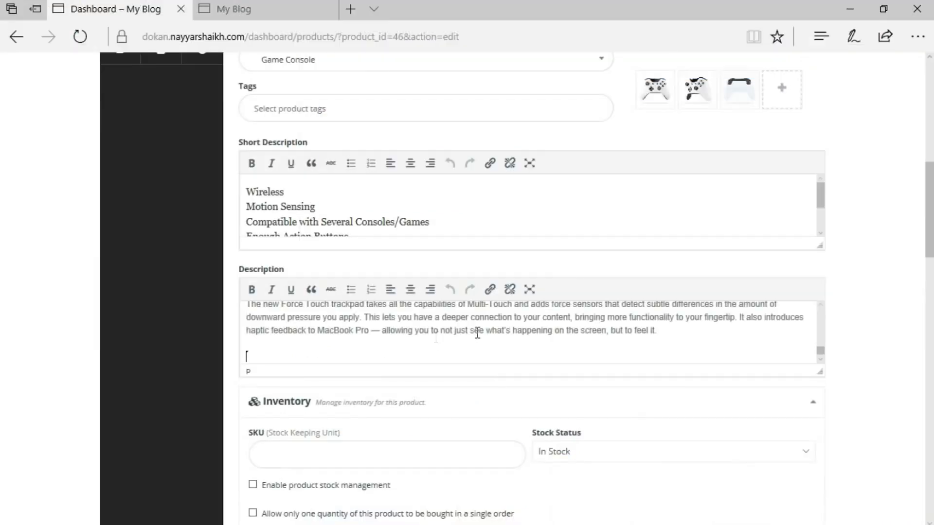
# Enter the SKU Wh-1, choose In Stock as stock status, and enable product stock management
pyautogui.scroll(-5, 684, 313)
pyautogui.scroll(-4, 897, 313)
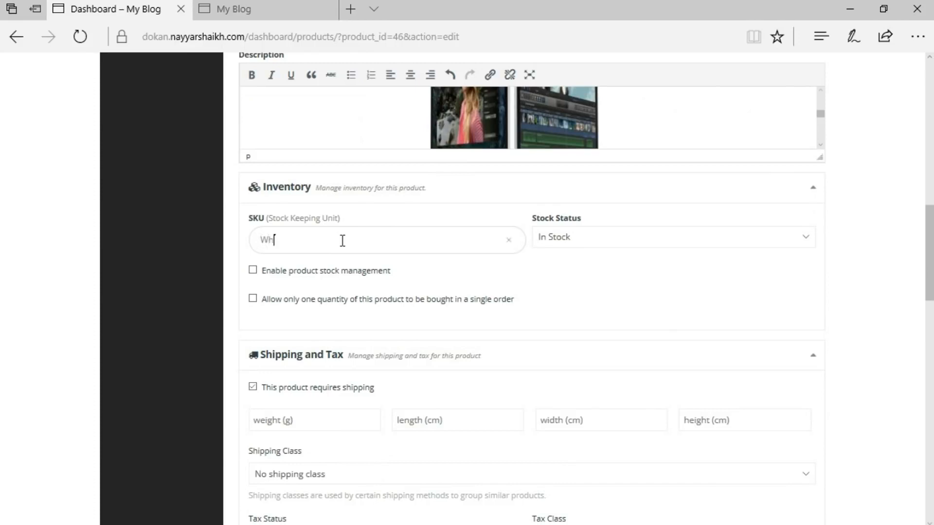
pyautogui.click(653, 235)
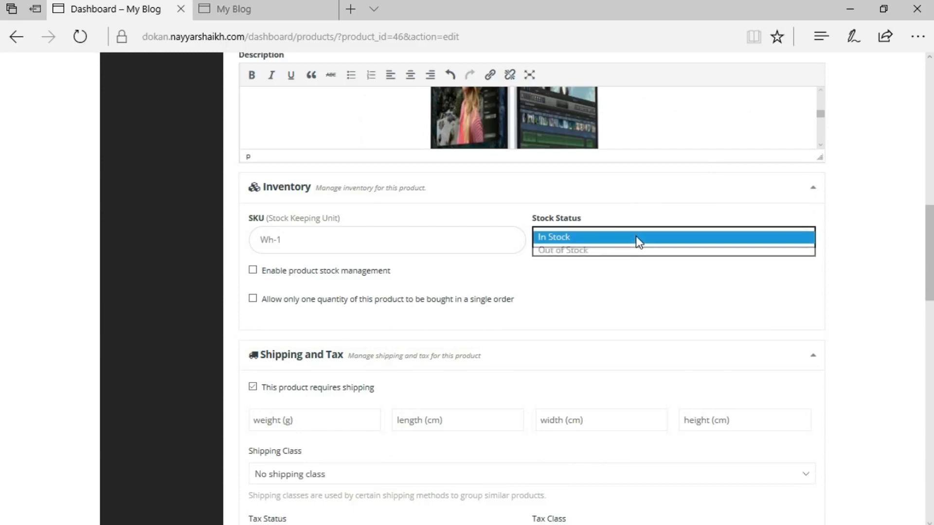
pyautogui.click(635, 236)
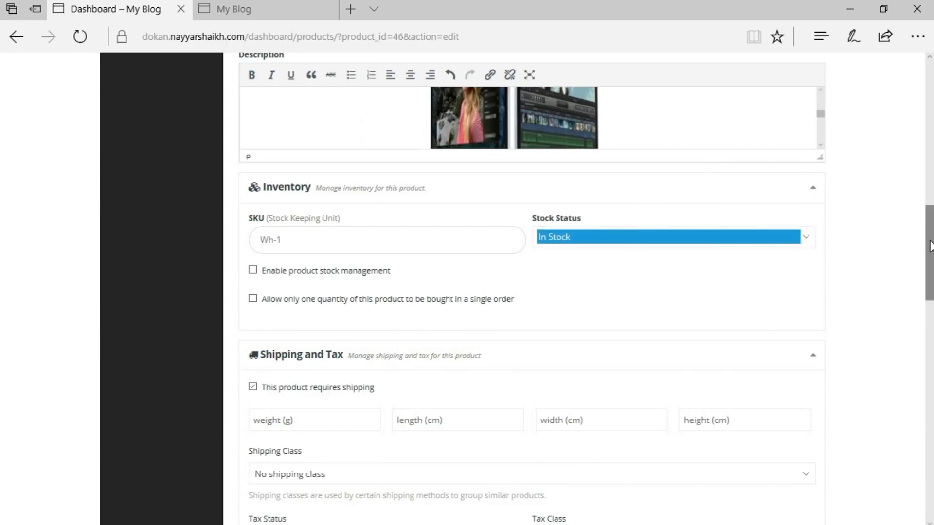
pyautogui.click(252, 274)
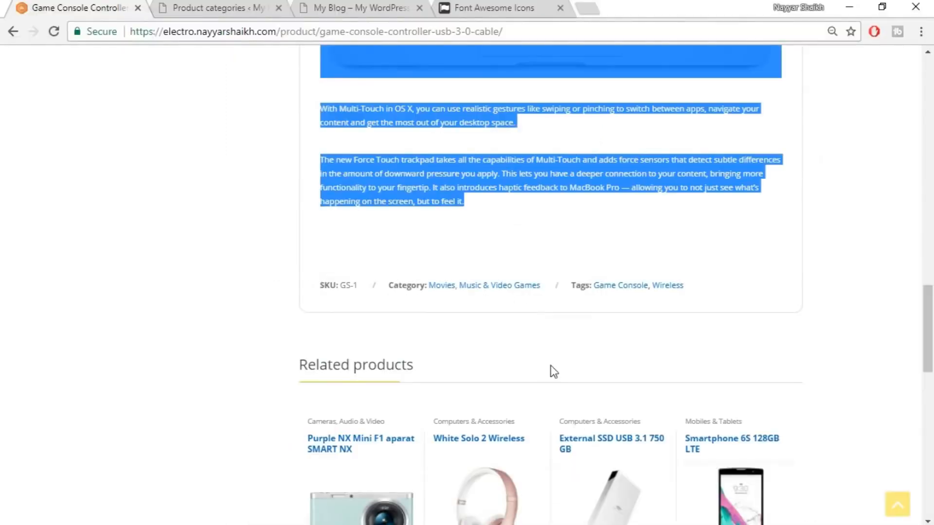
# Check the reference product's stock availability and set the stock quantity to 14
pyautogui.scroll(15, 550, 366)
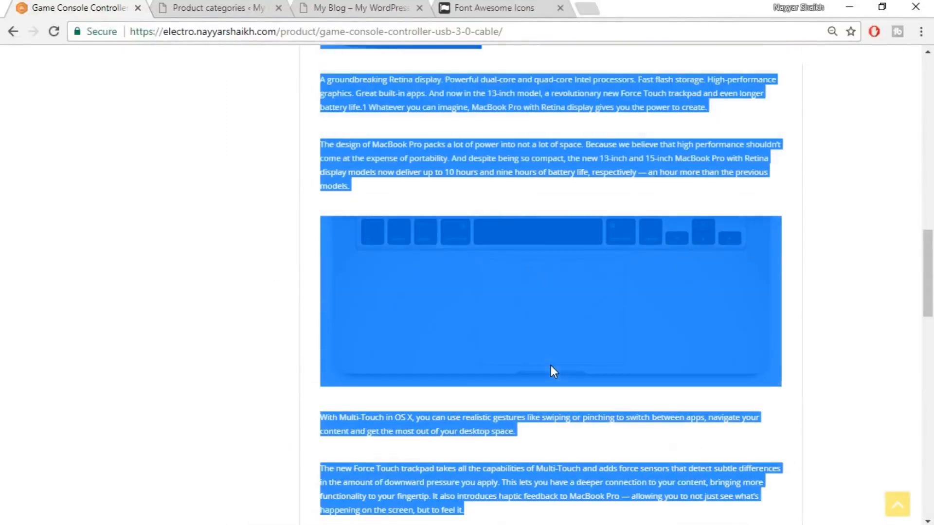
pyautogui.scroll(3, 552, 365)
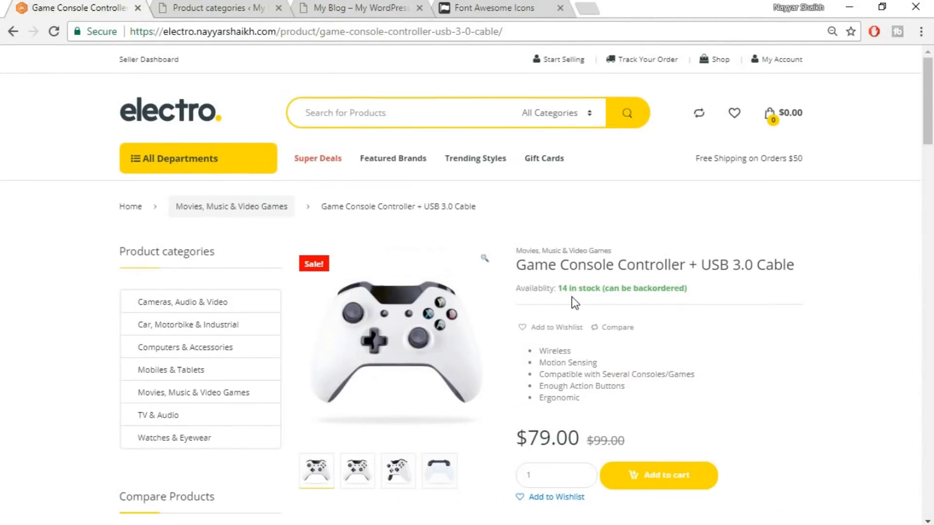
pyautogui.moveTo(558, 289); pyautogui.dragTo(695, 294)
pyautogui.click(695, 291)
pyautogui.click(421, 523)
pyautogui.moveTo(296, 316); pyautogui.dragTo(240, 316)
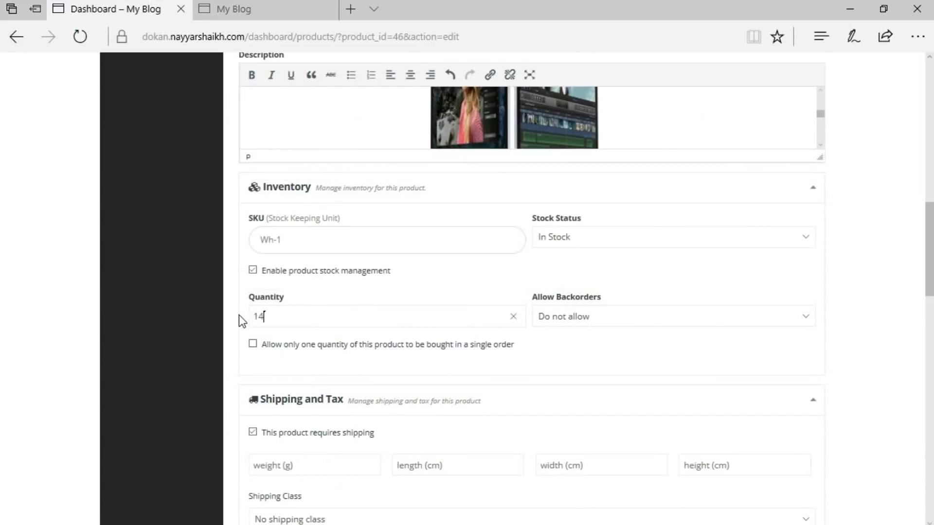
# Set Allow Backorders to Allow
pyautogui.scroll(-2, 899, 321)
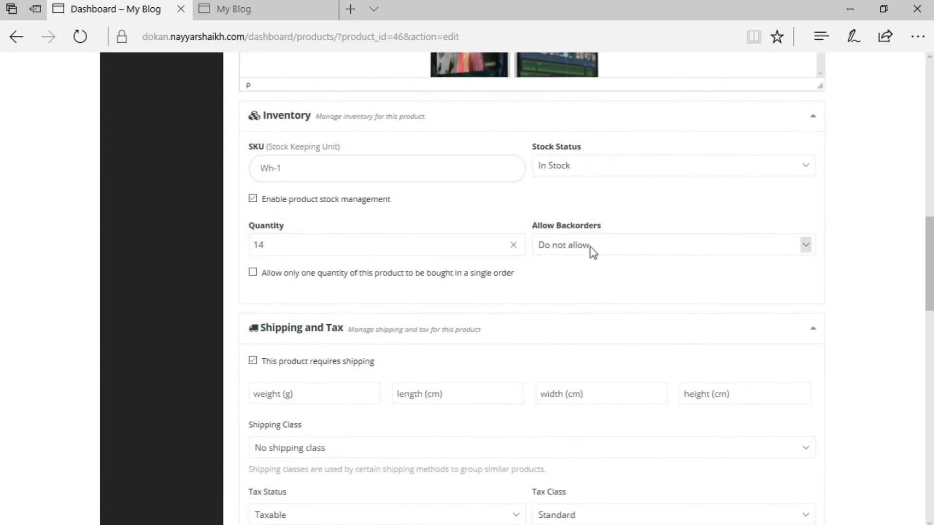
pyautogui.click(596, 246)
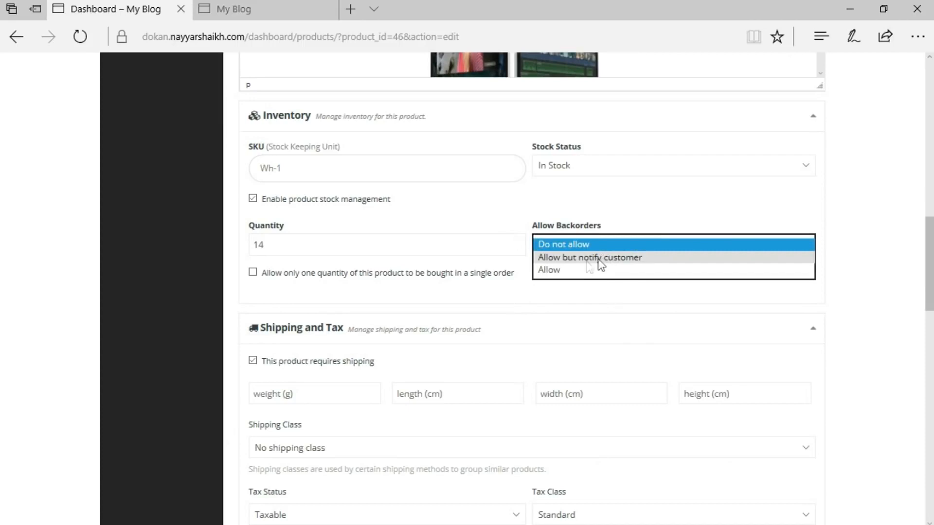
pyautogui.click(583, 270)
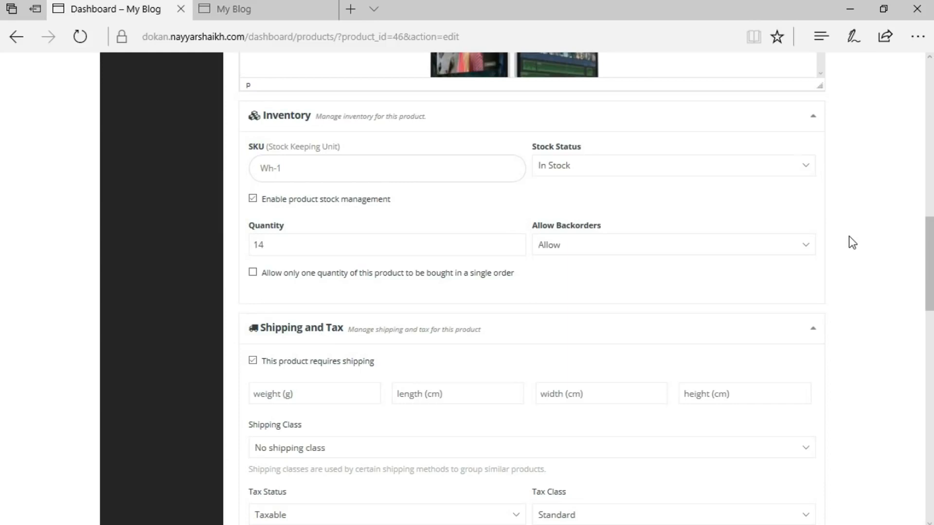
# Enter the shipping weight 200 g and dimensions length 10 cm, width 4 cm, height 10 cm
pyautogui.scroll(-2, 926, 280)
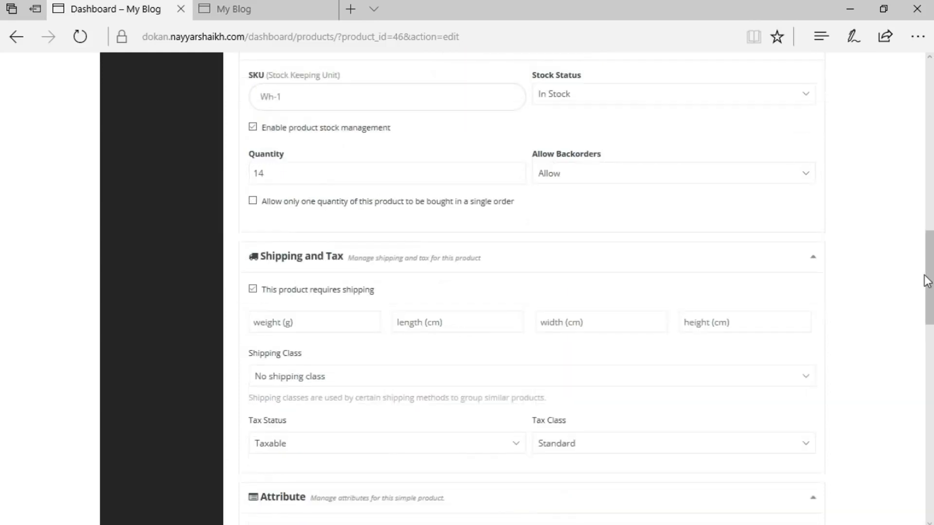
pyautogui.scroll(-4, 926, 280)
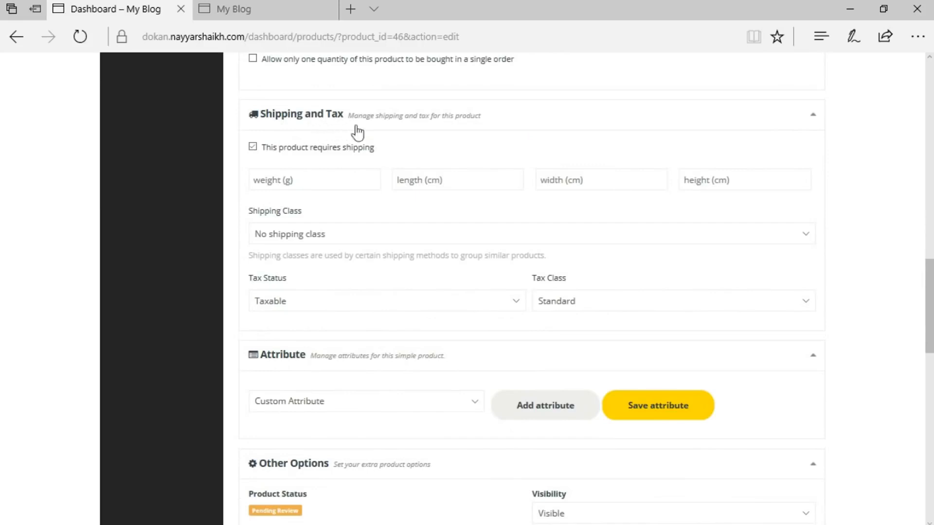
pyautogui.click(301, 182)
pyautogui.write('200')
pyautogui.write('10')
pyautogui.click(560, 187)
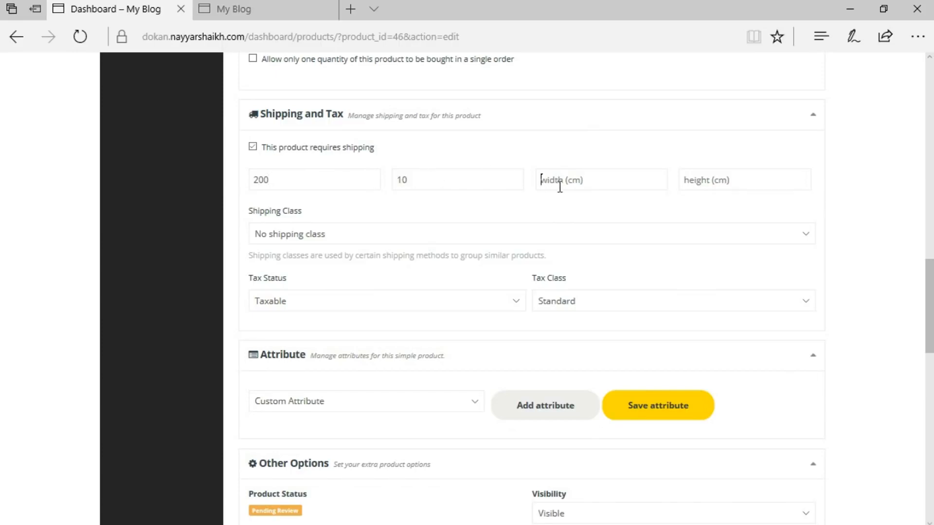
pyautogui.write('4')
pyautogui.click(747, 179)
pyautogui.write('10')
# Try the Bulky shipping class and switch back to No shipping class
pyautogui.click(317, 239)
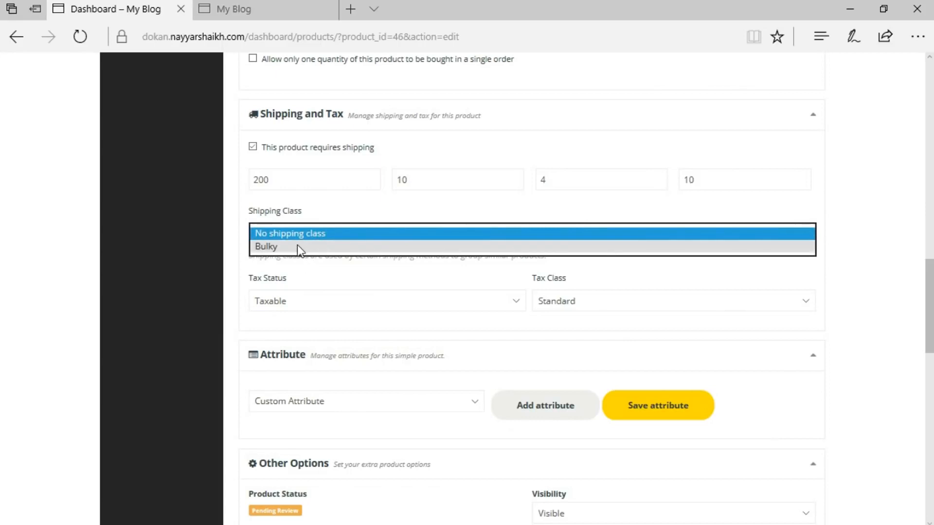
pyautogui.click(299, 245)
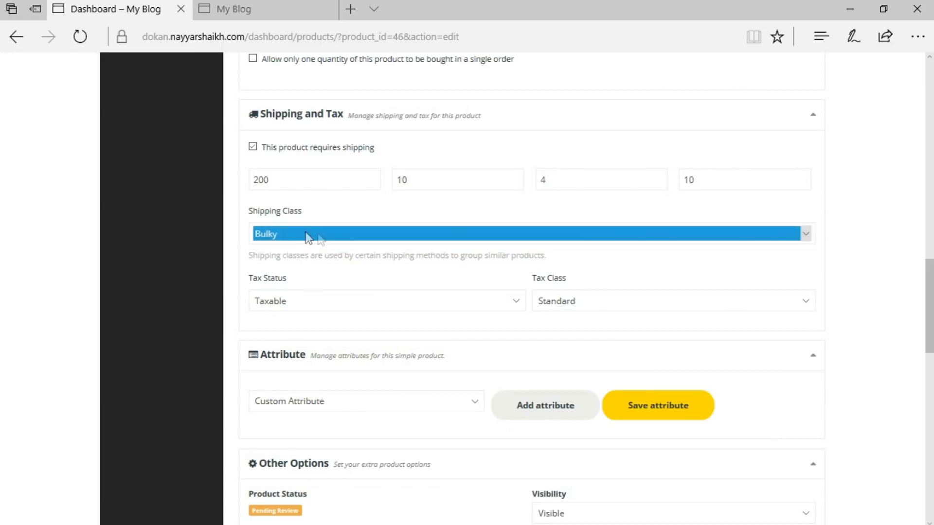
pyautogui.scroll(-2, 617, 246)
pyautogui.click(389, 160)
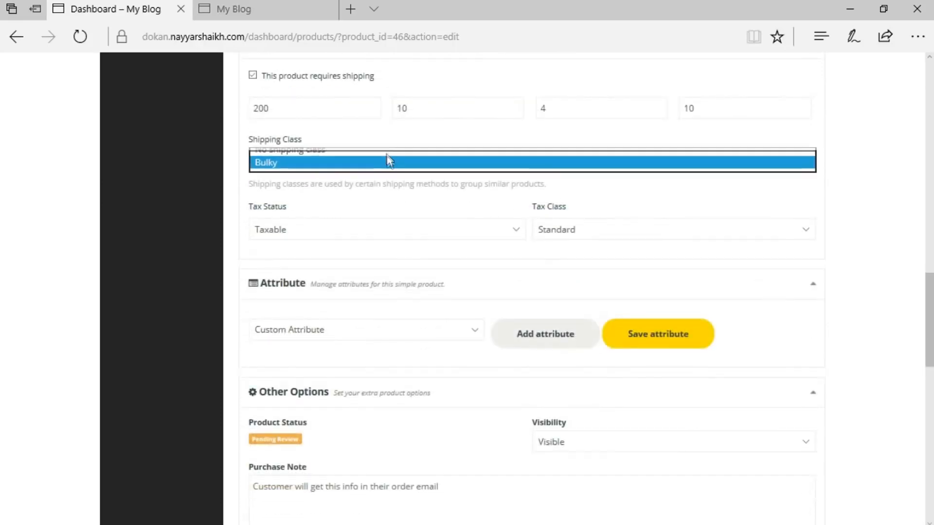
pyautogui.click(317, 152)
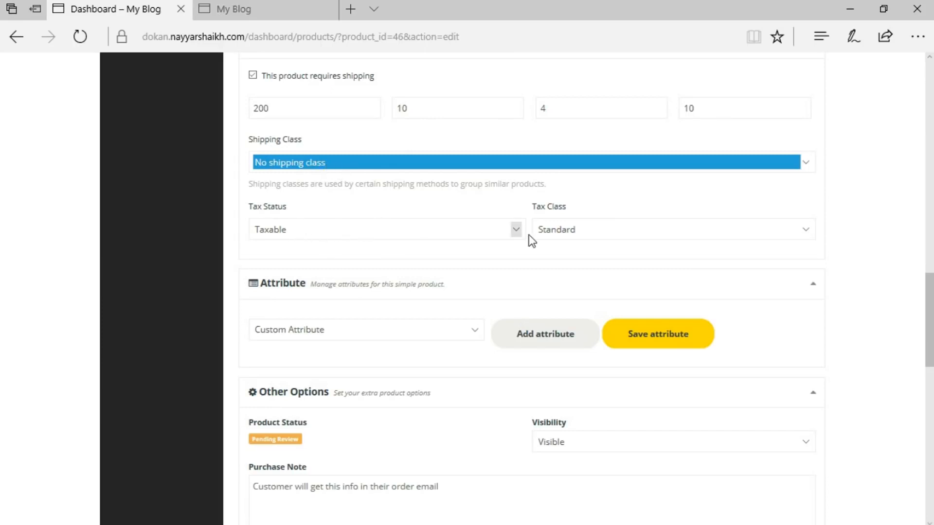
# Try setting the tax status to None and return it to Taxable
pyautogui.click(383, 239)
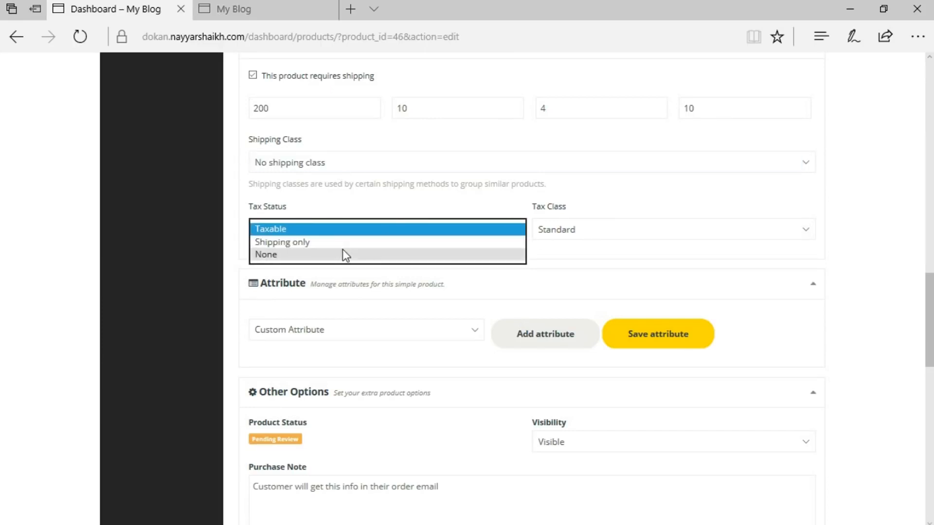
pyautogui.click(339, 254)
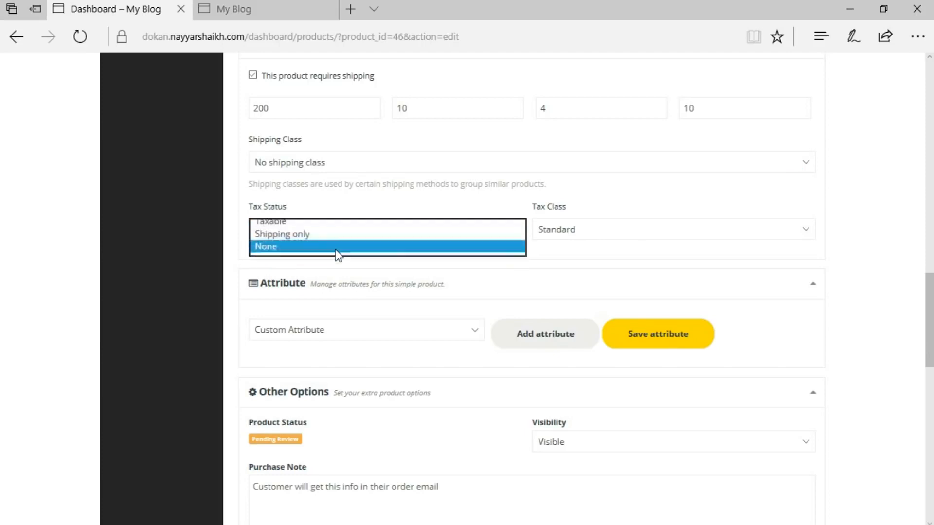
pyautogui.click(371, 229)
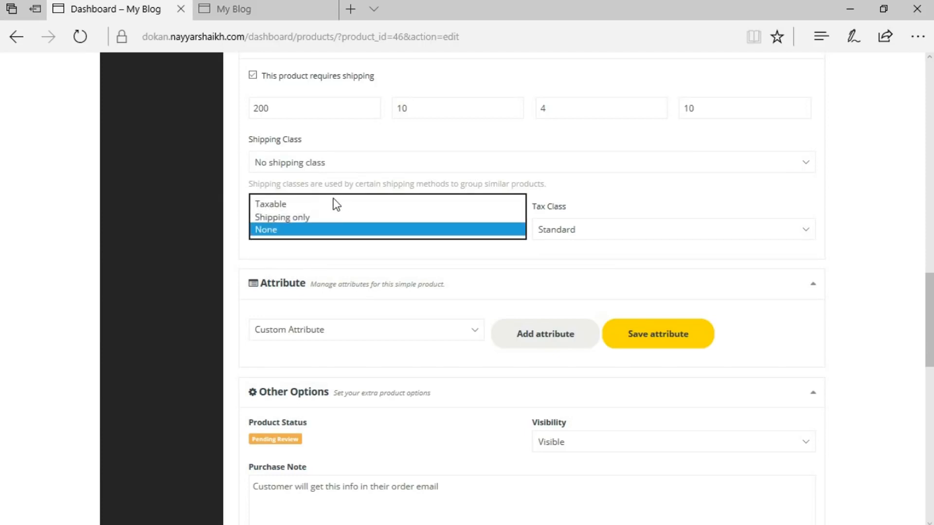
pyautogui.click(305, 203)
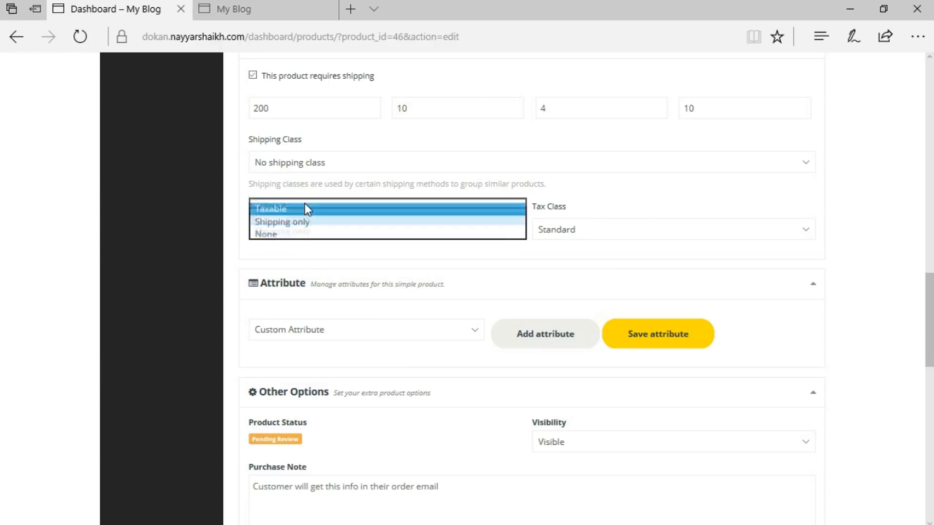
# Set the product's tax class to GST and save the product
pyautogui.click(611, 227)
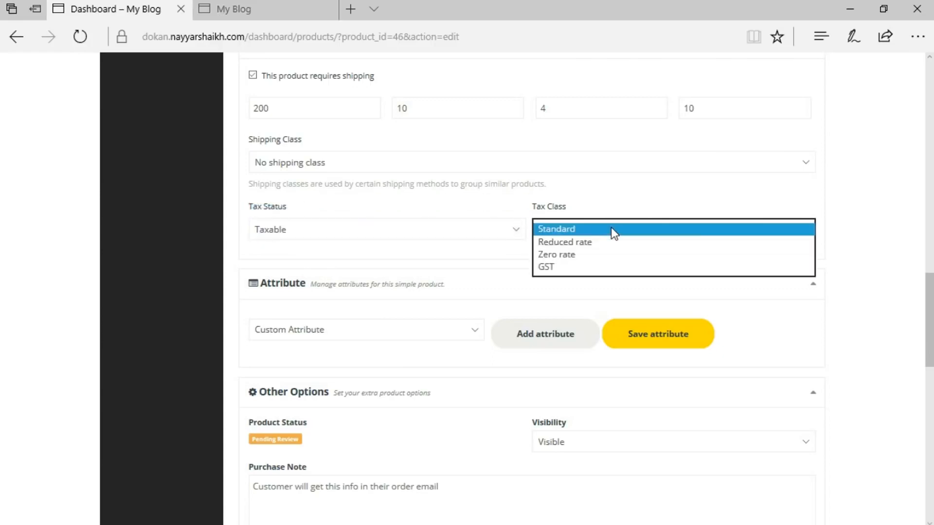
pyautogui.click(577, 266)
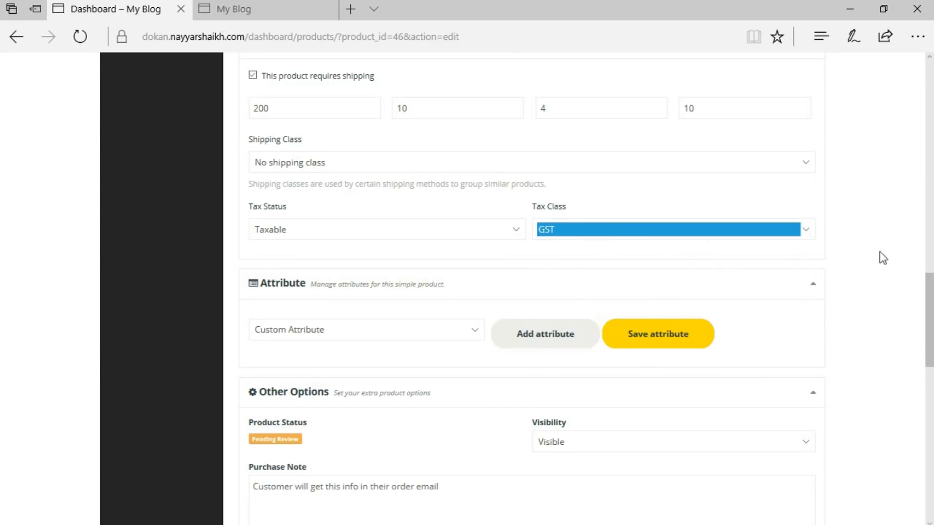
pyautogui.scroll(-3, 879, 258)
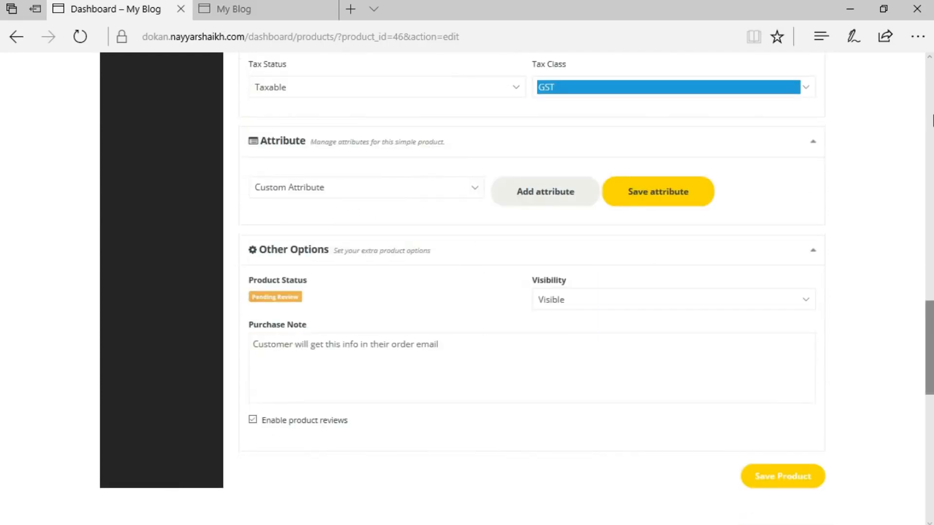
pyautogui.scroll(15, 931, 120)
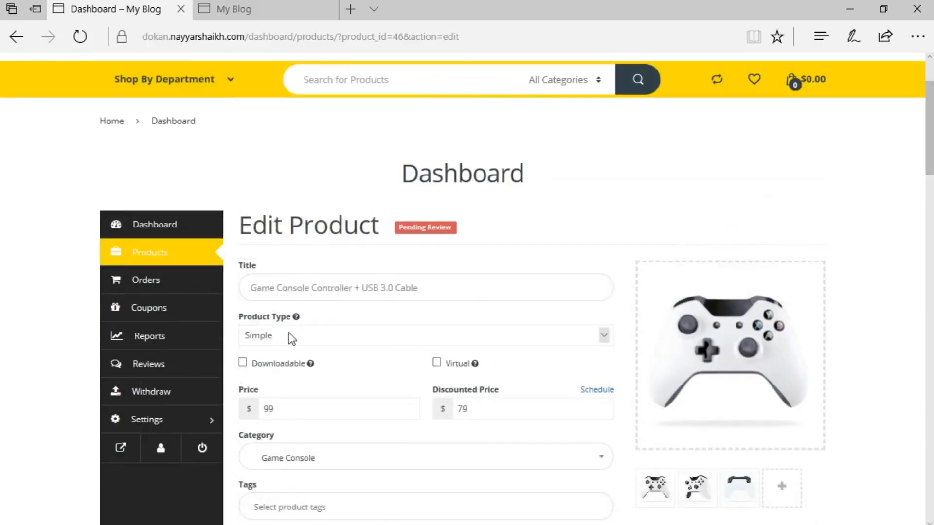
pyautogui.moveTo(928, 143); pyautogui.dragTo(932, 380)
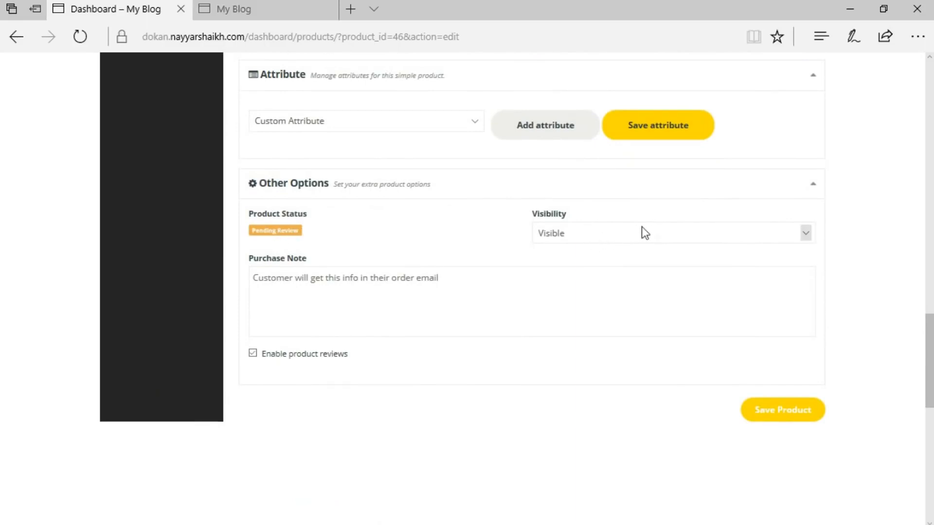
pyautogui.click(794, 413)
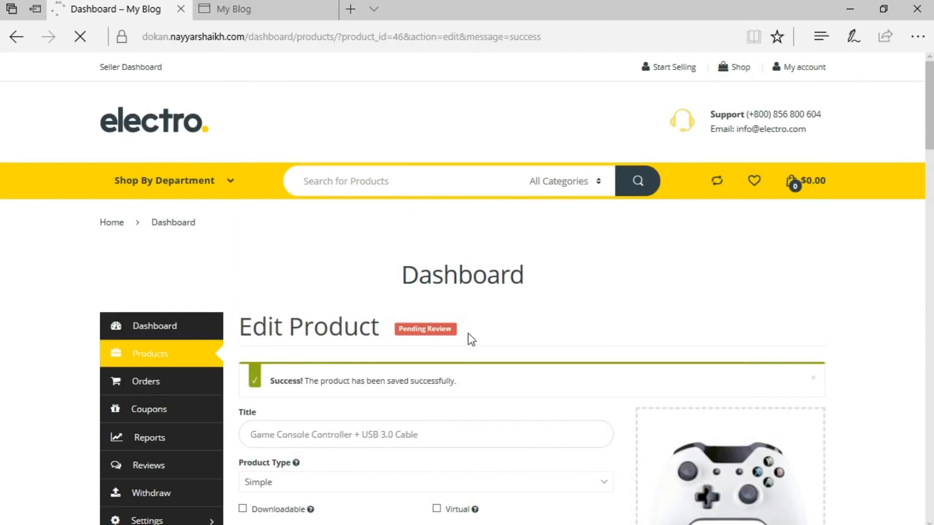
pyautogui.scroll(-1, 558, 350)
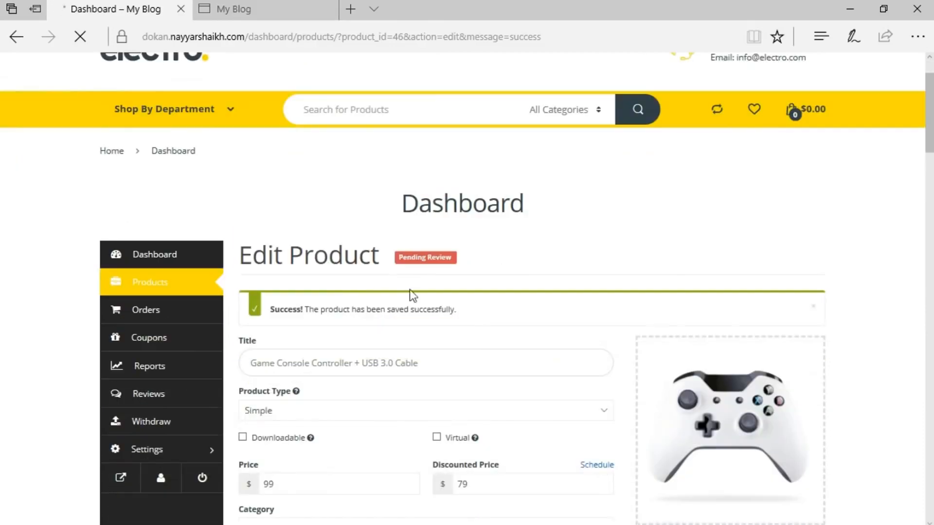
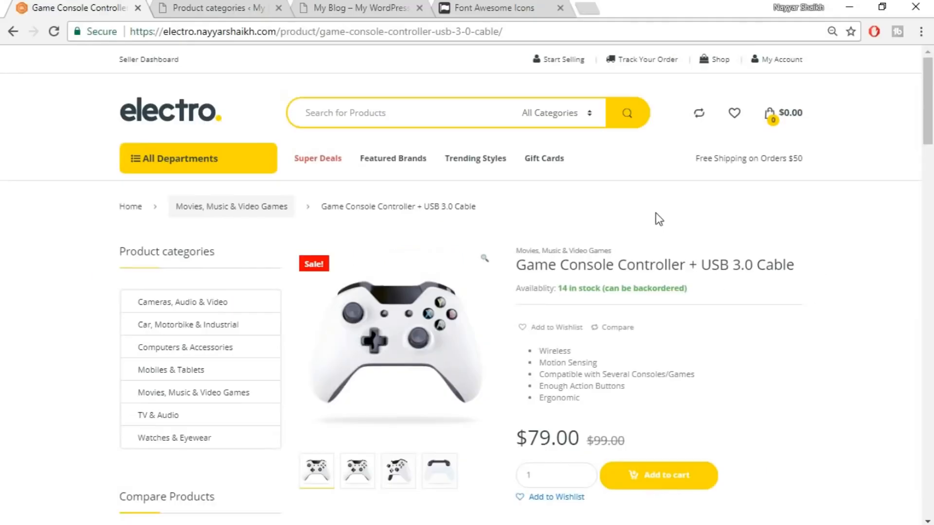
# Open the Game Console Controller + USB 3.0 Cable product for editing from the admin product list
pyautogui.click(223, 4)
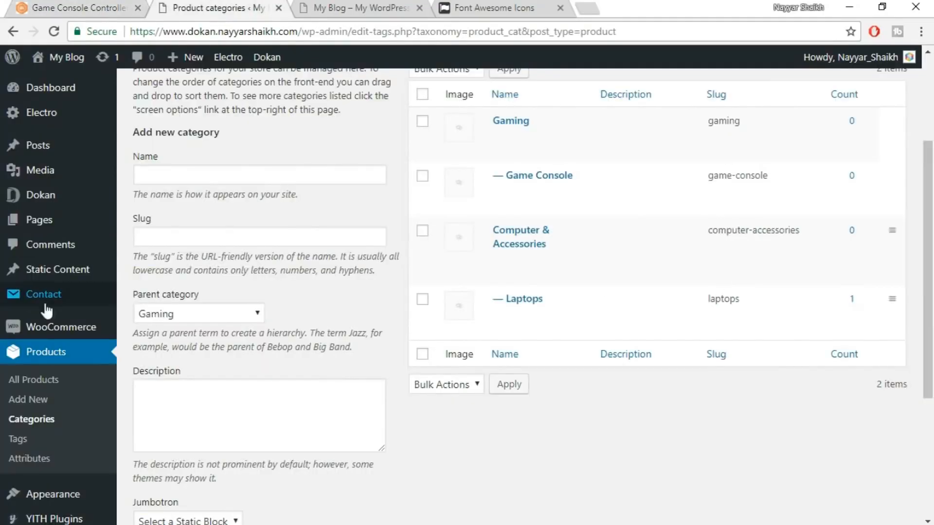
pyautogui.moveTo(70, 314)
pyautogui.scroll(-3, 73, 307)
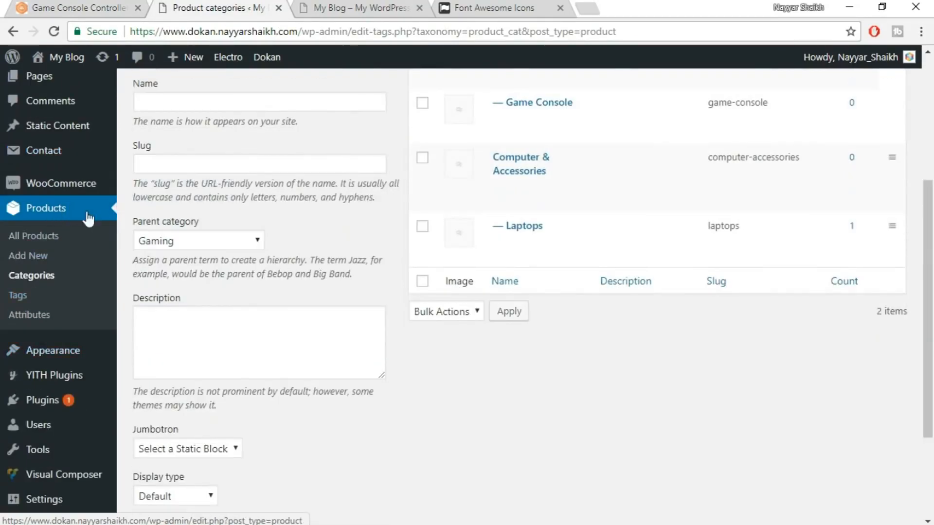
pyautogui.click(47, 242)
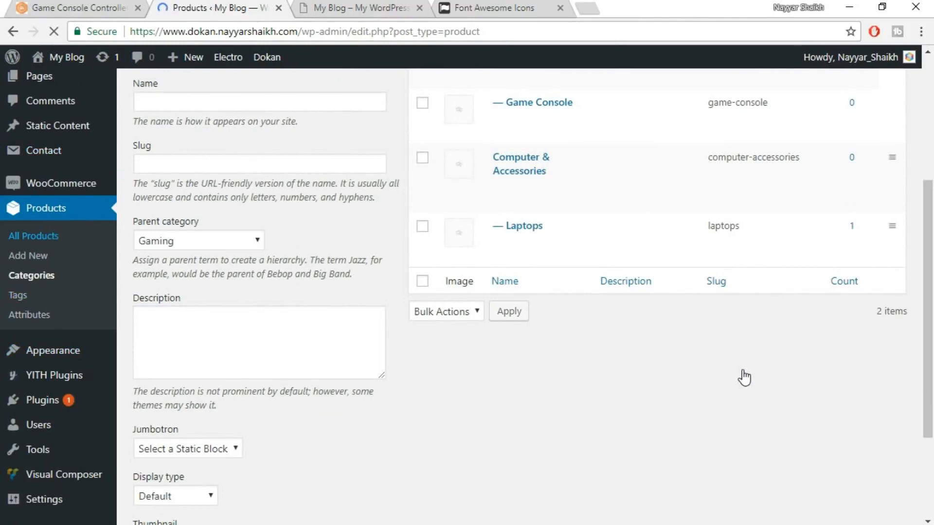
pyautogui.scroll(-1, 742, 369)
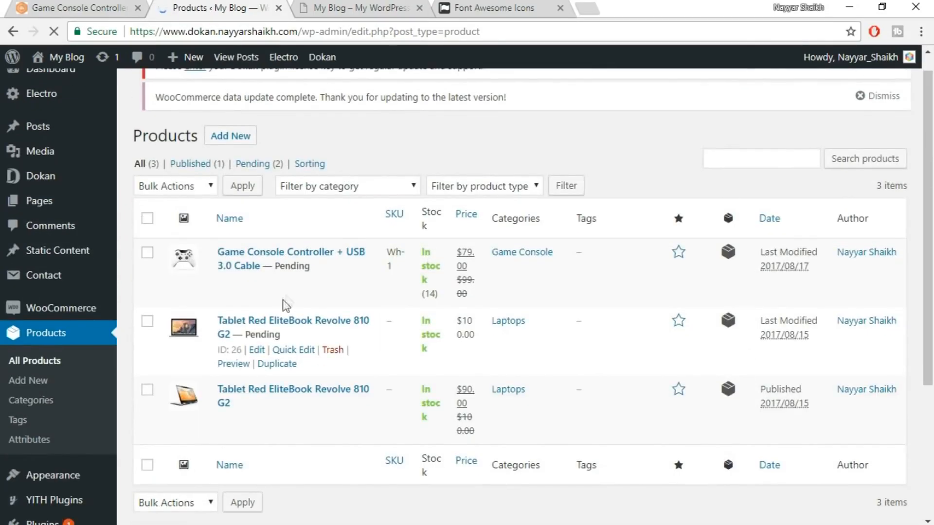
pyautogui.scroll(-1, 221, 258)
pyautogui.scroll(-1, 221, 258)
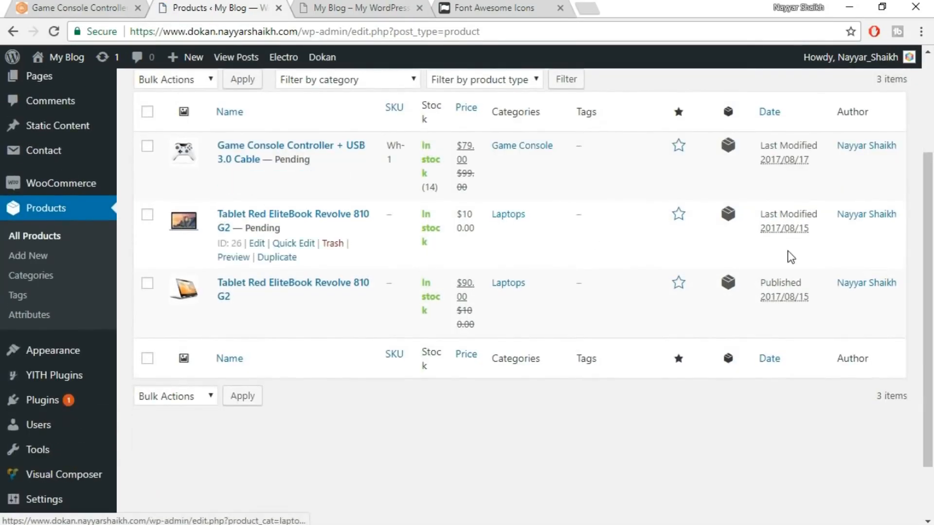
pyautogui.scroll(1, 790, 252)
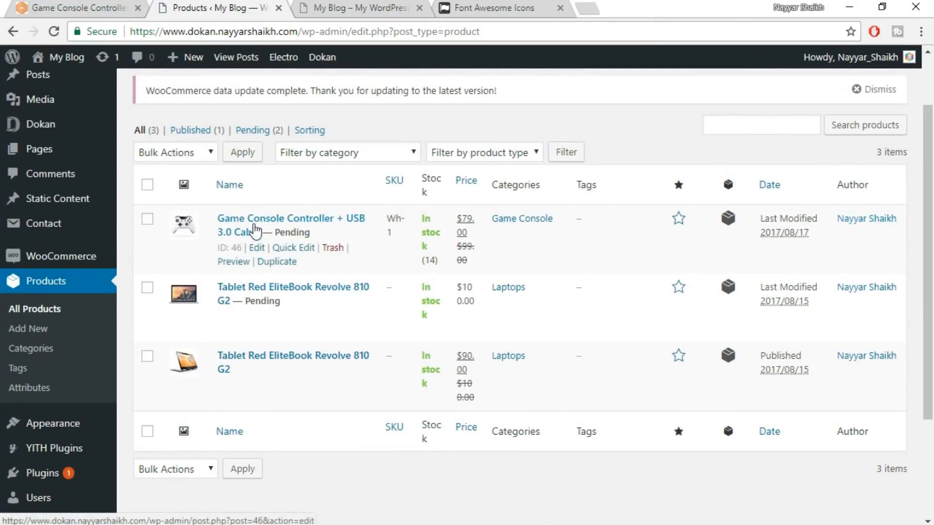
pyautogui.moveTo(275, 232); pyautogui.dragTo(325, 239)
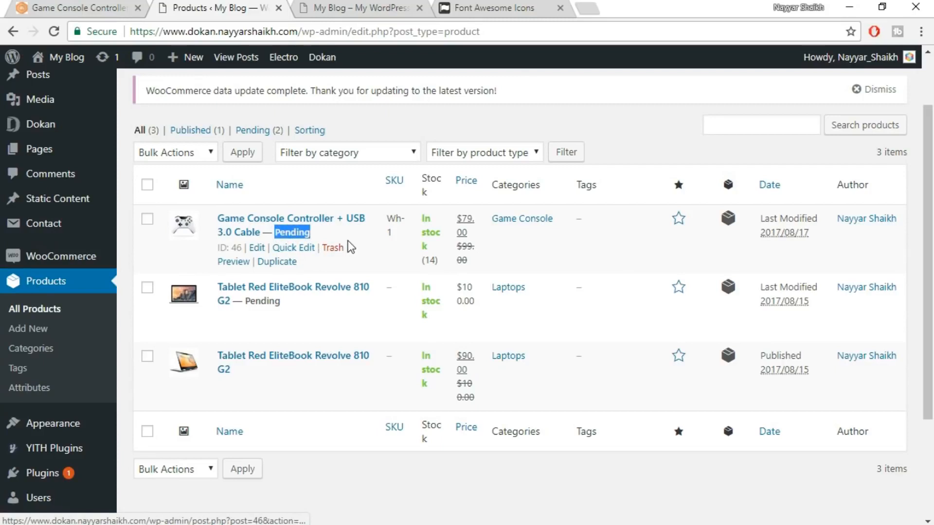
pyautogui.click(257, 248)
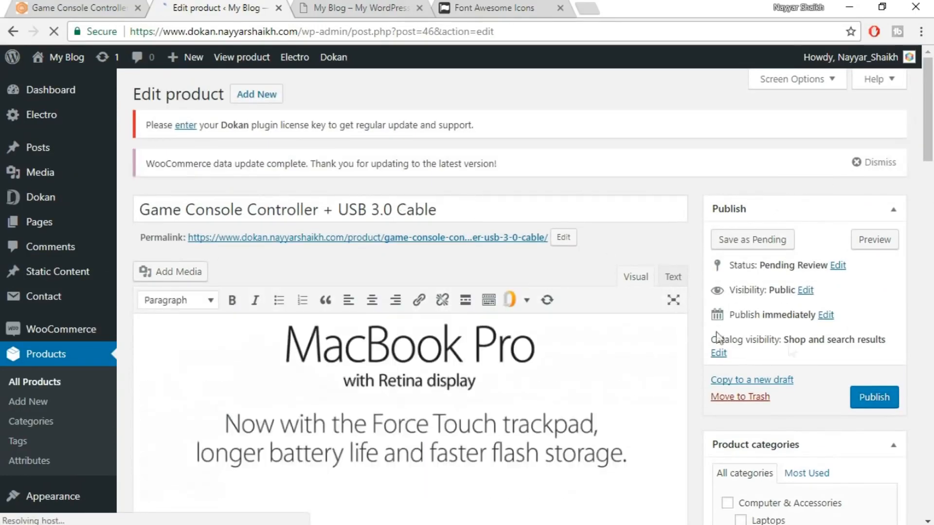
# Add the tag game to the product
pyautogui.scroll(-8, 875, 362)
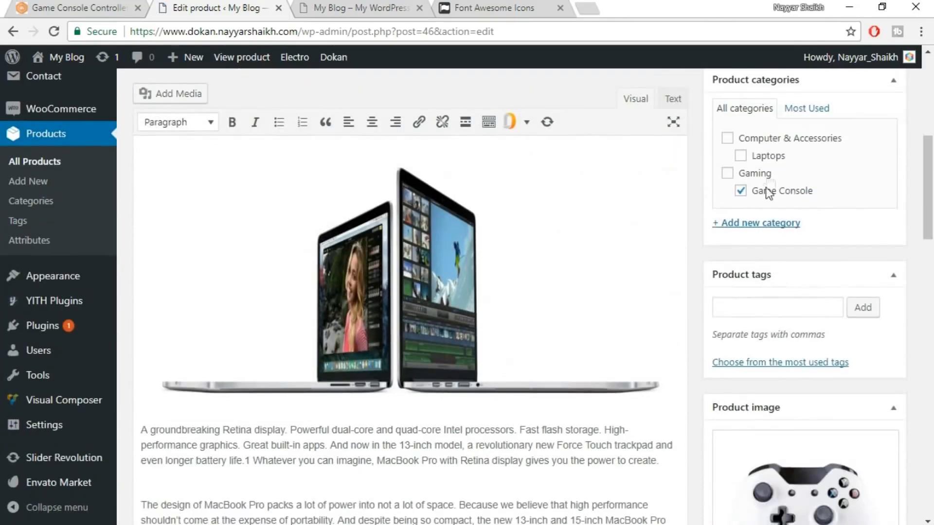
pyautogui.scroll(-3, 856, 403)
pyautogui.scroll(4, 863, 418)
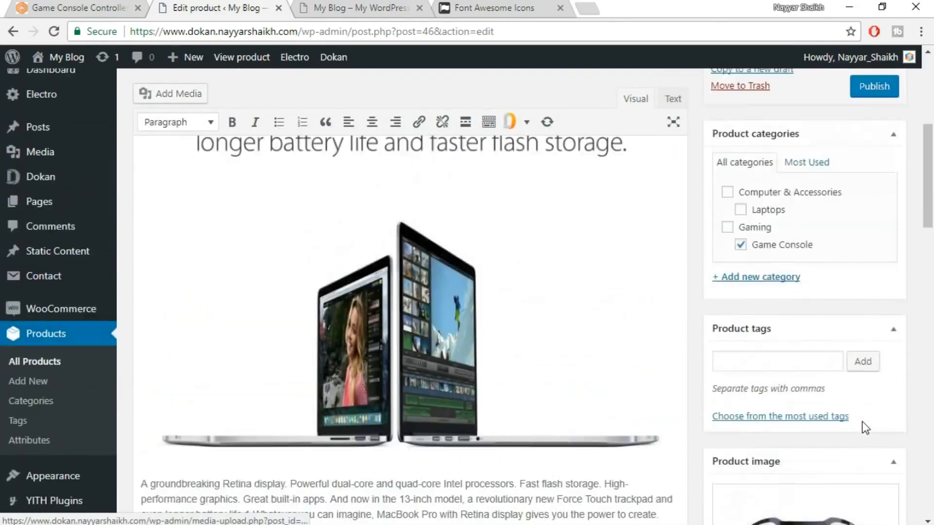
pyautogui.scroll(-2, 771, 479)
pyautogui.click(761, 303)
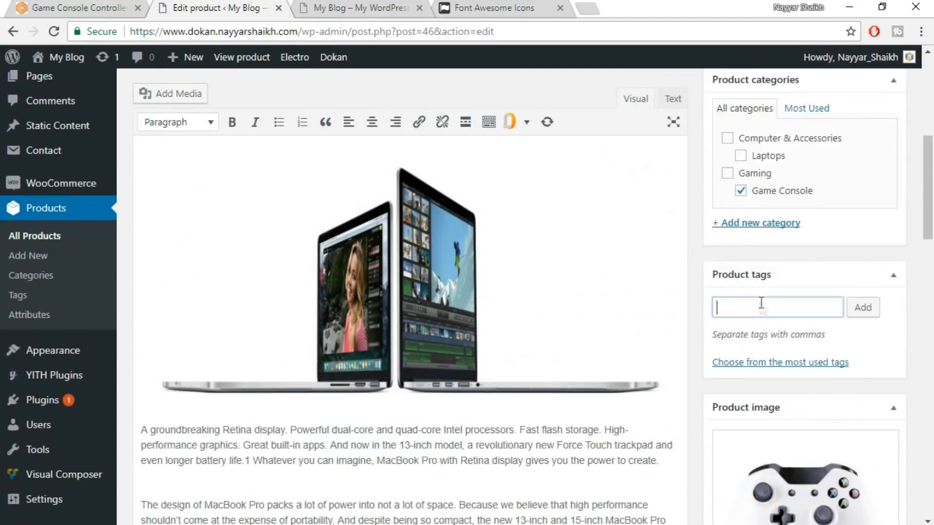
pyautogui.write('game')
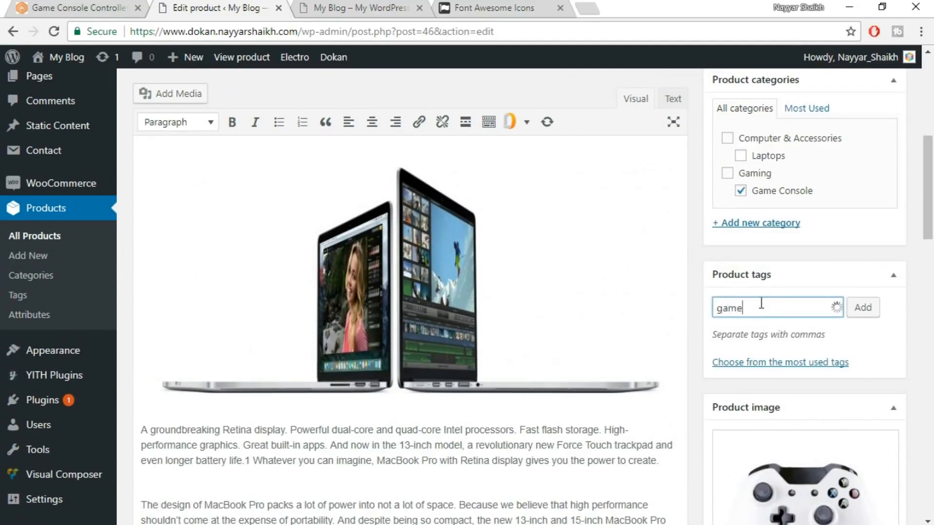
pyautogui.press('Return')
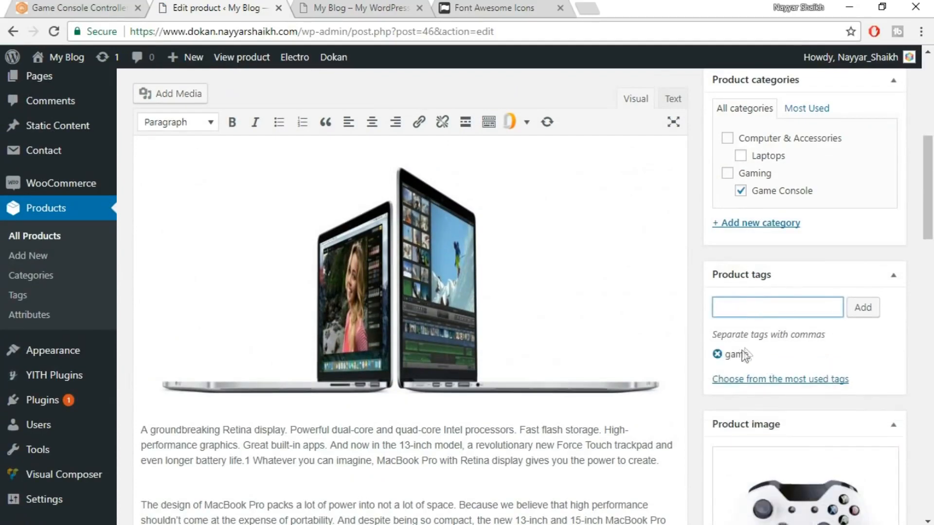
# Publish the product
pyautogui.scroll(-3, 842, 355)
pyautogui.scroll(9, 843, 355)
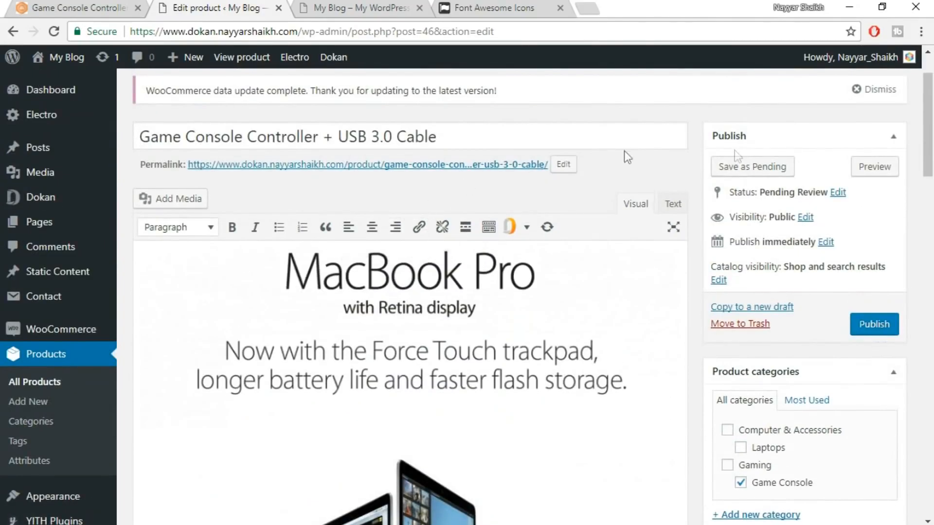
pyautogui.click(860, 326)
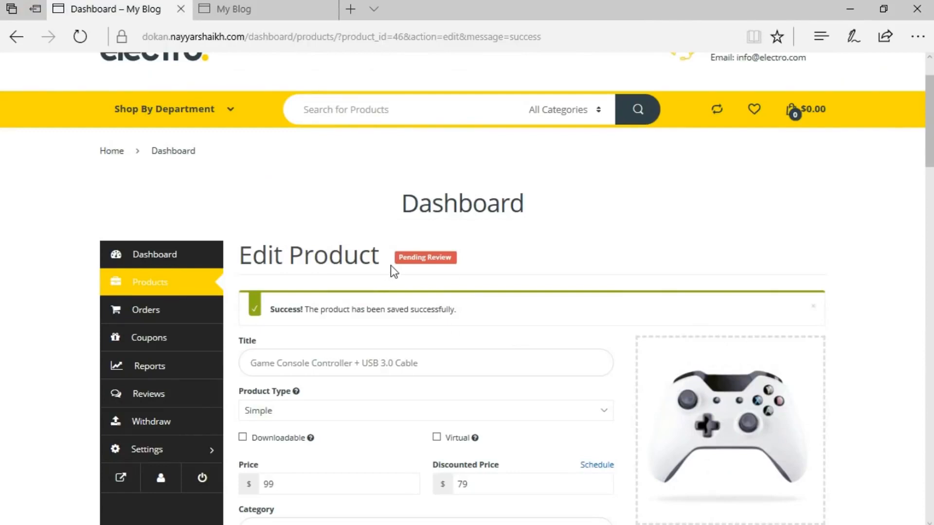
# Reload the vendor's product edit page and review its status, category and tags
pyautogui.moveTo(392, 264); pyautogui.dragTo(471, 261)
pyautogui.click(471, 261)
pyautogui.click(78, 36)
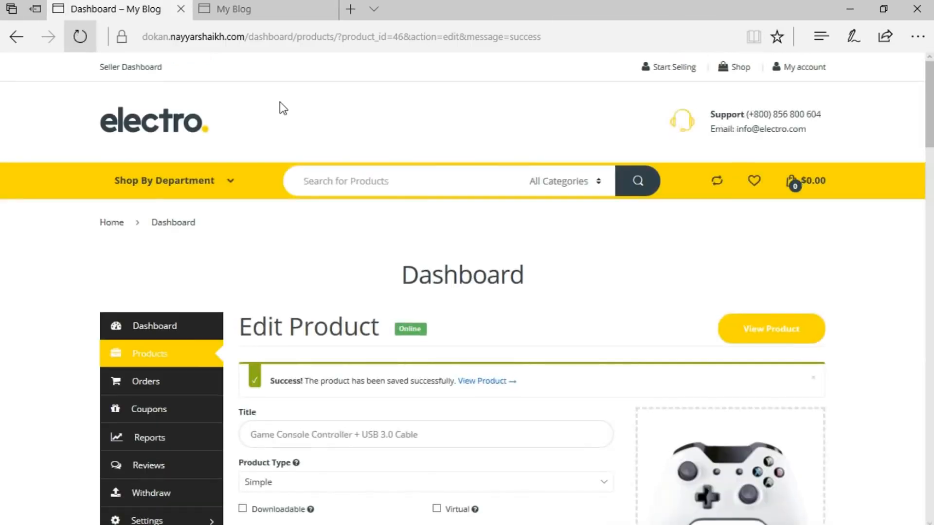
pyautogui.scroll(-2, 432, 308)
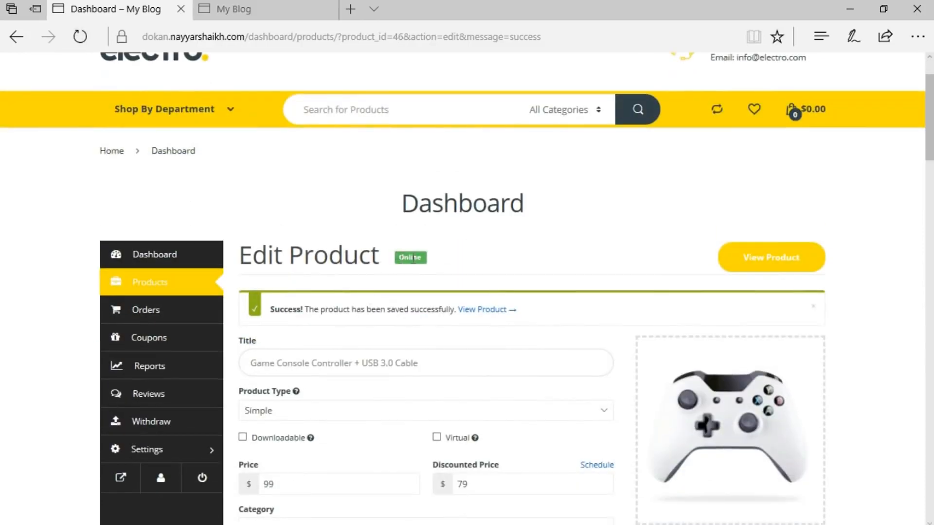
pyautogui.scroll(-2, 610, 271)
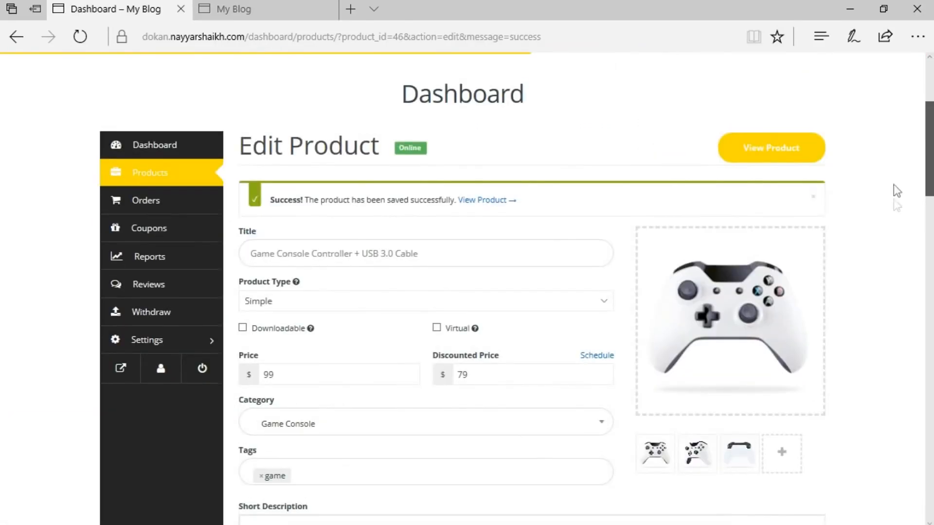
pyautogui.scroll(2, 892, 201)
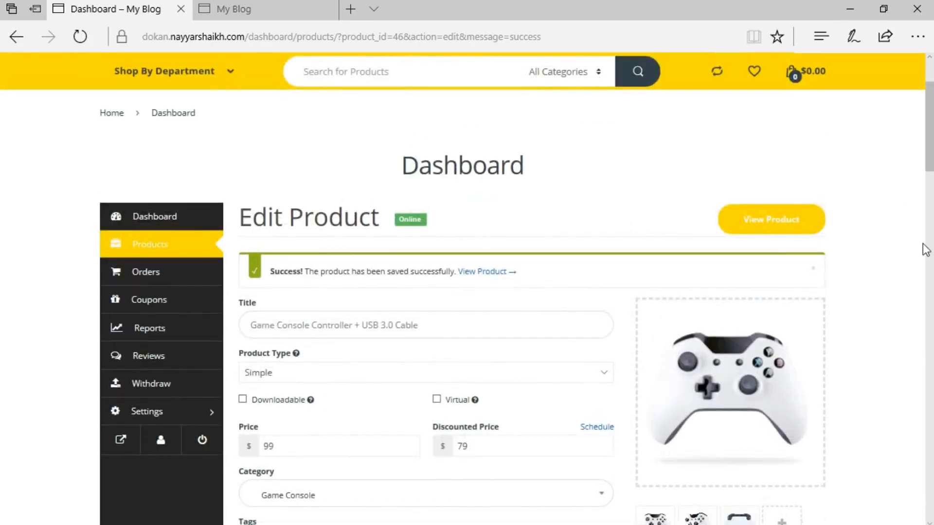
pyautogui.scroll(-2, 925, 250)
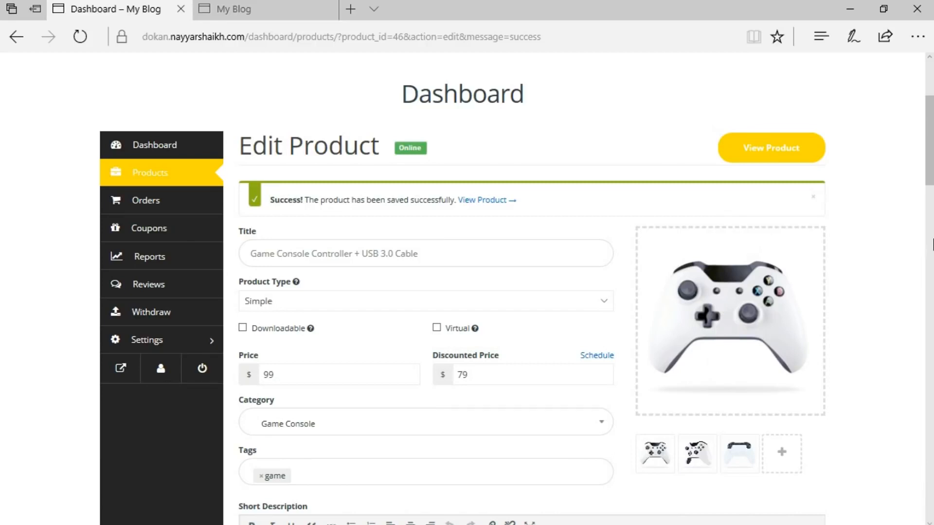
pyautogui.scroll(-2, 717, 171)
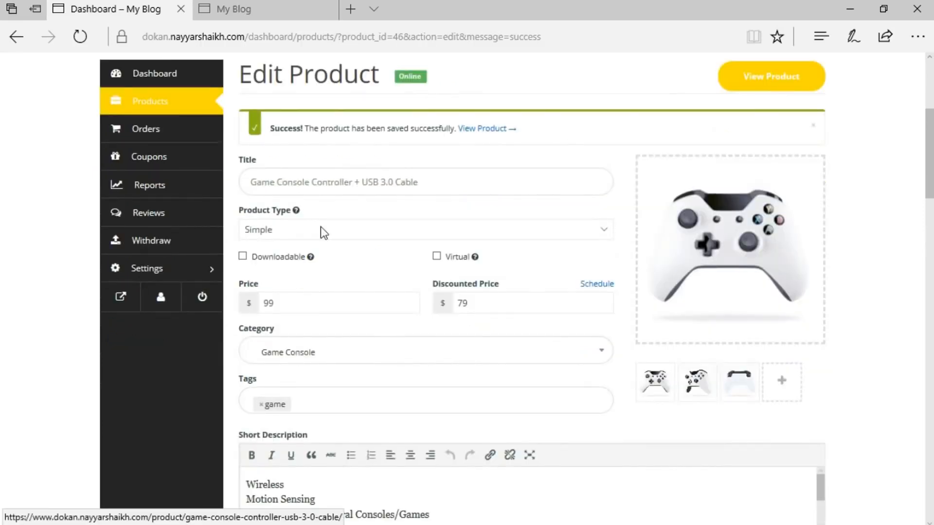
# Change the product type to Variable
pyautogui.click(291, 230)
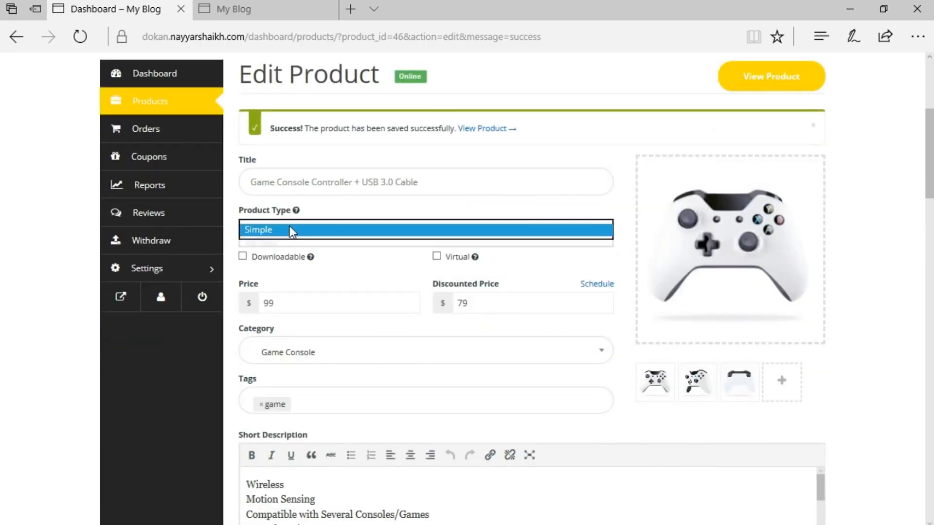
pyautogui.click(284, 244)
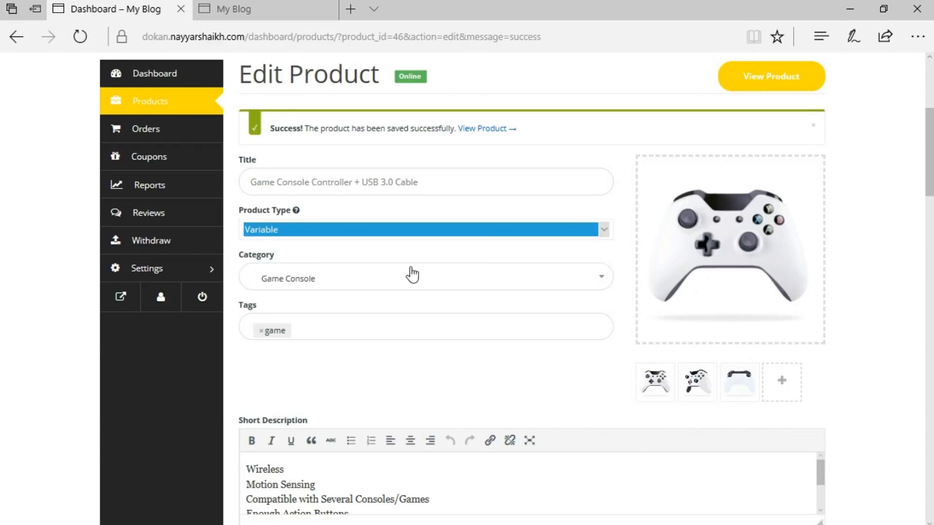
pyautogui.scroll(-3, 410, 273)
pyautogui.click(323, 139)
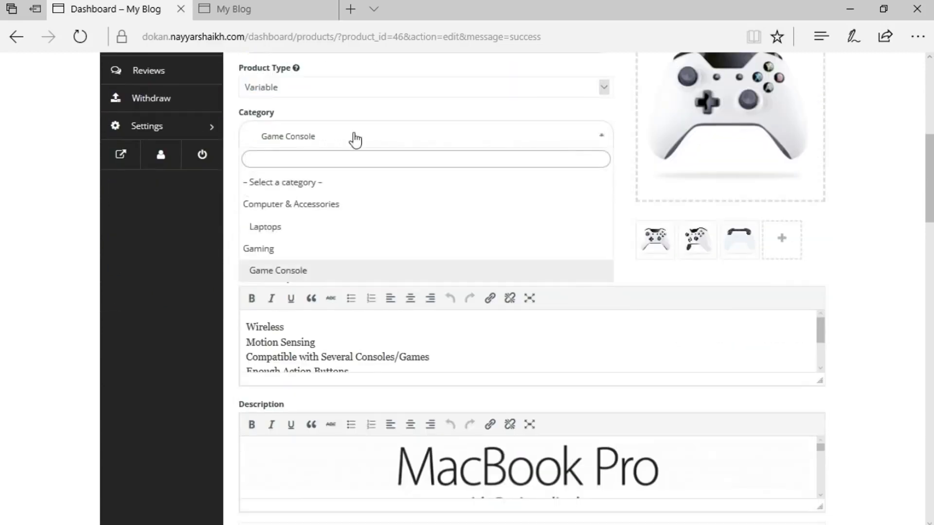
pyautogui.click(354, 139)
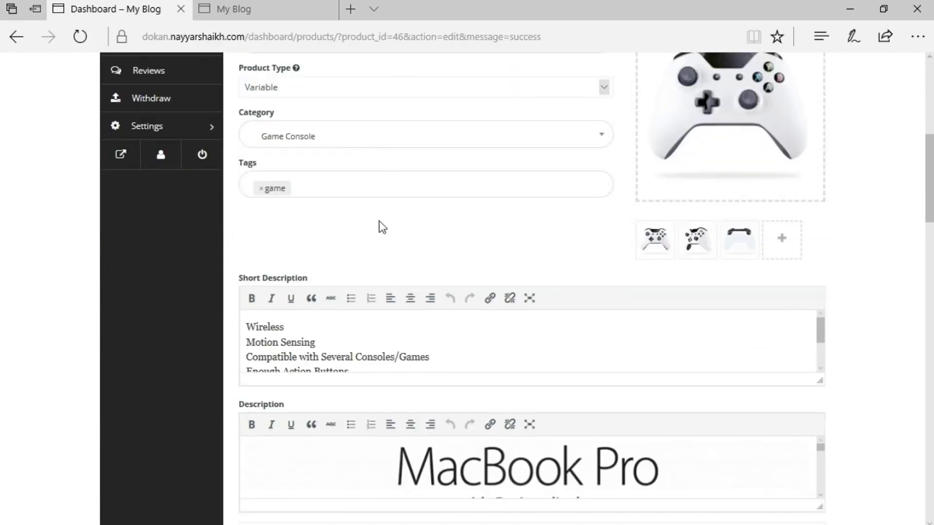
# Add a custom attribute in the Attribute and Variation section
pyautogui.scroll(-6, 384, 226)
pyautogui.scroll(-6, 415, 261)
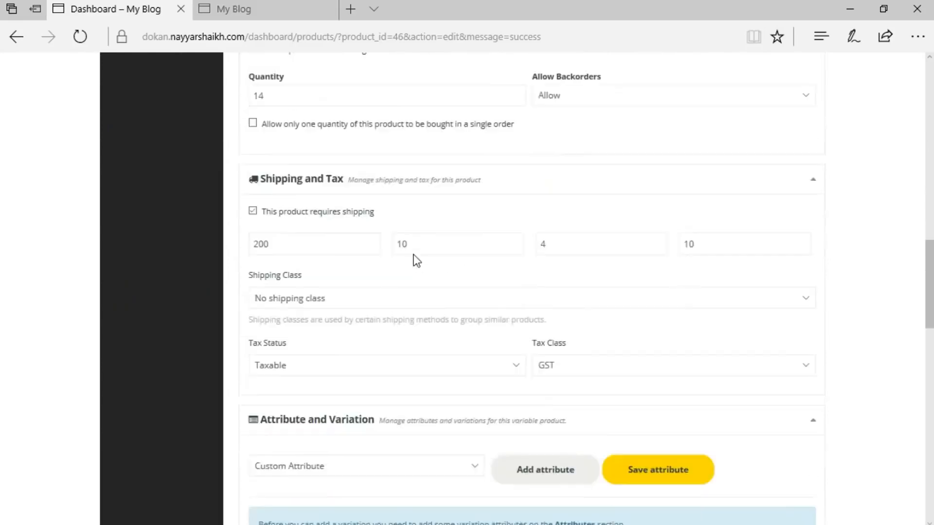
pyautogui.scroll(-3, 711, 286)
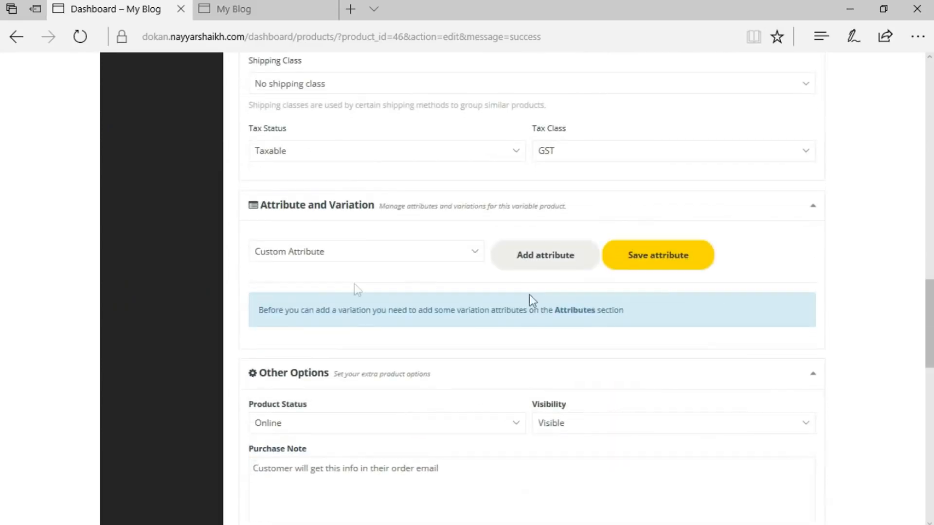
pyautogui.click(334, 259)
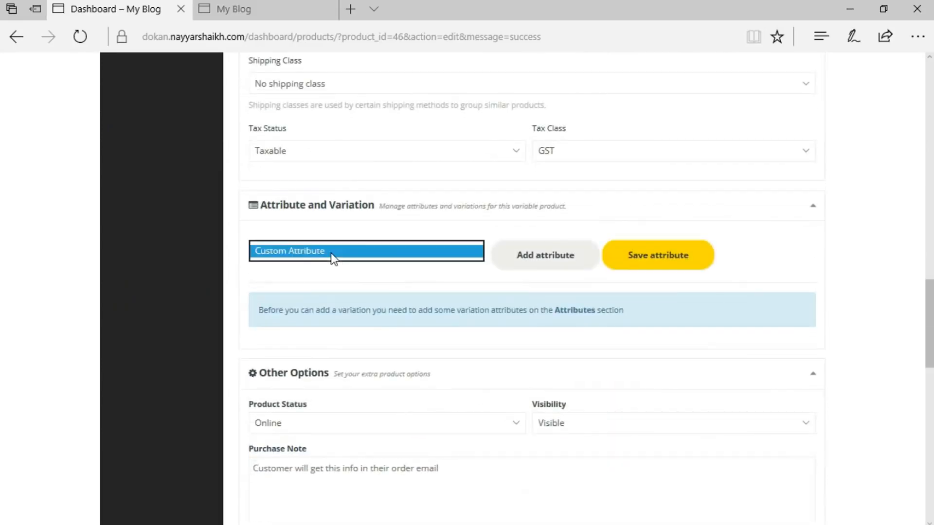
pyautogui.click(538, 264)
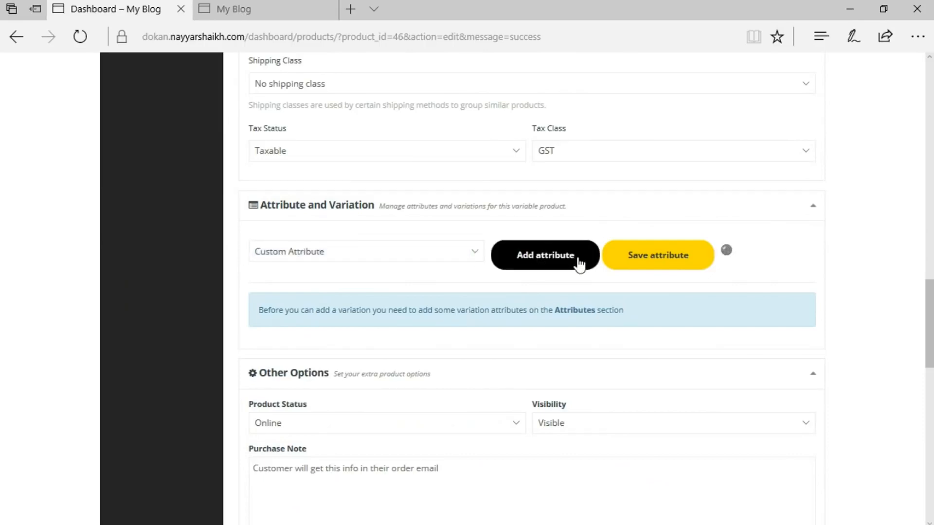
# Name the new attribute Memory
pyautogui.scroll(-2, 575, 265)
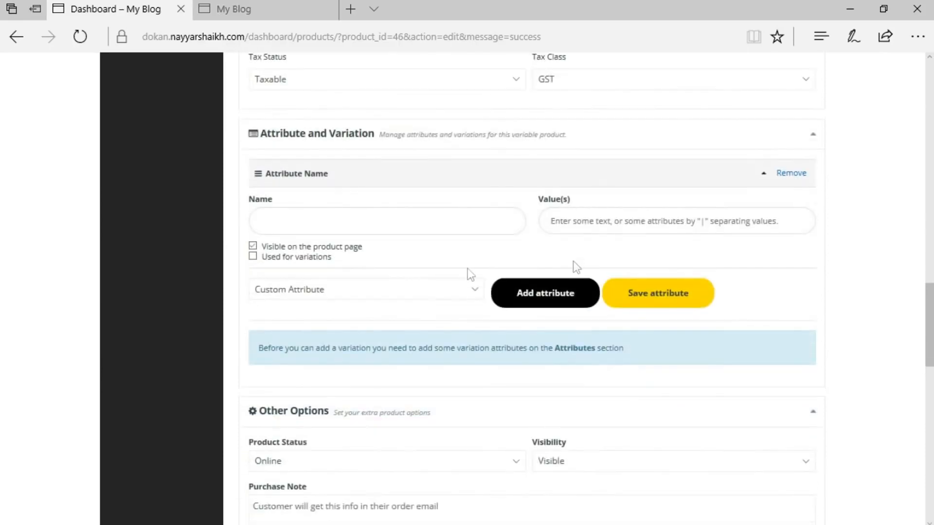
pyautogui.click(369, 226)
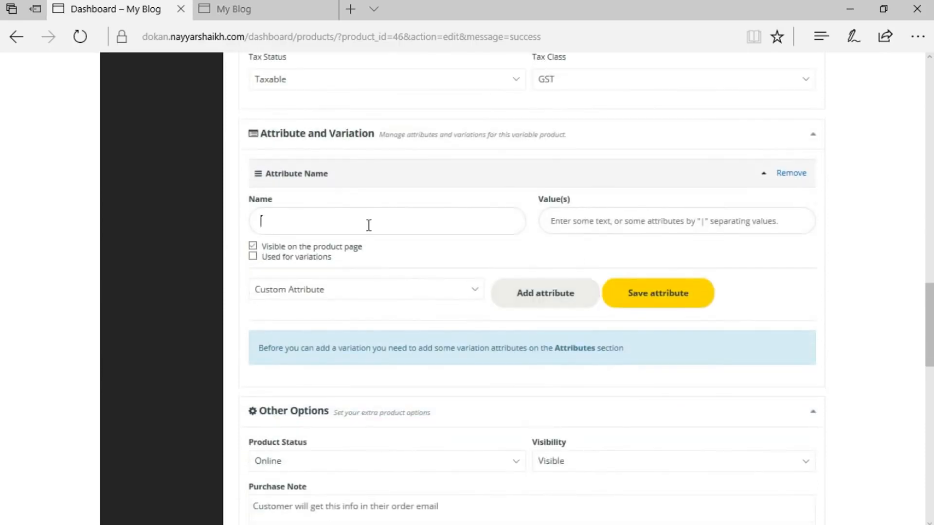
pyautogui.write('Colour')
pyautogui.press('BackSpace')
pyautogui.press('BackSpace')
pyautogui.press('BackSpace')
pyautogui.press('BackSpace')
pyautogui.press('BackSpace')
pyautogui.press('BackSpace')
pyautogui.write('Memor')
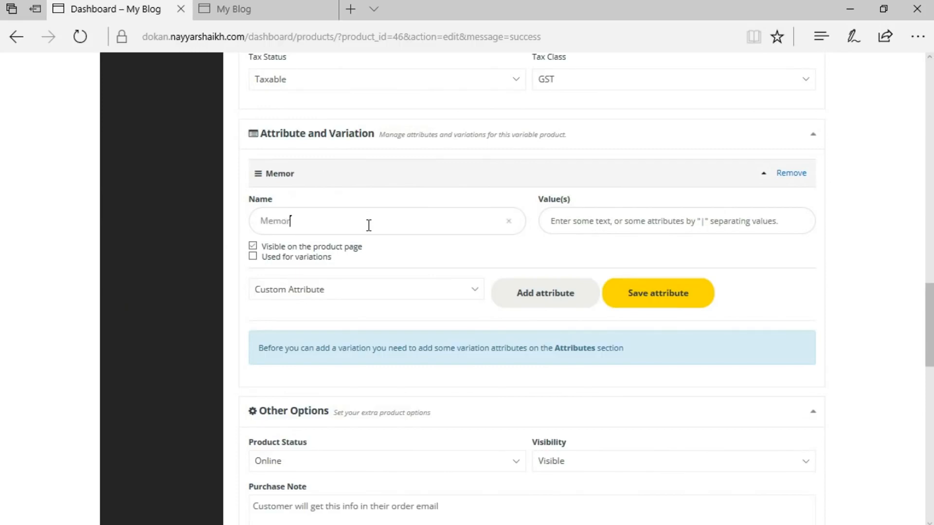
# Enter 32 GB and 64 GB as the values of the Memory attribute
pyautogui.click(626, 228)
pyautogui.write('3')
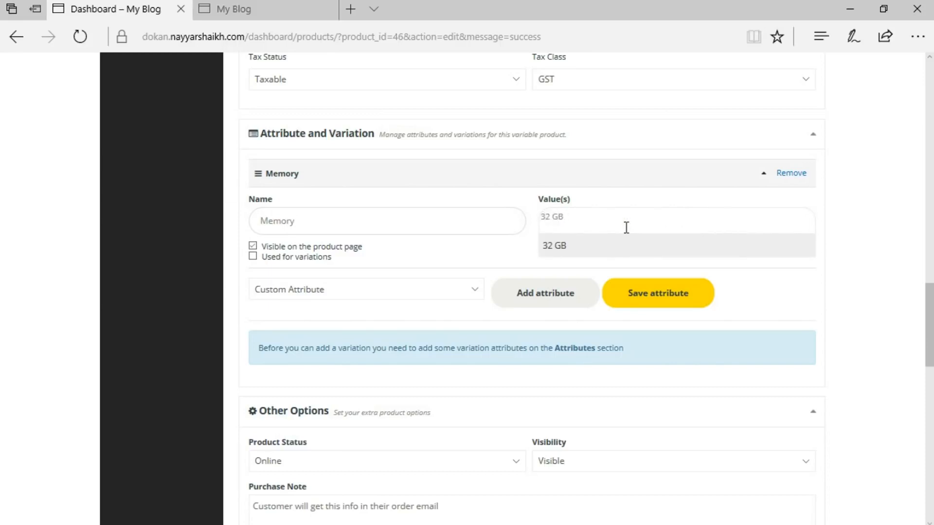
pyautogui.write('2 GB')
pyautogui.press('Return')
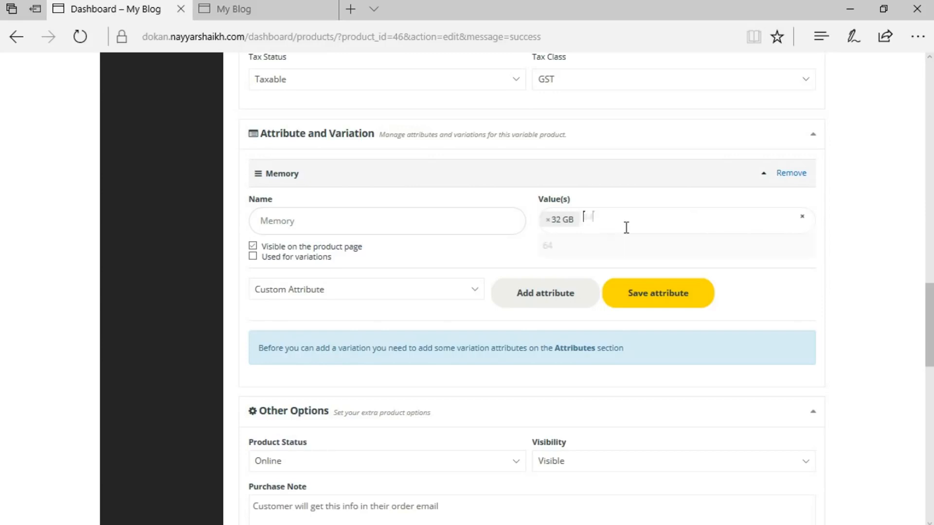
pyautogui.write('64 GB')
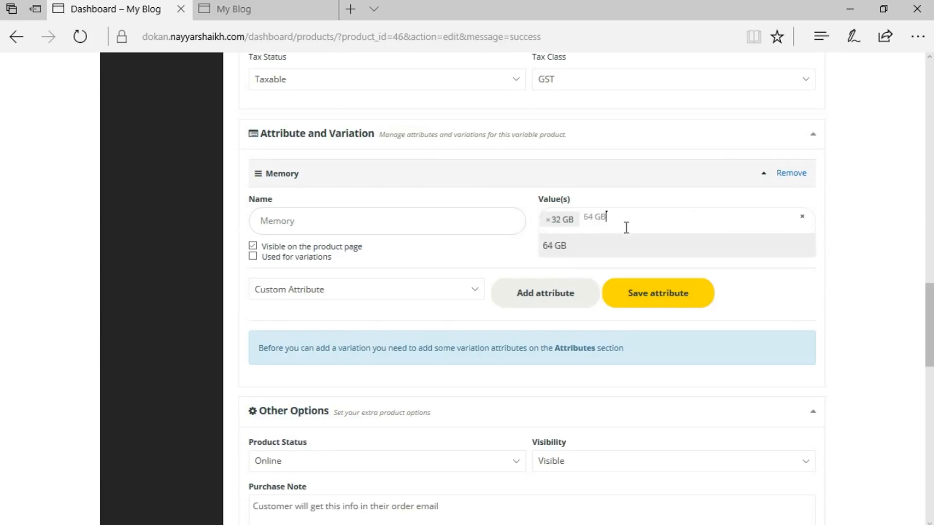
pyautogui.press('Return')
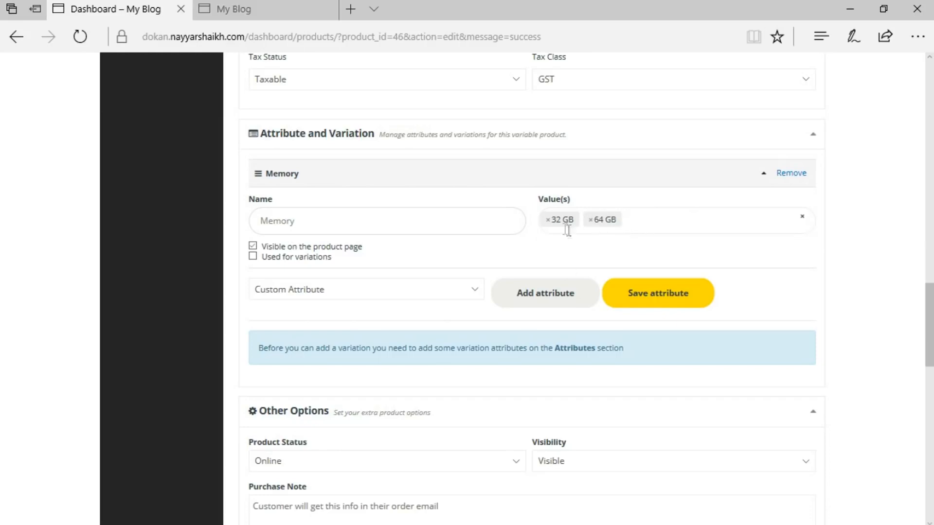
# Mark the Memory attribute as used for variations and save the attribute
pyautogui.click(273, 259)
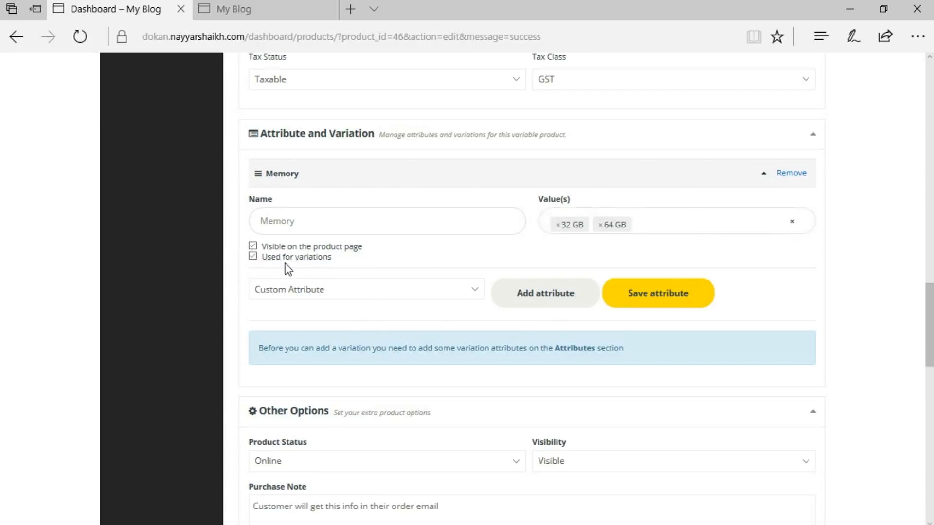
pyautogui.click(699, 305)
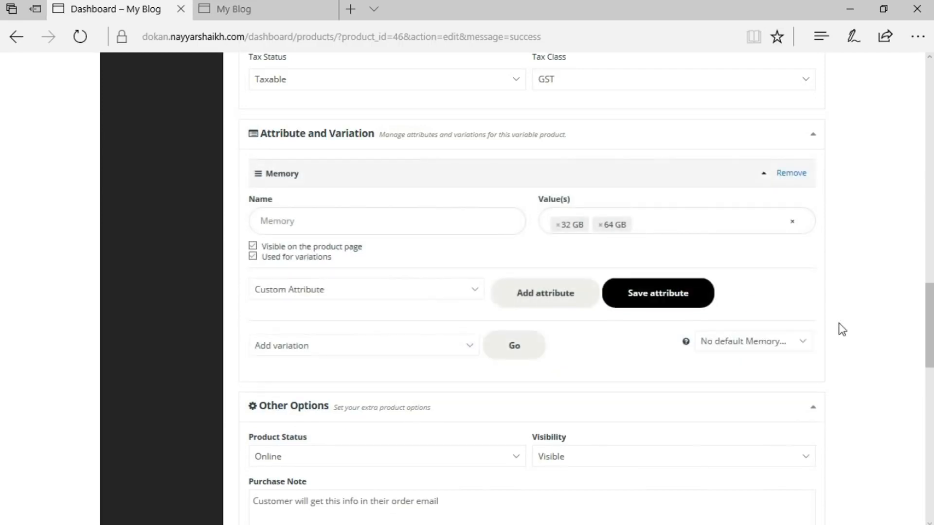
# Create variations from all attributes and confirm the creation
pyautogui.click(339, 353)
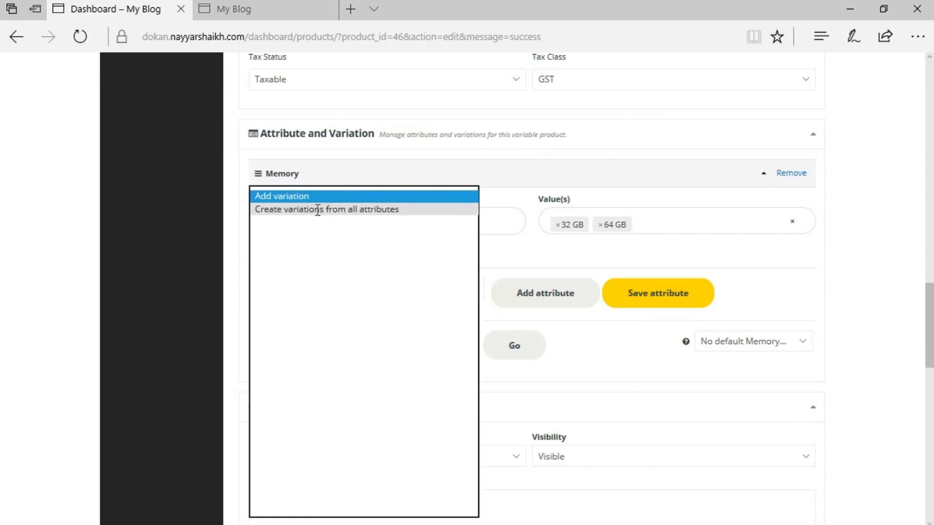
pyautogui.click(356, 211)
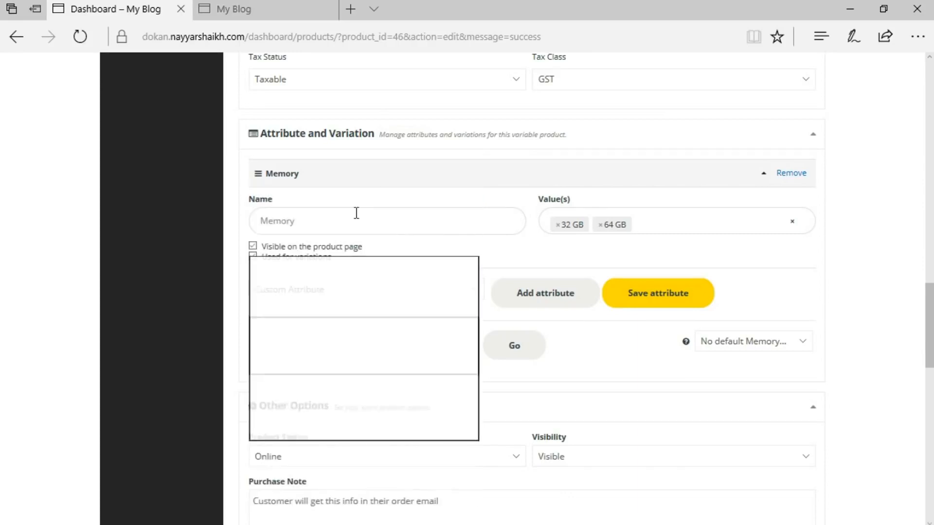
pyautogui.click(514, 349)
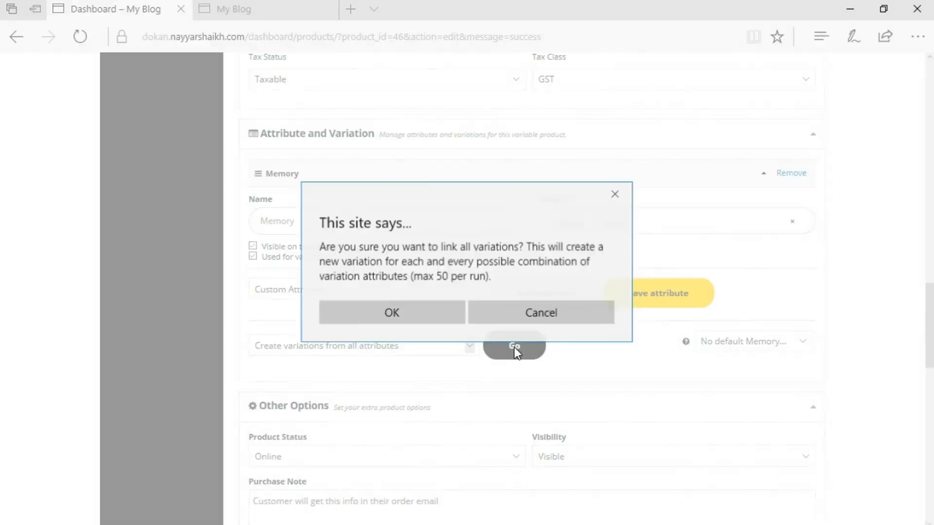
pyautogui.click(418, 318)
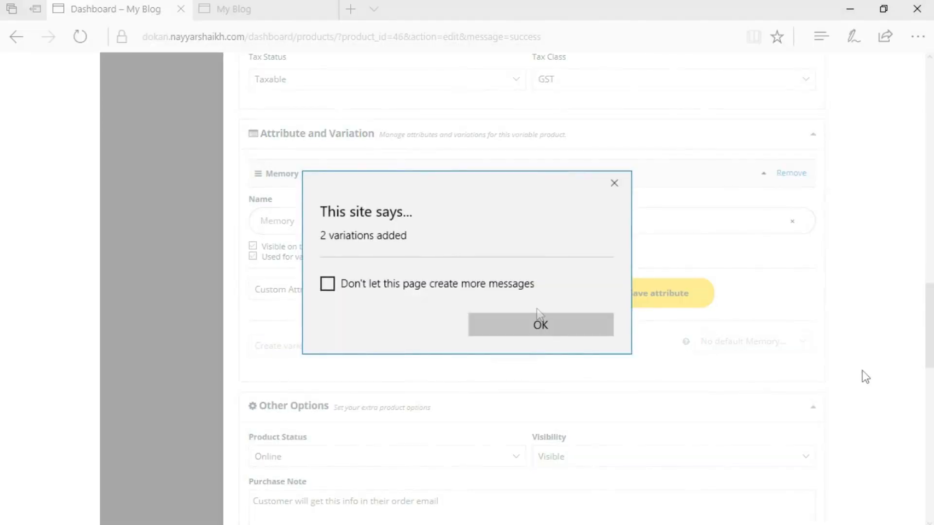
pyautogui.click(504, 320)
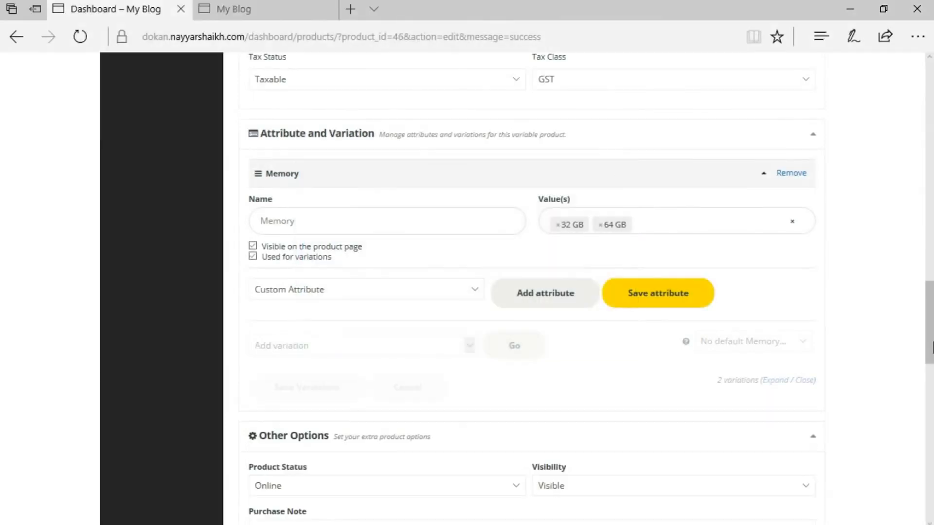
# Set the 32 GB variation's regular price to 100
pyautogui.scroll(-3, 393, 253)
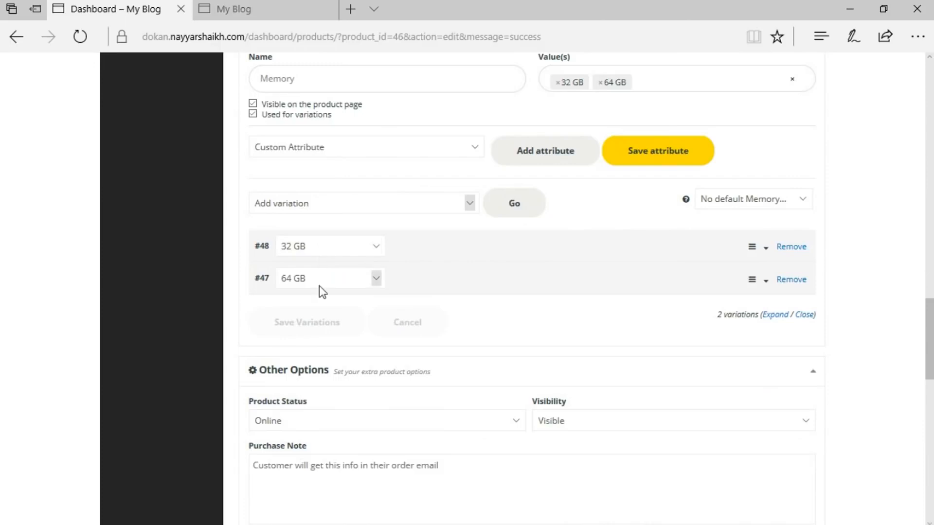
pyautogui.click(766, 249)
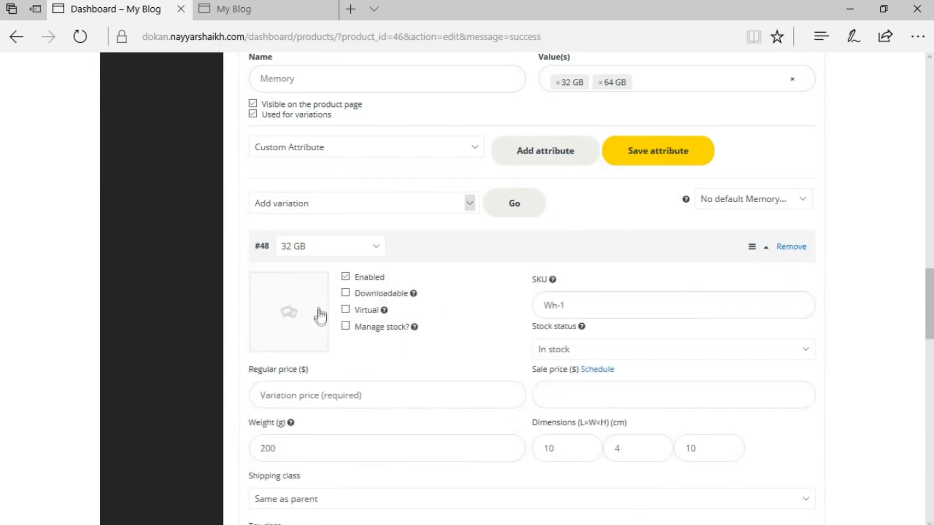
pyautogui.scroll(-3, 923, 348)
pyautogui.click(329, 256)
pyautogui.scroll(2, 676, 250)
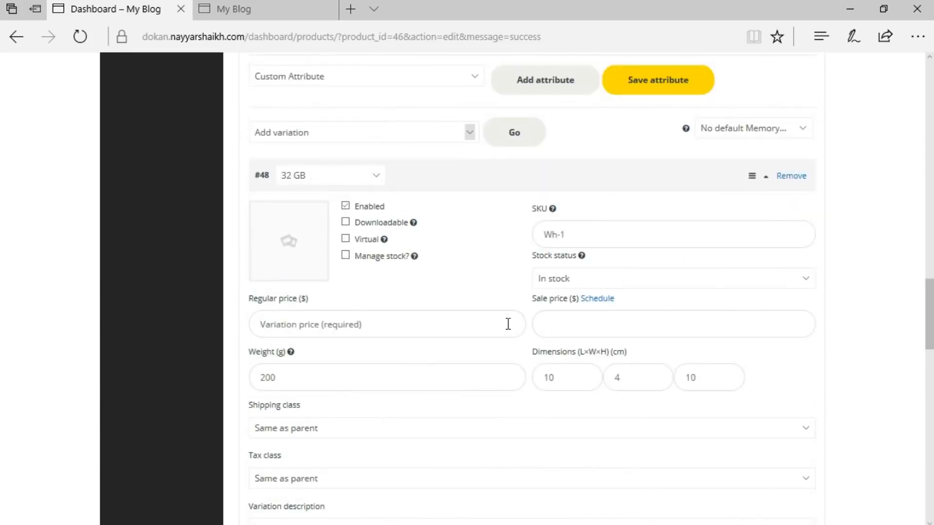
pyautogui.write('100')
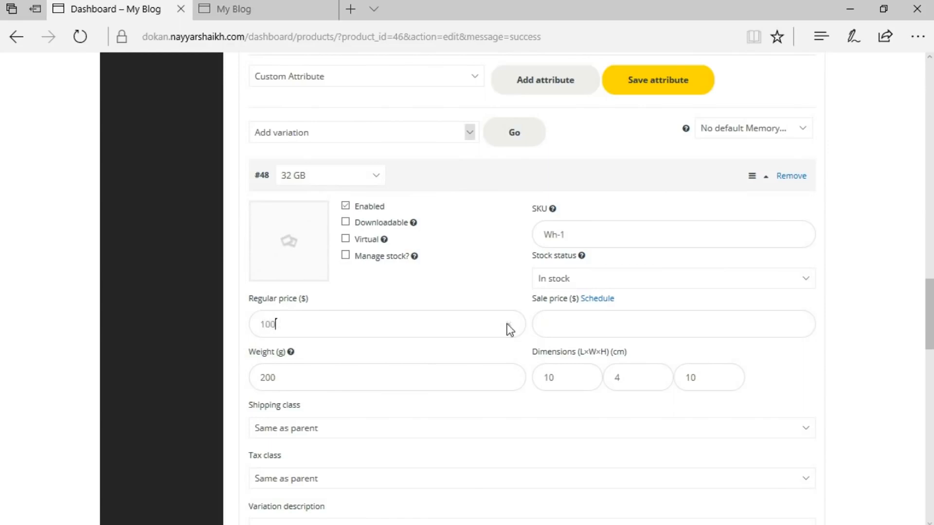
pyautogui.scroll(-2, 832, 331)
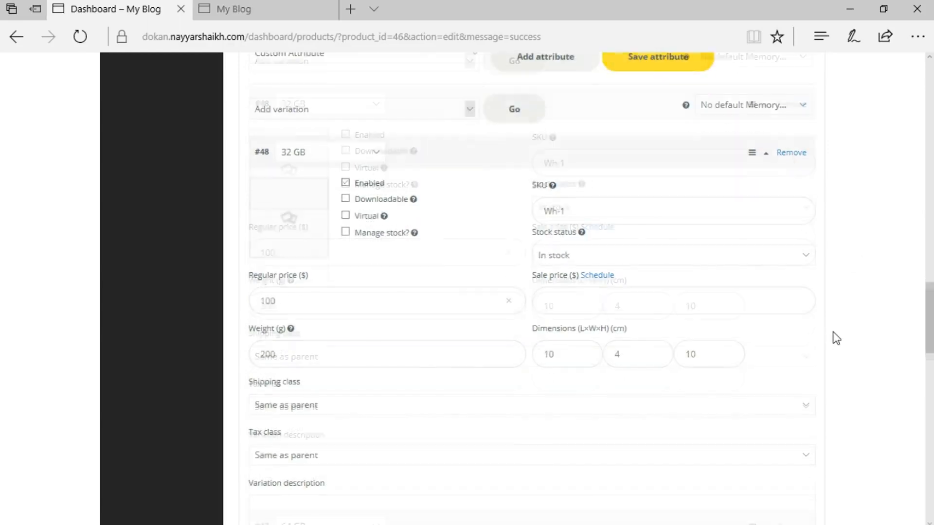
pyautogui.scroll(4, 833, 332)
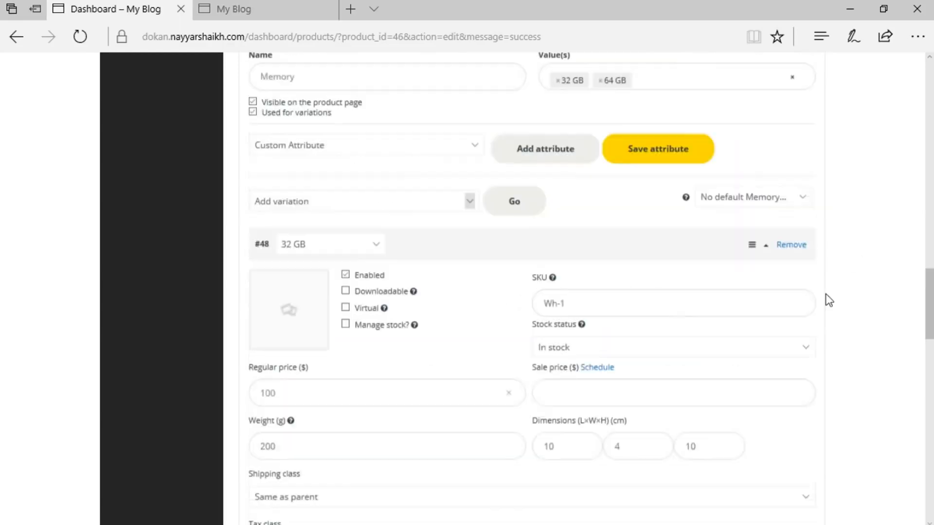
pyautogui.click(766, 250)
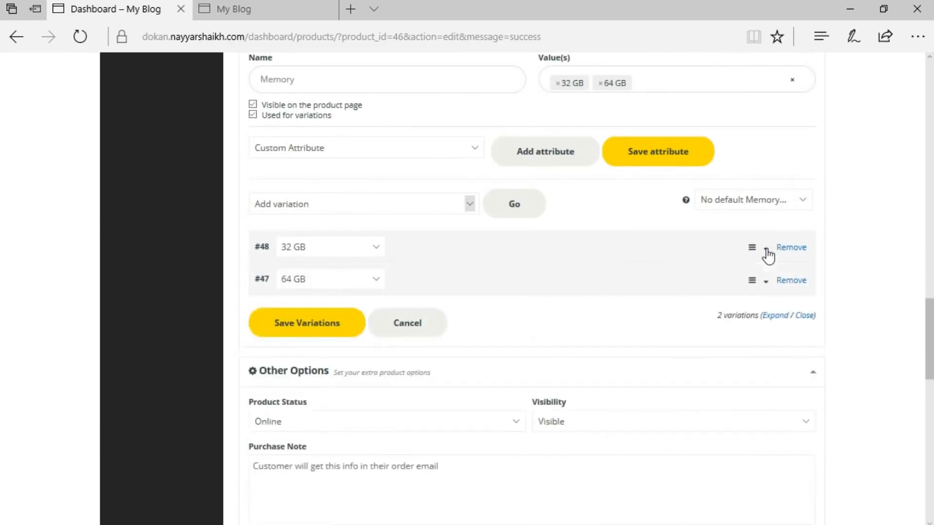
# Set the 64 GB variation's regular price to 150
pyautogui.click(766, 290)
pyautogui.scroll(-2, 495, 371)
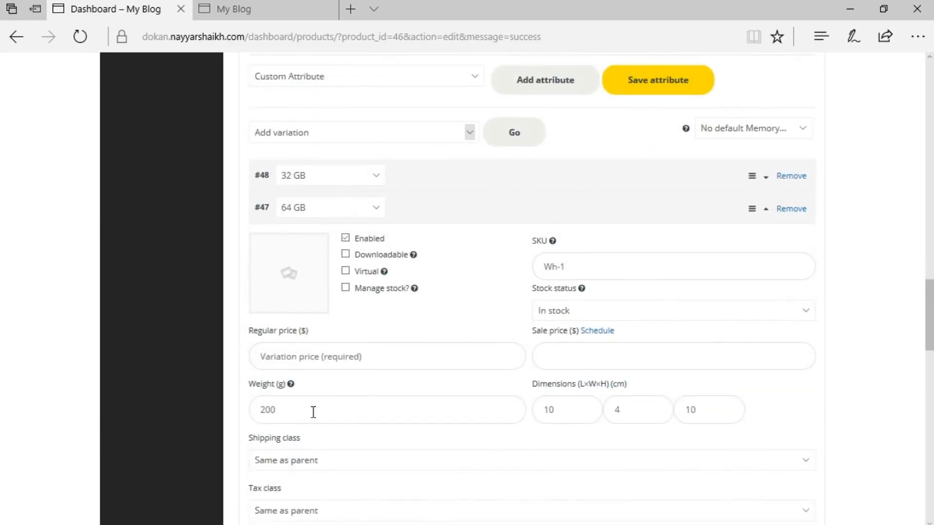
pyautogui.click(435, 368)
pyautogui.write('150')
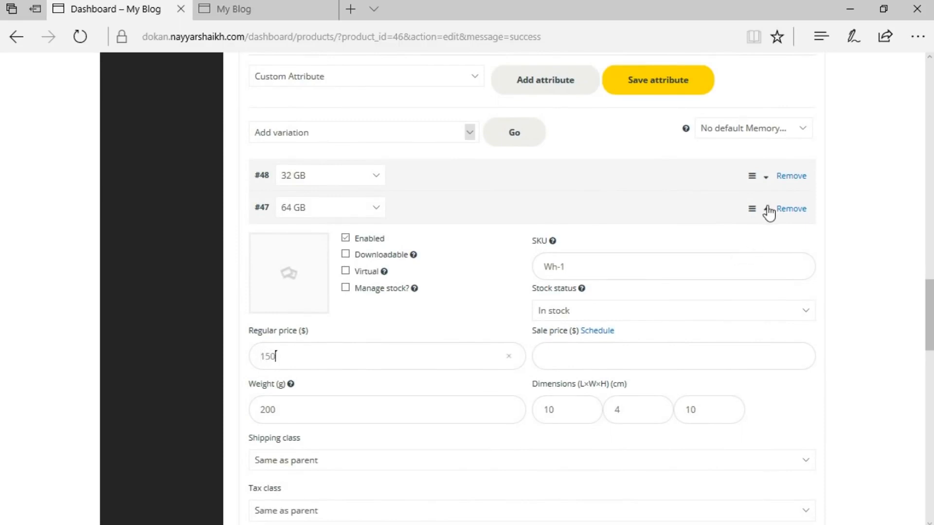
pyautogui.click(768, 211)
# Save the product
pyautogui.click(798, 463)
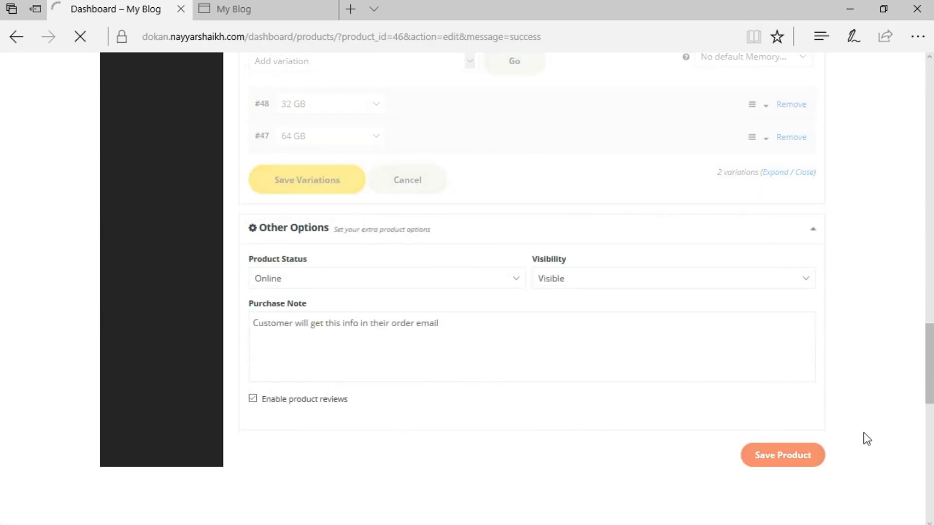
pyautogui.scroll(15, 862, 433)
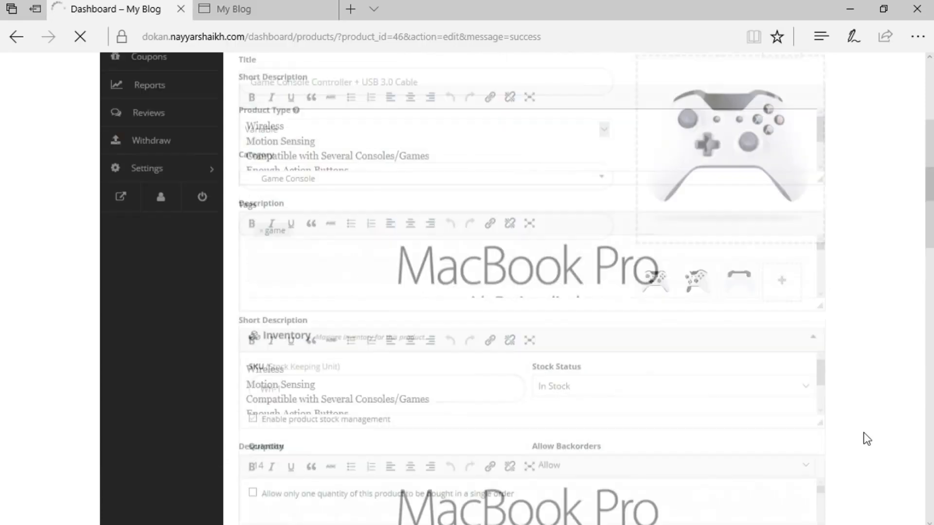
pyautogui.scroll(6, 863, 433)
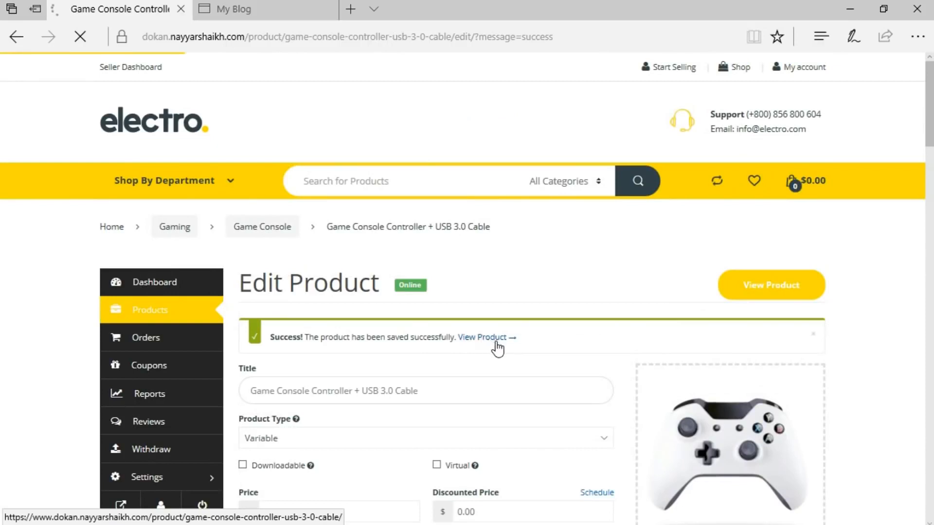
# Open the product's public page in a new tab and check the price shown for each Memory option
pyautogui.rightClick(481, 337)
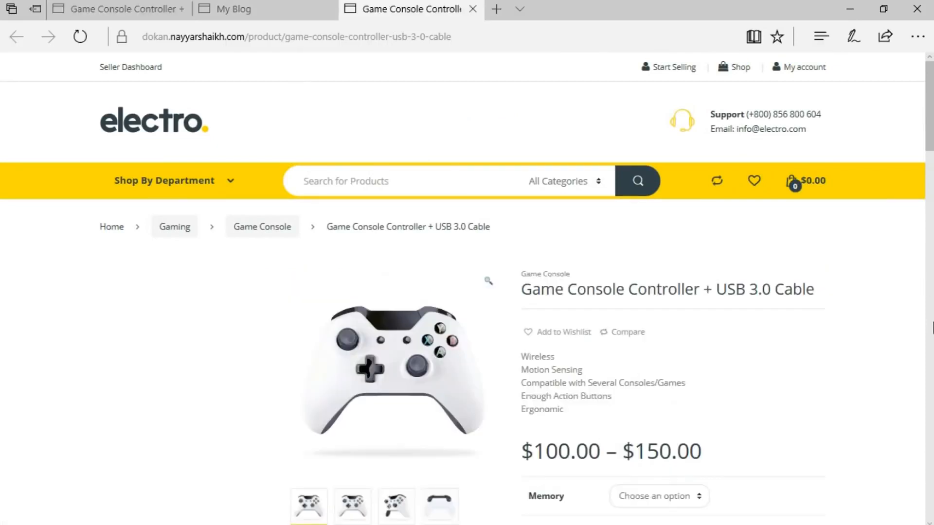
pyautogui.scroll(-2, 932, 322)
pyautogui.scroll(-2, 664, 383)
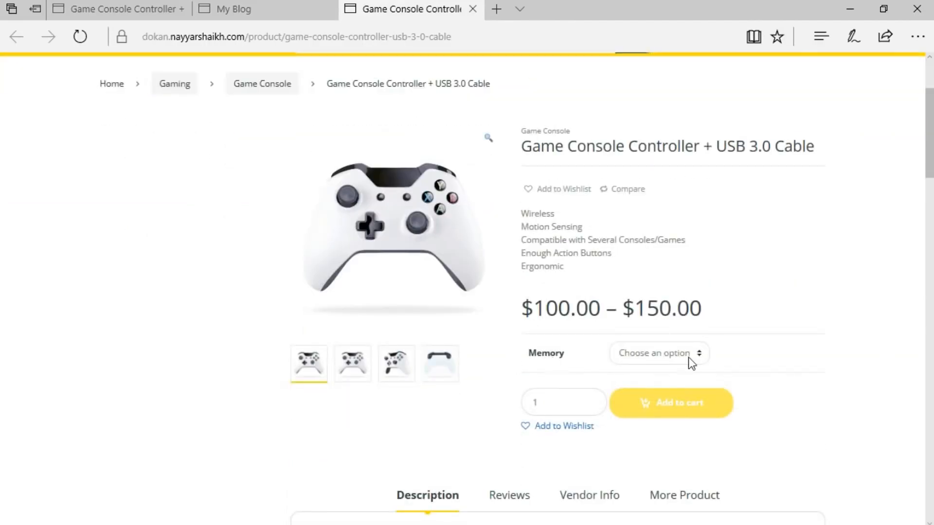
pyautogui.click(688, 357)
pyautogui.click(667, 369)
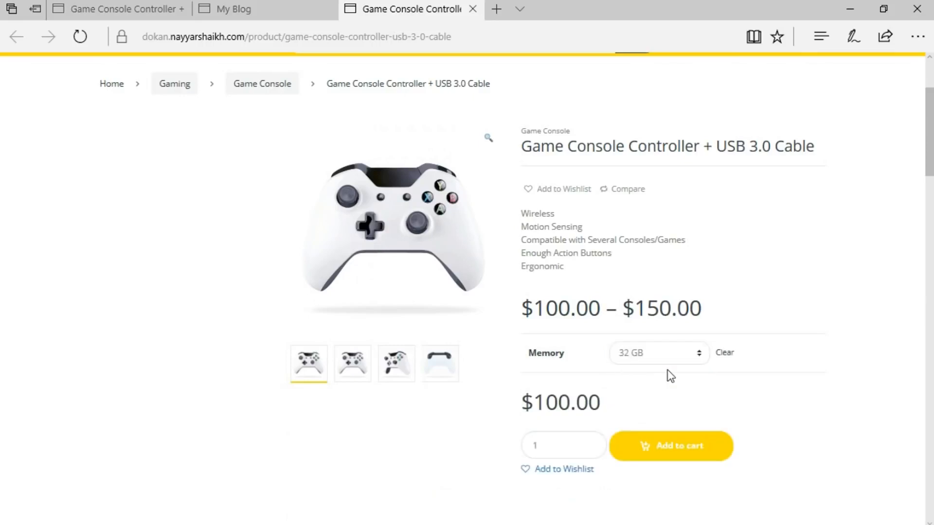
pyautogui.tripleClick(538, 403)
pyautogui.click(676, 362)
pyautogui.click(656, 370)
pyautogui.scroll(3, 794, 322)
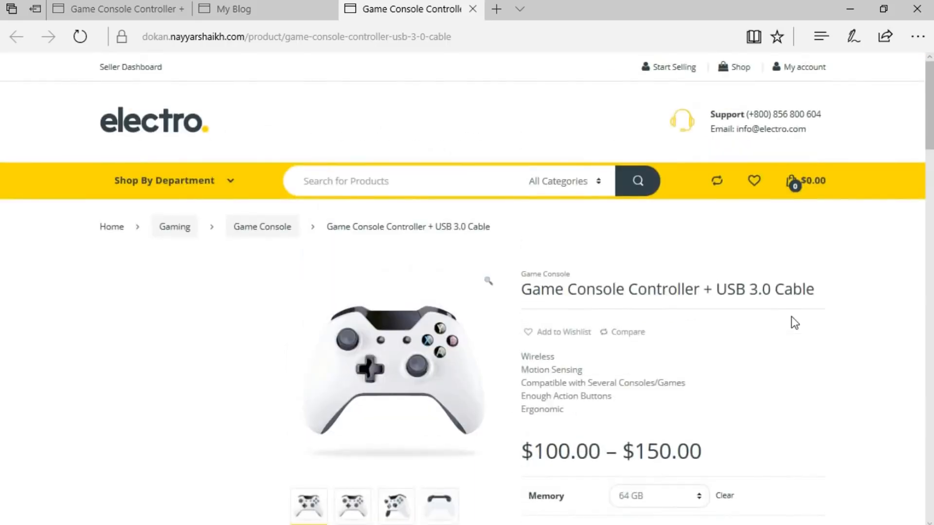
pyautogui.scroll(-3, 791, 316)
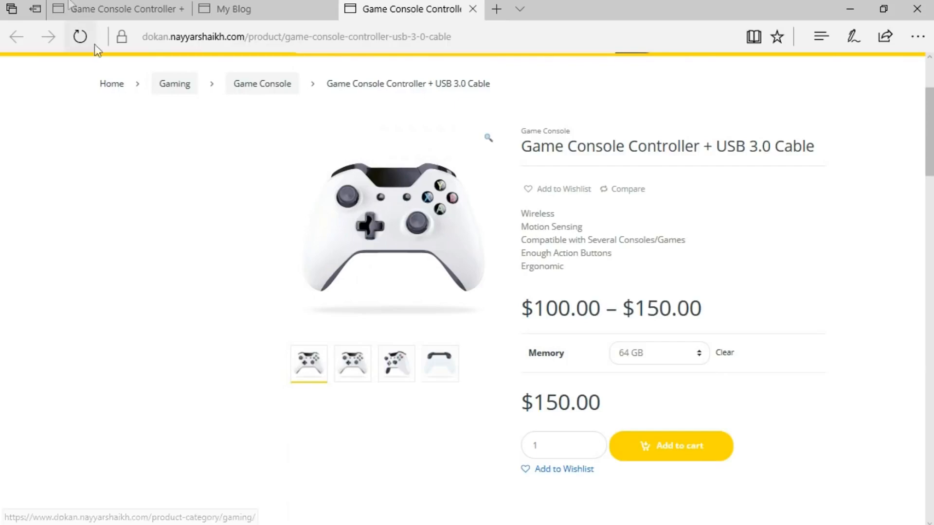
# Return to the vendor dashboard tab and open the Orders page
pyautogui.click(98, 4)
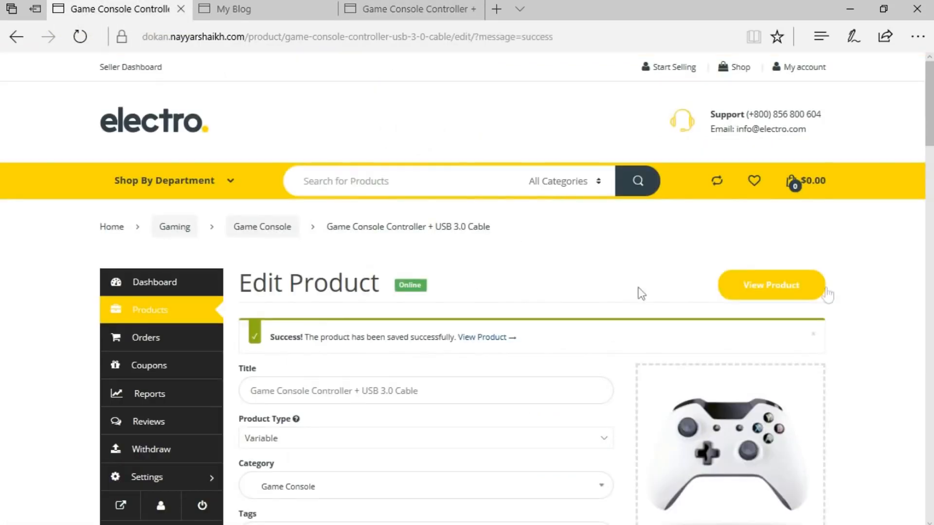
pyautogui.scroll(-3, 638, 292)
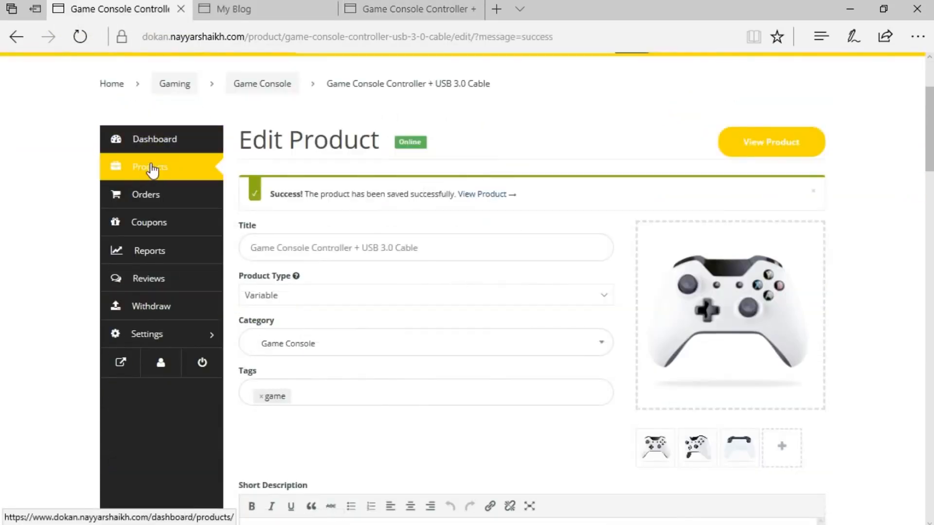
pyautogui.click(150, 199)
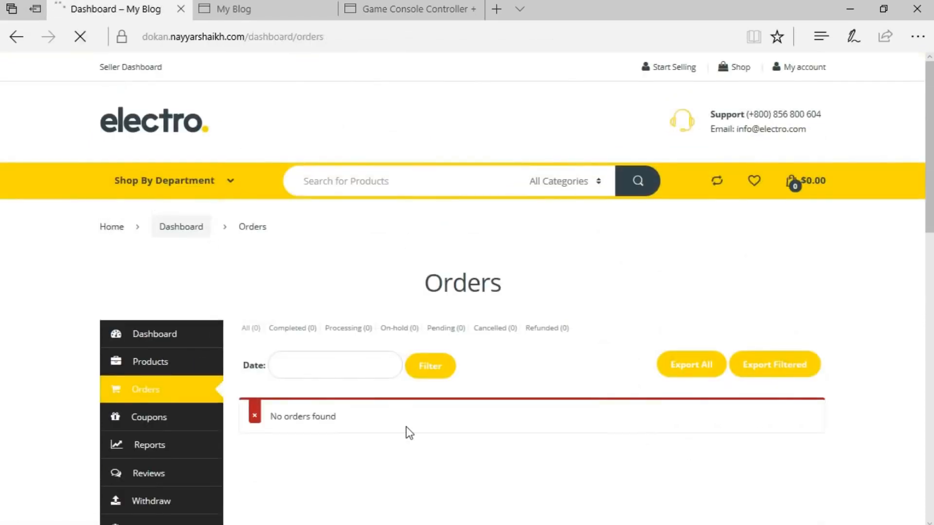
pyautogui.scroll(-2, 407, 427)
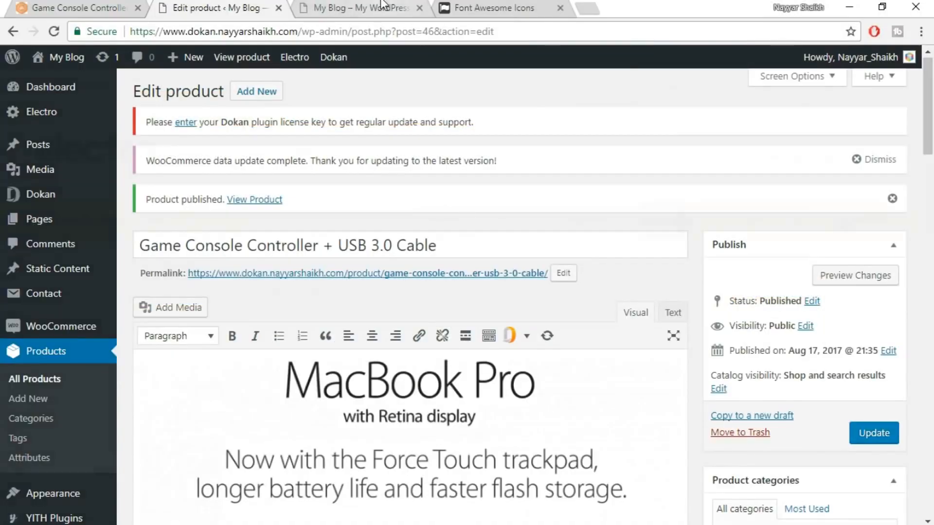
# Switch to the store's home page tab and browse its product sections
pyautogui.click(384, 6)
pyautogui.click(154, 147)
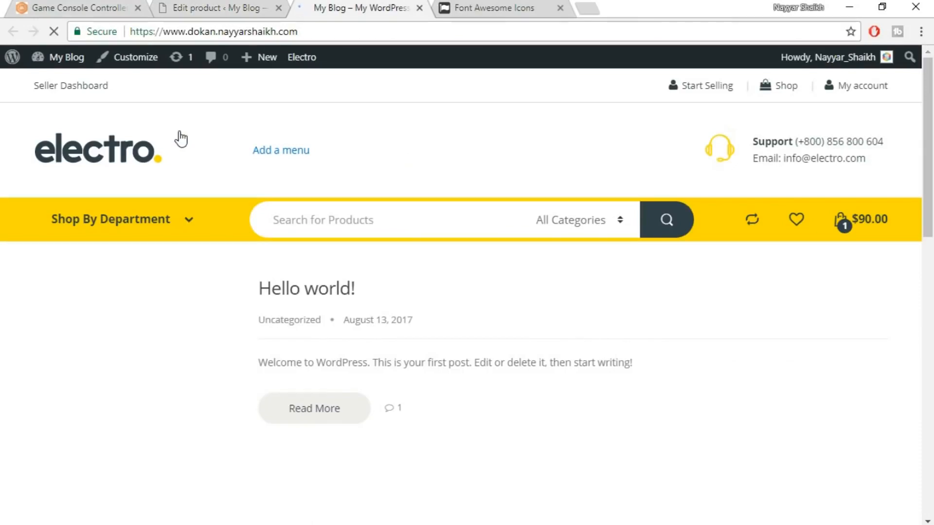
pyautogui.scroll(-7, 332, 244)
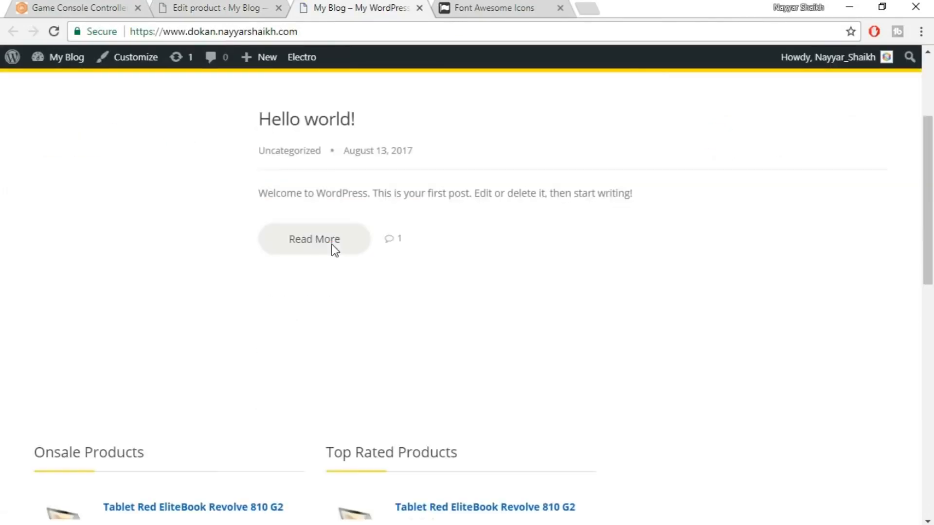
pyautogui.scroll(-3, 332, 245)
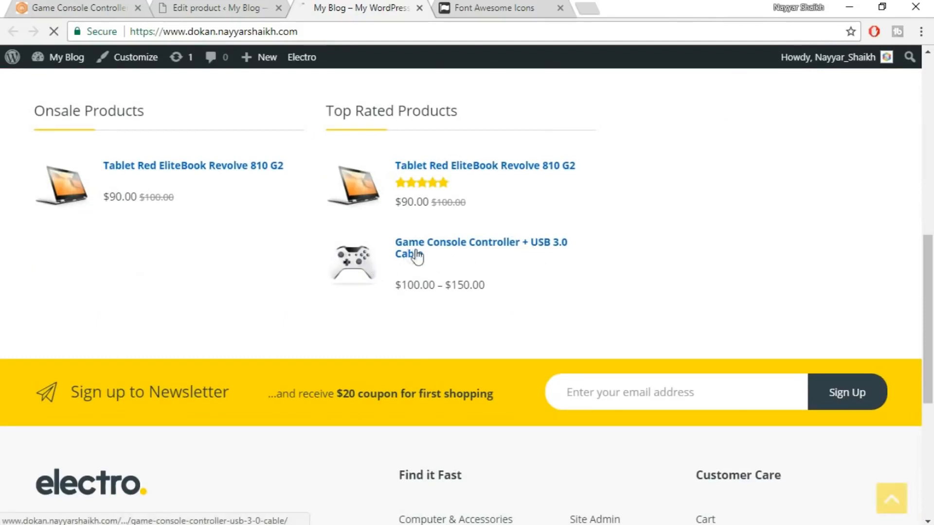
# Open the Game Console Controller + USB 3.0 Cable product, choose the 32 GB memory option and add it to the cart
pyautogui.click(416, 250)
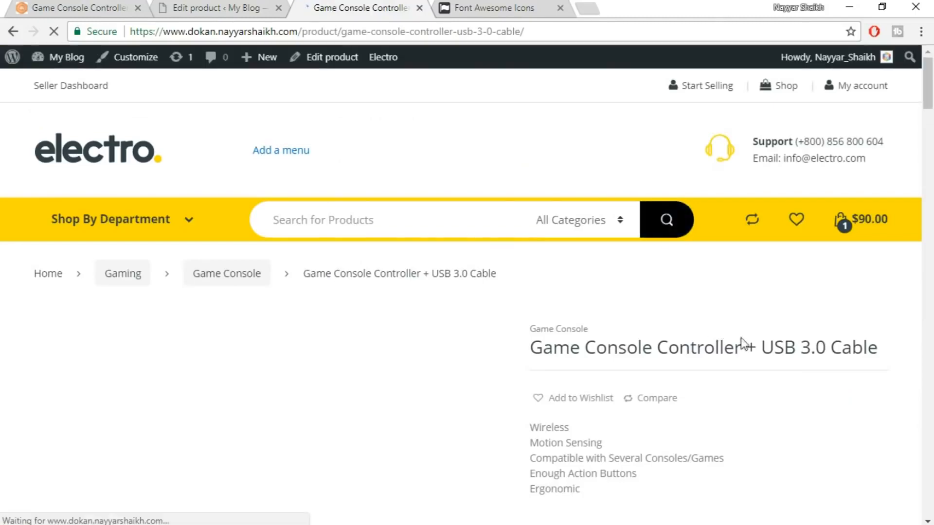
pyautogui.scroll(-5, 813, 333)
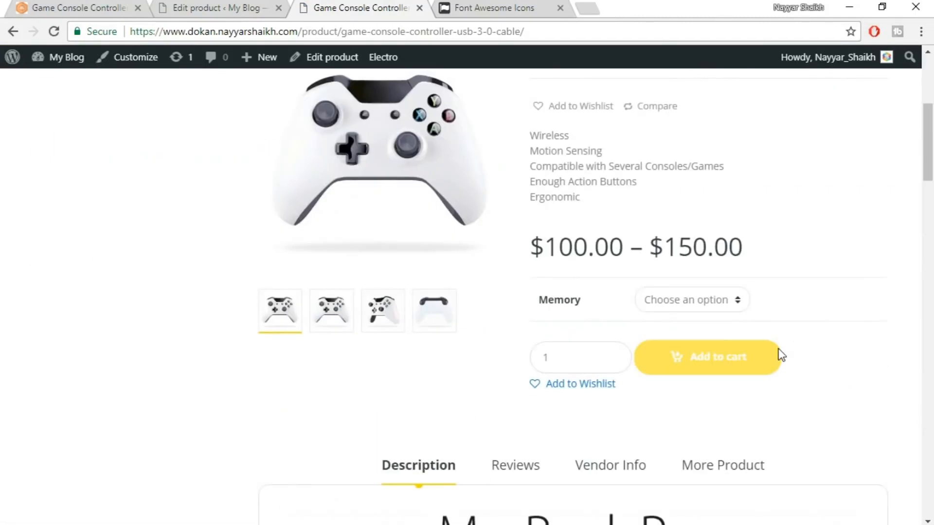
pyautogui.click(687, 300)
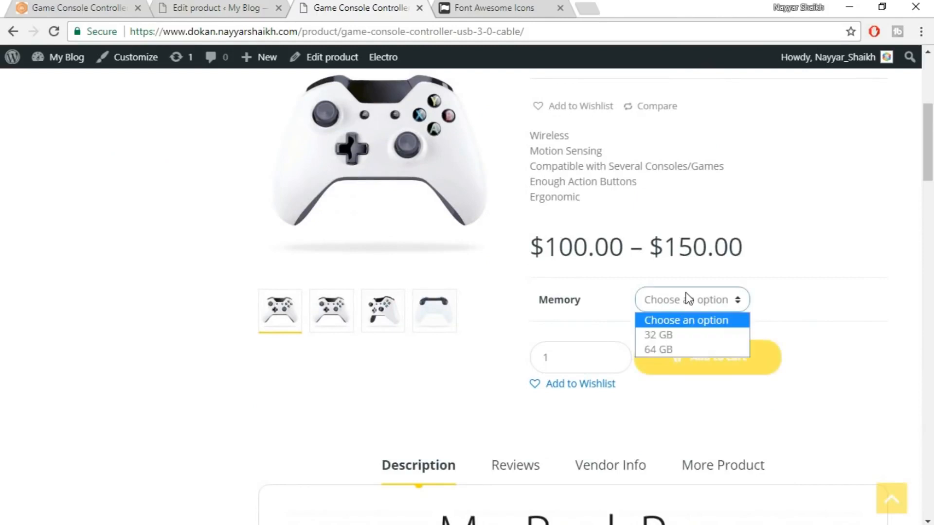
pyautogui.click(687, 339)
pyautogui.click(728, 419)
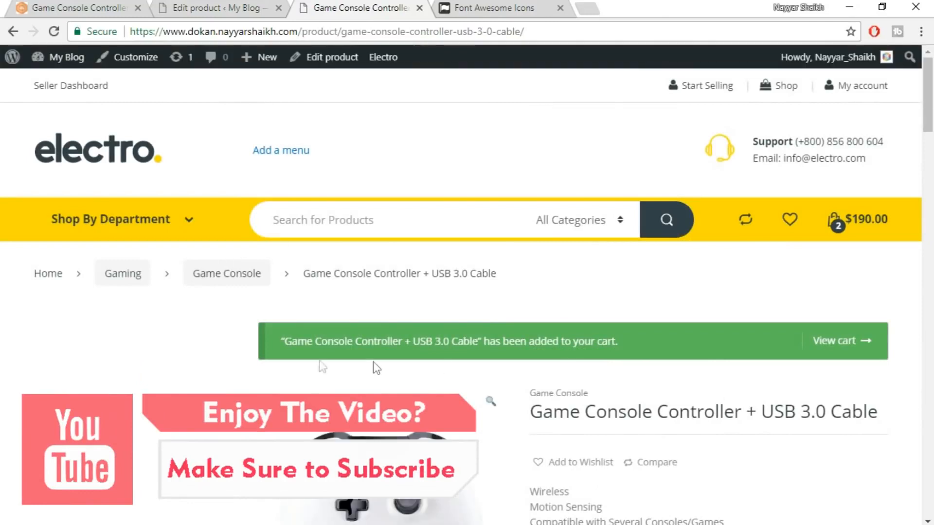
# Open the cart and remove the Tablet Red EliteBook Revolve 810 G2 from it
pyautogui.click(854, 343)
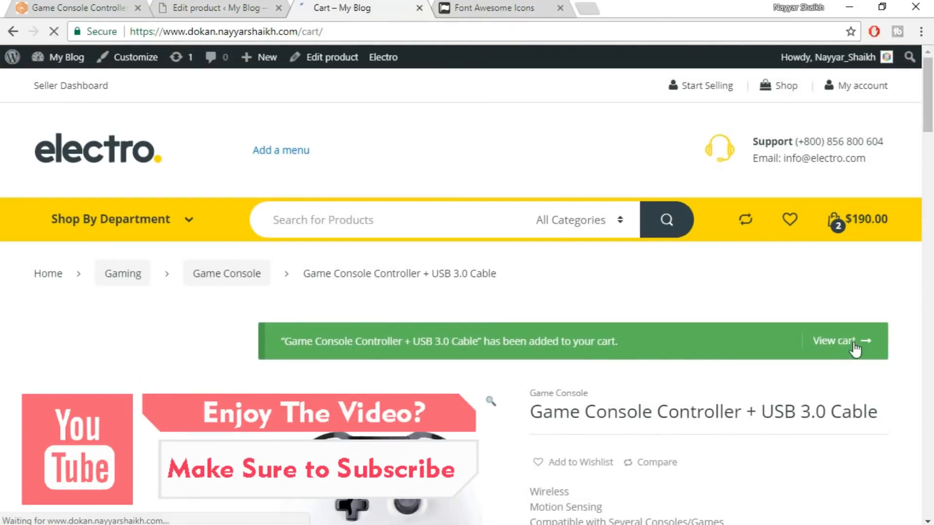
pyautogui.scroll(-3, 854, 350)
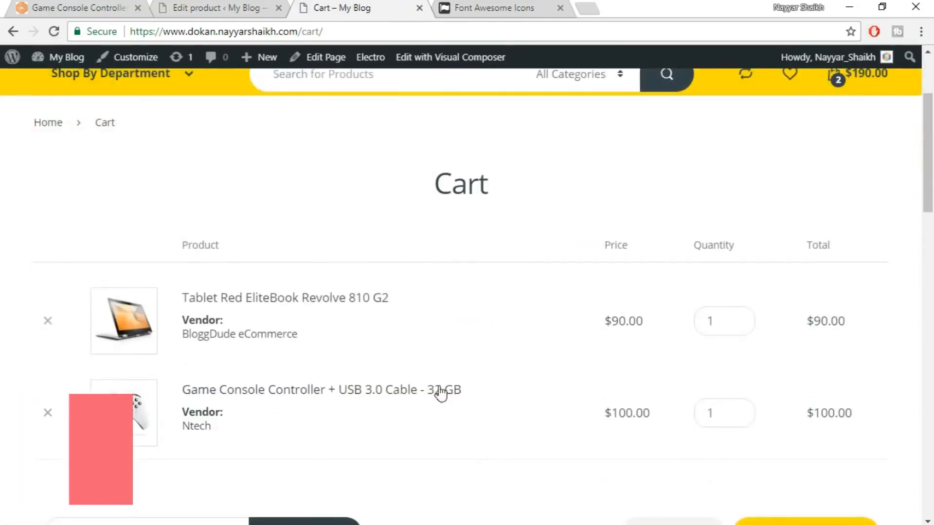
pyautogui.scroll(-1, 684, 323)
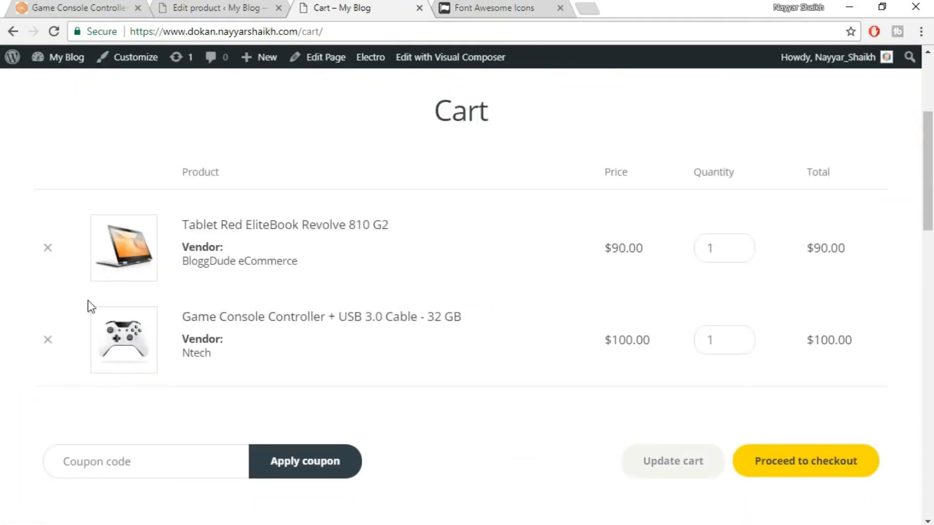
pyautogui.click(47, 249)
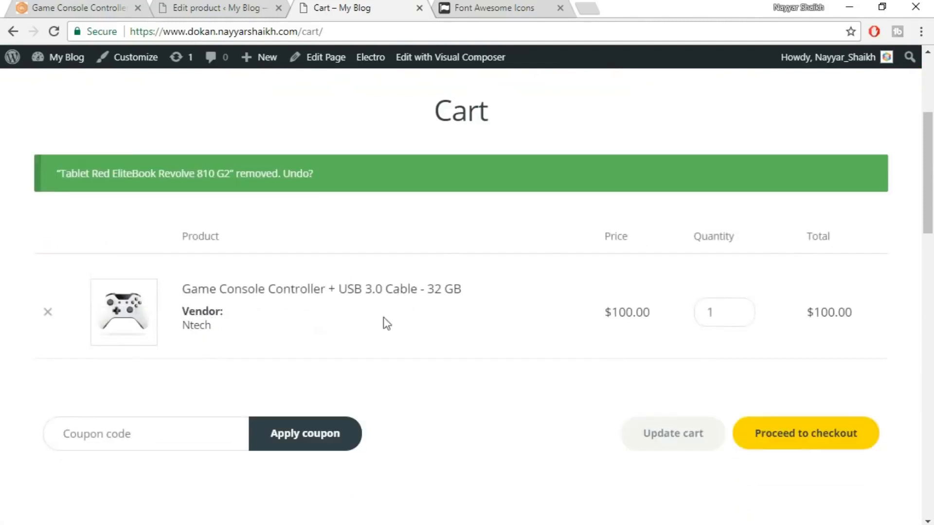
# Raise the controller's quantity in the cart to 6
pyautogui.click(740, 308)
pyautogui.click(740, 308)
pyautogui.click(740, 308)
pyautogui.click(740, 309)
pyautogui.click(740, 308)
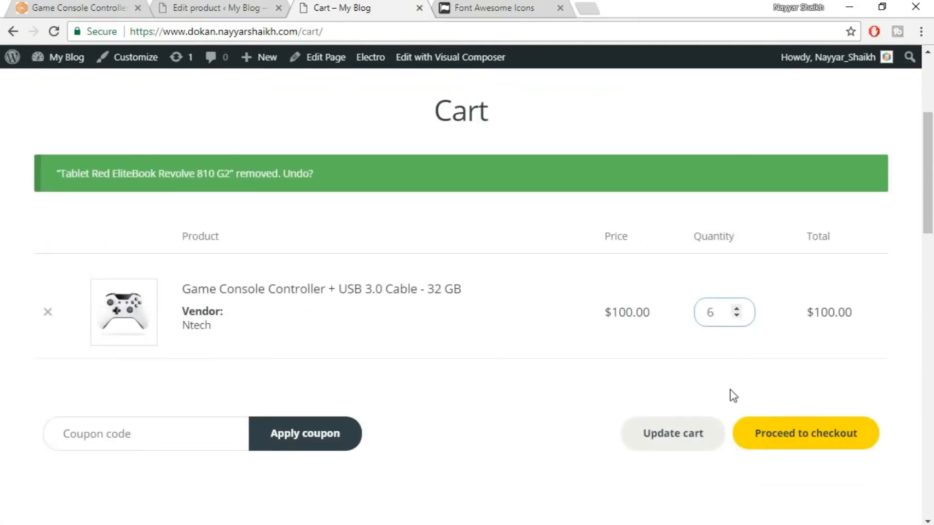
# Proceed to checkout, look over the billing fields and select Cash on delivery as the payment method
pyautogui.click(786, 444)
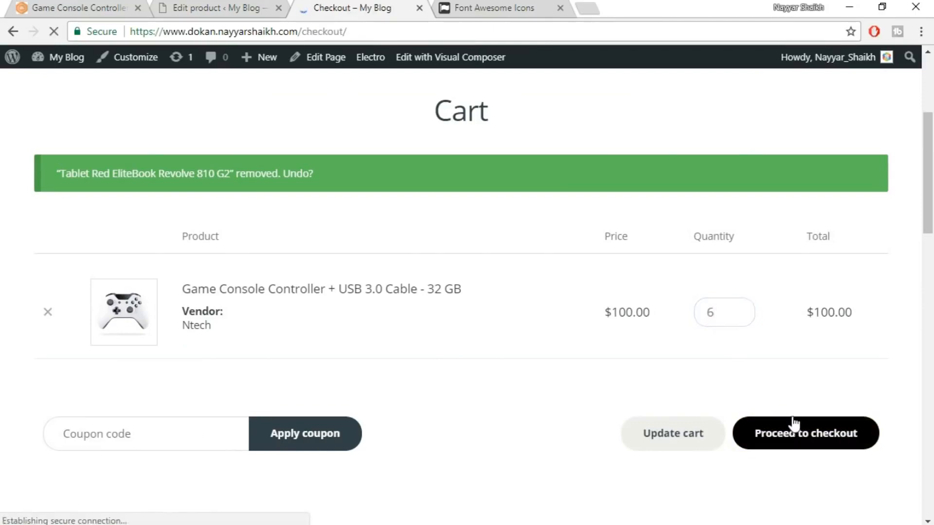
pyautogui.scroll(-5, 792, 416)
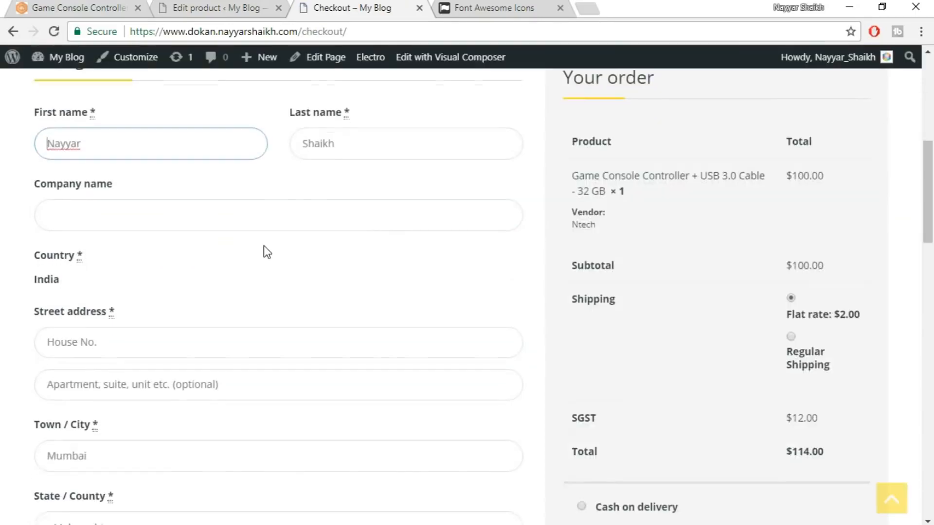
pyautogui.scroll(-3, 262, 251)
pyautogui.click(112, 203)
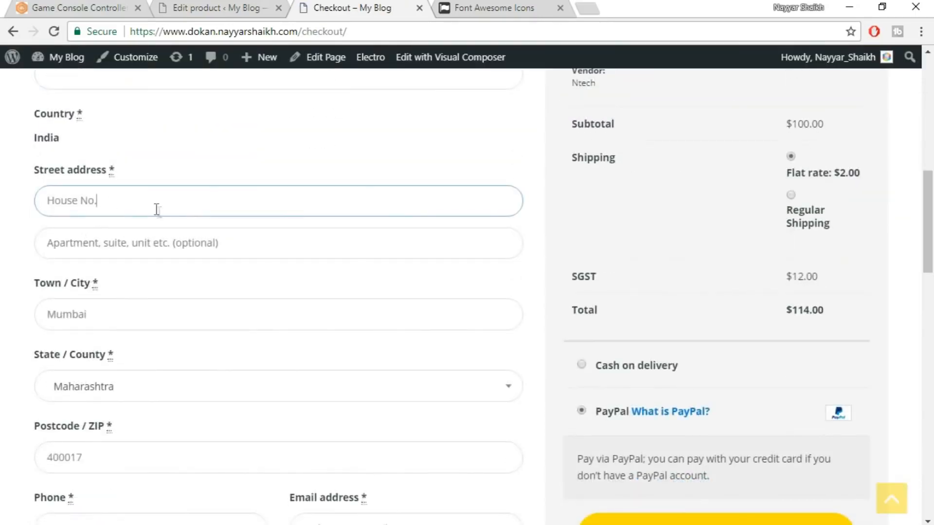
pyautogui.click(170, 247)
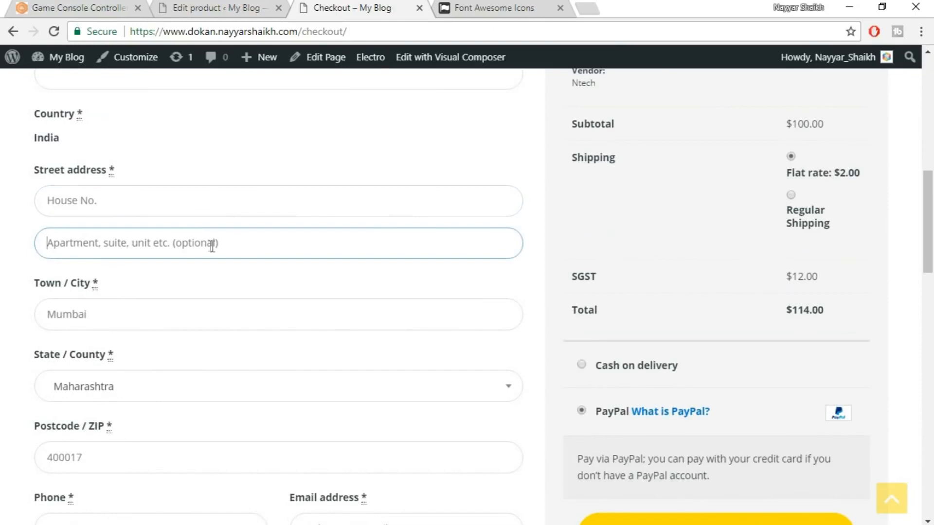
pyautogui.scroll(-2, 194, 250)
pyautogui.scroll(-4, 159, 330)
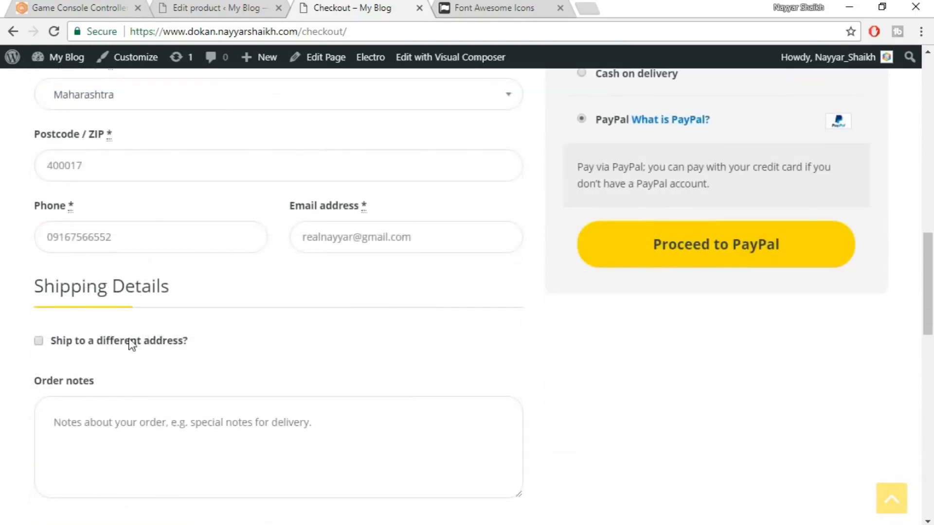
pyautogui.scroll(5, 302, 346)
pyautogui.click(581, 365)
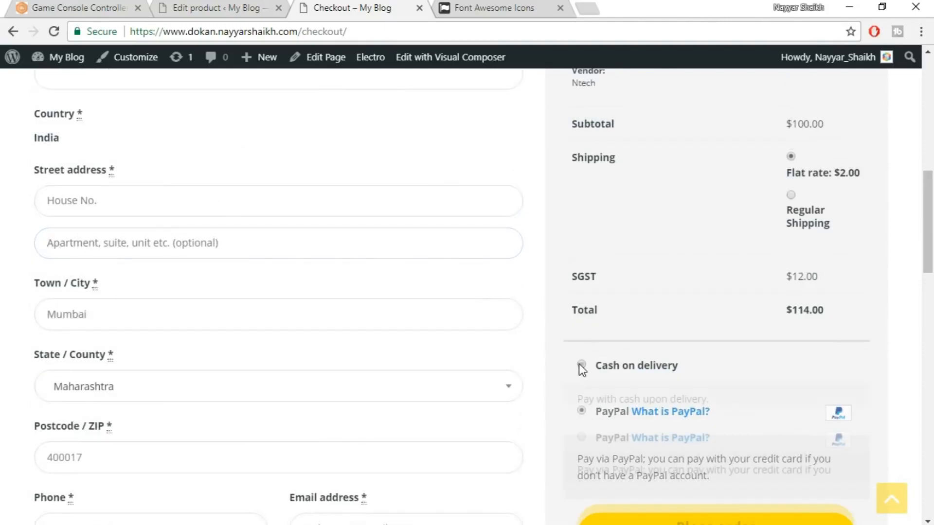
# Review the order summary's product line, subtotal, shipping, SGST and total on the checkout page
pyautogui.scroll(2, 718, 356)
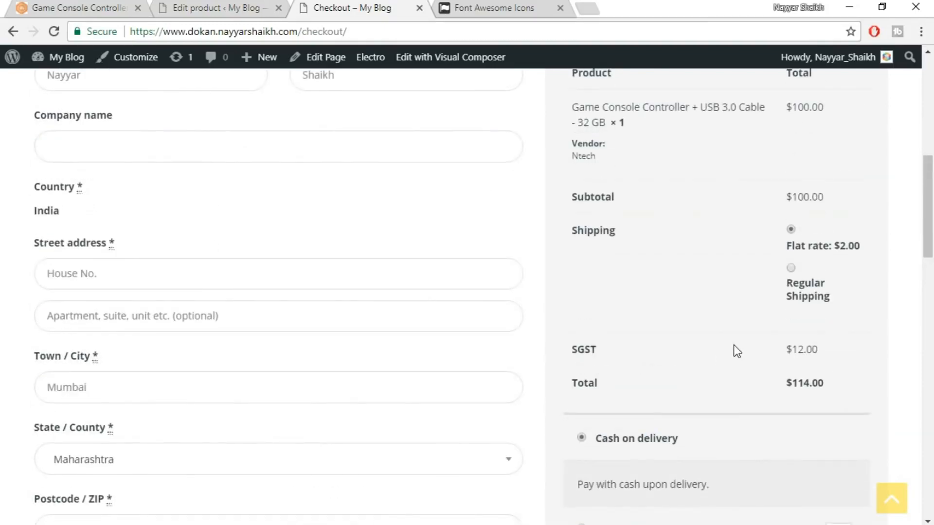
pyautogui.scroll(2, 778, 360)
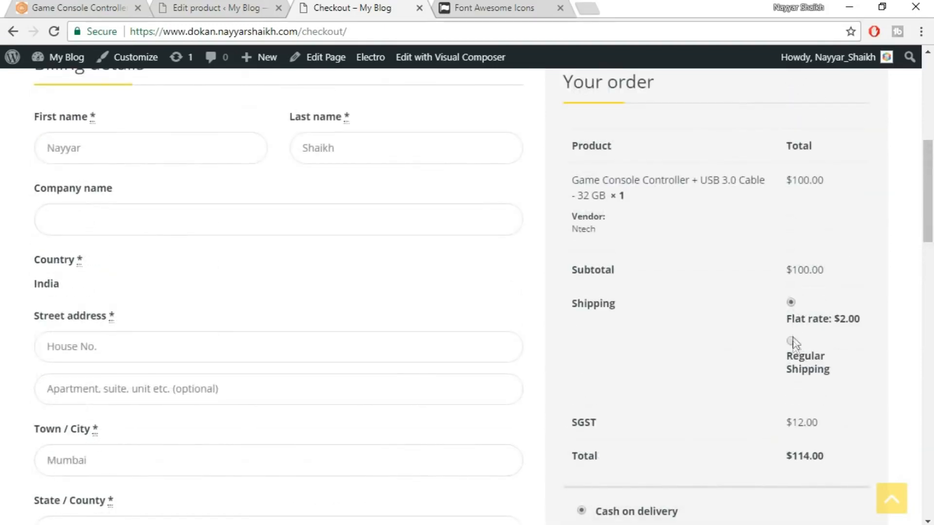
pyautogui.scroll(-2, 802, 438)
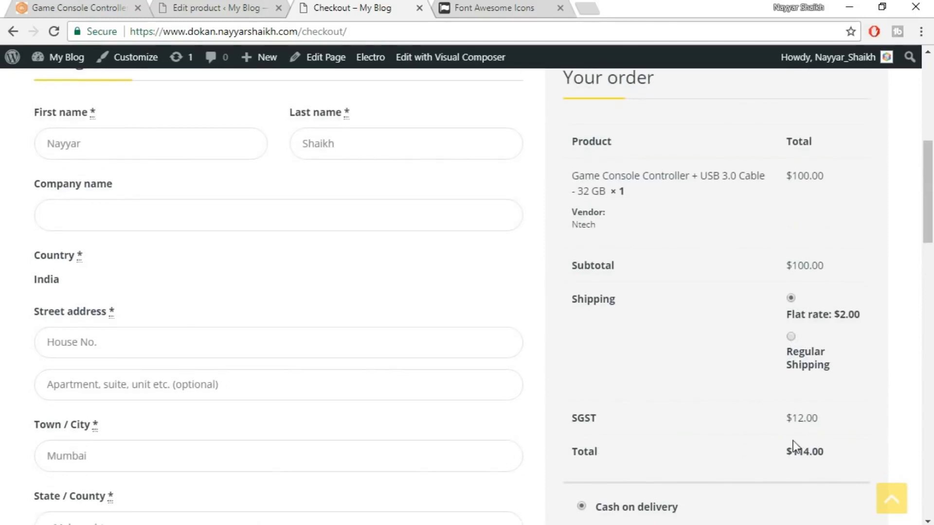
pyautogui.moveTo(573, 351); pyautogui.dragTo(825, 356)
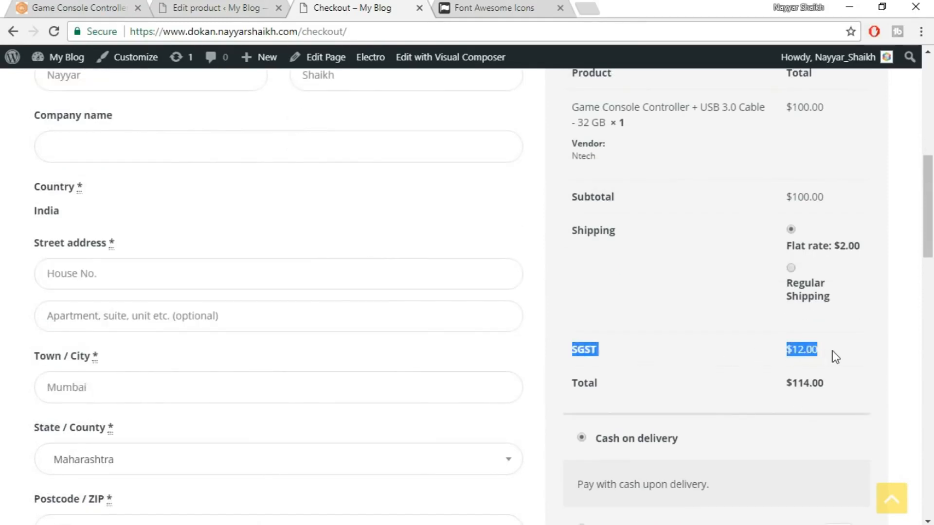
pyautogui.click(832, 352)
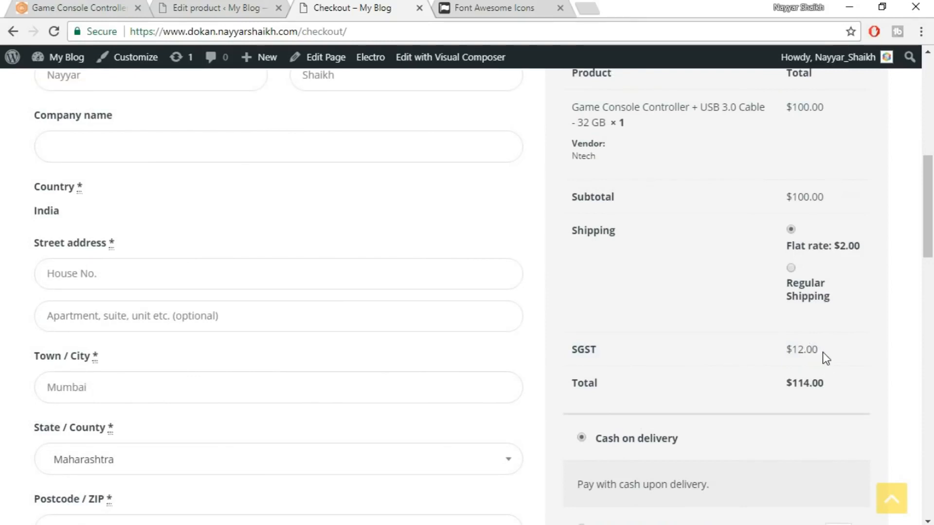
pyautogui.scroll(2, 778, 352)
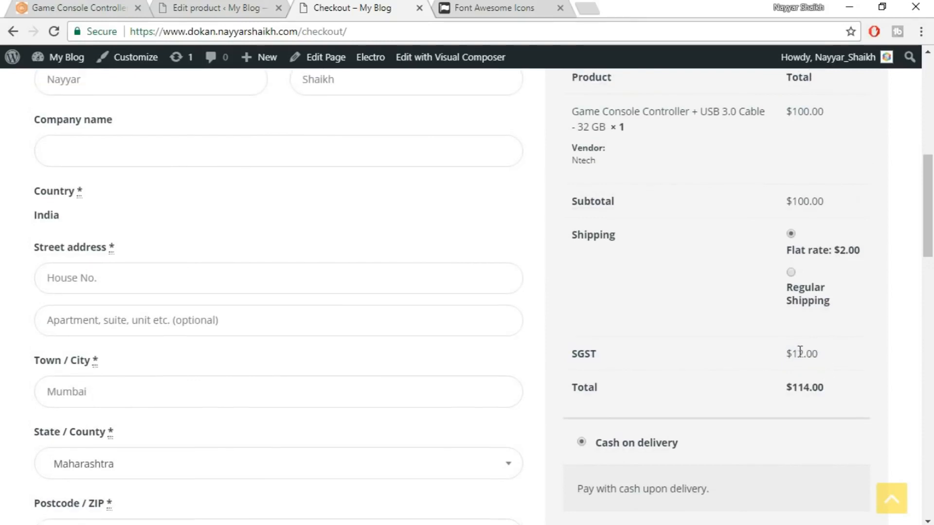
pyautogui.scroll(2, 755, 239)
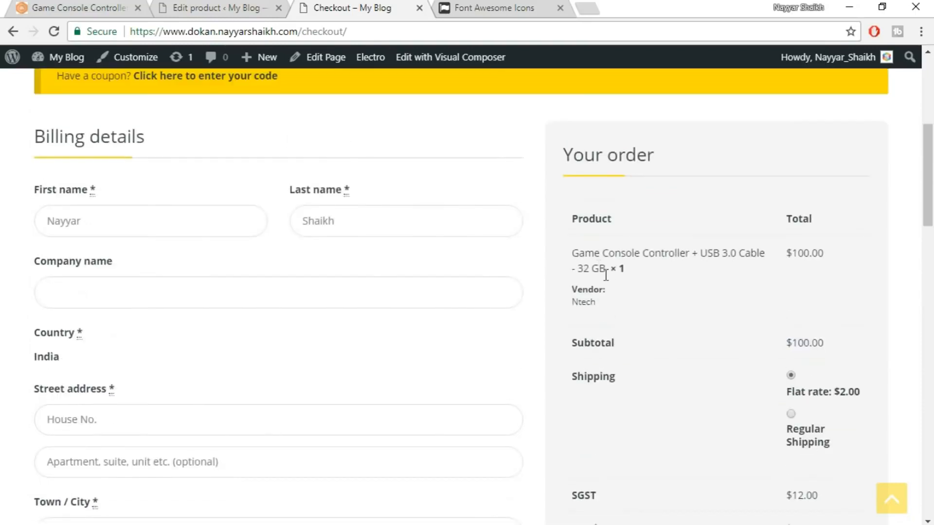
pyautogui.moveTo(791, 253); pyautogui.dragTo(798, 253)
pyautogui.scroll(-2, 815, 276)
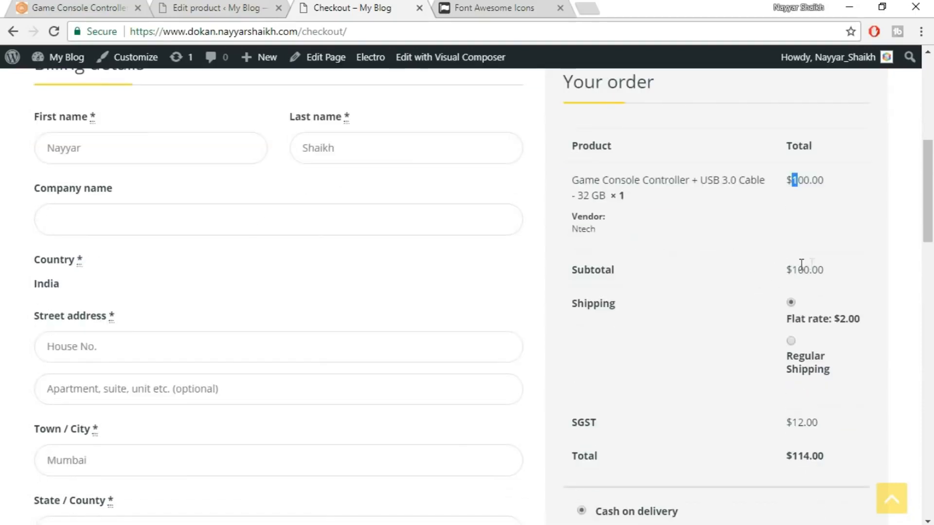
pyautogui.scroll(-4, 604, 401)
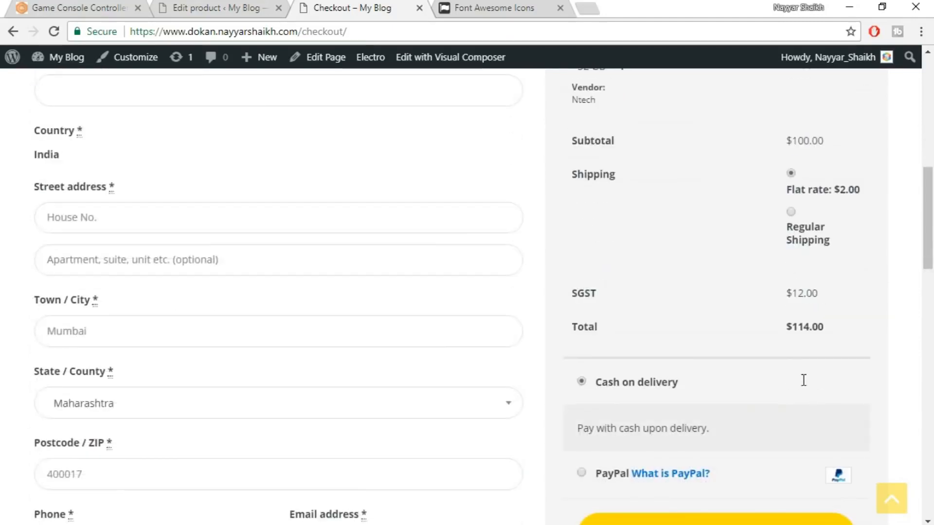
pyautogui.scroll(10, 801, 380)
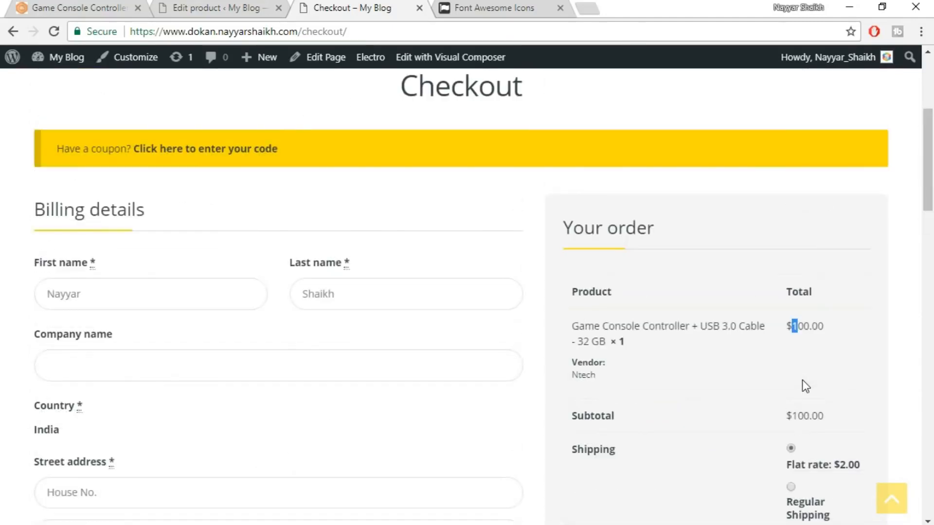
# Place the order and review the order received details, customer details and addresses
pyautogui.scroll(-8, 803, 388)
pyautogui.click(708, 370)
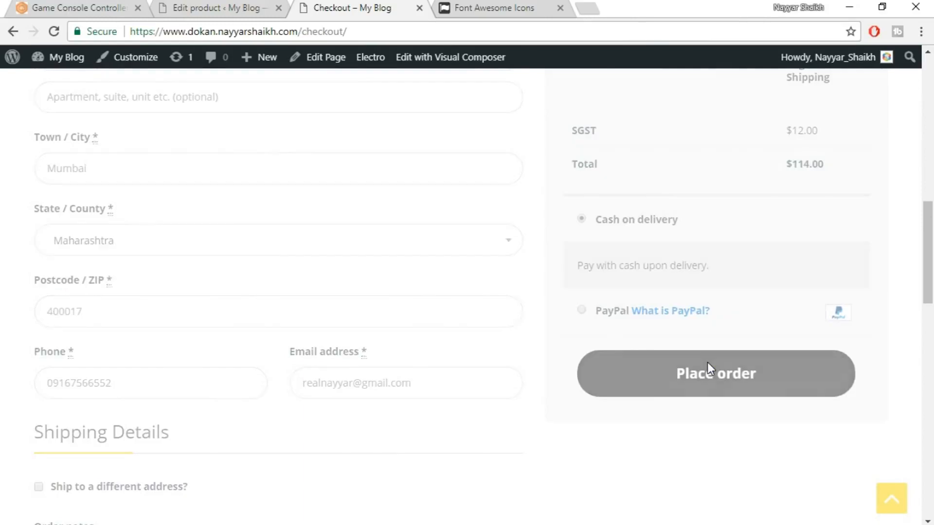
pyautogui.scroll(-1, 352, 315)
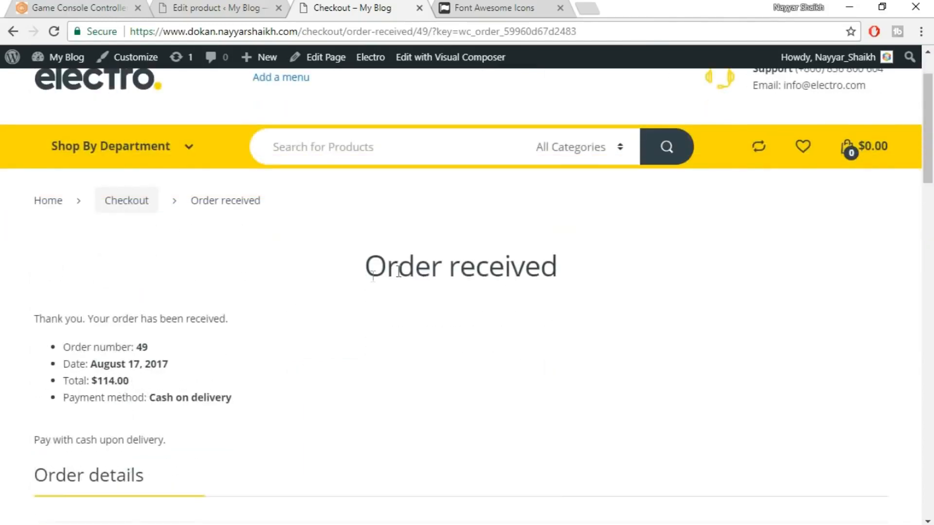
pyautogui.scroll(-2, 623, 275)
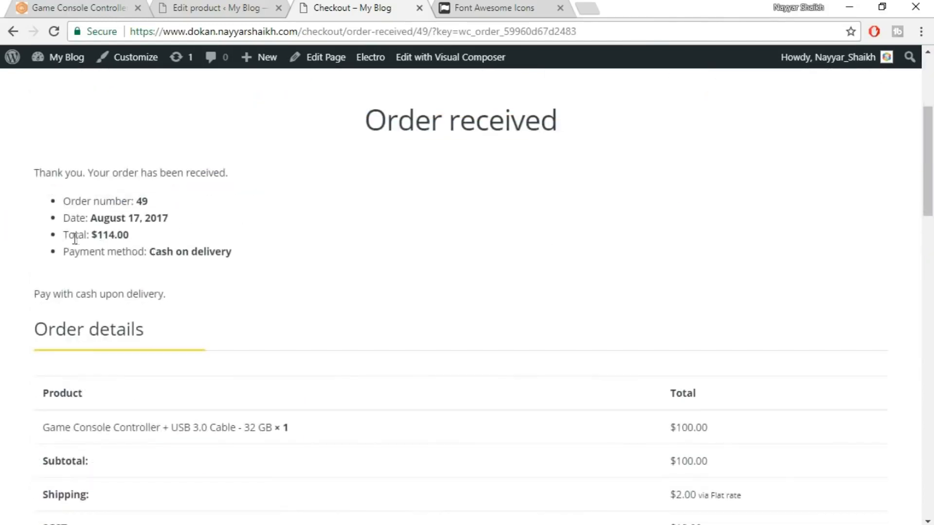
pyautogui.scroll(-3, 314, 297)
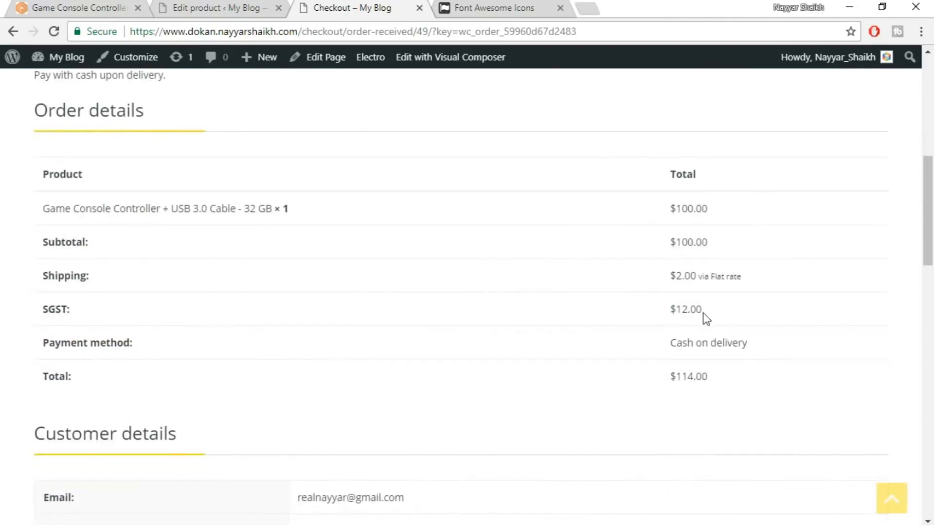
pyautogui.scroll(-4, 514, 396)
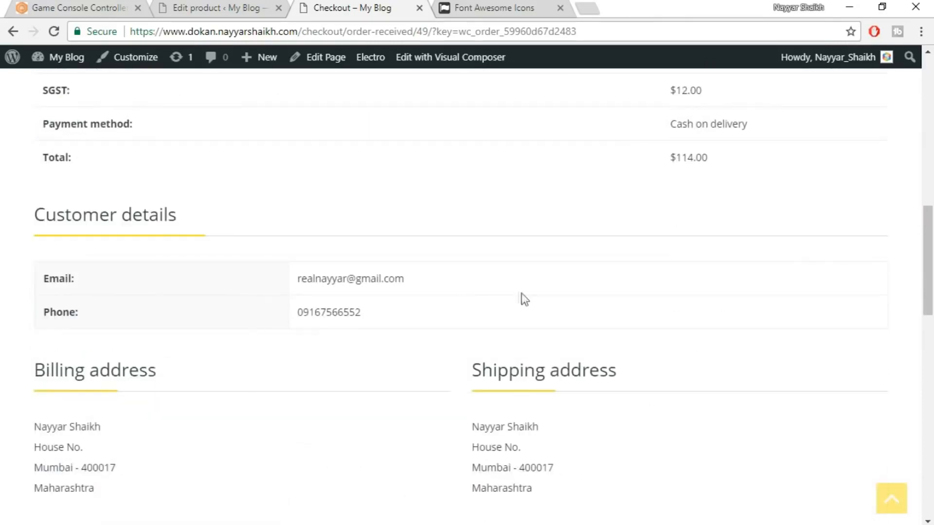
pyautogui.scroll(4, 523, 323)
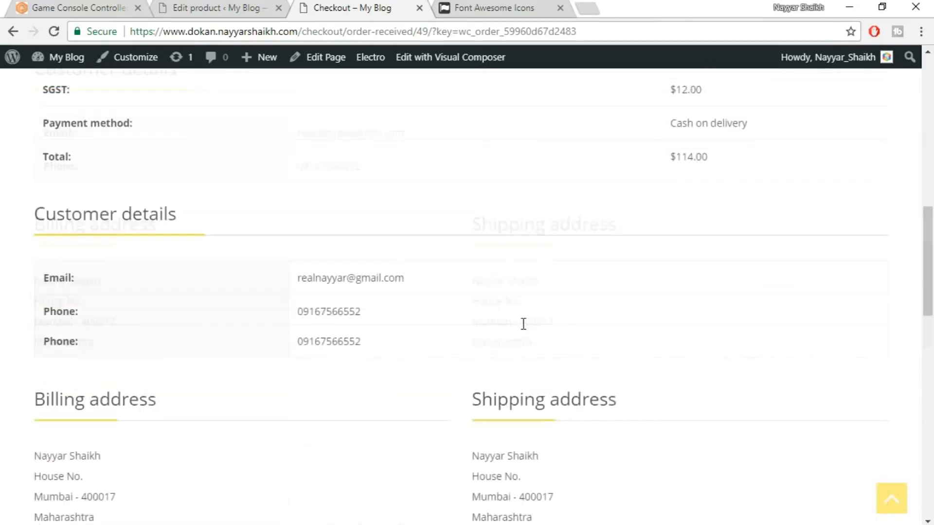
pyautogui.scroll(-6, 525, 330)
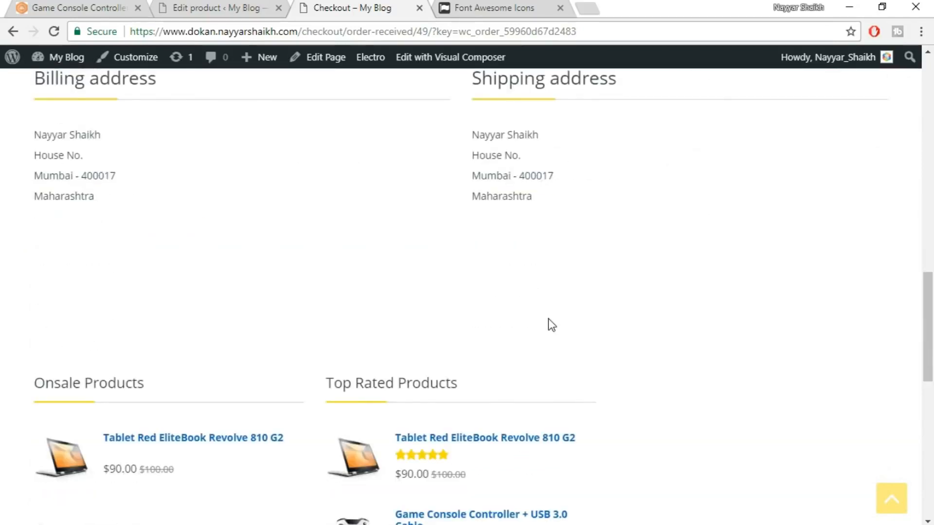
pyautogui.scroll(5, 548, 323)
pyautogui.scroll(4, 455, 320)
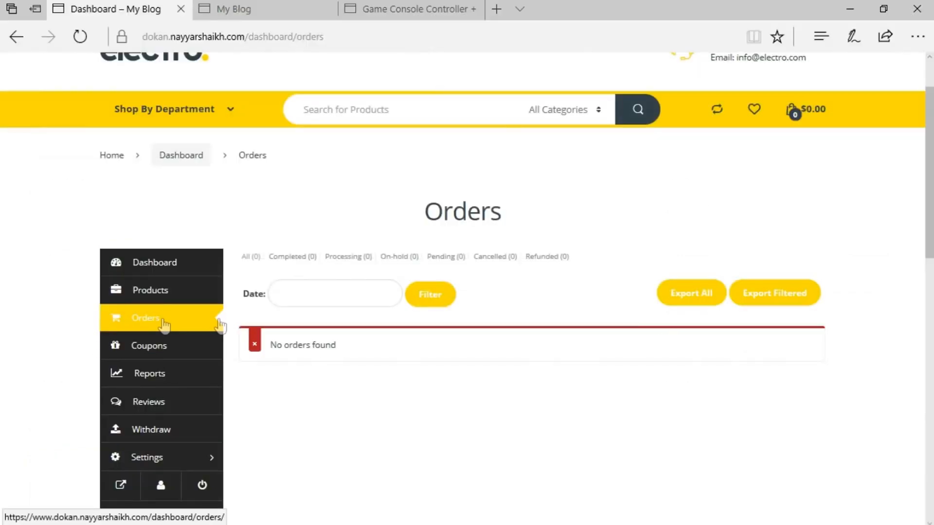
# In the vendor's browser, reload the Orders page and open the new order 49 to view its details
pyautogui.click(80, 36)
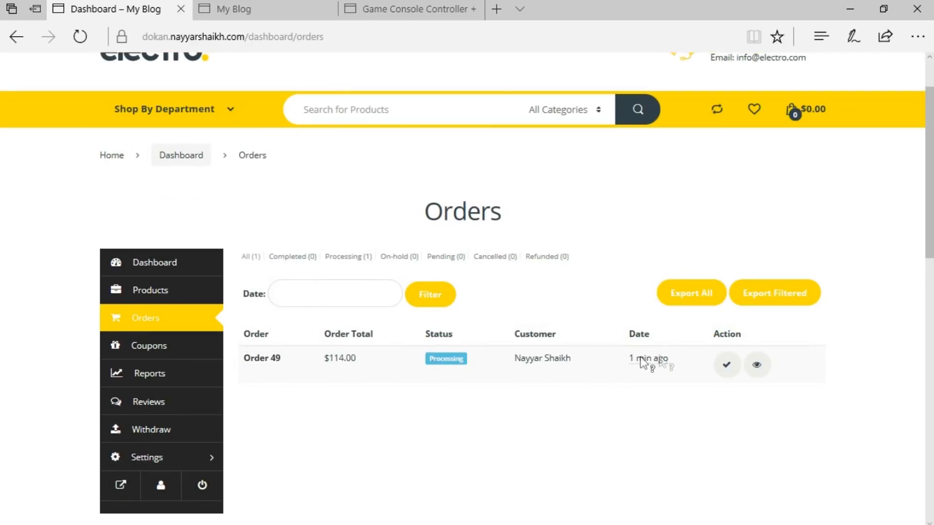
pyautogui.click(761, 371)
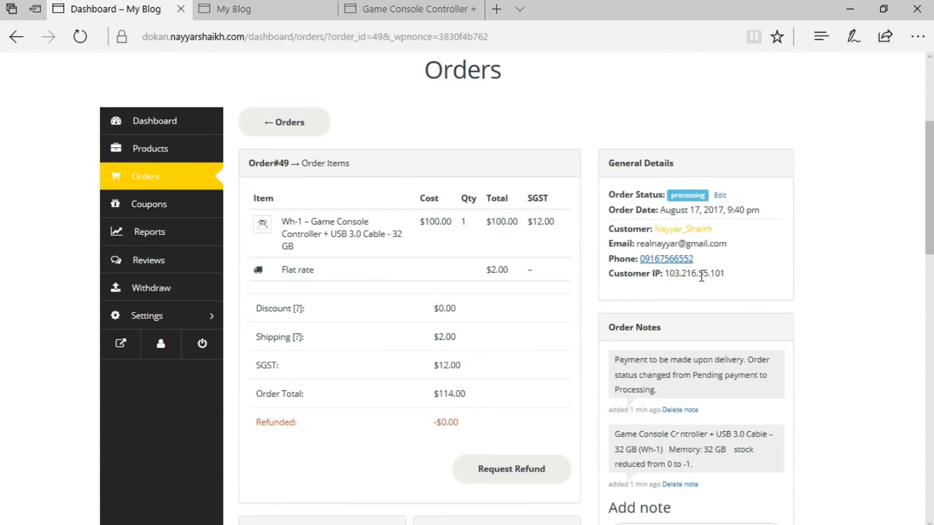
# Examine the order's billing and shipping addresses and the add-note options, including the note type selector
pyautogui.scroll(-3, 804, 280)
pyautogui.scroll(-3, 803, 281)
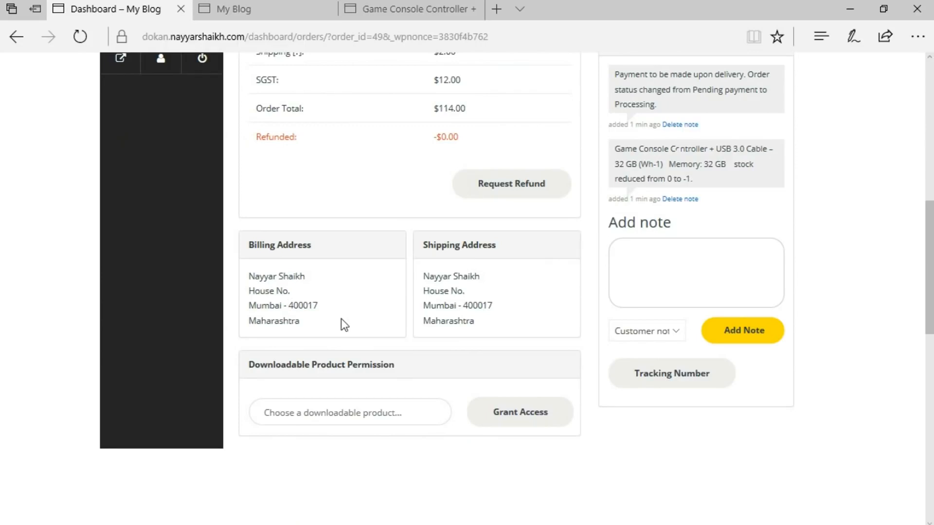
pyautogui.click(714, 287)
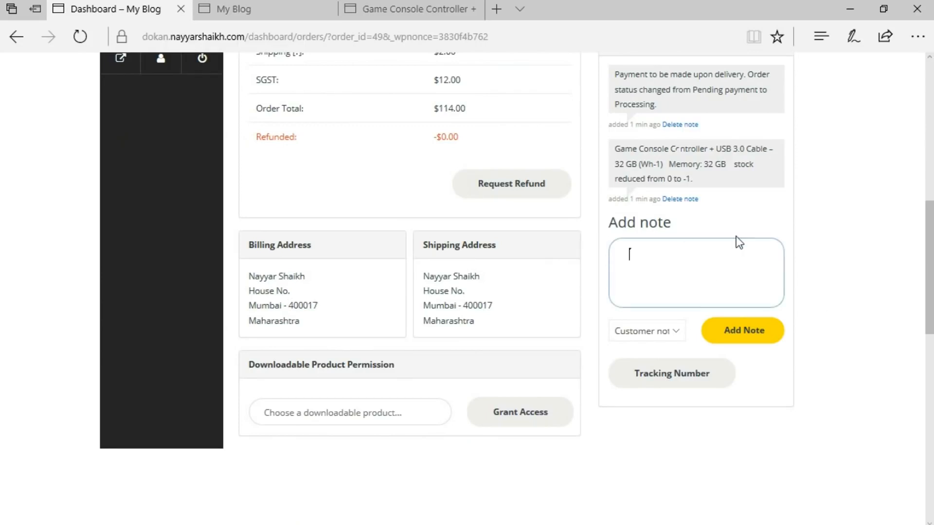
pyautogui.scroll(2, 771, 219)
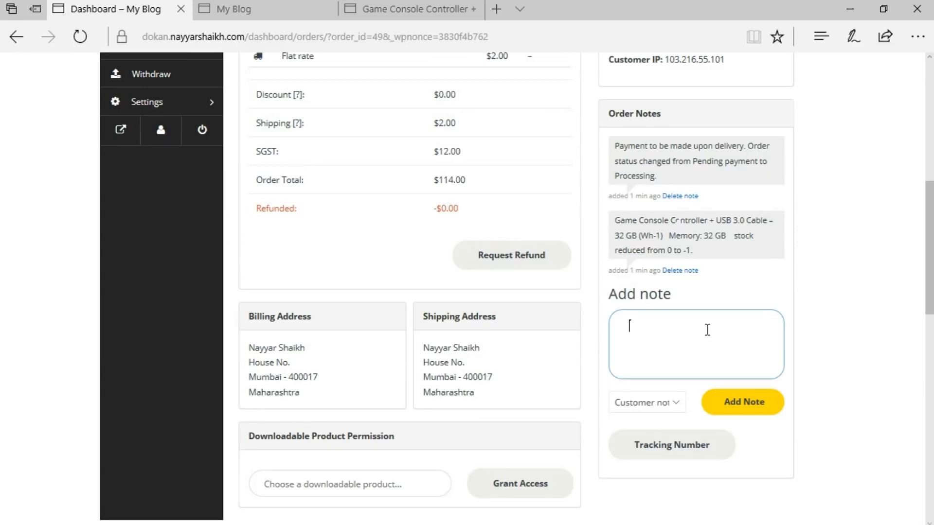
pyautogui.click(674, 403)
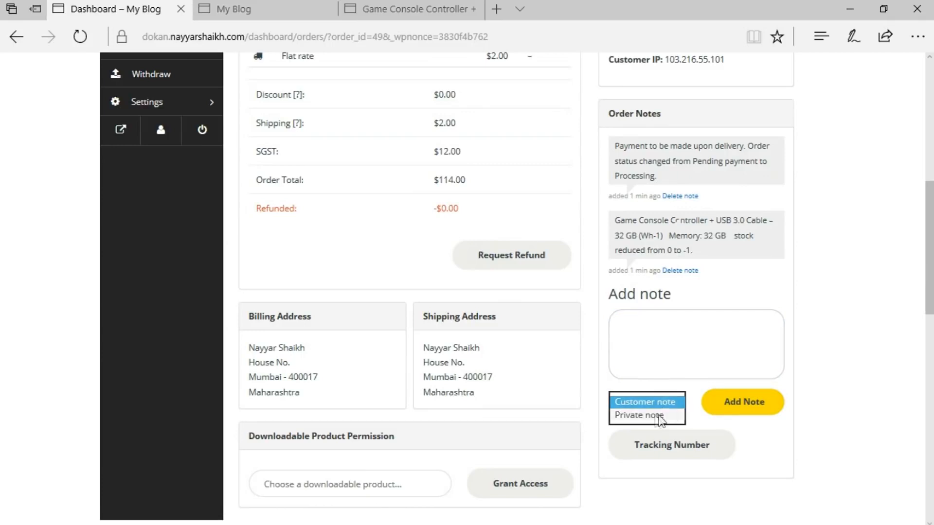
pyautogui.click(753, 410)
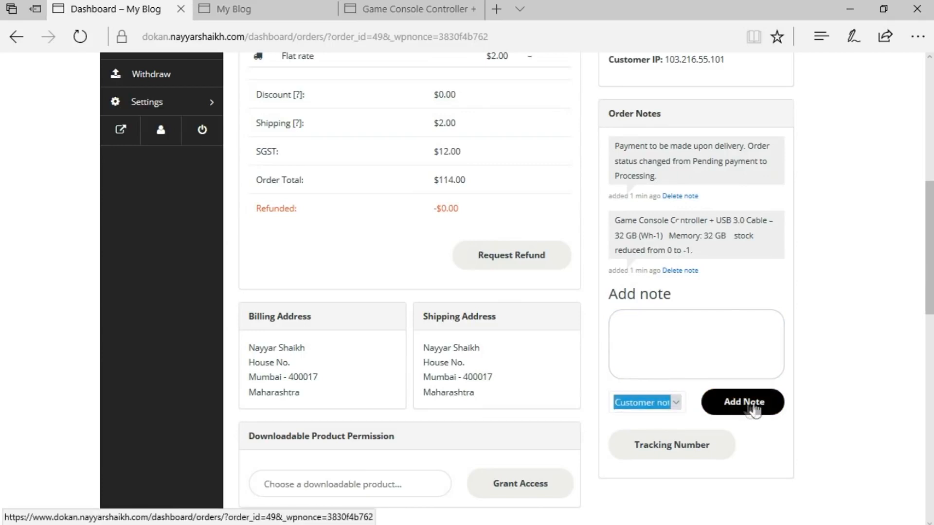
pyautogui.click(750, 409)
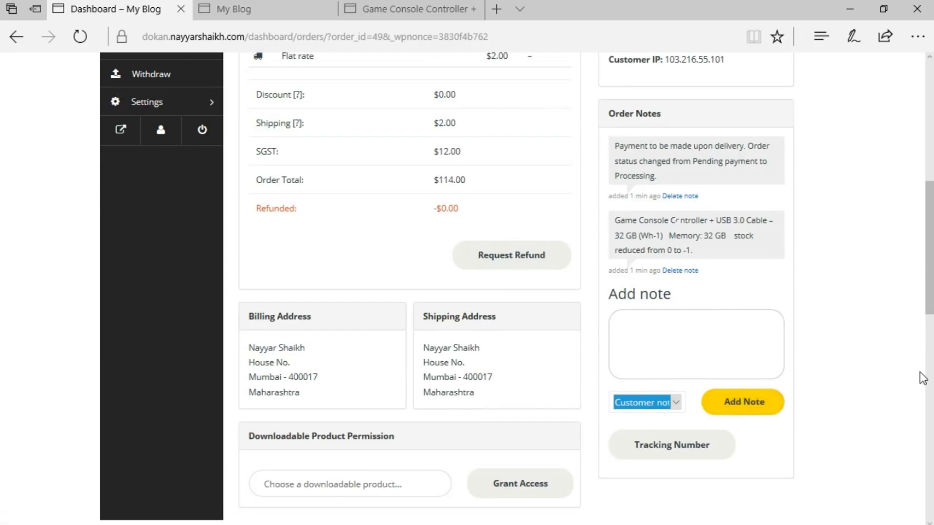
pyautogui.scroll(5, 922, 378)
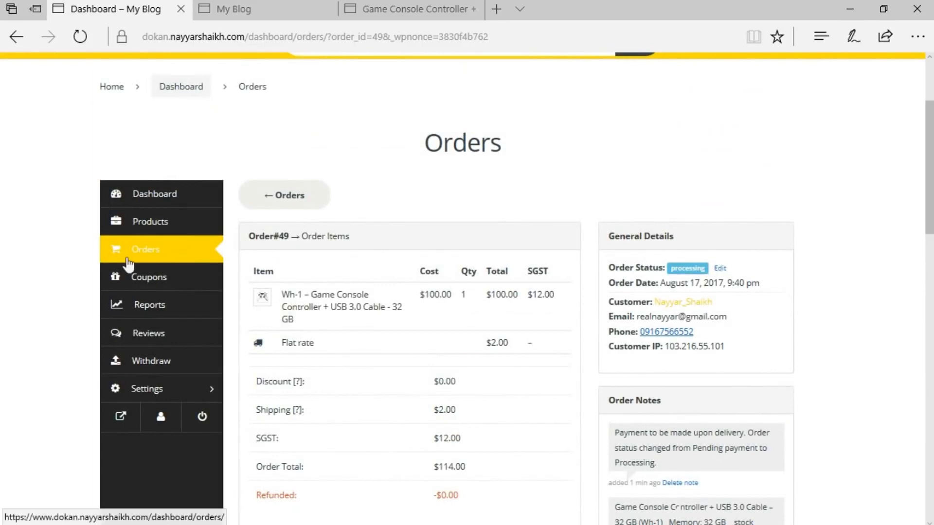
# Return to the vendor Orders list and mark order 49 as completed
pyautogui.click(142, 251)
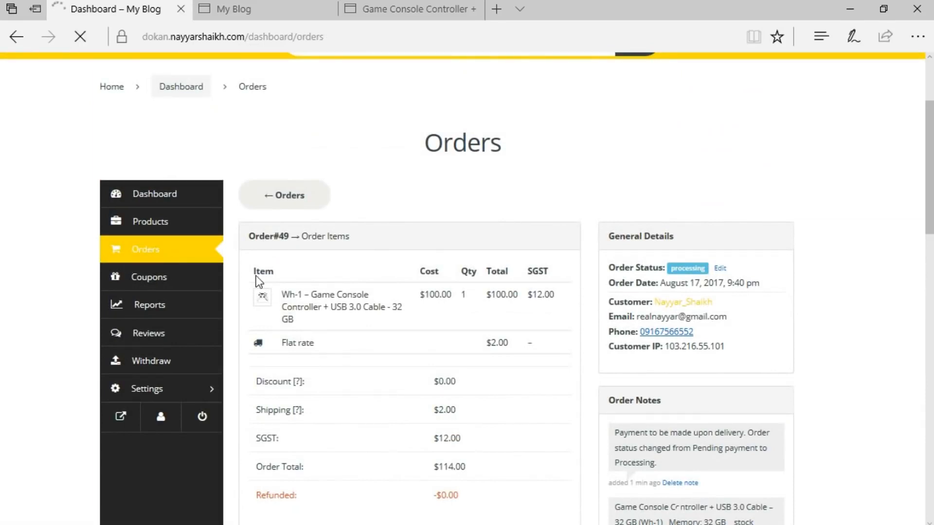
pyautogui.scroll(-1, 559, 286)
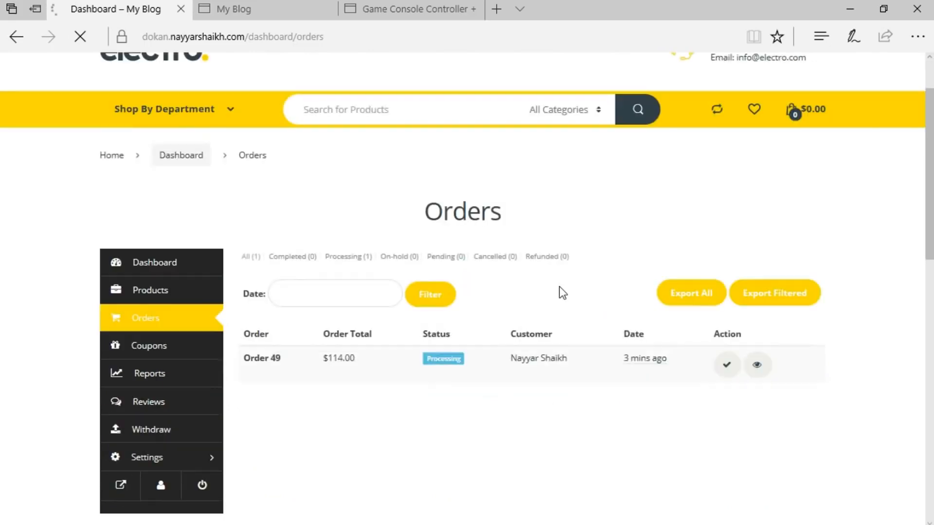
pyautogui.click(726, 369)
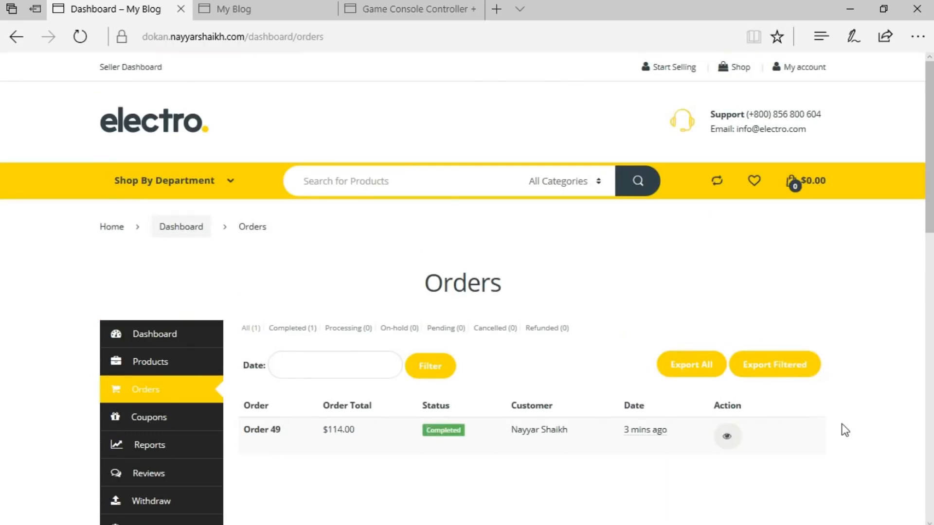
pyautogui.scroll(-3, 845, 431)
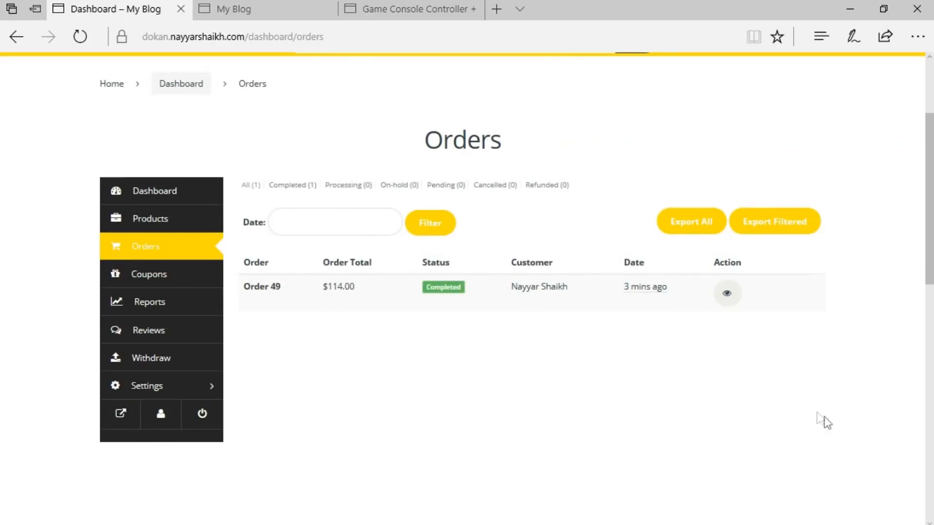
# Start a new vendor coupon titled D10 with the description Get 10% OFF
pyautogui.click(154, 277)
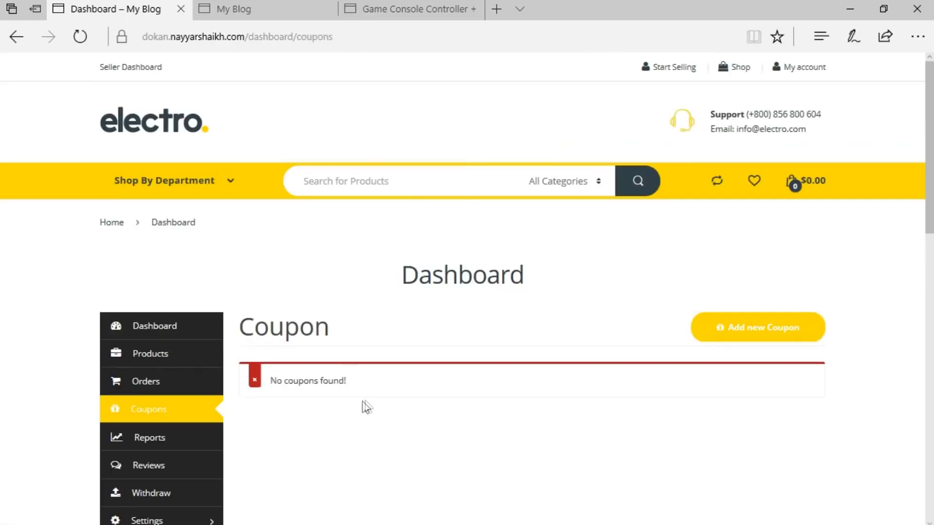
pyautogui.click(755, 334)
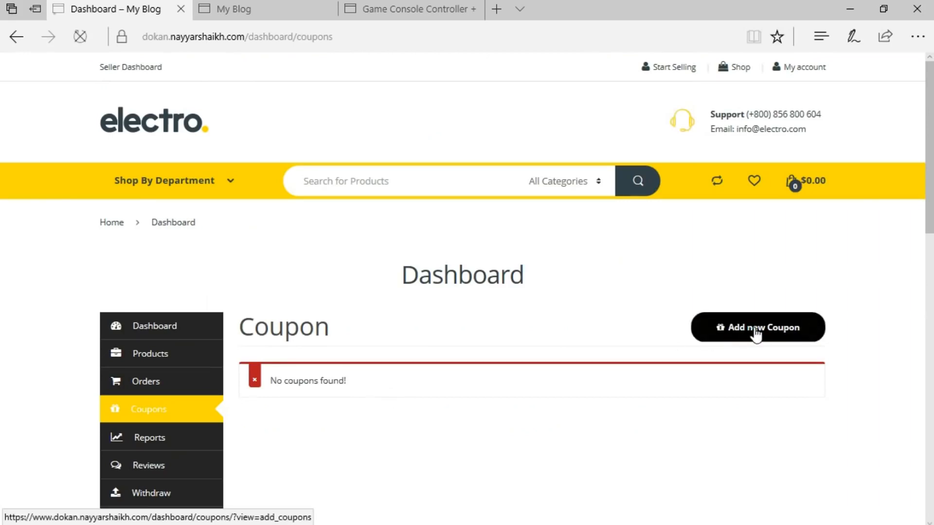
pyautogui.click(450, 233)
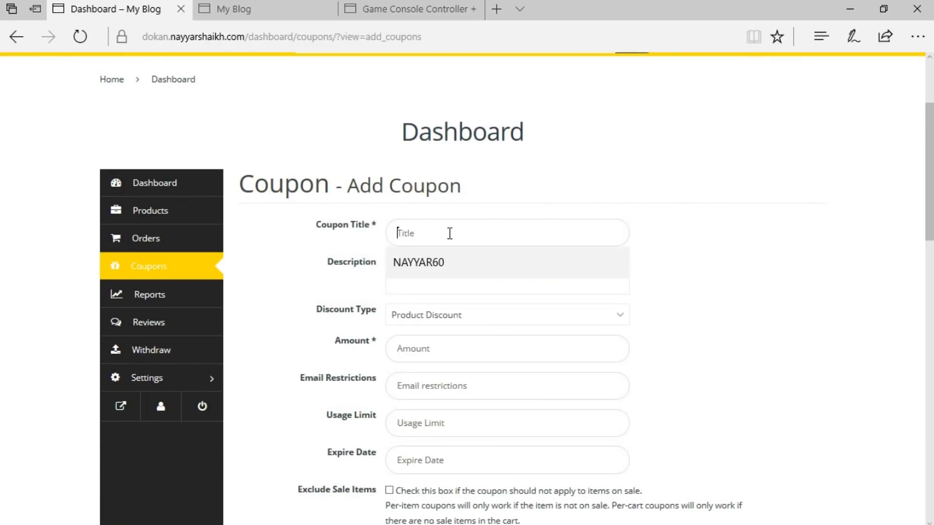
pyautogui.write('D')
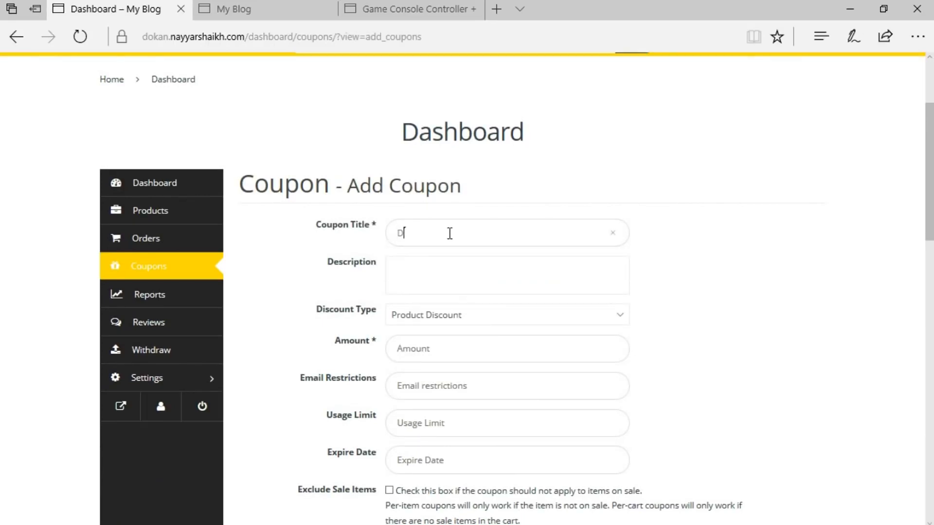
pyautogui.write('10')
pyautogui.write('Get')
pyautogui.write(' 10')
pyautogui.write('% OF')
pyautogui.write('F')
# Set the coupon's discount type to Product % Discount and its amount to 10%
pyautogui.scroll(-2, 637, 275)
pyautogui.click(460, 242)
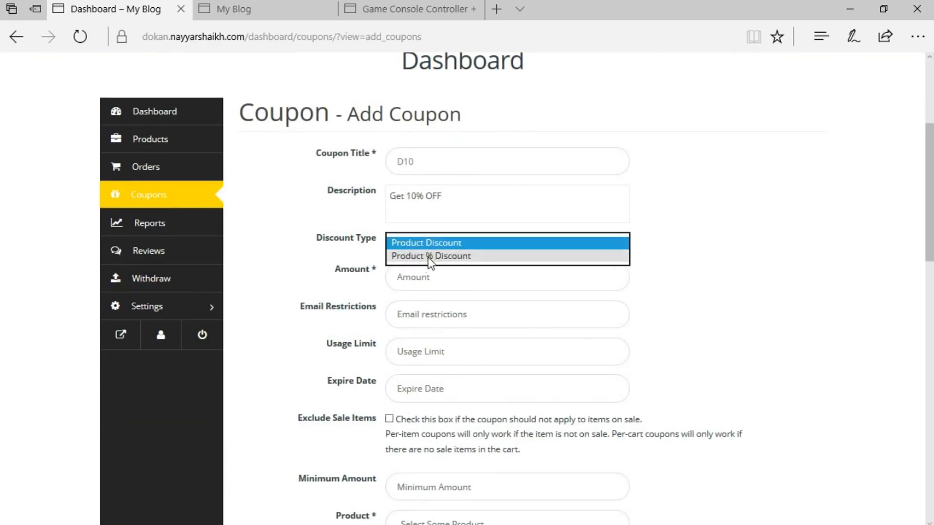
pyautogui.click(428, 256)
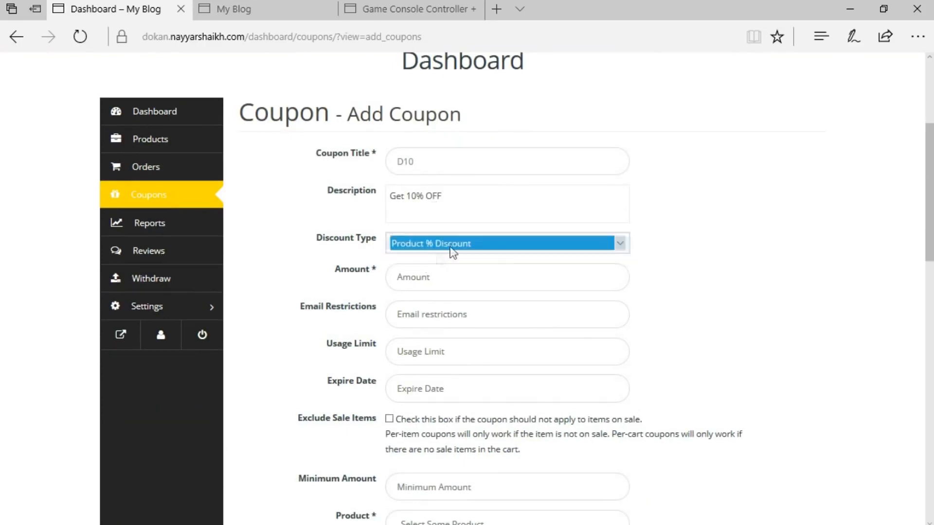
pyautogui.click(451, 276)
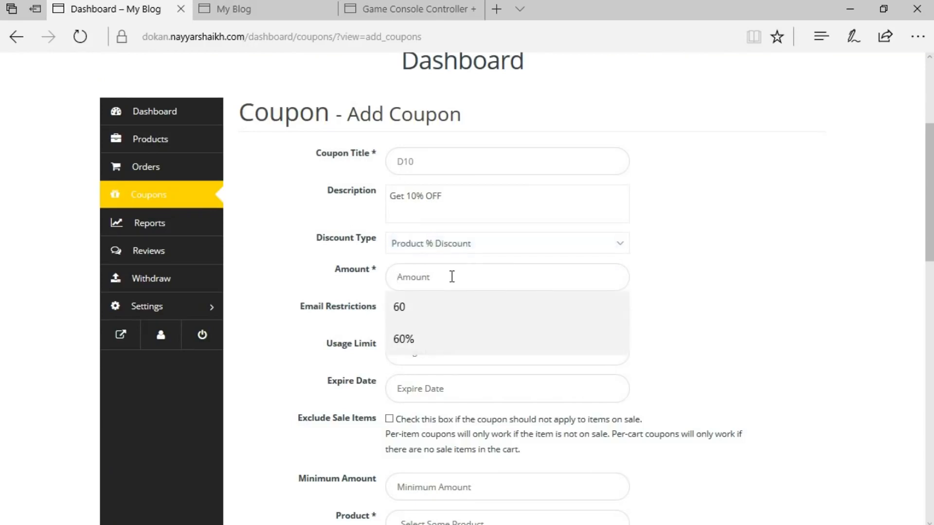
pyautogui.write('10')
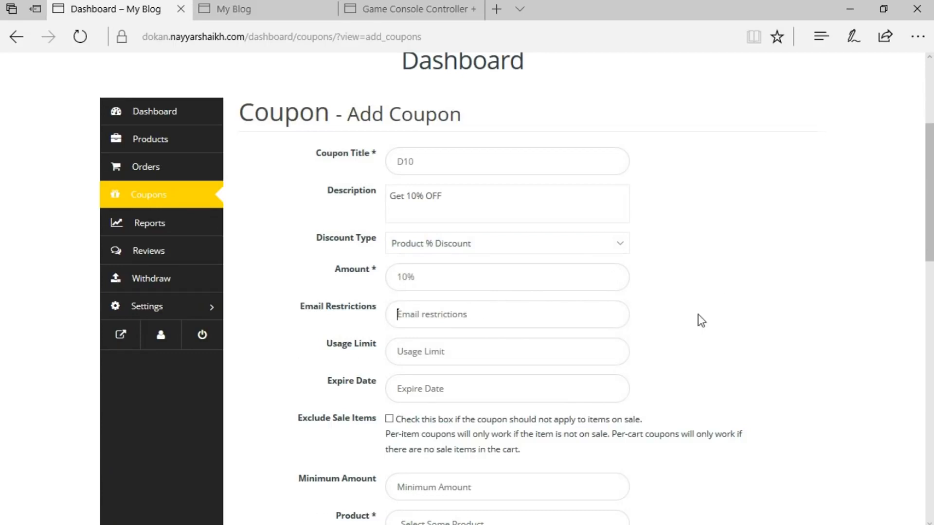
# Set the coupon's expiry date to 2017-08-31 and minimum amount to 100
pyautogui.scroll(-3, 699, 316)
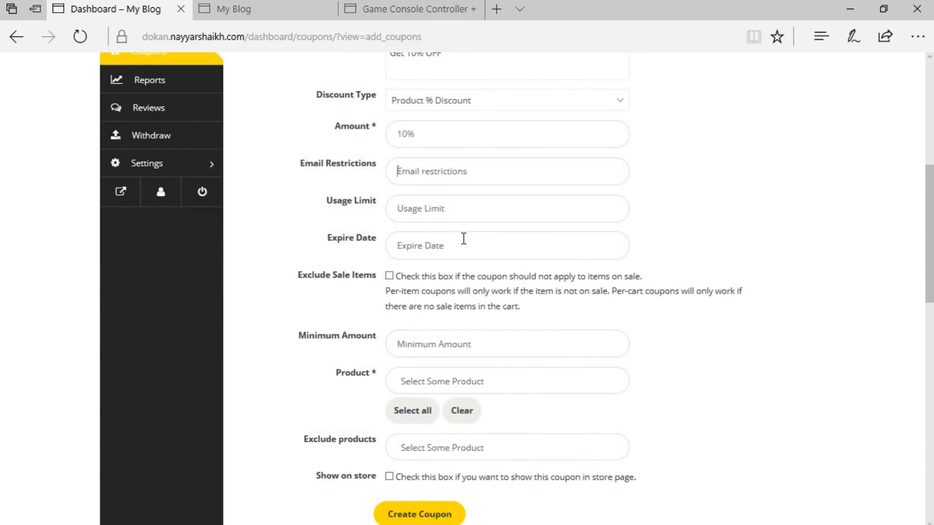
pyautogui.scroll(2, 460, 223)
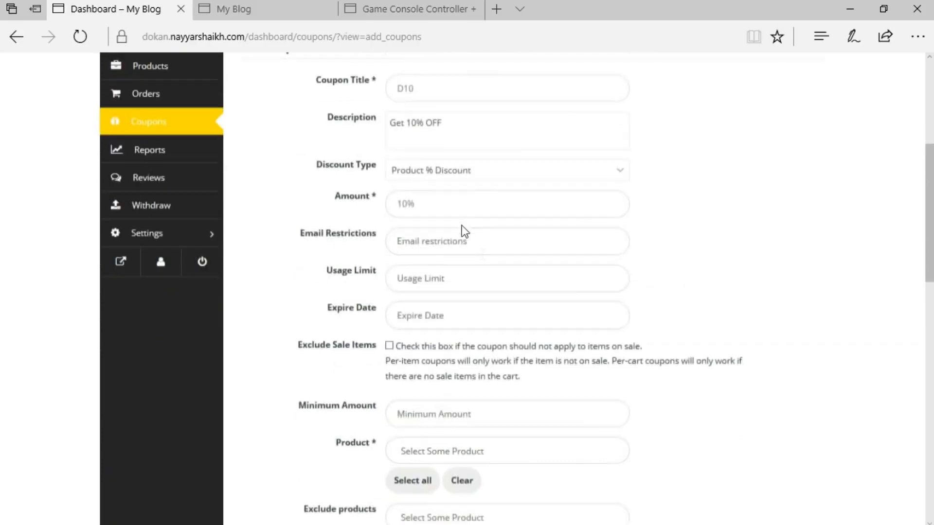
pyautogui.click(447, 316)
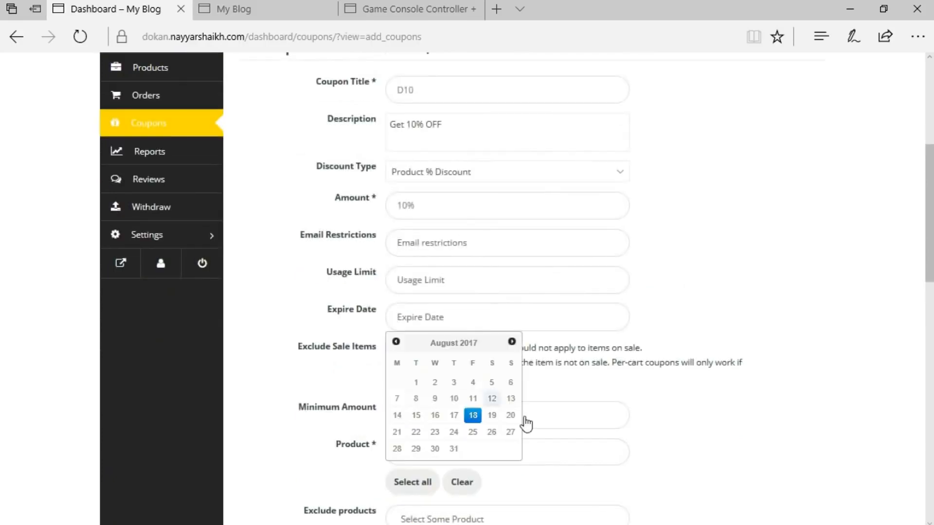
pyautogui.click(453, 450)
pyautogui.scroll(-2, 808, 320)
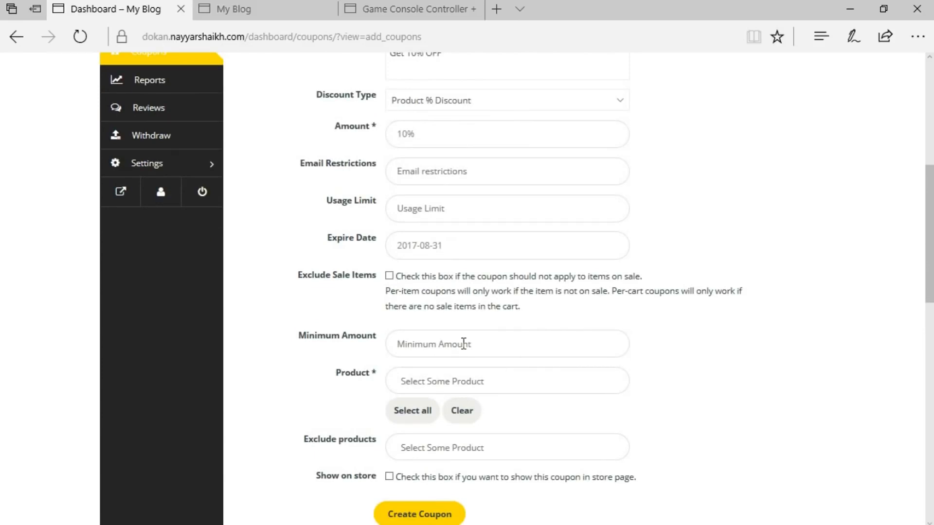
pyautogui.click(467, 344)
pyautogui.write('100')
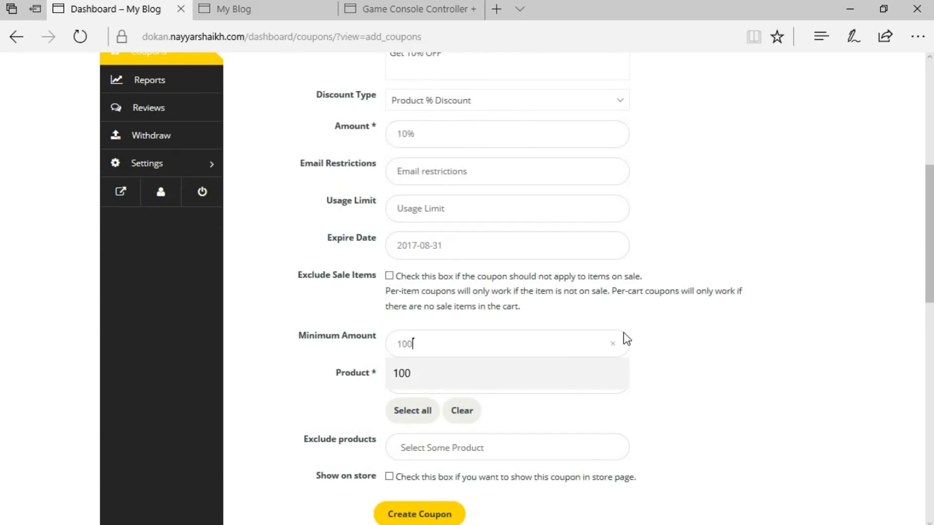
# Check Exclude Sale Items and try to create the coupon without choosing a product
pyautogui.click(712, 364)
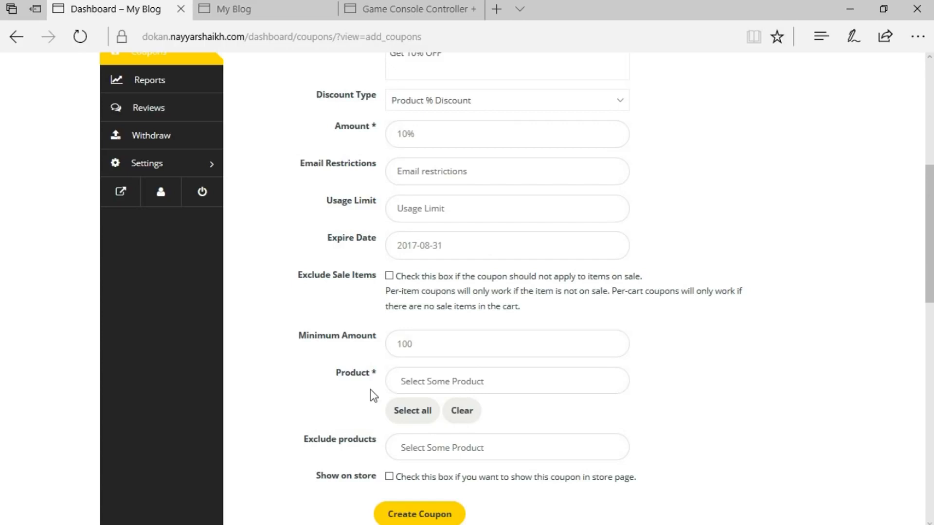
pyautogui.click(427, 382)
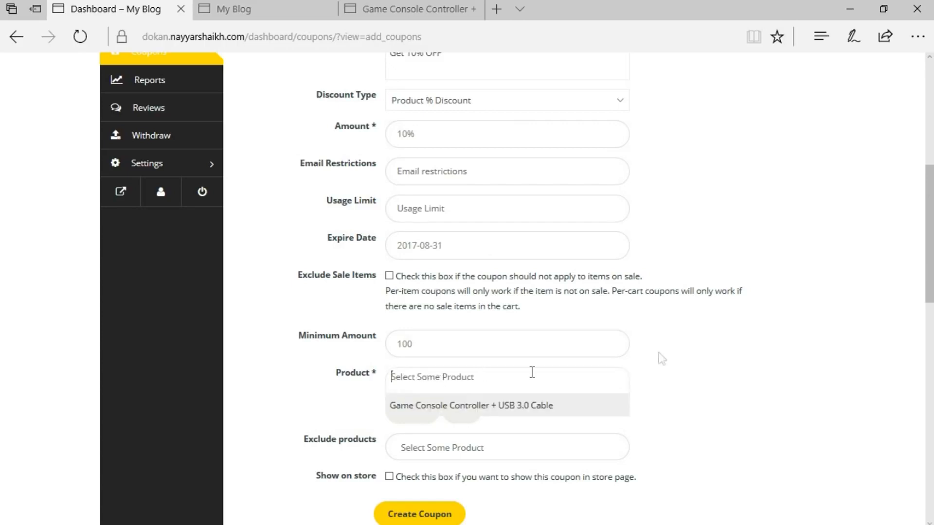
pyautogui.click(750, 352)
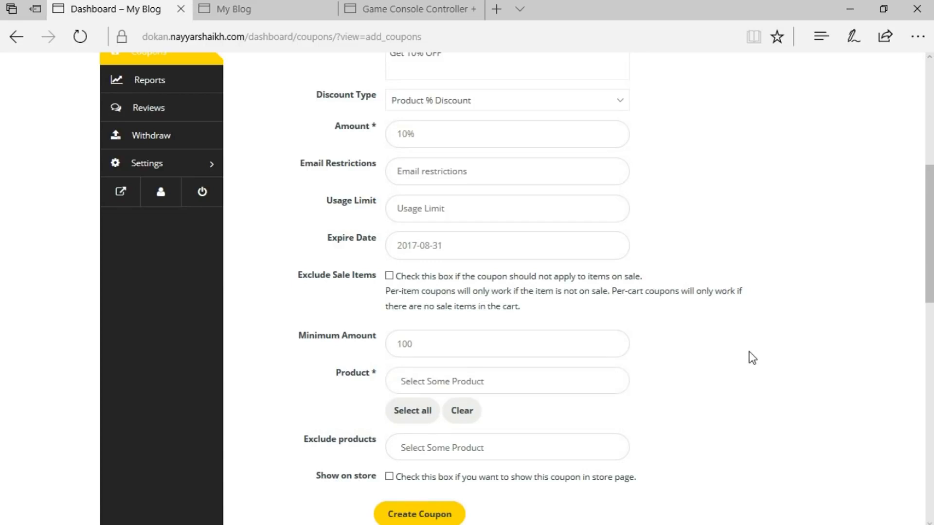
pyautogui.click(389, 276)
pyautogui.scroll(-4, 694, 350)
pyautogui.click(421, 304)
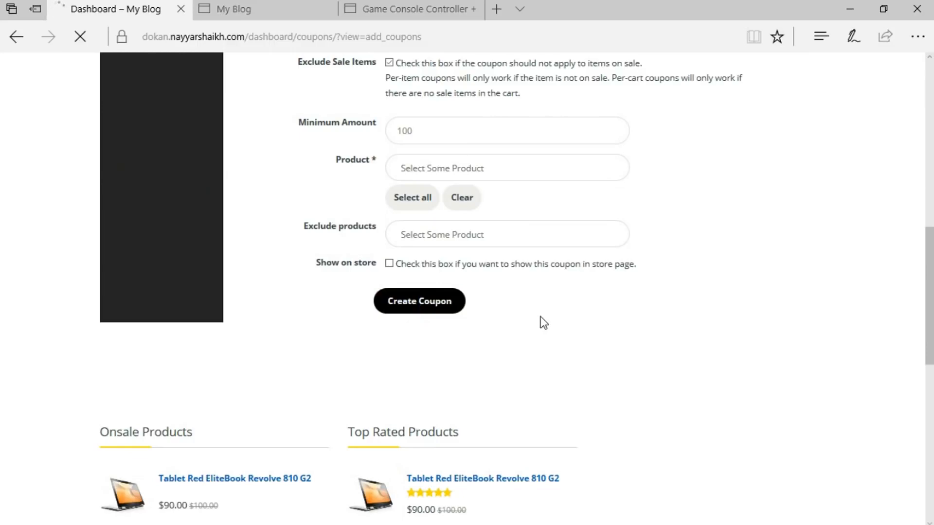
# Choose Game Console Controller + USB 3.0 Cable as the coupon's product and create the coupon
pyautogui.scroll(-7, 715, 321)
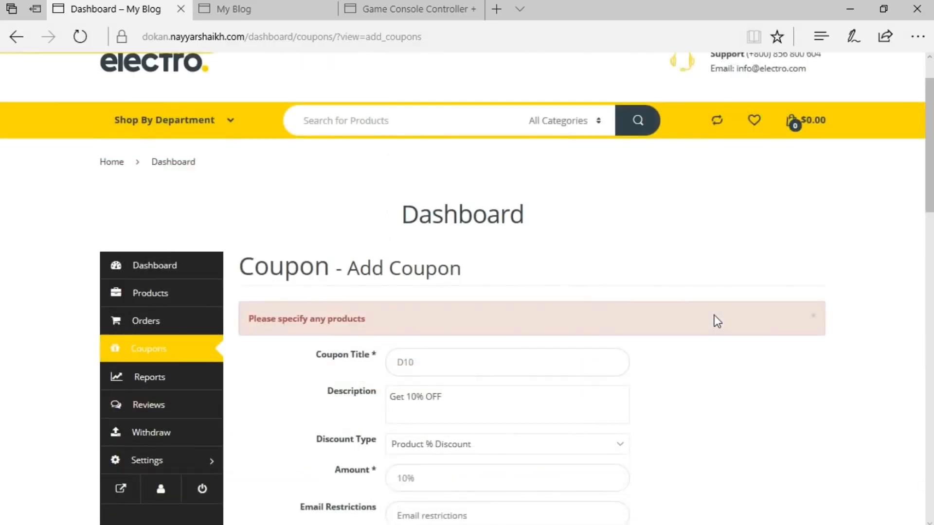
pyautogui.scroll(-4, 706, 326)
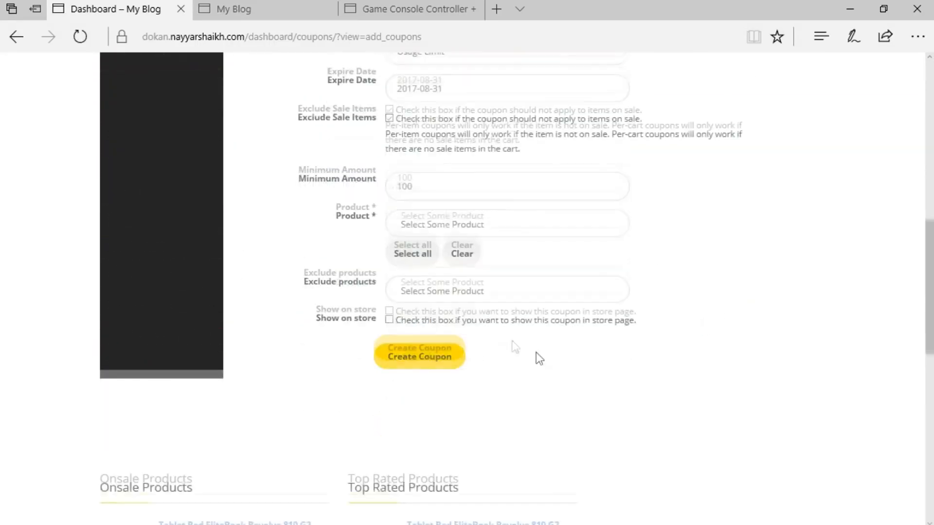
pyautogui.click(483, 282)
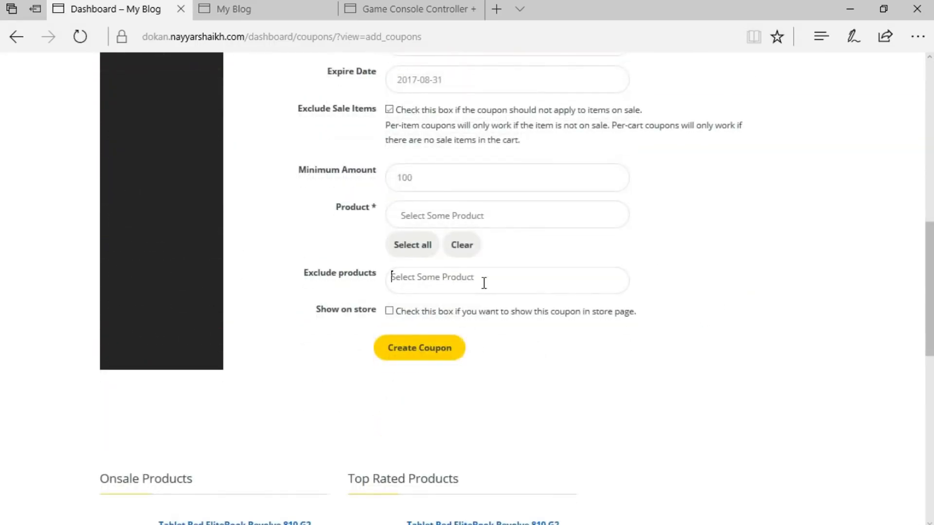
pyautogui.click(481, 221)
pyautogui.click(524, 249)
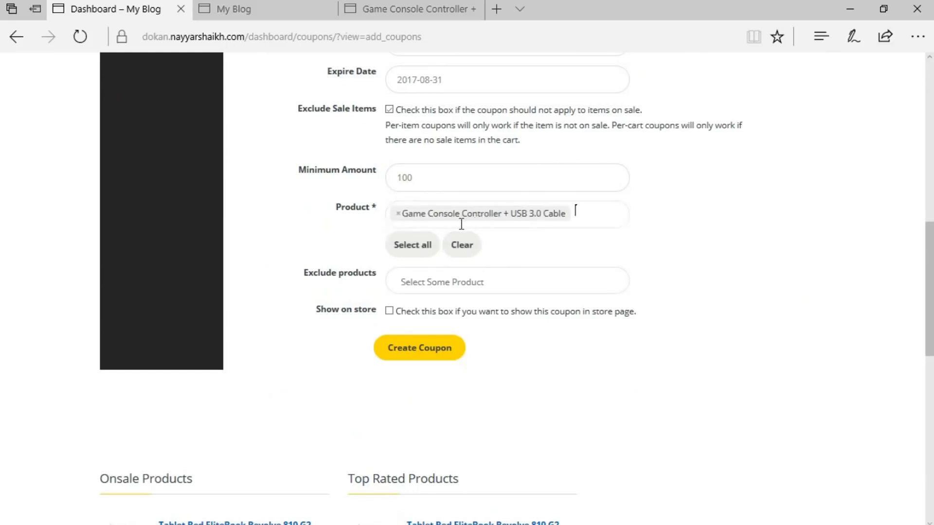
pyautogui.click(437, 351)
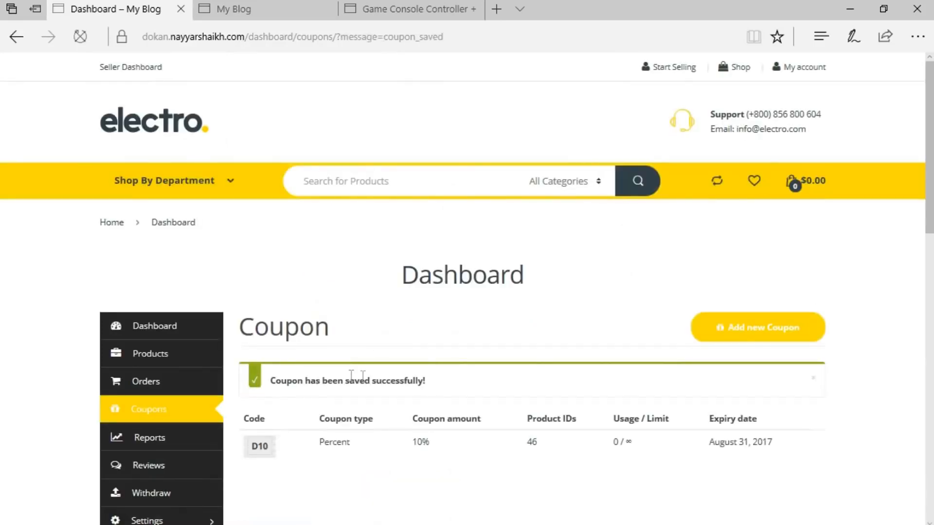
pyautogui.scroll(-2, 544, 386)
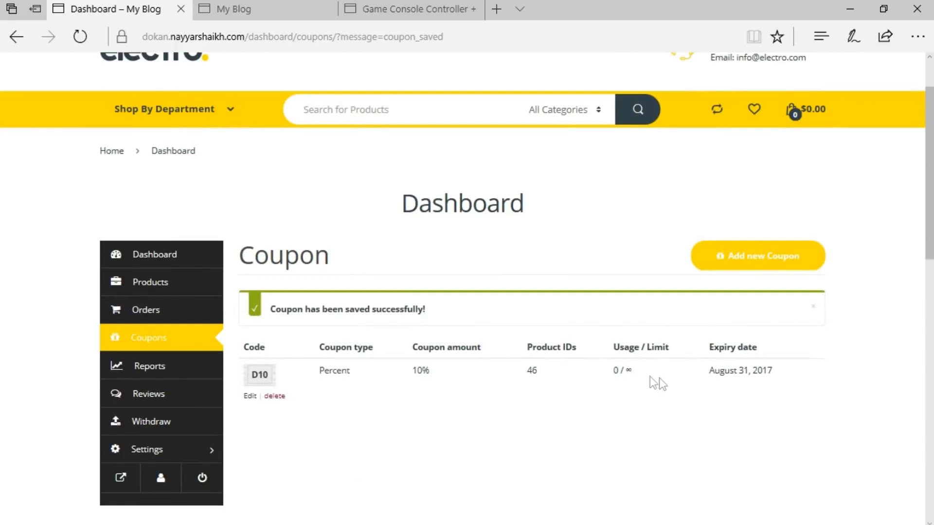
# Open the vendor dashboard's Reports overview and examine this month's sales figures
pyautogui.click(184, 372)
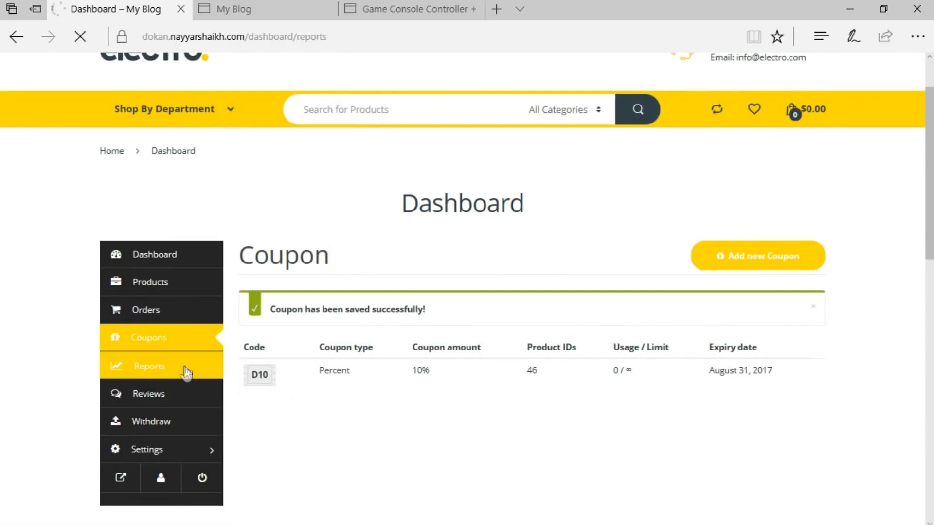
pyautogui.scroll(-3, 556, 335)
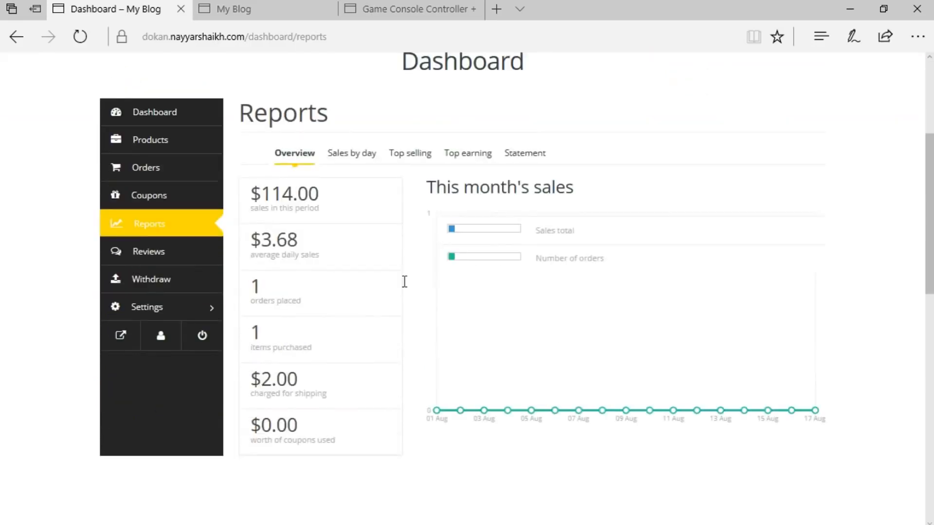
pyautogui.moveTo(261, 193); pyautogui.dragTo(293, 194)
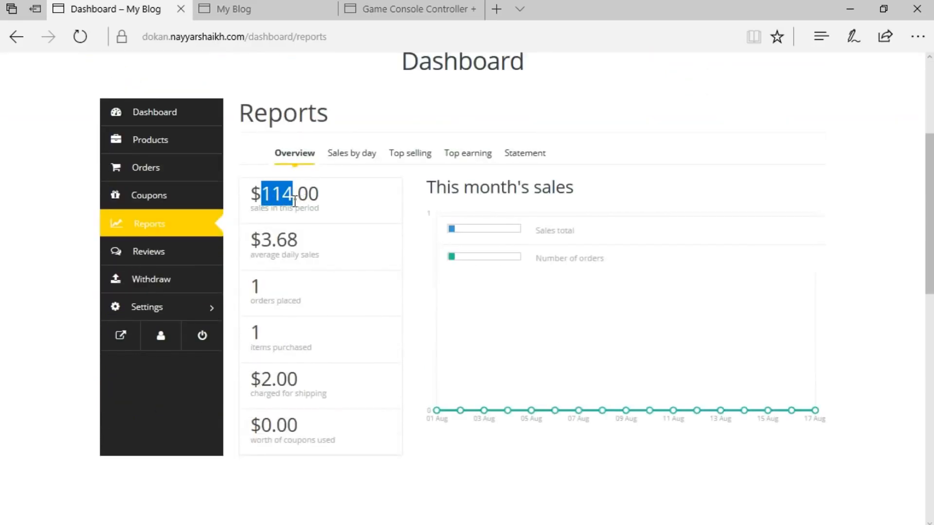
pyautogui.moveTo(313, 248); pyautogui.dragTo(261, 241)
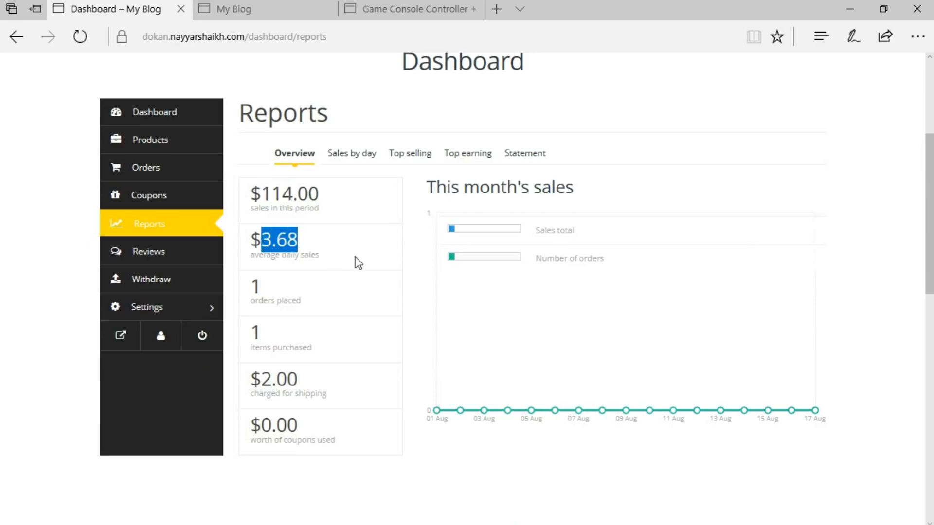
pyautogui.click(286, 257)
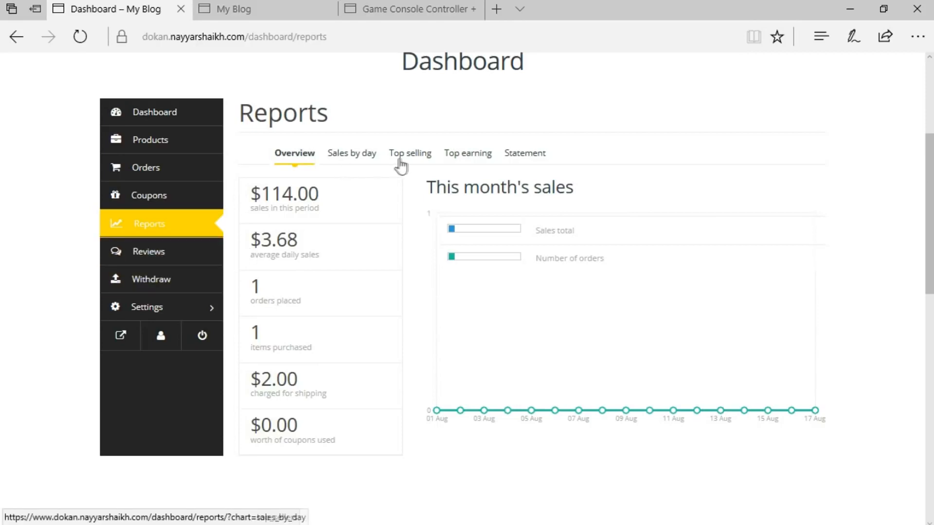
# Check the vendor Reviews page and the Withdraw page's balance, minimum amount and threshold
pyautogui.click(171, 256)
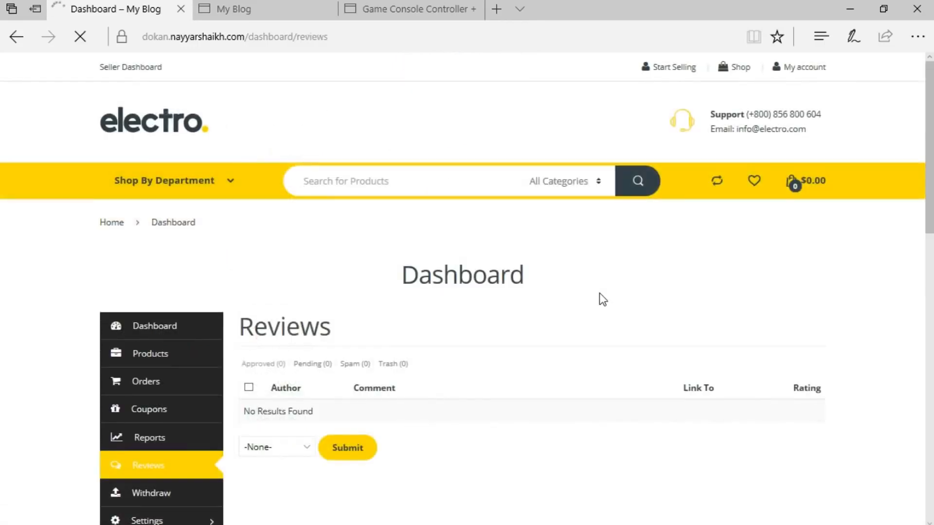
pyautogui.scroll(-3, 599, 292)
pyautogui.click(191, 362)
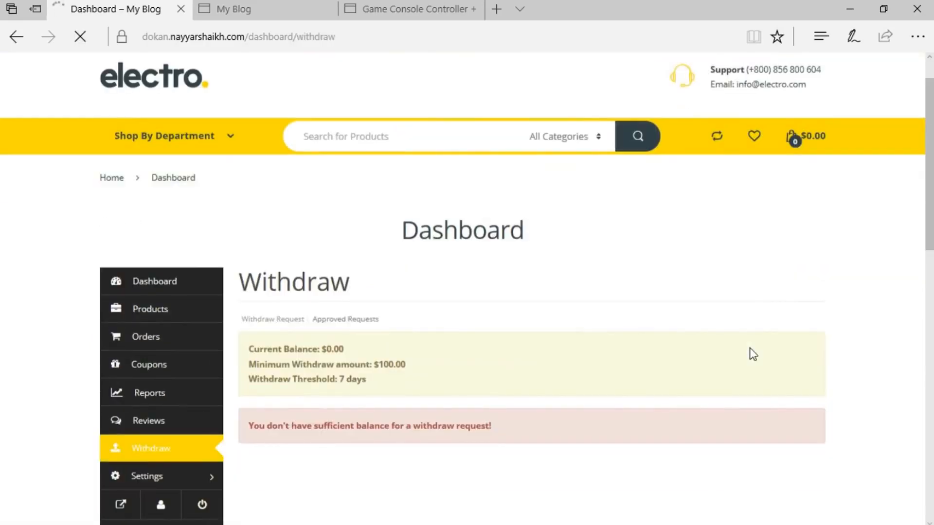
pyautogui.scroll(-3, 273, 311)
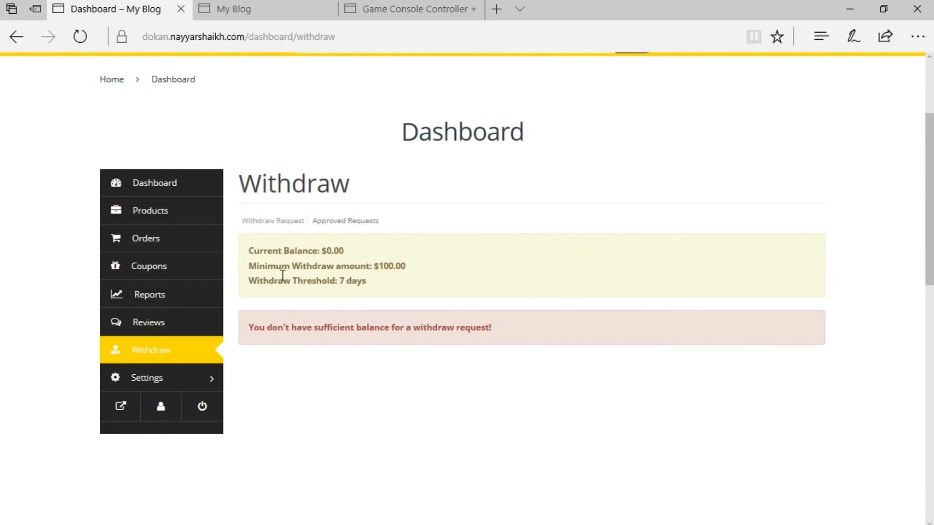
pyautogui.moveTo(406, 268); pyautogui.dragTo(334, 269)
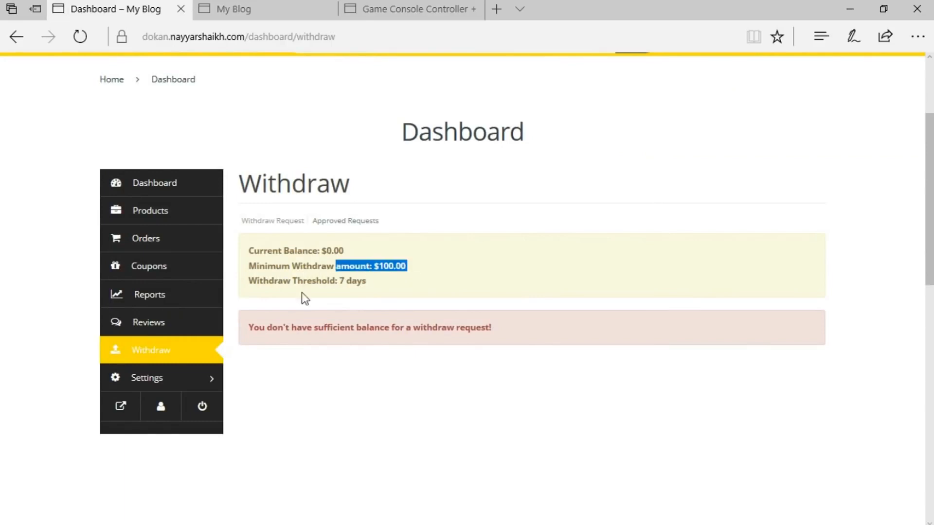
pyautogui.moveTo(249, 281); pyautogui.dragTo(370, 284)
pyautogui.click(368, 287)
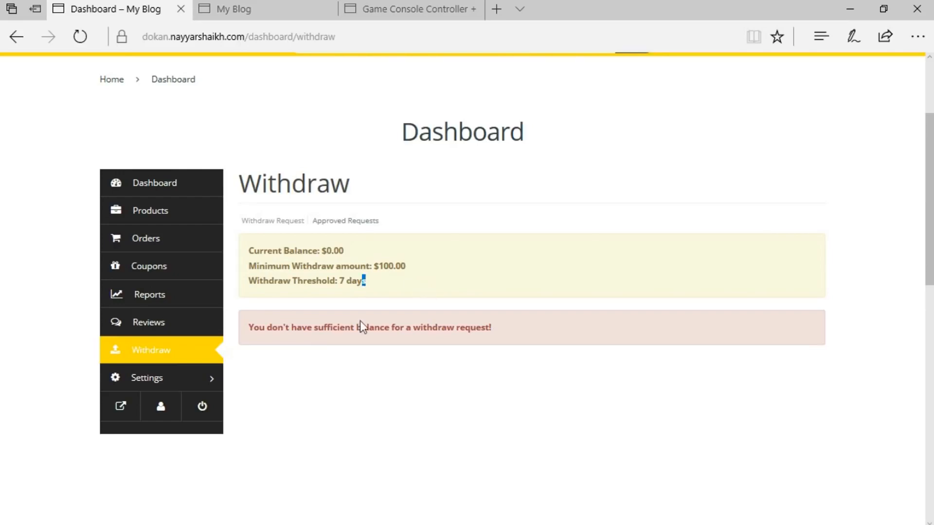
# Open the vendor Store settings and look through the store profile
pyautogui.click(168, 382)
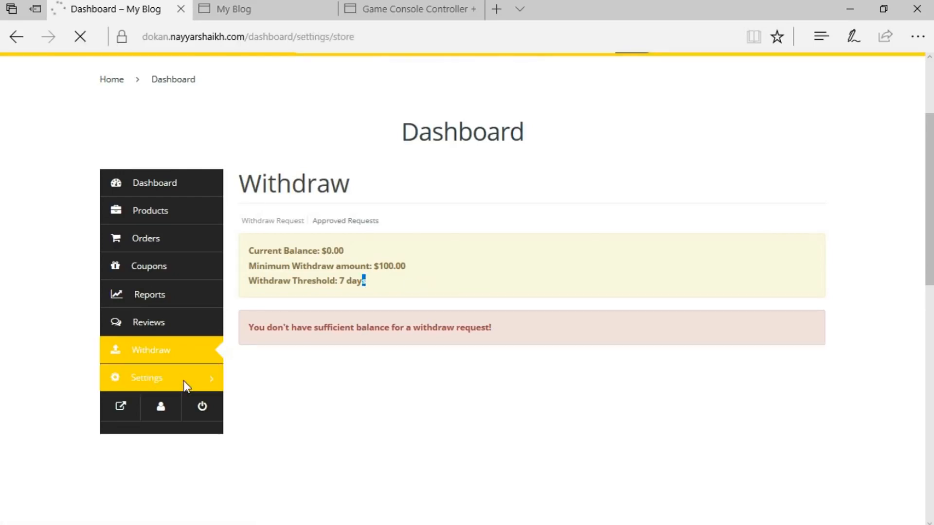
pyautogui.scroll(-1, 683, 366)
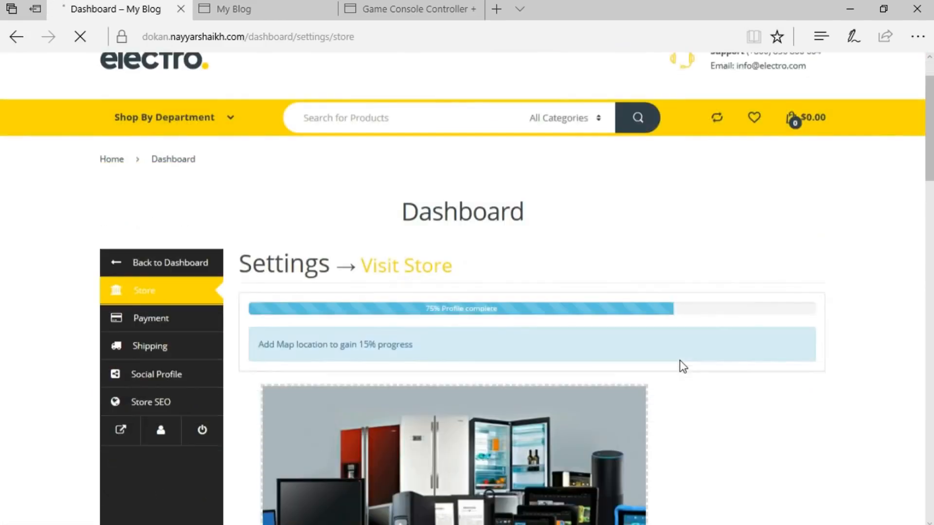
pyautogui.scroll(-3, 683, 366)
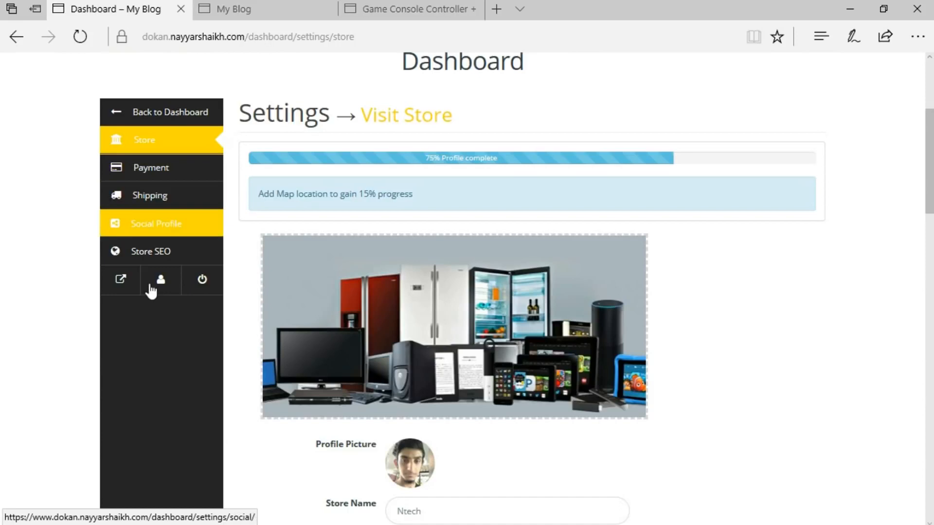
pyautogui.scroll(4, 152, 383)
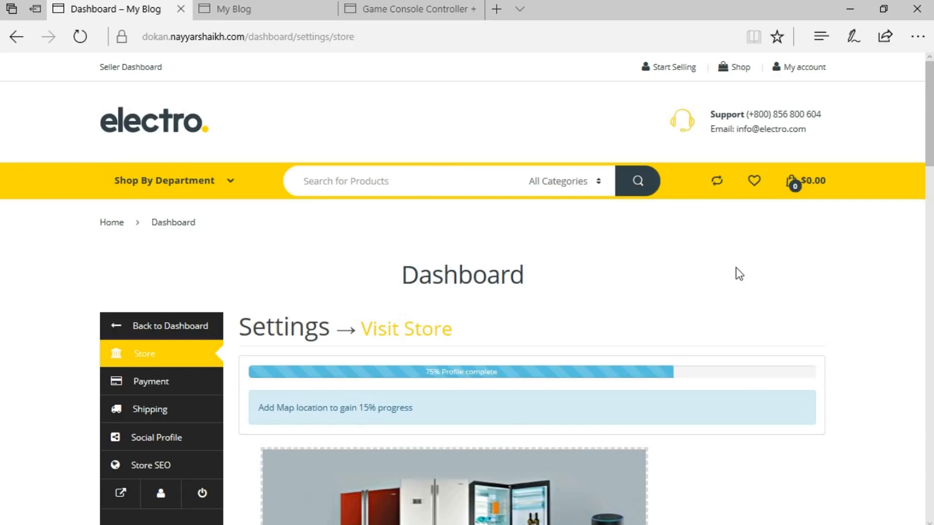
pyautogui.scroll(-2, 748, 290)
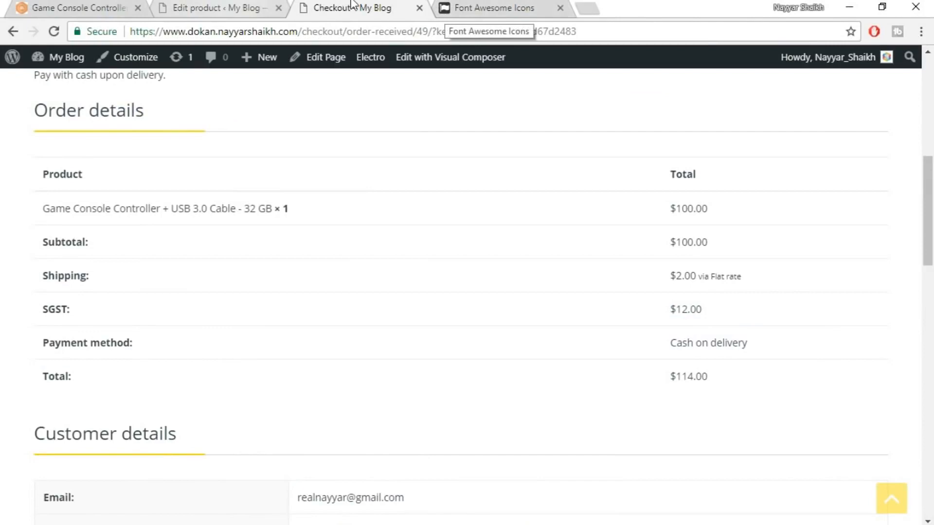
# Go from the order confirmation to the store homepage and close the Font Awesome Icons tab
pyautogui.scroll(9, 413, 141)
pyautogui.click(116, 160)
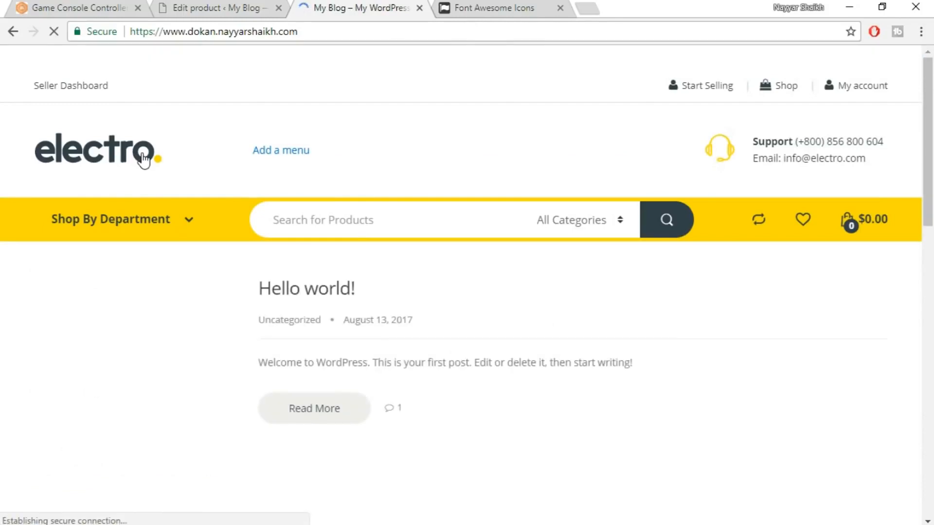
pyautogui.moveTo(931, 173); pyautogui.dragTo(931, 99)
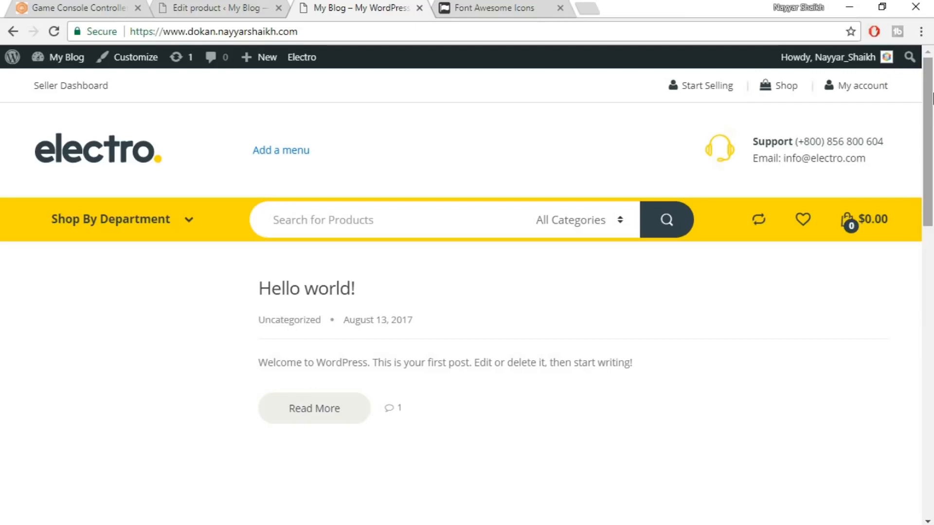
pyautogui.click(560, 7)
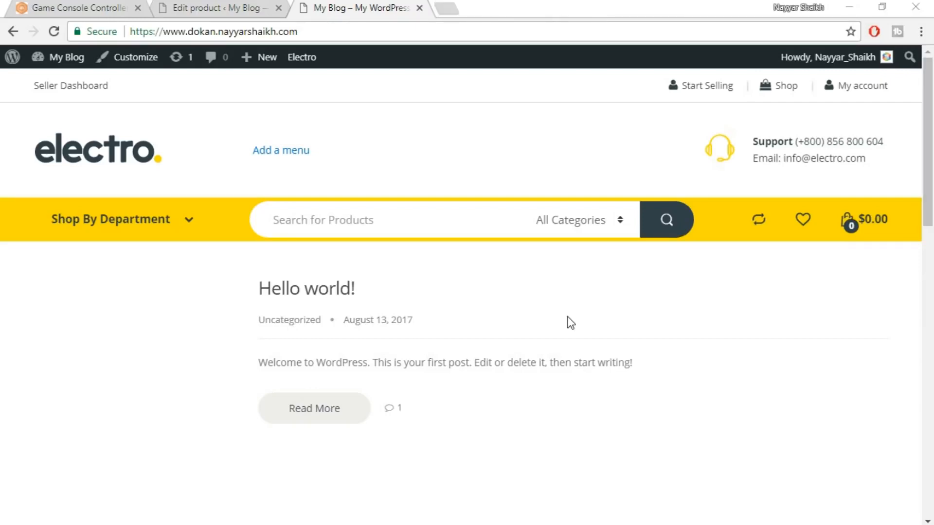
# Browse the demo Electro store's All Departments menu to see its category structure
pyautogui.click(249, 6)
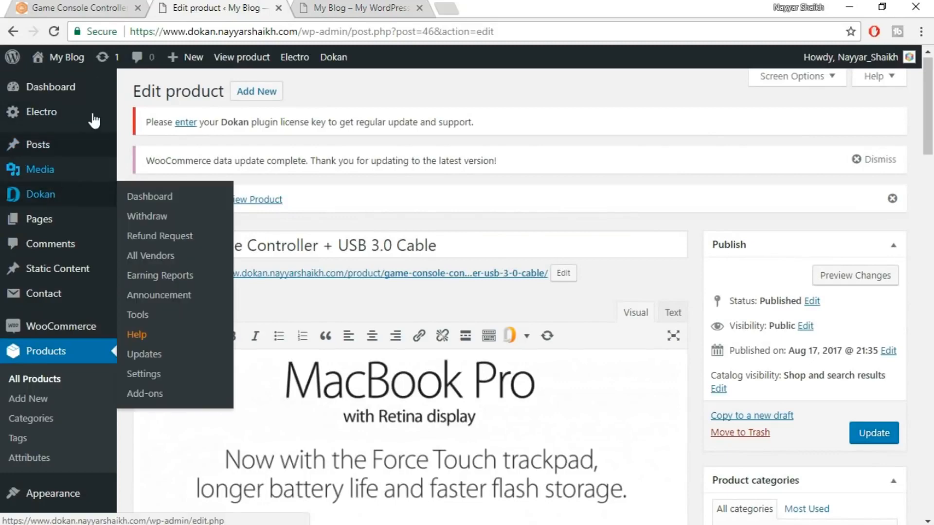
pyautogui.click(90, 6)
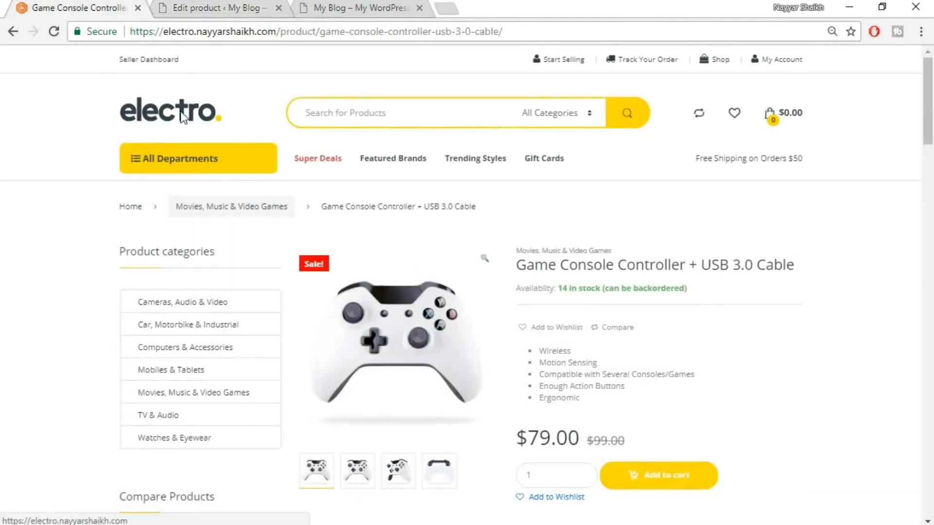
pyautogui.click(196, 119)
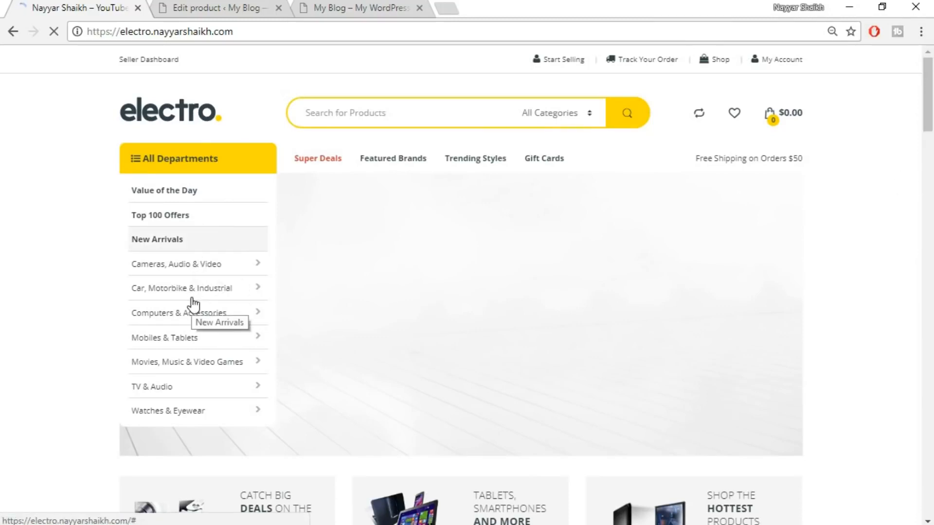
pyautogui.moveTo(212, 274)
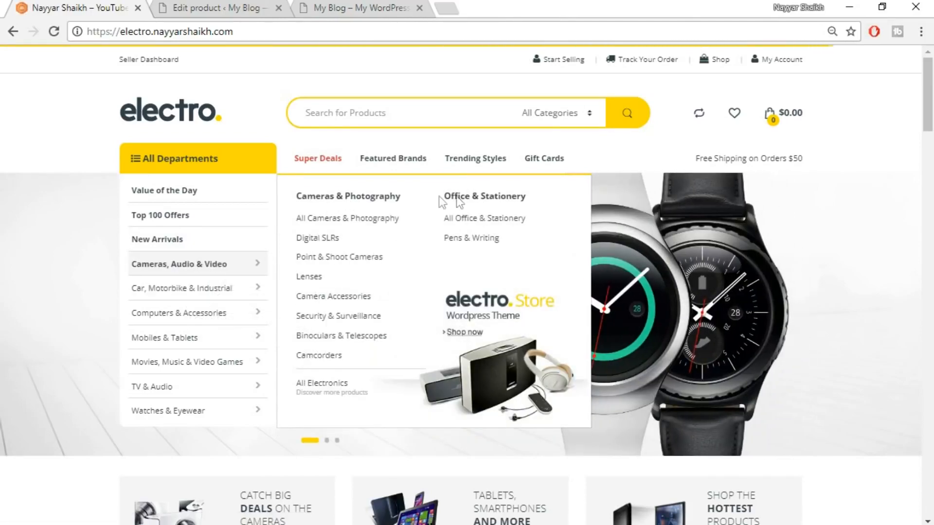
pyautogui.moveTo(184, 359)
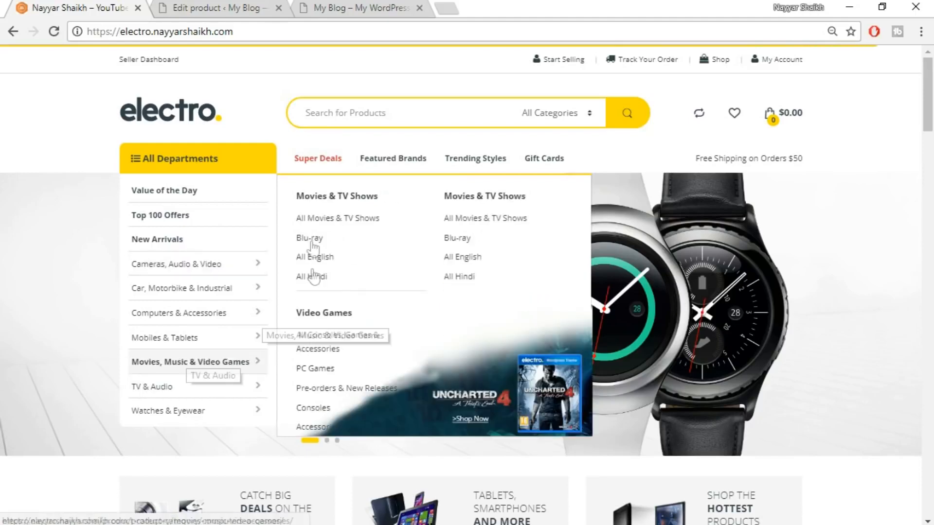
pyautogui.moveTo(260, 315)
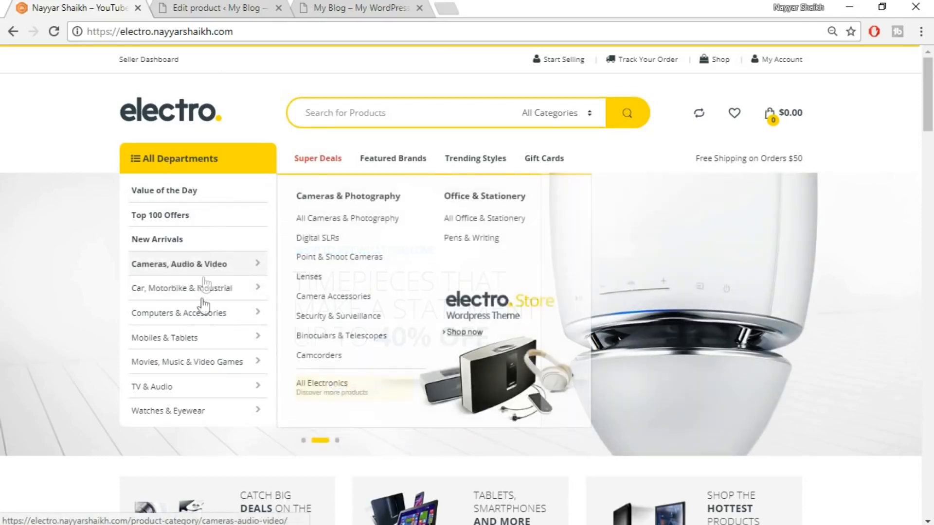
pyautogui.click(226, 10)
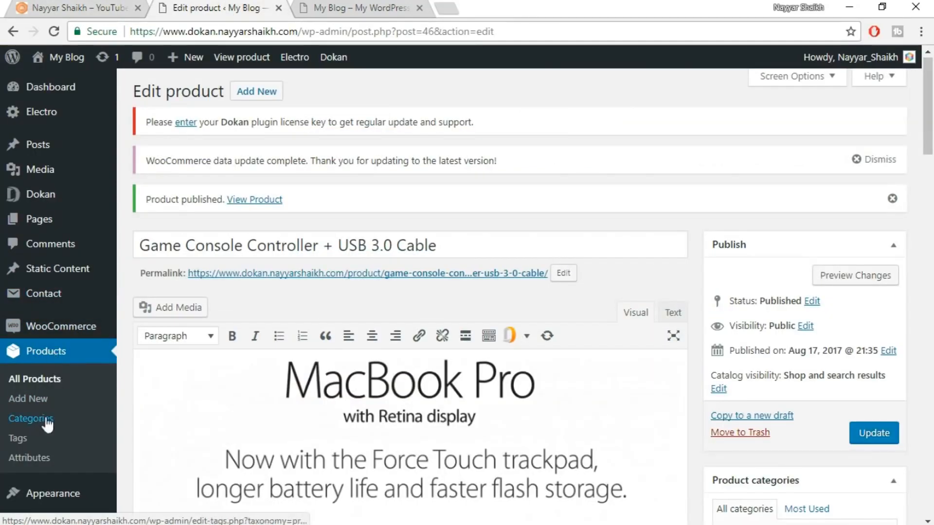
# Add a new product category named Cameras & Audios
pyautogui.click(45, 420)
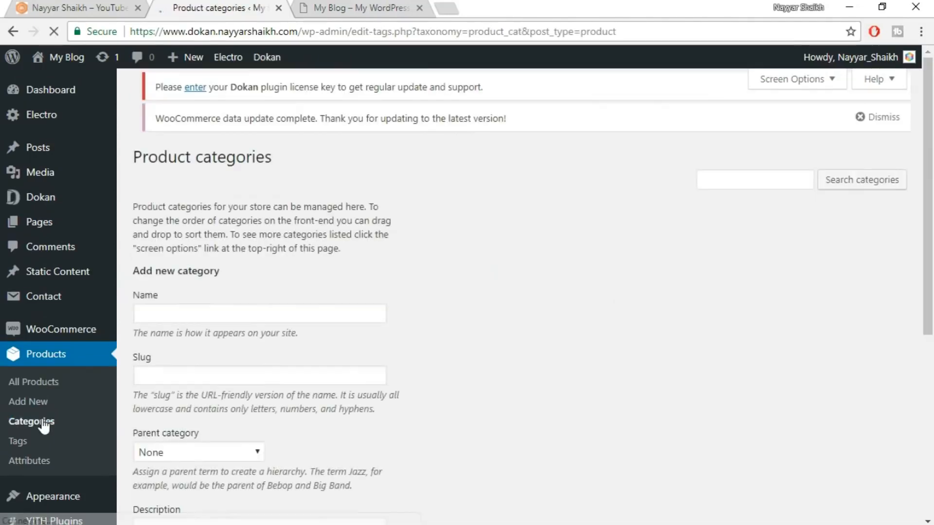
pyautogui.click(66, 7)
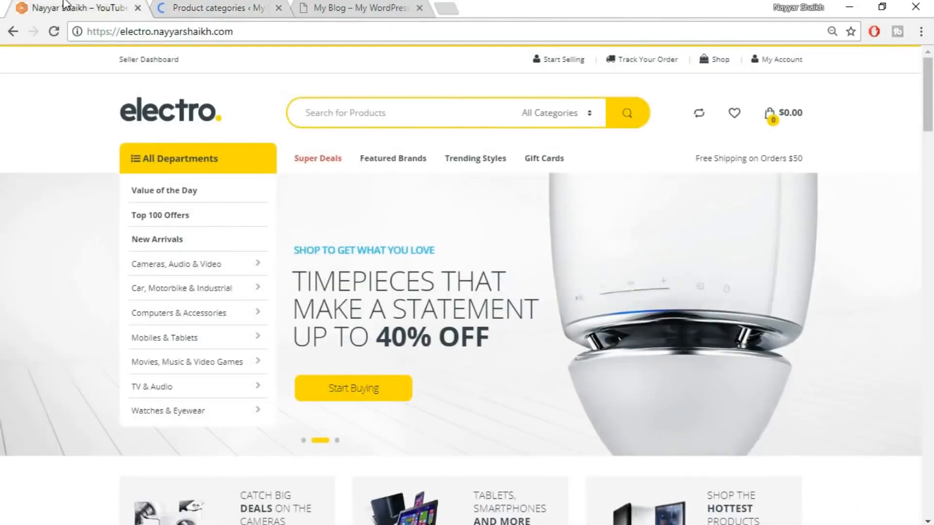
pyautogui.moveTo(190, 271)
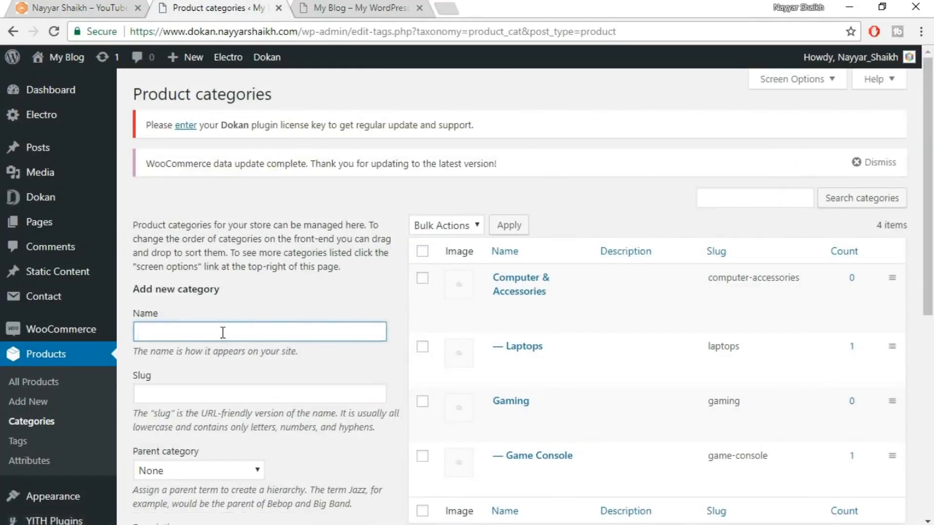
pyautogui.write('CAmeras & Audios')
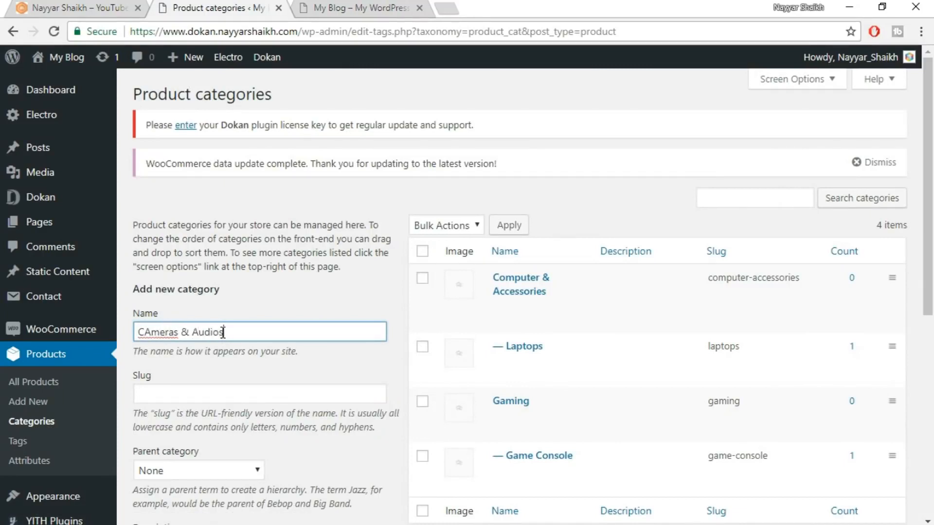
pyautogui.write('a')
pyautogui.scroll(-3, 183, 347)
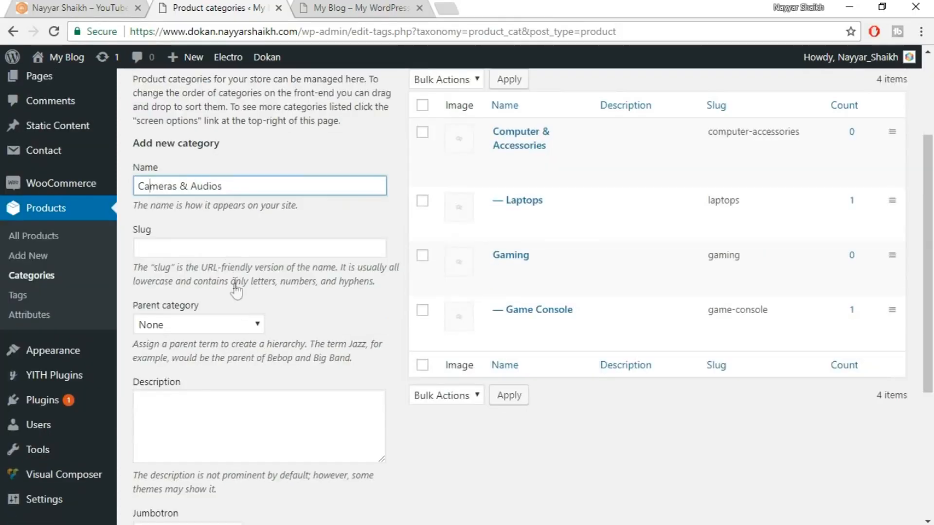
pyautogui.scroll(-5, 235, 277)
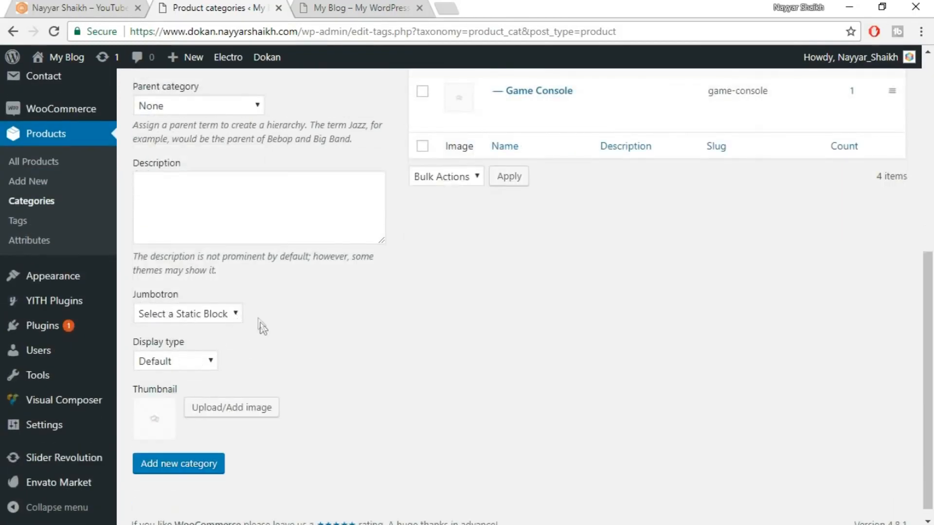
pyautogui.click(213, 471)
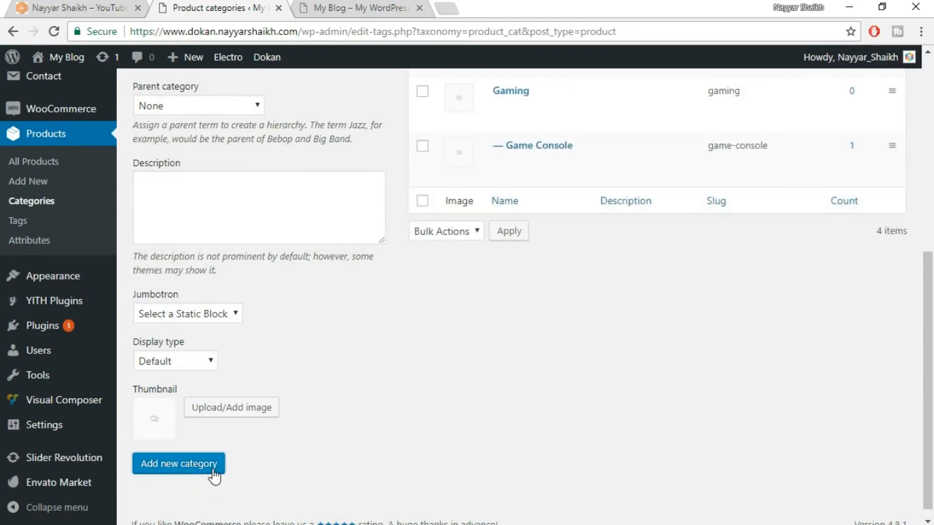
# Add a product category named Car &Motorbikes
pyautogui.scroll(6, 532, 421)
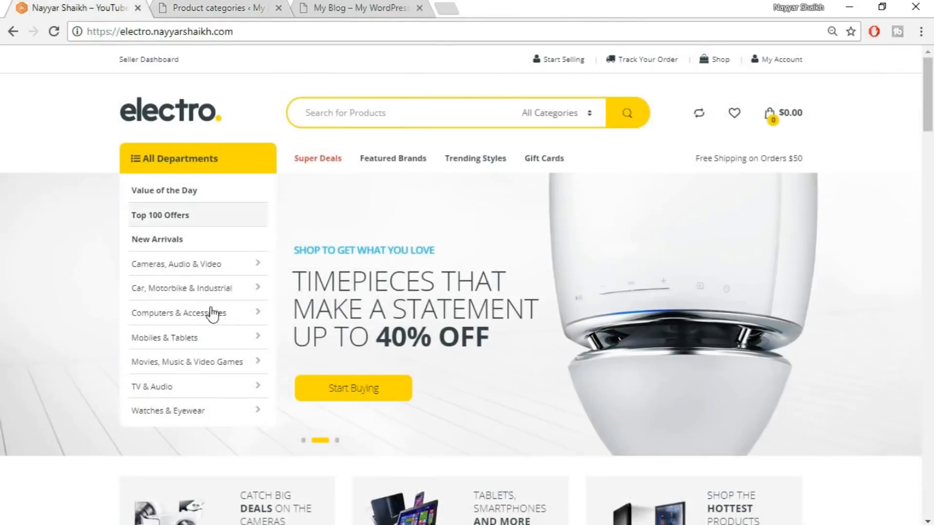
pyautogui.moveTo(180, 289)
pyautogui.click(233, 6)
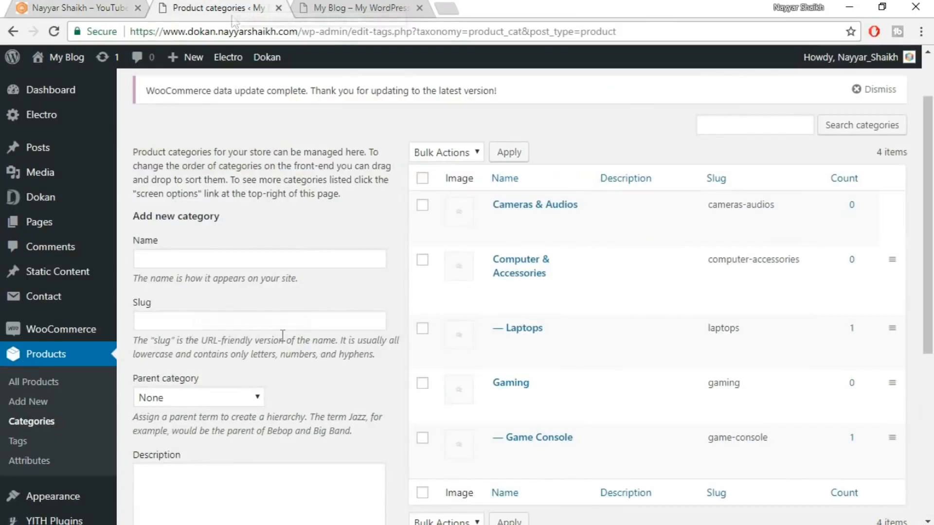
pyautogui.click(236, 262)
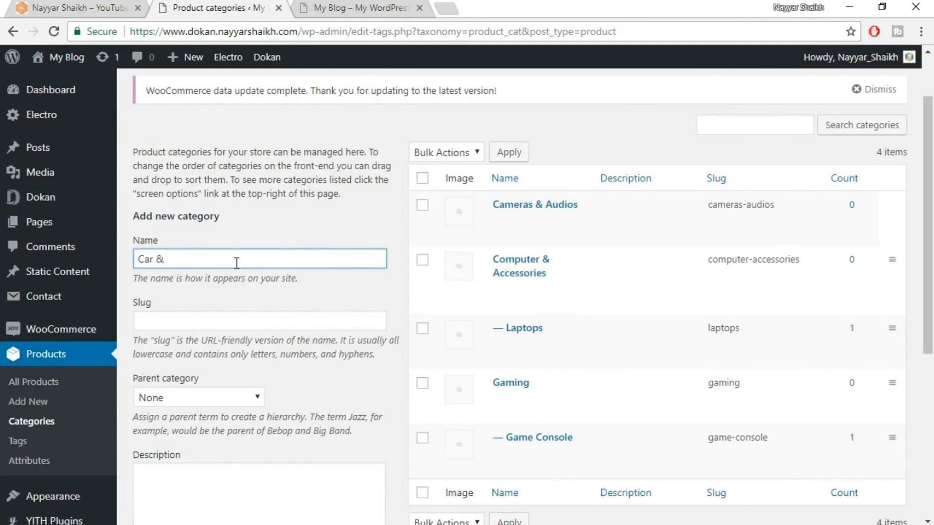
pyautogui.write('Car & m')
pyautogui.scroll(-6, 302, 390)
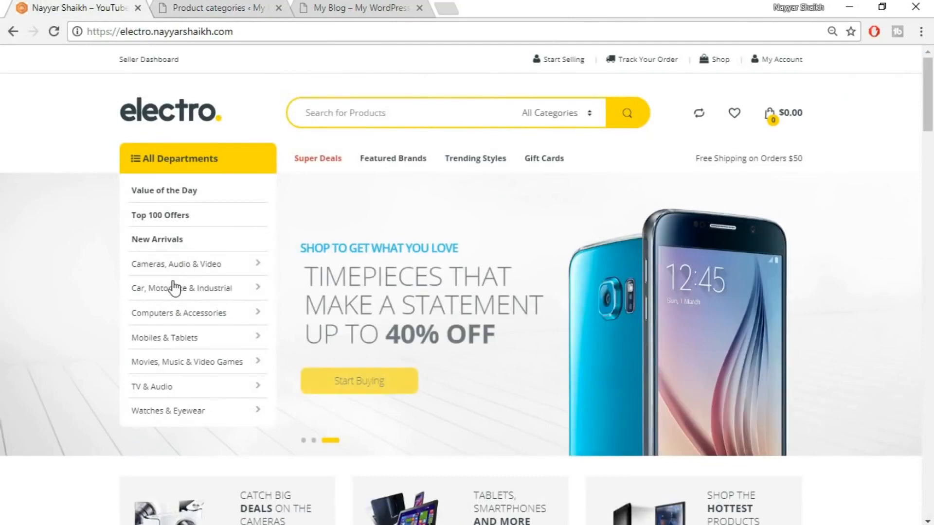
pyautogui.moveTo(174, 319)
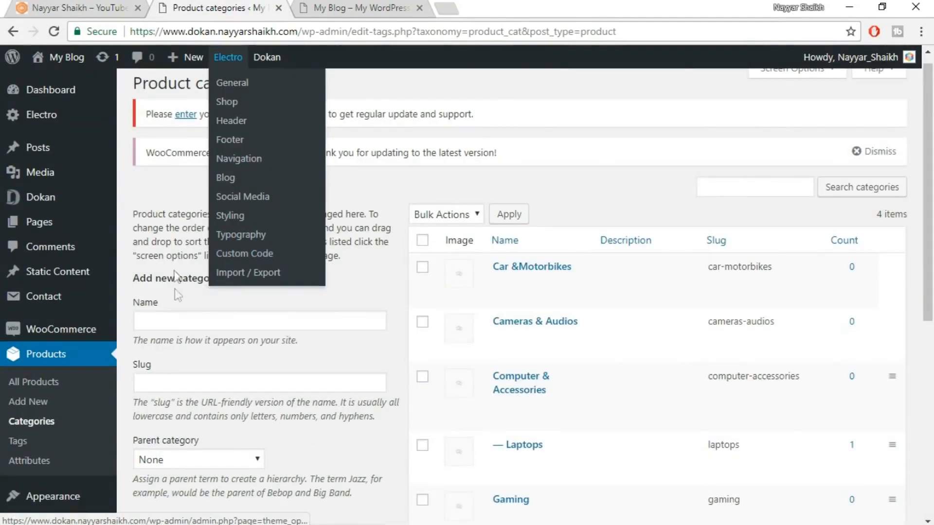
# Add a product category named Computer
pyautogui.click(194, 330)
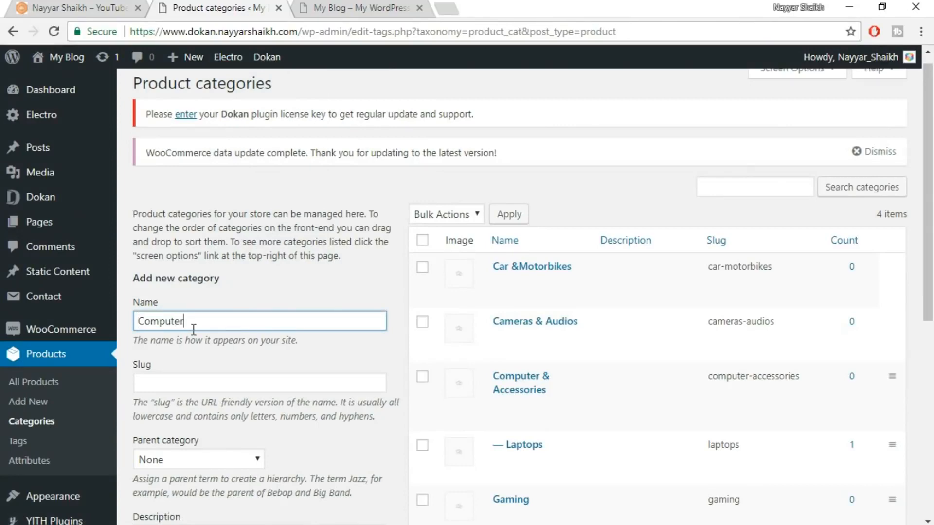
pyautogui.scroll(-7, 197, 336)
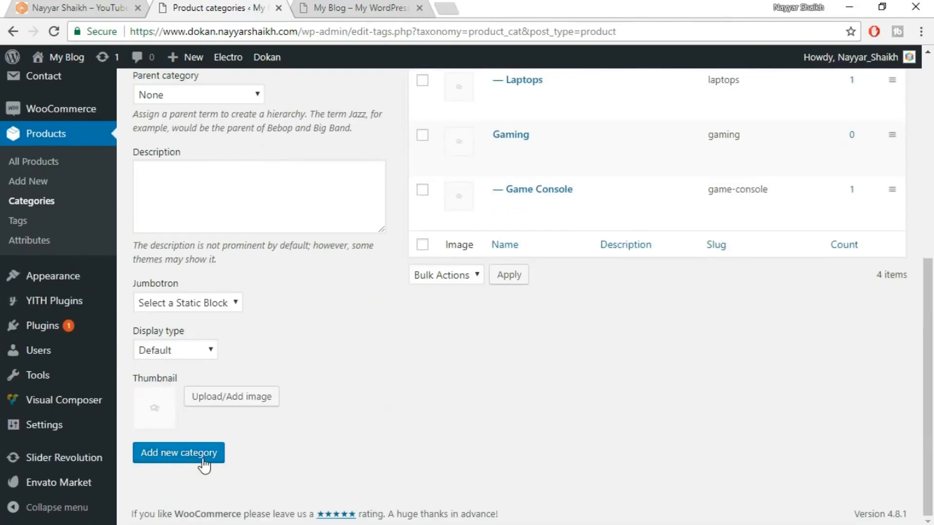
pyautogui.click(103, 6)
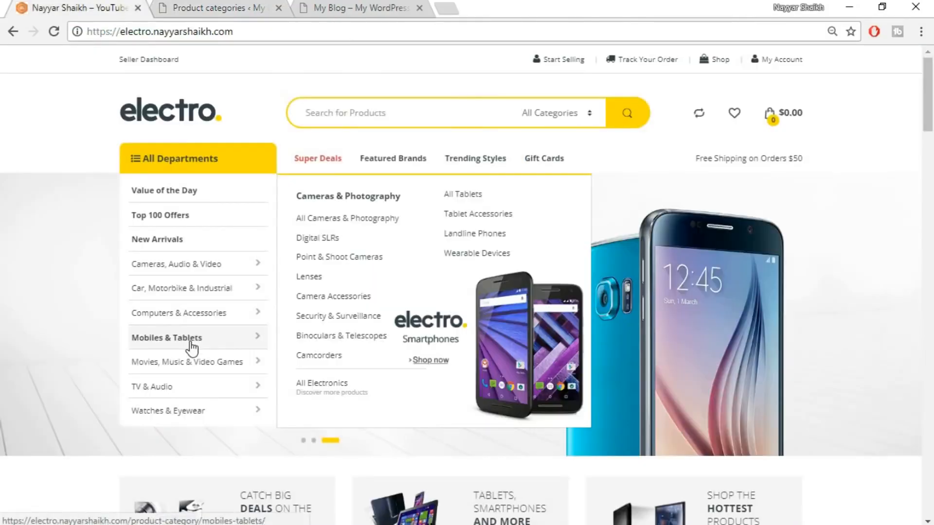
# Add a product category named Mobiles
pyautogui.click(214, 7)
pyautogui.scroll(8, 220, 281)
pyautogui.click(225, 245)
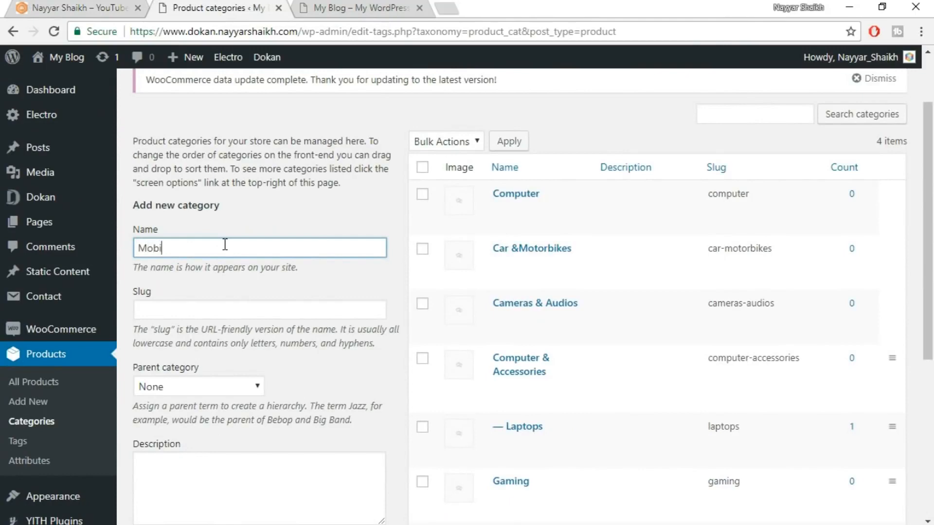
pyautogui.scroll(-6, 360, 331)
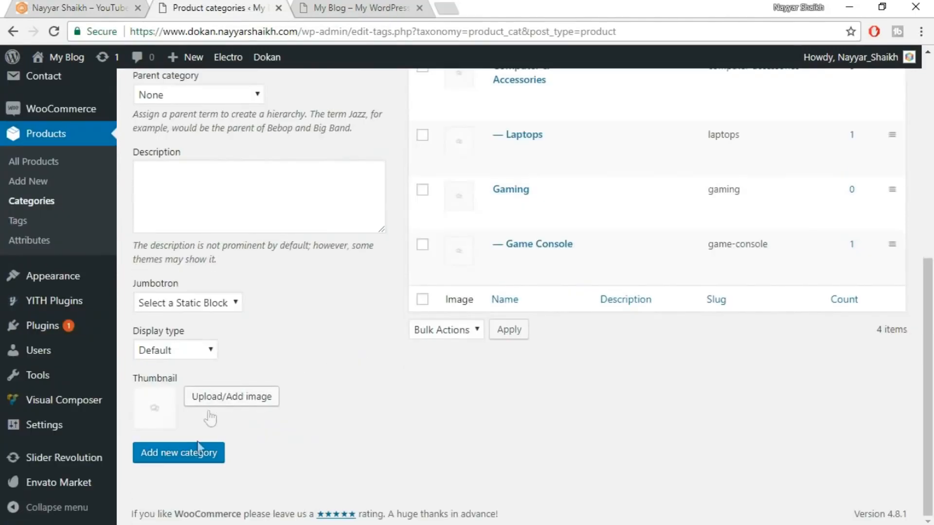
pyautogui.click(199, 453)
# Add a product category named Movies after checking the demo store's department menu
pyautogui.click(42, 5)
pyautogui.moveTo(190, 387)
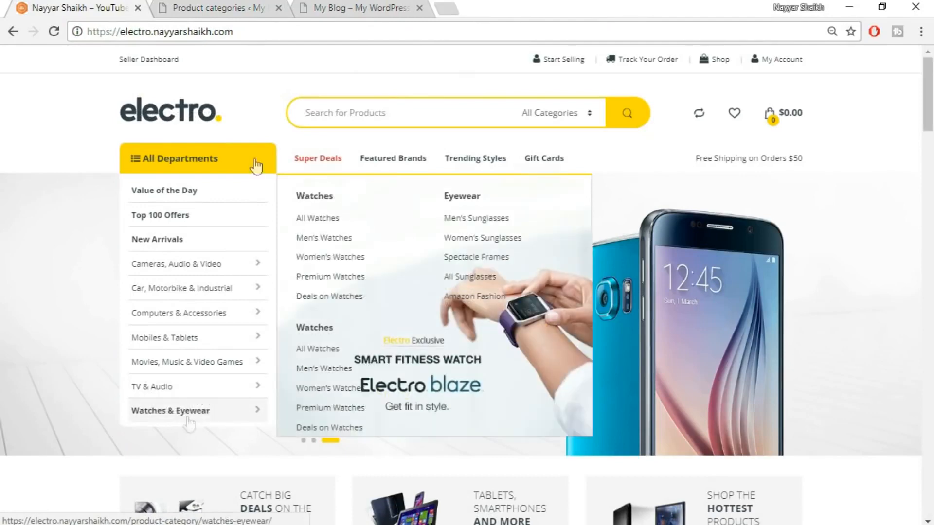
pyautogui.click(230, 5)
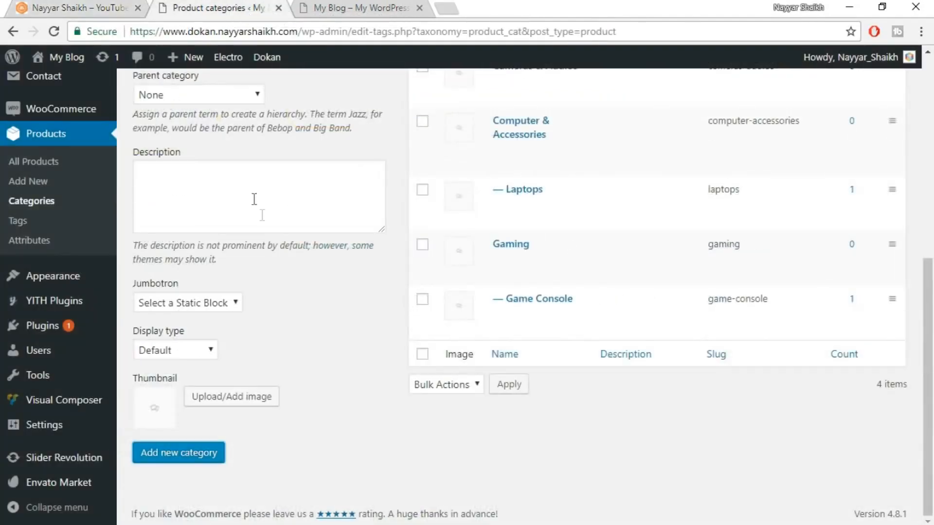
pyautogui.scroll(5, 258, 209)
pyautogui.click(218, 180)
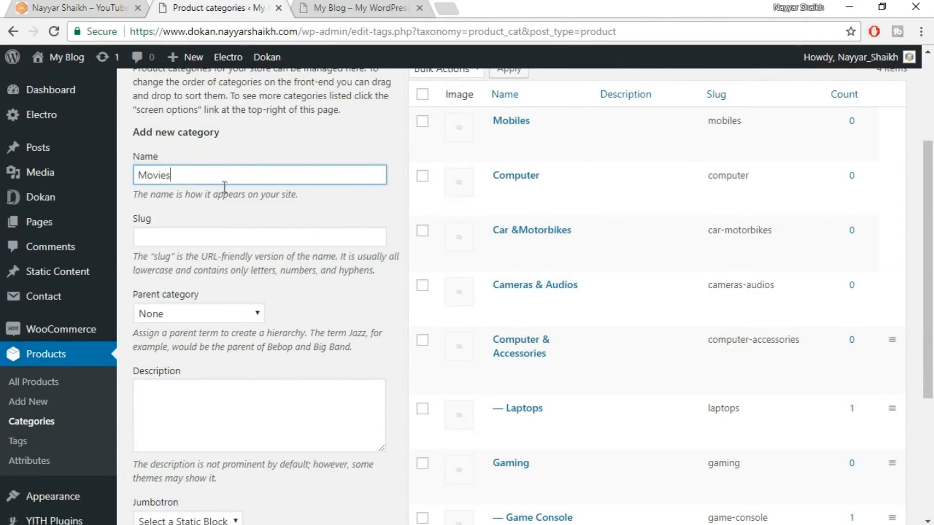
pyautogui.scroll(-5, 224, 186)
pyautogui.click(208, 399)
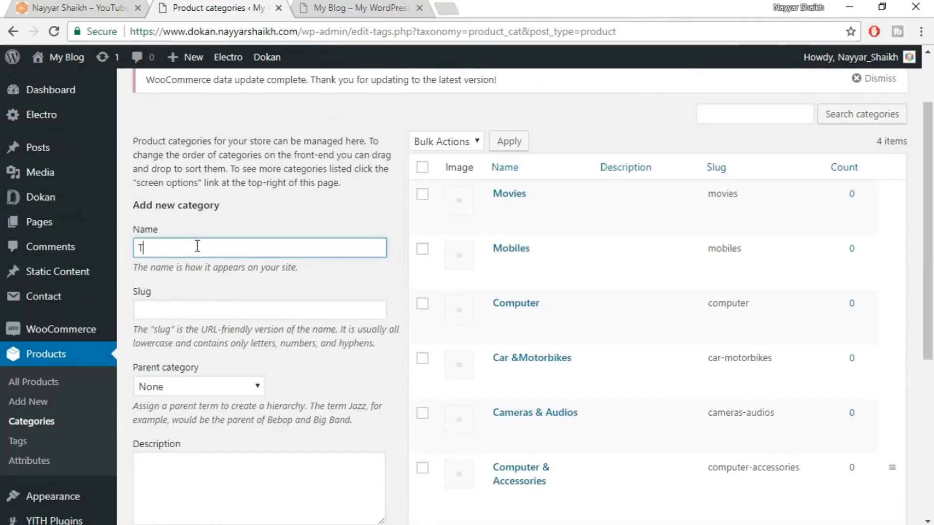
# Add product categories named TVs and Watches
pyautogui.scroll(-5, 235, 156)
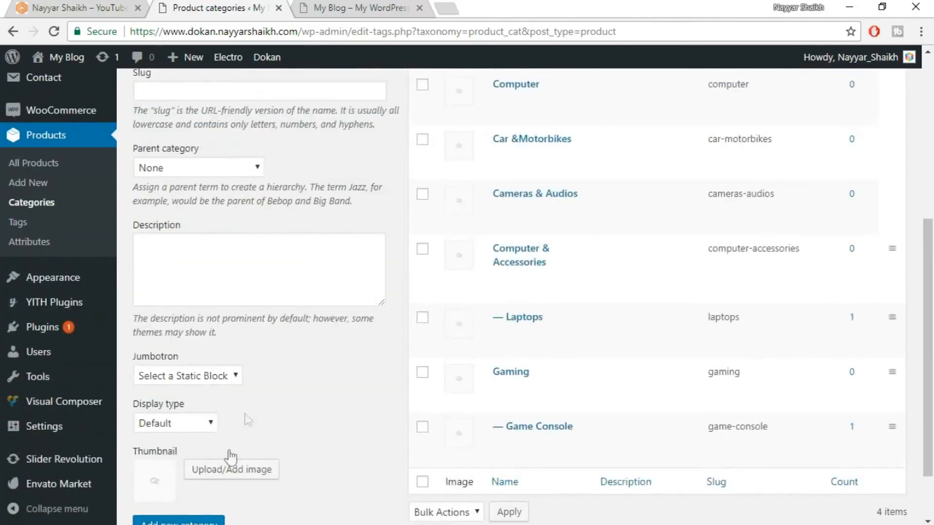
pyautogui.scroll(6, 258, 442)
pyautogui.click(230, 331)
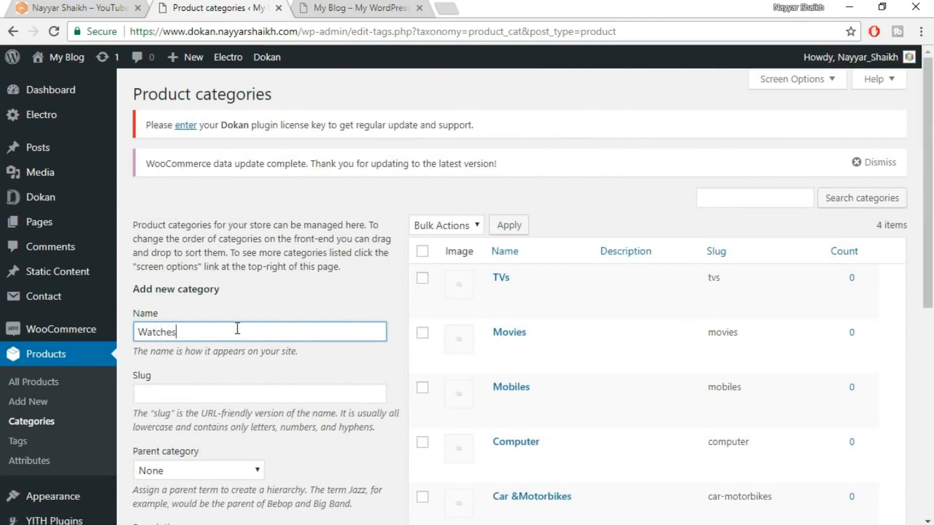
pyautogui.write('Watches')
pyautogui.scroll(-8, 244, 336)
pyautogui.click(197, 435)
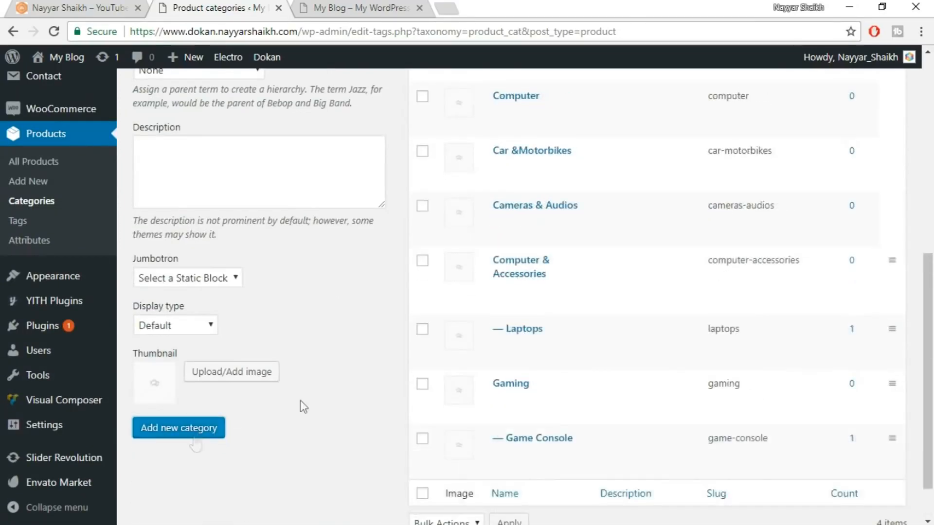
# Create and publish a new static block titled Cameras
pyautogui.scroll(6, 635, 281)
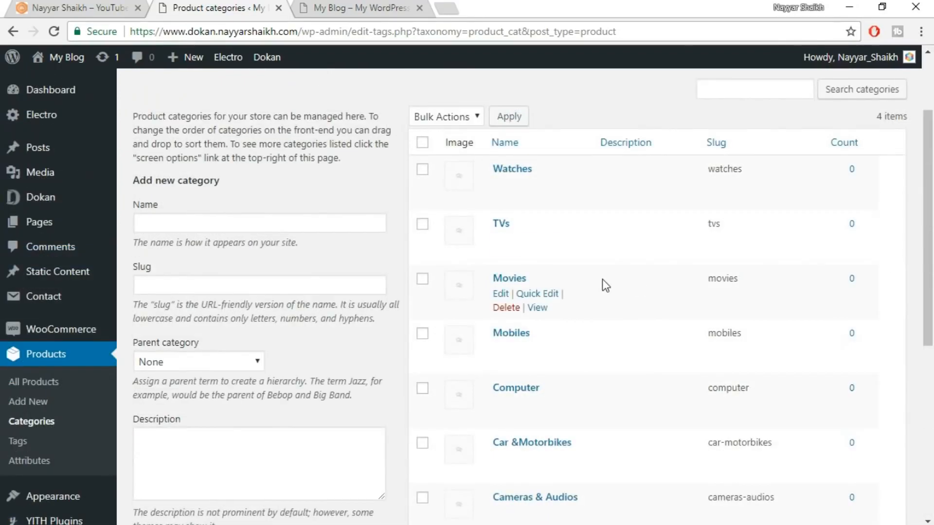
pyautogui.click(63, 7)
pyautogui.moveTo(224, 272)
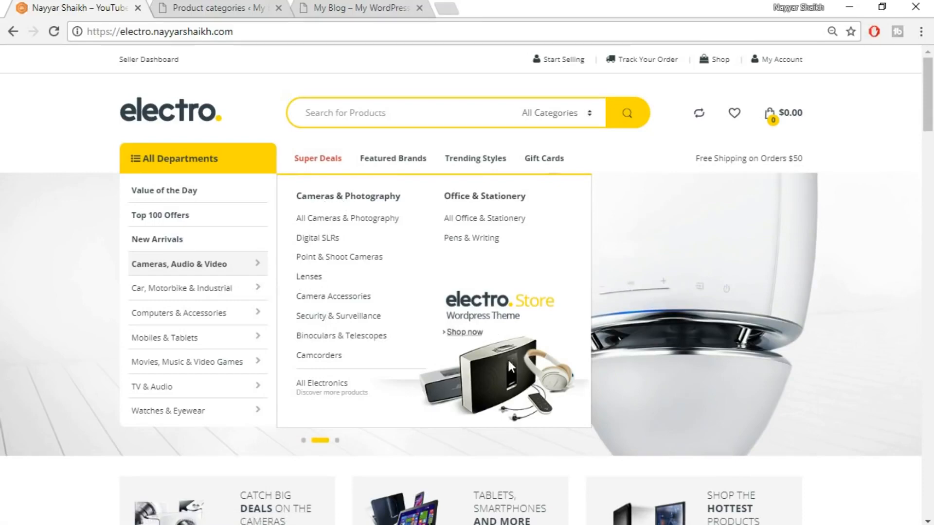
pyautogui.click(222, 8)
pyautogui.scroll(3, 402, 208)
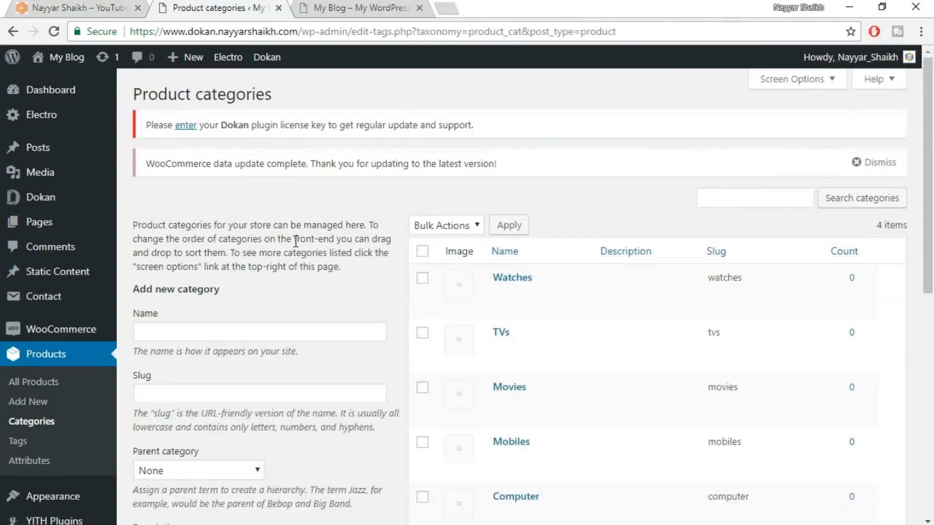
pyautogui.moveTo(58, 278)
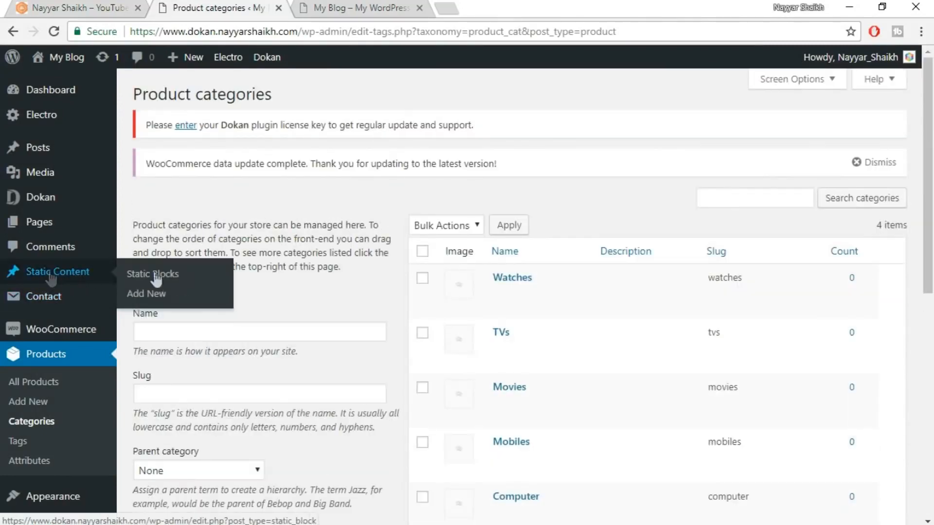
pyautogui.click(156, 300)
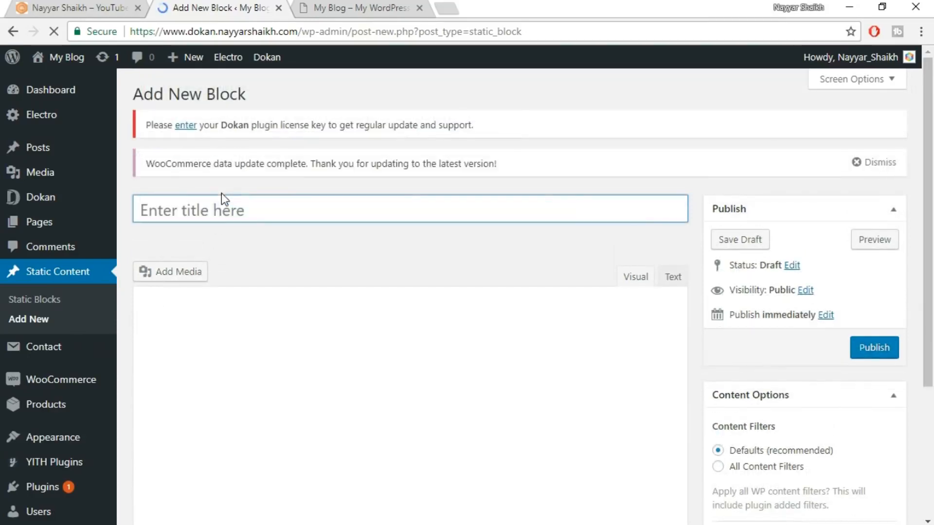
pyautogui.click(216, 209)
pyautogui.click(39, 3)
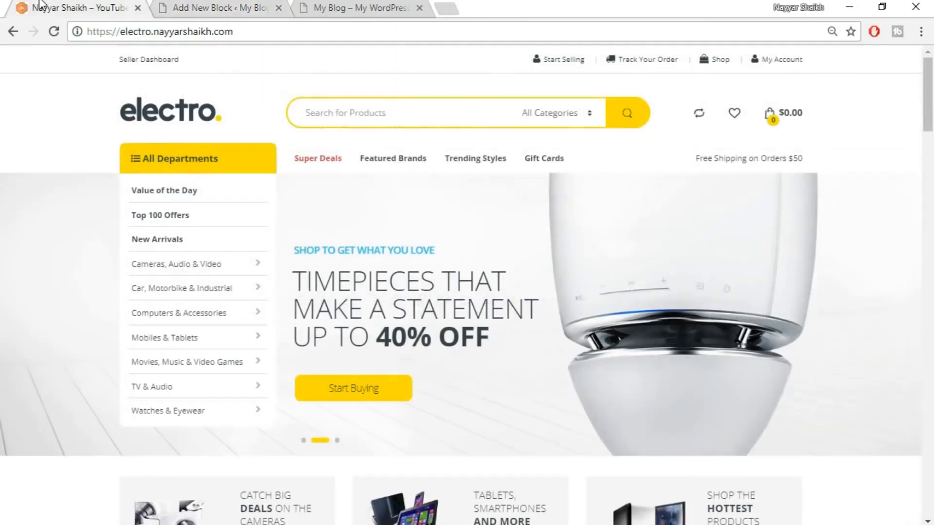
pyautogui.click(221, 6)
pyautogui.write('Cameras')
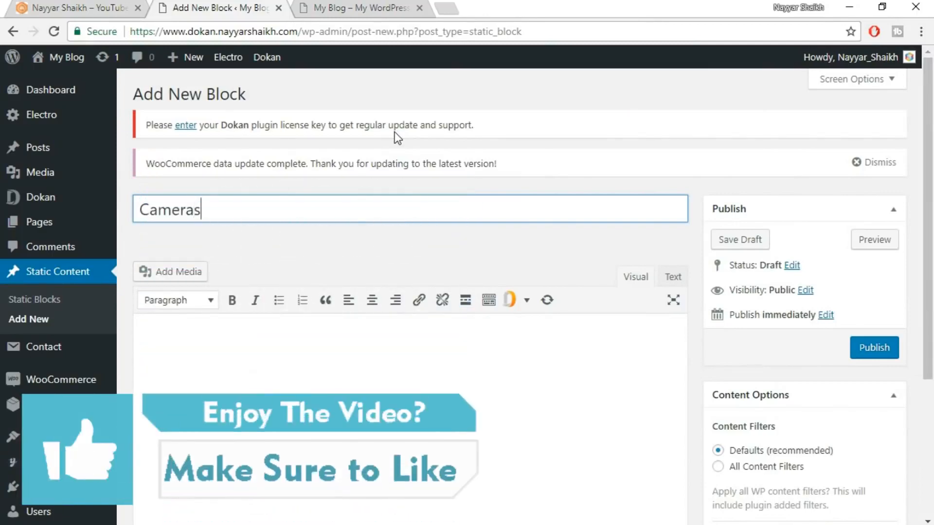
pyautogui.scroll(-3, 892, 209)
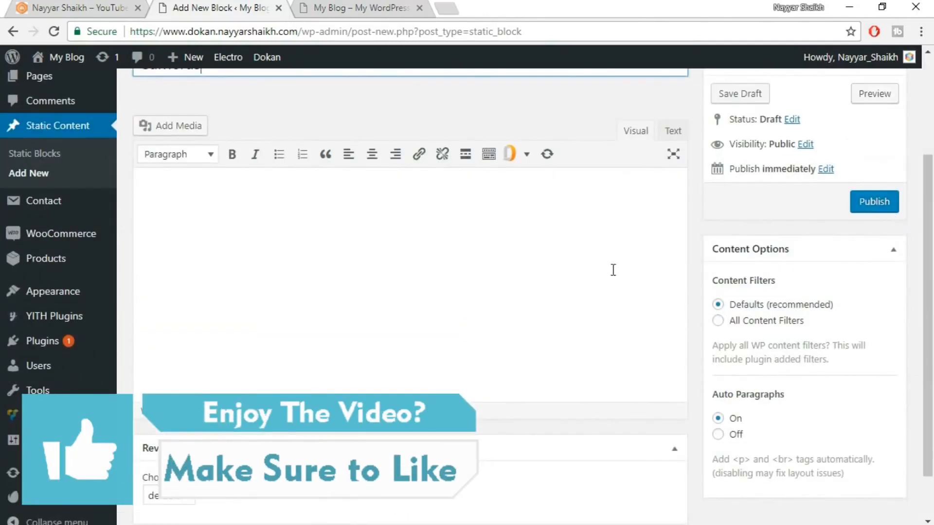
pyautogui.scroll(2, 535, 270)
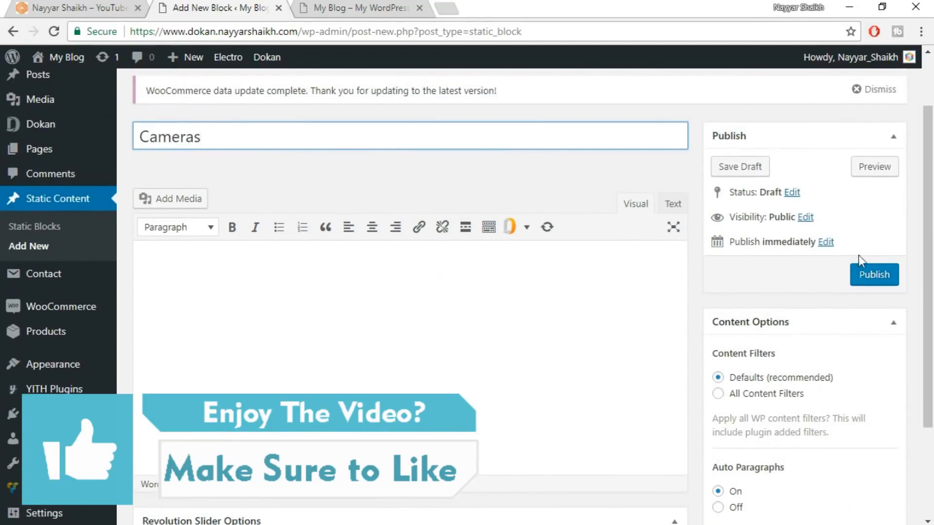
pyautogui.click(863, 276)
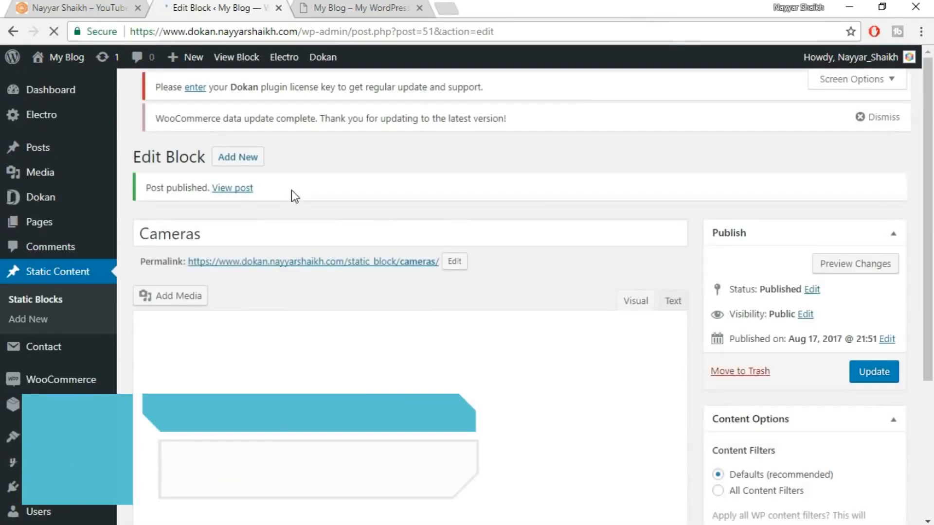
pyautogui.scroll(-3, 59, 378)
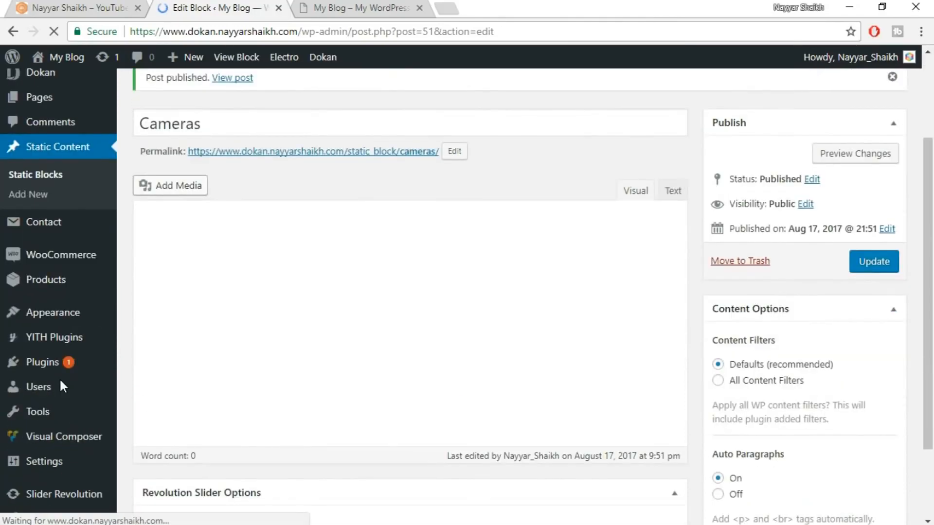
pyautogui.scroll(-3, 63, 409)
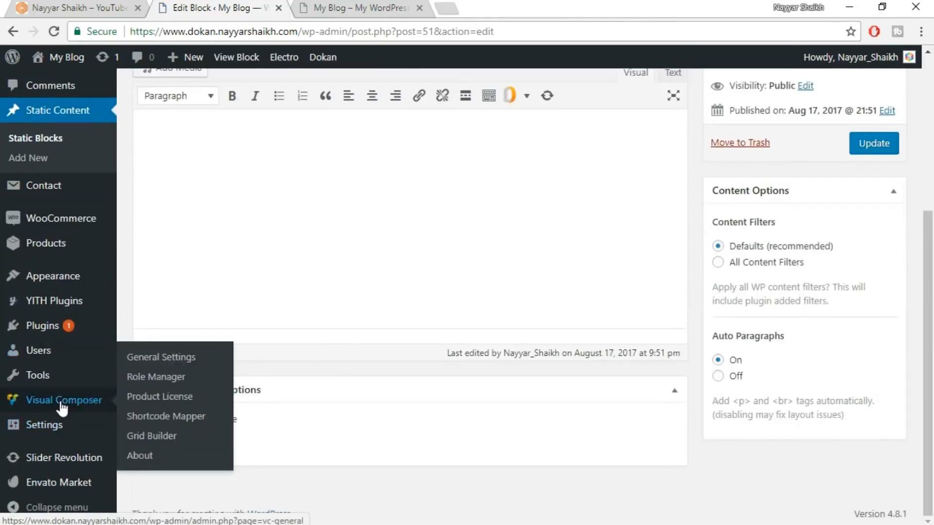
pyautogui.scroll(3, 62, 409)
pyautogui.scroll(-4, 72, 462)
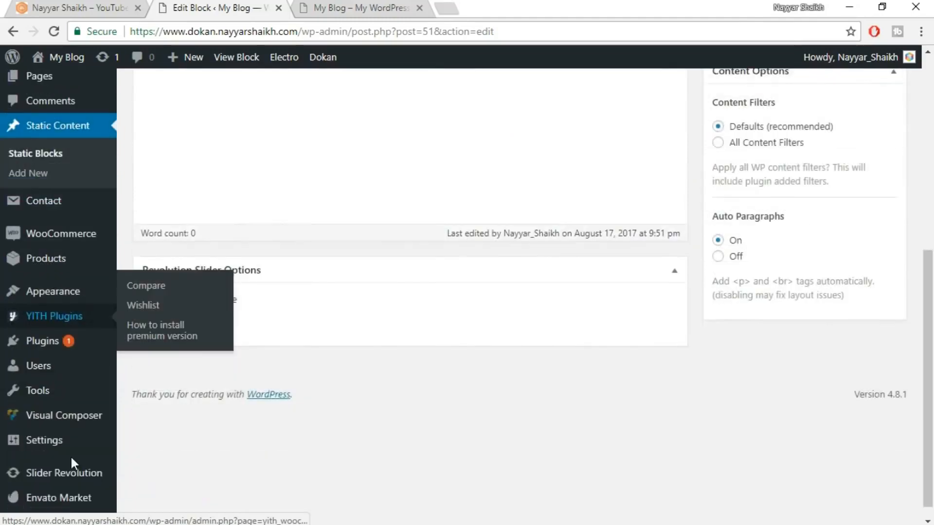
pyautogui.scroll(4, 66, 432)
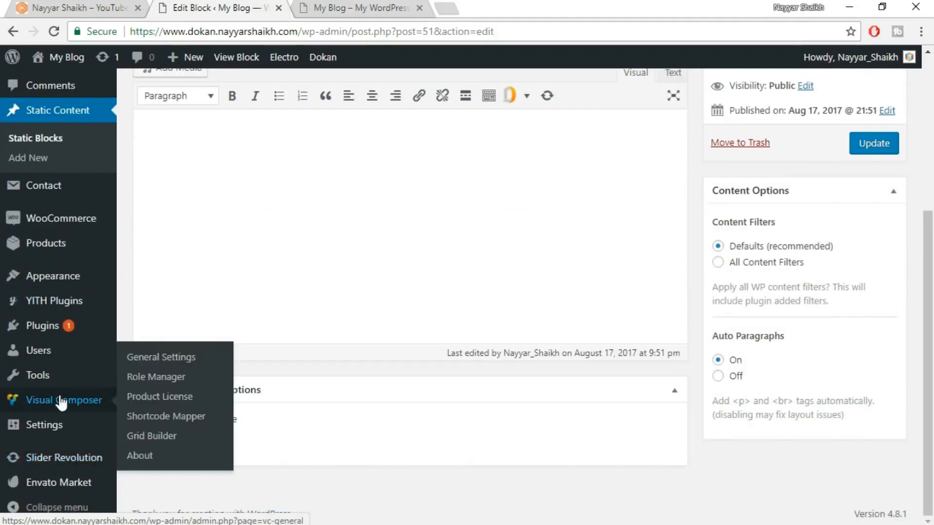
# In Visual Composer's Role Manager, set post types to Custom, enable post, product and static_block alongside page, and save
pyautogui.click(161, 379)
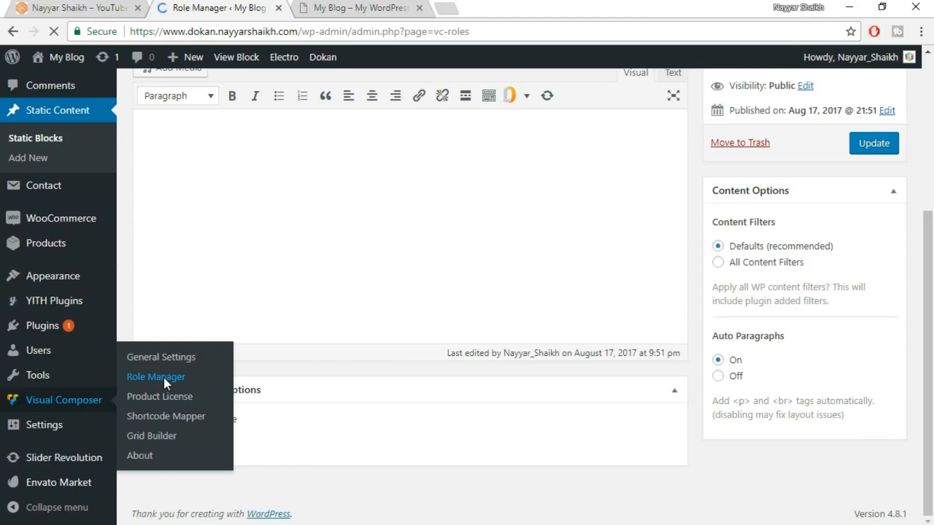
pyautogui.scroll(-1, 552, 335)
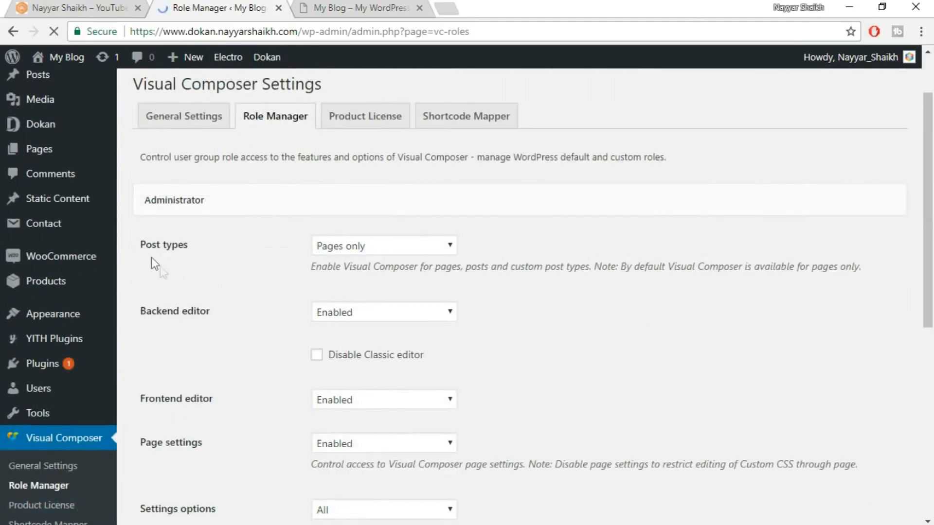
pyautogui.click(393, 252)
pyautogui.click(376, 277)
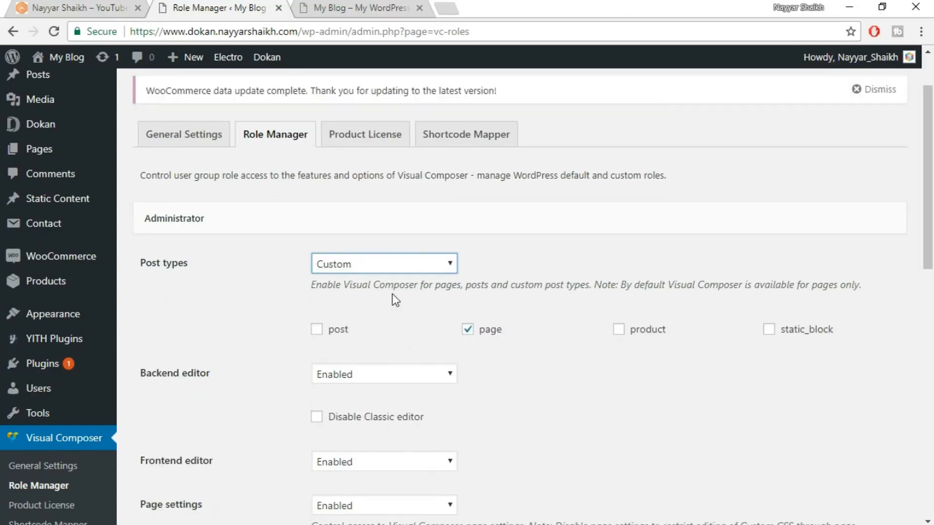
pyautogui.click(347, 331)
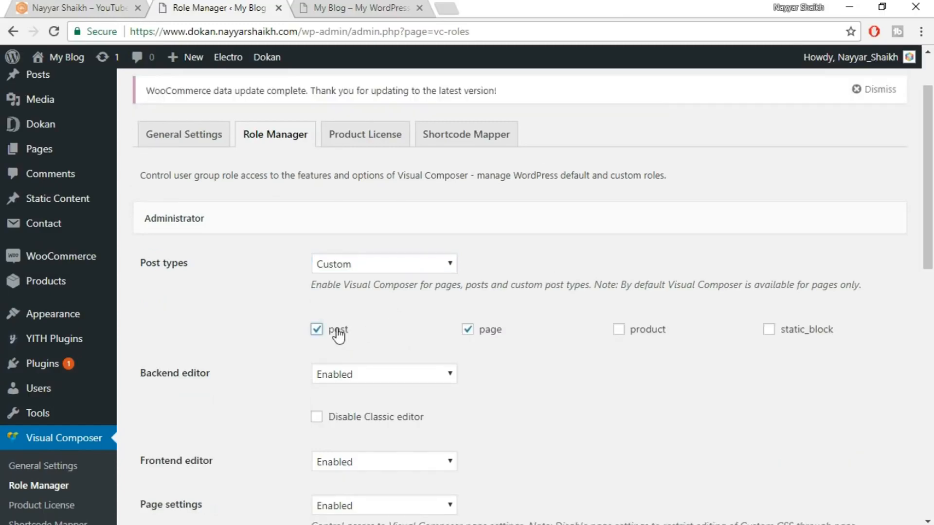
pyautogui.click(618, 332)
pyautogui.click(804, 340)
pyautogui.scroll(-12, 850, 348)
pyautogui.click(173, 490)
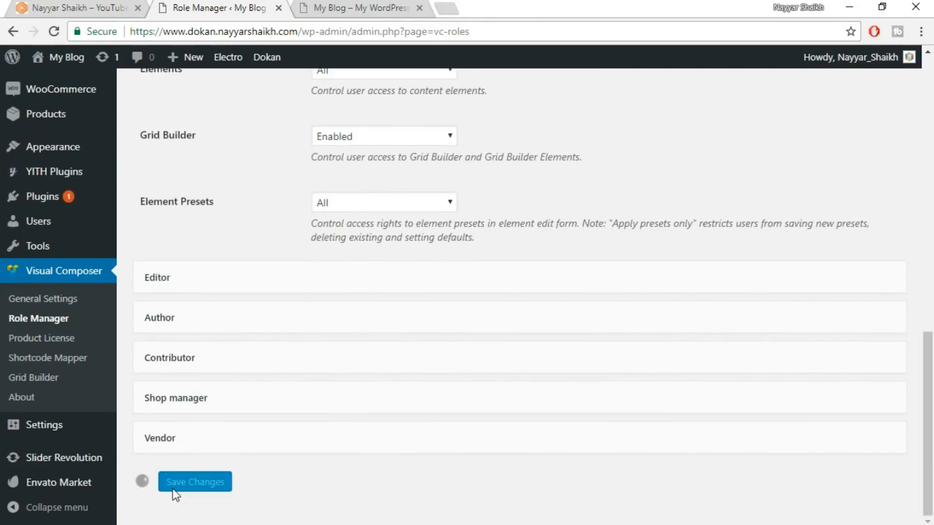
# Open the Cameras static block for editing and switch it to the Visual Composer backend editor
pyautogui.scroll(15, 392, 377)
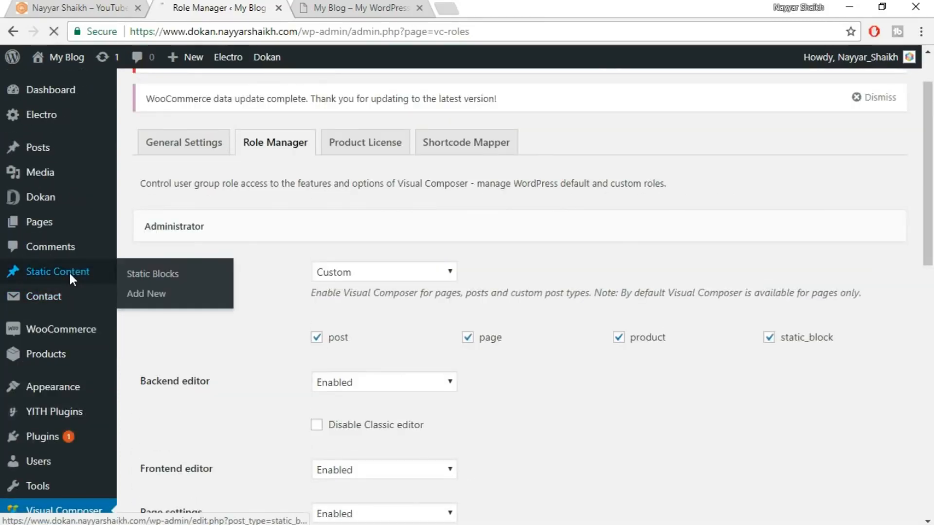
pyautogui.click(71, 274)
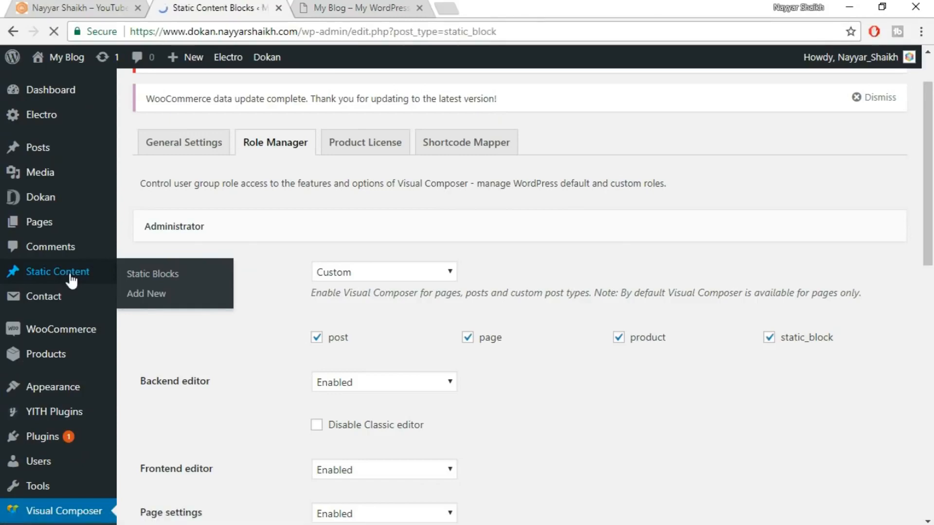
pyautogui.moveTo(177, 281)
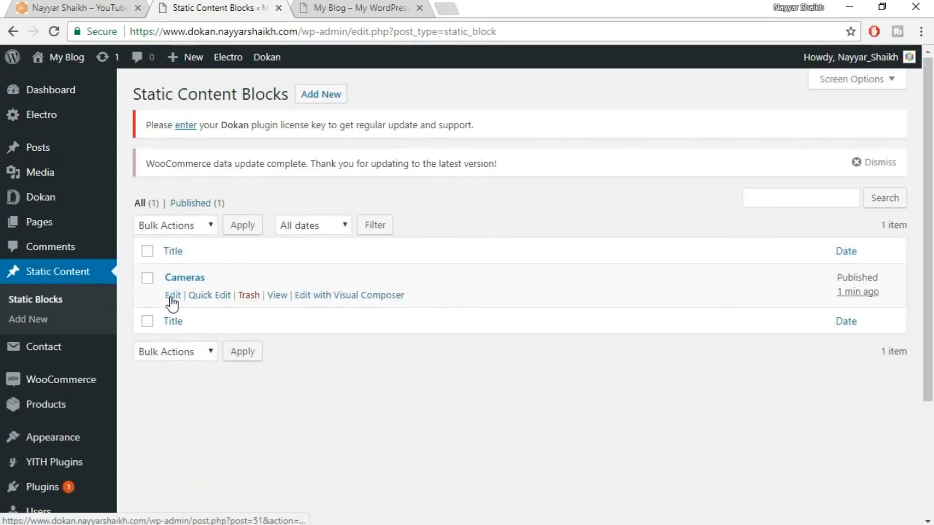
pyautogui.click(172, 295)
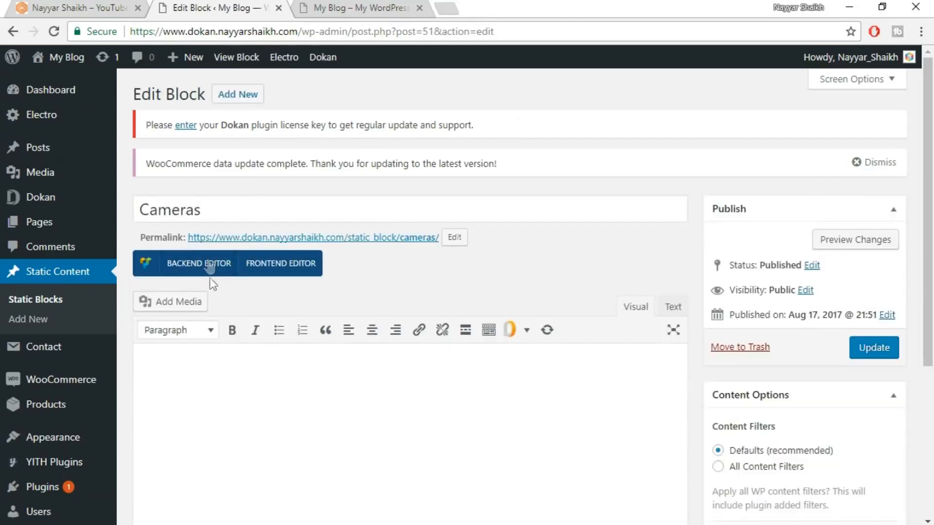
pyautogui.scroll(-1, 253, 272)
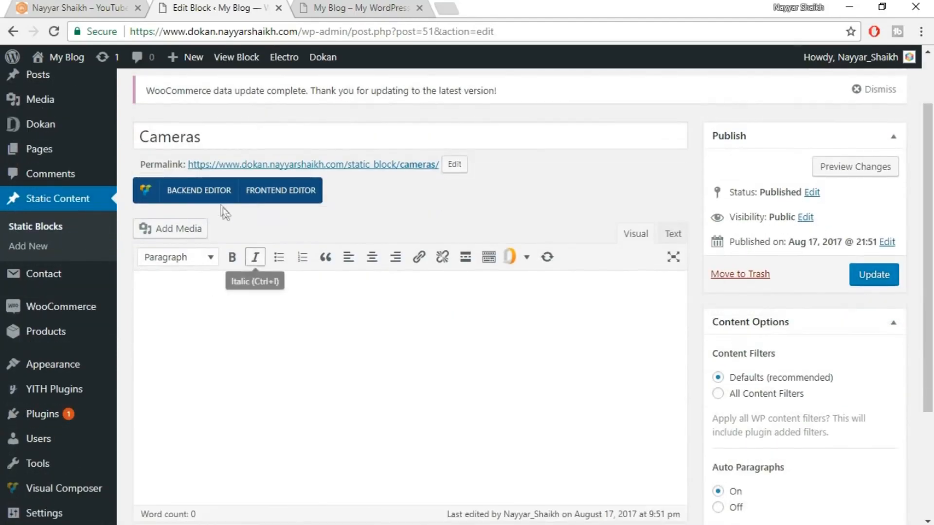
pyautogui.click(217, 208)
# Add a Single Image element to the Cameras block by searching the element list for ima
pyautogui.scroll(-3, 467, 241)
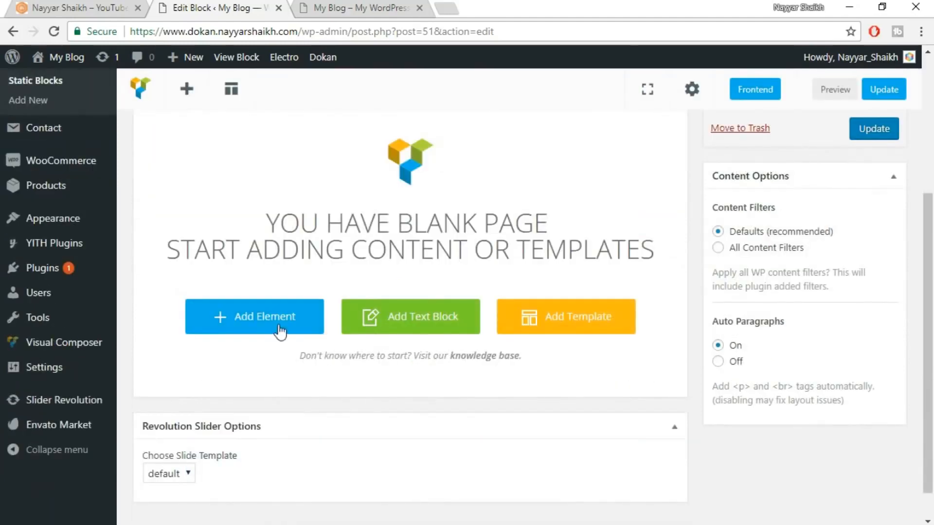
pyautogui.click(278, 331)
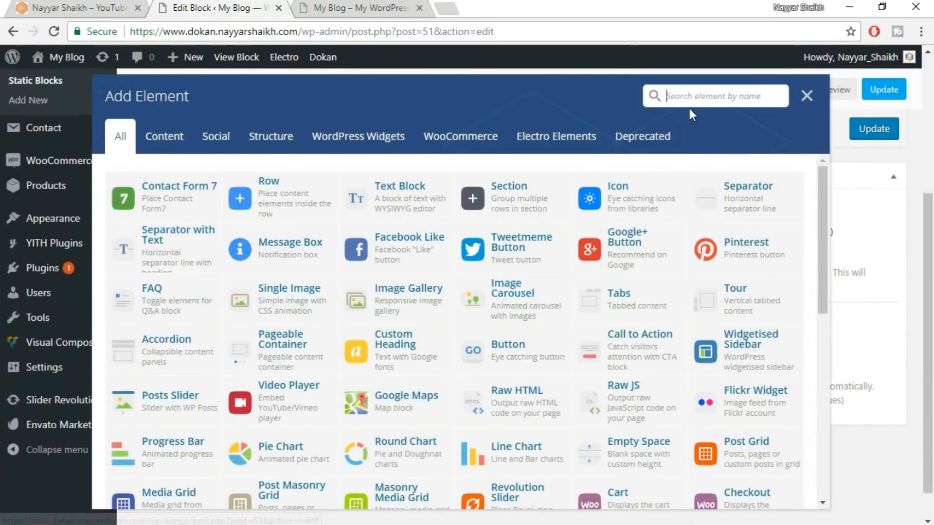
pyautogui.write('ima')
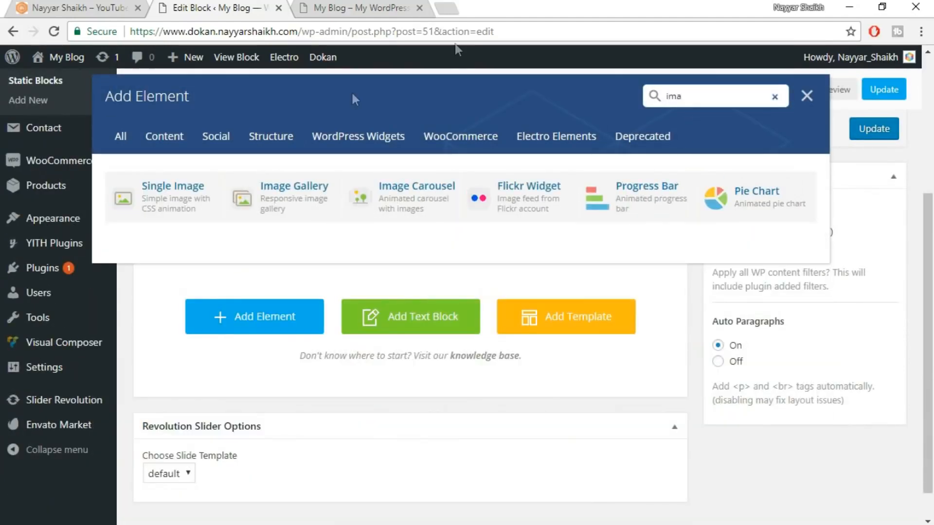
pyautogui.click(170, 210)
# Check the Cameras, Audio & Video mega menu in the demo store's department menu
pyautogui.click(81, 5)
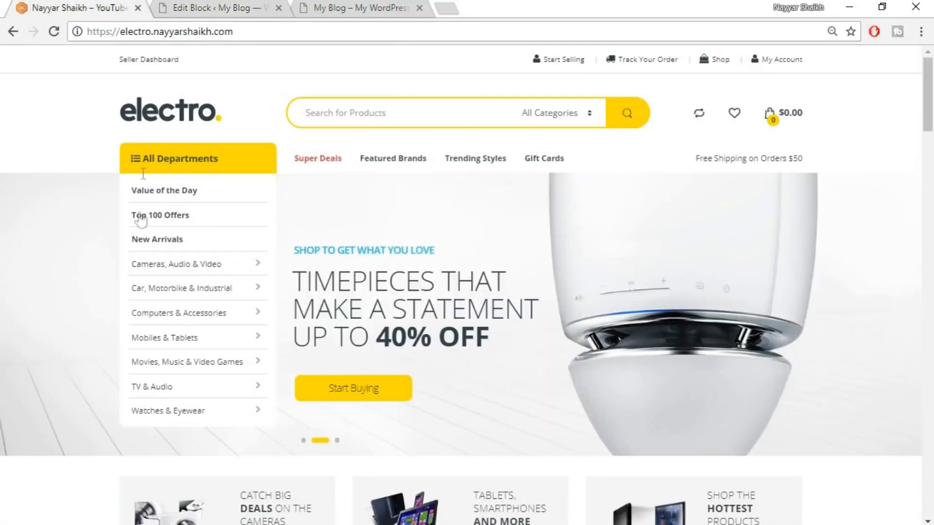
pyautogui.moveTo(153, 264)
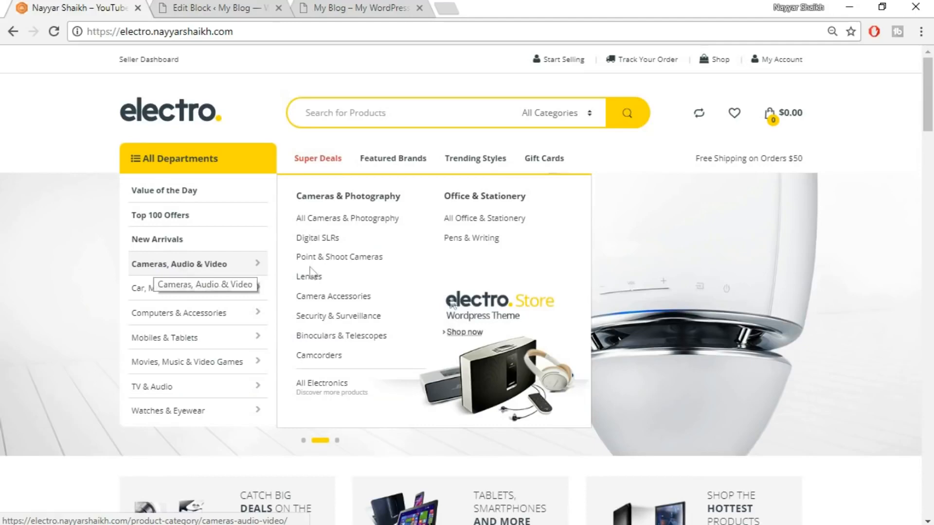
pyautogui.click(188, 6)
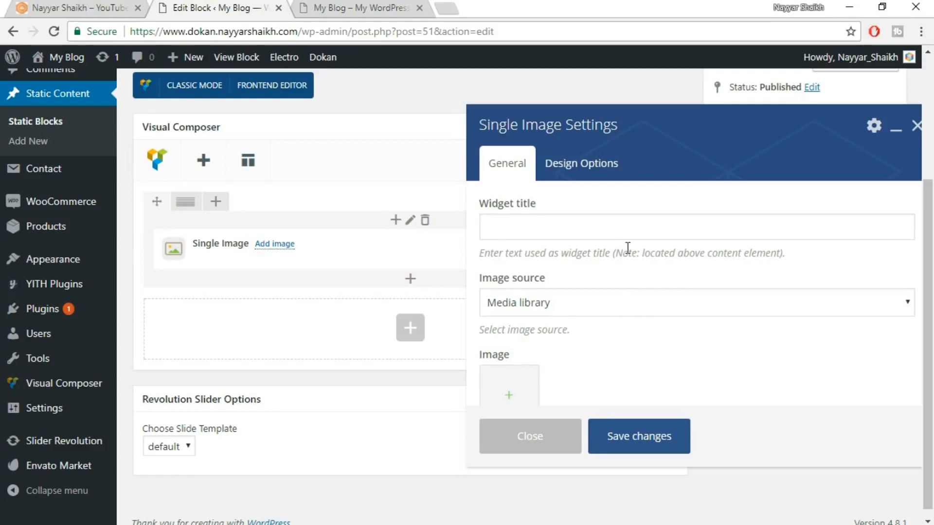
# Upload the Cameras image from Resources > Images > Departments Menu, set it as the single image, and save the element
pyautogui.scroll(-2, 620, 249)
pyautogui.click(493, 326)
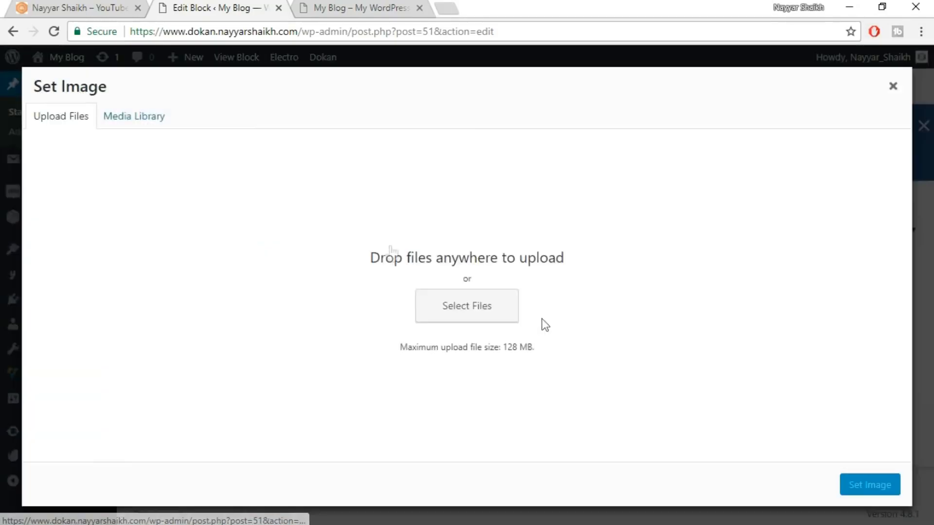
pyautogui.click(463, 301)
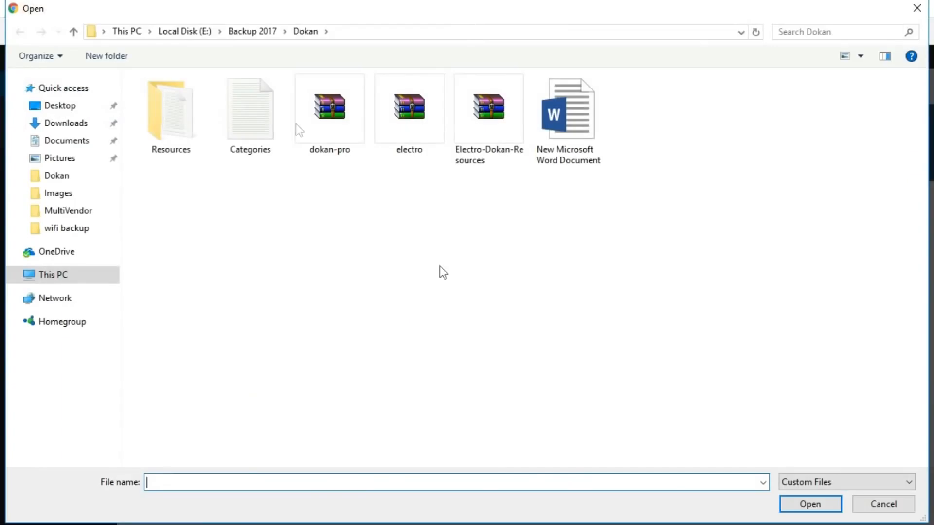
pyautogui.doubleClick(201, 119)
pyautogui.doubleClick(162, 99)
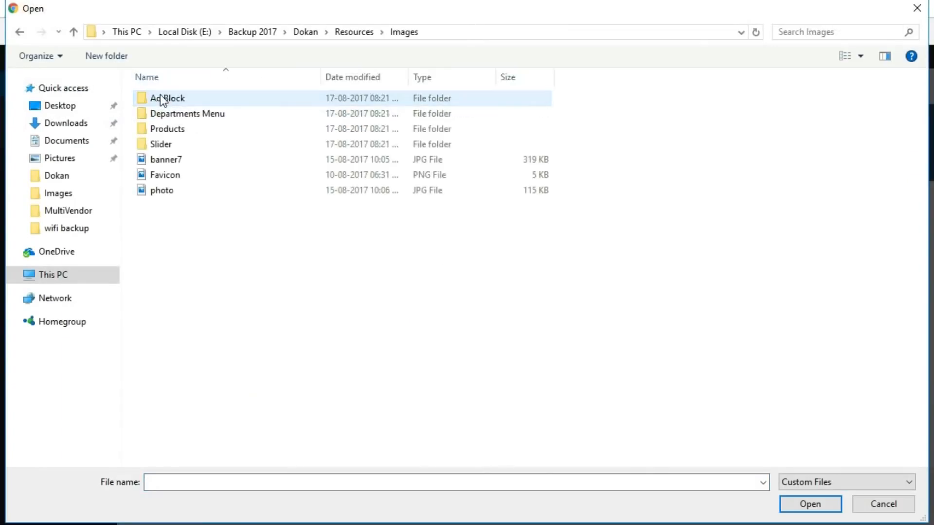
pyautogui.doubleClick(182, 99)
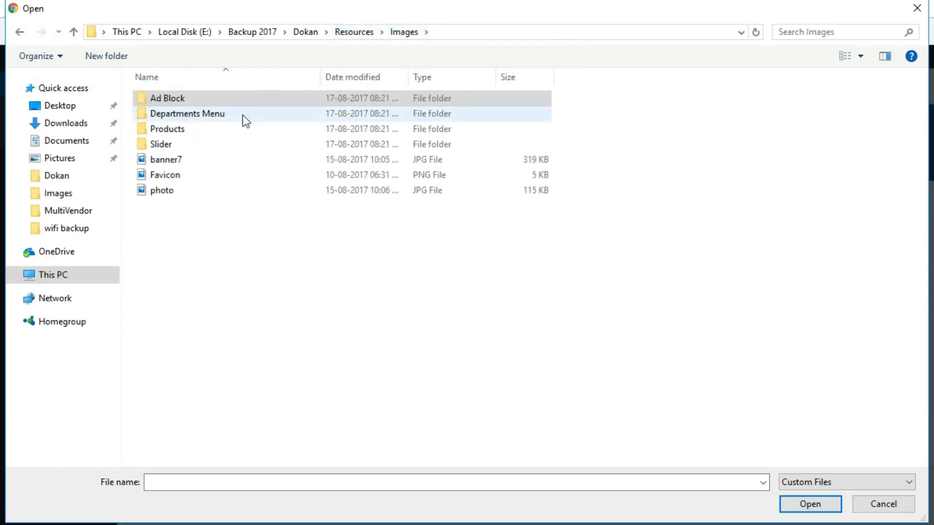
pyautogui.doubleClick(244, 117)
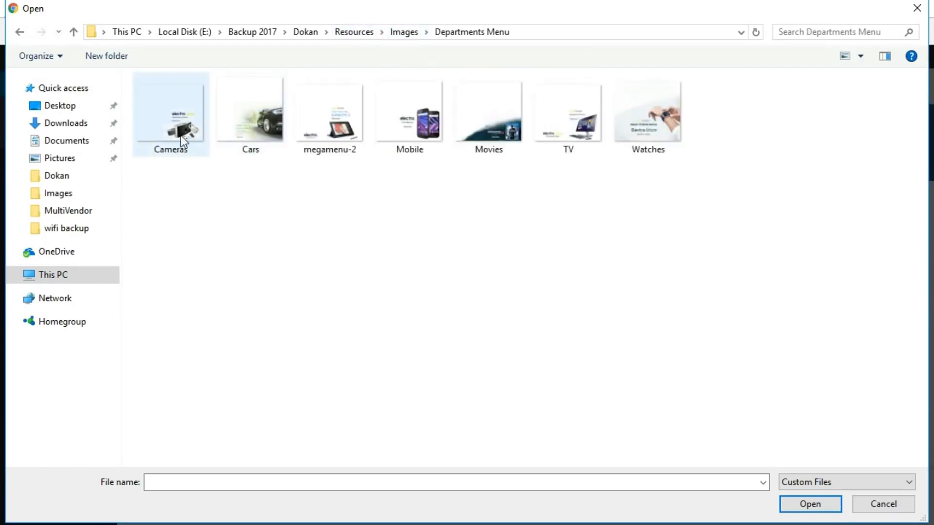
pyautogui.click(181, 136)
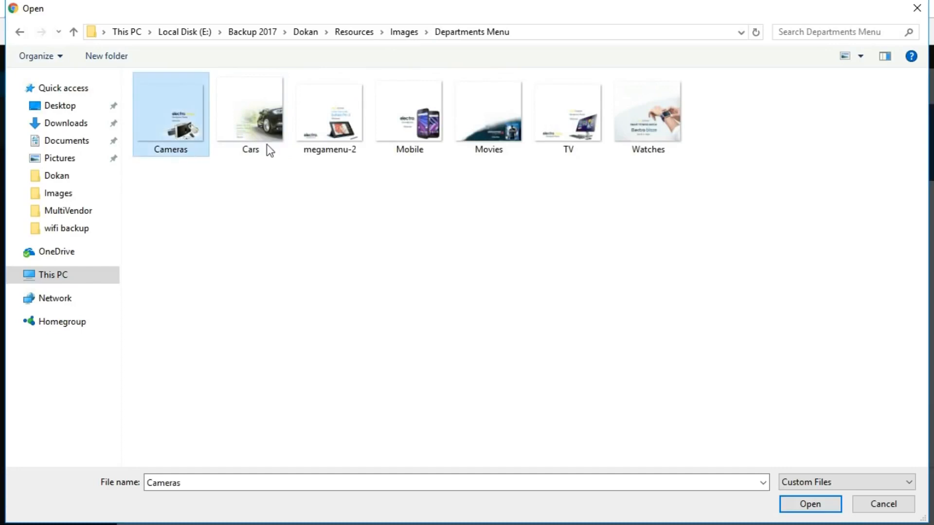
pyautogui.click(816, 508)
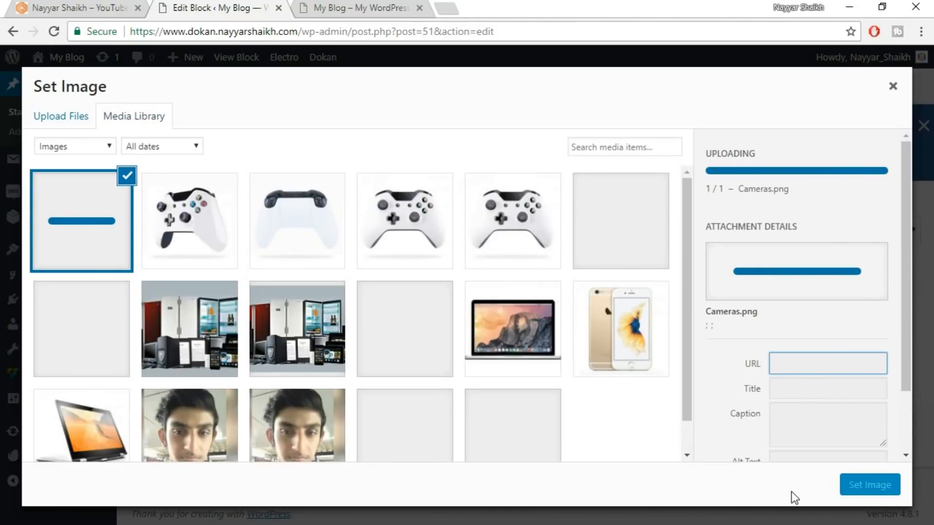
pyautogui.click(871, 486)
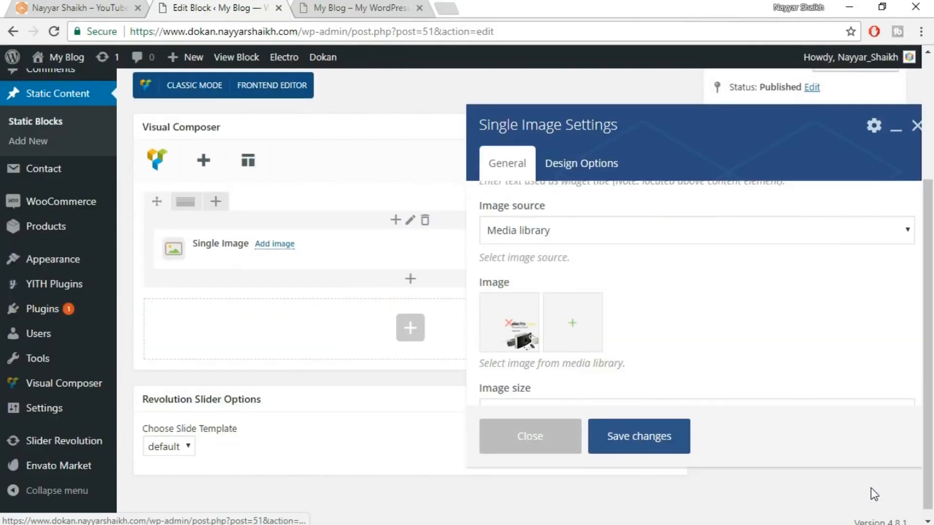
pyautogui.click(654, 438)
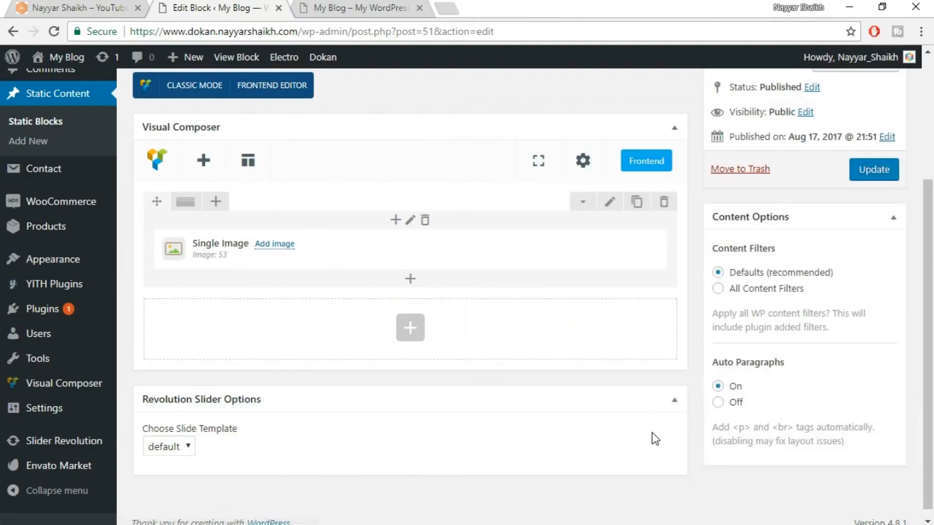
# Give the row containing the image the extra class name bg-yamm-content and save the row settings
pyautogui.click(611, 204)
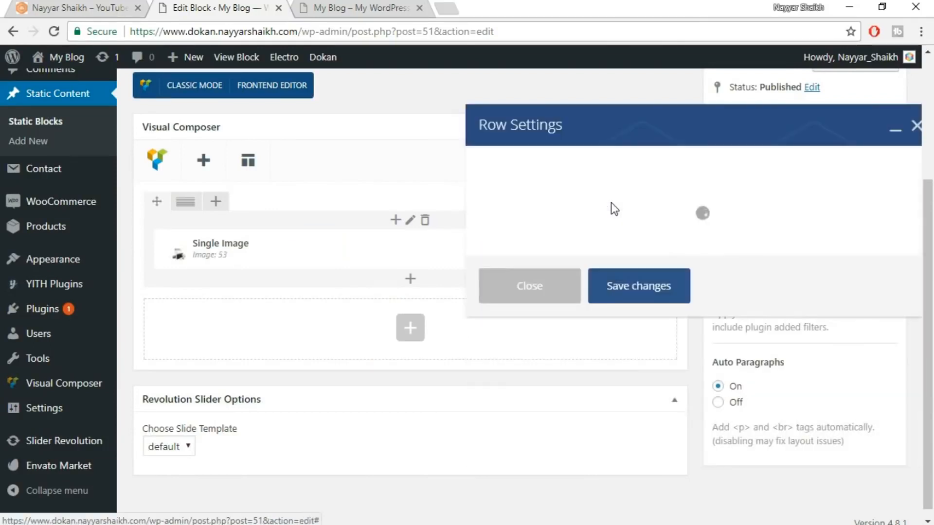
pyautogui.scroll(-10, 659, 294)
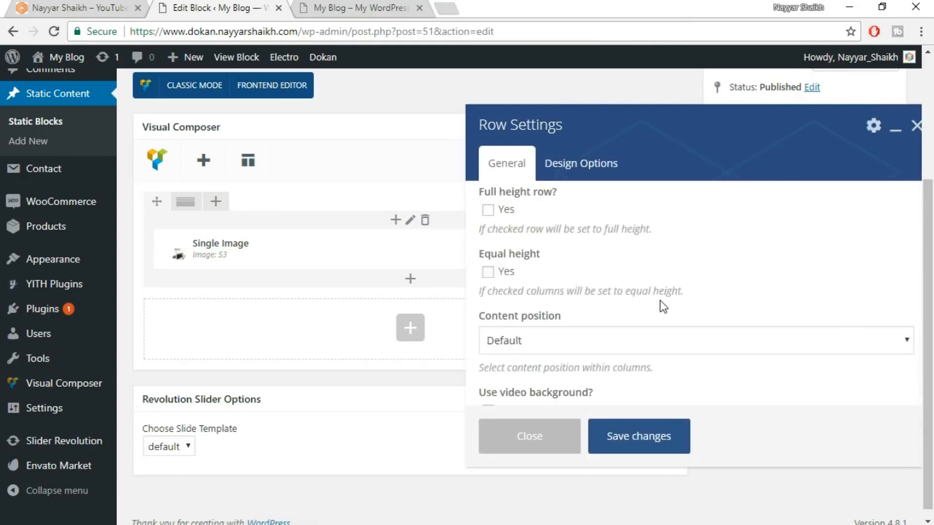
pyautogui.scroll(-2, 588, 392)
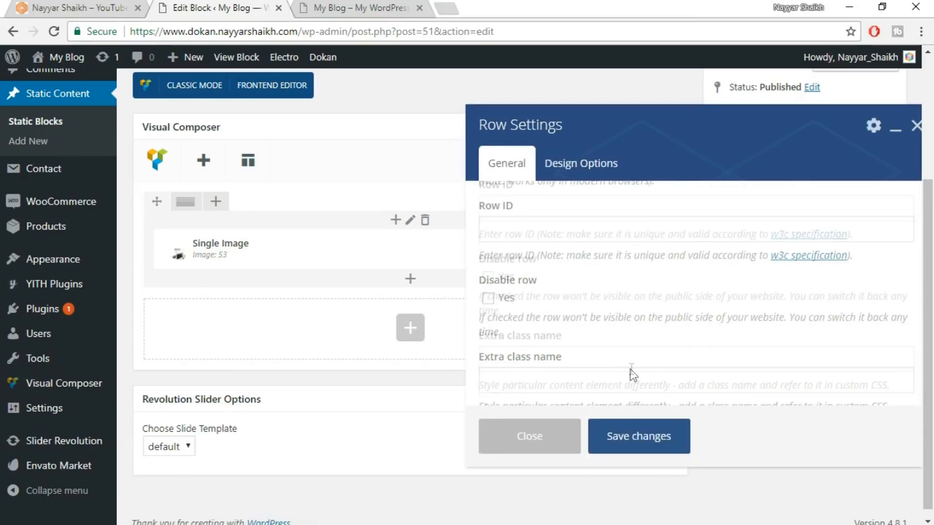
pyautogui.click(571, 359)
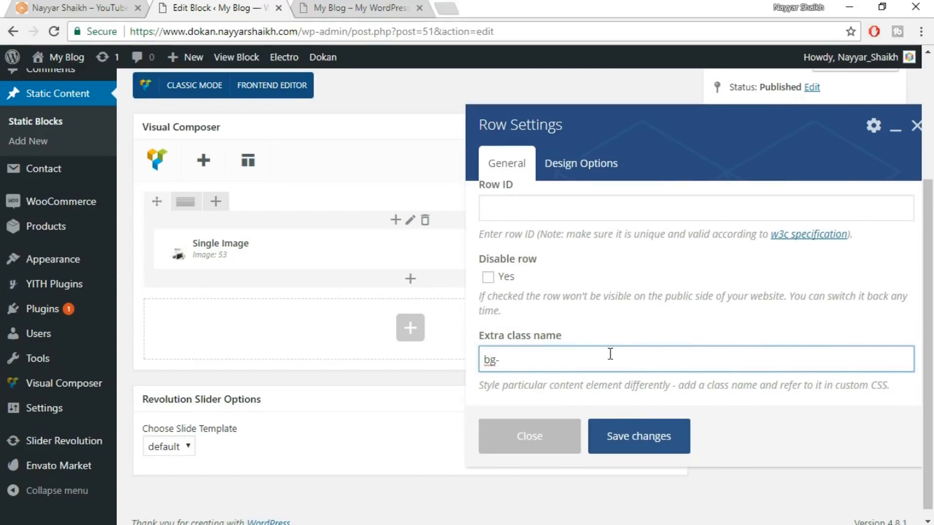
pyautogui.write('bg-yamm-content')
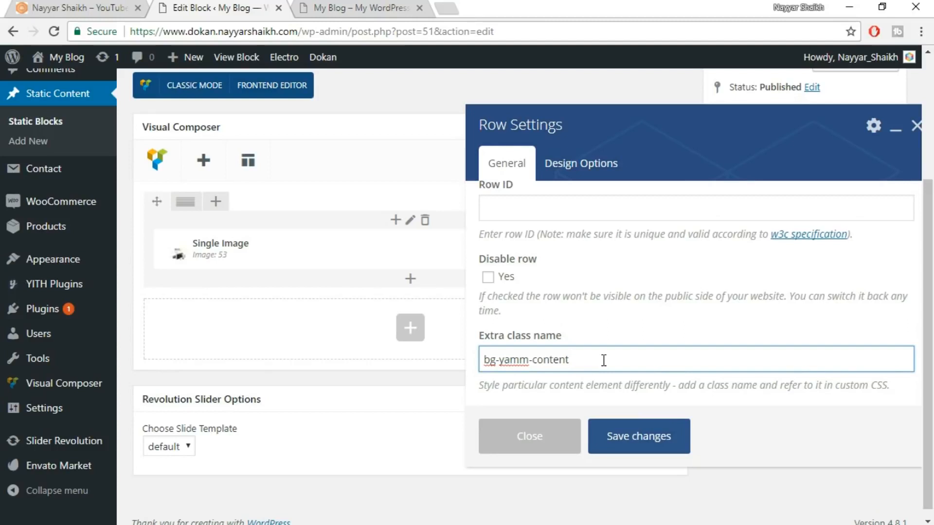
pyautogui.click(630, 432)
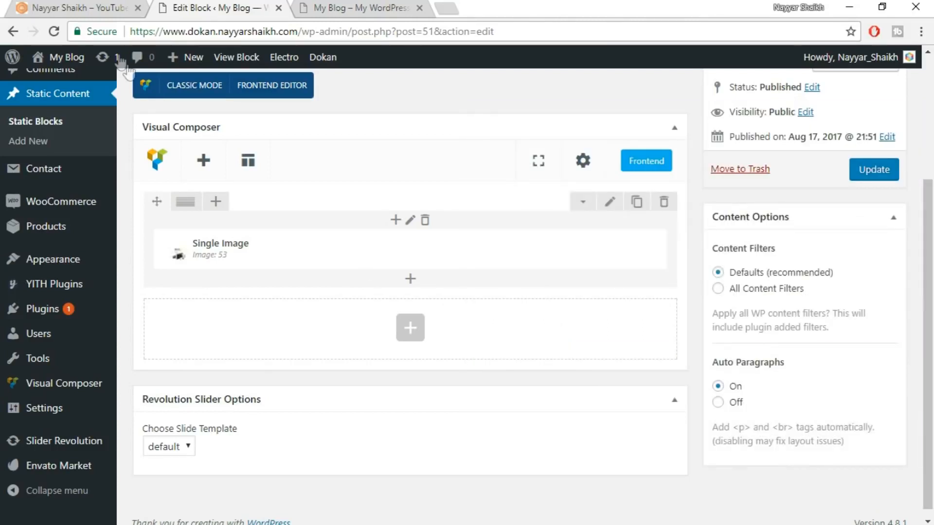
# Add a Text Block element in a new row below the Cameras block's single image
pyautogui.click(106, 8)
pyautogui.moveTo(209, 265)
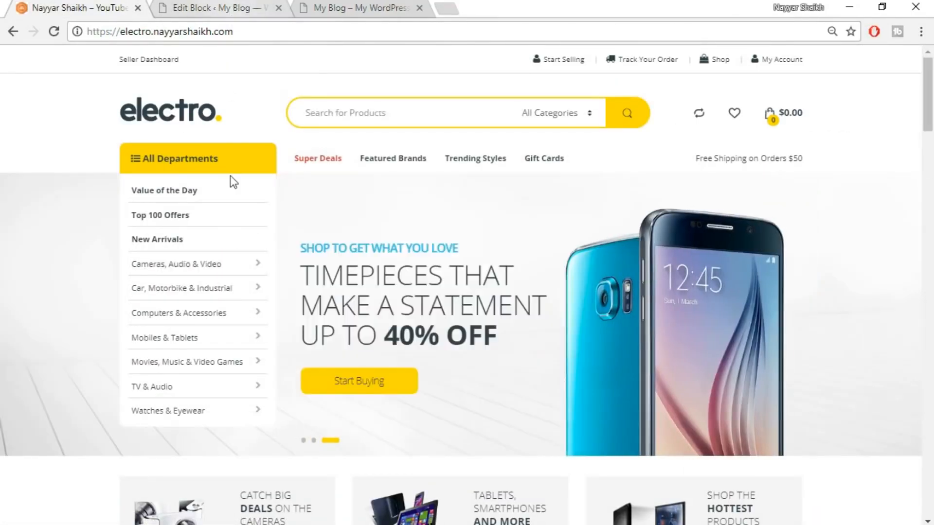
pyautogui.click(204, 7)
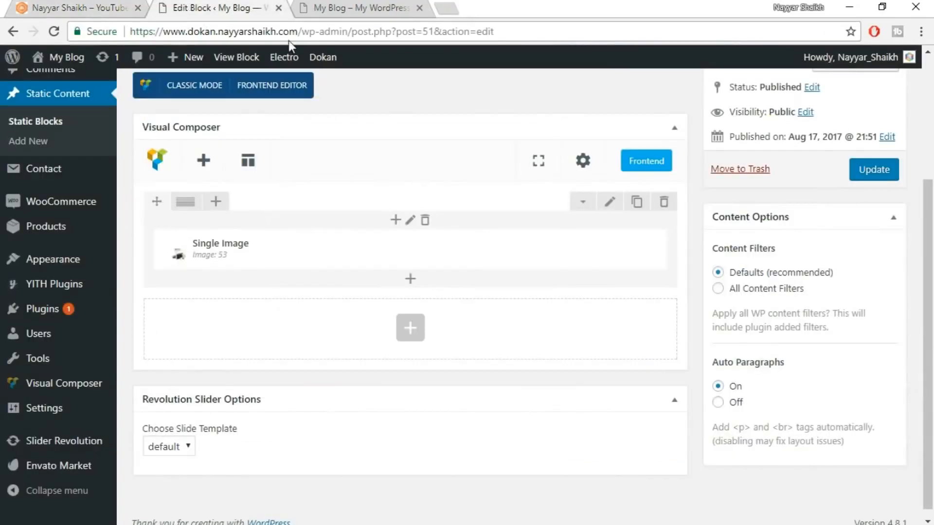
pyautogui.click(411, 327)
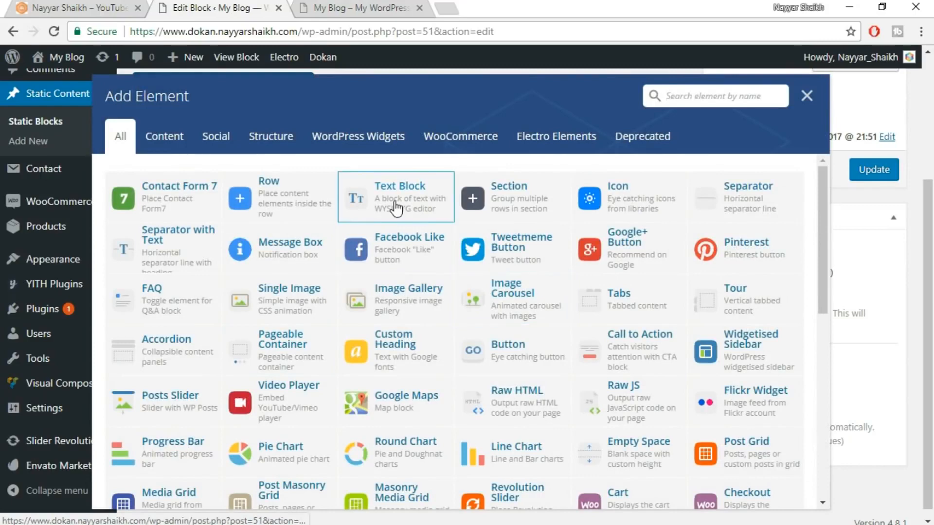
pyautogui.click(415, 208)
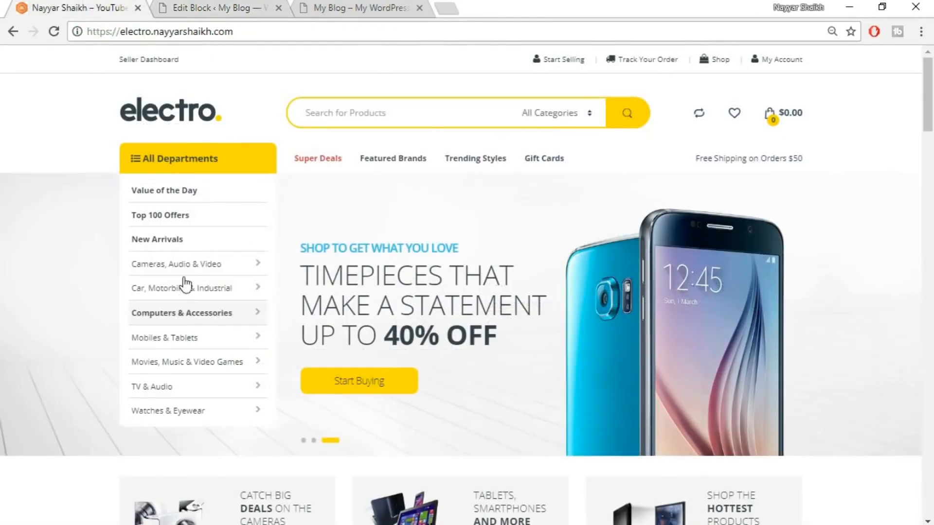
# Open bloggdude.com in a new tab and open the multi vendor eCommerce marketplace tutorial post
pyautogui.click(445, 8)
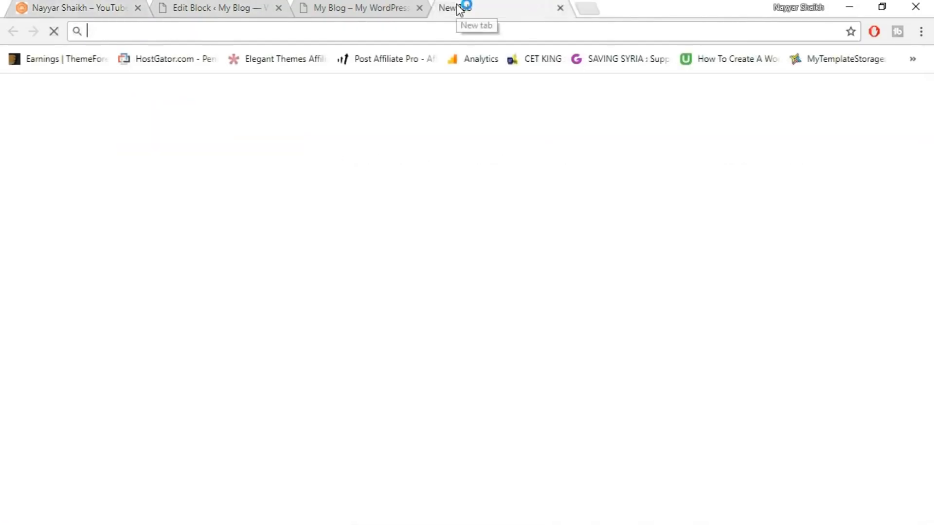
pyautogui.write('blo')
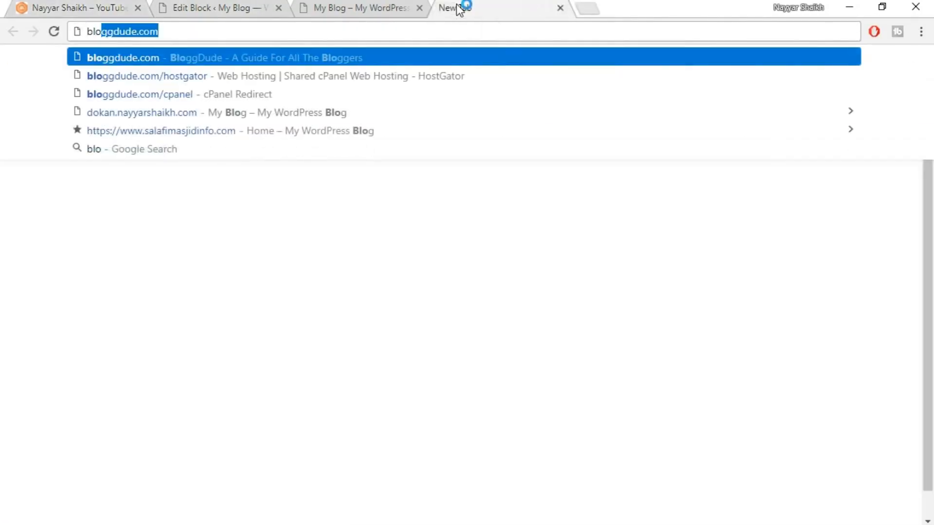
pyautogui.press('Return')
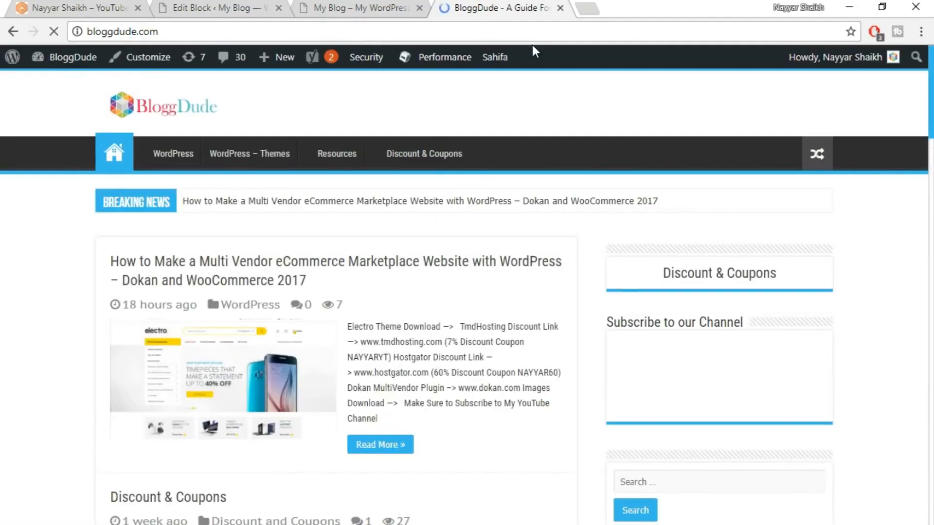
pyautogui.click(463, 275)
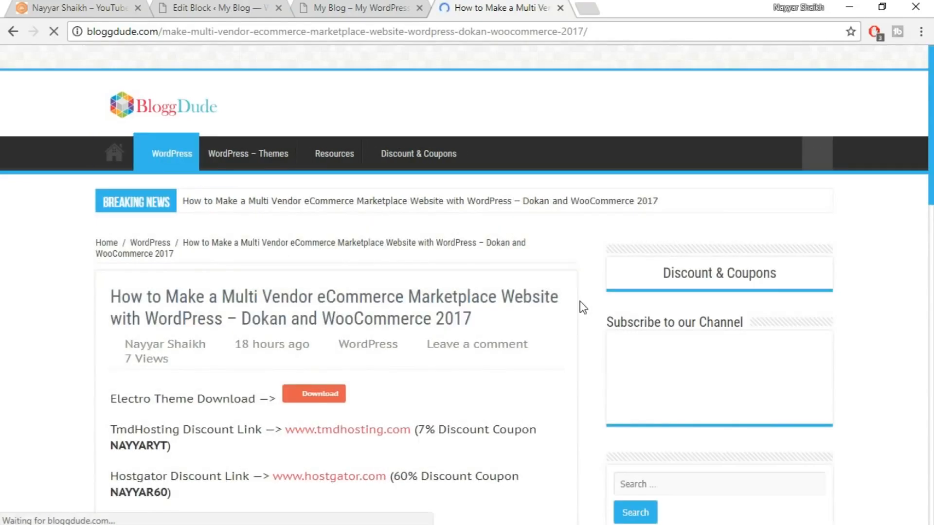
pyautogui.scroll(-6, 564, 303)
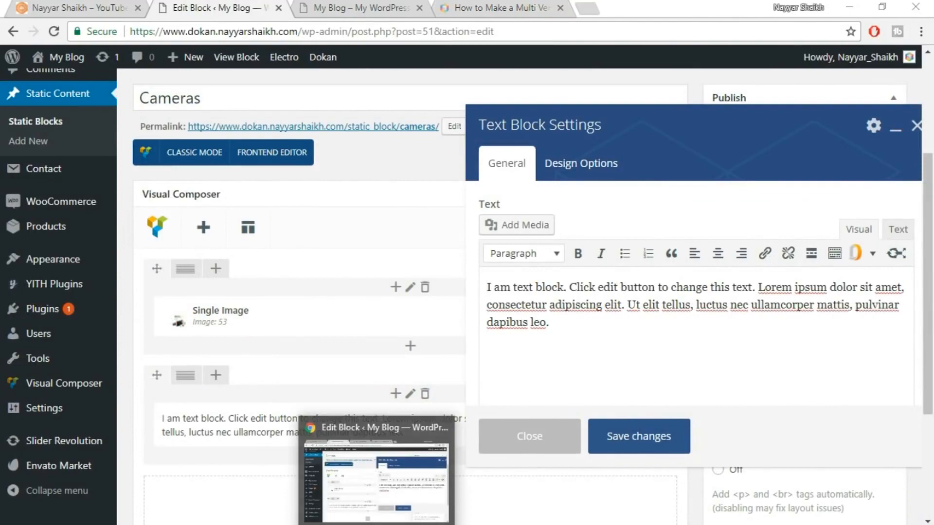
# Open the CSS text file in the Resources folder and copy the Static Block HTML list
pyautogui.click(396, 524)
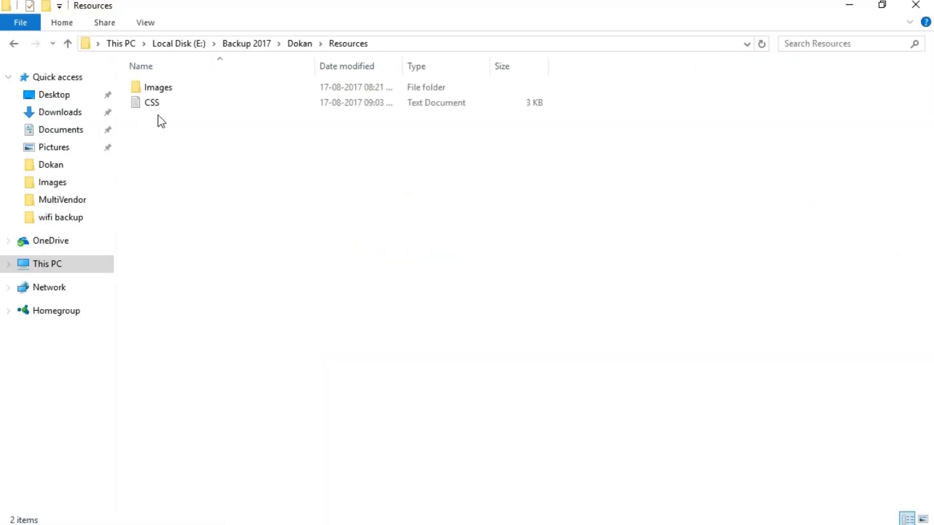
pyautogui.click(160, 106)
pyautogui.doubleClick(159, 107)
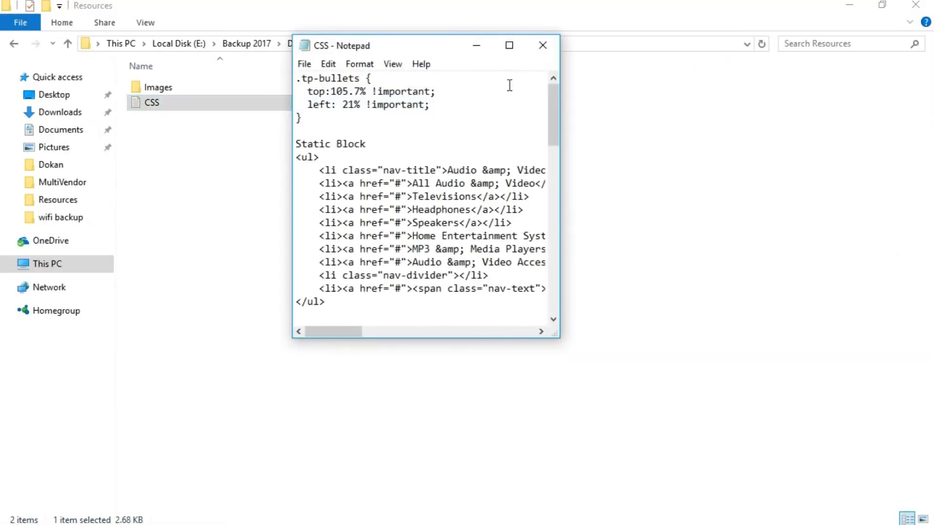
pyautogui.click(506, 43)
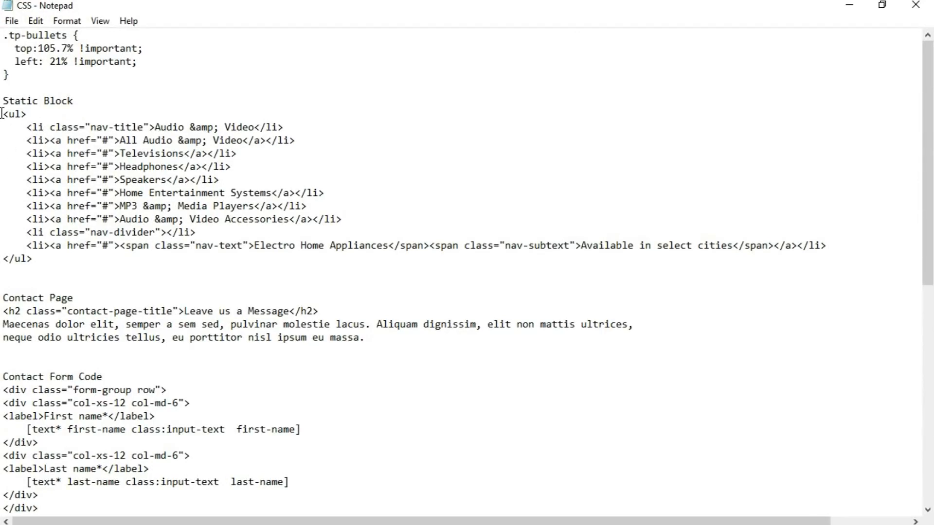
pyautogui.moveTo(2, 113); pyautogui.dragTo(59, 262)
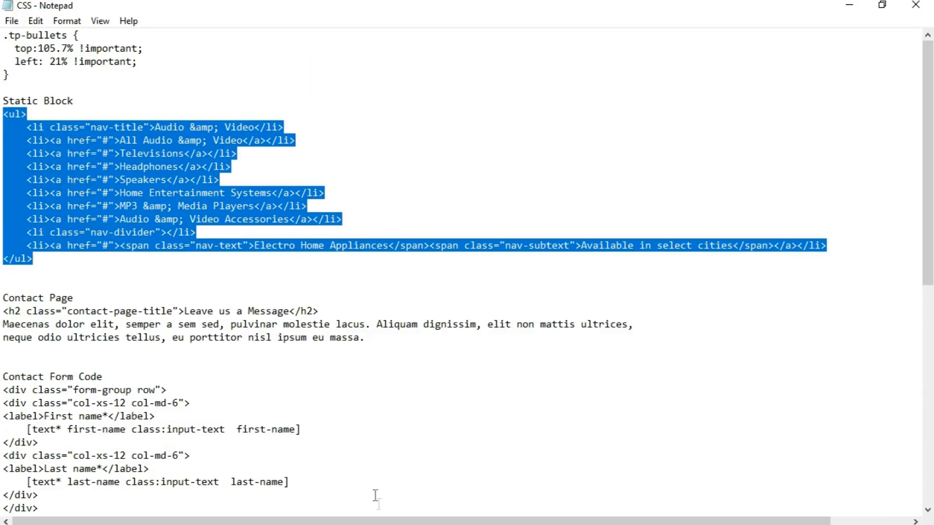
pyautogui.click(381, 524)
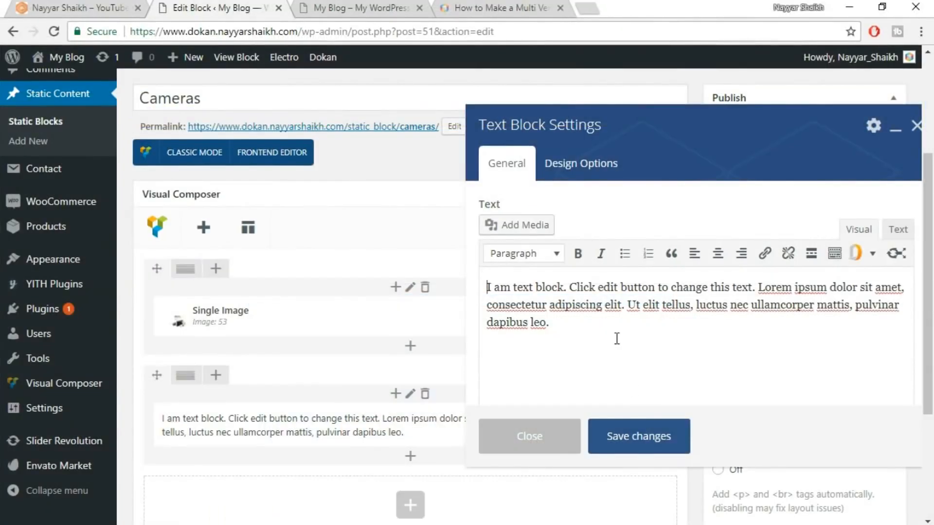
# Replace the text block's placeholder content with the copied Static Block HTML and save the changes
pyautogui.hotkey('ctrl', 'a')
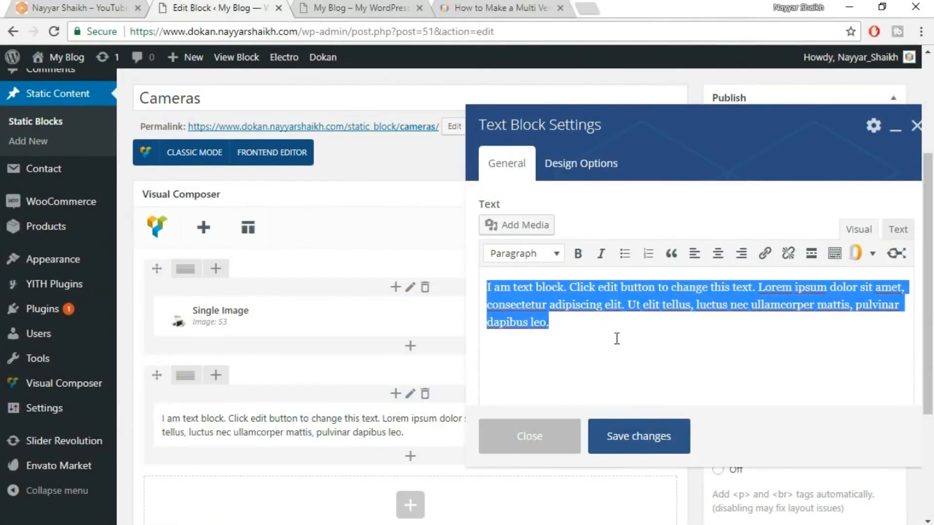
pyautogui.press('BackSpace')
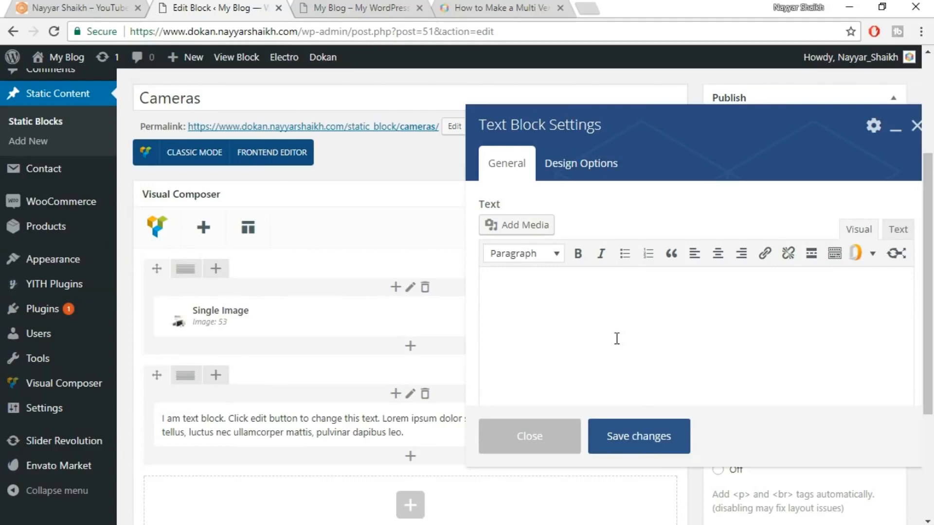
pyautogui.hotkey('ctrl', 'v')
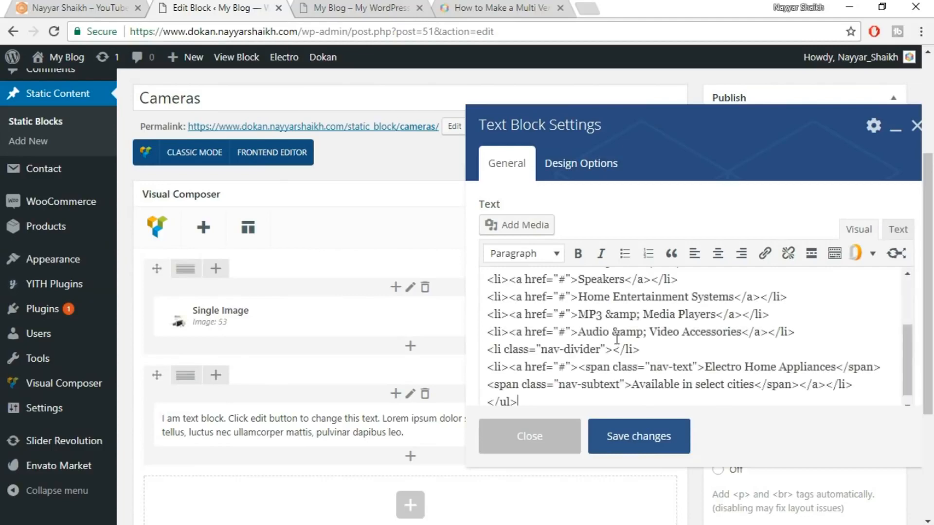
pyautogui.click(639, 436)
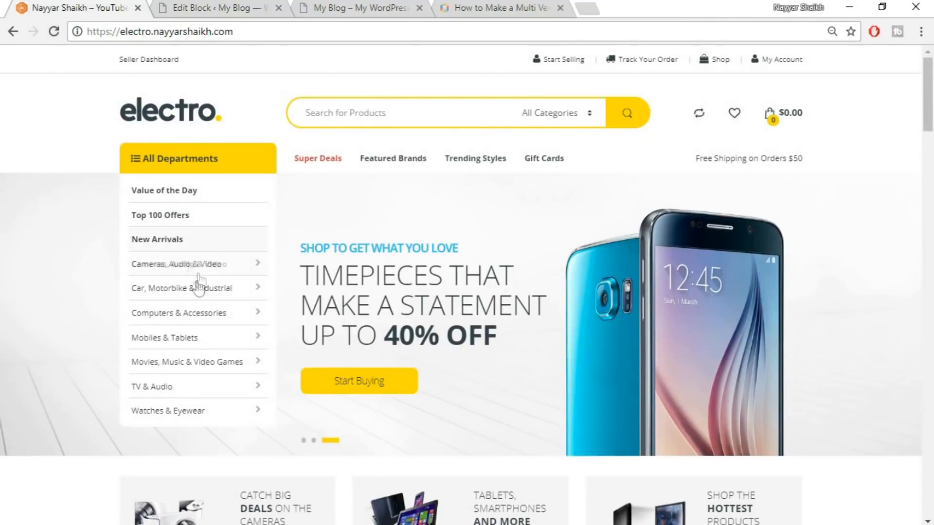
# Compare the text block's menu headings with the demo's Cameras, Audio & Video mega menu
pyautogui.moveTo(201, 266)
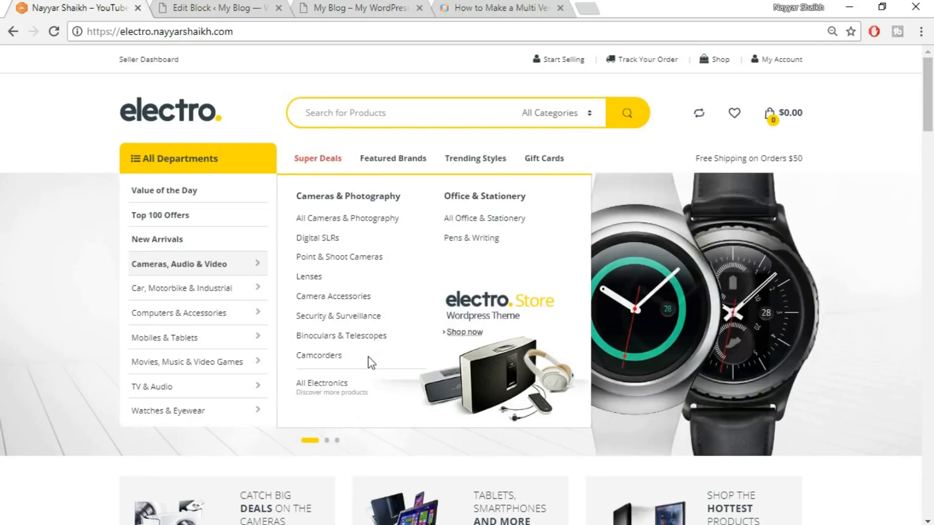
pyautogui.click(252, 7)
pyautogui.scroll(-5, 457, 341)
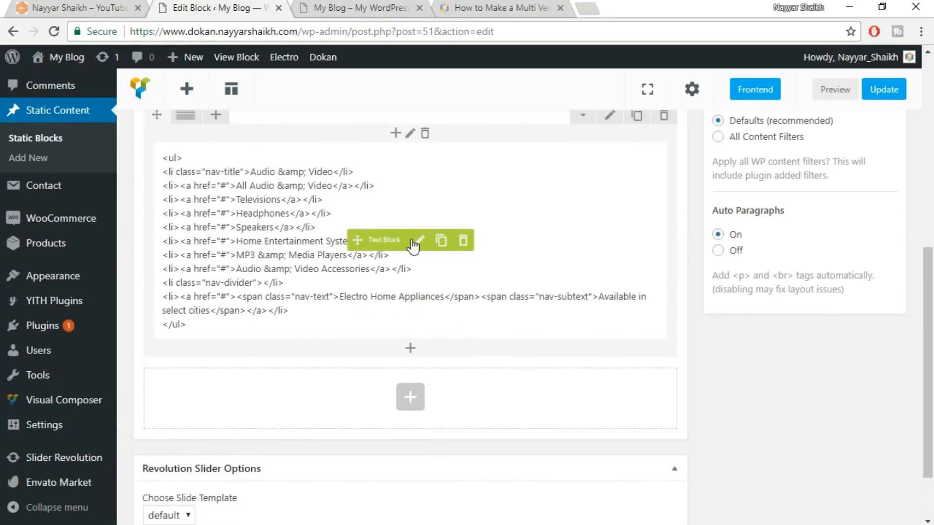
pyautogui.click(419, 240)
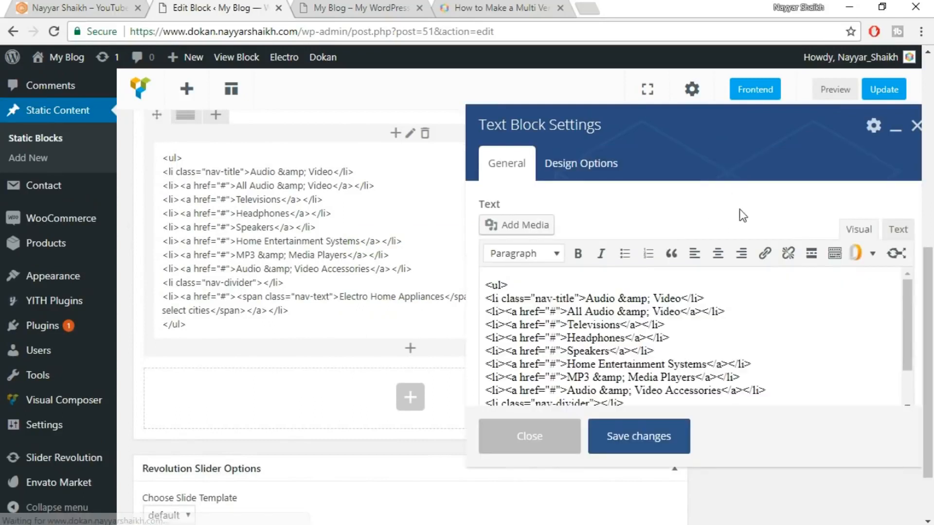
pyautogui.moveTo(597, 306); pyautogui.dragTo(699, 300)
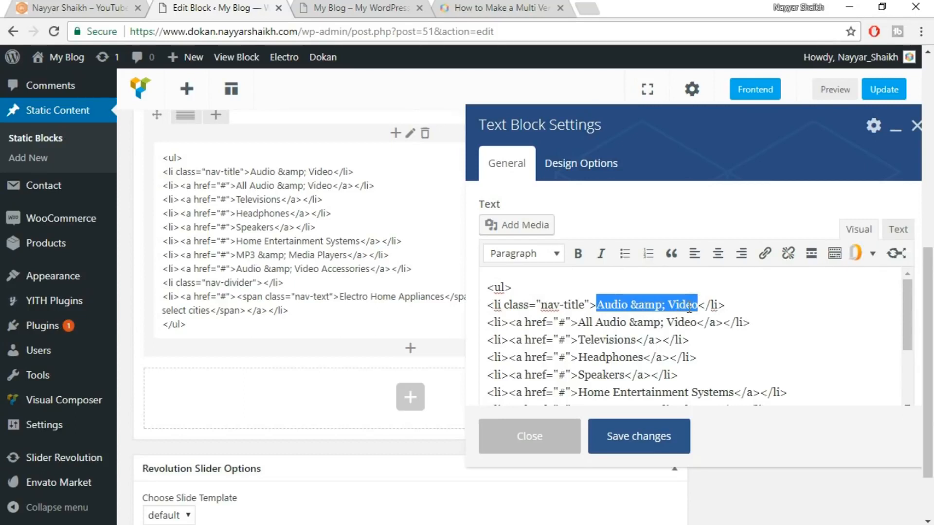
pyautogui.moveTo(579, 323); pyautogui.dragTo(690, 323)
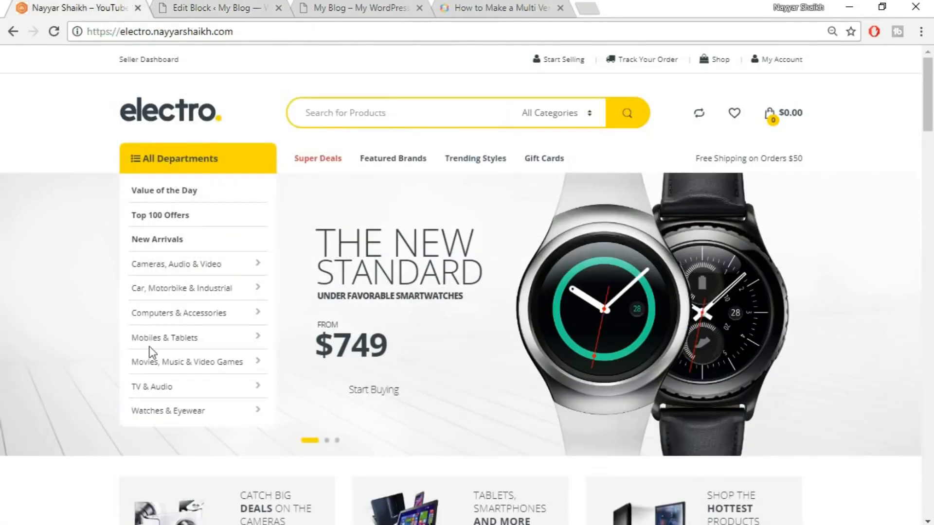
pyautogui.moveTo(239, 265)
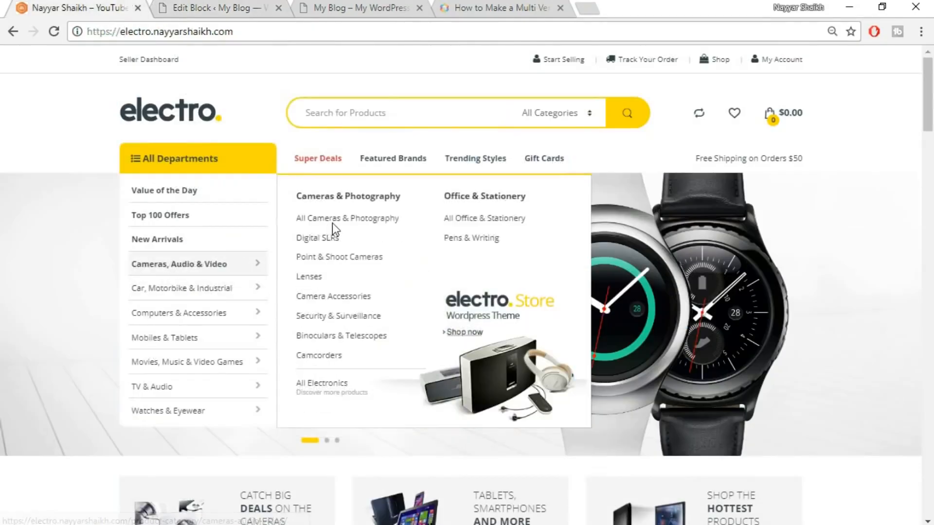
pyautogui.moveTo(211, 286)
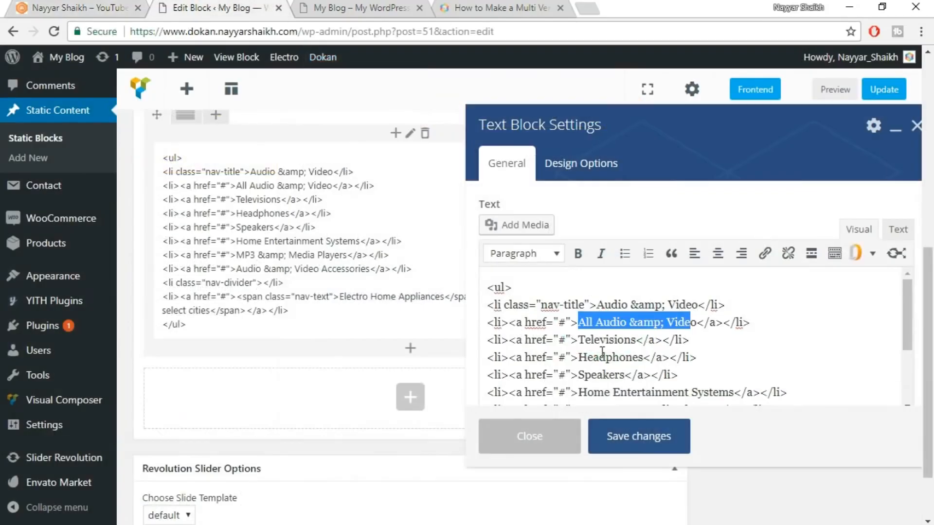
pyautogui.scroll(-5, 632, 347)
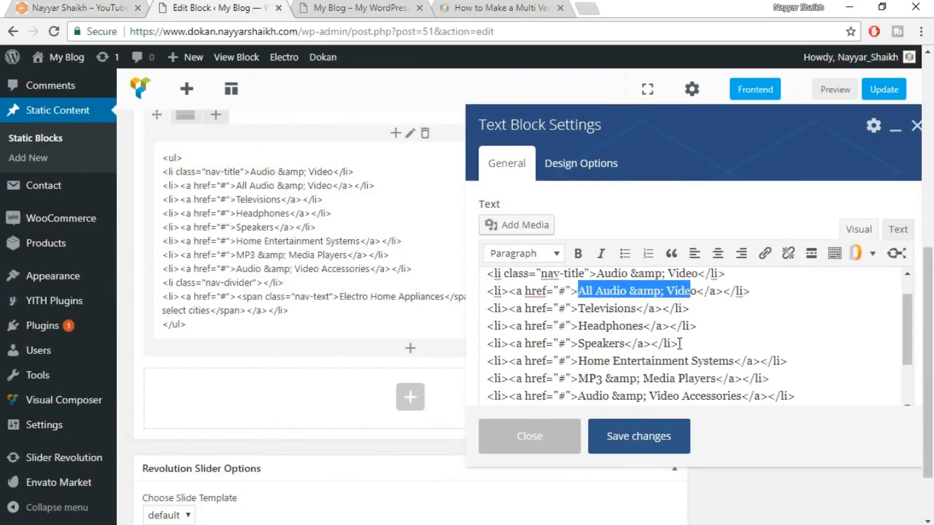
pyautogui.click(623, 436)
pyautogui.scroll(1, 623, 438)
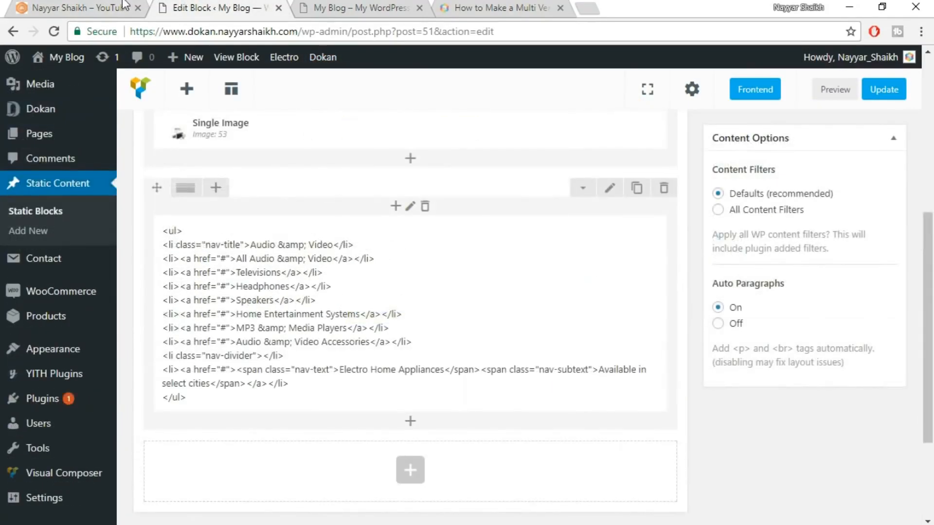
# Split the text block's row into two equal columns
pyautogui.click(97, 8)
pyautogui.moveTo(182, 263)
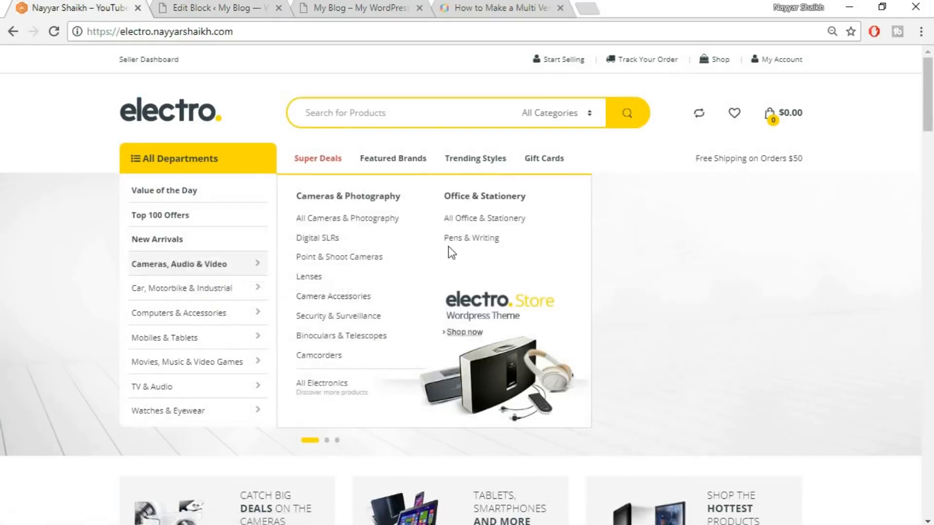
pyautogui.click(229, 7)
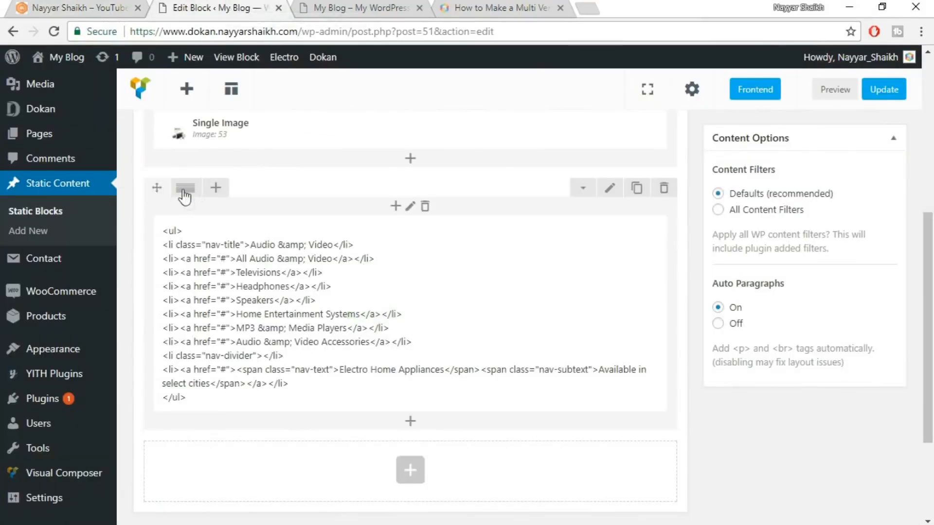
pyautogui.moveTo(184, 196)
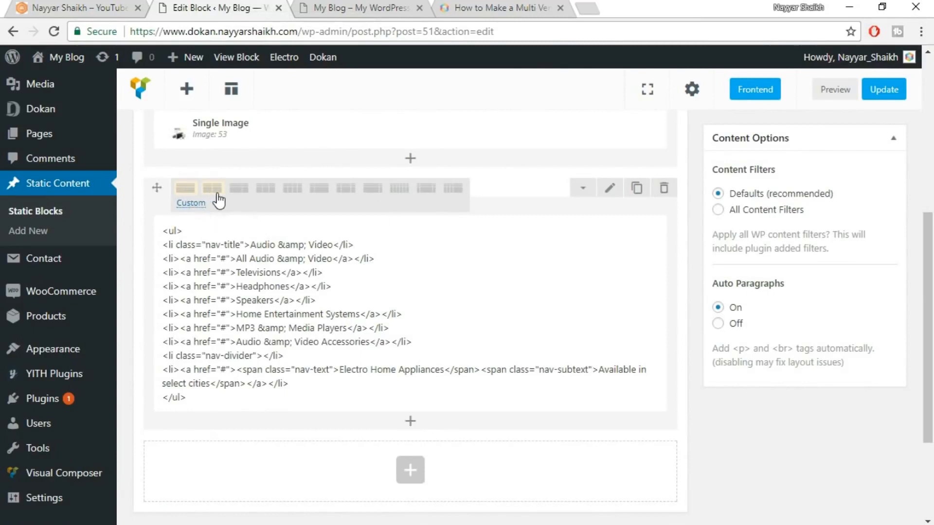
pyautogui.click(212, 197)
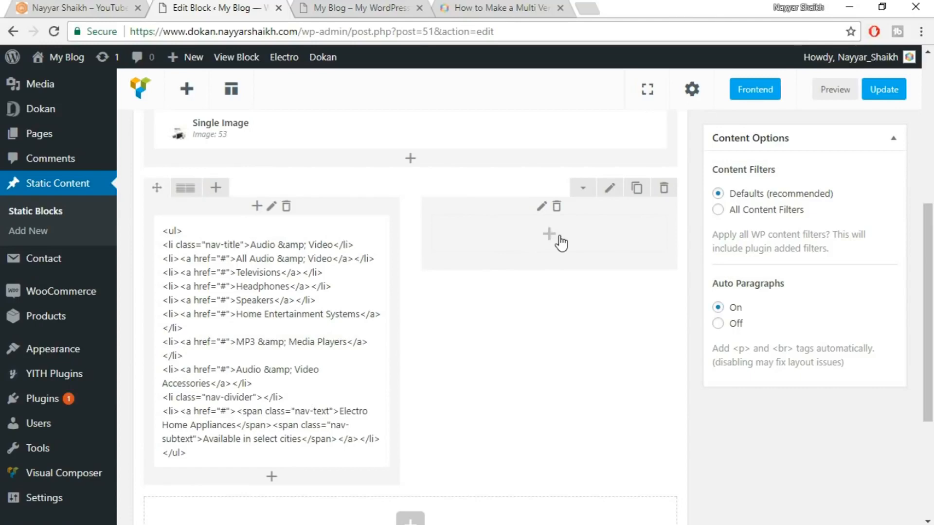
# Add a text block to the second column, paste the menu HTML, and trim it to the Audio & Video title, first two links and Electro Home Appliances
pyautogui.click(548, 234)
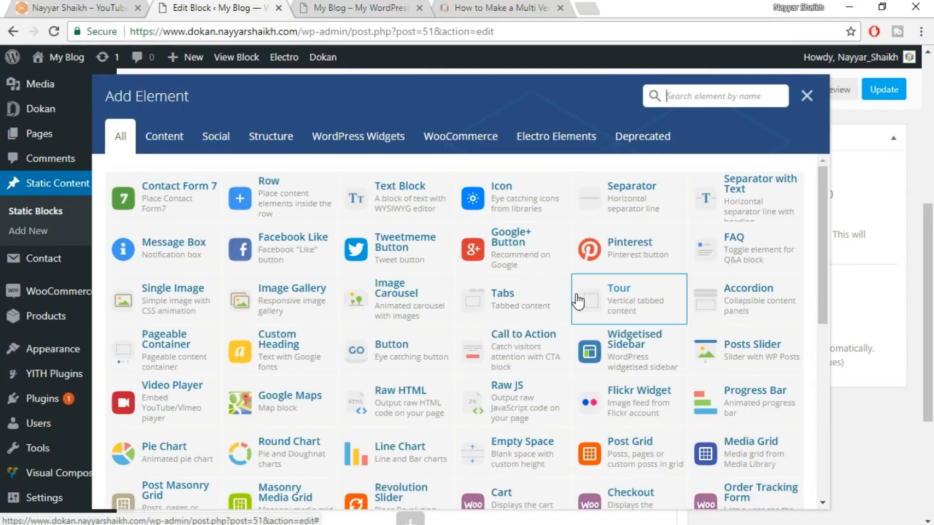
pyautogui.write('tex')
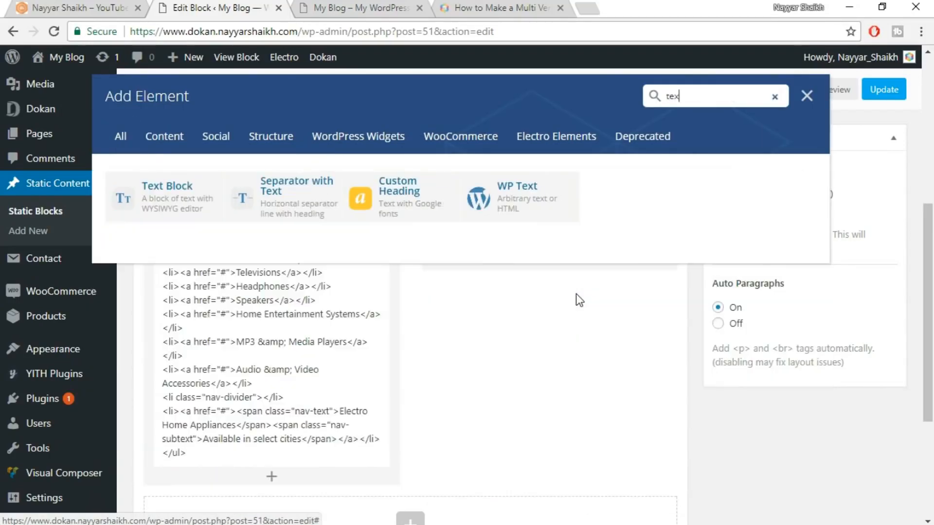
pyautogui.click(175, 210)
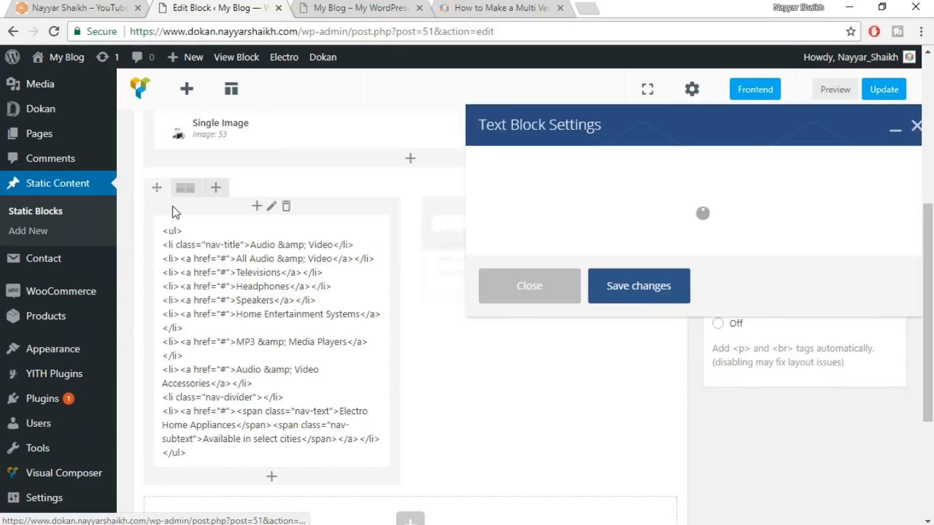
pyautogui.tripleClick(678, 291)
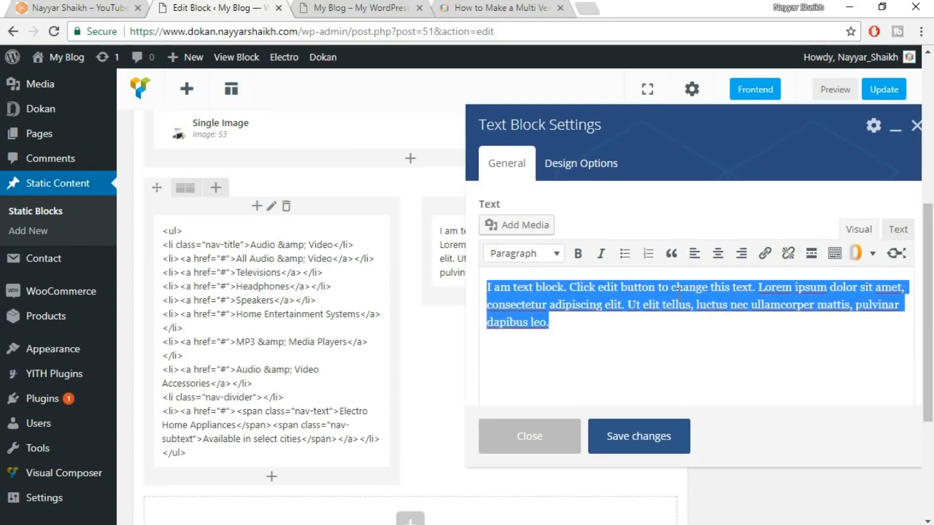
pyautogui.write('<ul> <li class="nav-title">Audio &amp; Video</li> <li><a href="#">All Audio &amp; Video</a></li> <li><a href="#">Televisions</a></li> <li><a href="#">Headphones</a></li> <li><a href="#">Speakers</a></li> <li><a href="#">Home Entertainment Systems</a></li> <li><a href="#">MP3 &amp; Media Players</a></li> <li><a href="#">Audio &amp; Video Accessories</a></li> <li class="nav-divider"></li> <li><a href="#"><span class="nav-text">Electro Home Appliances</span><span class="nav-subtext">Available in select cities</span></a></li> </ul>')
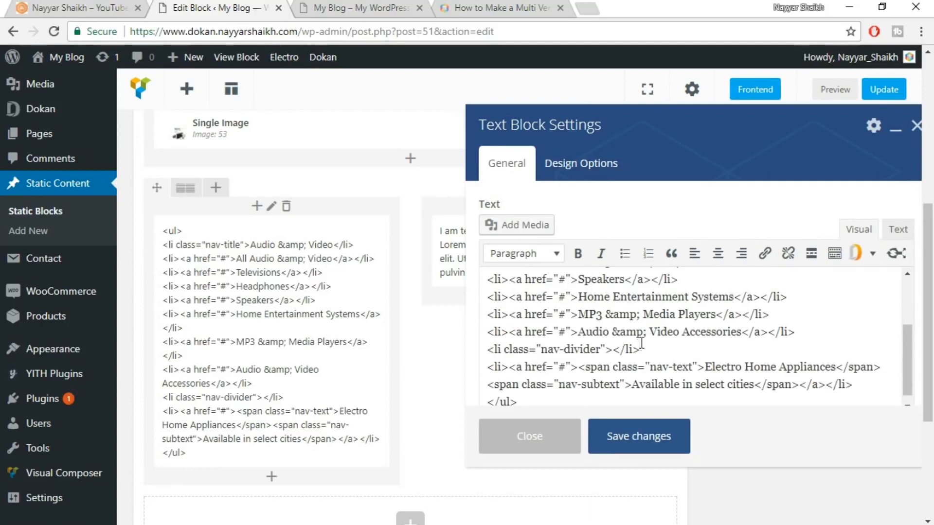
pyautogui.moveTo(620, 348); pyautogui.dragTo(471, 361)
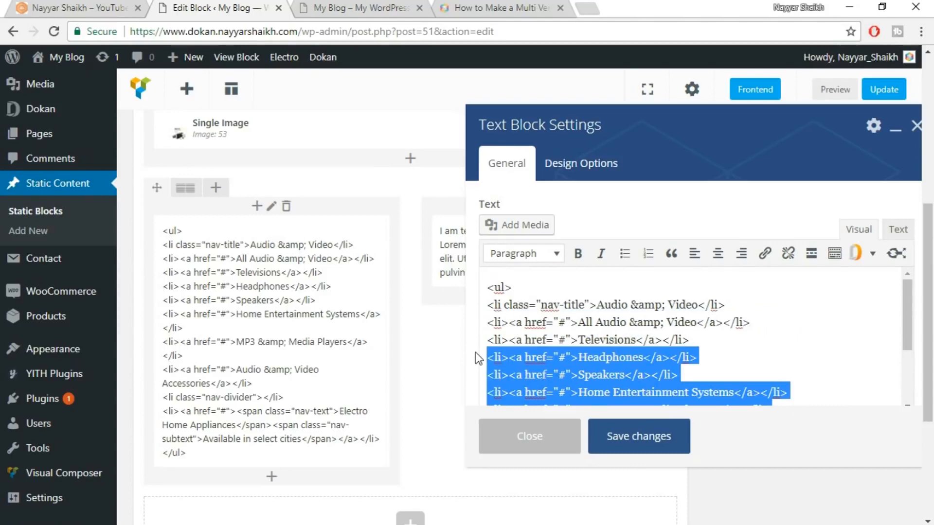
pyautogui.press('BackSpace')
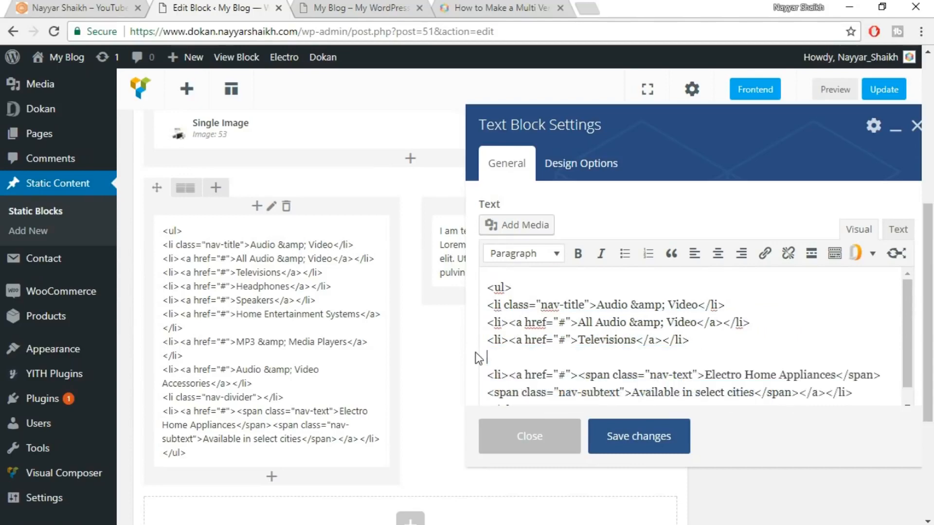
pyautogui.click(645, 440)
# Update the Cameras static block to publish the two-column menu changes
pyautogui.scroll(6, 905, 134)
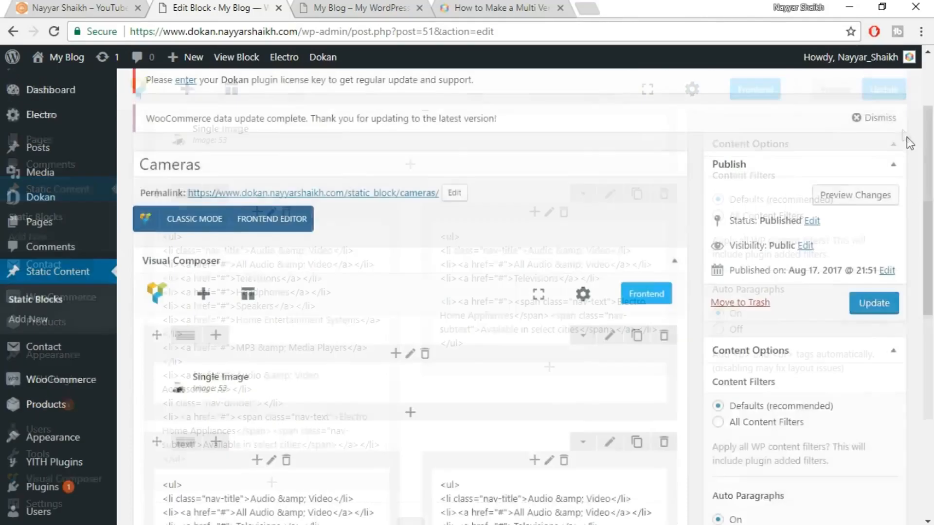
pyautogui.click(880, 382)
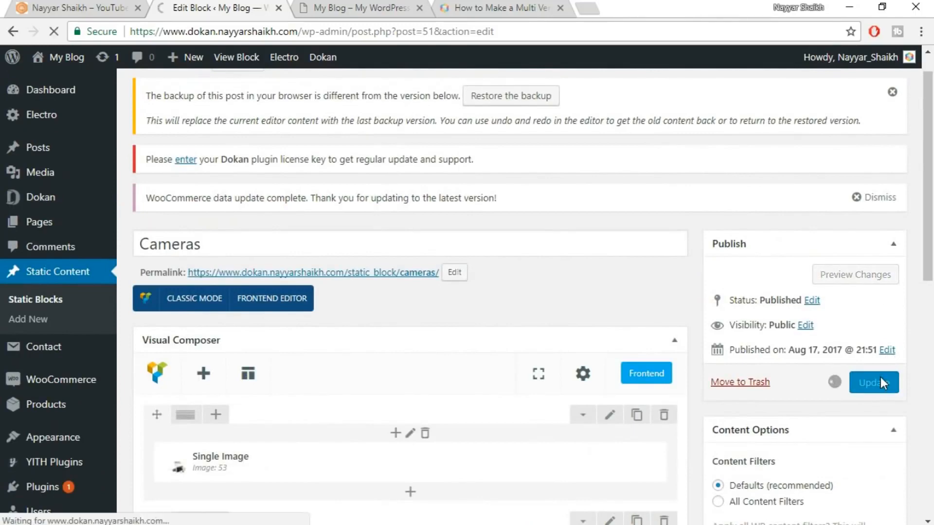
pyautogui.scroll(-5, 608, 246)
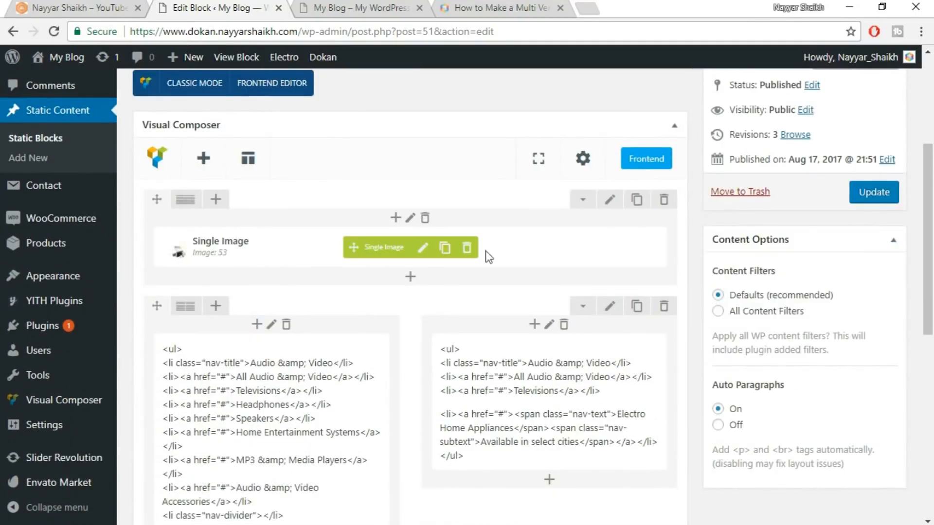
# Switch to the demo store tab and examine the All Departments mega menus
pyautogui.click(39, 6)
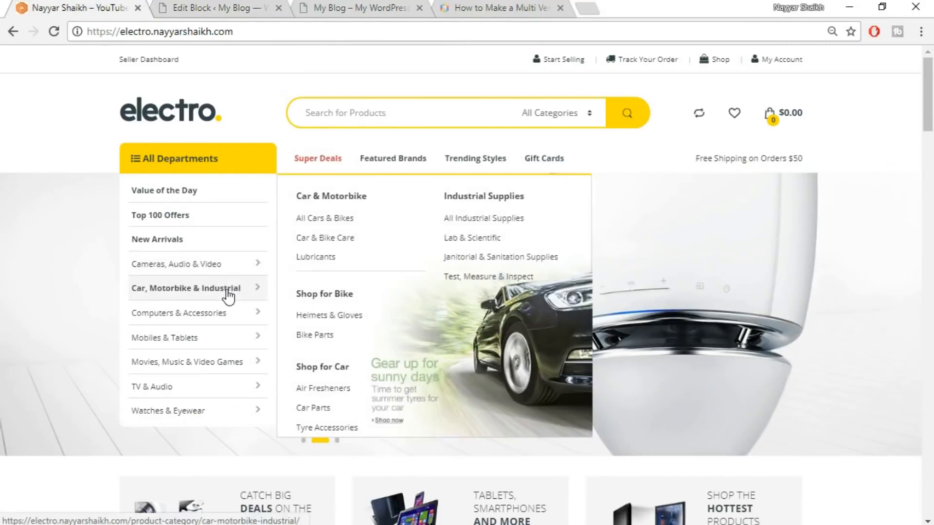
pyautogui.moveTo(221, 272)
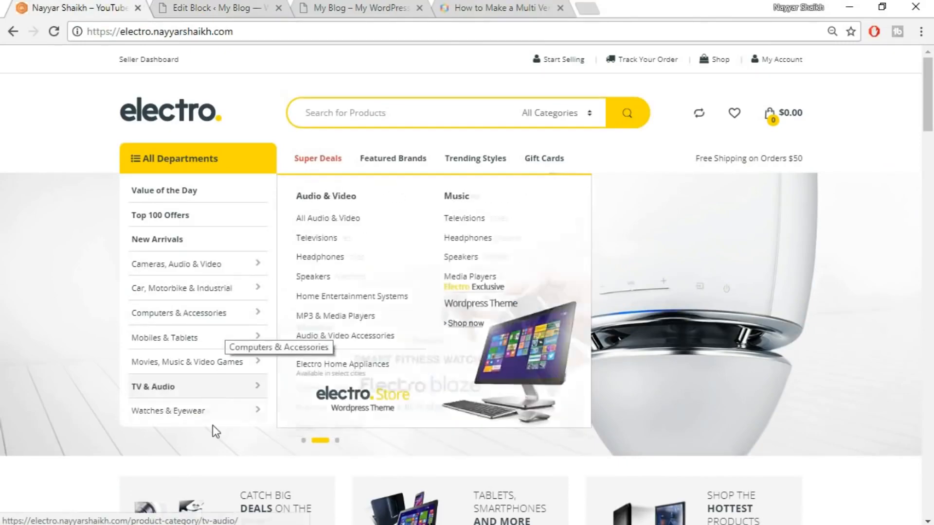
pyautogui.moveTo(209, 299)
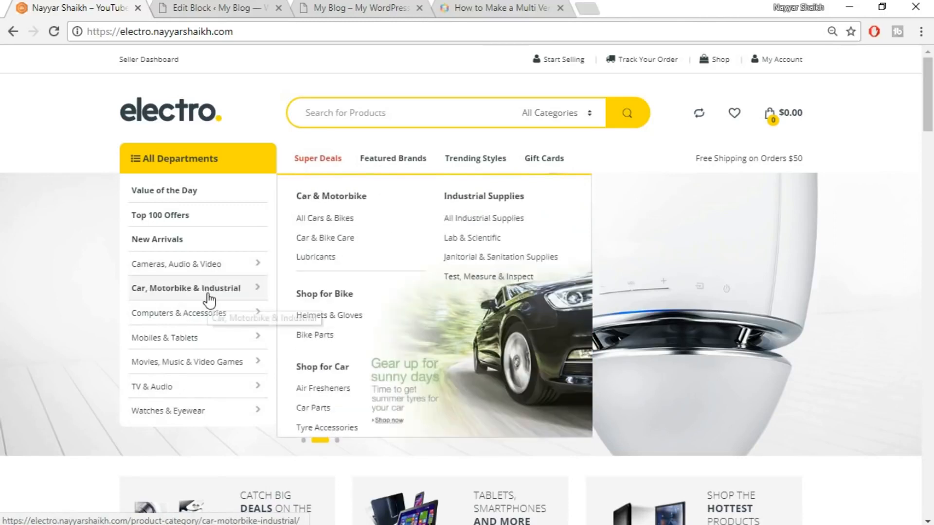
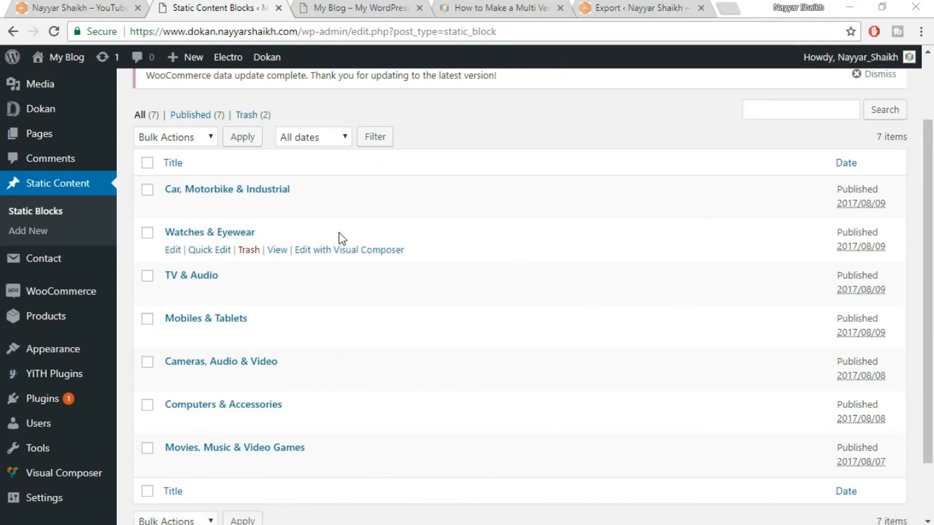
# Create a new navigation menu named Departments
pyautogui.click(95, 7)
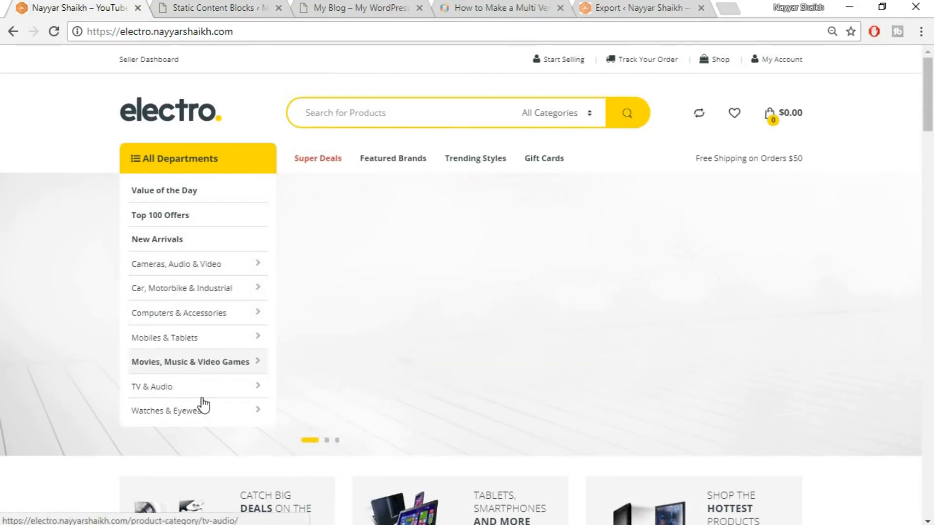
pyautogui.click(202, 6)
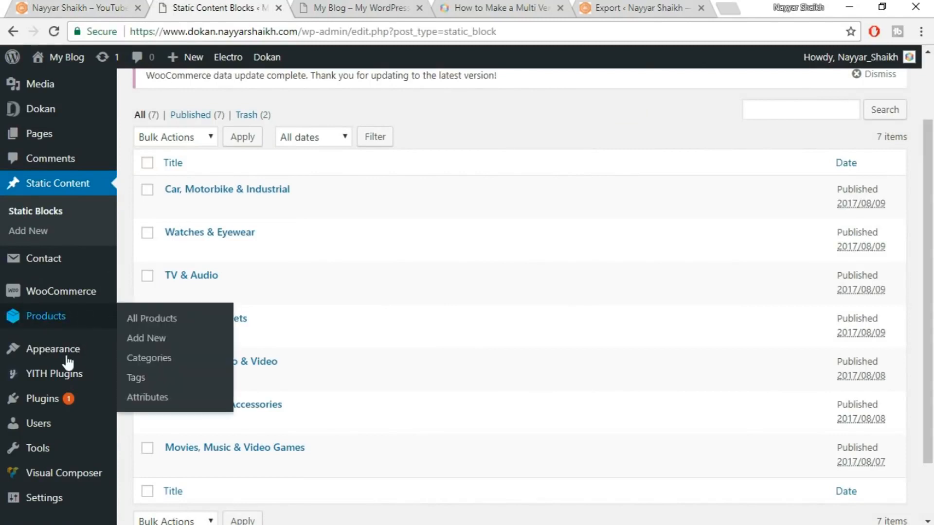
pyautogui.moveTo(66, 357)
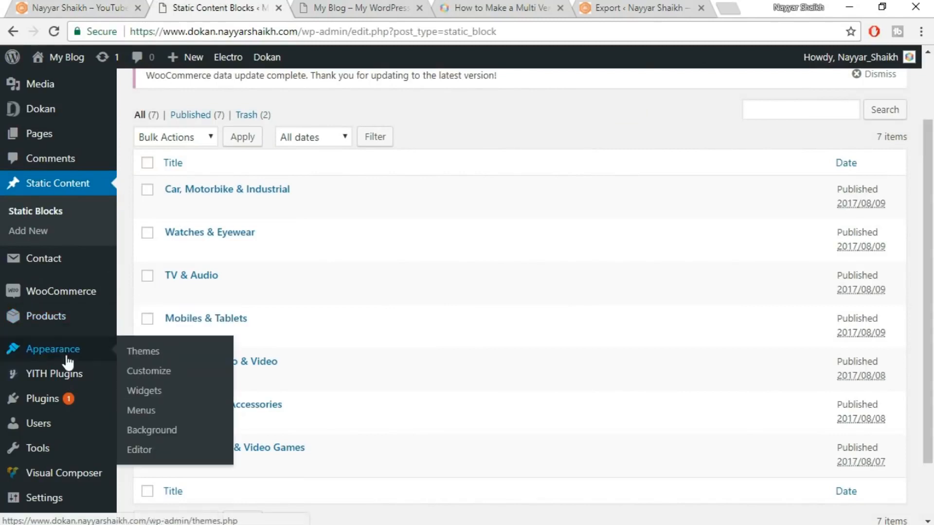
pyautogui.click(142, 408)
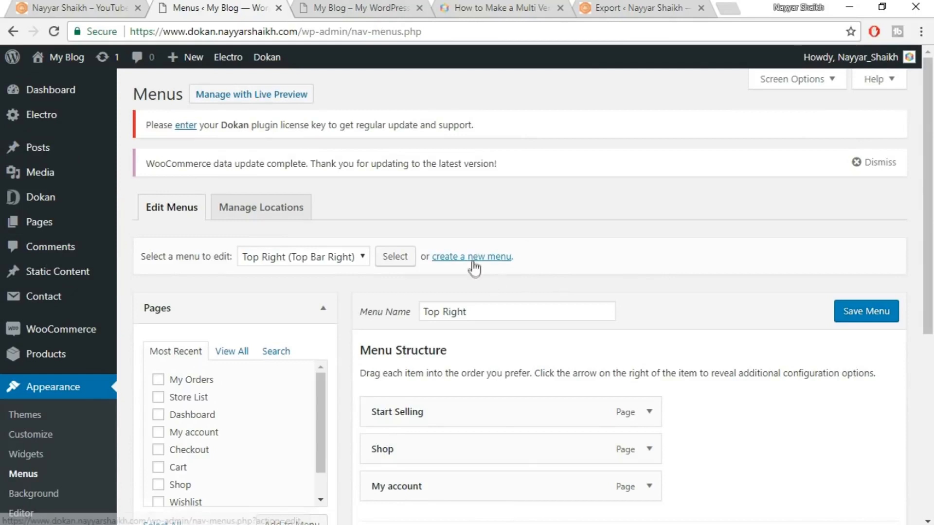
pyautogui.click(494, 260)
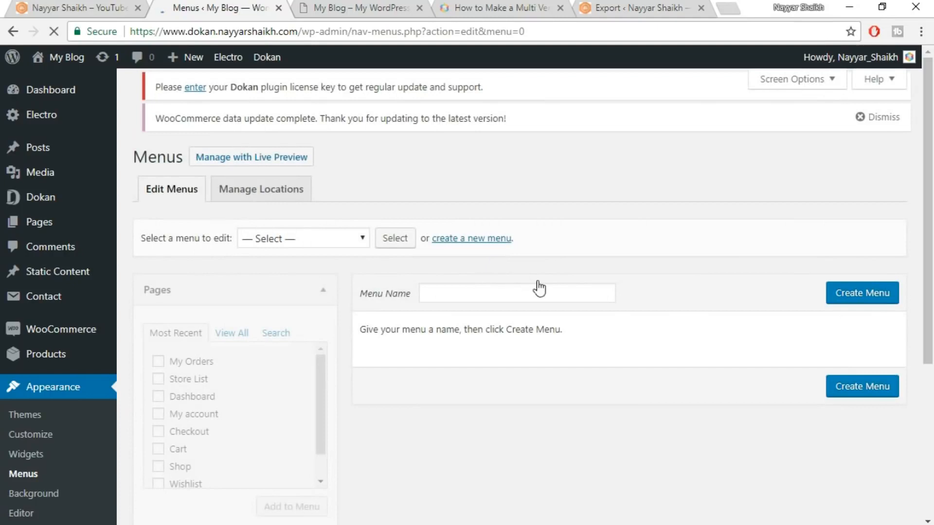
pyautogui.click(512, 314)
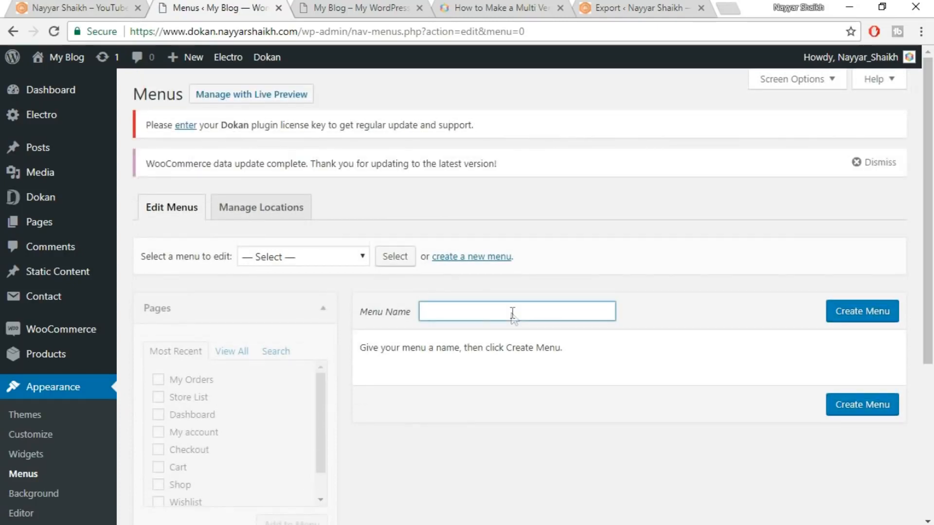
pyautogui.write('De')
pyautogui.press('Down')
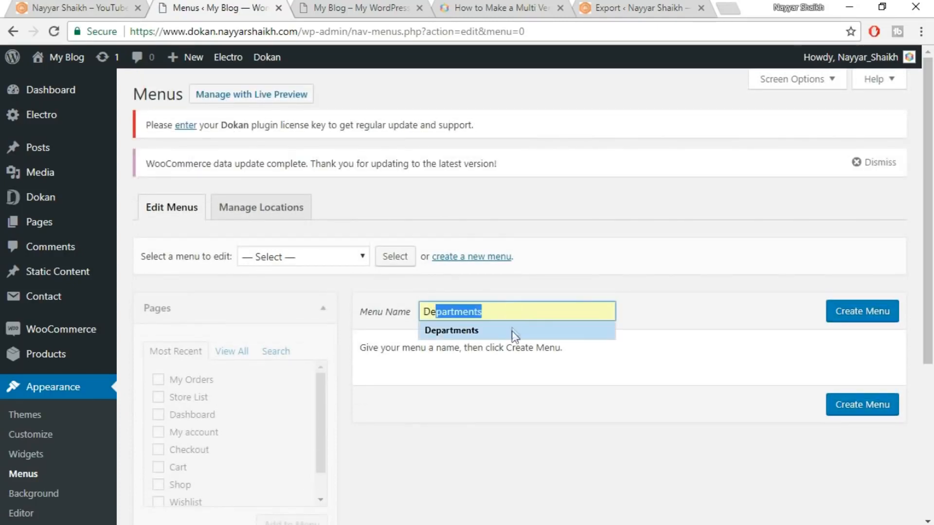
pyautogui.click(512, 331)
pyautogui.click(861, 321)
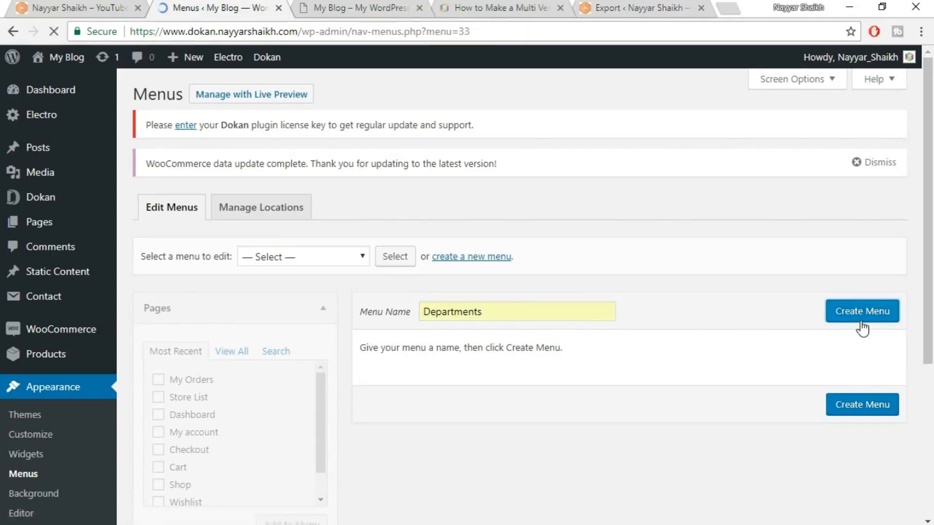
# Assign the Departments menu to the All Departments Menu display location
pyautogui.scroll(-3, 862, 328)
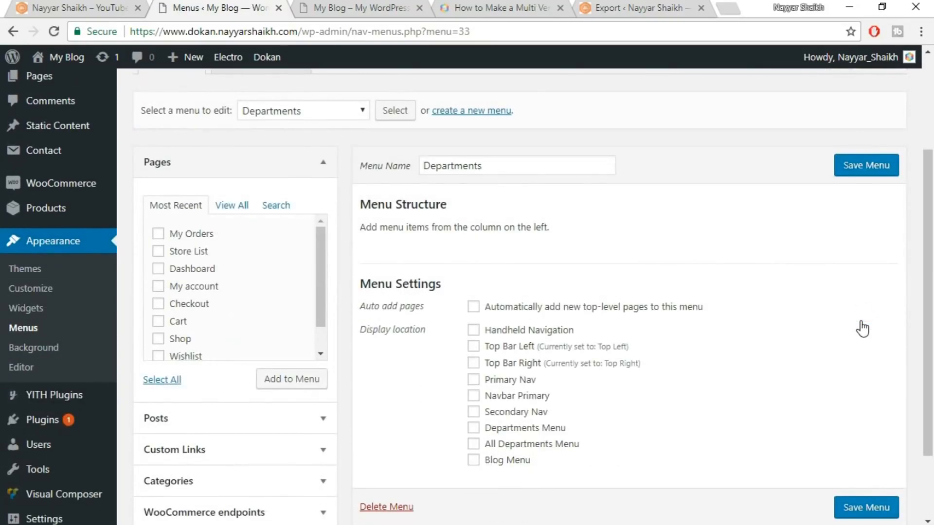
pyautogui.click(500, 445)
pyautogui.scroll(2, 715, 419)
pyautogui.click(78, 7)
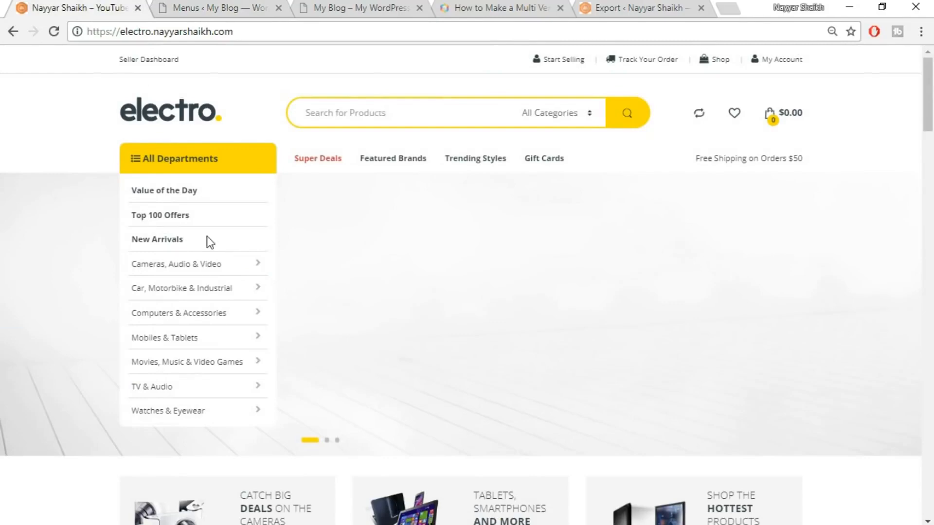
pyautogui.click(184, 6)
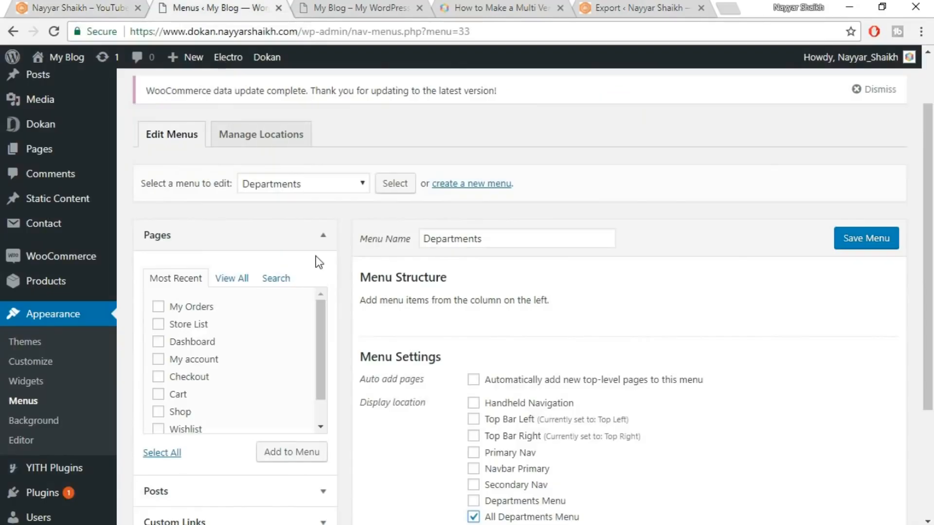
# Enable the Product categories box in the menu editor's screen options
pyautogui.click(321, 237)
pyautogui.click(275, 335)
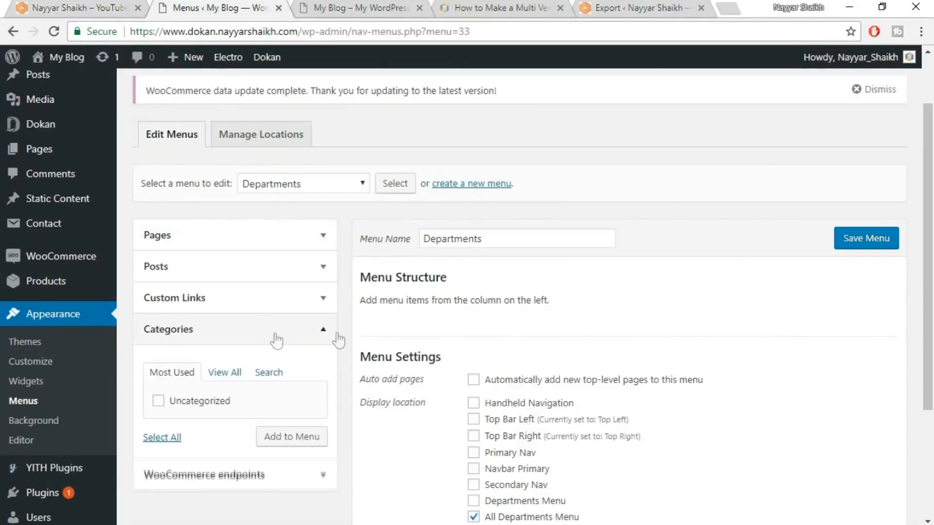
pyautogui.scroll(-2, 338, 339)
pyautogui.click(232, 301)
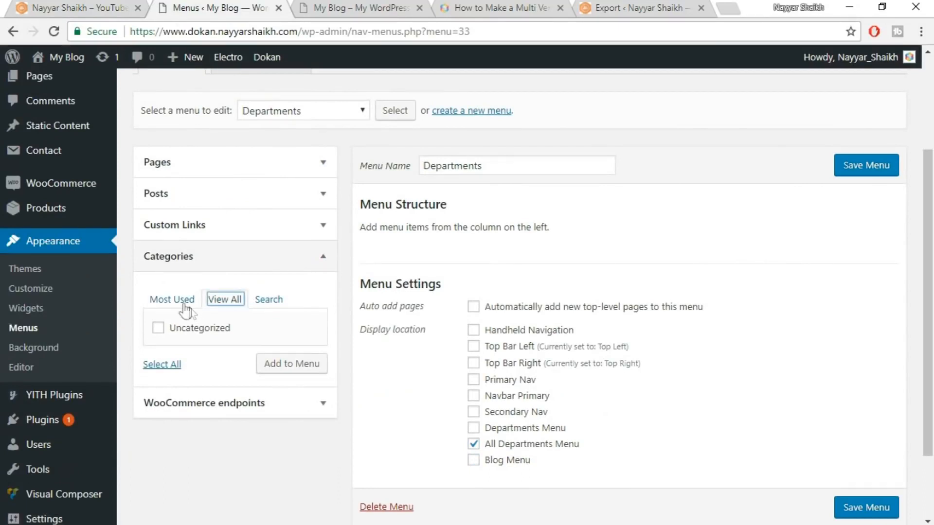
pyautogui.click(313, 254)
pyautogui.scroll(3, 200, 265)
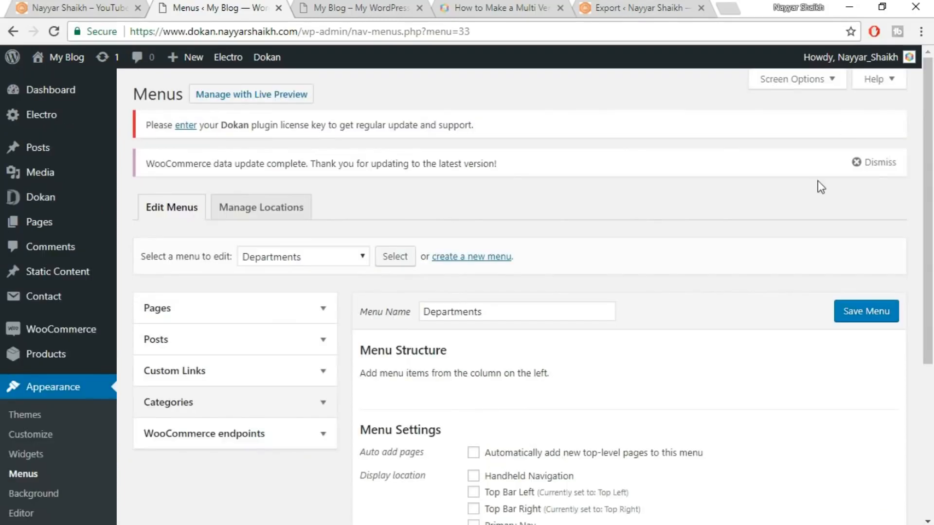
pyautogui.click(810, 90)
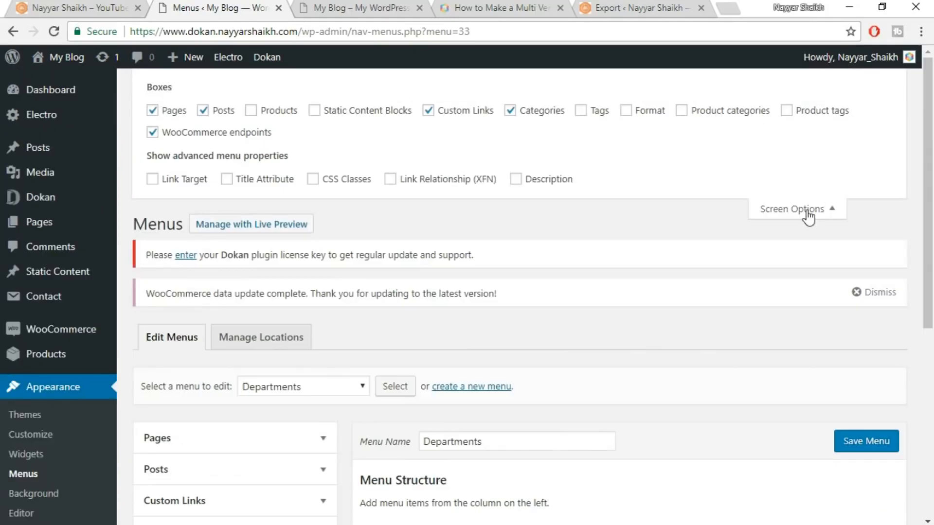
pyautogui.click(718, 116)
pyautogui.click(825, 210)
# Show all product categories and tick Cameras & Audios, Car &Motorbikes and Computer & Accessories
pyautogui.scroll(-4, 821, 209)
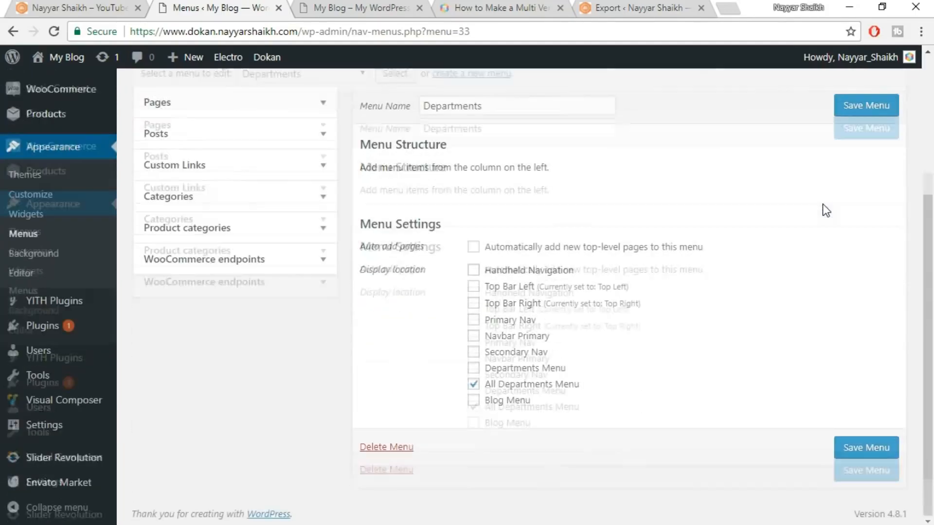
pyautogui.click(317, 237)
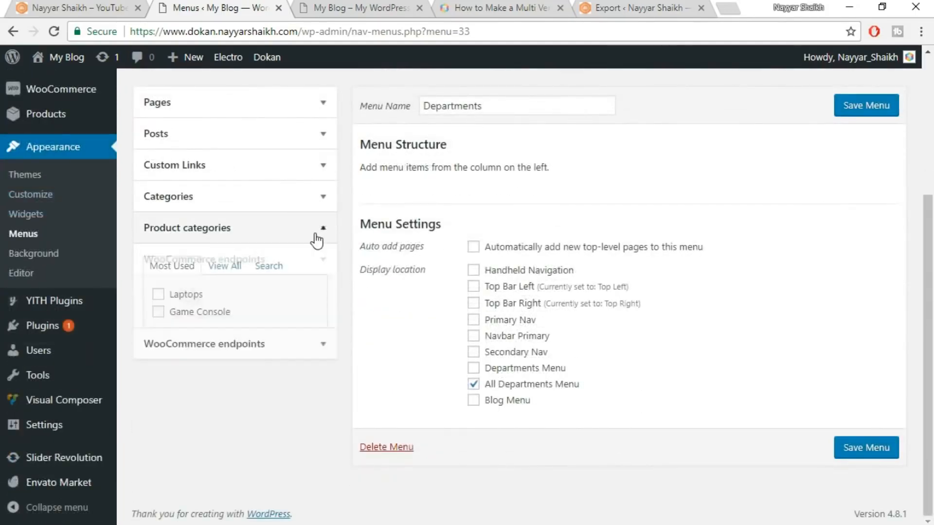
pyautogui.click(229, 274)
pyautogui.click(158, 300)
pyautogui.click(158, 318)
pyautogui.click(158, 335)
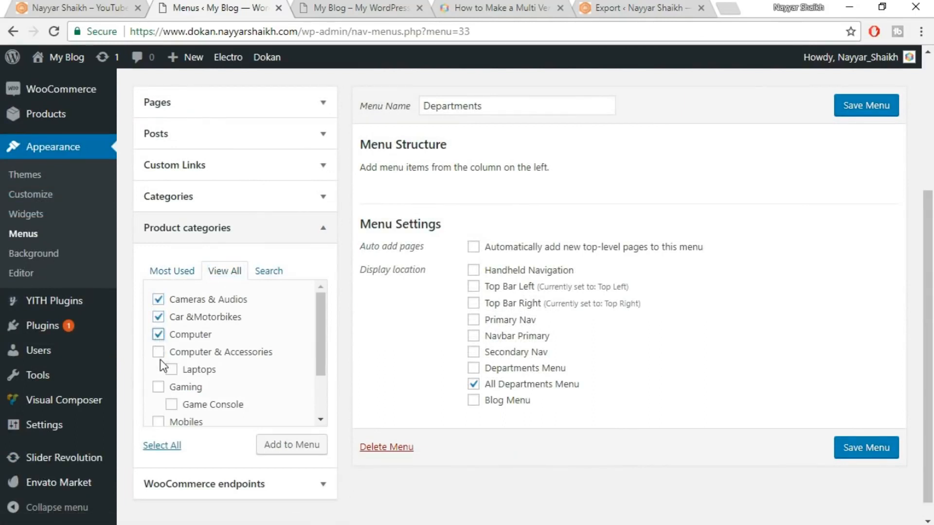
pyautogui.click(158, 351)
# Tick the Gaming, Mobiles, Movies, TVs and Watches product categories
pyautogui.scroll(-3, 265, 327)
pyautogui.click(158, 321)
pyautogui.click(159, 356)
pyautogui.click(158, 374)
pyautogui.click(159, 392)
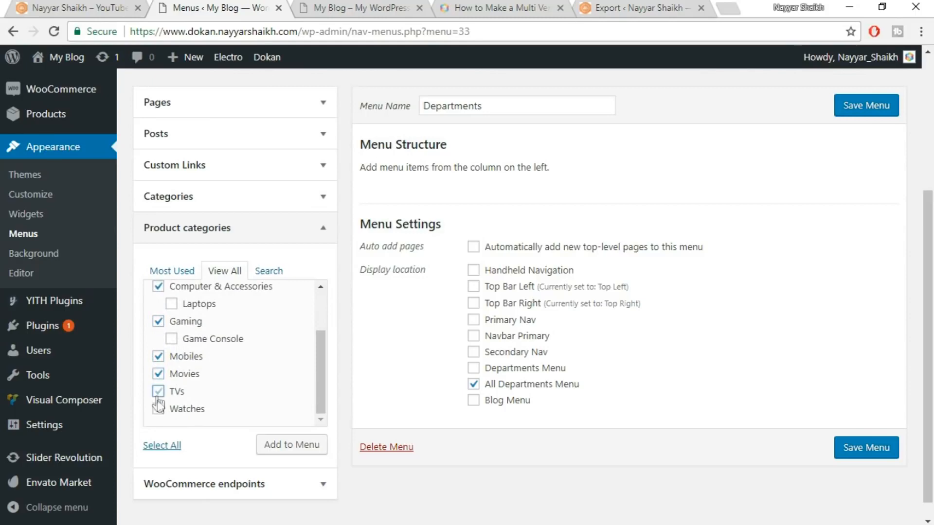
pyautogui.click(158, 409)
# Untick Gaming and add the checked product categories to the Departments menu
pyautogui.scroll(3, 293, 384)
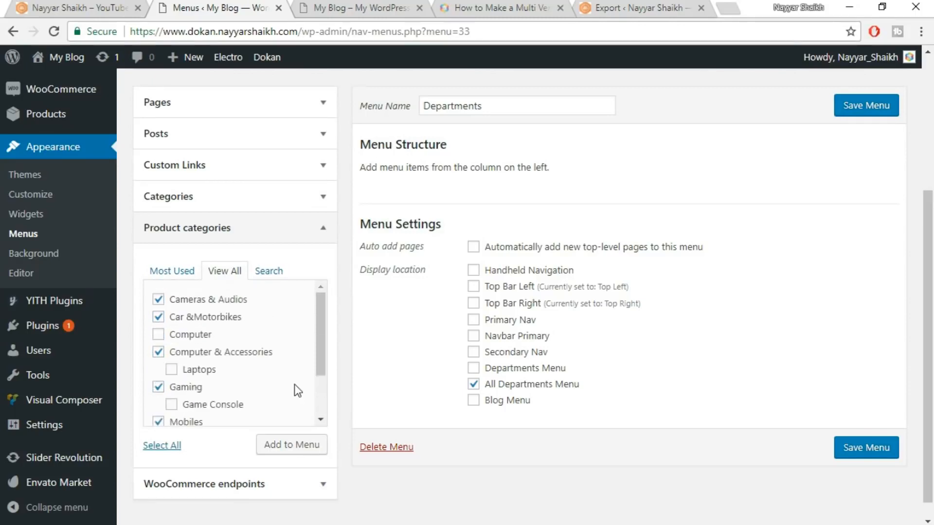
pyautogui.scroll(2, 294, 384)
pyautogui.scroll(-6, 294, 384)
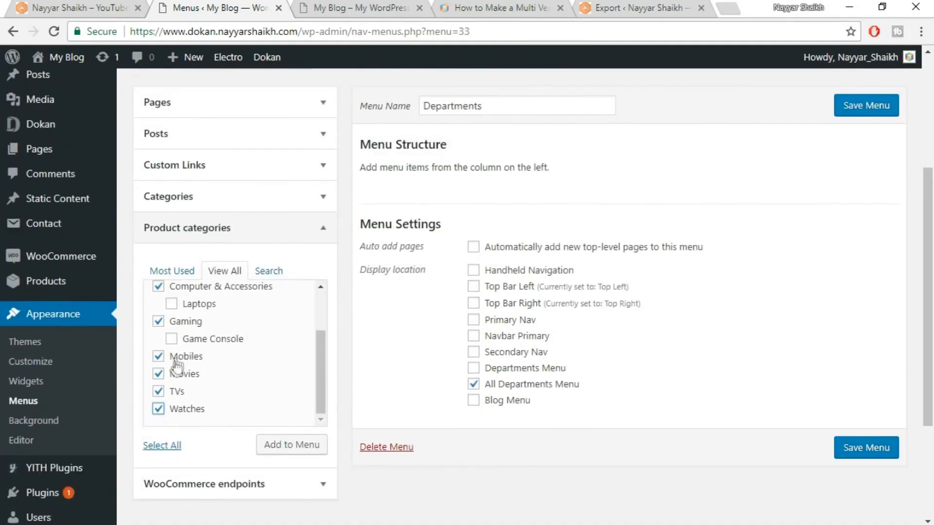
pyautogui.click(158, 321)
pyautogui.scroll(3, 204, 417)
pyautogui.click(305, 443)
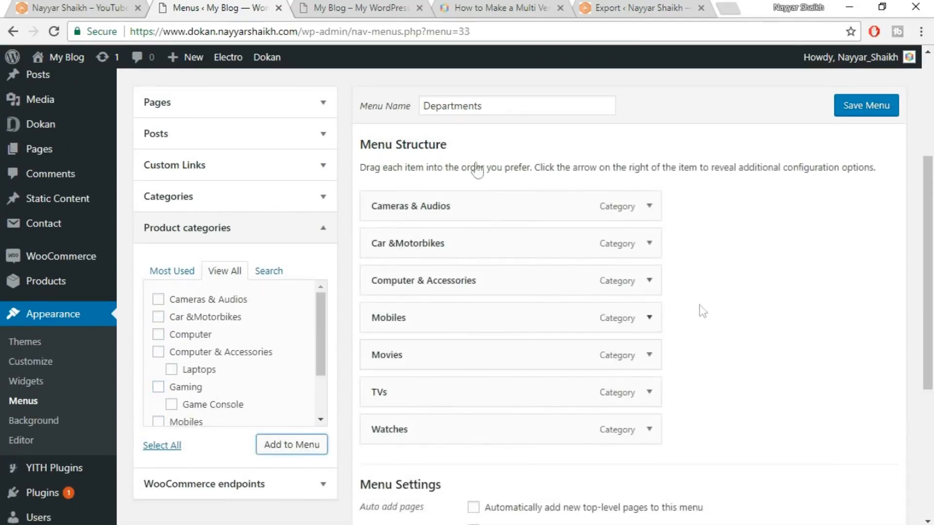
# Add a custom link with URL # and link text Value of the Day to the menu
pyautogui.click(59, 6)
pyautogui.click(335, 237)
pyautogui.click(252, 176)
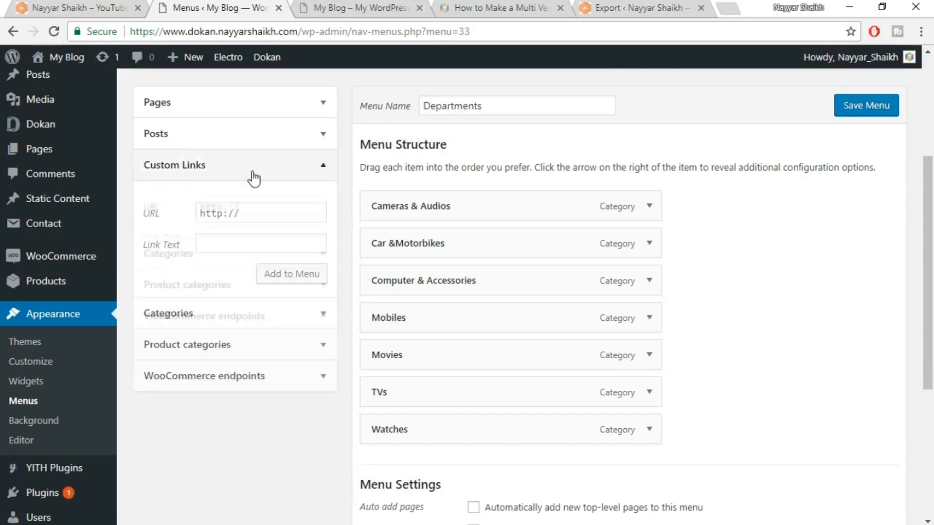
pyautogui.moveTo(269, 213); pyautogui.dragTo(200, 210)
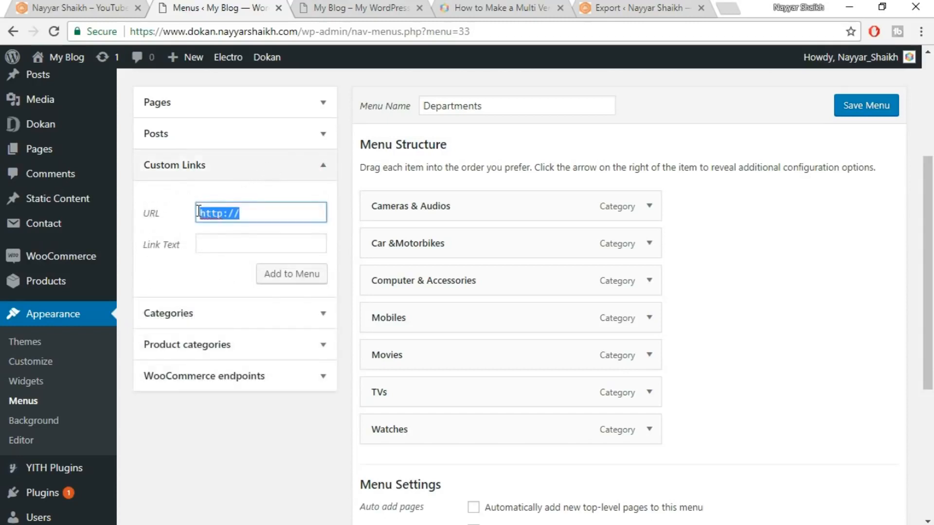
pyautogui.write('#')
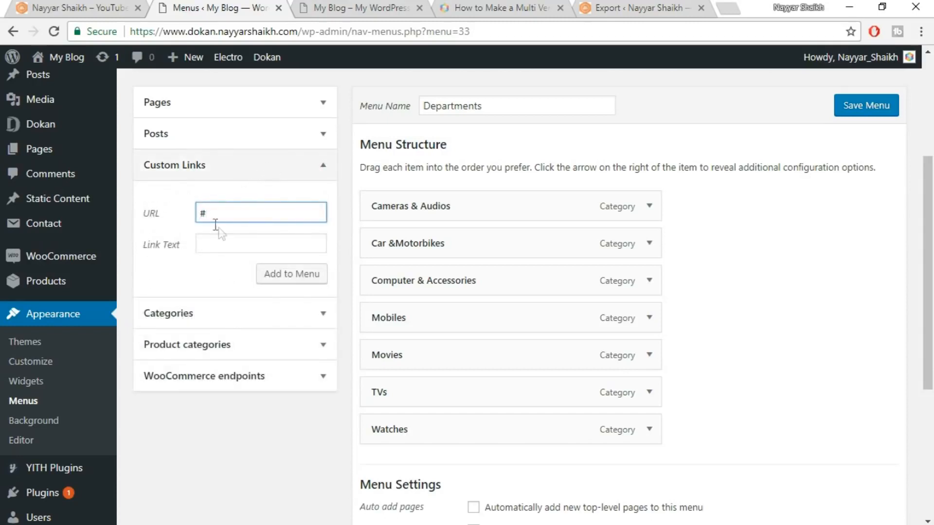
pyautogui.click(56, 6)
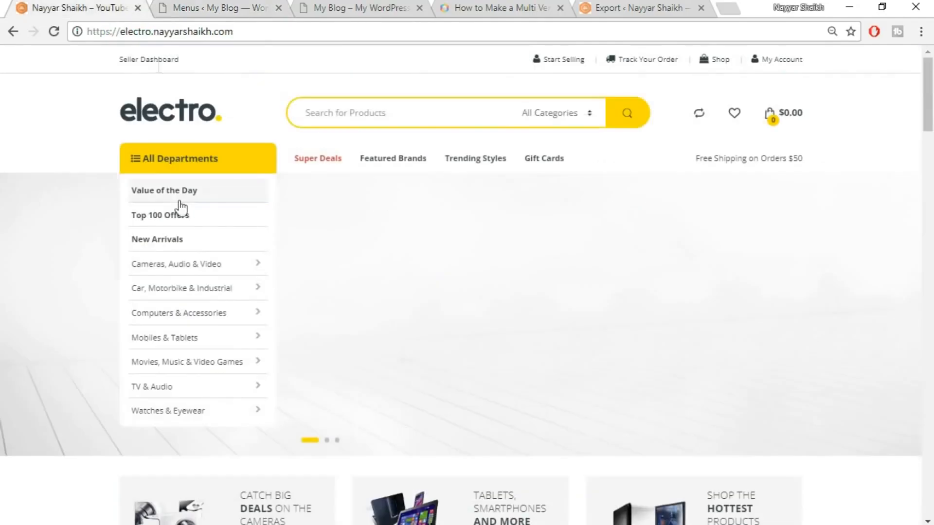
pyautogui.click(232, 10)
pyautogui.click(265, 238)
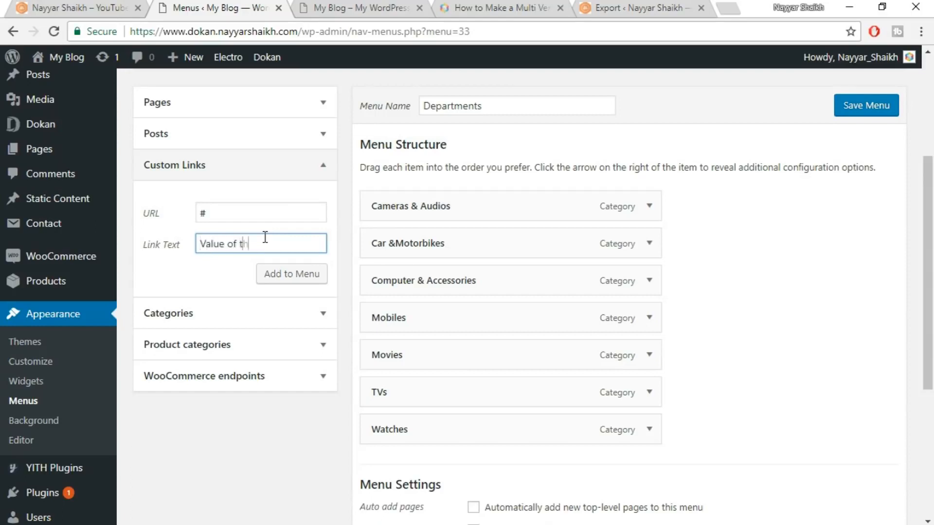
pyautogui.click(296, 274)
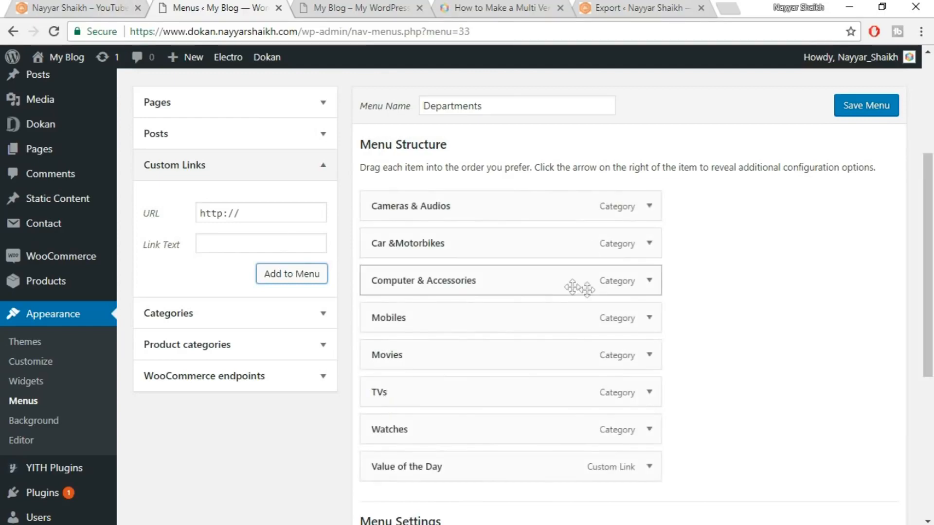
# Move the Value of the Day link to the top of the menu structure
pyautogui.scroll(-2, 647, 343)
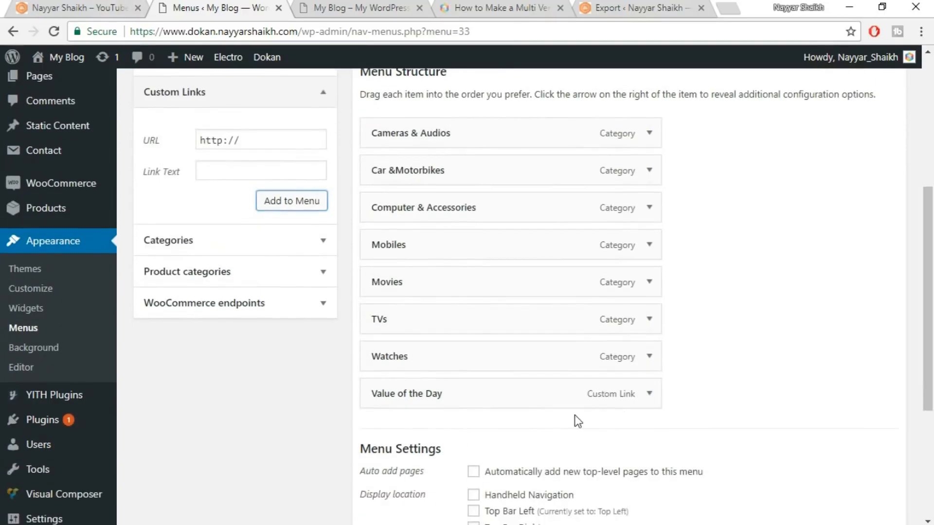
pyautogui.click(649, 393)
pyautogui.scroll(-3, 583, 365)
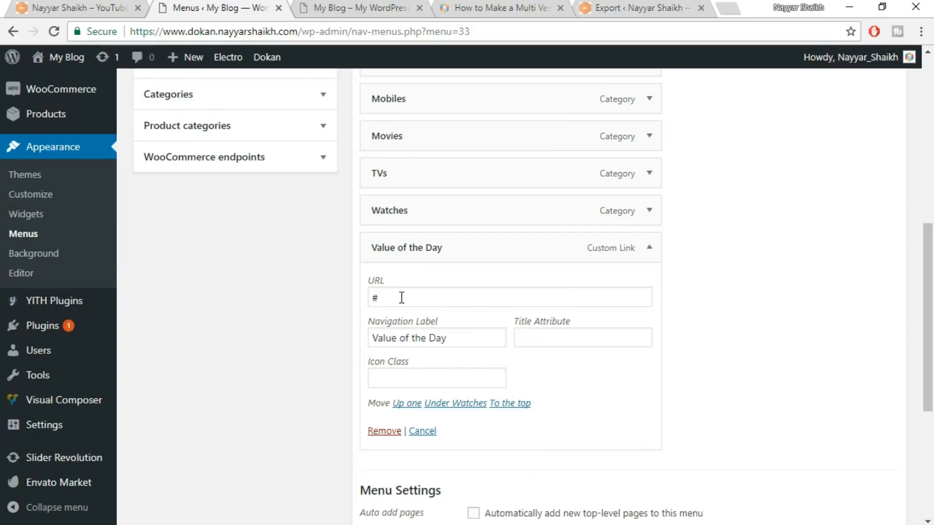
pyautogui.click(116, 4)
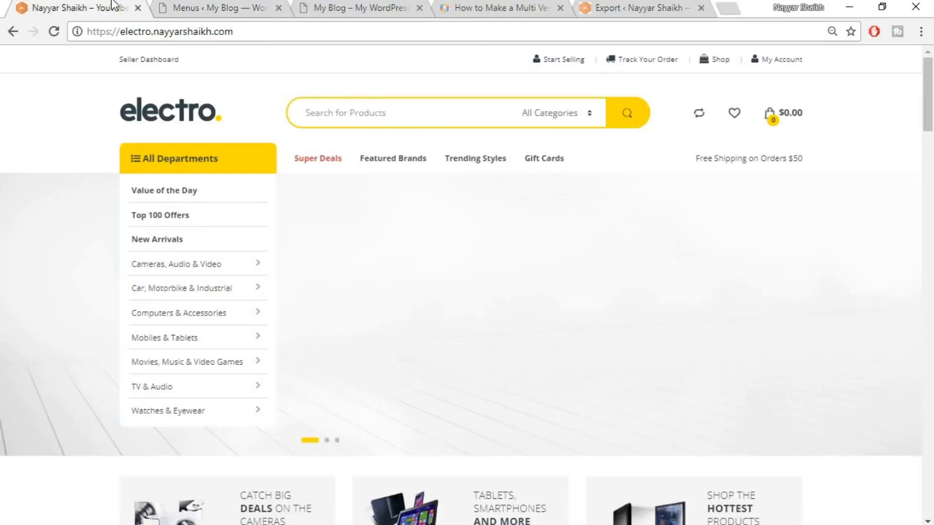
pyautogui.click(209, 4)
pyautogui.click(650, 248)
pyautogui.scroll(4, 715, 330)
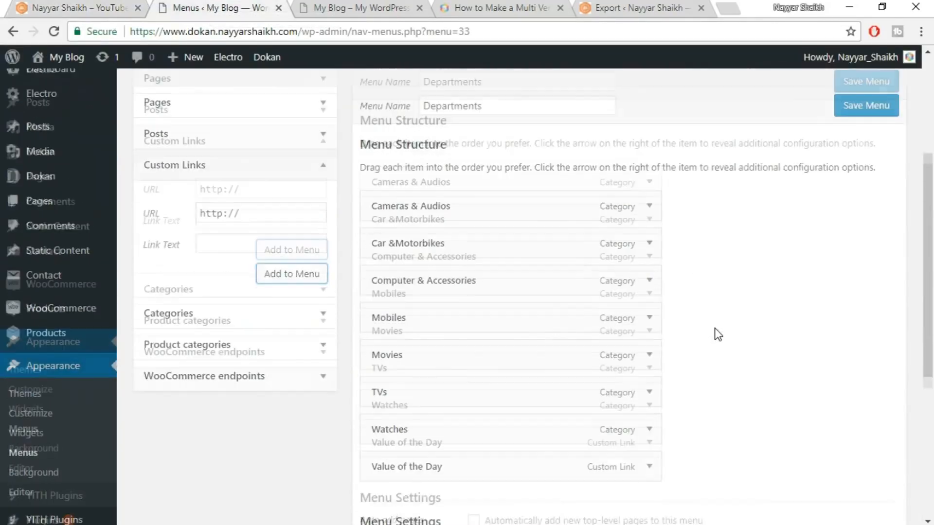
pyautogui.moveTo(449, 471); pyautogui.dragTo(456, 186)
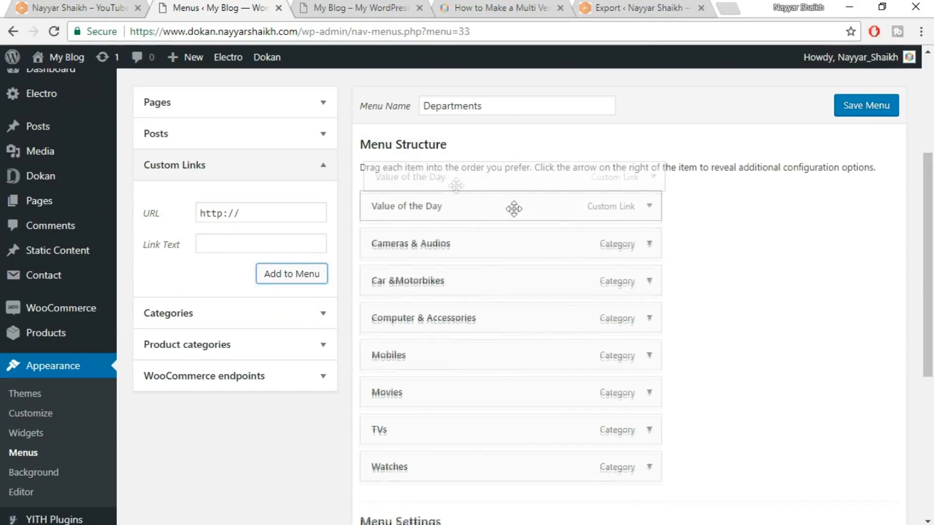
# Open the Value of the Day item's settings
pyautogui.click(649, 205)
pyautogui.scroll(-2, 466, 283)
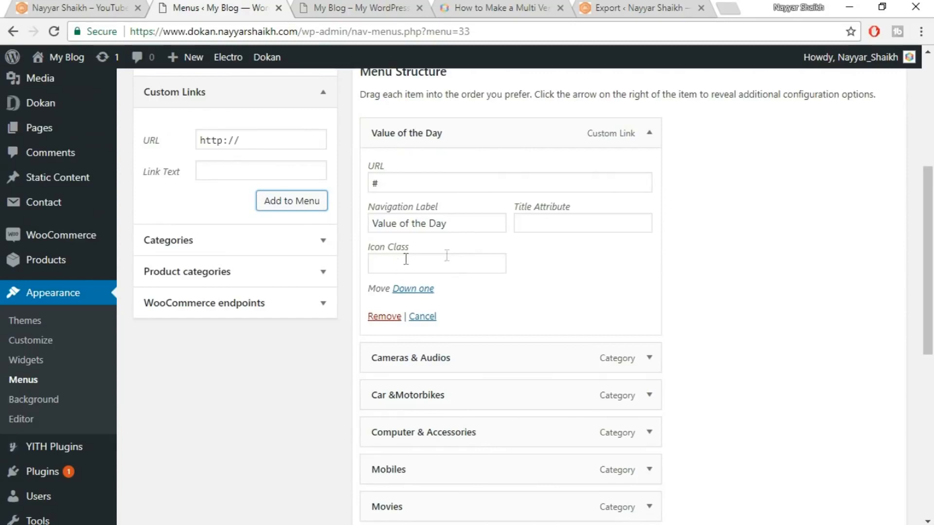
pyautogui.scroll(6, 503, 290)
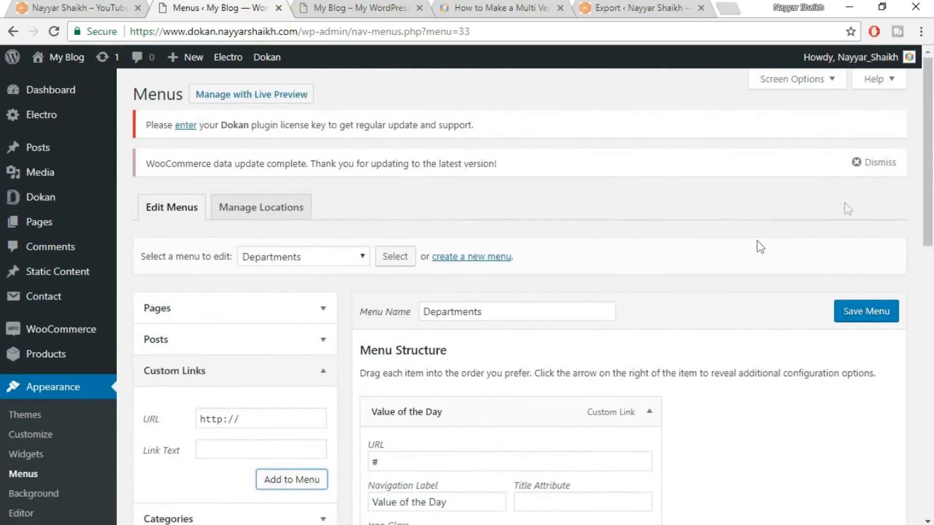
# Enable the CSS Classes advanced menu property in Screen Options
pyautogui.click(789, 87)
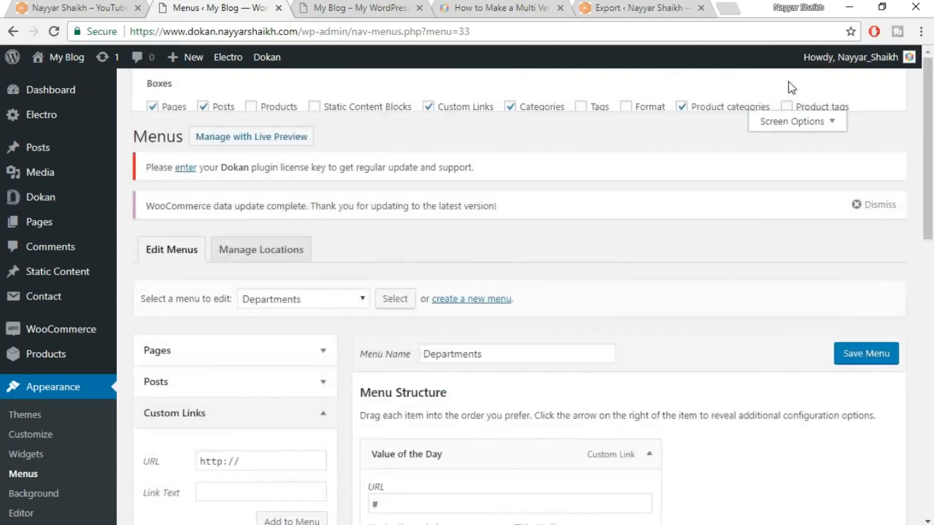
pyautogui.click(341, 187)
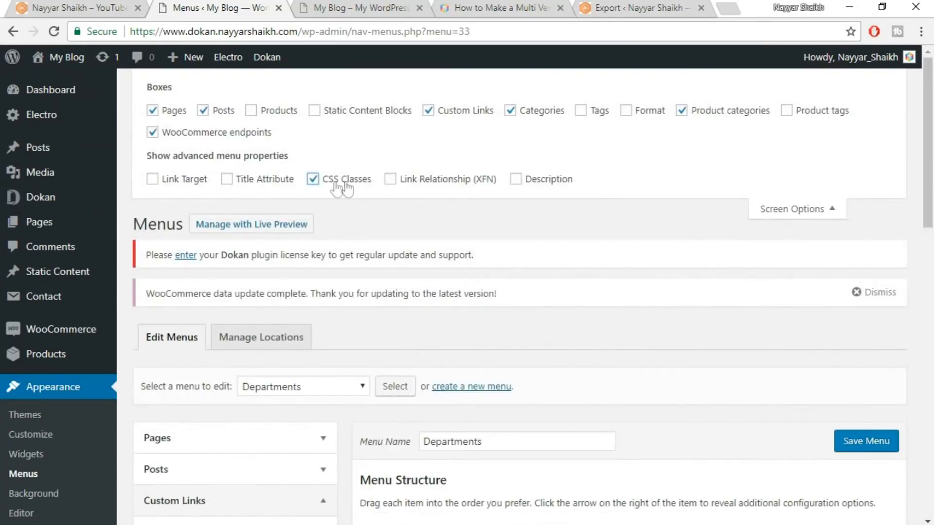
pyautogui.click(804, 209)
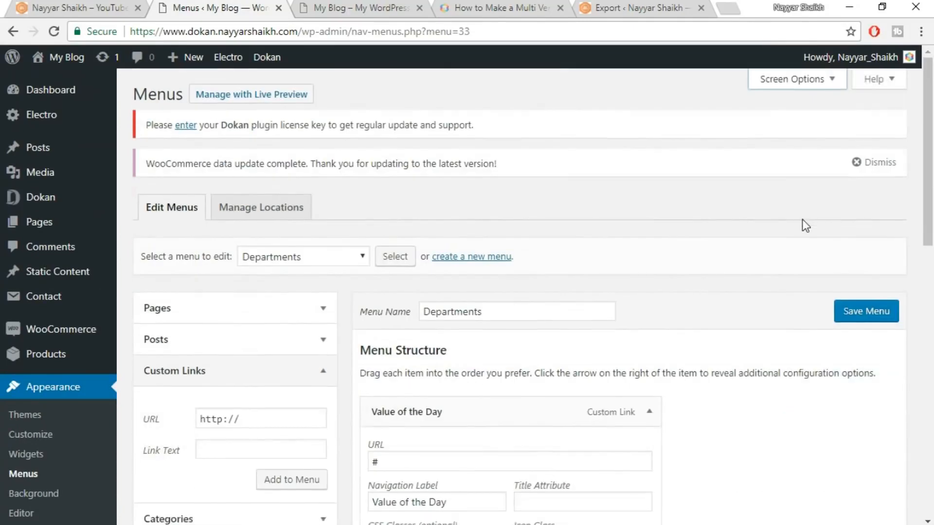
# Set the Value of the Day item's CSS class to highlight and collapse its settings
pyautogui.scroll(-5, 719, 315)
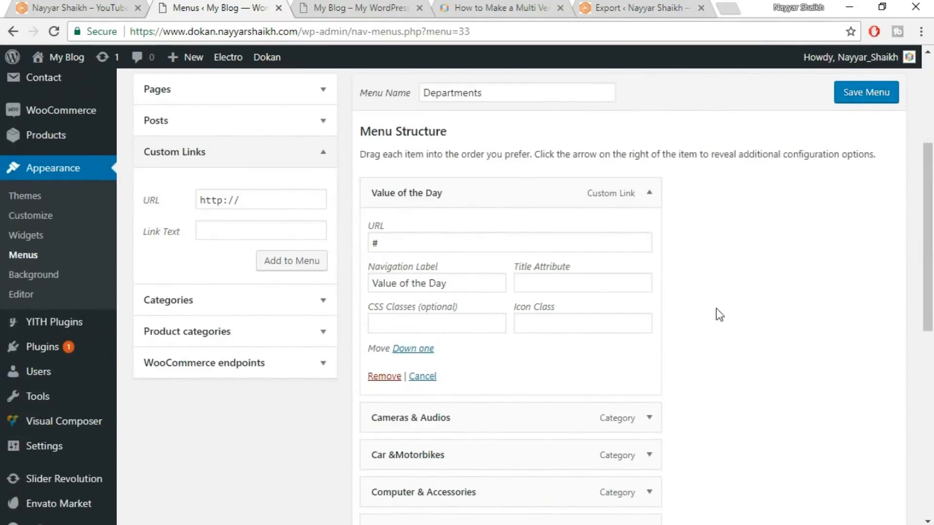
pyautogui.click(441, 326)
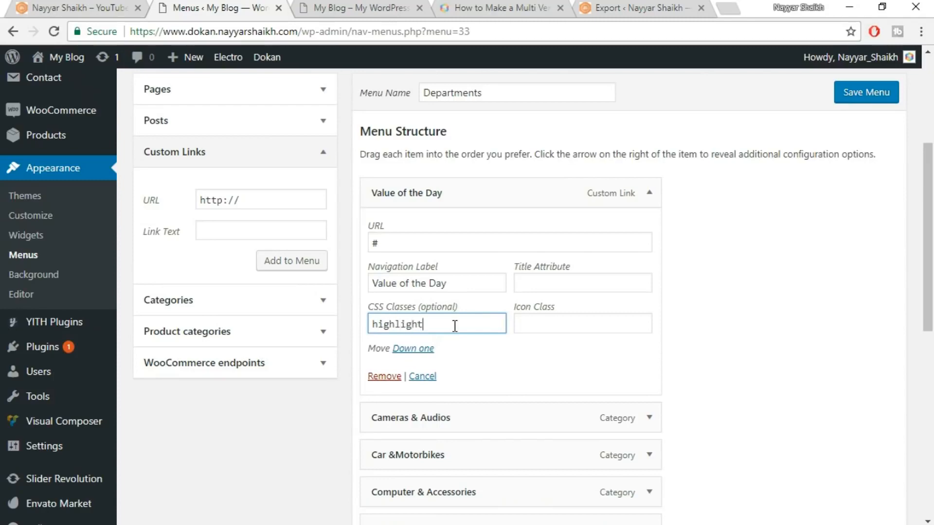
pyautogui.click(649, 192)
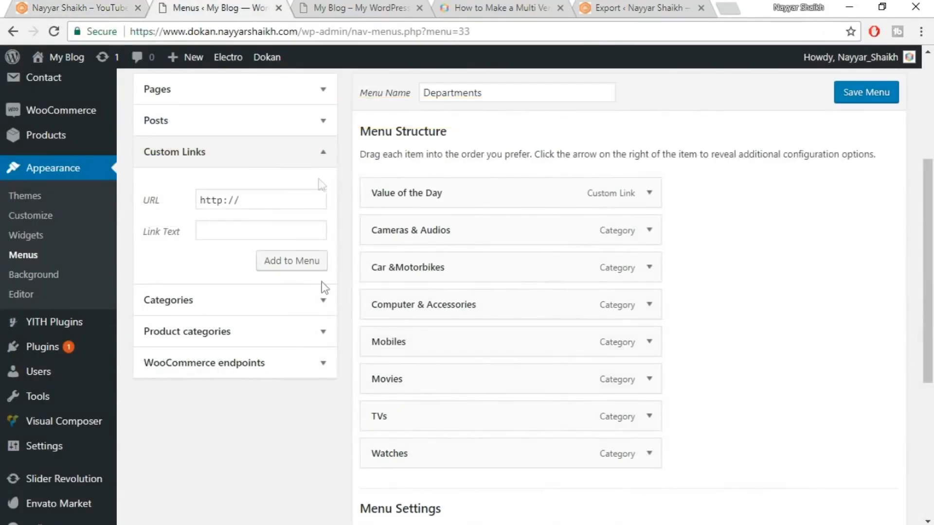
# Add a custom link with URL # and link text Top 100 Offers to the menu
pyautogui.click(257, 201)
pyautogui.hotkey('ctrl', 'a')
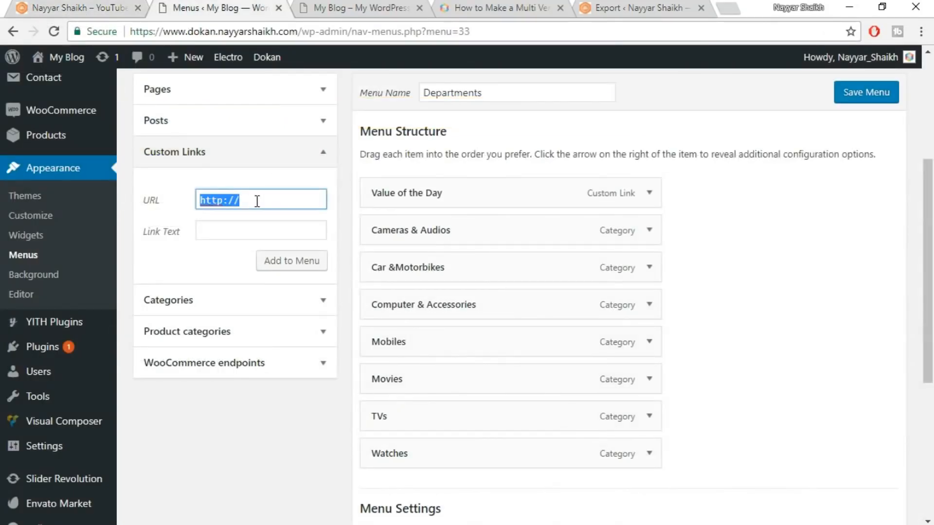
pyautogui.write('#')
pyautogui.press('Tab')
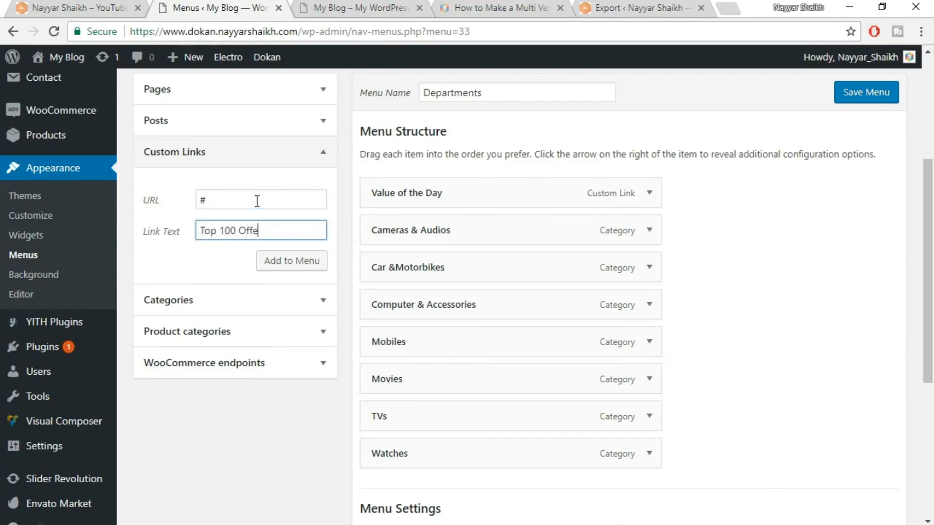
pyautogui.click(293, 265)
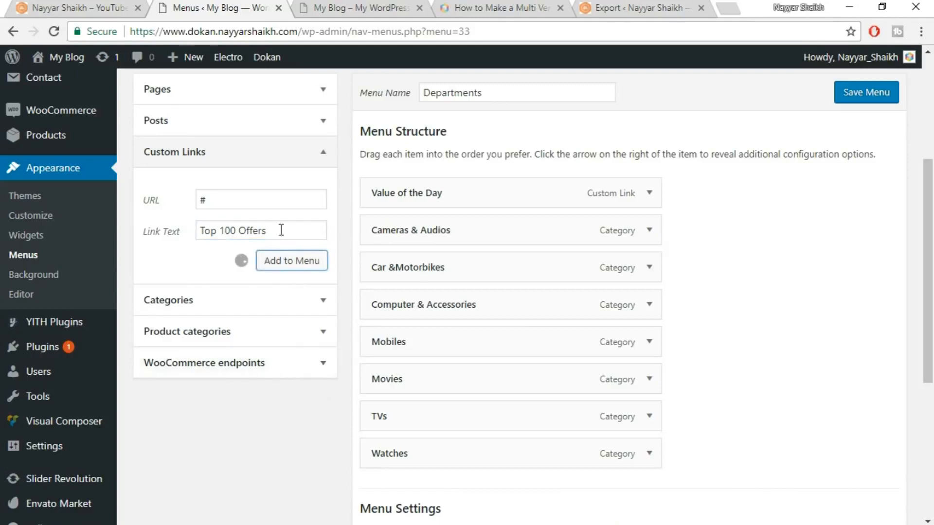
# Add a custom link with URL # and link text New Arrivals to the menu
pyautogui.doubleClick(275, 204)
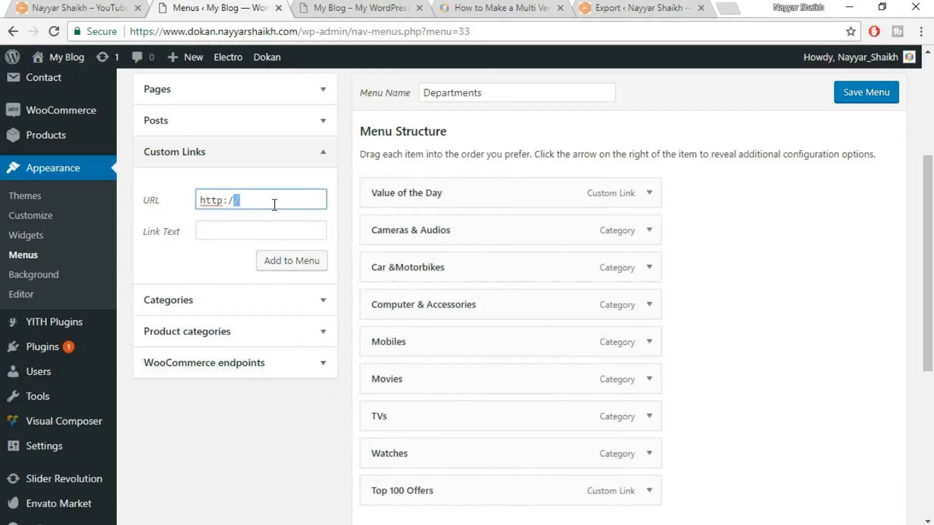
pyautogui.tripleClick(275, 203)
pyautogui.write('#')
pyautogui.press('Tab')
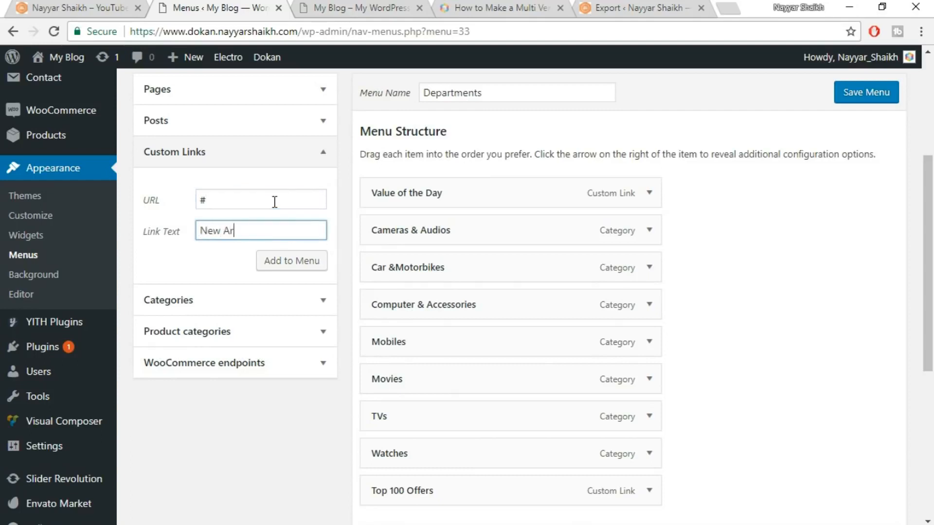
pyautogui.click(309, 268)
# Reorder the menu so Top 100 Offers and then New Arrivals follow Value of the Day
pyautogui.moveTo(444, 496); pyautogui.dragTo(441, 222)
pyautogui.moveTo(418, 225); pyautogui.dragTo(440, 238)
pyautogui.scroll(-3, 442, 406)
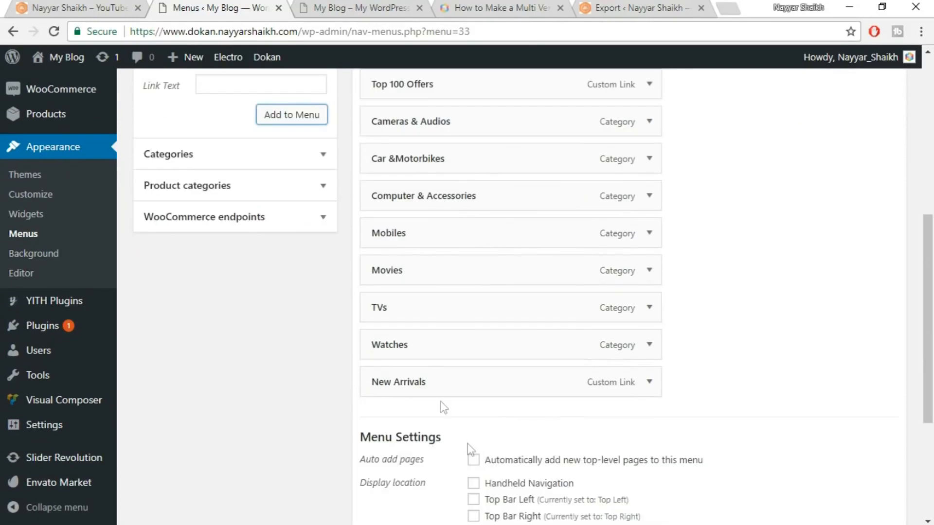
pyautogui.moveTo(458, 397); pyautogui.dragTo(445, 179)
# Set the CSS class of both the Top 100 Offers and New Arrivals items to highlight
pyautogui.click(650, 146)
pyautogui.click(426, 275)
pyautogui.write('highlisht')
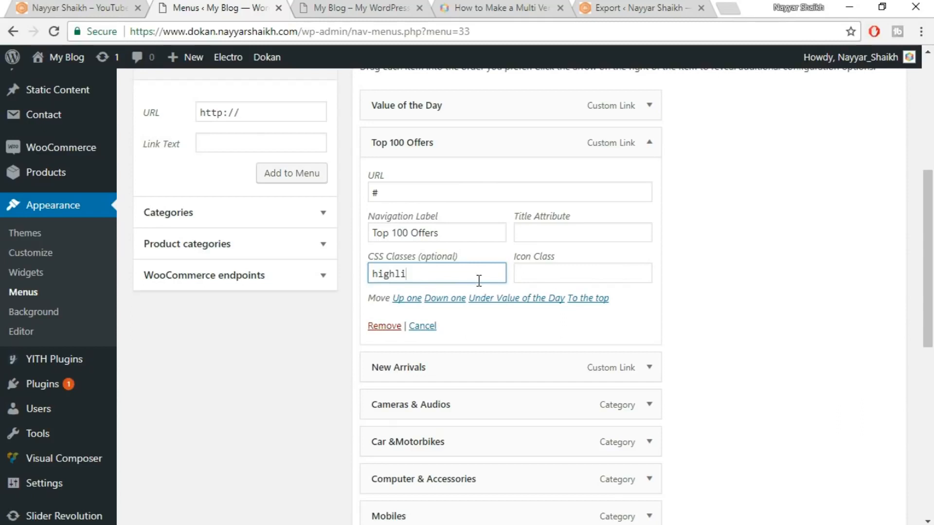
pyautogui.click(649, 144)
pyautogui.click(649, 180)
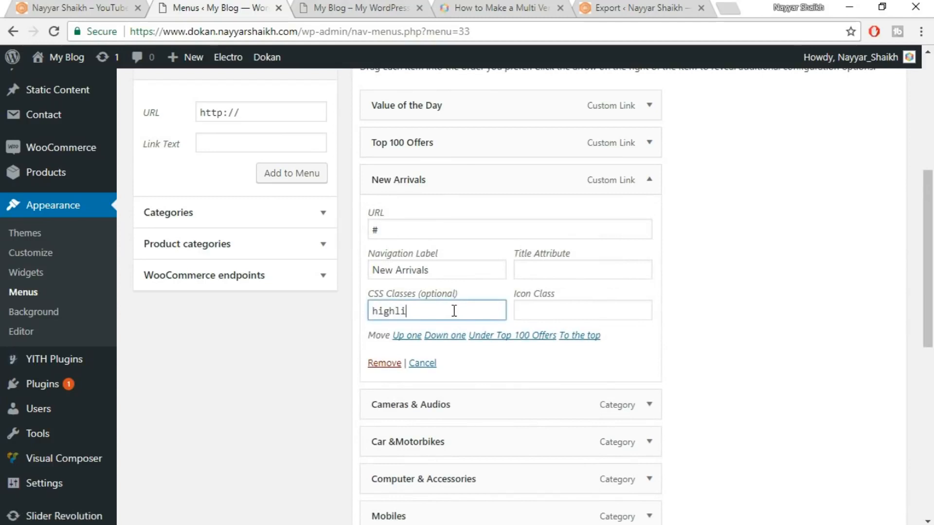
pyautogui.click(650, 180)
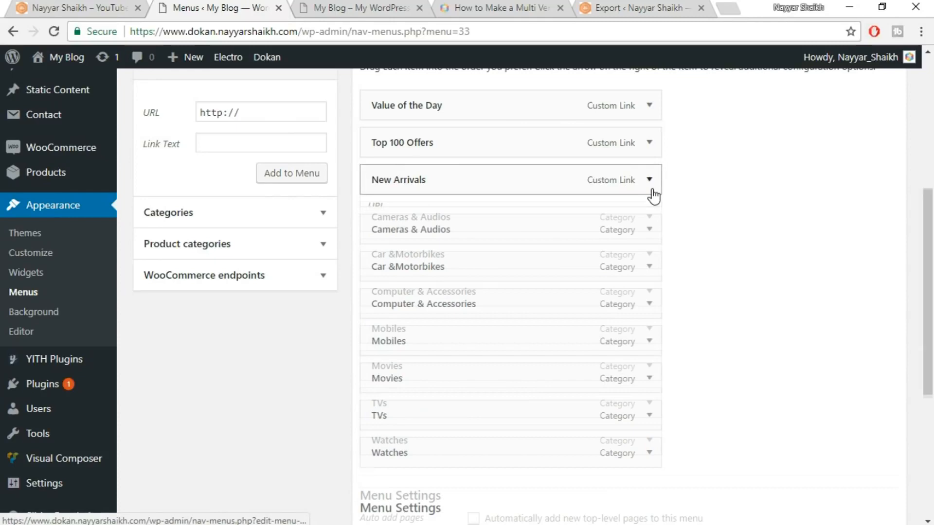
# Compare the storefront's All Departments menu with the Departments menu structure
pyautogui.scroll(3, 403, 359)
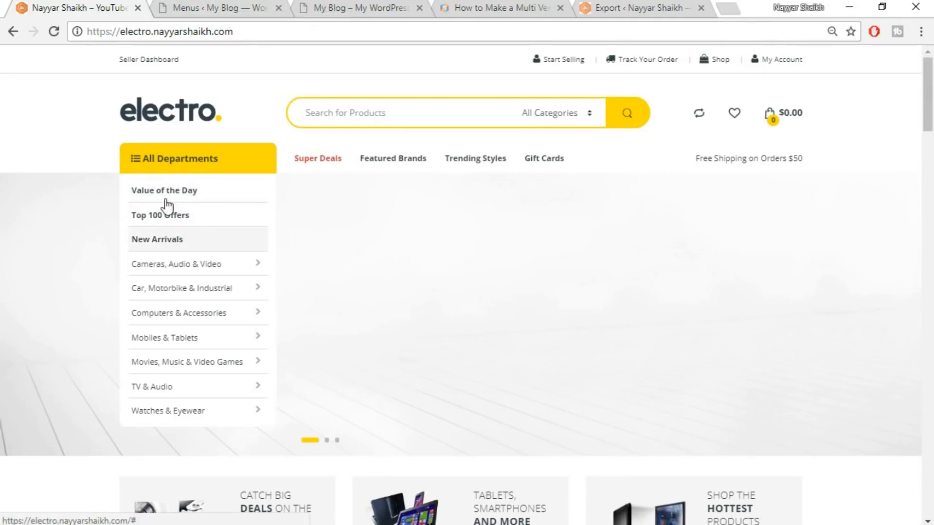
pyautogui.click(209, 12)
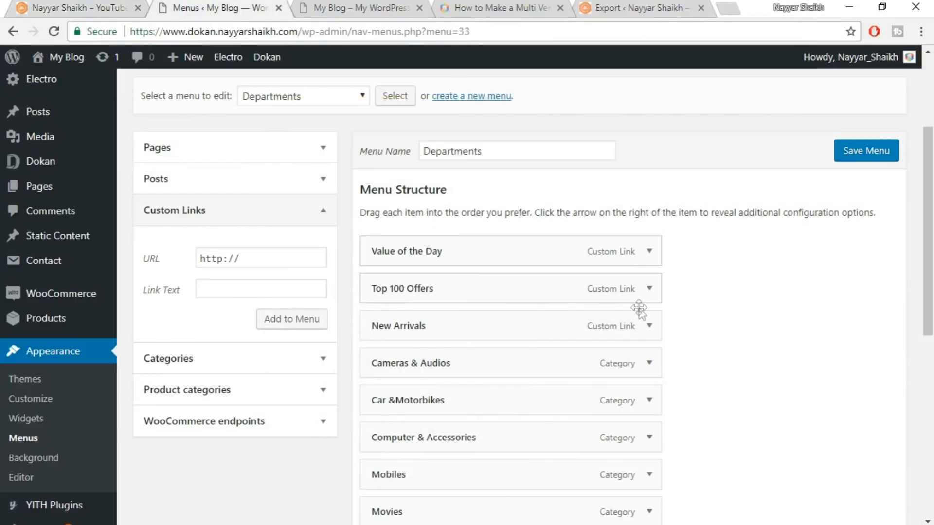
pyautogui.scroll(-3, 640, 313)
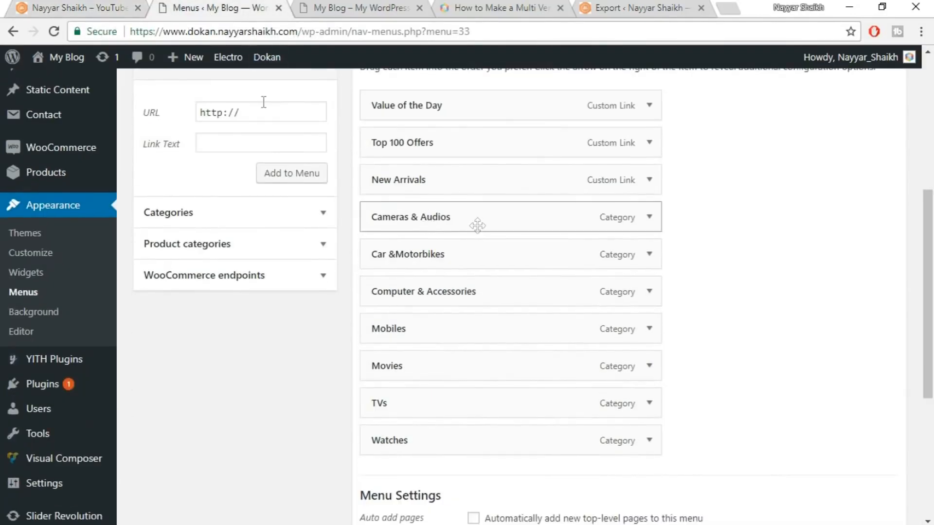
pyautogui.click(97, 8)
pyautogui.moveTo(253, 267)
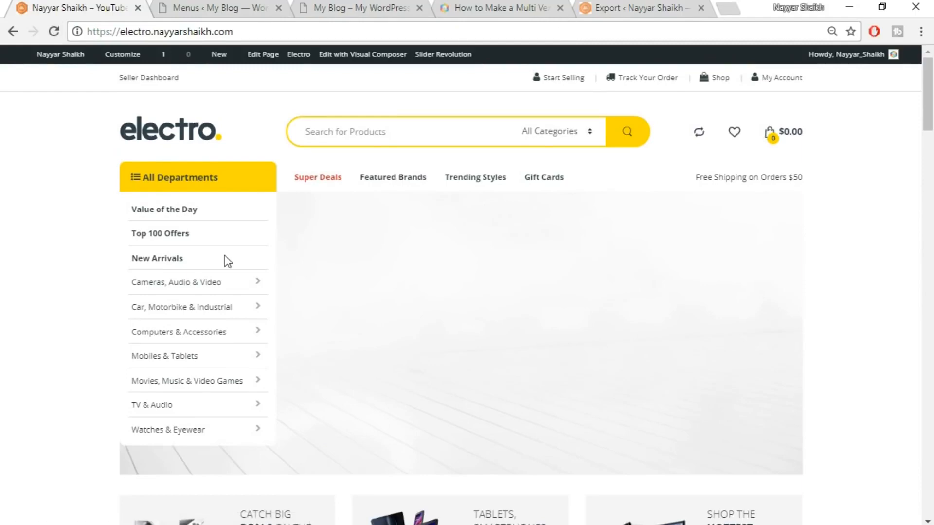
pyautogui.moveTo(218, 286)
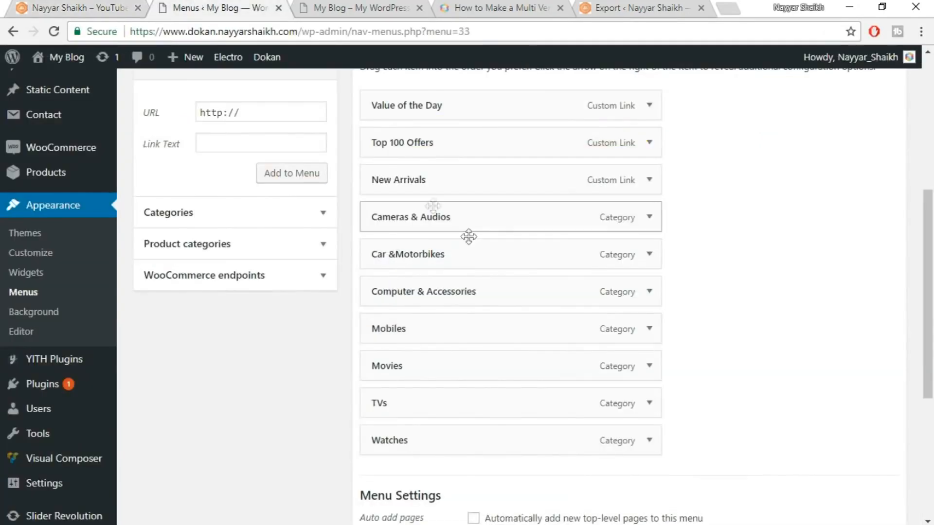
pyautogui.scroll(1, 753, 253)
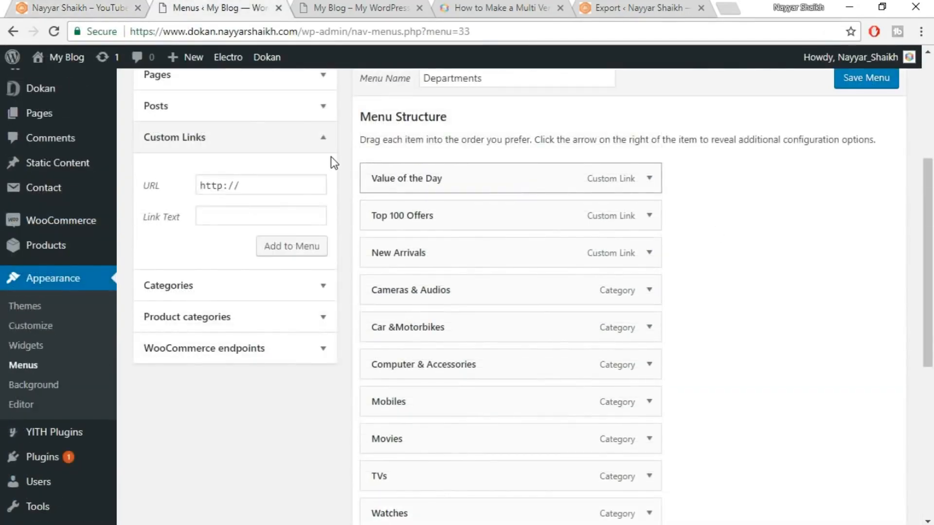
# Show the Static Content Blocks box in the menu editor through Screen Options
pyautogui.click(330, 144)
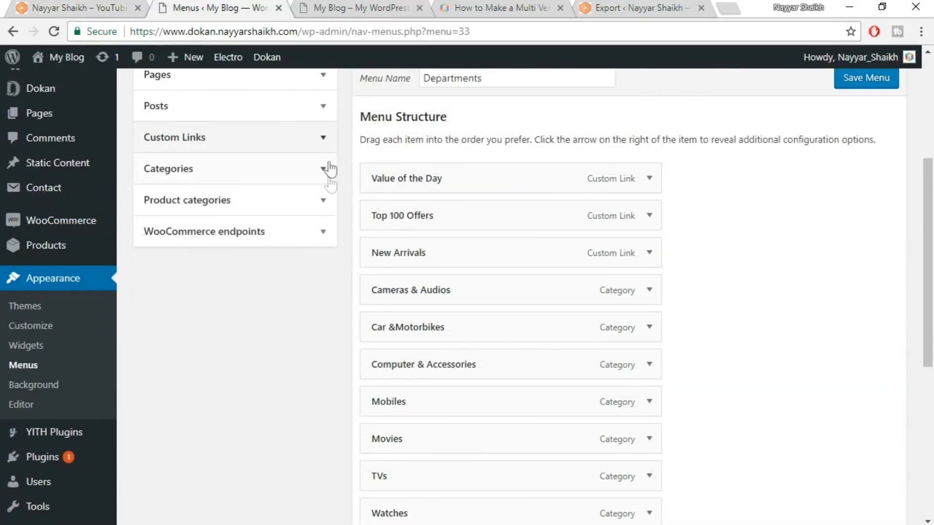
pyautogui.scroll(3, 311, 185)
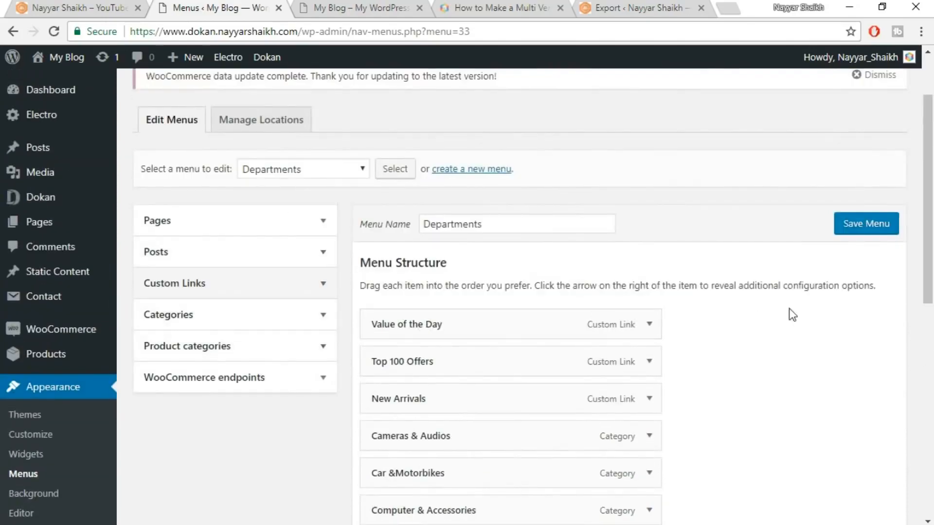
pyautogui.scroll(1, 870, 122)
pyautogui.scroll(2, 875, 116)
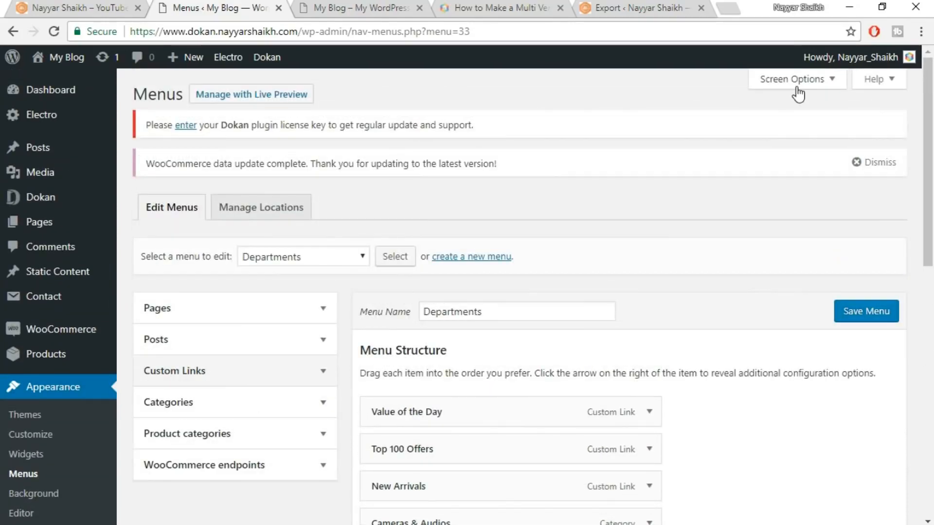
pyautogui.click(794, 81)
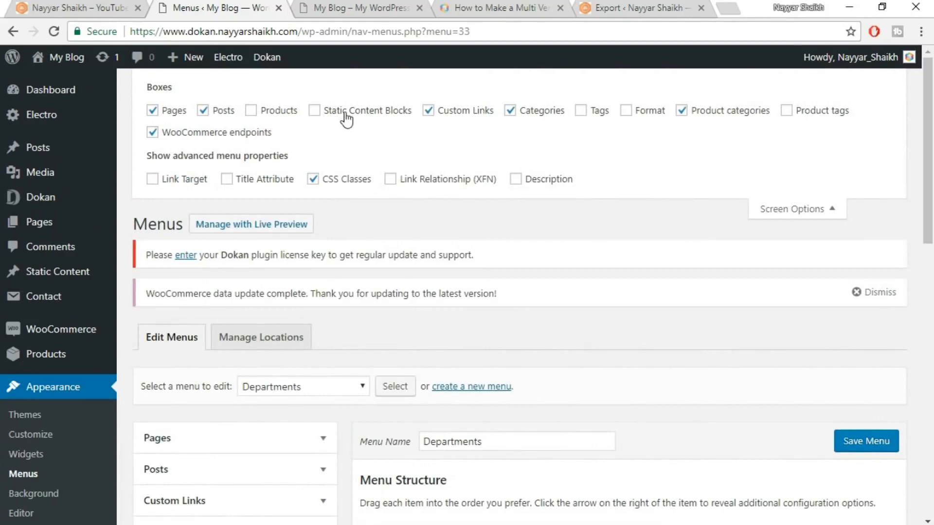
pyautogui.click(820, 223)
pyautogui.scroll(-3, 273, 238)
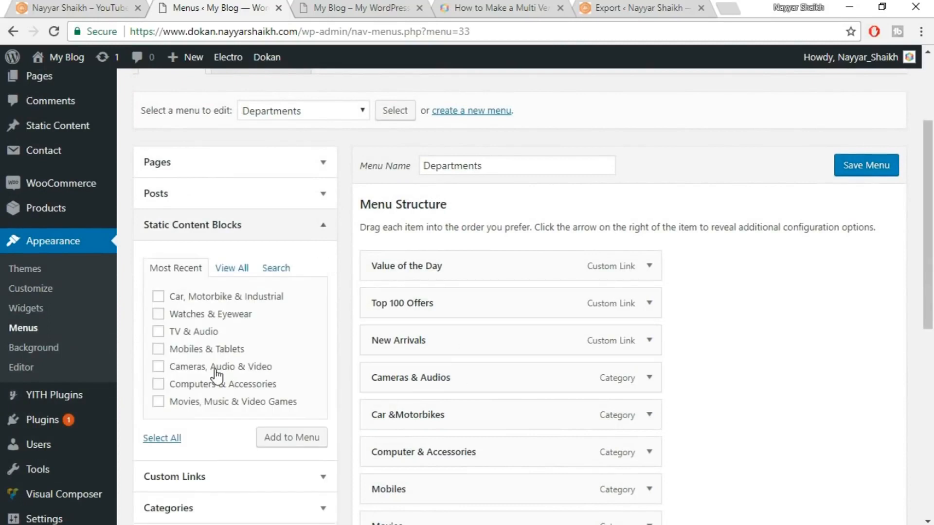
# Add the Cameras, Audio & Video and Car, Motorbike & Industrial static blocks as sub-items of Cameras & Audios and Car &Motorbikes
pyautogui.click(292, 437)
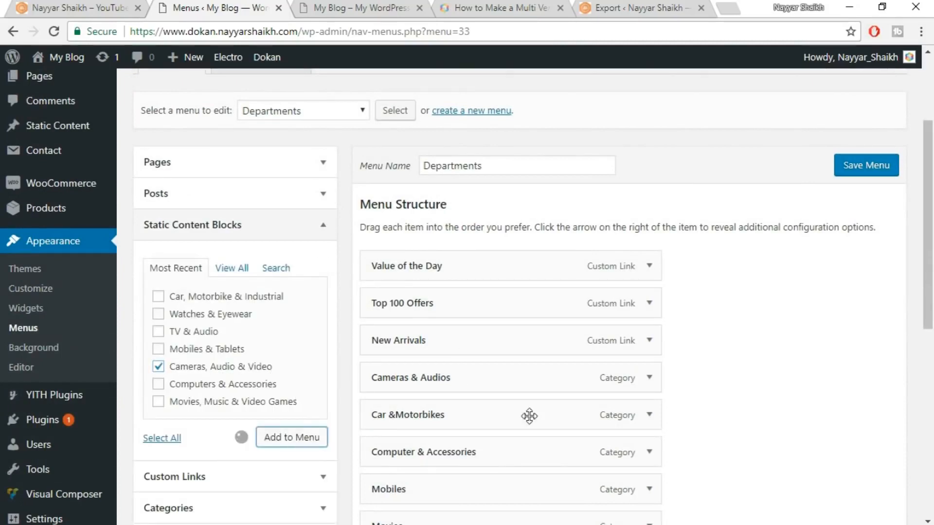
pyautogui.scroll(-5, 624, 444)
pyautogui.moveTo(439, 425); pyautogui.dragTo(475, 211)
pyautogui.scroll(2, 190, 161)
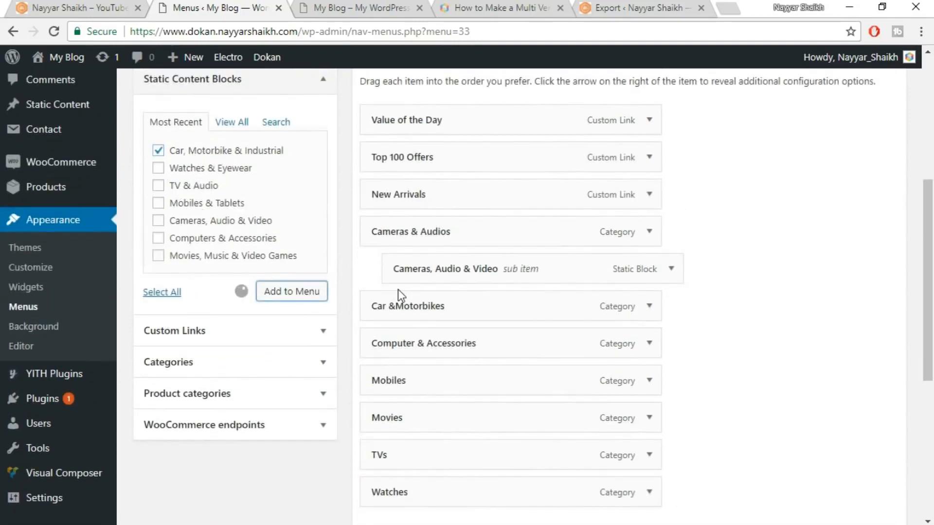
pyautogui.scroll(-2, 418, 370)
pyautogui.moveTo(447, 469); pyautogui.dragTo(430, 251)
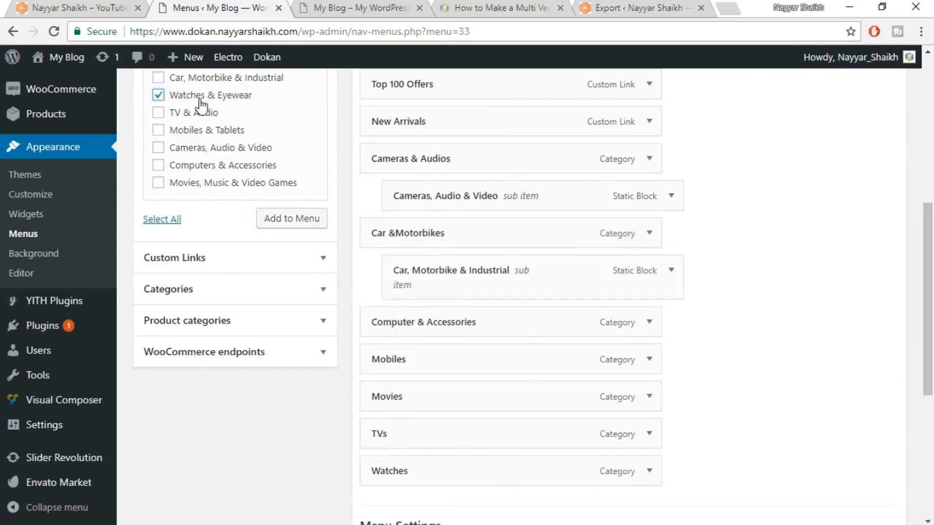
# Add the Watches & Eyewear static block and nest it under the Watches category
pyautogui.click(300, 222)
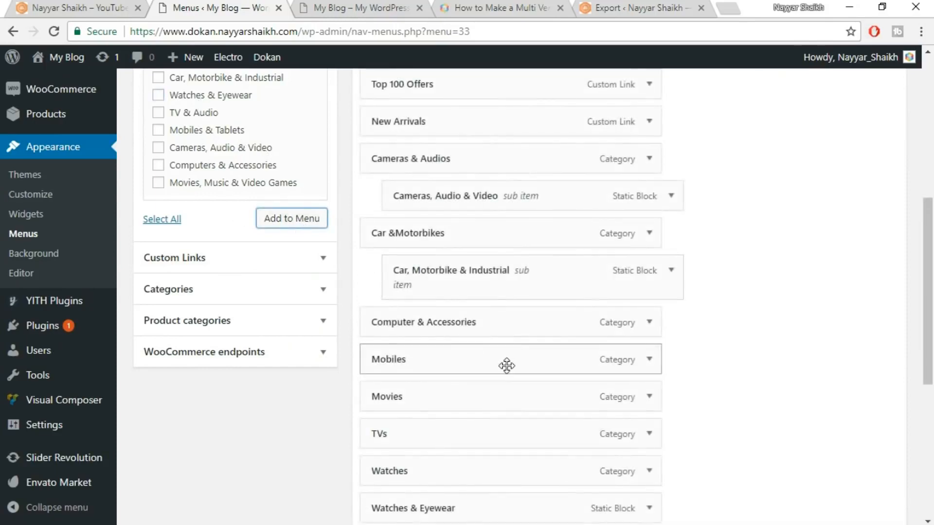
pyautogui.scroll(-3, 437, 389)
pyautogui.moveTo(428, 361); pyautogui.dragTo(465, 364)
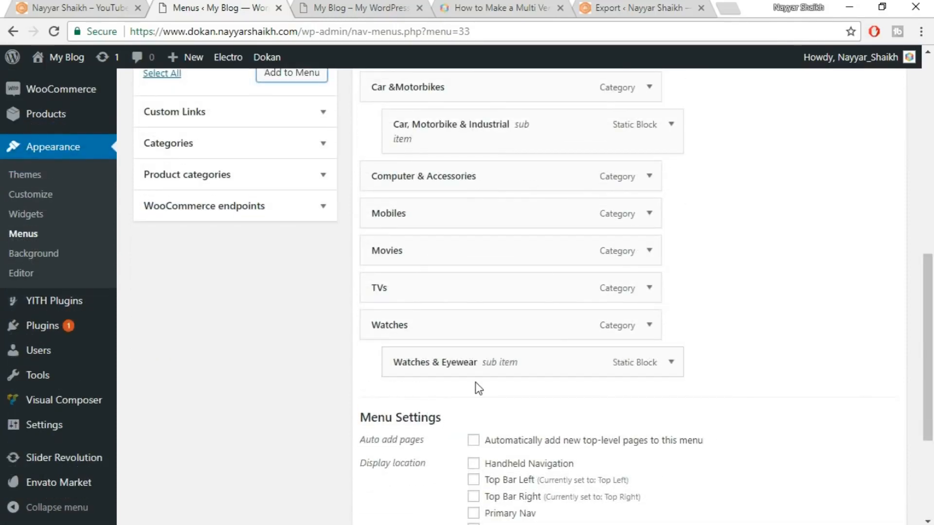
# Add the TV & Audio static block and nest it under the TVs category
pyautogui.scroll(2, 472, 382)
pyautogui.scroll(2, 214, 160)
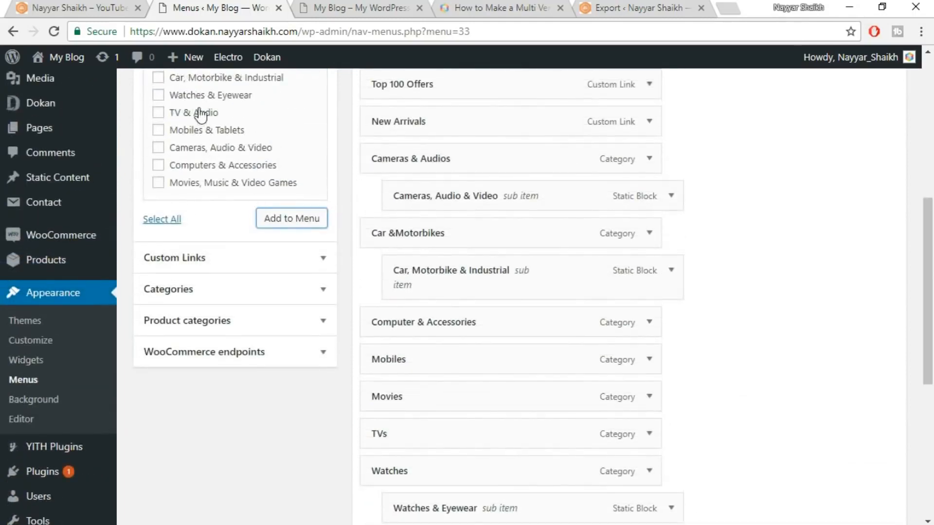
pyautogui.click(291, 221)
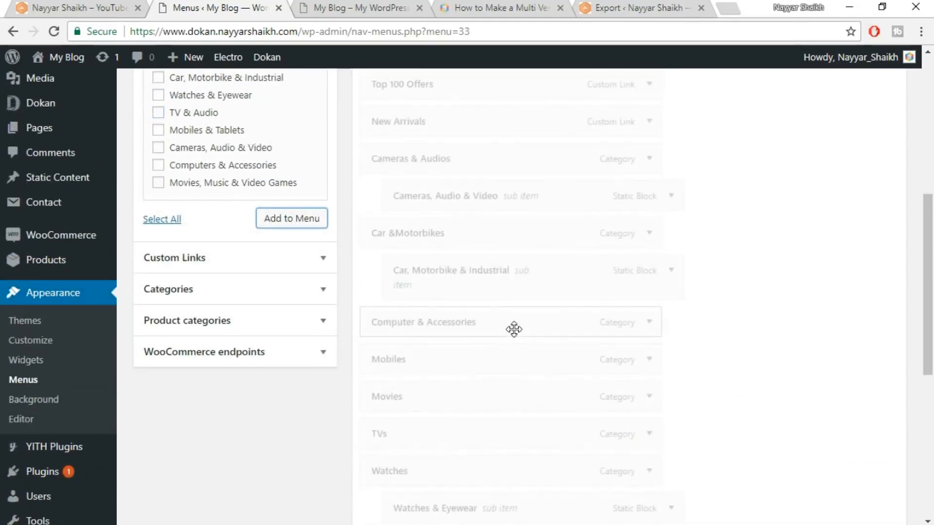
pyautogui.scroll(-2, 512, 327)
pyautogui.moveTo(440, 479); pyautogui.dragTo(454, 378)
pyautogui.scroll(5, 160, 306)
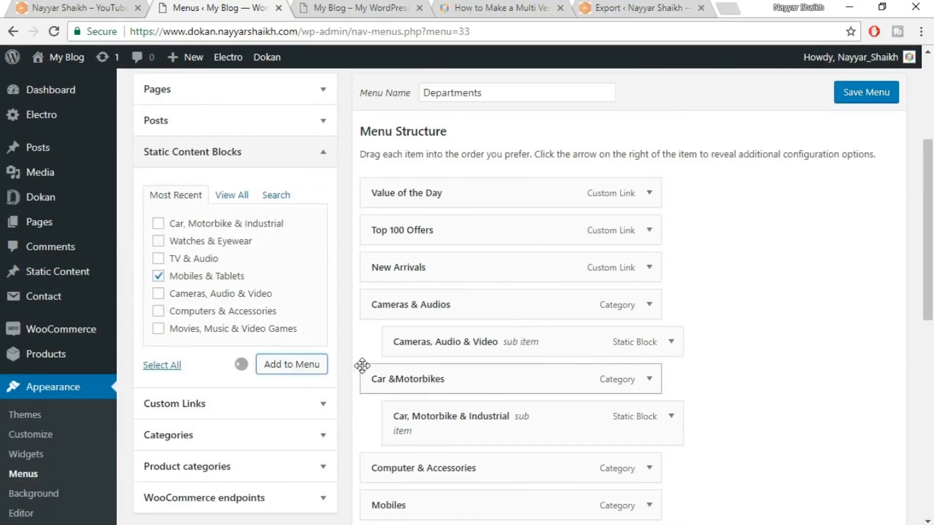
# Add the Mobiles & Tablets static block and nest it under the Mobiles category
pyautogui.scroll(-5, 363, 365)
pyautogui.scroll(-2, 479, 499)
pyautogui.moveTo(457, 440); pyautogui.dragTo(479, 235)
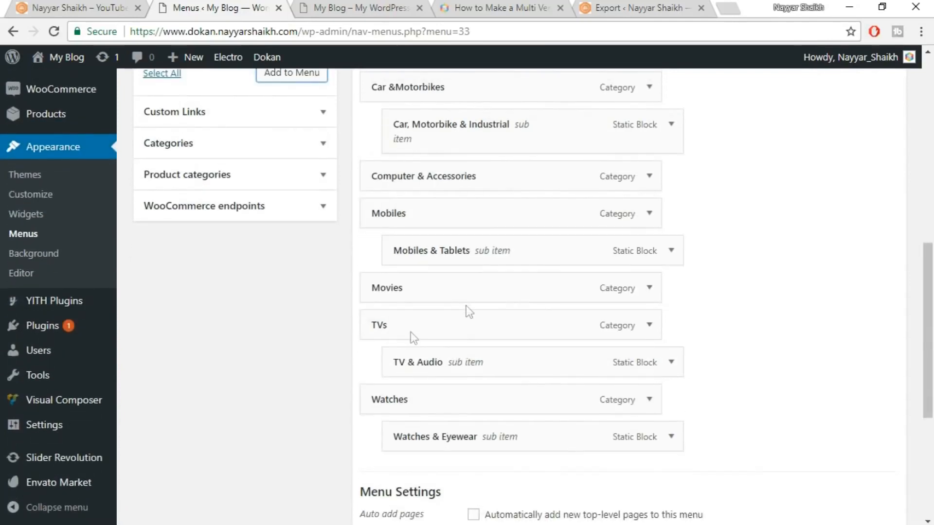
pyautogui.scroll(6, 402, 334)
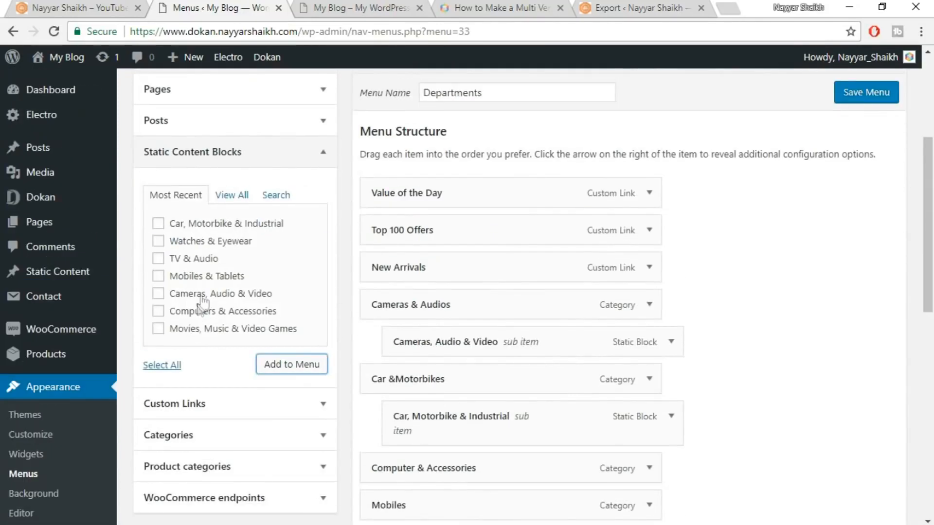
pyautogui.click(307, 366)
pyautogui.scroll(-6, 681, 368)
pyautogui.scroll(-2, 678, 371)
pyautogui.moveTo(470, 398); pyautogui.dragTo(496, 115)
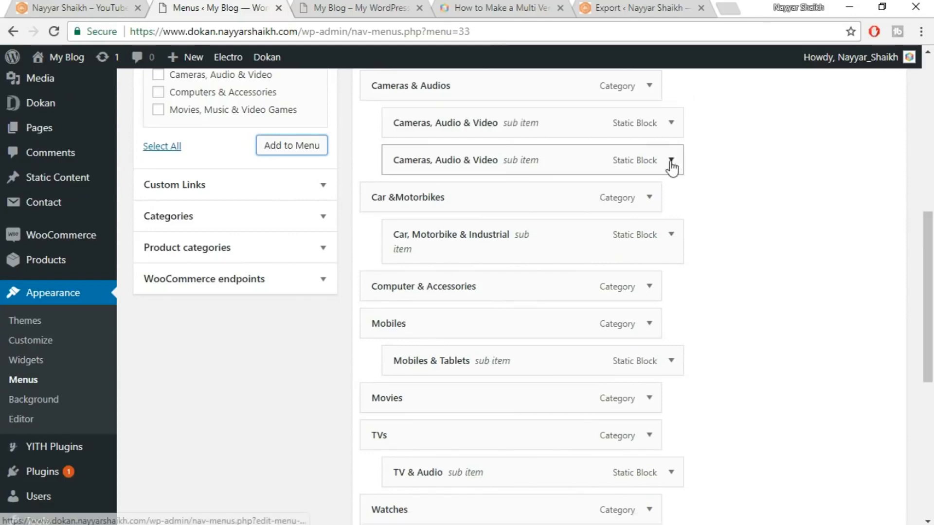
pyautogui.click(671, 161)
pyautogui.click(406, 349)
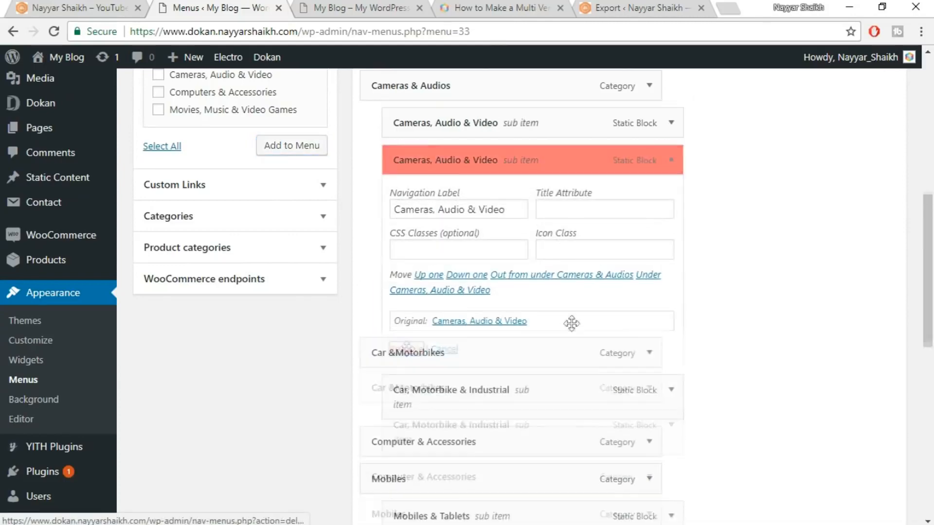
# Add the Computers & Accessories static block and nest it under the Computer & Accessories category
pyautogui.scroll(2, 816, 270)
pyautogui.scroll(2, 546, 245)
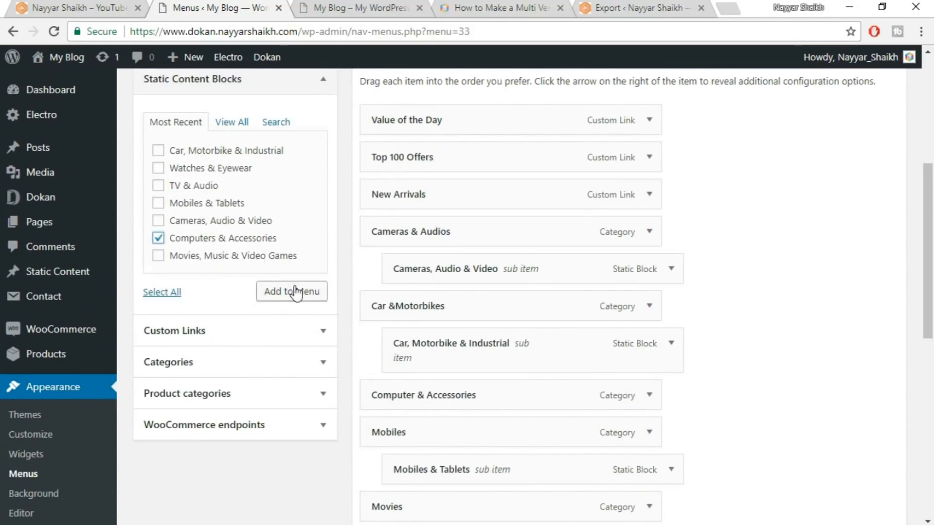
pyautogui.scroll(-5, 886, 319)
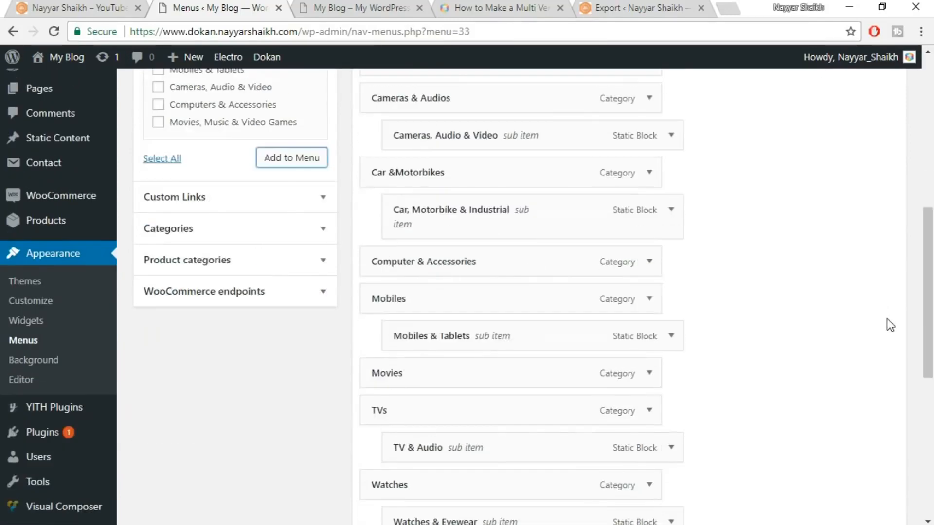
pyautogui.moveTo(549, 404); pyautogui.dragTo(581, 123)
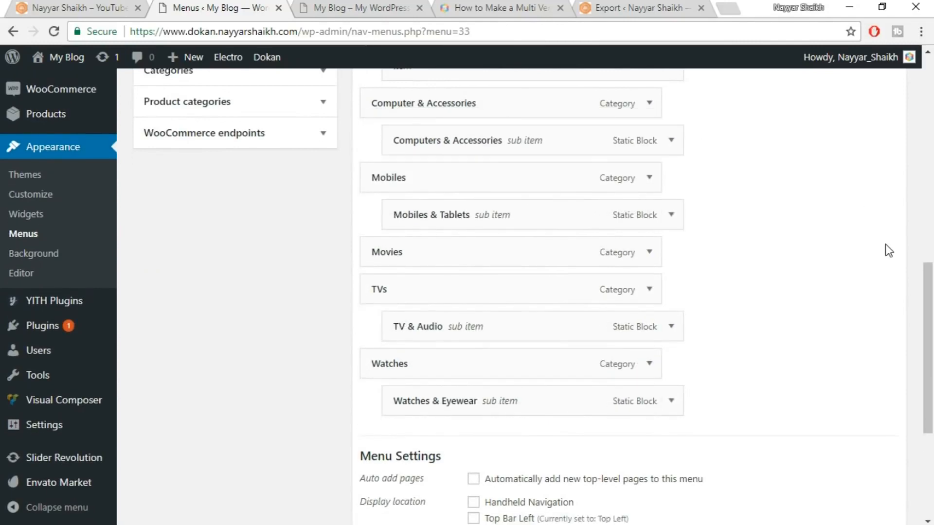
# Add the Movies, Music & Video Games static block and nest it under the Movies category
pyautogui.scroll(2, 885, 244)
pyautogui.scroll(3, 765, 238)
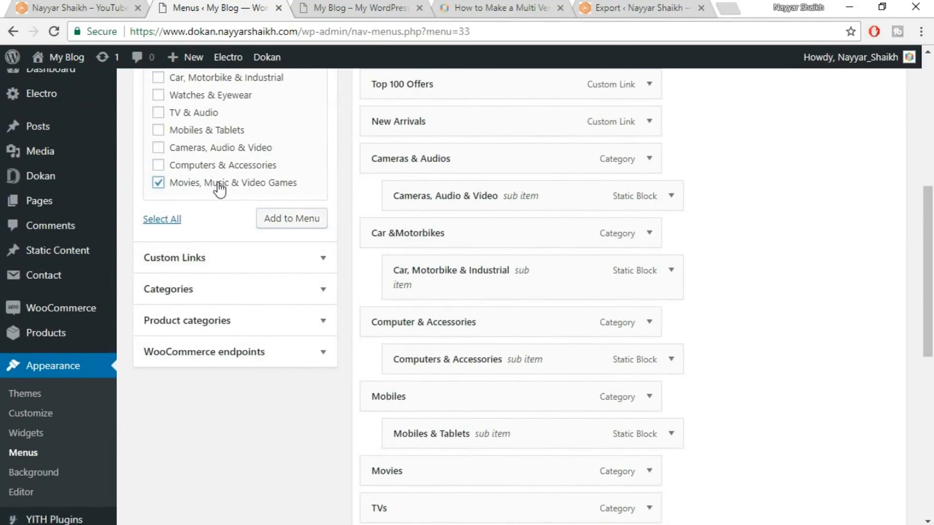
pyautogui.click(303, 223)
pyautogui.scroll(-3, 754, 375)
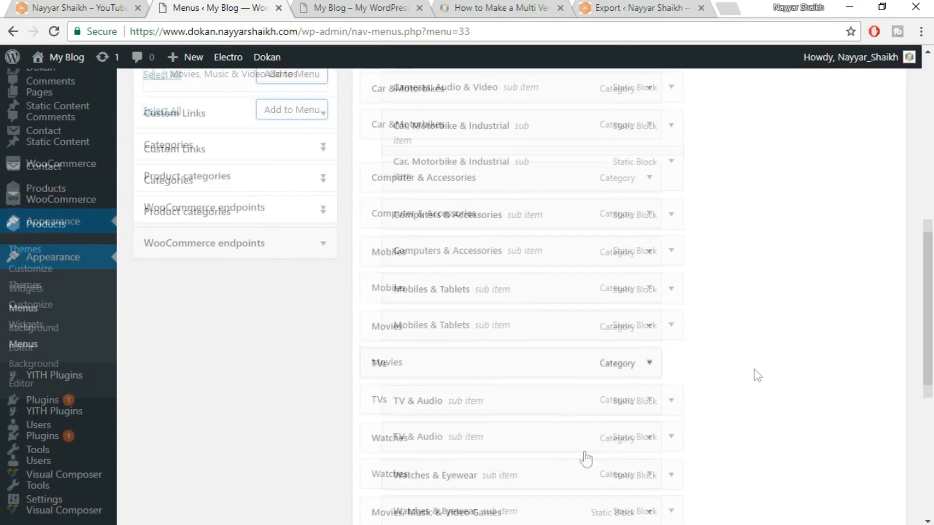
pyautogui.scroll(-3, 543, 481)
pyautogui.moveTo(440, 365); pyautogui.dragTo(484, 202)
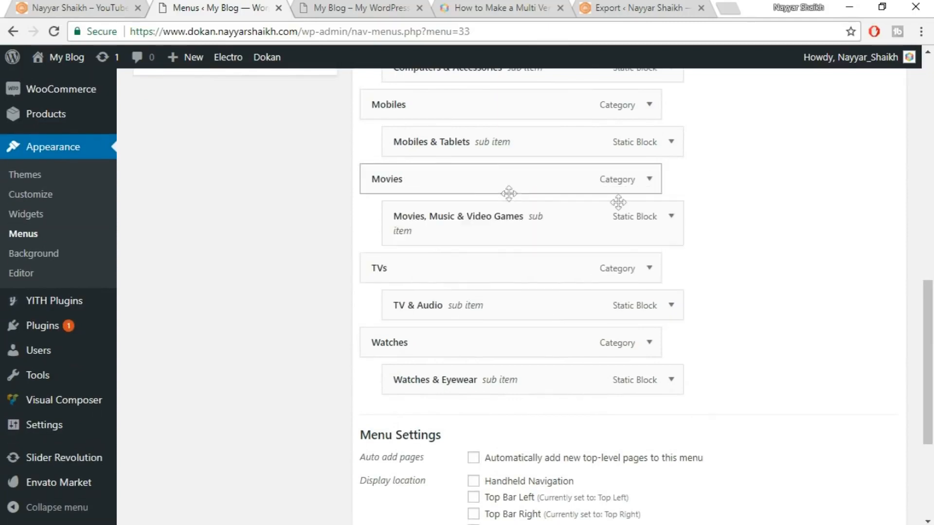
# Give the Cameras & Audios menu item the CSS class yamm-tfw and copy it
pyautogui.scroll(8, 769, 278)
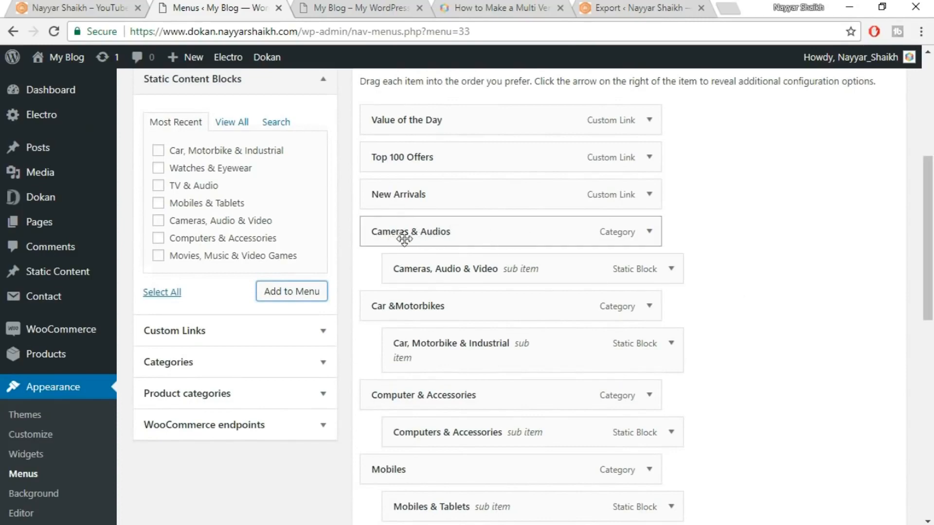
pyautogui.click(650, 232)
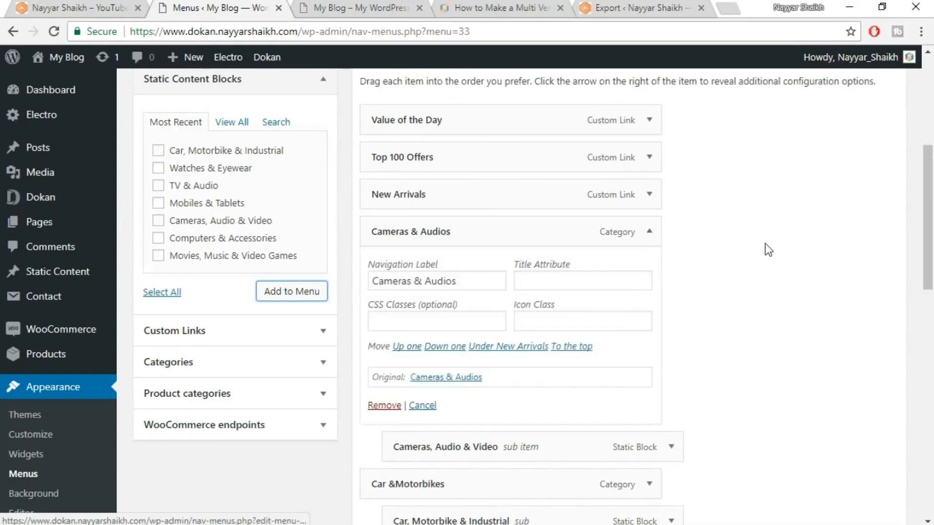
pyautogui.scroll(-1, 774, 253)
pyautogui.click(445, 246)
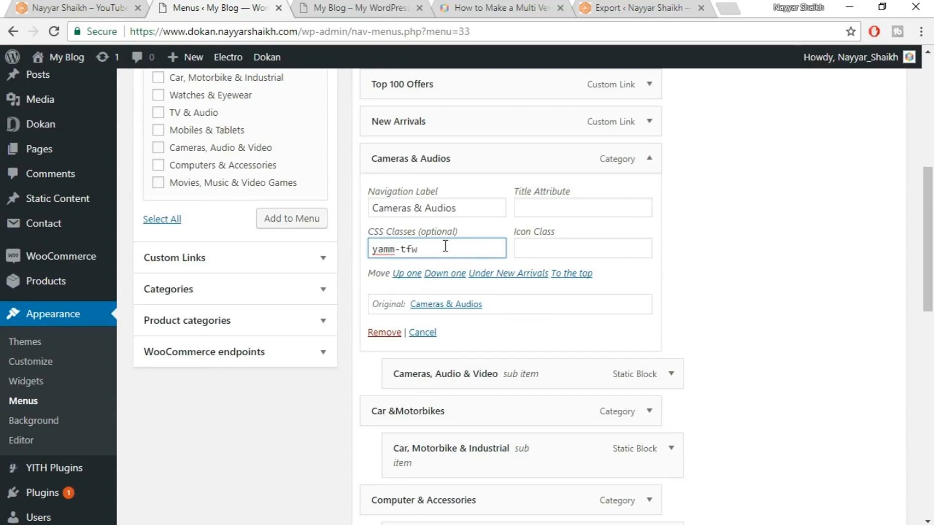
pyautogui.moveTo(435, 249); pyautogui.dragTo(366, 253)
pyautogui.hotkey('ctrl', 'c')
pyautogui.click(660, 164)
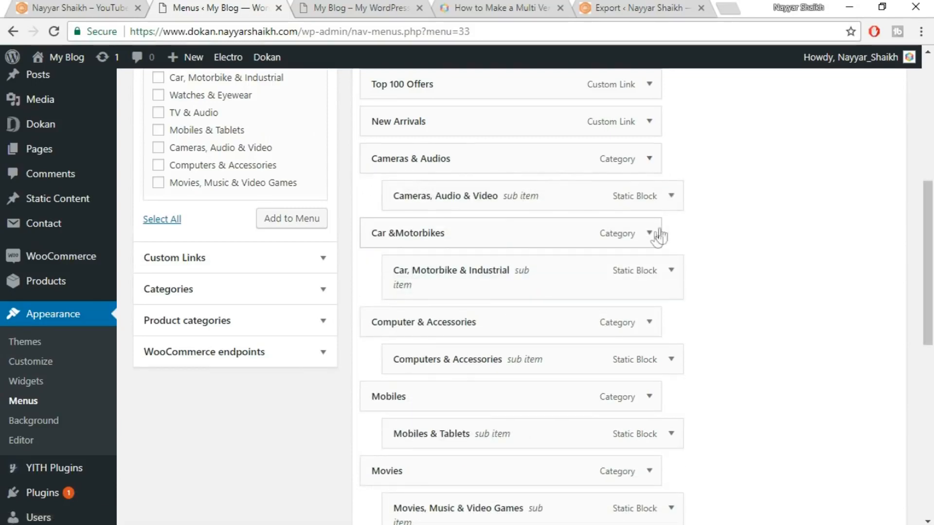
# Apply the yamm-tfw CSS class to the Car &Motorbikes menu item
pyautogui.click(649, 233)
pyautogui.scroll(-1, 547, 248)
pyautogui.hotkey('ctrl', 'v')
pyautogui.click(652, 160)
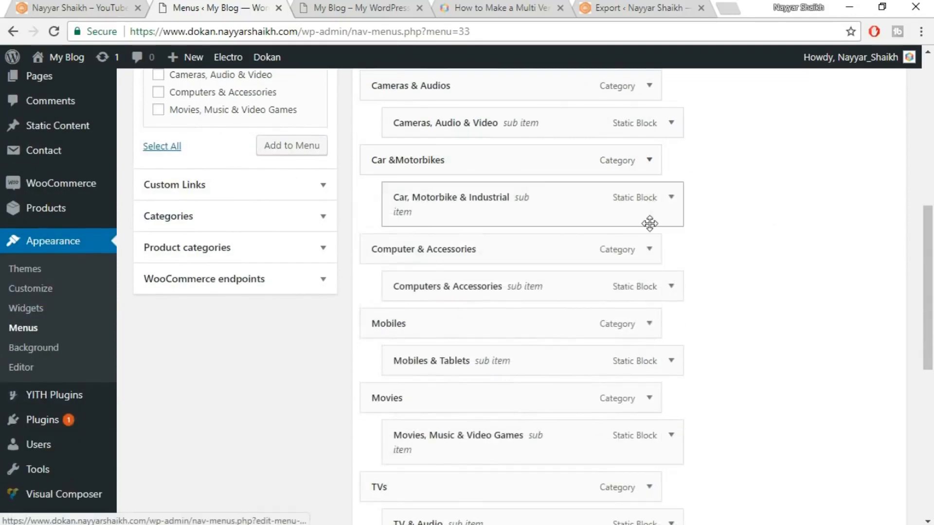
# Apply the yamm-tfw CSS class to the Computer & Accessories menu item
pyautogui.click(650, 250)
pyautogui.click(431, 340)
pyautogui.hotkey('ctrl', 'v')
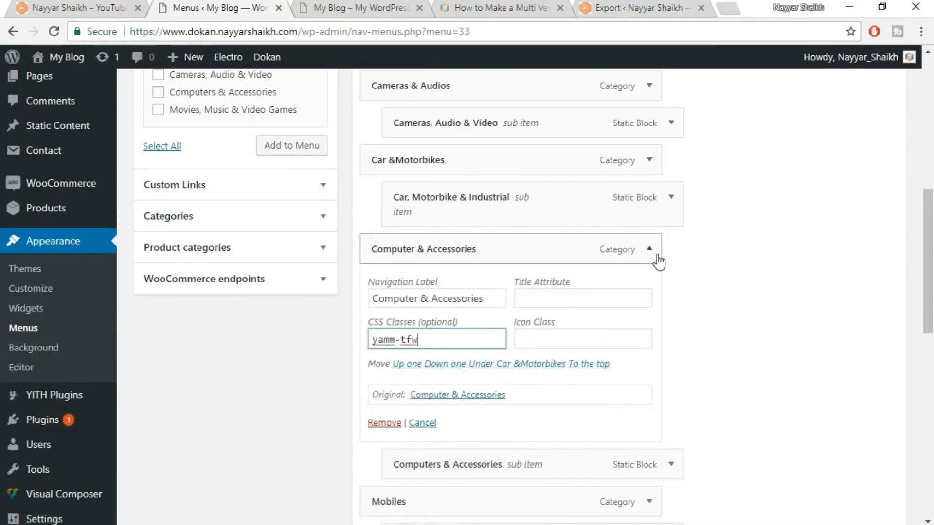
pyautogui.click(657, 255)
# Apply the yamm-tfw CSS class to the Mobiles menu item
pyautogui.scroll(-3, 657, 260)
pyautogui.click(667, 220)
pyautogui.click(667, 218)
pyautogui.click(649, 178)
pyautogui.click(438, 268)
pyautogui.hotkey('ctrl', 'v')
pyautogui.click(649, 178)
# Apply the yamm-tfw CSS class to the Movies menu item
pyautogui.click(648, 253)
pyautogui.click(442, 342)
pyautogui.hotkey('ctrl', 'v')
pyautogui.click(649, 252)
pyautogui.click(650, 341)
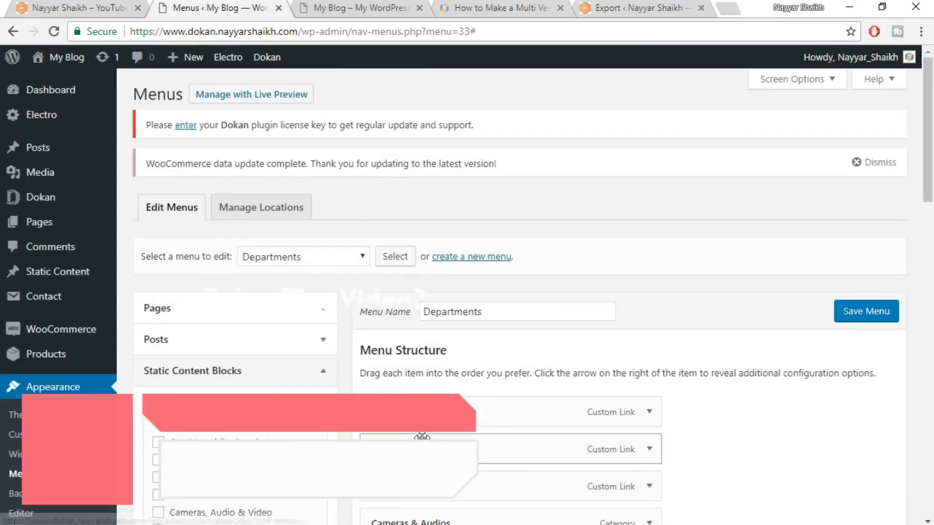
pyautogui.scroll(-6, 421, 438)
pyautogui.click(648, 160)
pyautogui.click(649, 160)
pyautogui.click(649, 249)
pyautogui.click(649, 249)
pyautogui.scroll(-2, 654, 251)
pyautogui.click(649, 178)
pyautogui.click(649, 178)
pyautogui.click(649, 253)
pyautogui.click(649, 252)
pyautogui.click(671, 289)
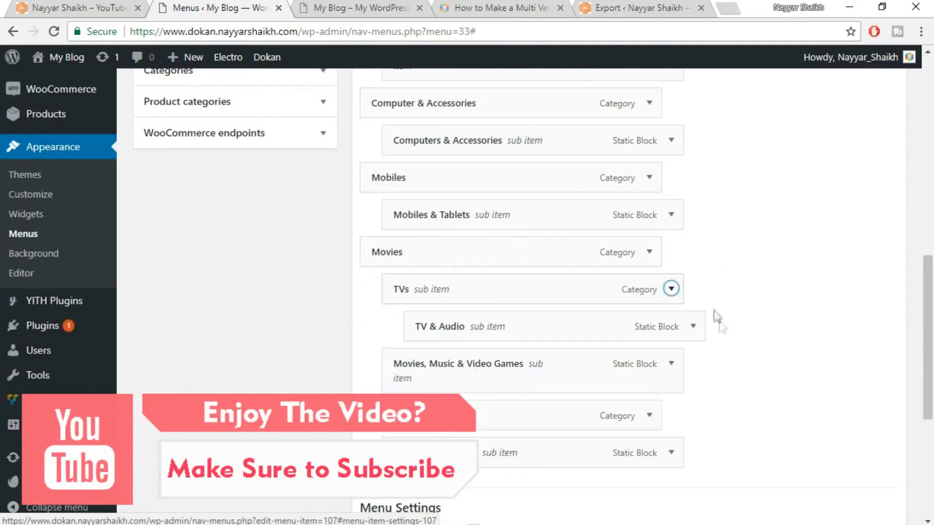
pyautogui.scroll(-1, 632, 340)
pyautogui.moveTo(455, 221); pyautogui.dragTo(462, 243)
# Apply the yamm-tfw CSS class to the Watches menu item
pyautogui.click(649, 267)
pyautogui.click(652, 268)
pyautogui.click(650, 336)
pyautogui.scroll(-1, 654, 350)
pyautogui.click(454, 357)
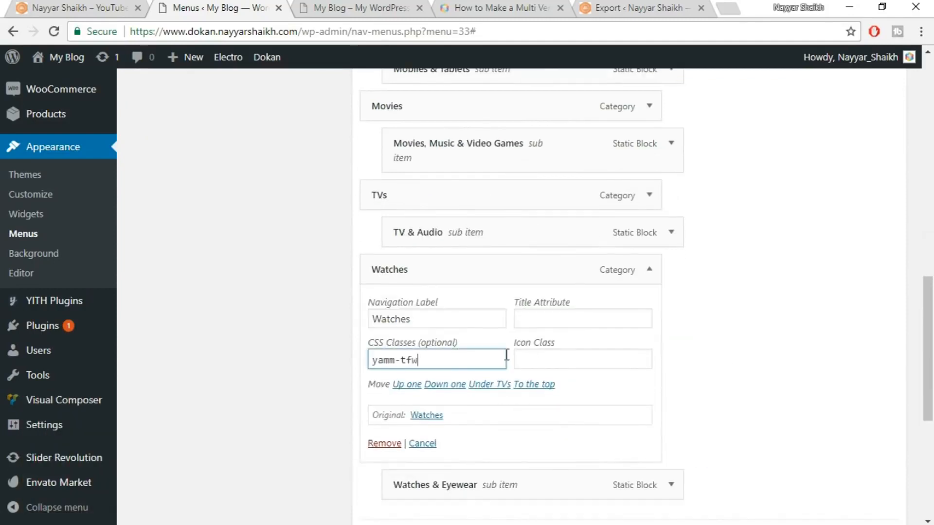
pyautogui.click(649, 270)
# Save the Departments menu
pyautogui.scroll(-3, 858, 313)
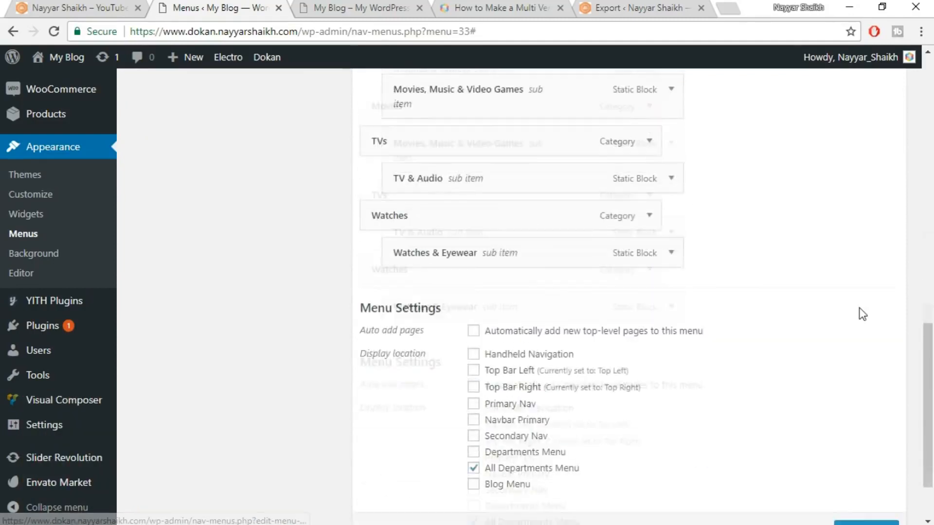
pyautogui.scroll(15, 883, 384)
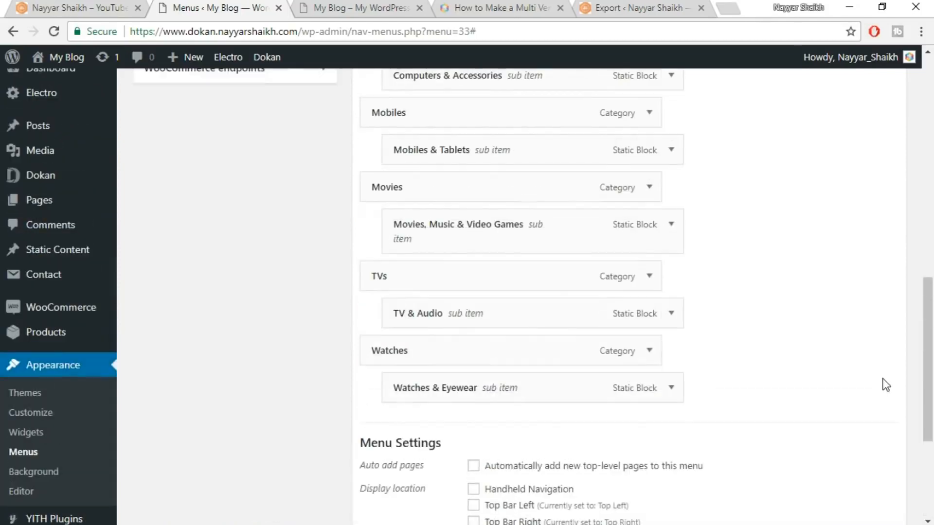
pyautogui.scroll(6, 885, 357)
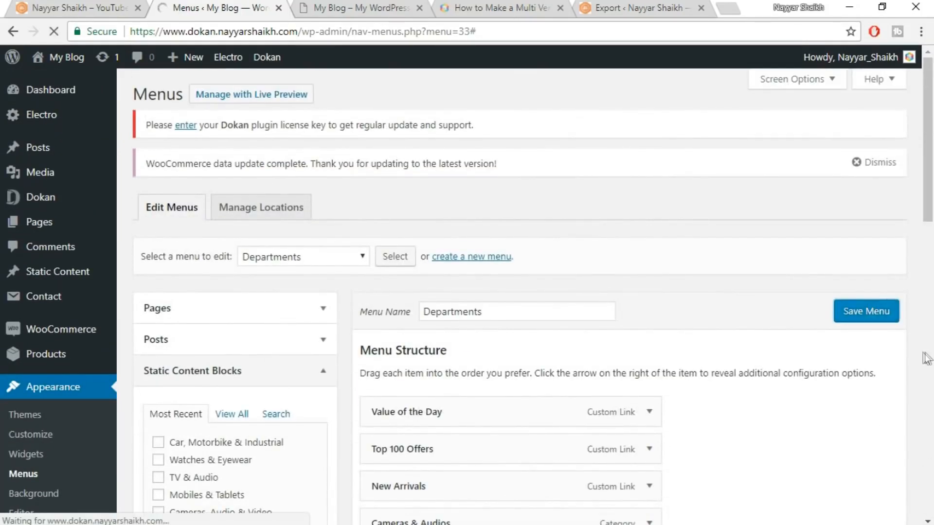
# Reload the storefront and open the Shop By Department menu to check the result
pyautogui.click(360, 6)
pyautogui.click(364, 39)
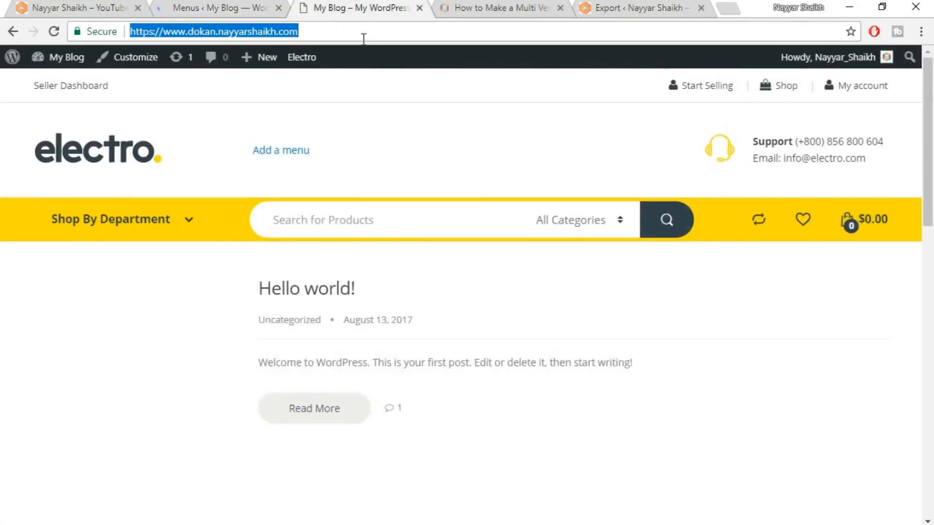
pyautogui.press('Return')
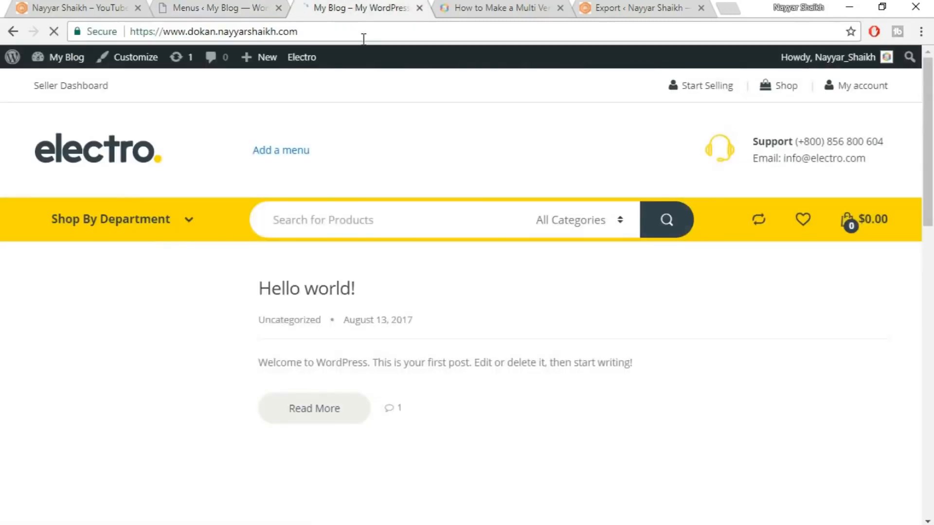
pyautogui.scroll(-1, 500, 118)
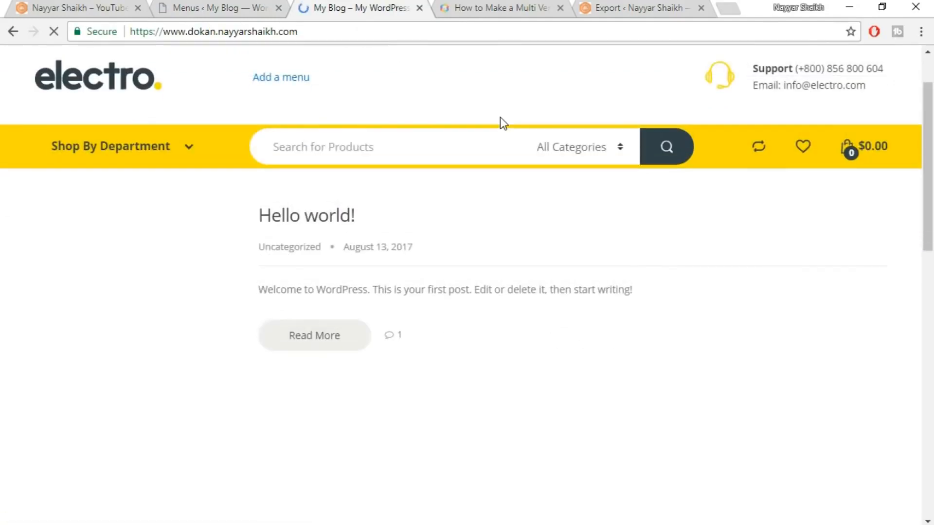
pyautogui.click(157, 154)
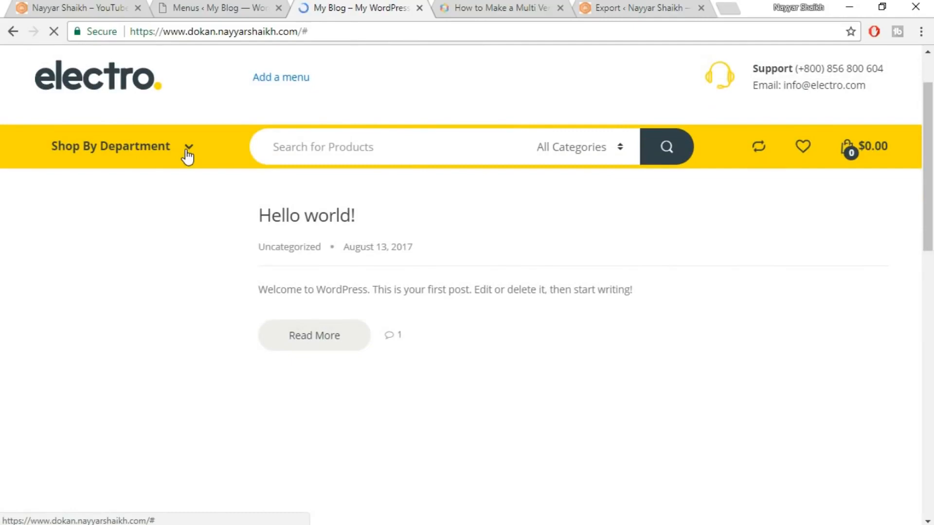
pyautogui.scroll(1, 366, 168)
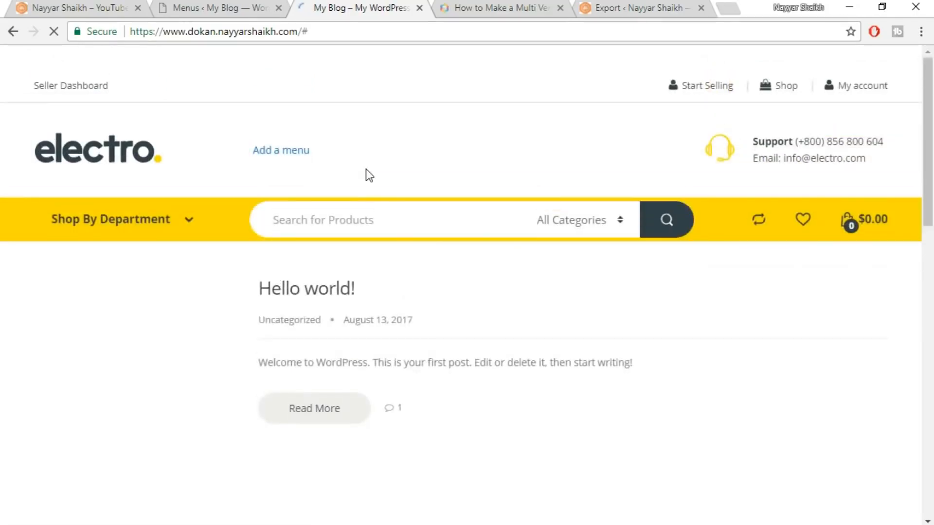
# Also assign the menu to the Departments Menu location and save it
pyautogui.click(235, 3)
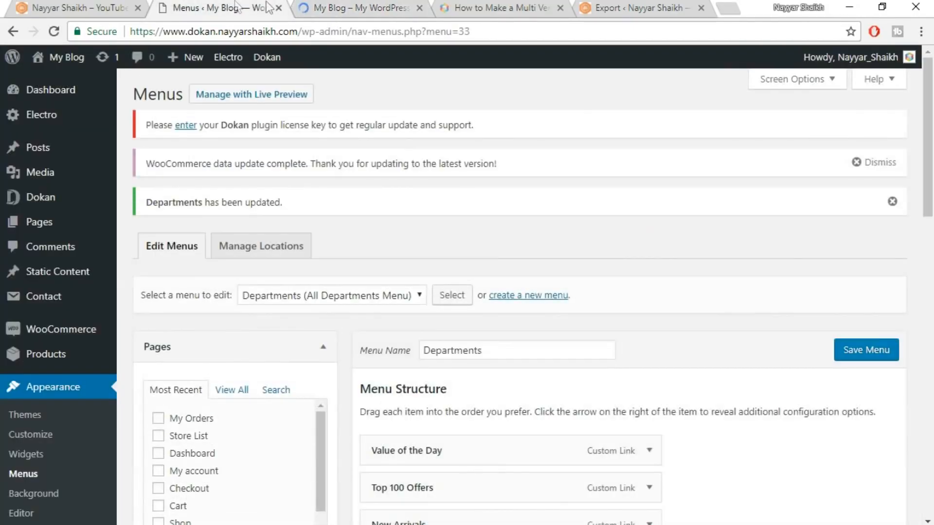
pyautogui.scroll(-5, 548, 186)
pyautogui.scroll(-10, 548, 186)
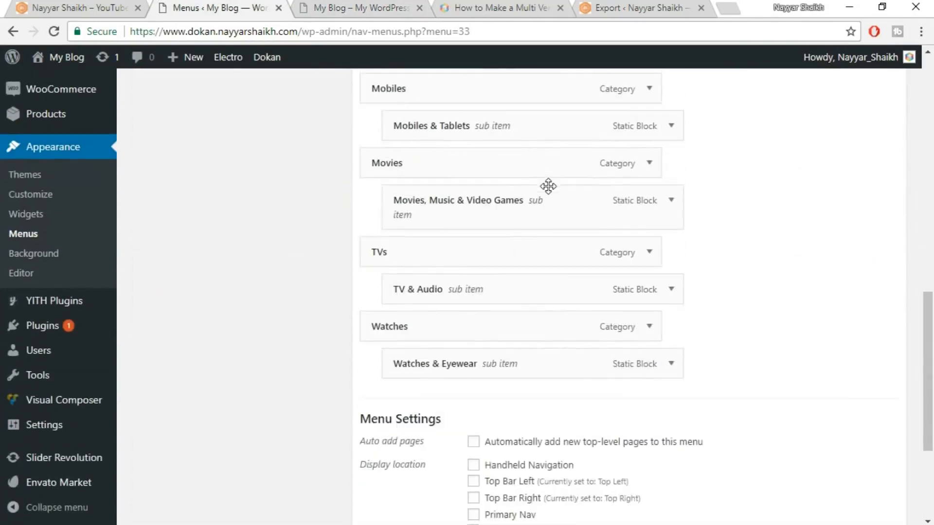
pyautogui.click(498, 371)
pyautogui.click(859, 445)
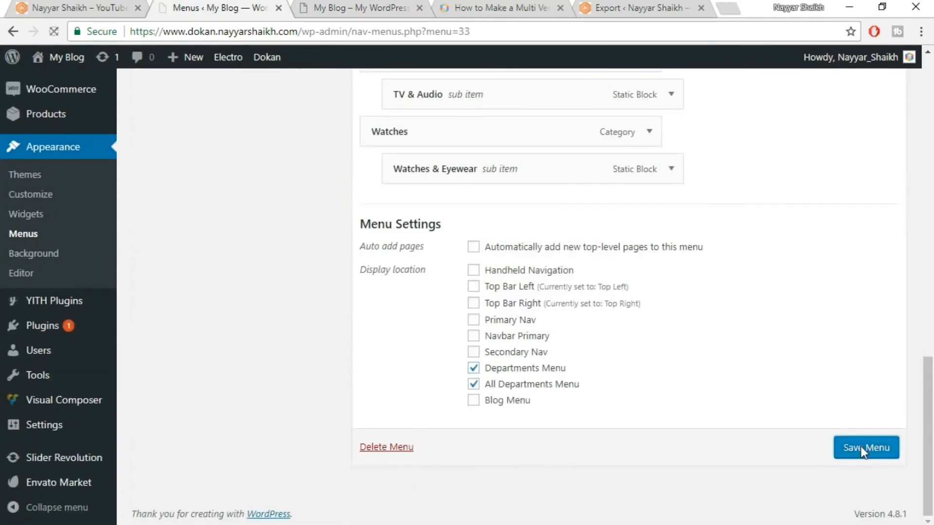
# Reload the storefront and preview the Shop By Department mega menus for the categories
pyautogui.click(396, 7)
pyautogui.moveTo(301, 32); pyautogui.dragTo(317, 34)
pyautogui.press('BackSpace')
pyautogui.press('Return')
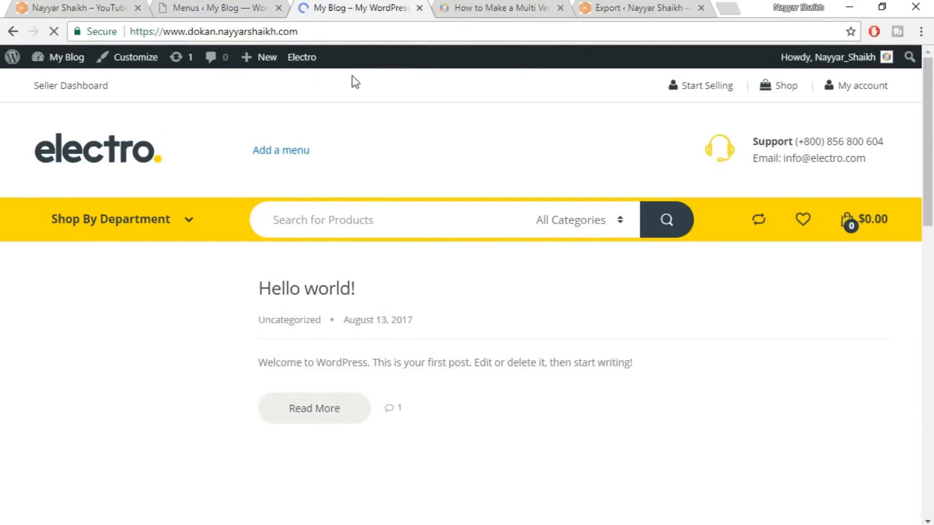
pyautogui.click(193, 230)
pyautogui.scroll(-3, 193, 229)
pyautogui.moveTo(183, 211)
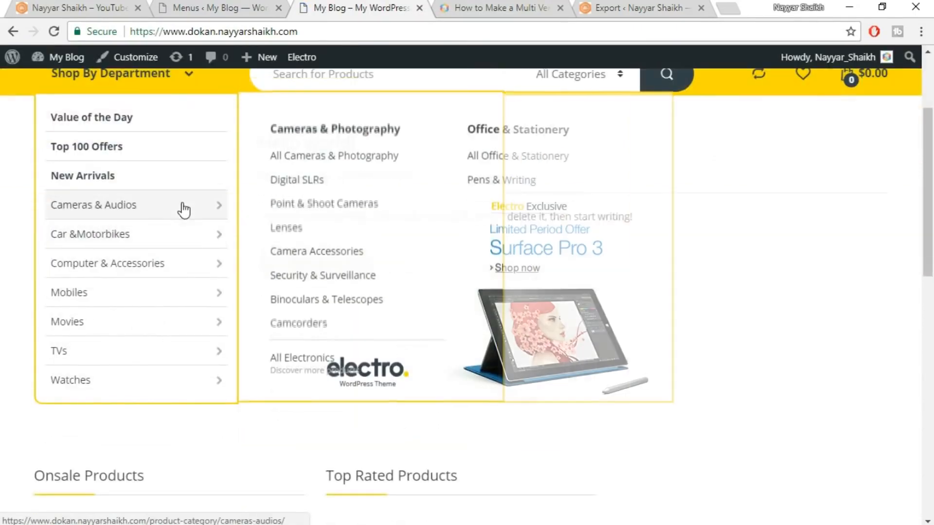
pyautogui.moveTo(159, 363)
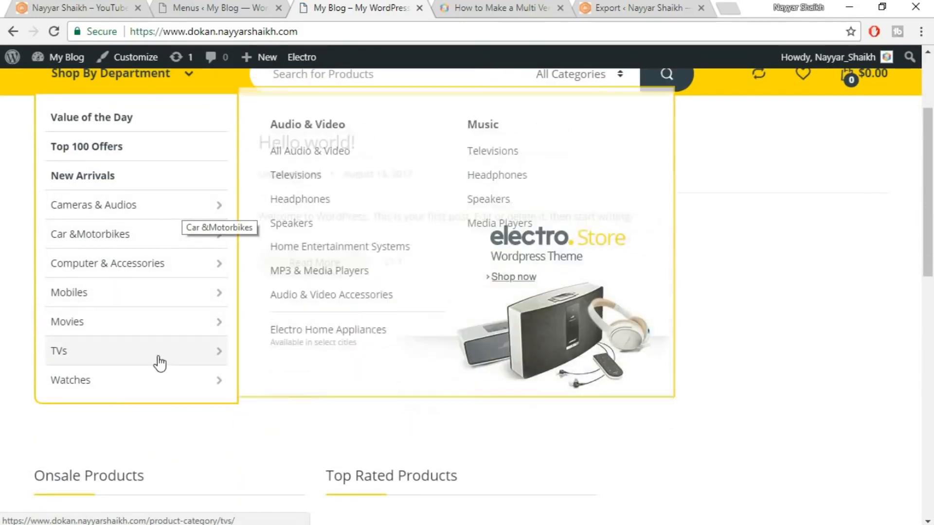
# Close the menu and switch to the Electro demo to compare its All Departments menu
pyautogui.scroll(3, 661, 257)
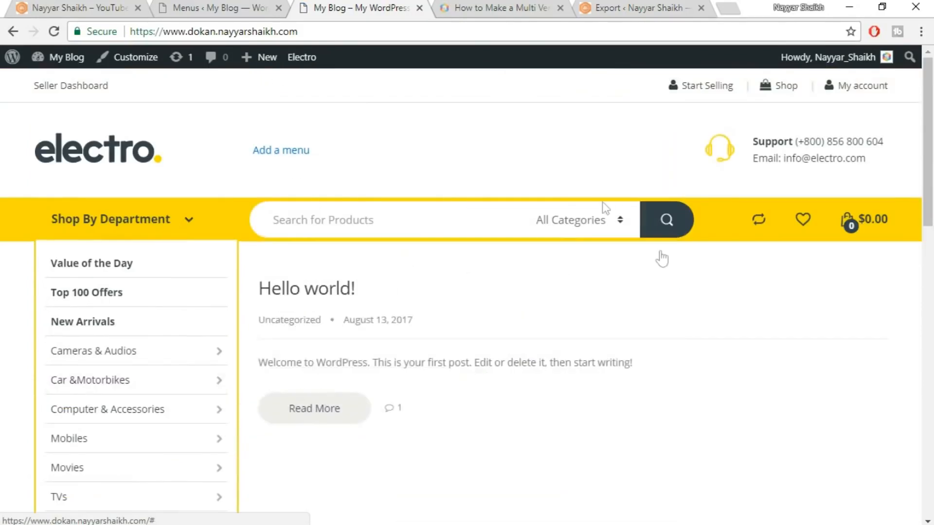
pyautogui.click(722, 324)
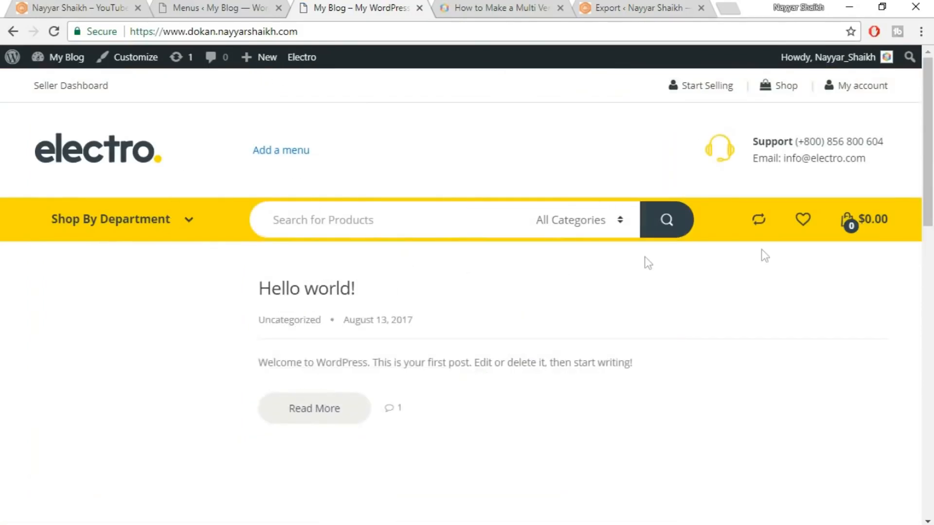
pyautogui.click(63, 5)
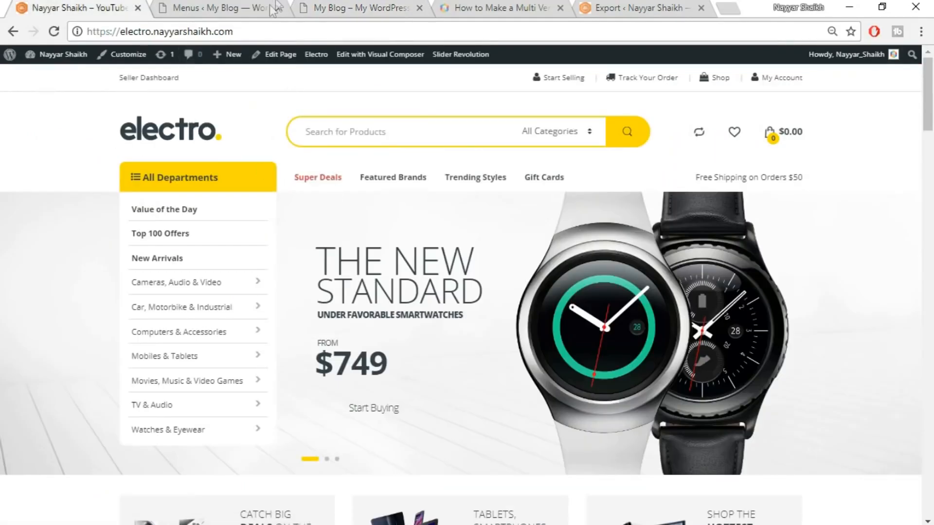
# Open the Electro theme's Header options and set the header style to Header v1
pyautogui.click(350, 7)
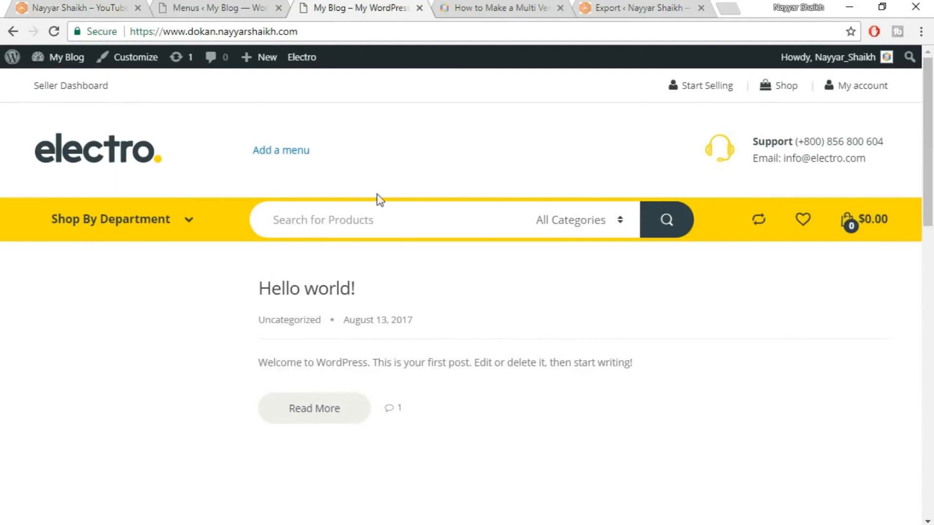
pyautogui.click(240, 5)
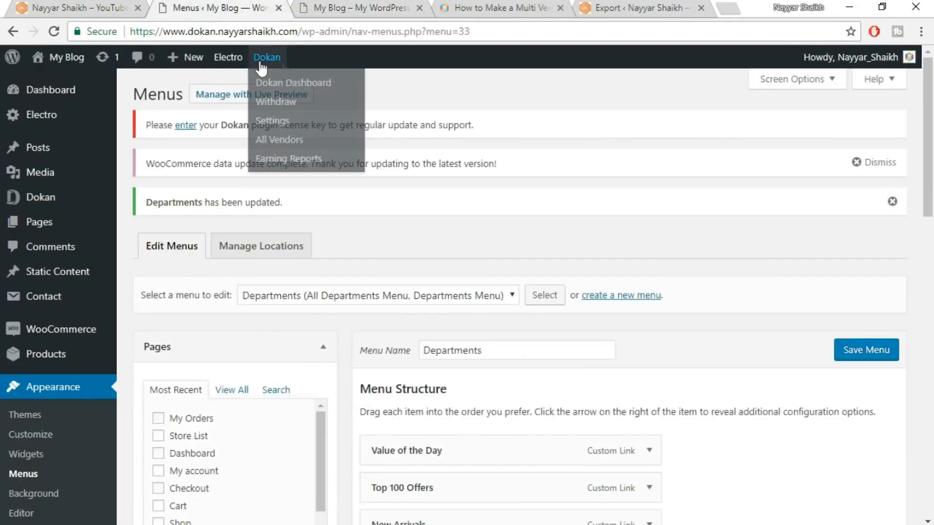
pyautogui.moveTo(234, 62)
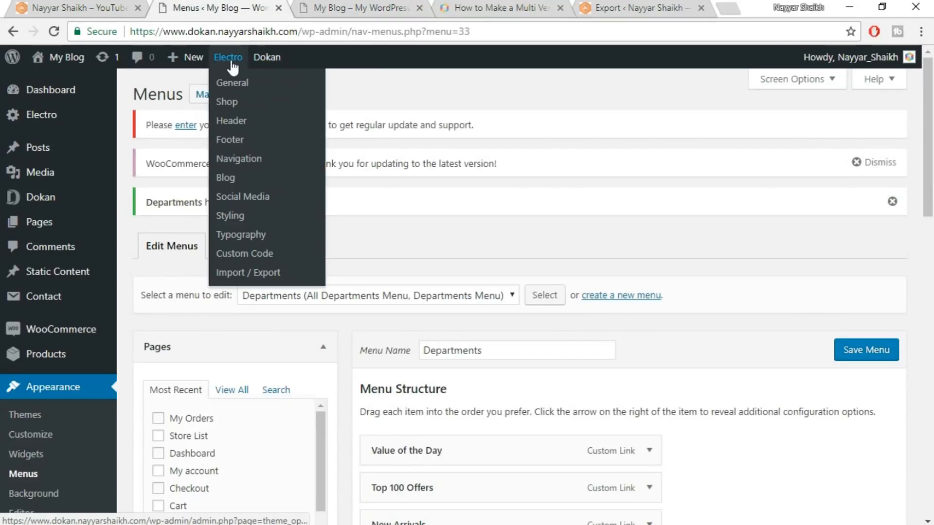
pyautogui.click(233, 120)
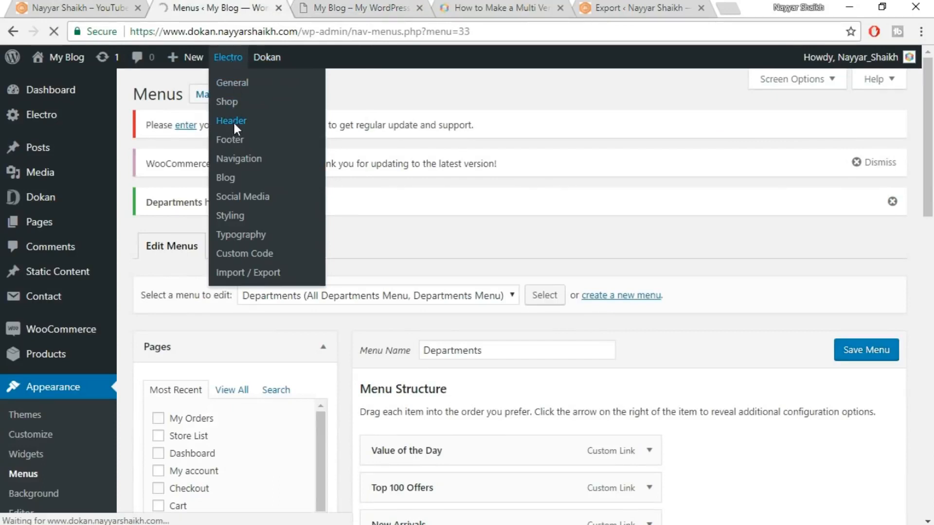
pyautogui.scroll(-3, 700, 258)
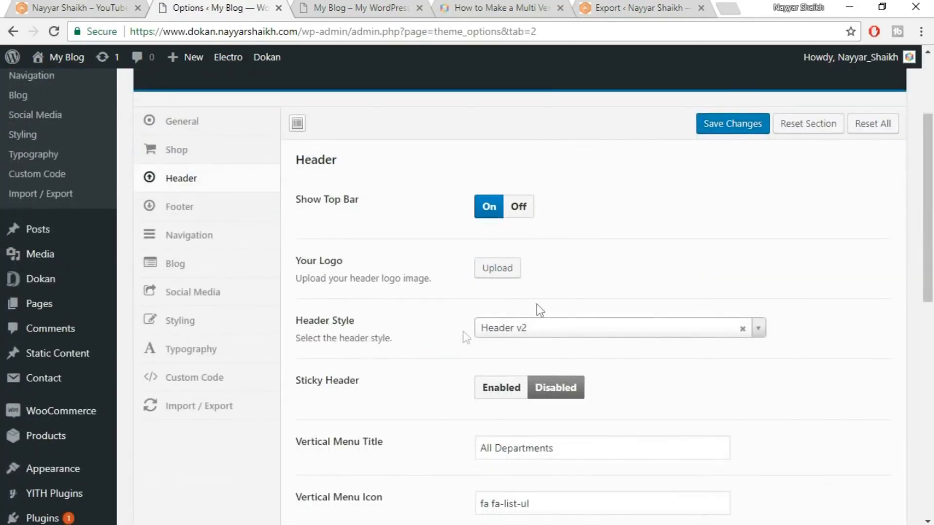
pyautogui.click(573, 334)
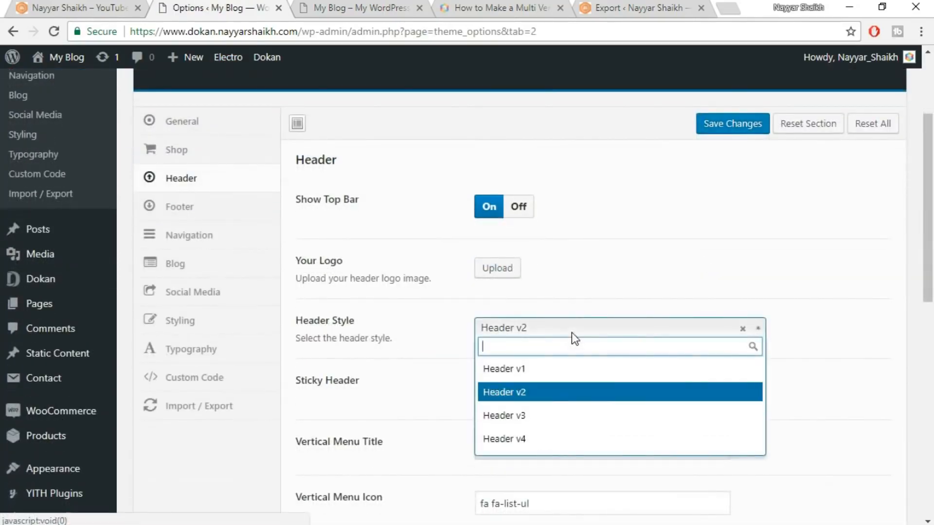
pyautogui.click(547, 371)
# Save the changed header settings in the theme options
pyautogui.scroll(-5, 845, 345)
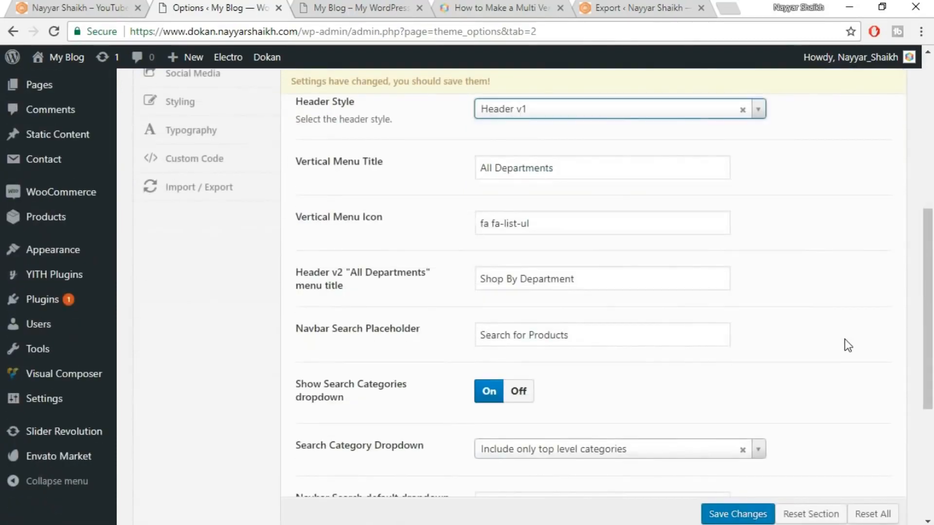
pyautogui.scroll(-5, 848, 330)
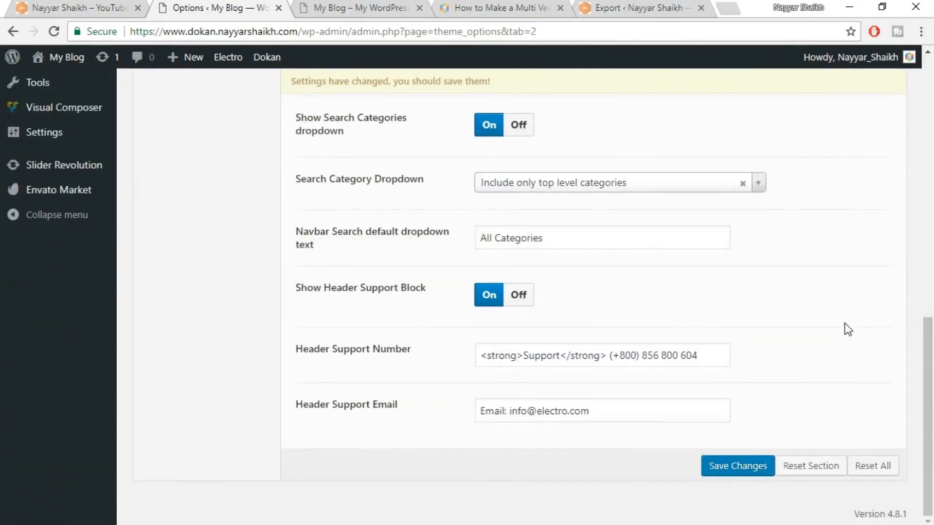
pyautogui.click(742, 465)
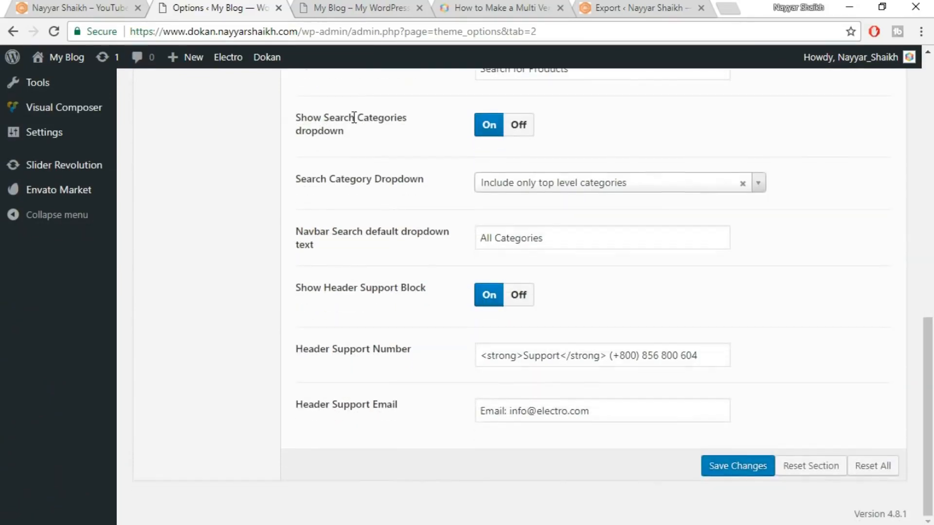
pyautogui.click(52, 7)
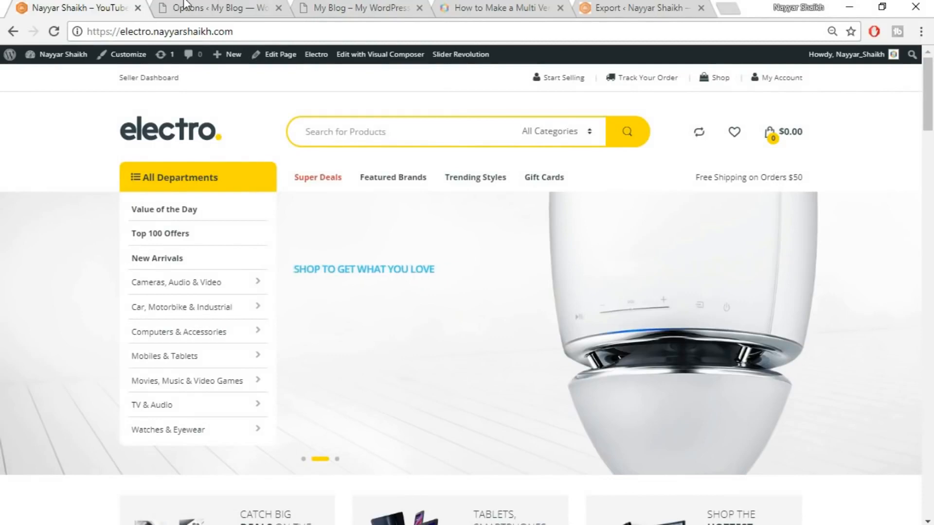
pyautogui.click(340, 8)
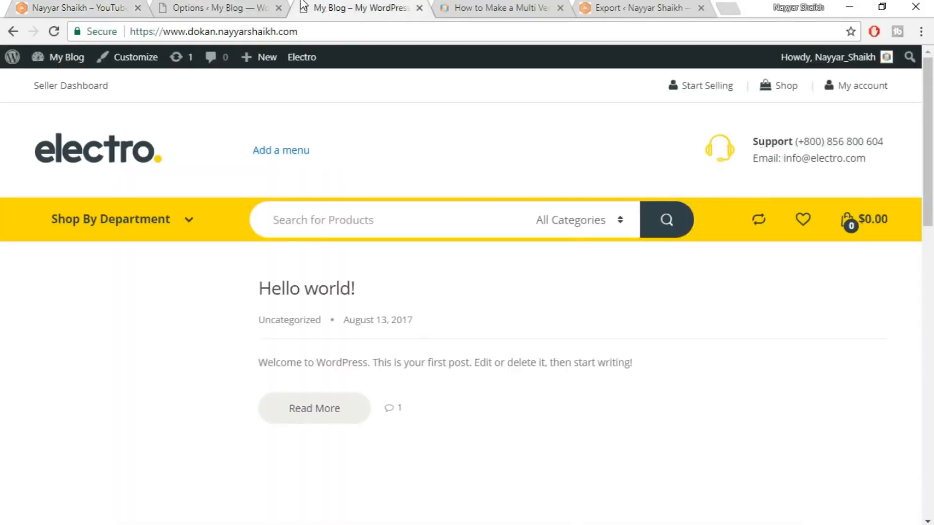
pyautogui.click(270, 7)
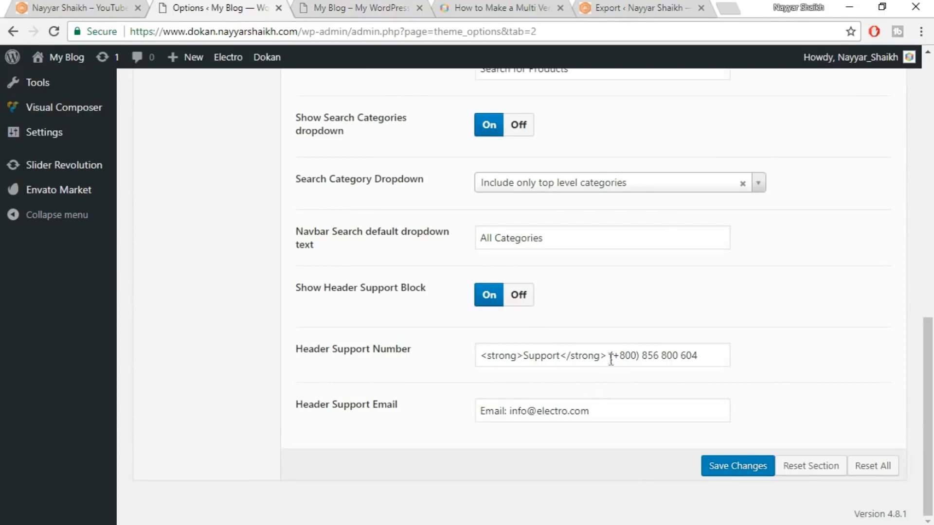
pyautogui.scroll(2, 584, 224)
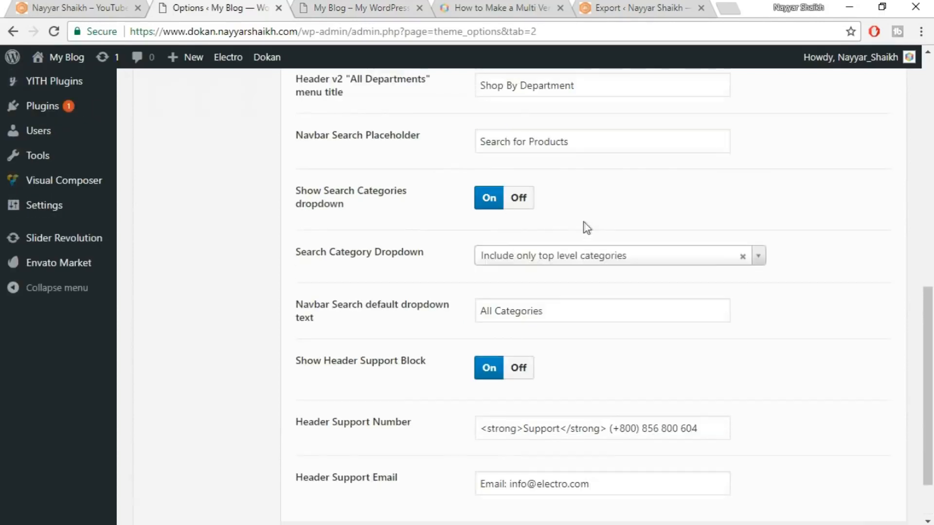
pyautogui.scroll(10, 584, 221)
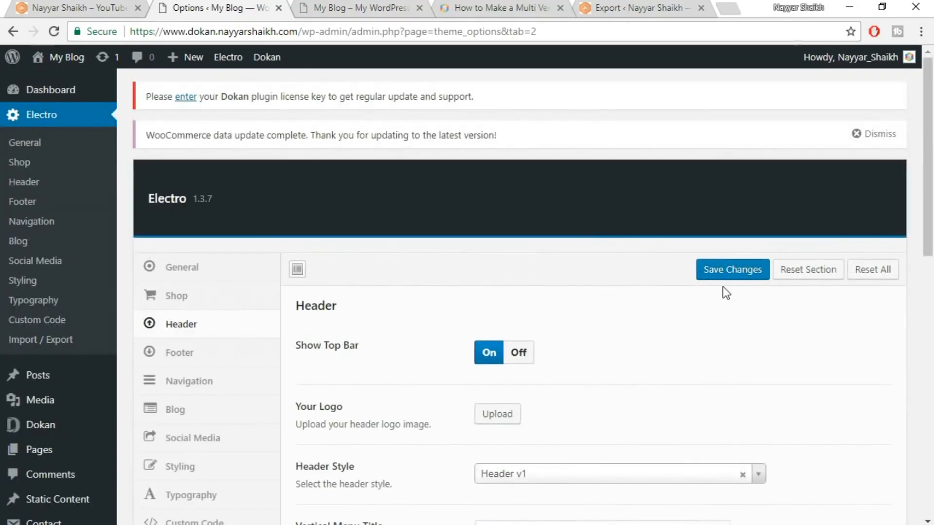
pyautogui.click(729, 270)
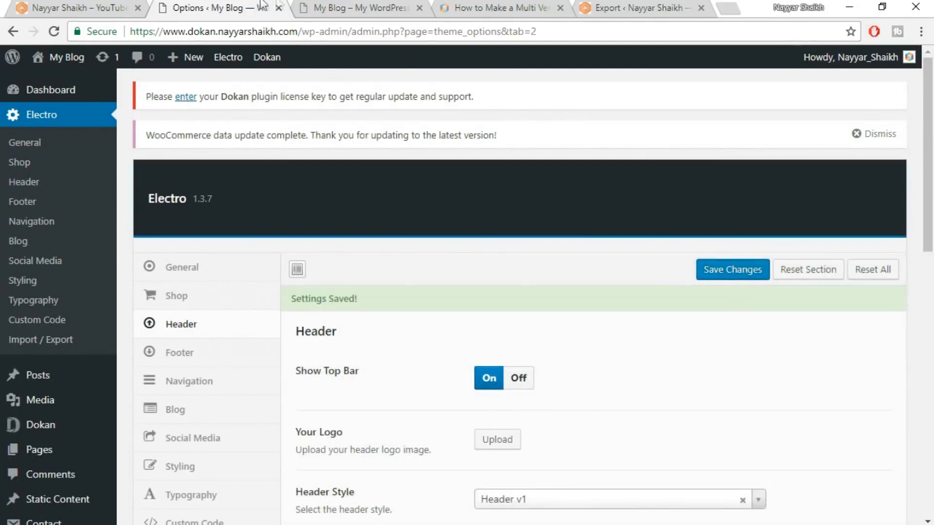
# Reload the storefront and scroll through the Electro demo homepage to compare the header layout
pyautogui.click(340, 6)
pyautogui.click(347, 24)
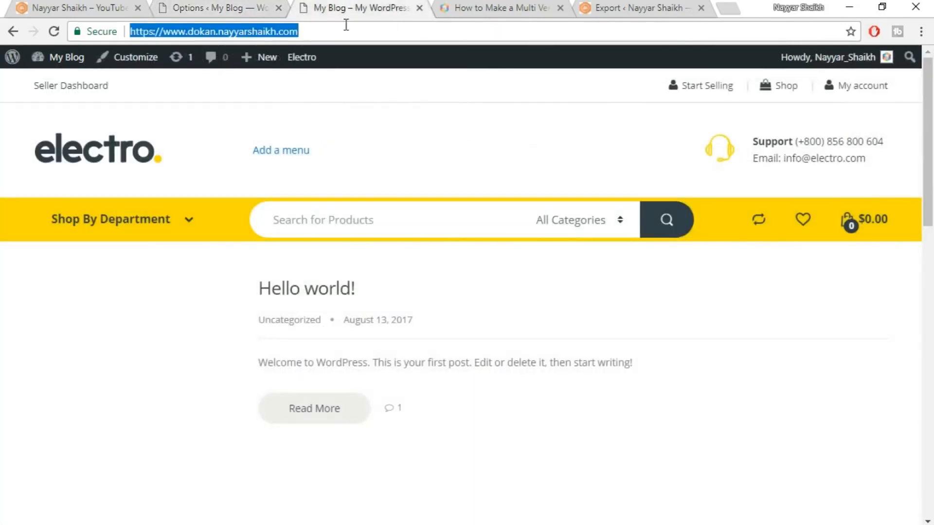
pyautogui.press('Return')
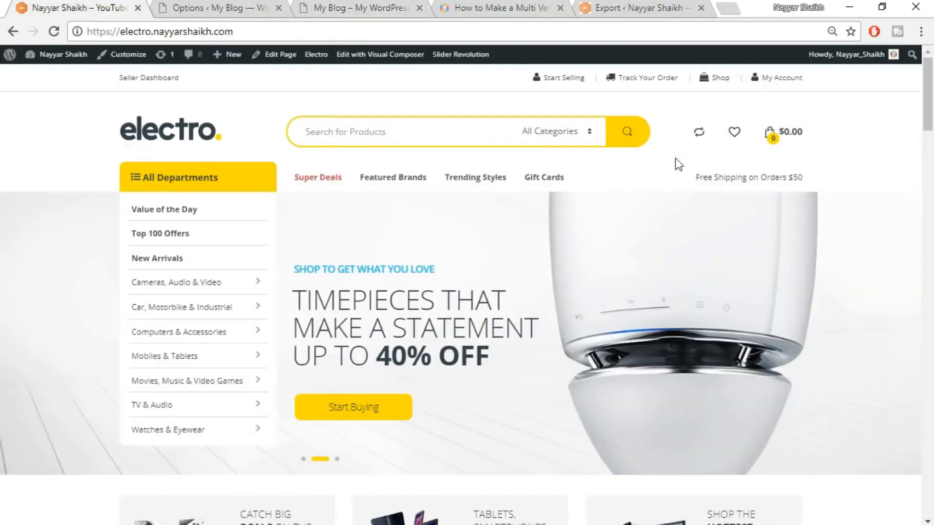
pyautogui.scroll(-1, 729, 256)
pyautogui.scroll(-4, 763, 457)
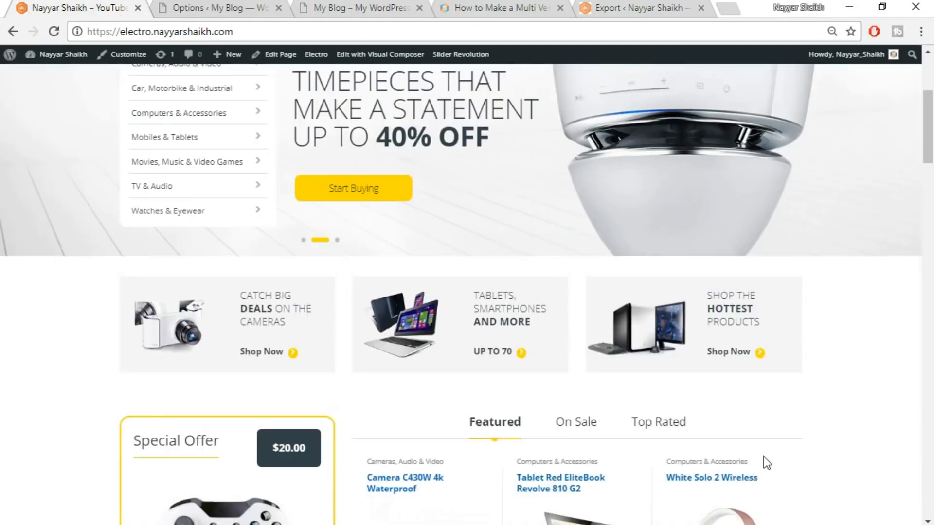
pyautogui.scroll(5, 763, 456)
# Add a new page titled "Home Page" and publish it
pyautogui.click(193, 5)
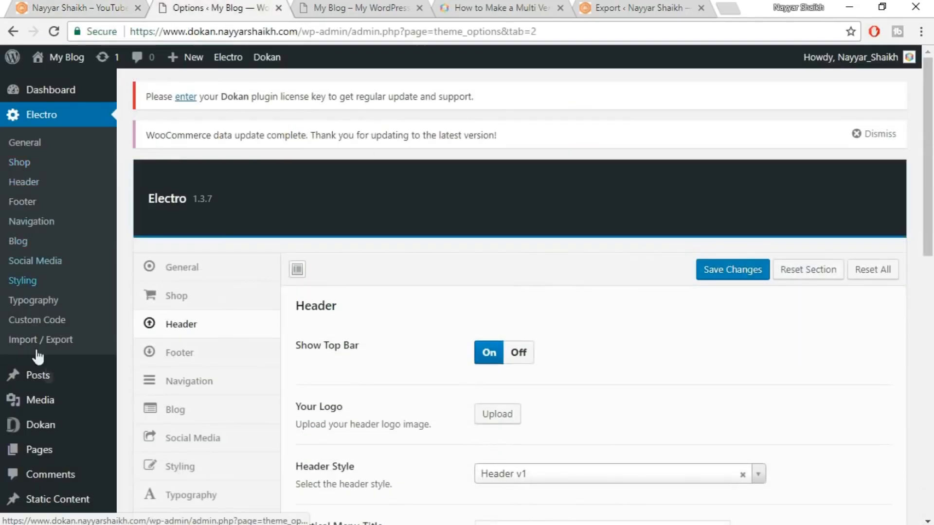
pyautogui.scroll(-5, 39, 360)
pyautogui.moveTo(46, 233)
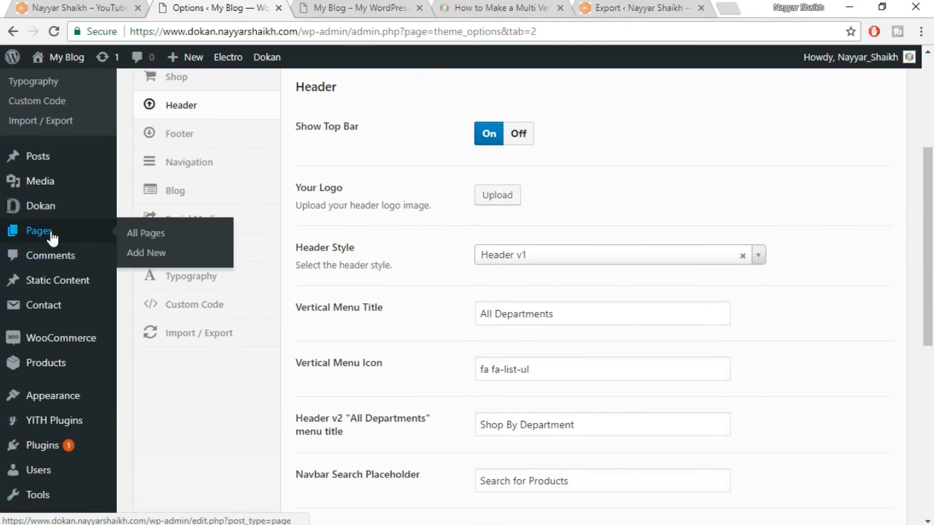
pyautogui.click(167, 254)
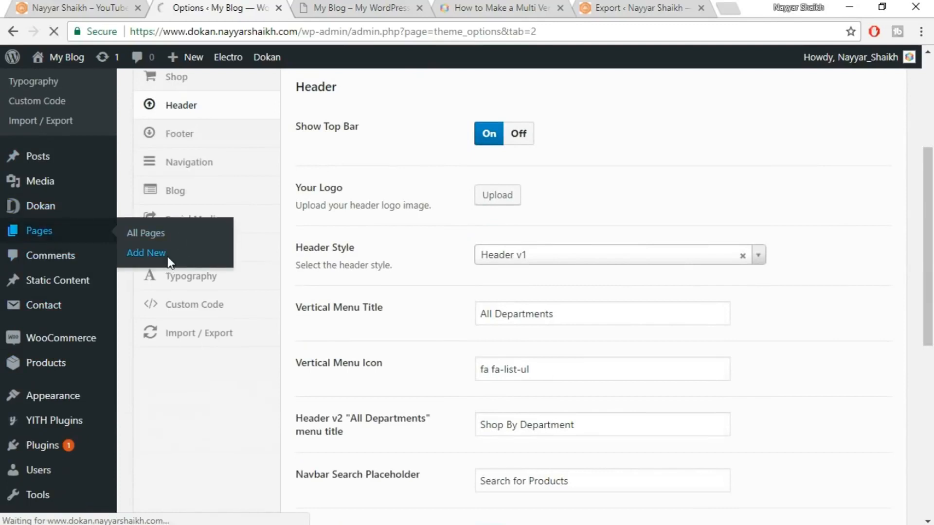
pyautogui.write('Home Page')
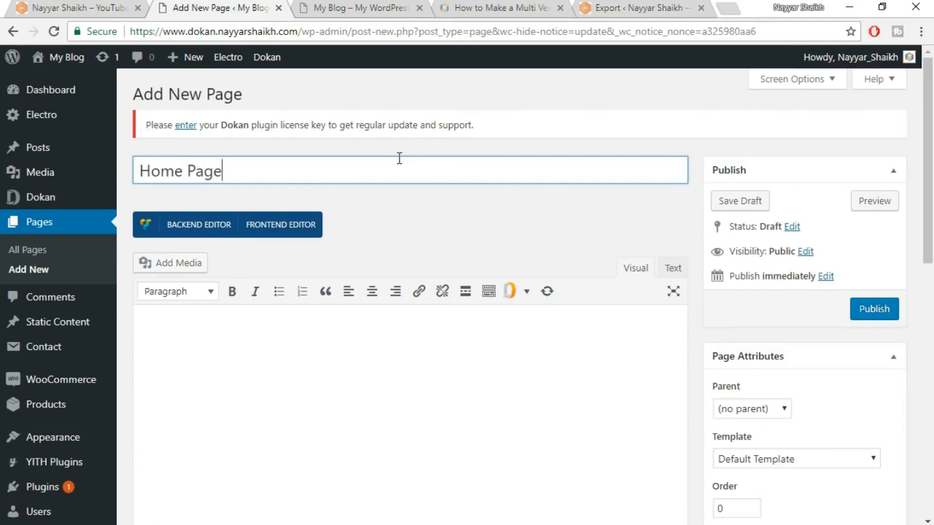
pyautogui.scroll(-3, 690, 209)
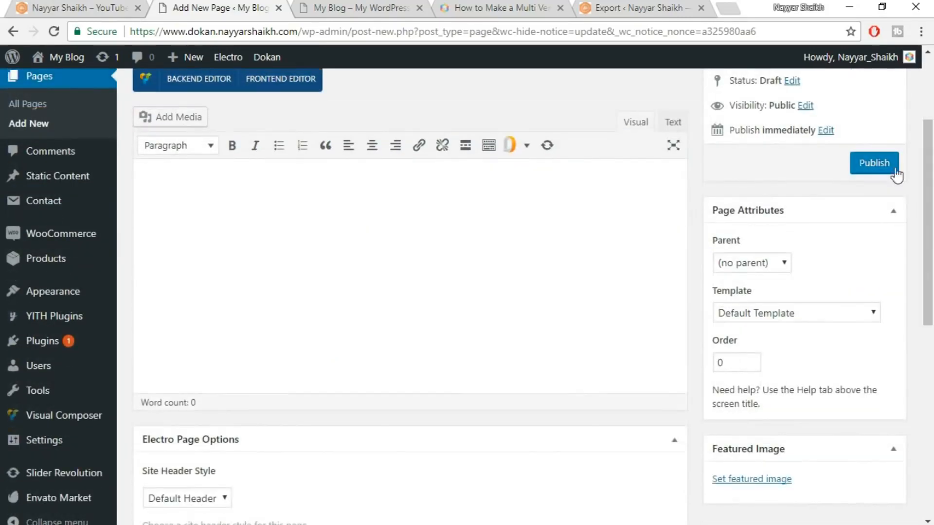
pyautogui.click(871, 170)
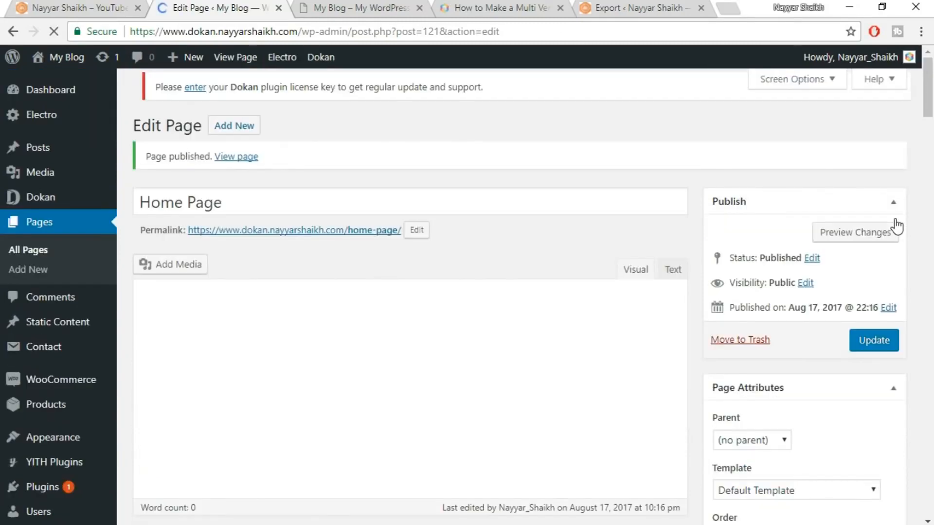
# In the Customizer, set the front page to a static page using Home Page, then publish and close
pyautogui.click(359, 8)
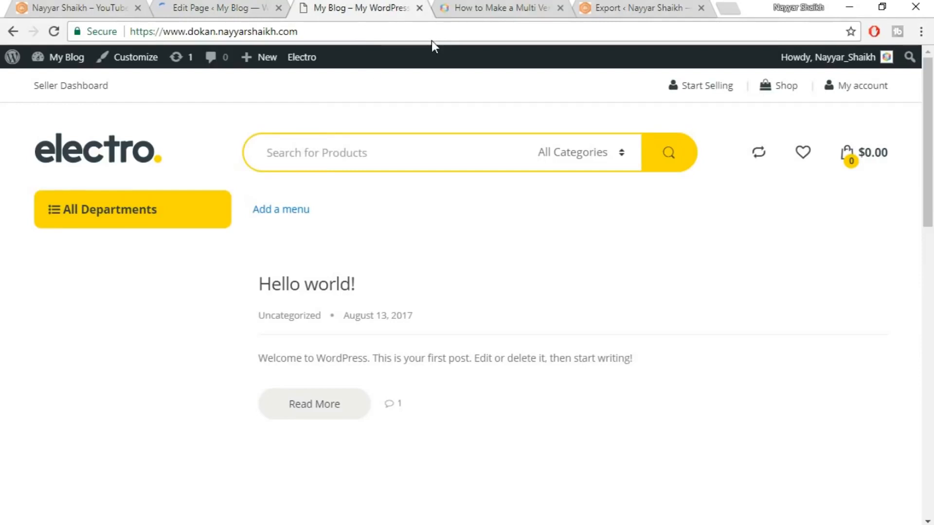
pyautogui.click(139, 63)
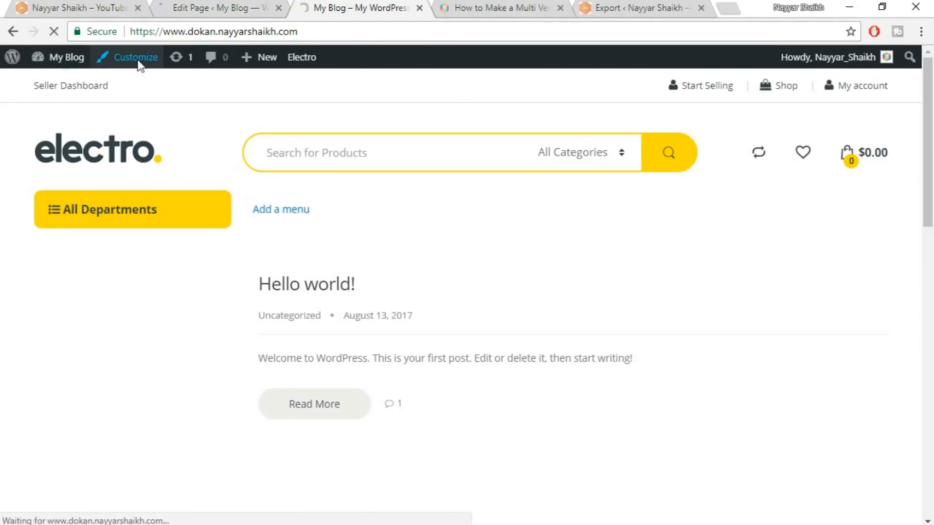
pyautogui.scroll(-4, 174, 245)
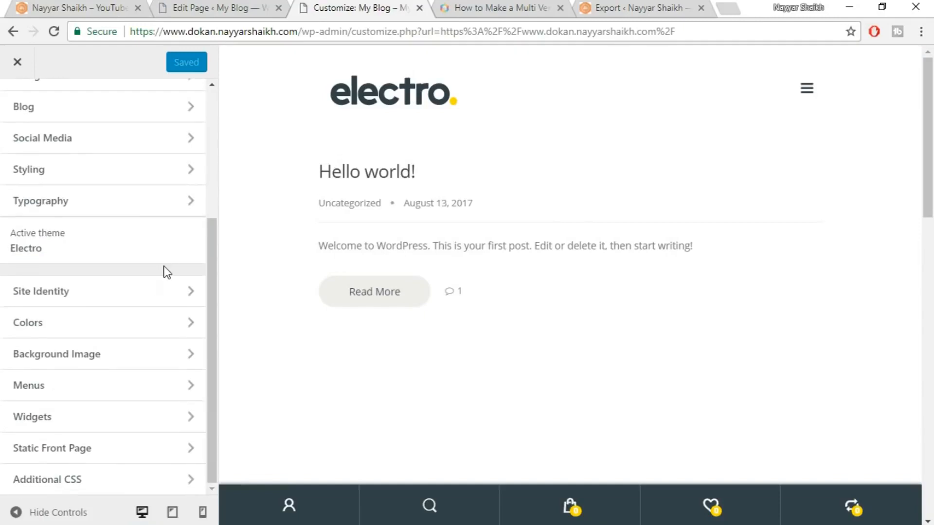
pyautogui.click(118, 448)
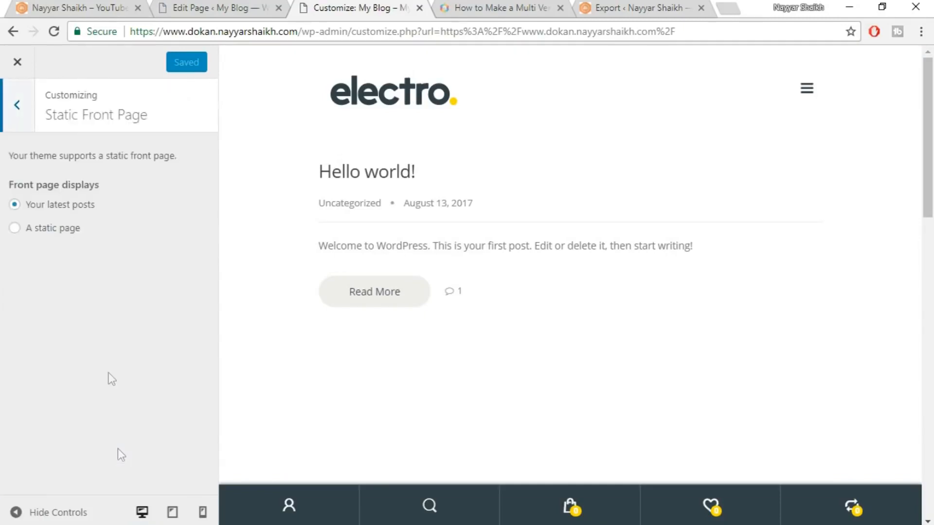
pyautogui.click(52, 234)
pyautogui.click(72, 286)
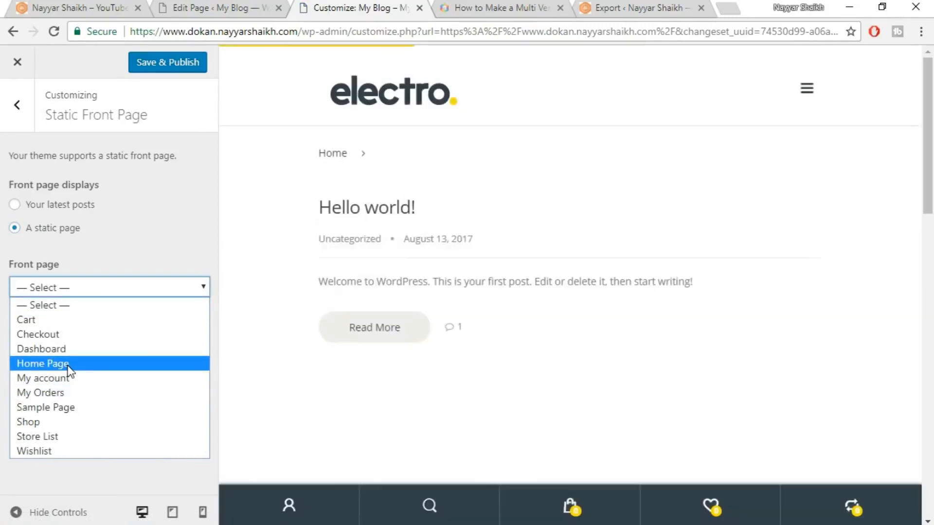
pyautogui.click(68, 366)
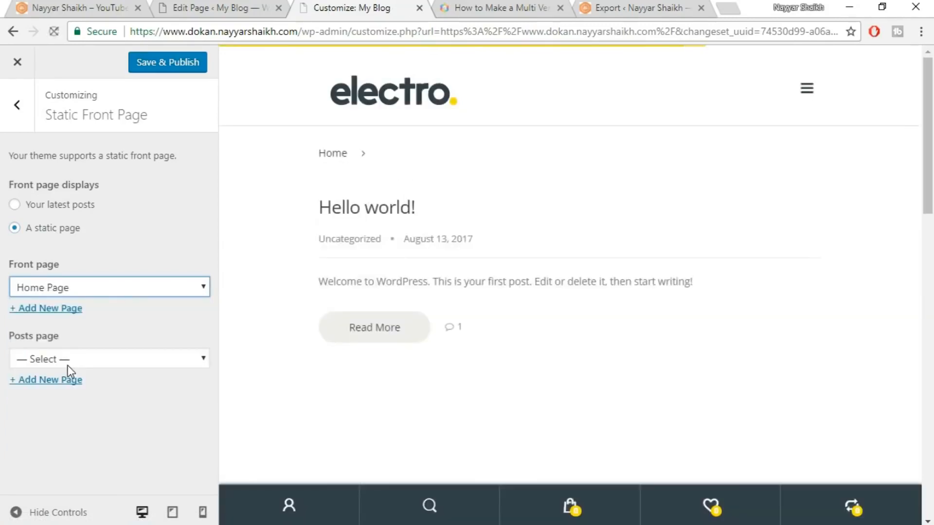
pyautogui.click(178, 71)
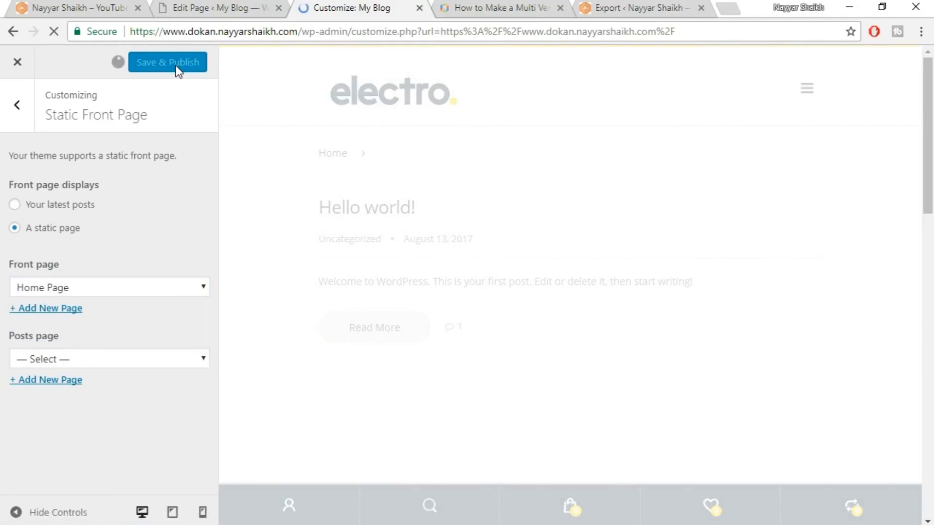
pyautogui.click(17, 63)
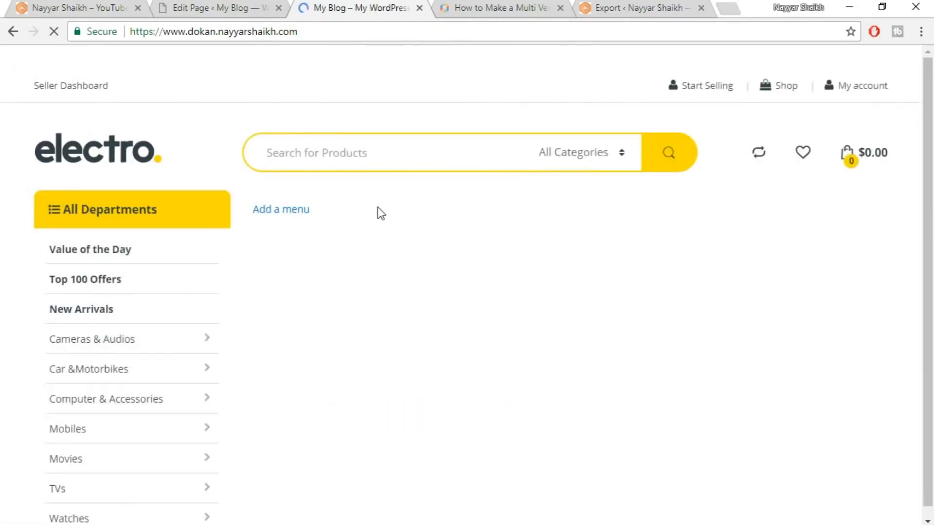
# Zoom out the storefront and compare its homepage and All Departments menu with the demo
pyautogui.hotkey('ctrl', '-')
pyautogui.hotkey('ctrl', '-')
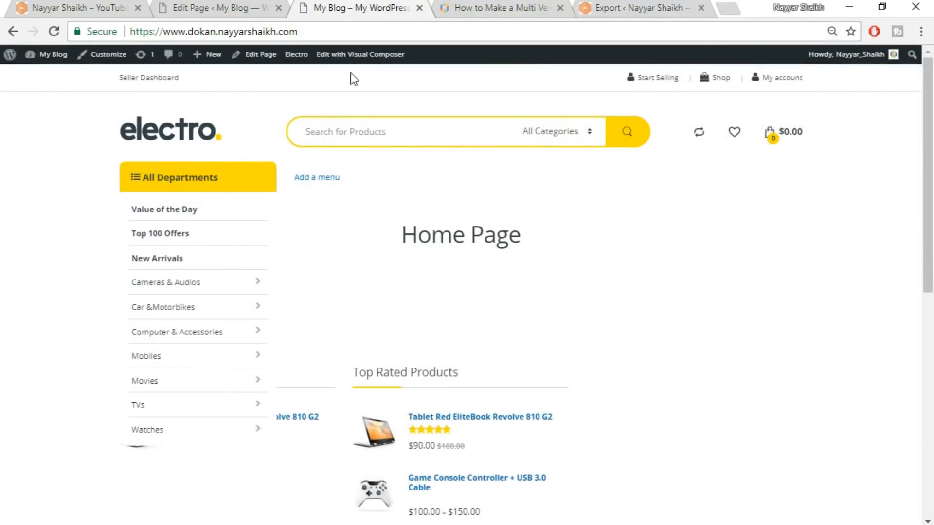
pyautogui.click(83, 7)
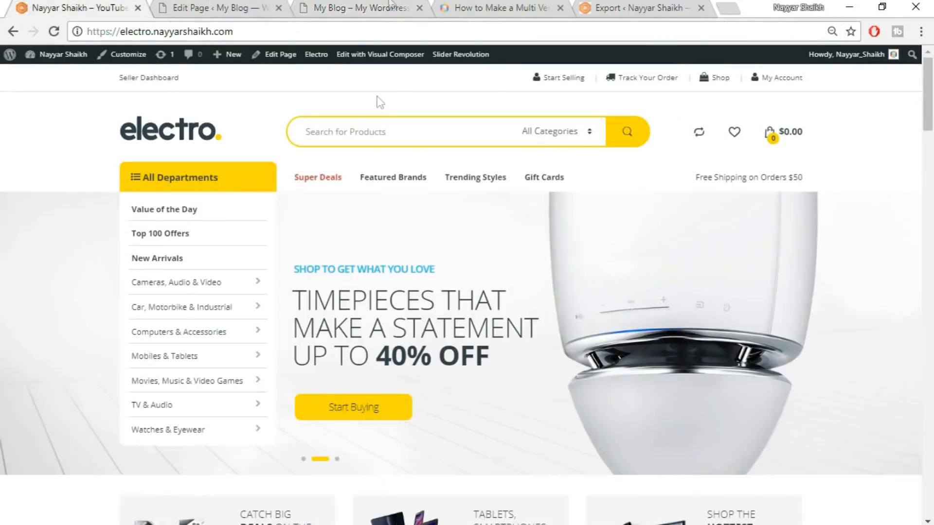
pyautogui.click(358, 6)
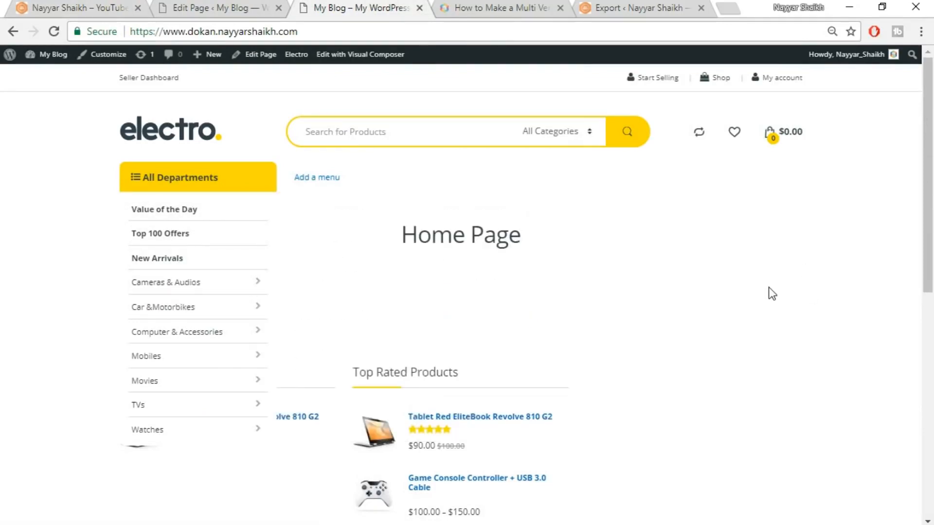
# Start creating a new slider in Slider Revolution
pyautogui.click(80, 7)
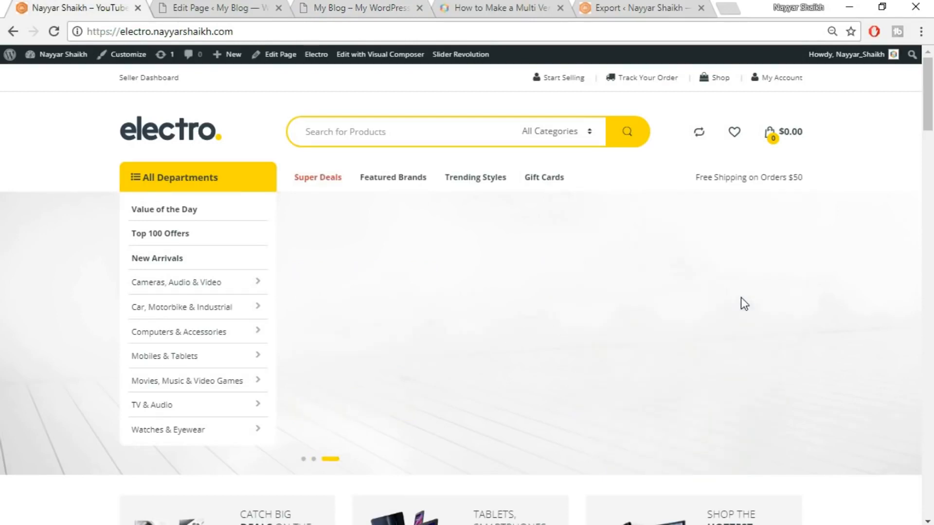
pyautogui.click(221, 6)
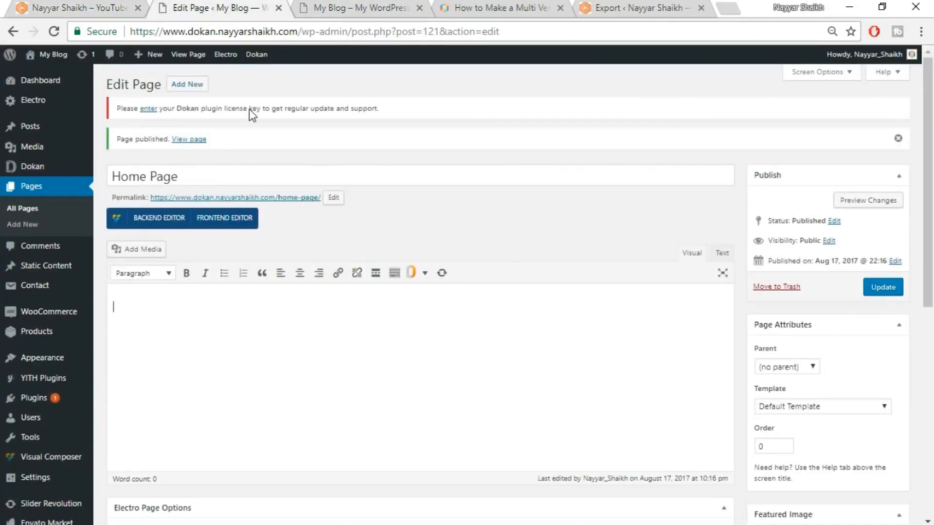
pyautogui.scroll(-8, 100, 281)
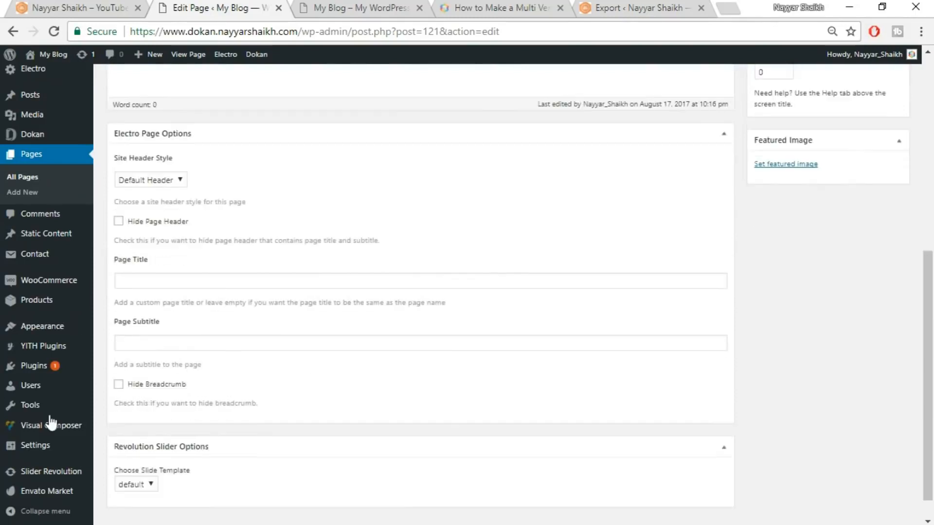
pyautogui.moveTo(21, 477)
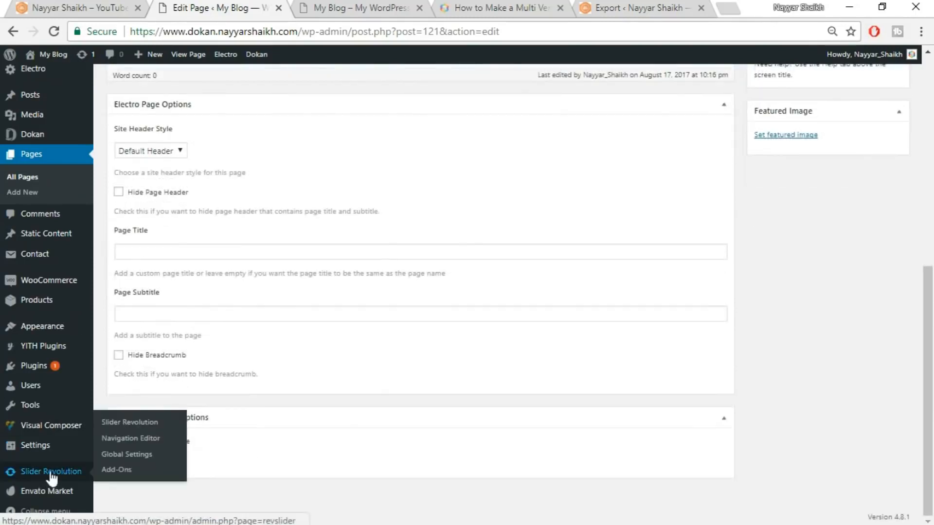
pyautogui.click(50, 473)
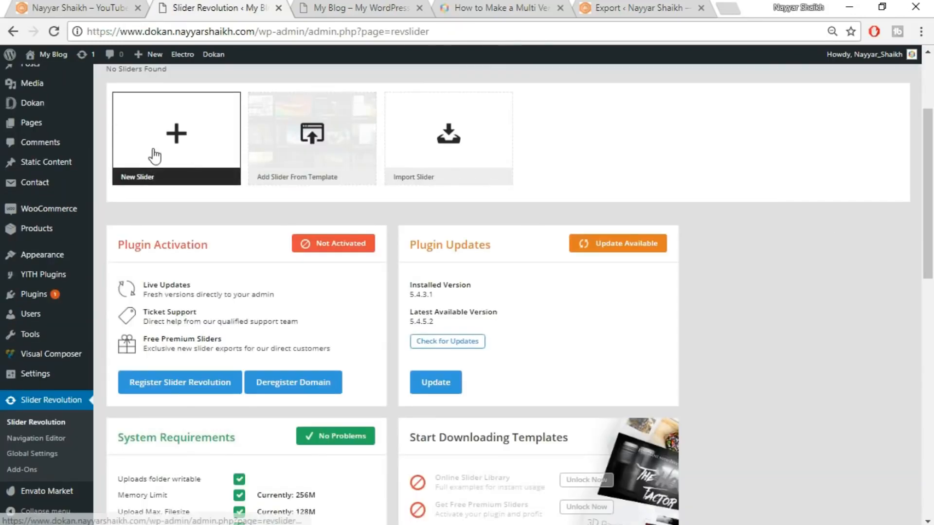
pyautogui.click(192, 156)
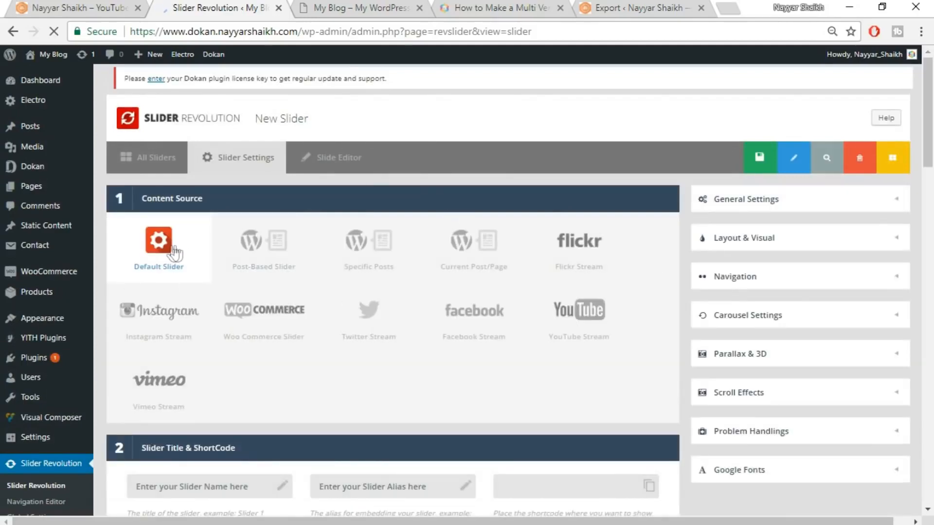
# Name the new slider Slider1 with the alias slider1
pyautogui.scroll(-4, 179, 257)
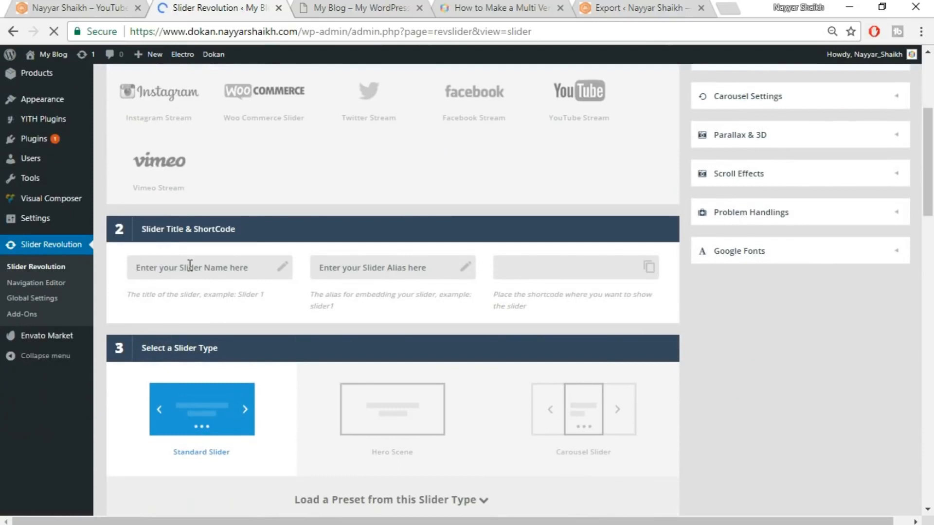
pyautogui.click(279, 263)
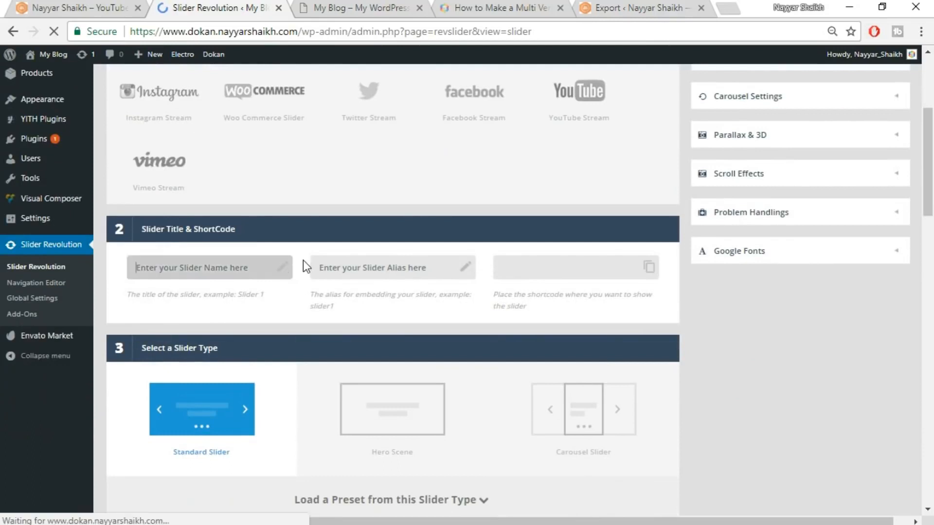
pyautogui.write('Slider1')
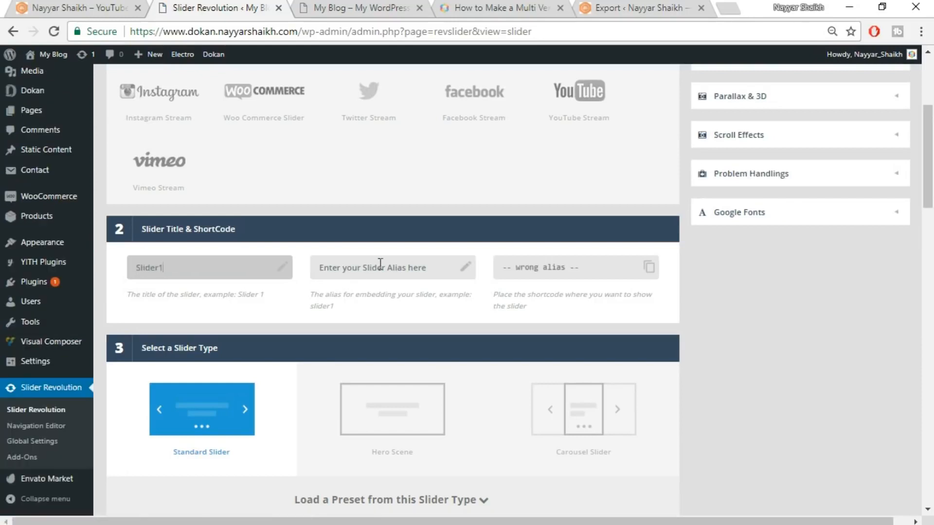
pyautogui.click(379, 262)
pyautogui.write('sl')
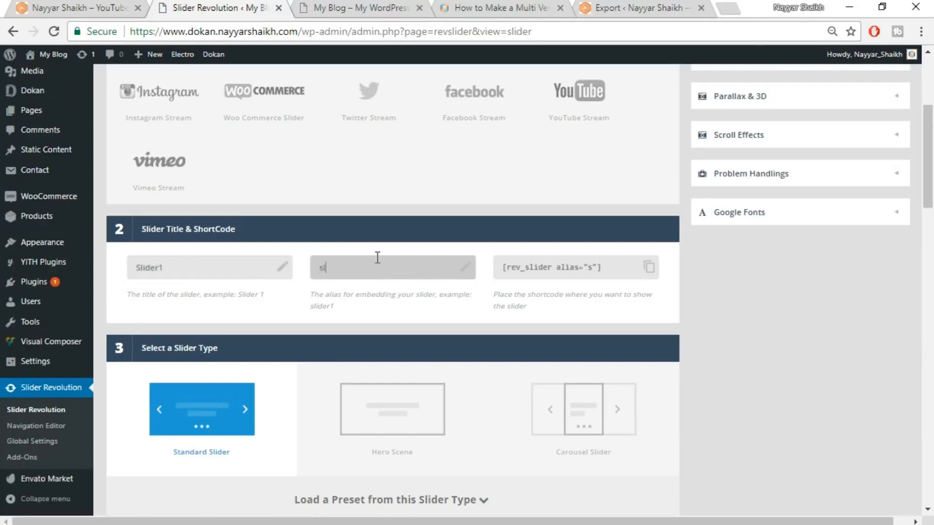
pyautogui.click(723, 331)
# Set the slide layout to Full-Screen
pyautogui.scroll(-7, 723, 330)
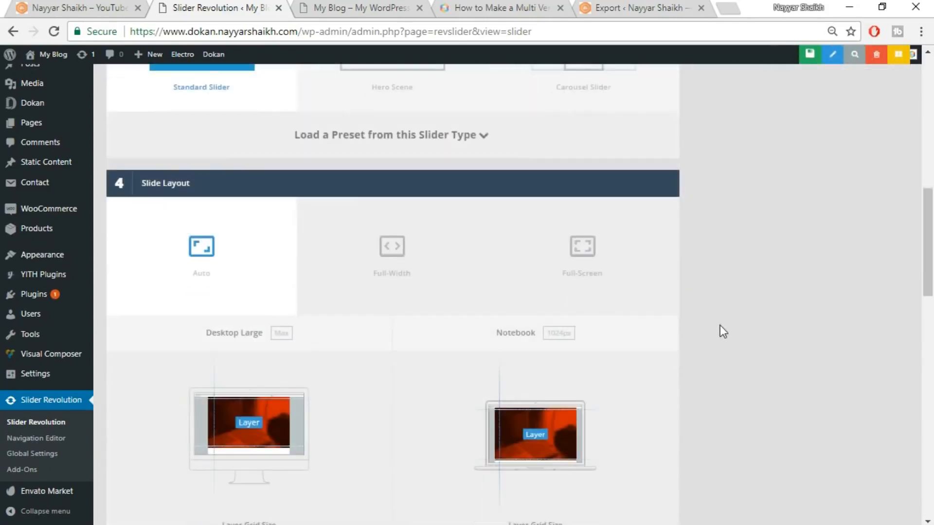
pyautogui.scroll(-2, 719, 331)
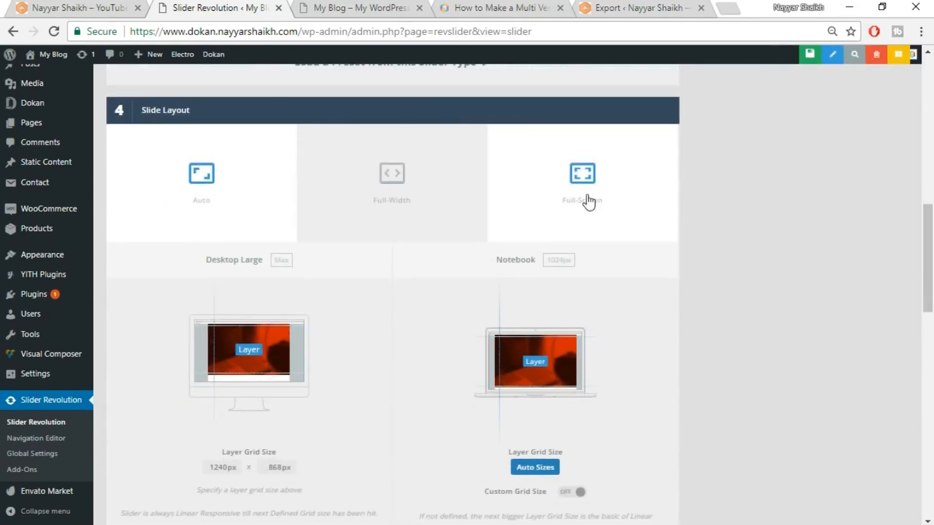
pyautogui.click(588, 201)
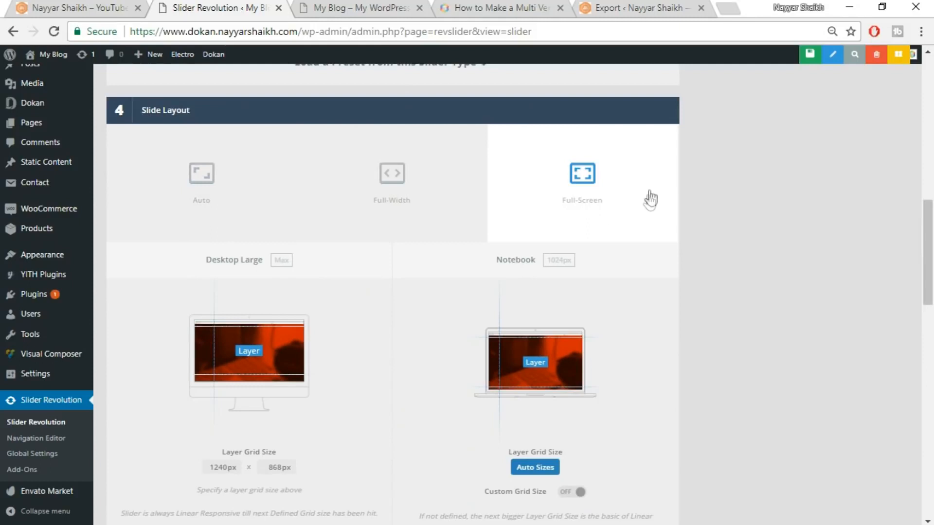
# Set the Desktop Large layer grid size to 1170 × 485 px
pyautogui.scroll(-2, 416, 298)
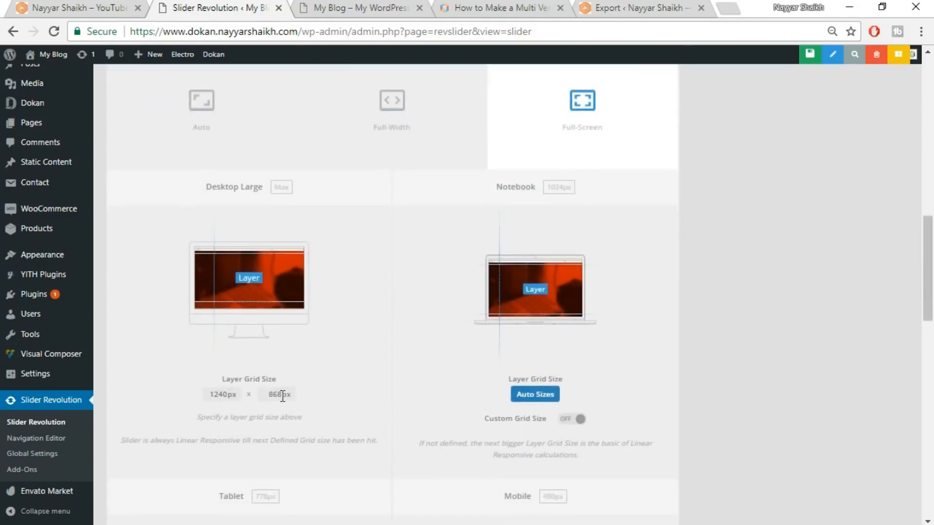
pyautogui.doubleClick(214, 396)
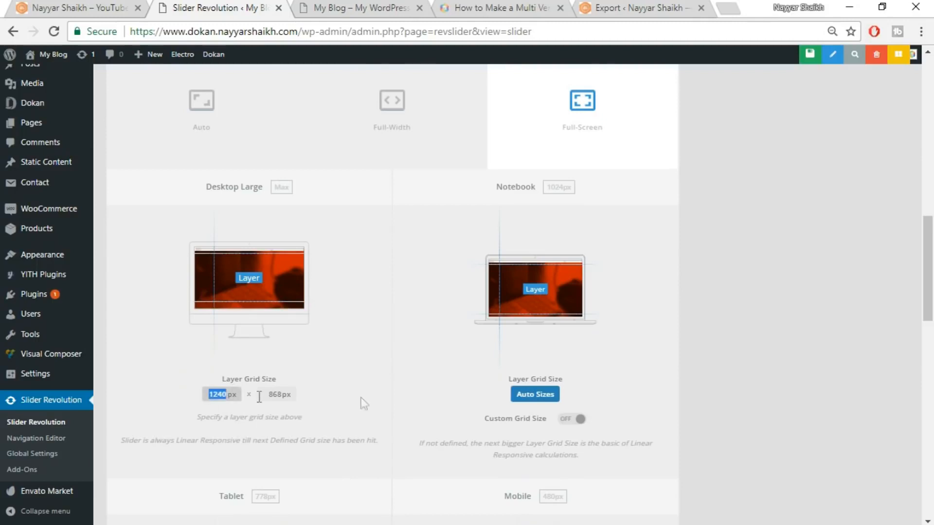
pyautogui.write('117')
pyautogui.press('Tab')
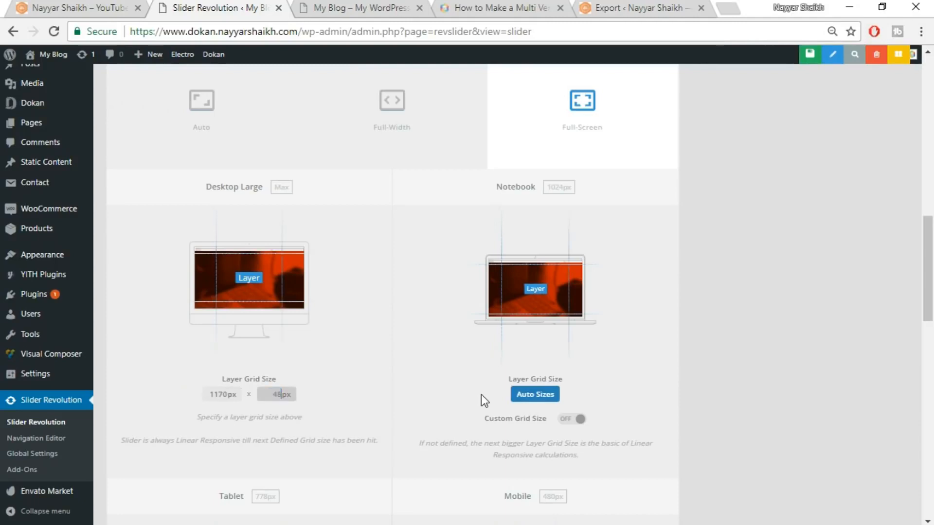
pyautogui.click(287, 425)
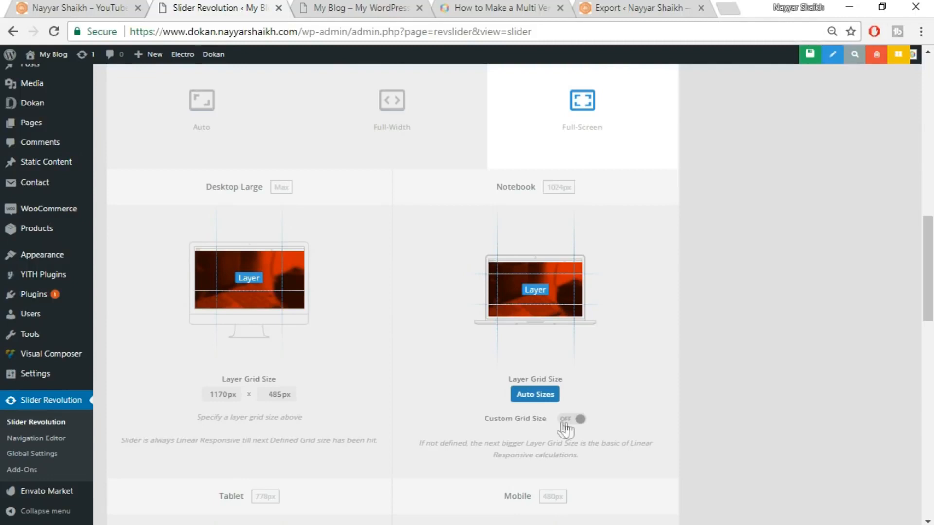
# Turn on the custom grid size for Notebook and set it to 1170 × 490 px
pyautogui.click(571, 418)
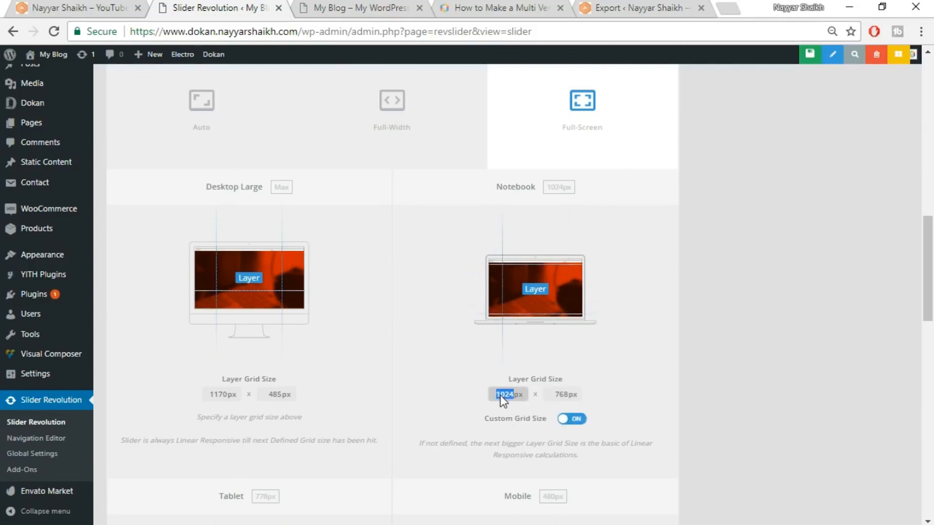
pyautogui.write('117')
pyautogui.press('Tab')
pyautogui.write('49')
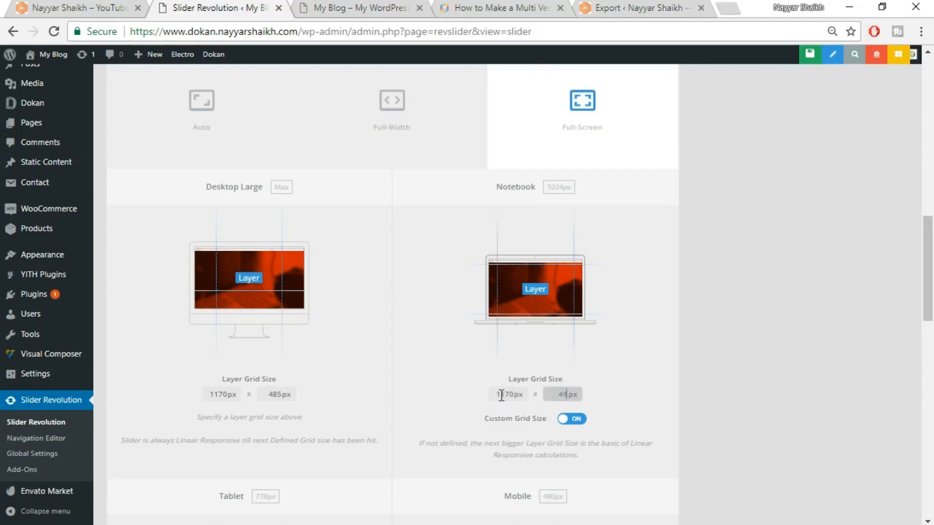
pyautogui.write('0')
pyautogui.click(745, 385)
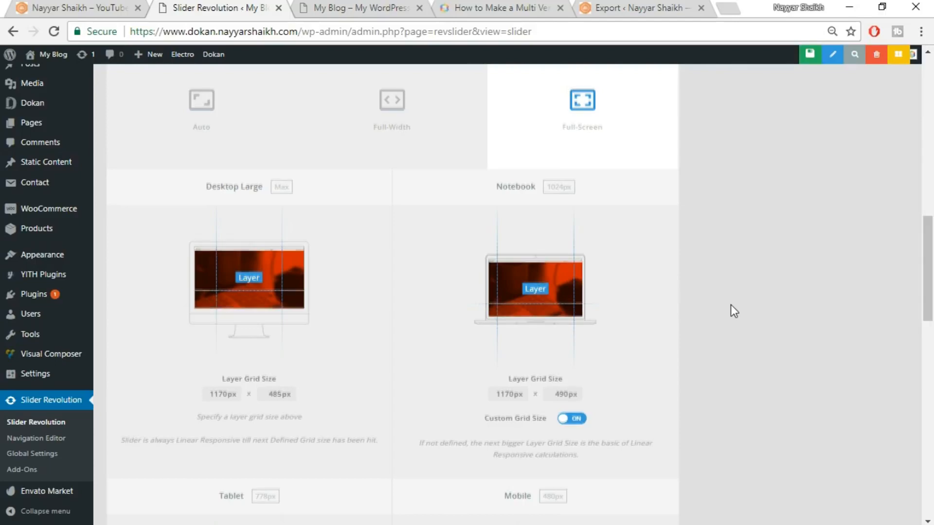
# Turn on the custom grid size for Tablet and set it to 778 × 324 px
pyautogui.scroll(-3, 730, 305)
pyautogui.scroll(-5, 730, 304)
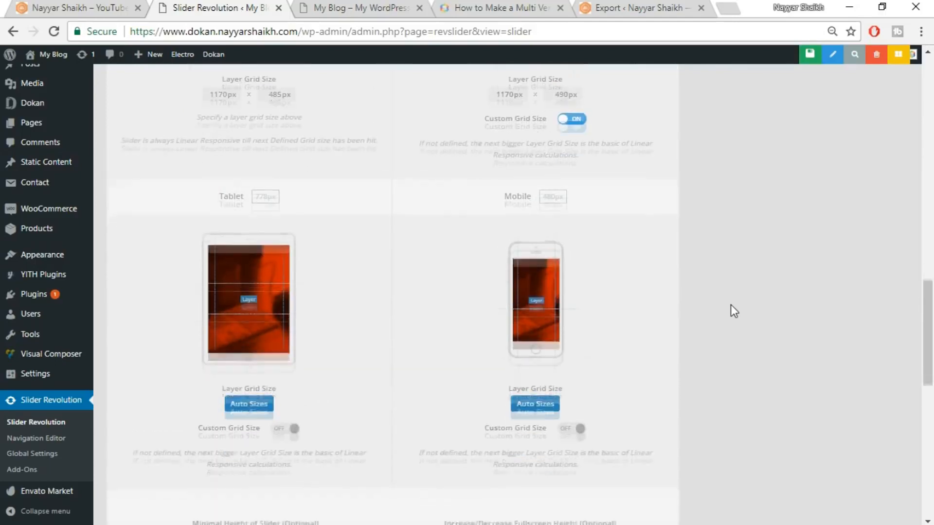
pyautogui.click(285, 365)
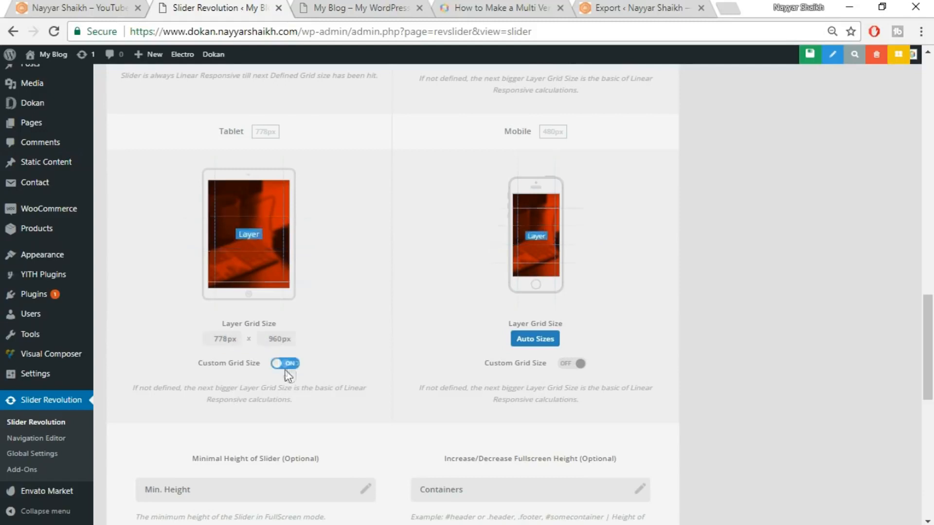
pyautogui.doubleClick(219, 339)
pyautogui.write('778')
pyautogui.press('Tab')
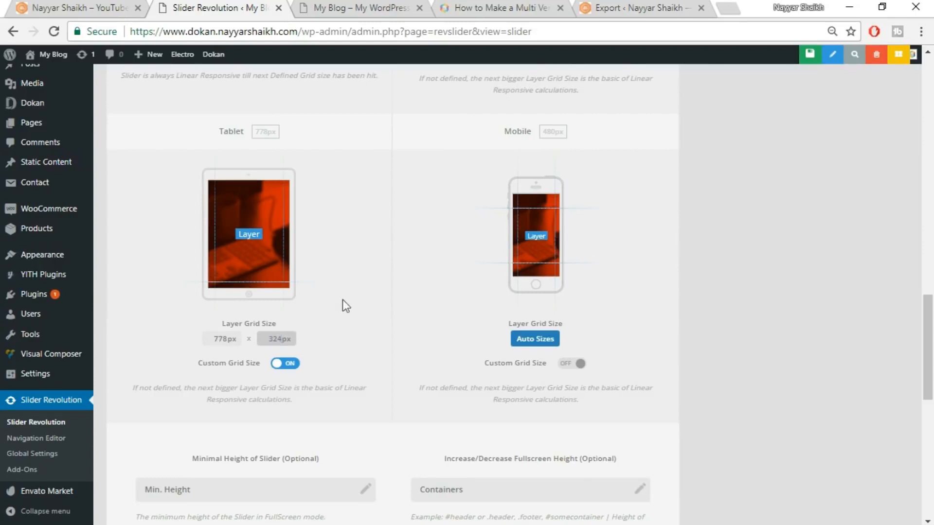
pyautogui.click(370, 299)
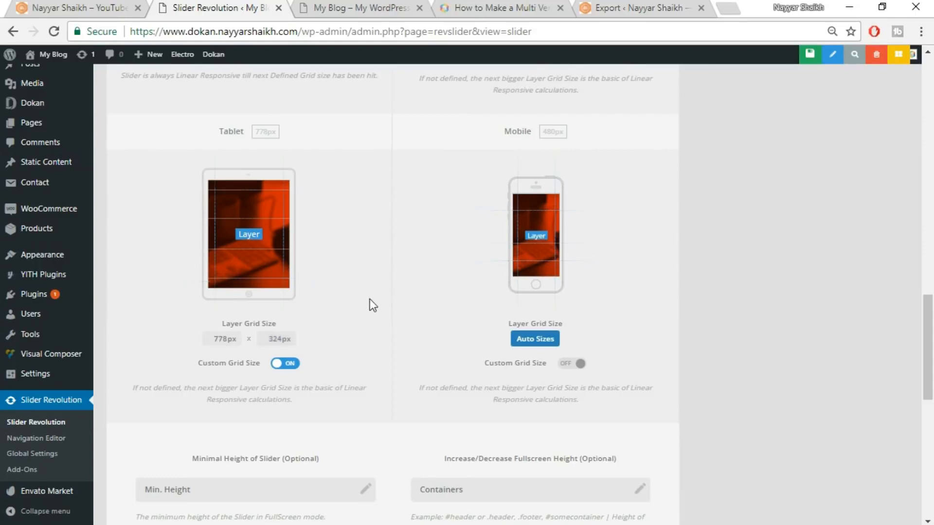
# Turn on the custom grid size for Mobile and set it to 680 × 320 px
pyautogui.click(585, 367)
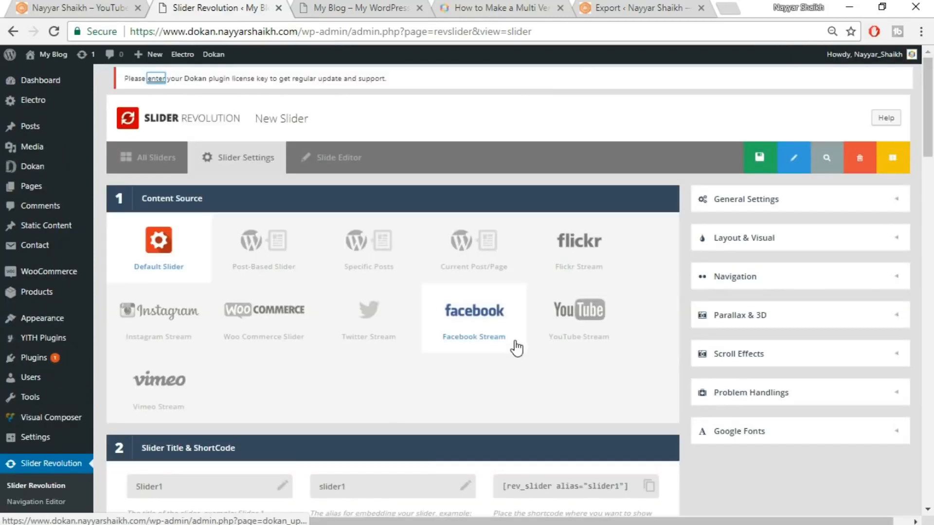
pyautogui.scroll(-15, 516, 348)
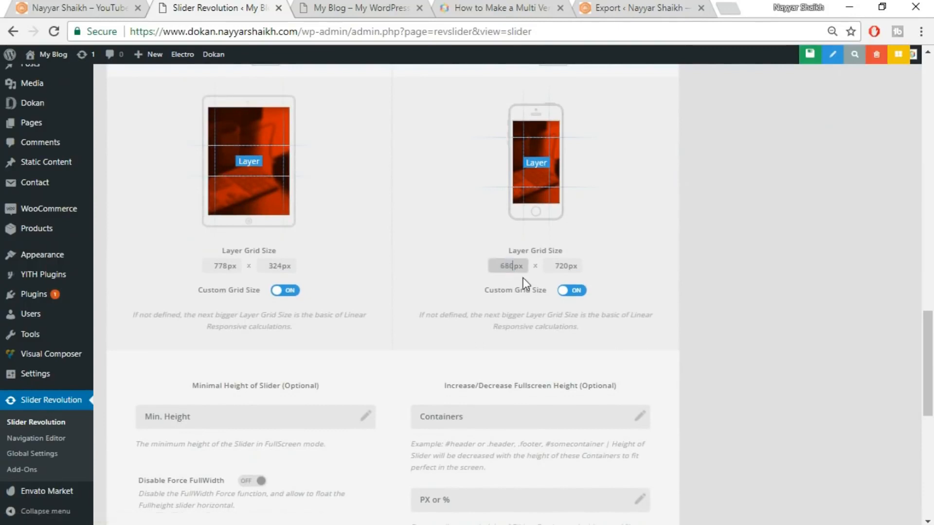
pyautogui.press('Tab')
pyautogui.write('320')
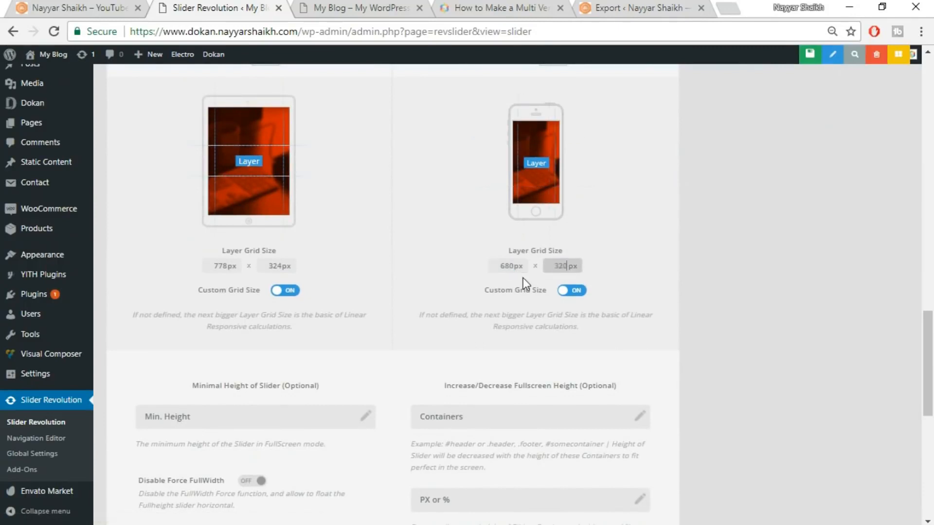
pyautogui.click(709, 275)
# Save the slider settings and return to the Slider Settings page
pyautogui.scroll(-10, 710, 275)
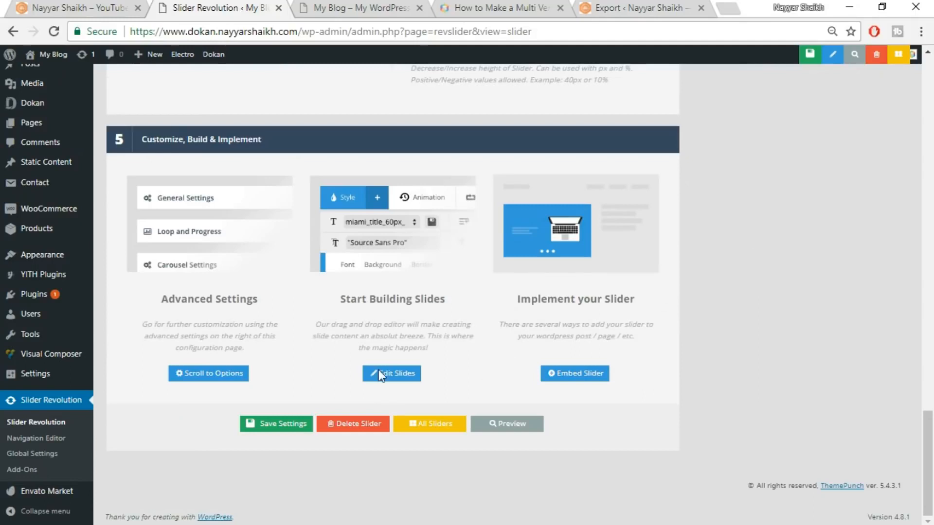
pyautogui.click(281, 424)
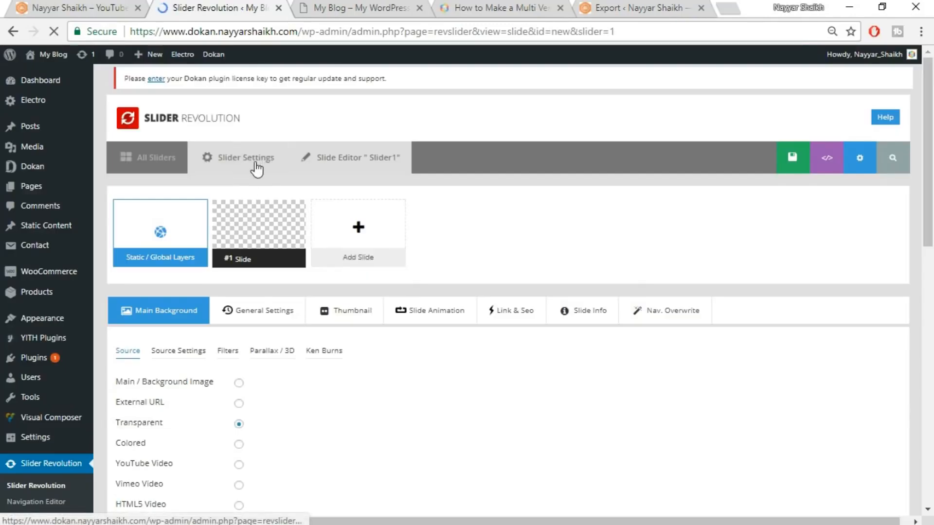
pyautogui.click(255, 161)
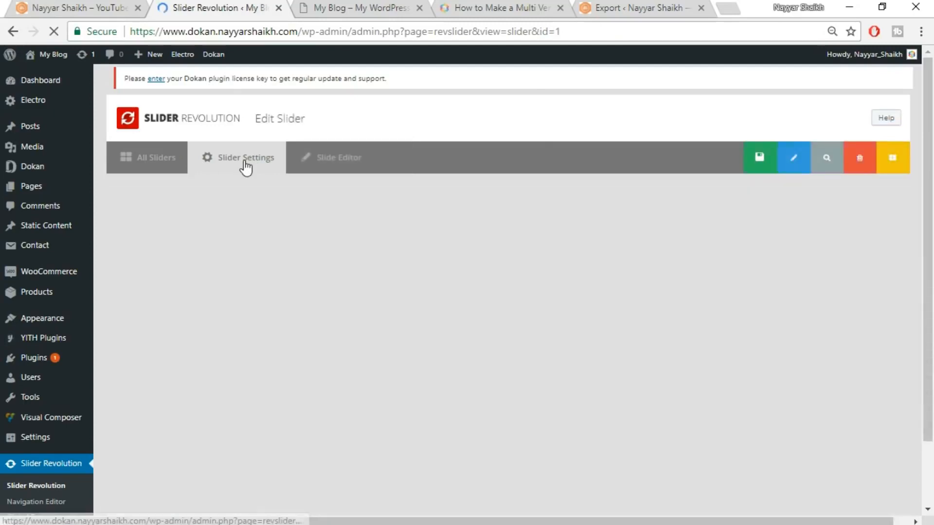
# Copy the .tp-bullets CSS rules from the notes file and paste them into the slider's Custom CSS
pyautogui.scroll(-15, 745, 319)
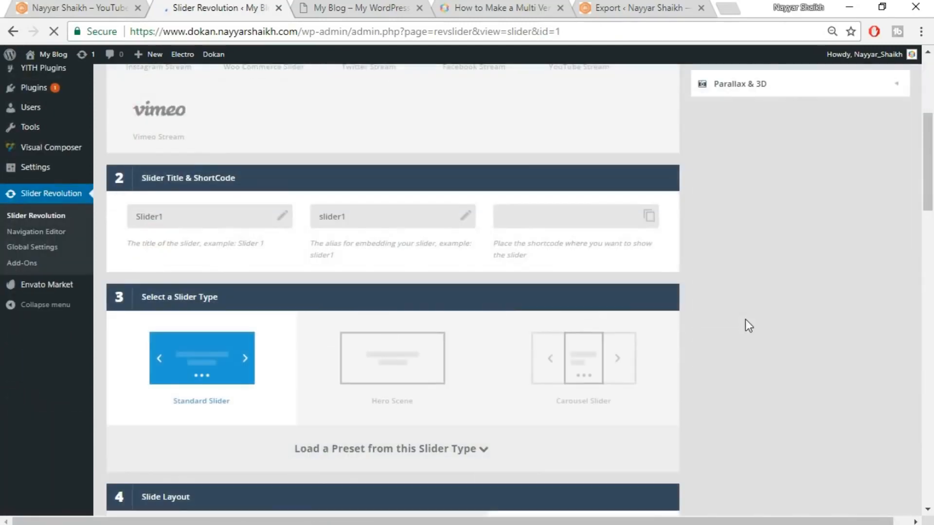
pyautogui.scroll(-10, 745, 319)
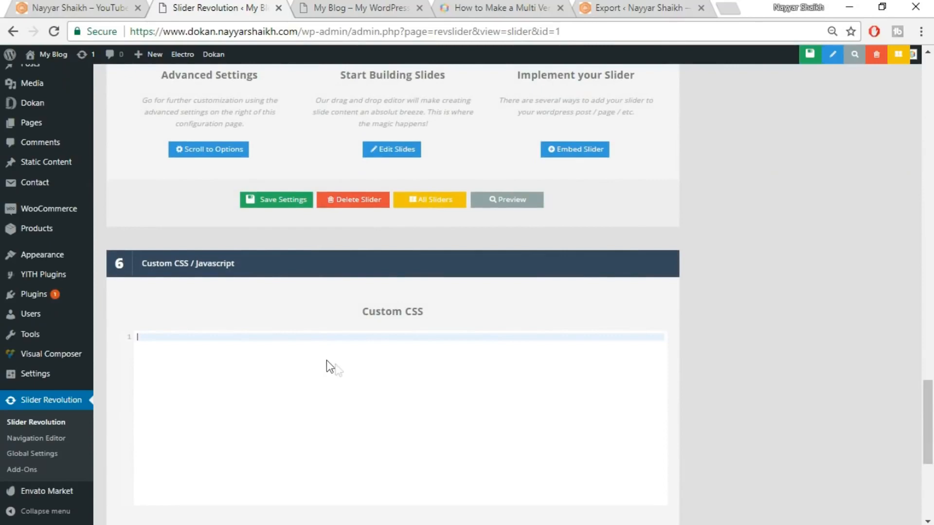
pyautogui.click(427, 524)
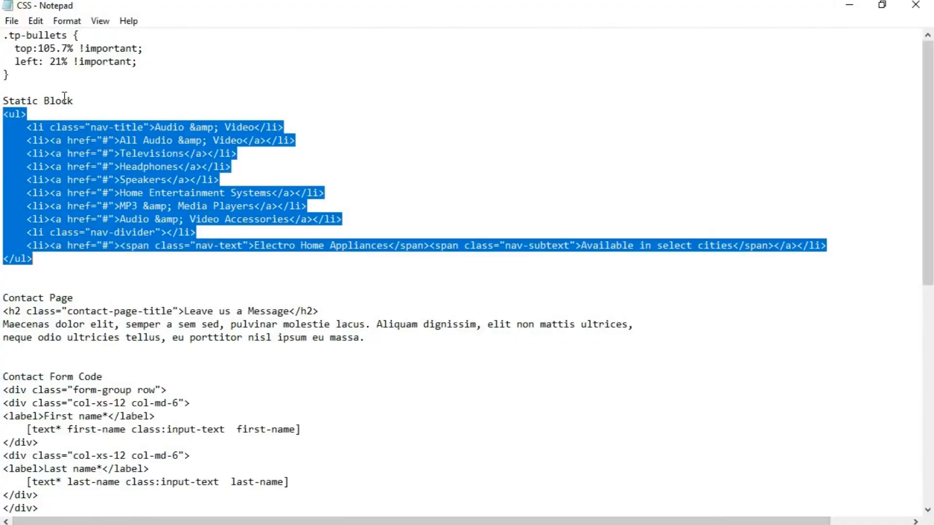
pyautogui.moveTo(3, 35); pyautogui.dragTo(33, 73)
pyautogui.hotkey('ctrl', 'c')
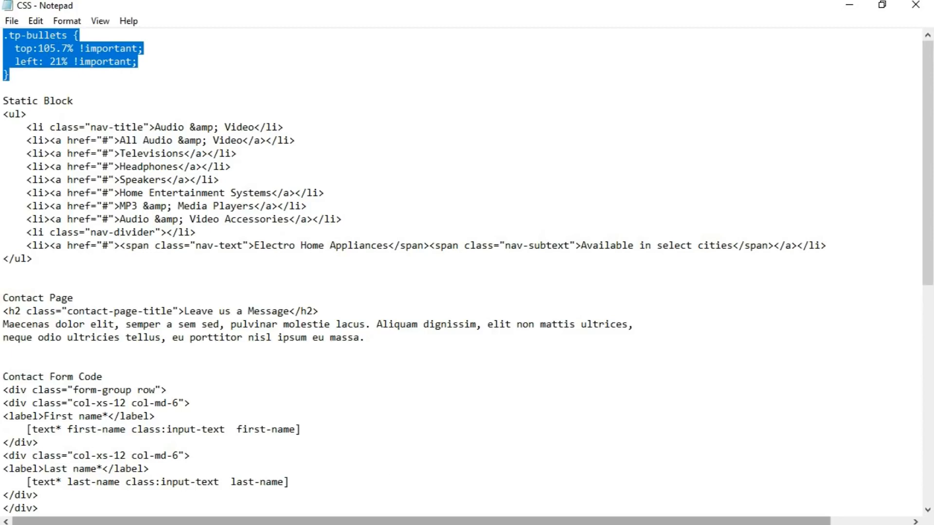
pyautogui.click(407, 524)
pyautogui.hotkey('ctrl', 'v')
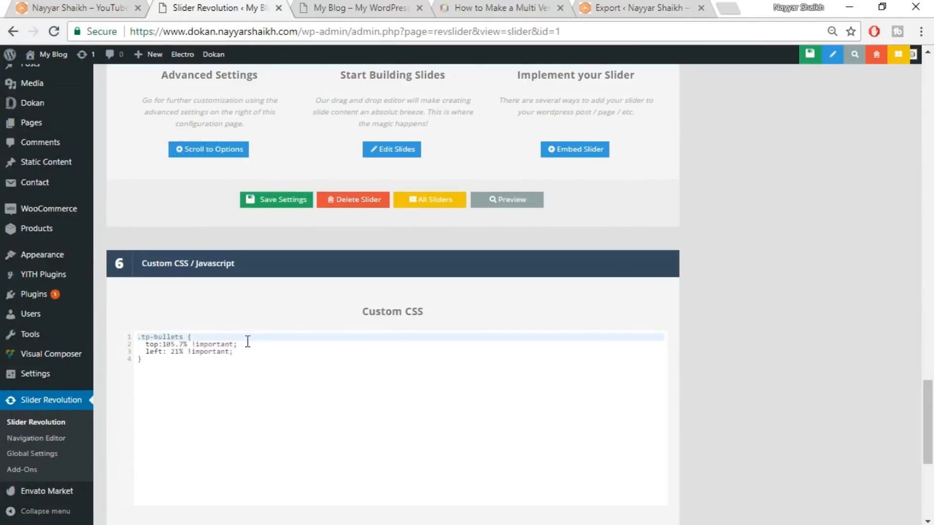
# Turn on the slider's background image in the Layout & Visual settings
pyautogui.scroll(-4, 430, 396)
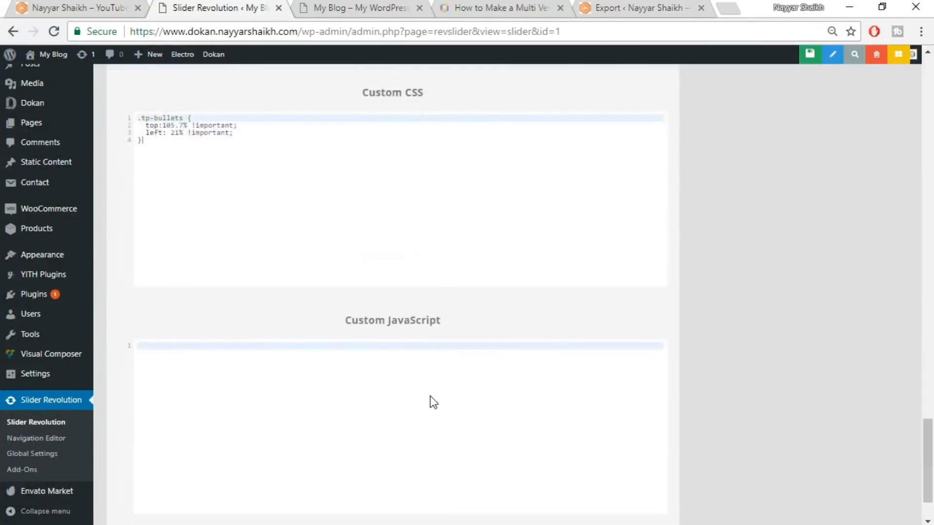
pyautogui.scroll(10, 431, 398)
pyautogui.scroll(15, 440, 403)
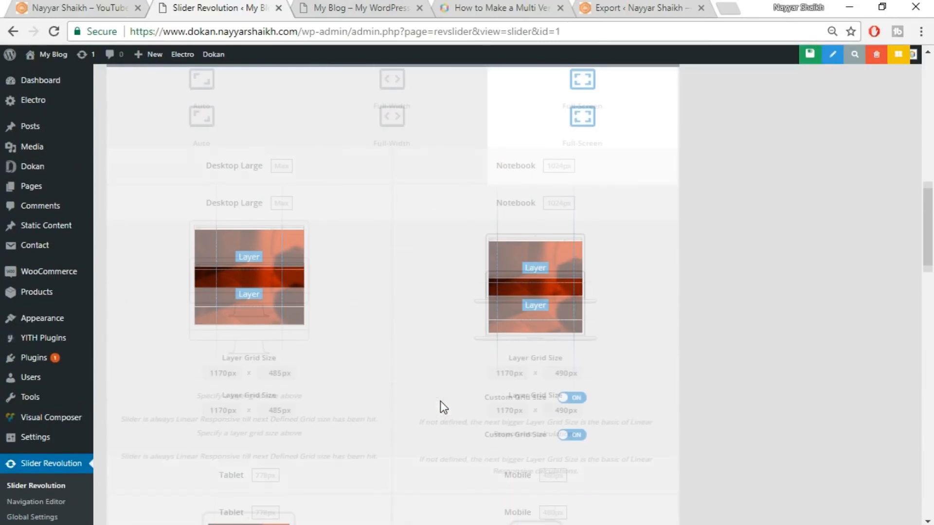
pyautogui.scroll(5, 454, 409)
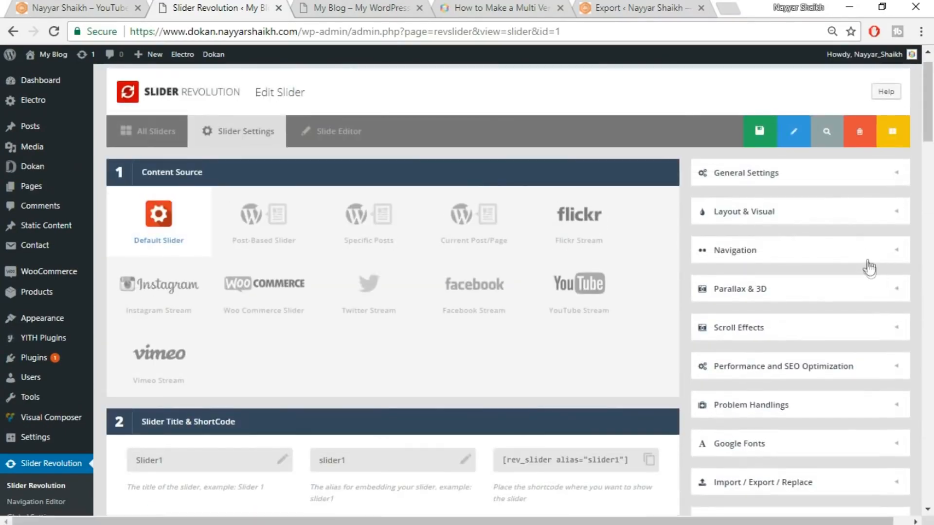
pyautogui.click(777, 223)
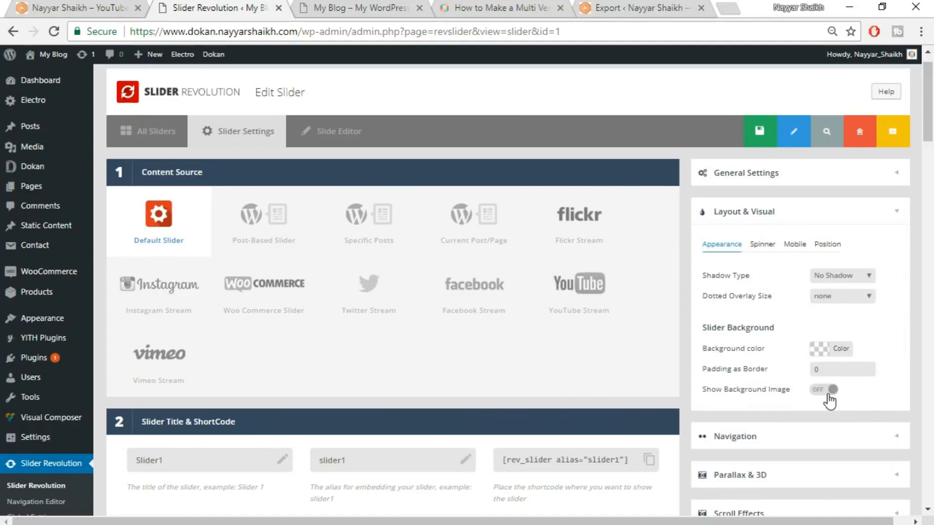
pyautogui.moveTo(810, 398)
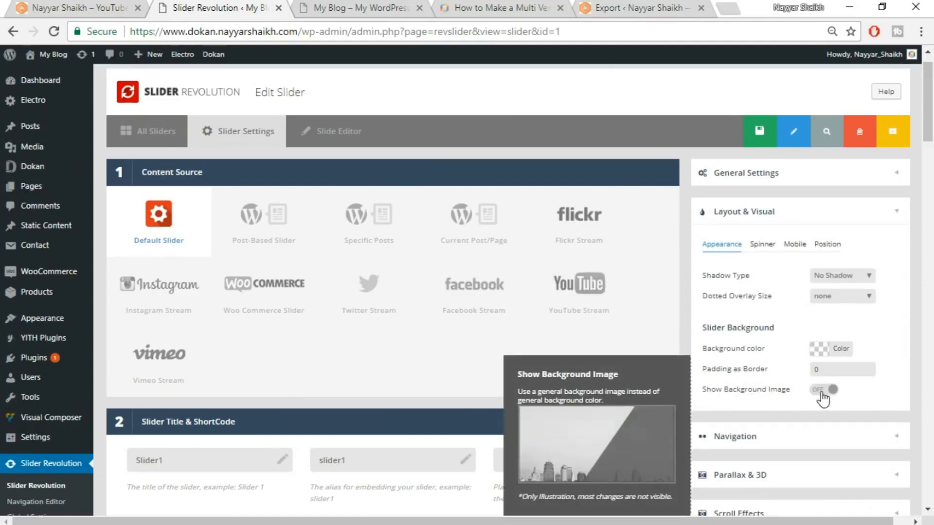
pyautogui.click(821, 393)
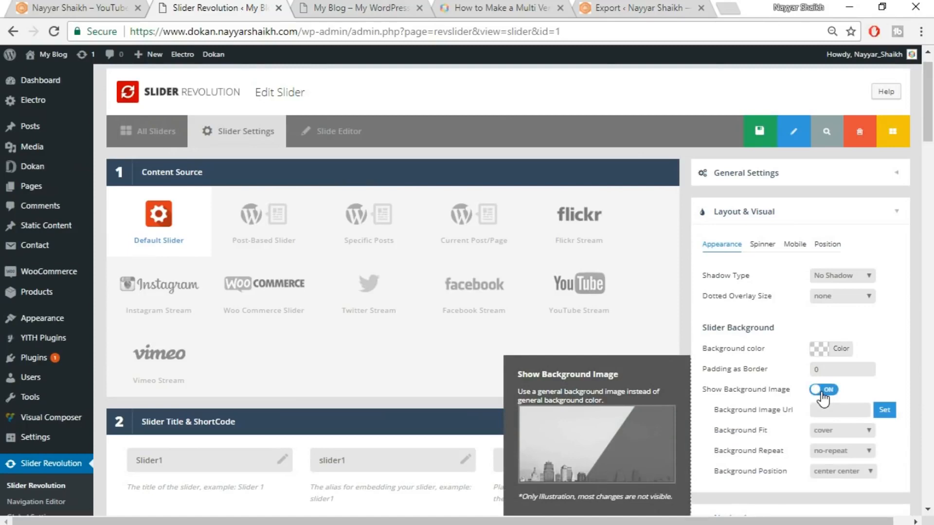
# Upload Slider BG from the Images > Slider folder and insert it as the slider's background image
pyautogui.scroll(-2, 900, 368)
pyautogui.moveTo(751, 350)
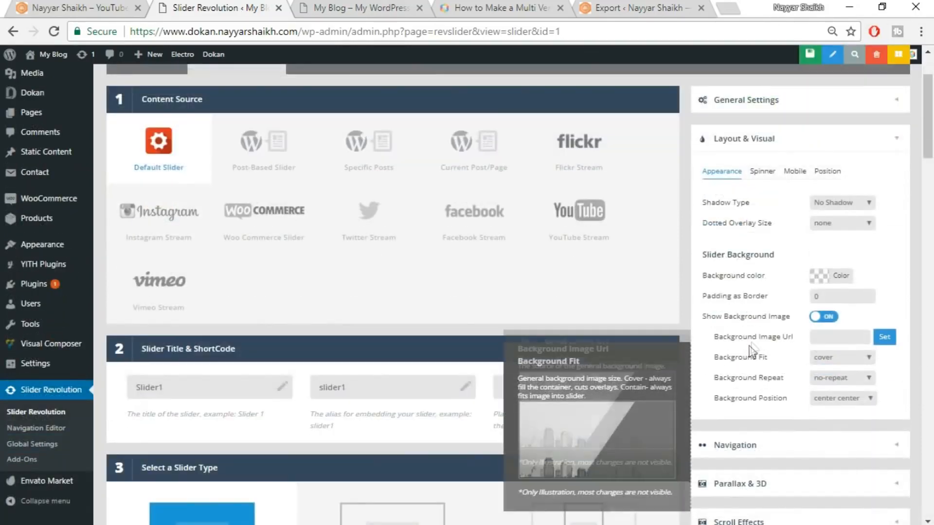
pyautogui.click(127, 5)
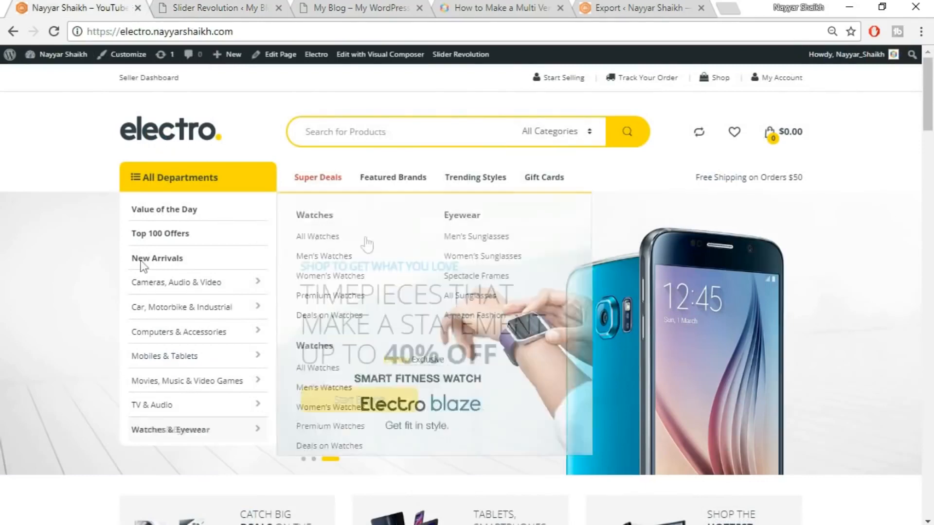
pyautogui.click(225, 7)
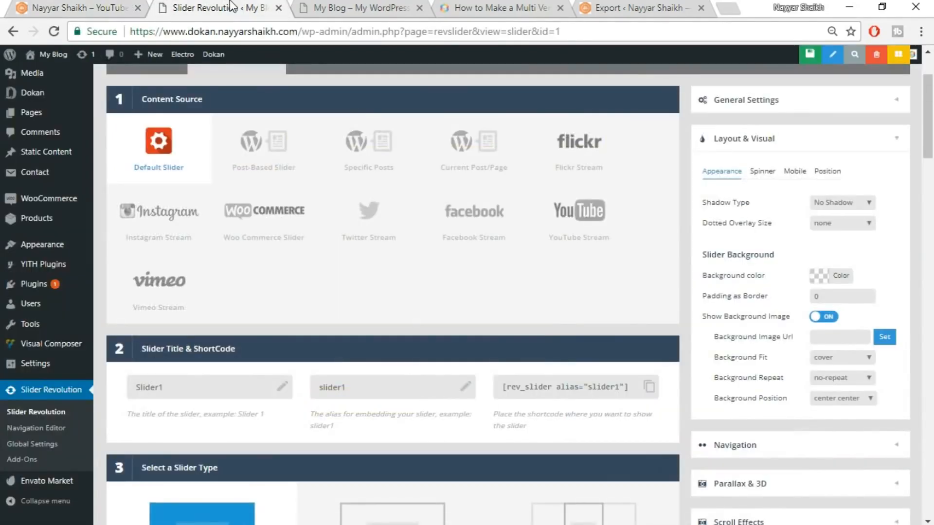
pyautogui.click(891, 338)
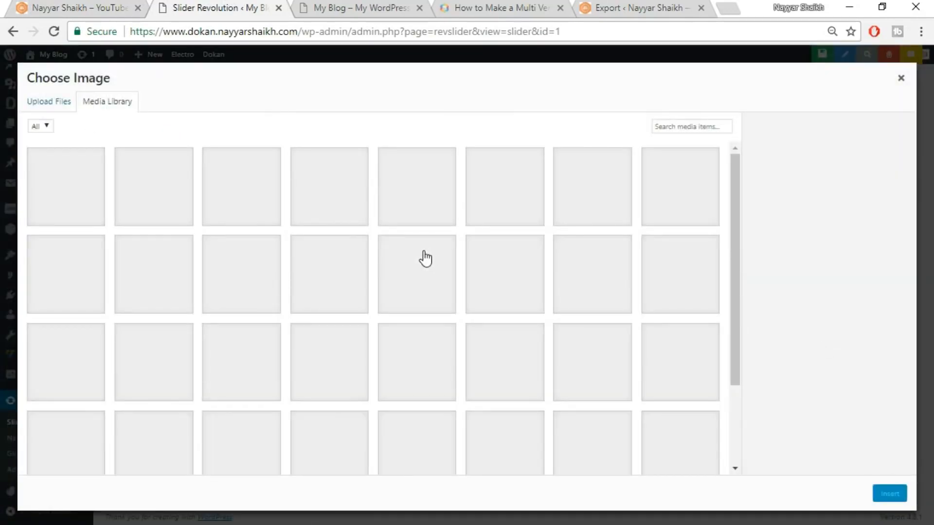
pyautogui.click(48, 104)
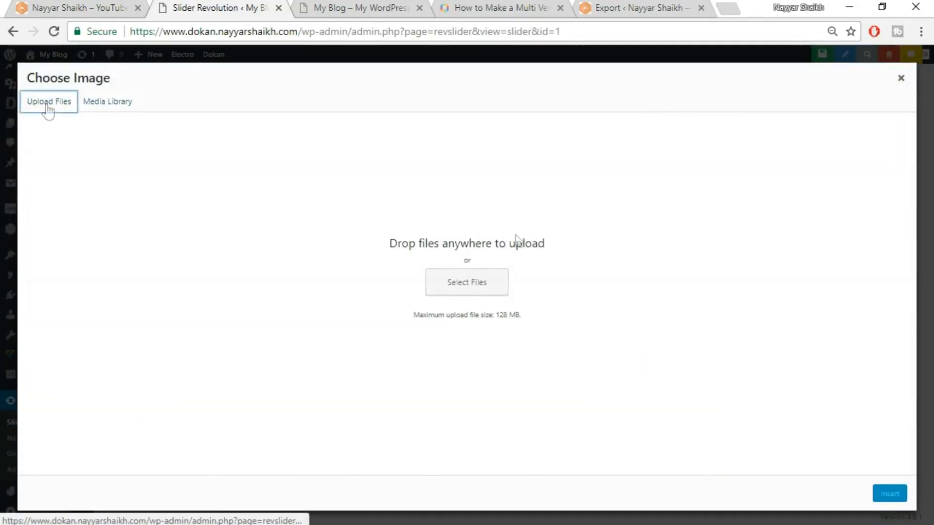
pyautogui.click(453, 278)
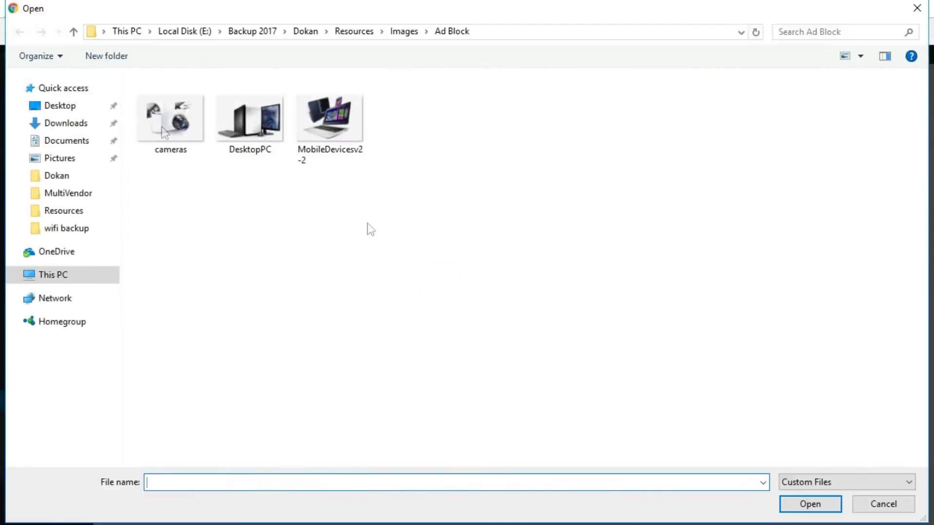
pyautogui.click(352, 32)
pyautogui.doubleClick(203, 99)
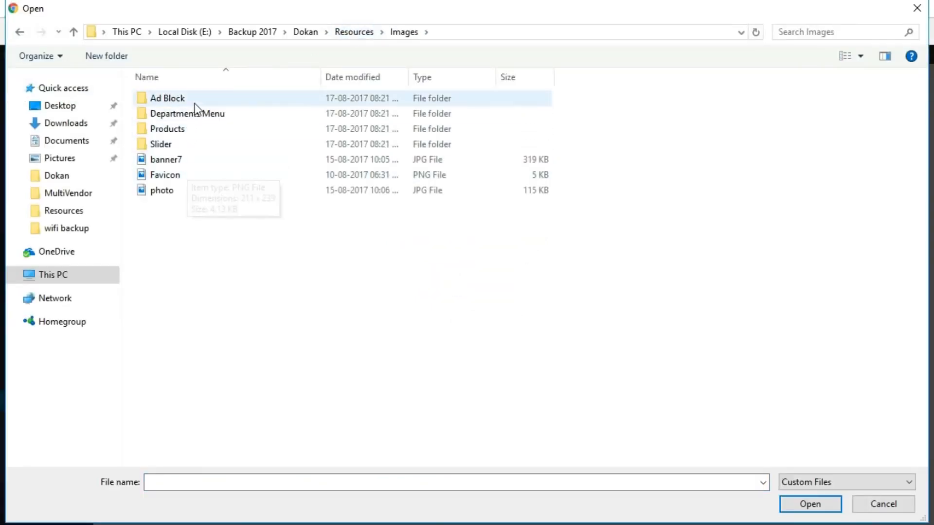
pyautogui.click(188, 147)
pyautogui.doubleClick(188, 149)
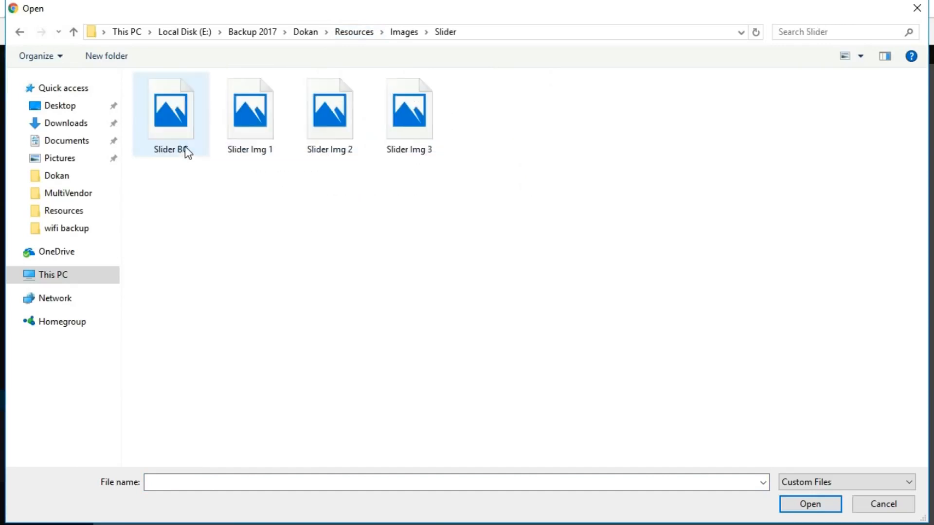
pyautogui.click(169, 119)
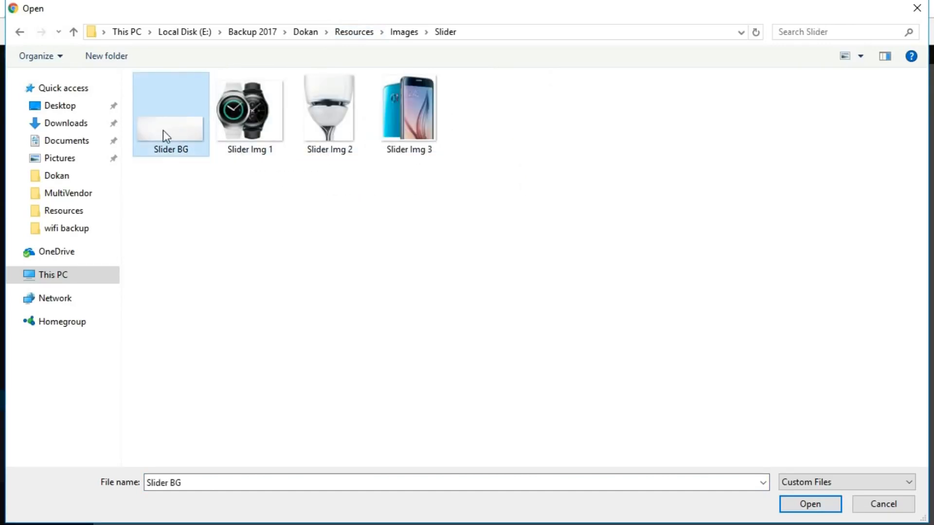
pyautogui.click(809, 504)
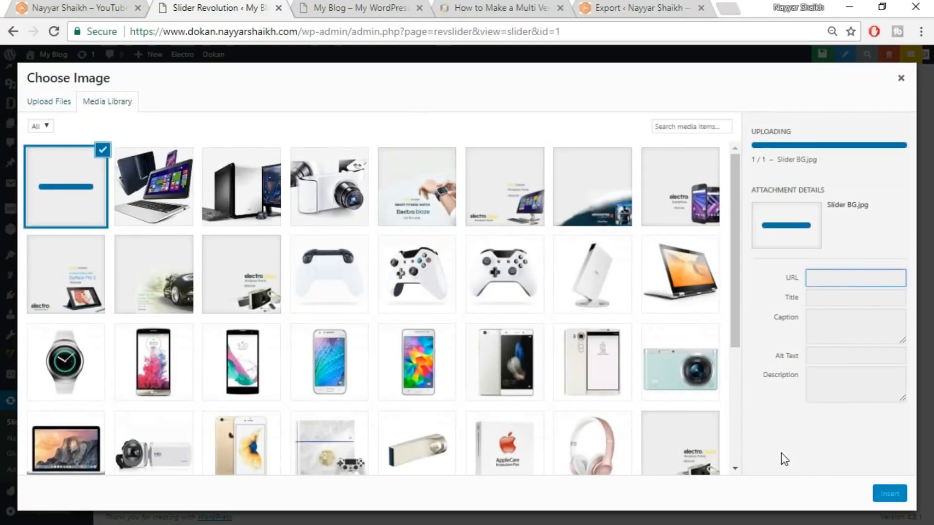
pyautogui.click(890, 494)
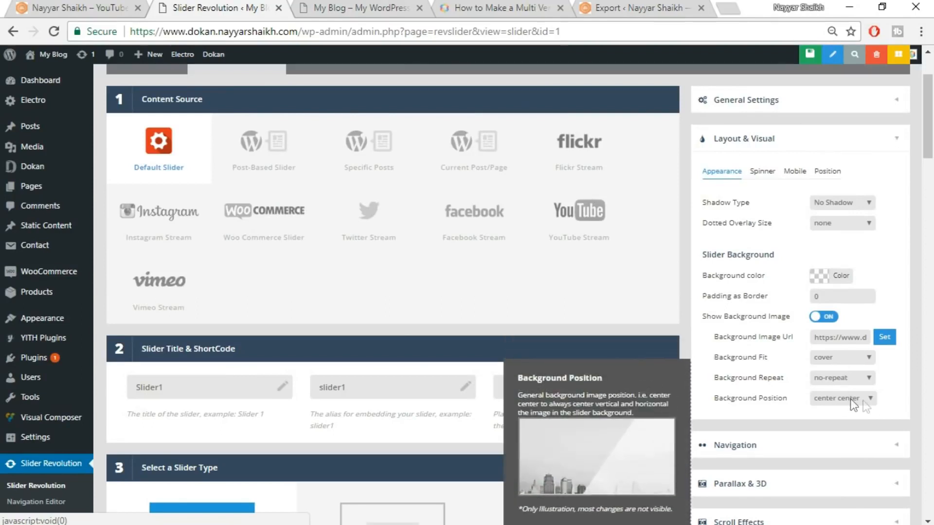
# Enable the slider's navigation bullets
pyautogui.click(900, 146)
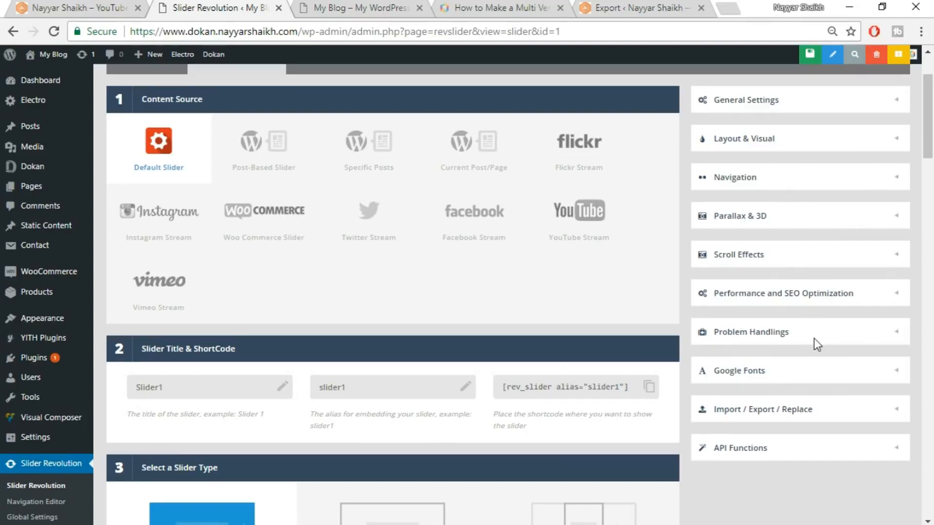
pyautogui.click(805, 177)
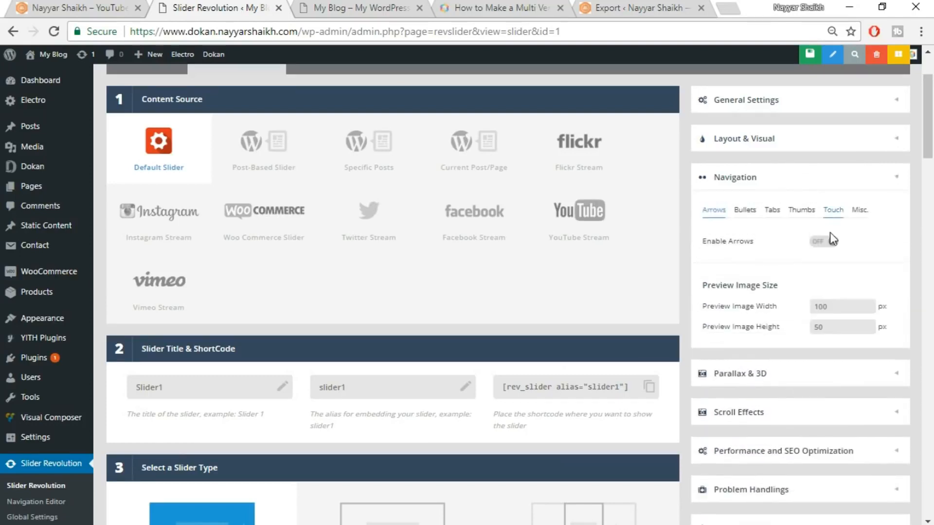
pyautogui.click(829, 235)
pyautogui.click(744, 211)
pyautogui.click(826, 242)
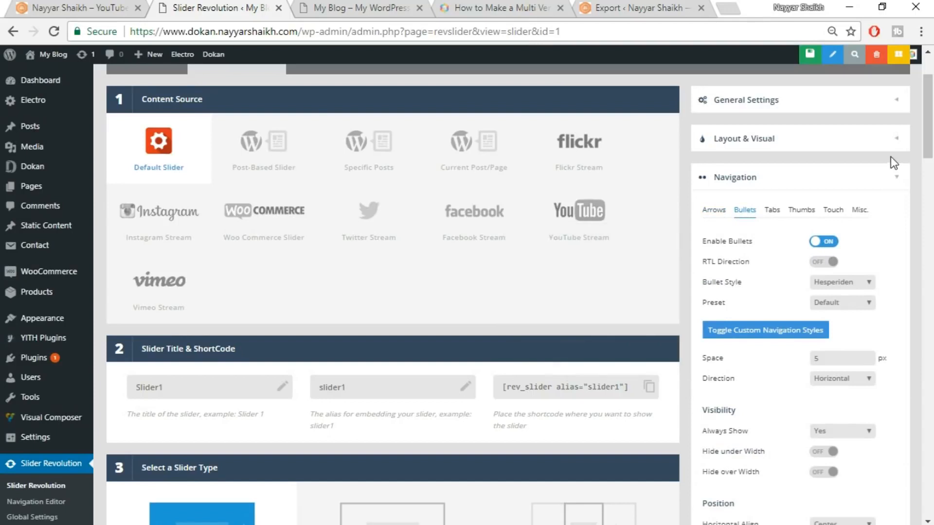
pyautogui.click(895, 183)
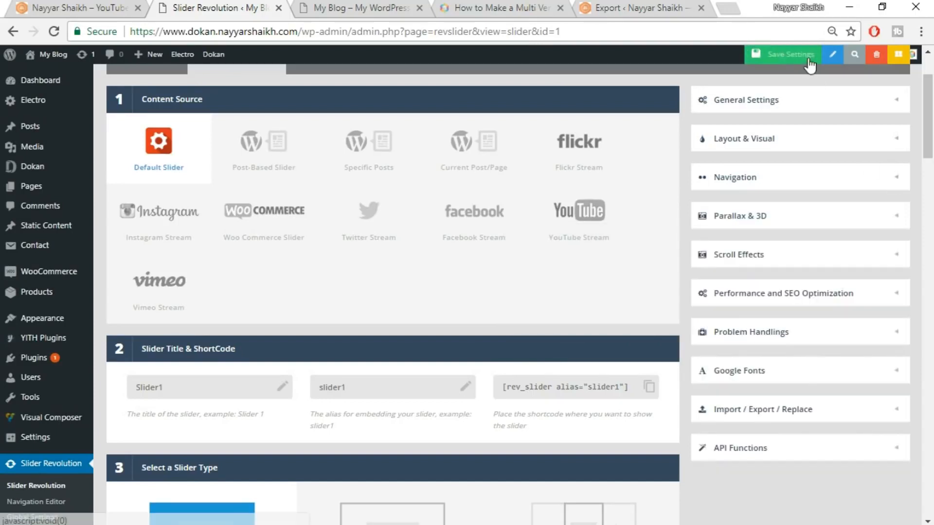
# Save the slider settings and compare the slider with the Electro demo homepage
pyautogui.click(783, 55)
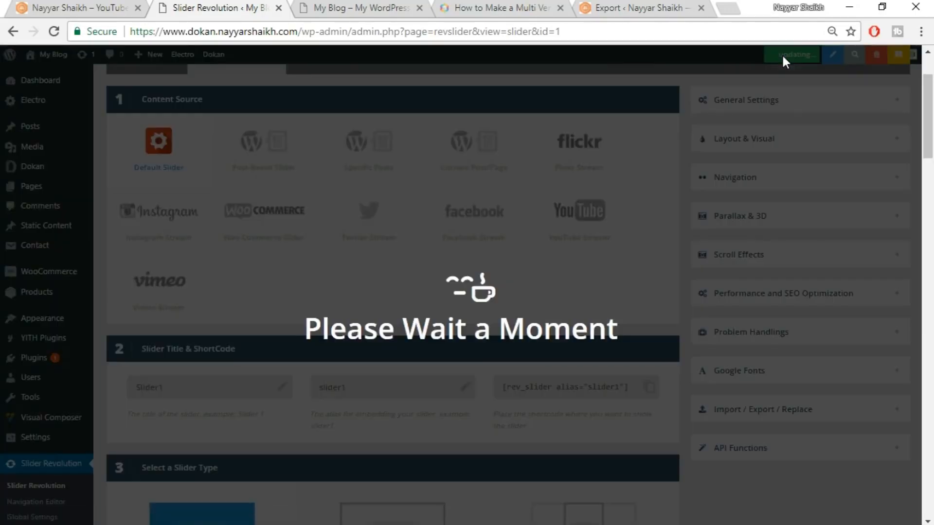
pyautogui.scroll(2, 769, 201)
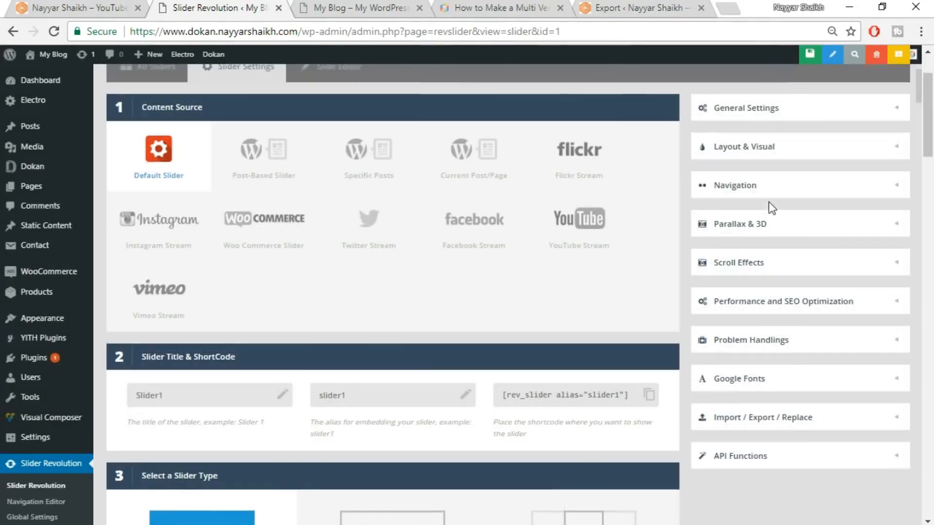
pyautogui.click(344, 162)
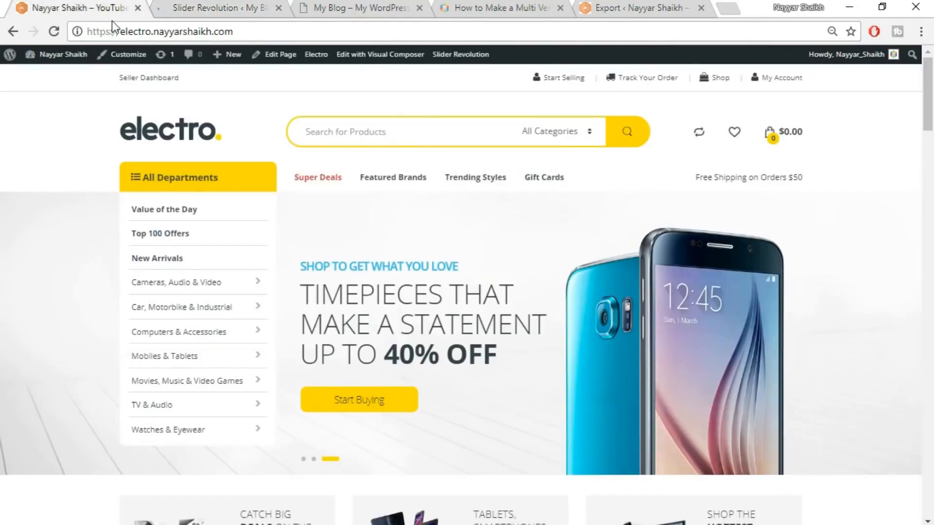
pyautogui.click(305, 460)
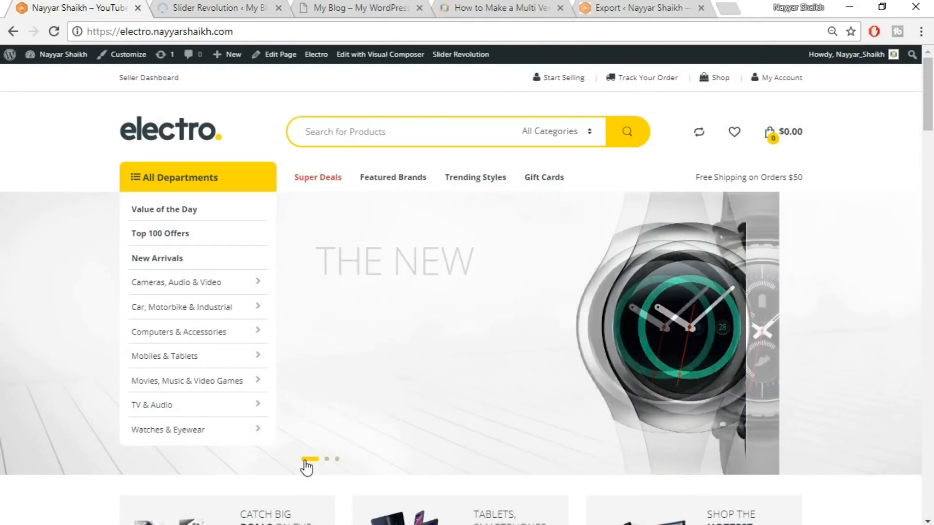
# Add an image layer to the new slide by uploading and inserting Slider Img 1
pyautogui.click(184, 8)
pyautogui.scroll(-3, 594, 169)
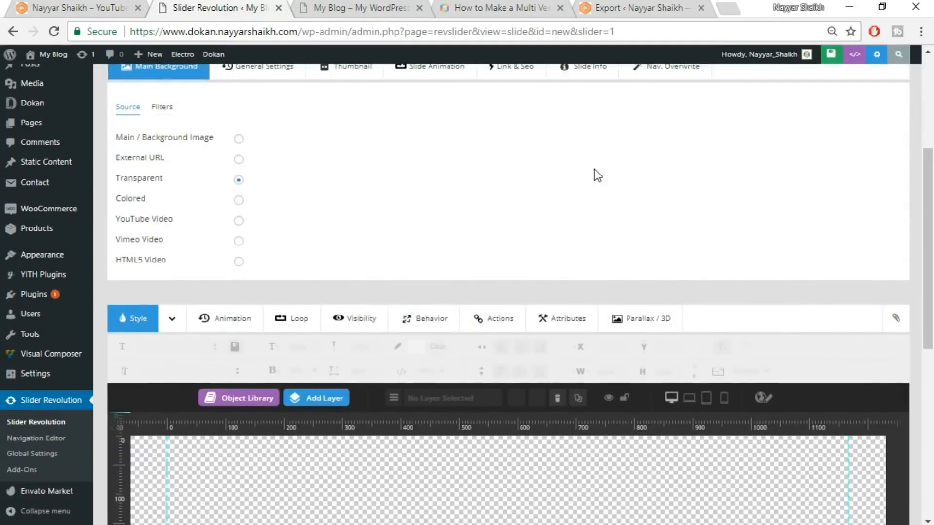
pyautogui.scroll(-5, 594, 168)
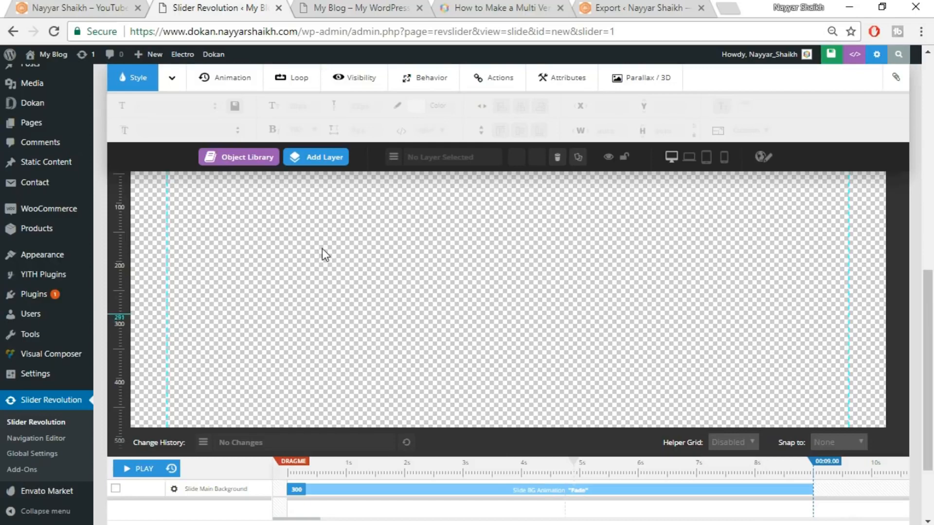
pyautogui.click(84, 5)
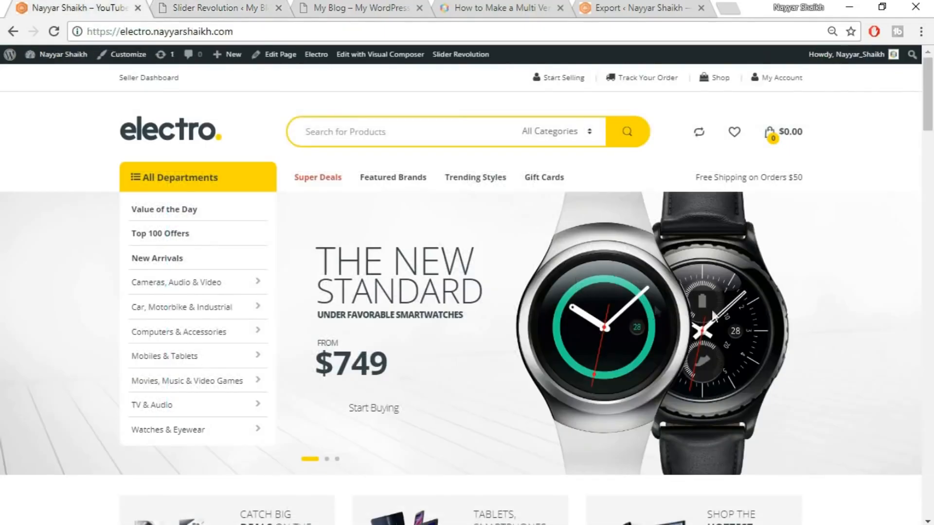
pyautogui.click(214, 6)
pyautogui.moveTo(326, 159)
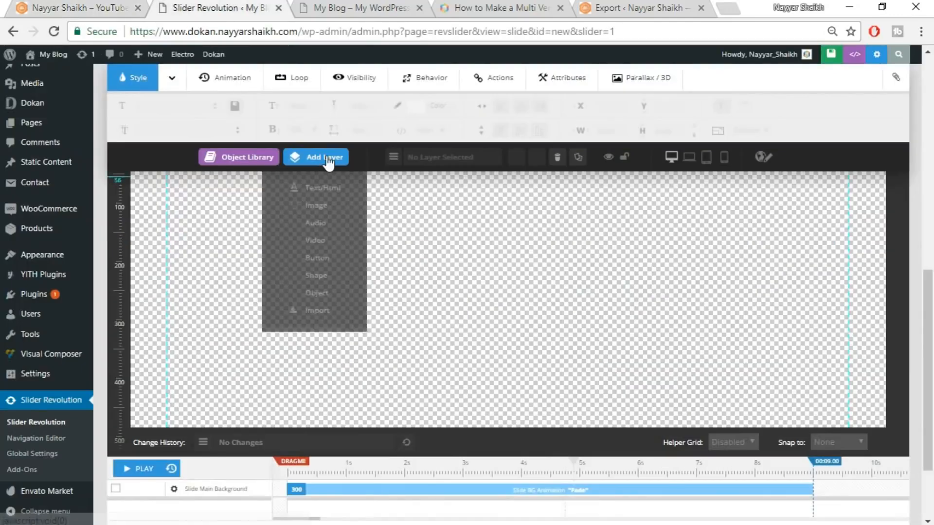
pyautogui.click(317, 205)
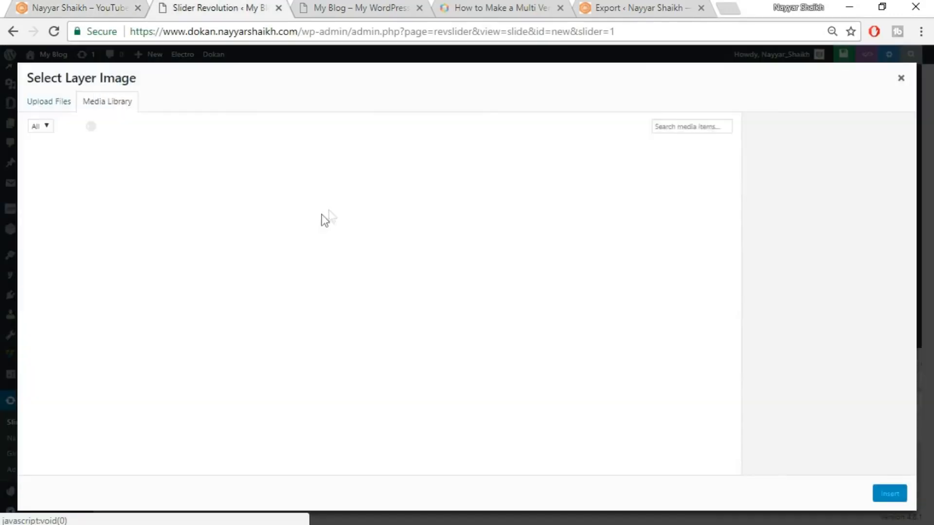
pyautogui.click(50, 107)
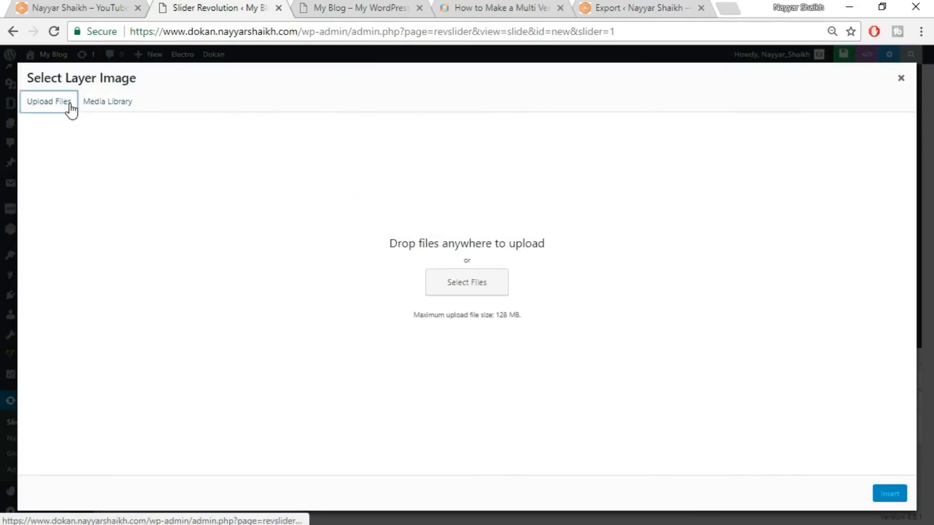
pyautogui.click(476, 287)
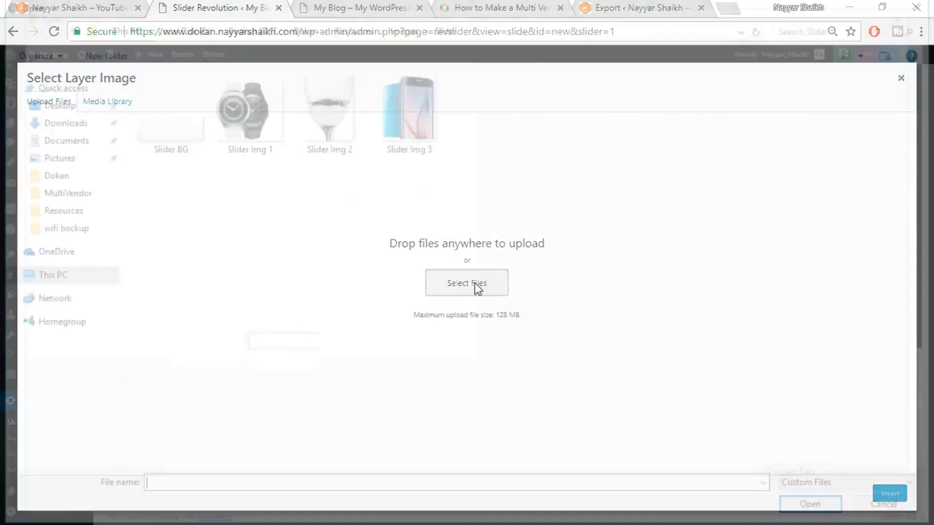
pyautogui.click(235, 132)
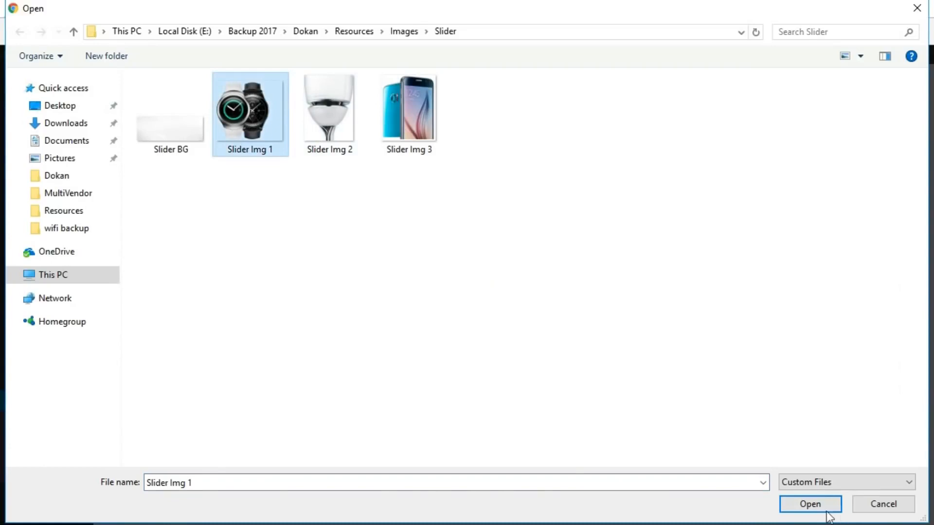
pyautogui.click(812, 505)
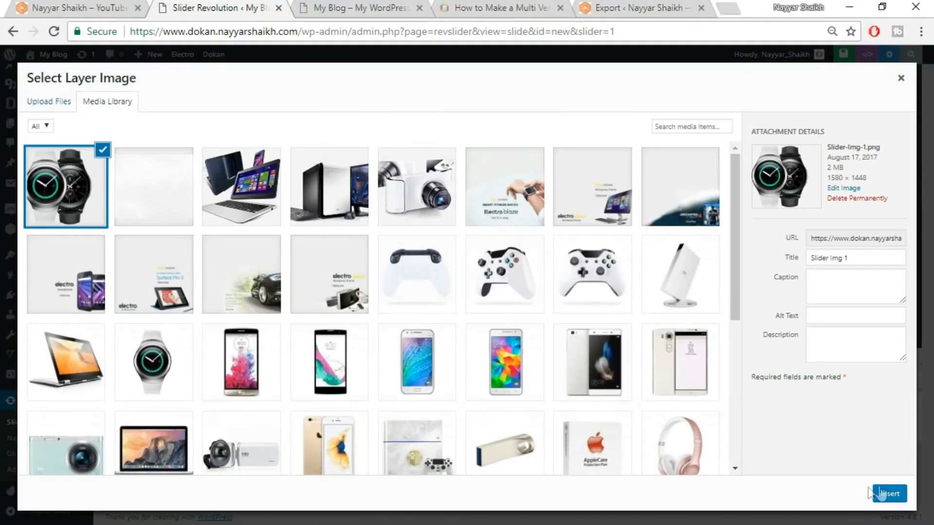
pyautogui.click(888, 495)
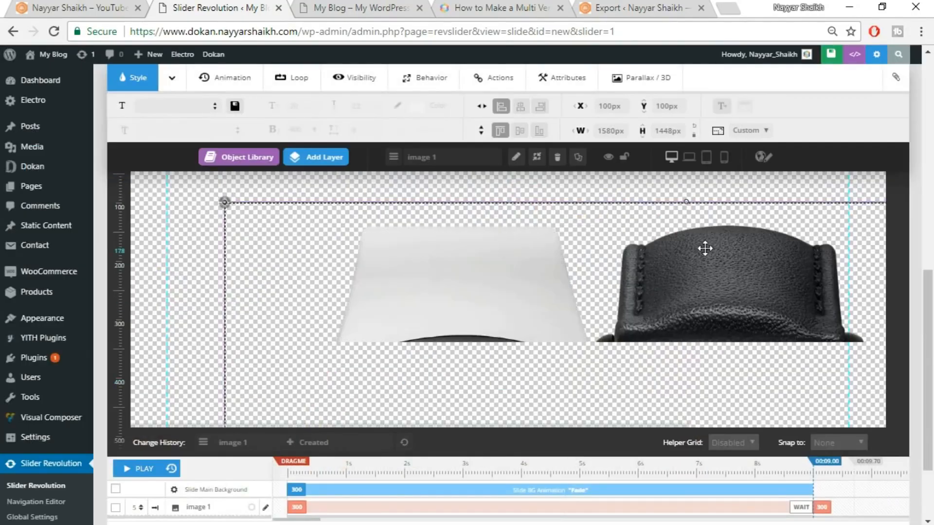
# Resize the watch image layer to a height of 500 px
pyautogui.moveTo(689, 283)
pyautogui.mouseDown()
pyautogui.moveTo(659, 233)
pyautogui.moveTo(681, 273)
pyautogui.mouseUp()
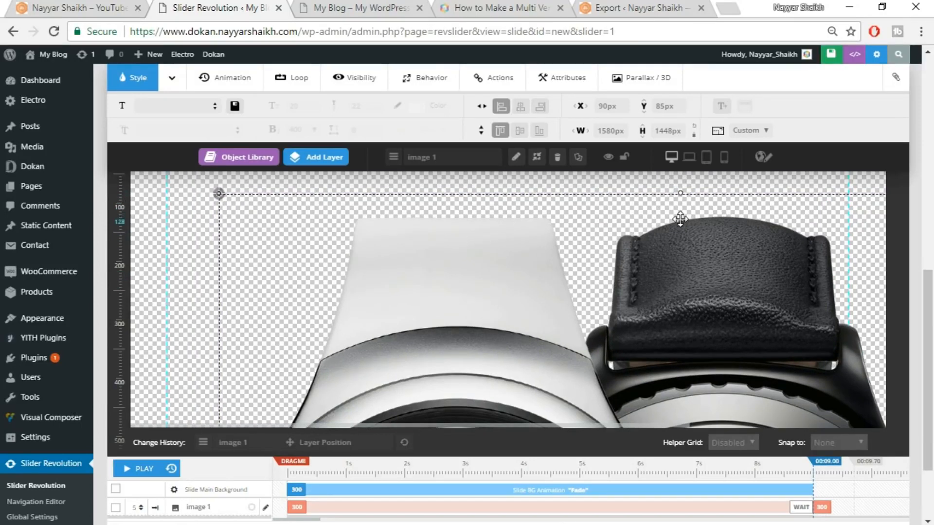
pyautogui.click(674, 200)
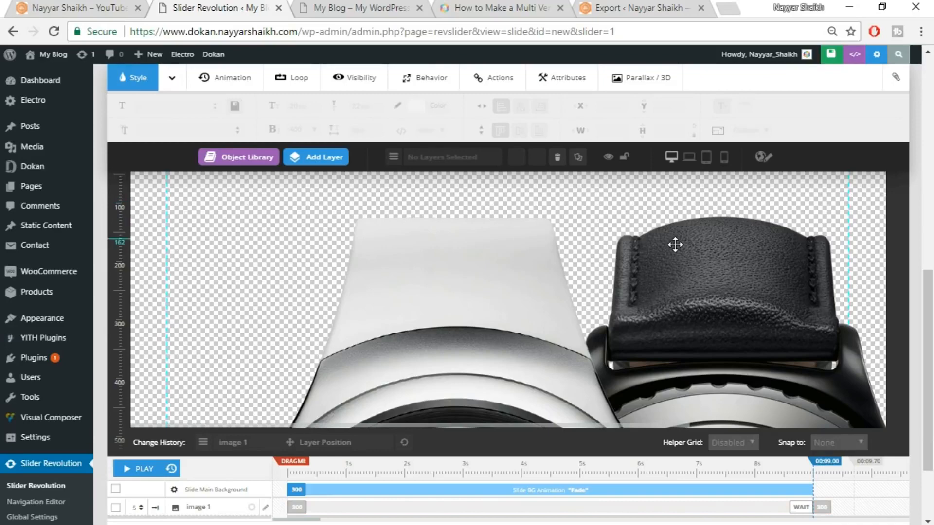
pyautogui.click(659, 262)
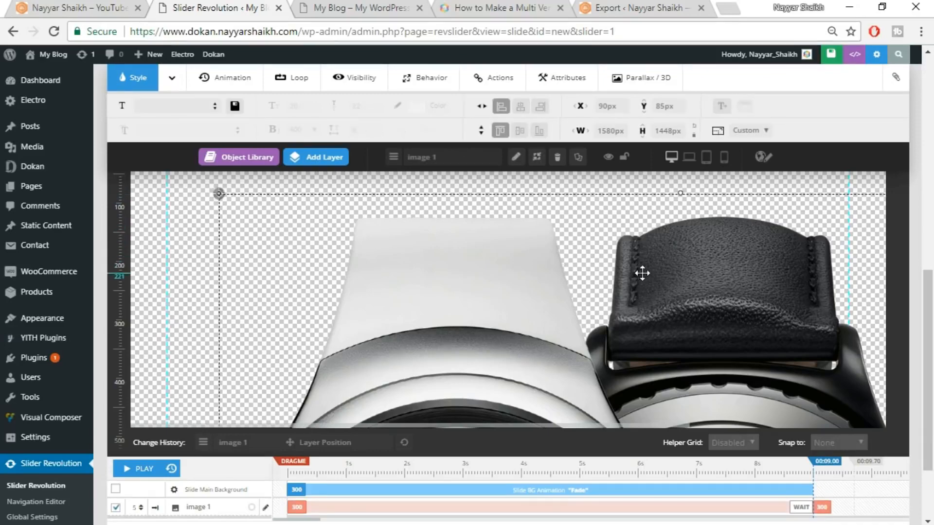
pyautogui.scroll(3, 836, 261)
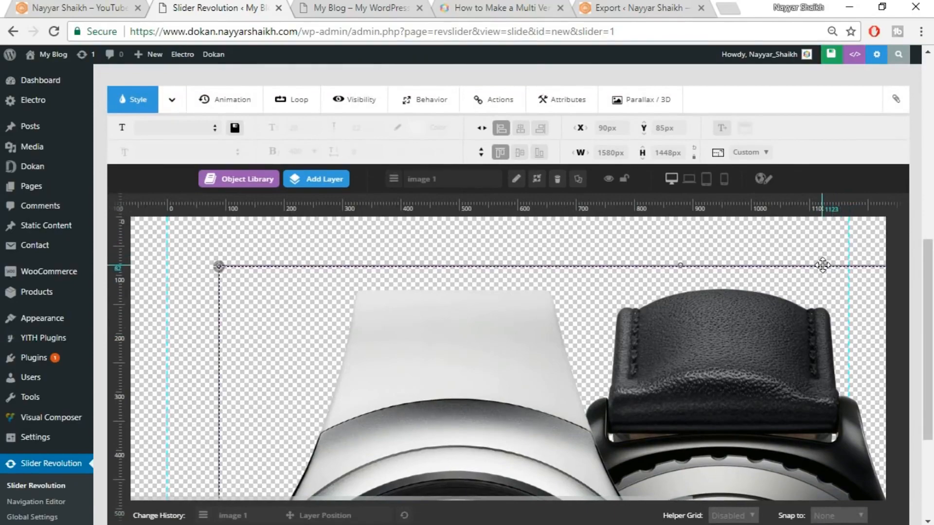
pyautogui.scroll(-3, 821, 265)
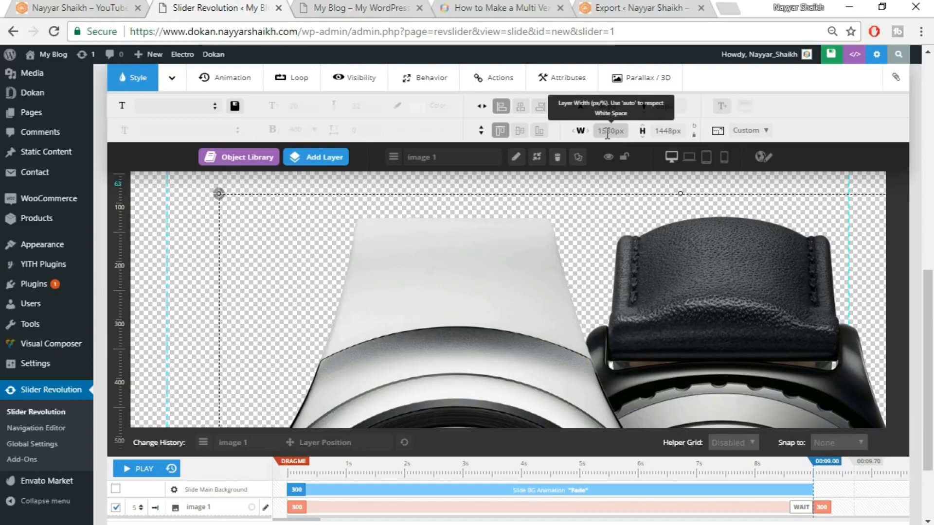
pyautogui.doubleClick(667, 131)
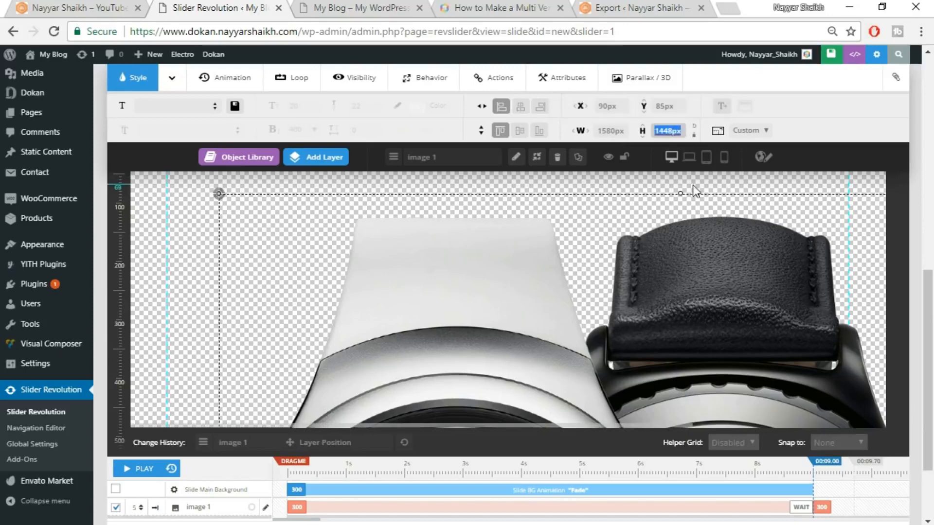
pyautogui.write('500')
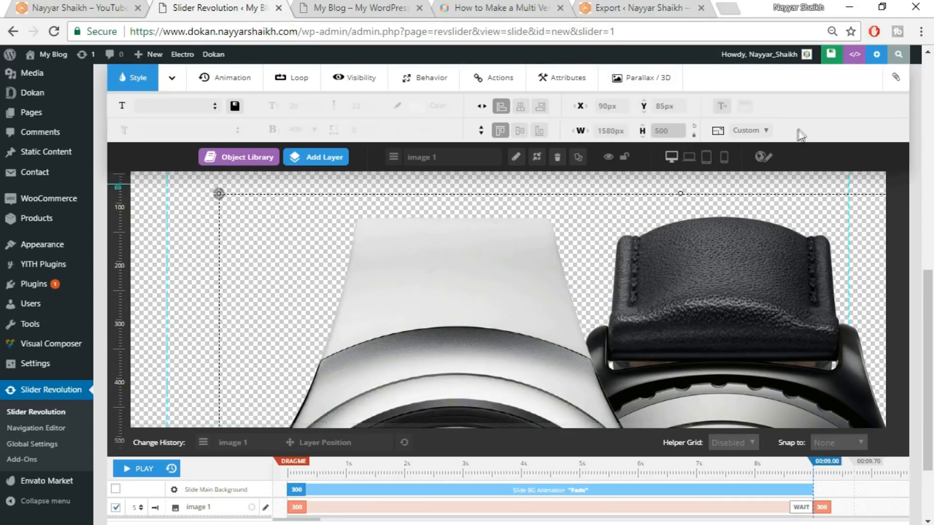
pyautogui.press('Return')
# Move the watch image layer to the right side of the slide, at about X 705 px and Y -11 px
pyautogui.moveTo(508, 318); pyautogui.dragTo(702, 300)
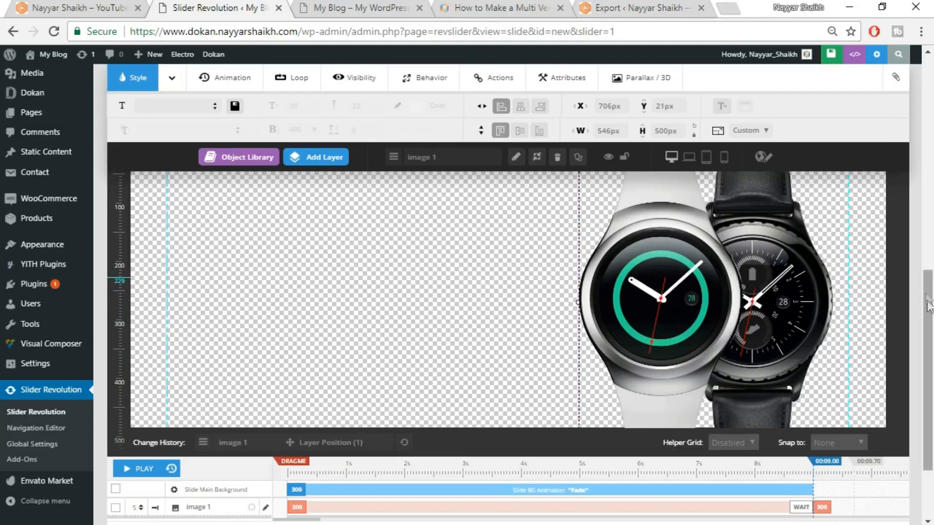
pyautogui.moveTo(929, 306); pyautogui.dragTo(927, 282)
pyautogui.moveTo(707, 338); pyautogui.dragTo(708, 319)
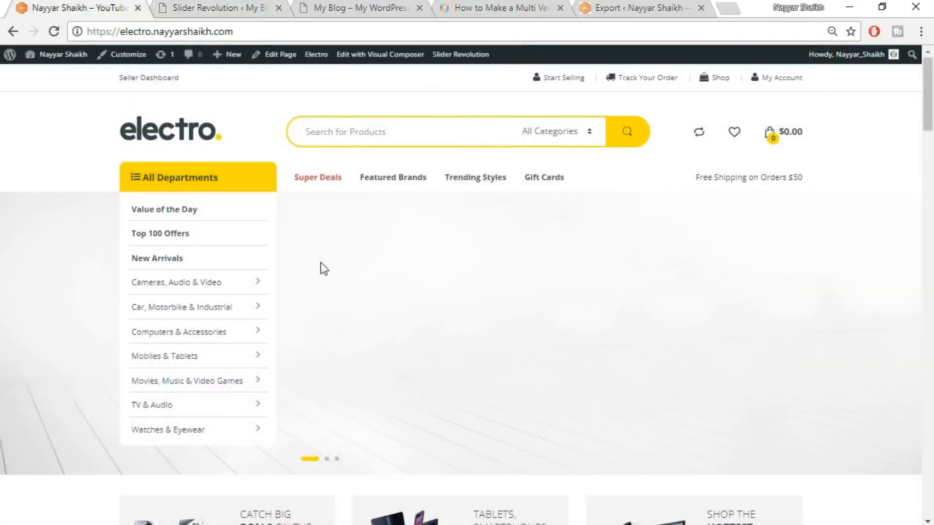
# Compare the slide's layout with the first slide of the Electro demo homepage slider
pyautogui.click(304, 460)
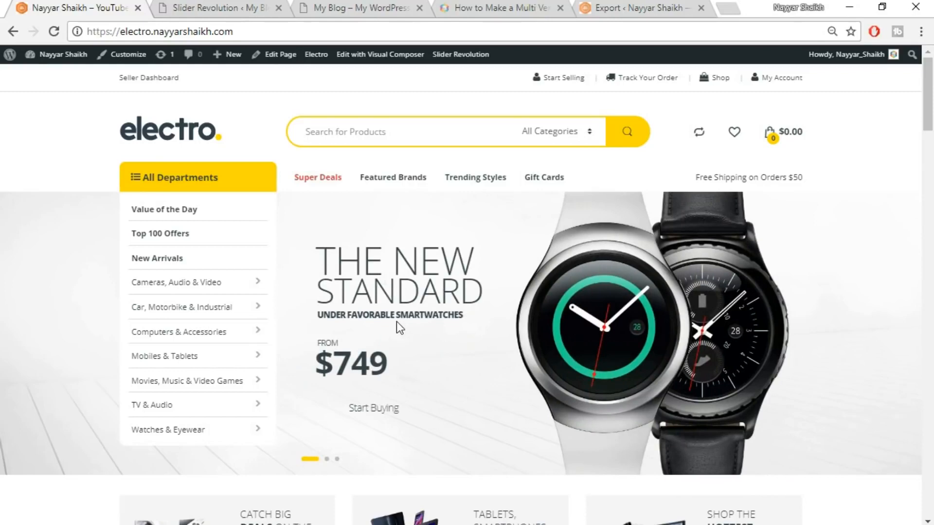
pyautogui.click(231, 6)
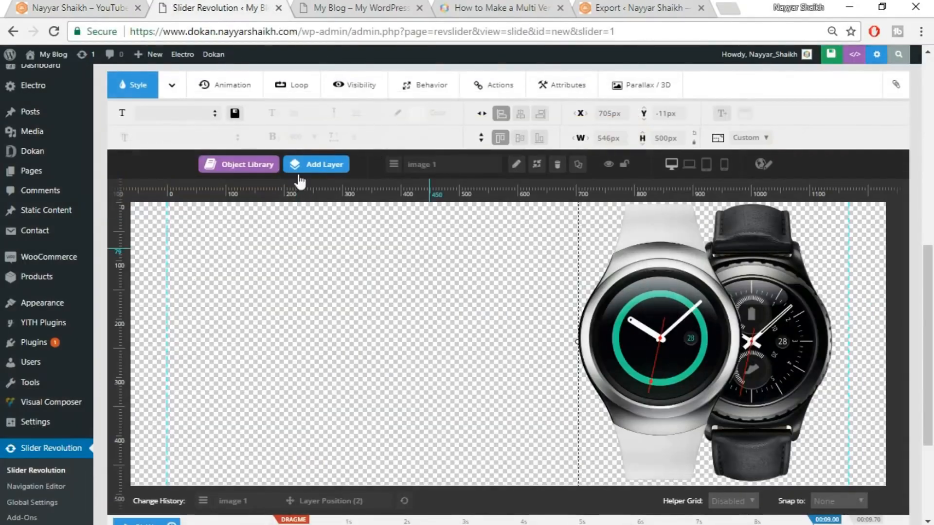
# Add a text layer to the slide and set its text to THE NEW
pyautogui.moveTo(307, 167)
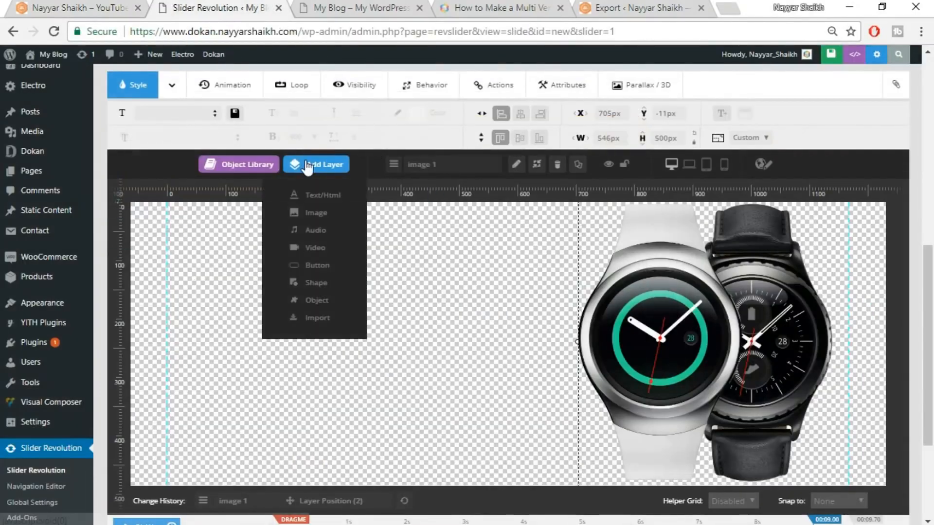
pyautogui.click(322, 206)
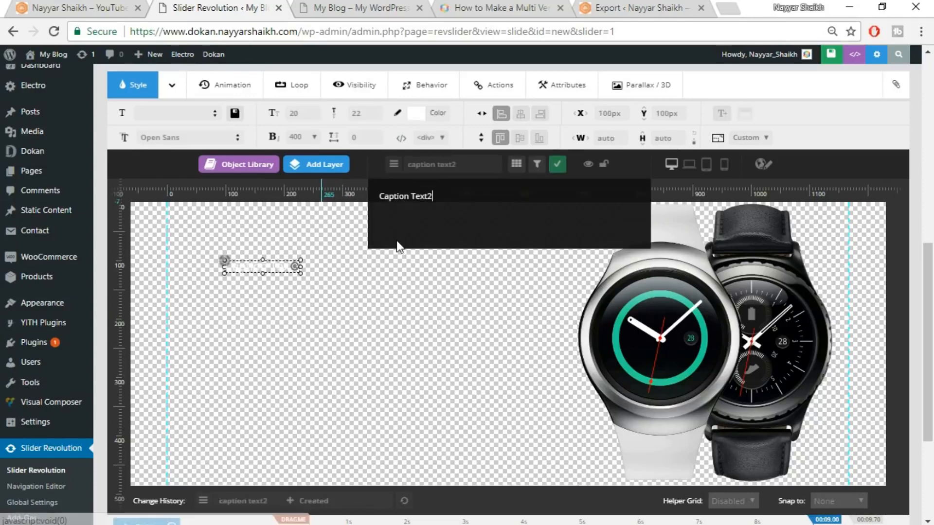
pyautogui.tripleClick(452, 205)
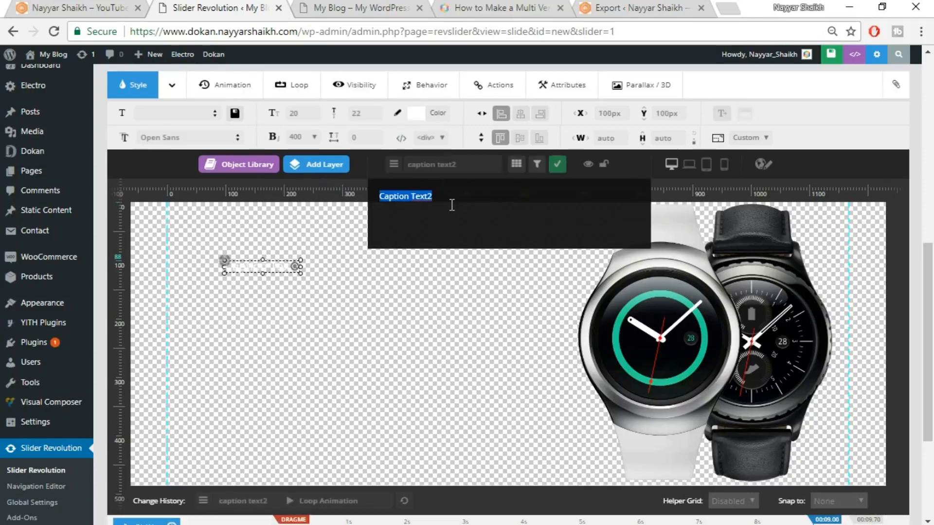
pyautogui.write('TH')
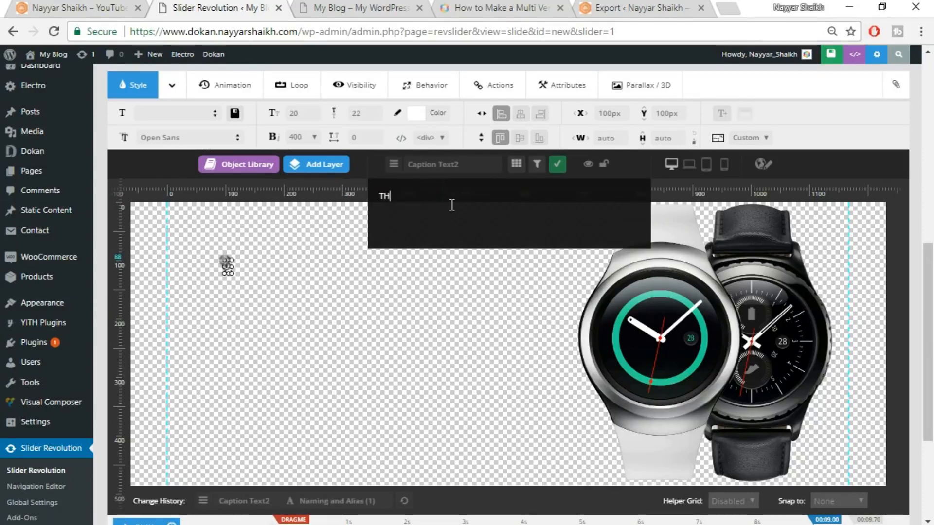
pyautogui.write('E NEW')
pyautogui.click(4, 3)
pyautogui.click(53, 6)
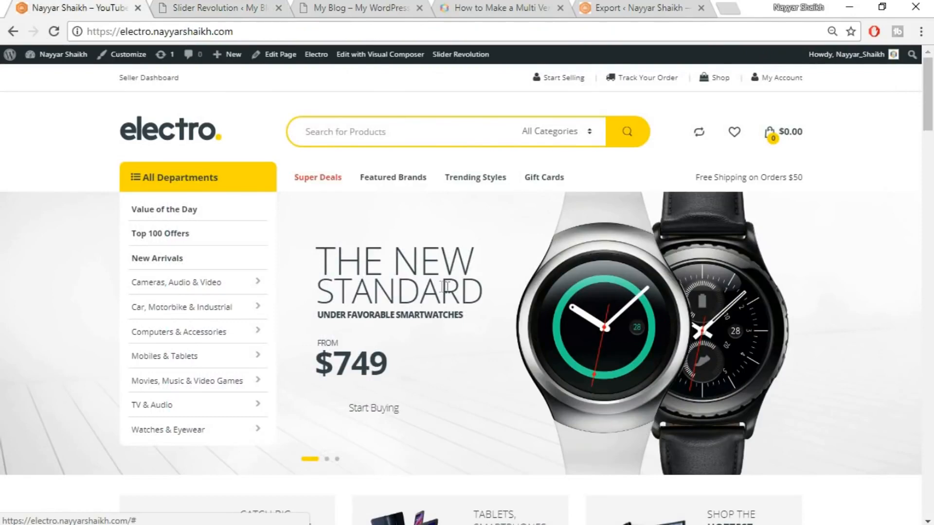
pyautogui.click(251, 6)
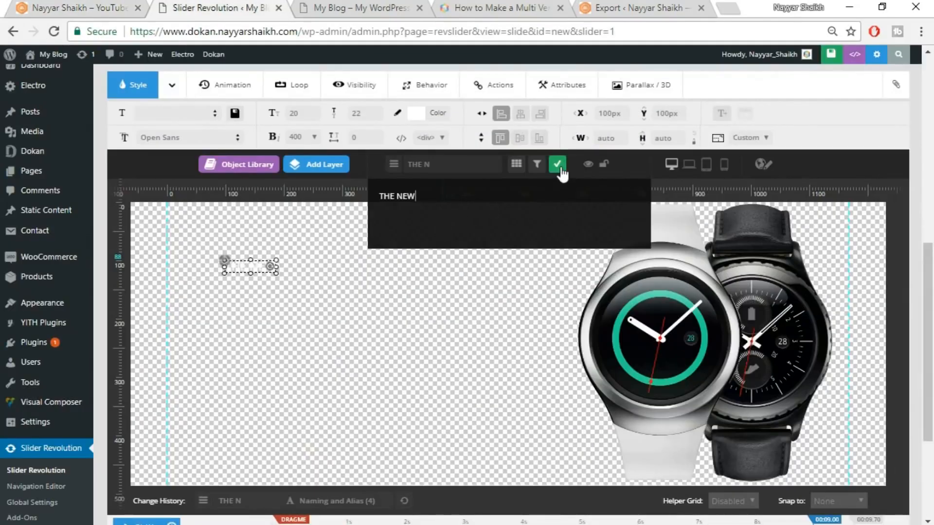
pyautogui.click(558, 165)
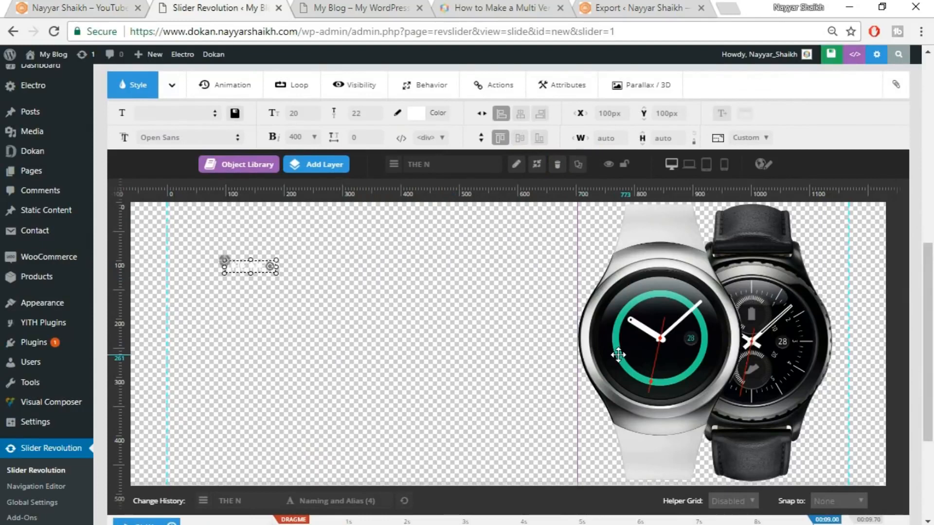
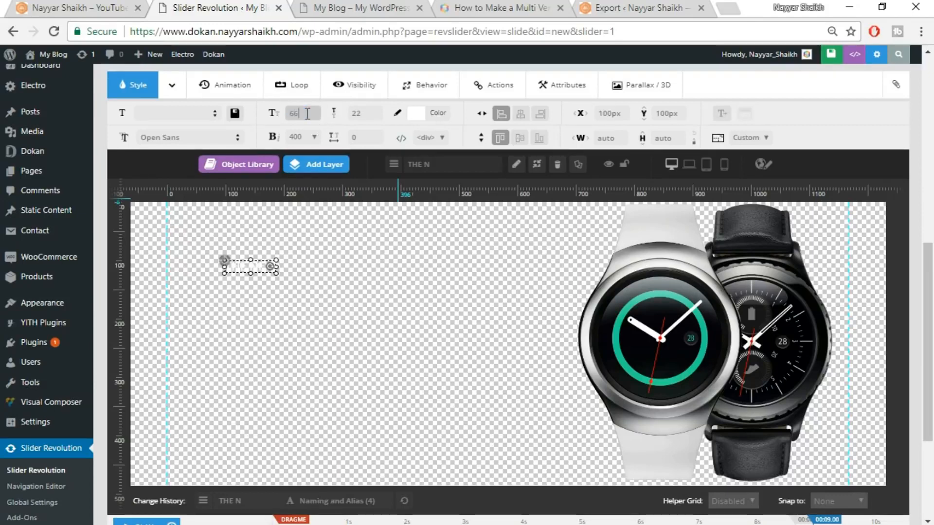
# Set the THE NEW layer's line height to 52 px and its font weight to 300
pyautogui.click(361, 116)
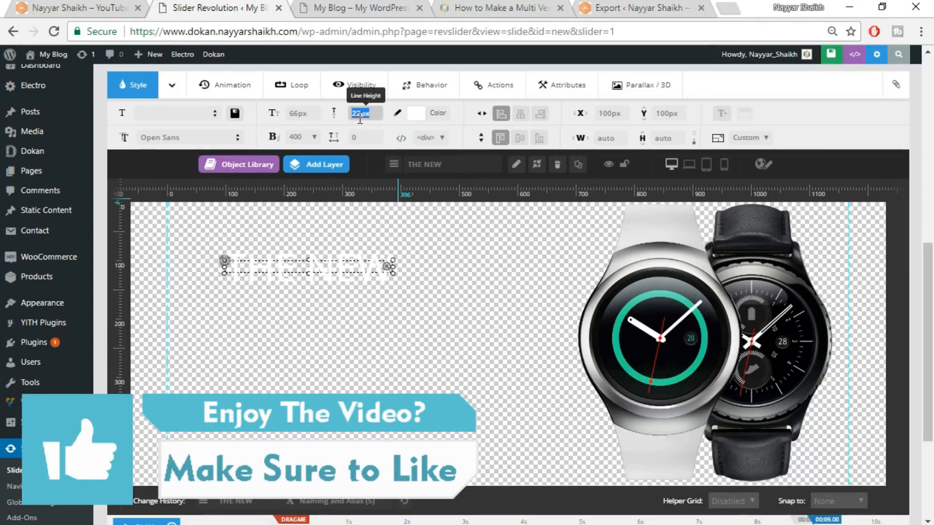
pyautogui.click(303, 135)
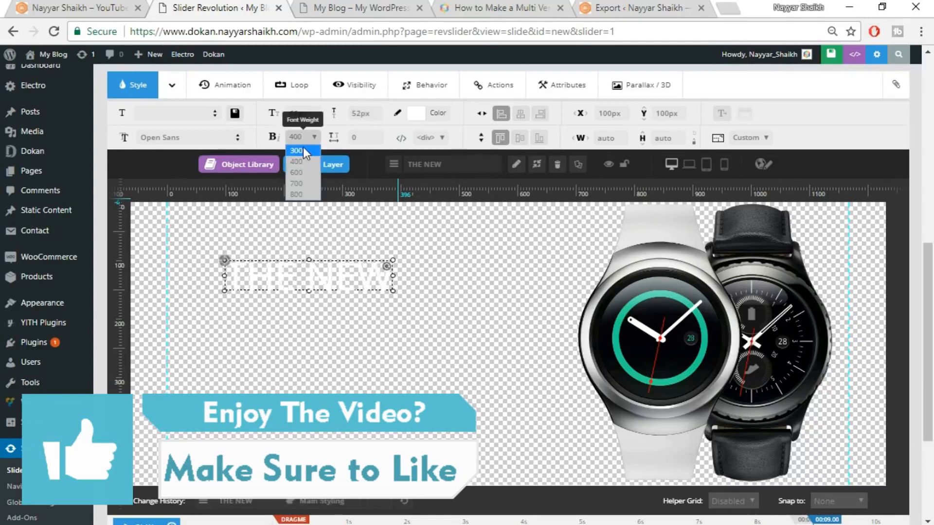
pyautogui.click(302, 149)
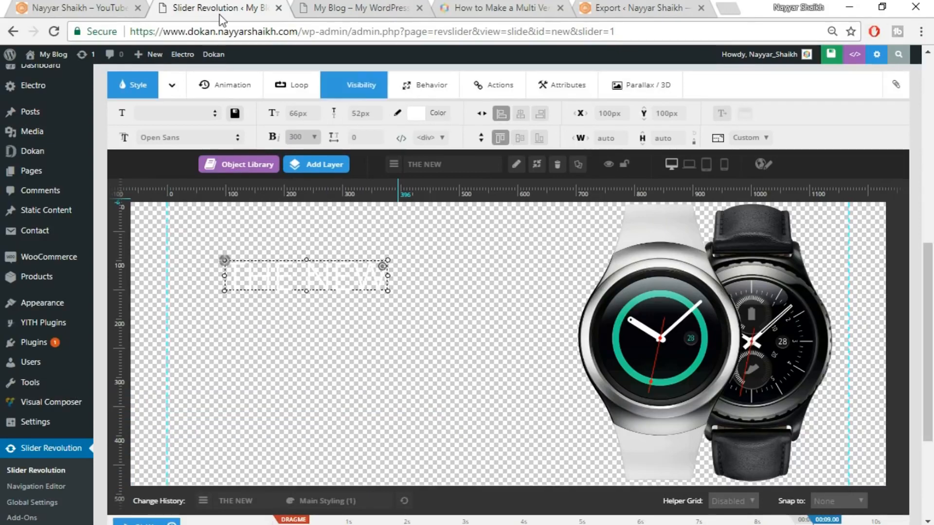
# Change the THE NEW layer's text colour to a dark grey hex value, checking the demo slide for reference
pyautogui.click(92, 7)
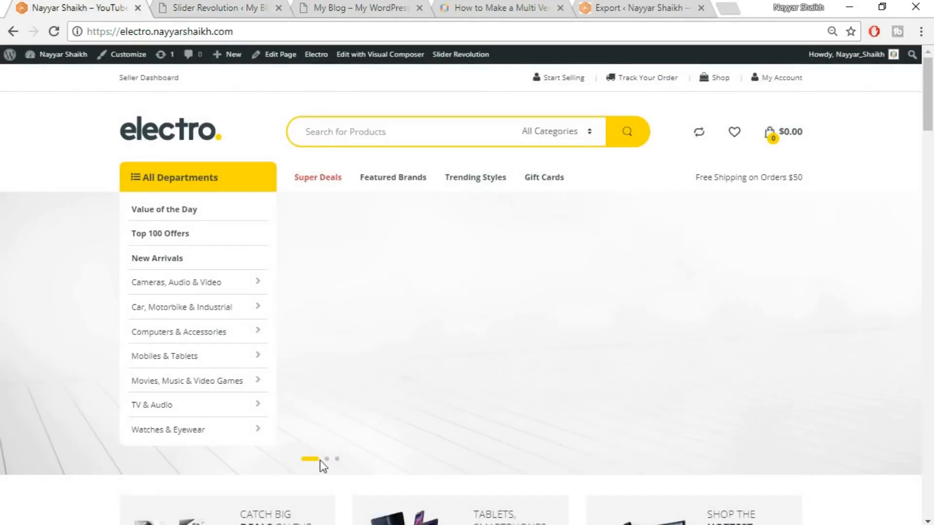
pyautogui.click(231, 5)
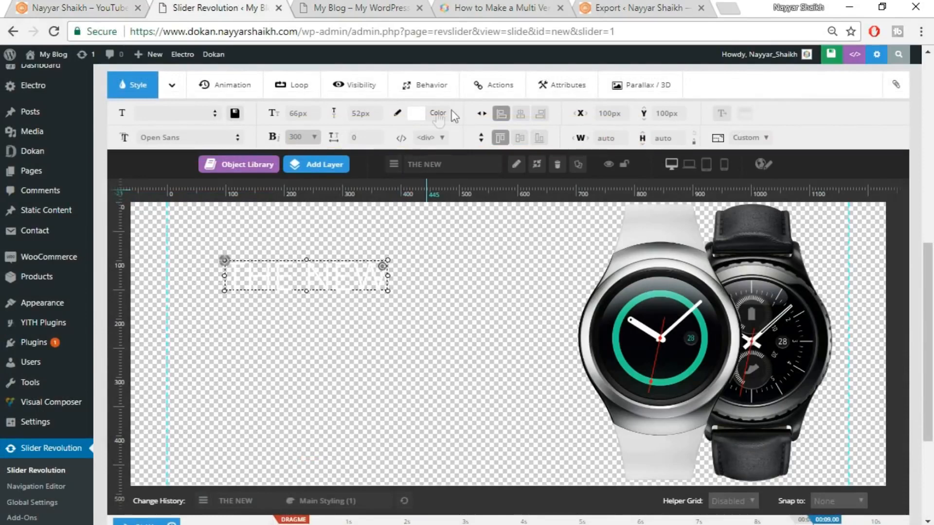
pyautogui.click(435, 120)
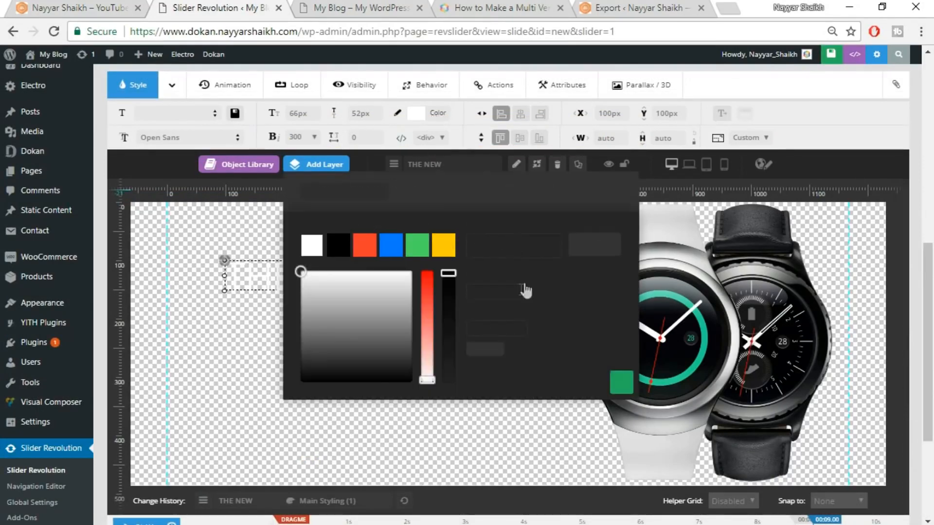
pyautogui.click(469, 290)
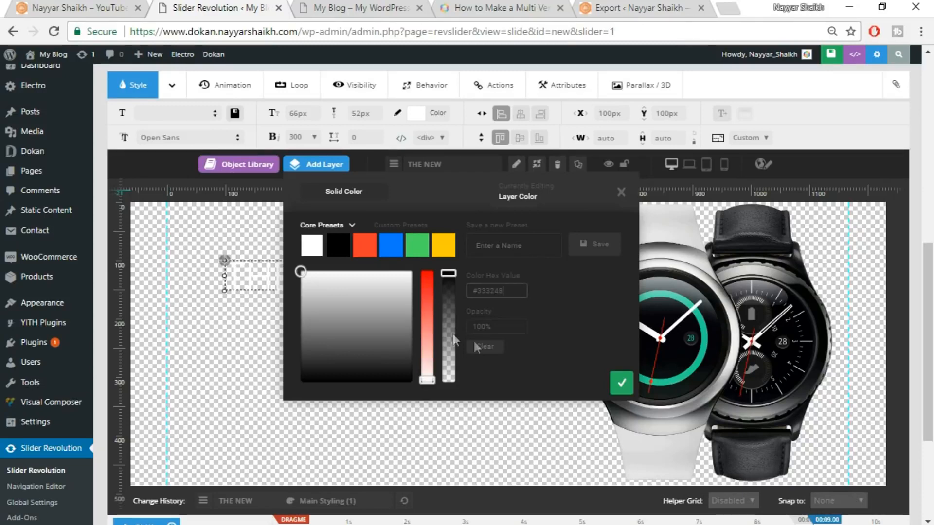
pyautogui.click(558, 307)
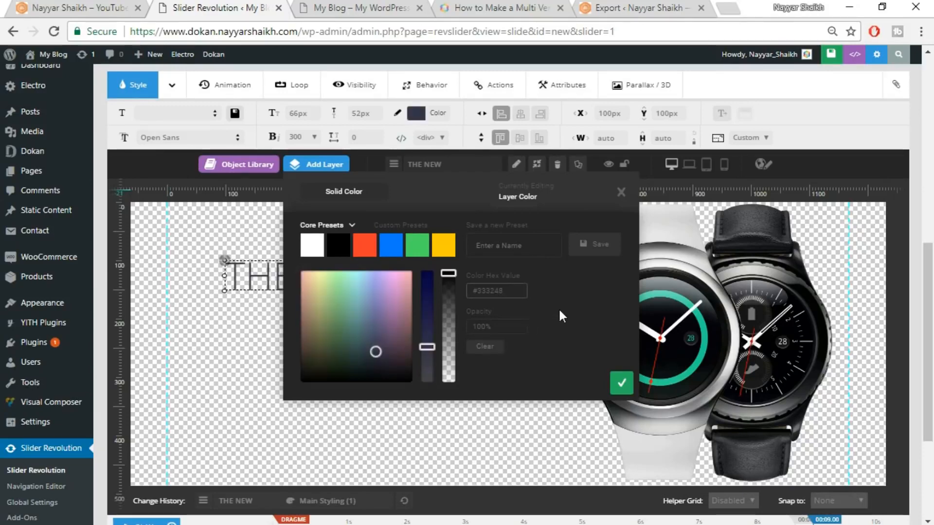
pyautogui.click(622, 384)
# Move the THE NEW layer up to about X 214 px, Y 52 px and compare it with the demo slide
pyautogui.moveTo(328, 274); pyautogui.dragTo(401, 248)
pyautogui.click(111, 5)
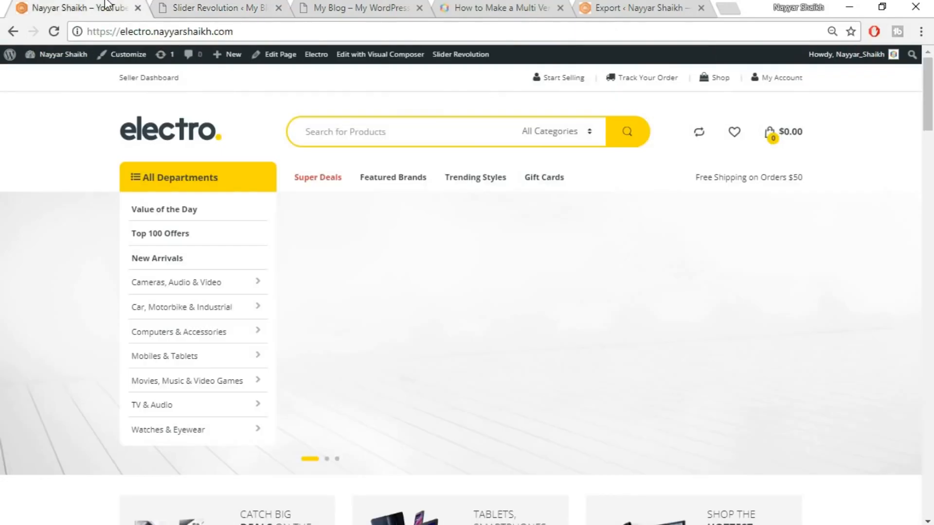
pyautogui.click(304, 459)
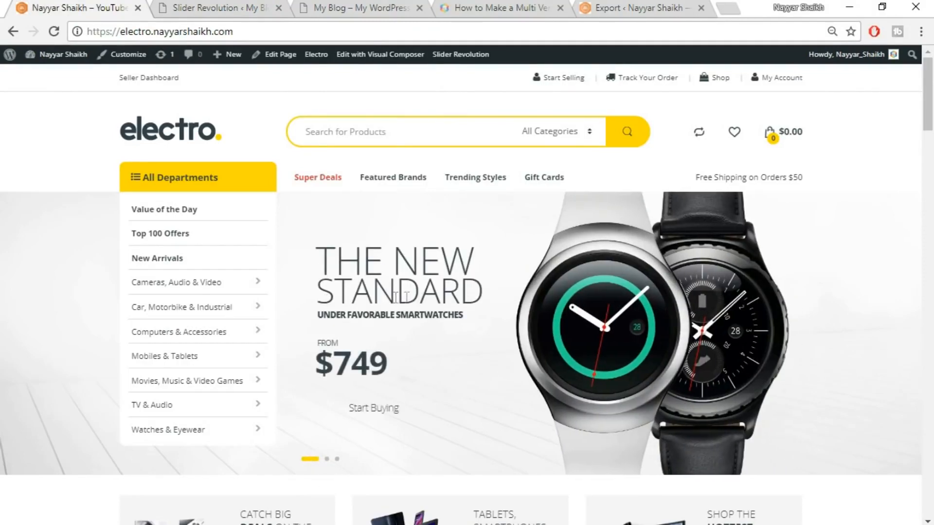
pyautogui.click(238, 9)
# Duplicate the THE NEW layer just below the original and change the copy's text to STANDARD
pyautogui.moveTo(317, 167)
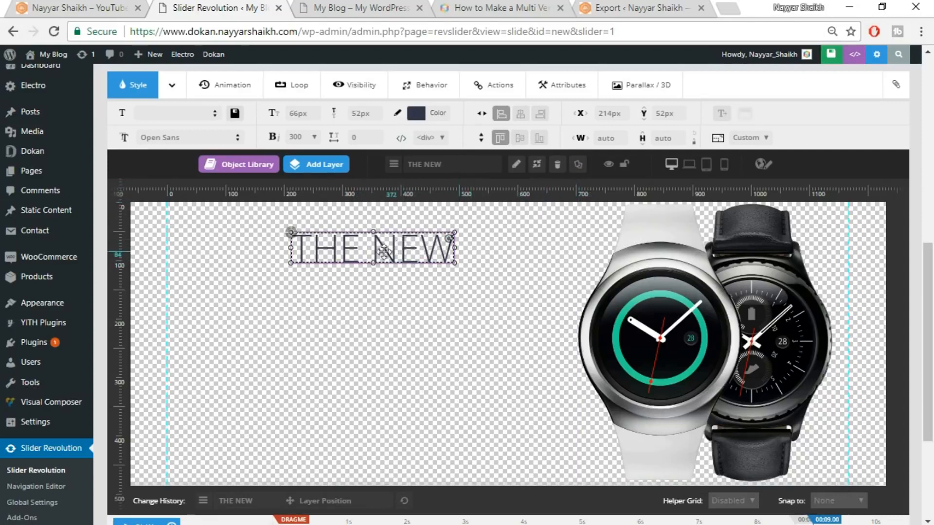
pyautogui.moveTo(388, 254); pyautogui.dragTo(385, 278)
pyautogui.doubleClick(415, 271)
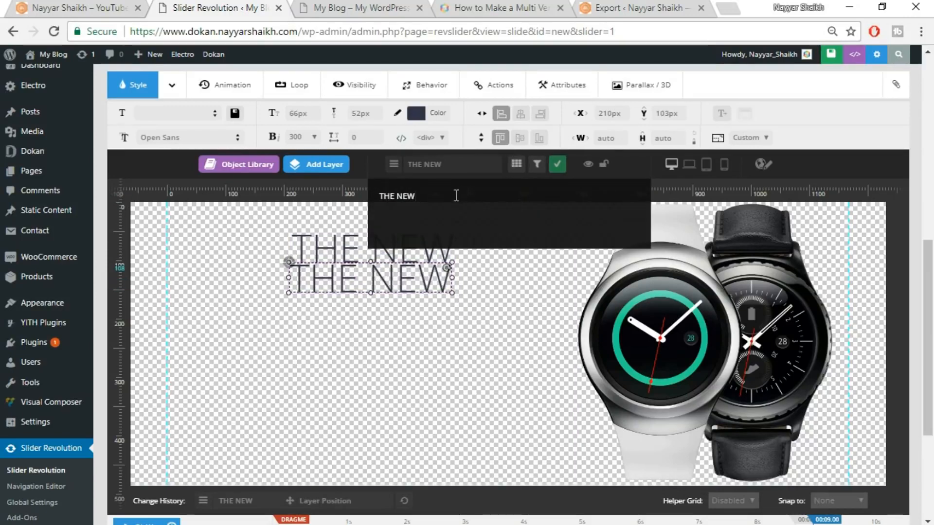
pyautogui.moveTo(454, 195); pyautogui.dragTo(374, 195)
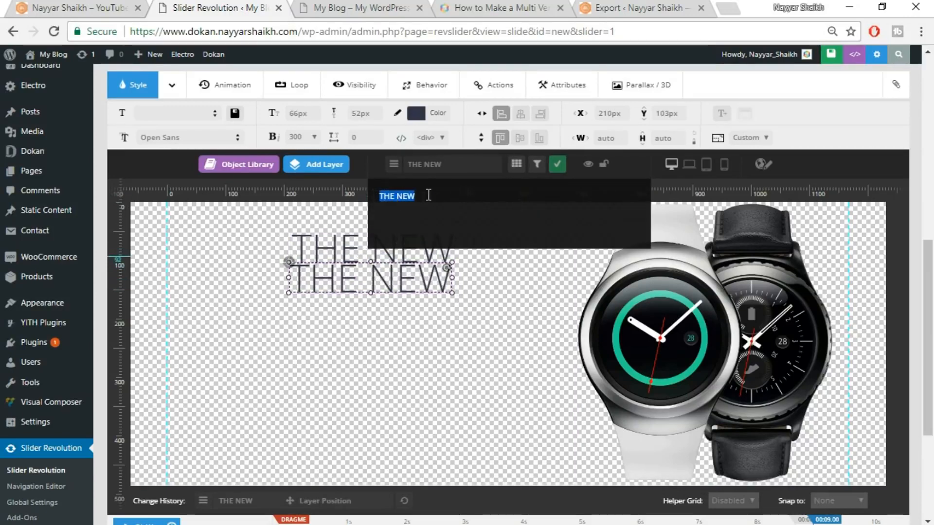
pyautogui.write('sTANDARD')
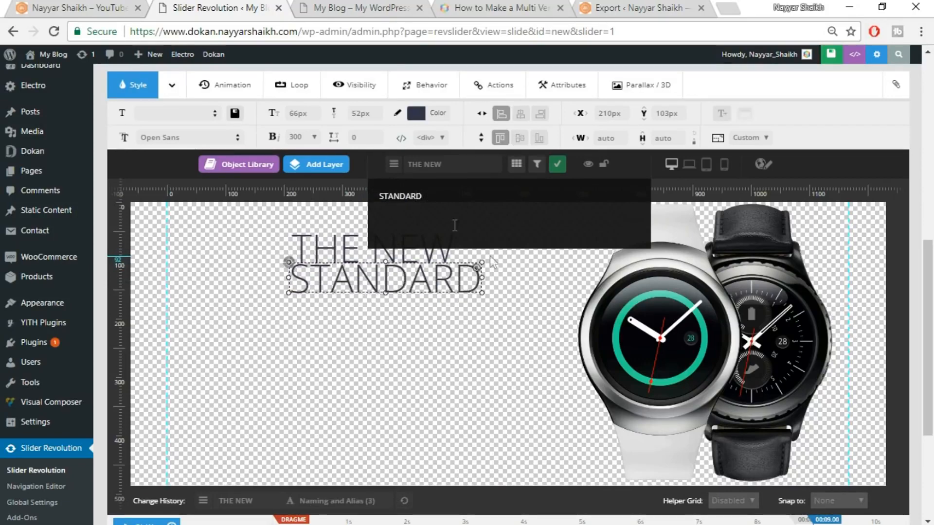
pyautogui.click(439, 307)
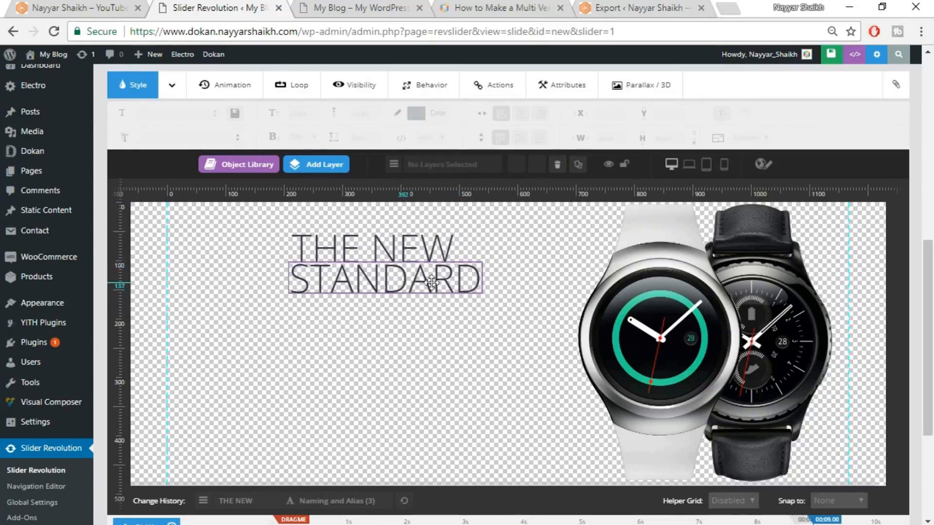
# Set the STANDARD layer's font size to 55 px and nudge it to about X 220 px, Y 112 px
pyautogui.moveTo(432, 281); pyautogui.dragTo(434, 283)
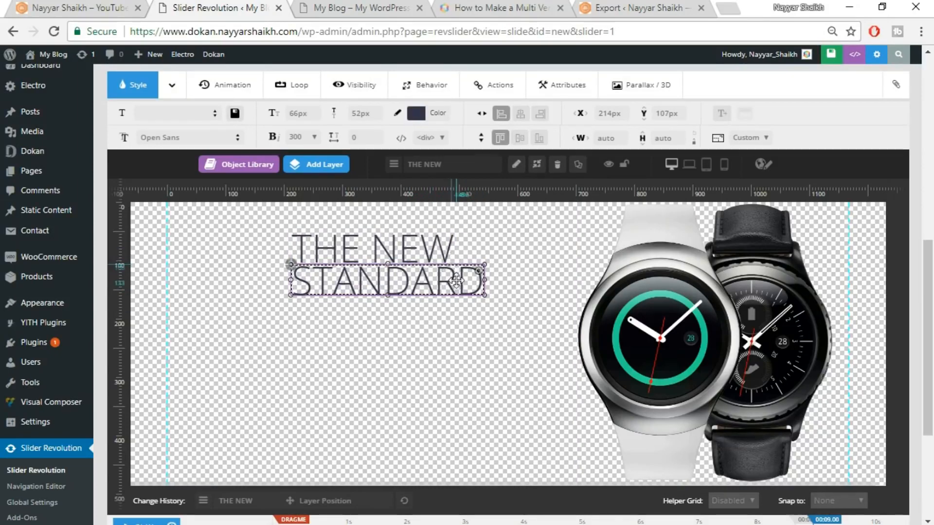
pyautogui.doubleClick(300, 114)
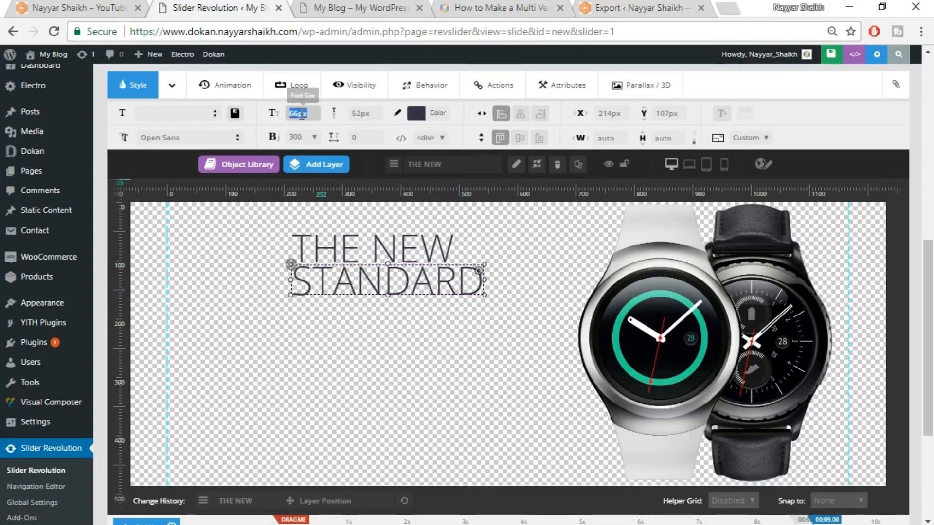
pyautogui.write('55')
pyautogui.press('Return')
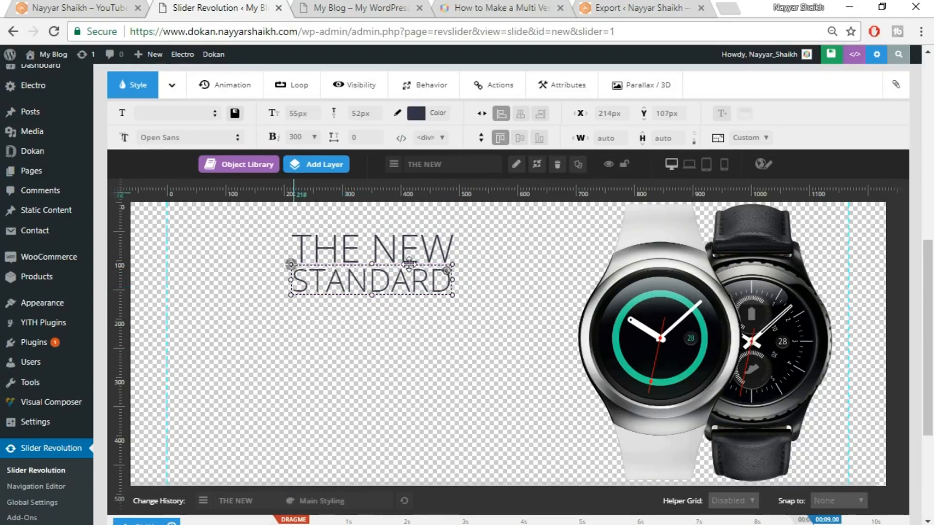
pyautogui.moveTo(412, 285); pyautogui.dragTo(416, 289)
# Add a new text layer reading UNDER FAVOREABLE SMARTWATCHES after checking the demo slide
pyautogui.click(92, 6)
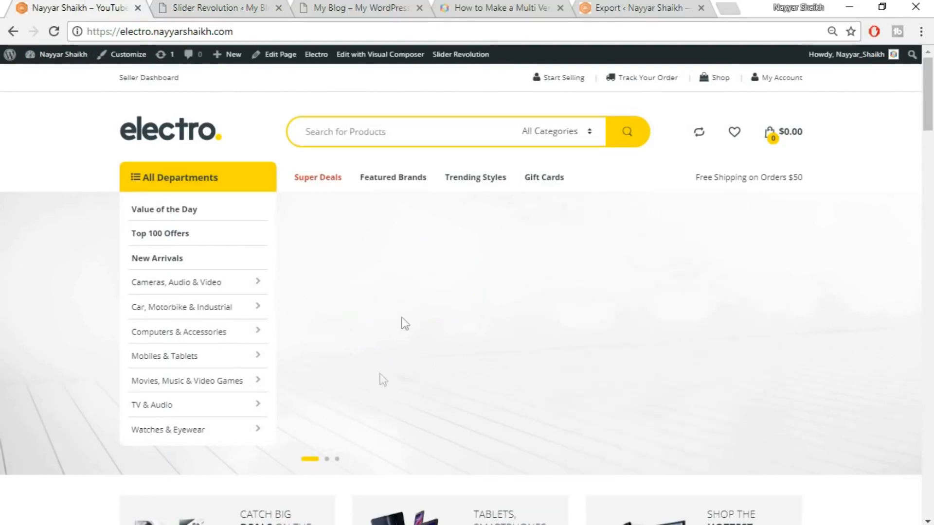
pyautogui.click(302, 460)
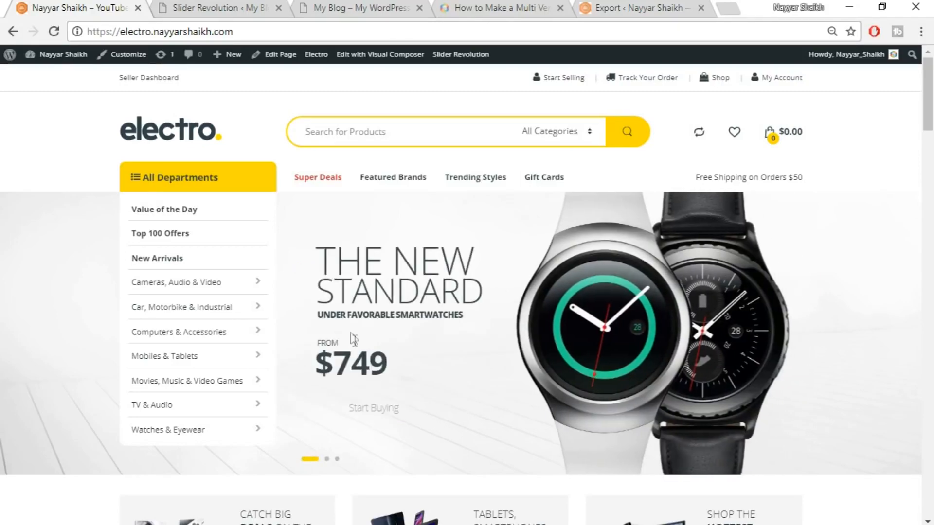
pyautogui.click(220, 7)
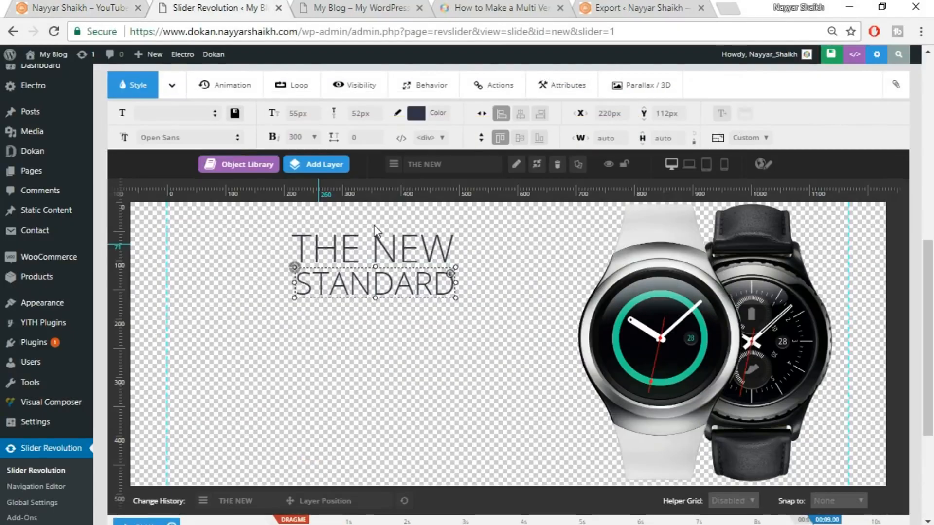
pyautogui.click(320, 170)
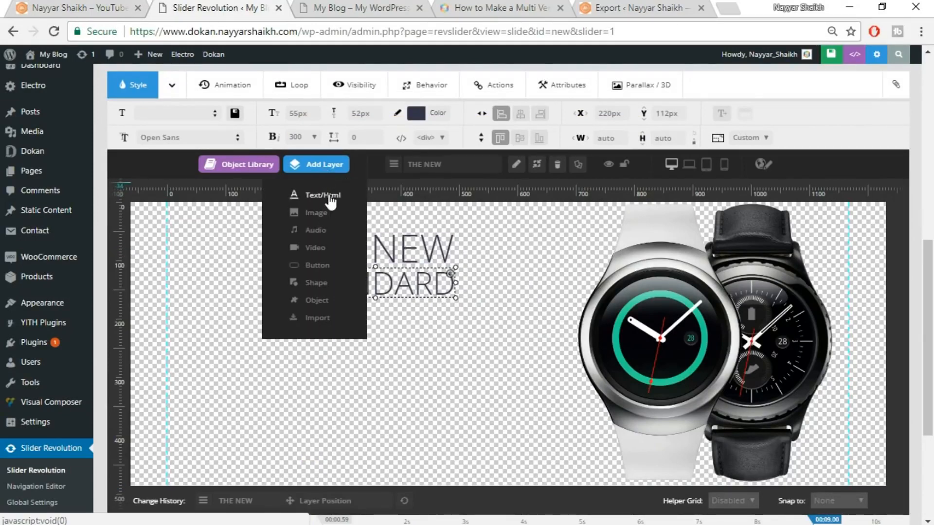
pyautogui.click(323, 195)
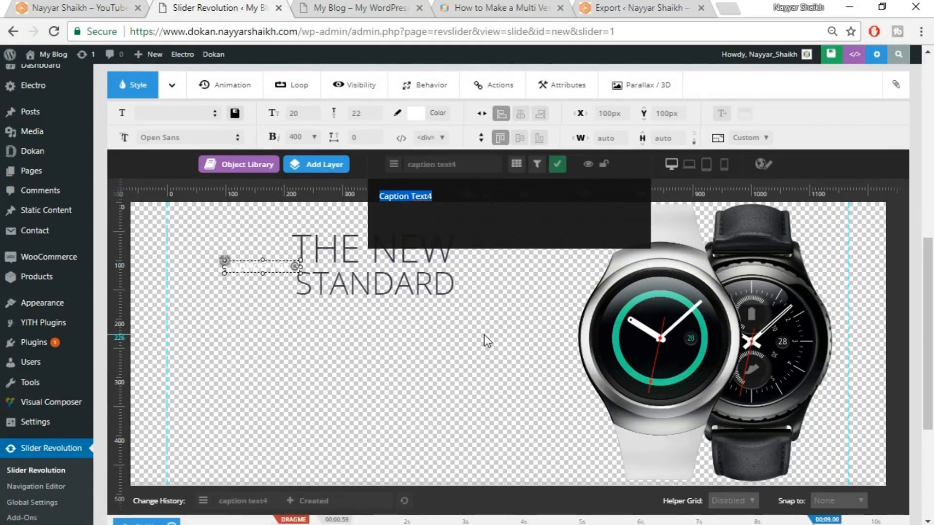
pyautogui.write('under fav')
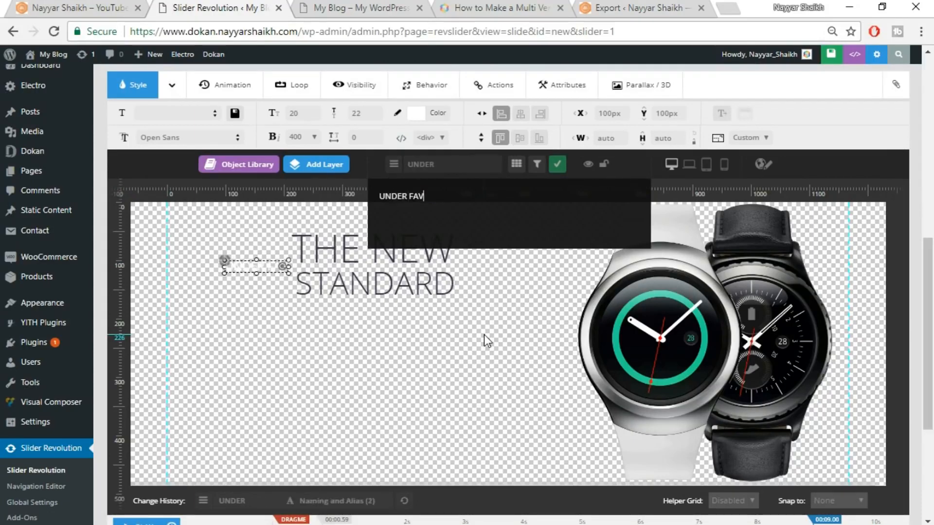
pyautogui.write('oreable smartwatches')
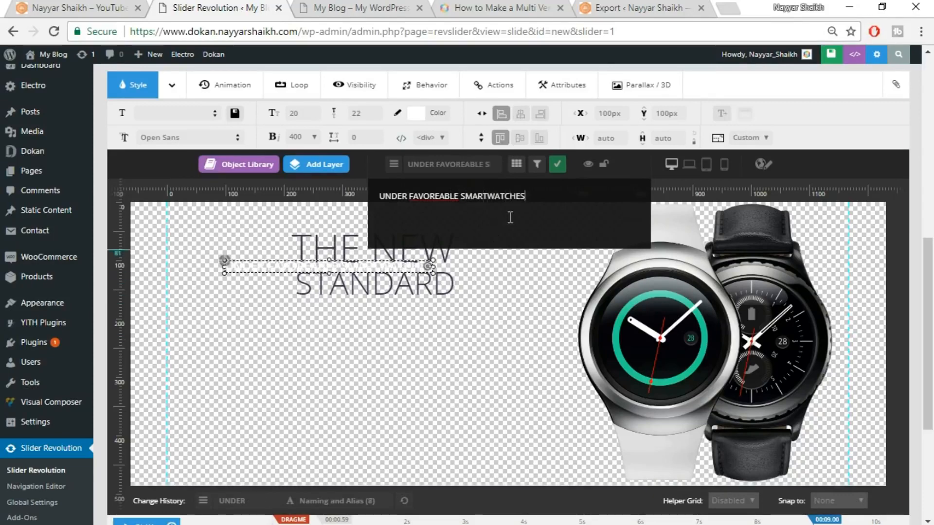
pyautogui.click(557, 165)
# Move the subtitle layer below STANDARD at about X 215 px, Y 185 px and set its font size to 15 px
pyautogui.moveTo(331, 269); pyautogui.dragTo(386, 317)
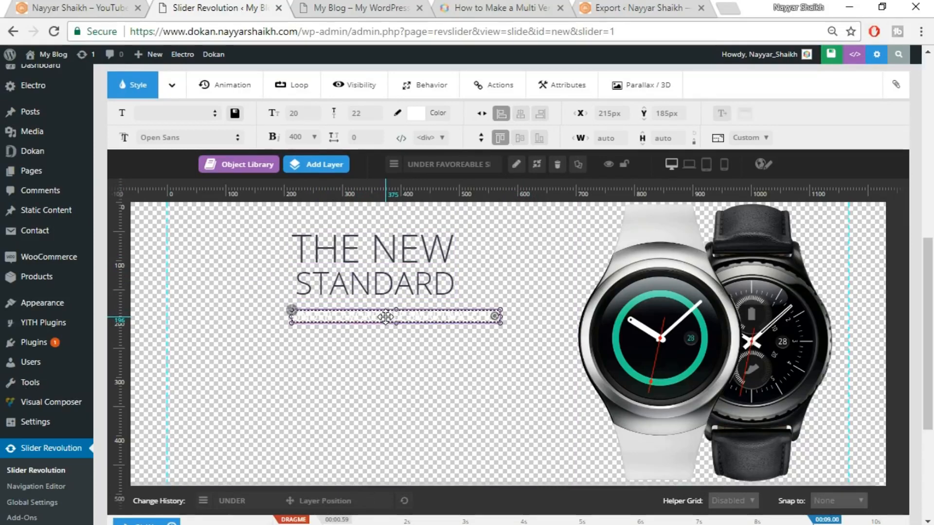
pyautogui.click(305, 117)
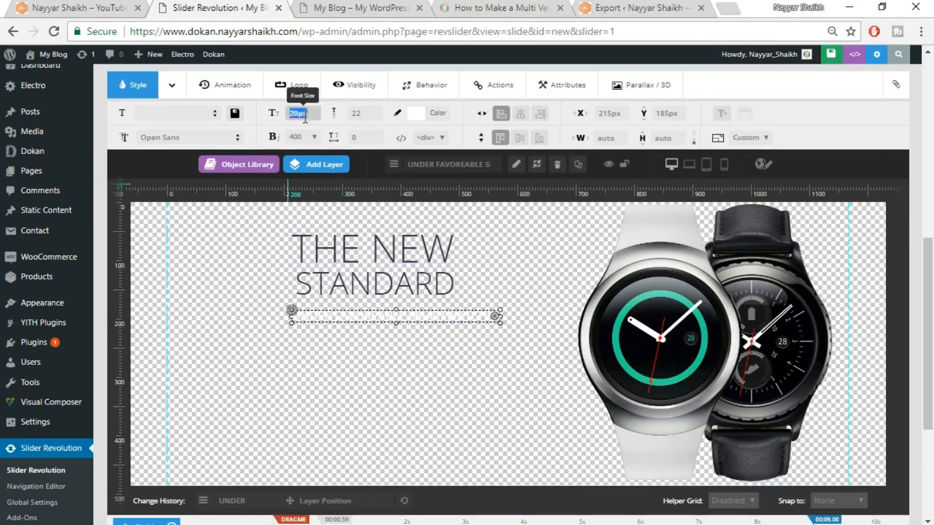
pyautogui.write('15')
# Set the subtitle layer's font weight to 800, comparing it with the demo slide
pyautogui.click(378, 112)
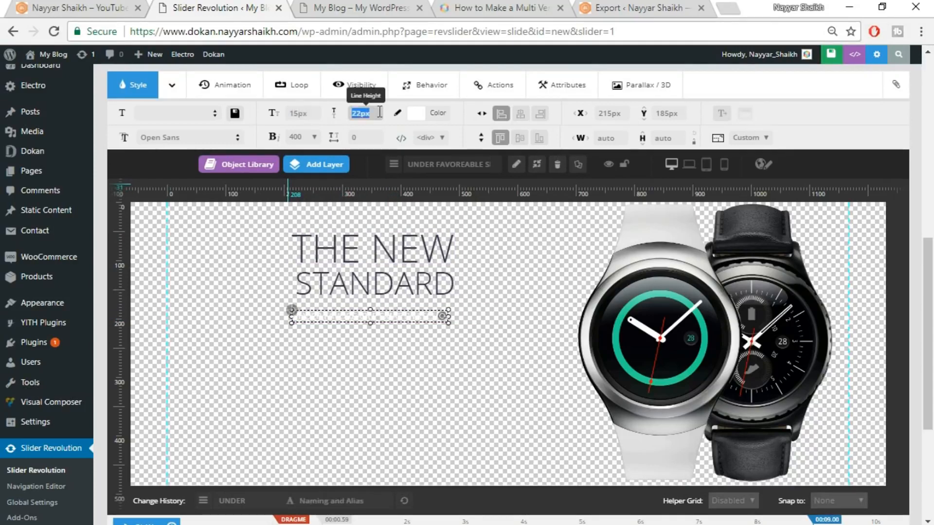
pyautogui.click(302, 138)
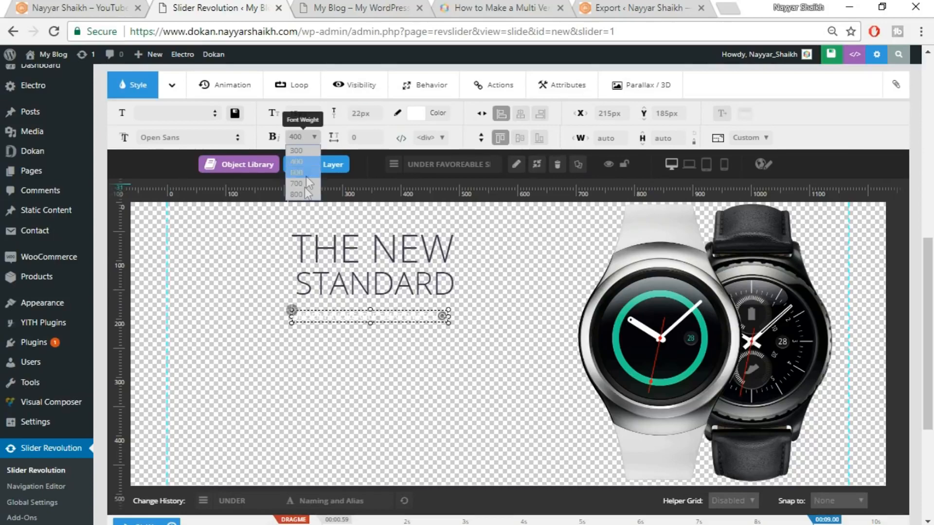
pyautogui.click(127, 1)
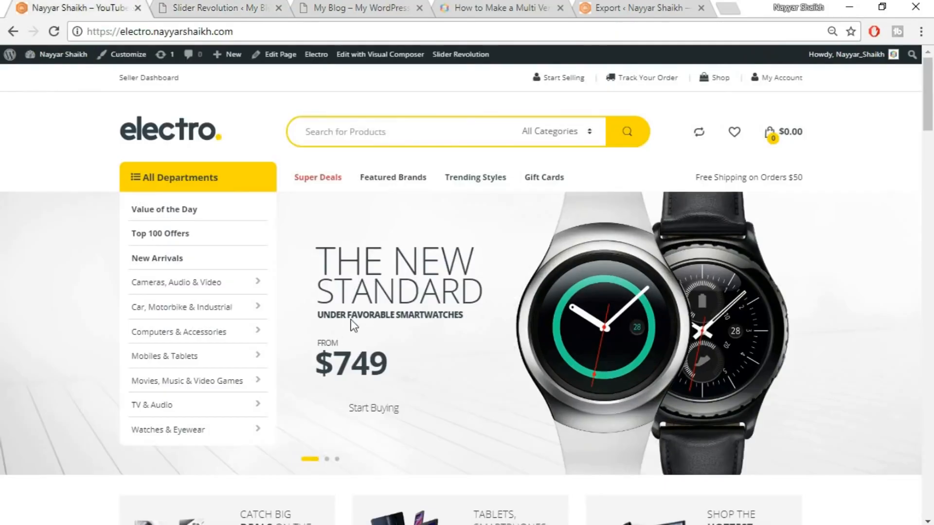
pyautogui.click(233, 10)
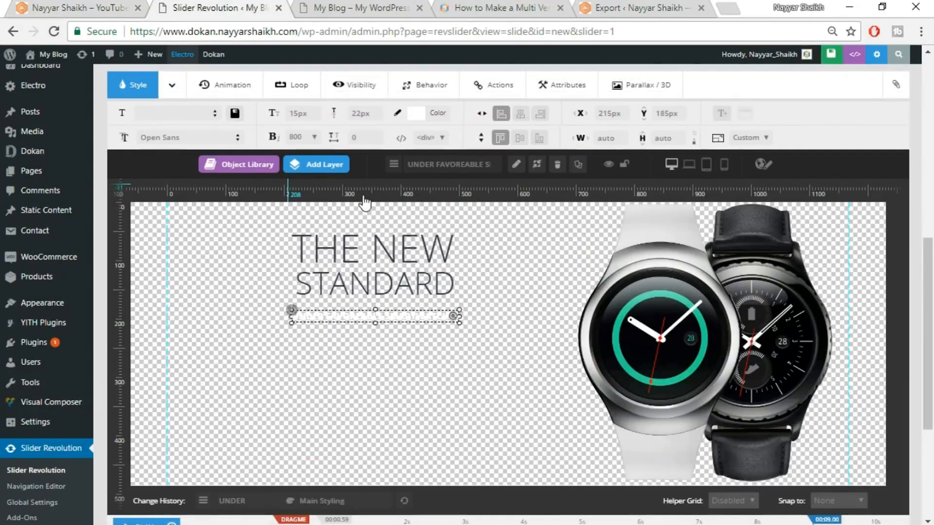
# Set the subtitle layer's text colour to #333E48
pyautogui.click(441, 113)
pyautogui.doubleClick(514, 286)
pyautogui.tripleClick(514, 286)
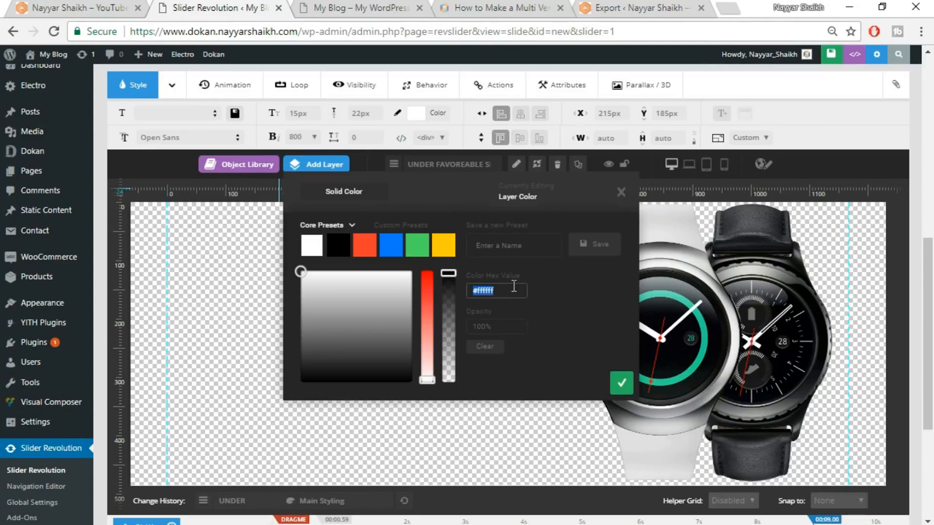
pyautogui.press('BackSpace')
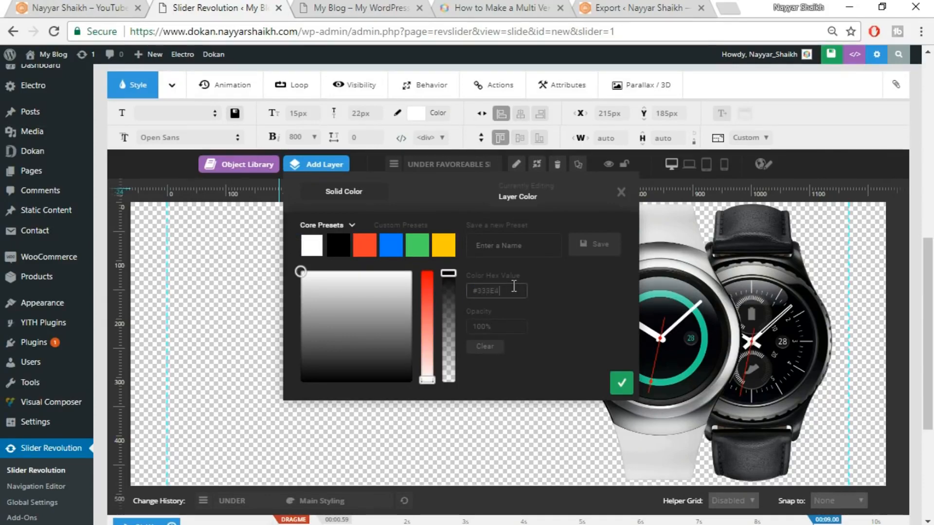
pyautogui.write('333E48')
pyautogui.click(621, 382)
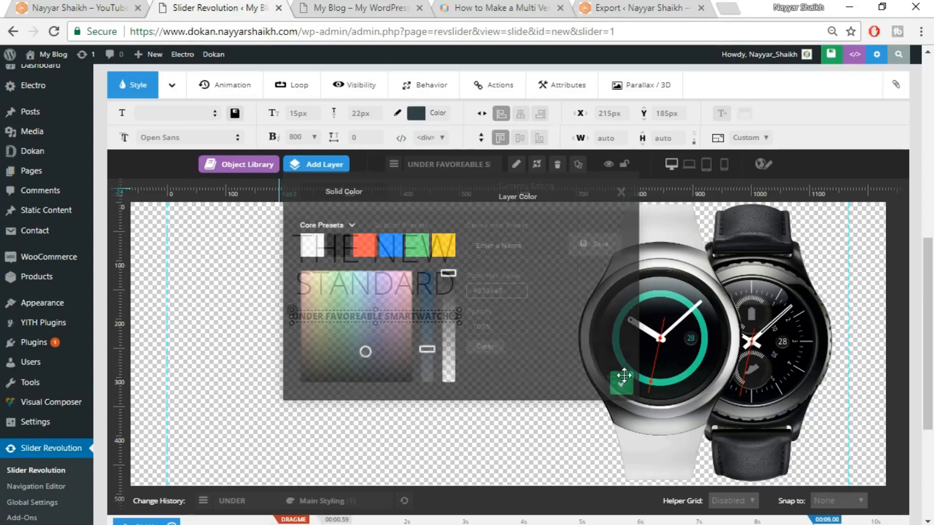
pyautogui.moveTo(414, 311); pyautogui.dragTo(415, 310)
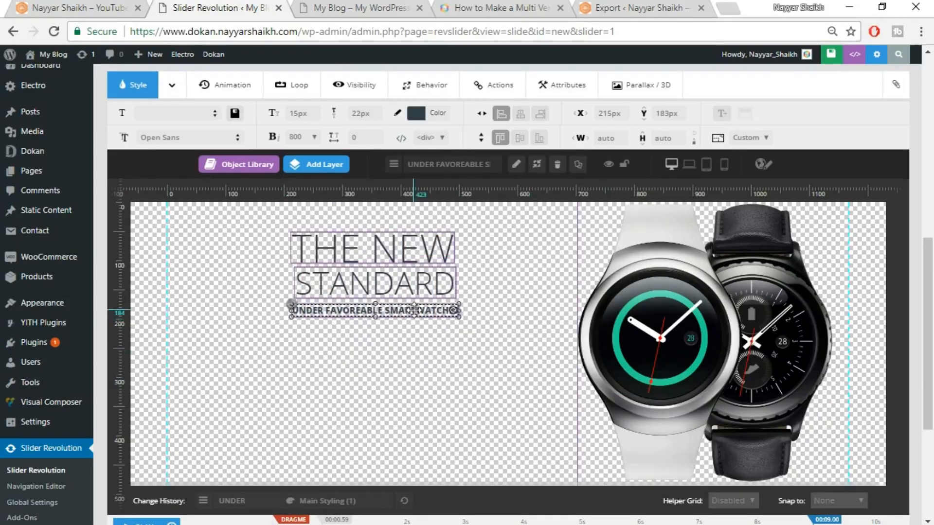
# Check the demo slide, then add a text layer reading FROM with a font size of 14 px
pyautogui.click(103, 6)
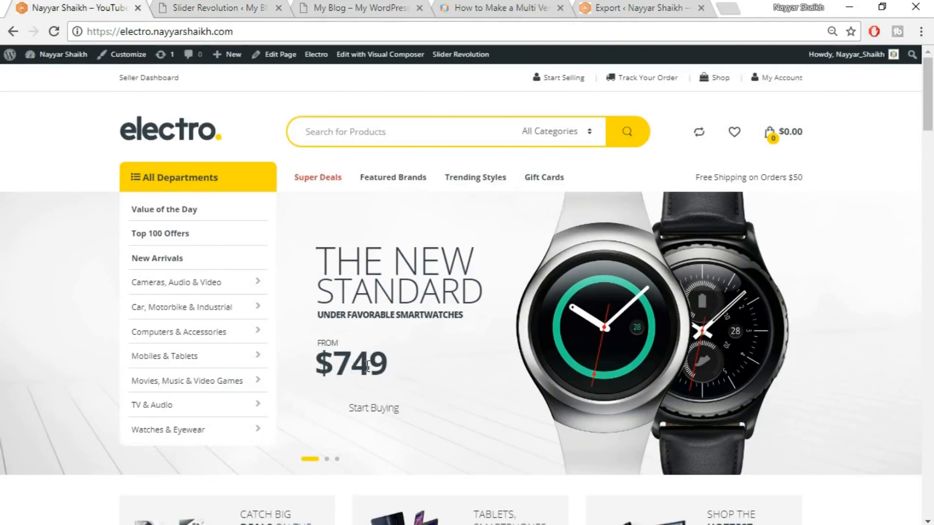
pyautogui.click(241, 7)
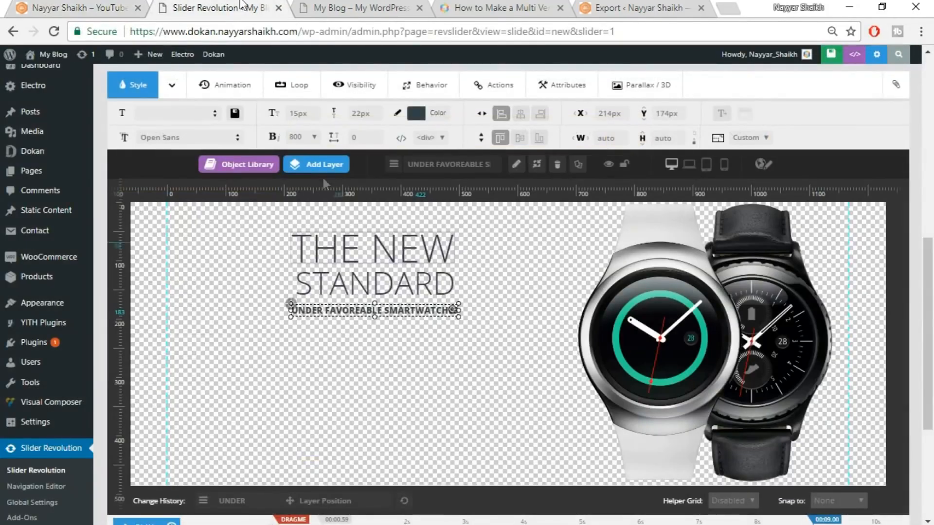
pyautogui.moveTo(323, 171)
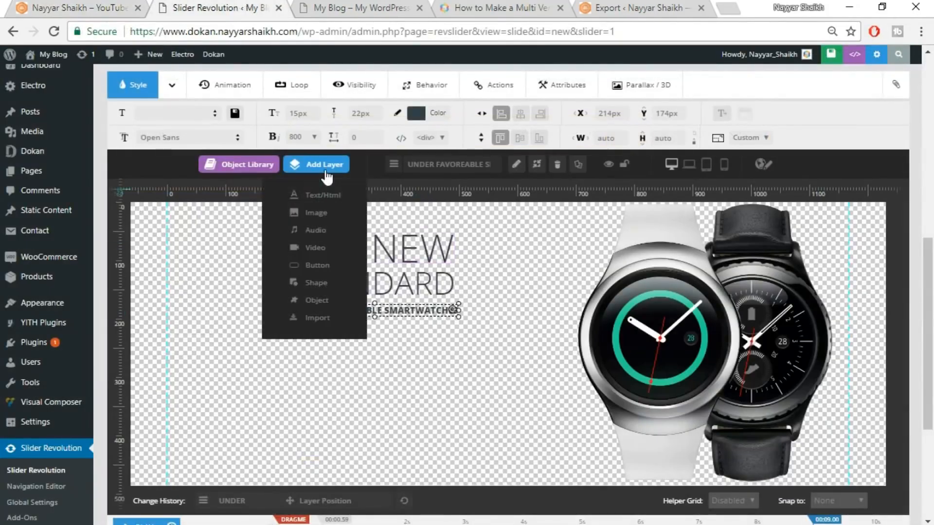
pyautogui.click(322, 195)
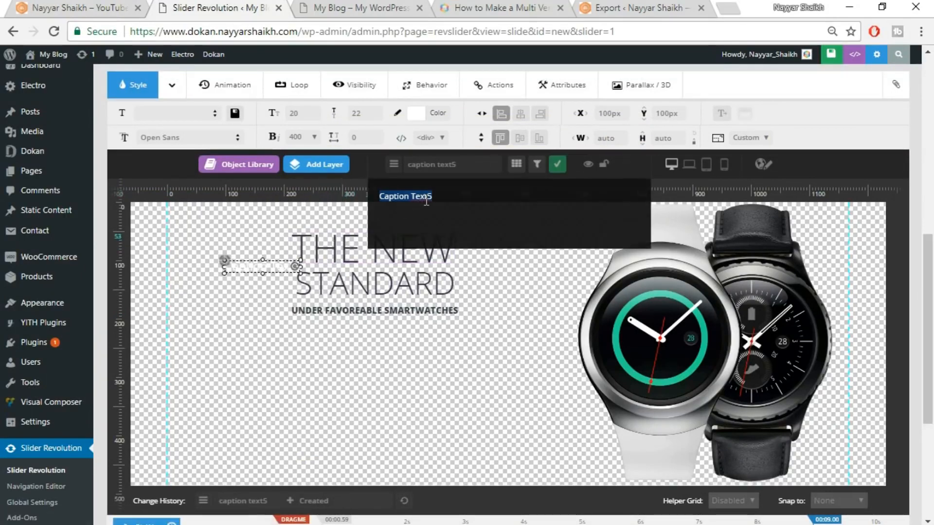
pyautogui.write('FROM')
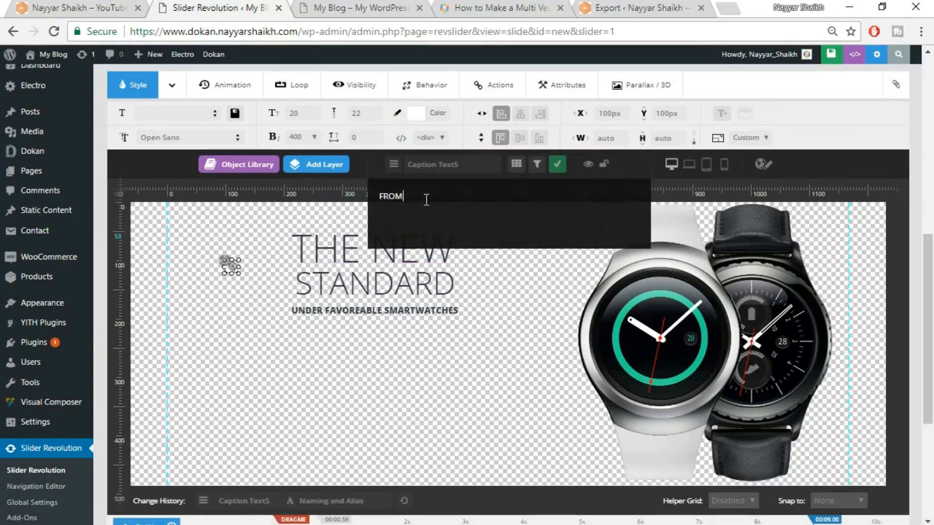
pyautogui.click(557, 166)
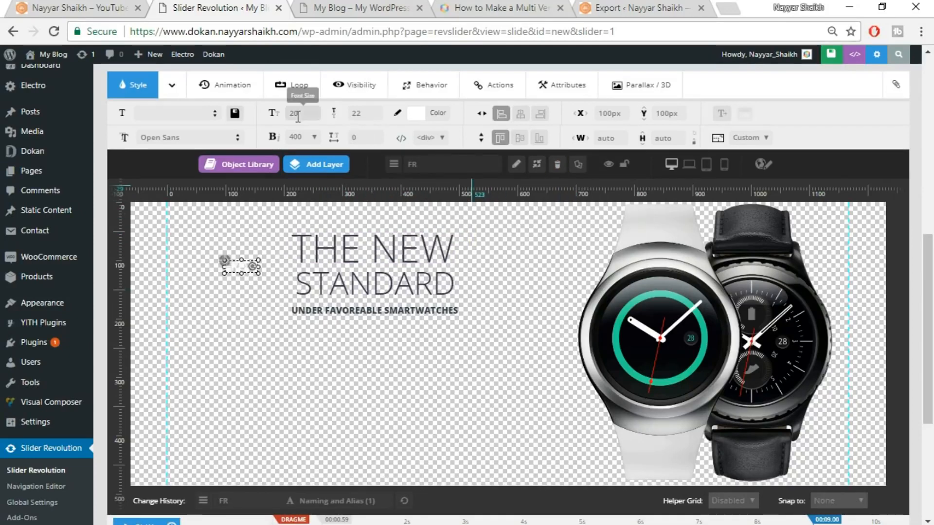
pyautogui.write('14')
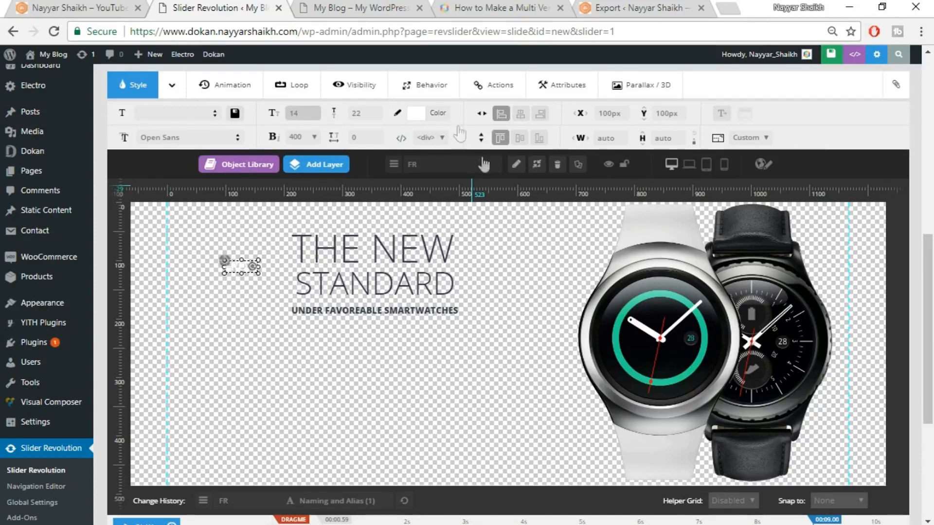
# Set the FROM layer's text colour to #333E48
pyautogui.click(436, 114)
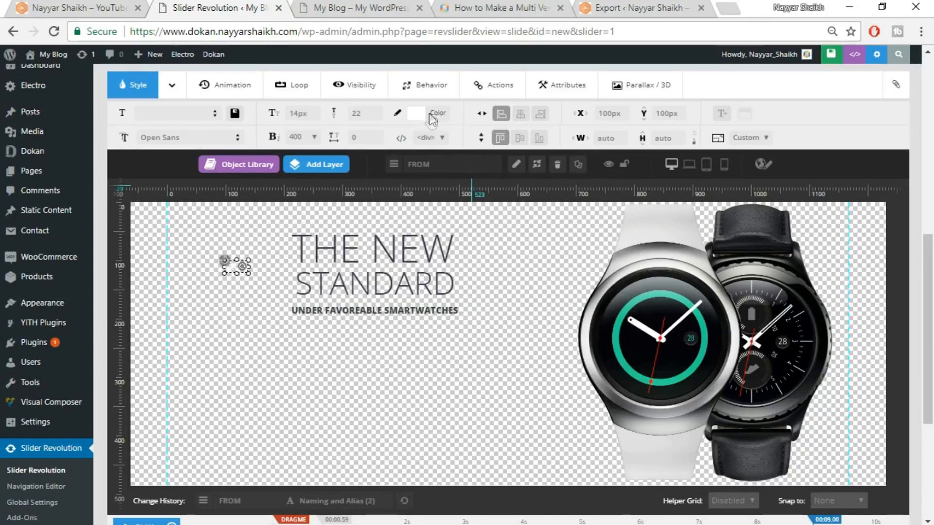
pyautogui.click(431, 117)
pyautogui.click(480, 290)
pyautogui.write('#333')
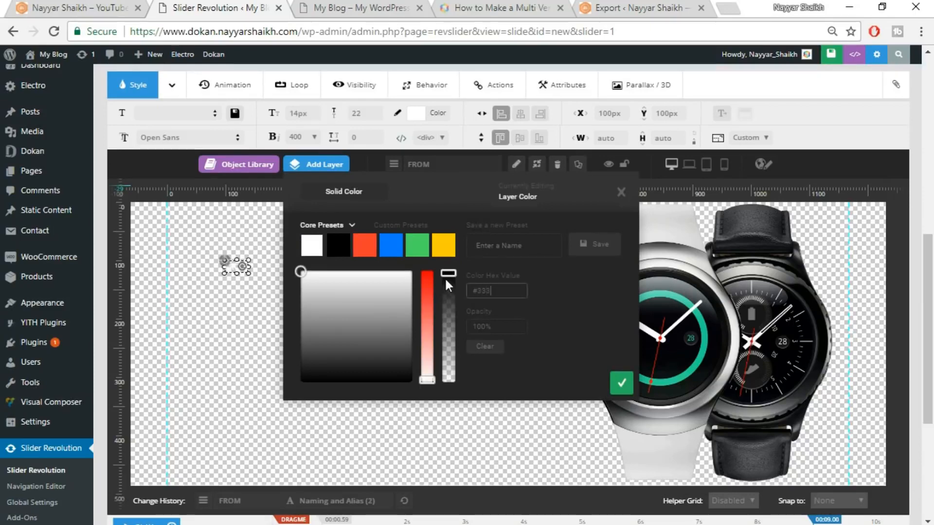
pyautogui.write('E48')
pyautogui.tripleClick(505, 294)
pyautogui.hotkey('ctrl', 'c')
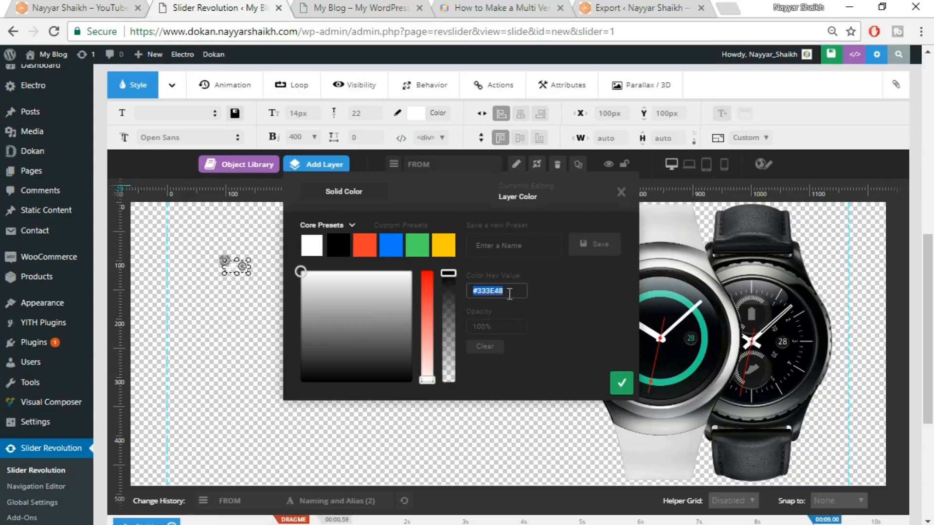
pyautogui.click(623, 385)
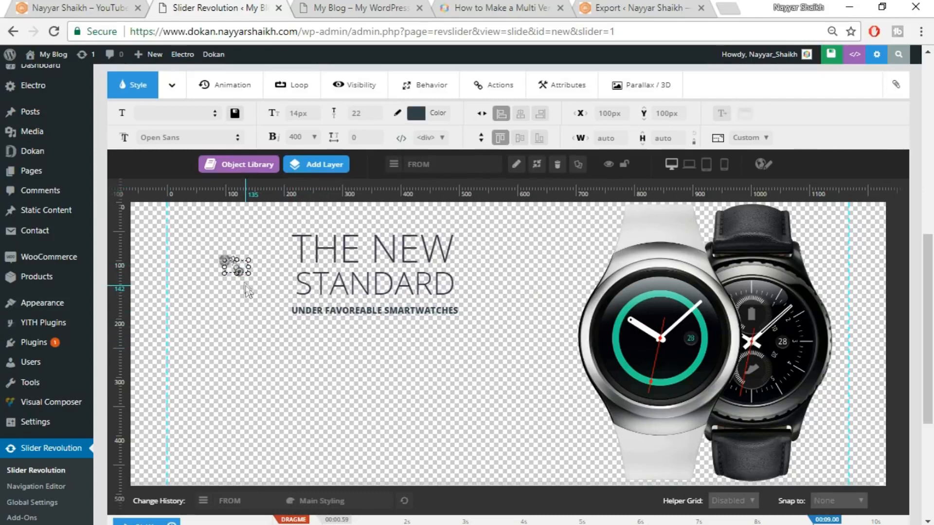
# Move the FROM layer below the subtitle to about X 227 px, Y 242 px and reapply colour #333E48
pyautogui.moveTo(238, 275); pyautogui.dragTo(302, 350)
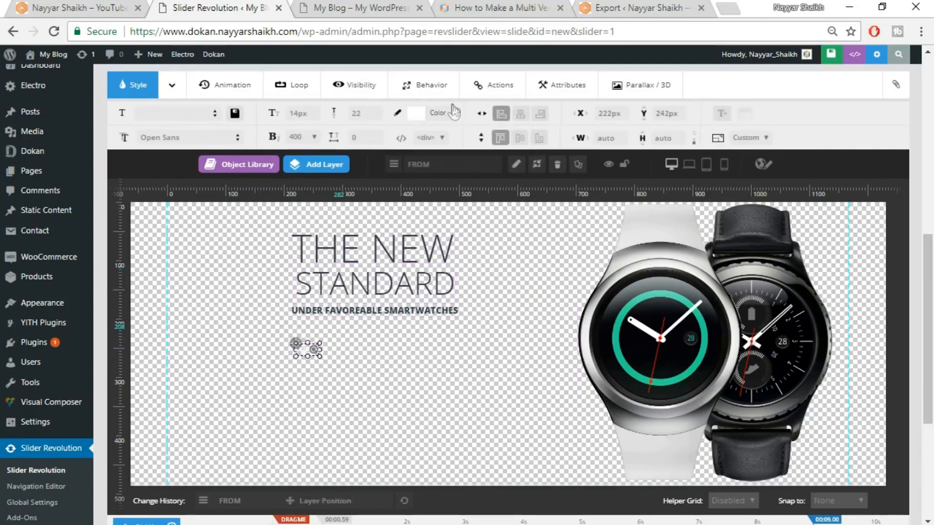
pyautogui.click(437, 116)
pyautogui.click(504, 290)
pyautogui.hotkey('ctrl', 'v')
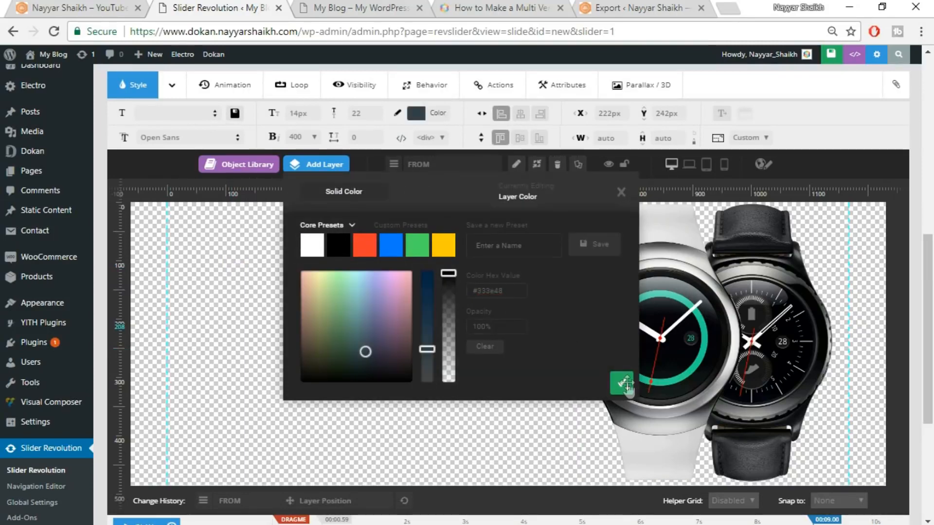
pyautogui.click(628, 389)
pyautogui.moveTo(307, 349); pyautogui.dragTo(309, 349)
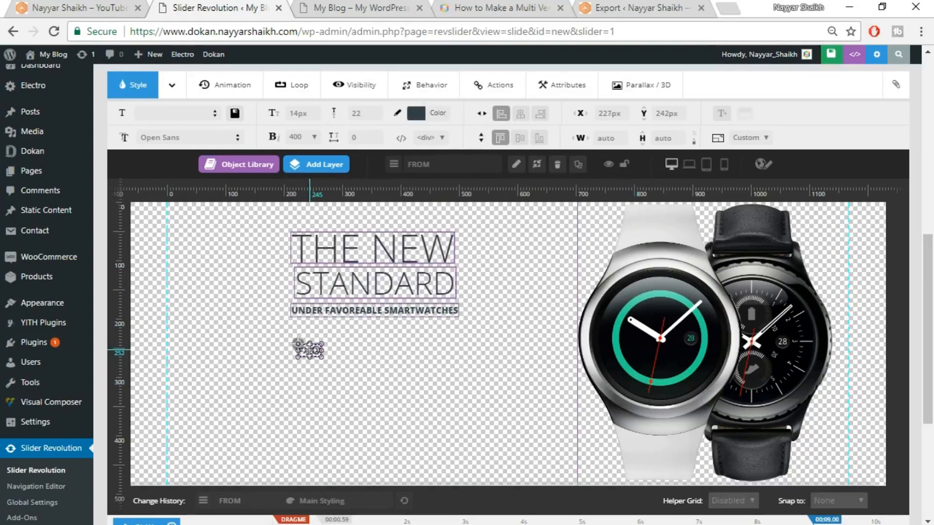
# Compare the slide bullets on the demo, then add a text layer reading $749
pyautogui.click(82, 2)
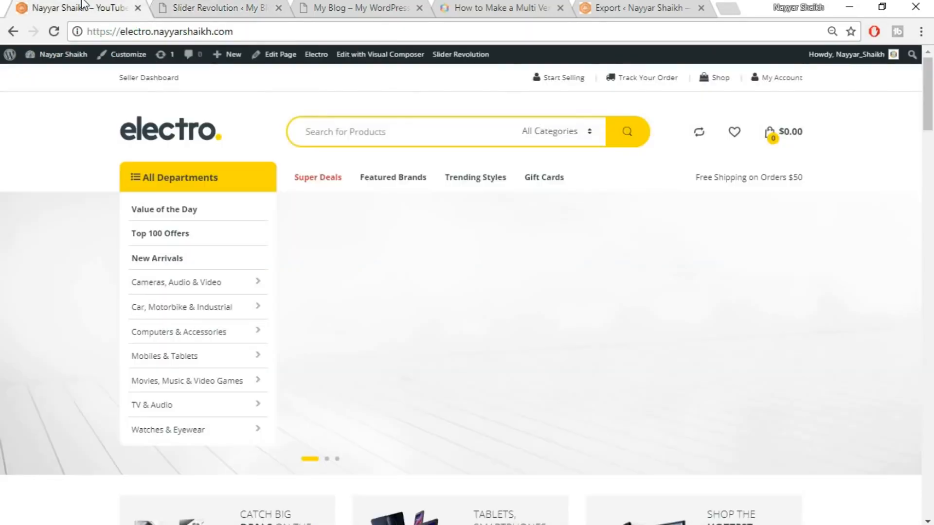
pyautogui.click(326, 459)
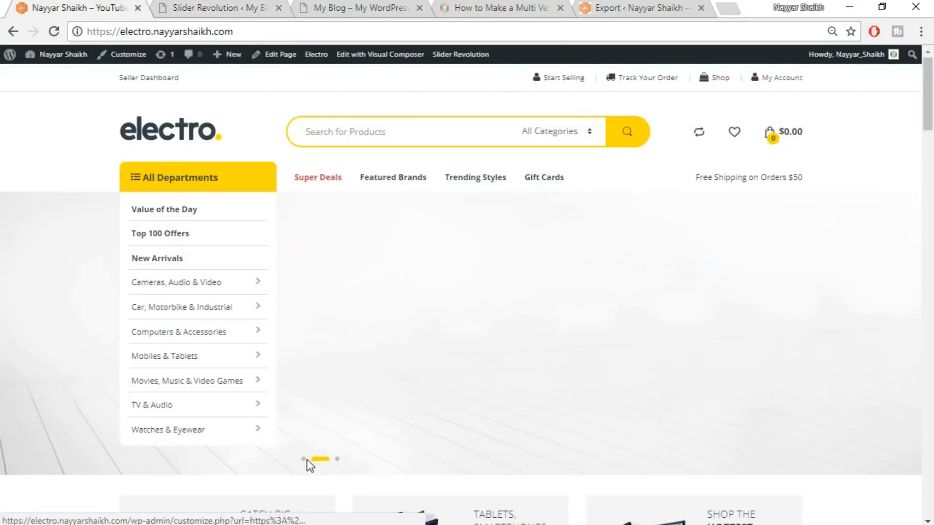
pyautogui.click(303, 460)
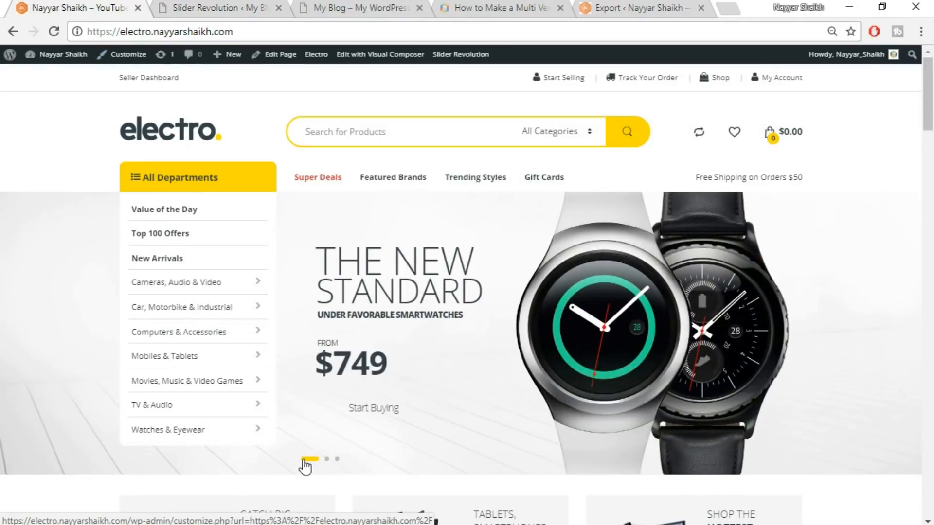
pyautogui.click(257, 6)
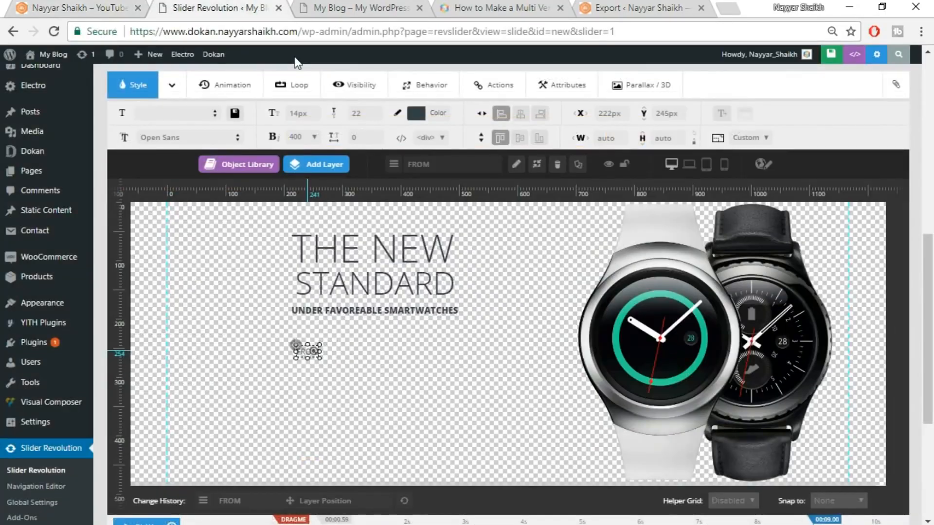
pyautogui.moveTo(314, 164)
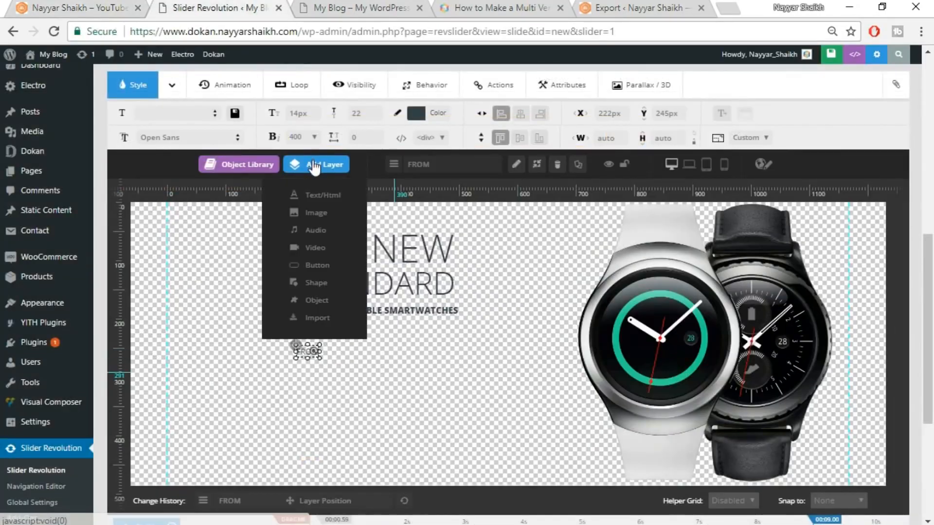
pyautogui.click(317, 195)
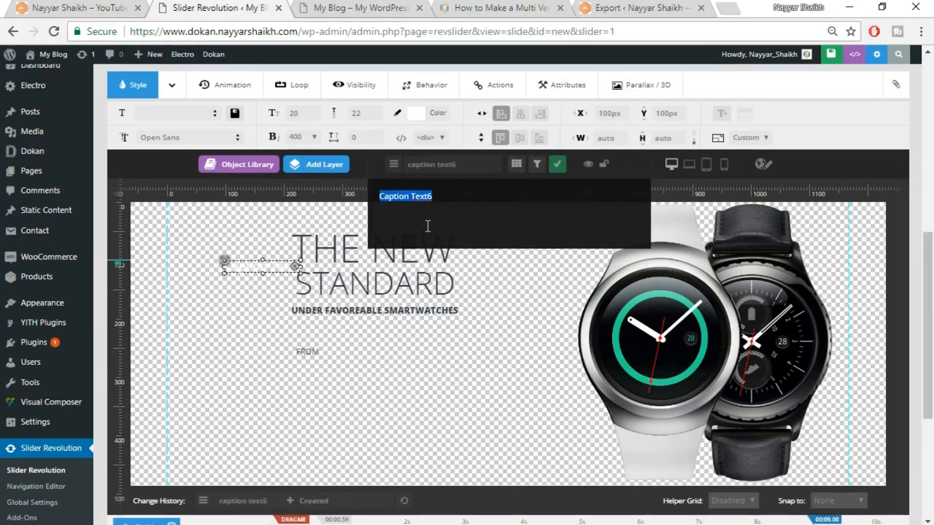
pyautogui.write('$749')
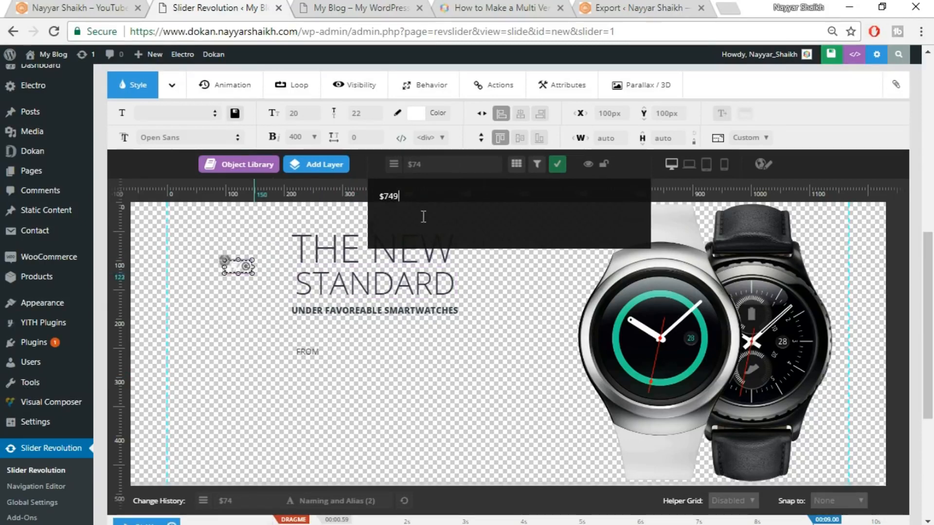
pyautogui.click(556, 165)
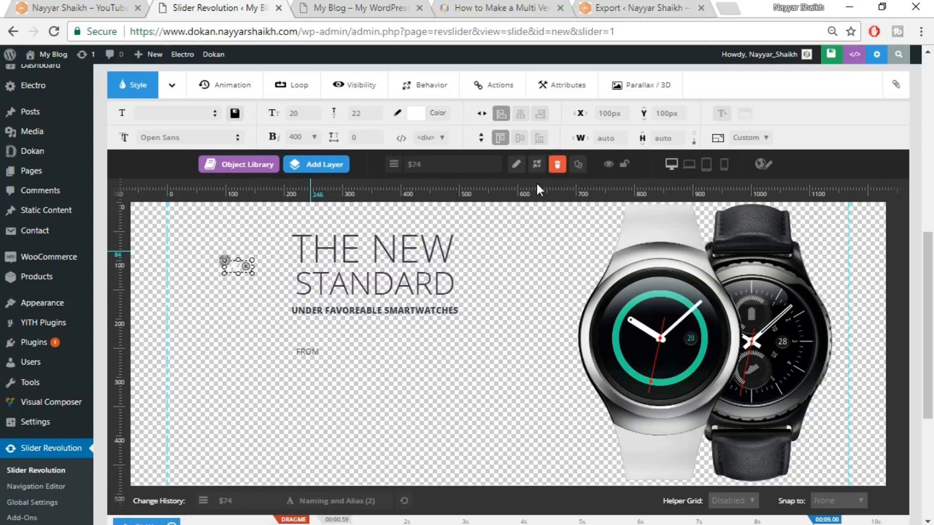
# Set the $749 layer's font size to 56 px, line height to 52 px and font weight to 700
pyautogui.doubleClick(296, 113)
pyautogui.write('56')
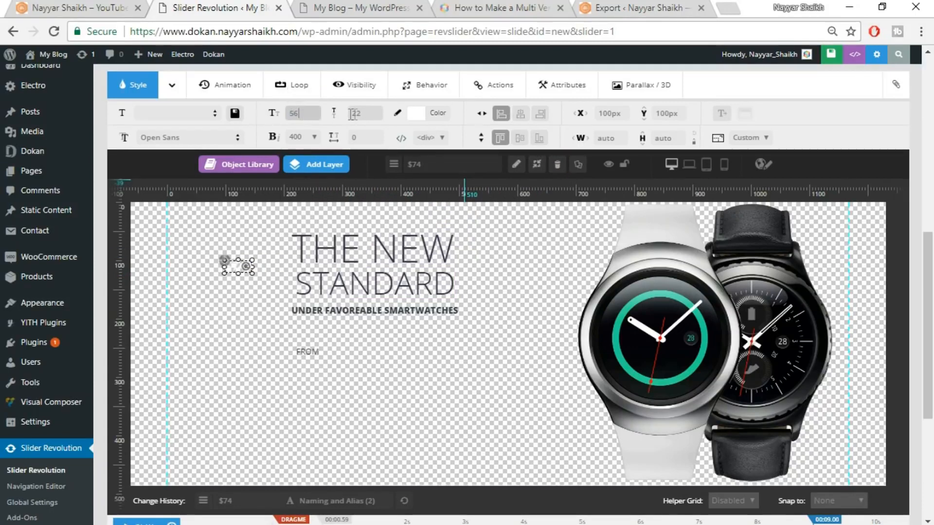
pyautogui.doubleClick(355, 114)
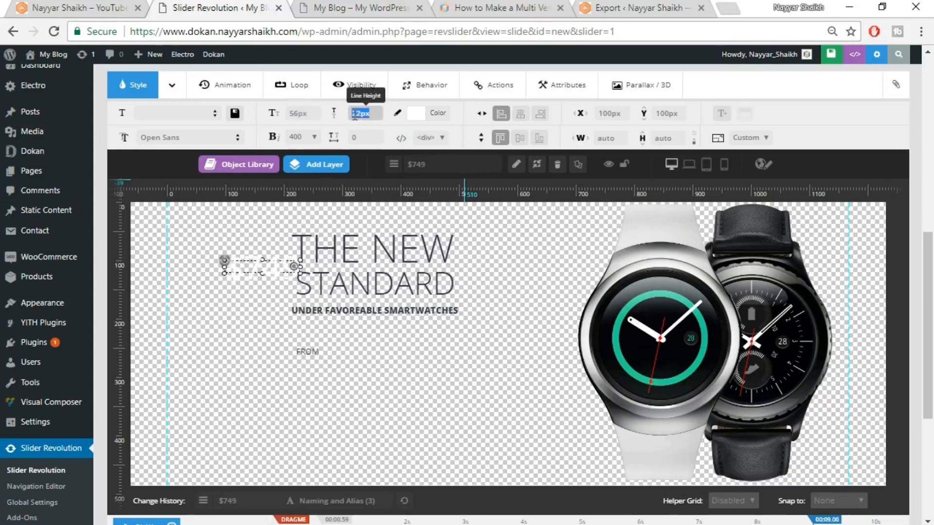
pyautogui.click(308, 139)
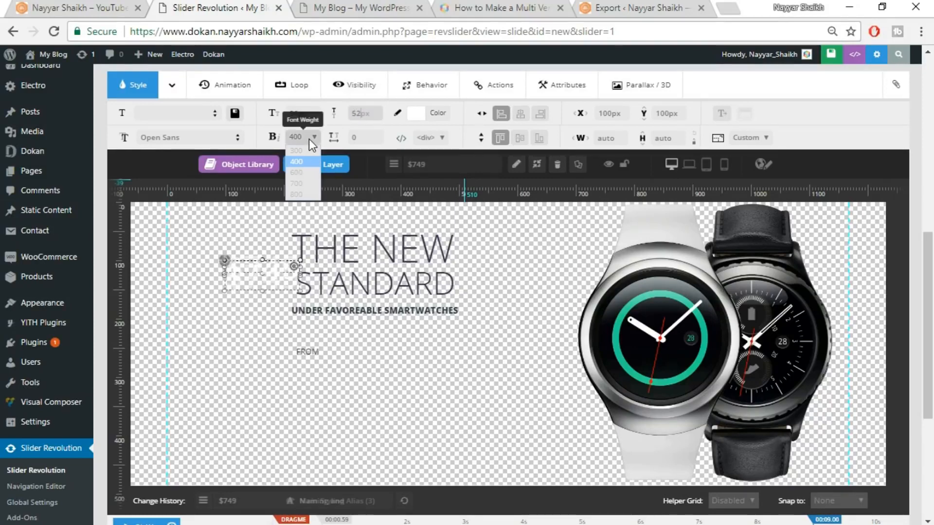
pyautogui.click(304, 183)
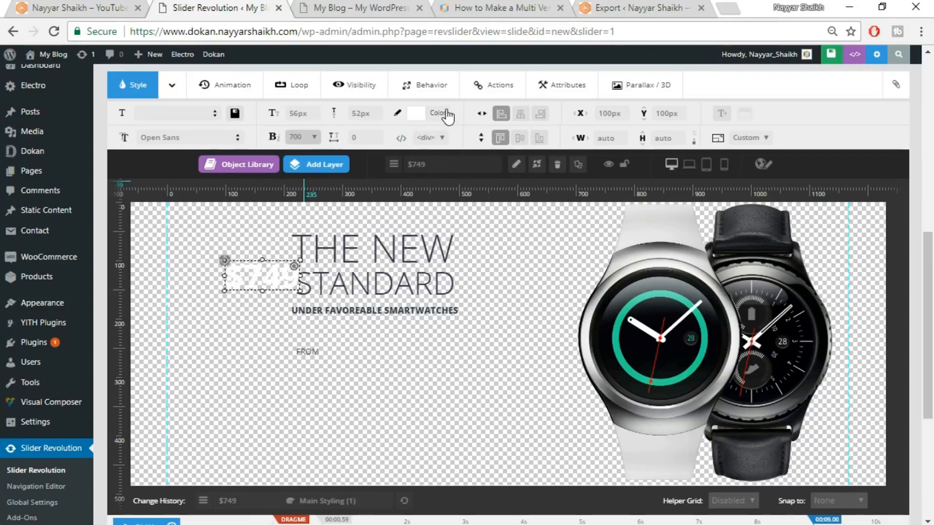
# Apply colour #333E48 to the $749 layer and move it below FROM at about X 215 px, Y 273 px
pyautogui.click(447, 113)
pyautogui.write('#333e48')
pyautogui.click(244, 278)
pyautogui.moveTo(244, 278); pyautogui.dragTo(312, 379)
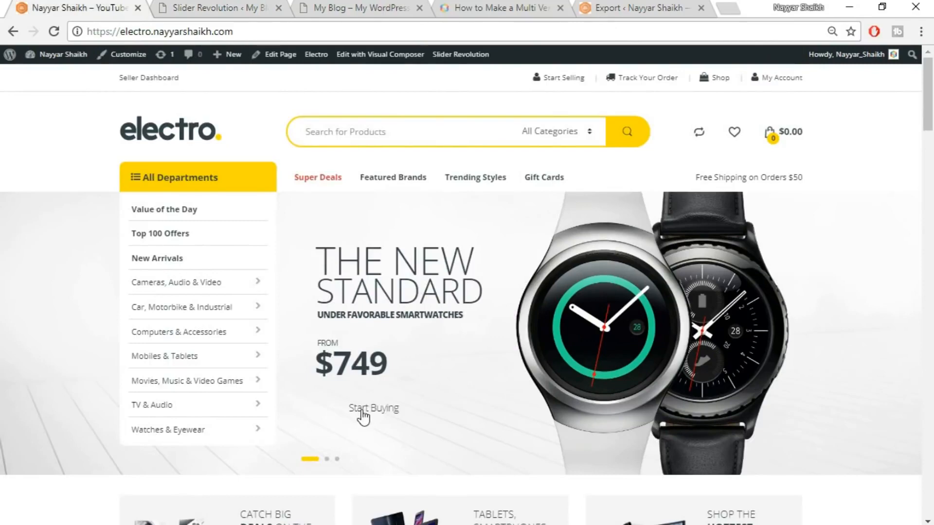
# Open the button layer dialog and set the button's idle background colour to yellow
pyautogui.click(186, 6)
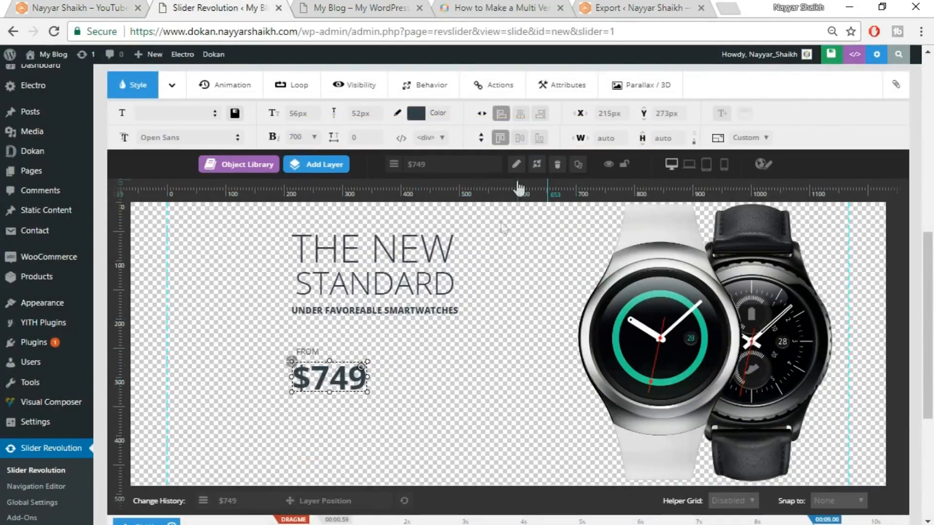
pyautogui.moveTo(325, 169)
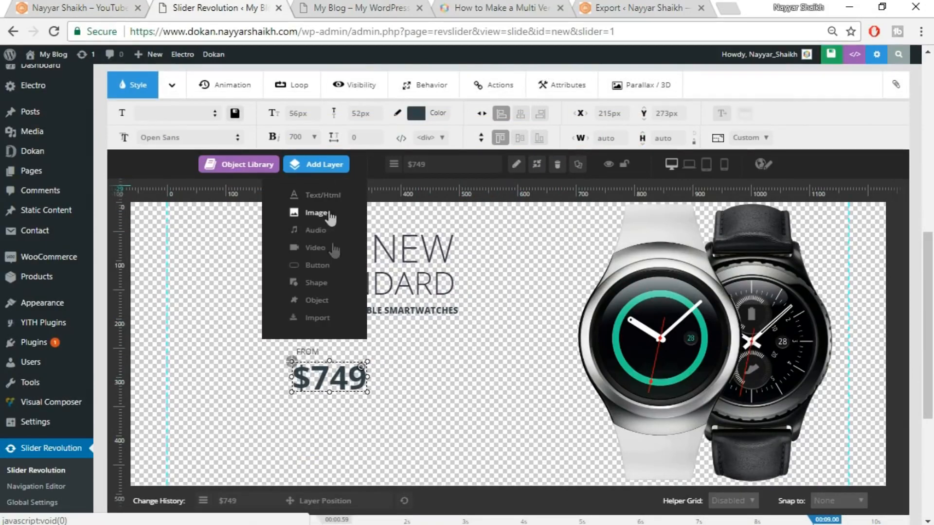
pyautogui.click(344, 262)
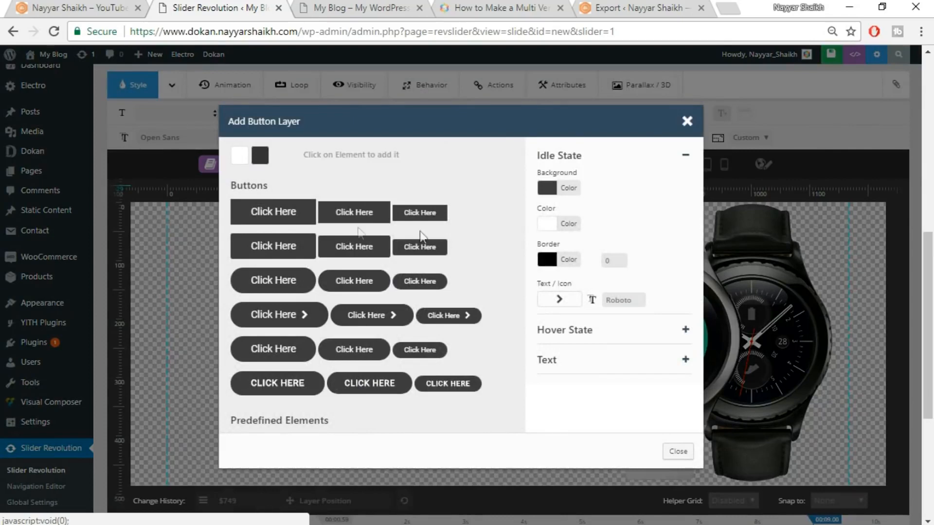
pyautogui.click(569, 189)
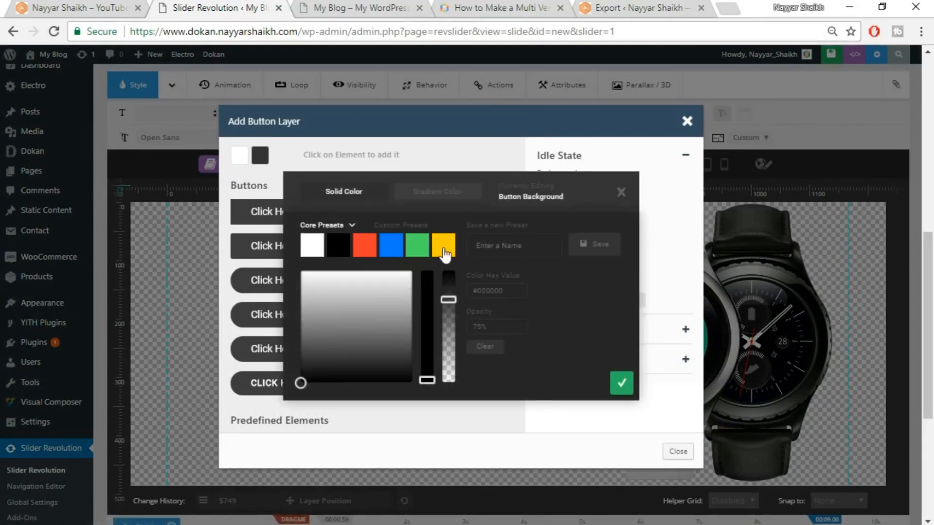
pyautogui.click(441, 250)
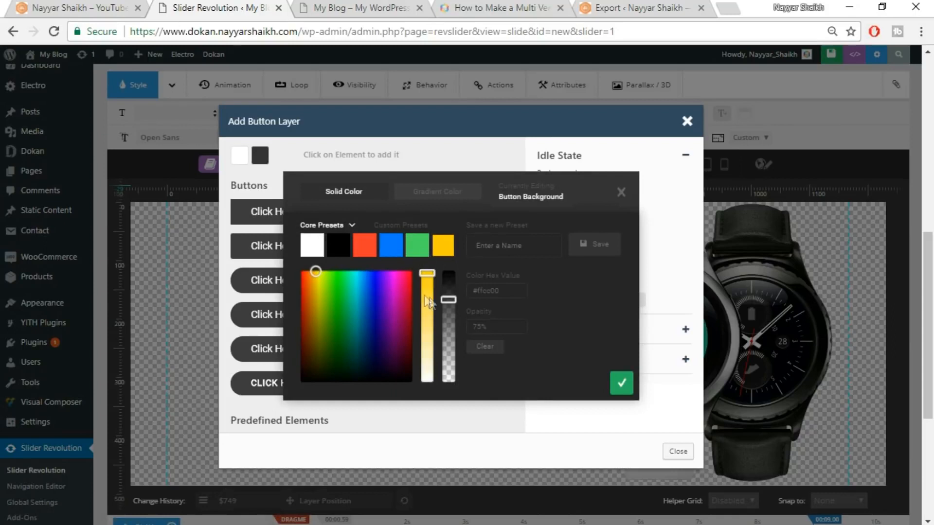
pyautogui.moveTo(427, 296); pyautogui.dragTo(427, 280)
pyautogui.click(624, 383)
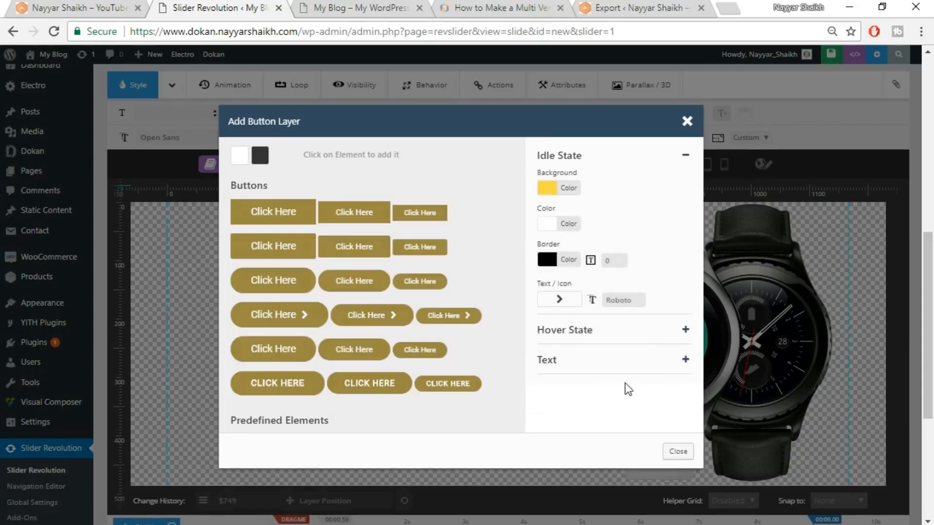
# Set the button's idle text colour to black
pyautogui.click(569, 224)
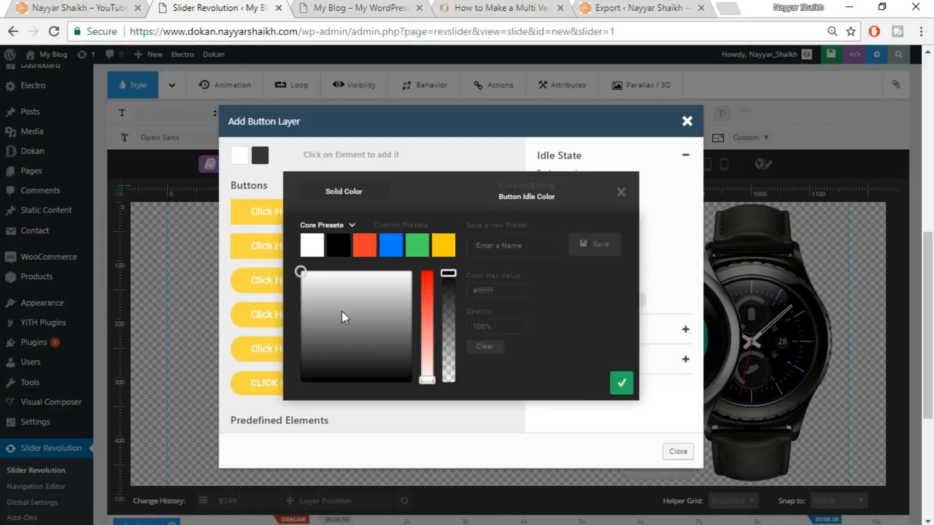
pyautogui.click(308, 378)
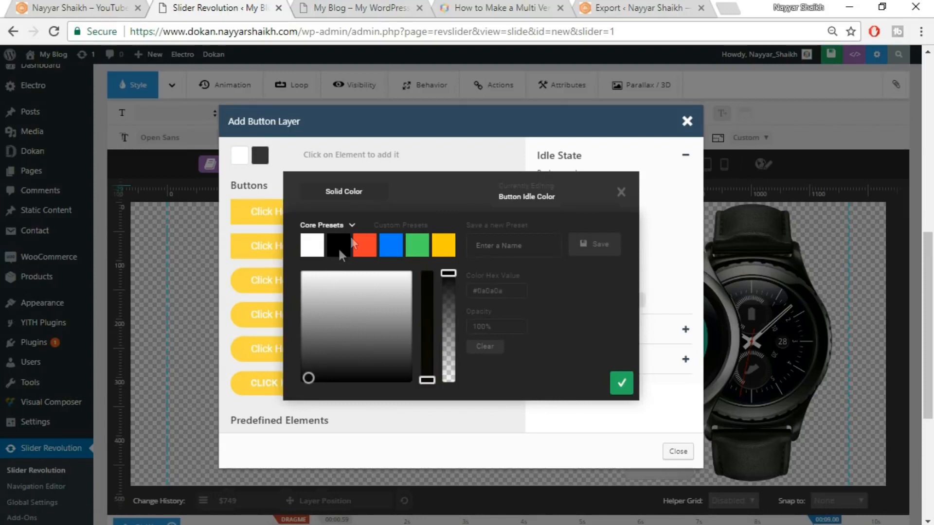
pyautogui.click(338, 247)
pyautogui.click(623, 383)
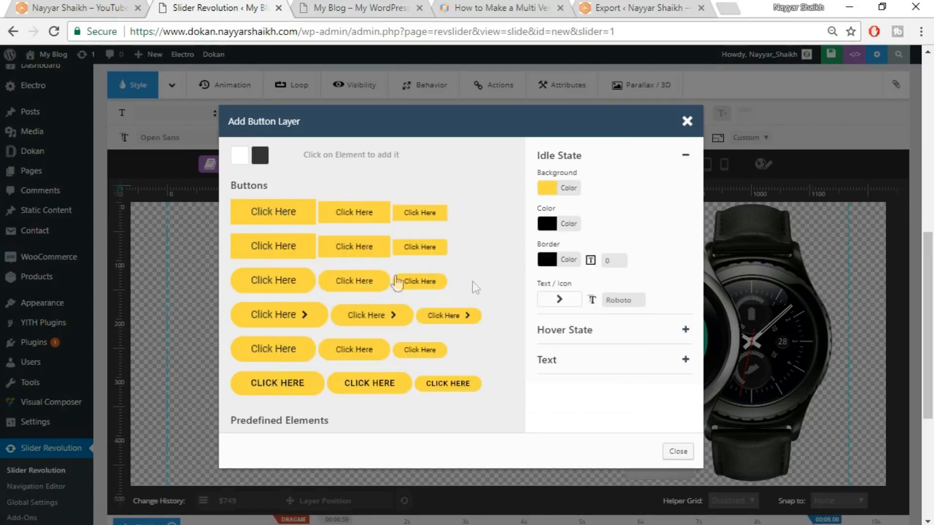
# Add the rounded Click Here button with arrow and place it below the $749 price
pyautogui.click(373, 327)
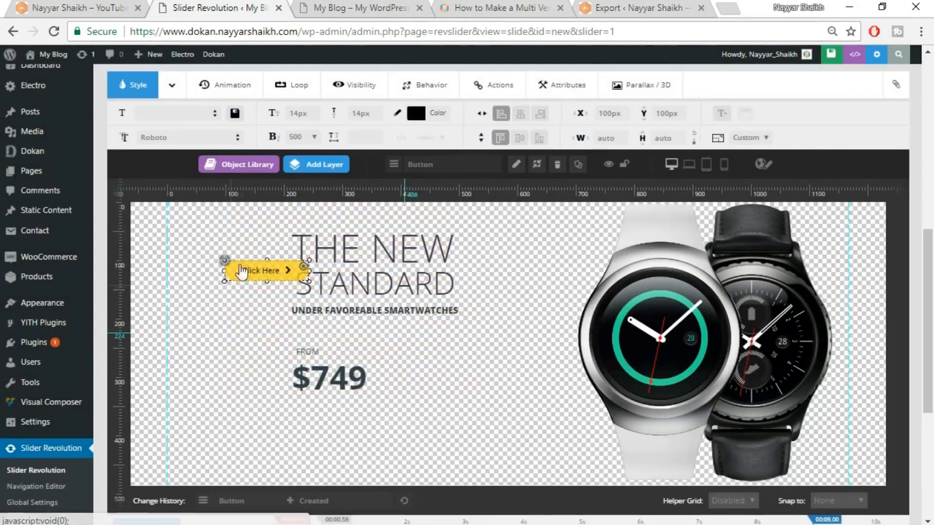
pyautogui.moveTo(265, 277); pyautogui.dragTo(309, 416)
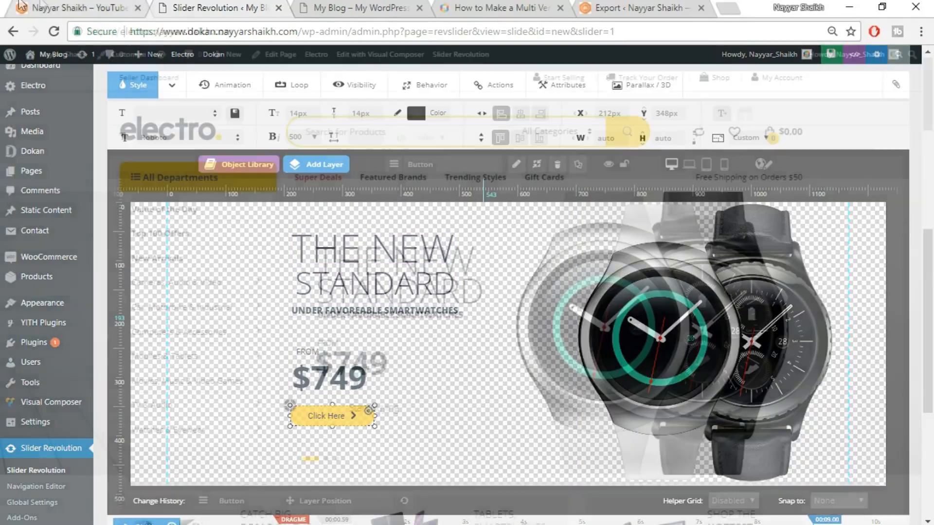
# Shift the THE NEW, STANDARD and UNDER FAVOREABLE SMARTWATCHES layers right to line up with the demo slide
pyautogui.click(274, 7)
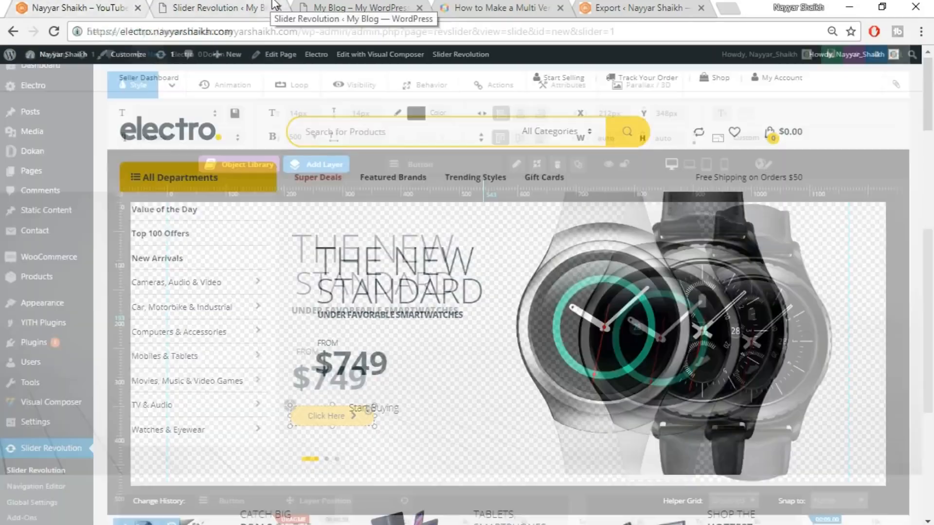
pyautogui.click(389, 241)
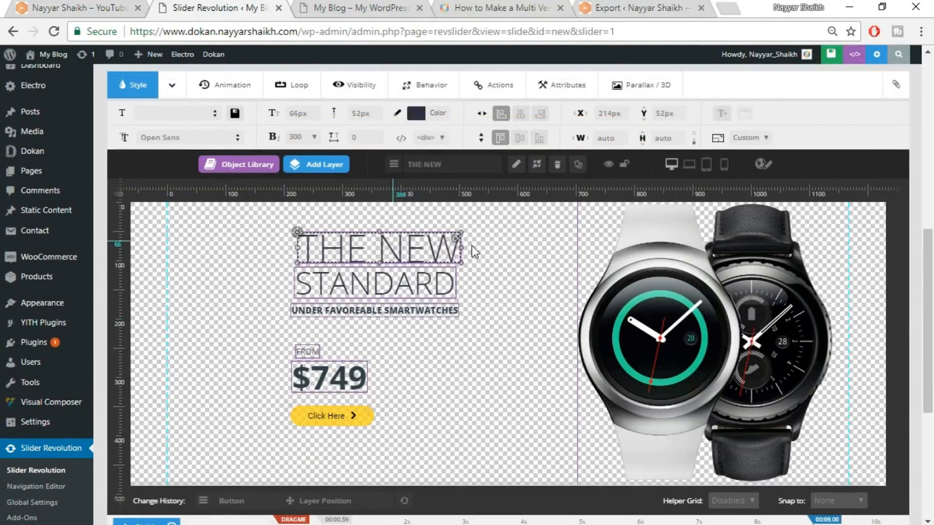
pyautogui.moveTo(452, 248); pyautogui.dragTo(554, 253)
pyautogui.moveTo(408, 287); pyautogui.dragTo(506, 290)
pyautogui.moveTo(377, 322); pyautogui.dragTo(476, 318)
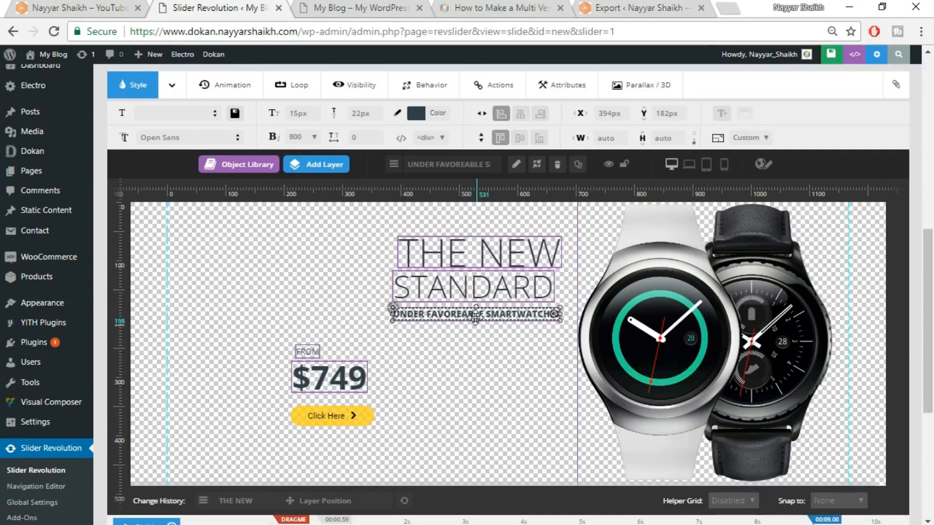
# Move the FROM, $749 and button layers right under the subtitle, button at about X 392 px, Y 356 px
pyautogui.moveTo(441, 285); pyautogui.dragTo(447, 285)
pyautogui.moveTo(403, 344); pyautogui.dragTo(410, 350)
pyautogui.moveTo(356, 368); pyautogui.dragTo(458, 375)
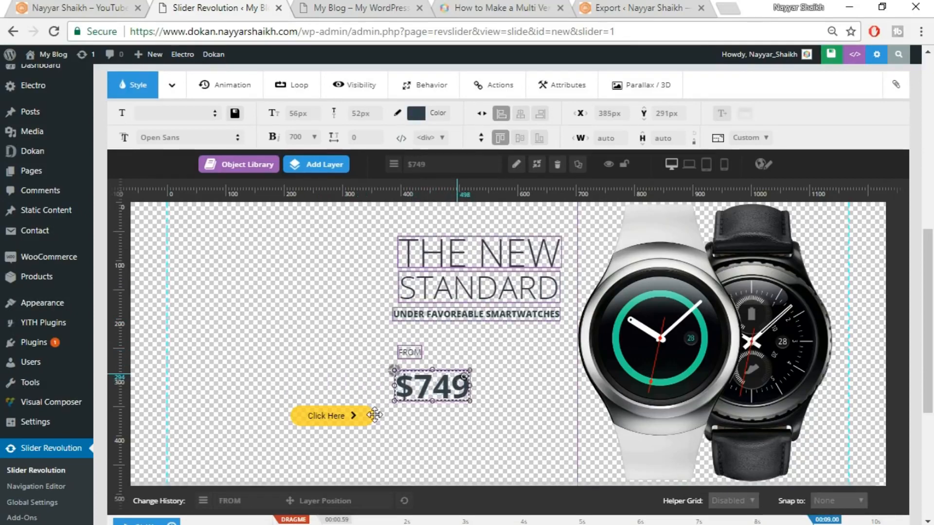
pyautogui.moveTo(345, 424); pyautogui.dragTo(458, 426)
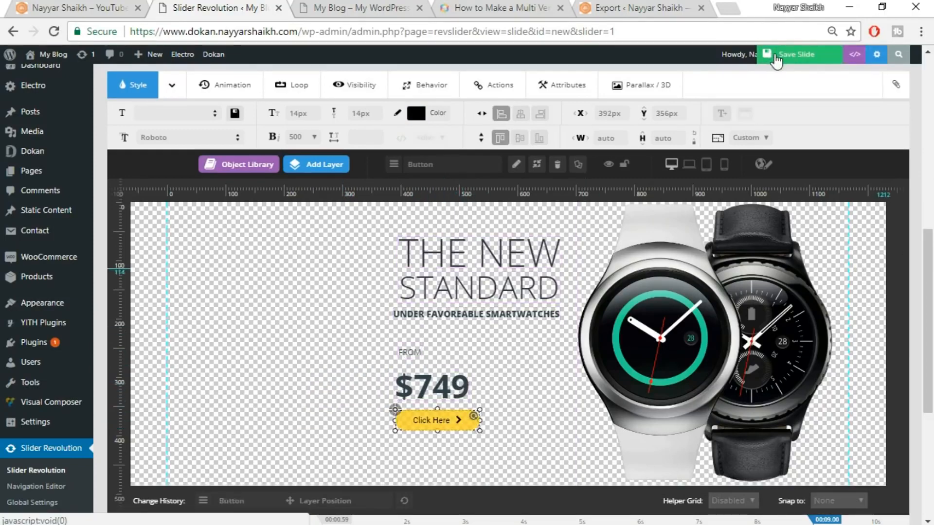
# Save the slide and compare it with the demo homepage slider
pyautogui.click(776, 57)
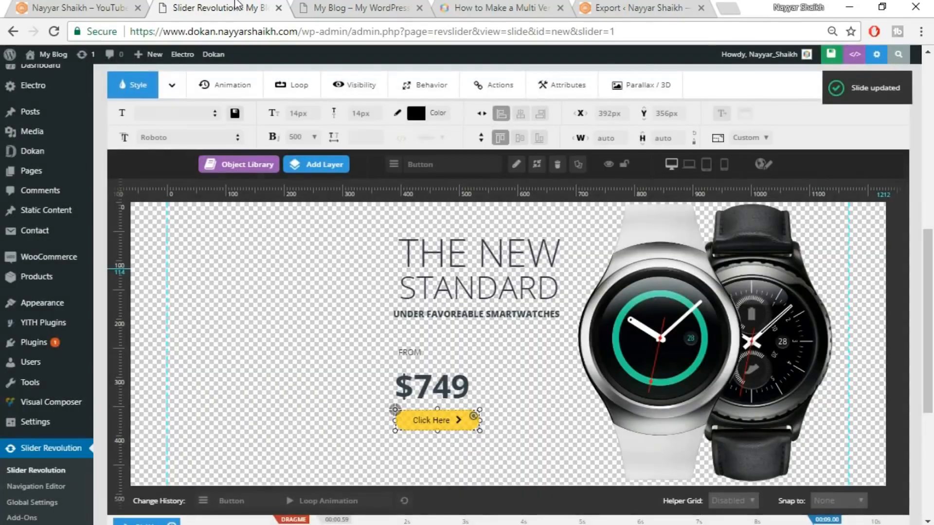
pyautogui.click(121, 6)
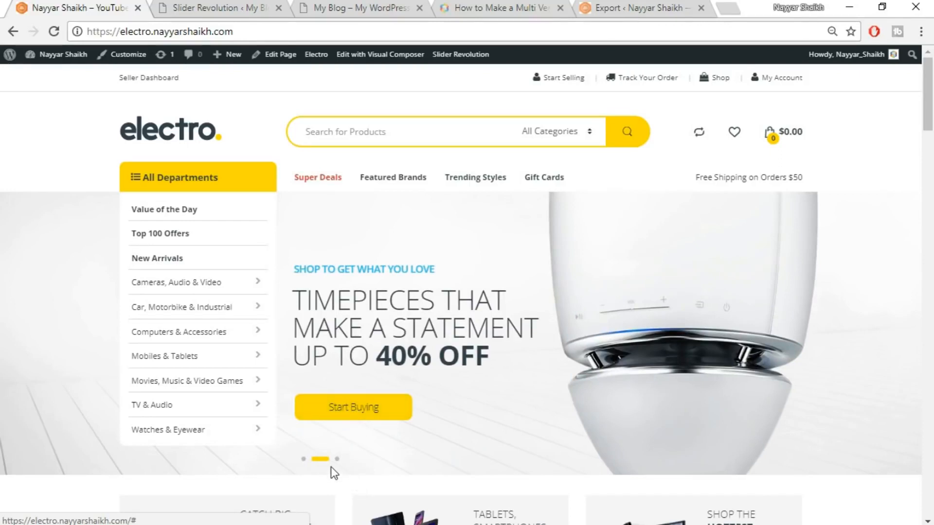
pyautogui.click(235, 5)
# Set the watch image layer's animation to start at 500 ms with a duration of 1500 ms
pyautogui.scroll(-5, 929, 299)
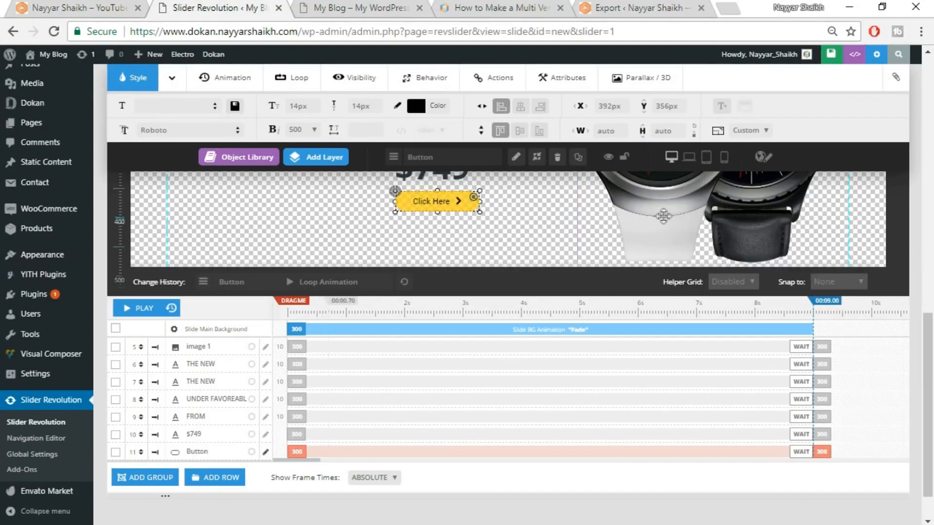
pyautogui.click(670, 210)
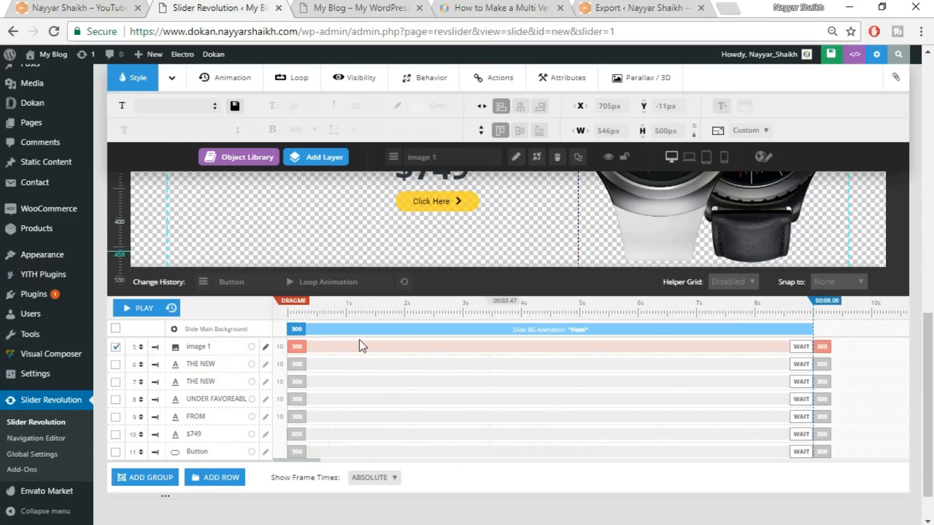
pyautogui.click(299, 354)
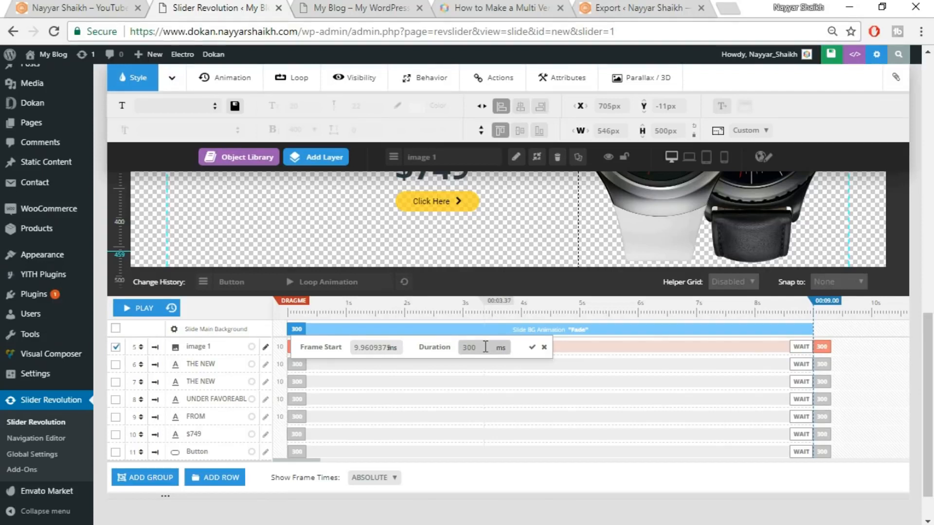
pyautogui.doubleClick(378, 348)
pyautogui.write('500')
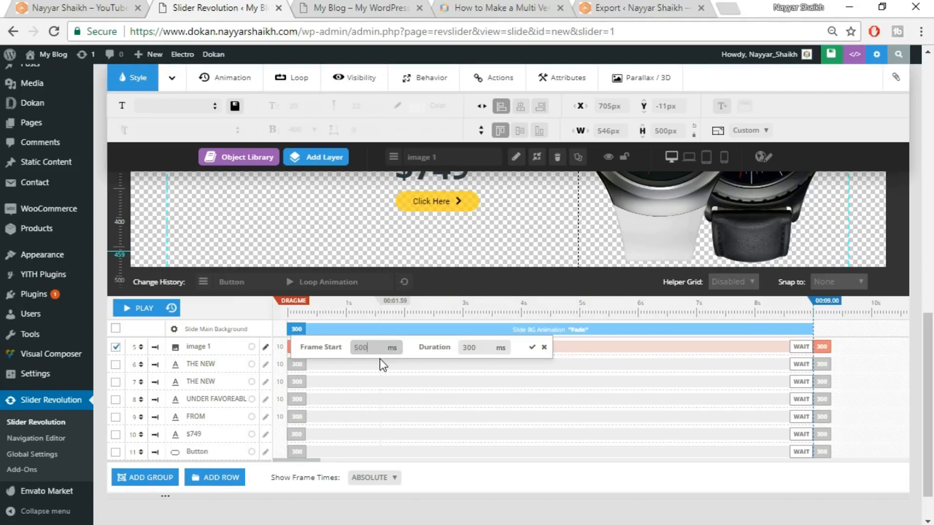
pyautogui.doubleClick(469, 353)
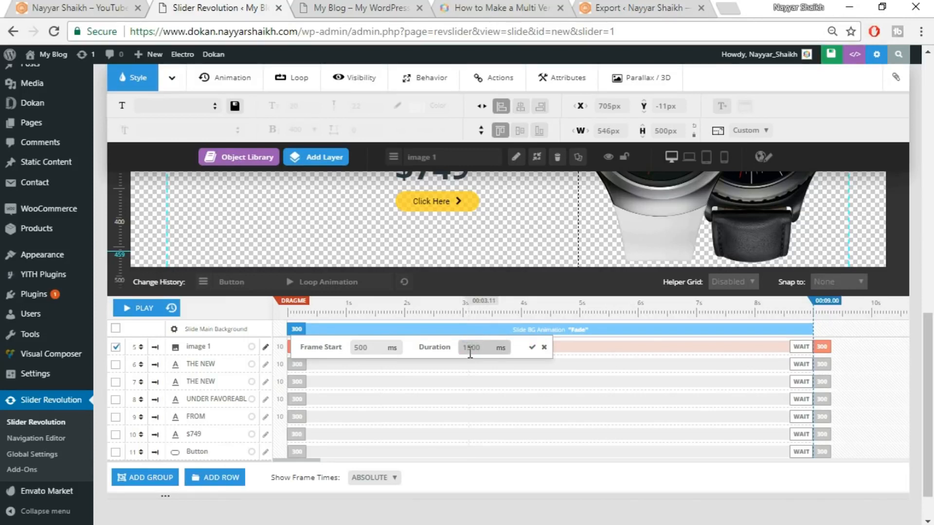
pyautogui.click(532, 347)
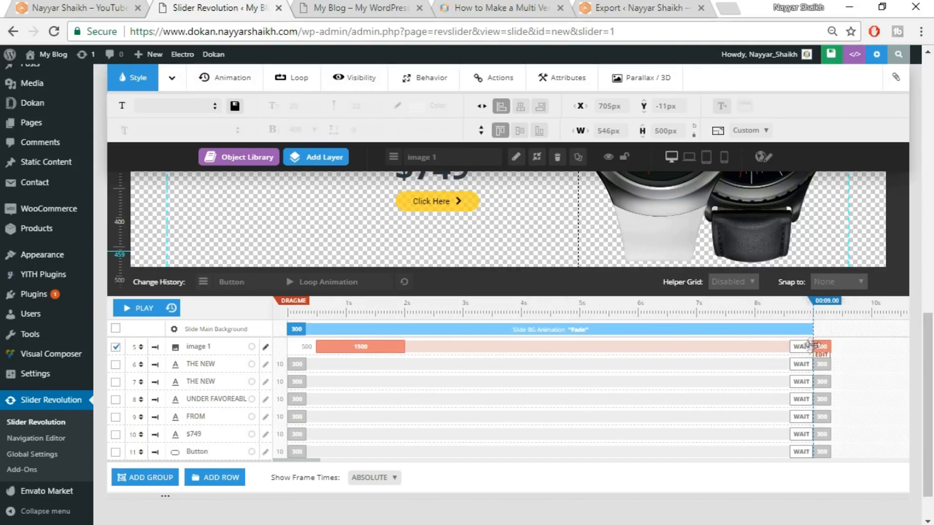
# Compare with the demo, then set the first THE NEW layer's animation to start at 800 ms
pyautogui.click(210, 364)
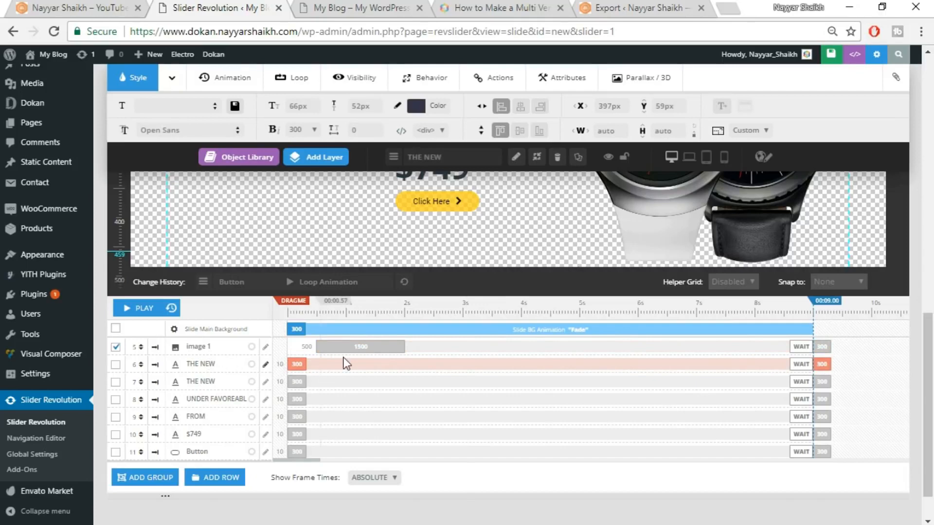
pyautogui.click(41, 4)
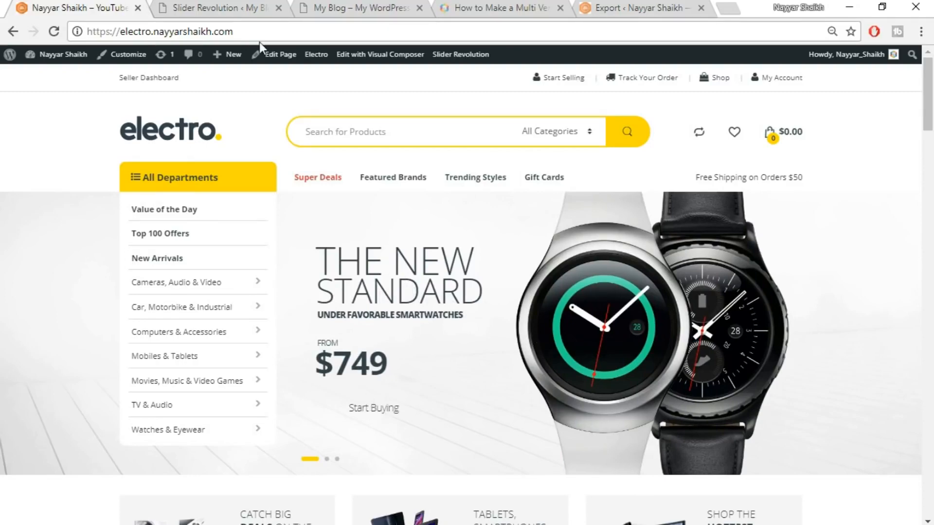
pyautogui.click(217, 7)
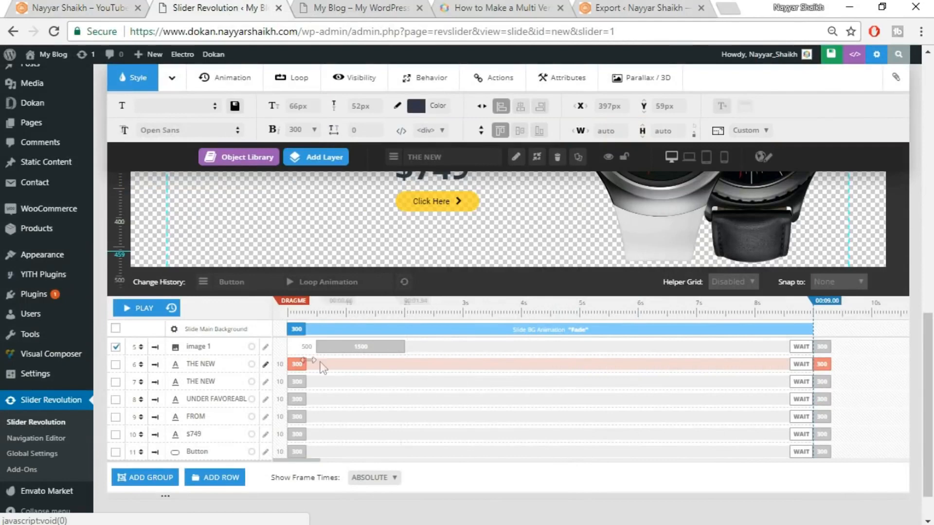
pyautogui.doubleClick(297, 364)
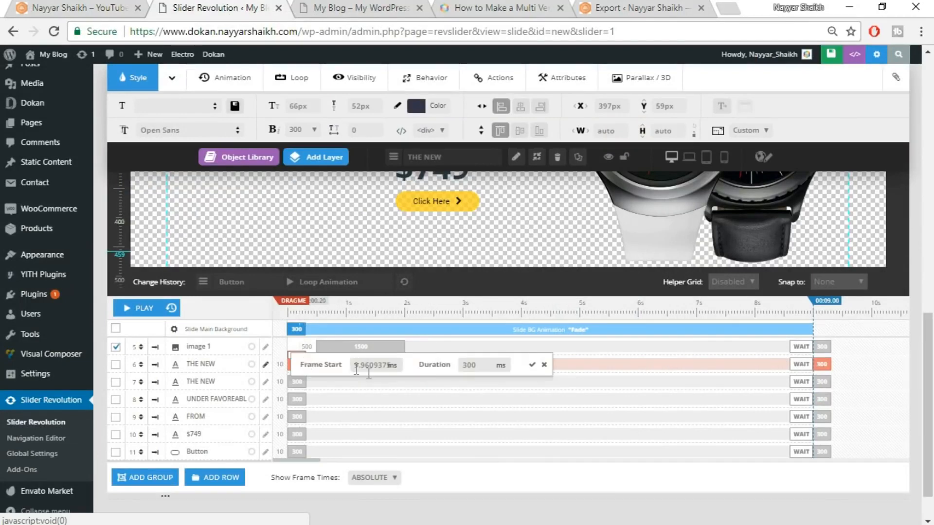
pyautogui.doubleClick(382, 363)
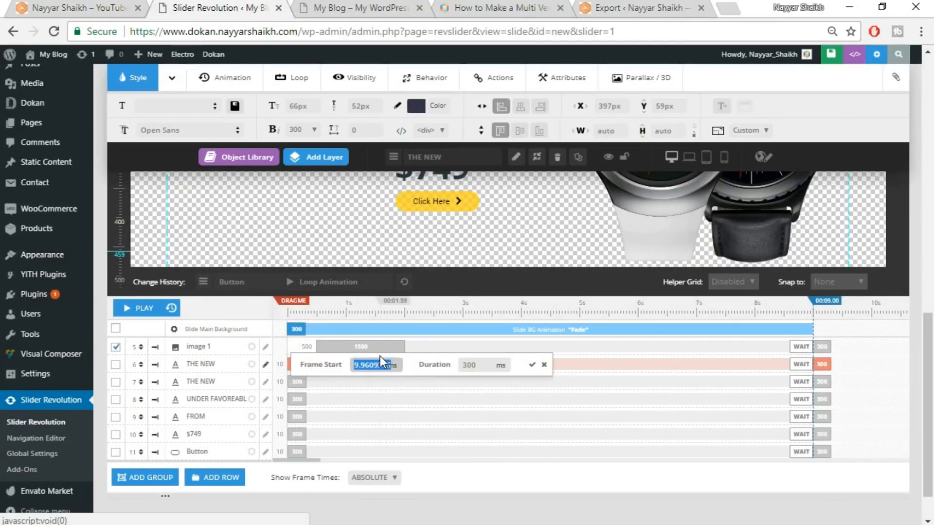
pyautogui.doubleClick(473, 365)
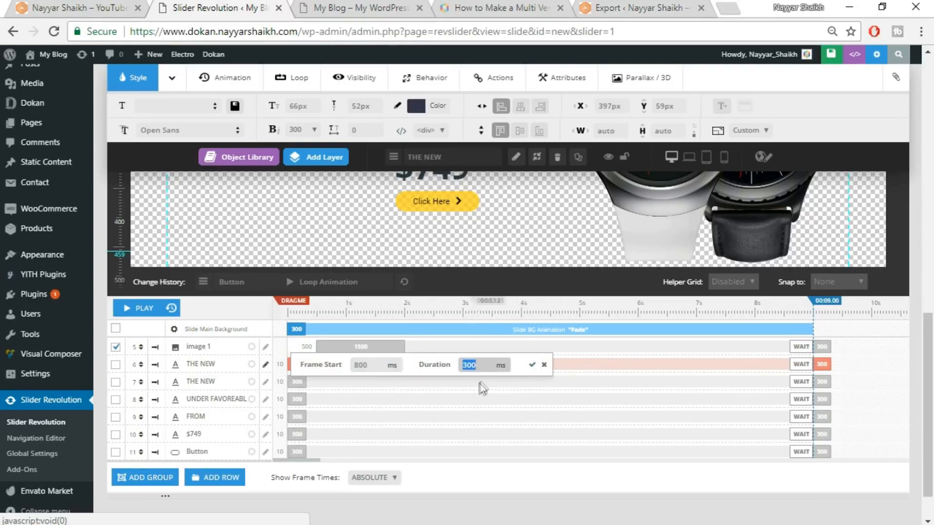
pyautogui.click(532, 371)
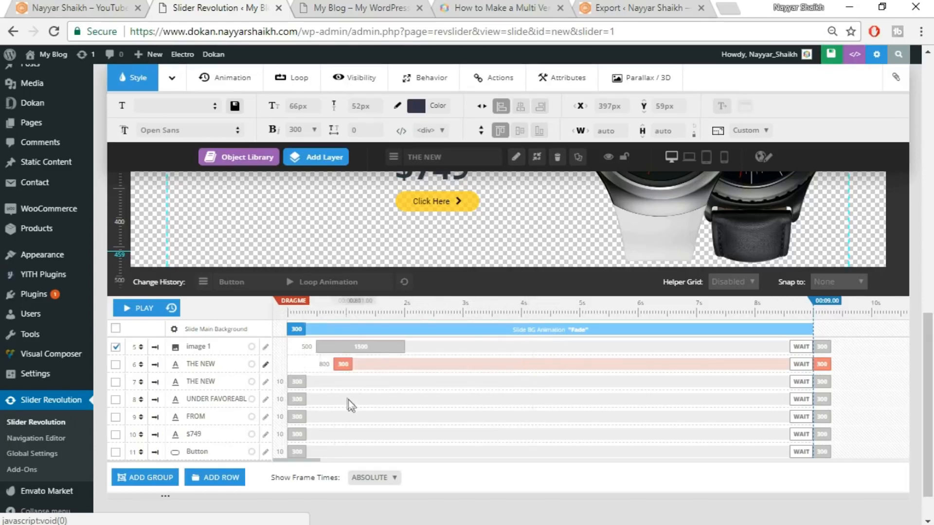
# Set the STANDARD layer's animation start time to 1000 ms
pyautogui.scroll(4, 348, 399)
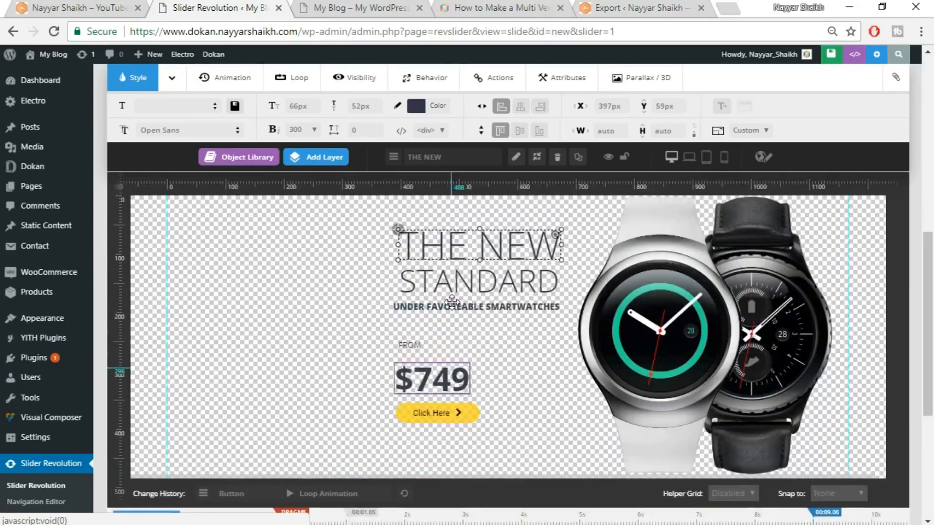
pyautogui.click(479, 286)
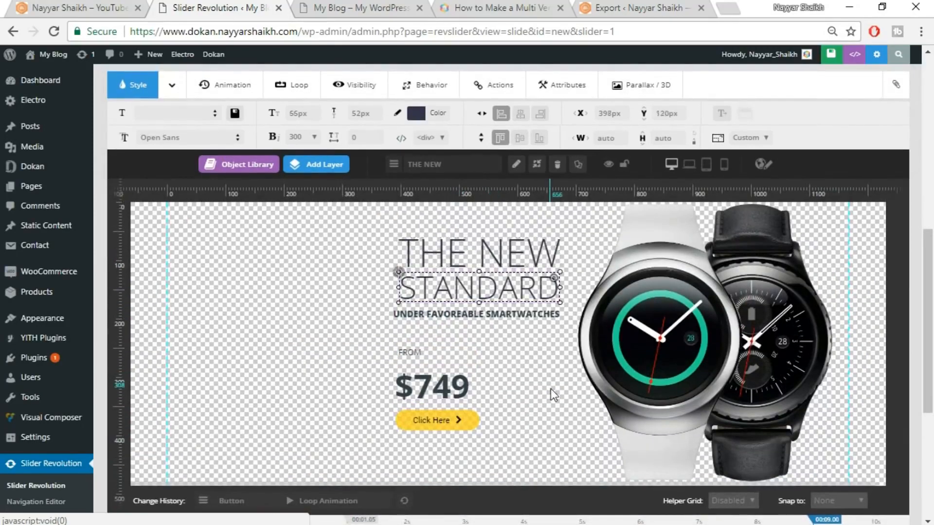
pyautogui.scroll(-5, 551, 389)
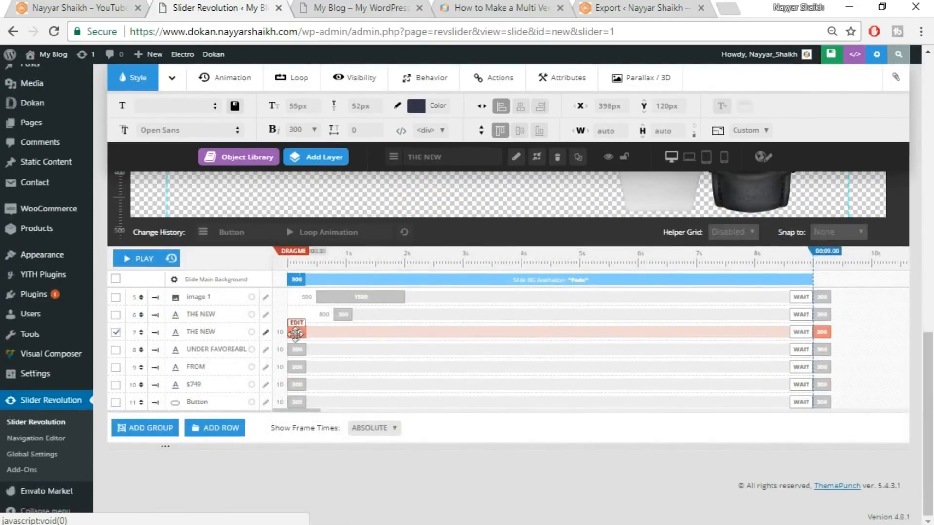
pyautogui.click(298, 327)
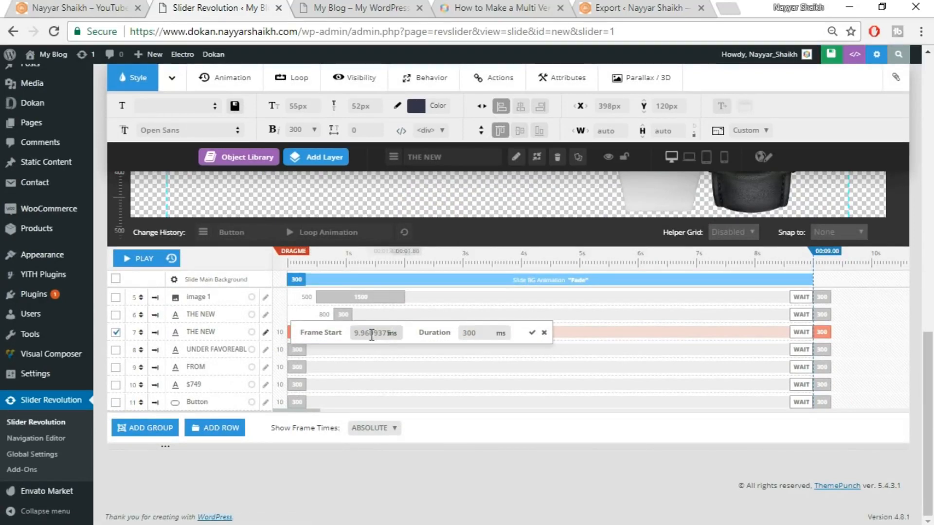
pyautogui.doubleClick(372, 335)
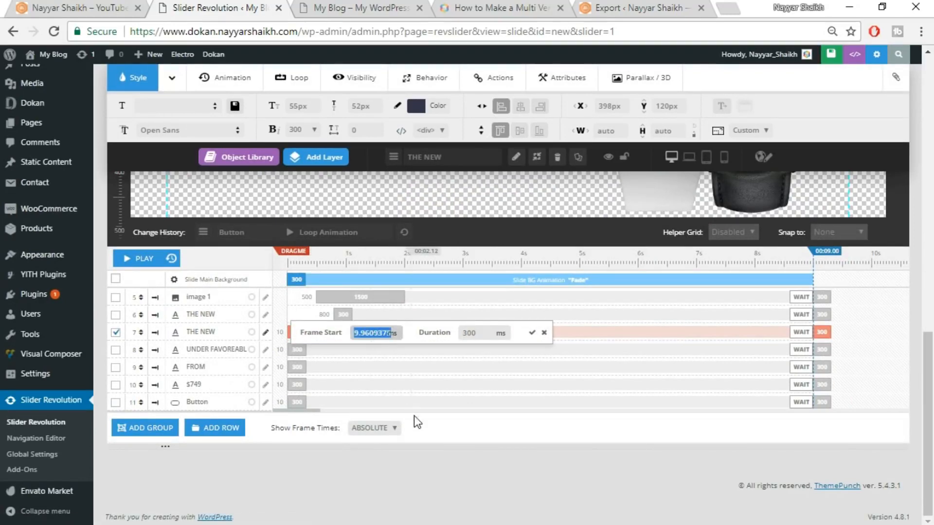
pyautogui.write('1000')
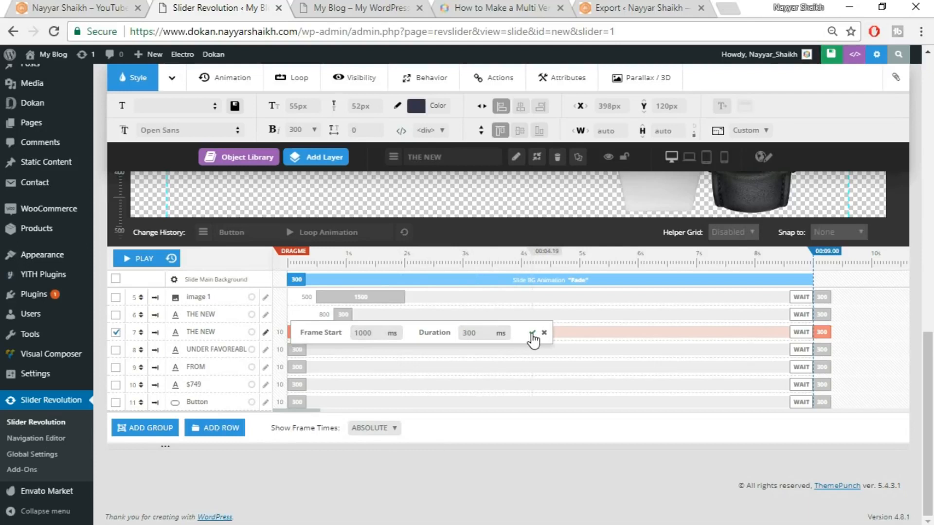
pyautogui.click(532, 335)
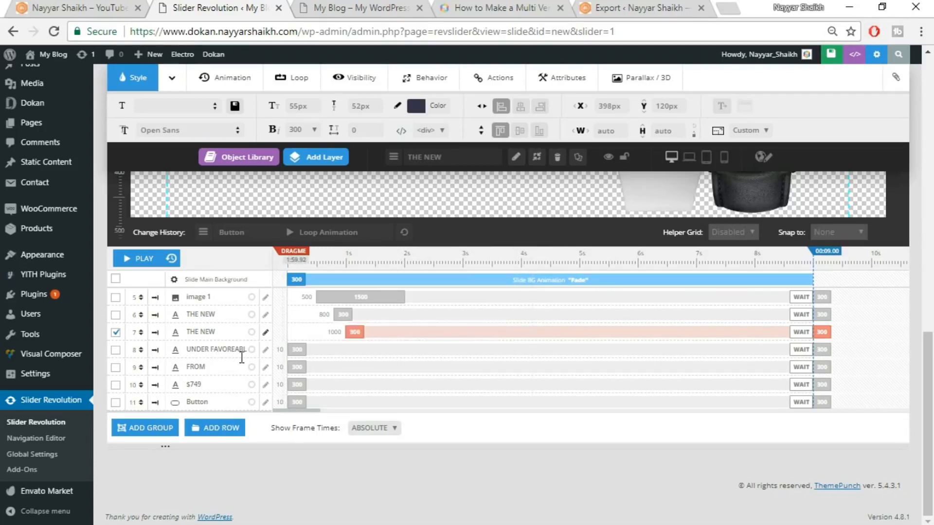
# Set the UNDER FAVOREABLE SMARTWATCHES layer's animation start time to 1200 ms
pyautogui.click(298, 351)
pyautogui.click(298, 348)
pyautogui.moveTo(353, 350); pyautogui.dragTo(384, 350)
pyautogui.write('1200')
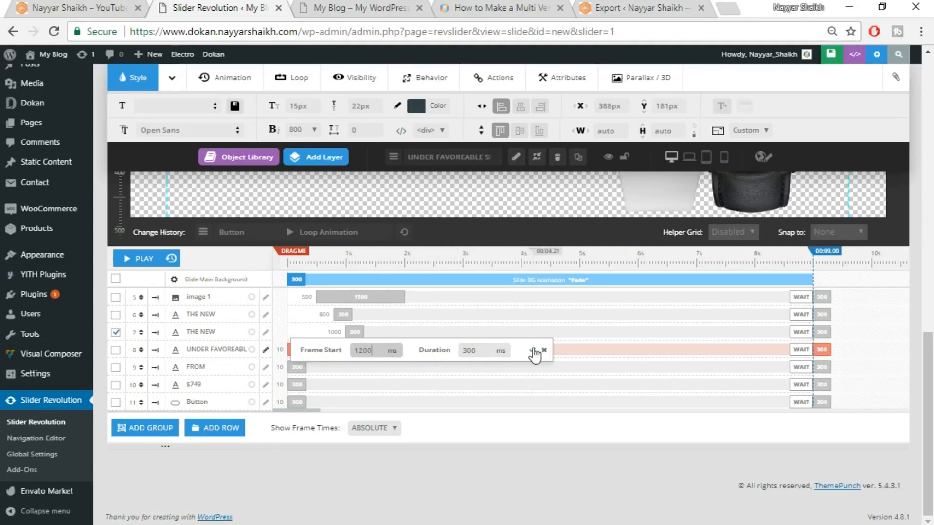
pyautogui.click(530, 351)
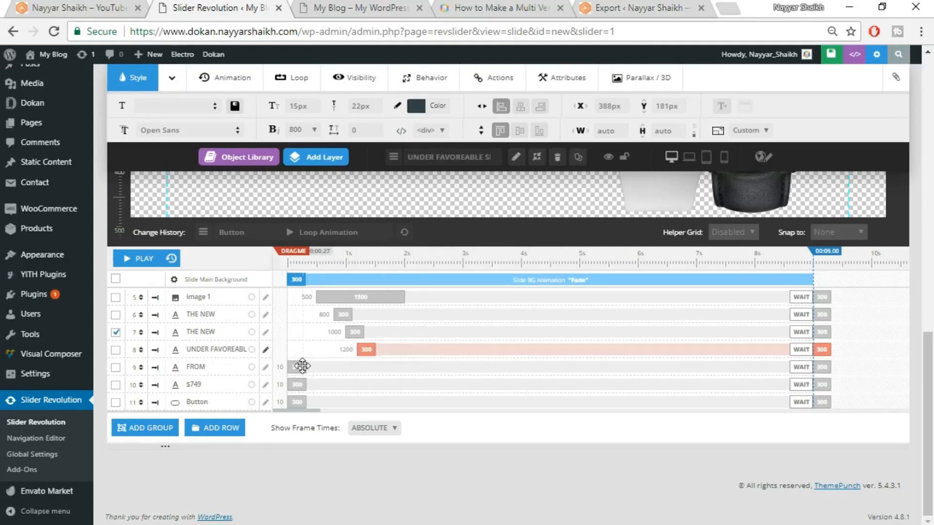
# Set the FROM layer's animation start time to 1400 ms
pyautogui.click(302, 368)
pyautogui.click(298, 367)
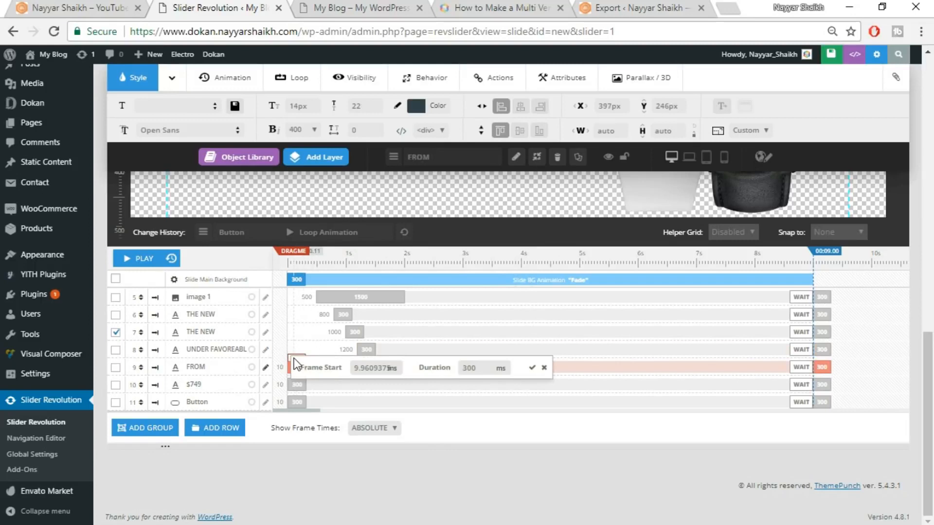
pyautogui.doubleClick(374, 368)
pyautogui.write('1400')
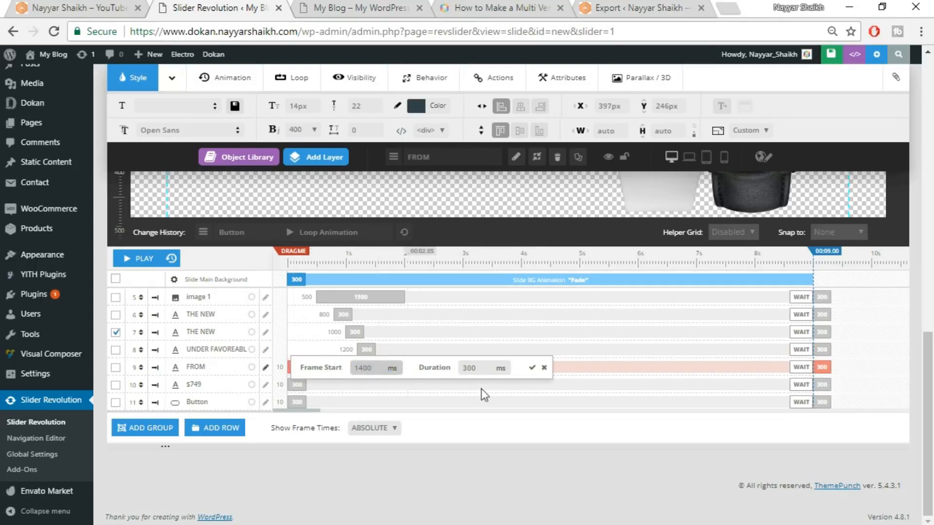
pyautogui.click(531, 368)
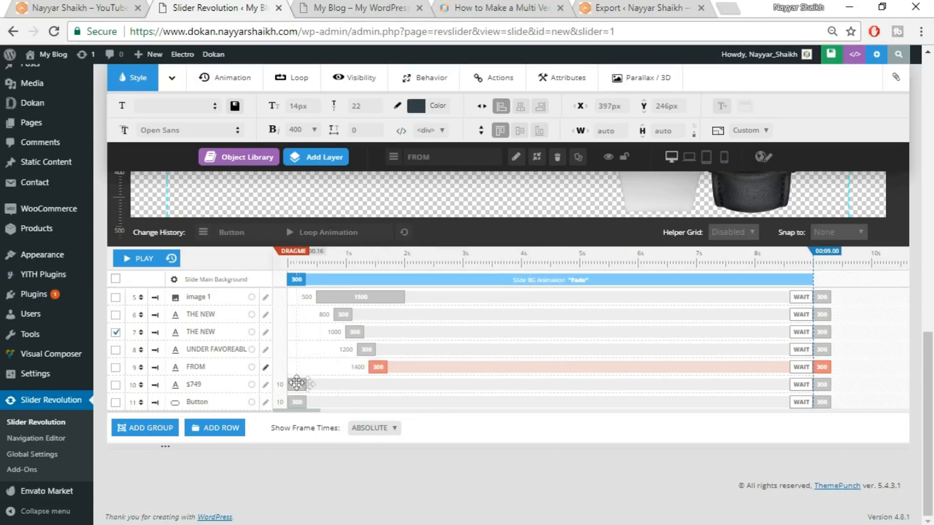
# Set the $749 layer's animation start time to 1400 ms
pyautogui.click(296, 383)
pyautogui.doubleClick(297, 378)
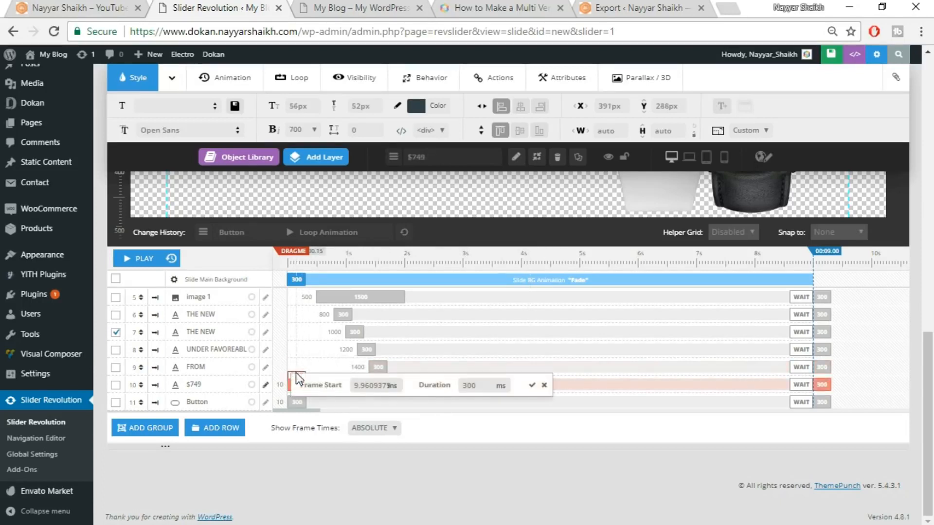
pyautogui.doubleClick(362, 384)
pyautogui.write('1400')
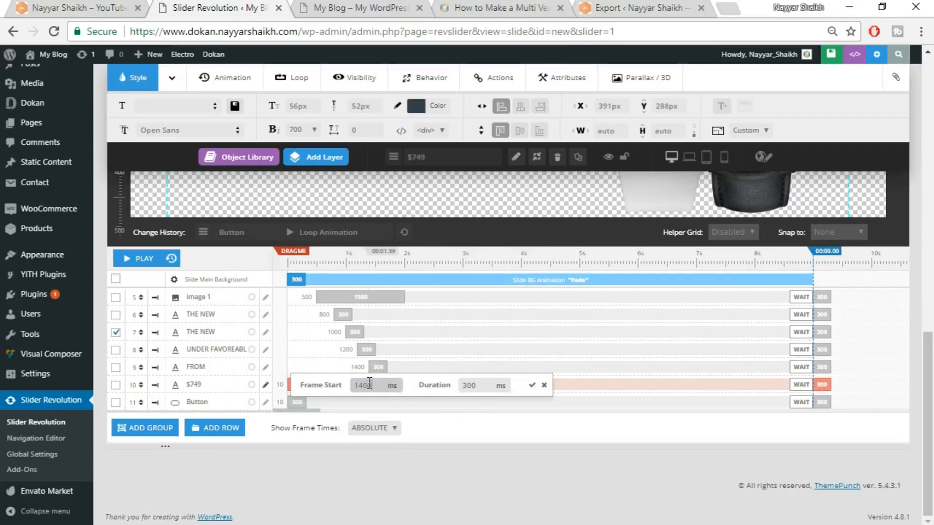
pyautogui.click(532, 385)
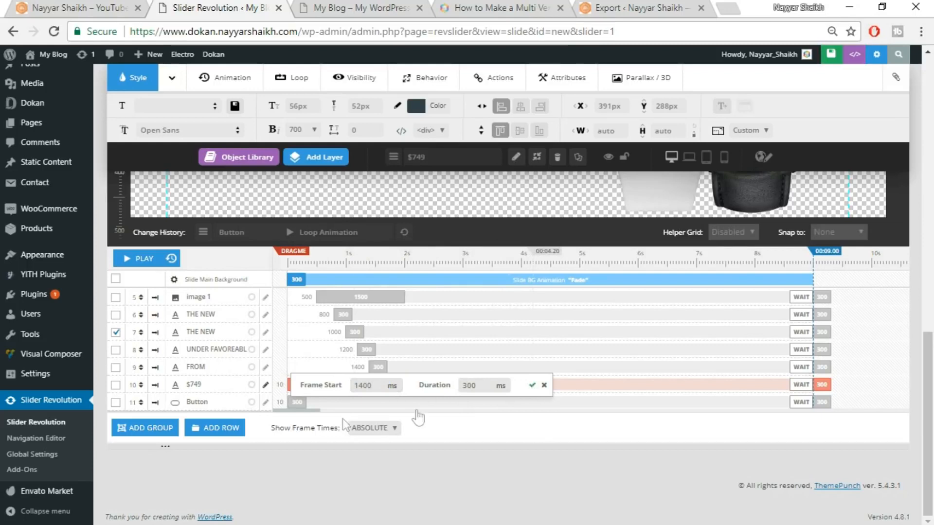
# Set the Button layer's animation start time to 1600 ms
pyautogui.click(295, 402)
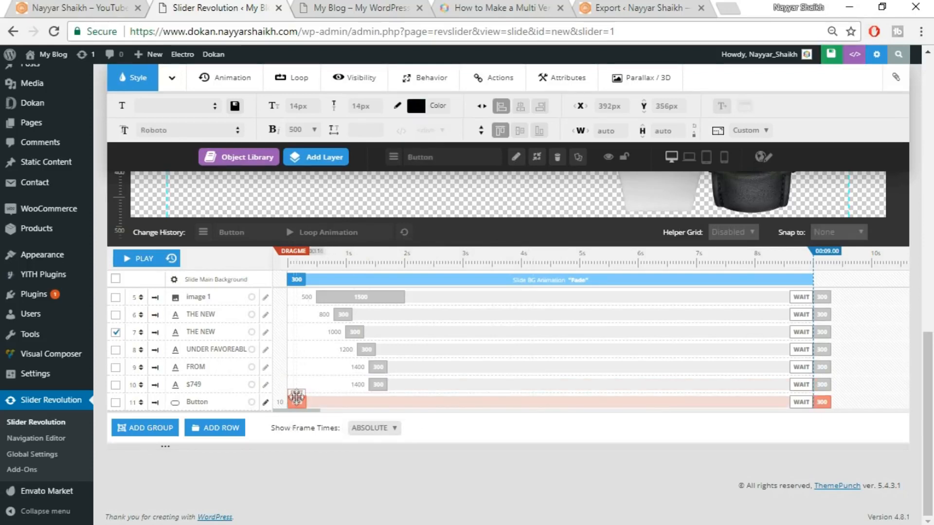
pyautogui.click(298, 394)
pyautogui.doubleClick(373, 399)
pyautogui.write('16')
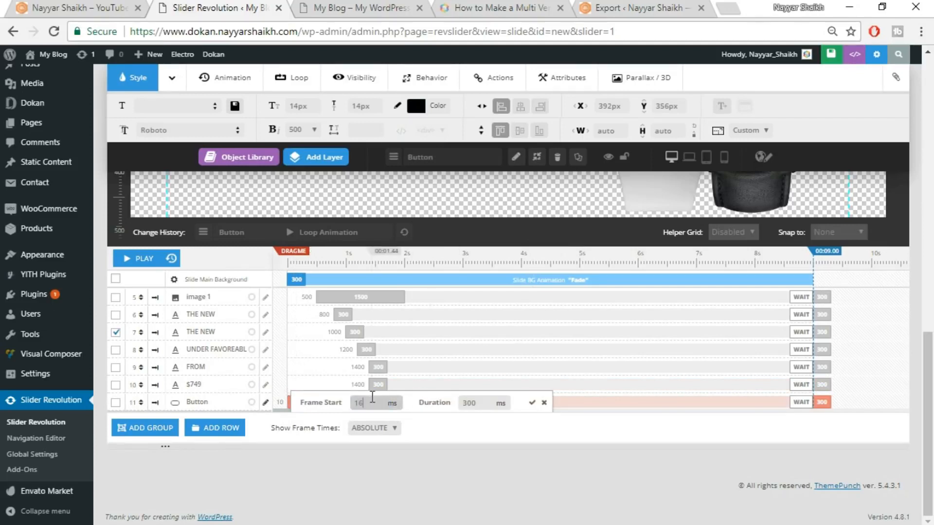
pyautogui.write('00')
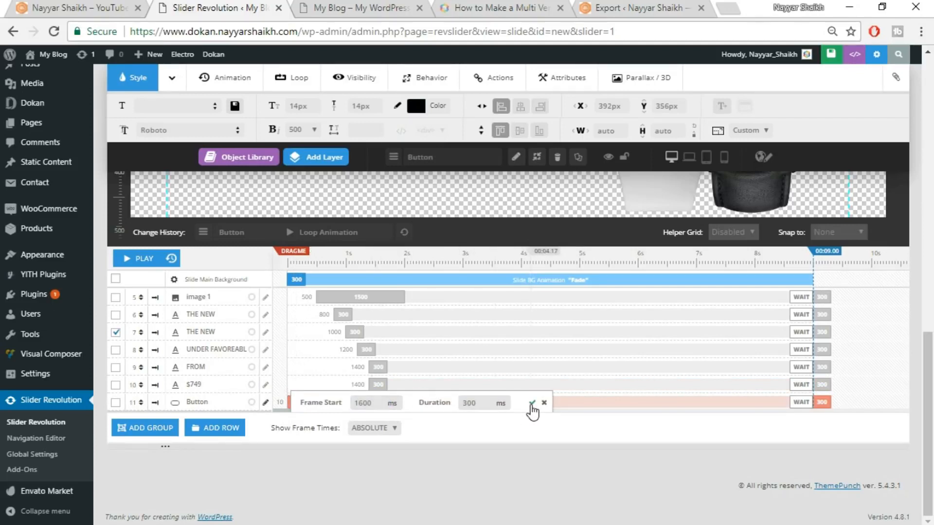
pyautogui.click(532, 403)
# Set the watch image layer's animation template to RotateInFormZero
pyautogui.scroll(5, 614, 433)
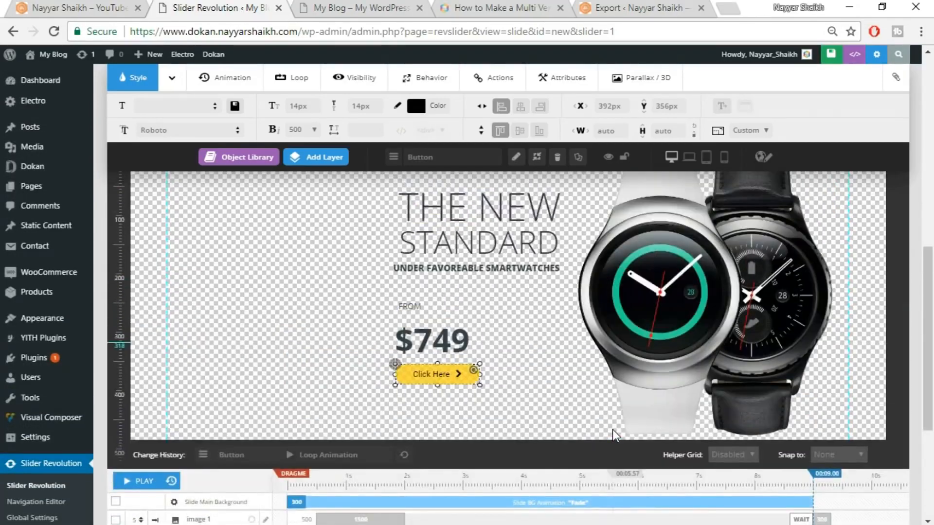
pyautogui.scroll(2, 612, 429)
pyautogui.scroll(-5, 612, 432)
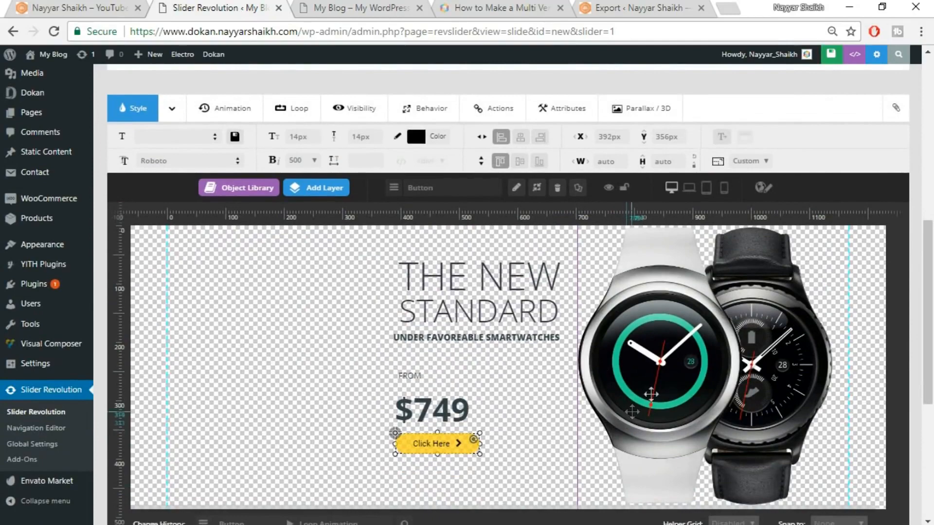
pyautogui.click(675, 341)
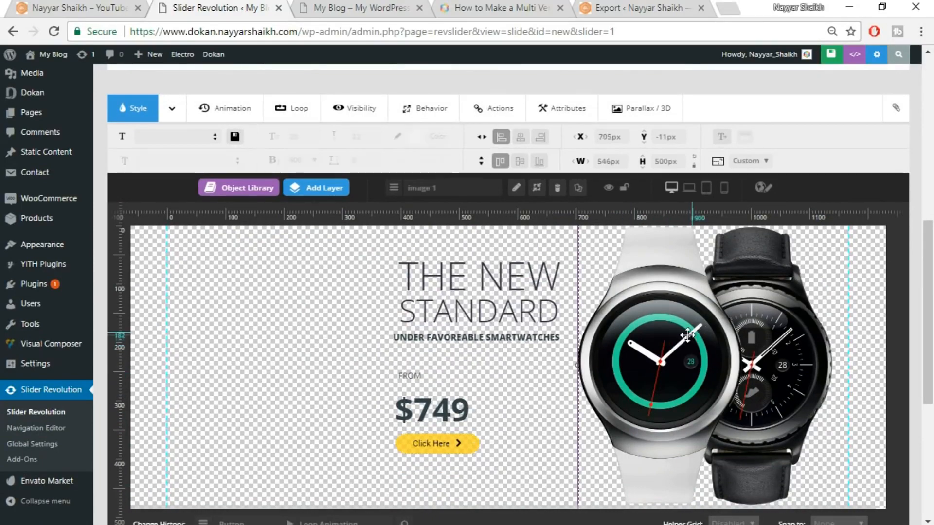
pyautogui.click(232, 112)
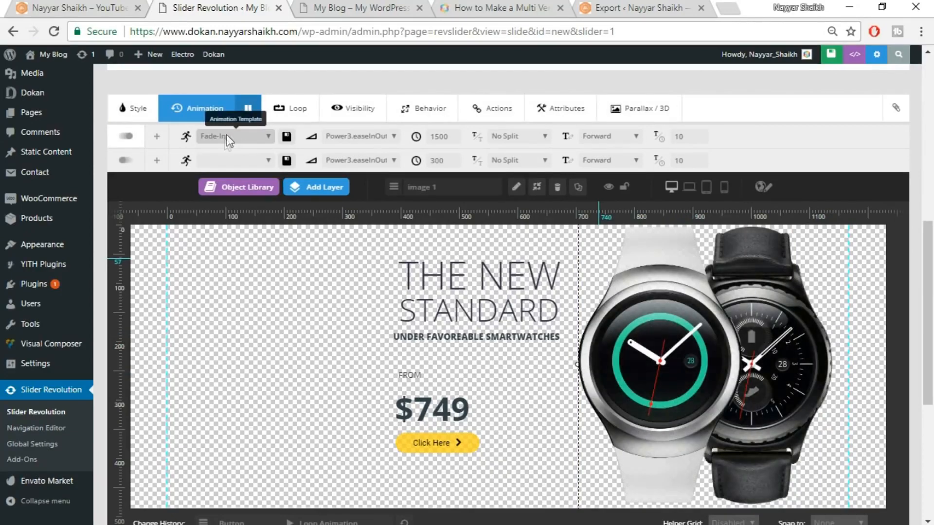
pyautogui.click(223, 138)
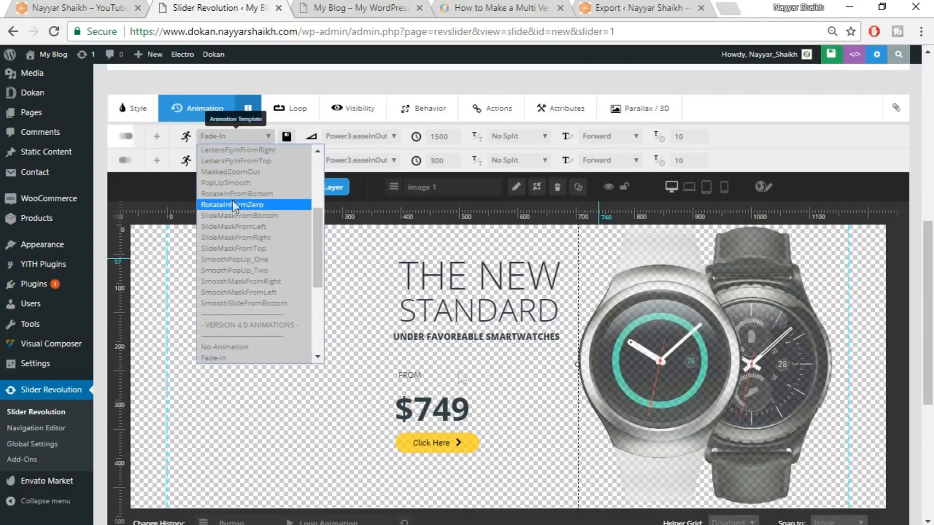
pyautogui.click(233, 204)
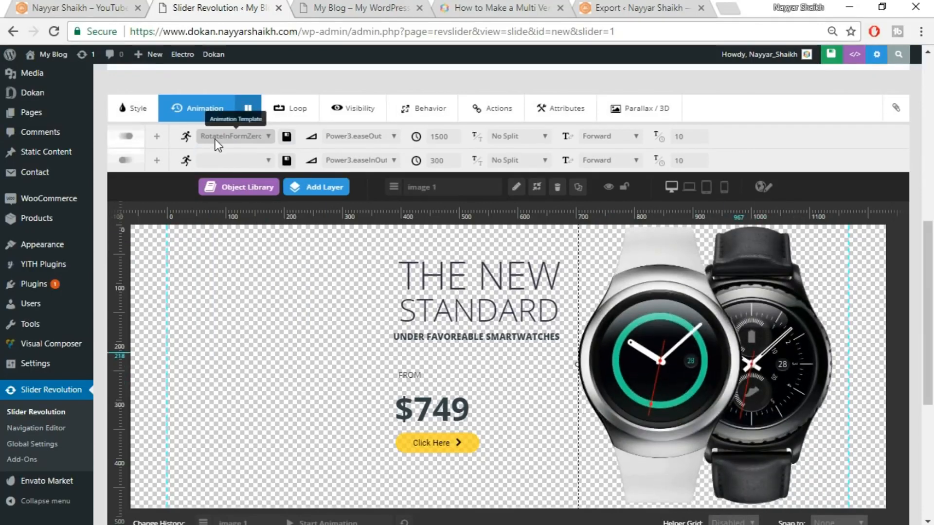
pyautogui.click(215, 139)
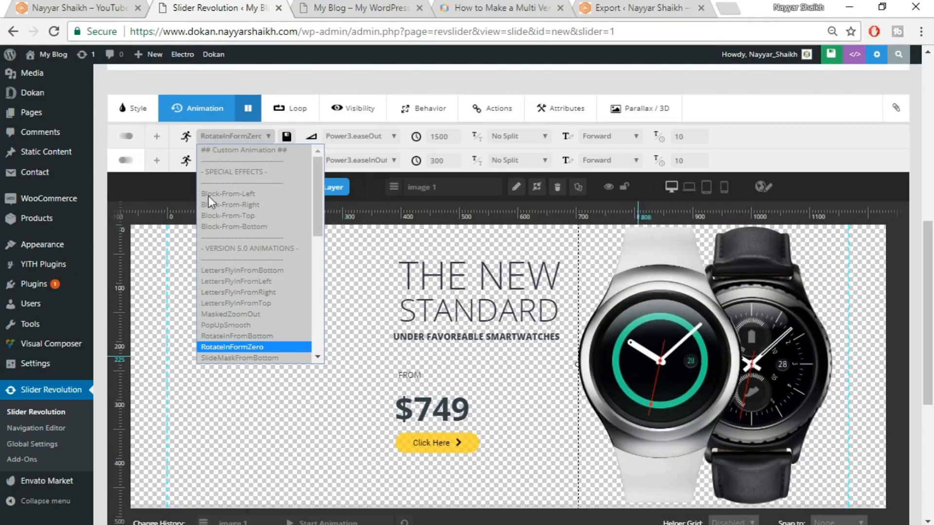
pyautogui.click(298, 130)
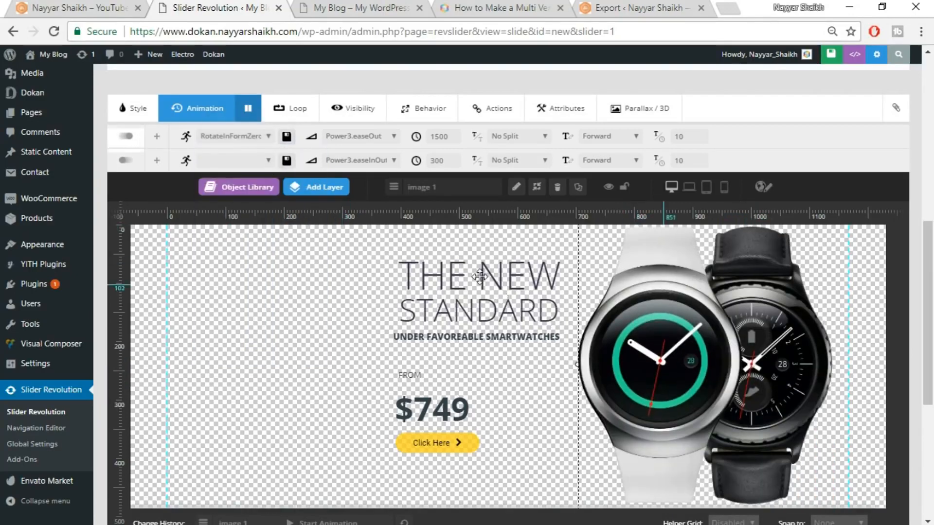
# Set the first THE NEW layer's animation template to SlideMaskFromLeft
pyautogui.click(479, 276)
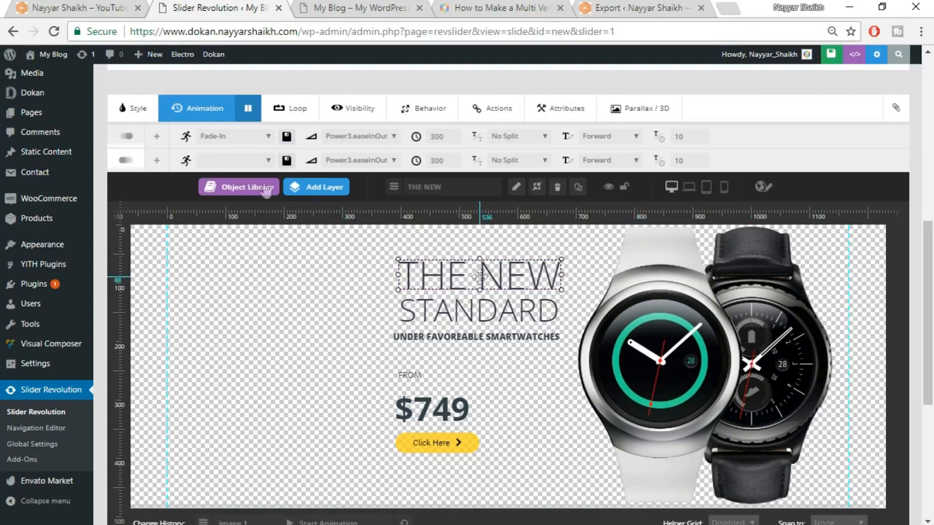
pyautogui.click(224, 132)
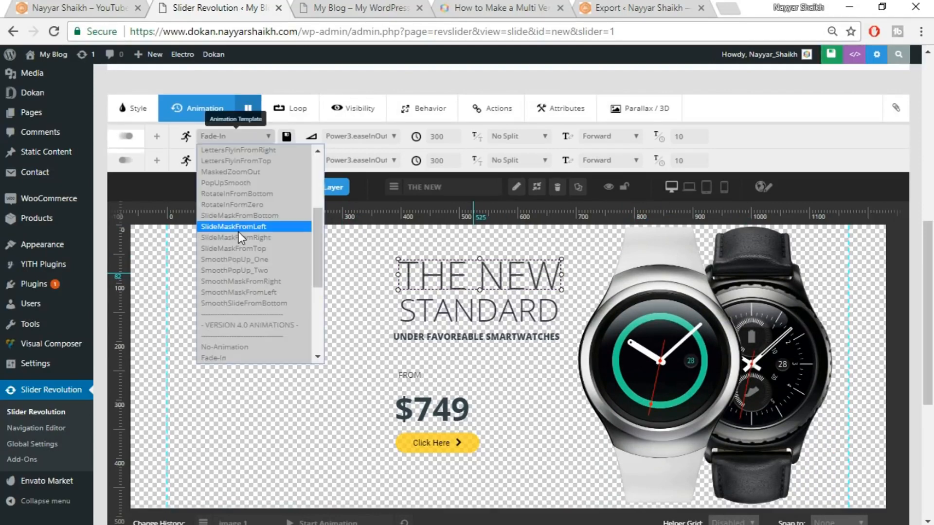
pyautogui.click(240, 228)
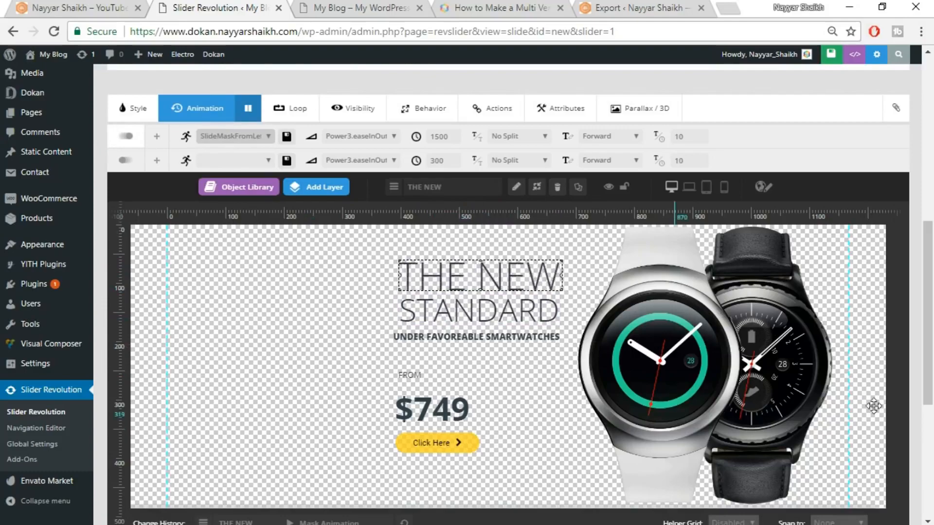
# Save the slide
pyautogui.scroll(-5, 874, 407)
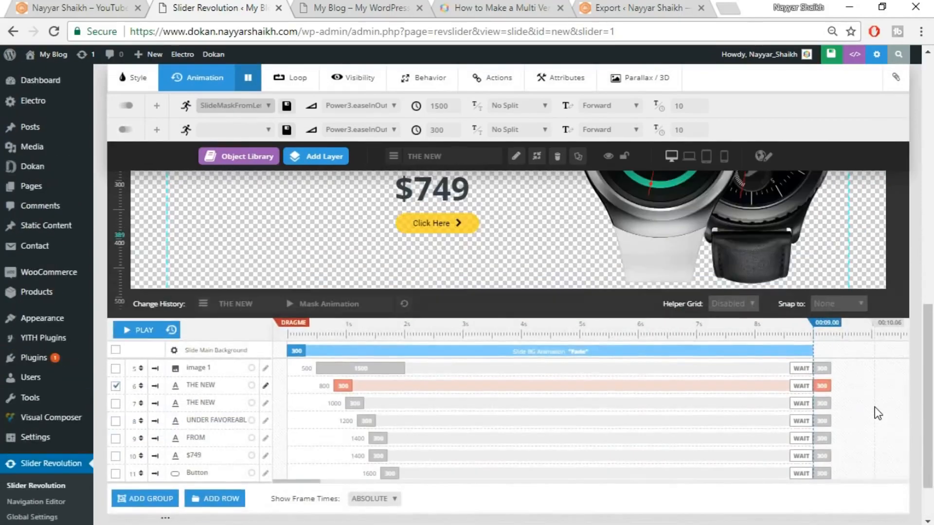
pyautogui.scroll(5, 875, 407)
pyautogui.scroll(10, 823, 101)
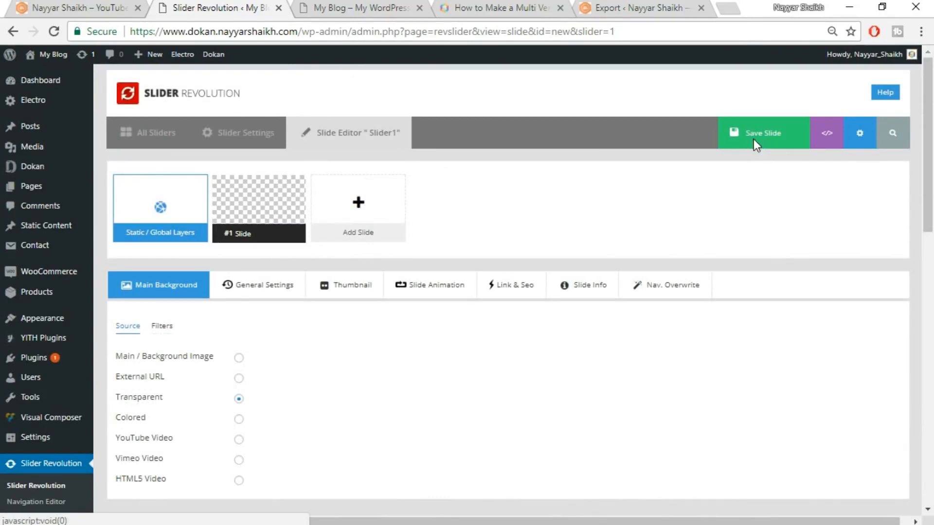
pyautogui.click(754, 139)
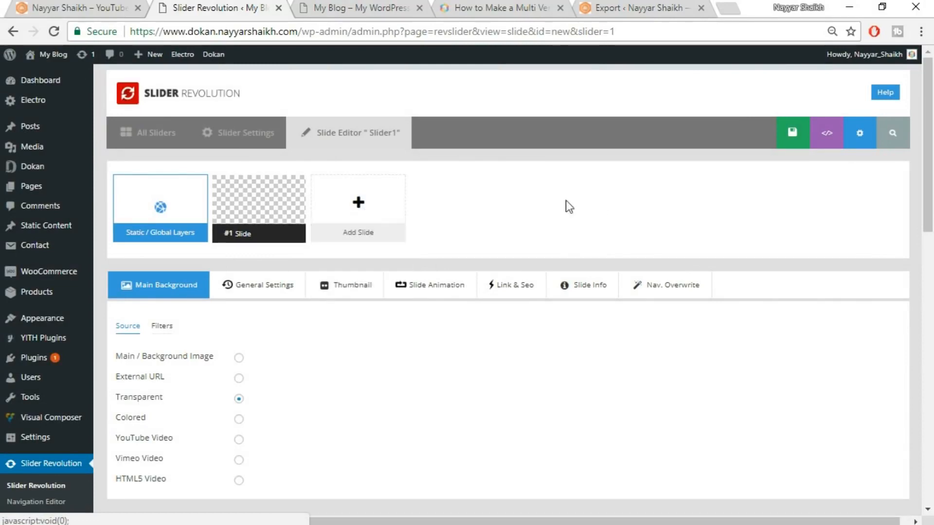
# Compare the demo homepage with the site's Home Page and the slider list
pyautogui.click(51, 4)
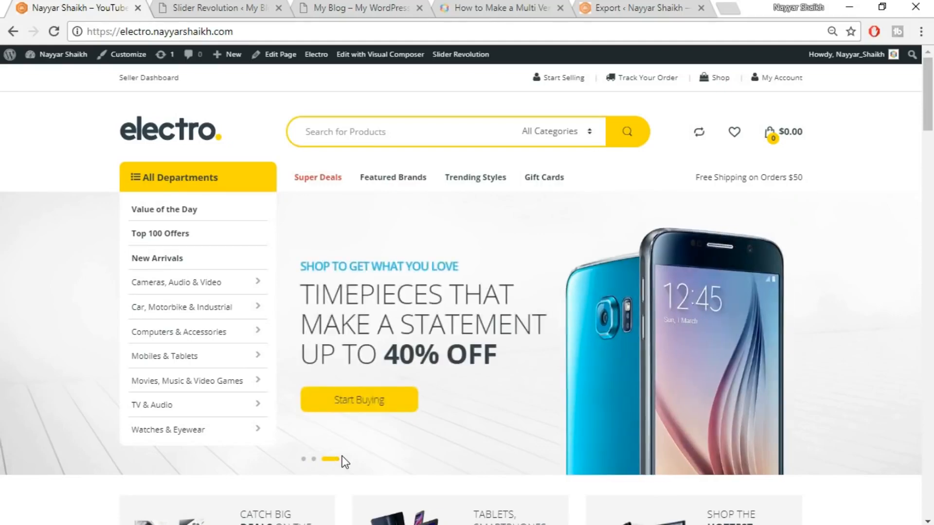
pyautogui.click(236, 4)
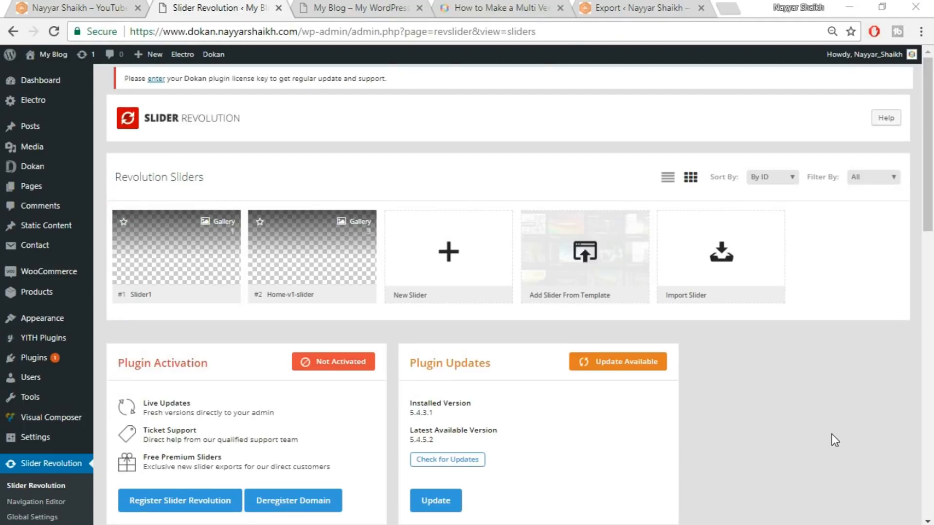
pyautogui.click(326, 6)
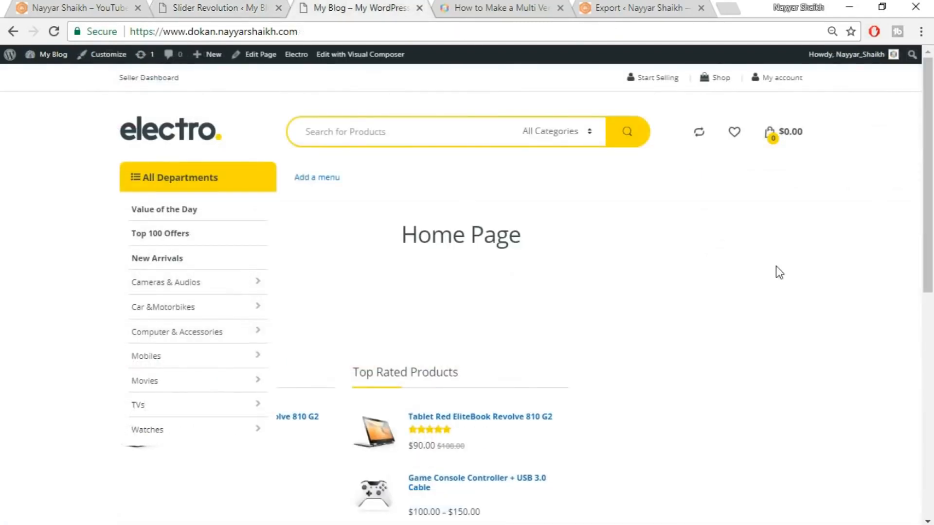
pyautogui.click(252, 5)
pyautogui.click(333, 6)
pyautogui.click(215, 5)
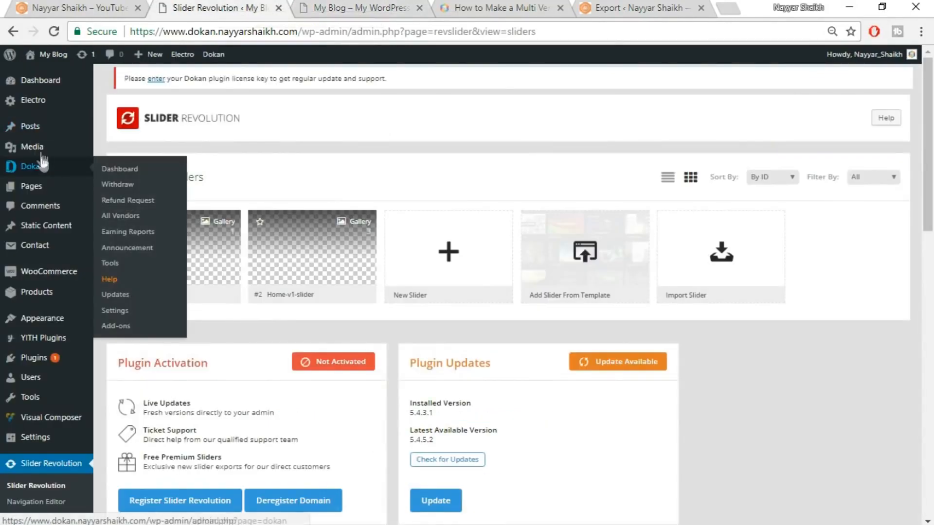
# Open the Home Page in the backend page builder and add a Revolution Slider element
pyautogui.click(40, 189)
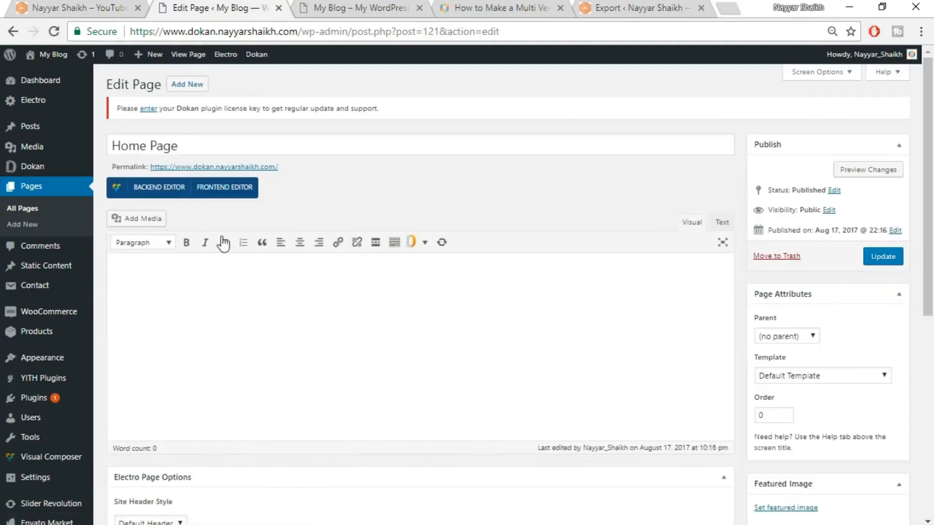
pyautogui.click(146, 194)
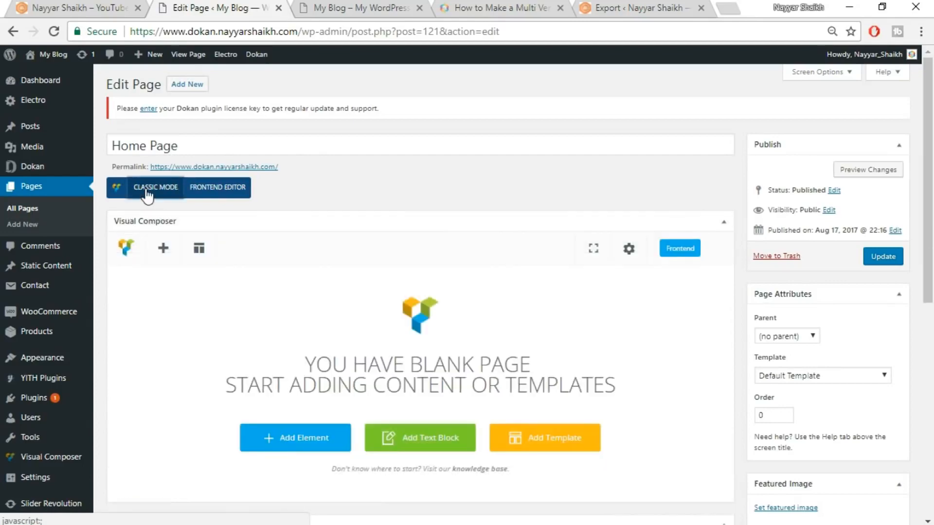
pyautogui.click(326, 441)
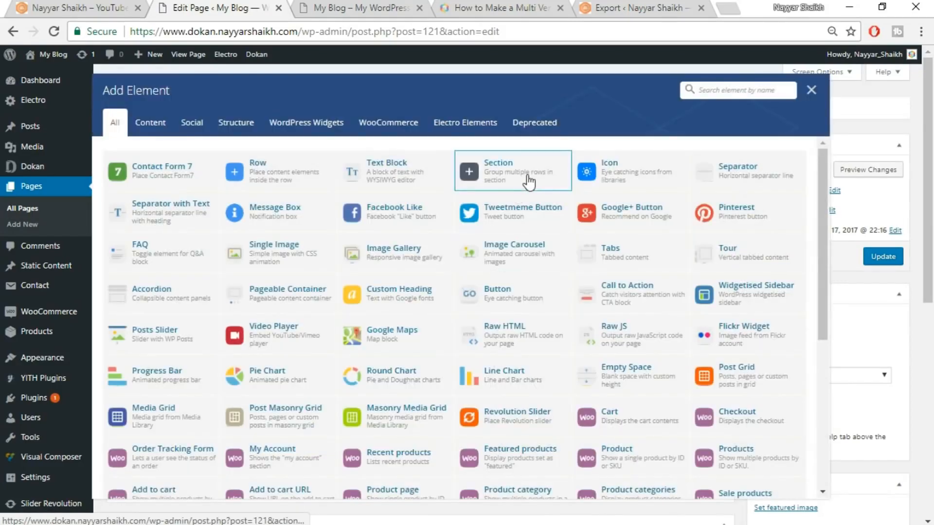
pyautogui.write('SLI')
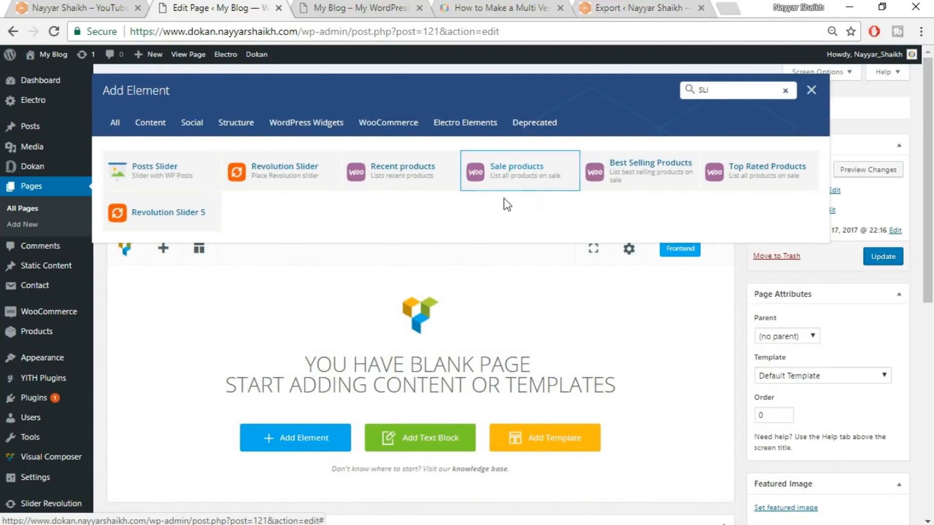
pyautogui.click(268, 180)
# Choose Home-v1-slider for the Revolution Slider element, save it, and update the Home Page
pyautogui.click(473, 223)
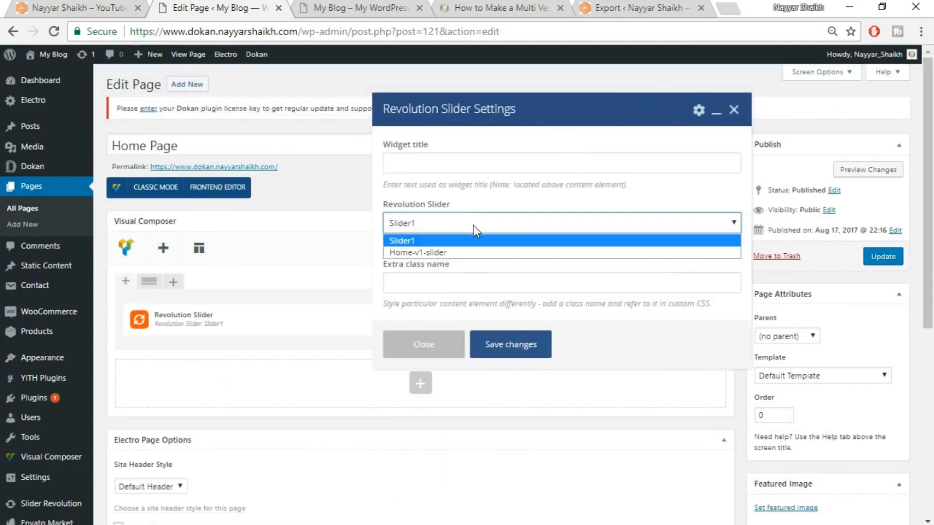
pyautogui.click(449, 254)
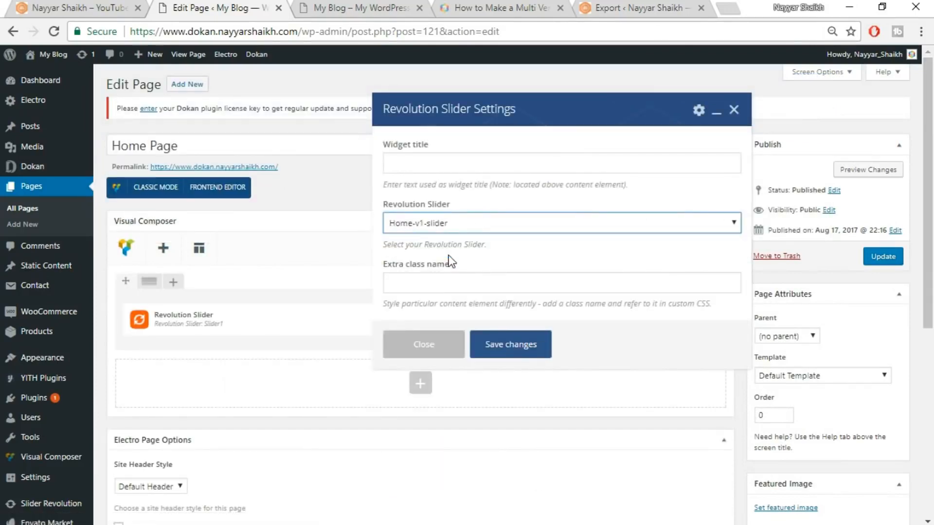
pyautogui.click(510, 352)
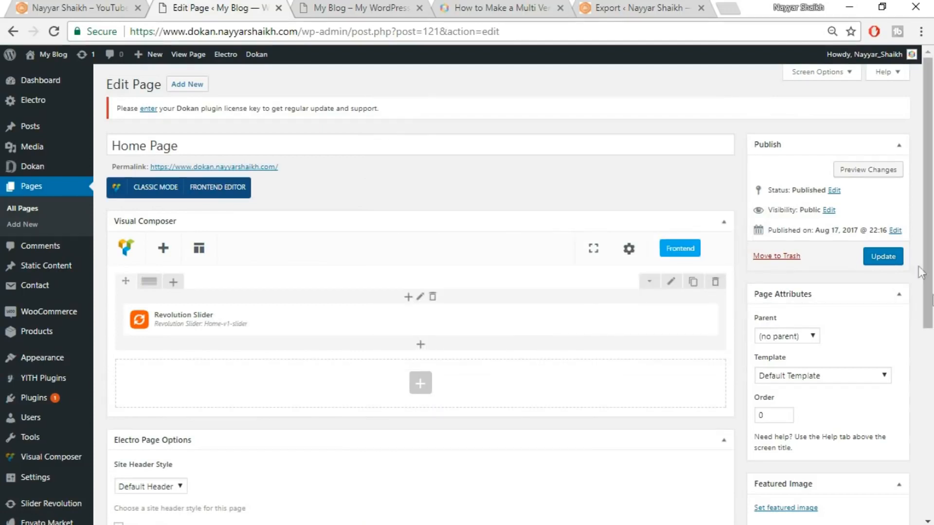
pyautogui.click(897, 256)
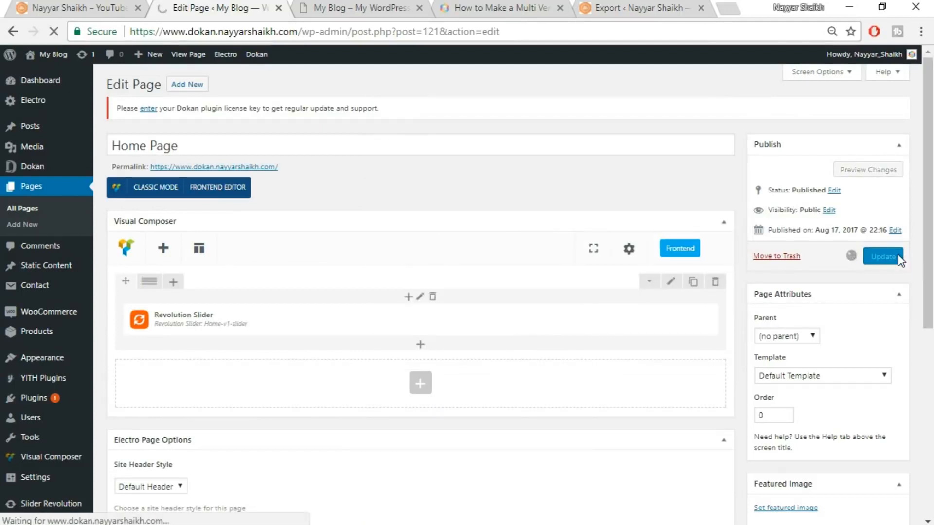
# Reload the site's homepage to preview the slider
pyautogui.click(343, 8)
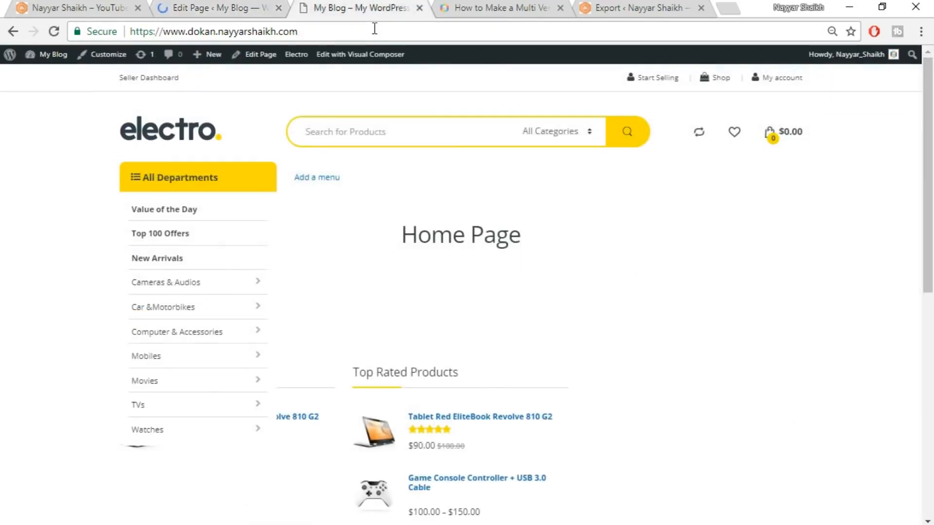
pyautogui.click(375, 29)
pyautogui.press('Return')
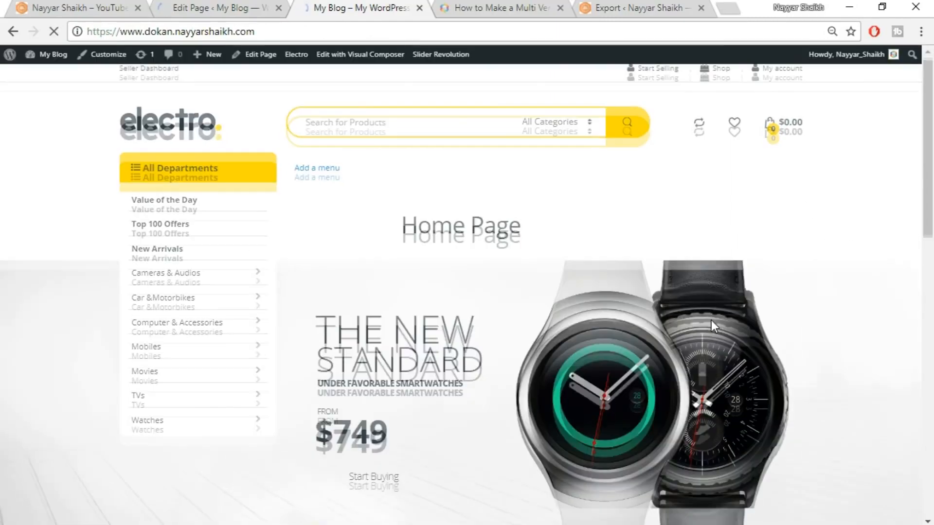
pyautogui.scroll(-3, 710, 317)
pyautogui.scroll(3, 709, 357)
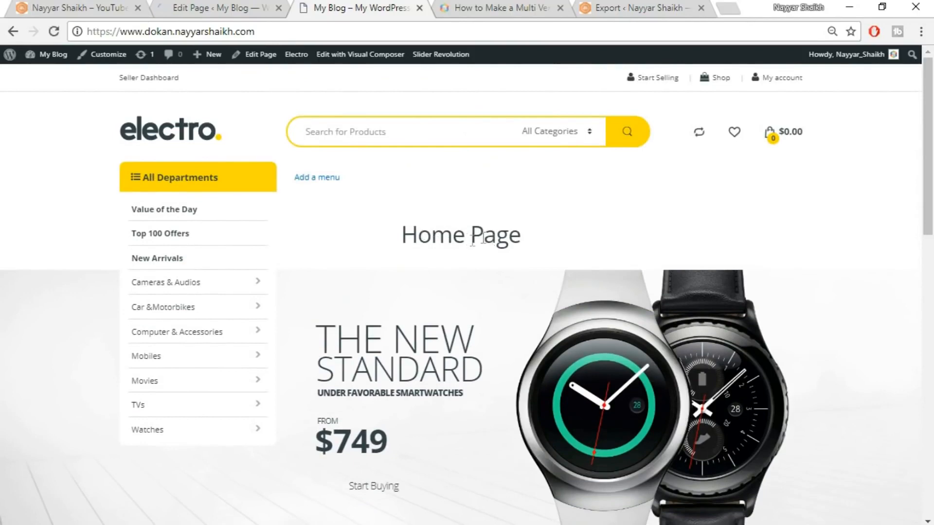
# Enable Hide Page Header in the Home Page's Electro page options and update the page
pyautogui.scroll(-3, 488, 248)
pyautogui.scroll(3, 456, 183)
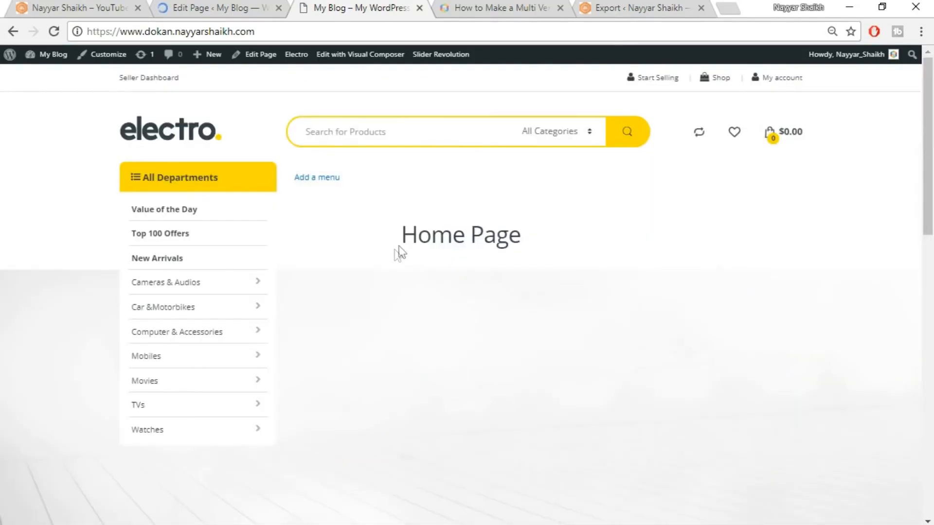
pyautogui.scroll(-3, 552, 226)
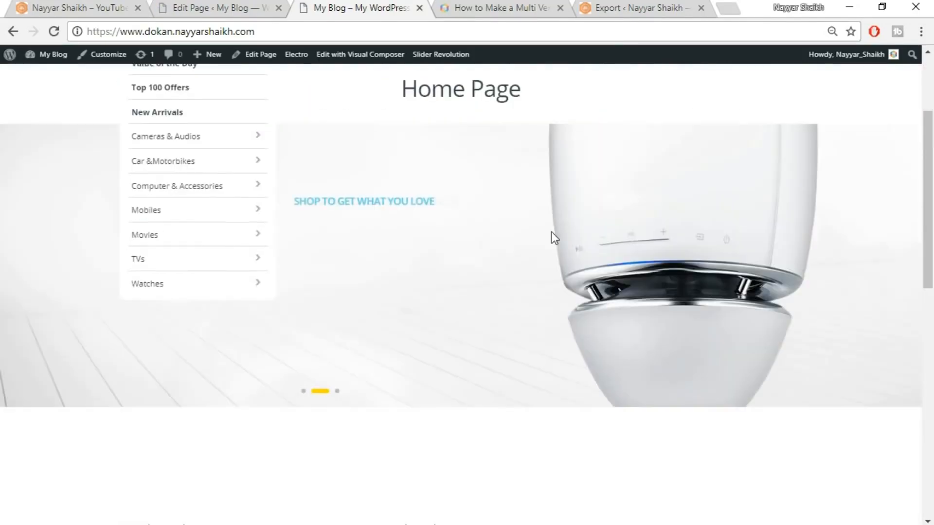
pyautogui.scroll(3, 551, 231)
pyautogui.hotkey('ctrl', 'shift', 'Tab')
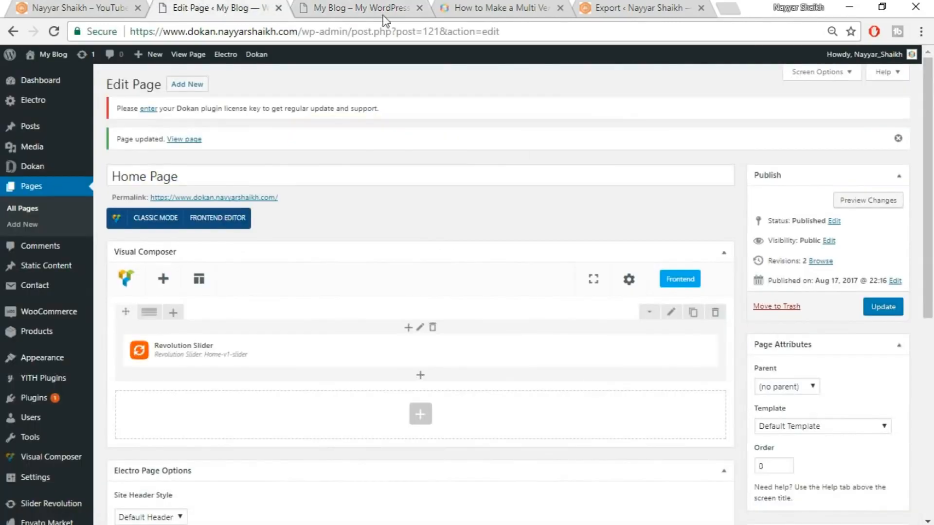
pyautogui.scroll(-8, 667, 224)
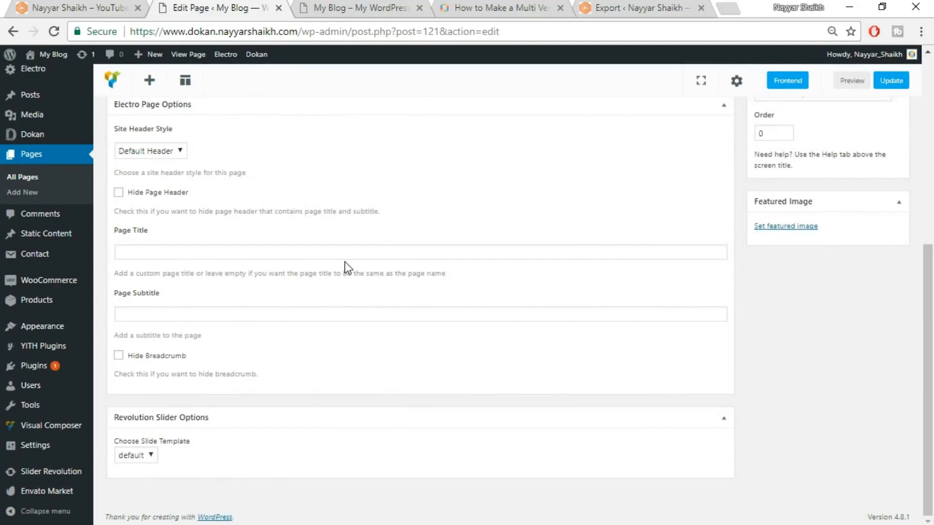
pyautogui.scroll(2, 346, 266)
pyautogui.click(137, 267)
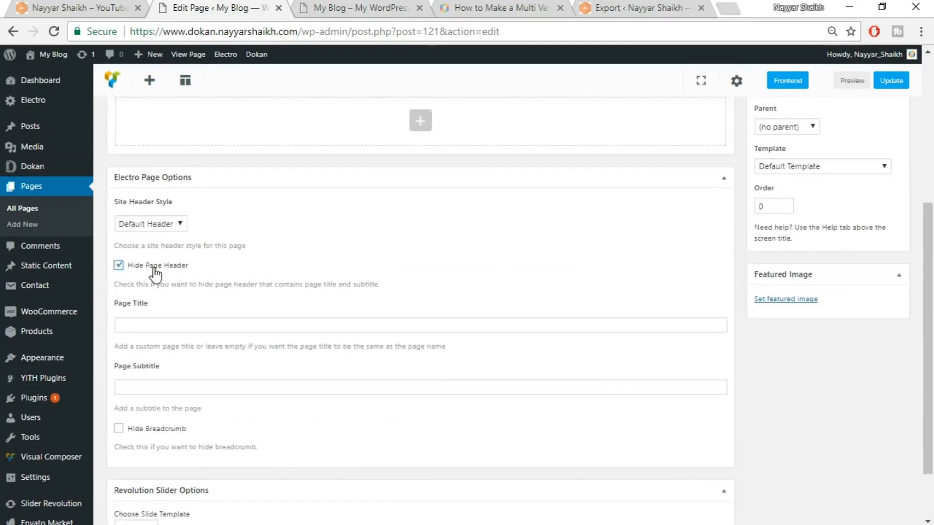
pyautogui.click(895, 84)
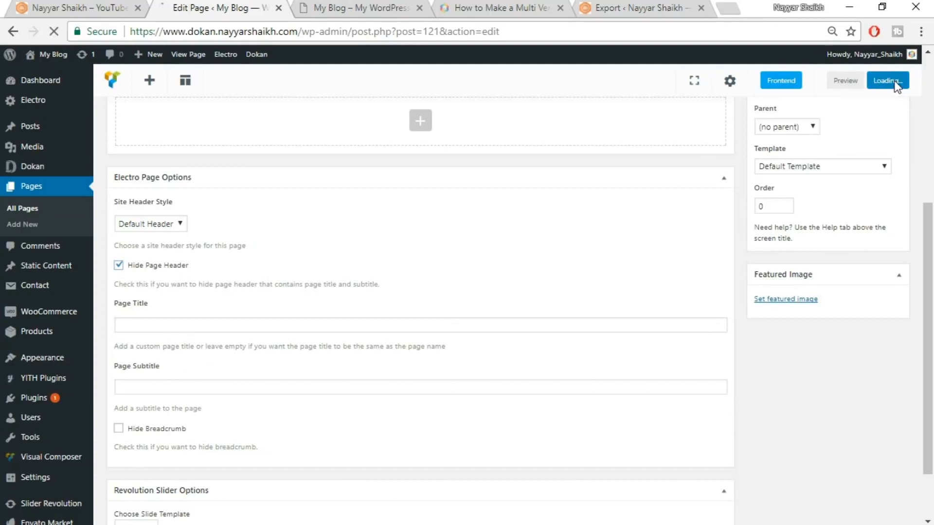
# Reload the site's homepage and compare it with the demo's ad blocks below the slider
pyautogui.click(369, 6)
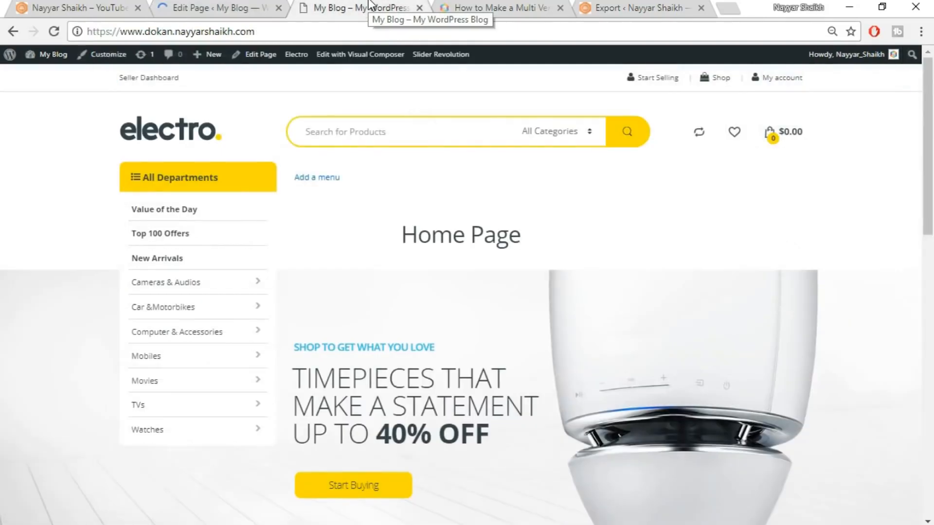
pyautogui.click(367, 29)
pyautogui.press('Return')
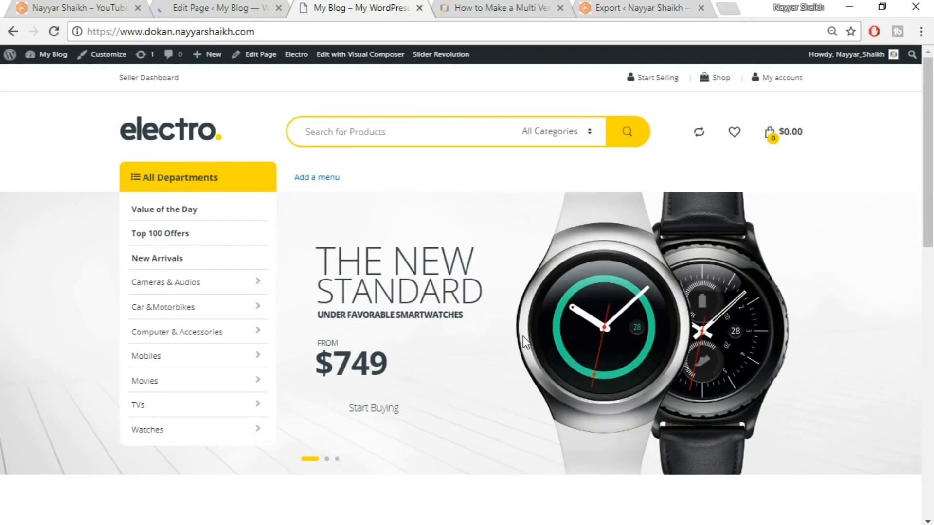
pyautogui.click(40, 5)
pyautogui.scroll(-4, 694, 271)
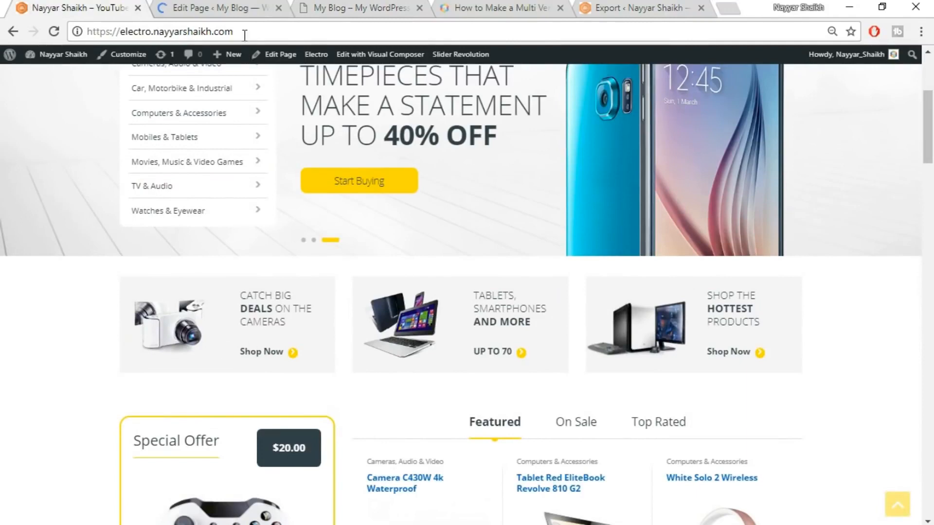
# Add an Ad Block element in a new row below the Revolution Slider on the Home Page
pyautogui.click(224, 4)
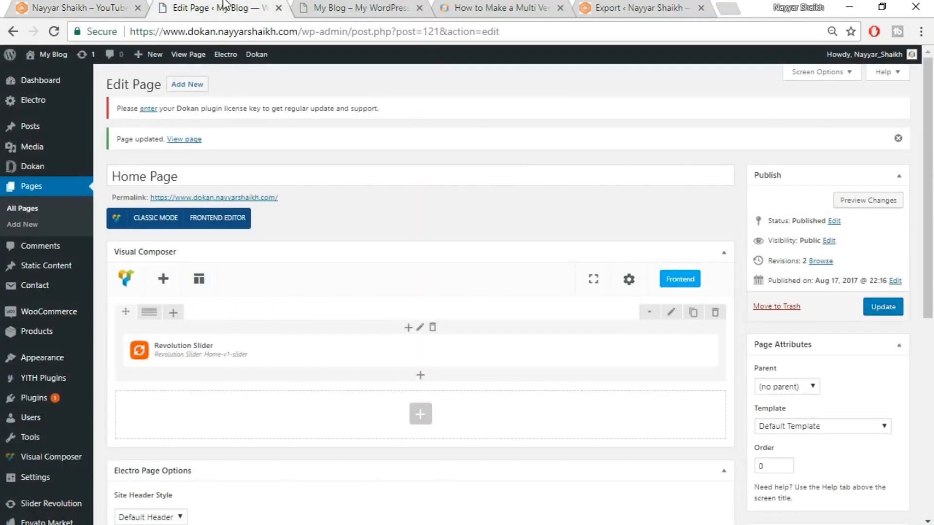
pyautogui.scroll(-3, 541, 269)
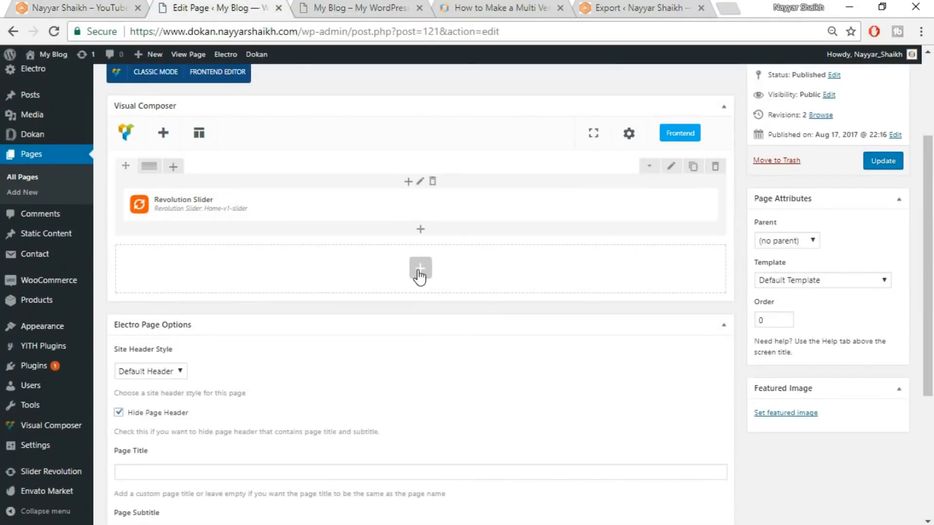
pyautogui.click(419, 277)
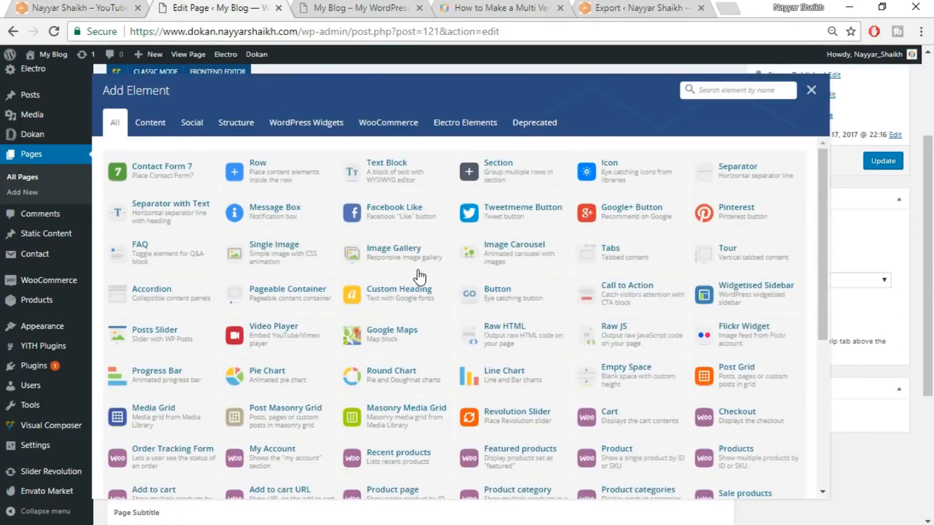
pyautogui.write('AD')
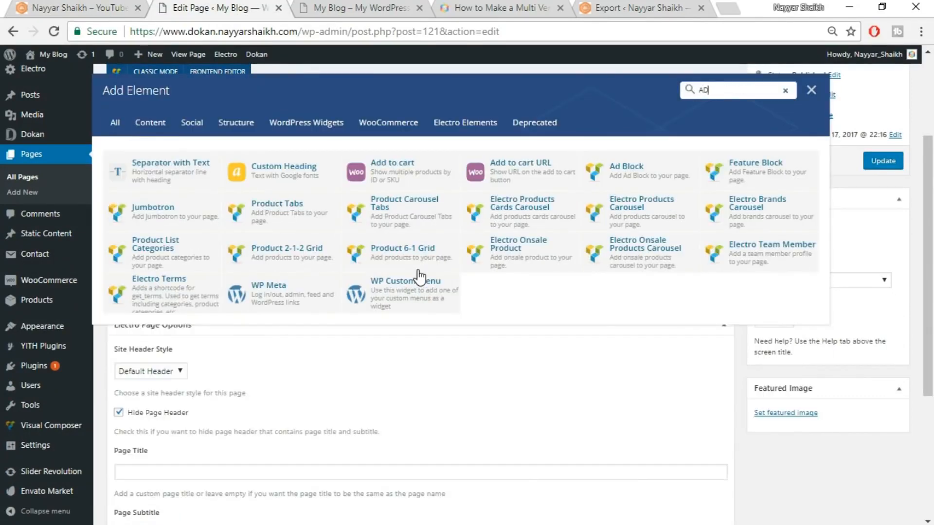
pyautogui.write(' B')
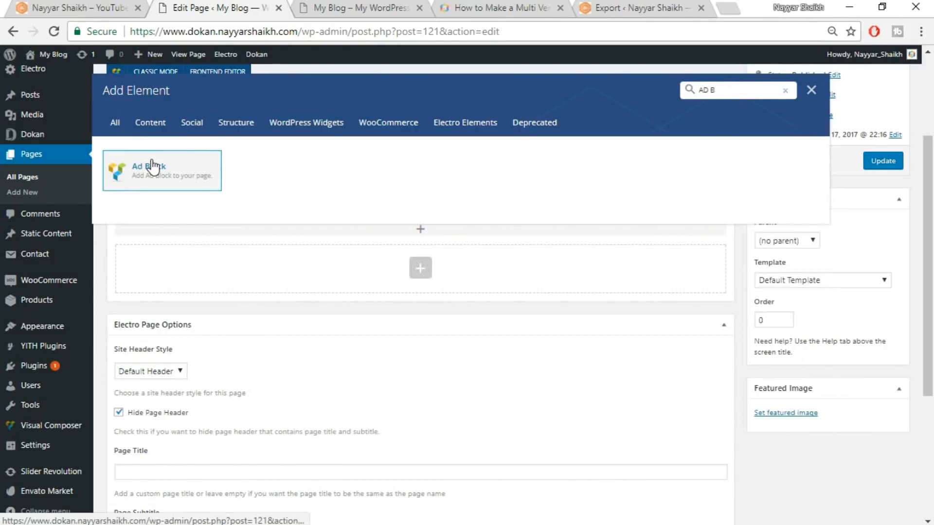
pyautogui.click(152, 166)
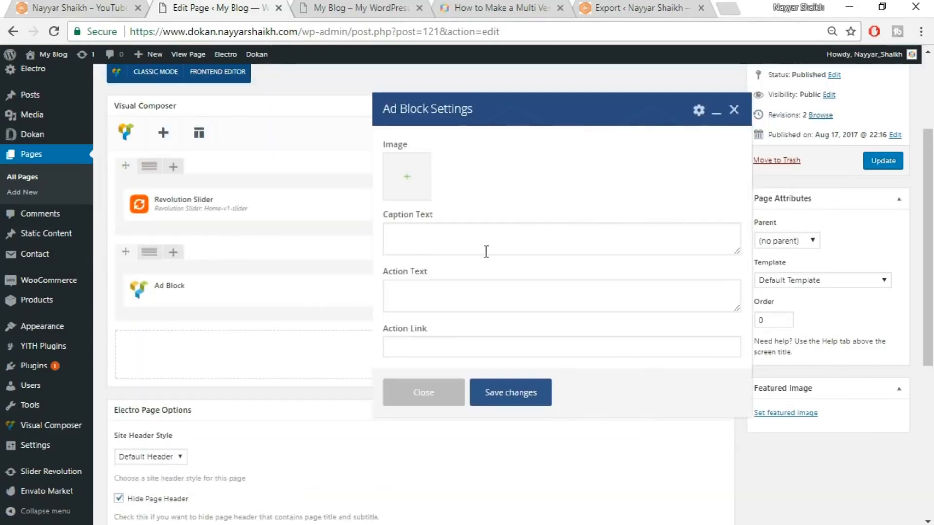
# Set the Ad Block's image to the camera picture from the media library
pyautogui.click(419, 183)
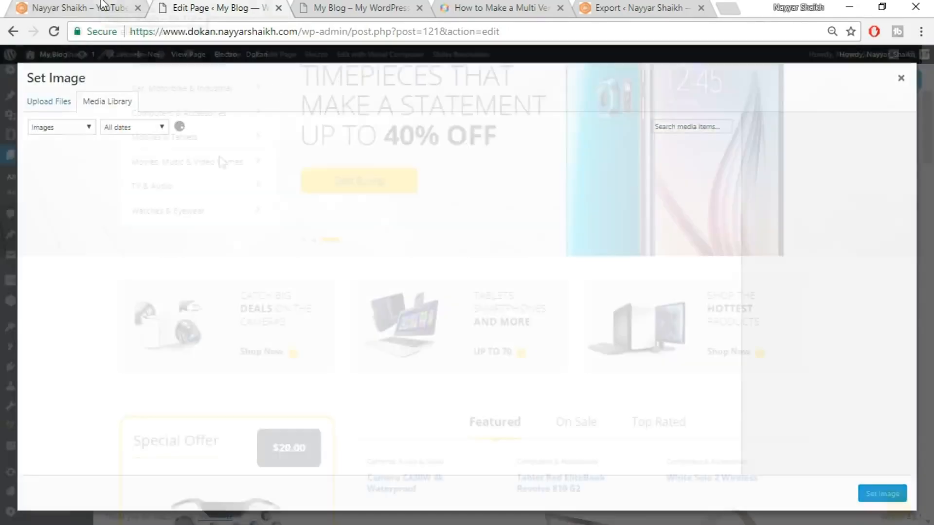
pyautogui.click(102, 7)
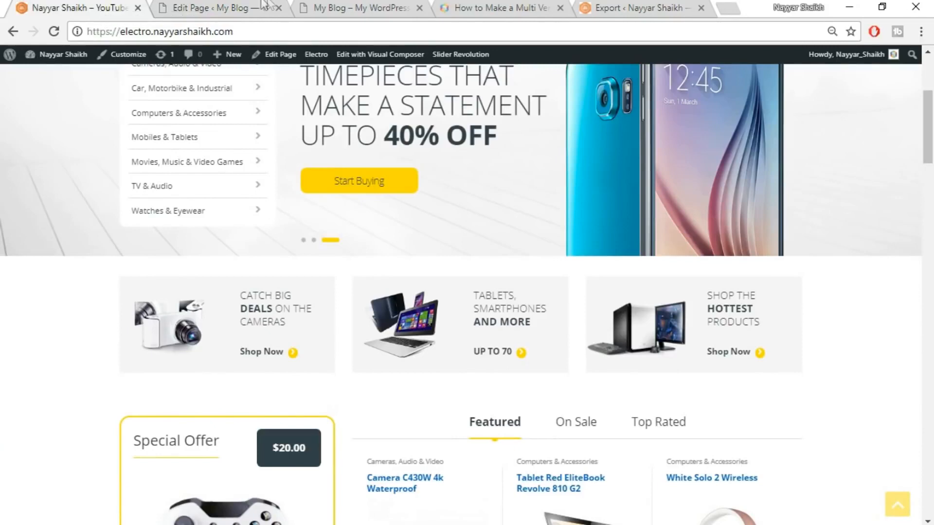
pyautogui.click(186, 8)
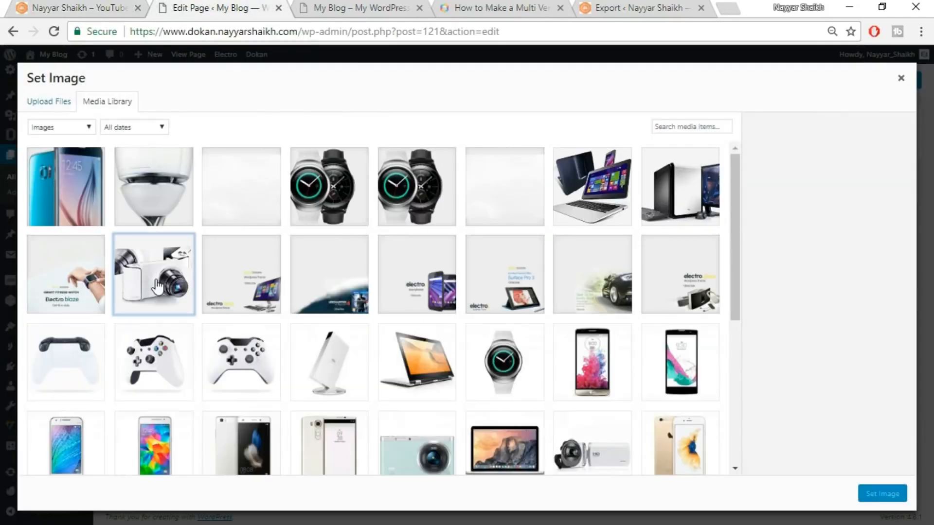
pyautogui.click(156, 286)
pyautogui.click(872, 495)
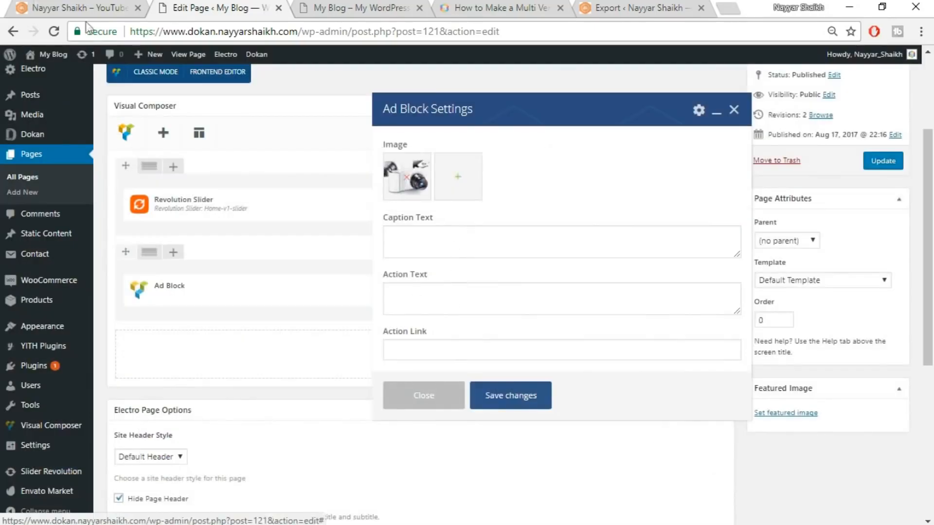
# Copy the demo's caption "CATCH BIG DEALS ON THE CAMERAS" into the Ad Block's Caption Text
pyautogui.click(41, 8)
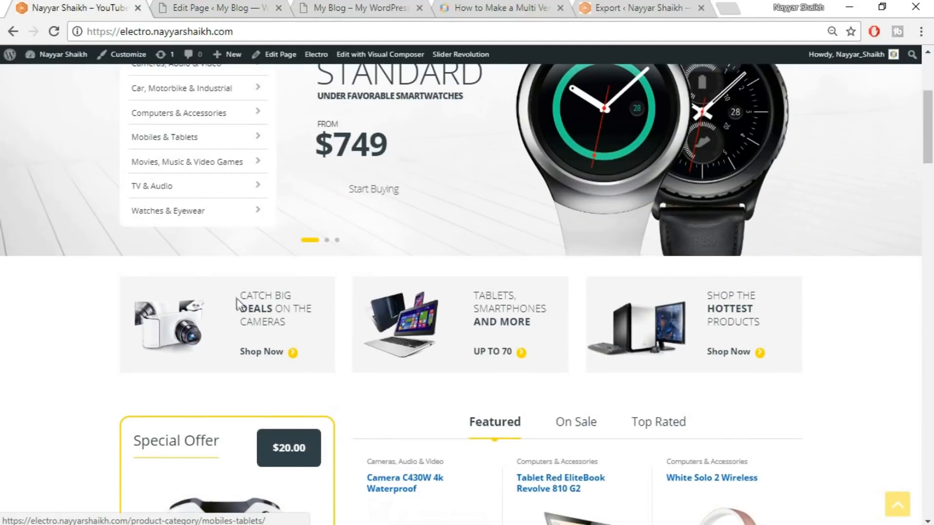
pyautogui.moveTo(239, 300); pyautogui.dragTo(299, 319)
pyautogui.hotkey('ctrl', 'c')
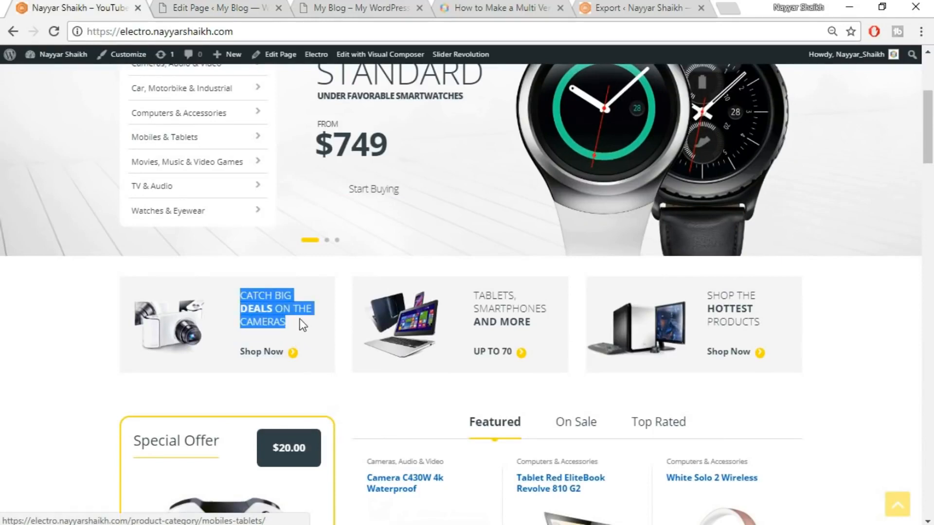
pyautogui.click(192, 7)
pyautogui.click(430, 254)
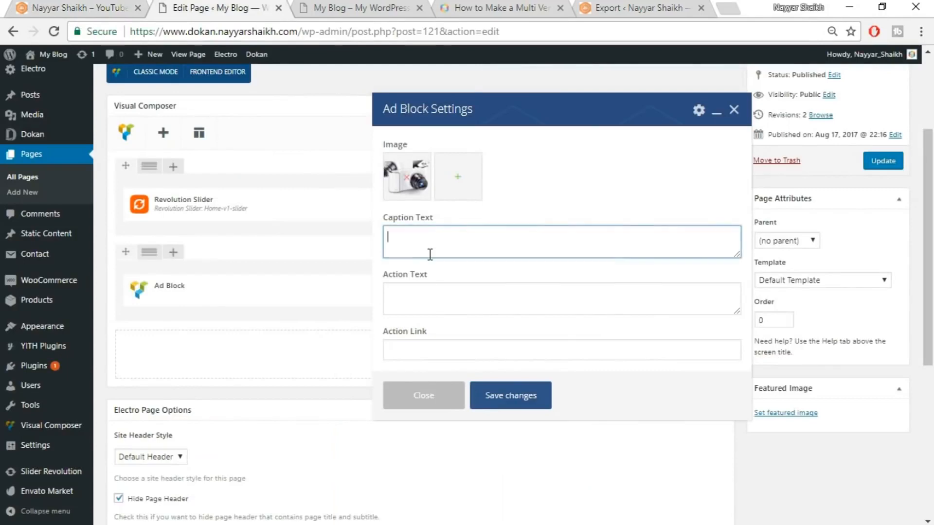
pyautogui.hotkey('ctrl', 'v')
pyautogui.click(77, 8)
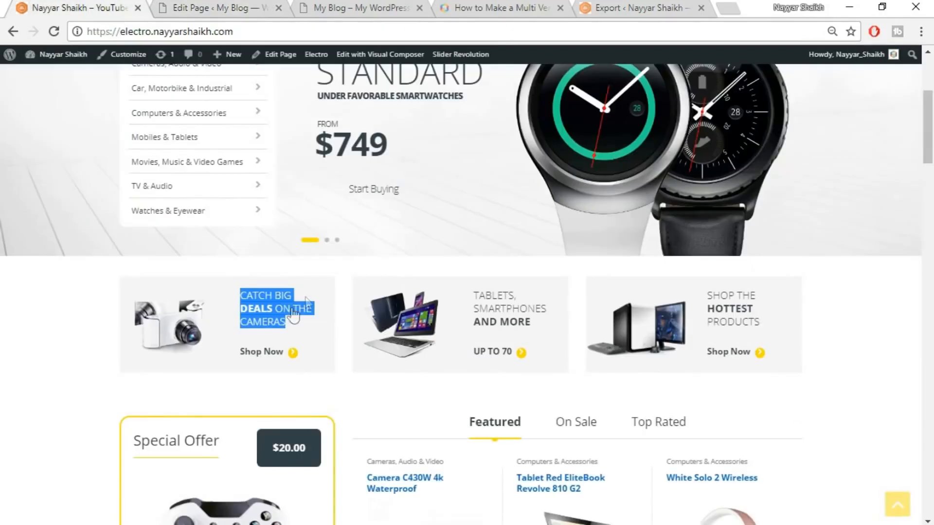
pyautogui.click(307, 304)
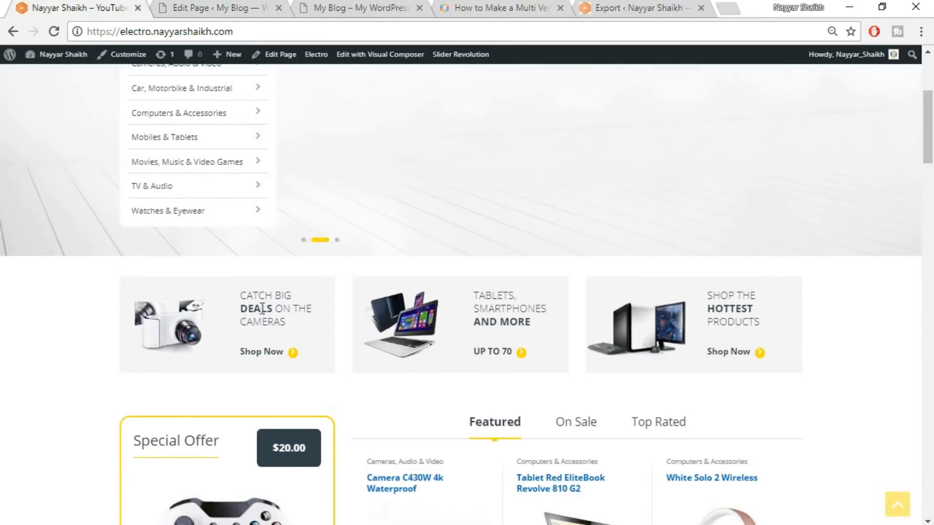
pyautogui.click(238, 7)
pyautogui.click(387, 241)
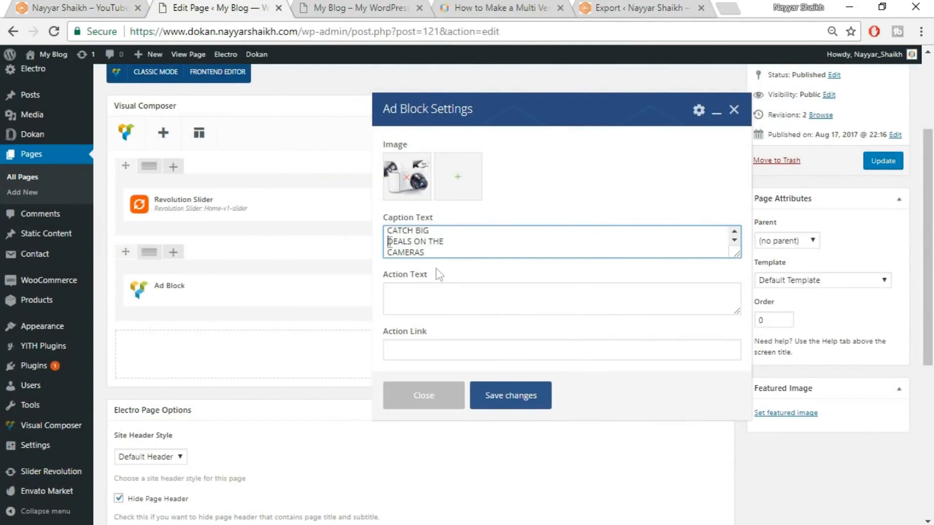
# Wrap DEALS in <strong></strong> tags within the caption and save the Ad Block settings
pyautogui.write('<STRONG')
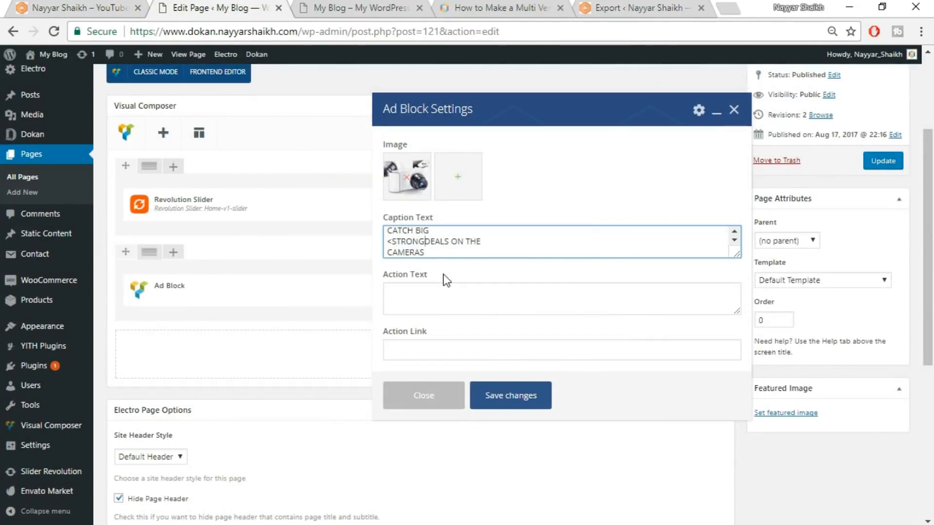
pyautogui.press('BackSpace')
pyautogui.press('BackSpace')
pyautogui.press('BackSpace')
pyautogui.press('BackSpace')
pyautogui.press('BackSpace')
pyautogui.press('BackSpace')
pyautogui.write('strong')
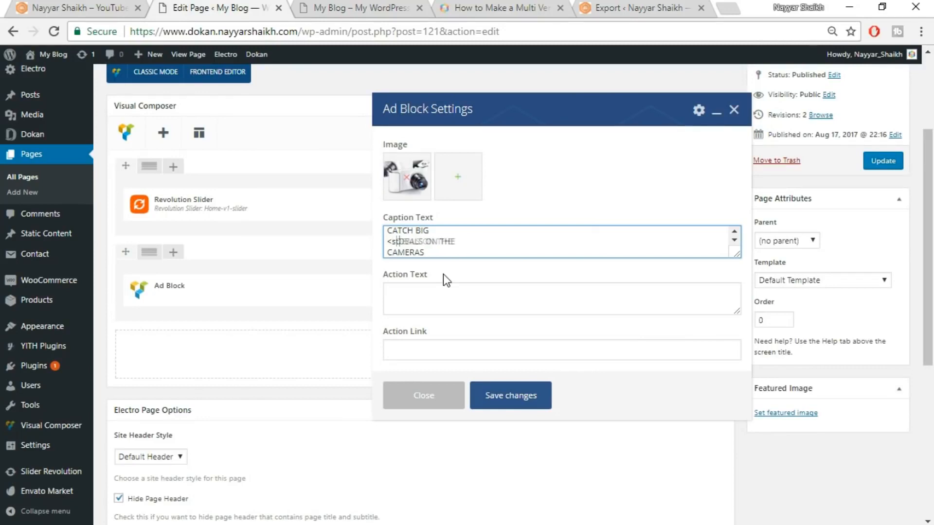
pyautogui.write('>DEALS')
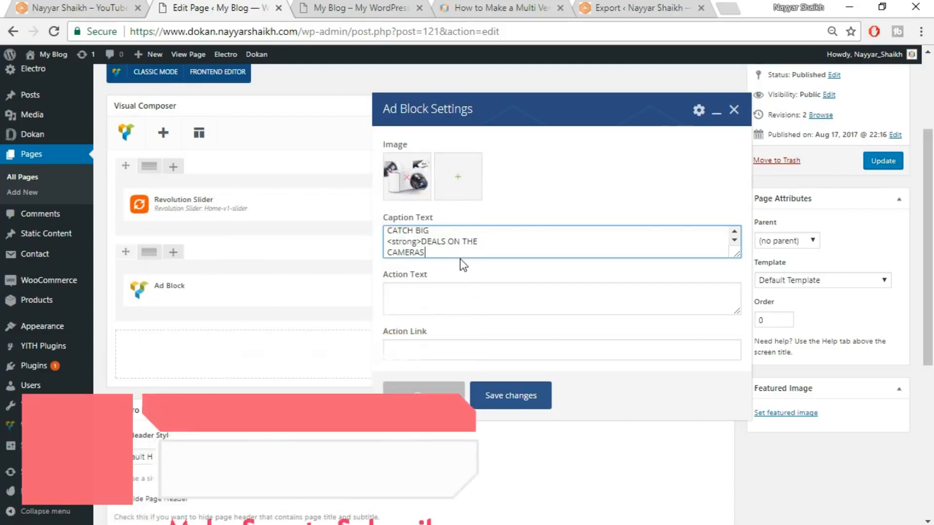
pyautogui.write('</strong>')
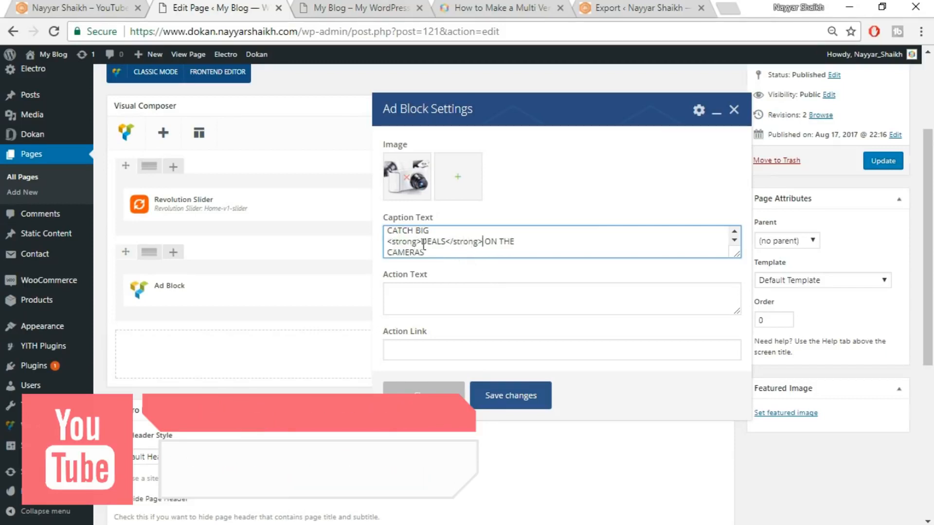
pyautogui.moveTo(421, 243); pyautogui.dragTo(387, 243)
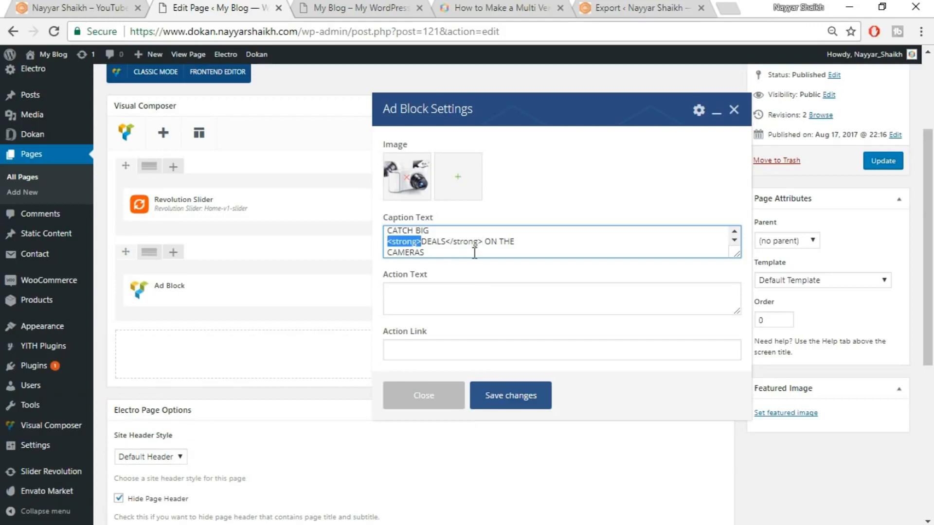
pyautogui.moveTo(446, 243); pyautogui.dragTo(488, 245)
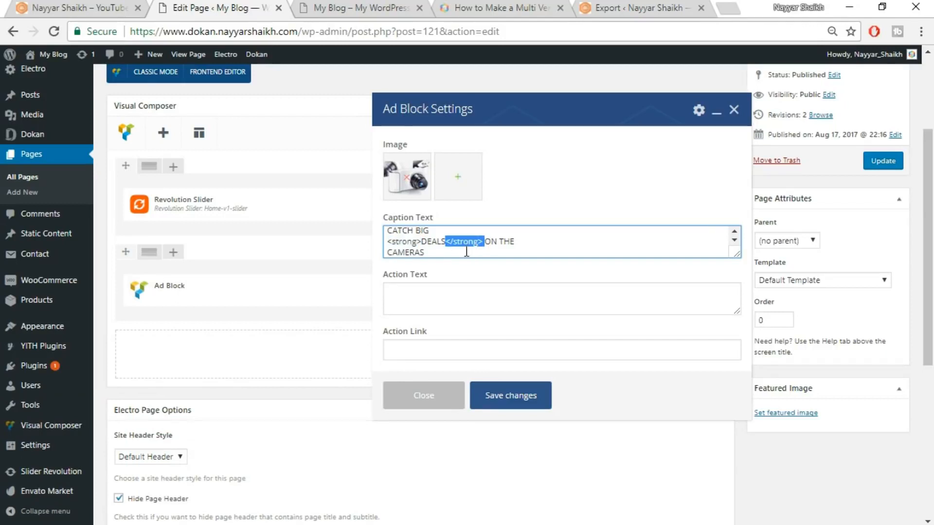
pyautogui.click(445, 253)
pyautogui.click(537, 403)
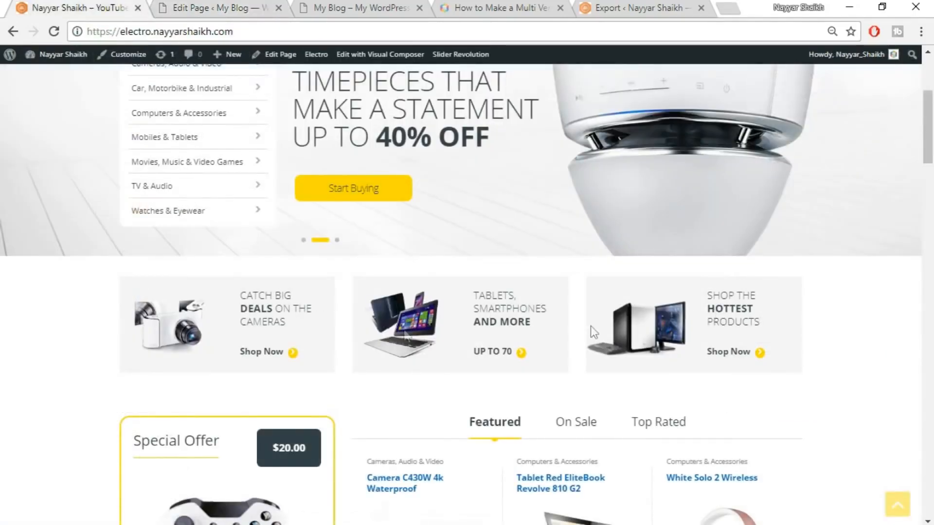
# Change the Ad Block row's layout to three equal columns (1/3 + 1/3 + 1/3)
pyautogui.click(193, 5)
pyautogui.moveTo(149, 253)
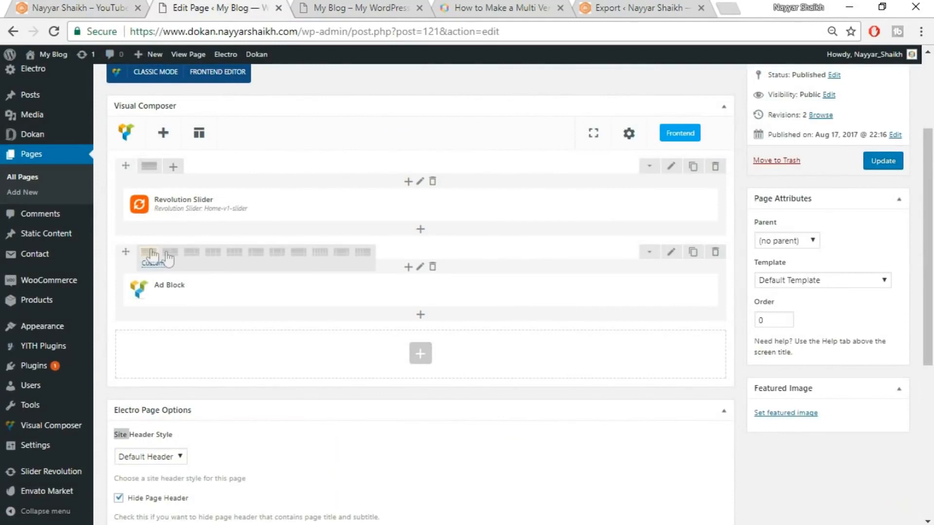
pyautogui.click(213, 257)
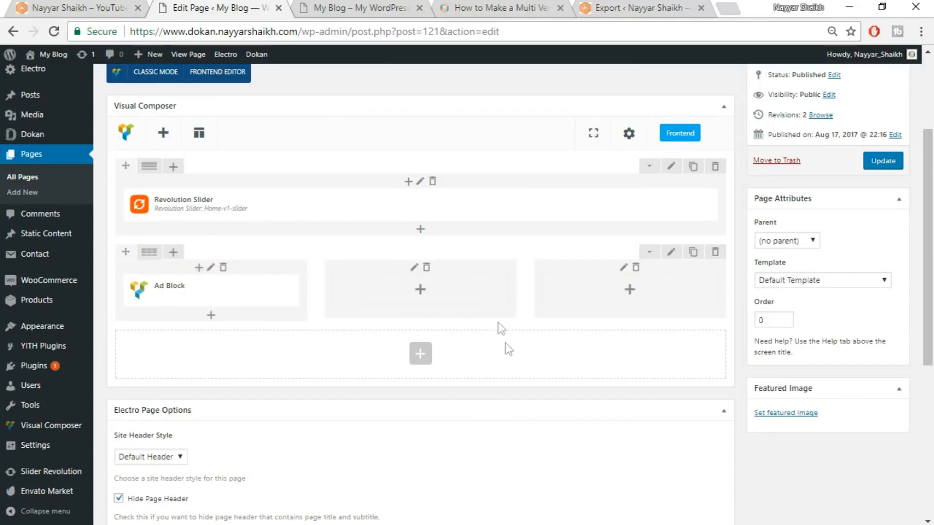
# Add an Ad Block element to the second column of the Ad Block row
pyautogui.moveTo(194, 302)
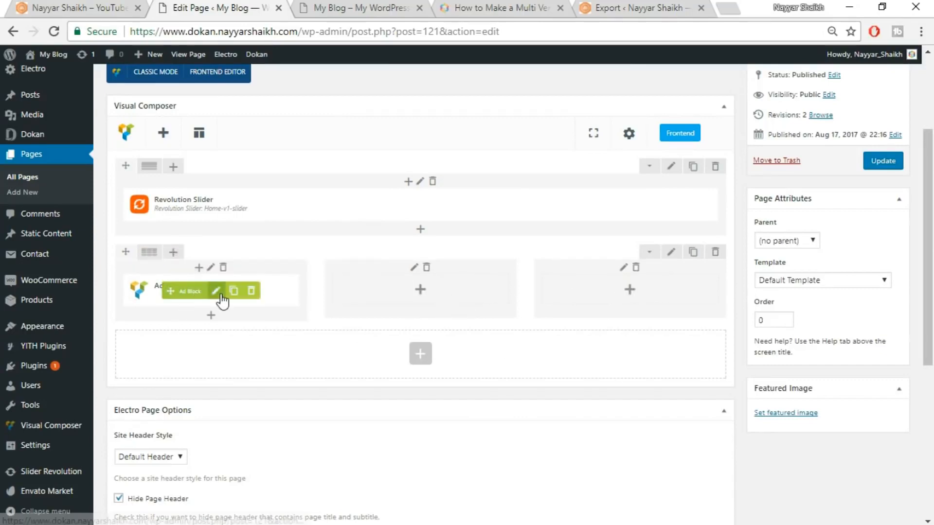
pyautogui.click(424, 289)
pyautogui.write('ad')
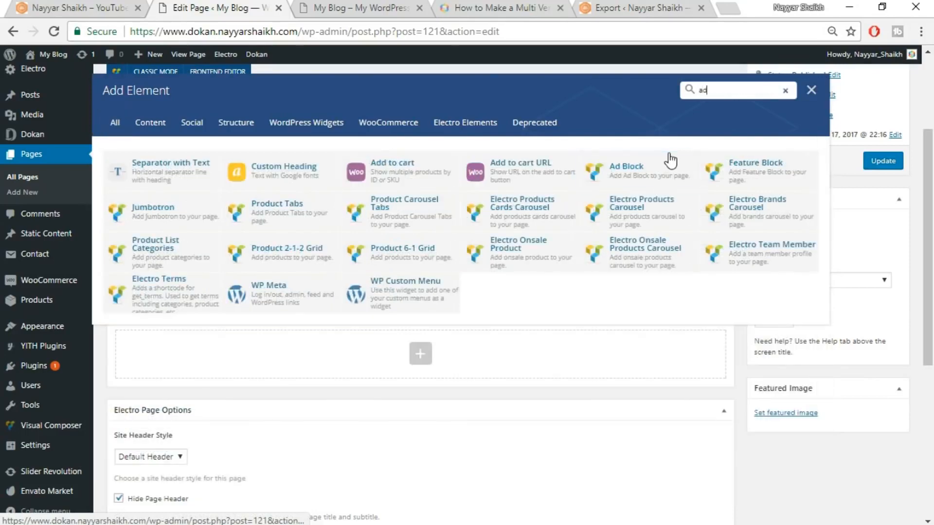
pyautogui.click(141, 185)
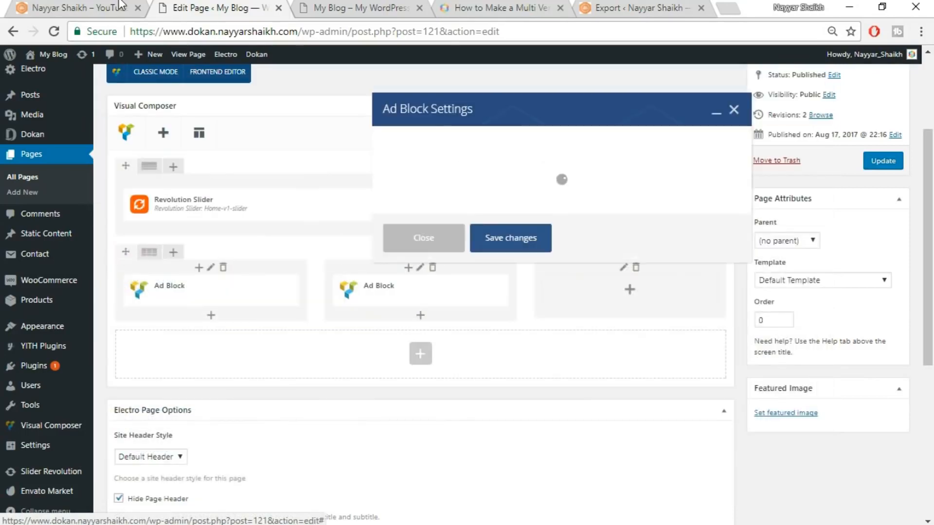
# Copy the demo homepage's second caption "TABLETS, SMARTPHONES AND MORE"
pyautogui.click(121, 6)
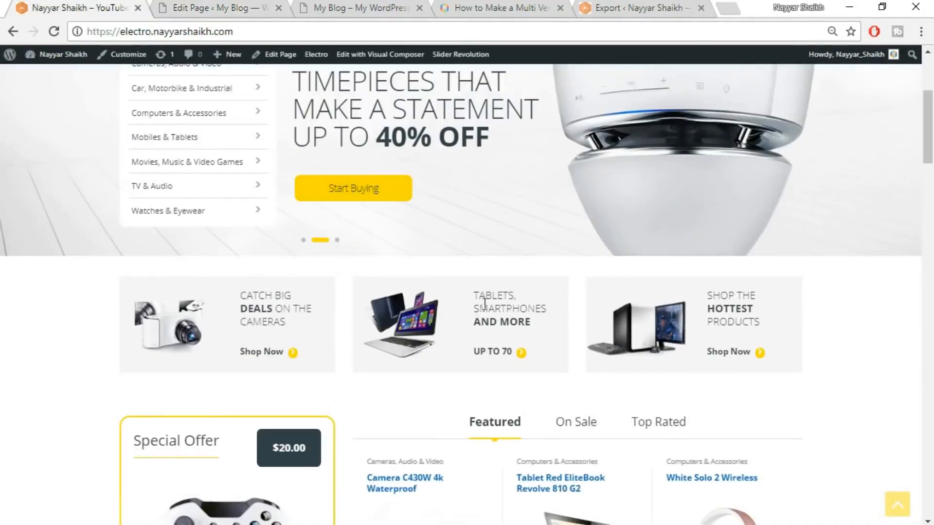
pyautogui.moveTo(477, 292); pyautogui.dragTo(534, 333)
pyautogui.hotkey('ctrl', 'c')
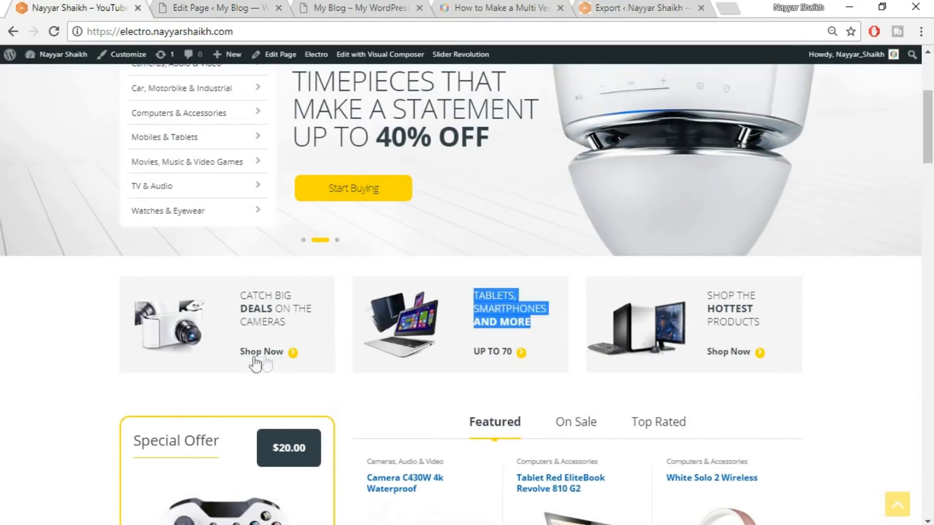
pyautogui.click(173, 6)
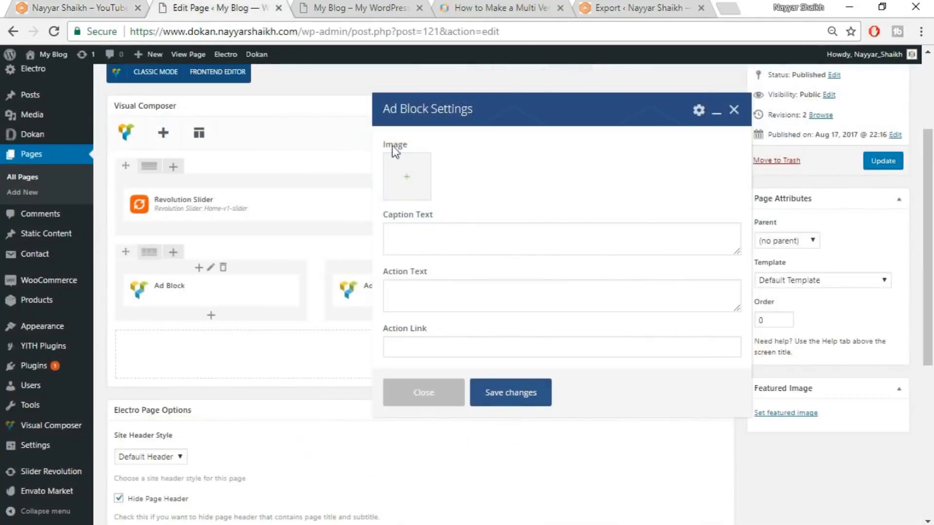
# Set the new Ad Block's image to the laptop and tablet picture (MobileDevicesv2-2) from the media library
pyautogui.click(425, 188)
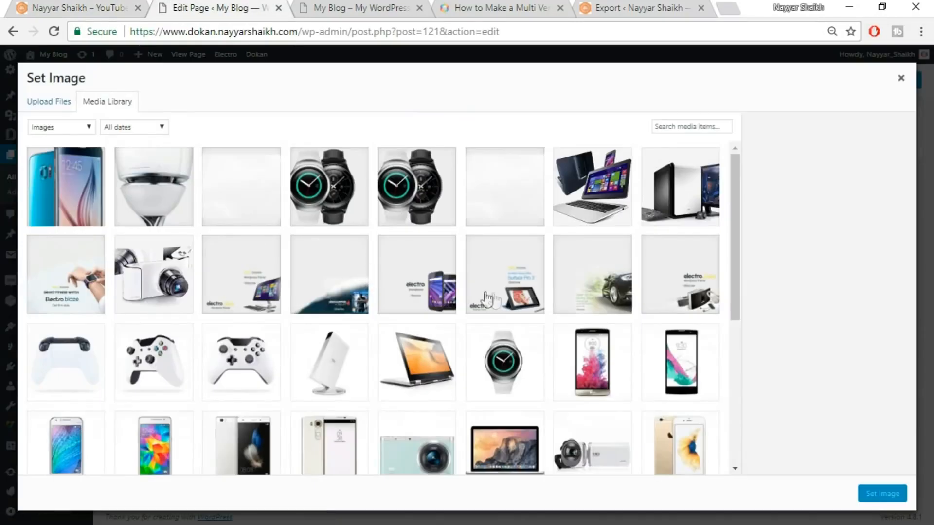
pyautogui.click(597, 212)
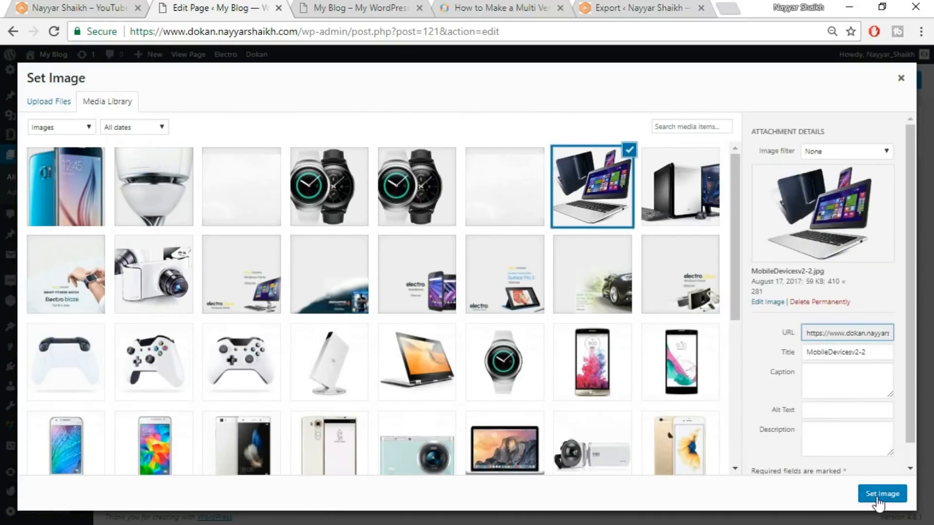
pyautogui.click(877, 499)
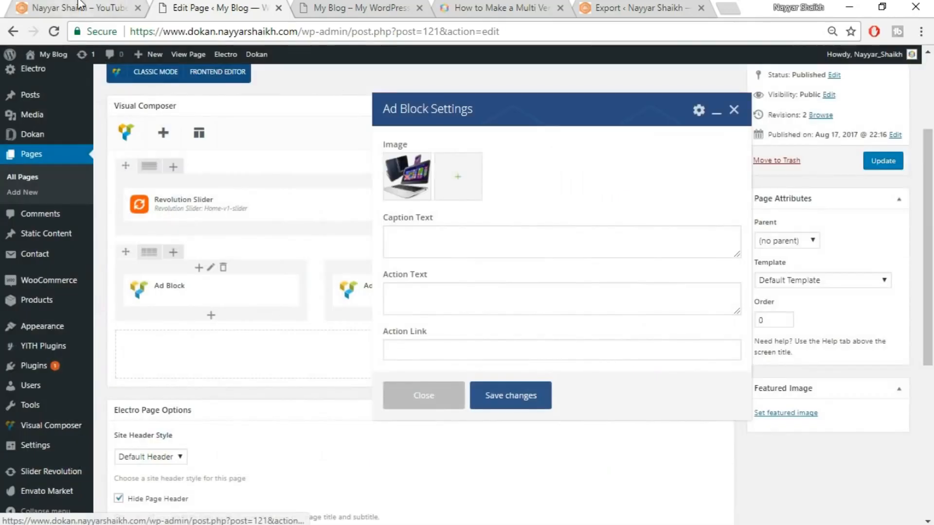
# Paste the copied caption into the second Ad Block's Caption Text
pyautogui.click(112, 6)
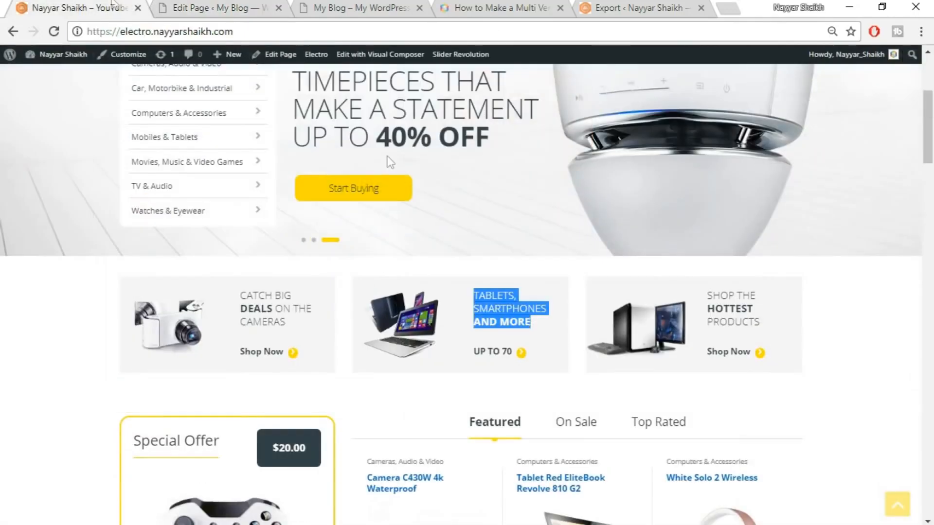
pyautogui.click(265, 6)
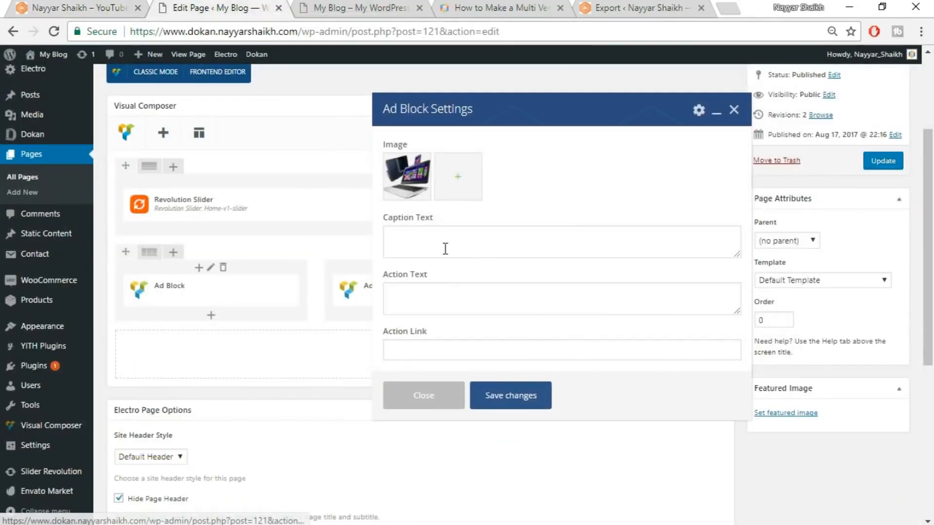
pyautogui.click(445, 248)
pyautogui.hotkey('ctrl', 'v')
# Wrap AND MORE in <strong></strong> tags within the second Ad Block's caption
pyautogui.click(36, 4)
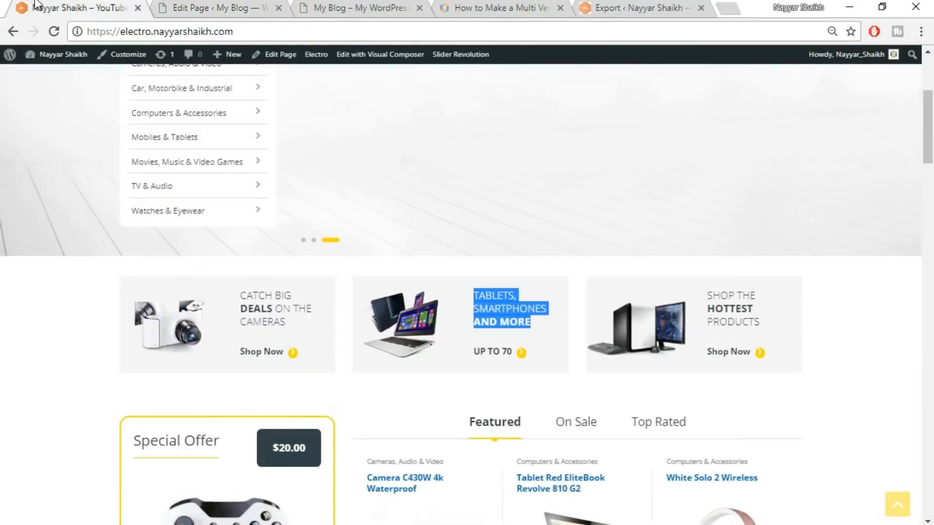
pyautogui.click(564, 301)
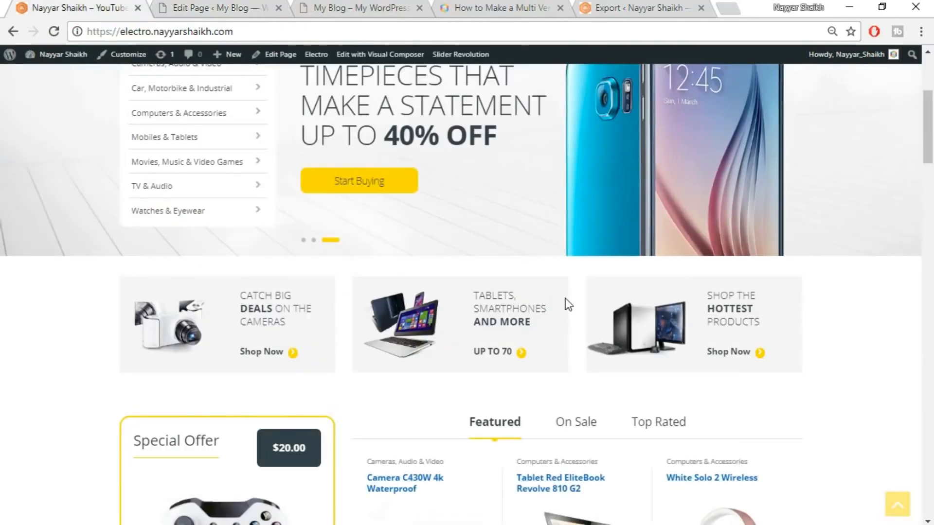
pyautogui.click(248, 7)
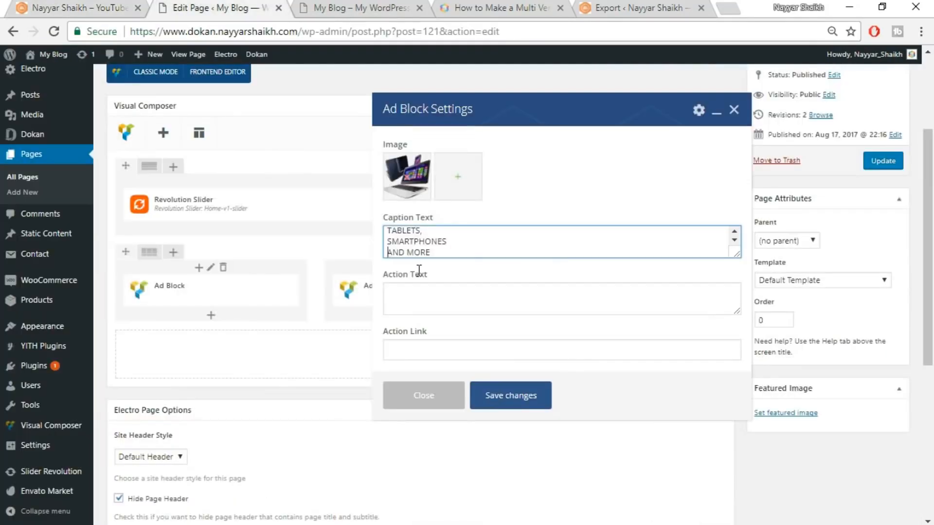
pyautogui.write('<strong>')
pyautogui.click(474, 248)
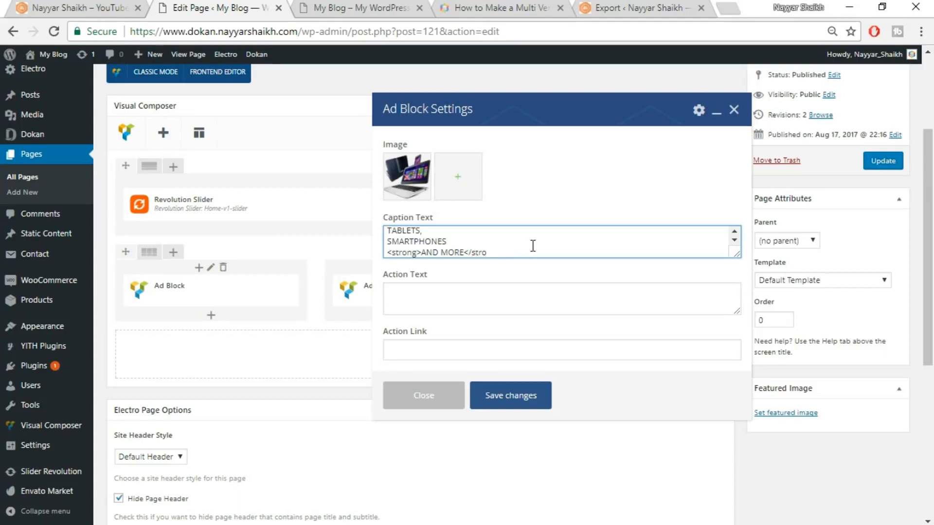
# Set the second Ad Block's Action Text to UP TO 70 and Action Link to #, then save its settings
pyautogui.click(506, 317)
pyautogui.click(100, 6)
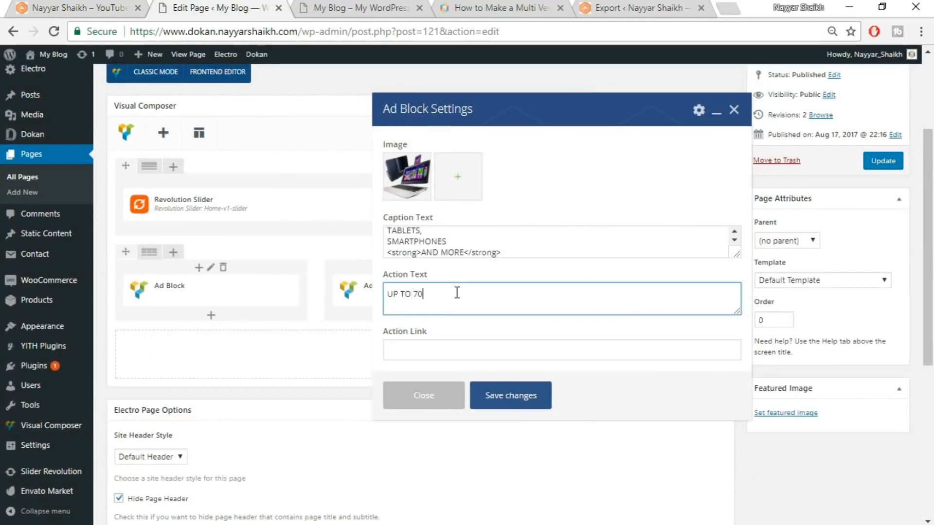
pyautogui.click(457, 346)
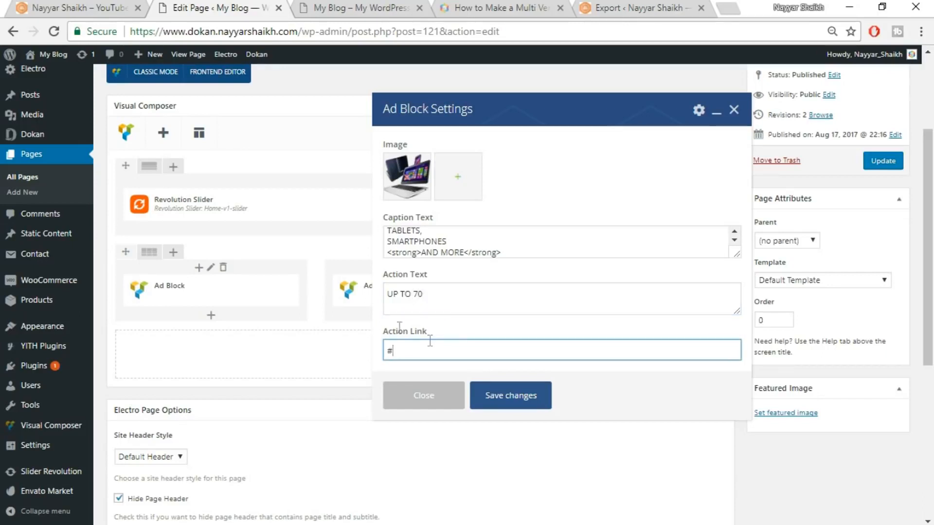
pyautogui.click(74, 6)
pyautogui.click(528, 399)
# Set the first Ad Block's Action Text to SHOP NOW and save its settings
pyautogui.click(215, 290)
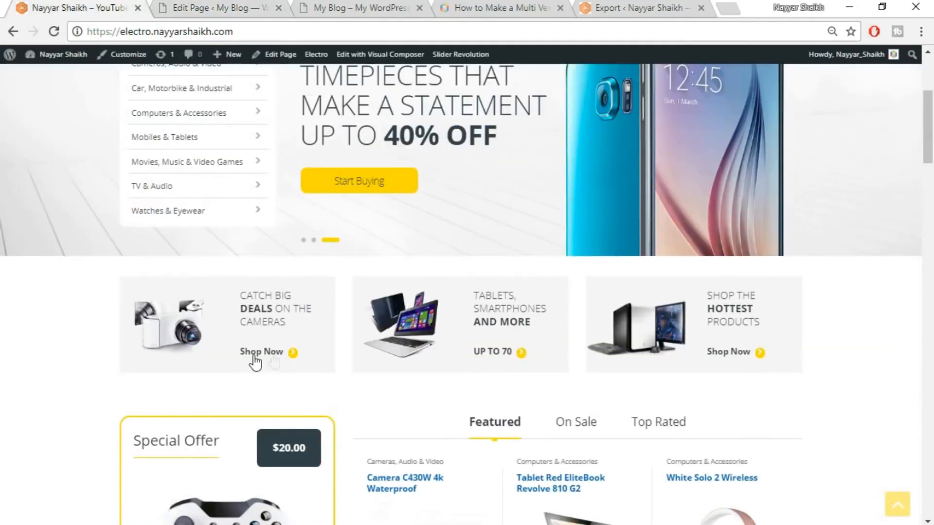
pyautogui.click(224, 5)
pyautogui.scroll(-5, 506, 316)
pyautogui.click(457, 292)
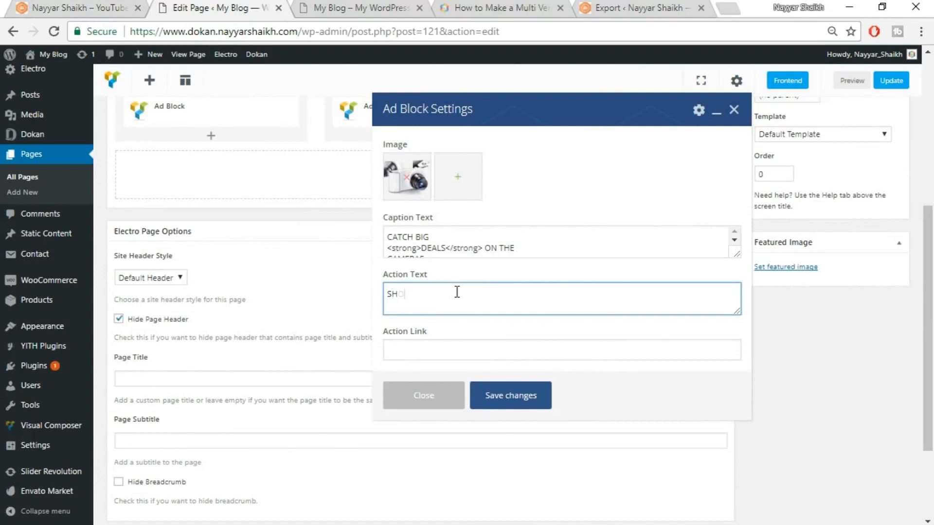
pyautogui.click(444, 340)
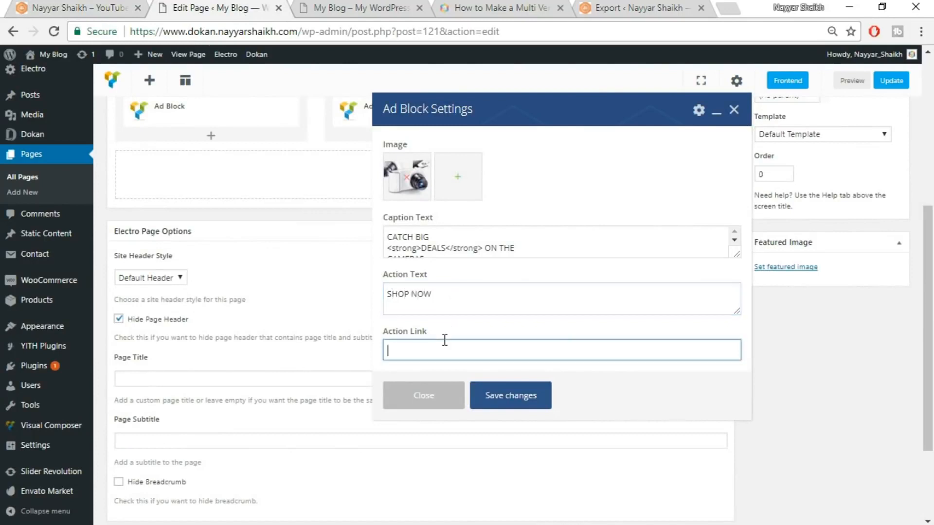
pyautogui.click(509, 396)
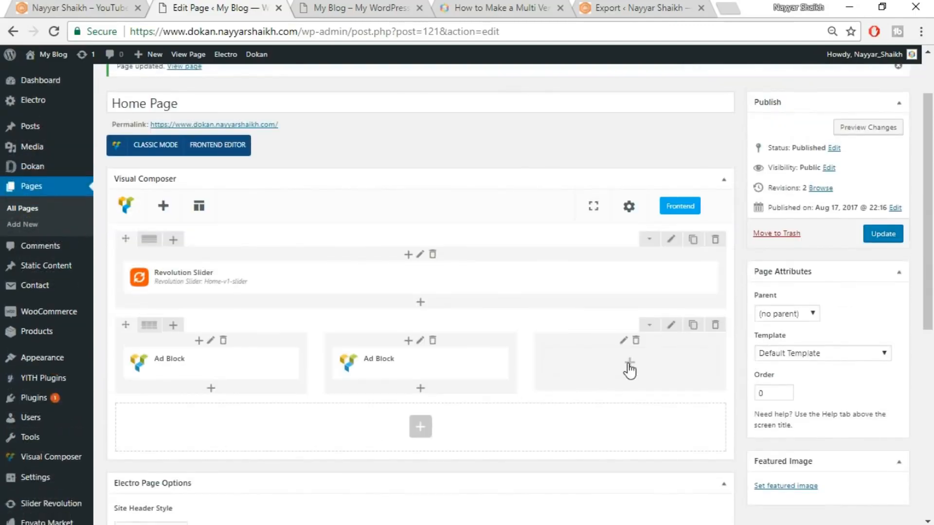
# Add an Ad Block element to the third column of the Ad Block row
pyautogui.click(629, 362)
pyautogui.write('AD')
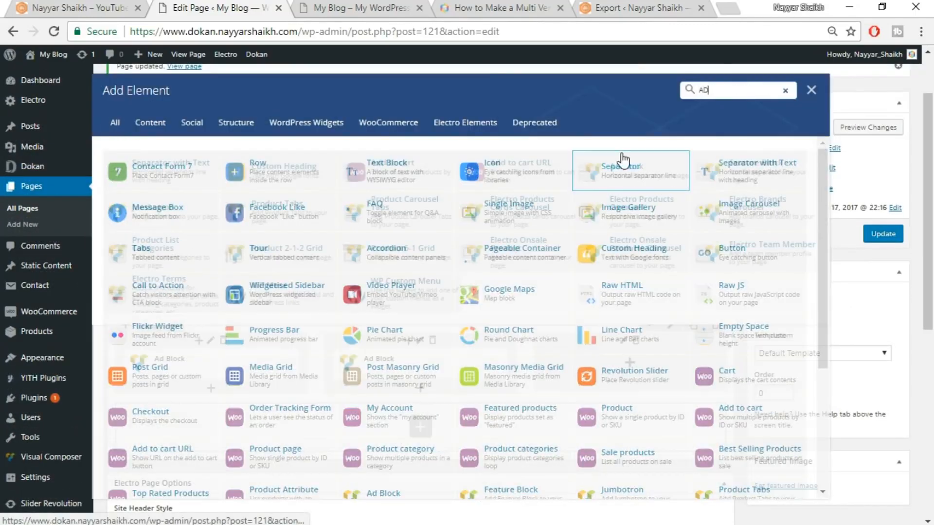
pyautogui.click(186, 164)
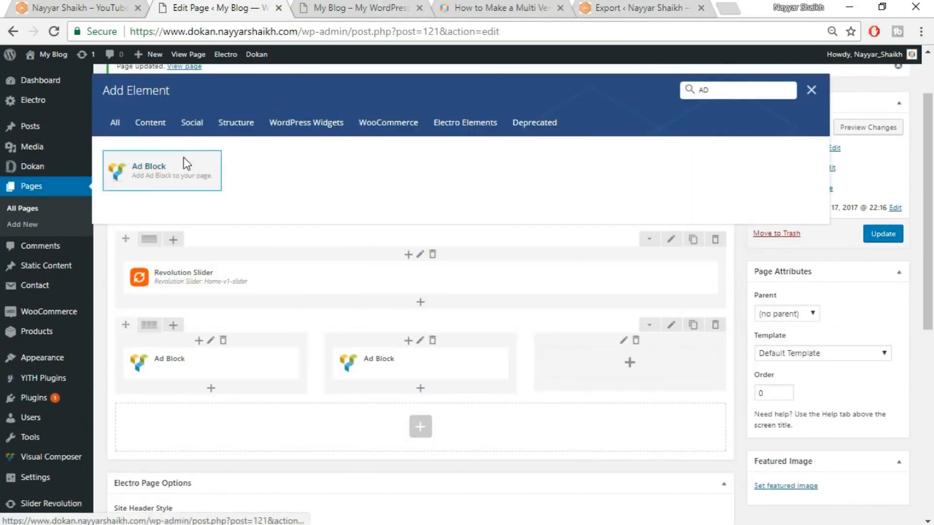
# Copy the demo homepage's third caption "SHOP THE HOTTEST PRODUCTS"
pyautogui.click(90, 10)
pyautogui.moveTo(708, 292); pyautogui.dragTo(784, 323)
pyautogui.hotkey('ctrl', 'c')
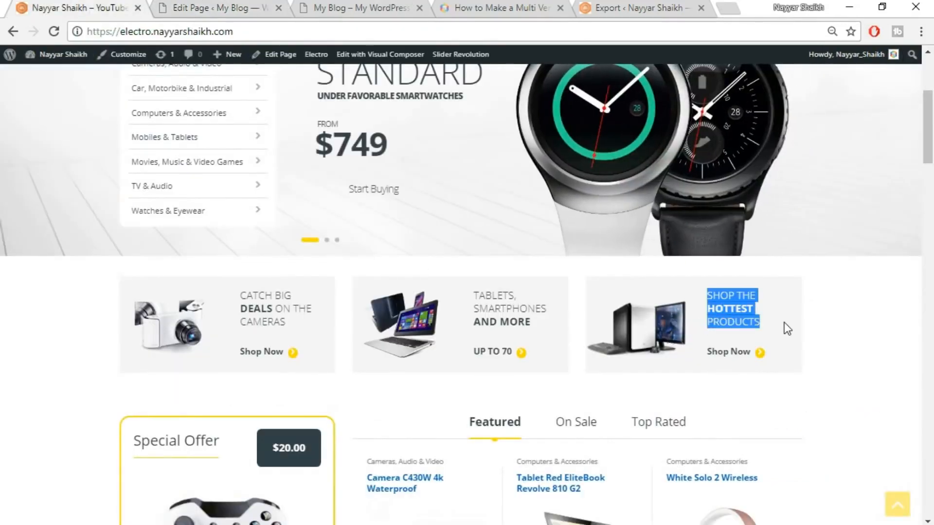
pyautogui.click(241, 8)
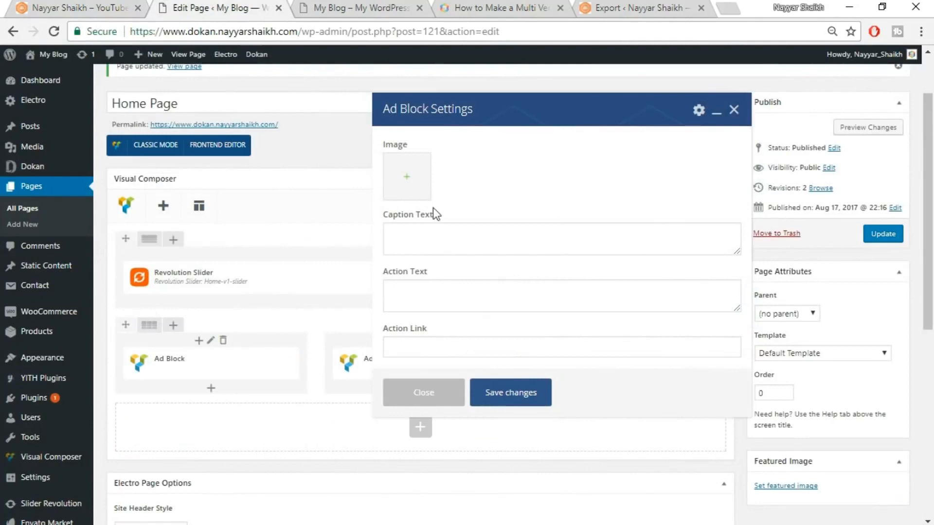
# Set the third Ad Block's image to the desktop PC picture (DesktopPC) from the media library
pyautogui.click(411, 194)
pyautogui.click(664, 200)
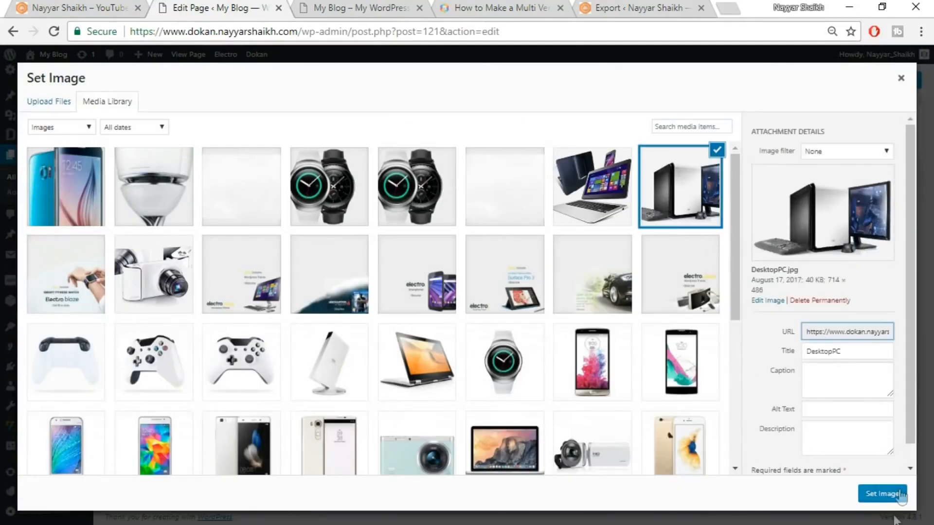
pyautogui.click(899, 494)
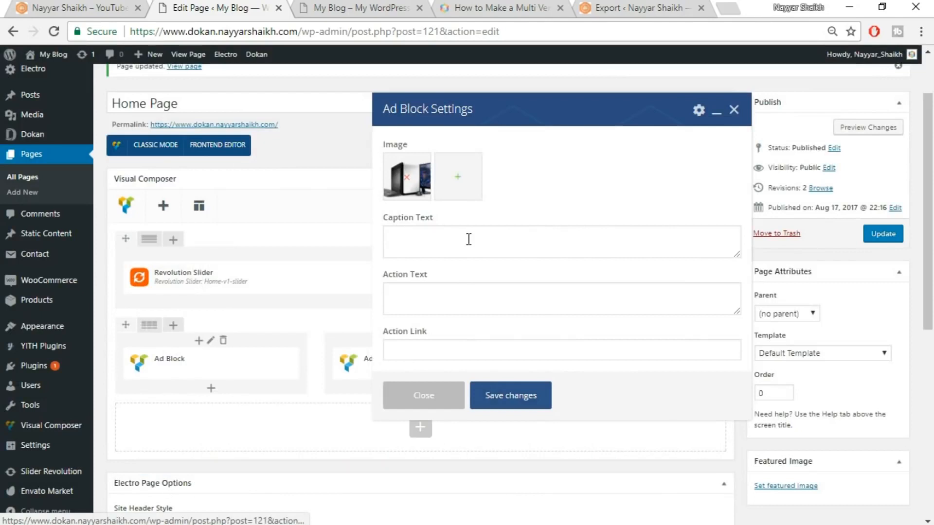
# Paste the caption into the third Ad Block's Caption Text and wrap HOTTEST in <strong></strong> tags
pyautogui.click(467, 240)
pyautogui.hotkey('ctrl', 'v')
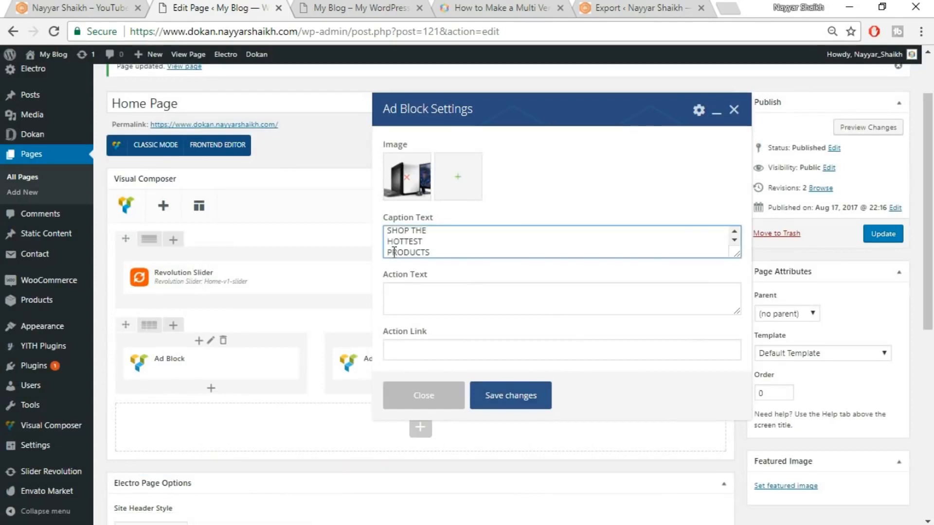
pyautogui.write('<strong>')
pyautogui.click(467, 247)
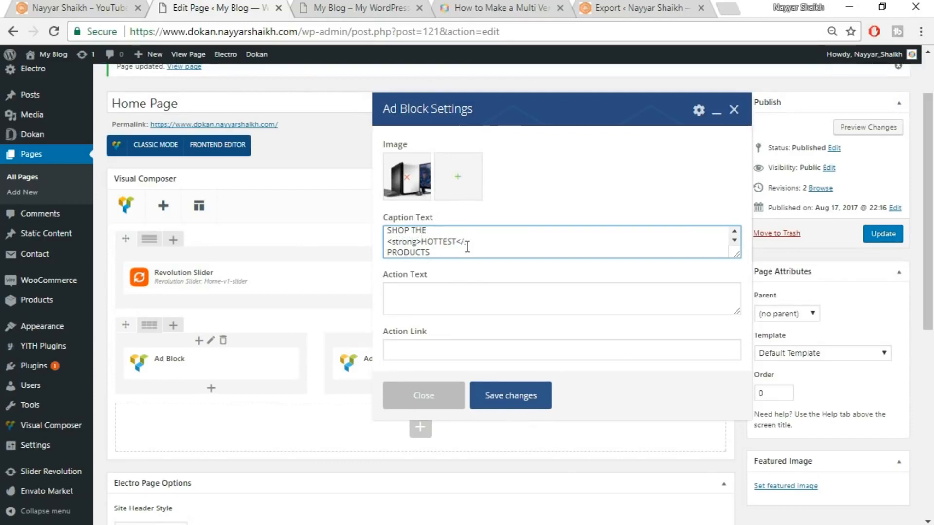
pyautogui.write('</stro')
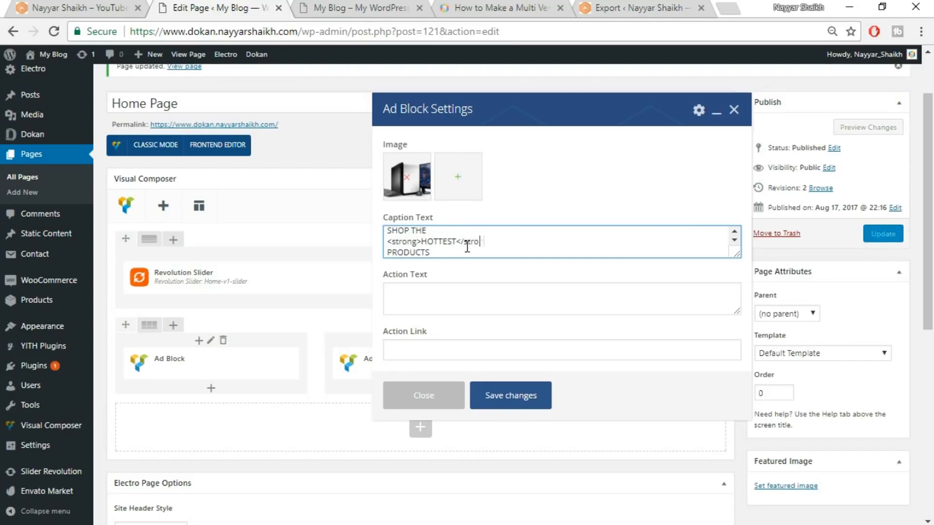
pyautogui.write('ng>')
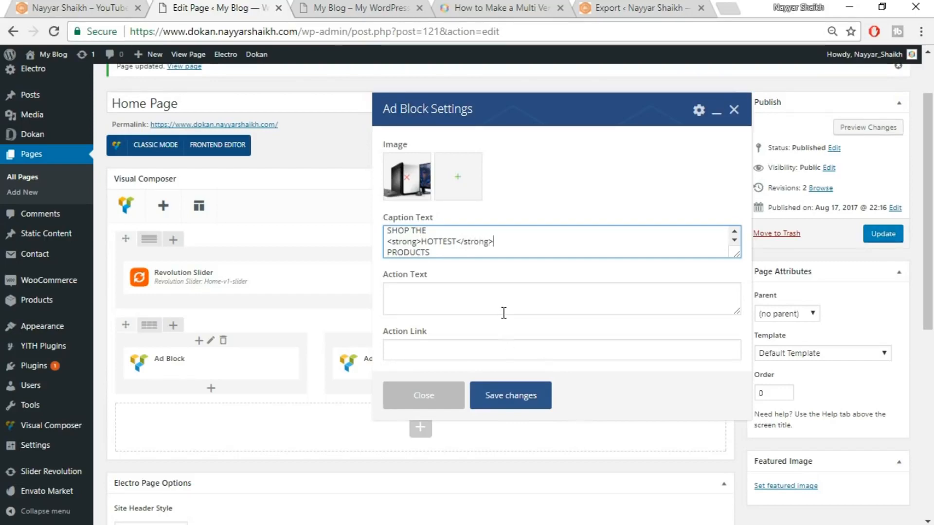
# Set the third Ad Block's Action Text to SHOP NOW
pyautogui.click(505, 291)
pyautogui.click(68, 7)
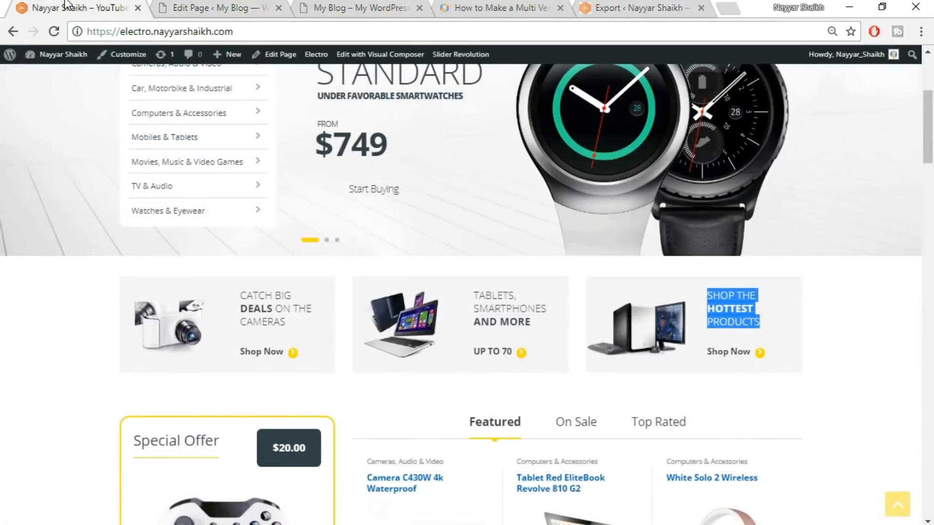
pyautogui.click(243, 6)
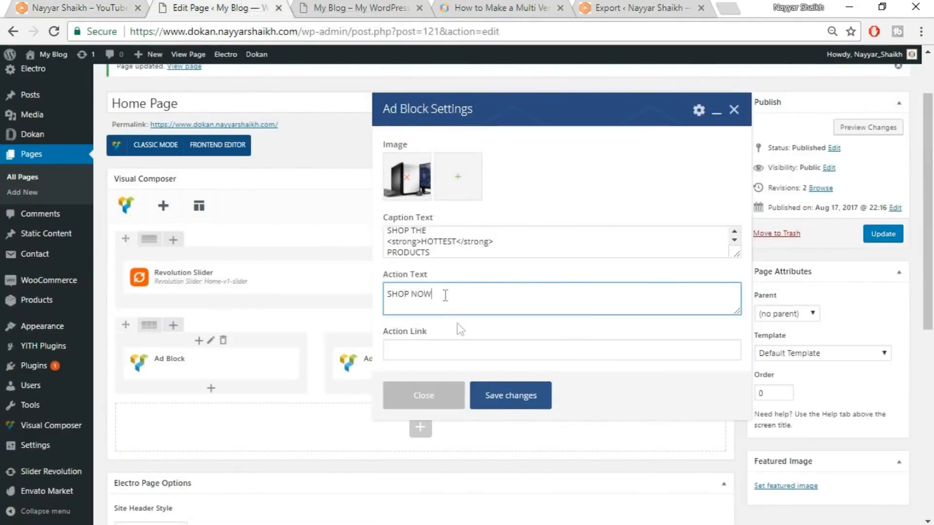
pyautogui.click(466, 351)
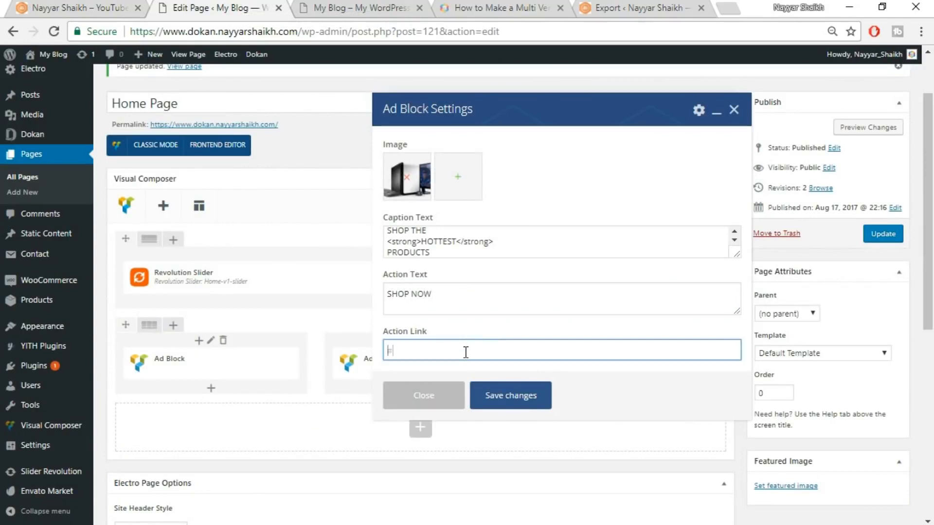
# Save the third Ad Block's settings and update the Home Page
pyautogui.click(512, 398)
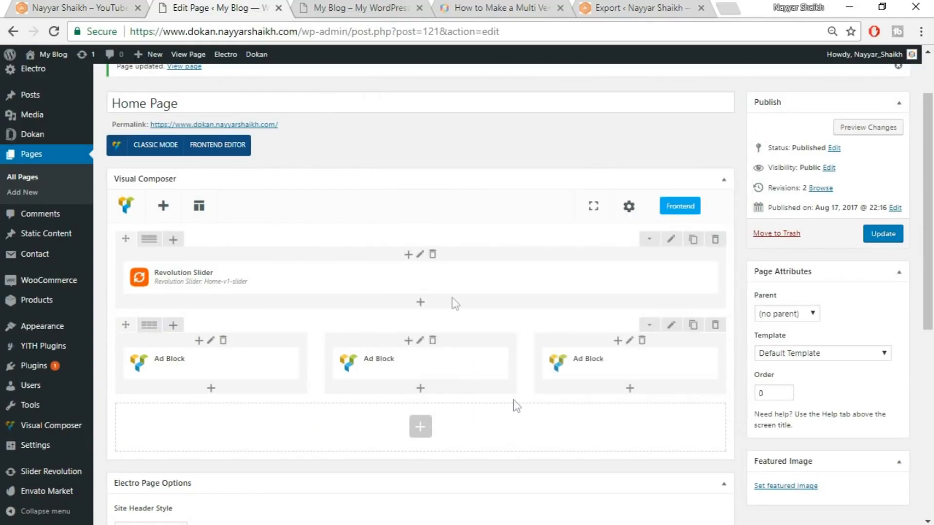
pyautogui.click(897, 235)
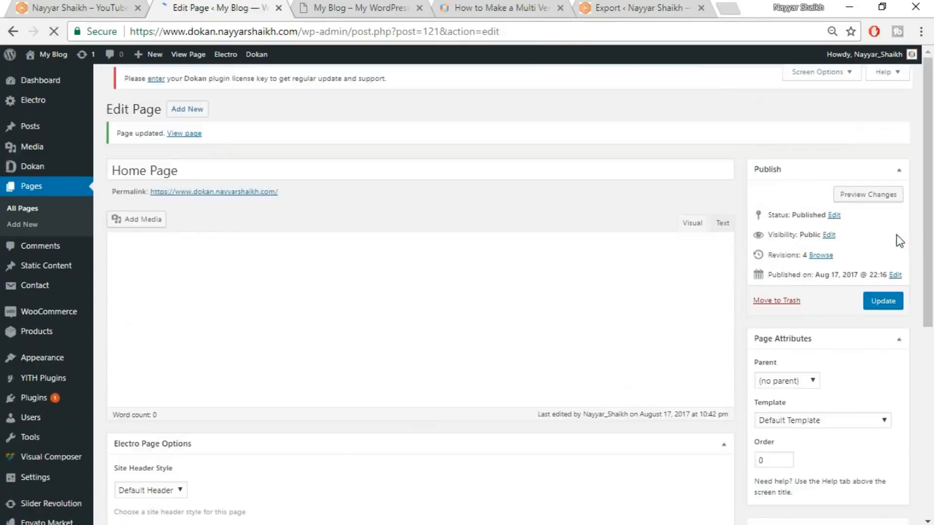
# Reload the site's homepage and compare its Ad Blocks row and content below with the Electro demo homepage
pyautogui.click(384, 8)
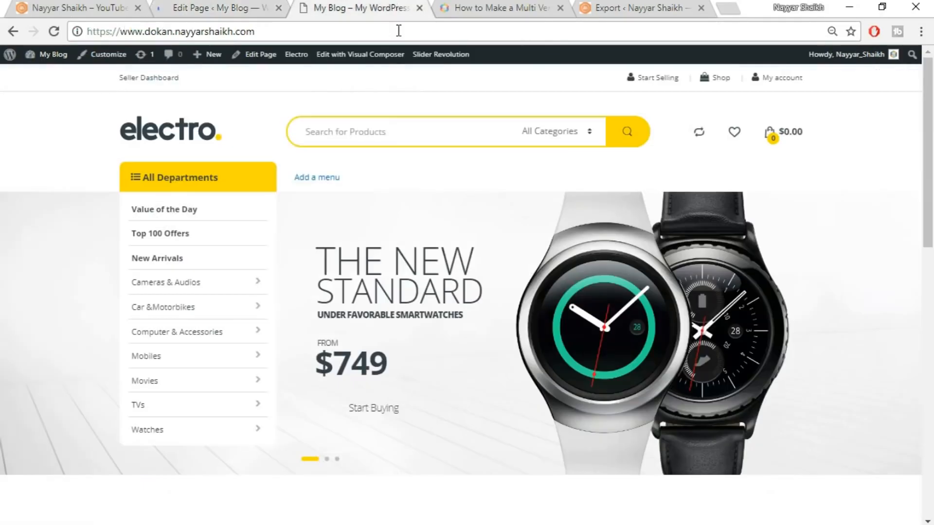
pyautogui.click(398, 30)
pyautogui.press('Return')
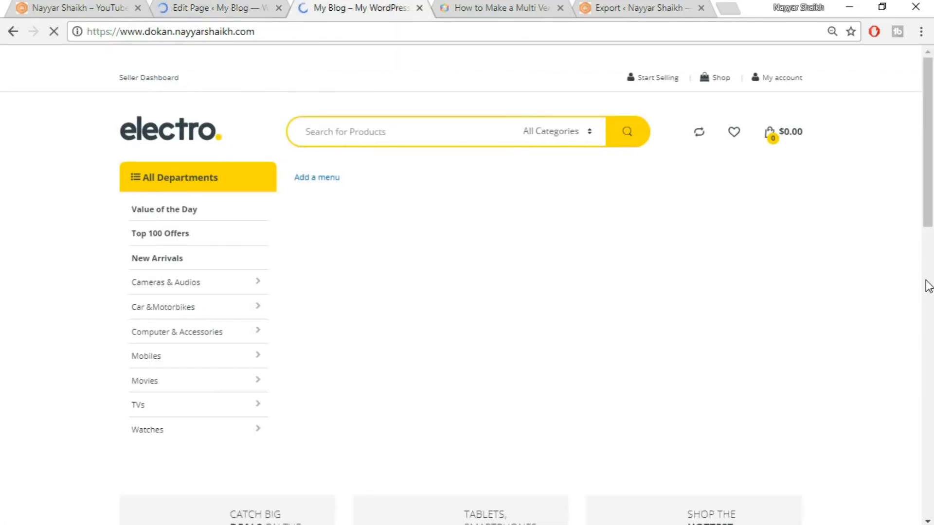
pyautogui.scroll(-5, 928, 286)
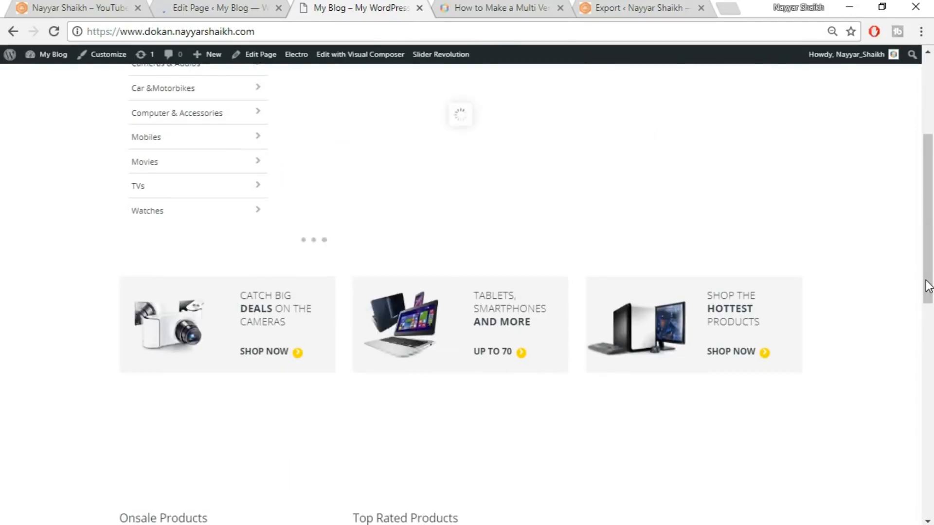
pyautogui.click(104, 8)
pyautogui.scroll(-5, 602, 276)
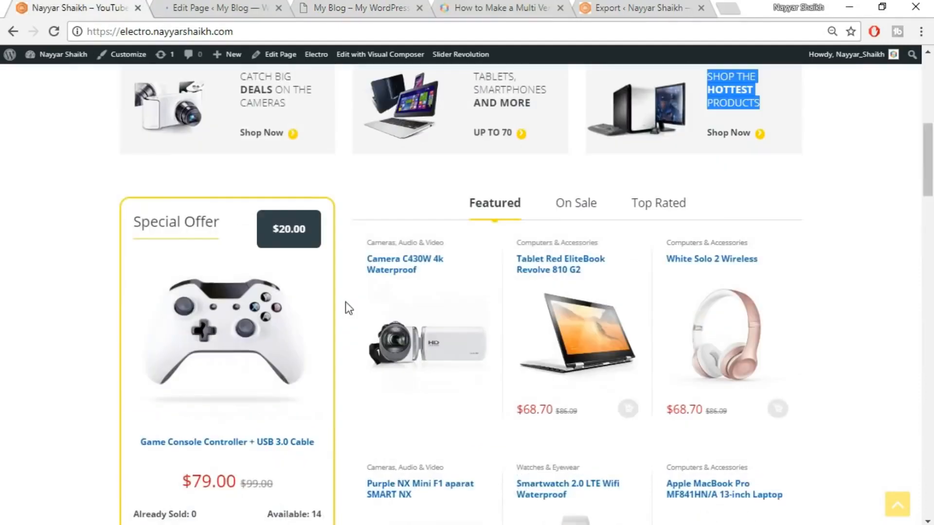
pyautogui.scroll(-3, 522, 450)
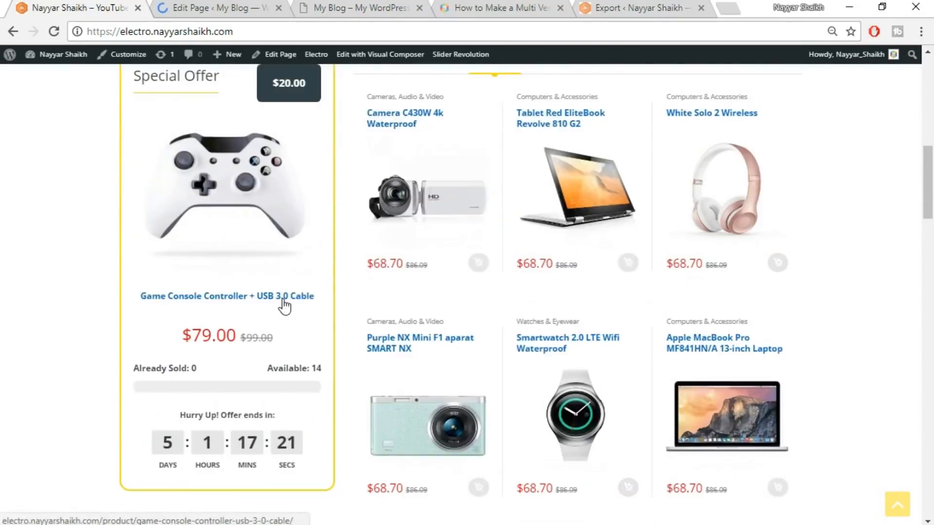
pyautogui.scroll(2, 287, 301)
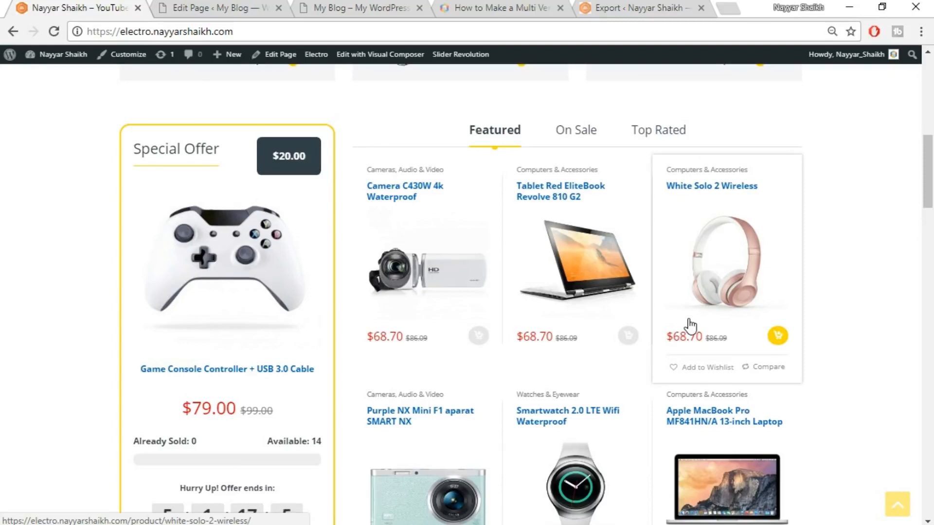
# Start a new WooCommerce product and paste the demo product's title Tablet Red EliteBook Revolve 810 G2 as its name
pyautogui.click(254, 7)
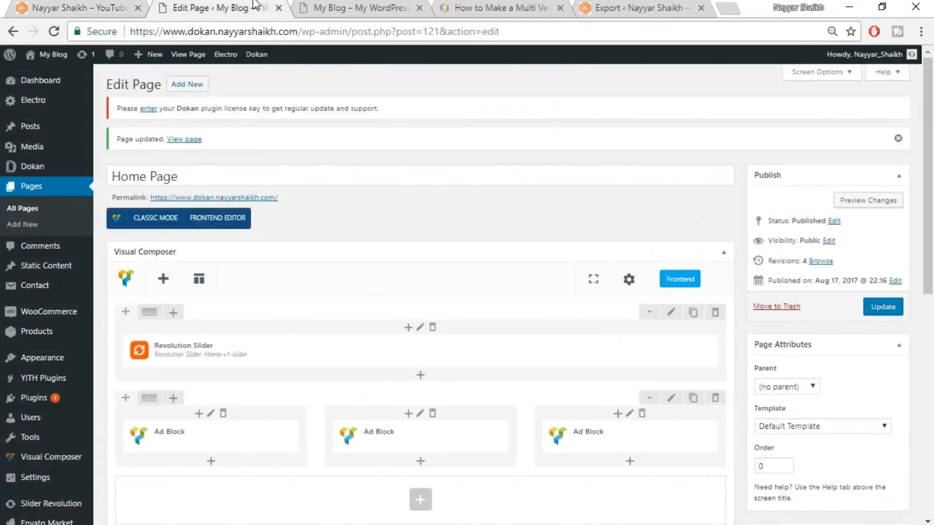
pyautogui.moveTo(49, 333)
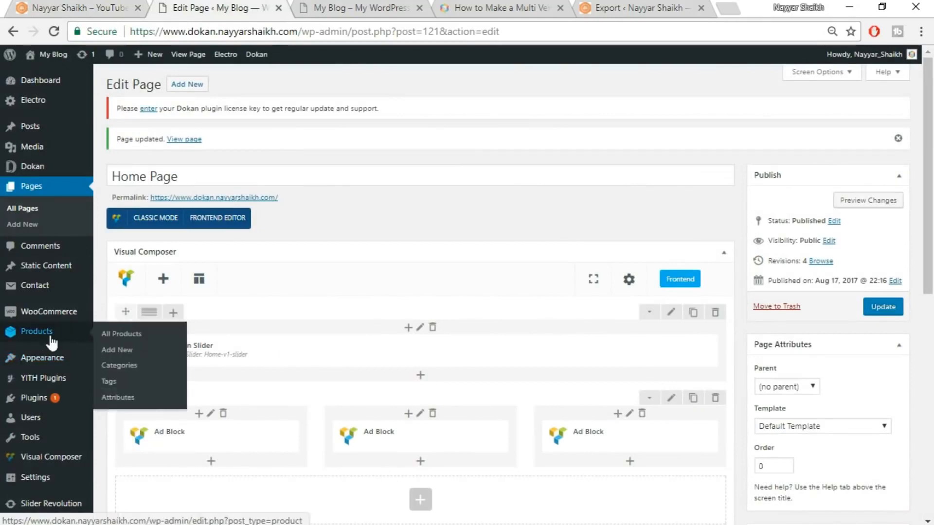
pyautogui.click(124, 352)
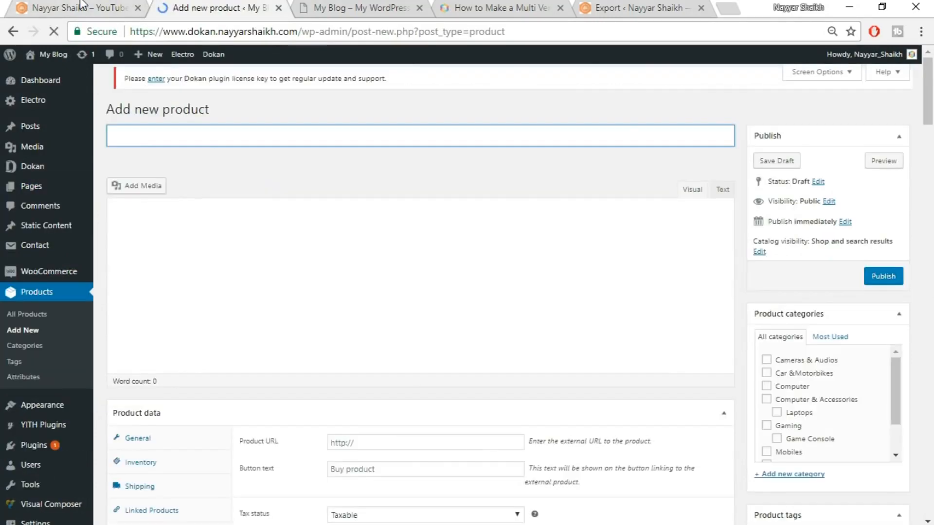
pyautogui.click(80, 6)
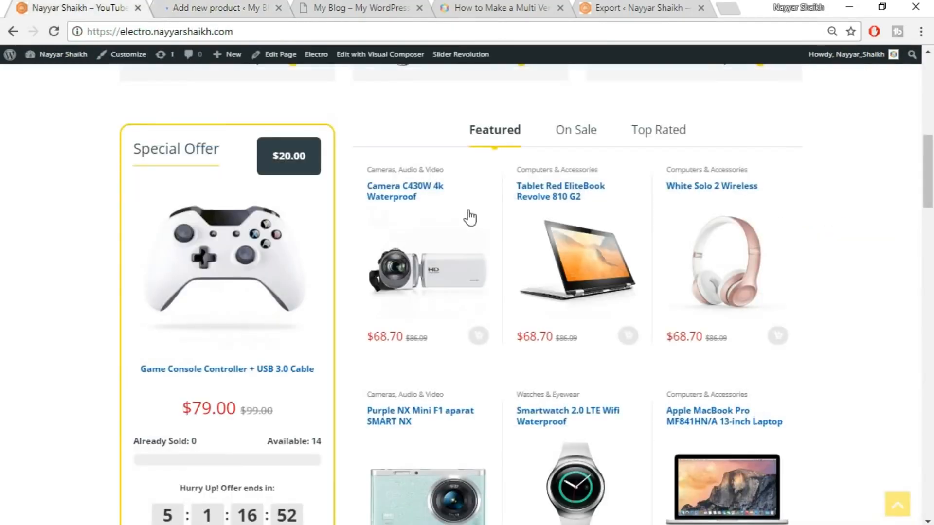
pyautogui.click(599, 220)
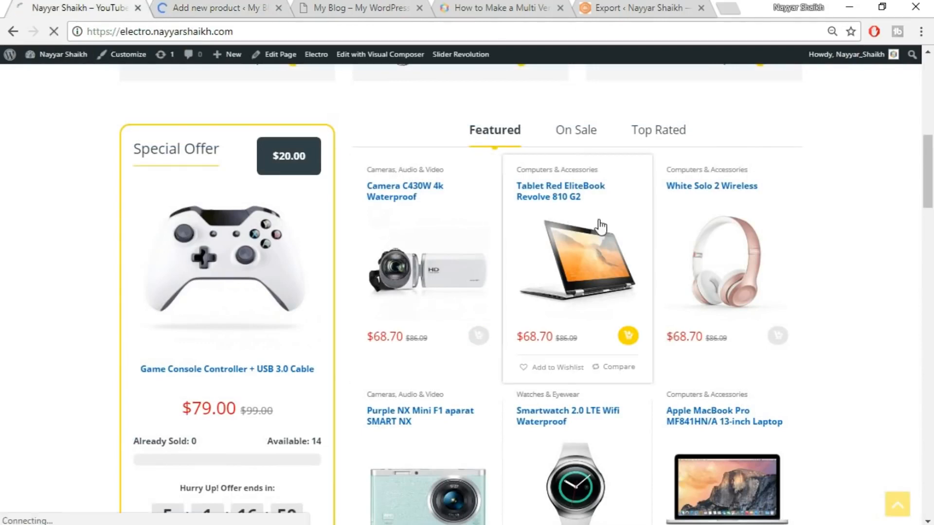
pyautogui.moveTo(517, 284); pyautogui.dragTo(770, 282)
pyautogui.hotkey('ctrl', 'c')
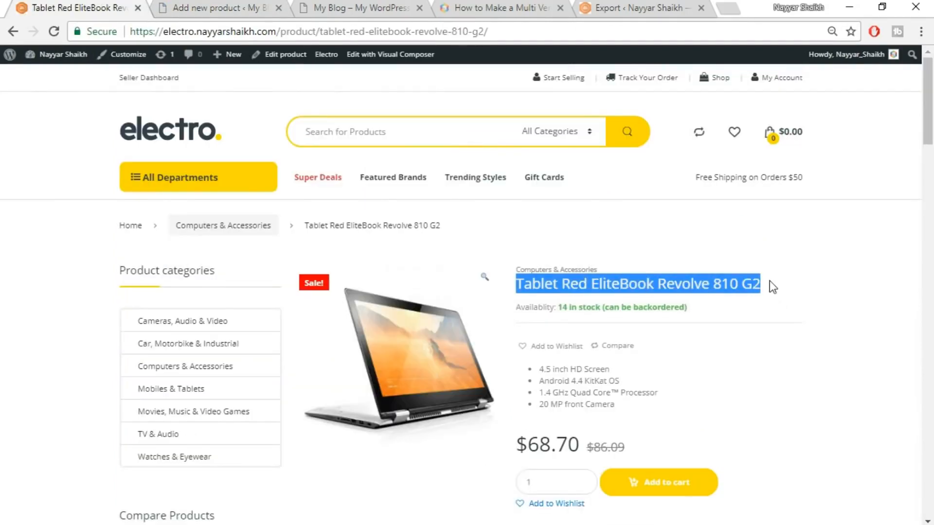
pyautogui.click(255, 7)
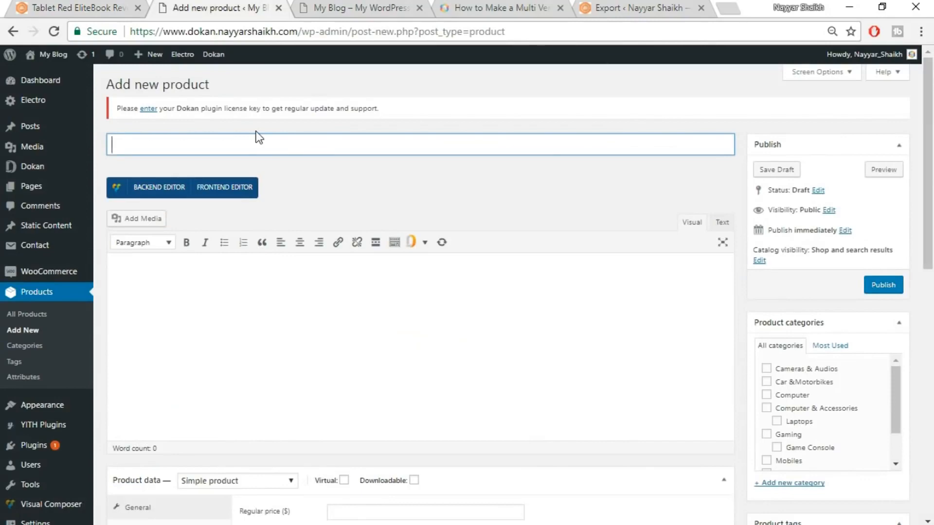
pyautogui.hotkey('ctrl', 'v')
# Copy the demo product's four feature bullets into the new product's short description
pyautogui.click(78, 6)
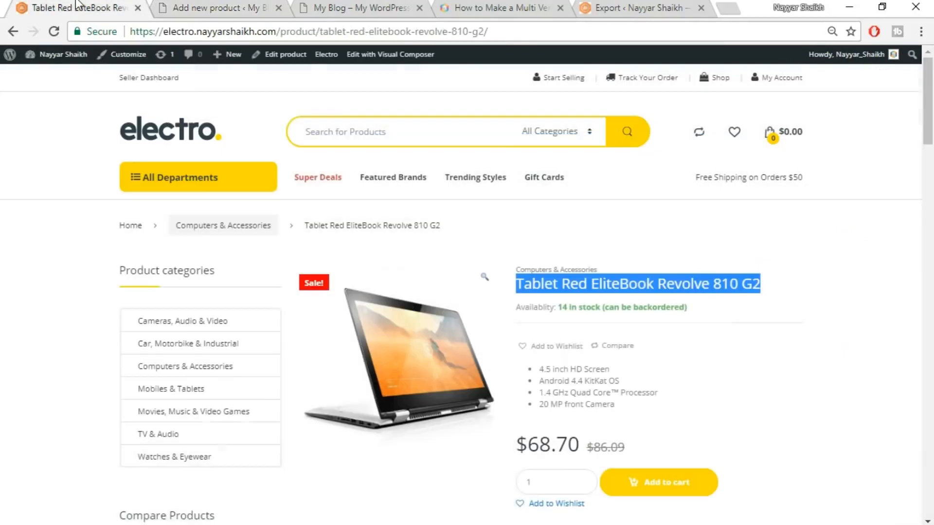
pyautogui.moveTo(537, 368); pyautogui.dragTo(647, 413)
pyautogui.hotkey('ctrl', 'c')
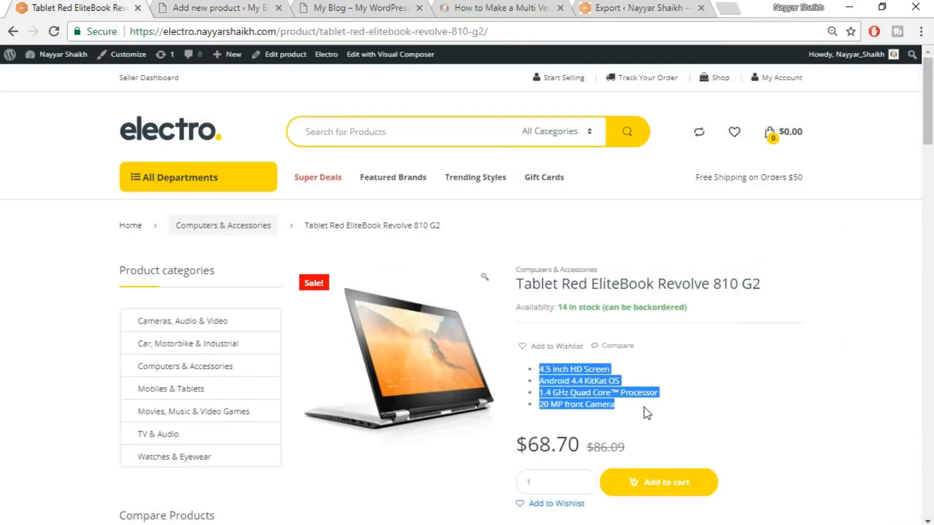
pyautogui.click(239, 5)
pyautogui.middleClick(660, 313)
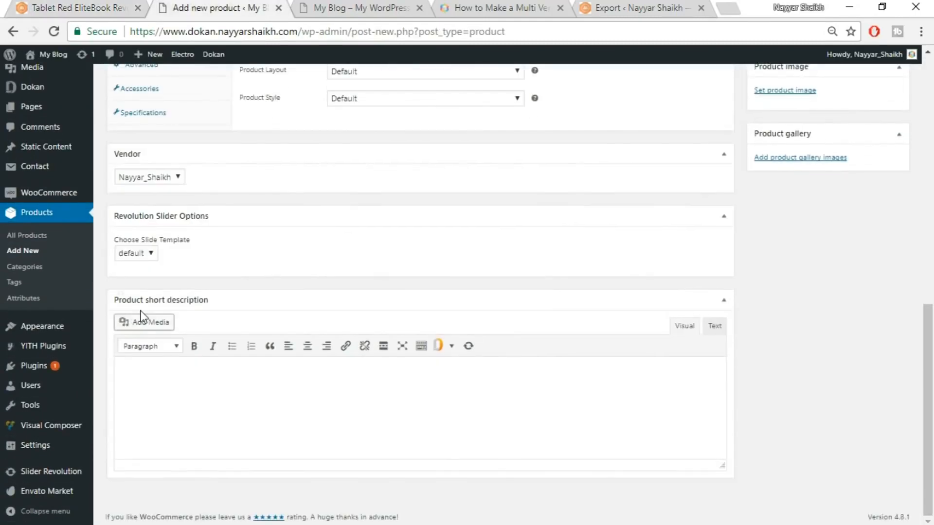
pyautogui.hotkey('ctrl', 'v')
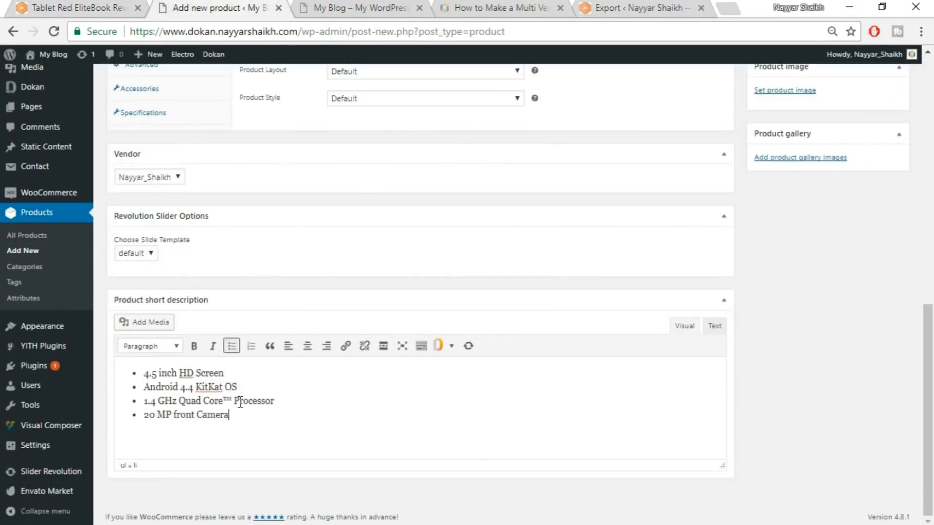
# Set the new product's regular price to 68, matching the demo product
pyautogui.click(75, 6)
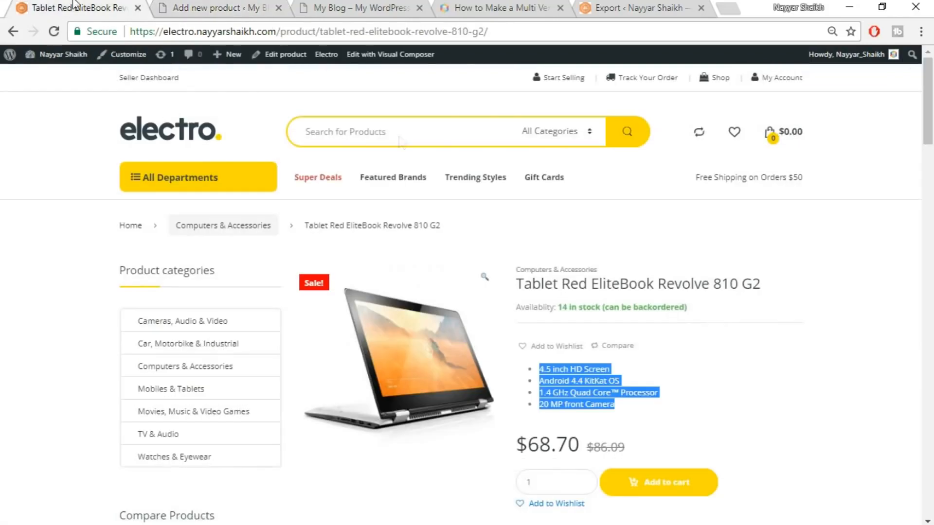
pyautogui.click(219, 7)
pyautogui.scroll(10, 743, 319)
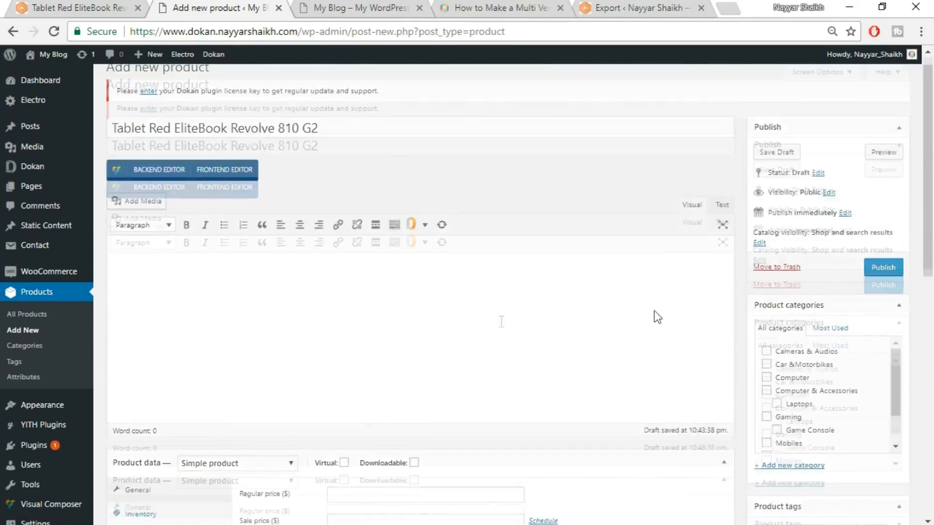
pyautogui.scroll(-5, 869, 346)
pyautogui.click(414, 433)
pyautogui.write('68')
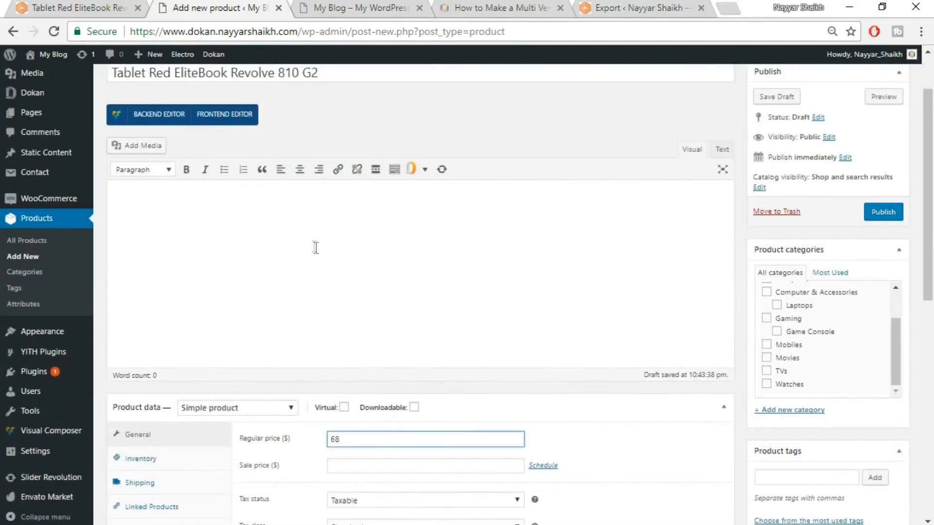
# Copy the demo product's full MacBook Pro description into the new product's main content editor
pyautogui.scroll(3, 278, 271)
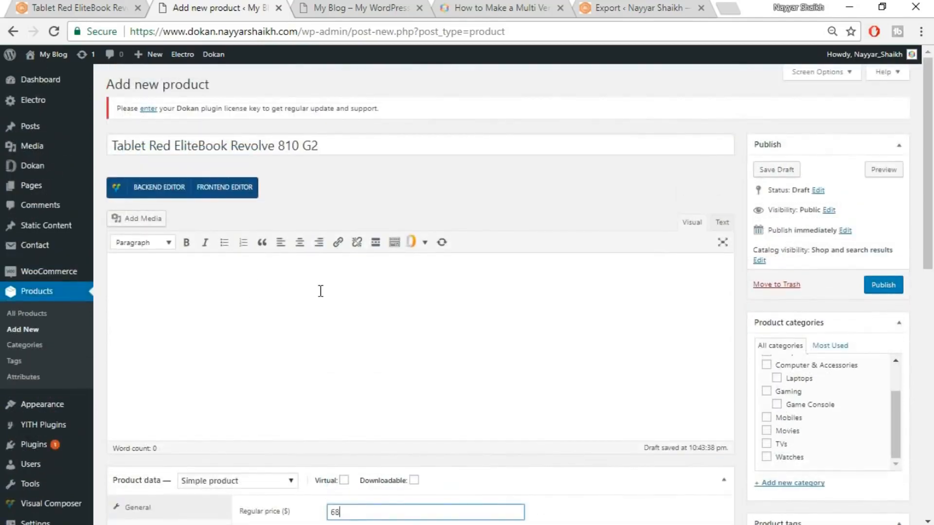
pyautogui.click(186, 277)
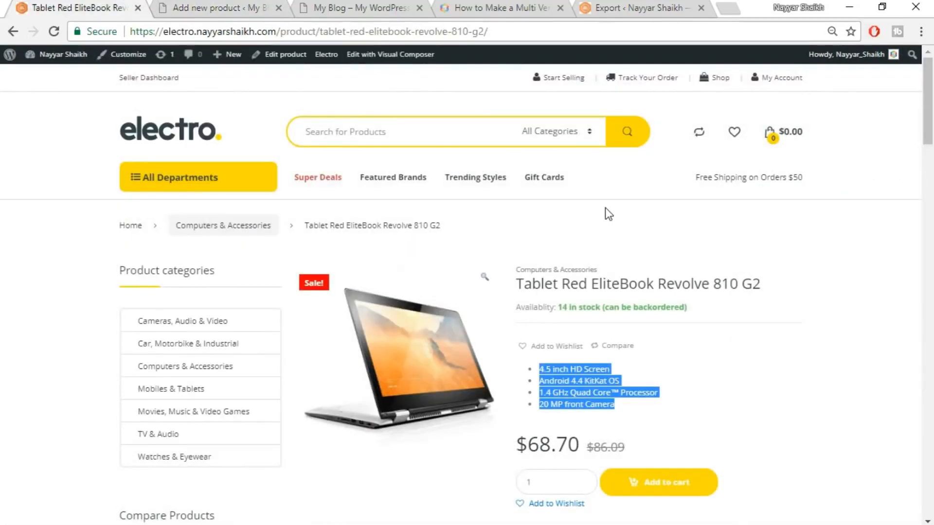
pyautogui.scroll(-5, 605, 208)
pyautogui.scroll(-2, 606, 208)
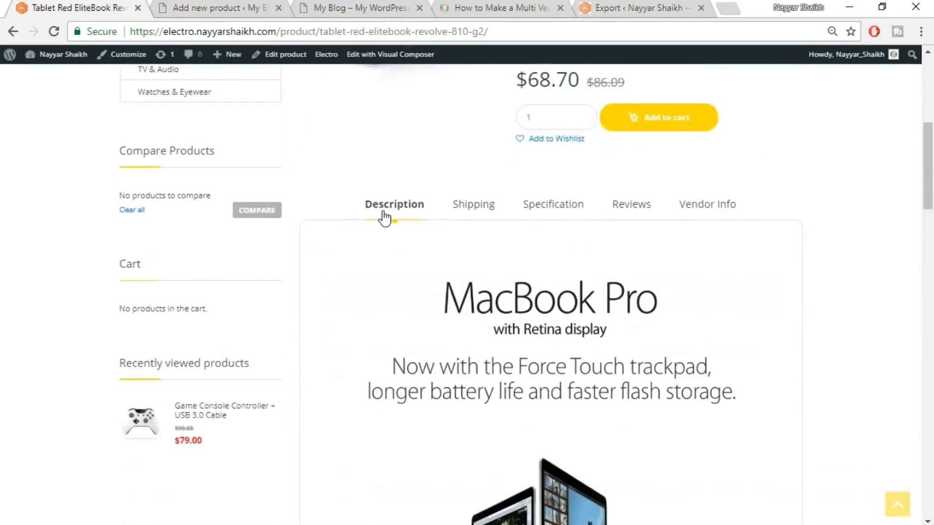
pyautogui.moveTo(395, 248); pyautogui.dragTo(521, 323)
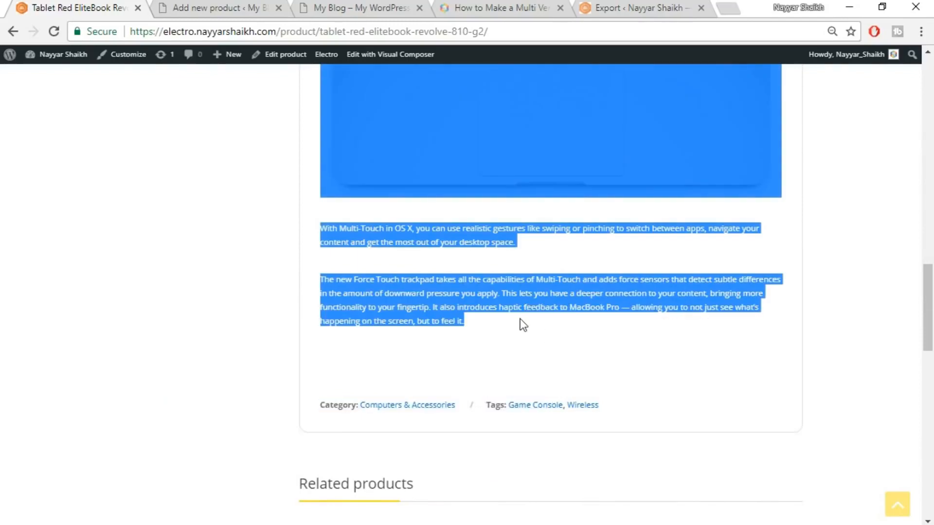
pyautogui.click(219, 8)
pyautogui.click(416, 335)
pyautogui.hotkey('ctrl', 'v')
pyautogui.scroll(-3, 418, 316)
pyautogui.scroll(6, 815, 297)
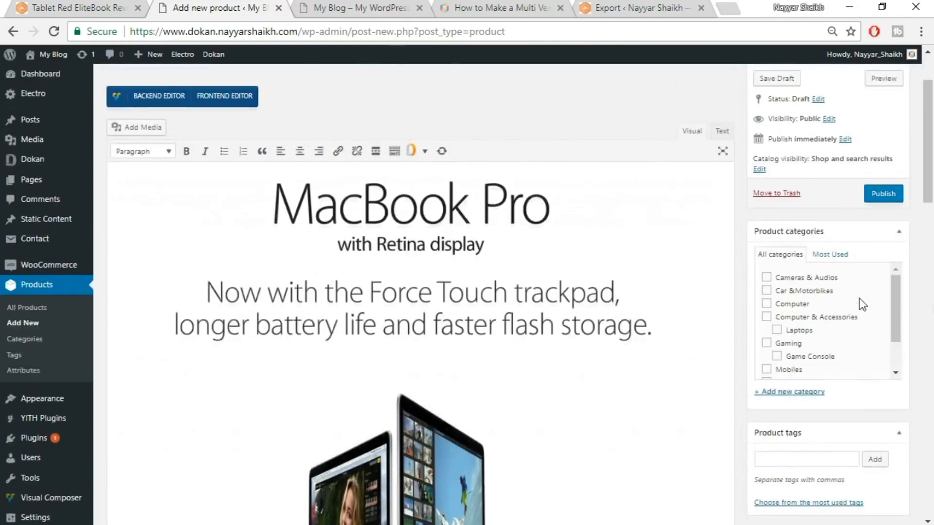
pyautogui.scroll(-3, 682, 242)
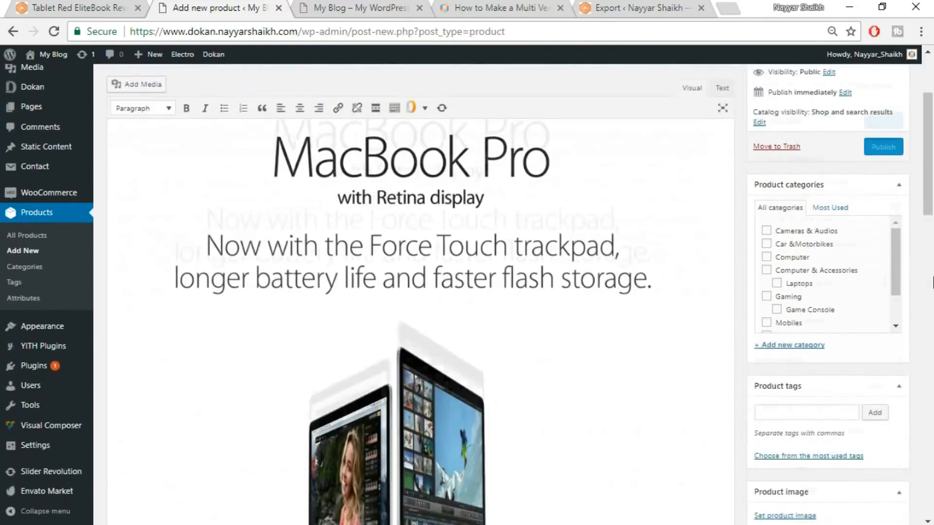
# Assign the new product to the Laptops category
pyautogui.click(802, 259)
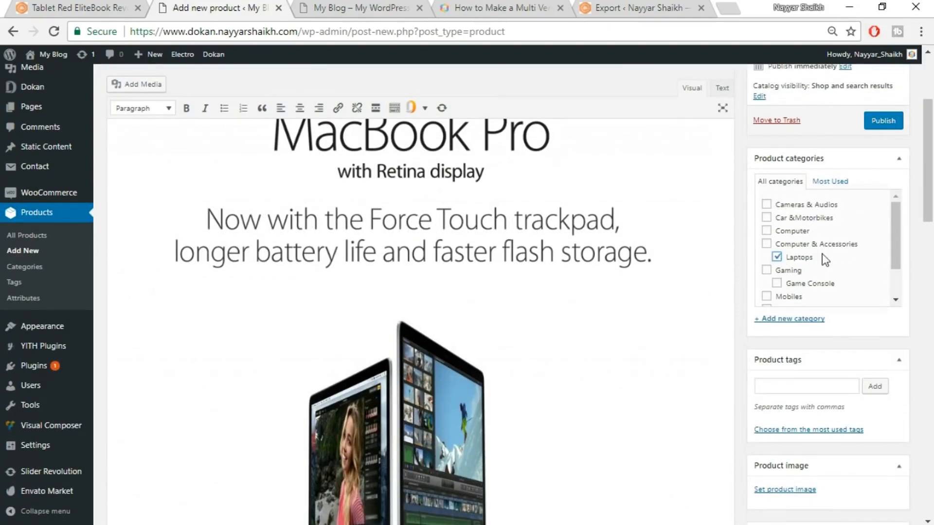
pyautogui.scroll(-5, 924, 243)
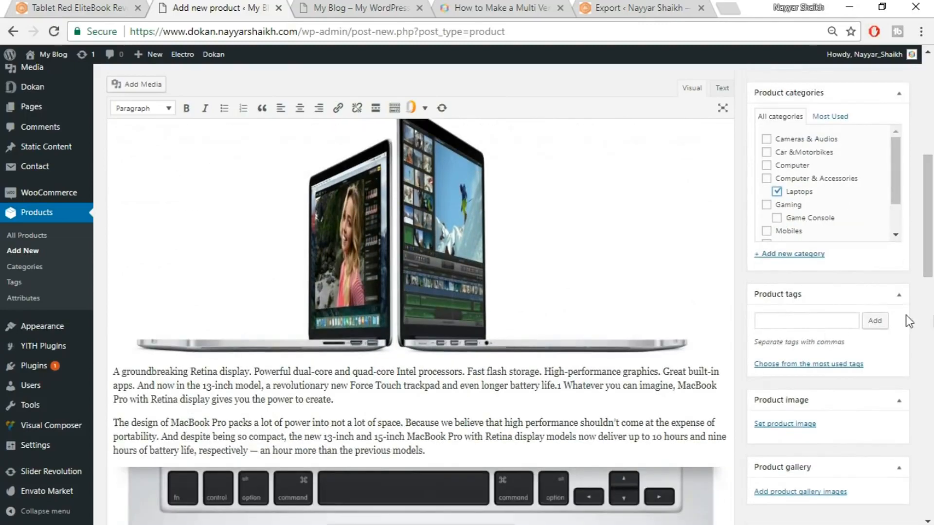
pyautogui.scroll(-3, 905, 336)
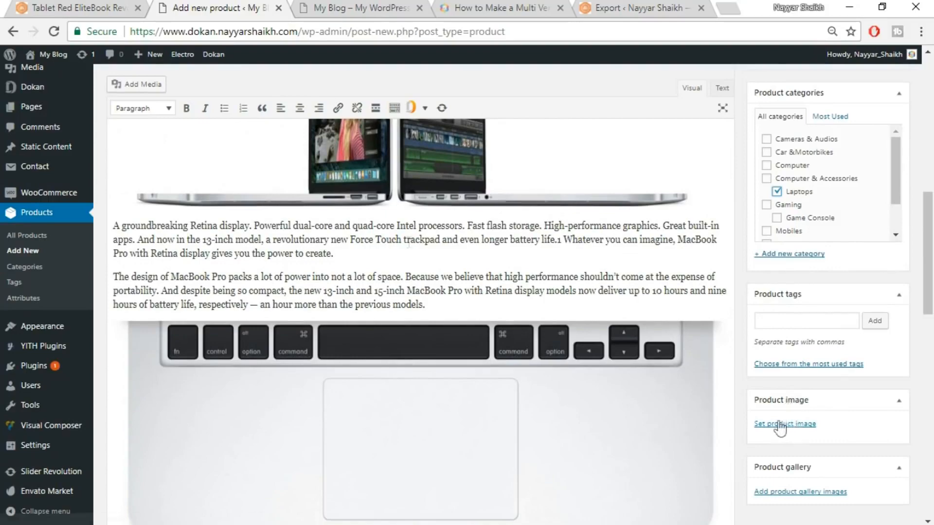
# Set the product image to the Ultrabooks laptop picture from the media library, matching the demo product
pyautogui.click(112, 8)
pyautogui.scroll(6, 516, 311)
pyautogui.scroll(10, 517, 311)
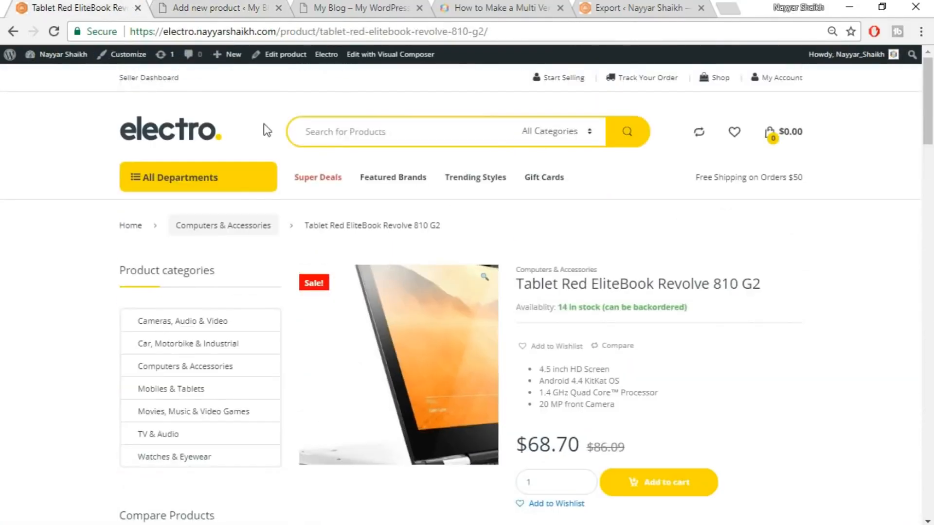
pyautogui.hotkey('ctrl', 'Tab')
pyautogui.click(780, 424)
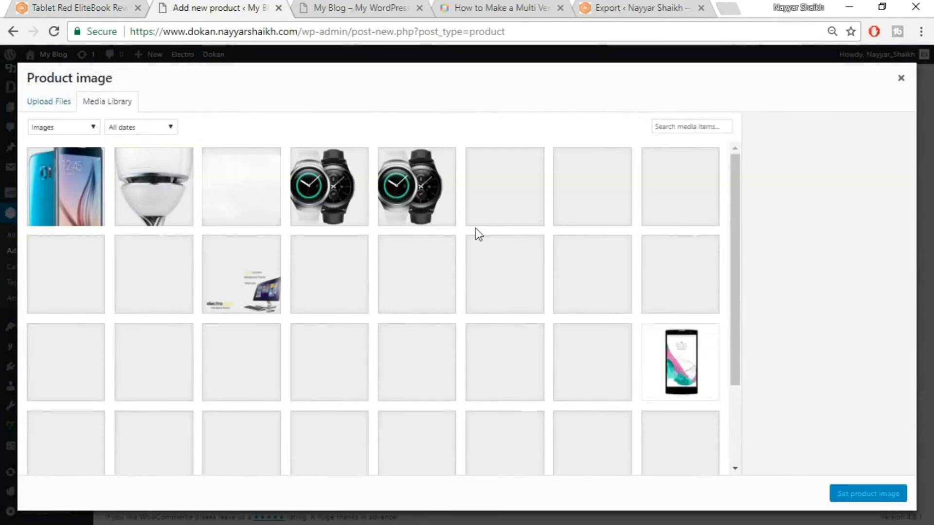
pyautogui.click(426, 372)
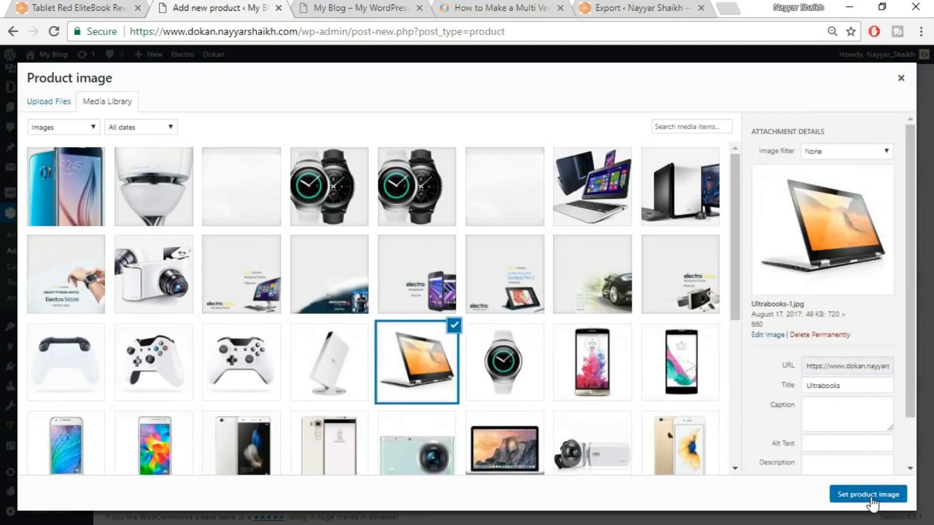
pyautogui.click(870, 494)
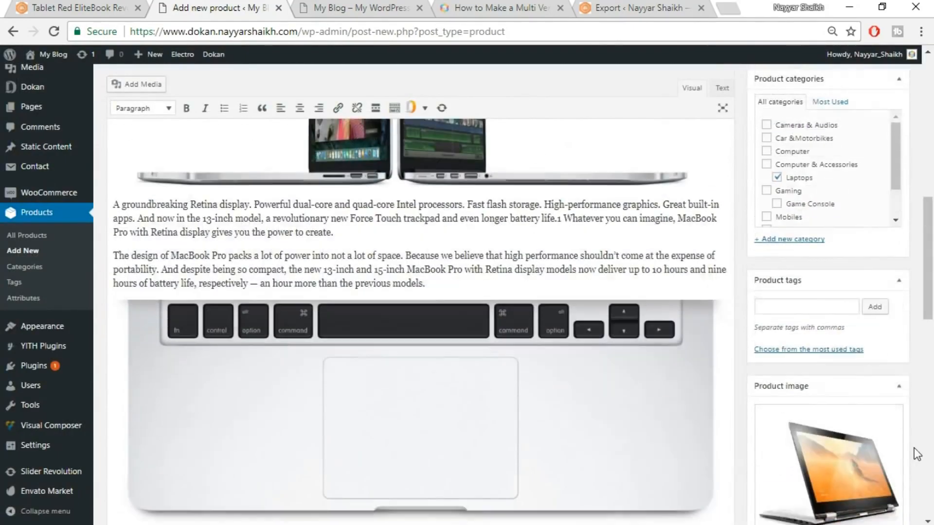
# Compare with the demo product's prices and set the regular price to 86 and the sale price to 68
pyautogui.scroll(-4, 914, 447)
pyautogui.moveTo(933, 374); pyautogui.dragTo(930, 394)
pyautogui.click(86, 6)
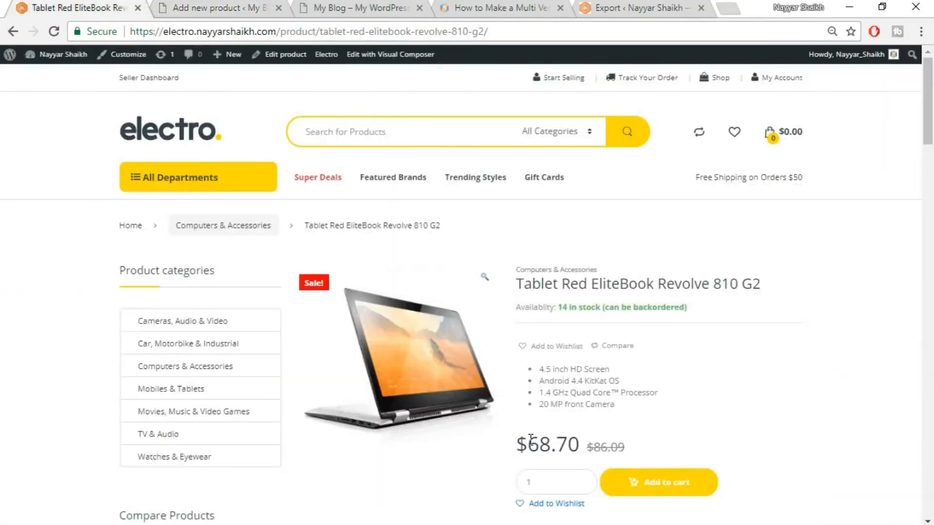
pyautogui.click(200, 7)
pyautogui.click(374, 220)
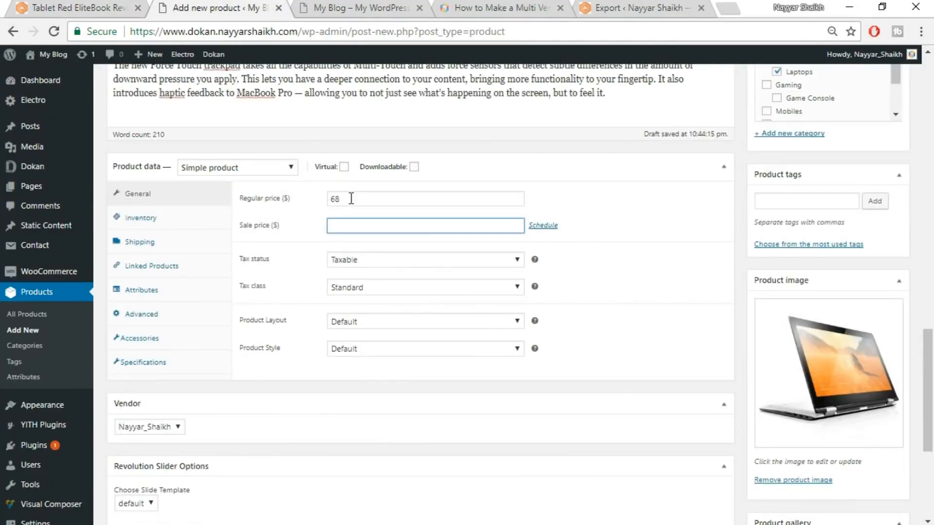
pyautogui.moveTo(350, 200); pyautogui.dragTo(313, 204)
pyautogui.press('BackSpace')
pyautogui.click(376, 228)
pyautogui.write('68')
pyautogui.click(370, 199)
pyautogui.write('86')
# Set the product's tax class to GST
pyautogui.click(599, 294)
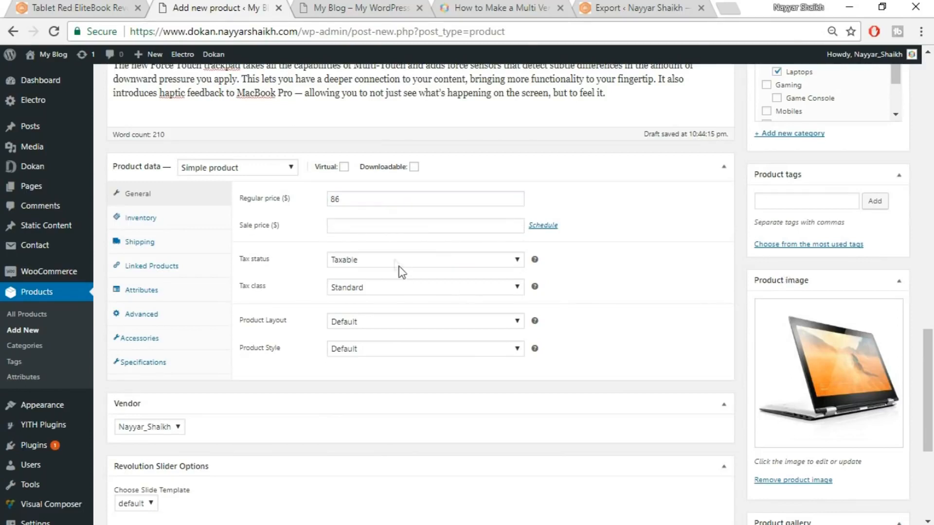
pyautogui.click(386, 291)
pyautogui.click(372, 335)
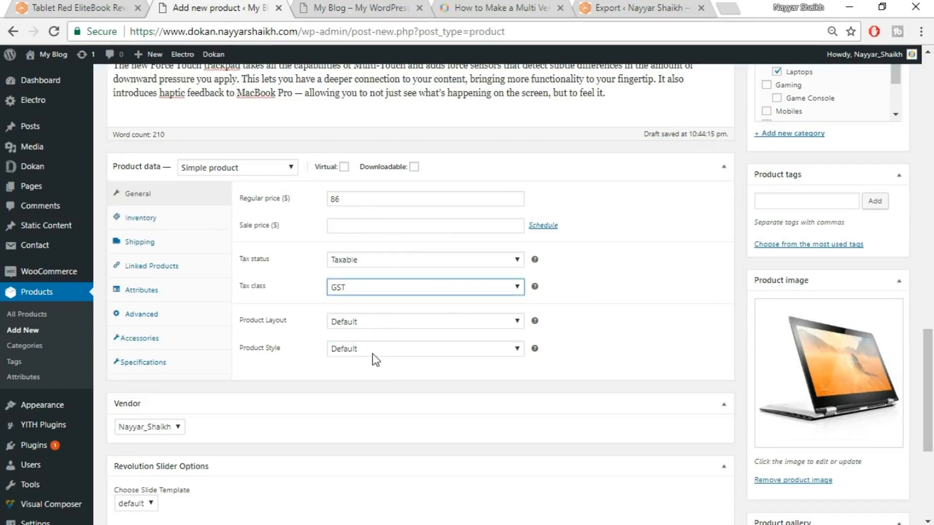
# Review the product data's Inventory, Shipping, Linked Products and Attributes settings
pyautogui.click(165, 225)
pyautogui.click(349, 195)
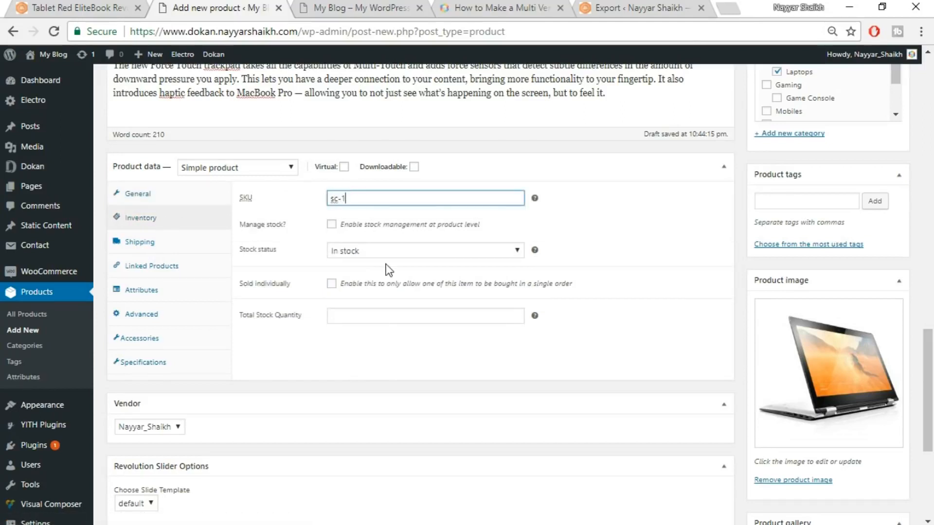
pyautogui.click(178, 246)
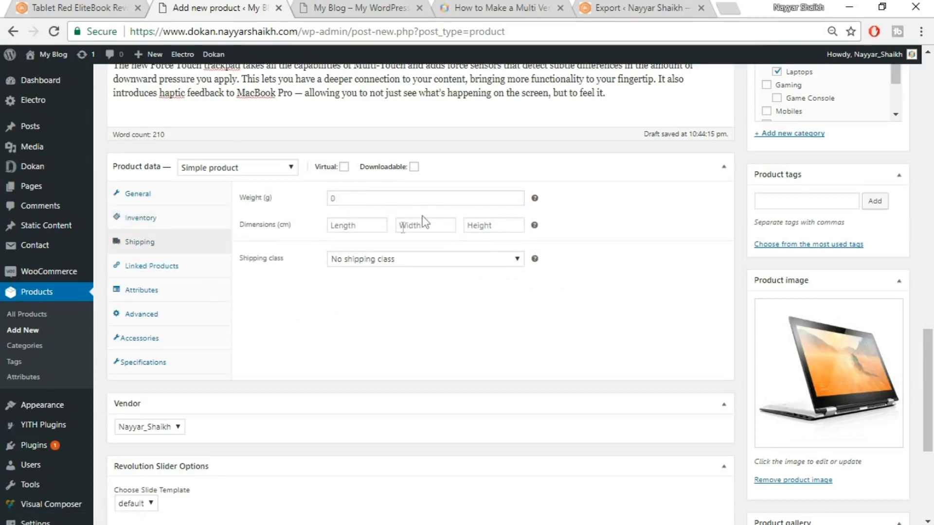
pyautogui.click(402, 261)
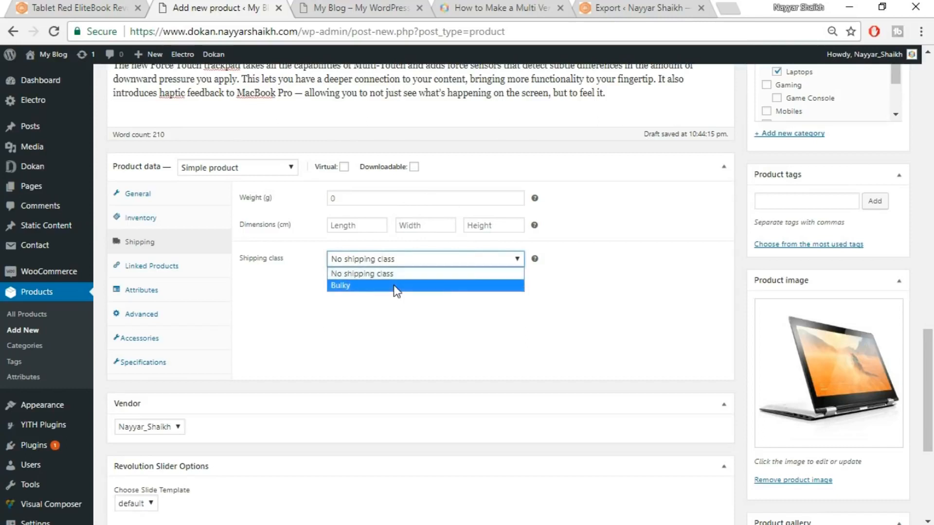
pyautogui.click(389, 274)
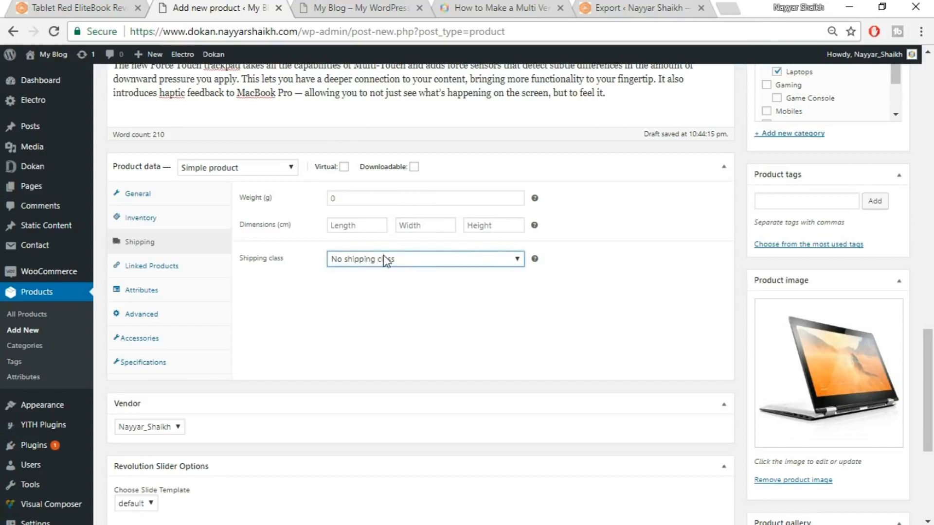
pyautogui.click(369, 258)
pyautogui.click(368, 319)
pyautogui.click(182, 277)
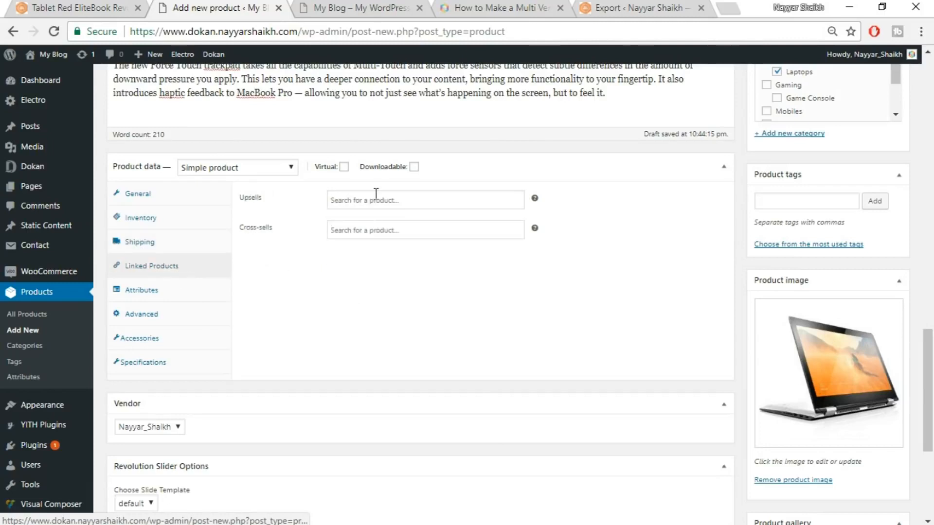
pyautogui.click(174, 286)
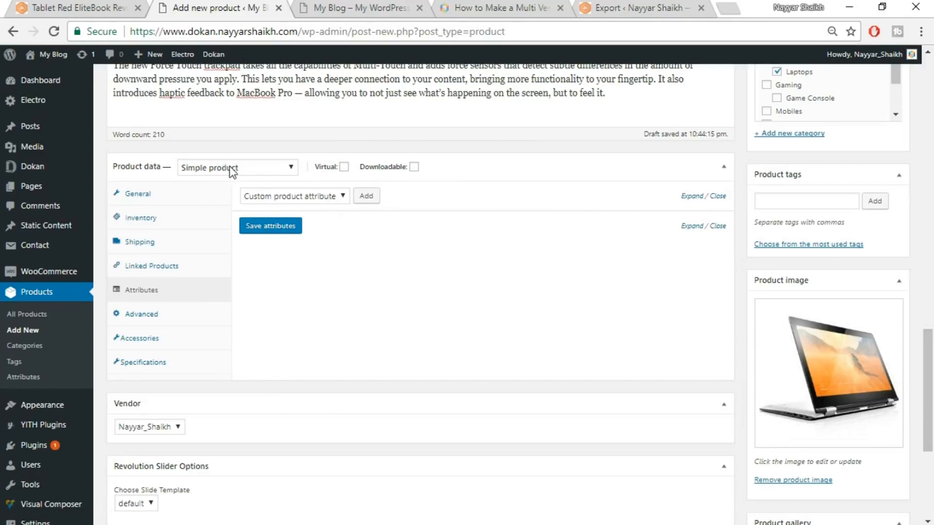
pyautogui.click(296, 196)
pyautogui.click(563, 206)
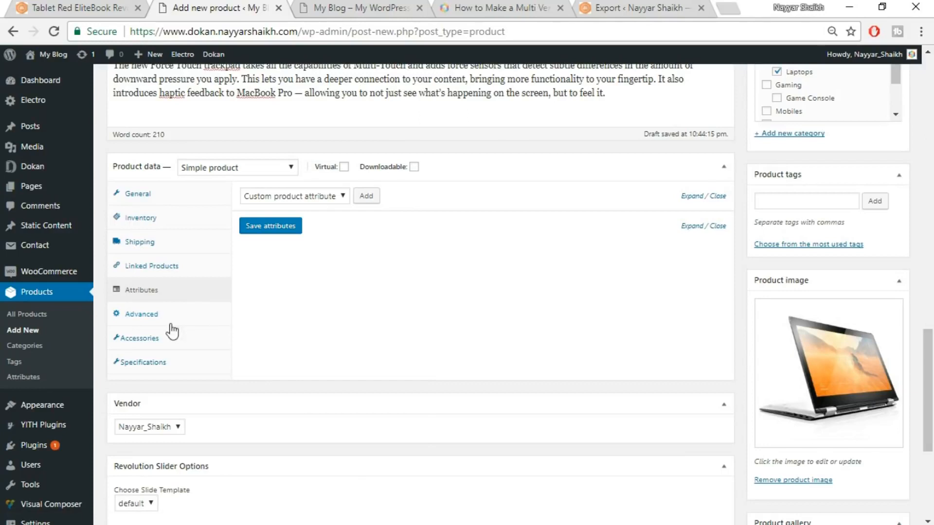
# Check the Accessories product search field and compare against the demo product page's details and description
pyautogui.click(163, 341)
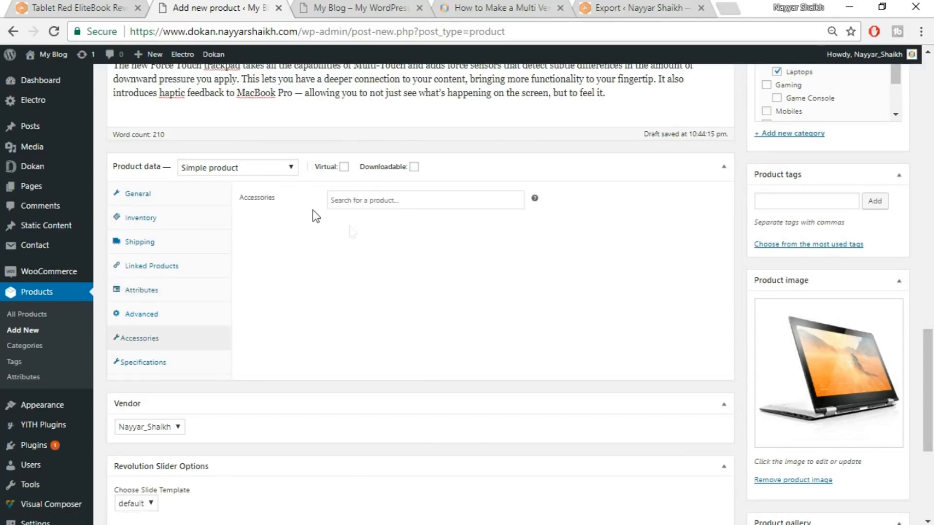
pyautogui.click(368, 201)
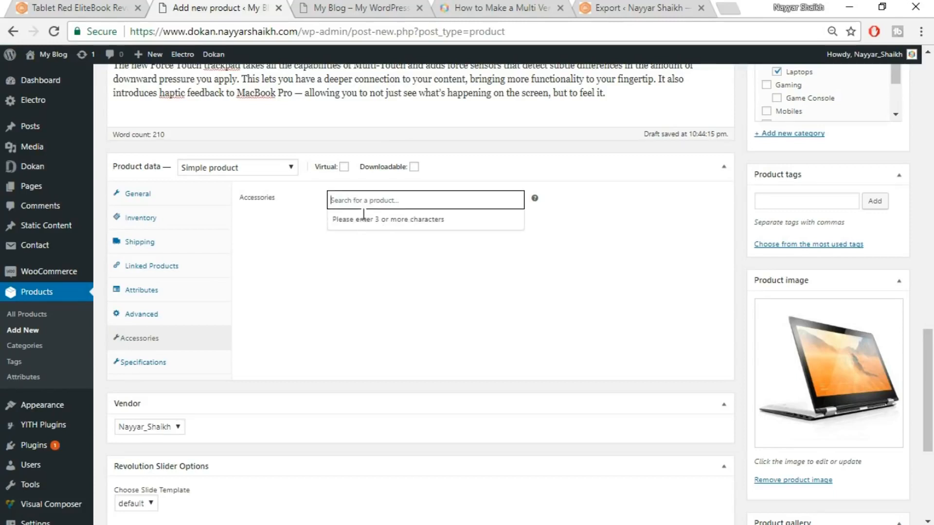
pyautogui.click(379, 270)
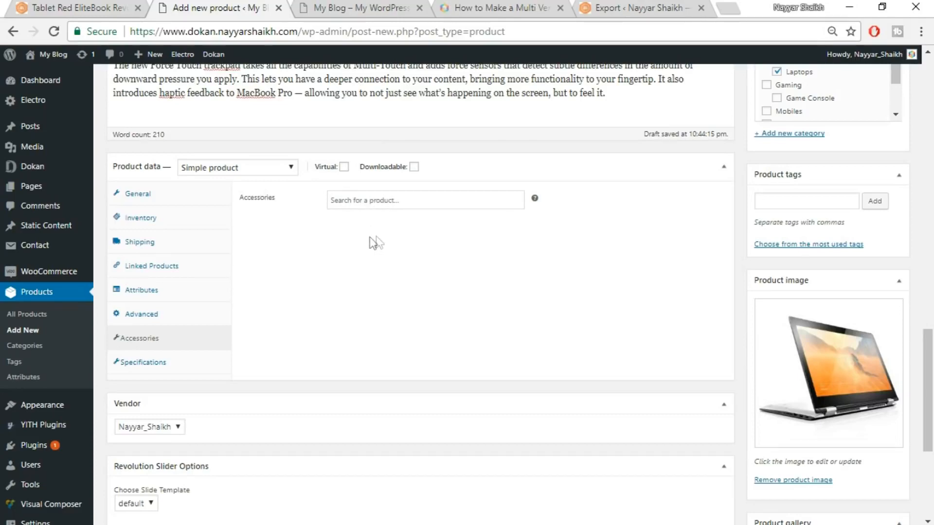
pyautogui.click(80, 7)
pyautogui.scroll(-12, 650, 271)
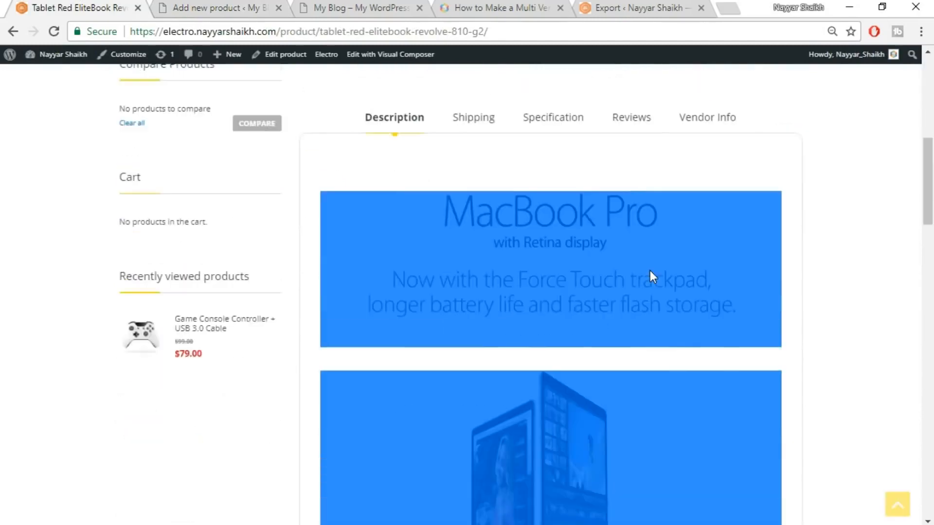
pyautogui.scroll(9, 654, 287)
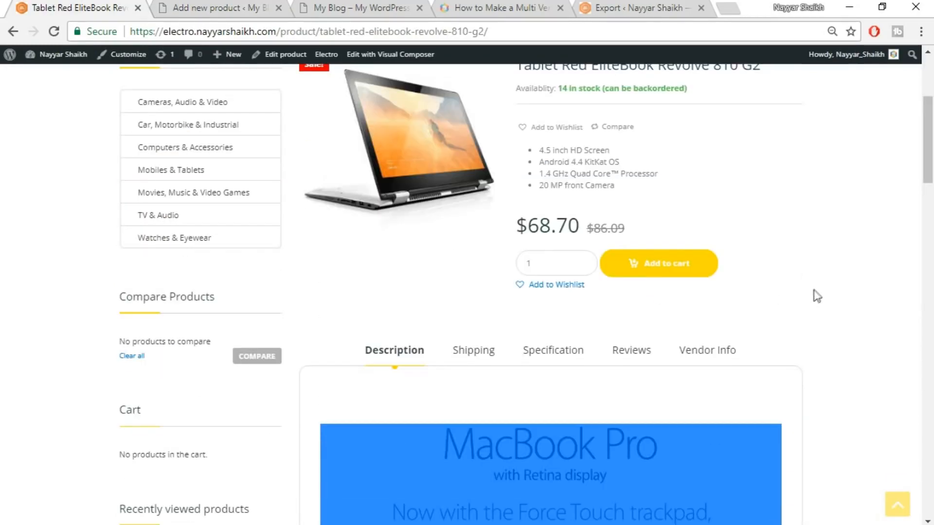
pyautogui.click(813, 290)
pyautogui.scroll(-4, 428, 360)
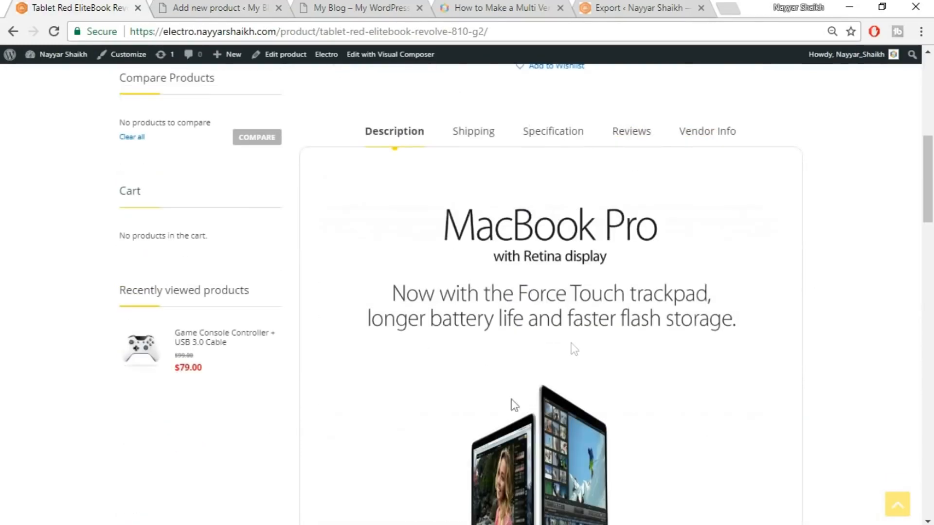
pyautogui.click(202, 7)
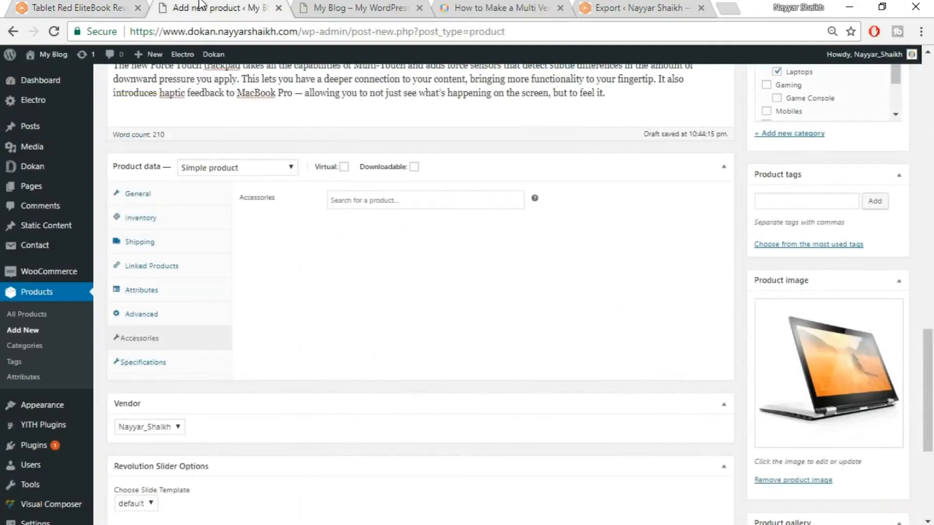
# Copy the demo product's Specification table and paste it into the product's Specifications tab
pyautogui.click(181, 368)
pyautogui.click(104, 7)
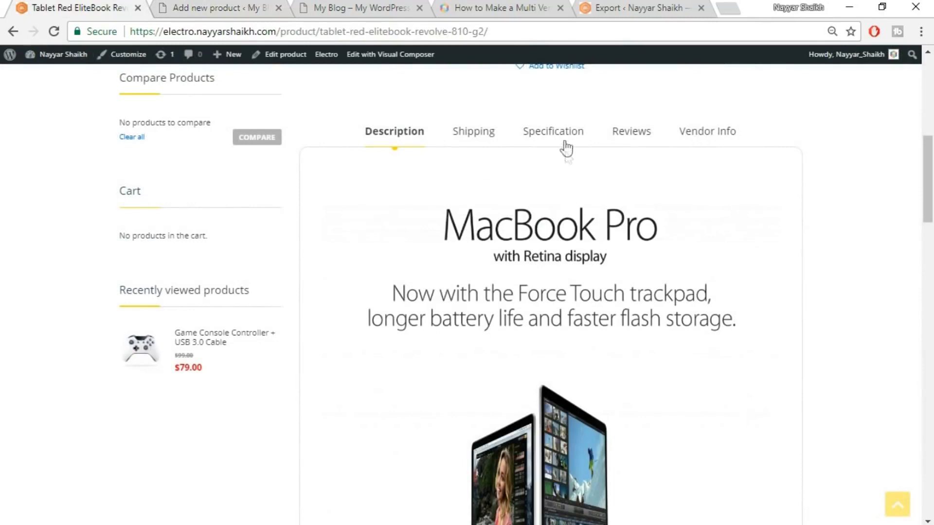
pyautogui.click(561, 139)
pyautogui.moveTo(333, 170); pyautogui.dragTo(509, 308)
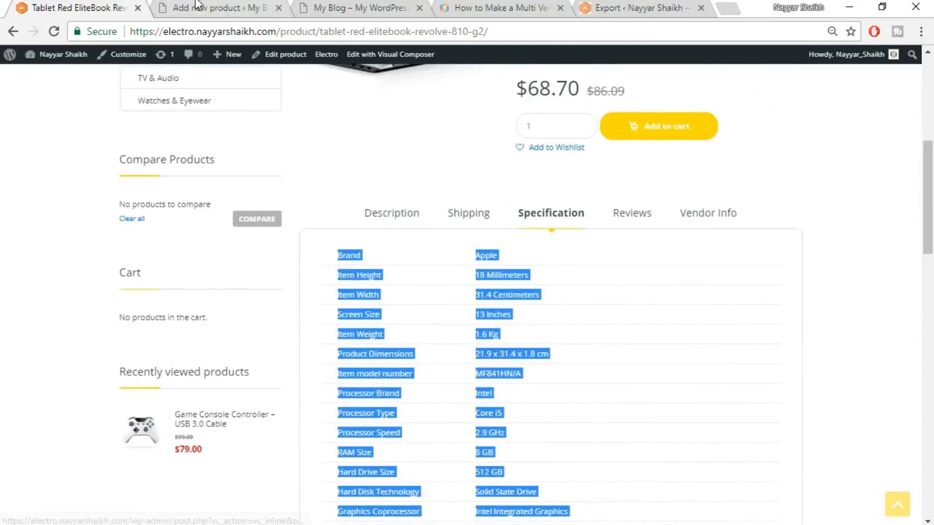
pyautogui.hotkey('ctrl', 'Tab')
pyautogui.hotkey('ctrl', 'v')
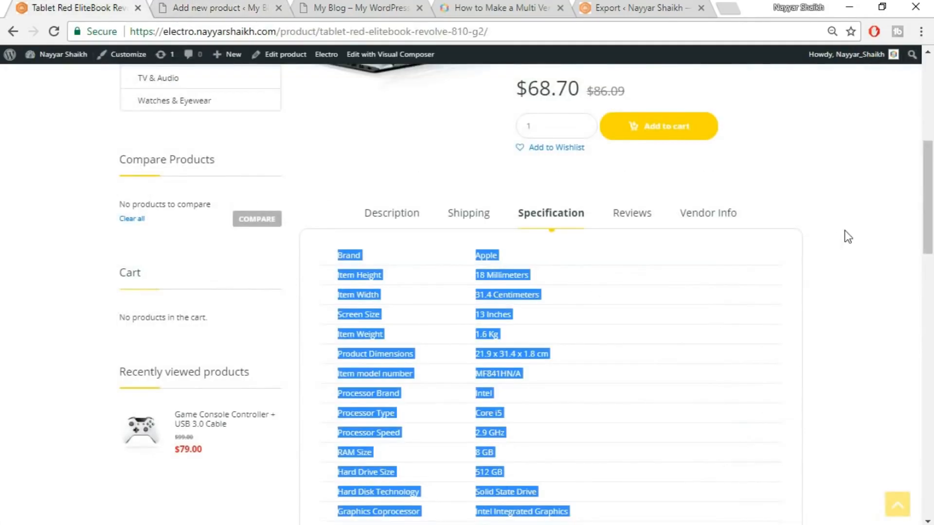
# Compare the pasted specifications and the product short description with the demo product page
pyautogui.click(844, 237)
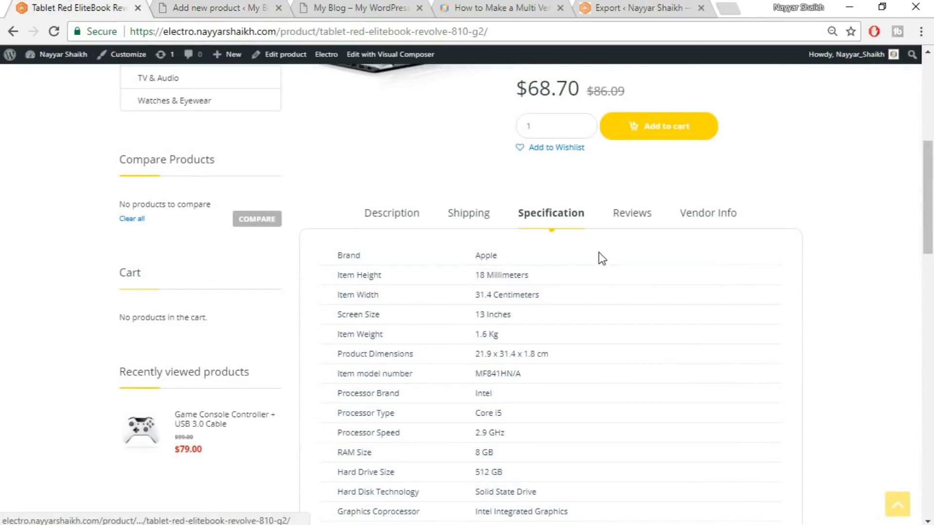
pyautogui.scroll(-1, 600, 257)
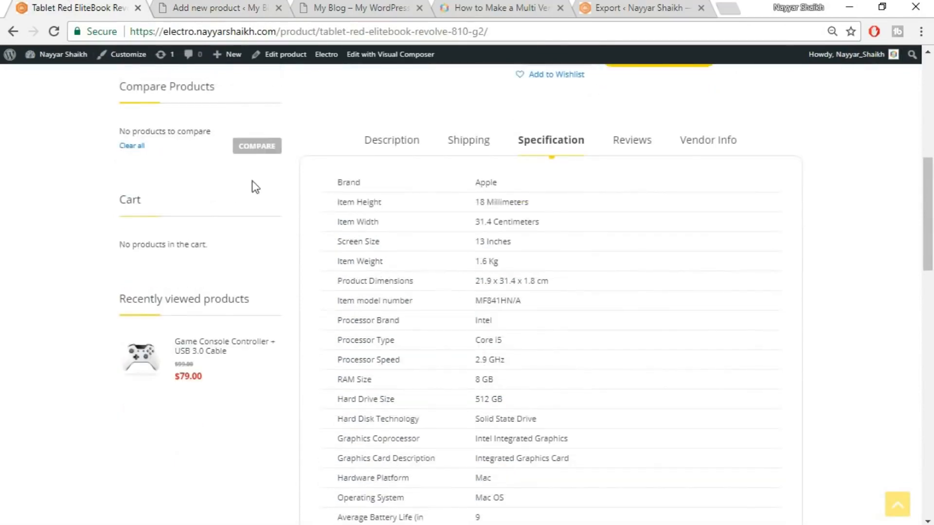
pyautogui.click(204, 4)
pyautogui.scroll(-1, 559, 306)
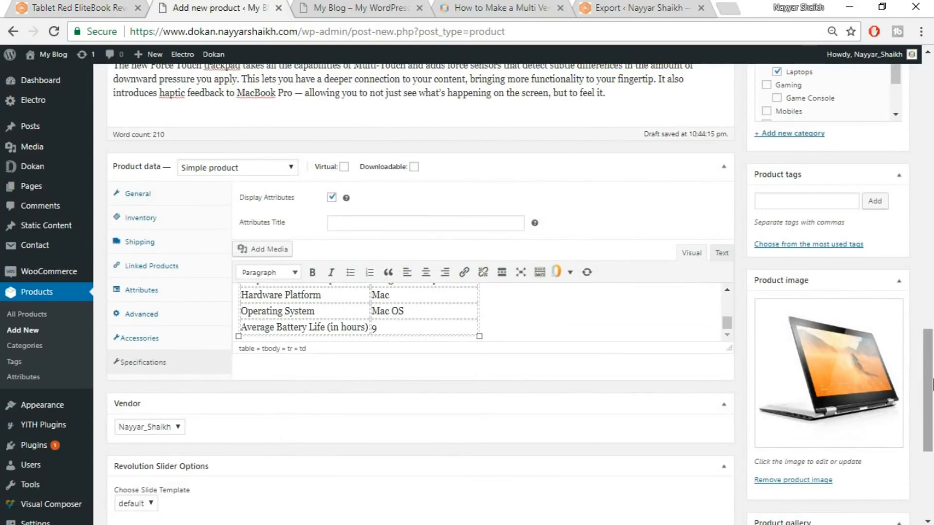
pyautogui.scroll(-4, 850, 413)
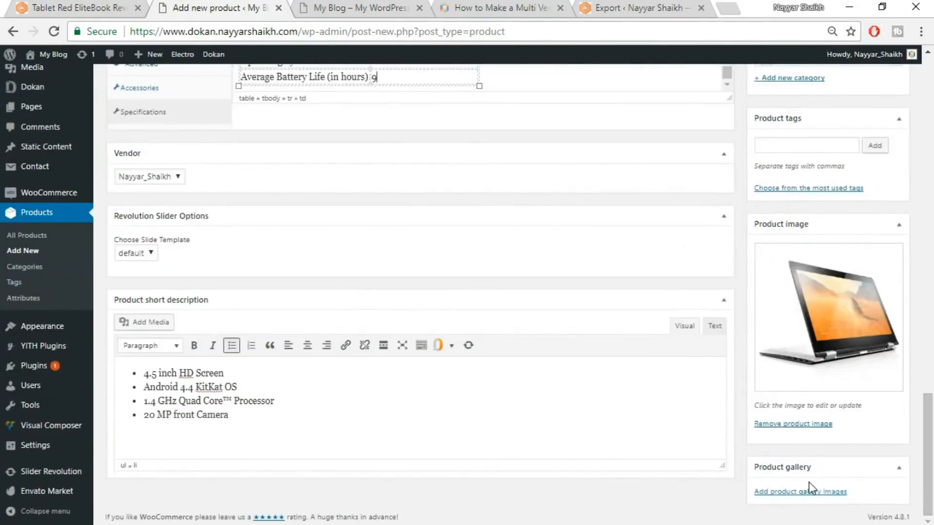
pyautogui.click(55, 3)
pyautogui.scroll(4, 359, 223)
pyautogui.scroll(2, 362, 229)
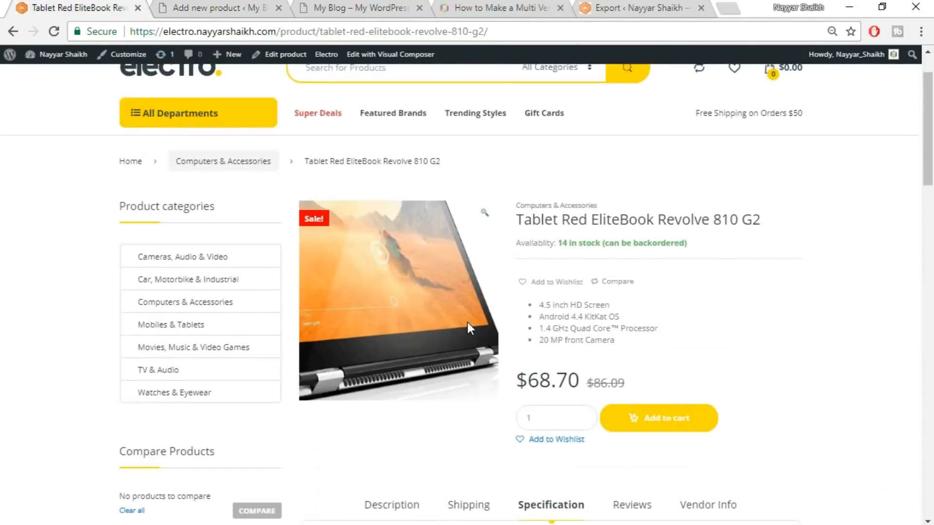
pyautogui.scroll(-2, 397, 362)
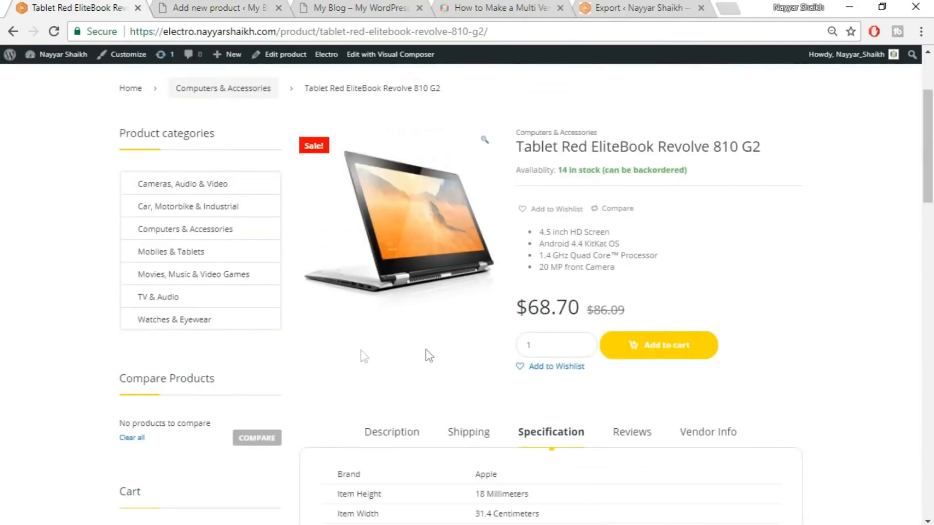
pyautogui.click(209, 8)
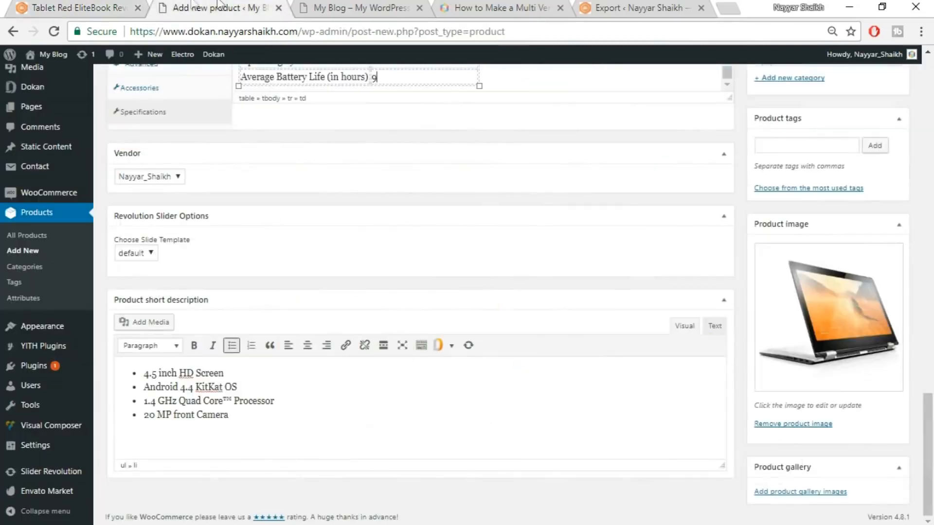
pyautogui.click(930, 316)
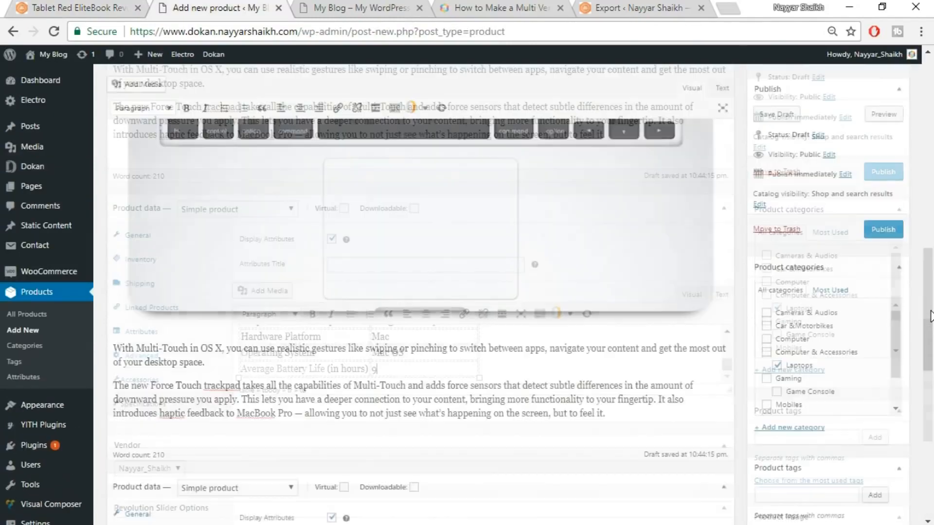
# Publish the Tablet Red EliteBook Revolve 810 G2 product
pyautogui.scroll(10, 930, 313)
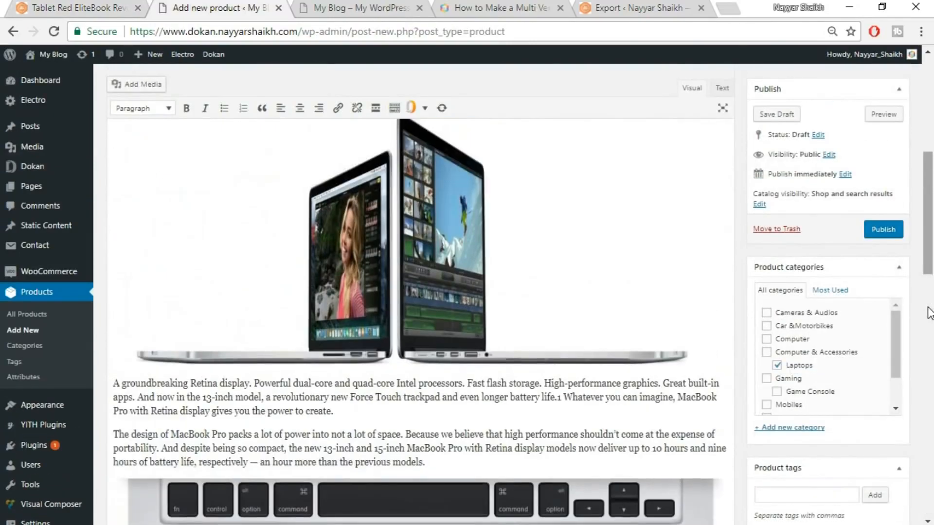
pyautogui.scroll(5, 929, 313)
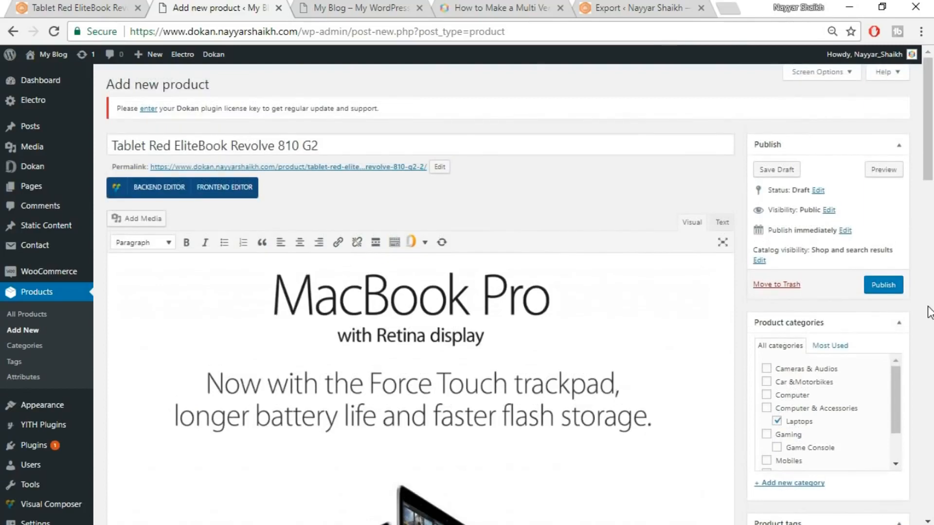
pyautogui.click(885, 291)
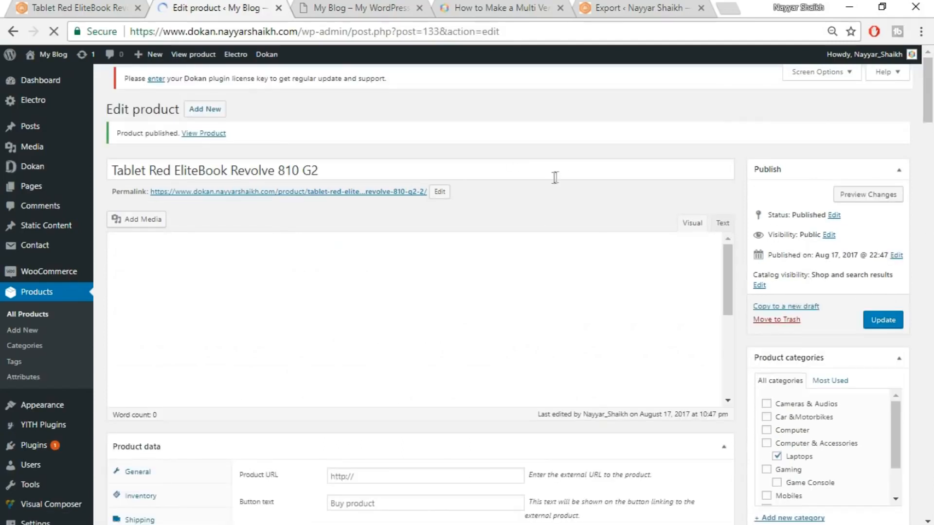
# Browse the live site's homepage to review the Featured, Onsale and Top Rated product sections
pyautogui.click(97, 7)
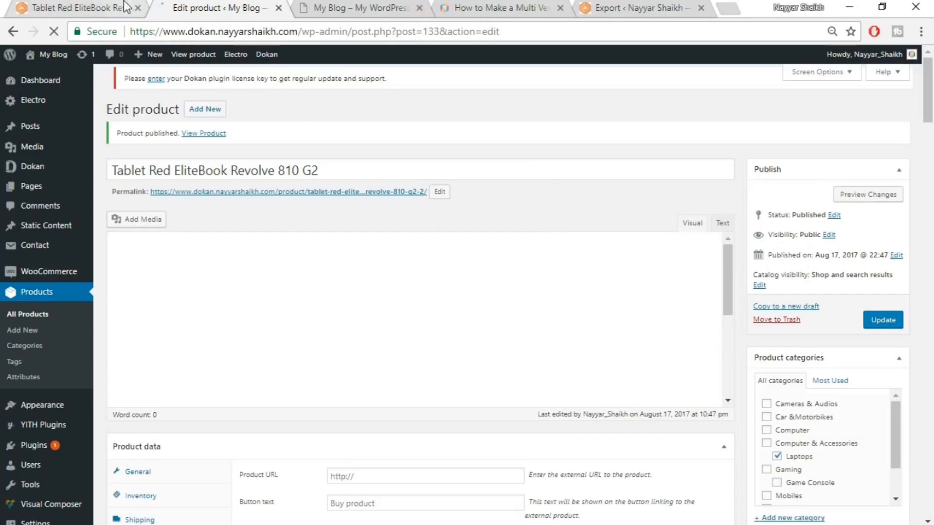
pyautogui.scroll(3, 170, 132)
pyautogui.click(167, 138)
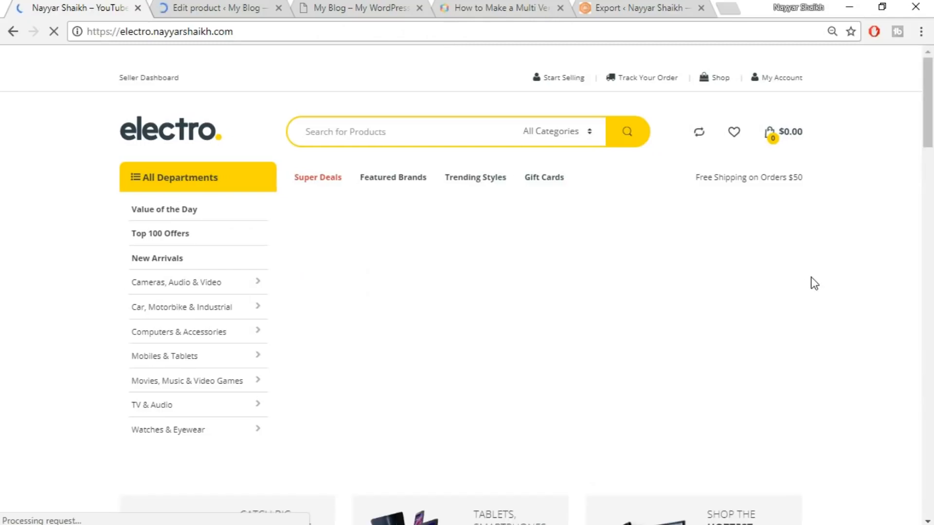
pyautogui.scroll(-7, 810, 281)
pyautogui.scroll(-4, 810, 276)
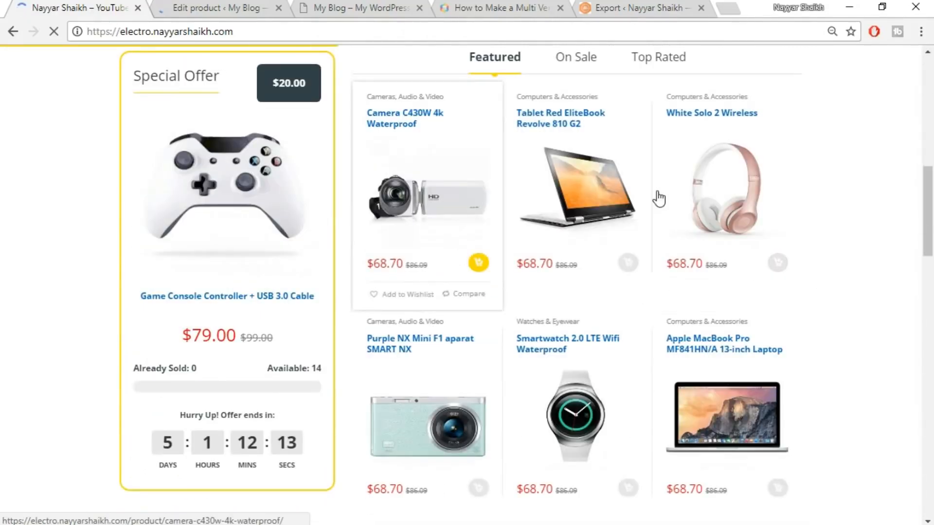
pyautogui.scroll(-12, 786, 307)
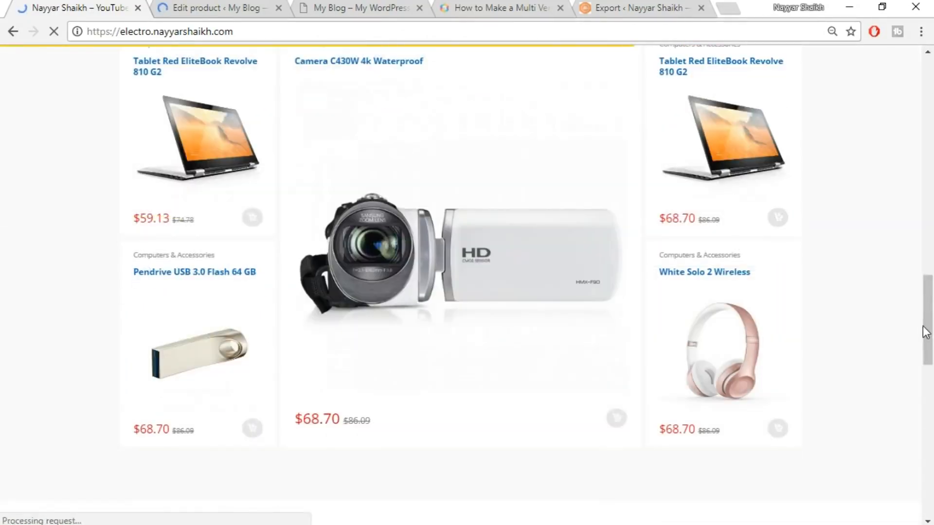
pyautogui.scroll(-3, 932, 411)
pyautogui.scroll(-10, 932, 411)
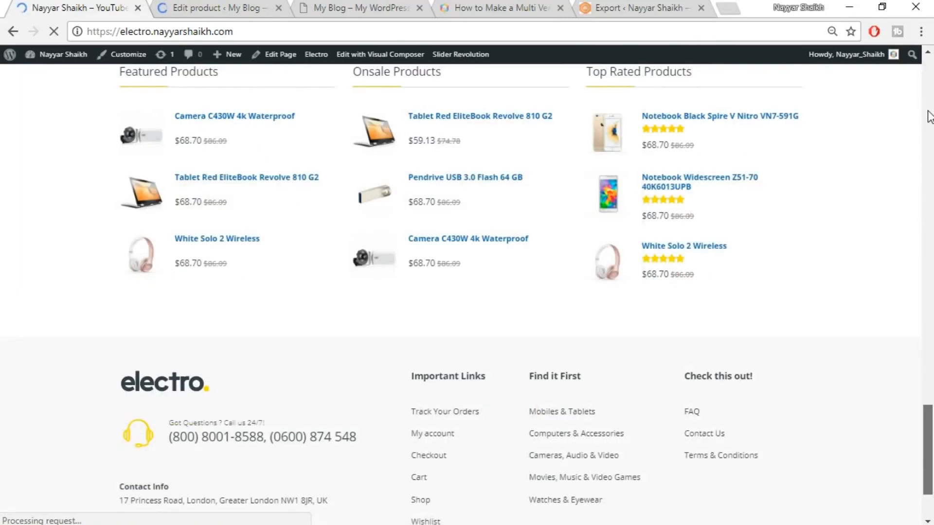
pyautogui.scroll(10, 911, 156)
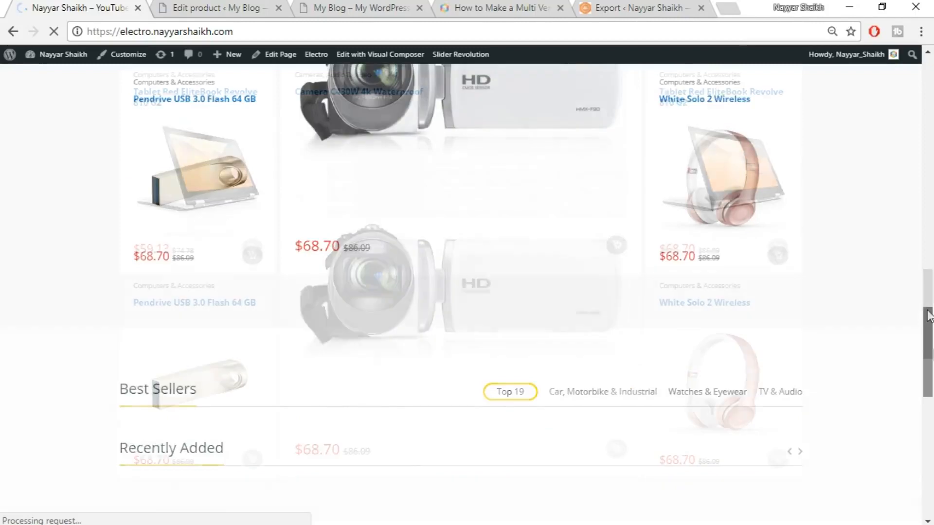
pyautogui.scroll(4, 928, 315)
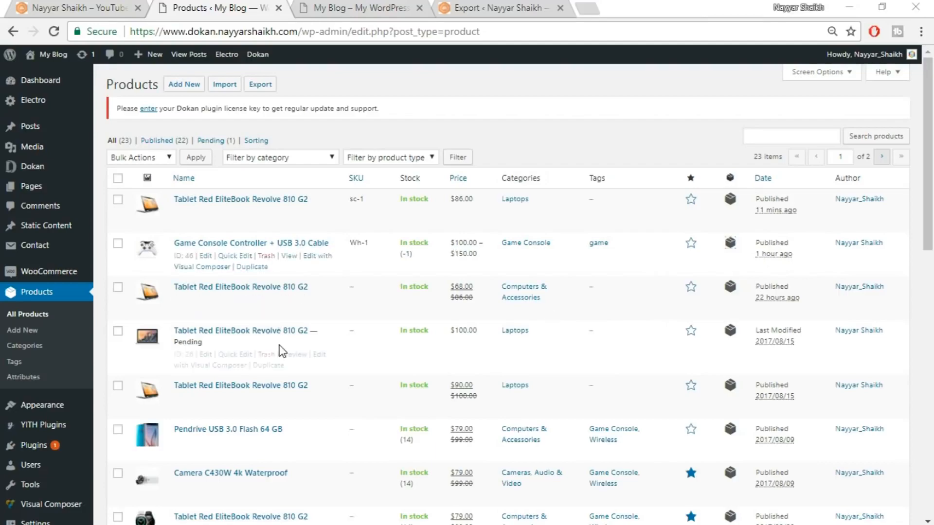
# Scroll through the admin products list and the homepage's Special Offer and Featured products
pyautogui.scroll(-5, 279, 349)
pyautogui.scroll(-4, 279, 386)
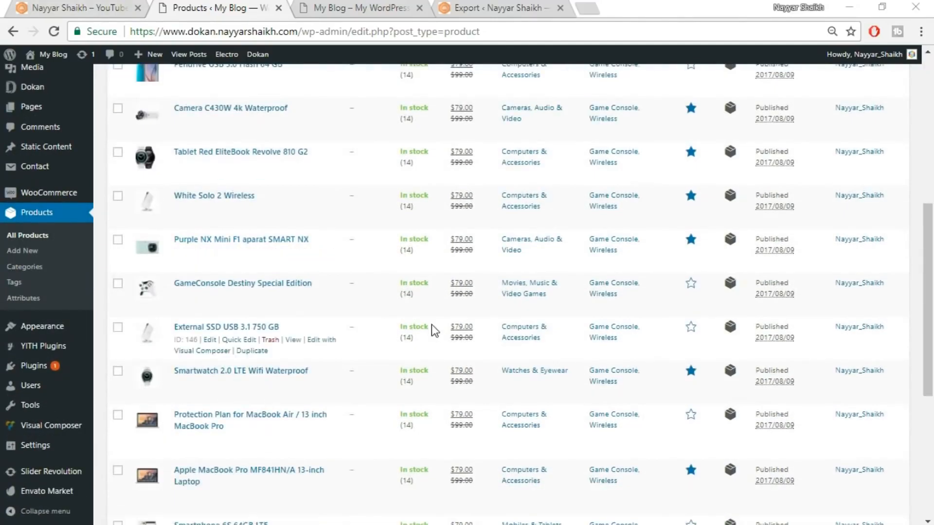
pyautogui.scroll(7, 431, 325)
pyautogui.click(97, 6)
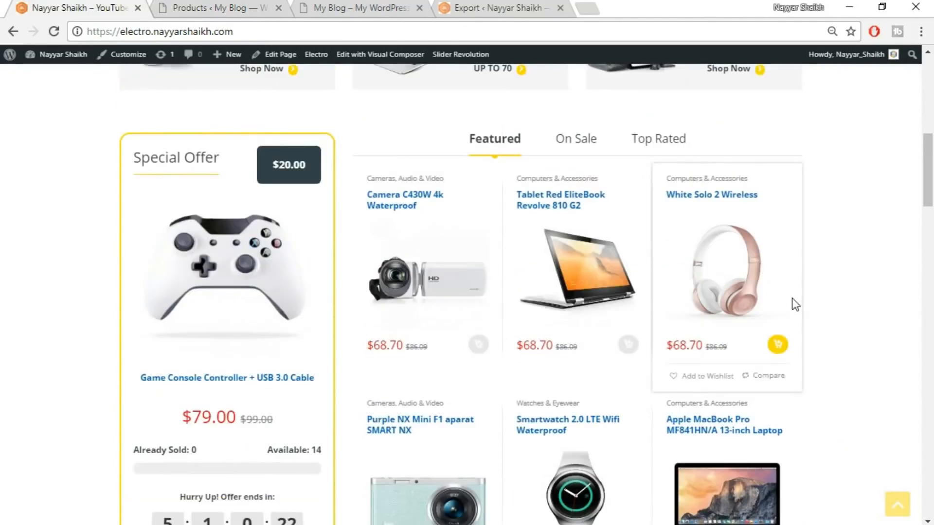
pyautogui.scroll(-2, 366, 371)
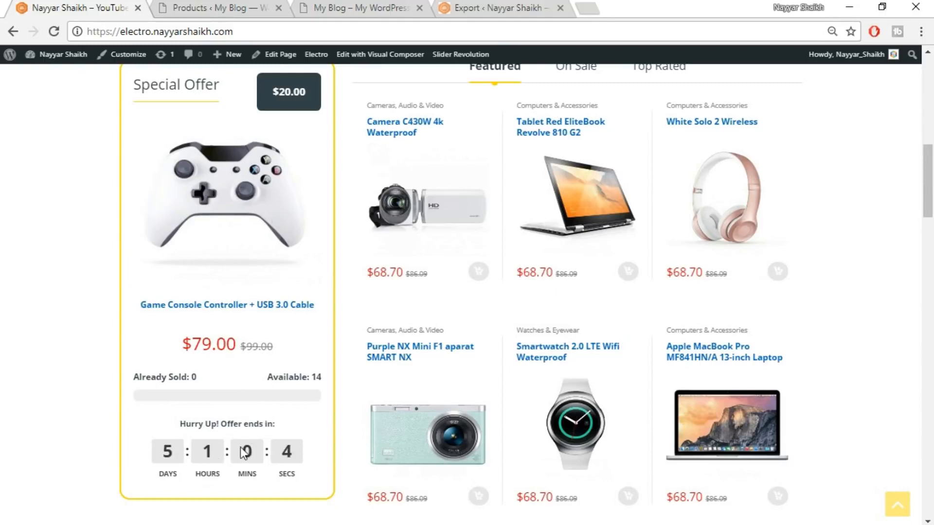
# Schedule the Game Console Controller + USB 3.0 Cable sale price from 2017-08-17 to 2017-08-25 and update the product
pyautogui.click(225, 4)
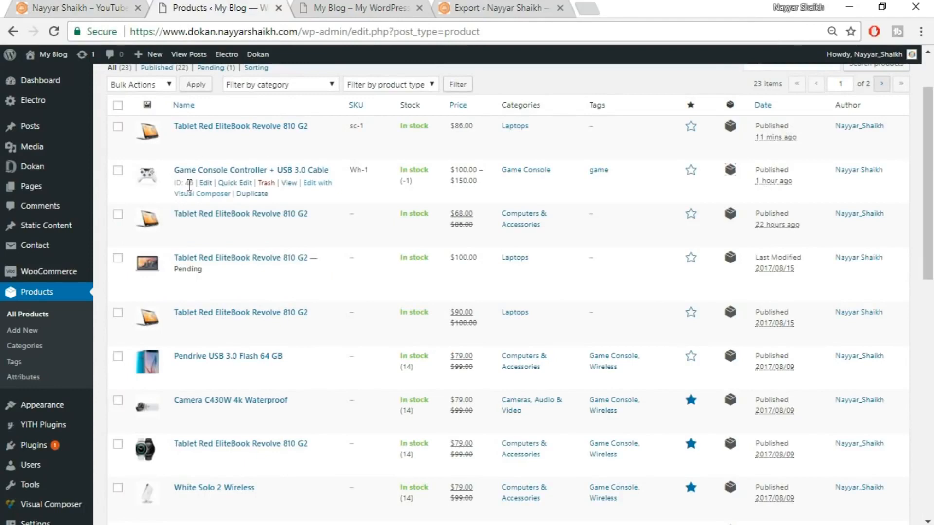
pyautogui.click(206, 183)
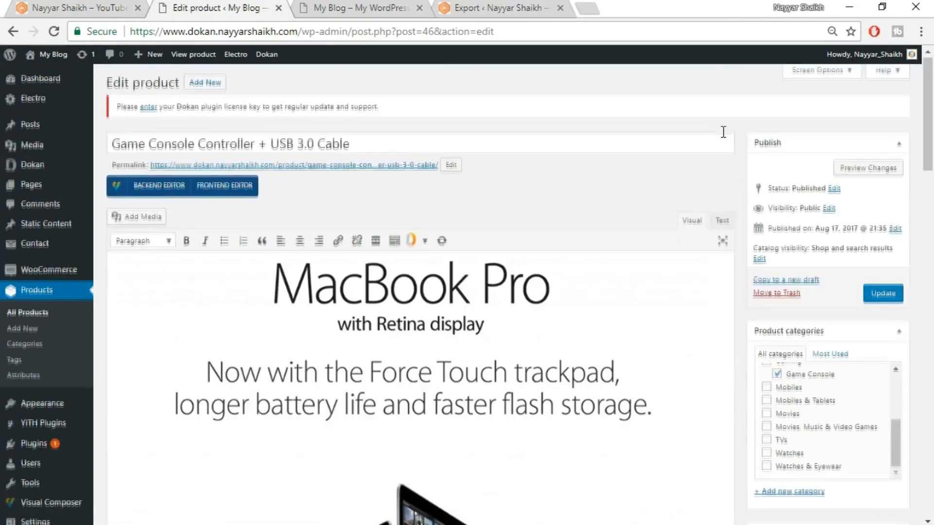
pyautogui.scroll(-2, 723, 132)
pyautogui.scroll(-10, 723, 132)
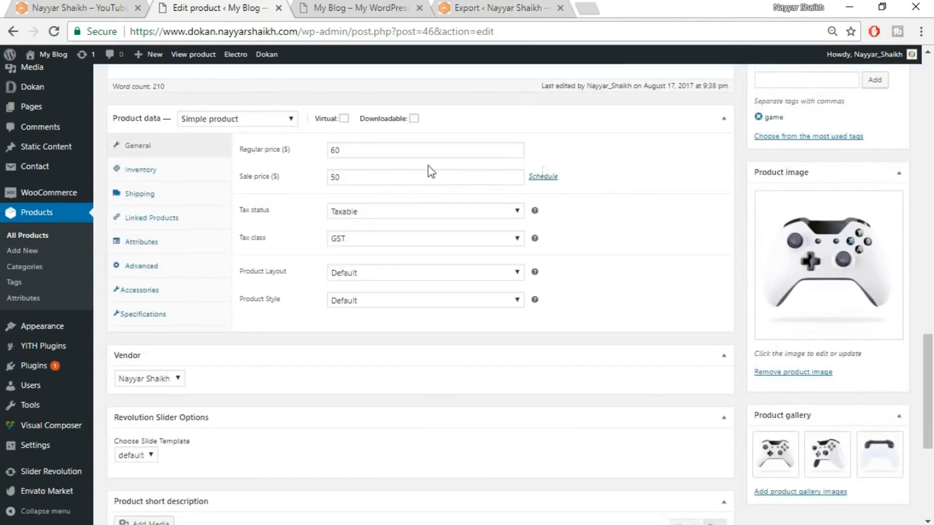
pyautogui.click(541, 181)
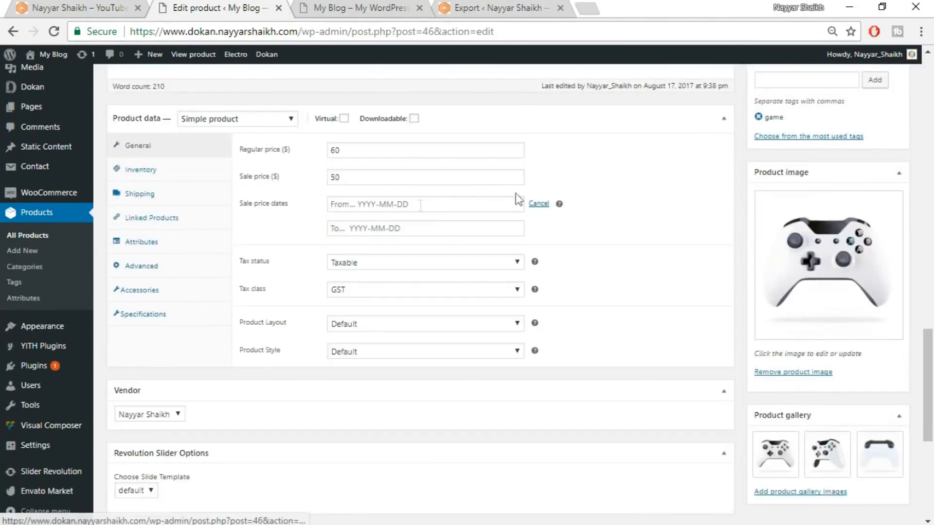
pyautogui.click(412, 204)
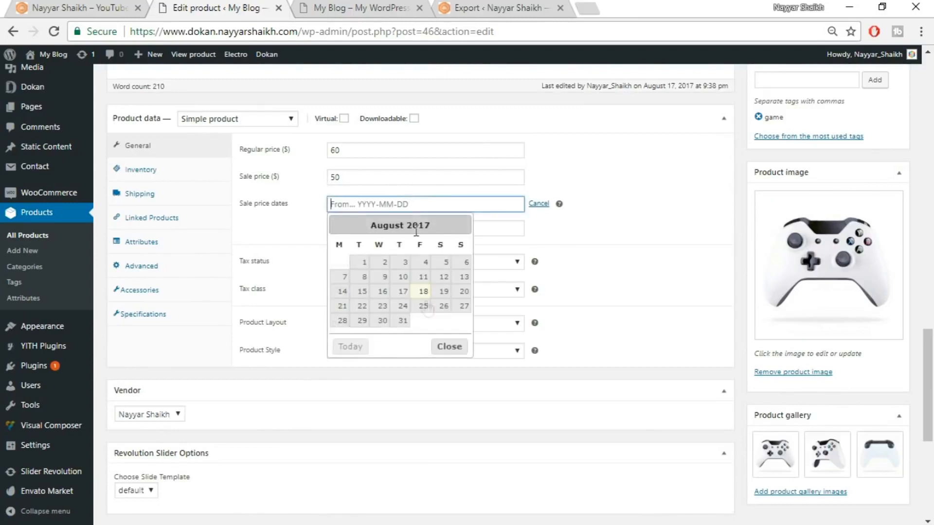
pyautogui.click(405, 290)
pyautogui.click(381, 224)
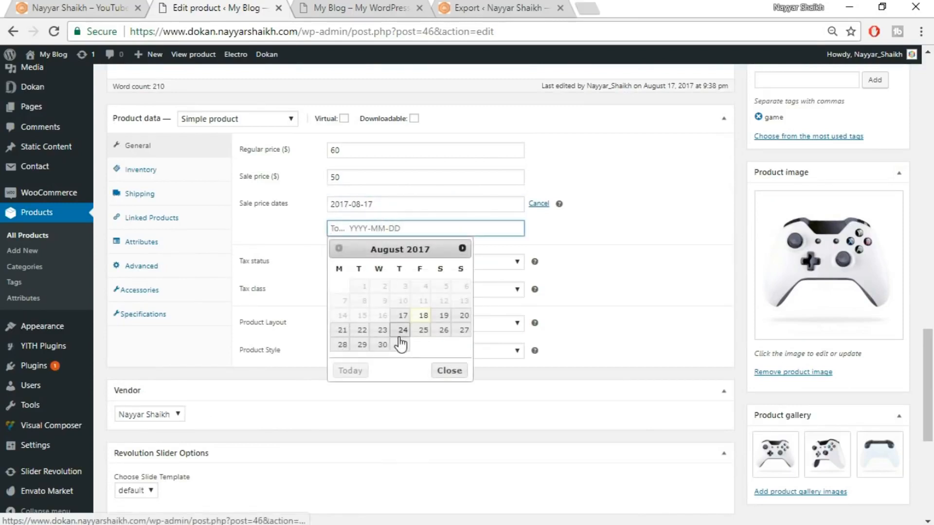
pyautogui.click(422, 331)
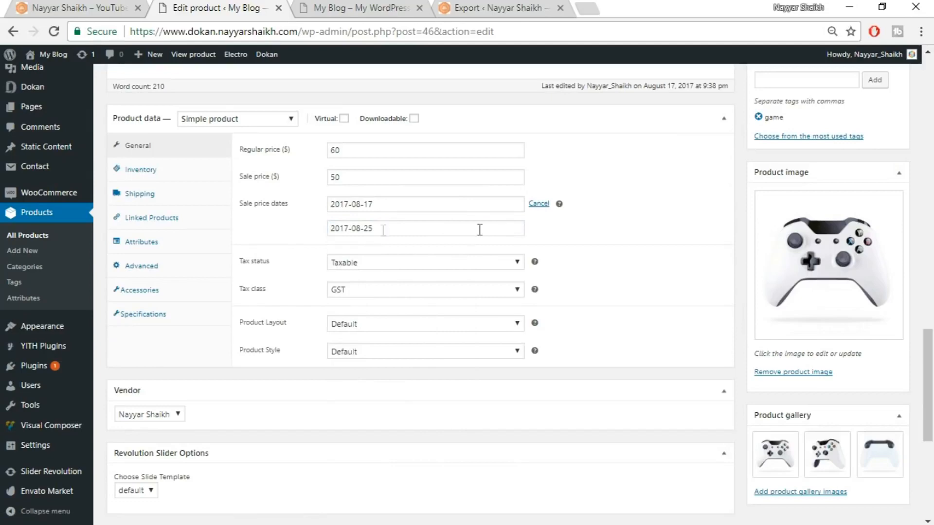
pyautogui.scroll(6, 510, 263)
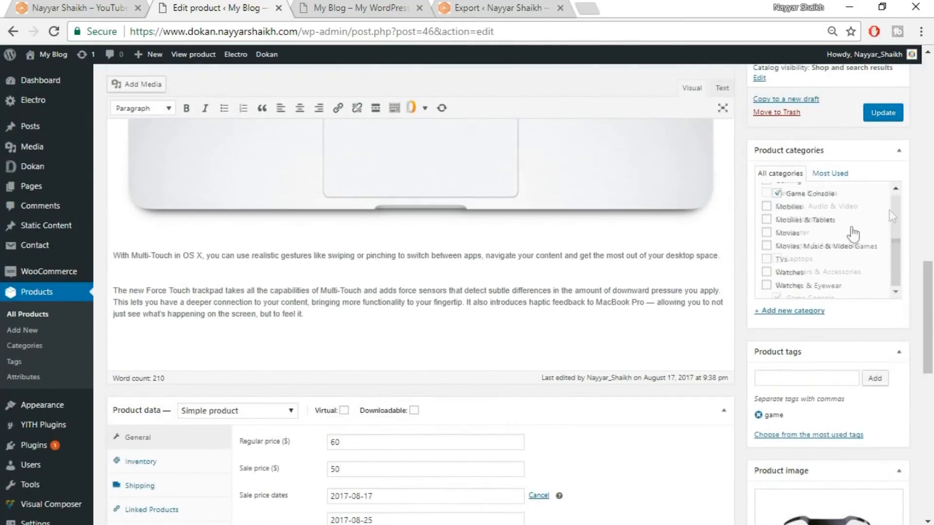
pyautogui.click(896, 114)
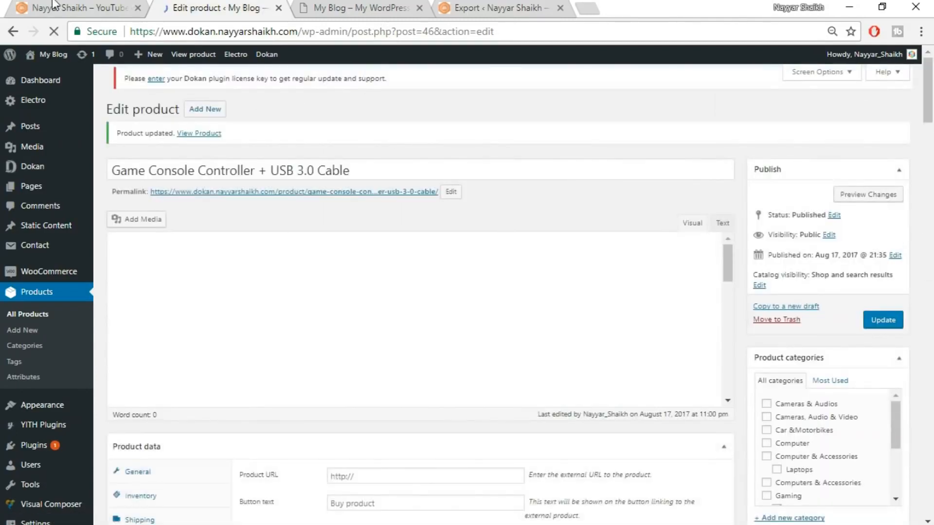
# Open the Home Page in Visual Composer and add an Electro Onsale Product element in a new row below the Ad Blocks
pyautogui.click(53, 5)
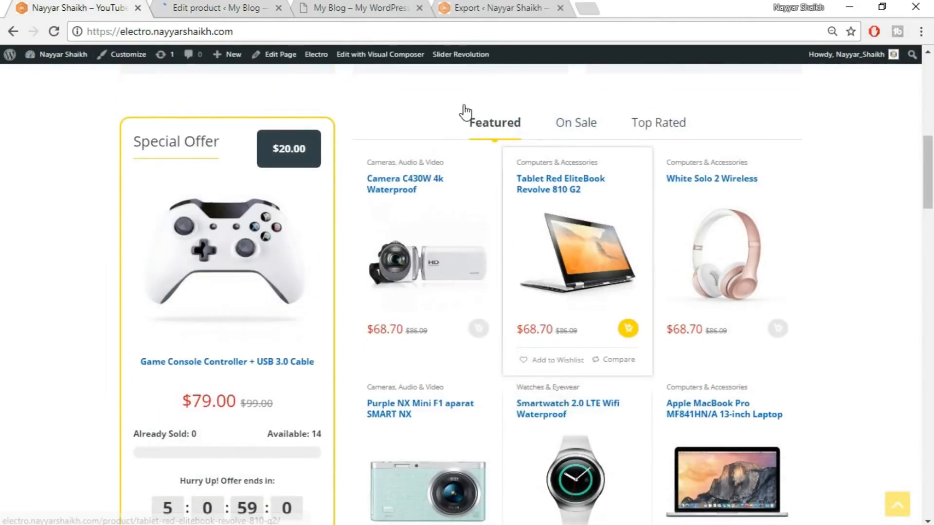
pyautogui.click(379, 5)
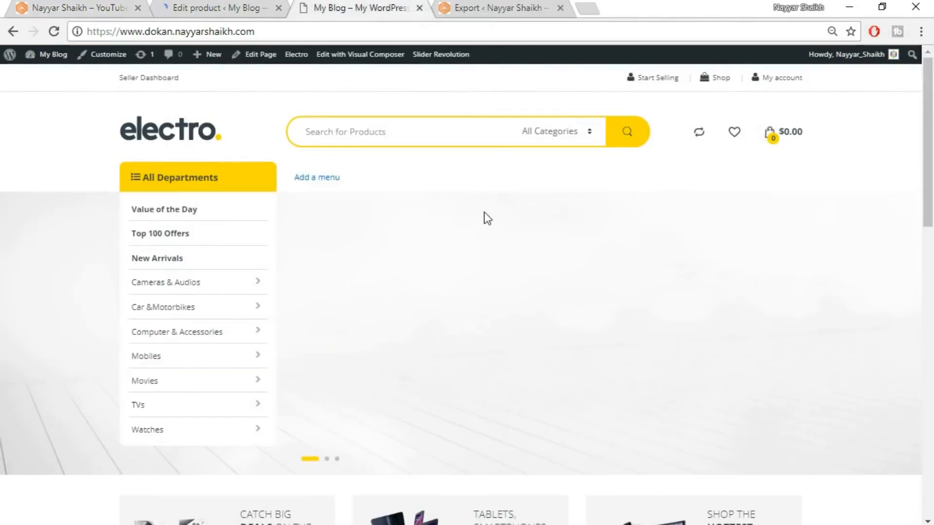
pyautogui.scroll(-1, 483, 212)
pyautogui.scroll(1, 483, 212)
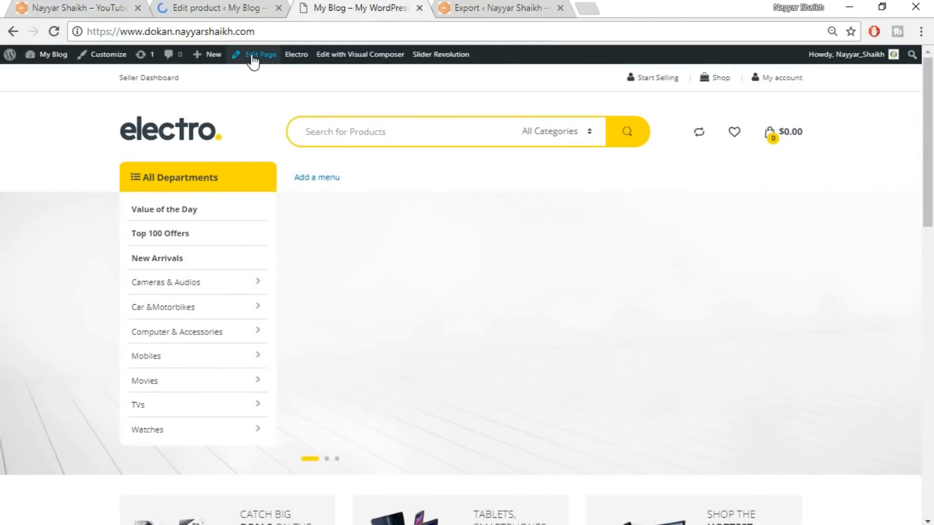
pyautogui.middleClick(257, 59)
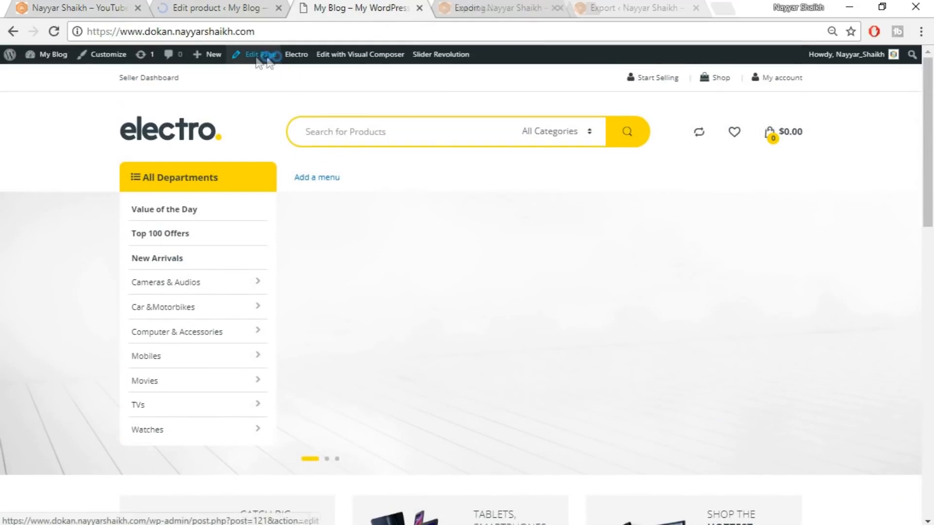
pyautogui.click(536, 5)
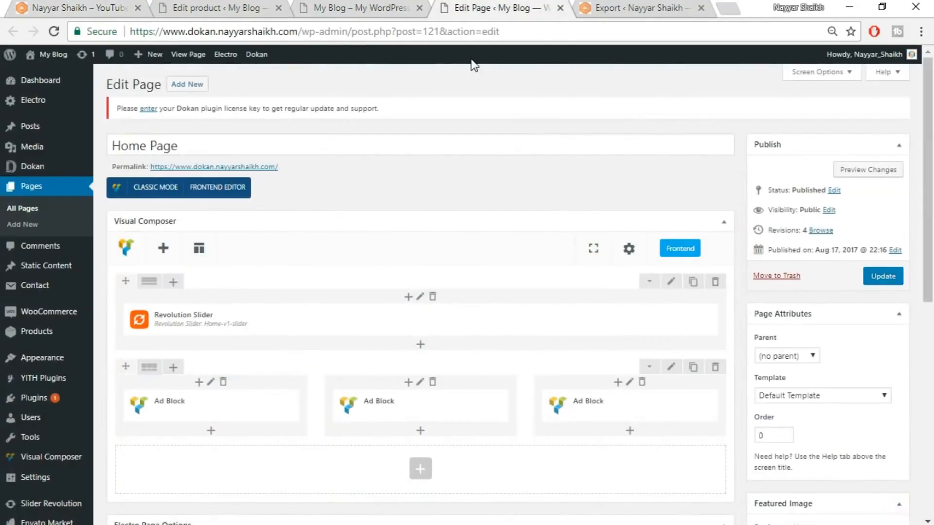
pyautogui.scroll(-4, 406, 311)
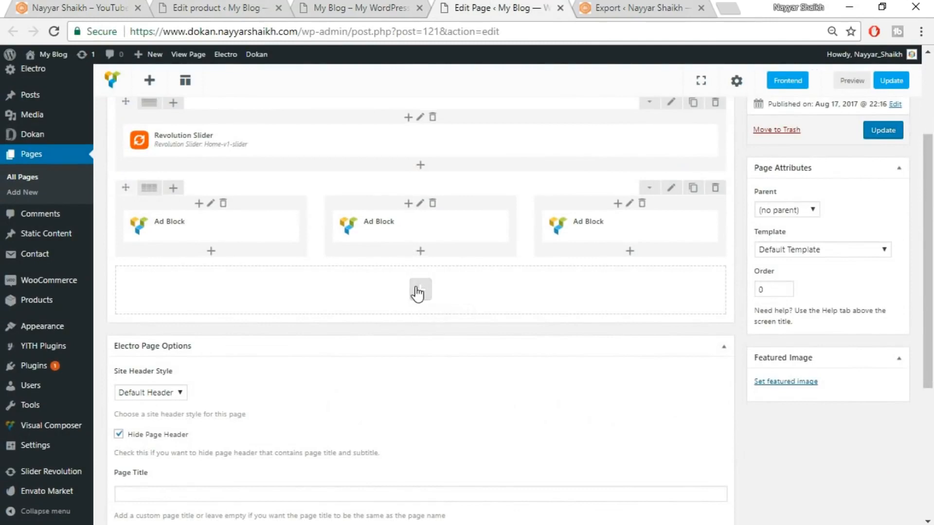
pyautogui.click(419, 290)
pyautogui.write('ele')
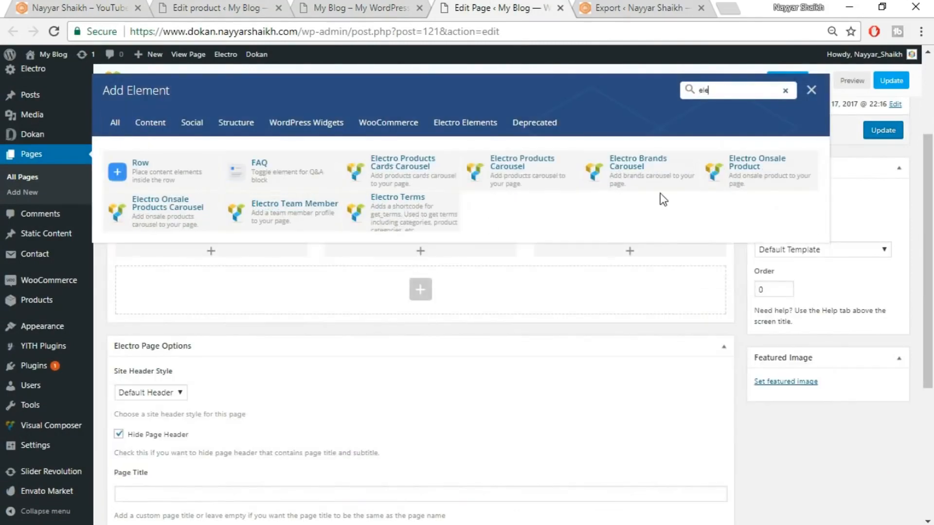
pyautogui.click(782, 165)
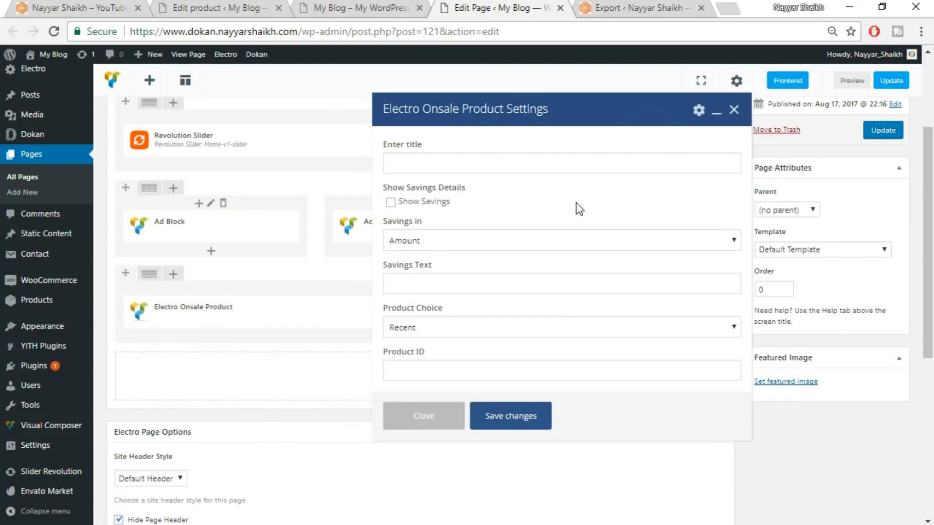
# Copy the demo's "Special Offer" heading and paste it as the onsale element's title
pyautogui.click(99, 5)
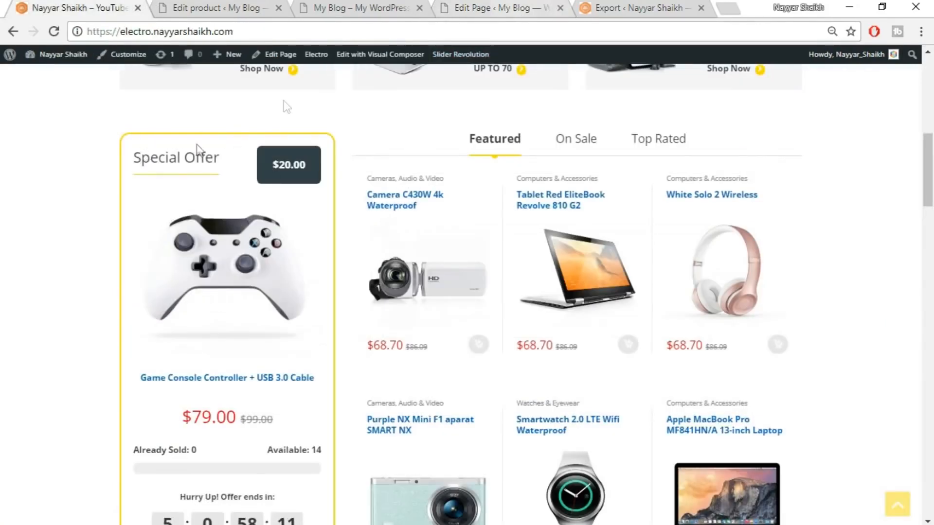
pyautogui.moveTo(133, 155); pyautogui.dragTo(251, 153)
pyautogui.hotkey('ctrl', 'c')
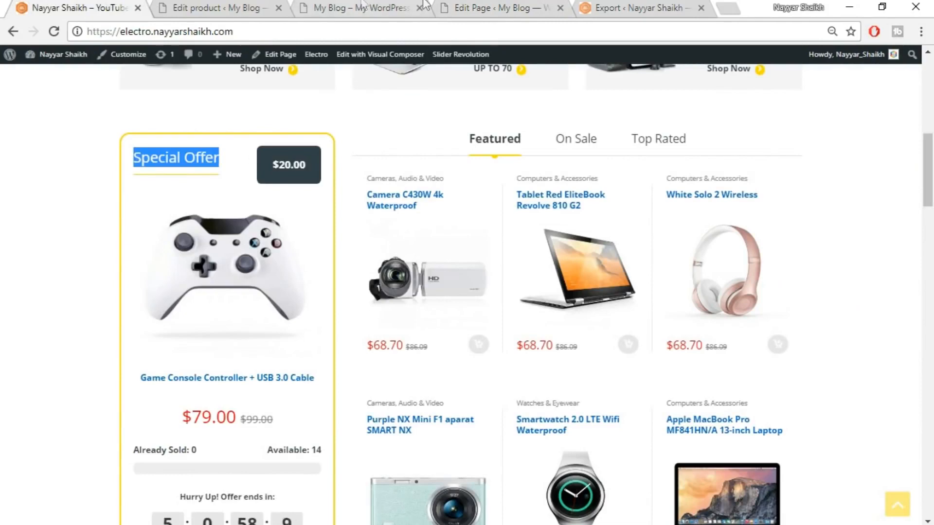
pyautogui.click(484, 7)
pyautogui.click(456, 158)
pyautogui.hotkey('ctrl', 'v')
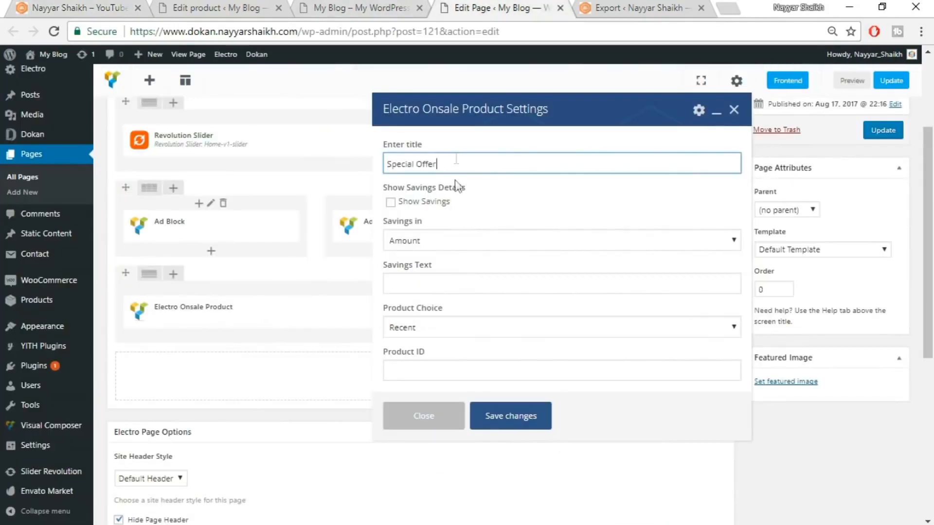
# Enable Show Savings, set the Savings Text to 20, and set Product Choice to Specific
pyautogui.click(443, 206)
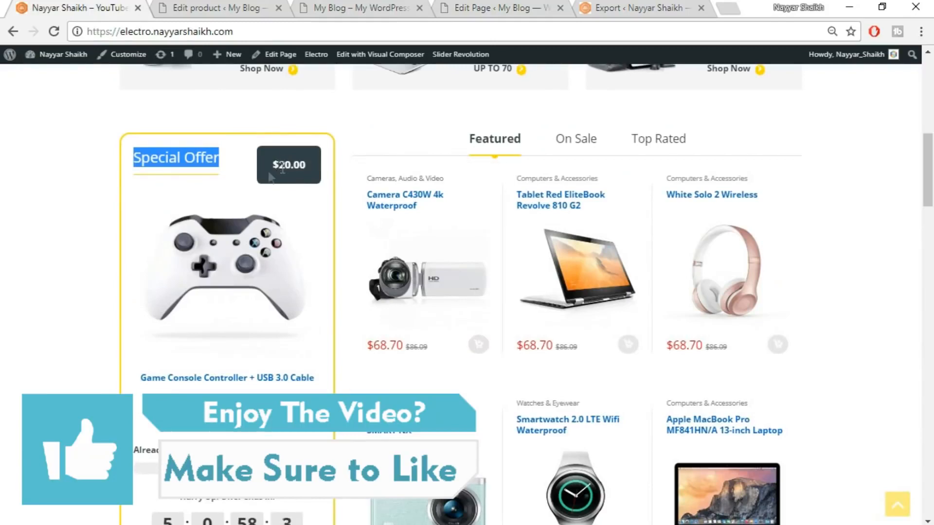
pyautogui.click(457, 7)
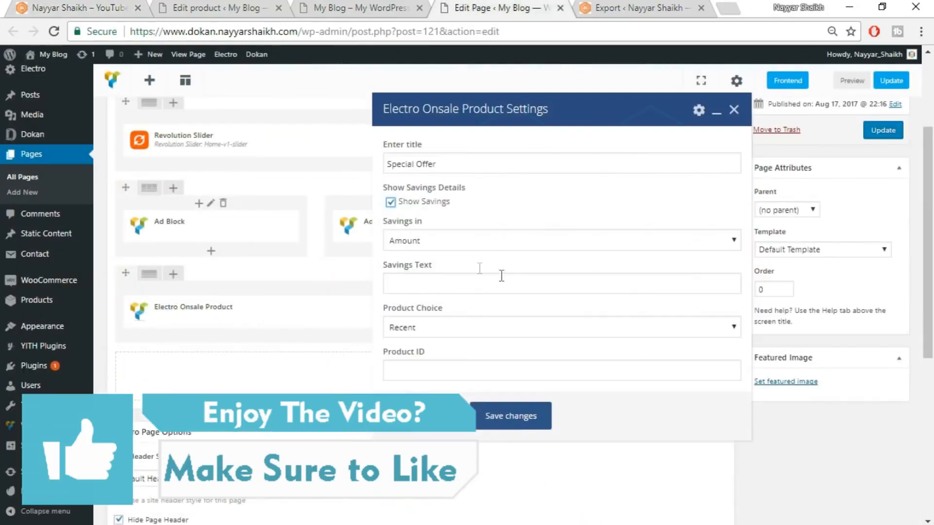
pyautogui.scroll(-2, 476, 275)
pyautogui.click(473, 284)
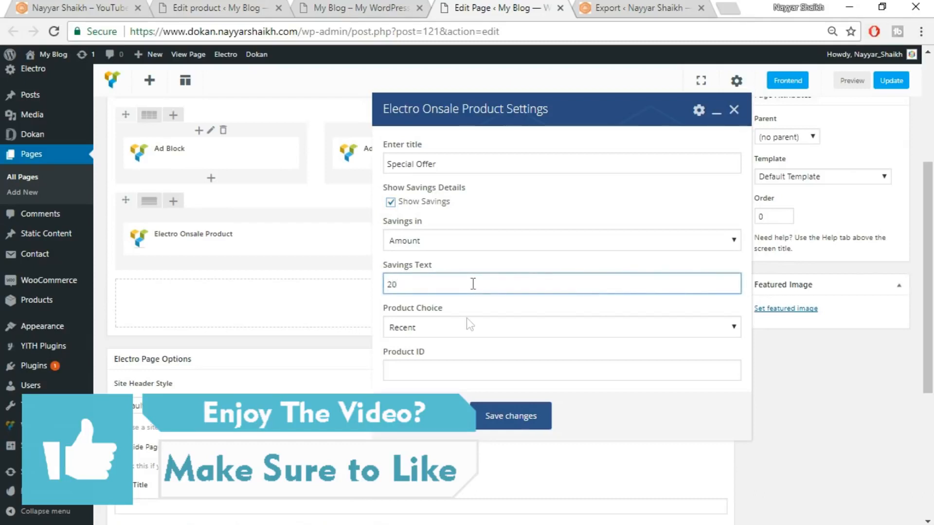
pyautogui.click(451, 329)
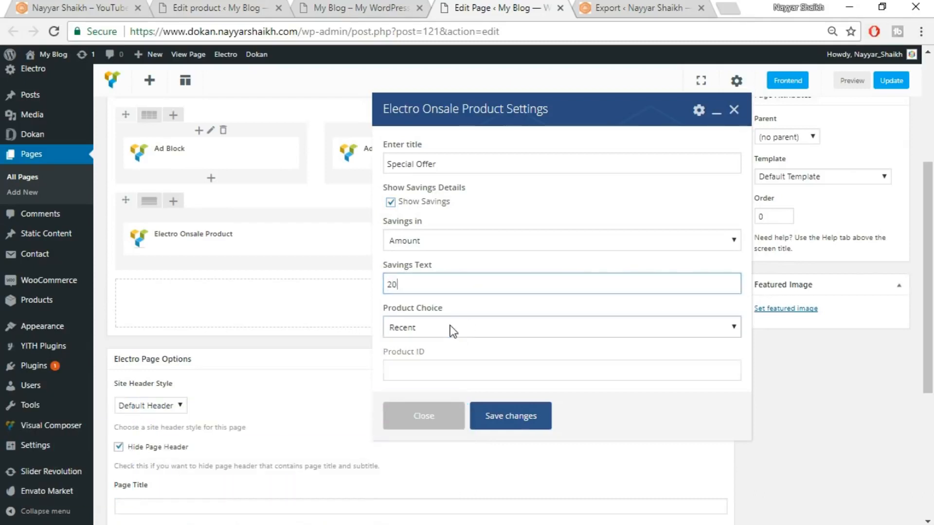
pyautogui.click(429, 365)
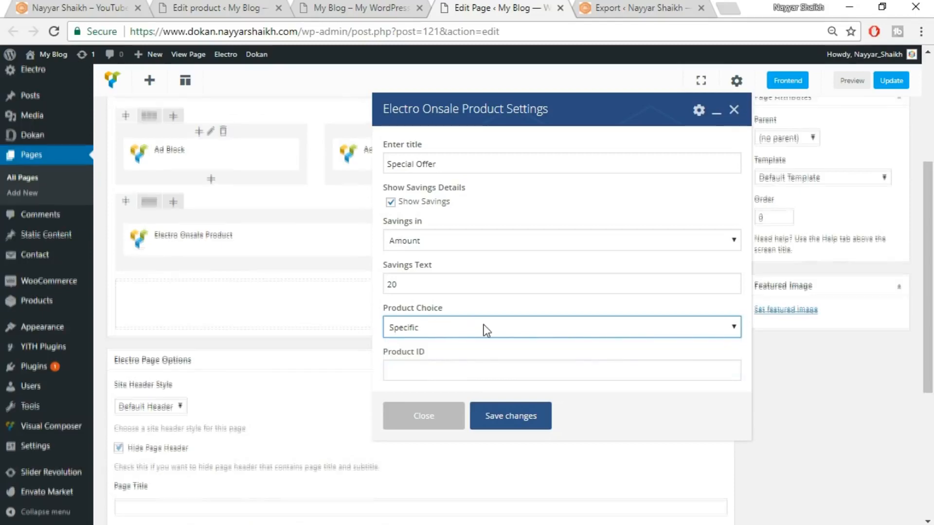
# Set the Product ID to the Game Console product's ID 46 and save the element settings
pyautogui.click(230, 7)
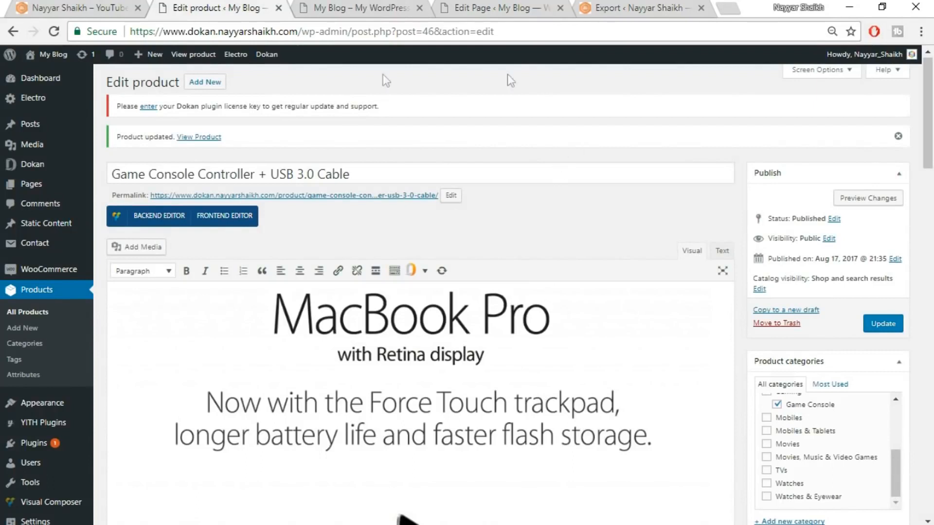
pyautogui.moveTo(422, 32)
pyautogui.mouseDown()
pyautogui.moveTo(445, 32)
pyautogui.moveTo(437, 32)
pyautogui.mouseUp()
pyautogui.click(494, 7)
pyautogui.click(504, 368)
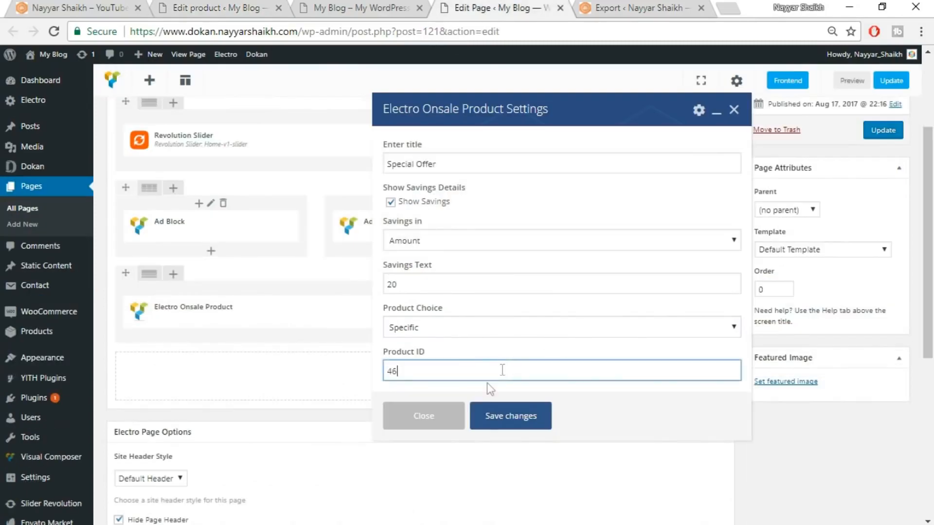
pyautogui.click(508, 423)
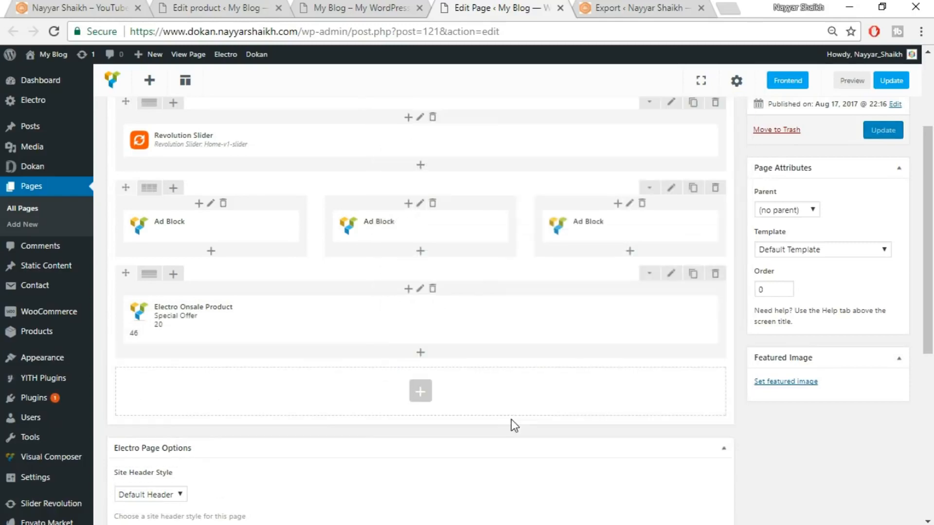
# Change the onsale element's row to a custom 1/3 + 2/3 column layout
pyautogui.click(44, 4)
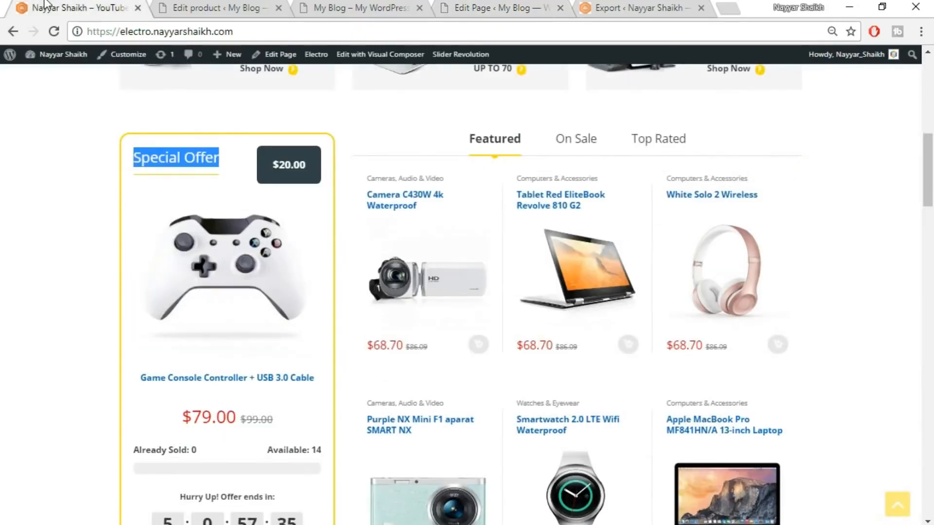
pyautogui.click(839, 161)
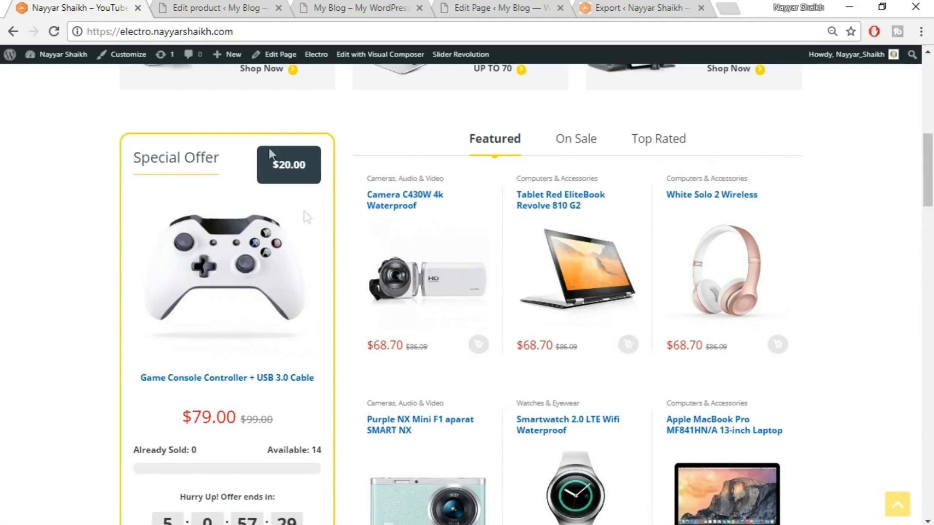
pyautogui.click(229, 8)
pyautogui.click(369, 6)
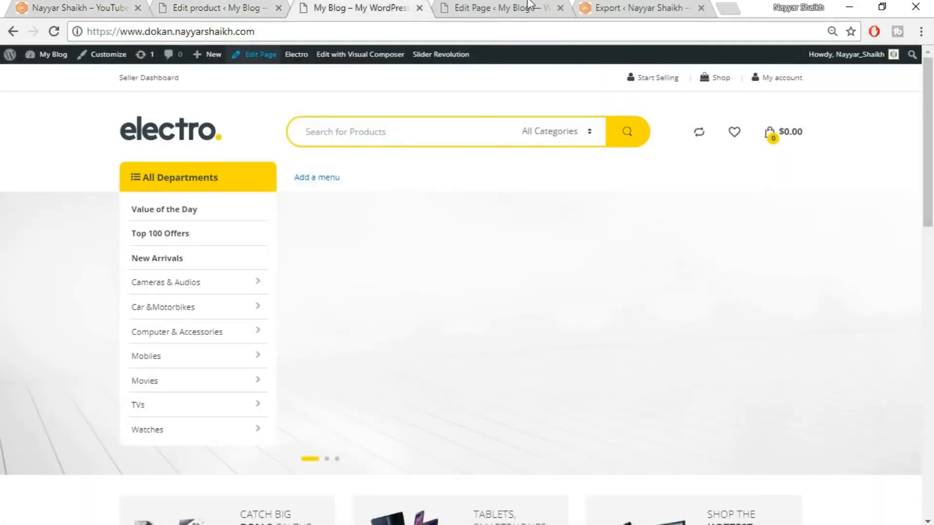
pyautogui.click(491, 8)
pyautogui.moveTo(149, 286)
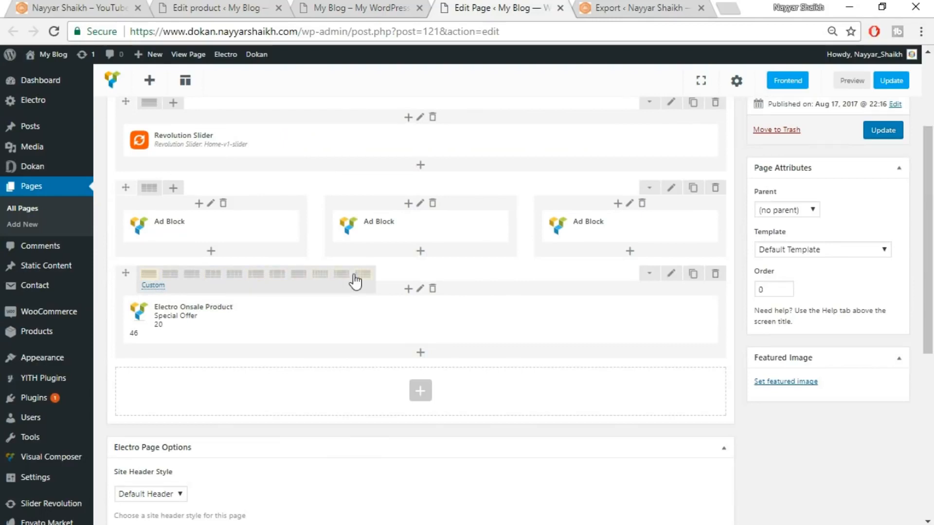
pyautogui.click(152, 286)
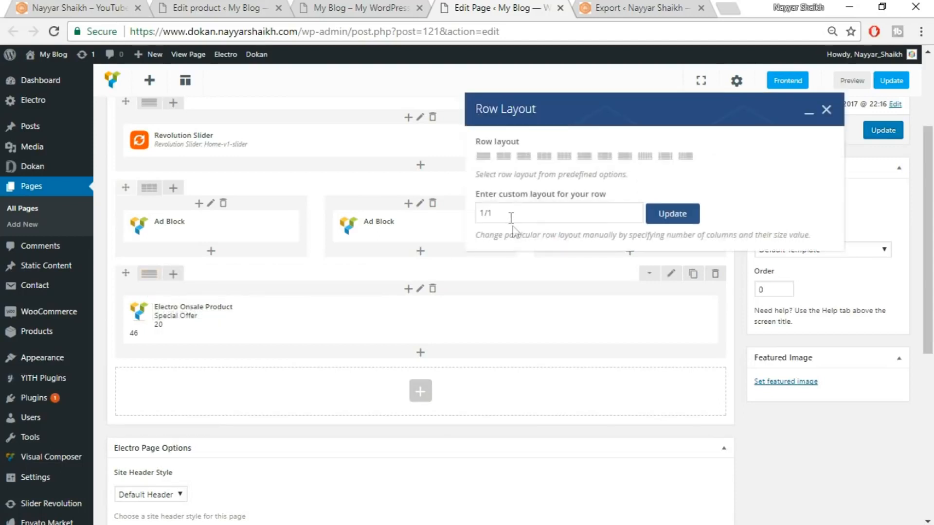
pyautogui.click(496, 214)
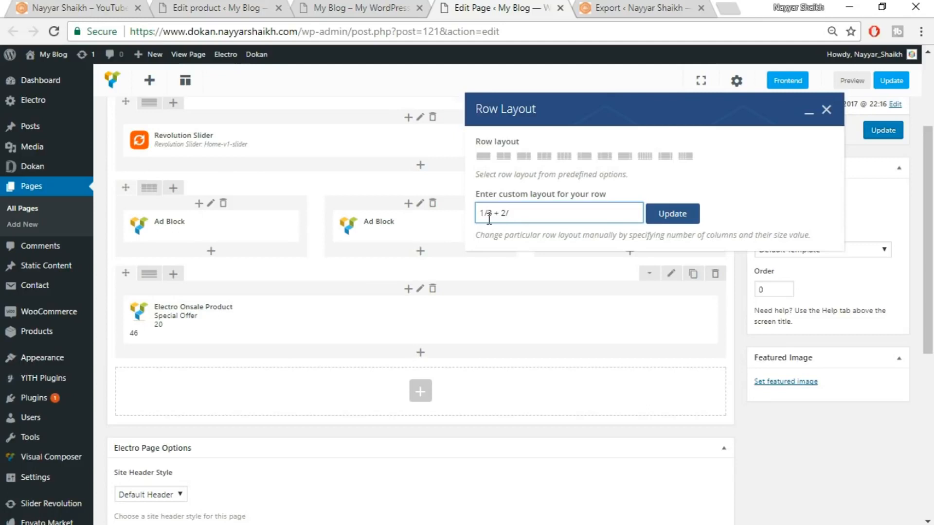
pyautogui.click(675, 218)
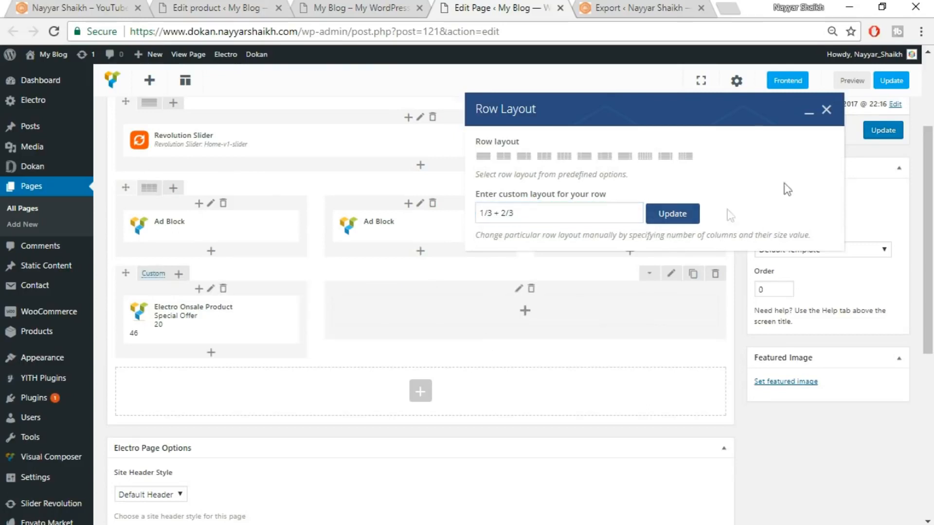
# Add a Product Tabs element to the empty second column of the custom row
pyautogui.click(826, 109)
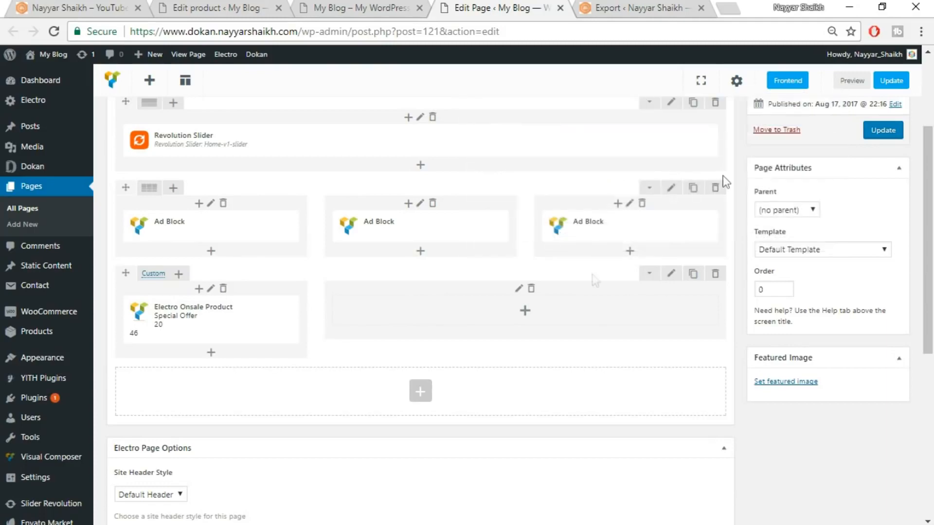
pyautogui.click(529, 320)
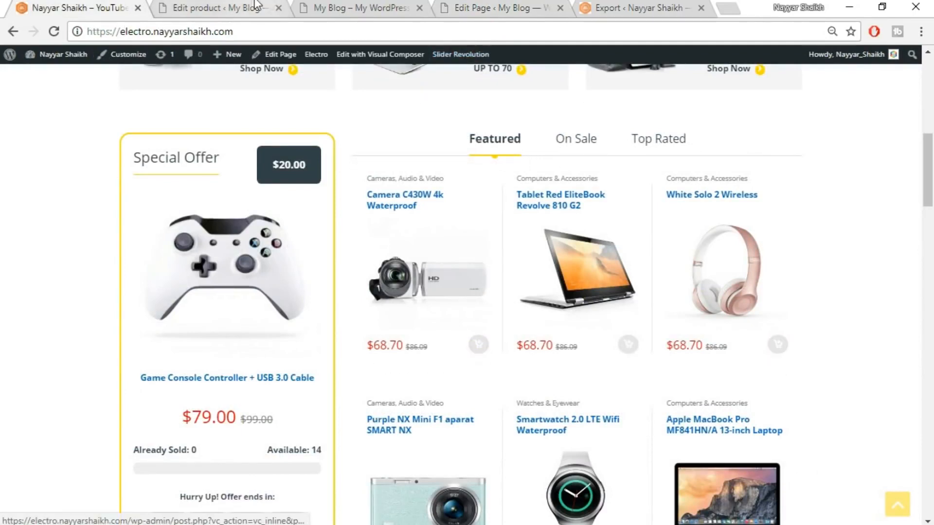
pyautogui.click(503, 7)
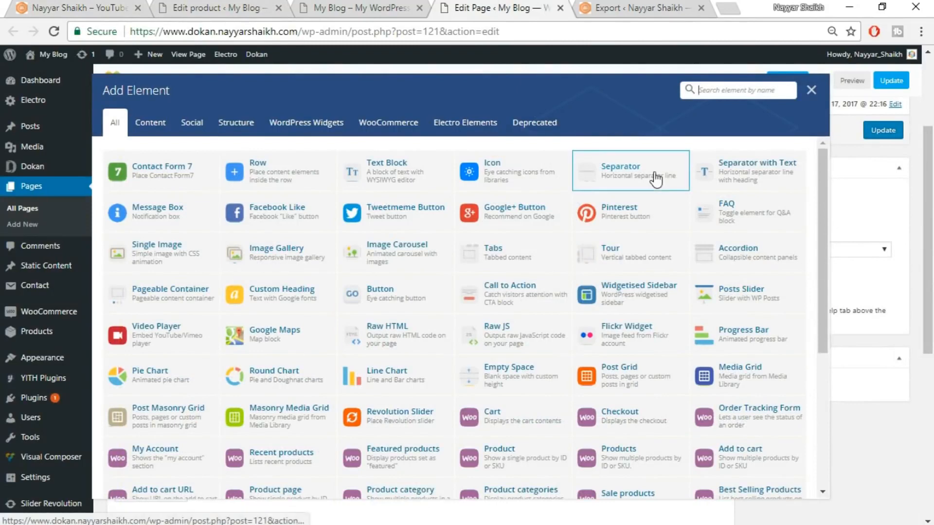
pyautogui.write('pro')
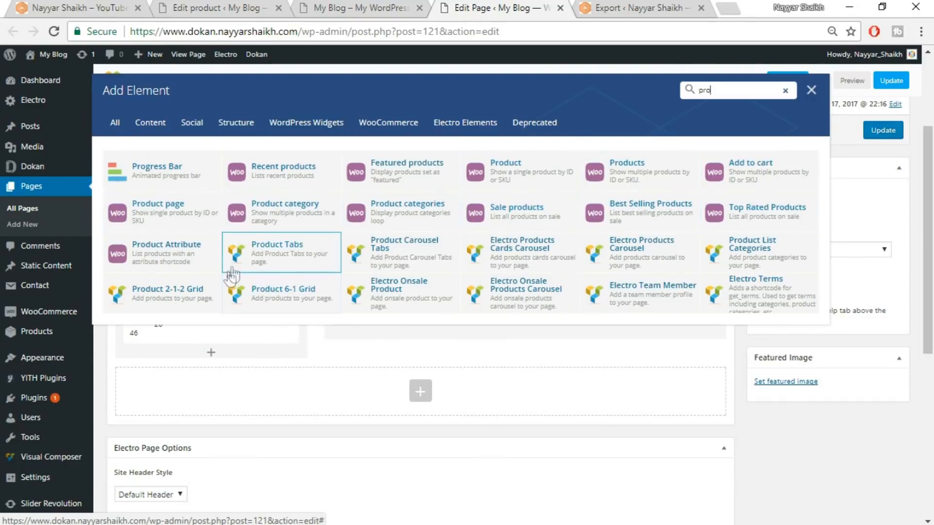
pyautogui.click(302, 256)
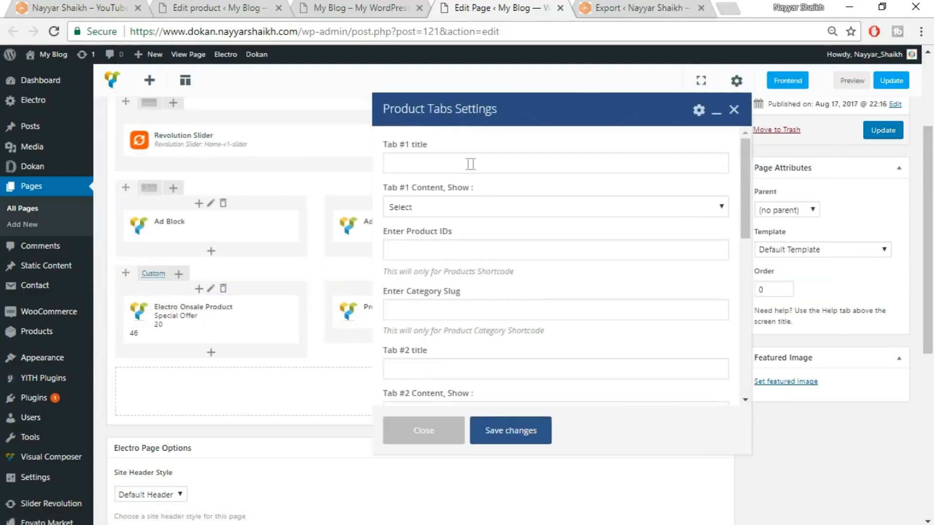
# Set Tab #1's title to Featured Products and its content to Featured Products
pyautogui.click(467, 164)
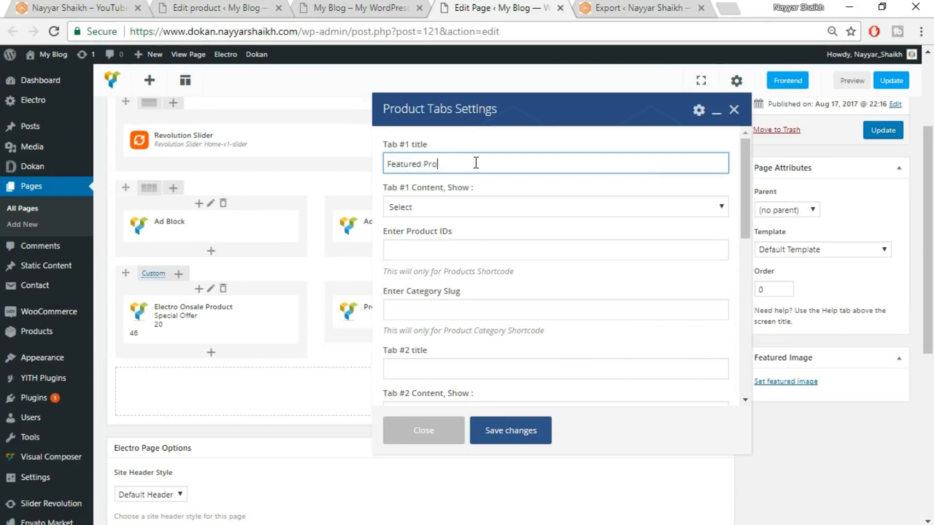
pyautogui.click(486, 209)
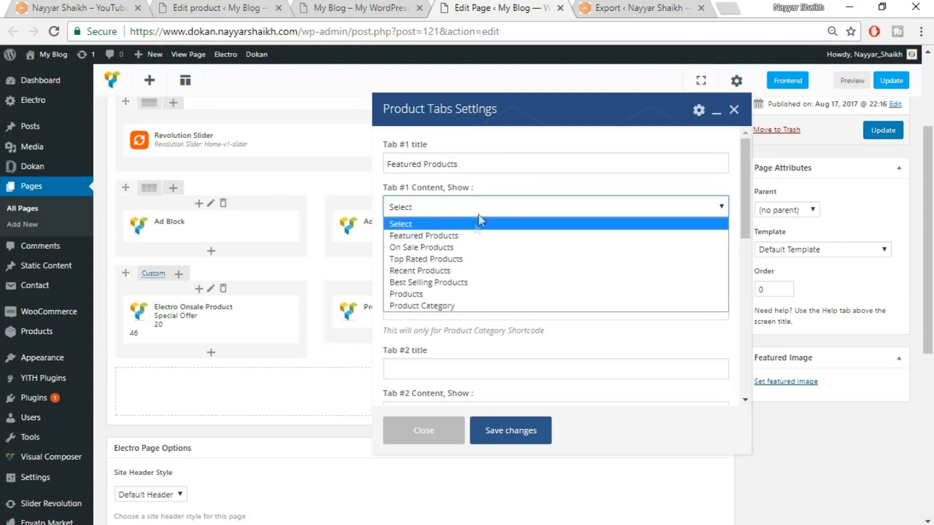
pyautogui.click(460, 235)
pyautogui.scroll(-3, 521, 278)
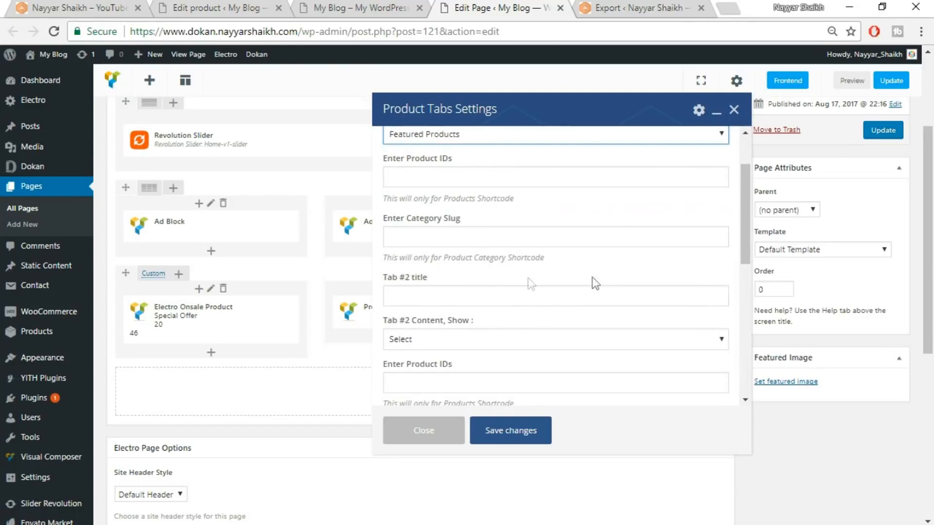
# Copy the demo's "On Sale" tab label into Tab #2's title and set its content to On Sale Products
pyautogui.click(423, 220)
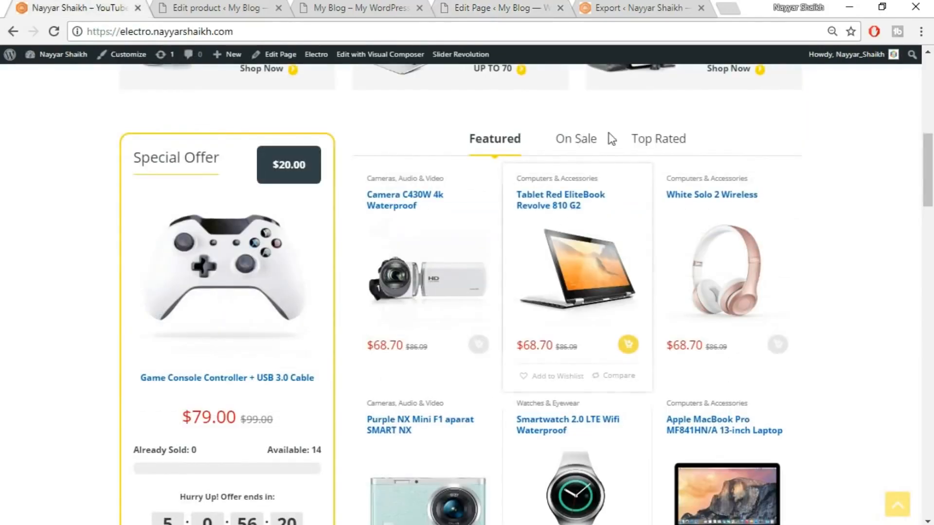
pyautogui.moveTo(611, 135); pyautogui.dragTo(559, 133)
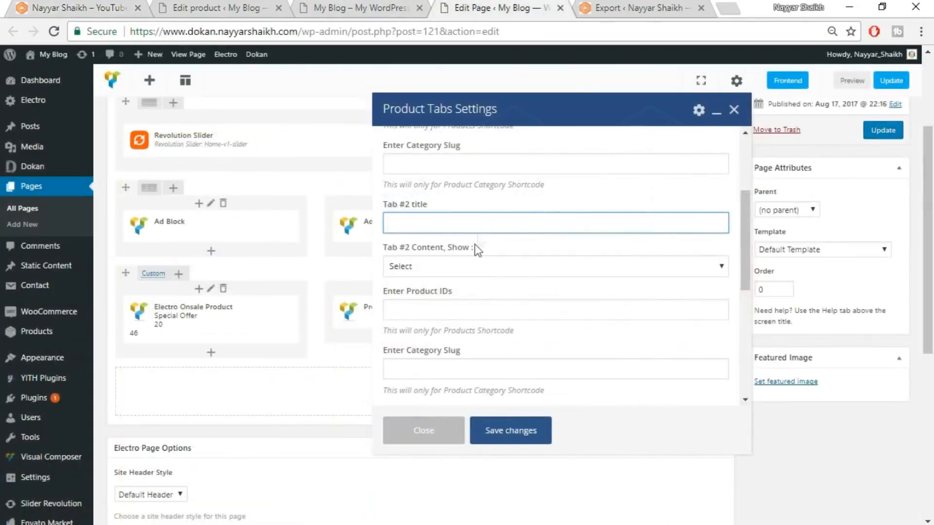
pyautogui.write('On Sale')
pyautogui.click(454, 267)
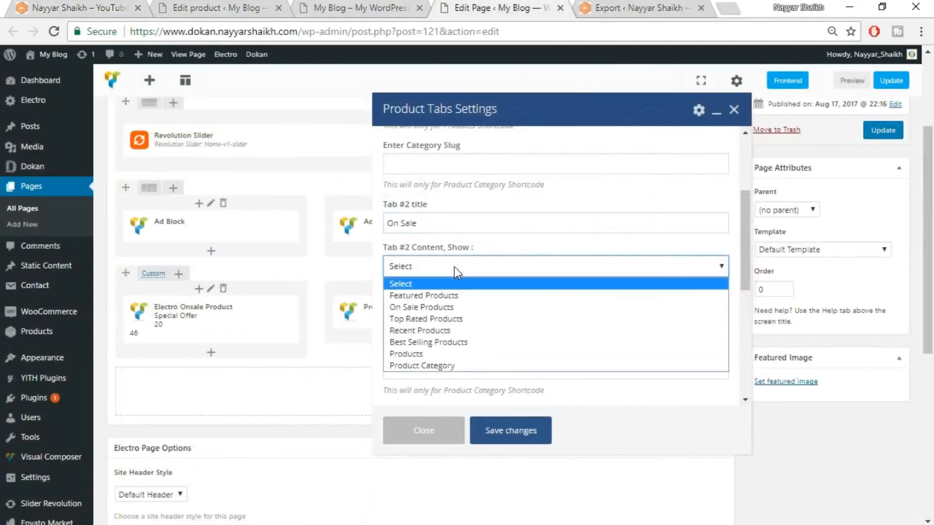
pyautogui.click(448, 307)
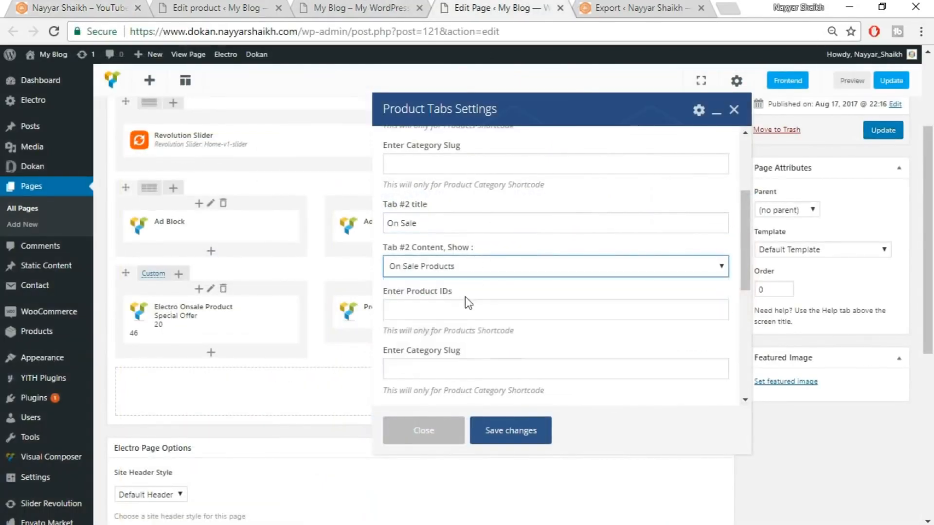
# Copy the demo's "Top Rated" label into Tab #3's title, set its content to Top Rated Products, and save
pyautogui.click(112, 6)
pyautogui.moveTo(686, 138); pyautogui.dragTo(629, 137)
pyautogui.hotkey('ctrl', 'c')
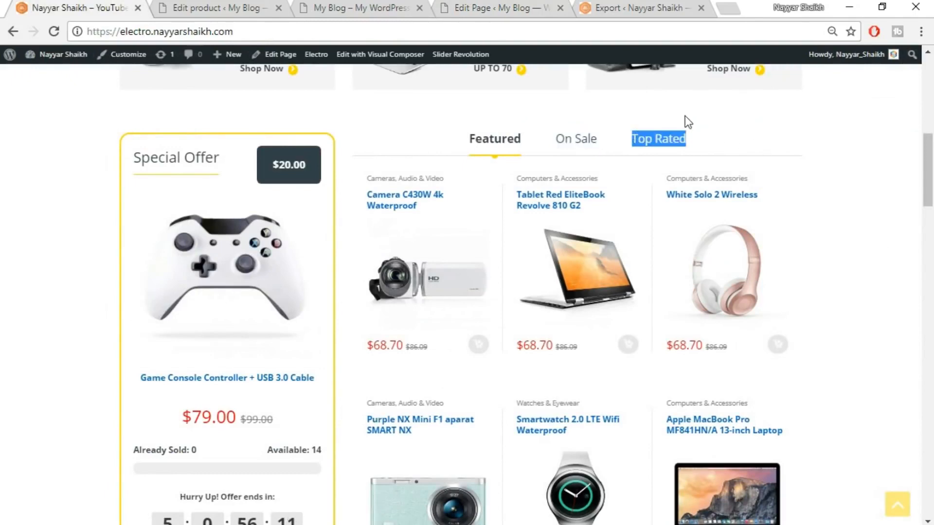
pyautogui.click(486, 7)
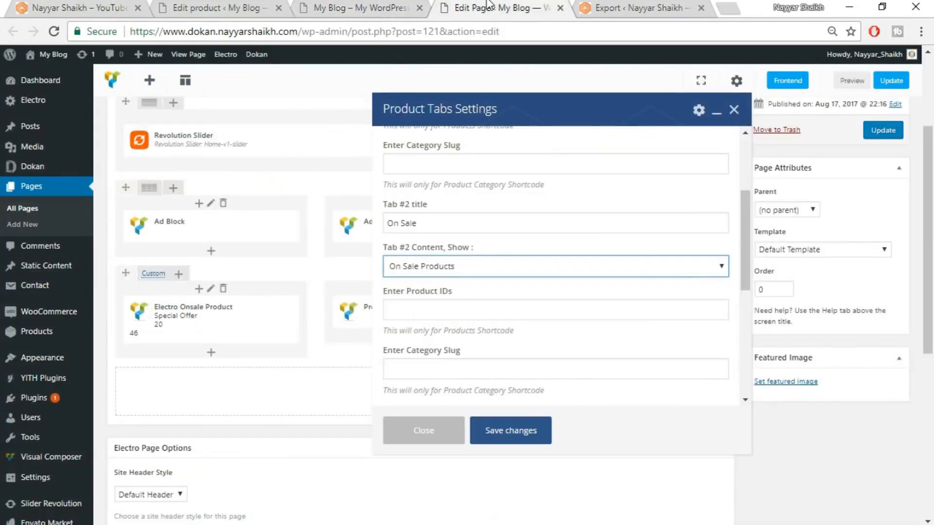
pyautogui.scroll(-5, 517, 305)
pyautogui.click(433, 210)
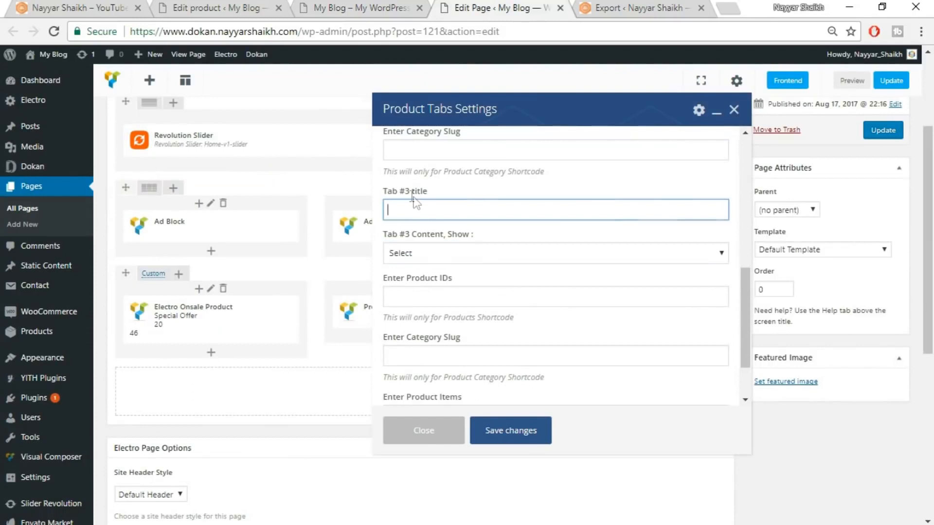
pyautogui.hotkey('ctrl', 'v')
pyautogui.click(463, 257)
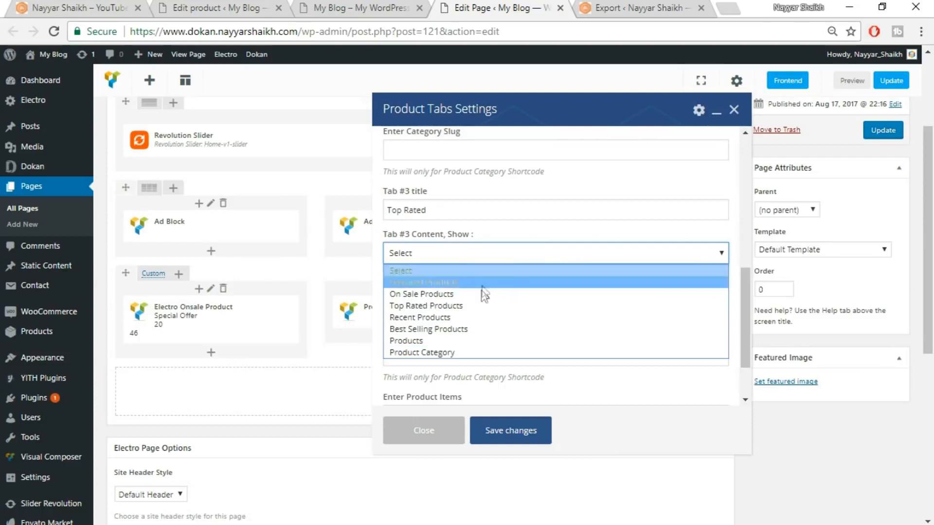
pyautogui.click(452, 310)
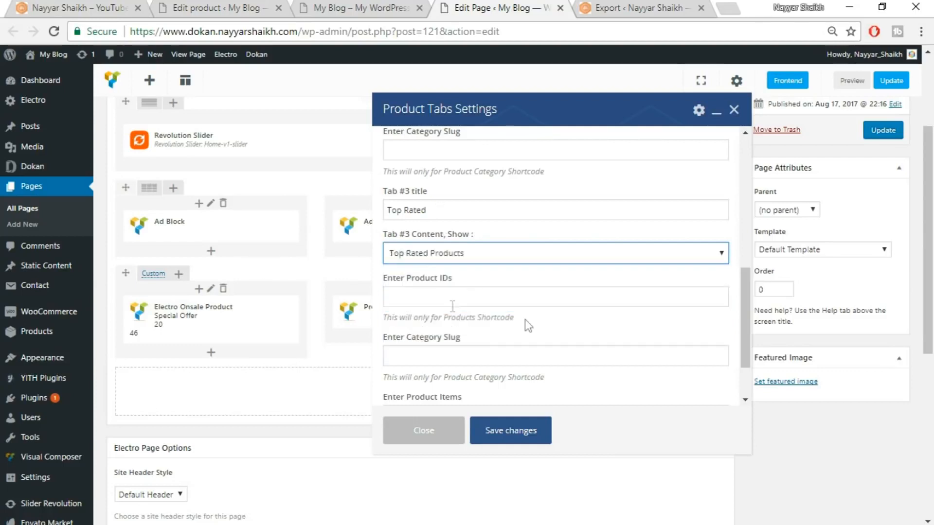
pyautogui.click(528, 431)
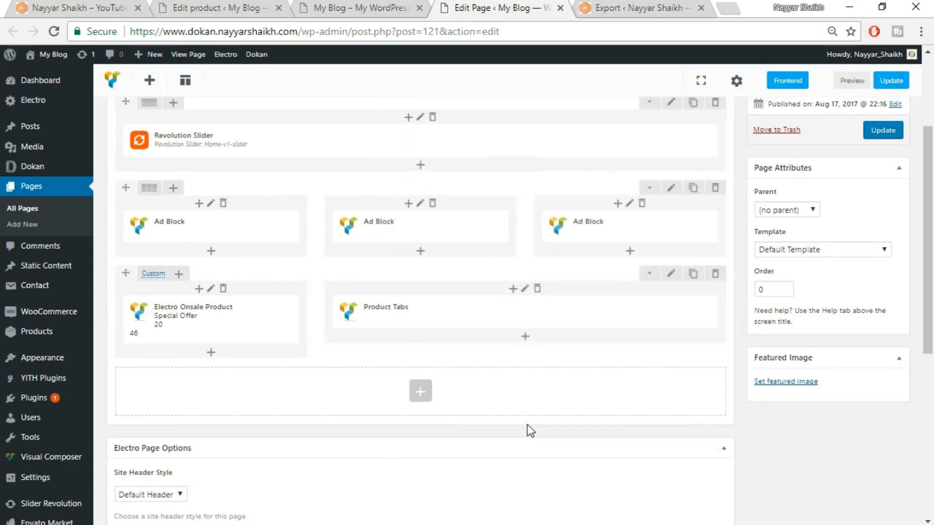
# Update the page and reload the site's homepage
pyautogui.scroll(3, 584, 425)
pyautogui.click(895, 207)
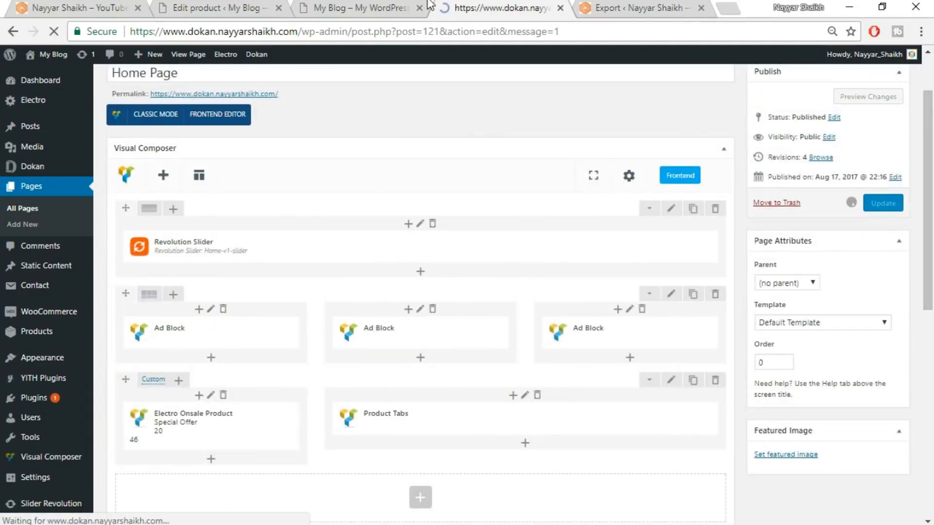
pyautogui.click(398, 6)
pyautogui.click(411, 28)
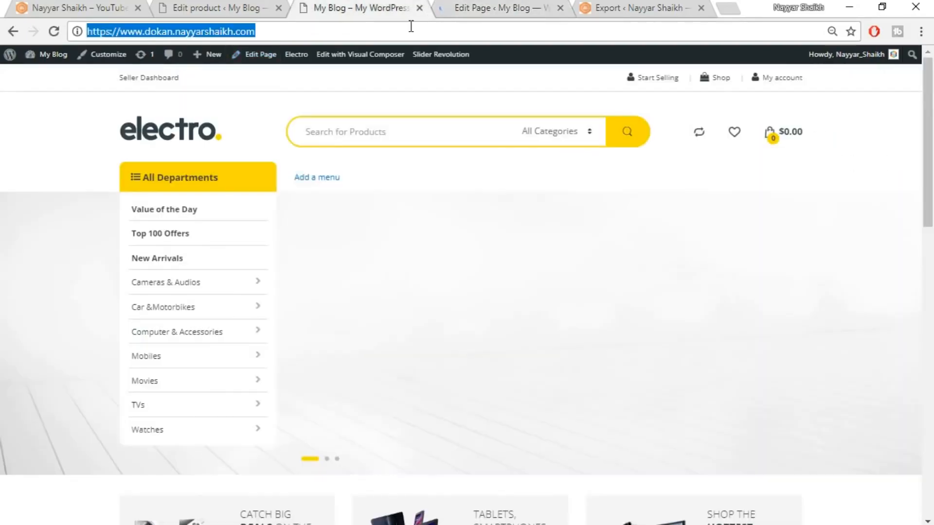
pyautogui.press('Return')
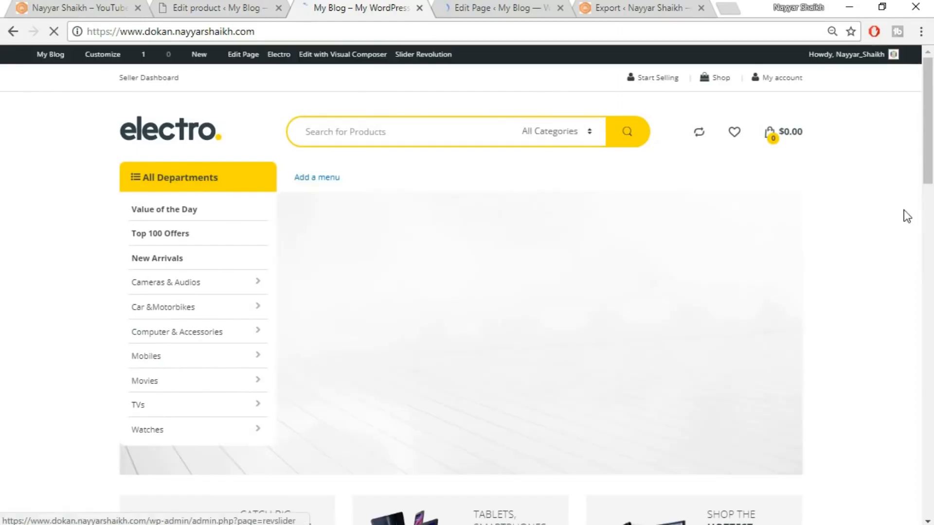
# Review the homepage's Special Offer box and switch between the Featured Products, On Sale and Top Rated tabs
pyautogui.scroll(-6, 903, 209)
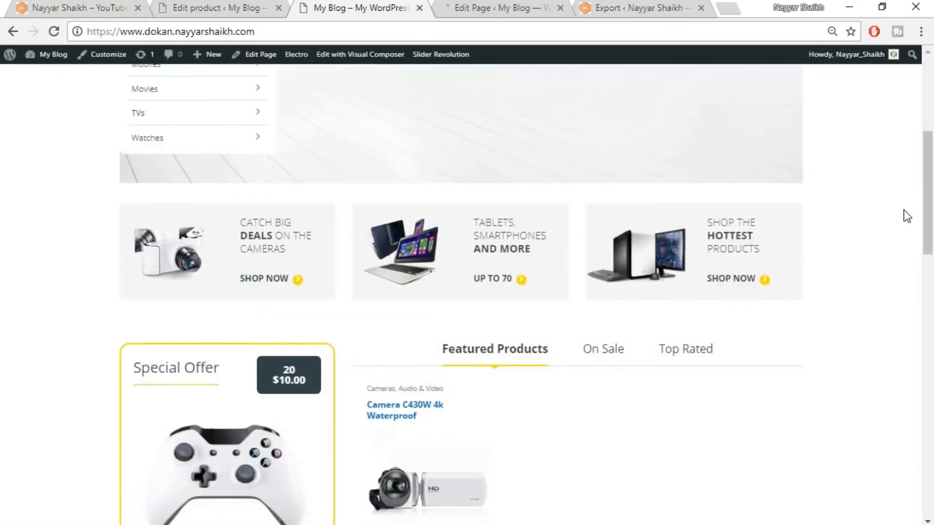
pyautogui.scroll(-5, 903, 214)
pyautogui.scroll(3, 167, 270)
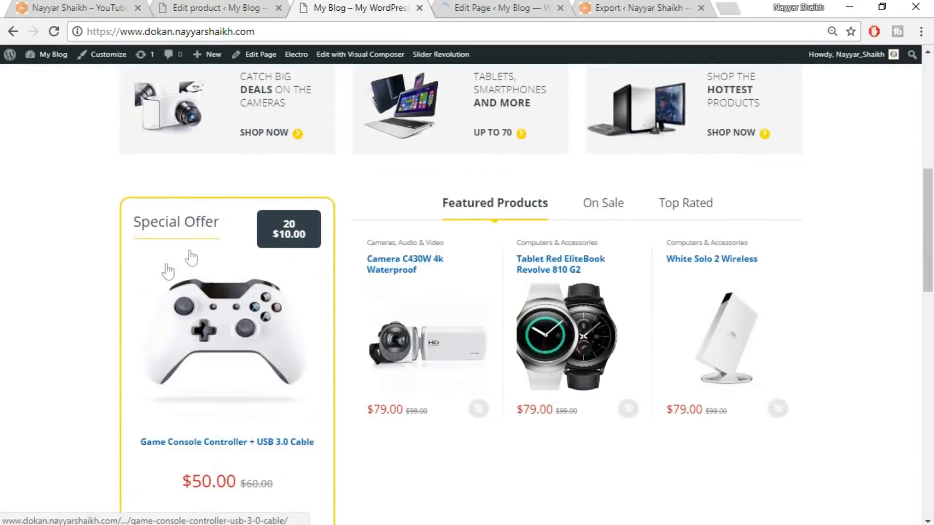
pyautogui.scroll(-2, 235, 238)
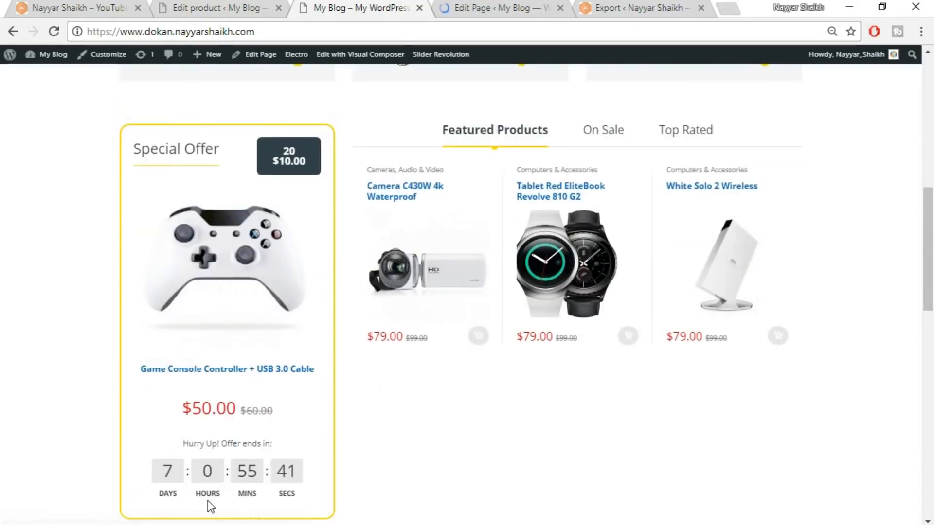
pyautogui.scroll(-2, 209, 491)
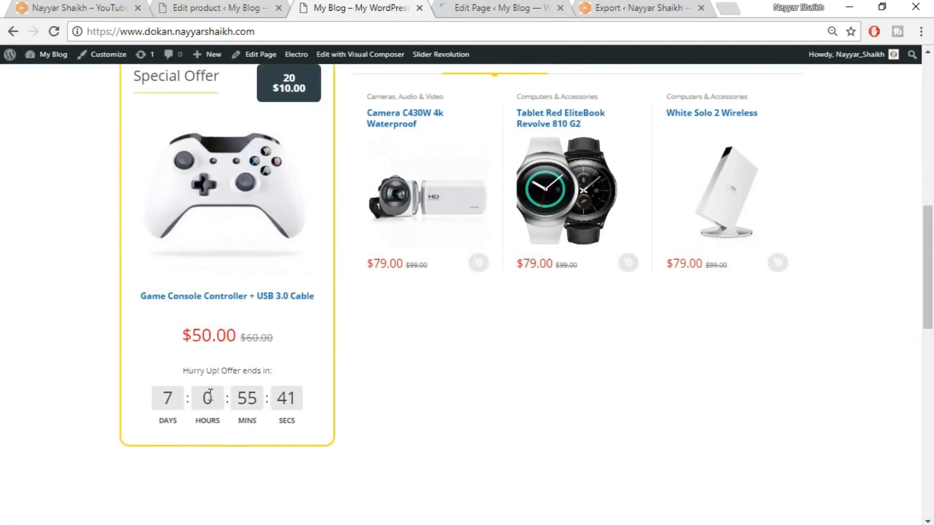
pyautogui.scroll(2, 209, 396)
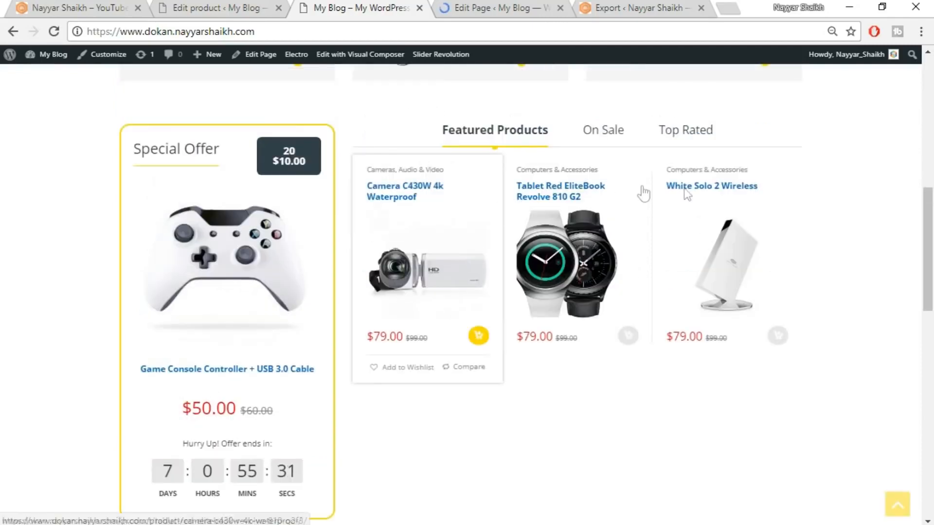
pyautogui.click(610, 130)
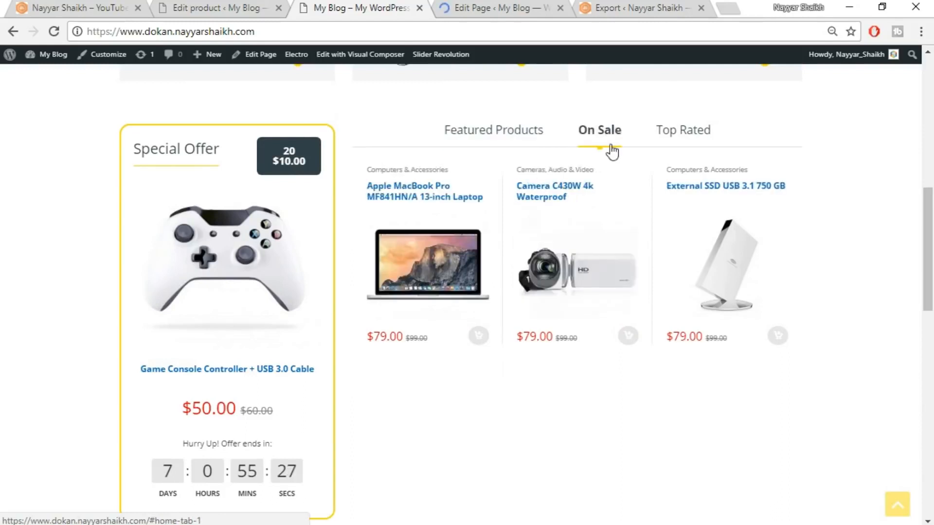
pyautogui.click(686, 135)
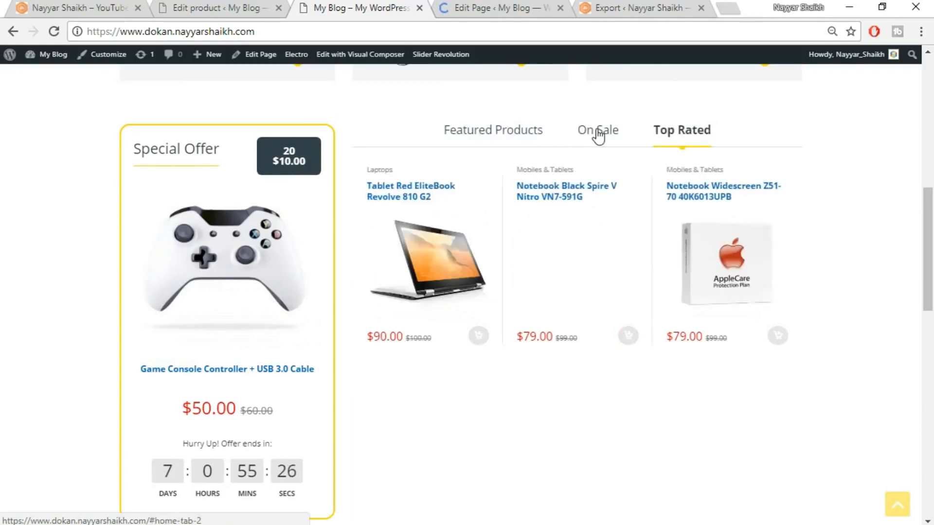
pyautogui.click(507, 135)
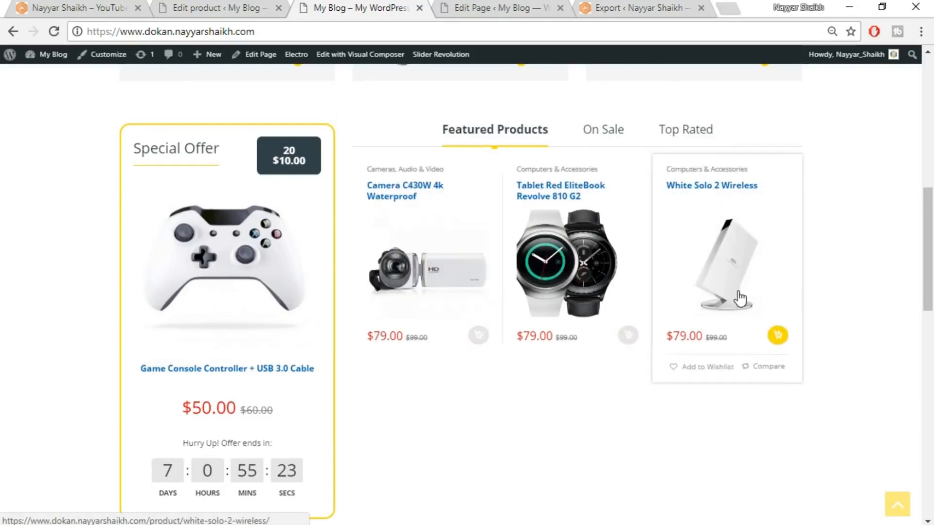
pyautogui.scroll(-1, 719, 321)
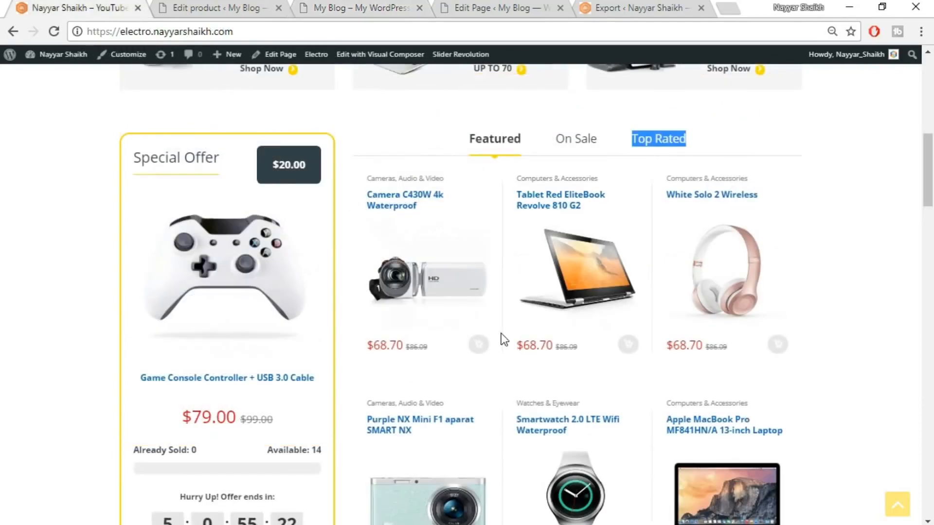
pyautogui.scroll(-2, 501, 335)
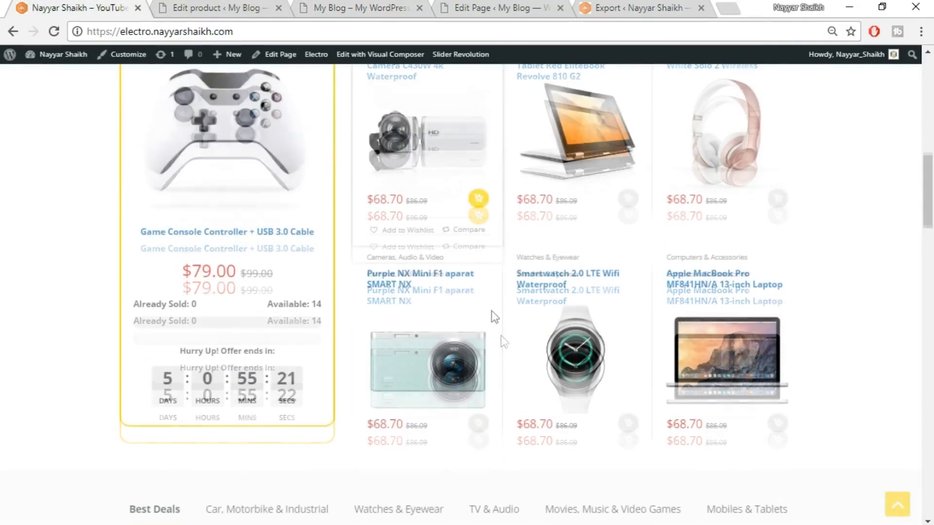
# Set the Product Tabs element's product items to 6, save the changes and update the page
pyautogui.click(486, 8)
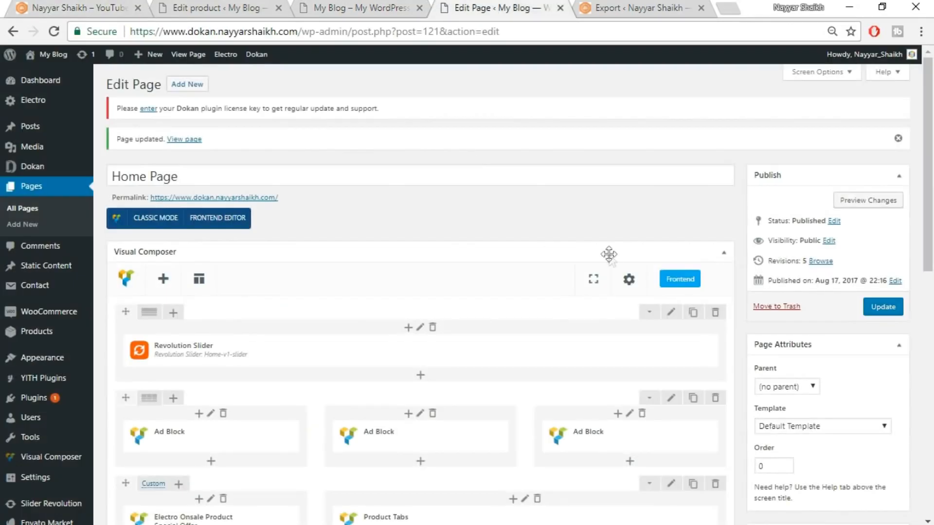
pyautogui.scroll(-5, 609, 256)
pyautogui.moveTo(629, 277)
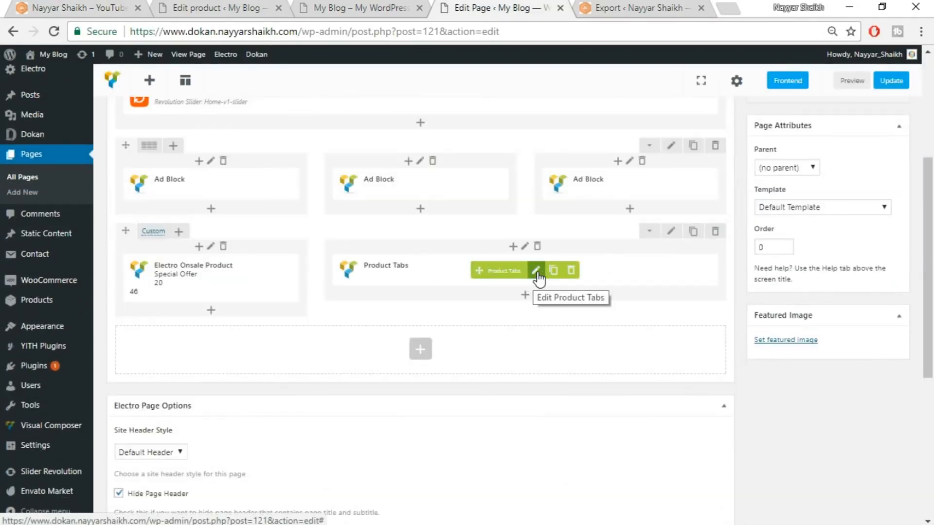
pyautogui.click(537, 274)
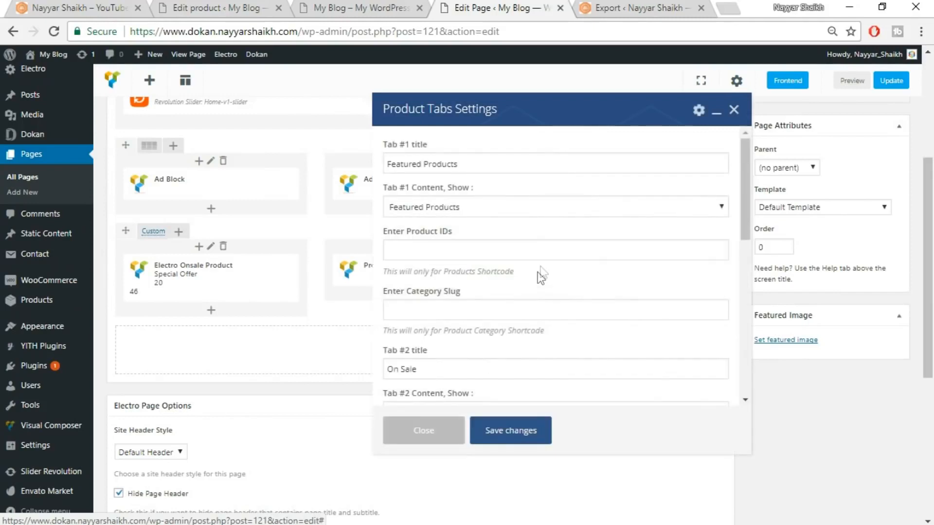
pyautogui.scroll(-10, 609, 263)
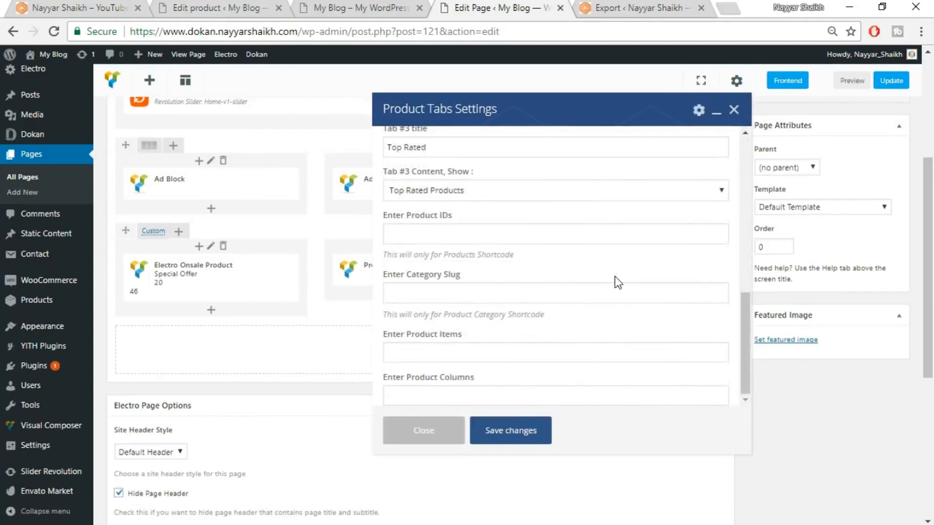
pyautogui.click(448, 358)
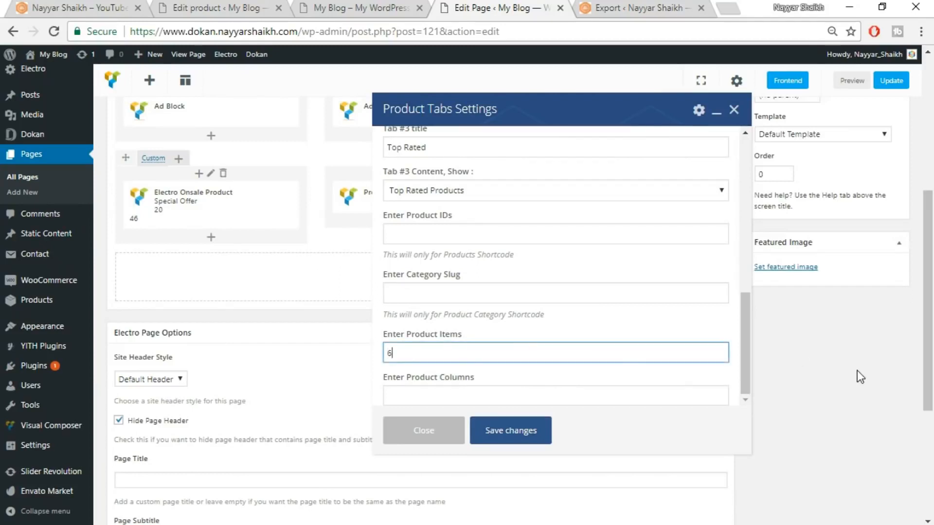
pyautogui.click(515, 434)
pyautogui.click(904, 87)
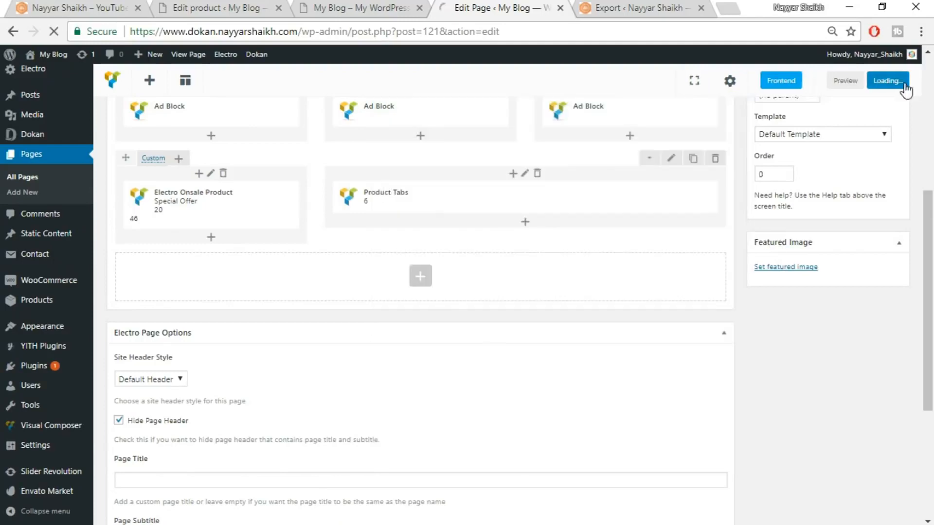
# Reload the site's homepage
pyautogui.click(363, 7)
pyautogui.click(390, 33)
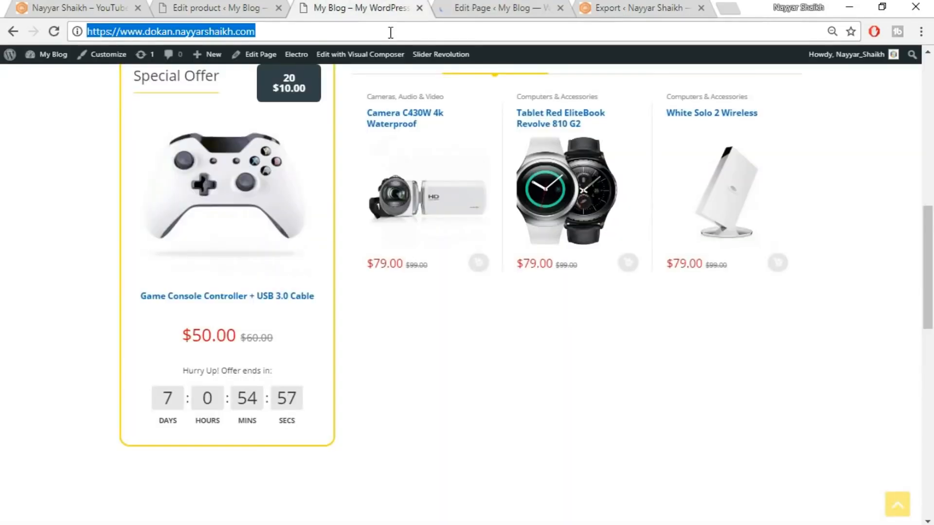
pyautogui.press('Return')
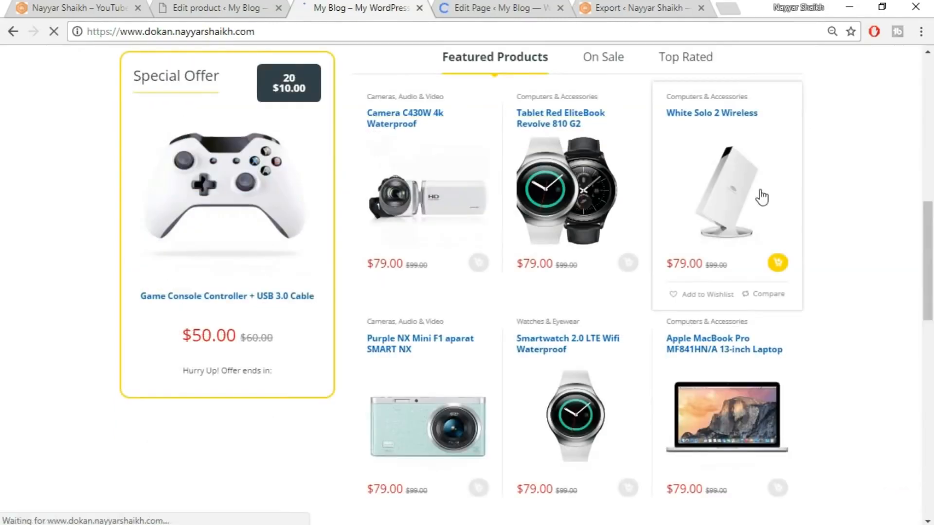
# Review the homepage's product tabs and the demo's Best Deals section below the Special Offer
pyautogui.scroll(-5, 758, 197)
pyautogui.scroll(6, 483, 230)
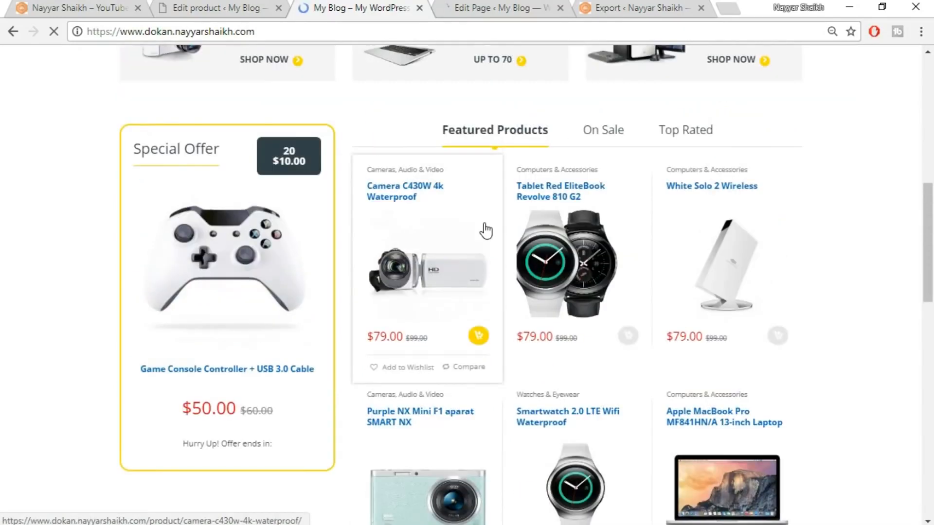
pyautogui.scroll(-1, 498, 331)
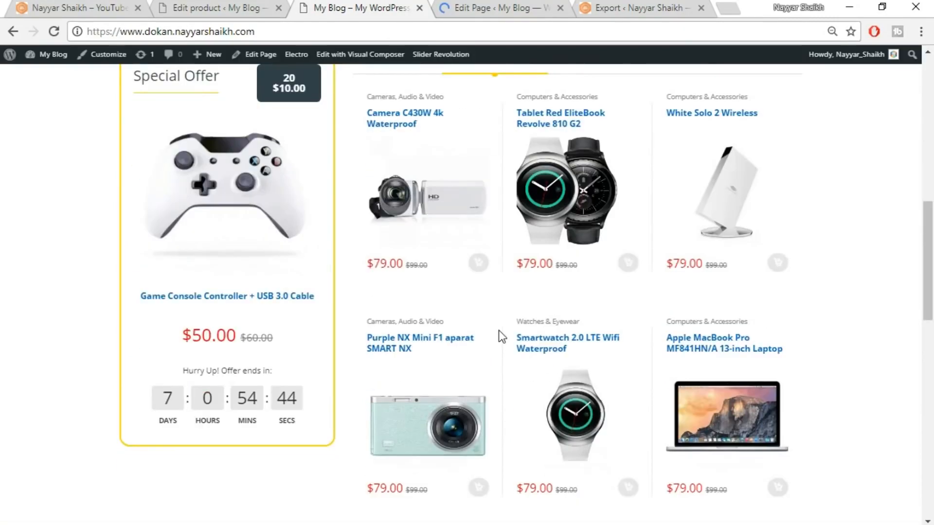
pyautogui.scroll(2, 471, 301)
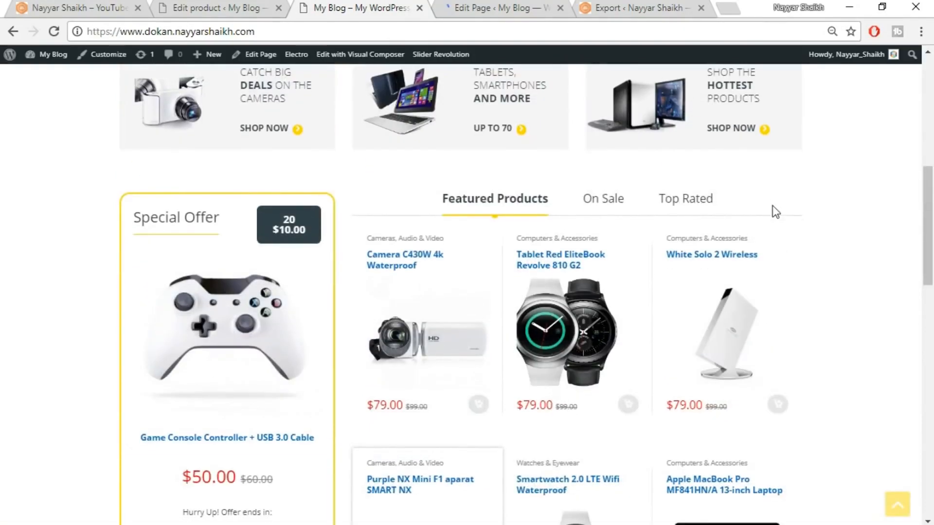
pyautogui.scroll(-8, 771, 209)
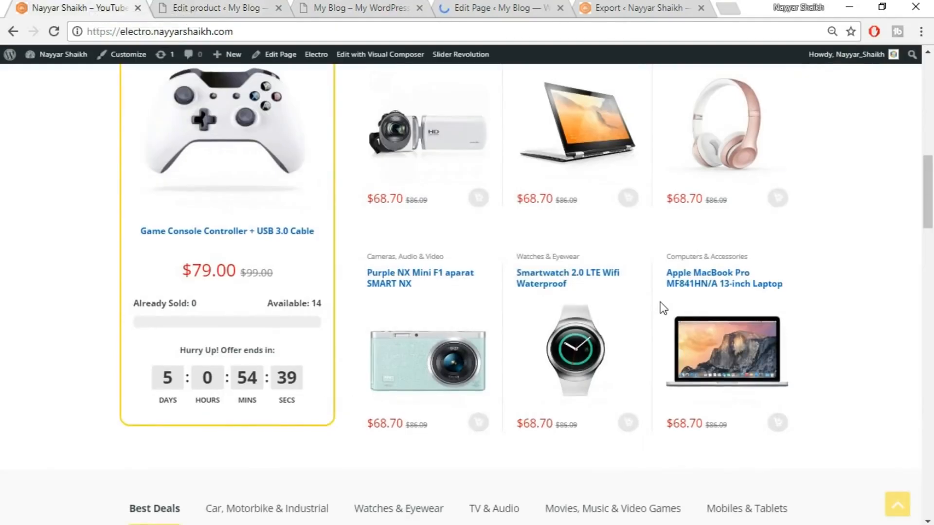
pyautogui.scroll(-5, 659, 308)
pyautogui.scroll(-3, 279, 239)
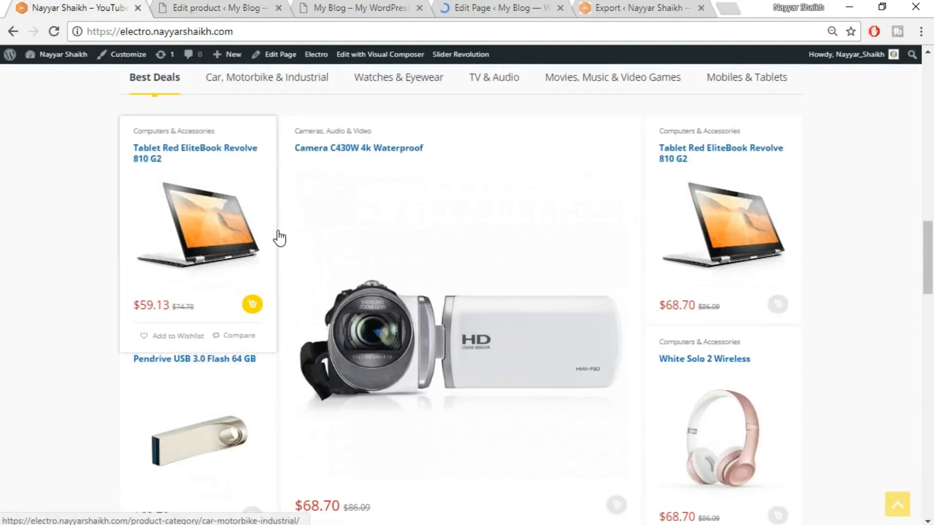
pyautogui.scroll(1, 253, 231)
pyautogui.scroll(-1, 291, 219)
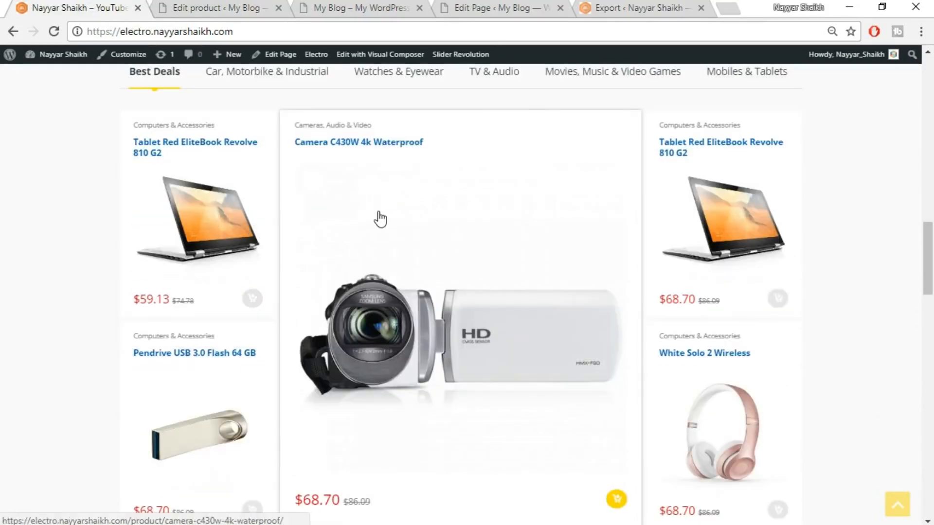
# Add a Product 2-1-2 Grid element in a new row below the Special Offer row
pyautogui.click(445, 7)
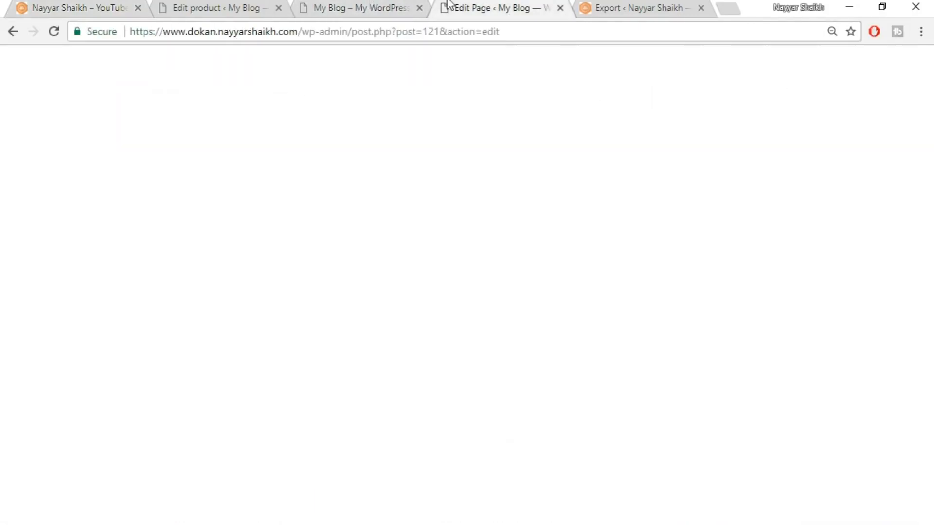
pyautogui.scroll(-8, 713, 249)
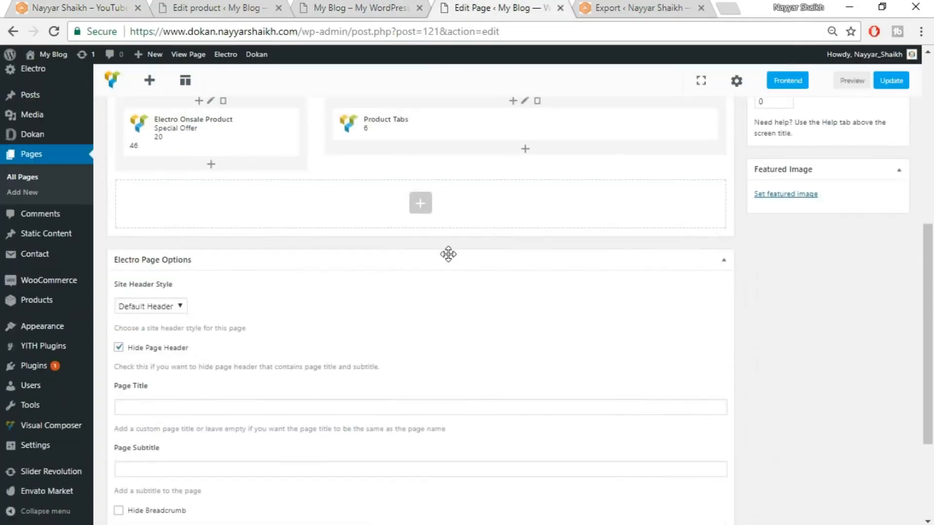
pyautogui.click(419, 203)
pyautogui.write('2')
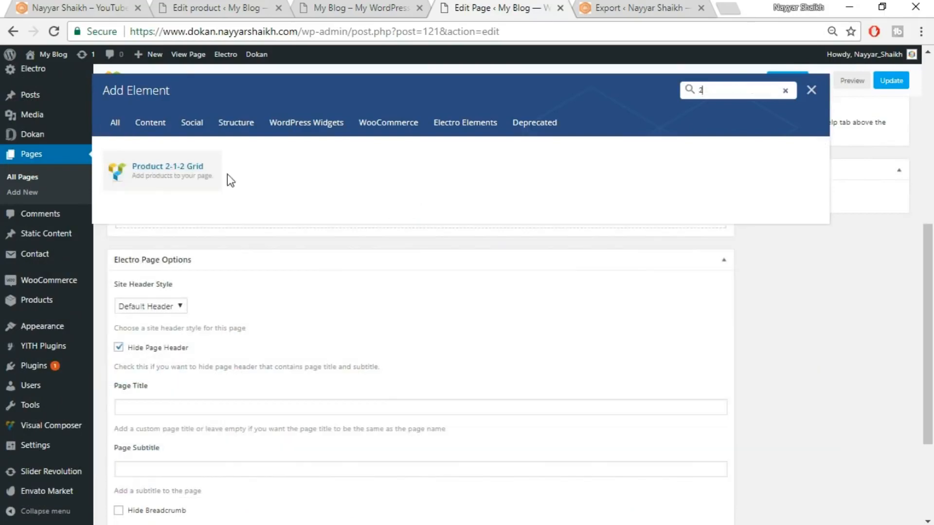
pyautogui.click(184, 177)
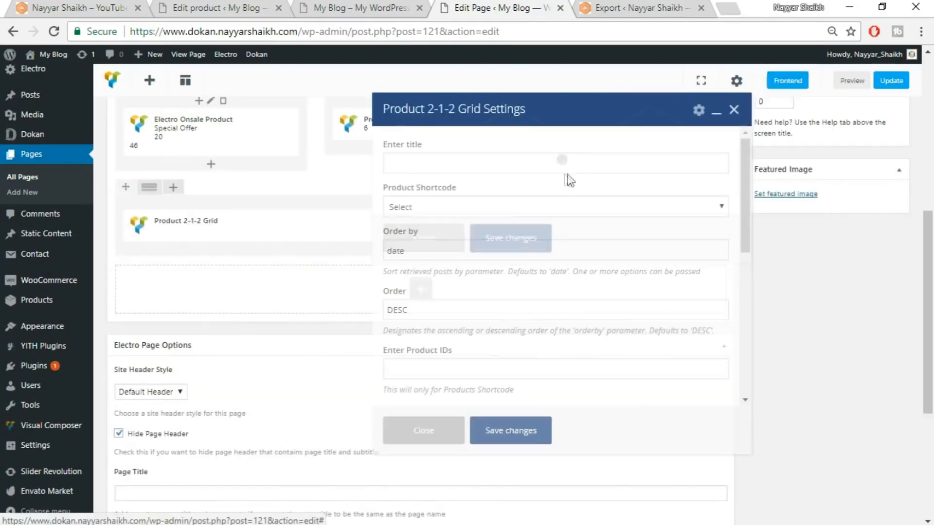
# Title the grid Best Deals, copied from the demo, and set its product shortcode to Featured Products
pyautogui.click(470, 162)
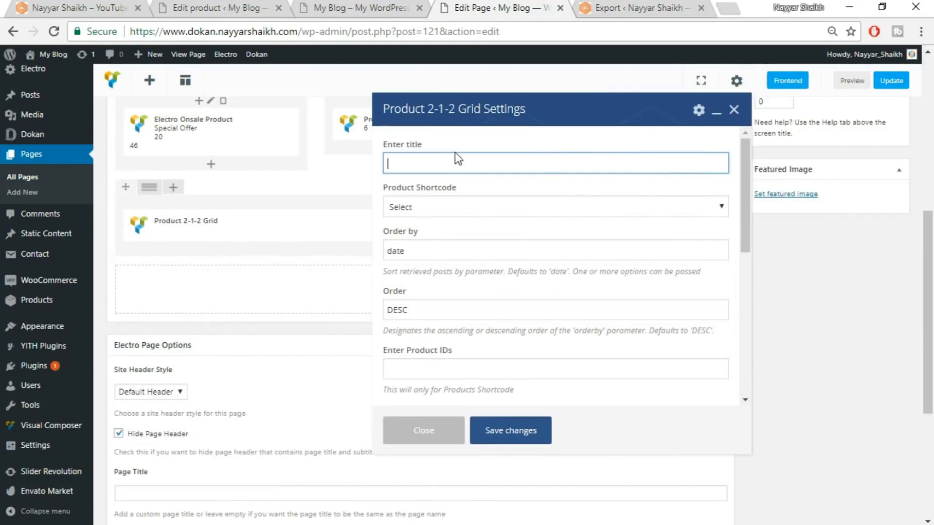
pyautogui.click(83, 6)
pyautogui.scroll(3, 326, 202)
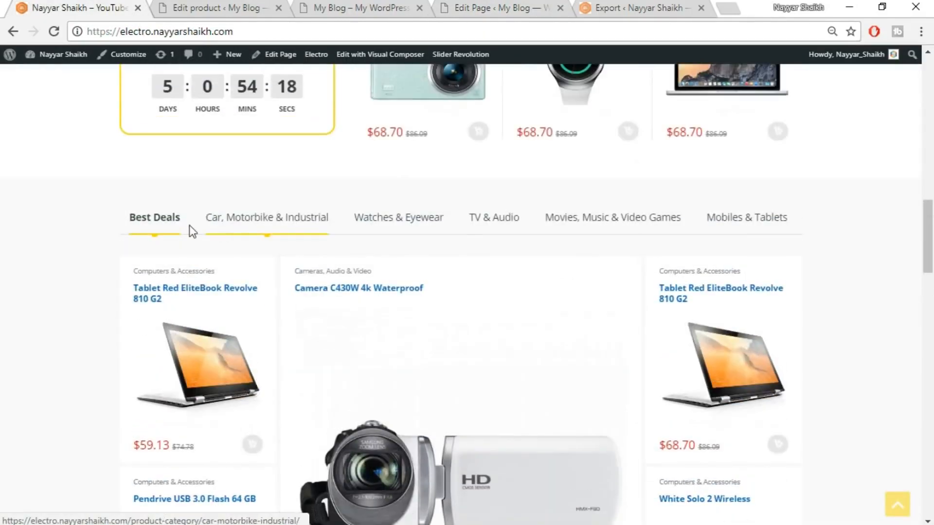
pyautogui.click(520, 6)
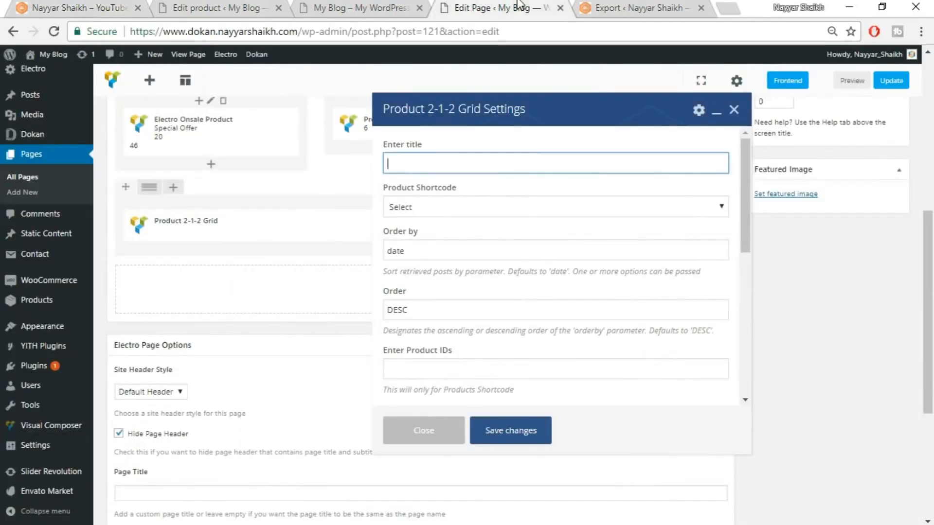
pyautogui.write('Best Deals')
pyautogui.click(447, 208)
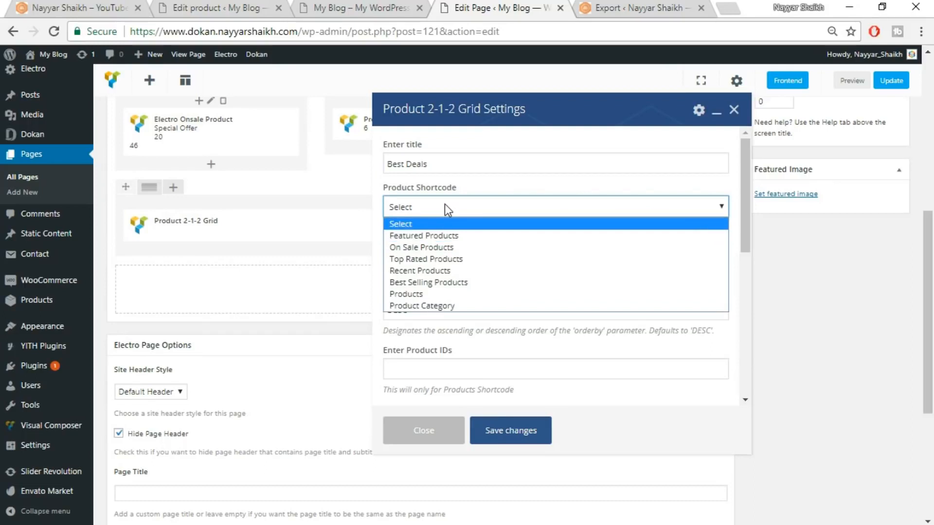
pyautogui.click(436, 238)
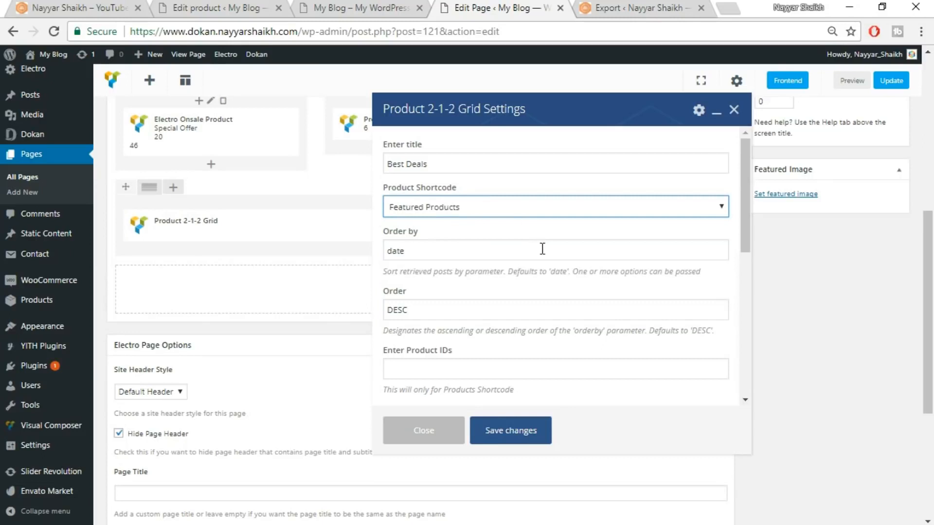
# Set the grid's number of categories to display to 5, save the changes and update the page
pyautogui.scroll(-2, 542, 248)
pyautogui.click(443, 301)
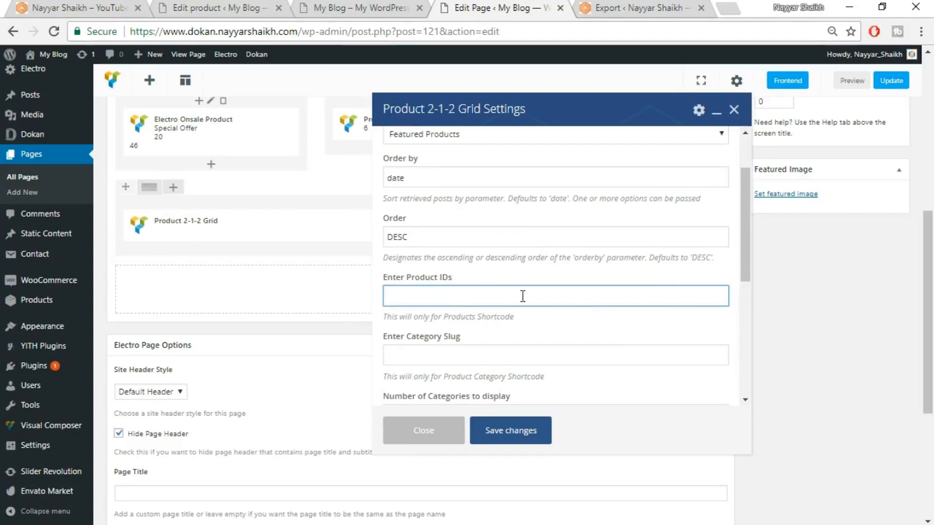
pyautogui.scroll(-4, 523, 296)
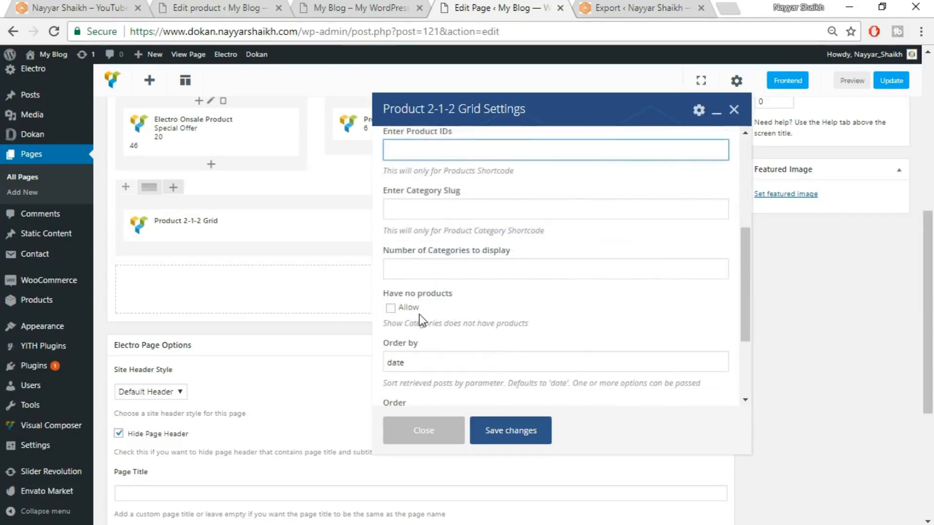
pyautogui.click(483, 267)
pyautogui.click(140, 5)
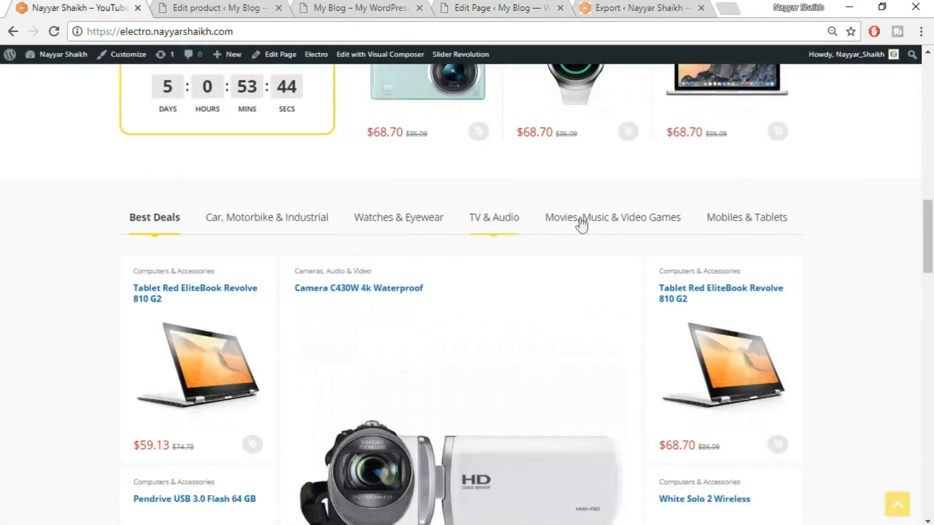
pyautogui.click(475, 8)
pyautogui.write('5')
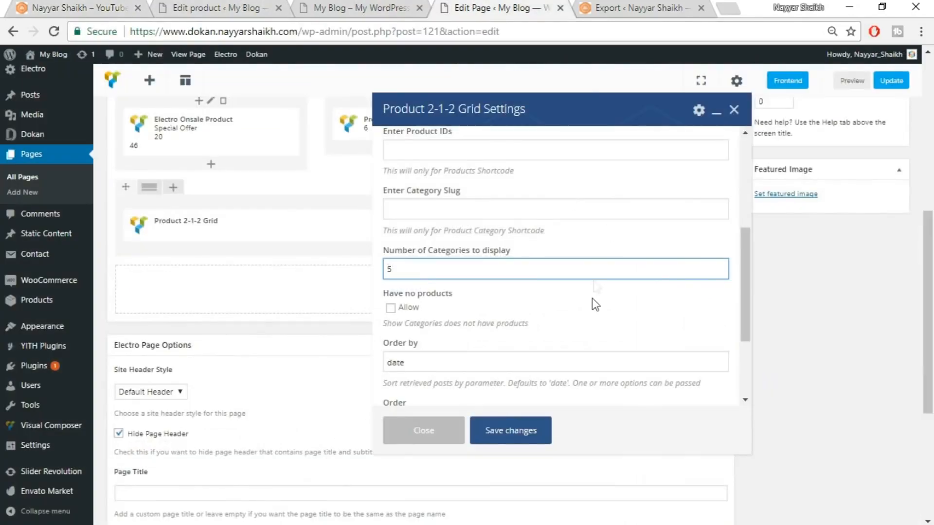
pyautogui.scroll(-3, 593, 282)
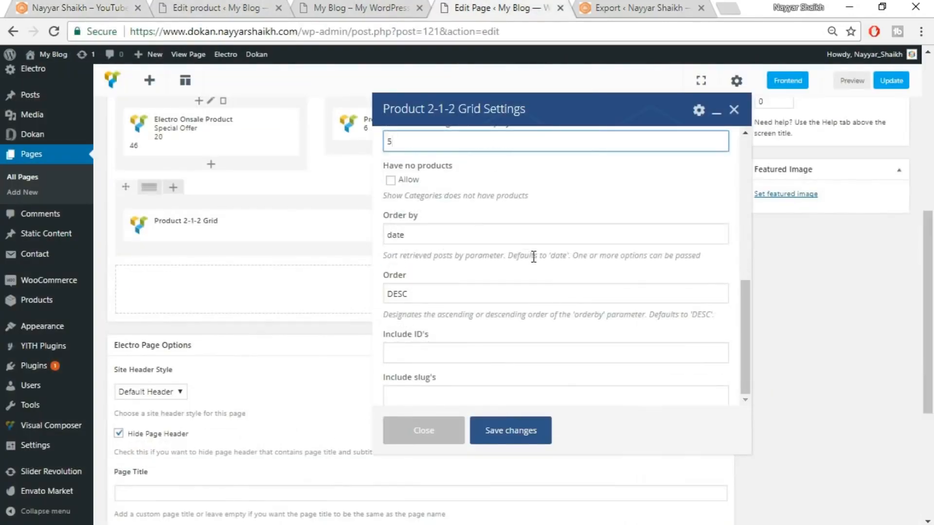
pyautogui.scroll(-3, 500, 286)
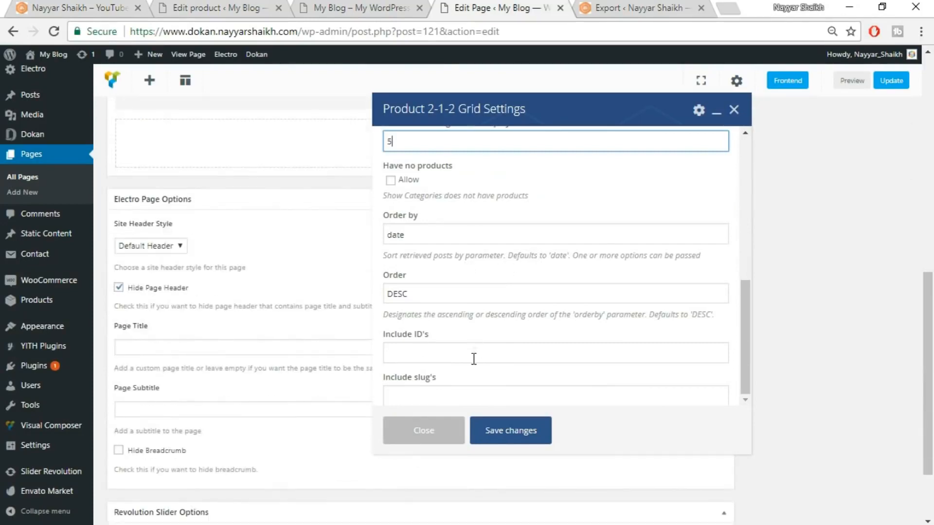
pyautogui.click(513, 433)
pyautogui.scroll(5, 900, 387)
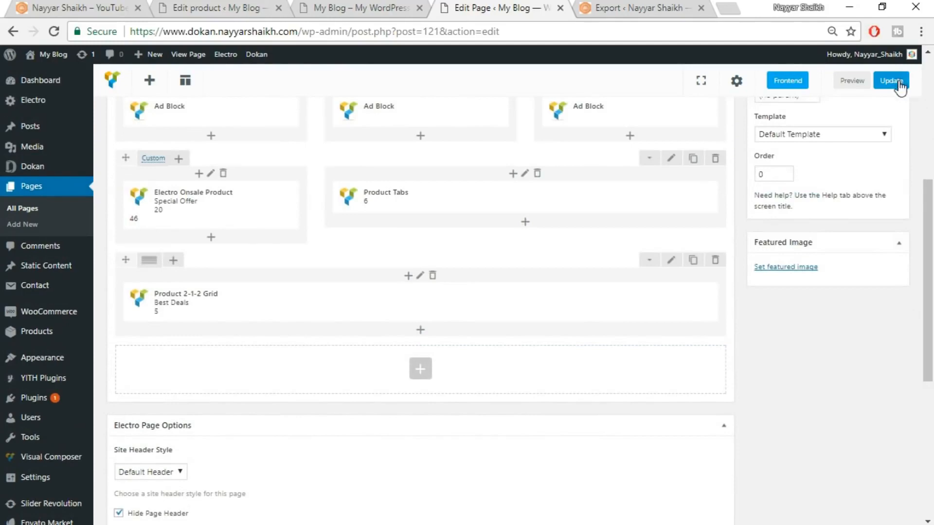
pyautogui.click(895, 81)
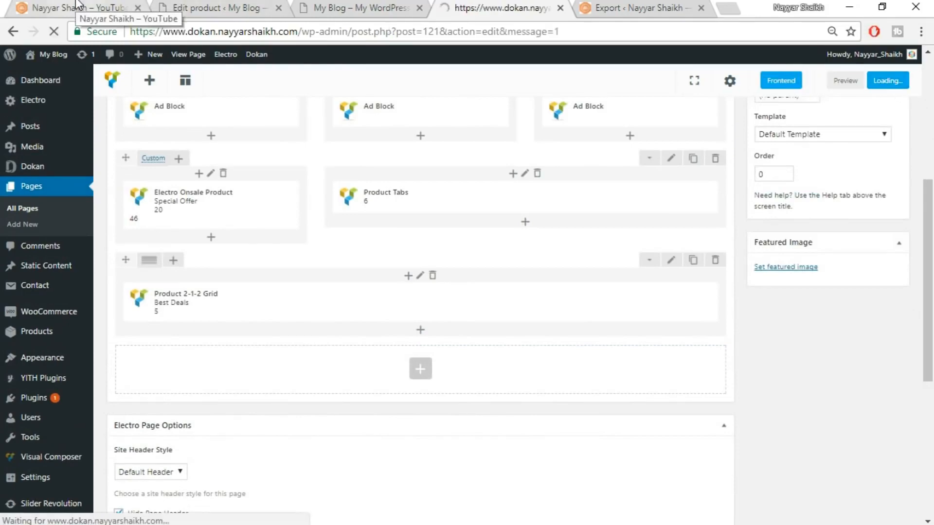
# Reload the demo and the site's homepage and compare their Best Deals sections
pyautogui.click(79, 15)
pyautogui.click(53, 31)
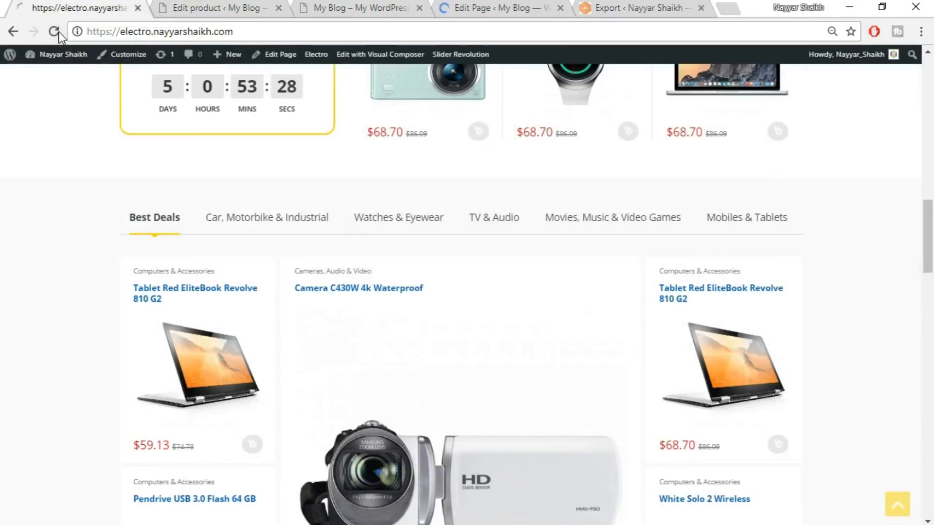
pyautogui.click(339, 4)
pyautogui.hotkey('ctrl', 'a')
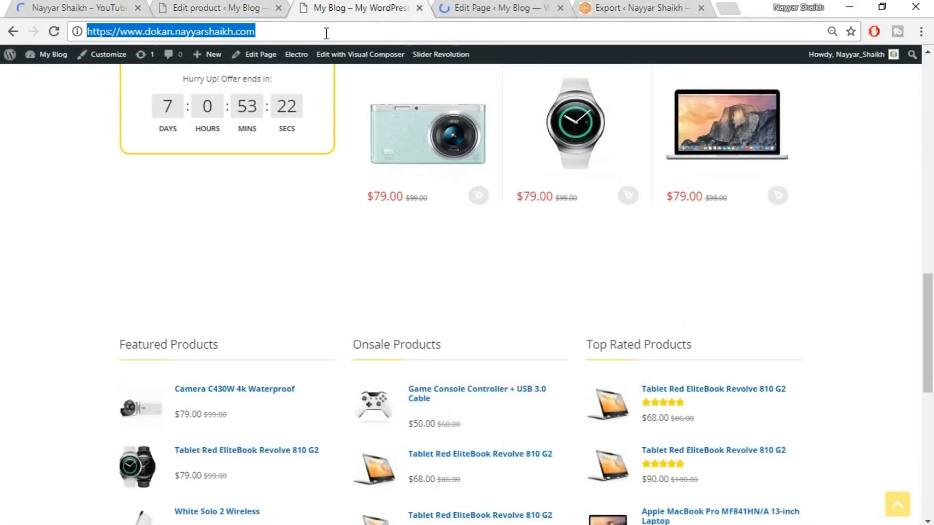
pyautogui.press('Return')
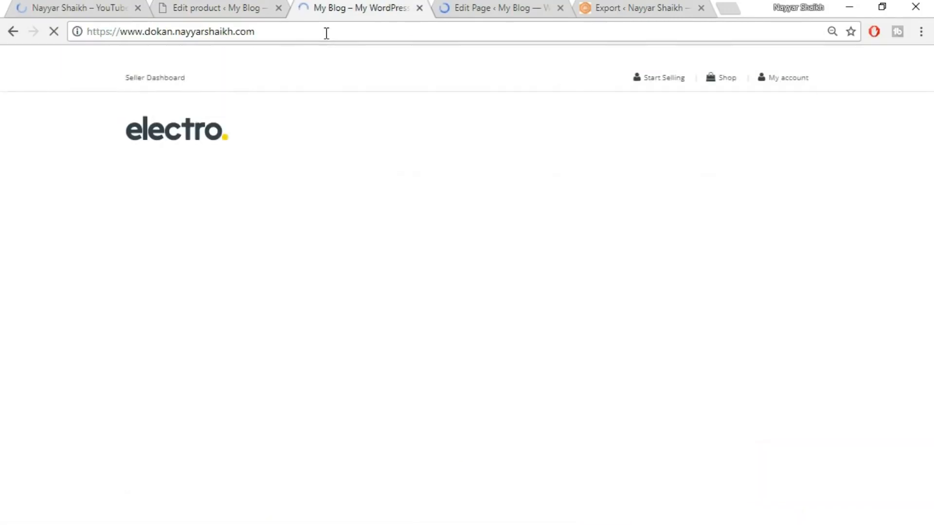
pyautogui.scroll(-3, 926, 253)
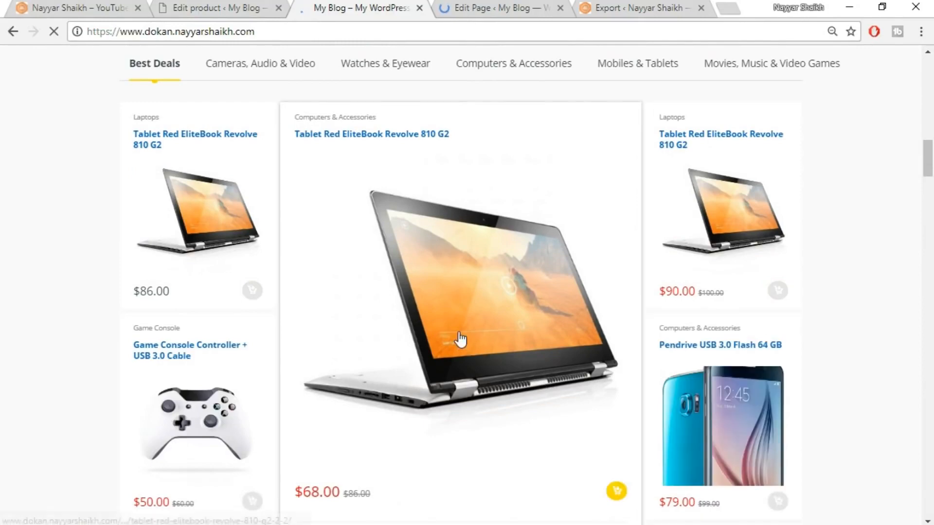
# Add an Electro Products Cards Carousel element in a new row below the Best Deals grid
pyautogui.click(89, 6)
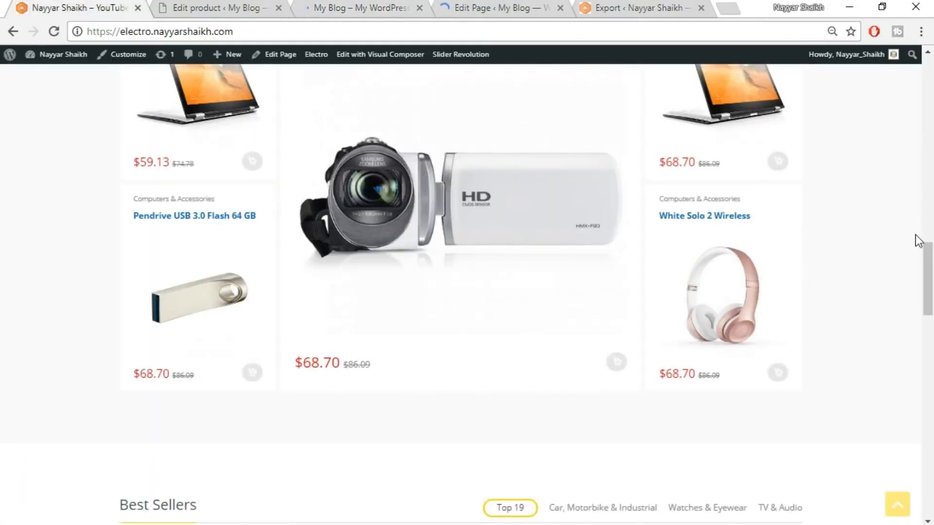
pyautogui.scroll(-7, 916, 240)
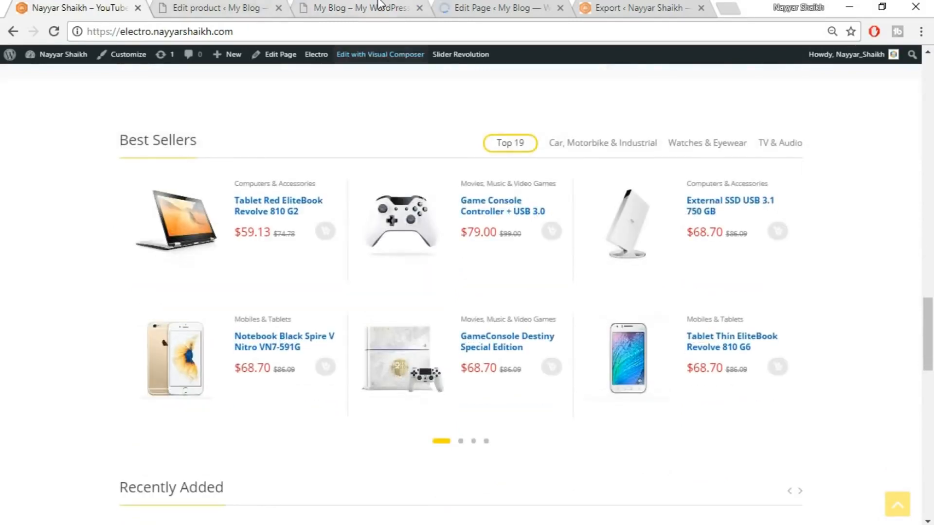
pyautogui.click(504, 7)
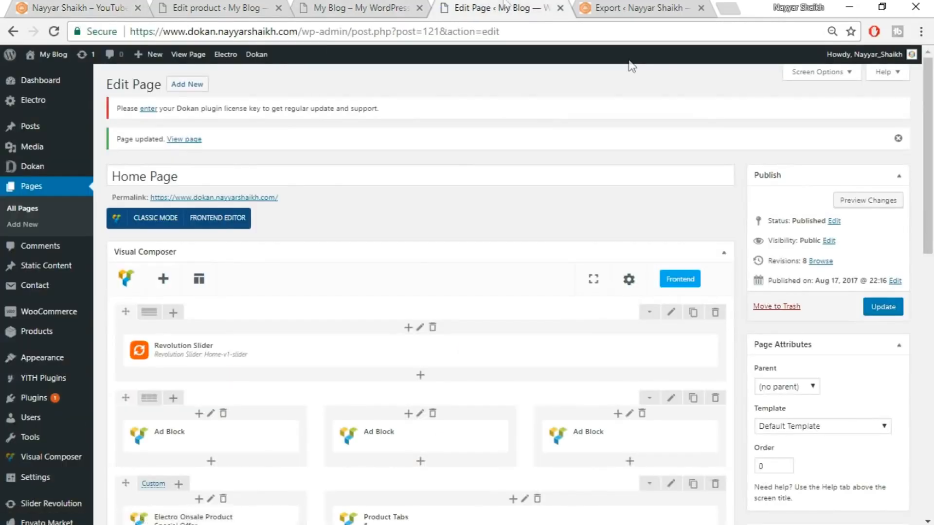
pyautogui.scroll(-10, 788, 234)
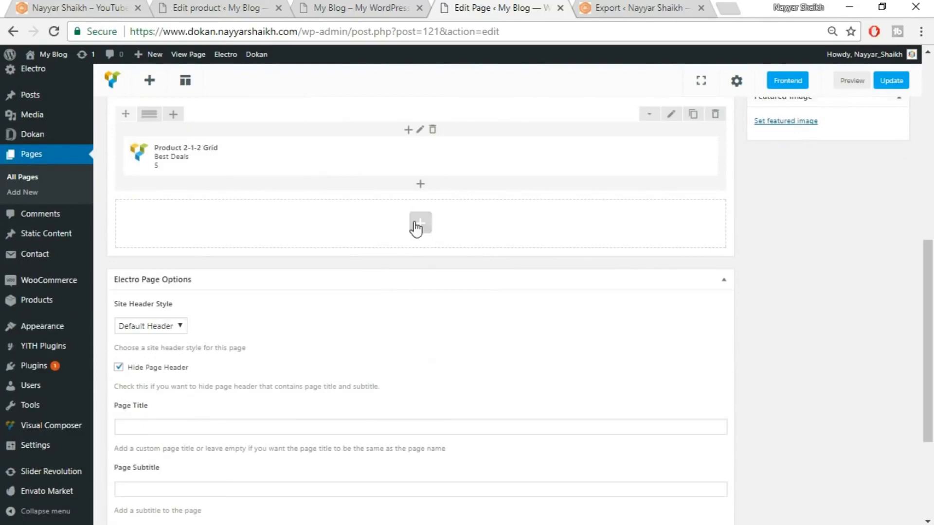
pyautogui.click(417, 224)
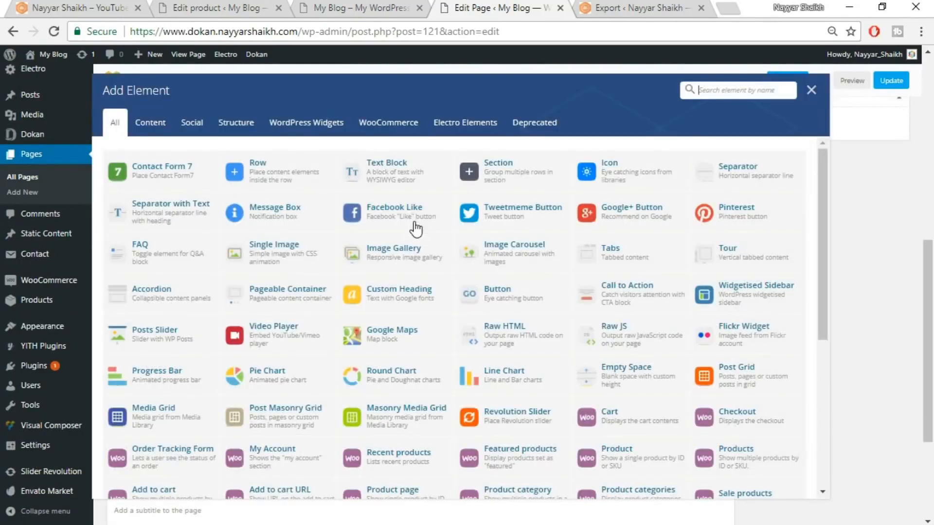
pyautogui.write('card')
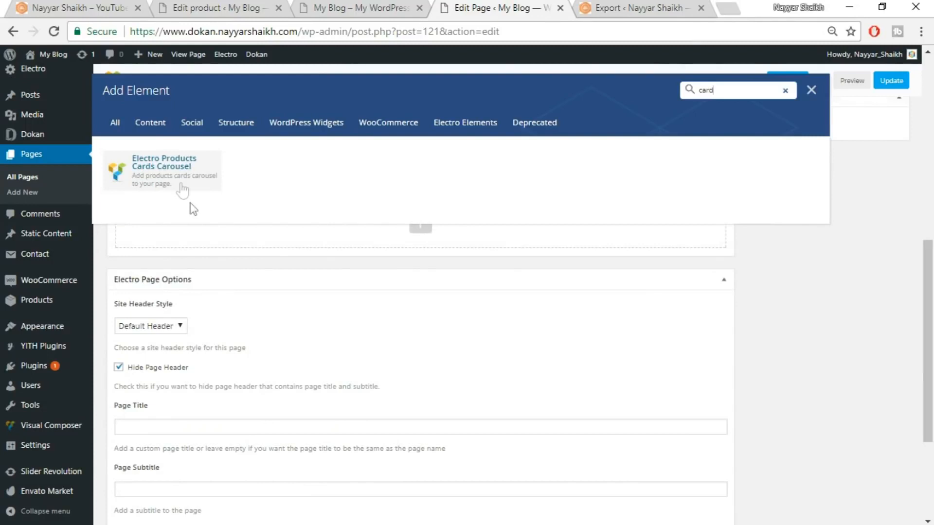
pyautogui.click(180, 185)
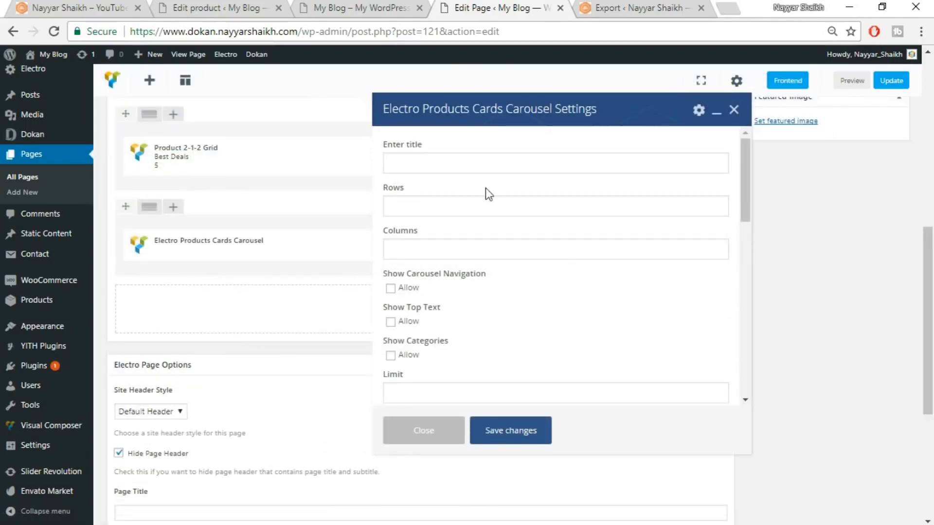
# Title the carousel Best Sellers, copying the heading text from the demo site
pyautogui.click(87, 6)
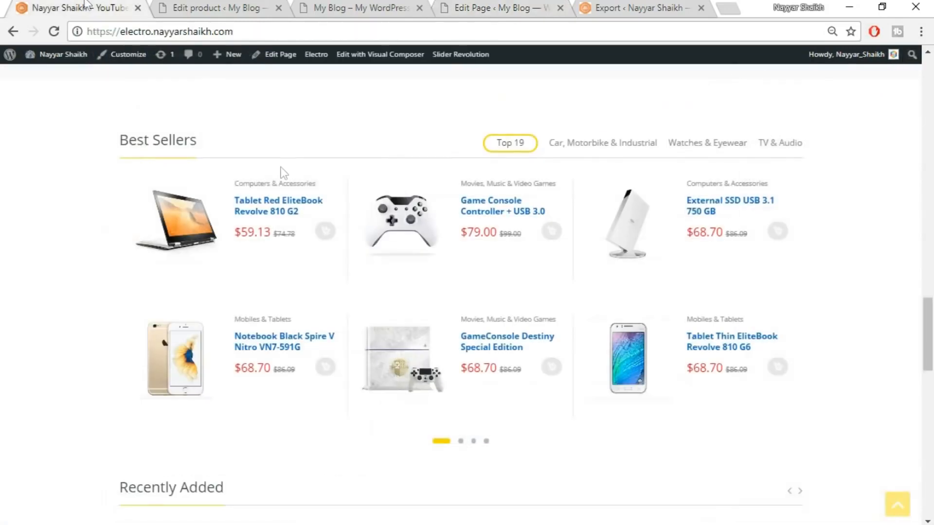
pyautogui.moveTo(128, 140); pyautogui.dragTo(149, 140)
pyautogui.moveTo(231, 136); pyautogui.dragTo(117, 137)
pyautogui.hotkey('ctrl', 'c')
pyautogui.click(232, 136)
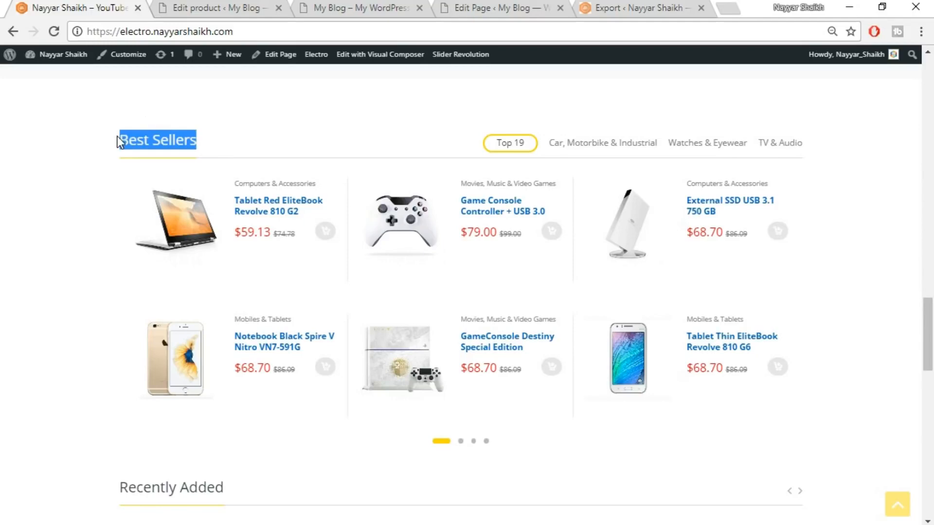
pyautogui.click(195, 7)
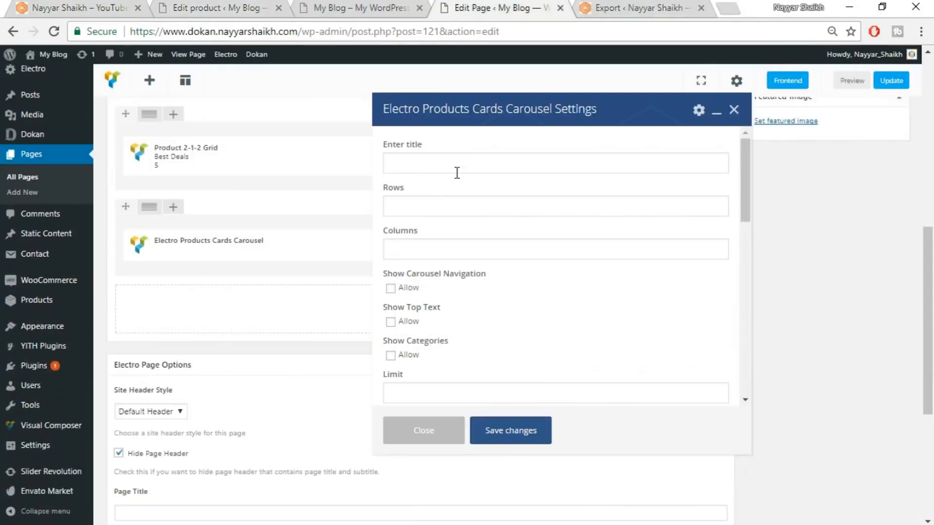
pyautogui.click(456, 164)
pyautogui.hotkey('ctrl', 'v')
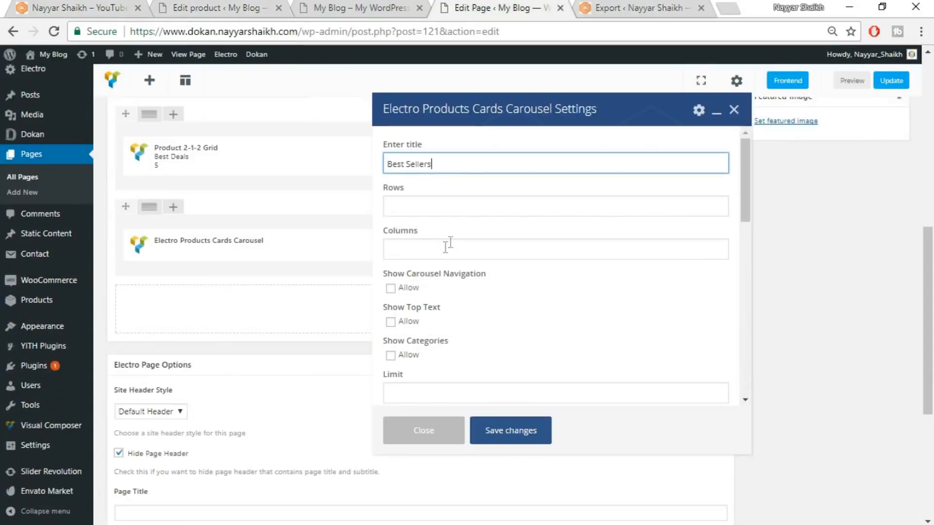
# Set the carousel's product shortcode to Products and allow categories without products, then save and update the page
pyautogui.scroll(-3, 511, 267)
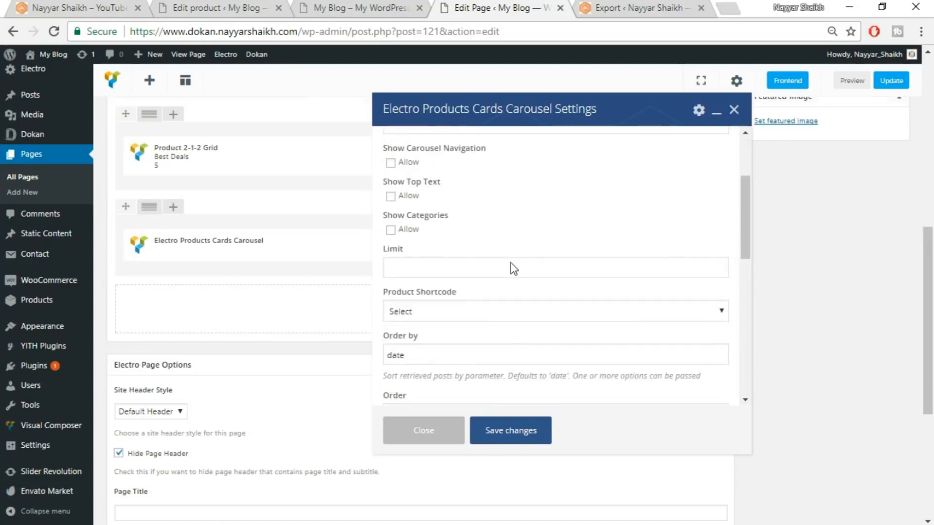
pyautogui.click(447, 291)
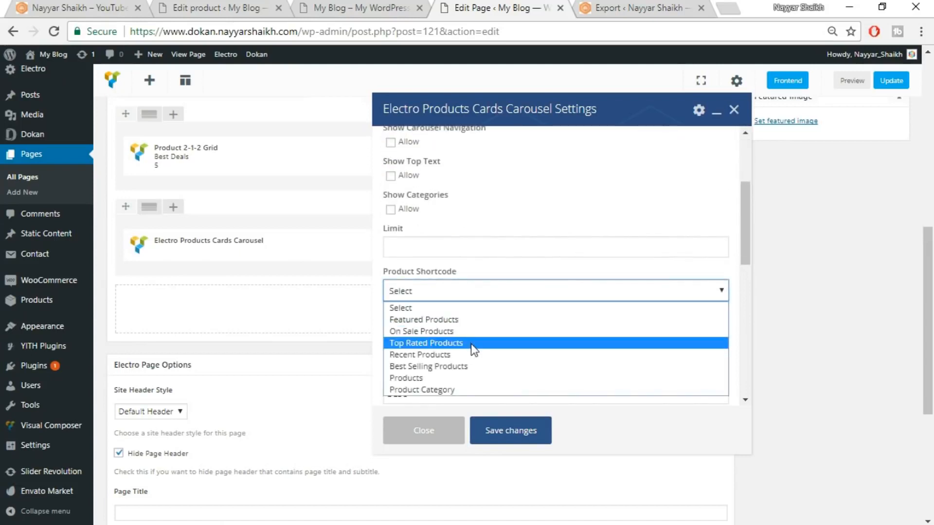
pyautogui.click(462, 379)
pyautogui.scroll(-5, 518, 319)
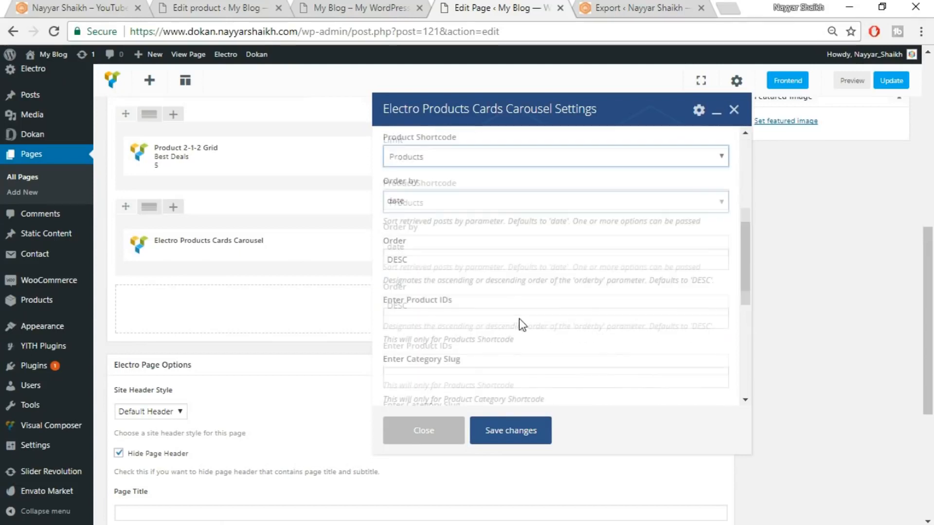
pyautogui.scroll(-3, 565, 296)
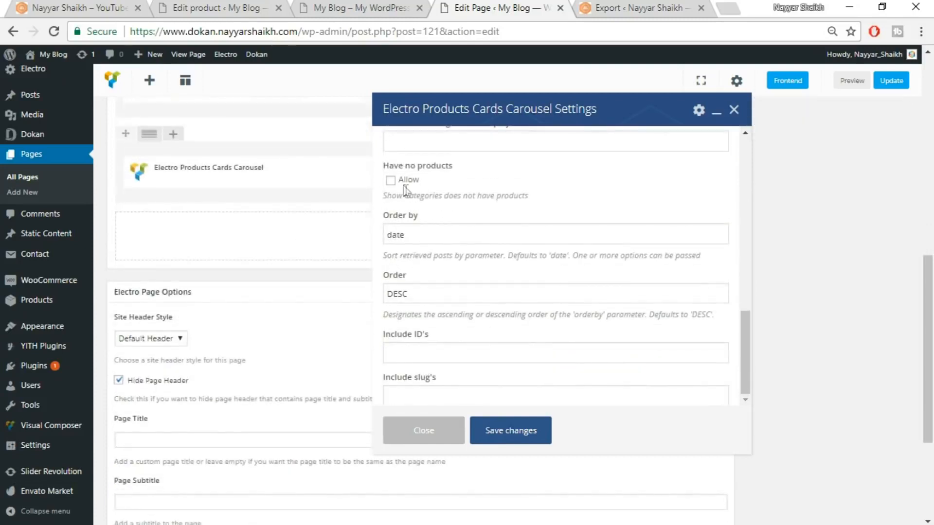
pyautogui.click(403, 185)
pyautogui.click(510, 430)
pyautogui.click(891, 81)
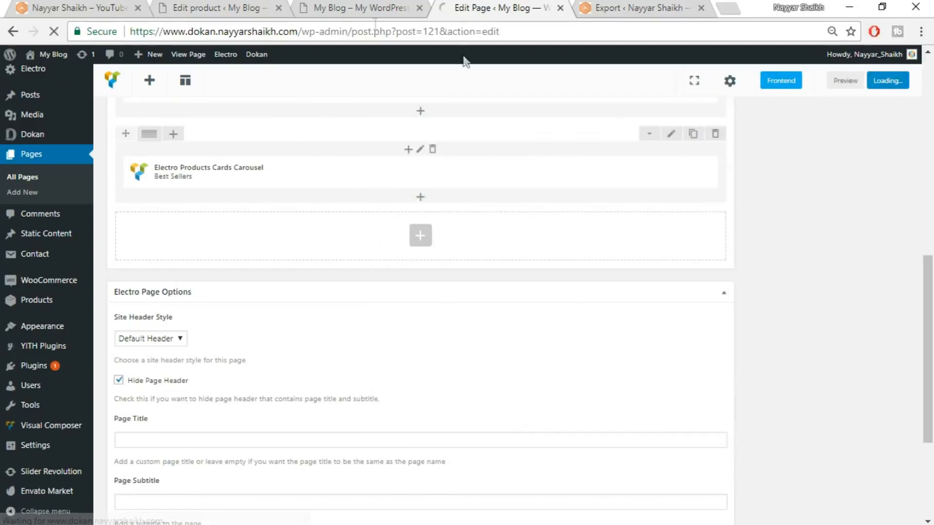
# Reload the site's homepage and compare its Best Sellers section with the demo's
pyautogui.click(71, 3)
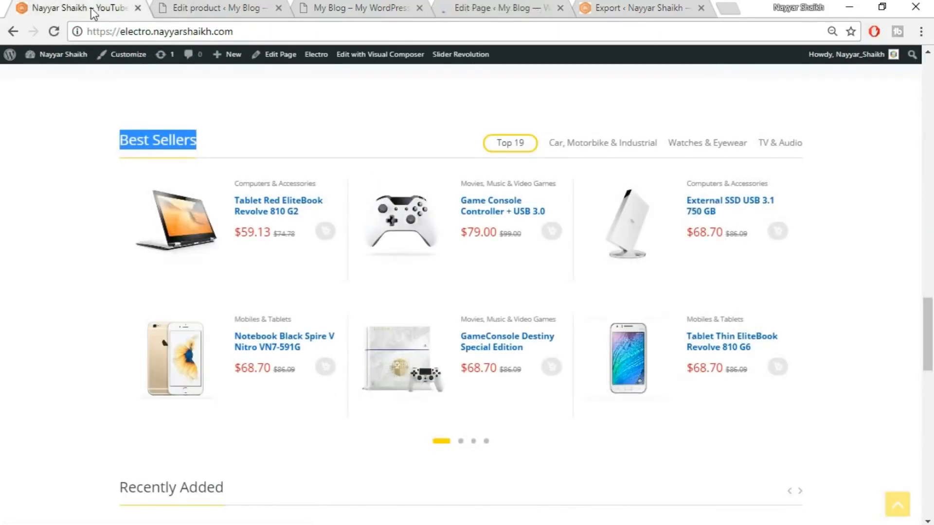
pyautogui.click(355, 7)
pyautogui.click(360, 30)
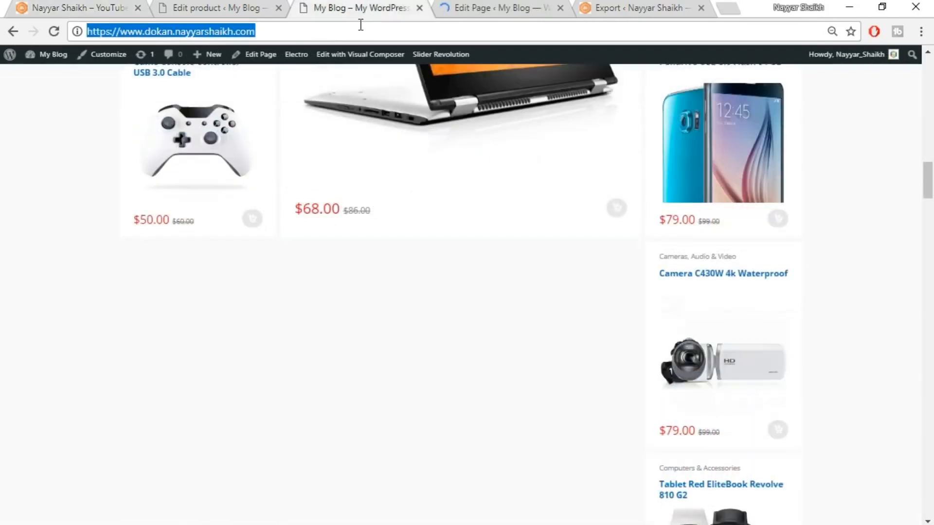
pyautogui.press('Return')
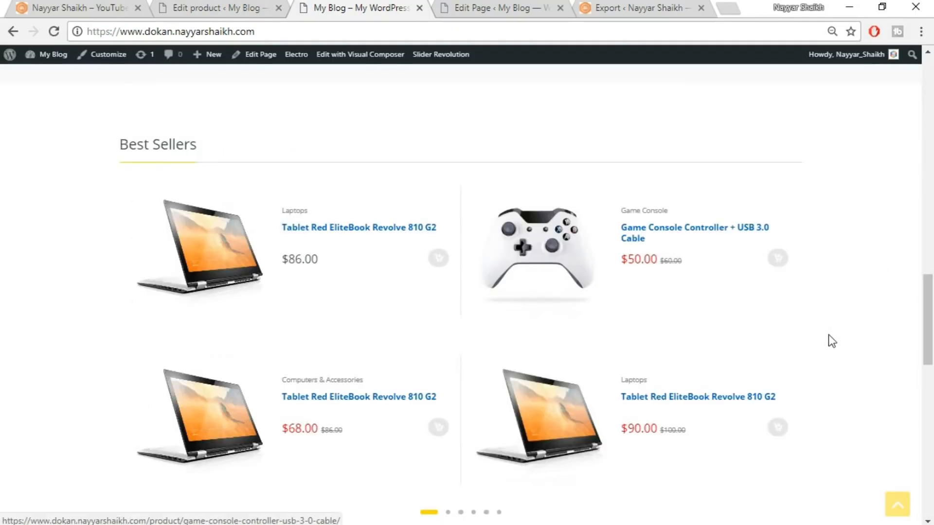
pyautogui.click(128, 14)
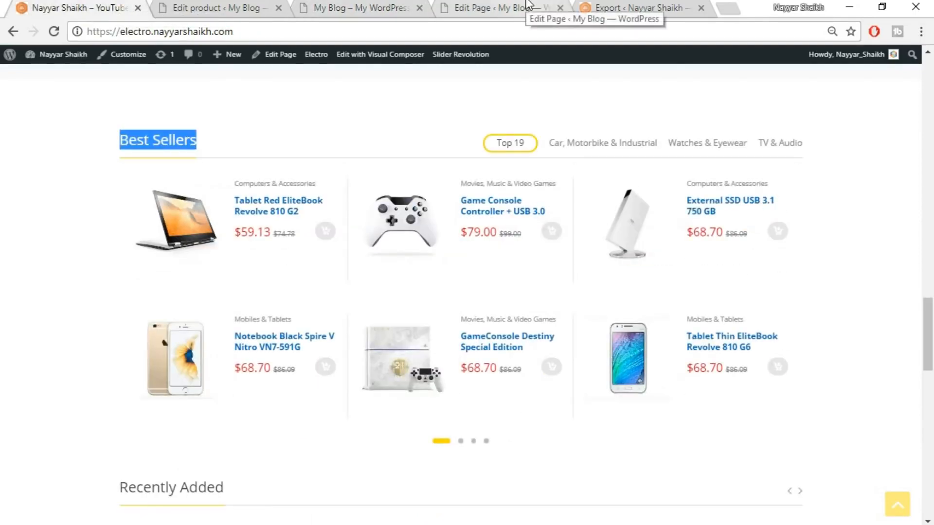
# Reopen the carousel's settings and set its rows to 2 and columns to 3
pyautogui.click(505, 8)
pyautogui.scroll(3, 652, 260)
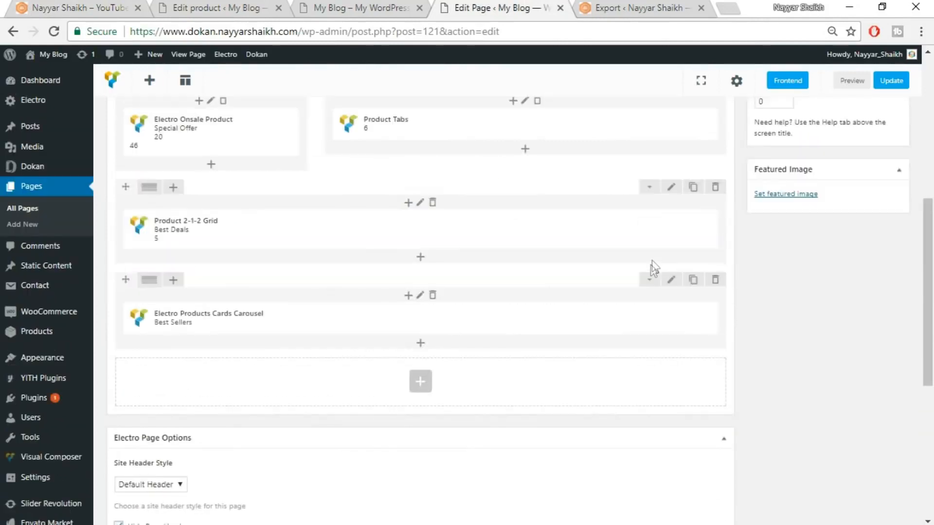
pyautogui.click(453, 319)
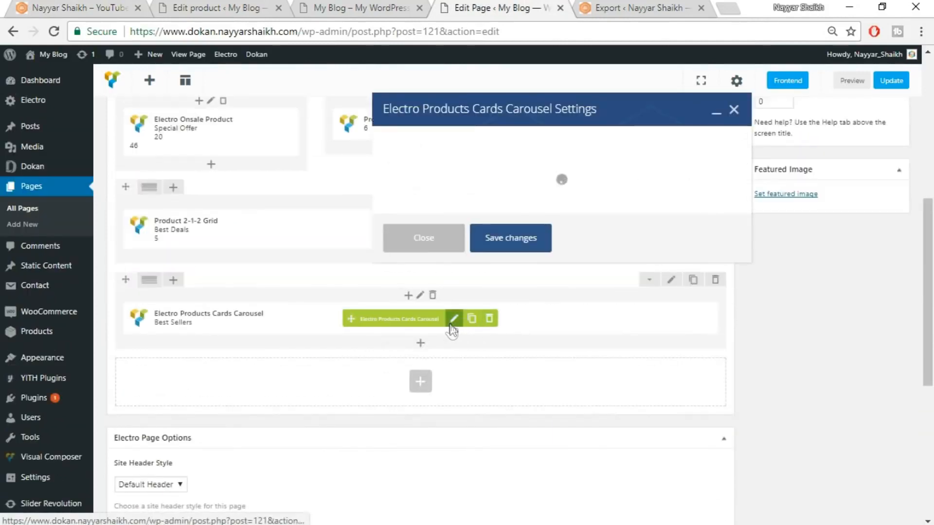
pyautogui.click(440, 201)
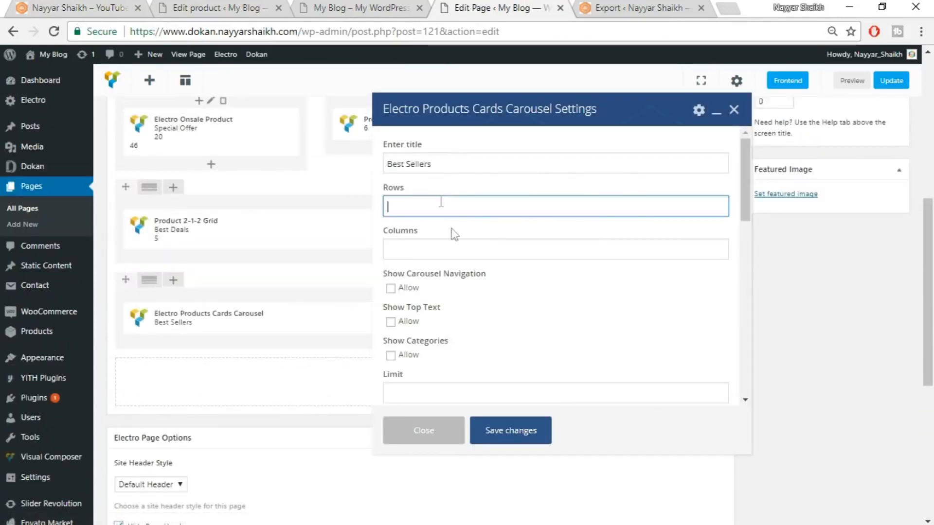
pyautogui.click(126, 6)
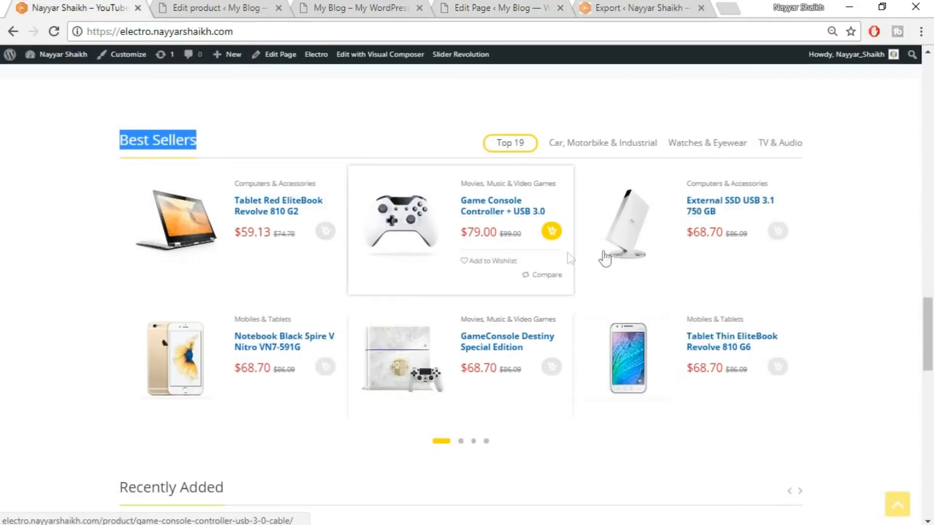
pyautogui.click(514, 9)
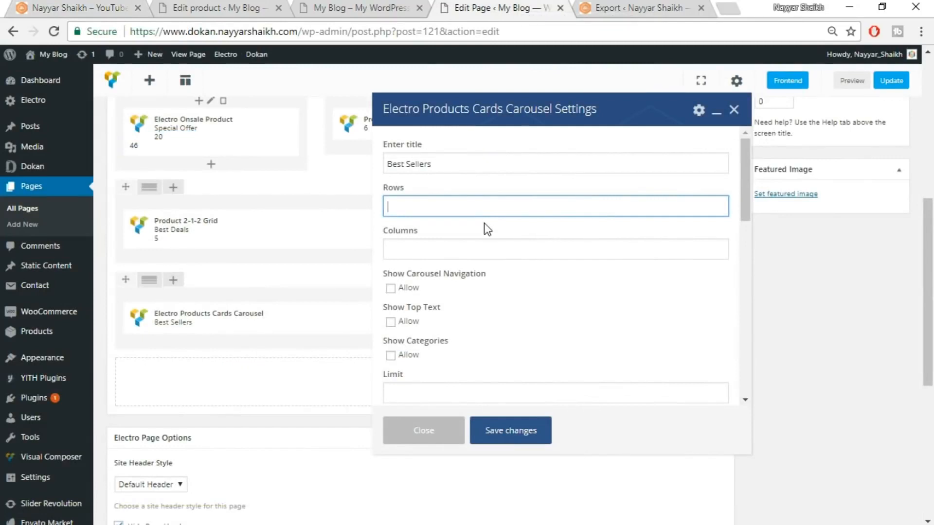
pyautogui.write('2')
pyautogui.click(486, 250)
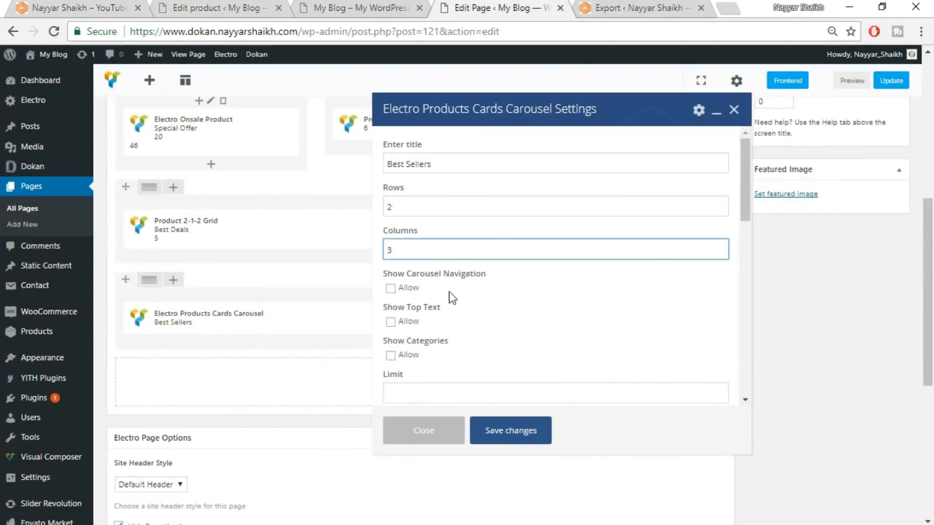
# Enable carousel navigation, top text and categories, and set the number of categories to display to 3
pyautogui.click(405, 292)
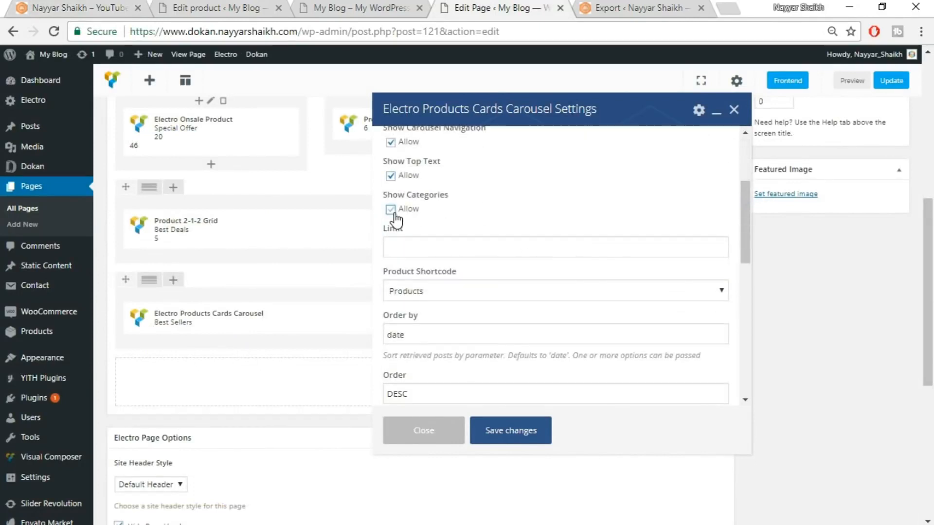
pyautogui.click(413, 247)
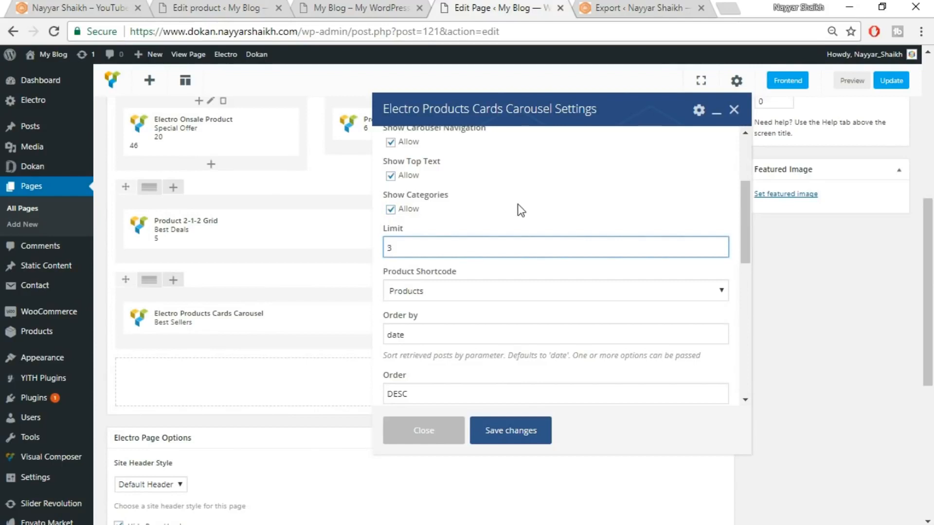
pyautogui.scroll(-3, 517, 205)
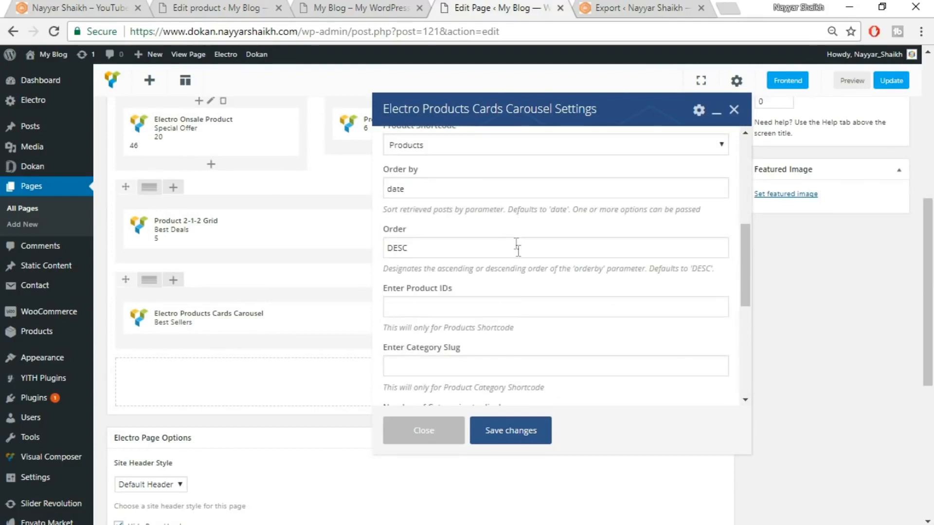
pyautogui.scroll(-2, 516, 244)
pyautogui.scroll(-2, 525, 374)
pyautogui.click(474, 279)
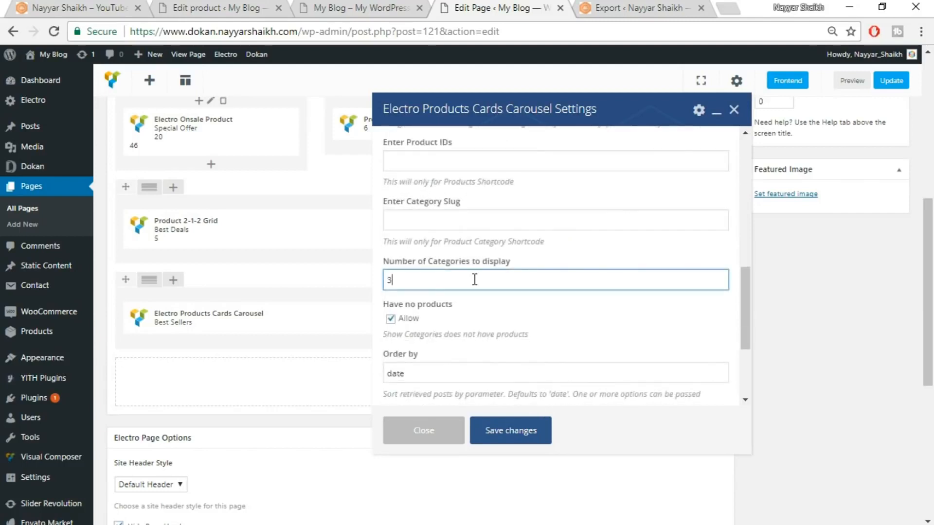
# Set the carousel's product limit to 20, save the changes and update the page
pyautogui.scroll(5, 474, 279)
pyautogui.doubleClick(385, 247)
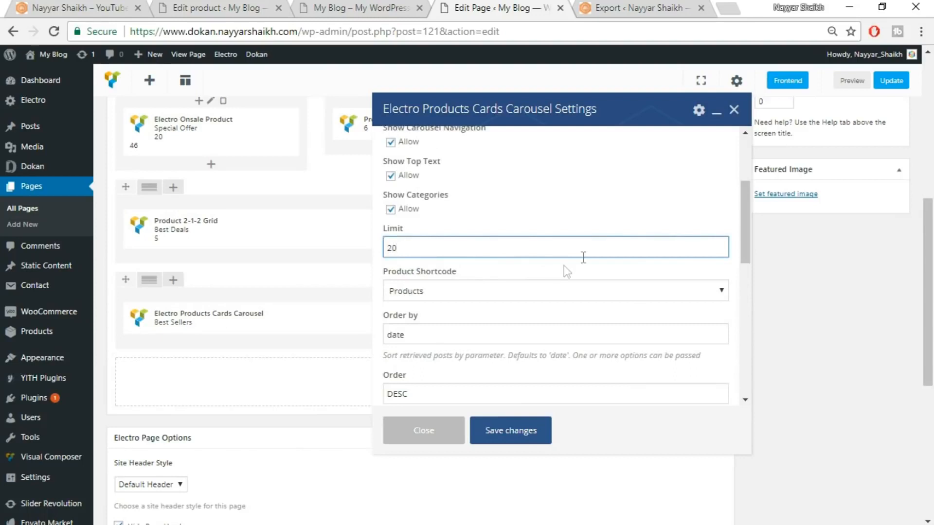
pyautogui.scroll(-8, 582, 258)
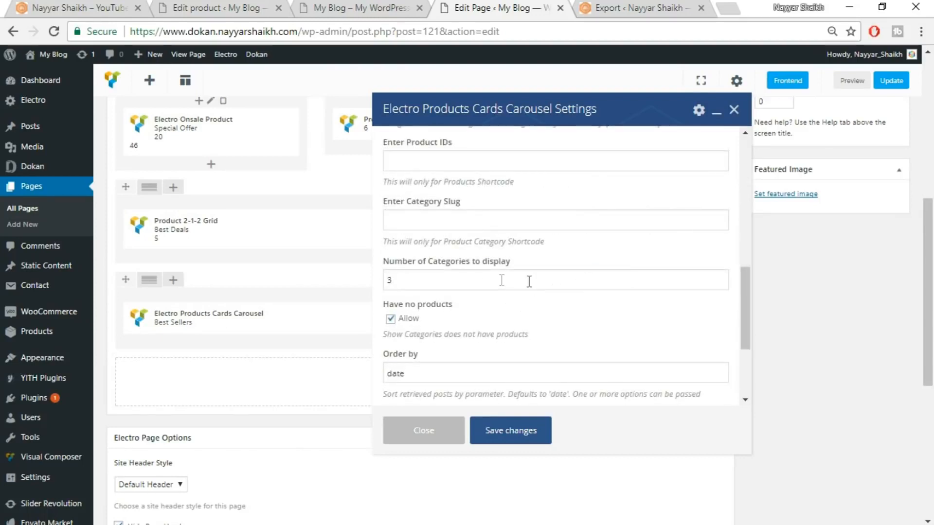
pyautogui.scroll(-2, 486, 285)
pyautogui.scroll(-2, 471, 291)
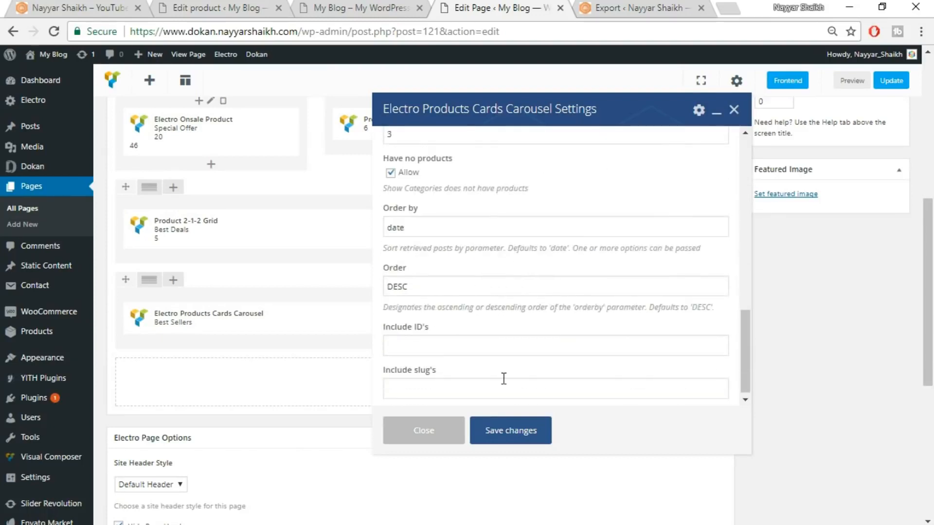
pyautogui.click(505, 440)
pyautogui.click(897, 81)
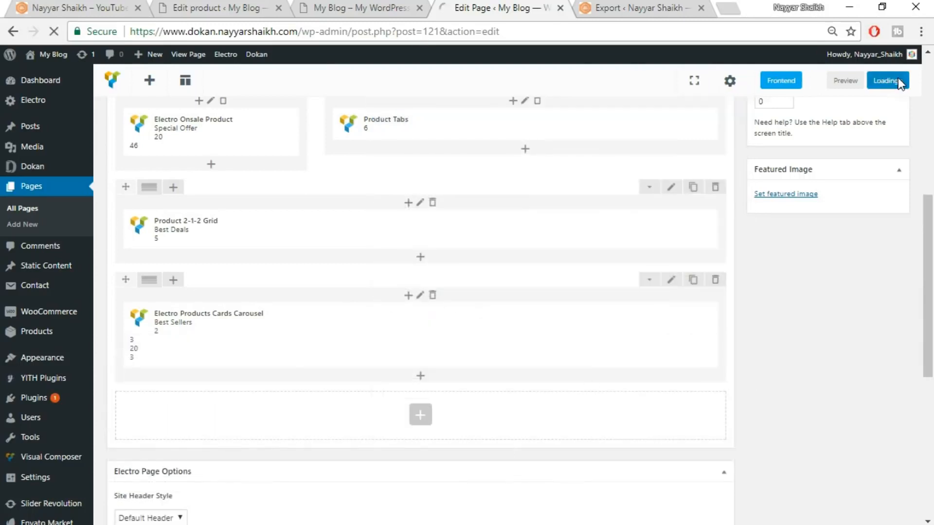
# Reload the site's homepage and check its Best Sellers carousel against the demo
pyautogui.click(372, 8)
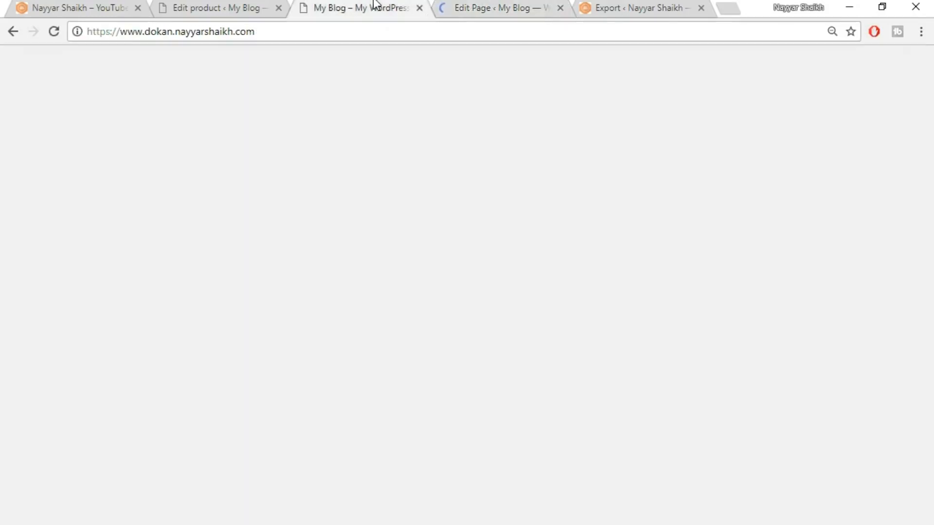
pyautogui.click(384, 31)
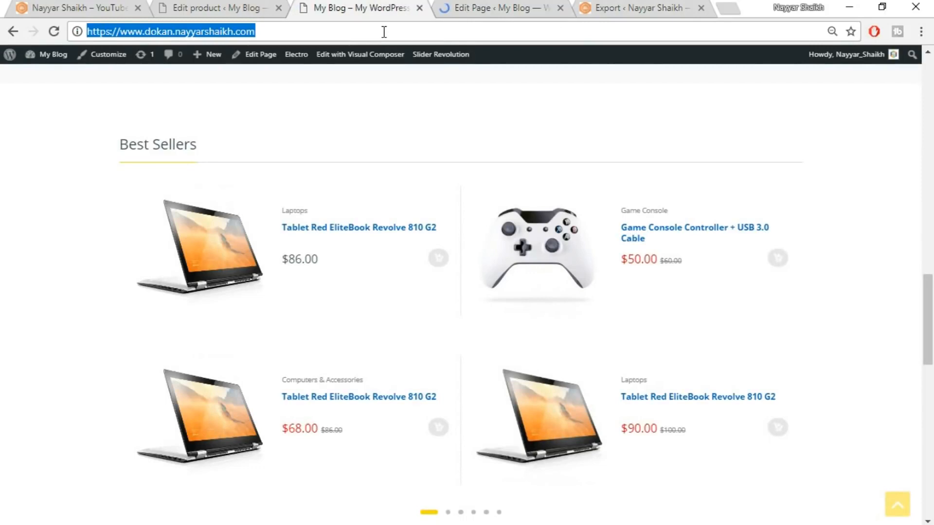
pyautogui.press('Return')
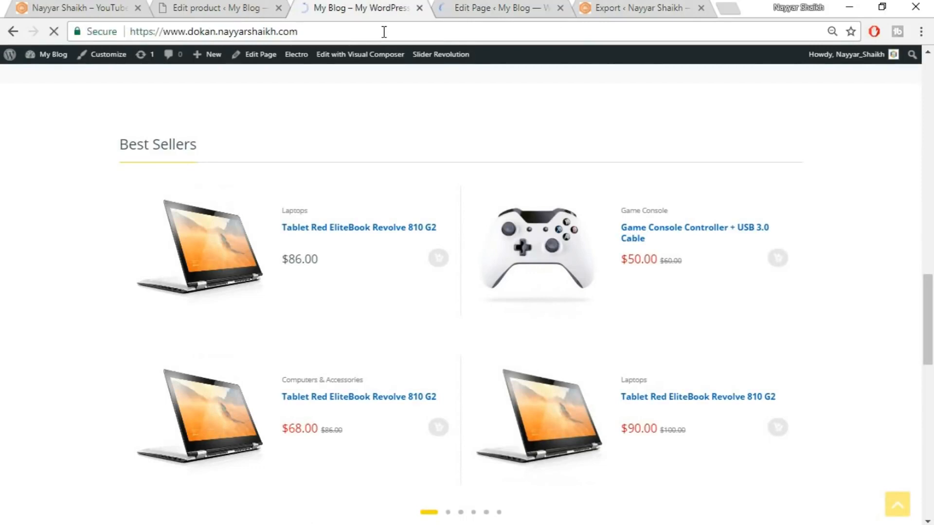
pyautogui.scroll(-6, 553, 195)
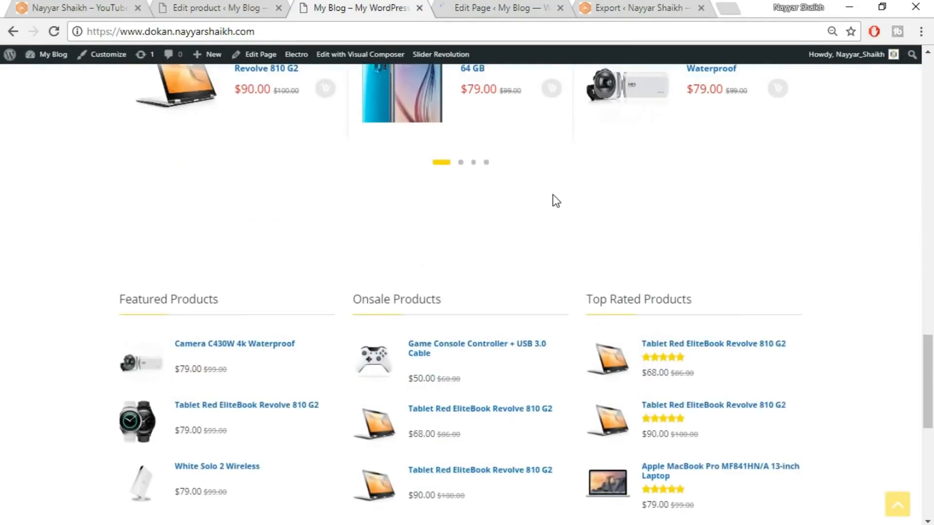
pyautogui.scroll(6, 552, 197)
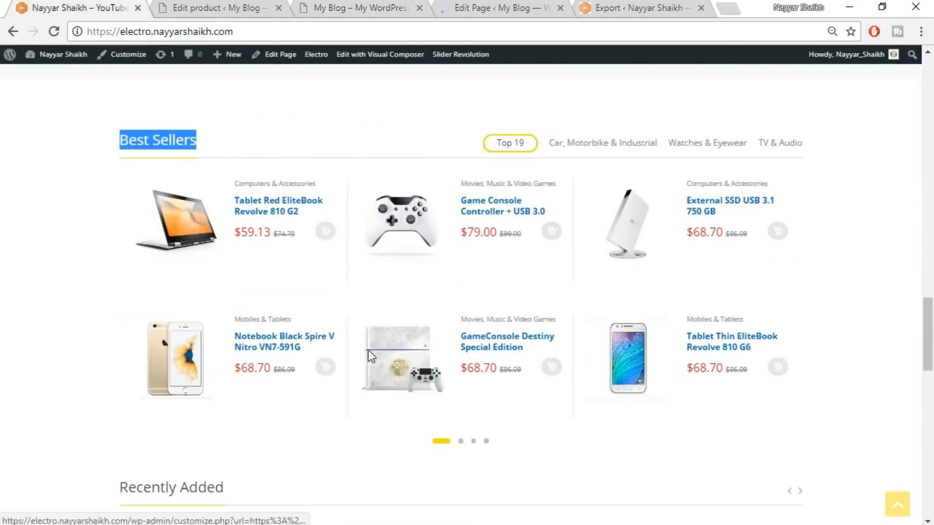
# Scroll the demo homepage to examine the Recently Added section below Best Sellers
pyautogui.scroll(-6, 371, 357)
pyautogui.scroll(-6, 370, 356)
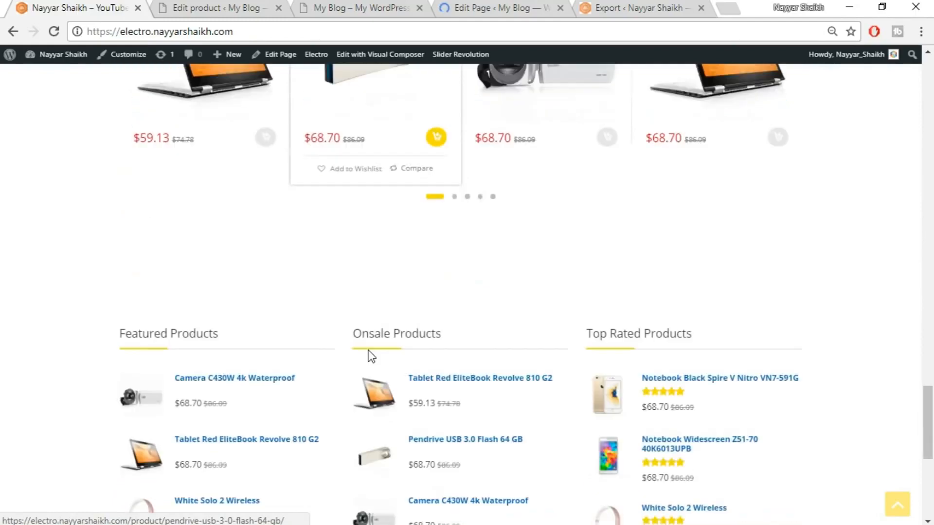
pyautogui.scroll(6, 370, 356)
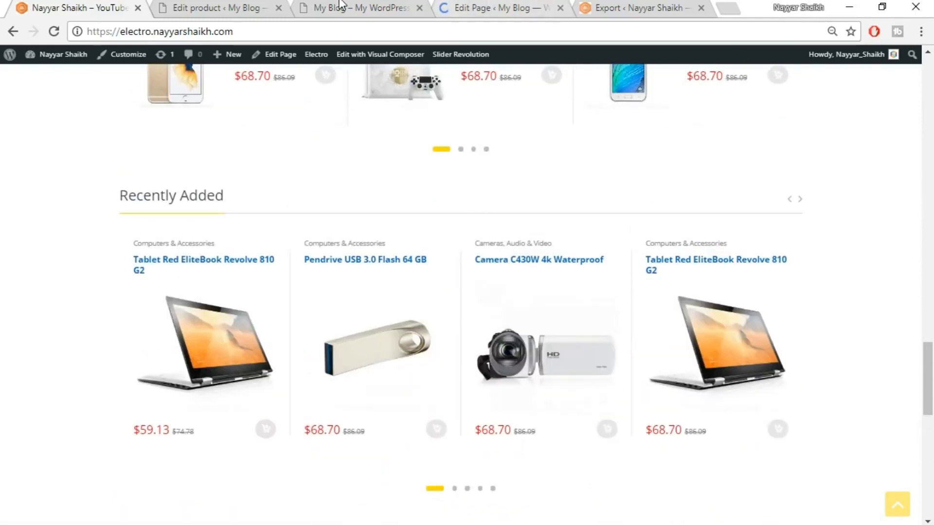
pyautogui.click(469, 6)
pyautogui.scroll(-10, 727, 306)
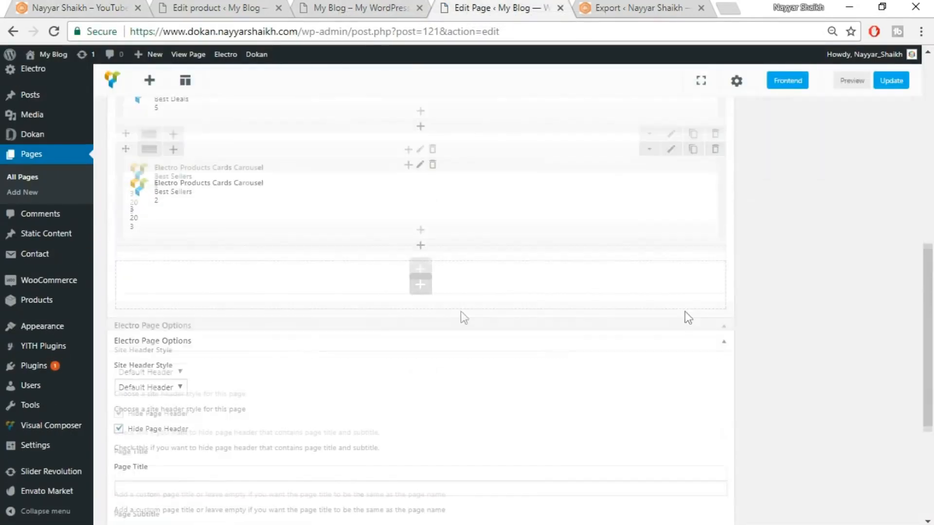
pyautogui.click(420, 268)
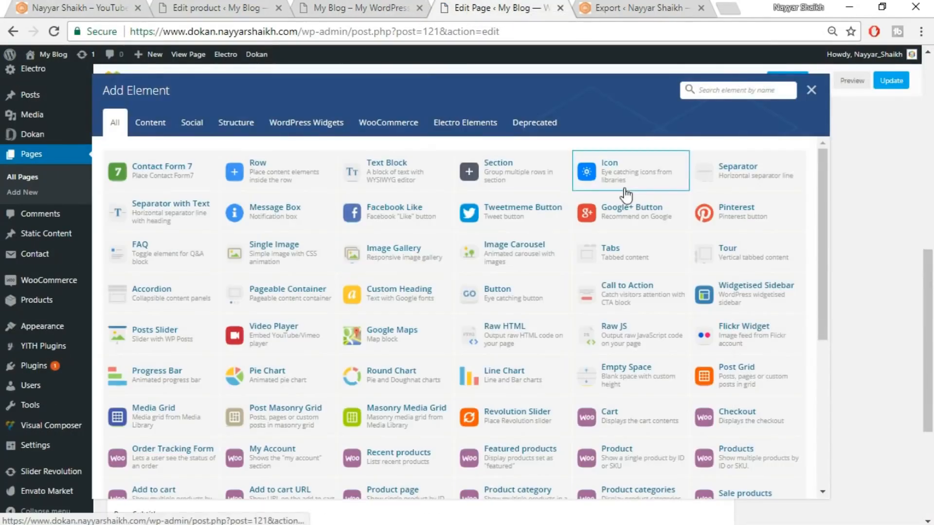
pyautogui.write('rec')
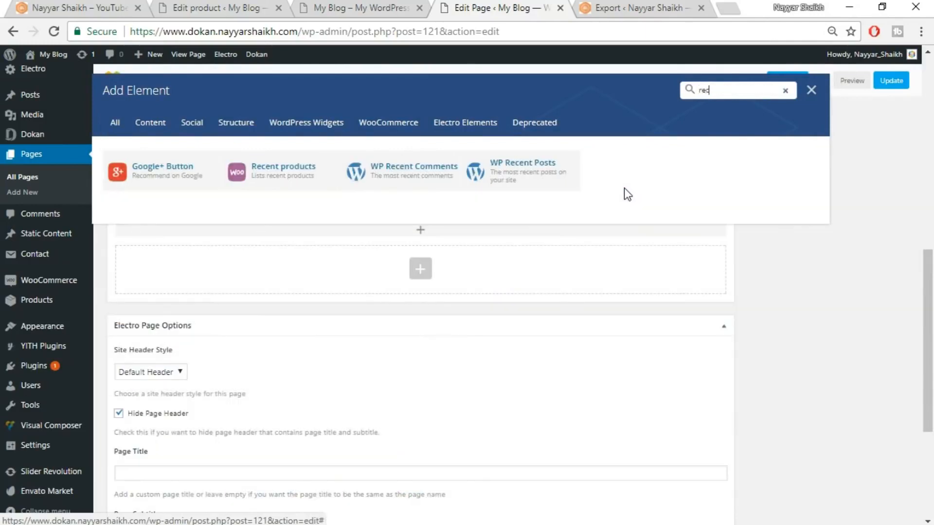
pyautogui.click(313, 178)
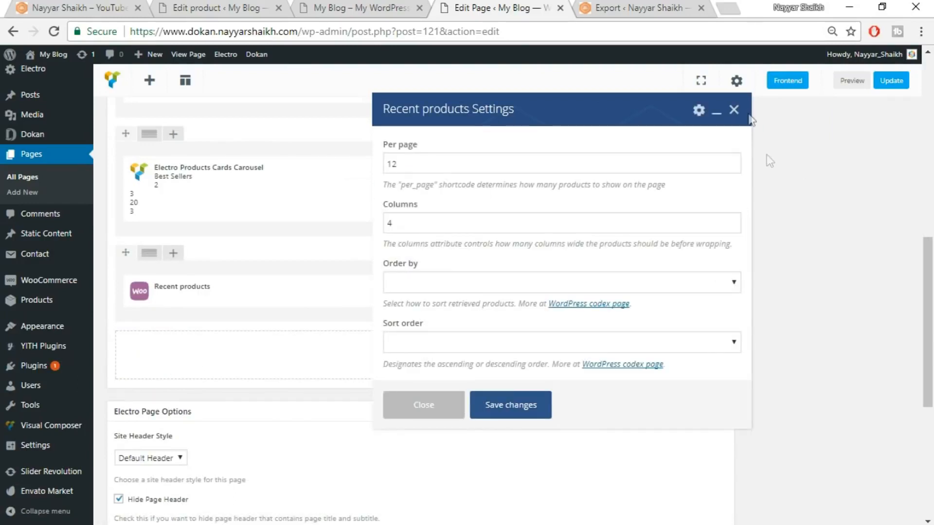
pyautogui.click(733, 110)
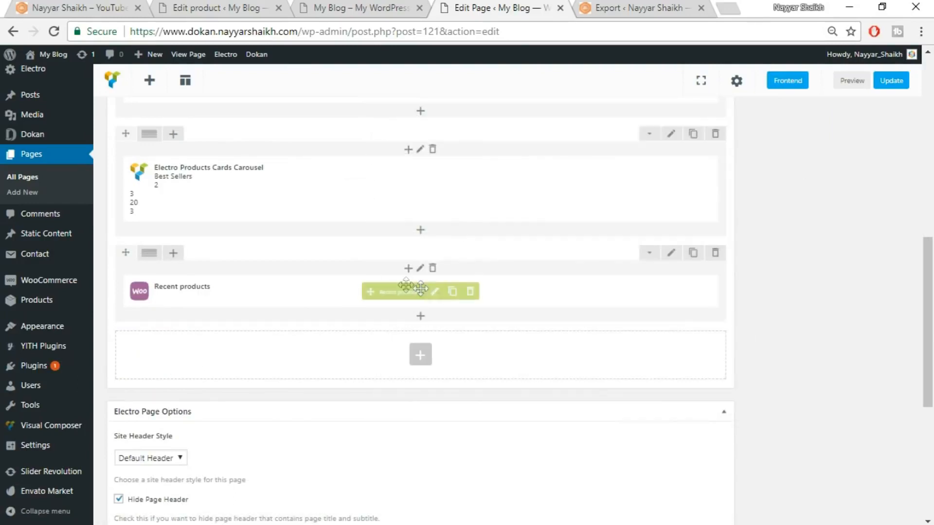
pyautogui.click(470, 291)
pyautogui.click(531, 115)
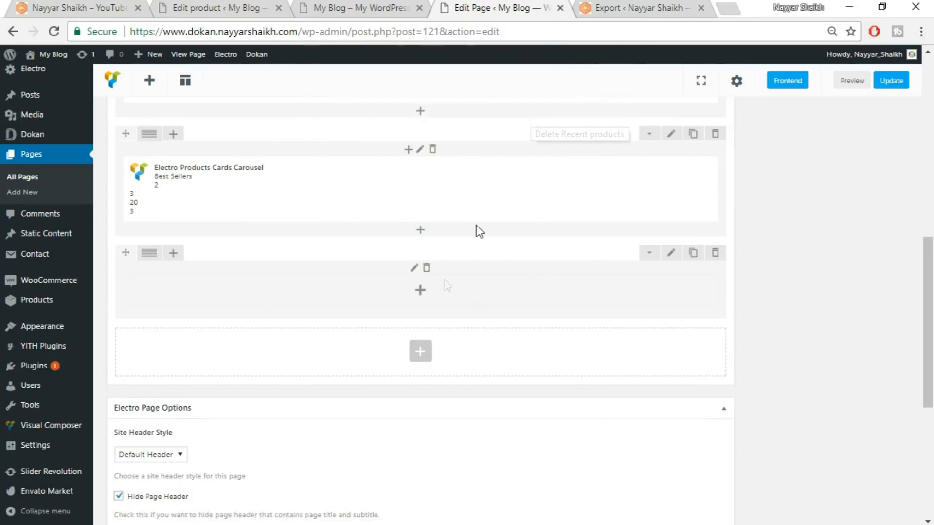
pyautogui.click(715, 253)
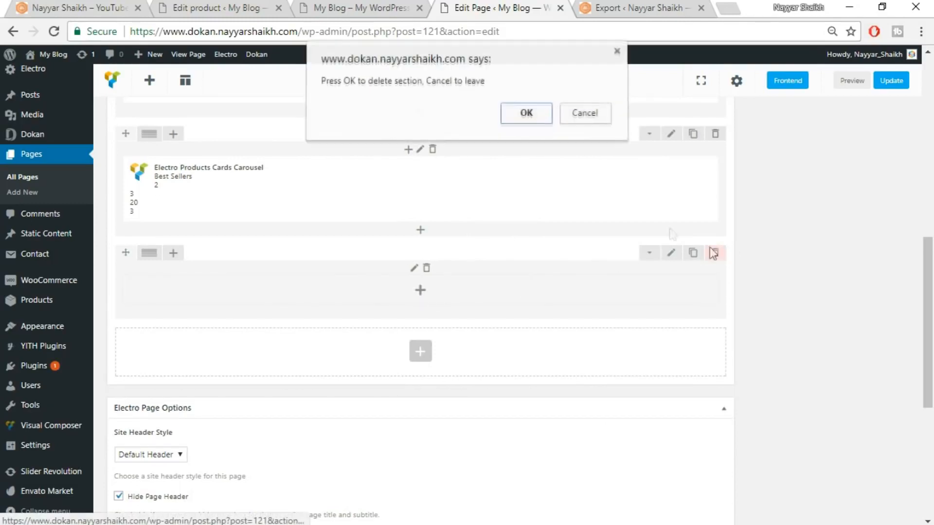
pyautogui.click(510, 120)
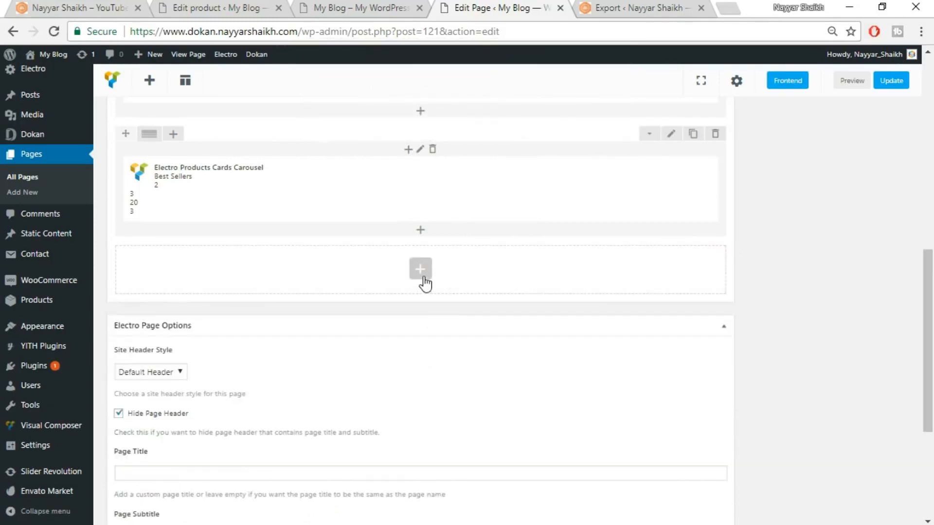
# Add an Electro Products Carousel in a new row with the product shortcode set to Recent Products, and update the page
pyautogui.click(419, 274)
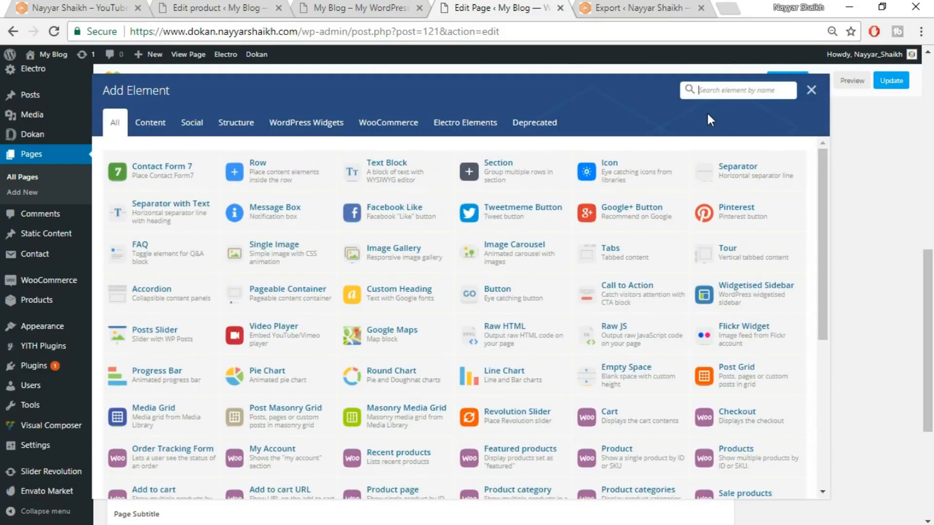
pyautogui.write('car')
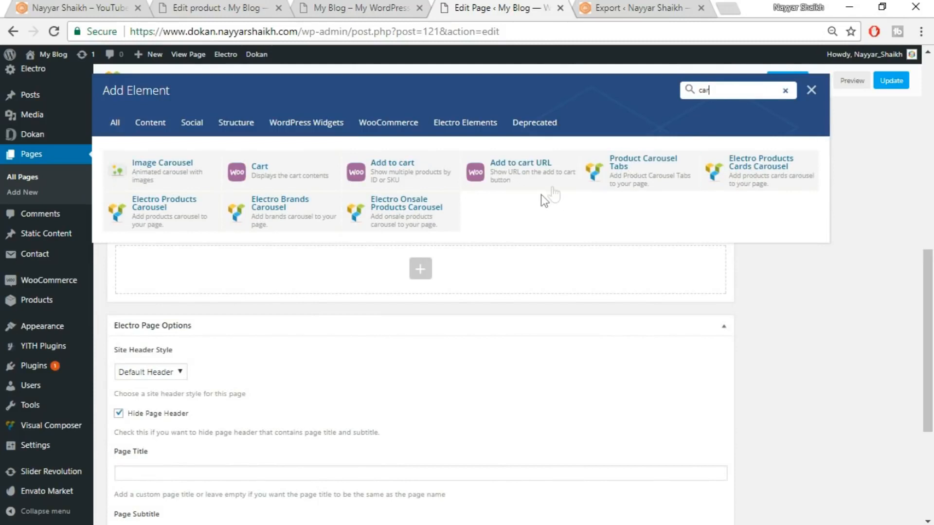
pyautogui.click(173, 215)
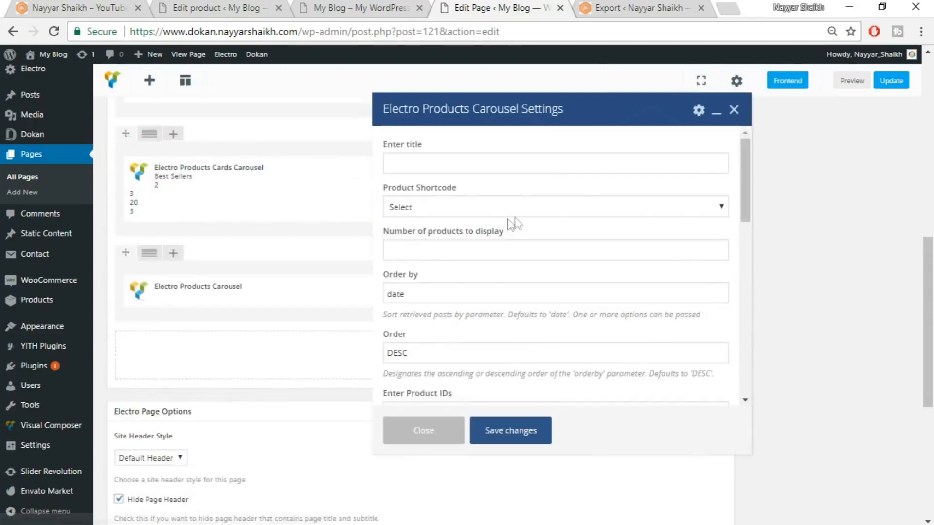
pyautogui.click(453, 210)
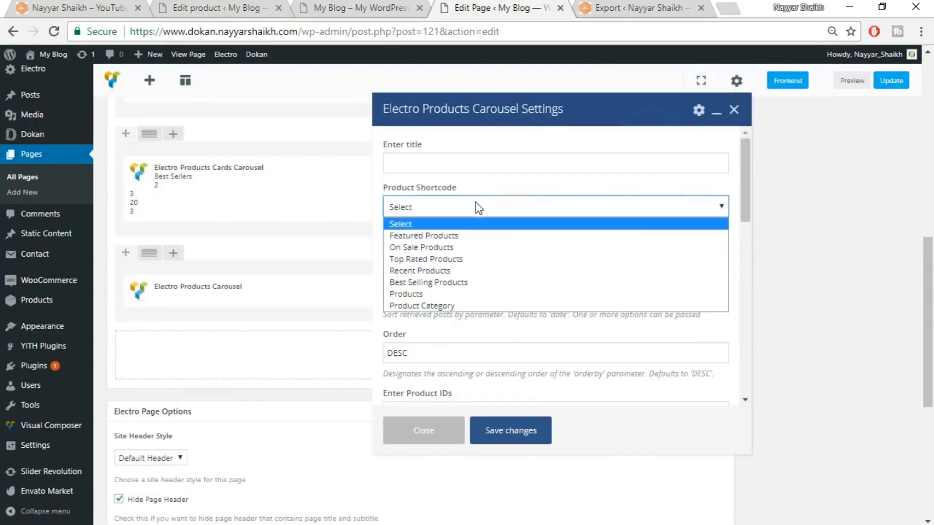
pyautogui.click(446, 270)
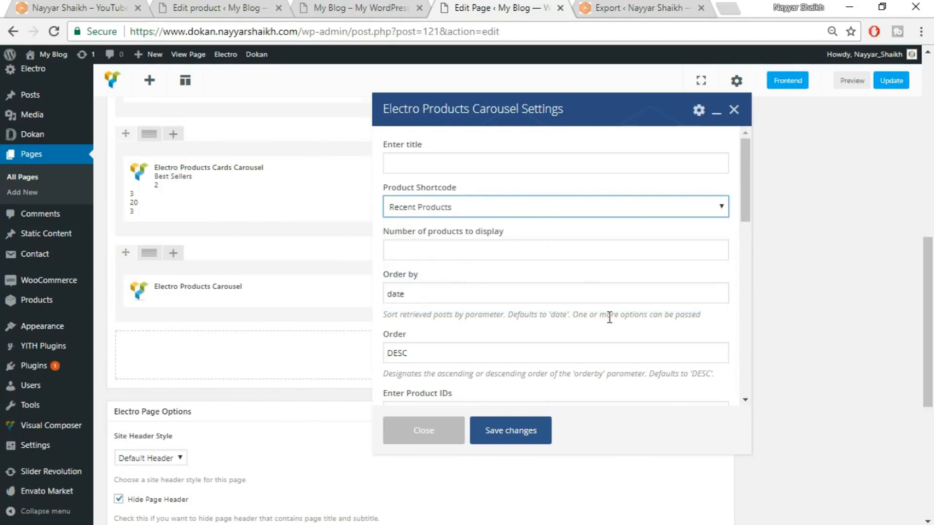
pyautogui.scroll(-6, 609, 317)
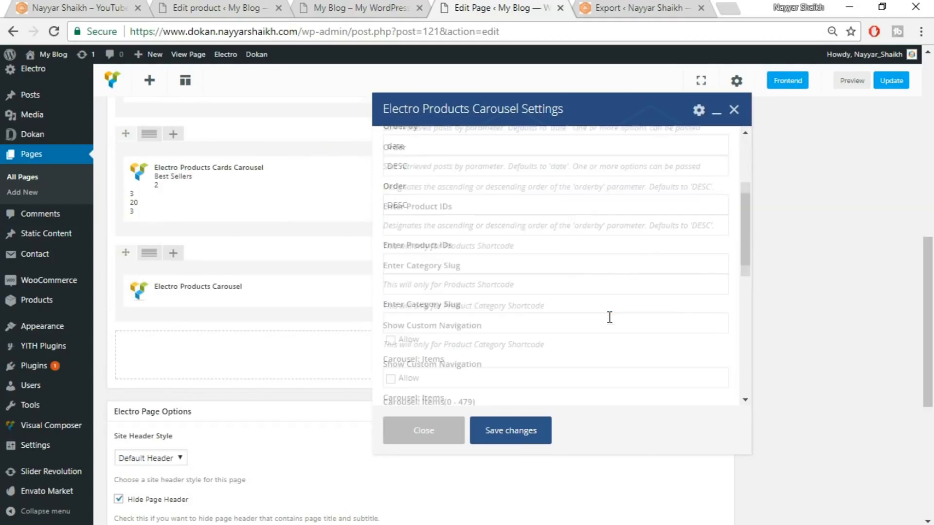
pyautogui.scroll(-10, 609, 317)
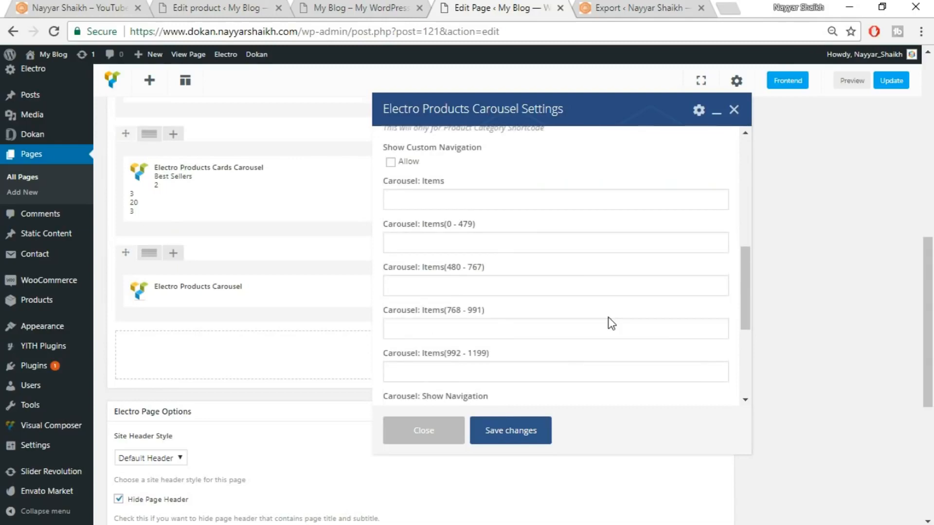
pyautogui.click(506, 432)
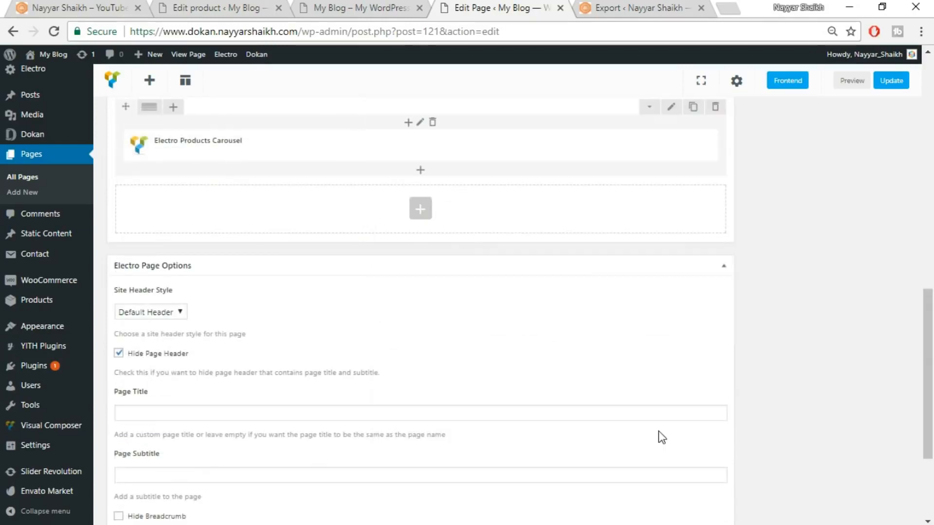
pyautogui.scroll(4, 659, 430)
pyautogui.click(891, 83)
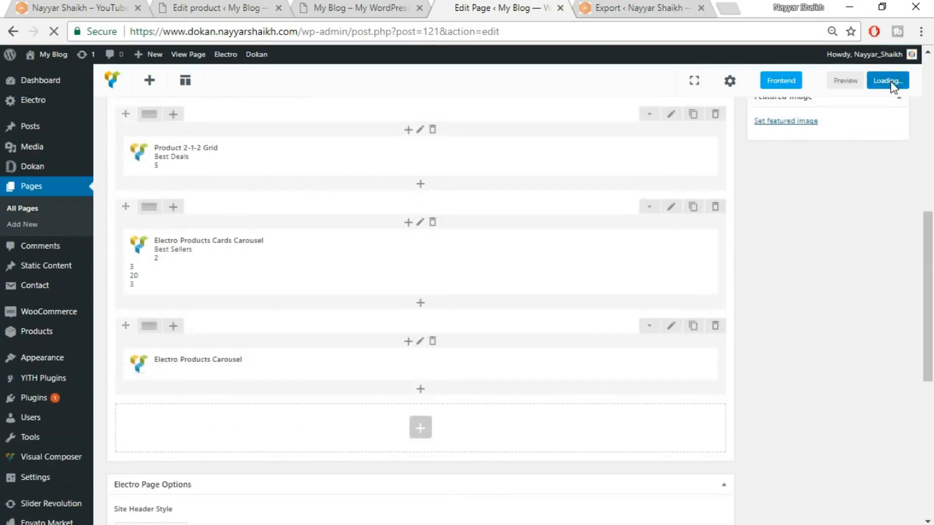
# Reload the site's homepage and review the new product carousel below Best Sellers
pyautogui.click(377, 6)
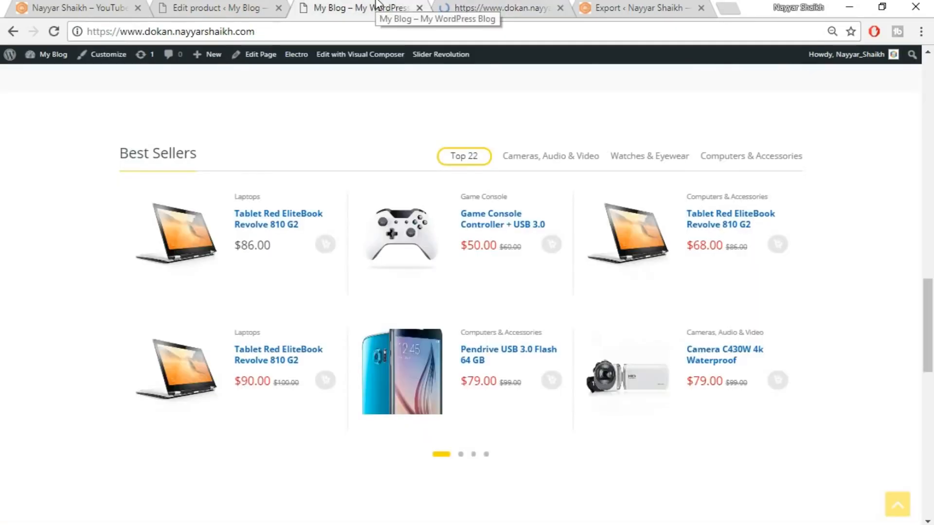
pyautogui.click(383, 28)
pyautogui.press('Return')
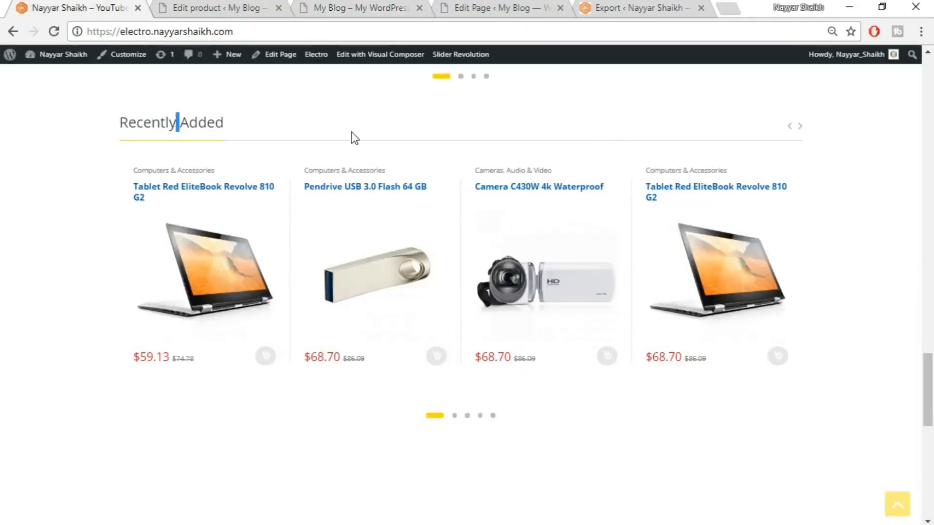
pyautogui.click(351, 131)
pyautogui.click(360, 4)
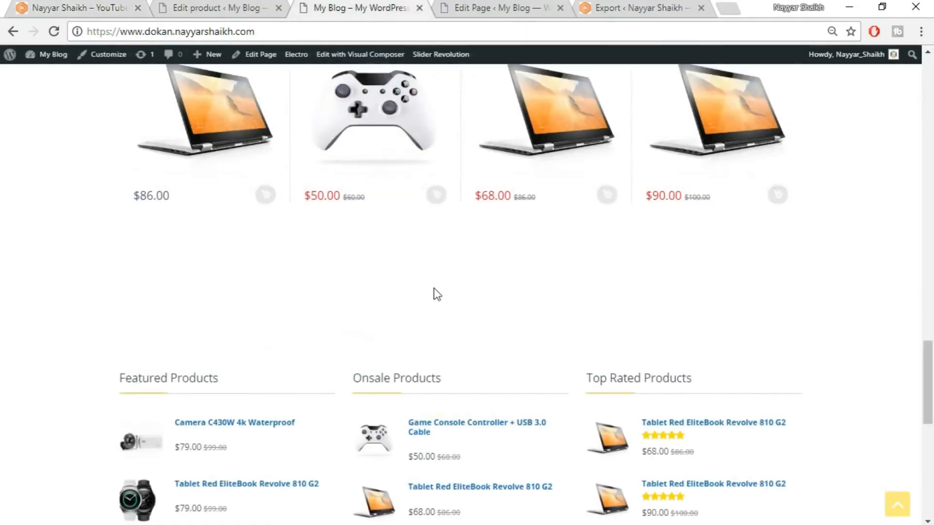
pyautogui.scroll(5, 432, 294)
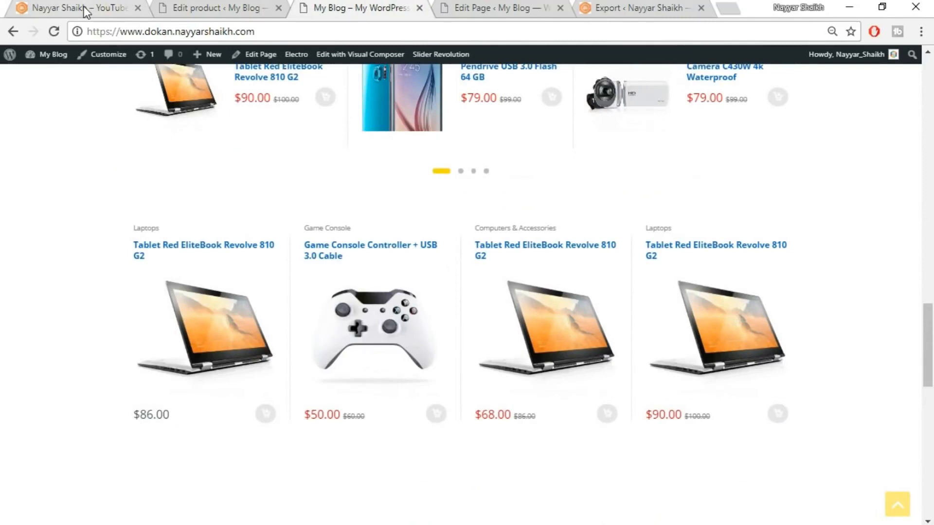
# Copy the demo's Recently Added heading, set it as the new carousel's title, save and update the page
pyautogui.click(85, 10)
pyautogui.moveTo(119, 122); pyautogui.dragTo(276, 123)
pyautogui.hotkey('ctrl', 'c')
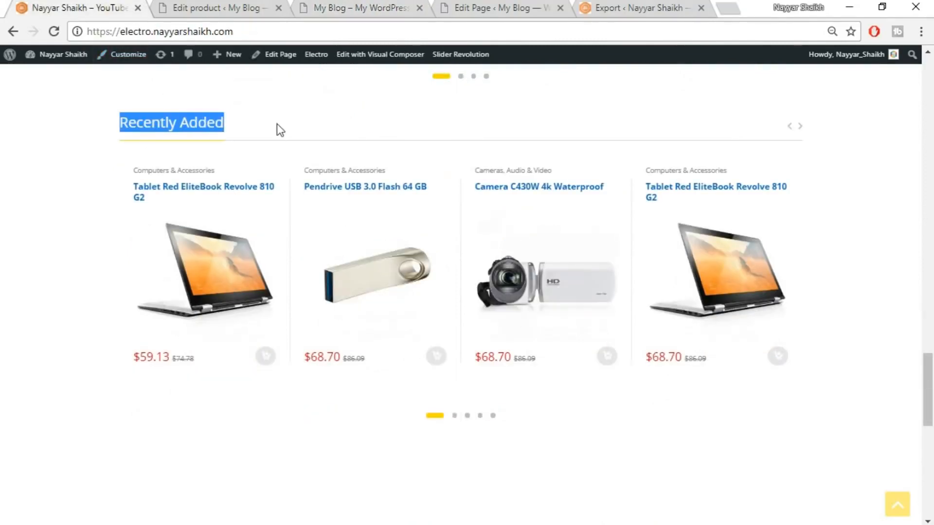
pyautogui.click(485, 4)
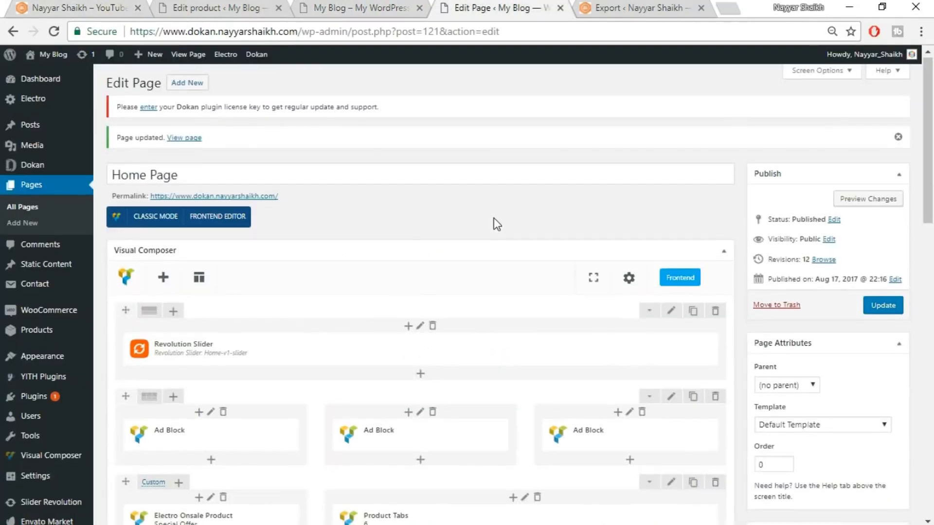
pyautogui.scroll(-10, 494, 224)
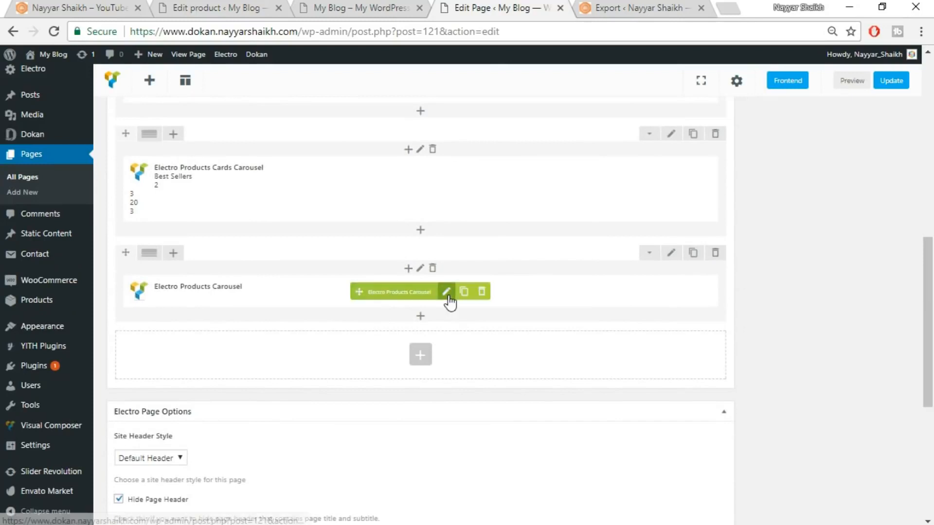
pyautogui.click(446, 292)
pyautogui.click(495, 163)
pyautogui.hotkey('ctrl', 'v')
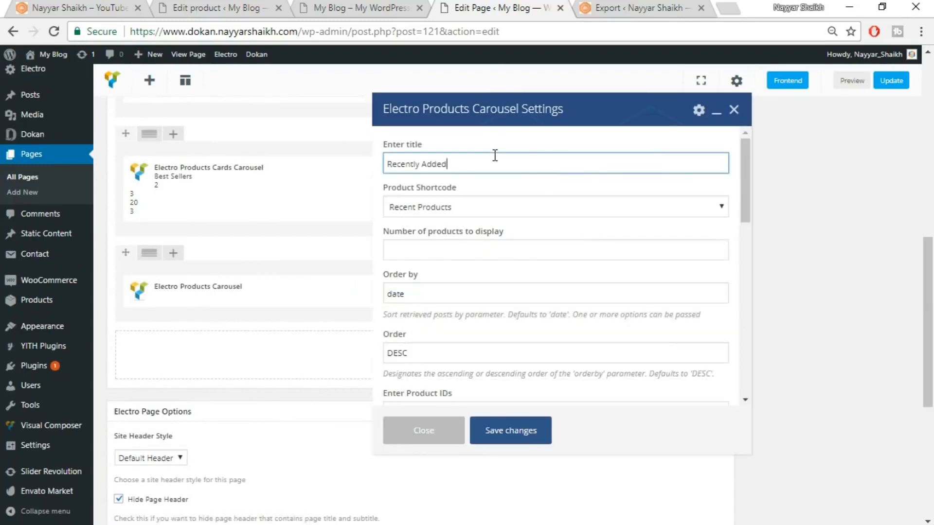
pyautogui.click(524, 439)
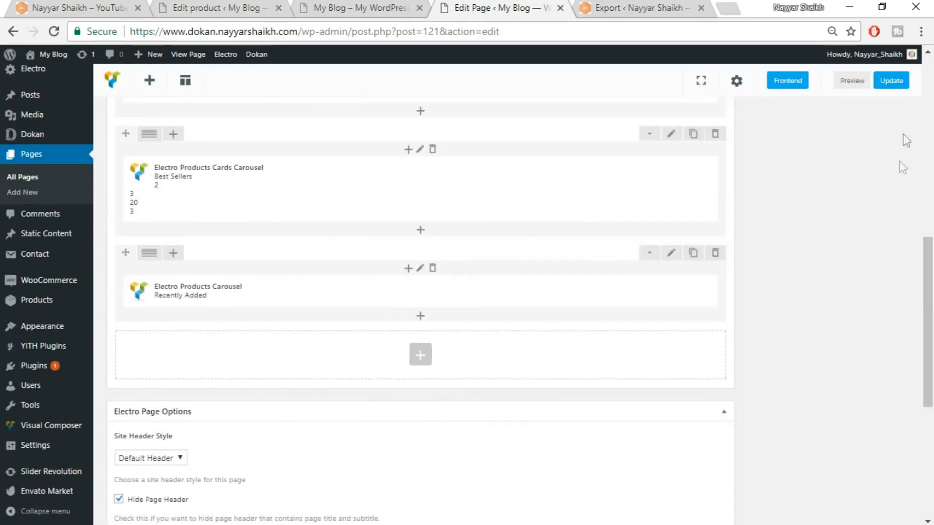
pyautogui.click(894, 86)
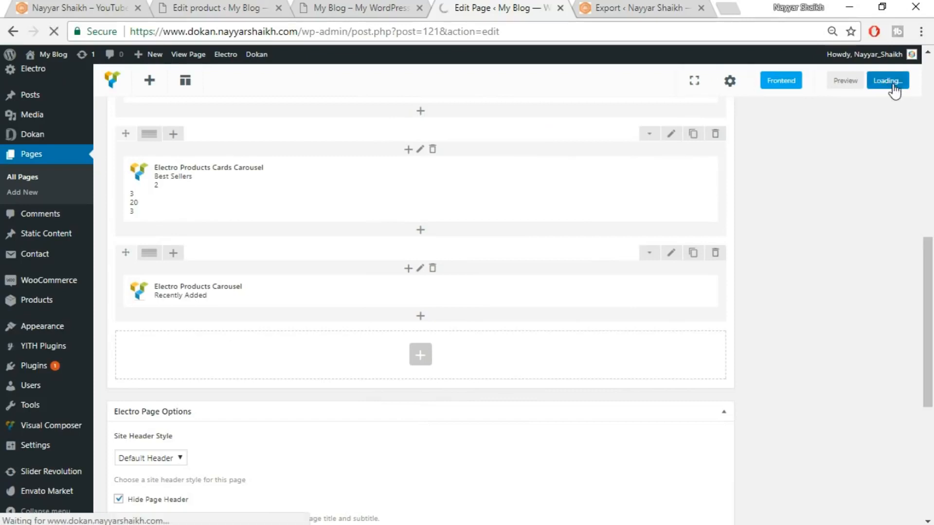
# Reload the site's homepage and scroll down to review the Recently Added carousel and the footer
pyautogui.click(392, 7)
pyautogui.click(395, 32)
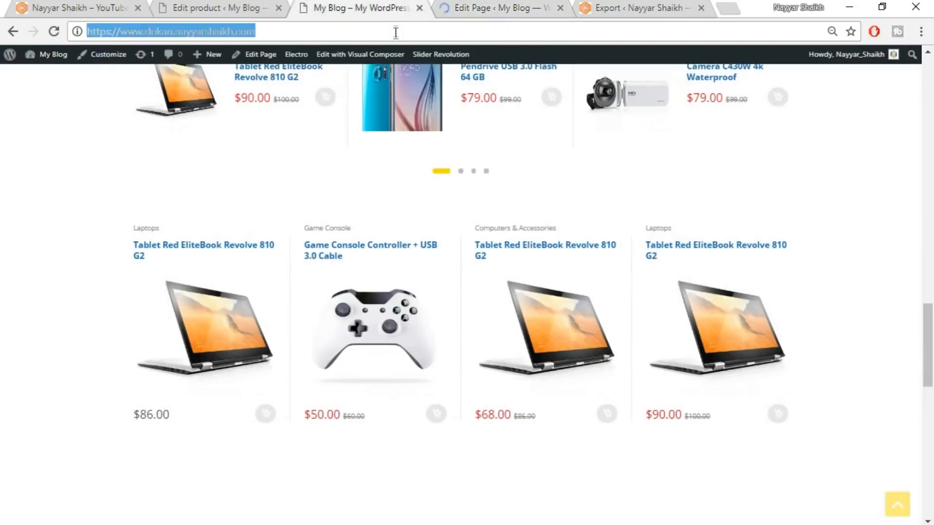
pyautogui.press('Return')
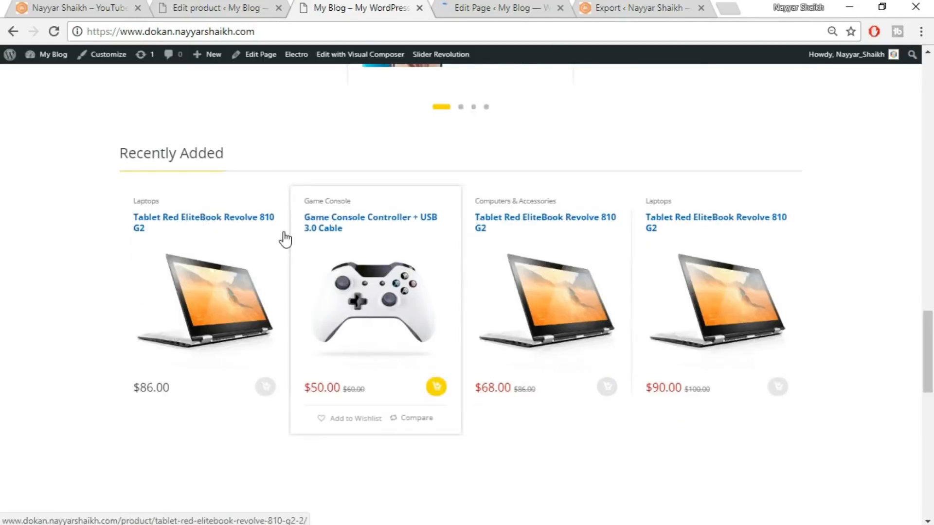
pyautogui.scroll(-8, 880, 320)
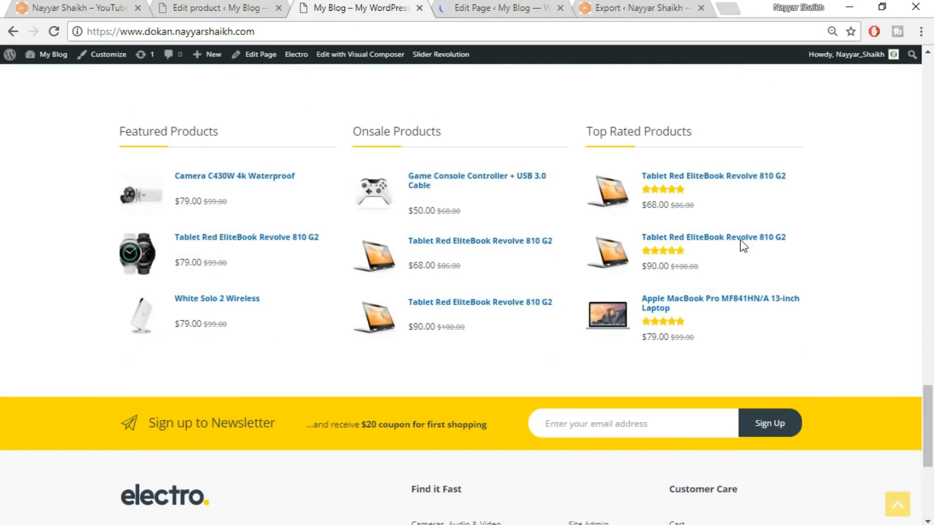
pyautogui.scroll(-4, 737, 246)
pyautogui.scroll(-2, 161, 221)
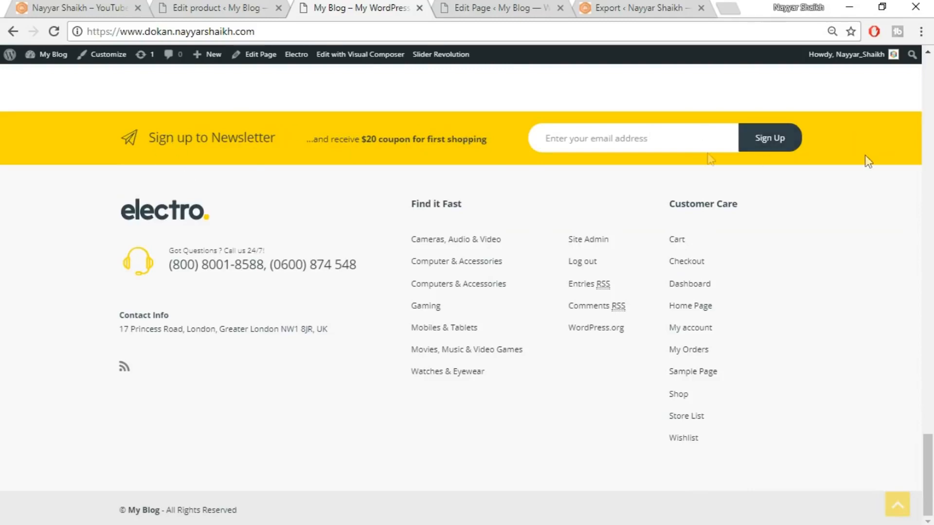
# Compare the demo homepage's header navigation with the site's own header
pyautogui.click(245, 8)
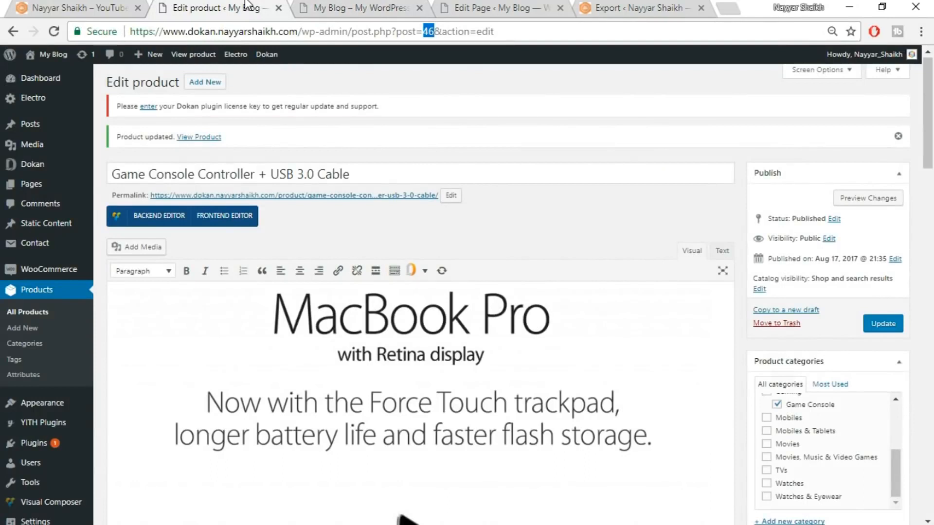
pyautogui.click(77, 6)
pyautogui.moveTo(927, 389); pyautogui.dragTo(925, 119)
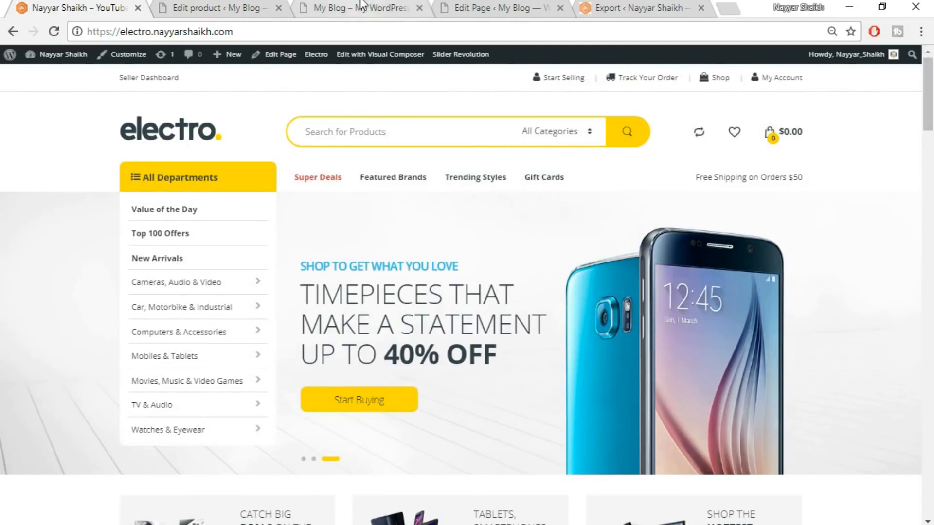
pyautogui.click(392, 6)
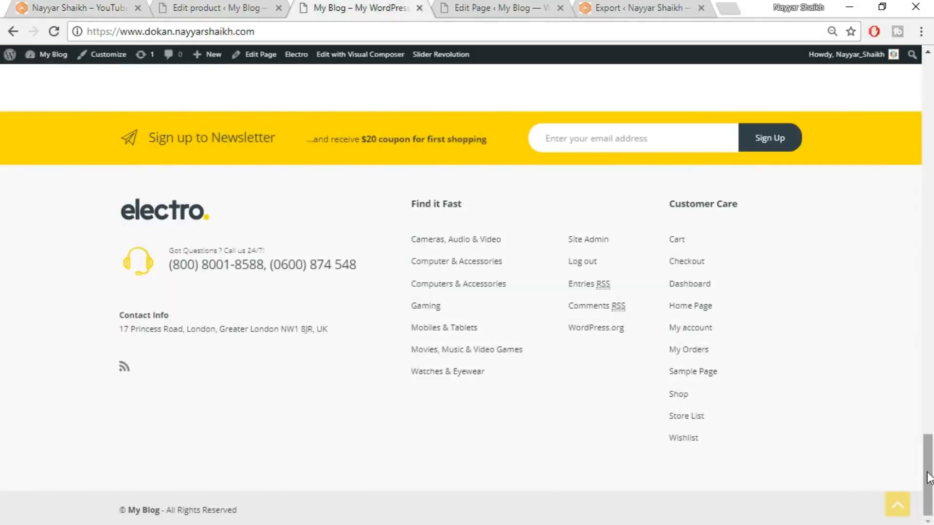
pyautogui.click(898, 505)
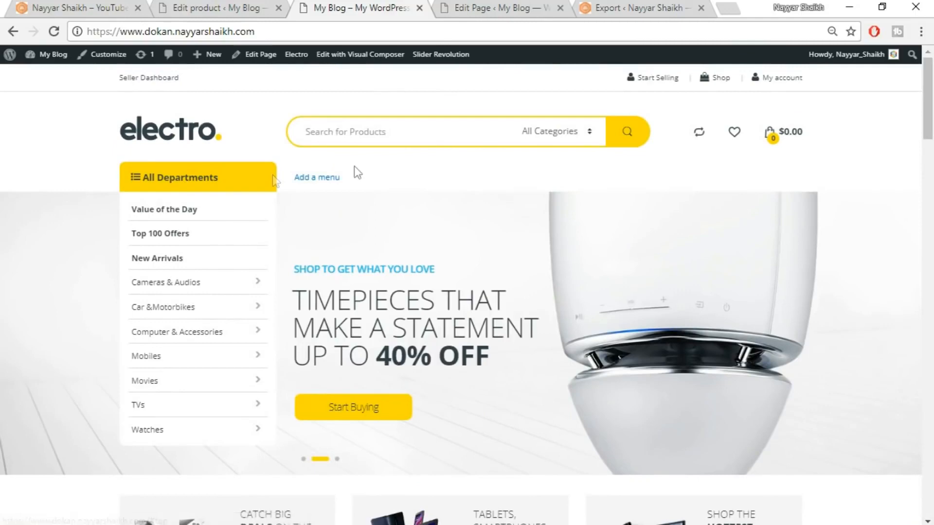
# Create a new menu named Secondary and assign it to the Secondary Nav display location
pyautogui.click(220, 4)
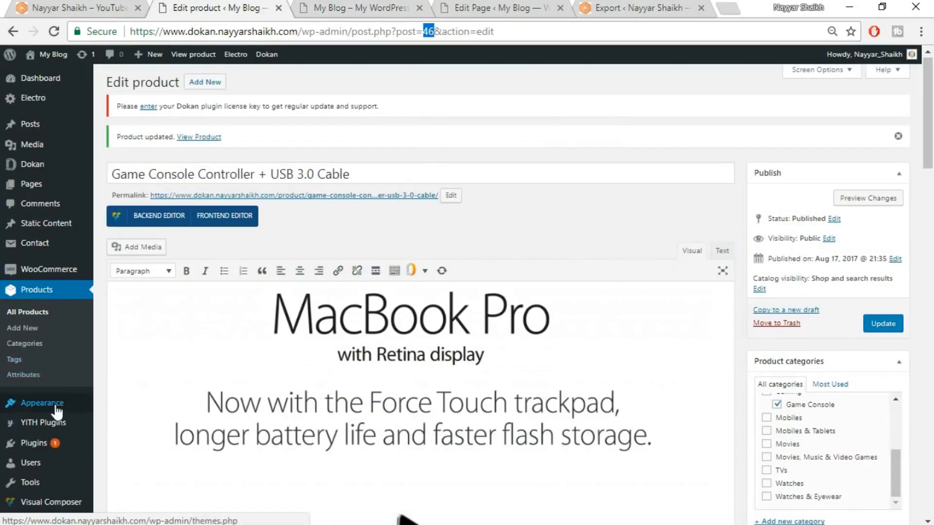
pyautogui.moveTo(57, 407)
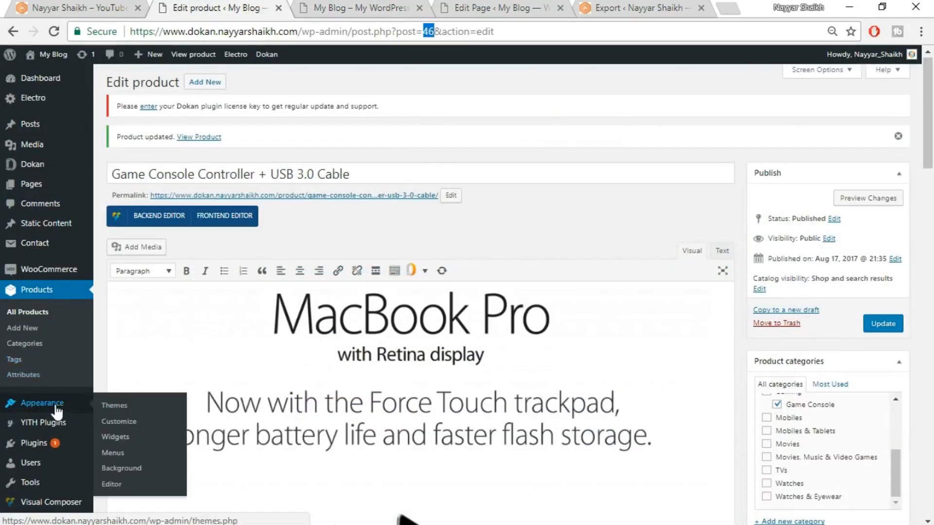
pyautogui.click(129, 456)
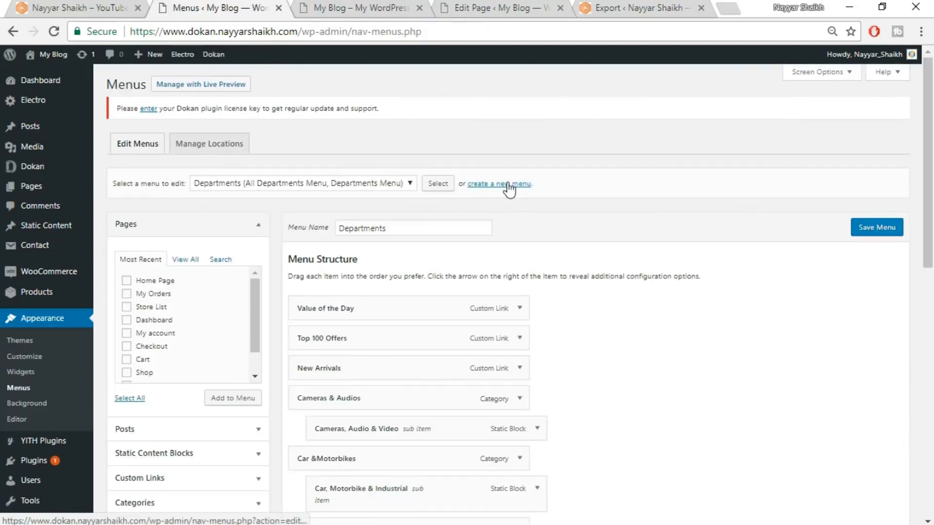
pyautogui.click(508, 185)
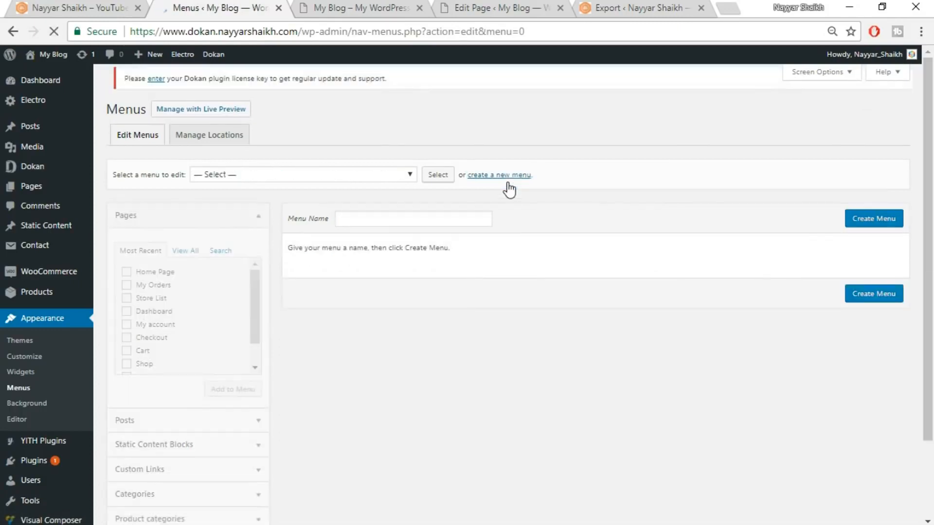
pyautogui.click(425, 222)
pyautogui.write('Se')
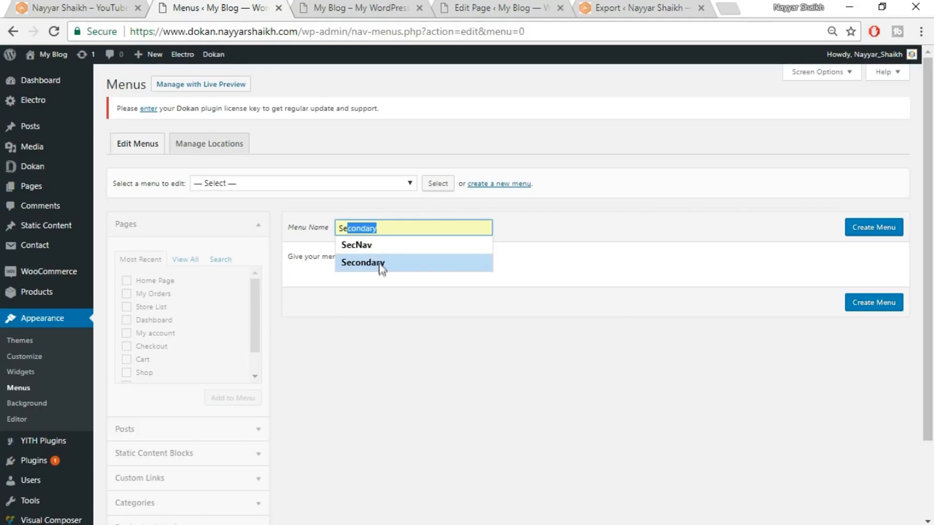
pyautogui.click(378, 261)
pyautogui.click(875, 234)
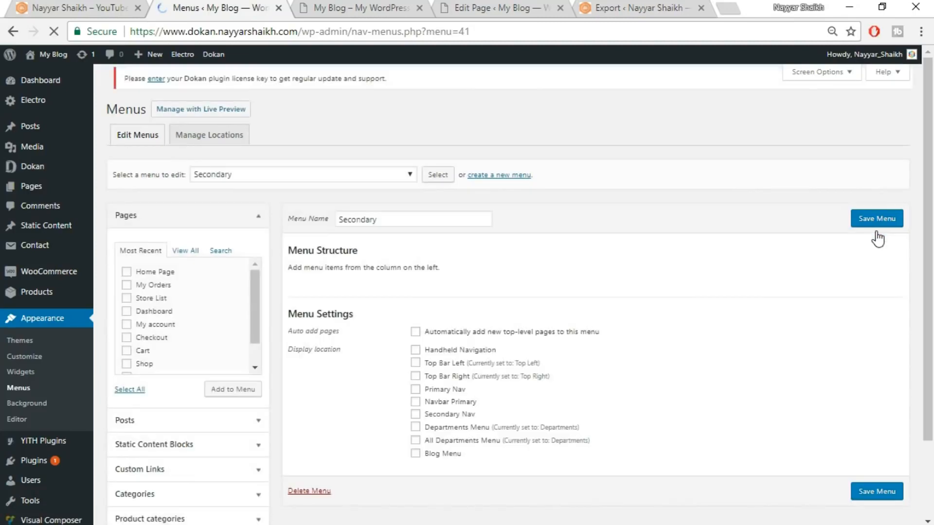
pyautogui.click(421, 423)
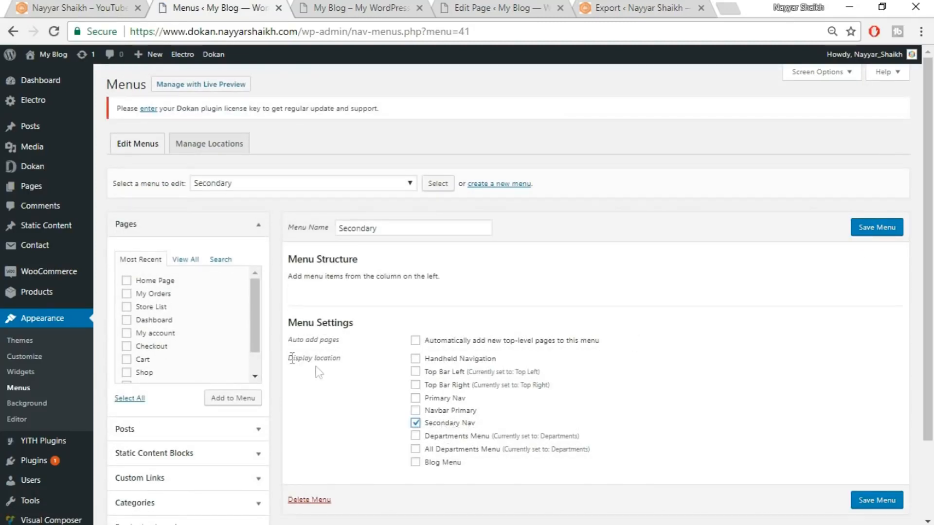
# Add a custom link with URL # and link text Super Deals to the Secondary menu
pyautogui.click(62, 6)
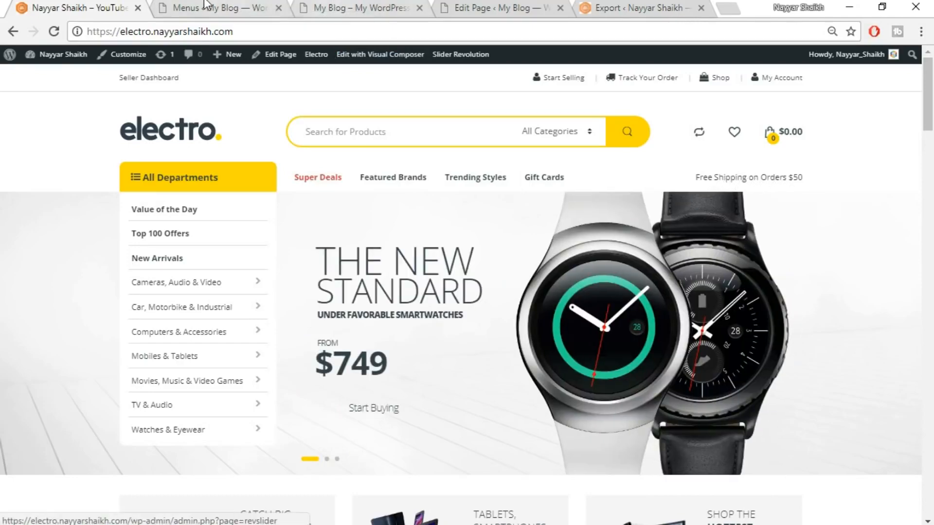
pyautogui.click(221, 8)
pyautogui.click(258, 224)
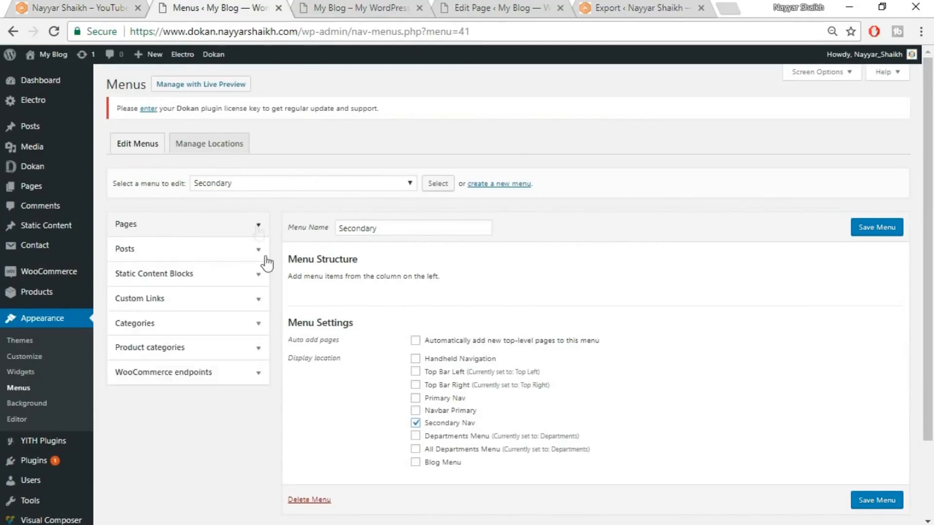
pyautogui.scroll(-2, 267, 260)
pyautogui.click(235, 204)
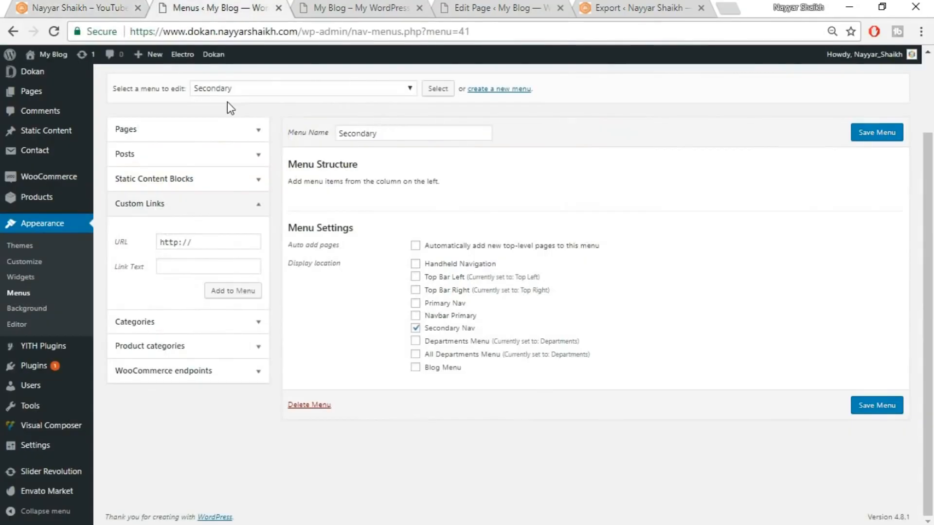
pyautogui.moveTo(211, 244); pyautogui.dragTo(104, 238)
pyautogui.write('#')
pyautogui.press('Tab')
pyautogui.write('Super De')
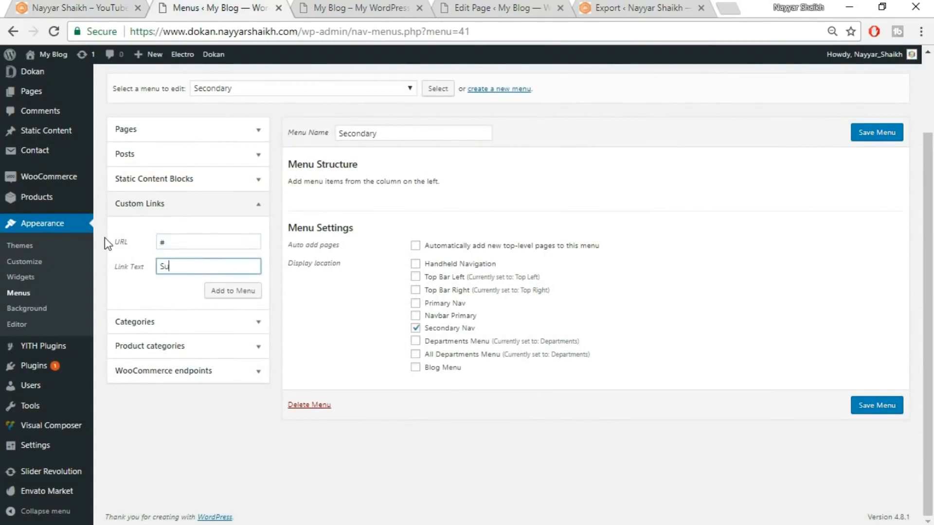
pyautogui.write('als')
pyautogui.click(244, 295)
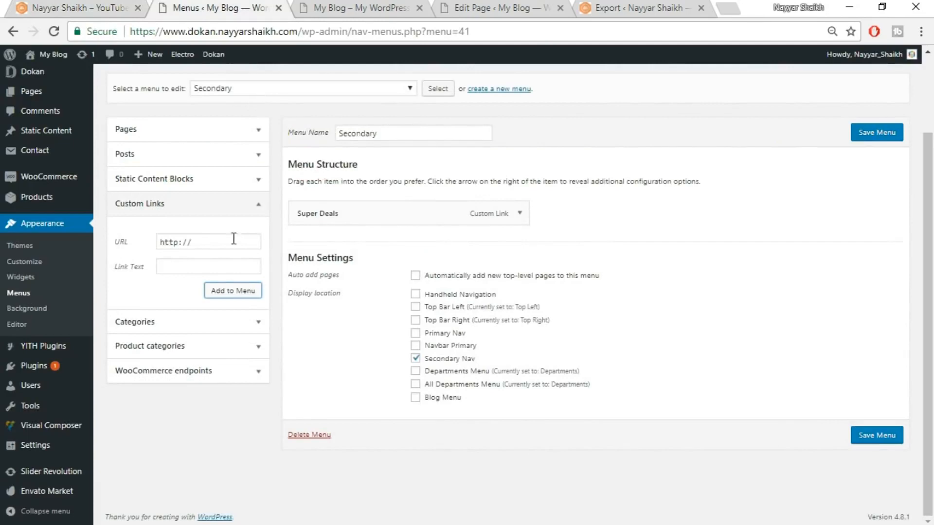
# Add a custom link with URL # and link text Featured Brands to the menu
pyautogui.moveTo(234, 238); pyautogui.dragTo(104, 238)
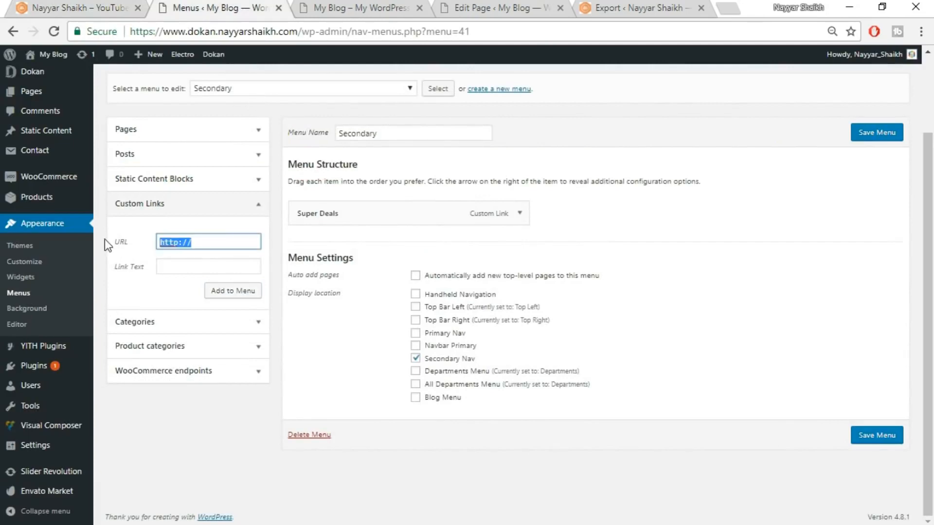
pyautogui.write('#')
pyautogui.press('Tab')
pyautogui.write('Featured Brands')
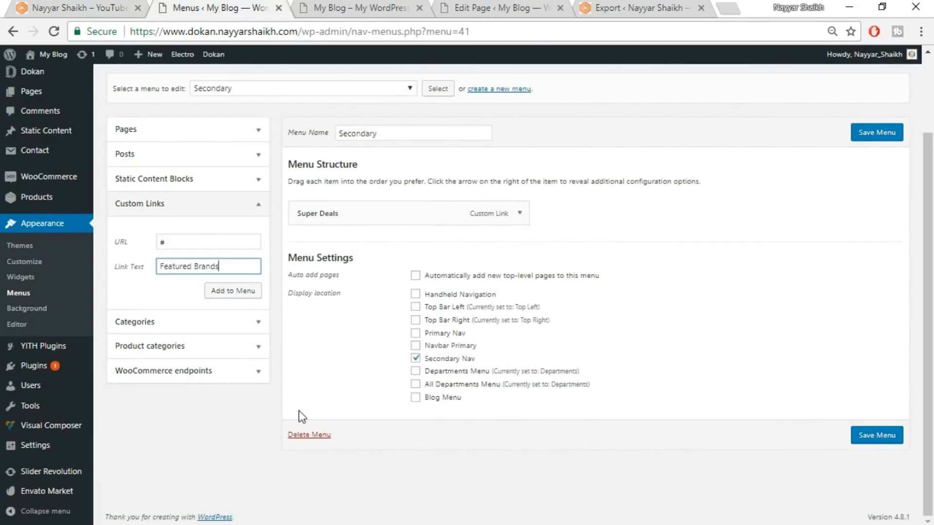
pyautogui.click(233, 290)
pyautogui.click(100, 5)
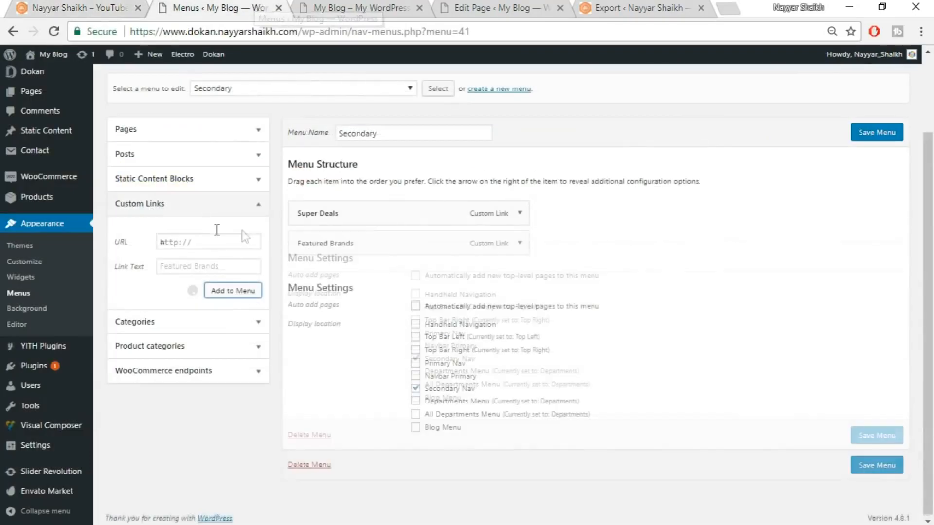
# Add a custom link with URL # and link text Trending Styles to the menu
pyautogui.click(209, 241)
pyautogui.tripleClick(209, 242)
pyautogui.write('#')
pyautogui.press('Tab')
pyautogui.write('Trending Styles')
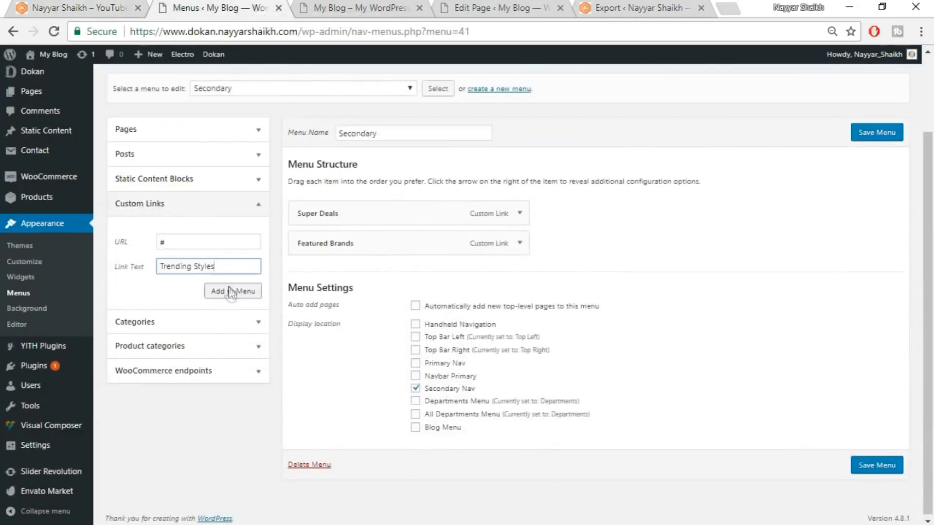
pyautogui.click(231, 292)
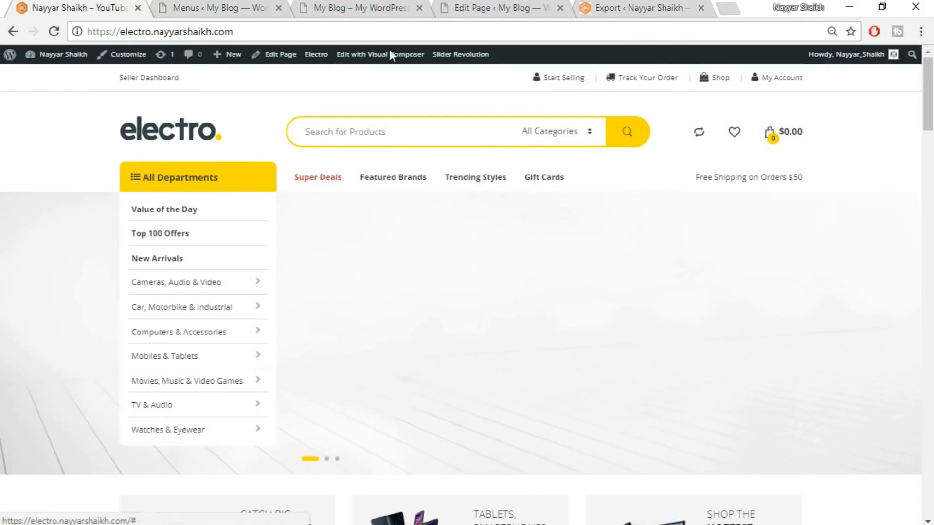
pyautogui.click(218, 8)
# Add a custom link with URL # and link text Gift Cards to the menu
pyautogui.moveTo(228, 240); pyautogui.dragTo(147, 241)
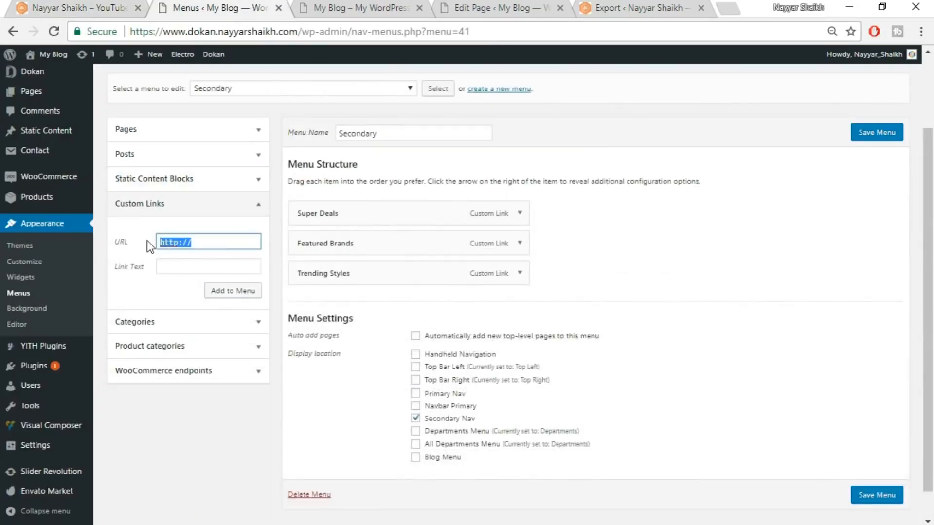
pyautogui.write('#')
pyautogui.click(233, 259)
pyautogui.write('Gift Car')
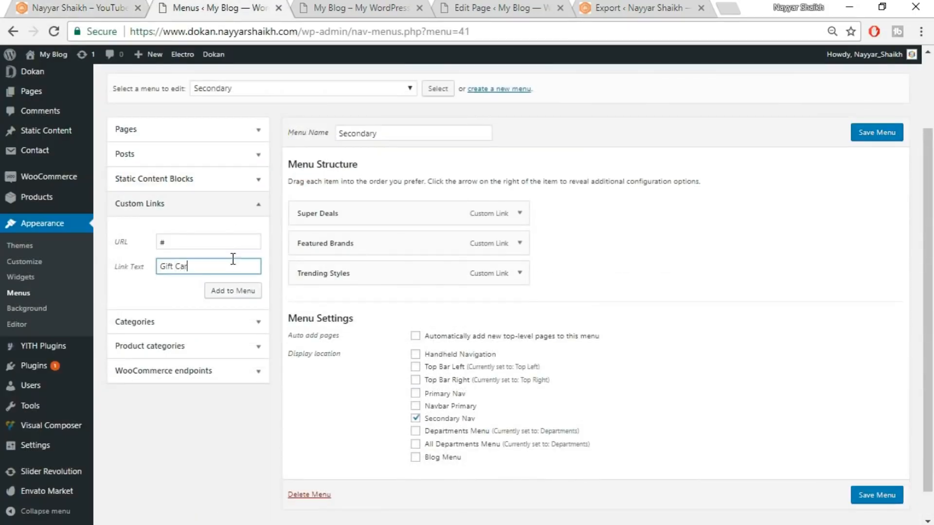
pyautogui.write('ds')
pyautogui.click(243, 291)
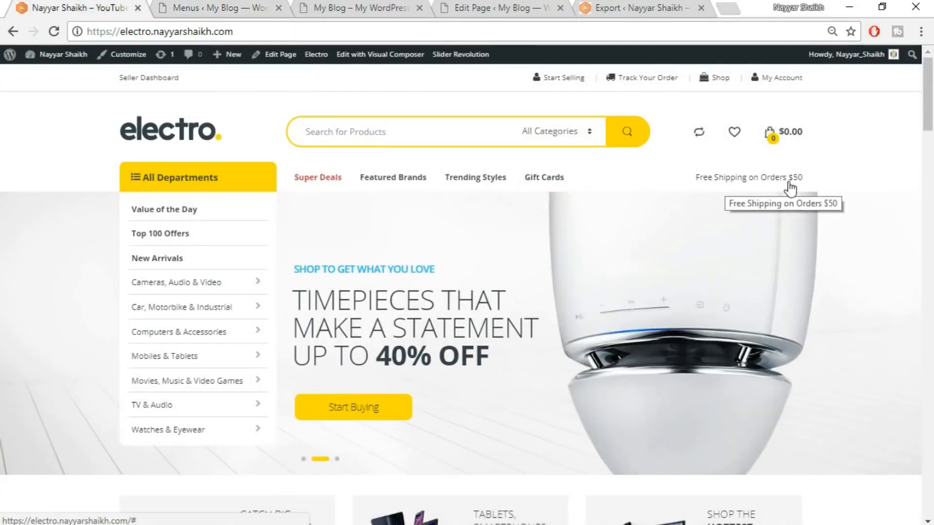
# Add a custom link with URL # and link text Free Shipping over $50 to the menu
pyautogui.click(250, 7)
pyautogui.tripleClick(205, 240)
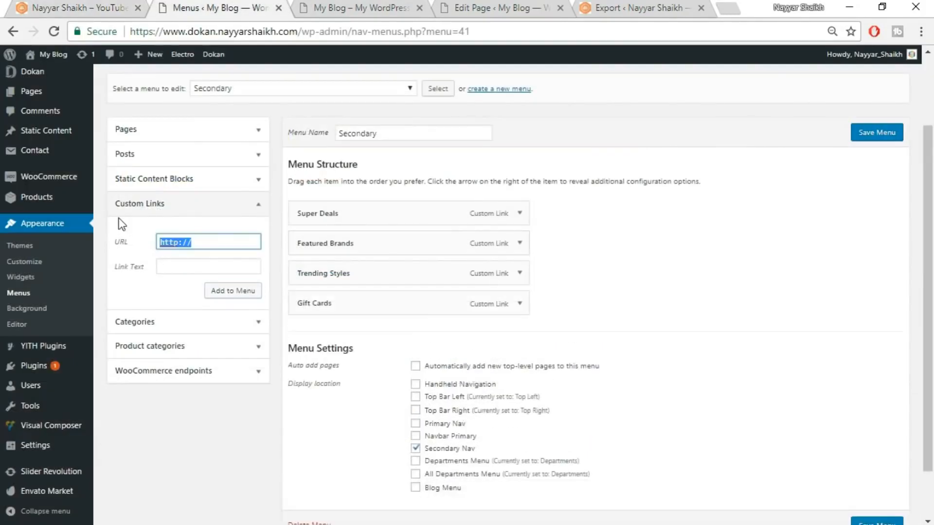
pyautogui.write('#')
pyautogui.press('Tab')
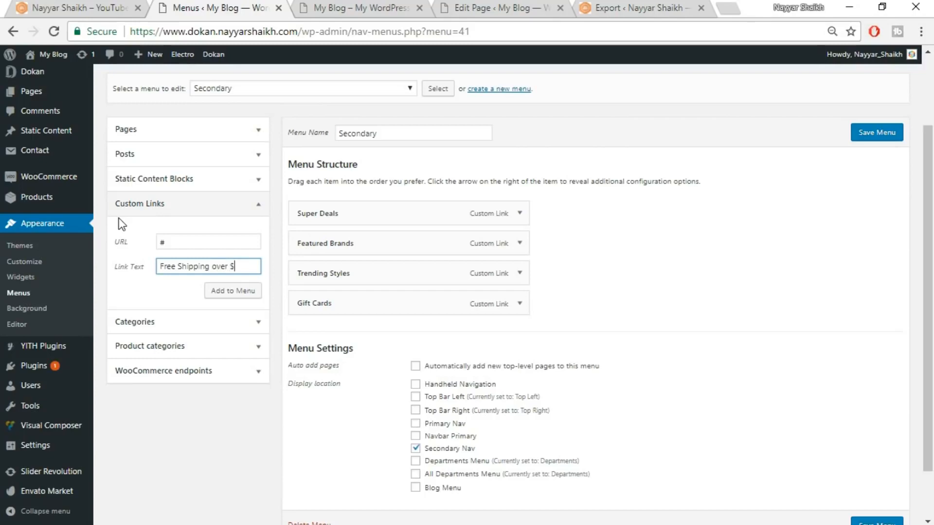
pyautogui.click(227, 293)
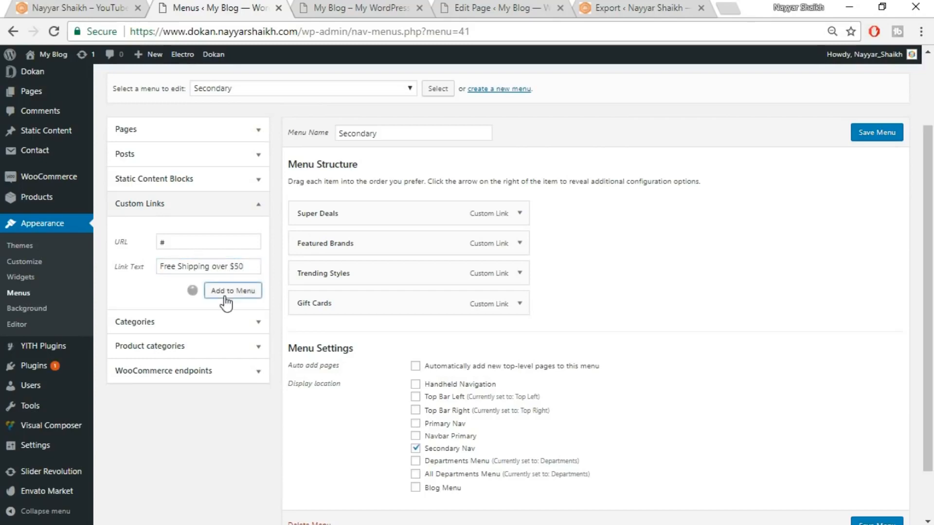
# Expand the Super Deals menu item and set its CSS class to highlight
pyautogui.click(104, 5)
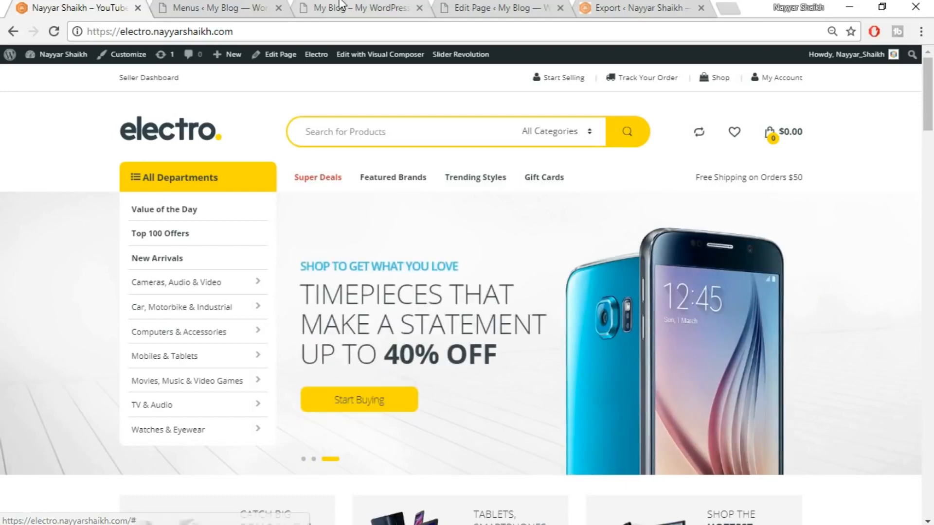
pyautogui.click(470, 6)
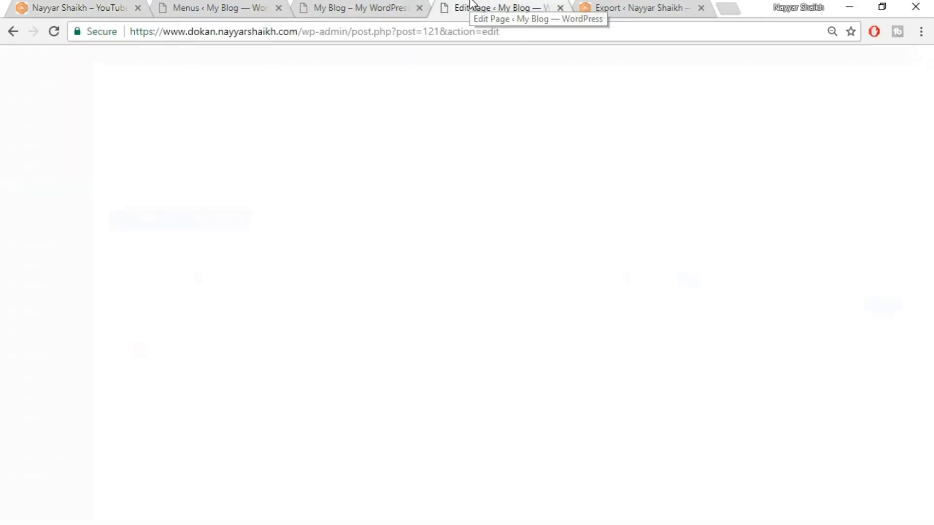
pyautogui.click(343, 7)
pyautogui.click(213, 4)
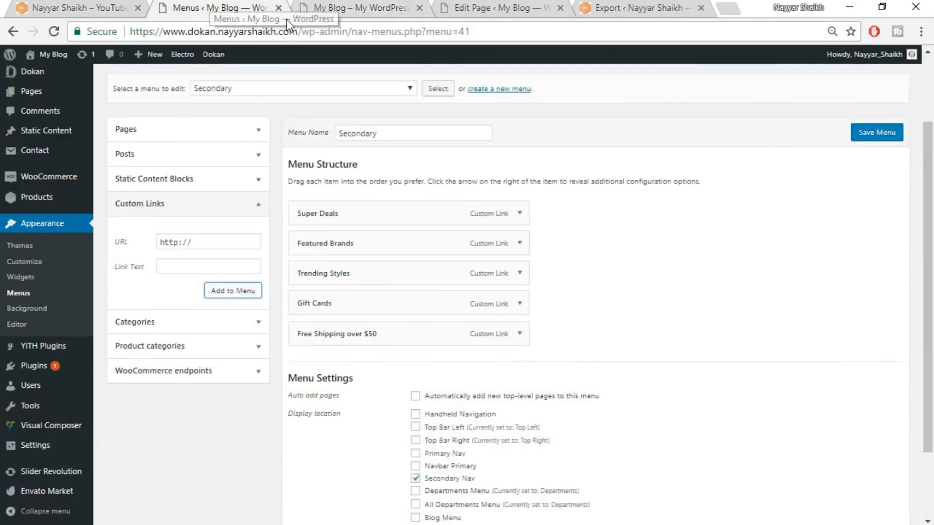
pyautogui.click(520, 214)
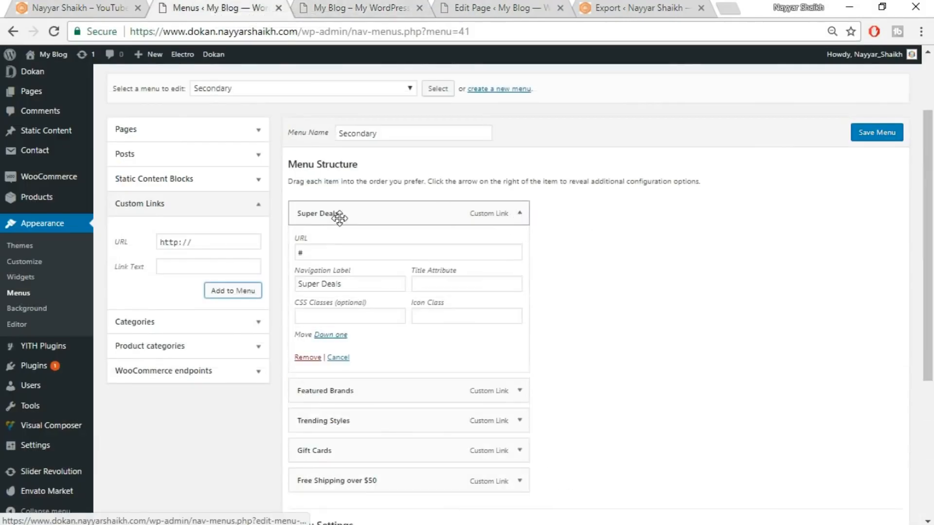
pyautogui.click(342, 315)
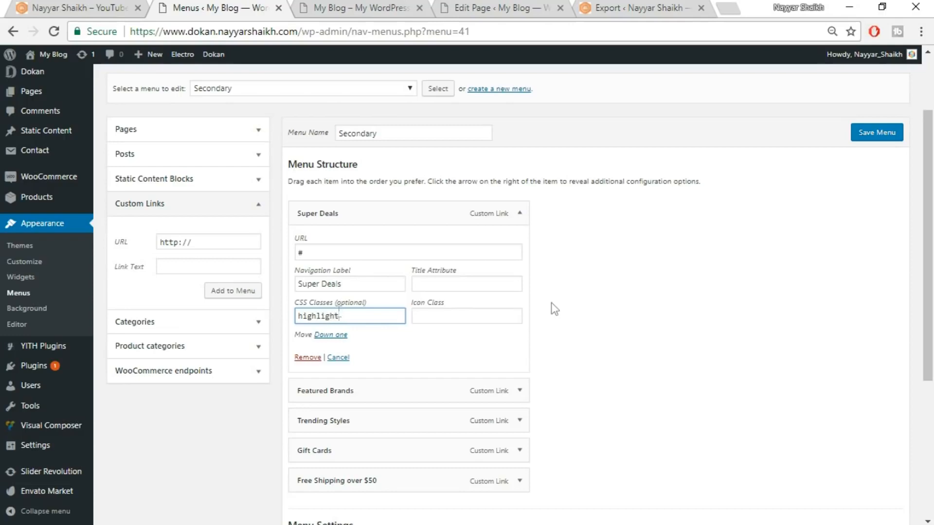
# Set the Free Shipping over $50 menu item's CSS class to pull-right and save the menu
pyautogui.click(520, 212)
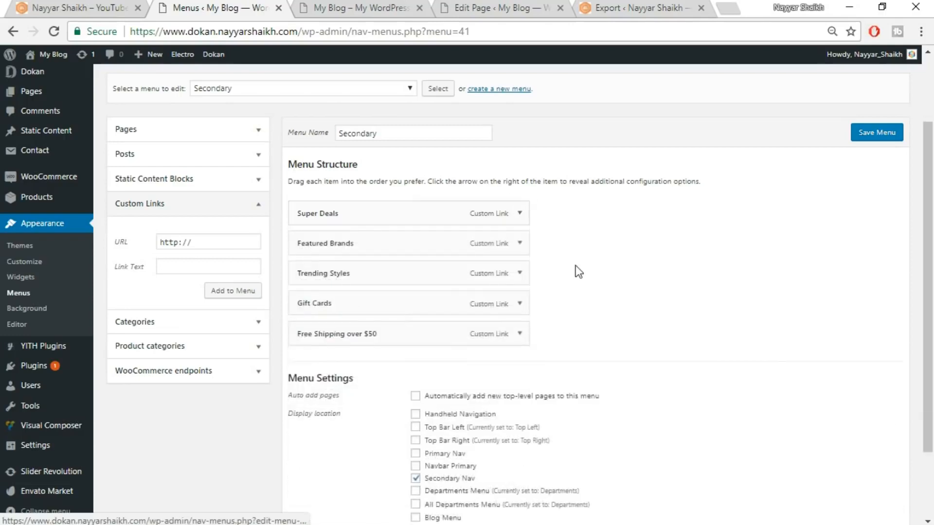
pyautogui.scroll(-2, 529, 275)
pyautogui.click(519, 261)
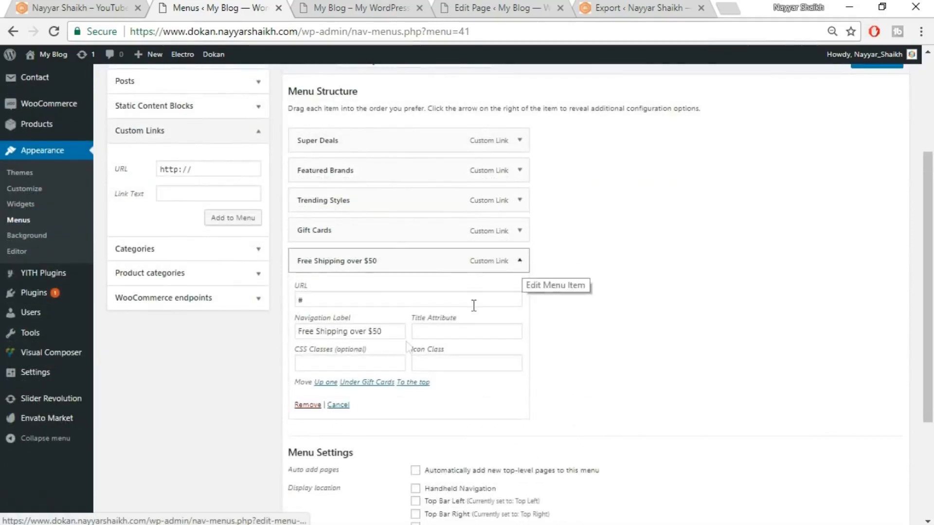
pyautogui.click(358, 367)
pyautogui.write('pull-right')
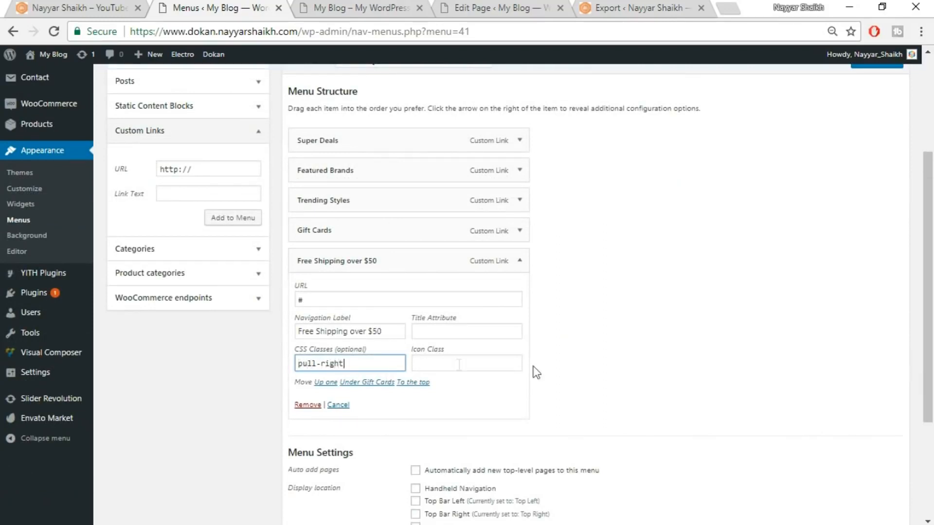
pyautogui.scroll(-4, 768, 367)
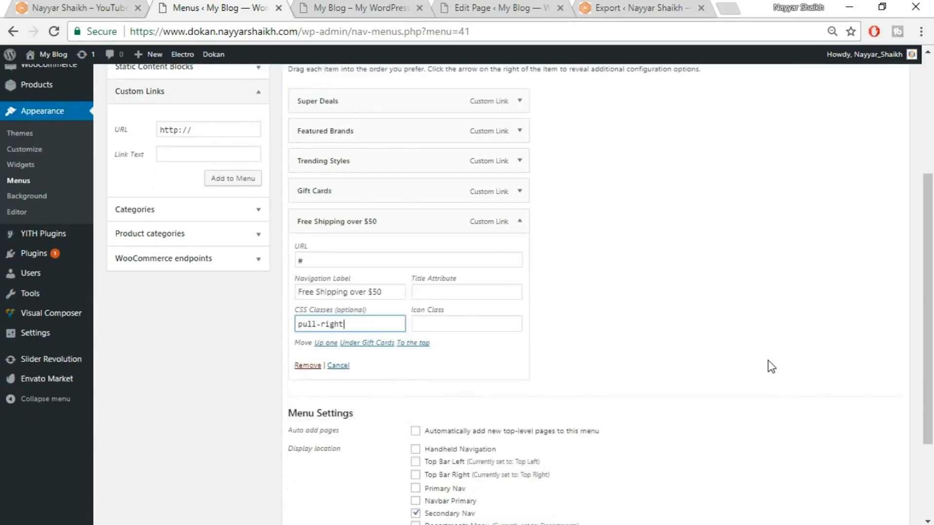
pyautogui.click(876, 463)
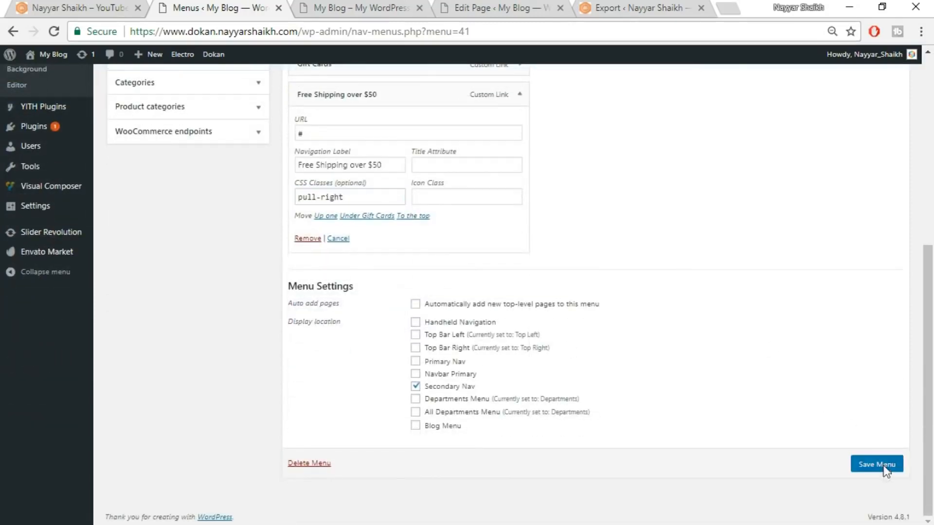
# Switch to the site's front-end tab and reload the homepage to check the menu
pyautogui.click(384, 9)
pyautogui.click(386, 38)
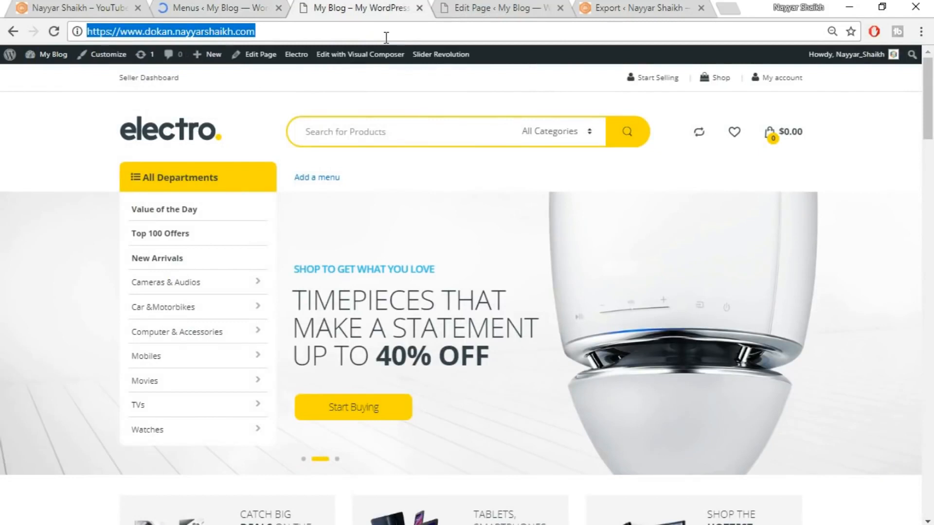
pyautogui.press('Return')
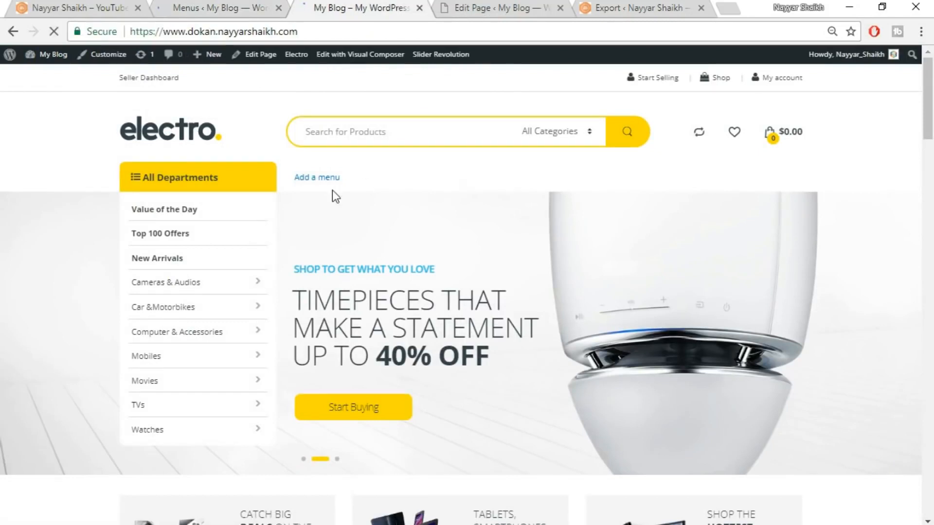
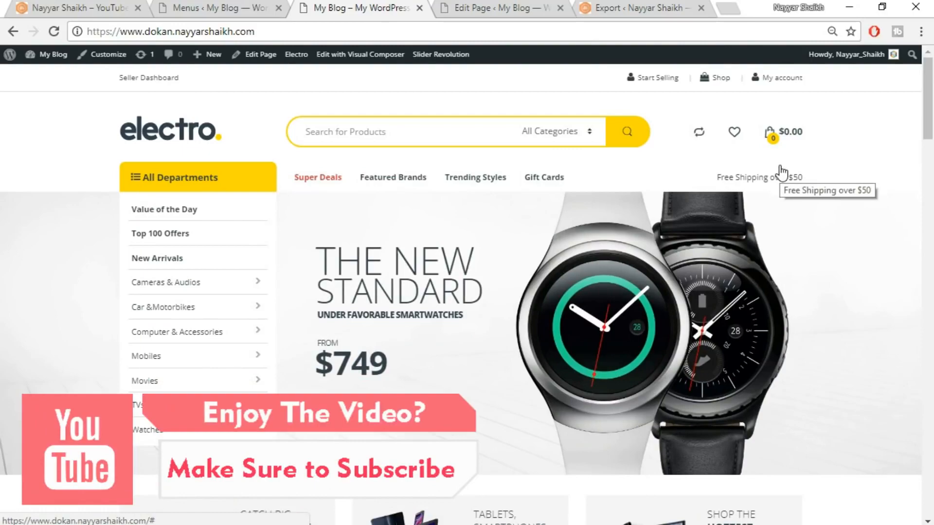
# Scroll through the homepage, open the Tablet Red EliteBook Revolve 810 G2 product page and examine its layout
pyautogui.moveTo(928, 120); pyautogui.dragTo(930, 465)
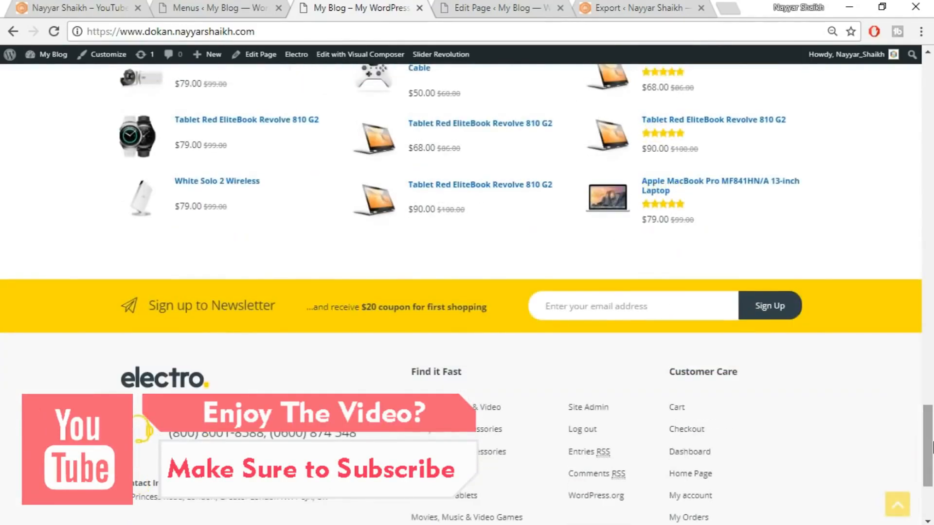
pyautogui.scroll(20, 830, 407)
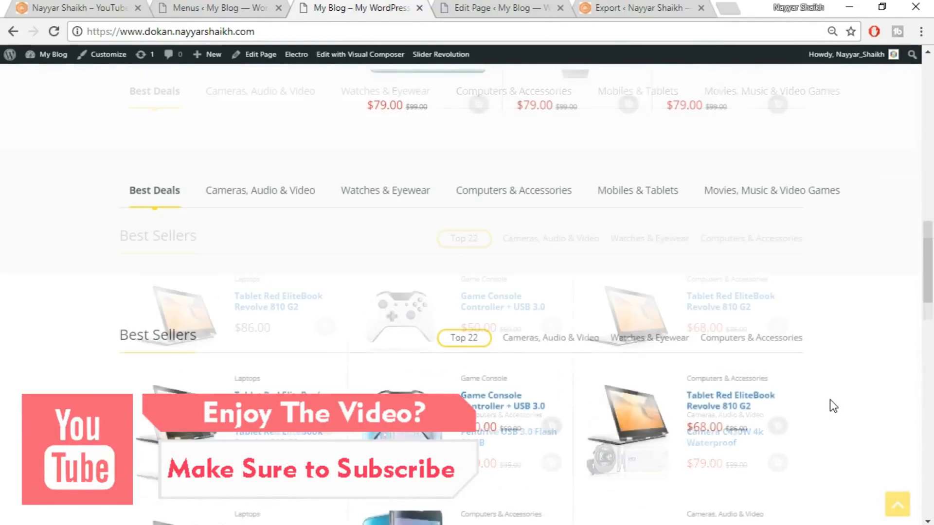
pyautogui.scroll(6, 832, 405)
pyautogui.scroll(-10, 829, 405)
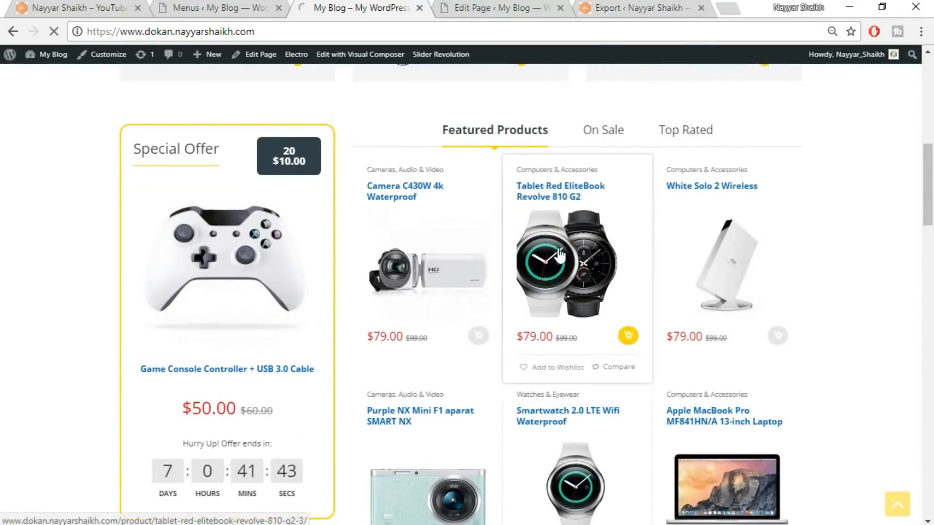
pyautogui.click(560, 254)
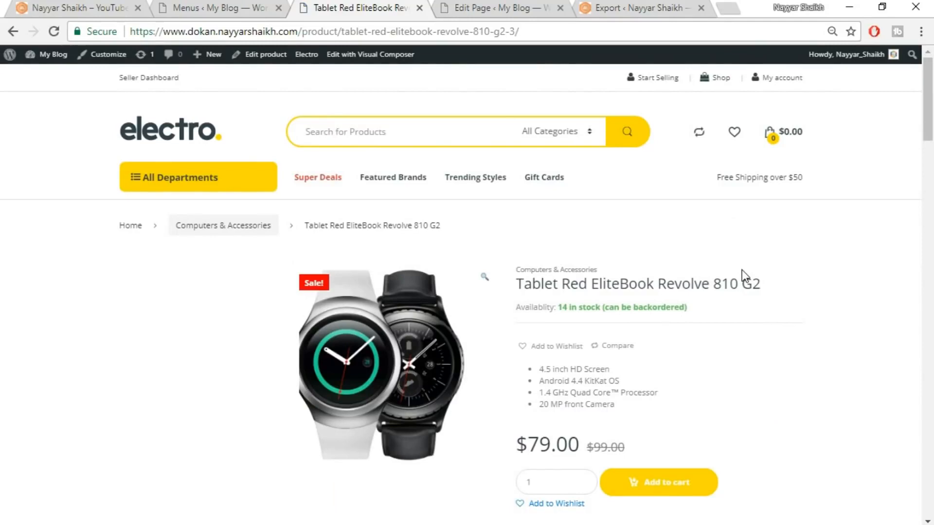
pyautogui.scroll(-2, 741, 274)
pyautogui.scroll(2, 233, 345)
pyautogui.scroll(-2, 183, 316)
pyautogui.scroll(-4, 231, 253)
pyautogui.scroll(5, 230, 249)
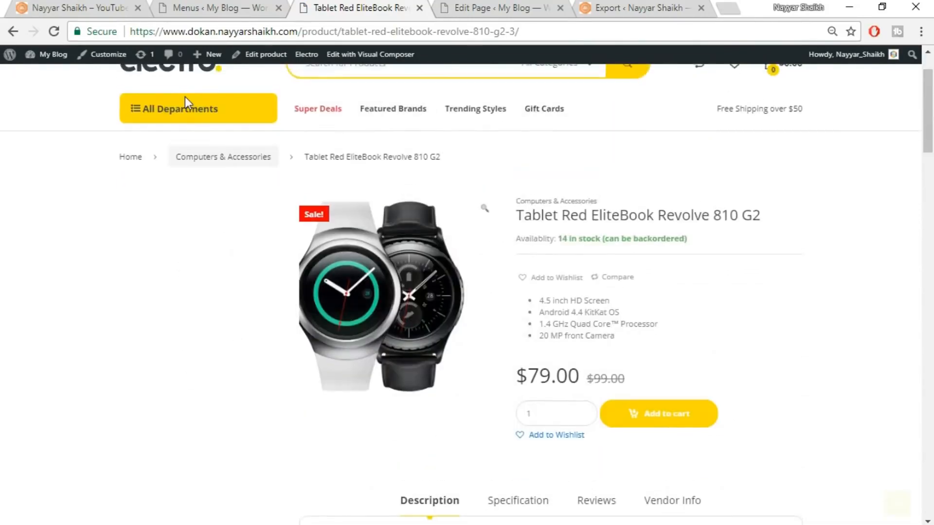
# Open the same product page on the demo site and examine its sidebar widgets
pyautogui.click(112, 6)
pyautogui.scroll(-10, 634, 240)
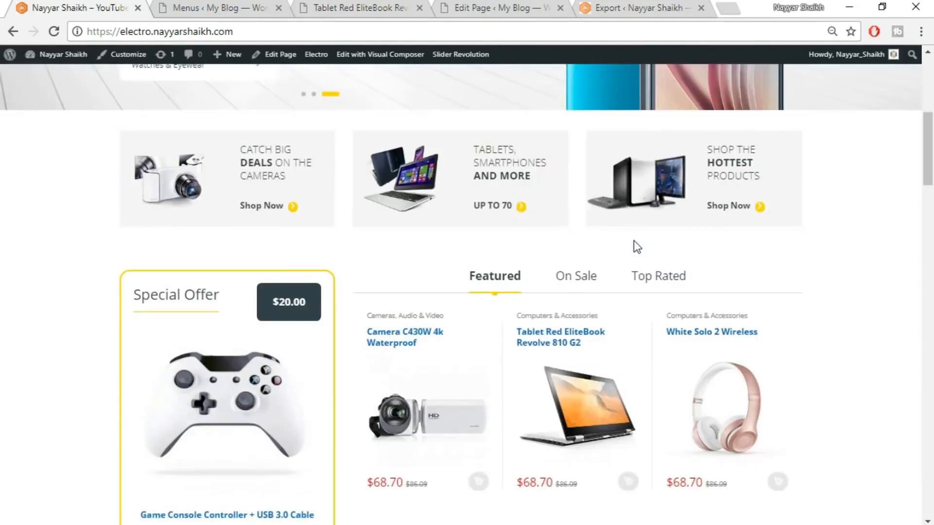
pyautogui.click(599, 246)
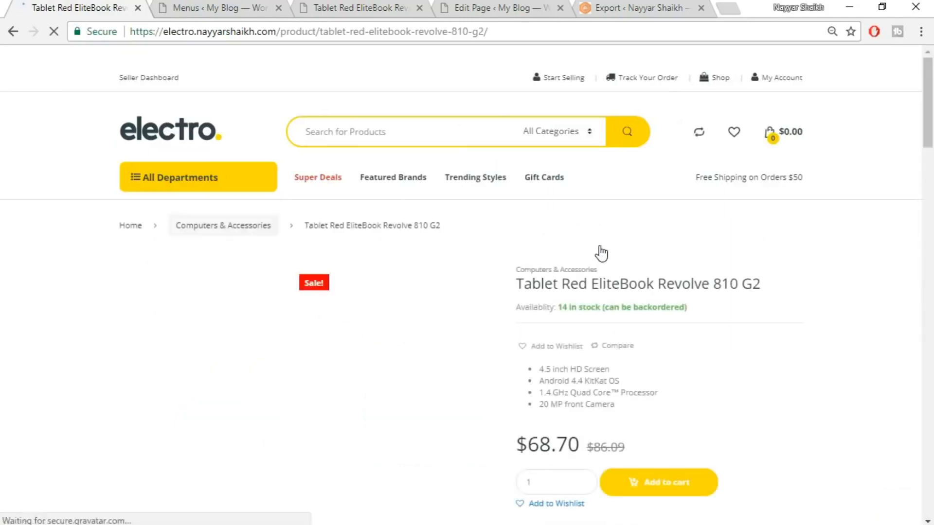
pyautogui.scroll(-4, 204, 302)
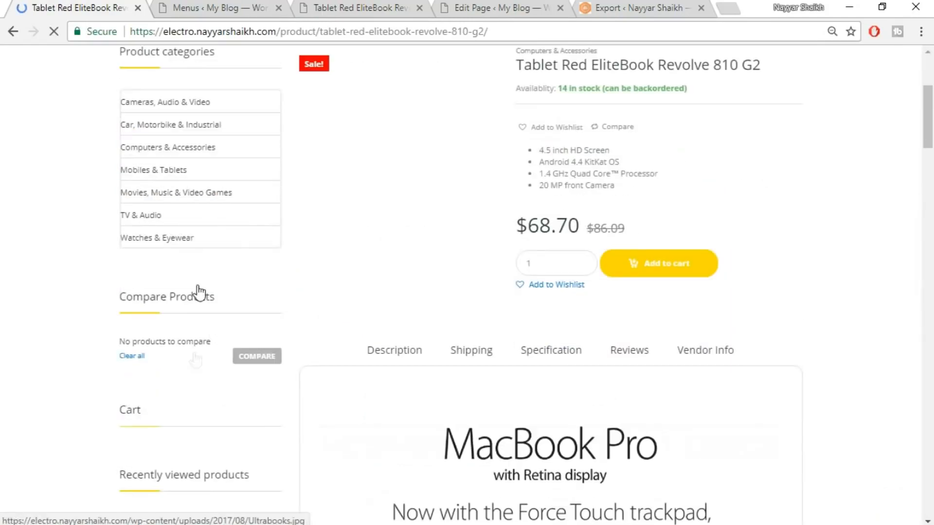
pyautogui.scroll(-4, 194, 358)
pyautogui.scroll(8, 200, 367)
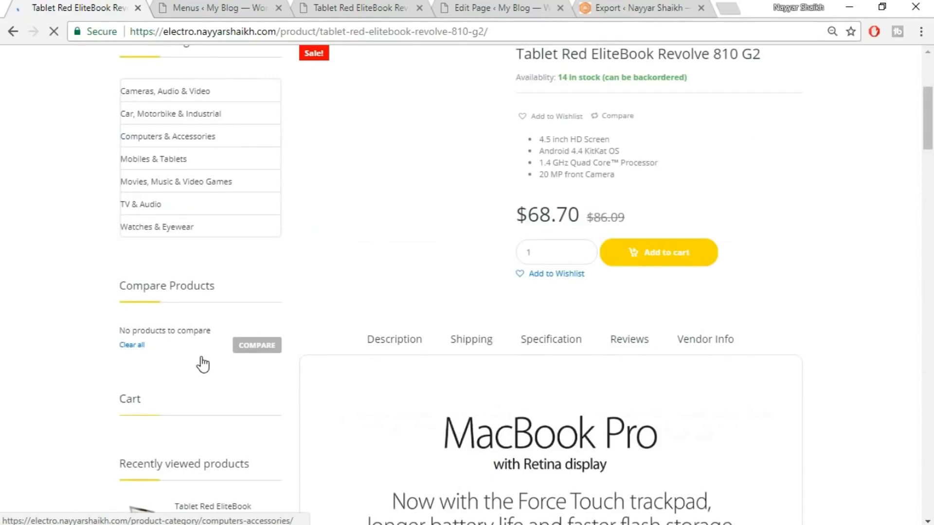
# Add the WooCommerce product categories widget to the Shop Sidebar
pyautogui.click(252, 6)
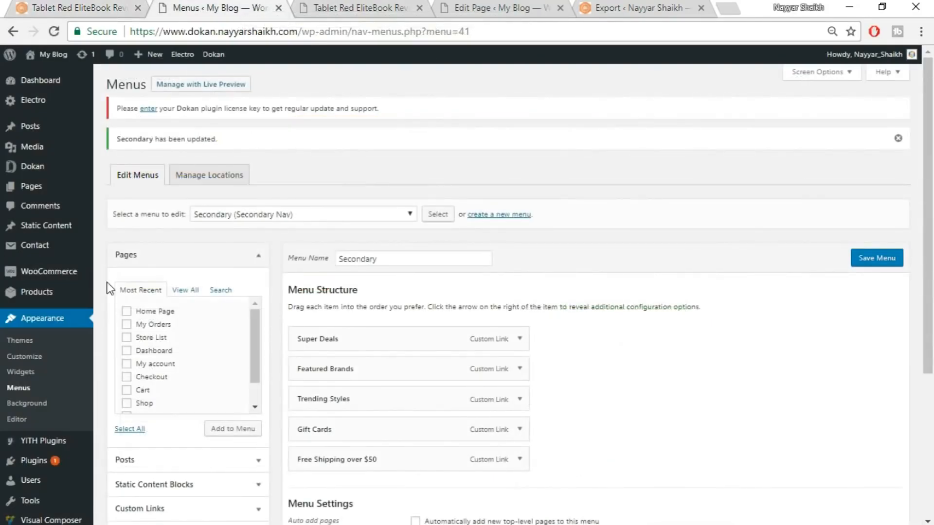
pyautogui.click(31, 372)
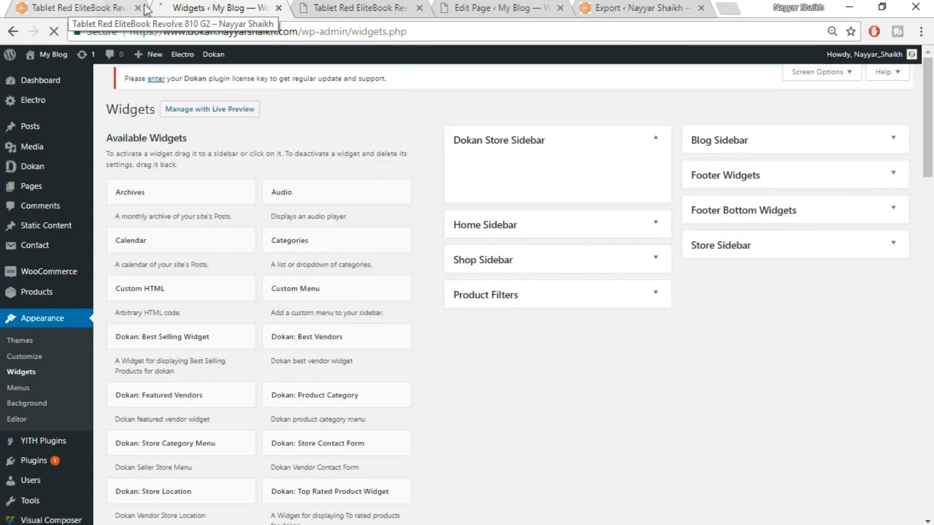
pyautogui.click(145, 9)
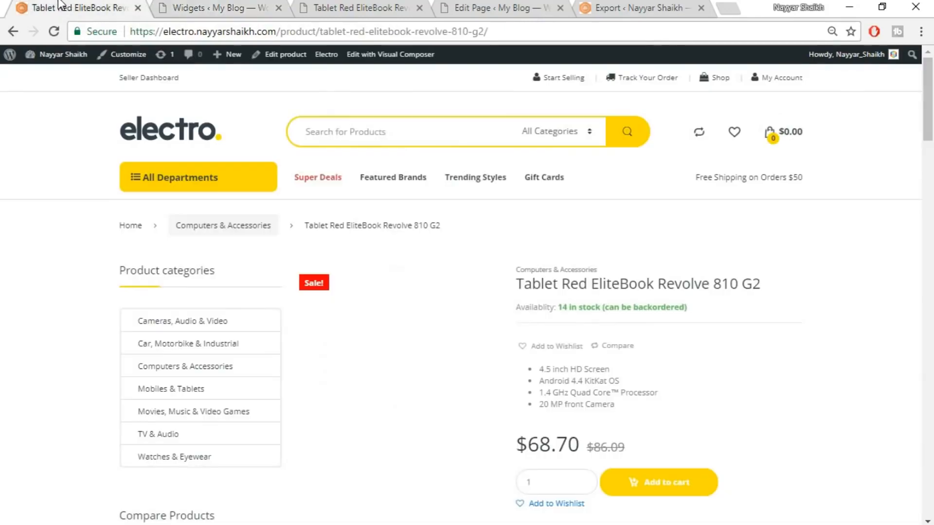
pyautogui.click(224, 8)
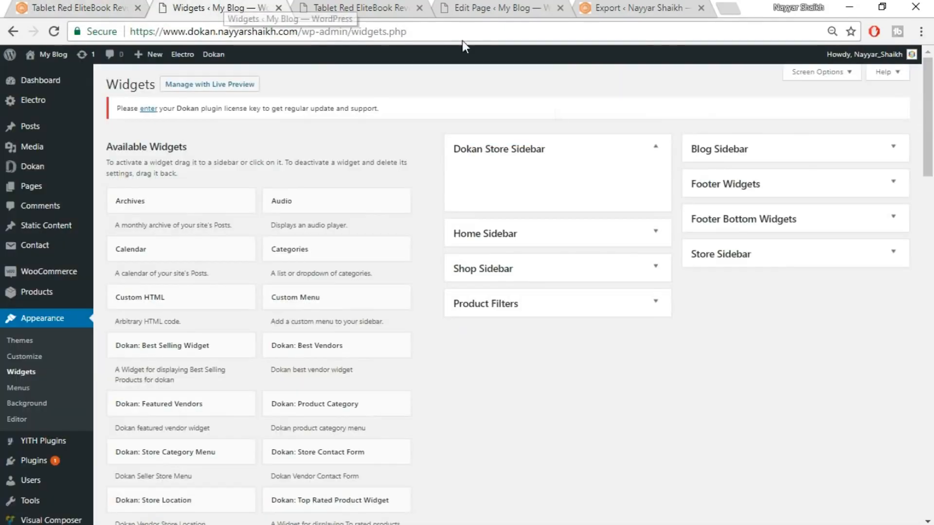
pyautogui.click(639, 148)
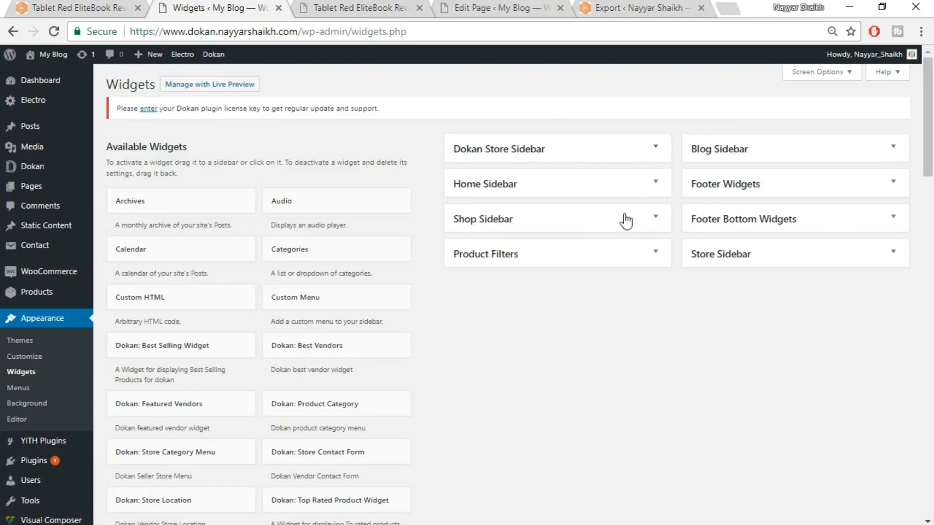
pyautogui.click(570, 223)
pyautogui.scroll(-5, 378, 327)
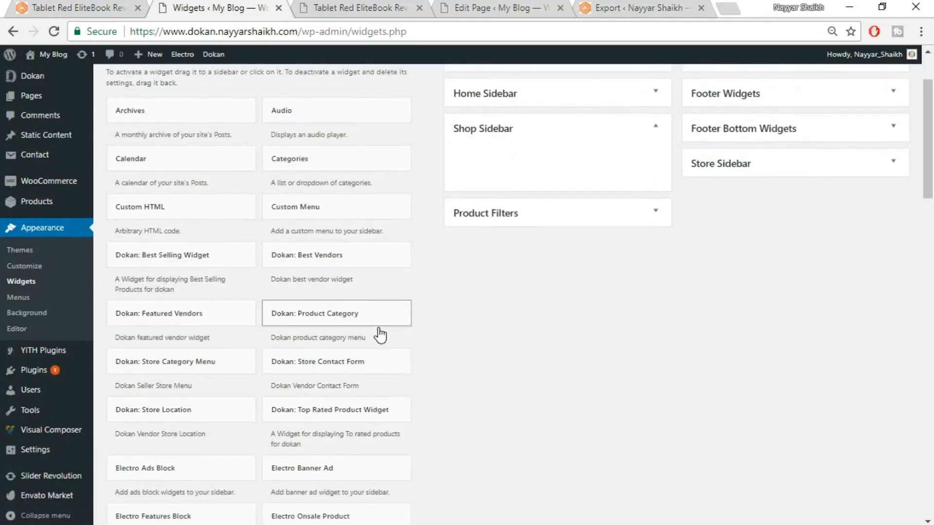
pyautogui.scroll(-6, 380, 334)
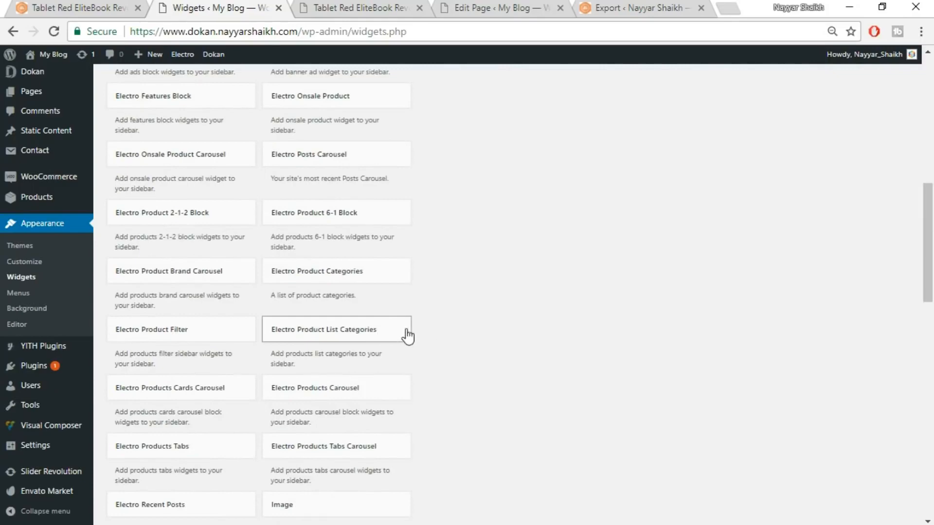
pyautogui.scroll(-15, 427, 331)
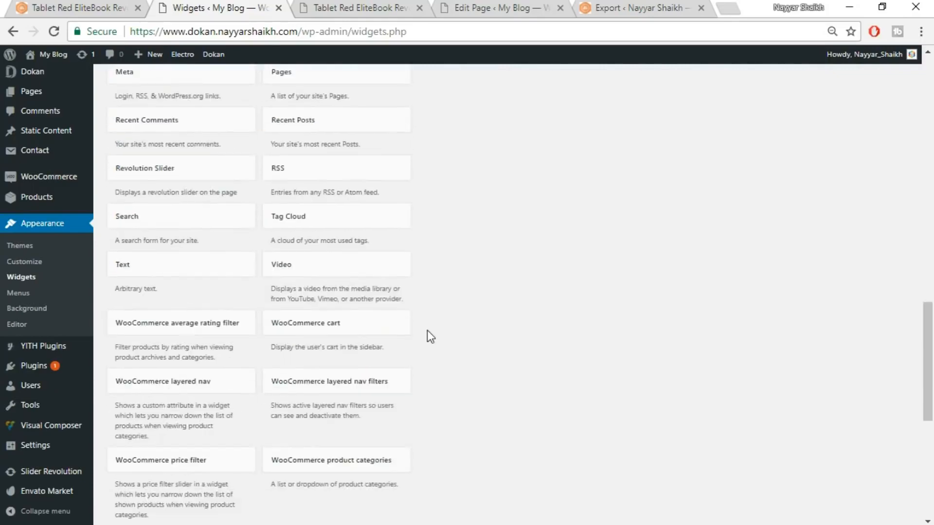
pyautogui.scroll(-2, 448, 358)
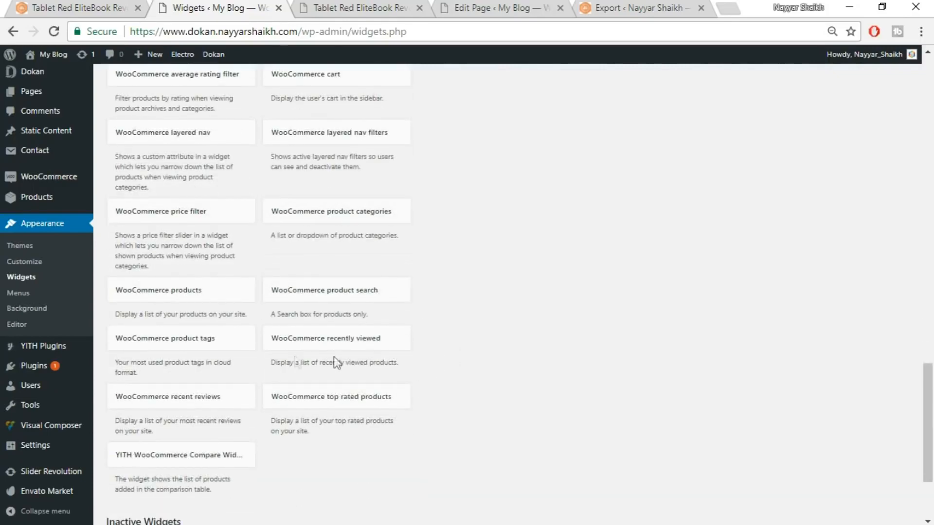
pyautogui.click(400, 214)
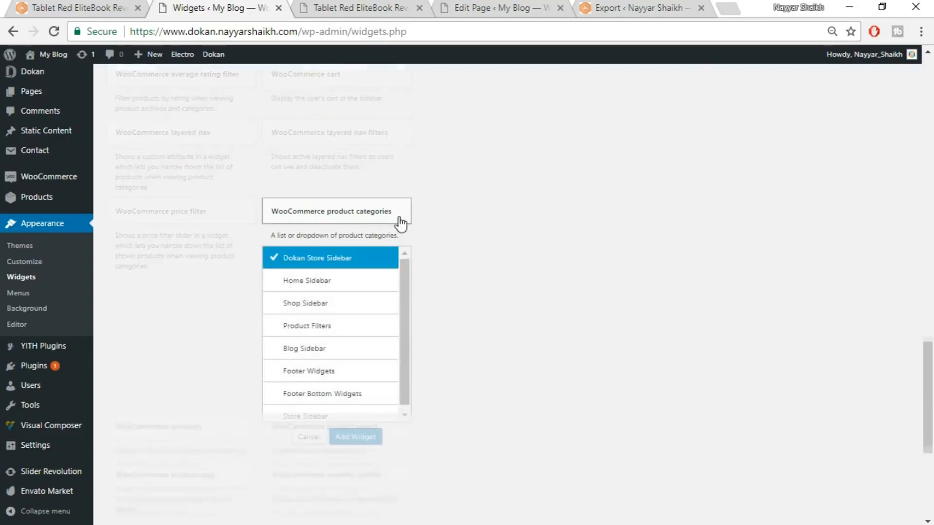
pyautogui.click(325, 306)
pyautogui.click(357, 435)
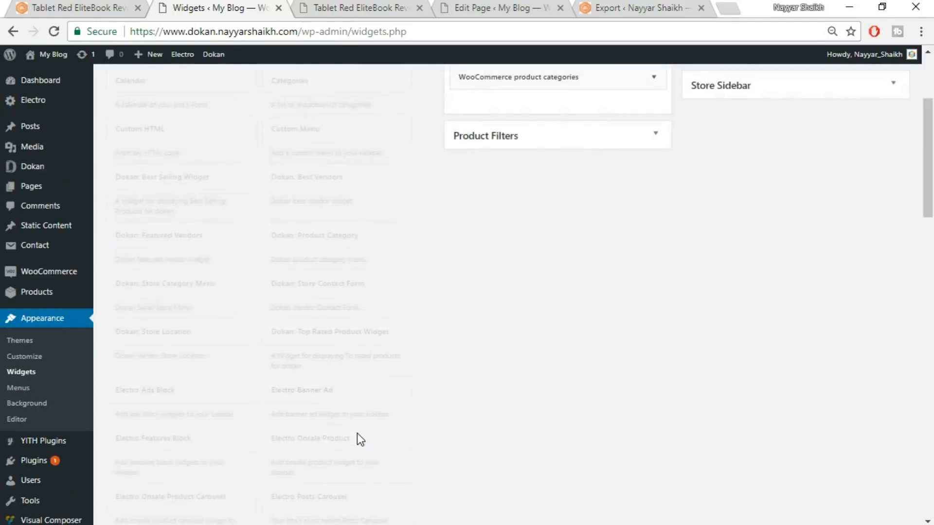
pyautogui.click(652, 357)
pyautogui.click(654, 166)
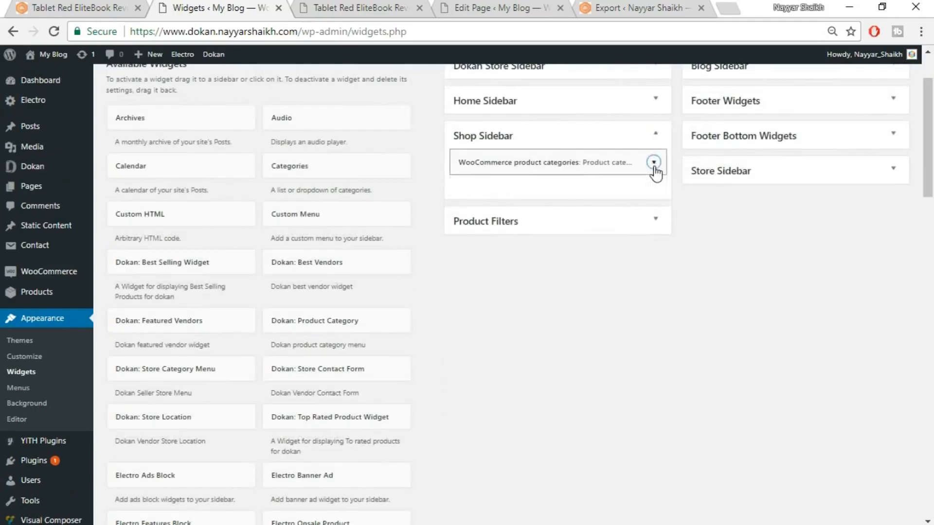
# Add the YITH WooCommerce Compare Widget to the Shop Sidebar titled Compare Products and save it
pyautogui.click(58, 8)
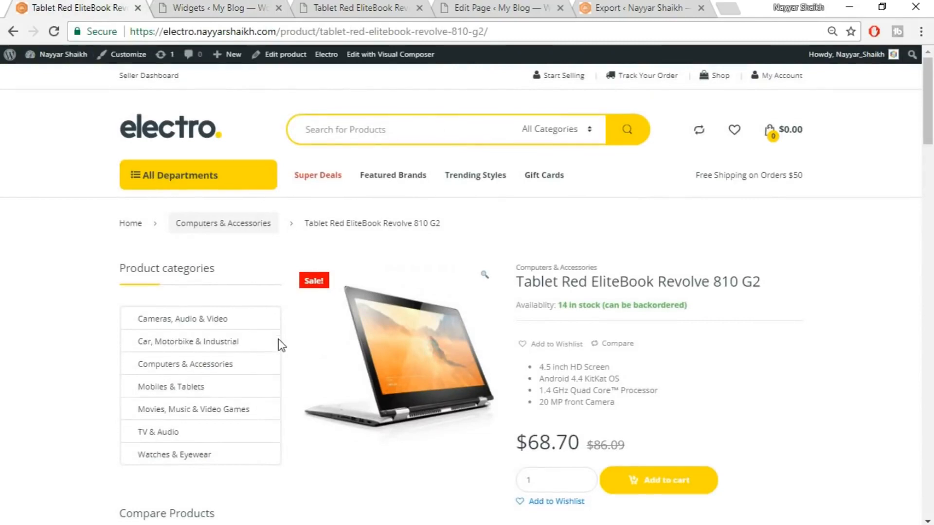
pyautogui.scroll(-3, 278, 339)
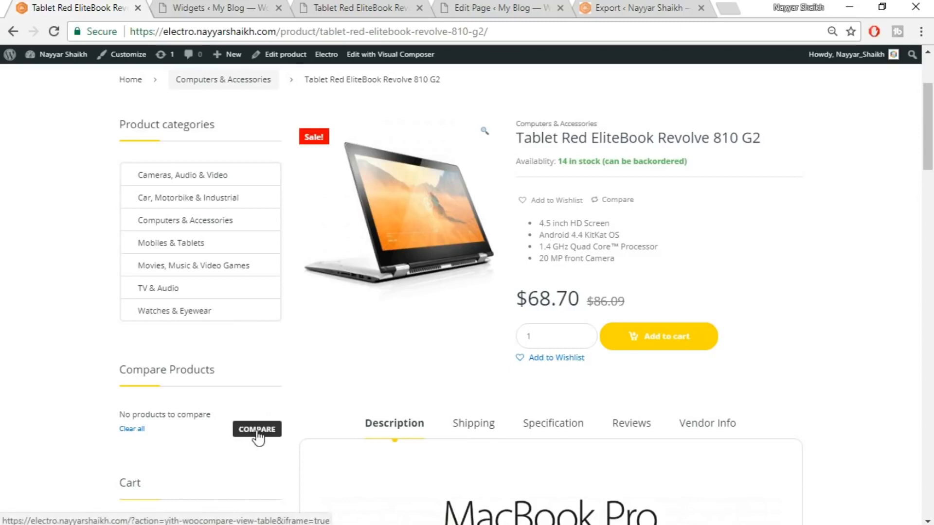
pyautogui.click(238, 6)
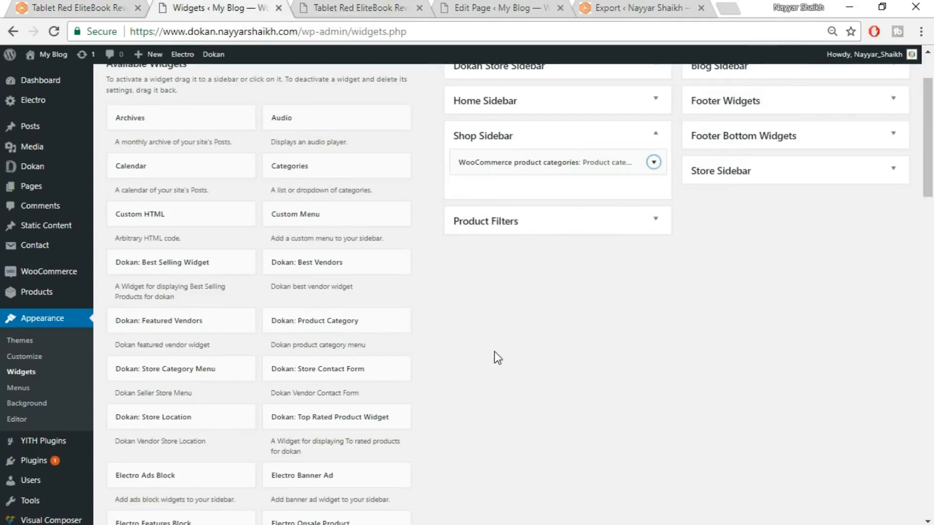
pyautogui.scroll(-13, 495, 357)
pyautogui.scroll(-9, 494, 352)
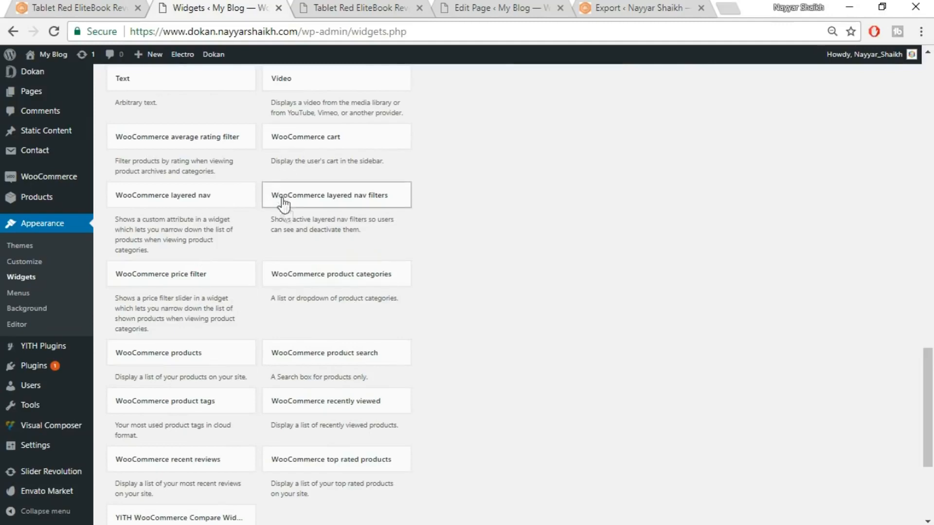
pyautogui.scroll(2, 283, 209)
pyautogui.scroll(-5, 433, 306)
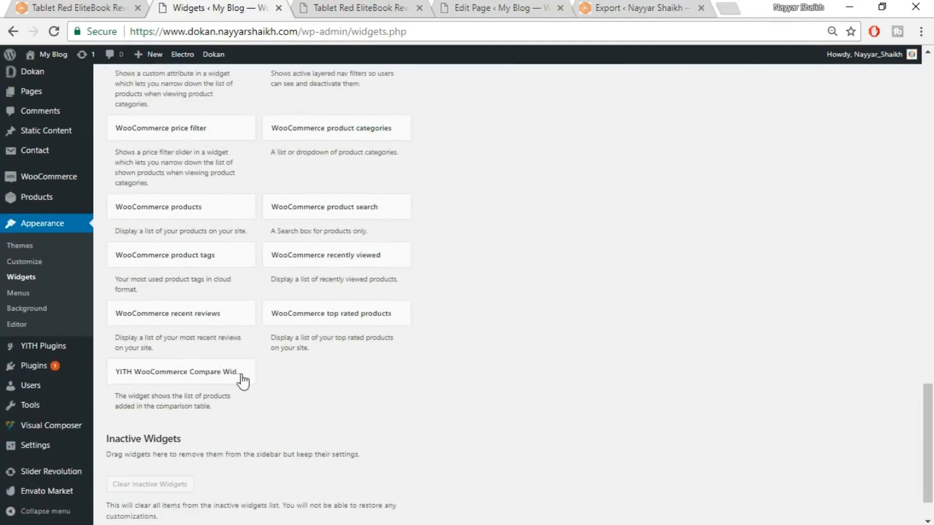
pyautogui.click(255, 379)
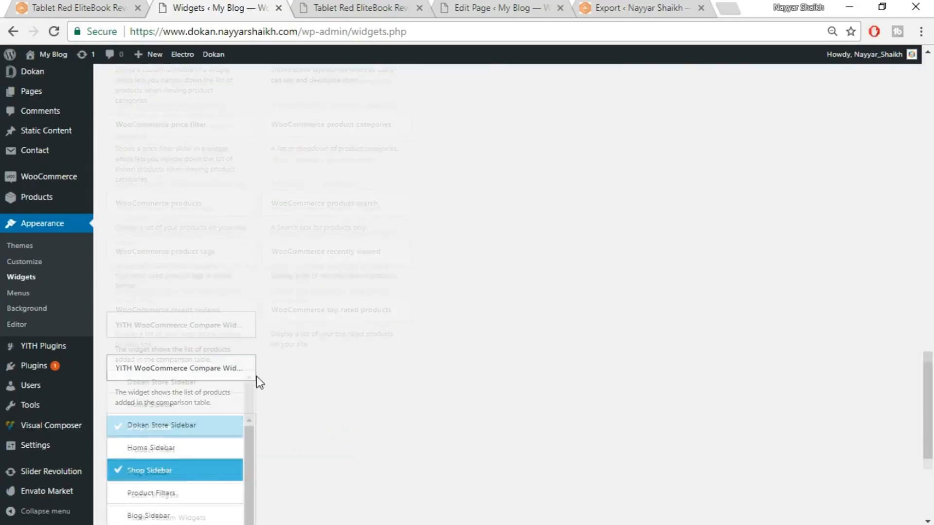
pyautogui.scroll(-3, 246, 404)
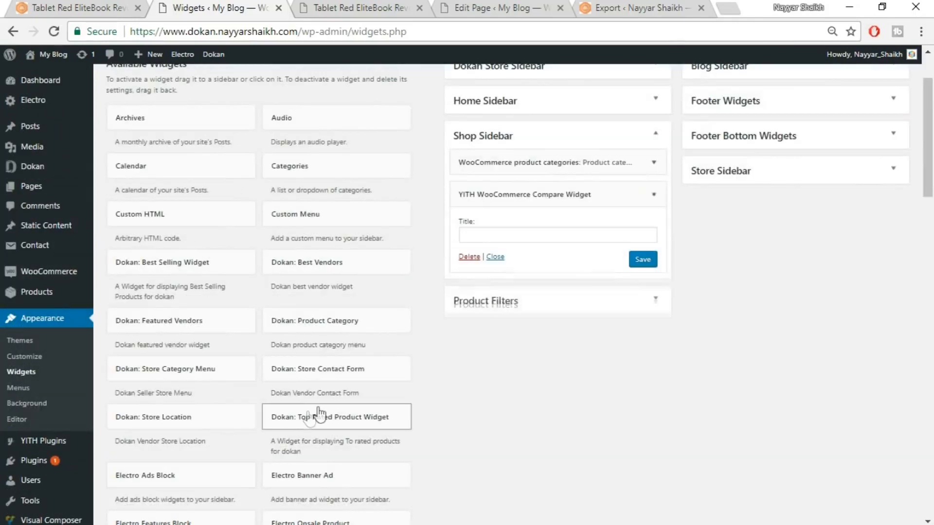
pyautogui.click(561, 237)
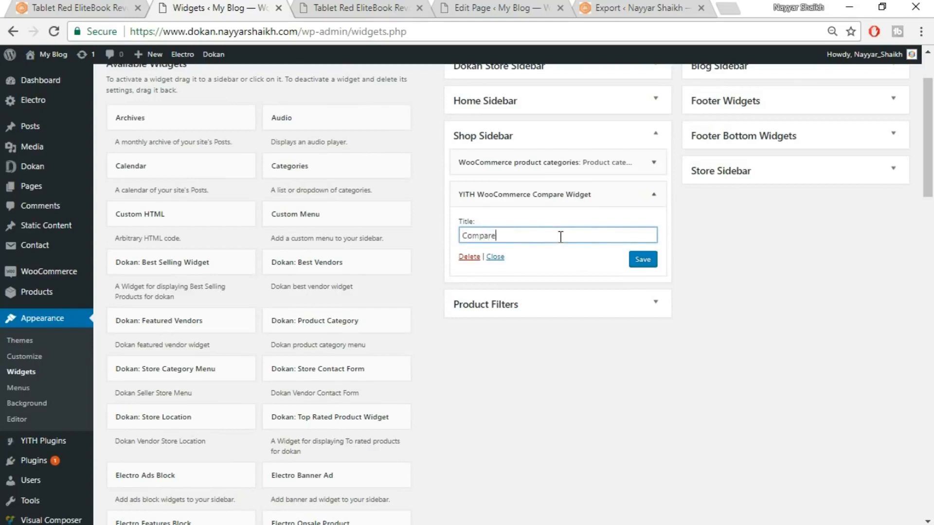
pyautogui.write('Compare Products')
pyautogui.click(636, 258)
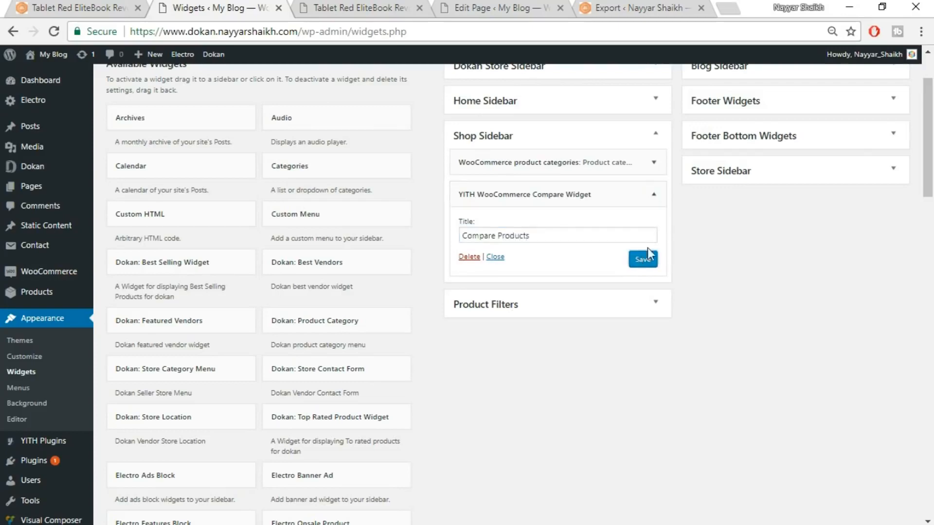
pyautogui.click(653, 194)
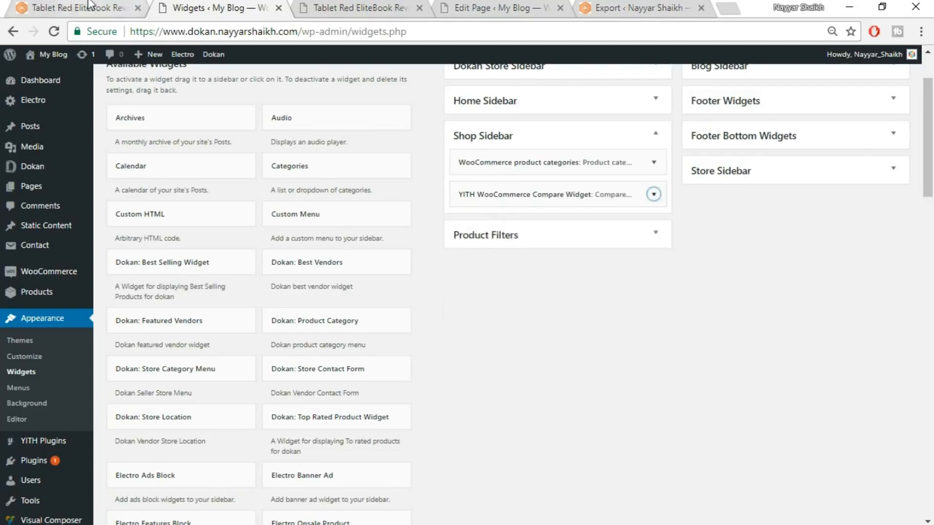
# Compare the demo product page's remaining sidebar widgets with the available widgets list
pyautogui.click(78, 8)
pyautogui.scroll(-5, 302, 239)
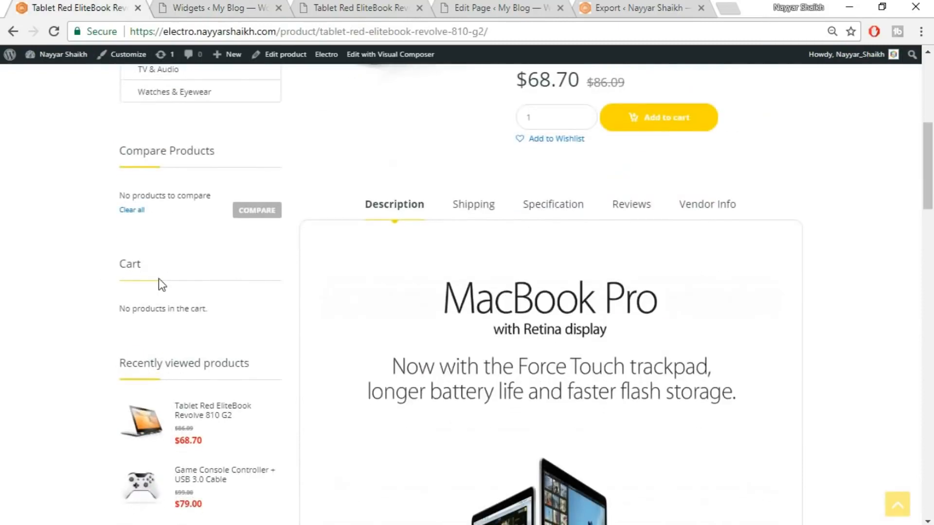
pyautogui.click(189, 9)
pyautogui.scroll(2, 377, 240)
pyautogui.scroll(-2, 383, 251)
pyautogui.scroll(-2, 386, 256)
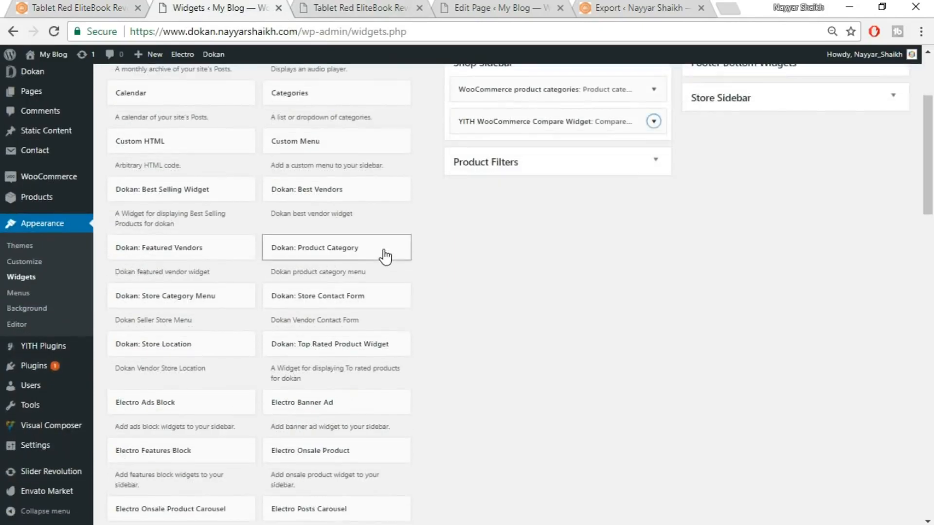
pyautogui.scroll(2, 494, 334)
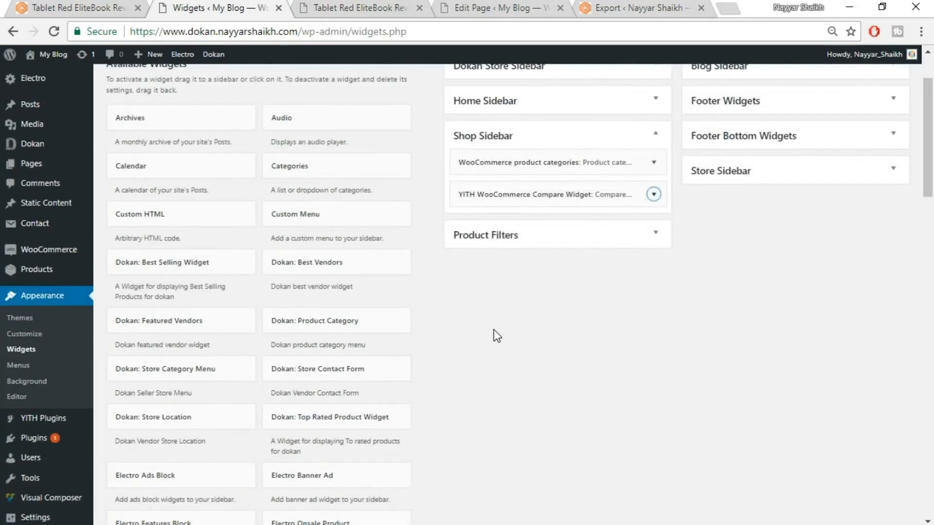
pyautogui.scroll(-10, 456, 349)
pyautogui.scroll(-12, 456, 349)
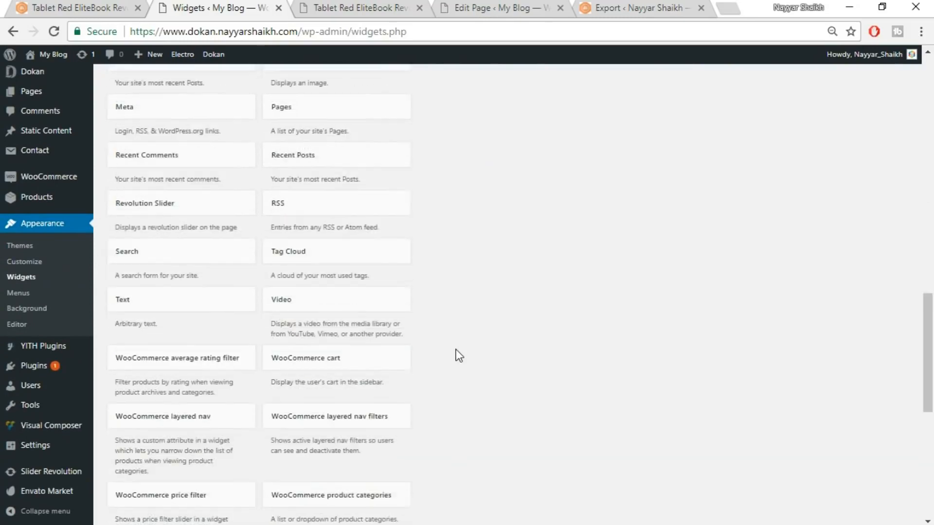
# Add the WooCommerce cart widget to the Shop Sidebar
pyautogui.scroll(3, 437, 325)
pyautogui.scroll(3, 437, 325)
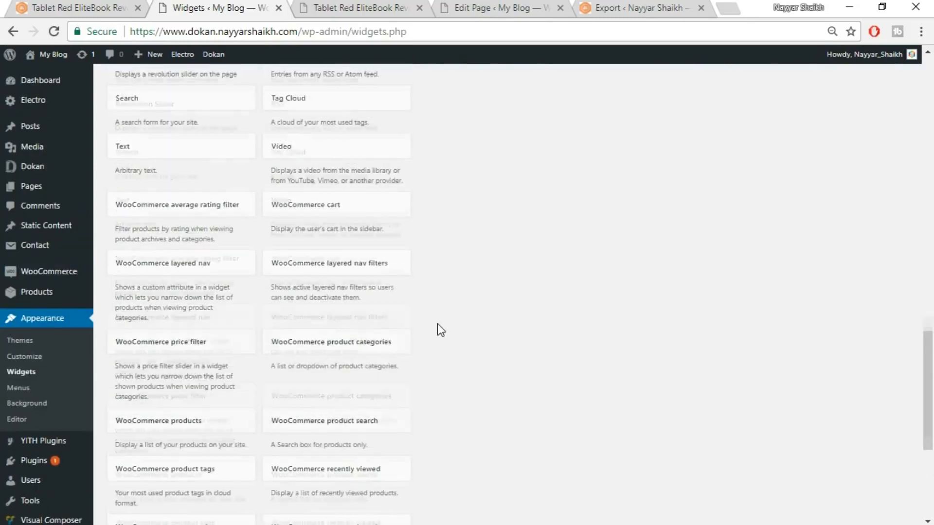
pyautogui.click(331, 286)
pyautogui.scroll(-2, 434, 295)
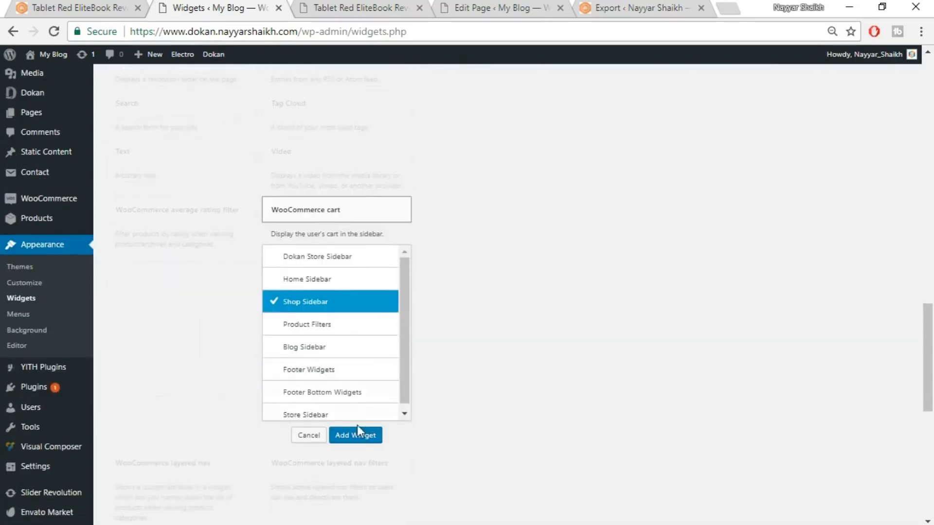
pyautogui.click(356, 434)
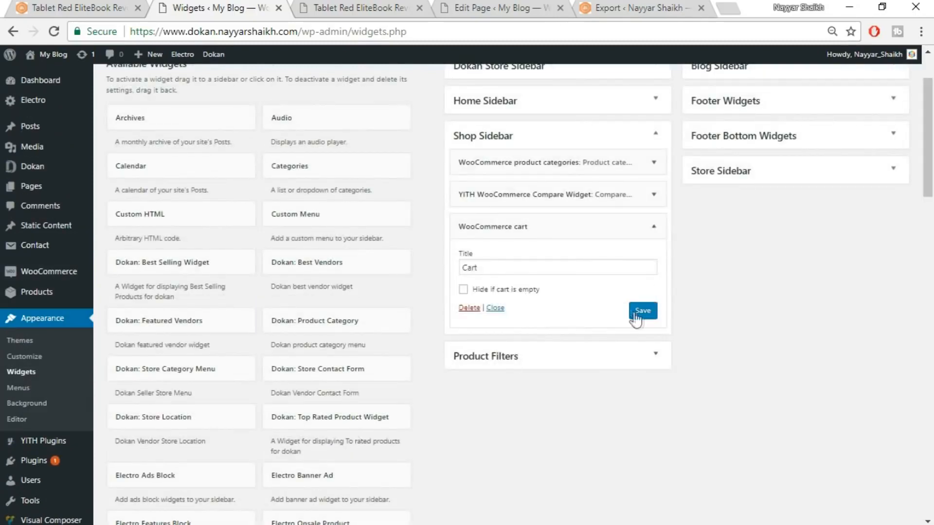
pyautogui.click(654, 227)
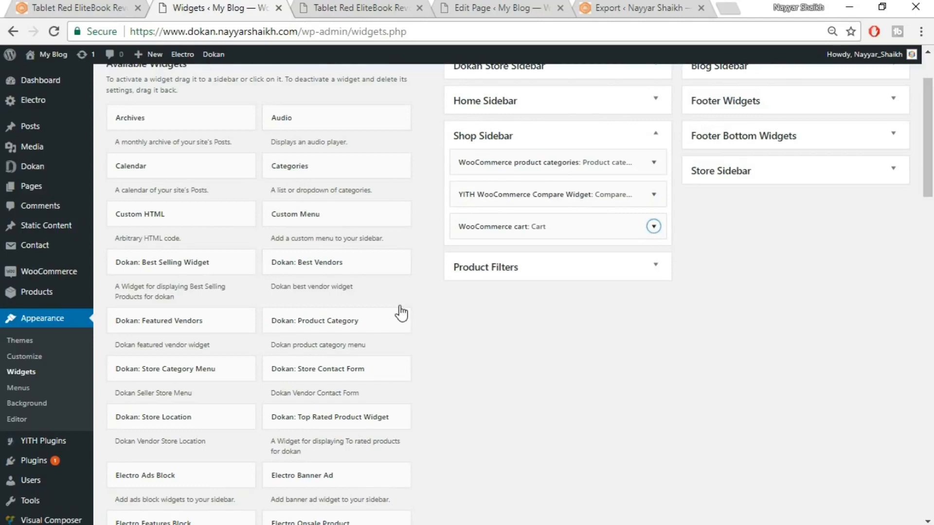
# Add the WooCommerce recently viewed widget to the Shop Sidebar, set it to show 5 products, and save it
pyautogui.scroll(-5, 413, 316)
pyautogui.scroll(-12, 416, 336)
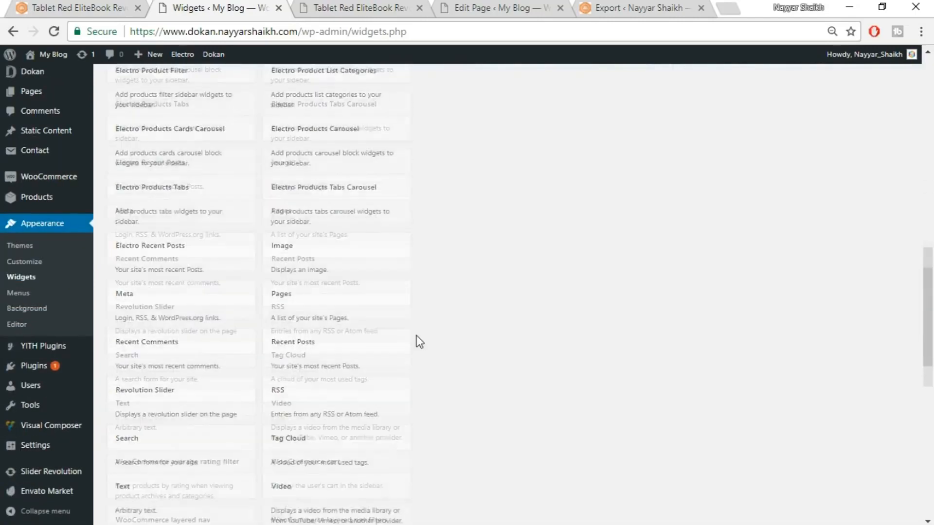
pyautogui.scroll(-8, 417, 337)
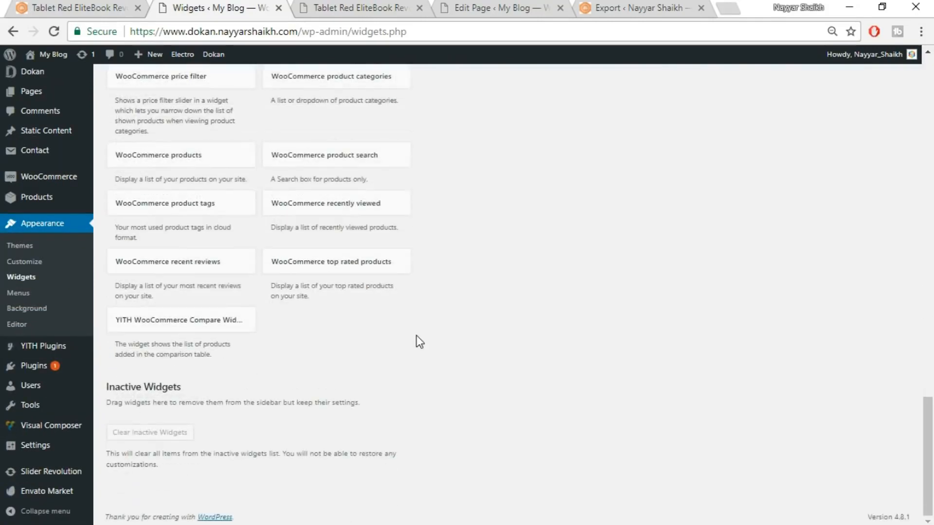
pyautogui.scroll(2, 445, 335)
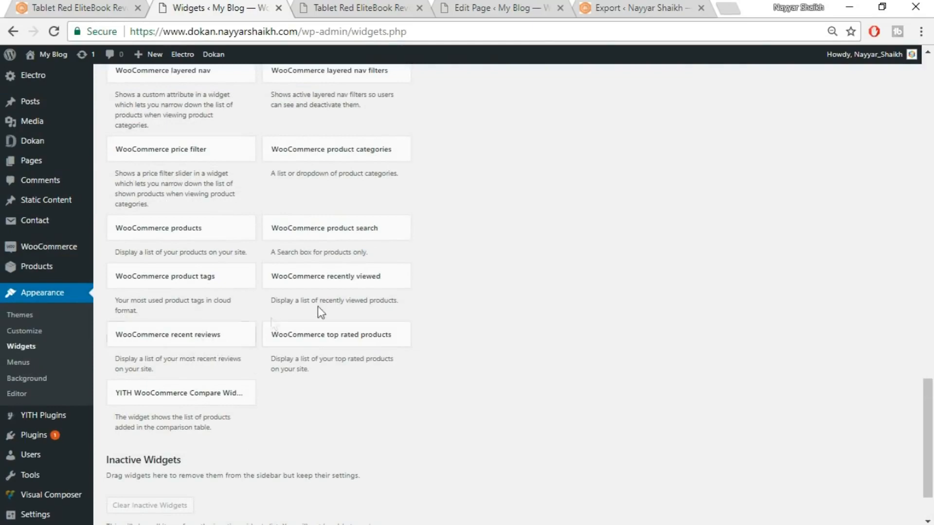
pyautogui.click(393, 286)
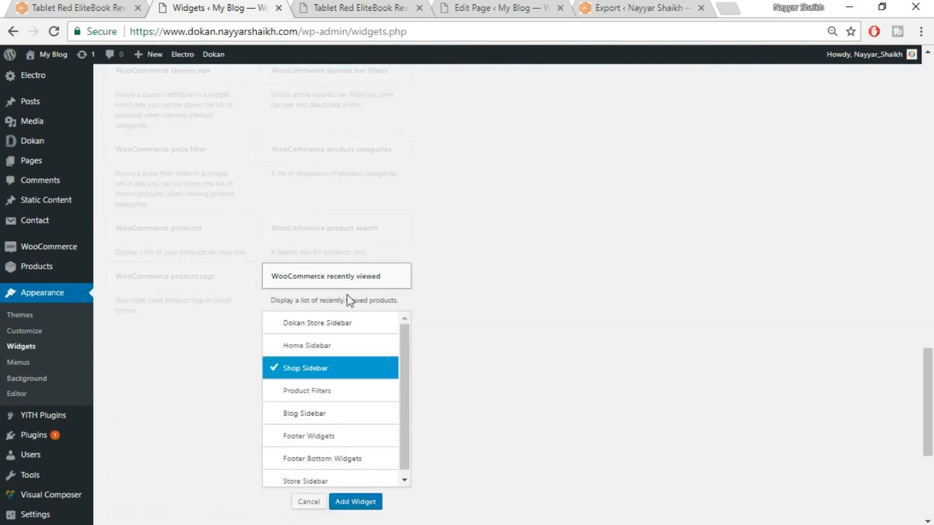
pyautogui.click(356, 503)
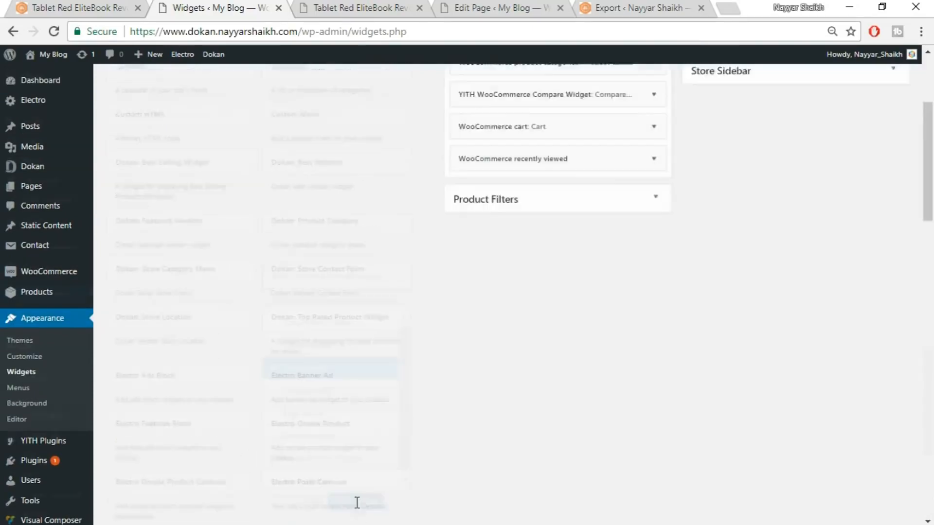
pyautogui.moveTo(513, 332); pyautogui.dragTo(452, 333)
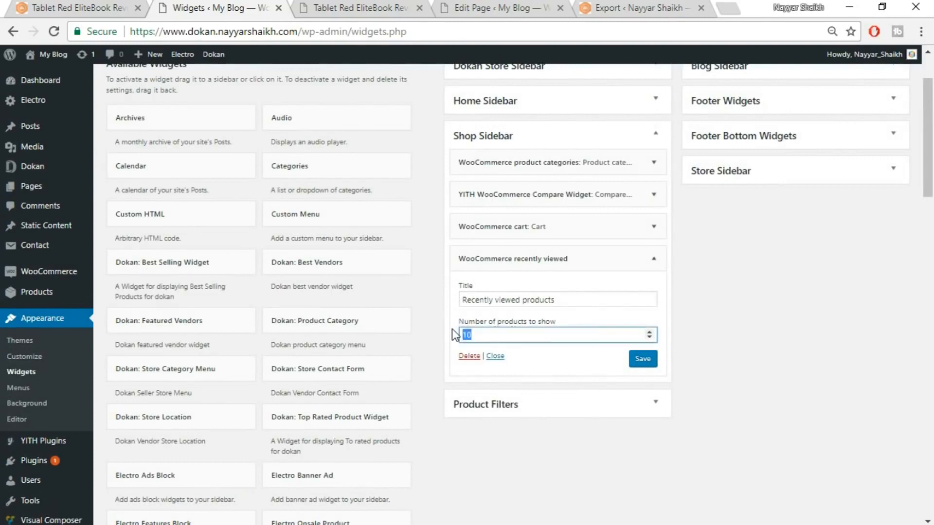
pyautogui.write('5')
pyautogui.click(642, 359)
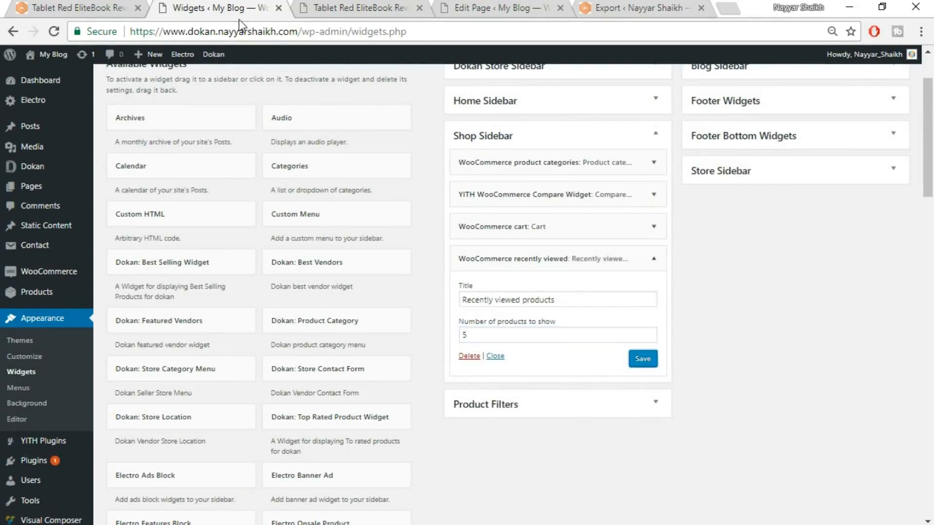
# Reload the site's product page and examine its sidebar widgets
pyautogui.click(338, 5)
pyautogui.click(360, 31)
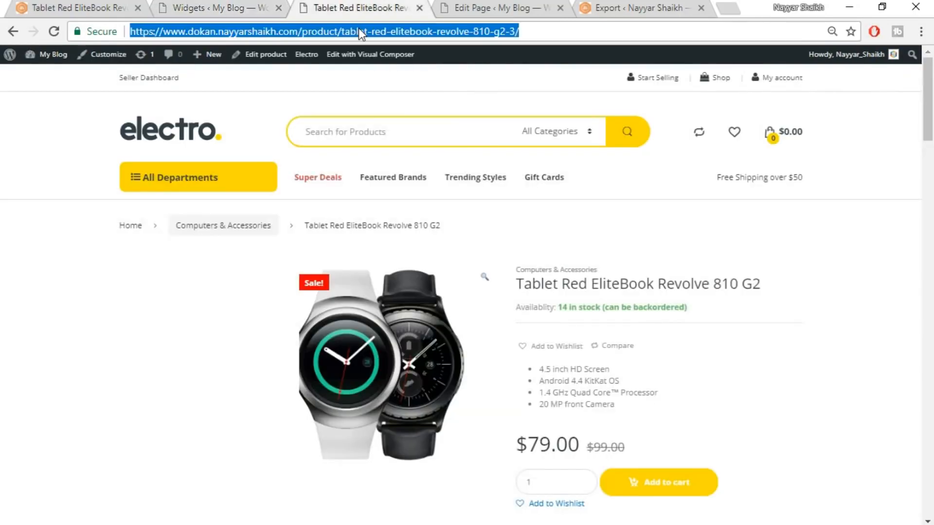
pyautogui.press('Return')
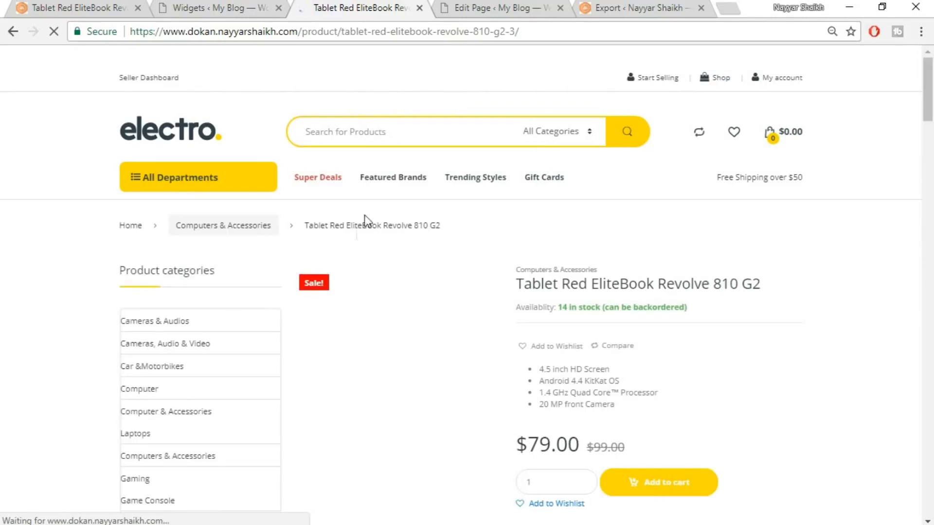
pyautogui.scroll(-8, 215, 330)
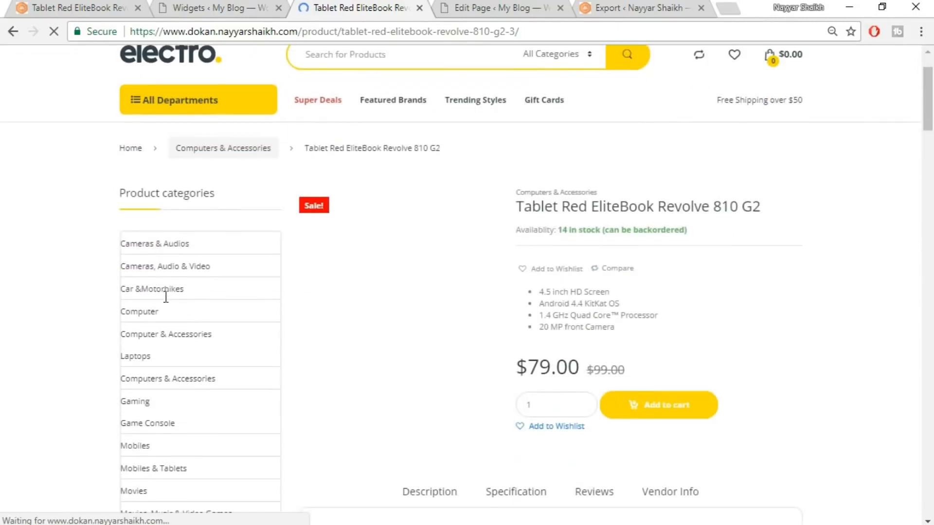
pyautogui.scroll(-3, 196, 316)
pyautogui.scroll(8, 190, 347)
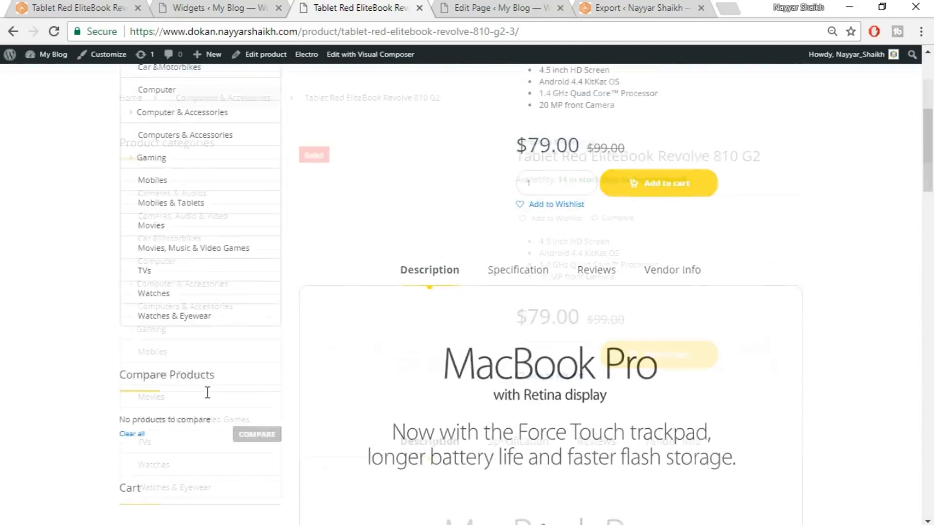
pyautogui.scroll(-6, 175, 366)
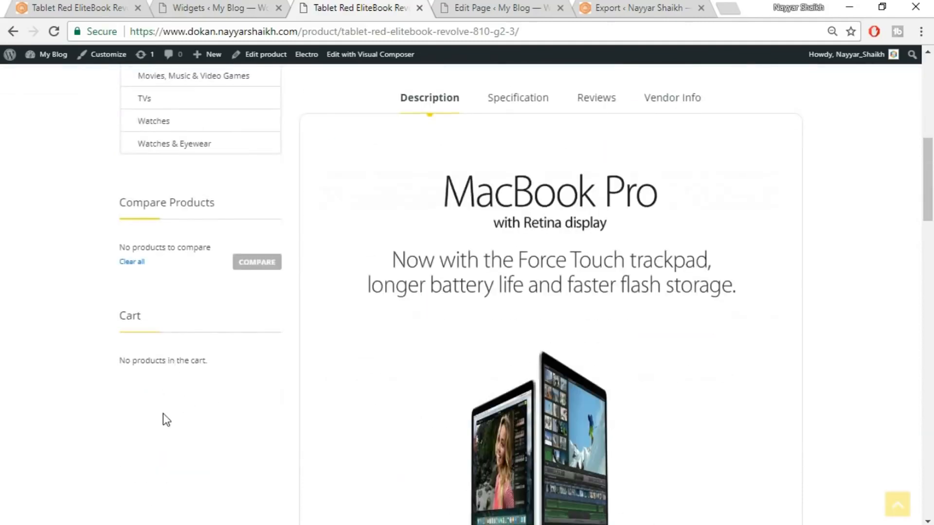
pyautogui.hotkey('ctrl', 'a')
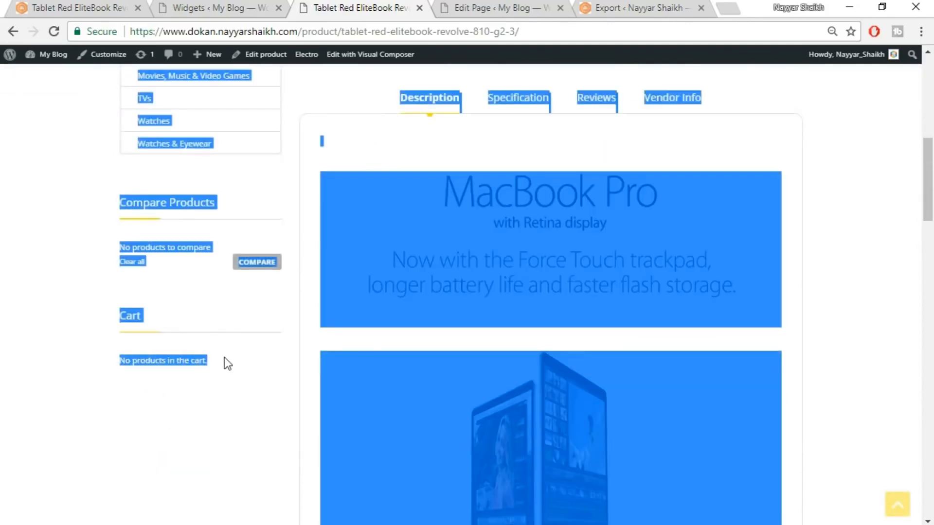
pyautogui.click(227, 363)
pyautogui.scroll(10, 163, 340)
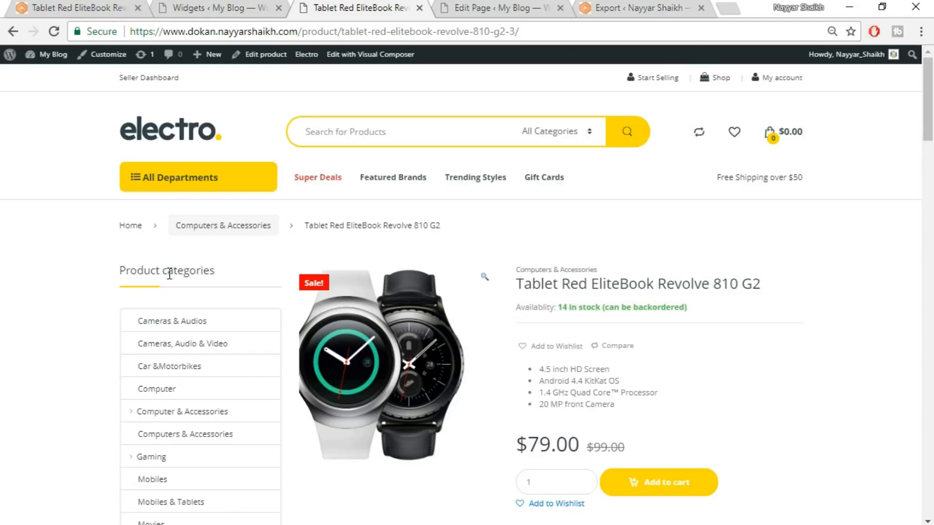
# Open the FAQ page from the demo site's footer to examine its layout
pyautogui.click(27, 5)
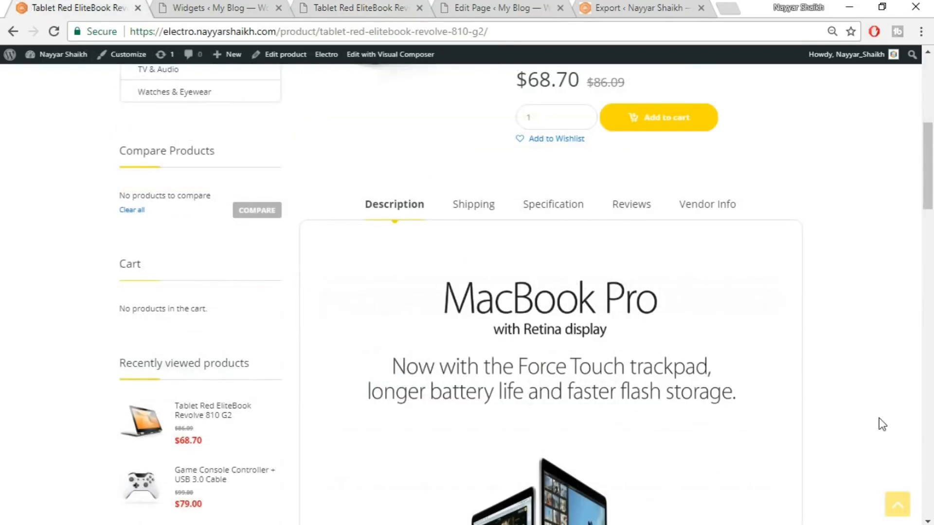
pyautogui.scroll(-20, 882, 440)
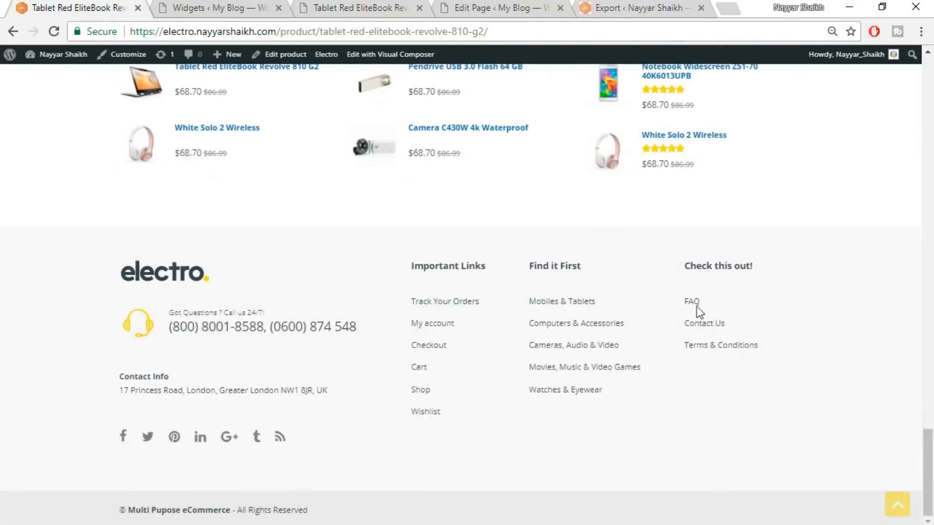
pyautogui.click(694, 302)
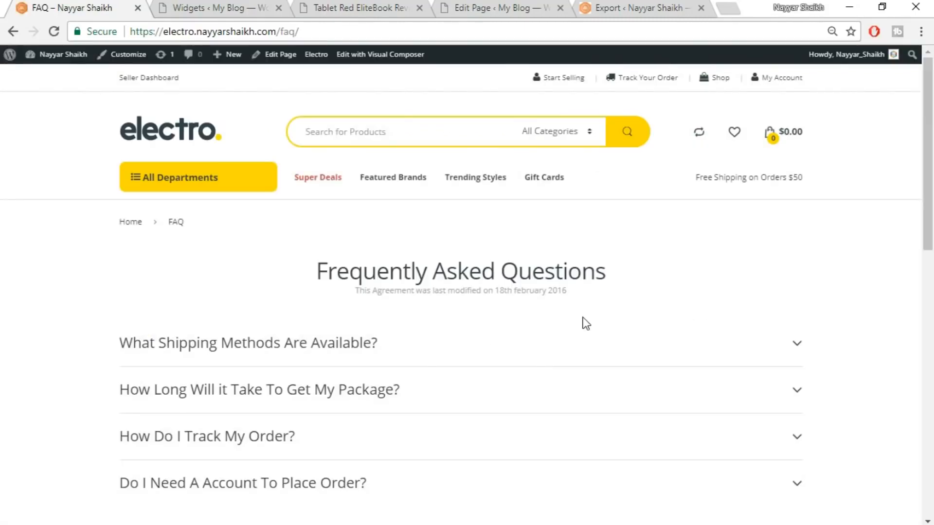
pyautogui.scroll(-3, 582, 317)
# Create a new page titled FAQ
pyautogui.click(355, 7)
pyautogui.click(196, 6)
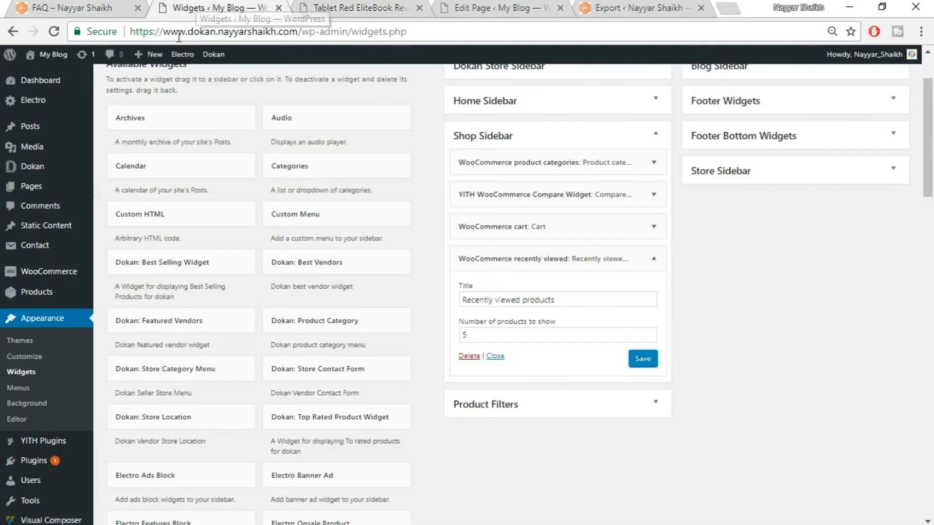
pyautogui.moveTo(42, 194)
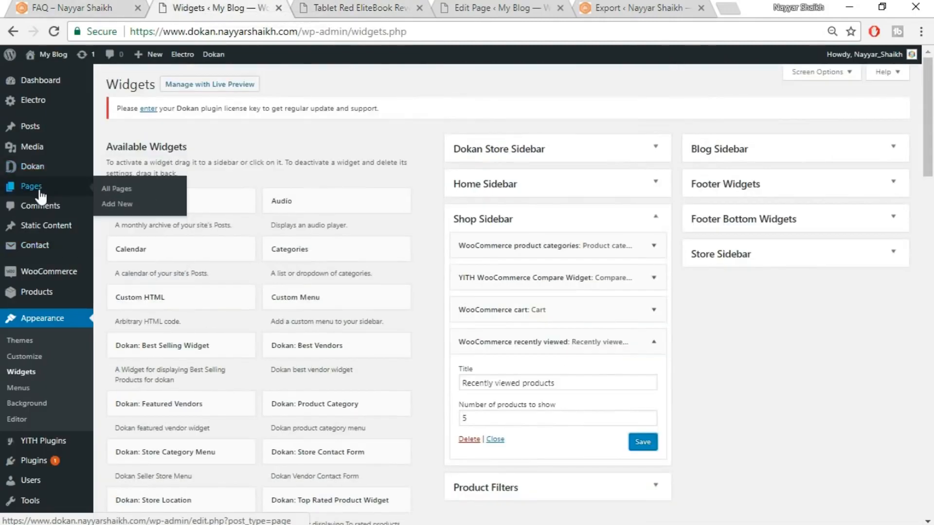
pyautogui.click(123, 207)
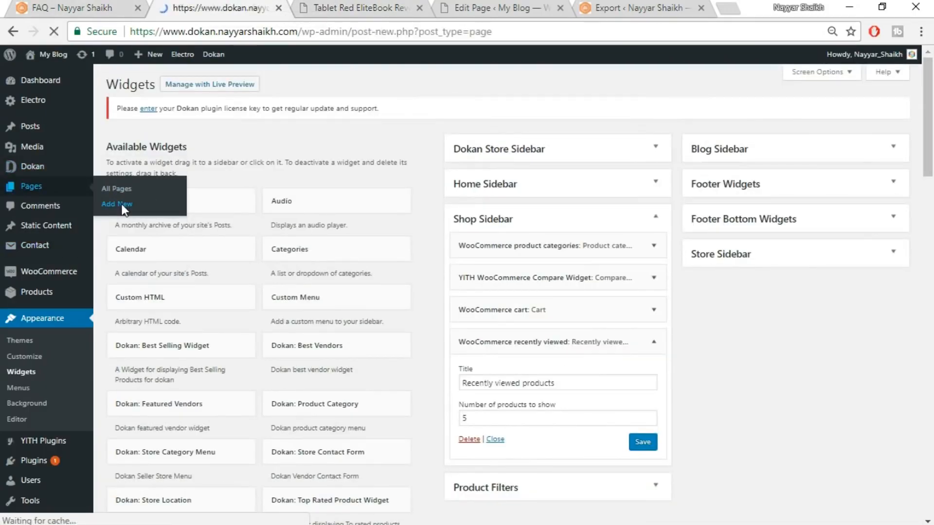
pyautogui.write('FAQ')
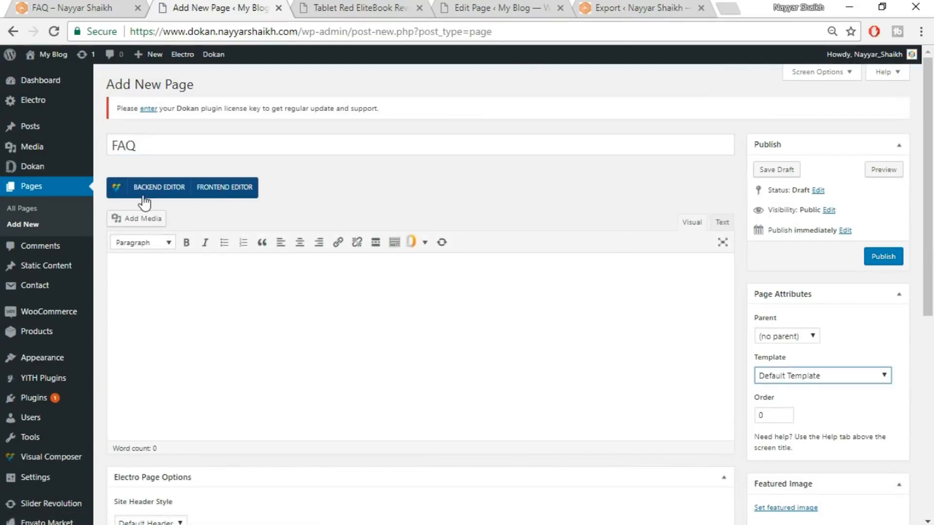
# Switch to the backend Visual Composer editor and add an FAQ element to the page
pyautogui.click(145, 202)
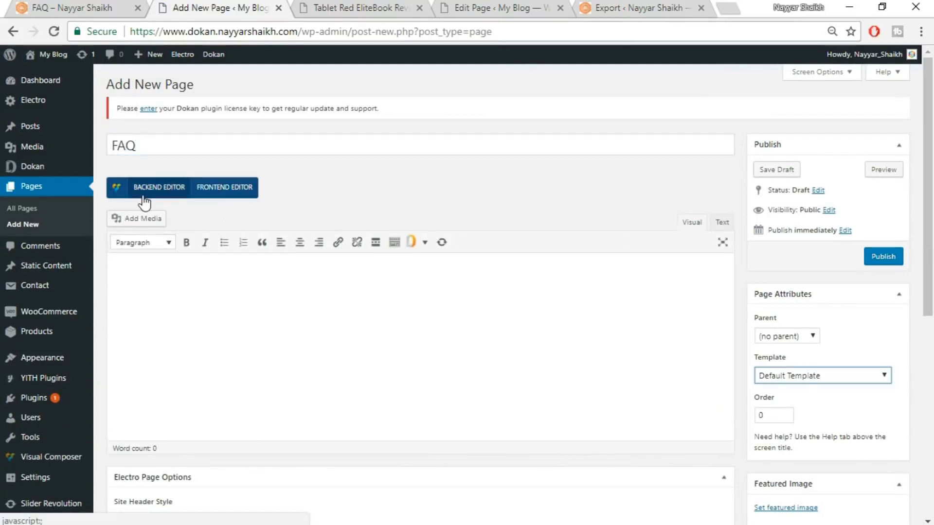
pyautogui.scroll(-2, 322, 384)
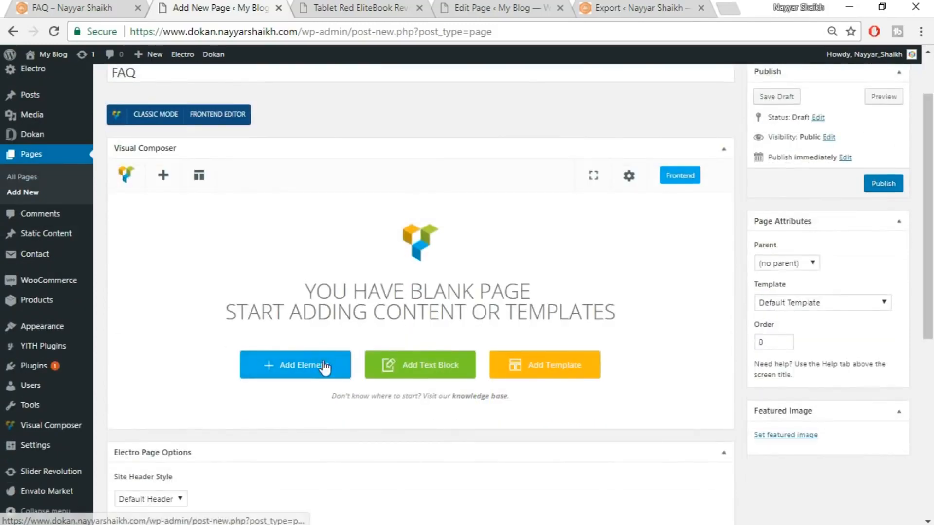
pyautogui.click(323, 362)
pyautogui.write('faq')
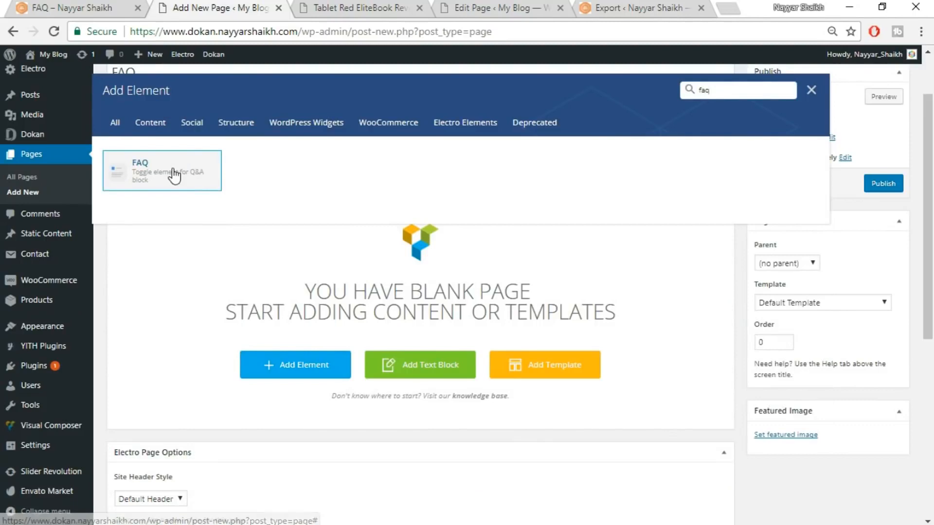
pyautogui.click(174, 176)
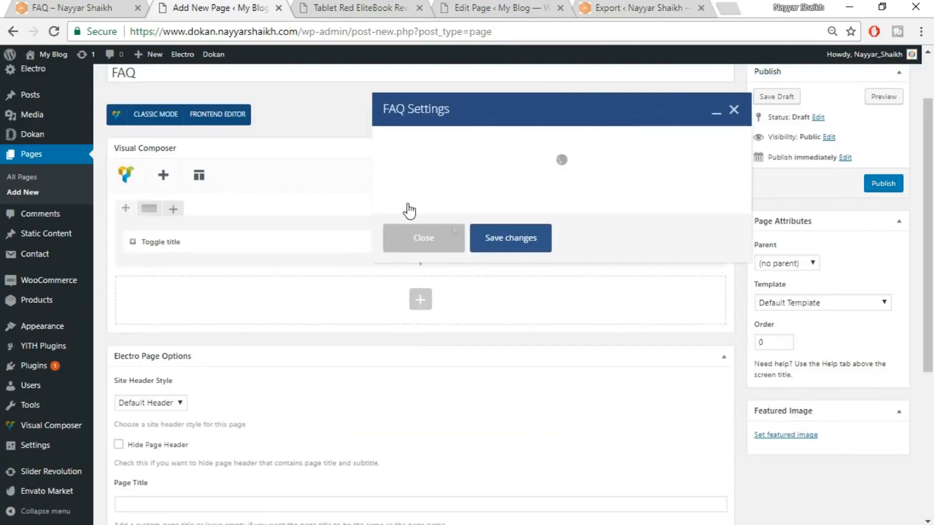
# Expand the demo FAQ page's questions and copy the opening sentence of an answer
pyautogui.click(108, 9)
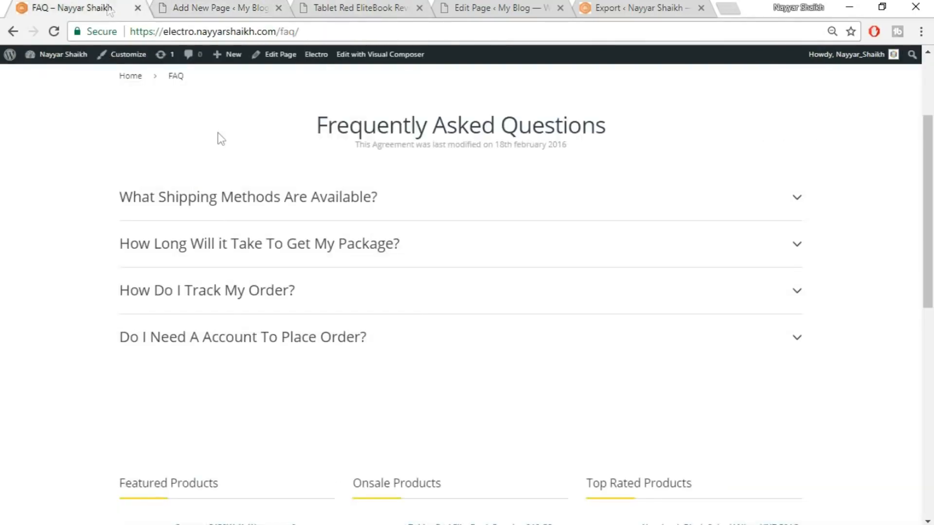
pyautogui.click(261, 199)
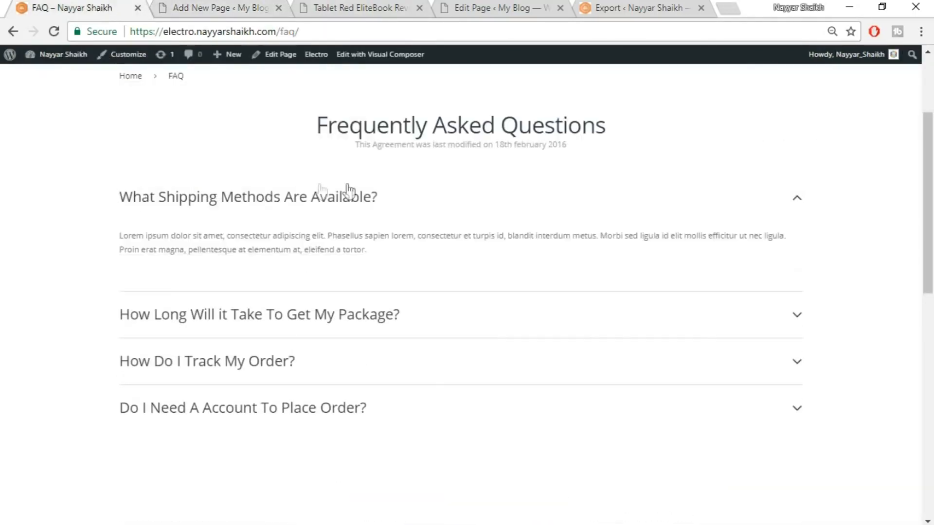
pyautogui.click(219, 210)
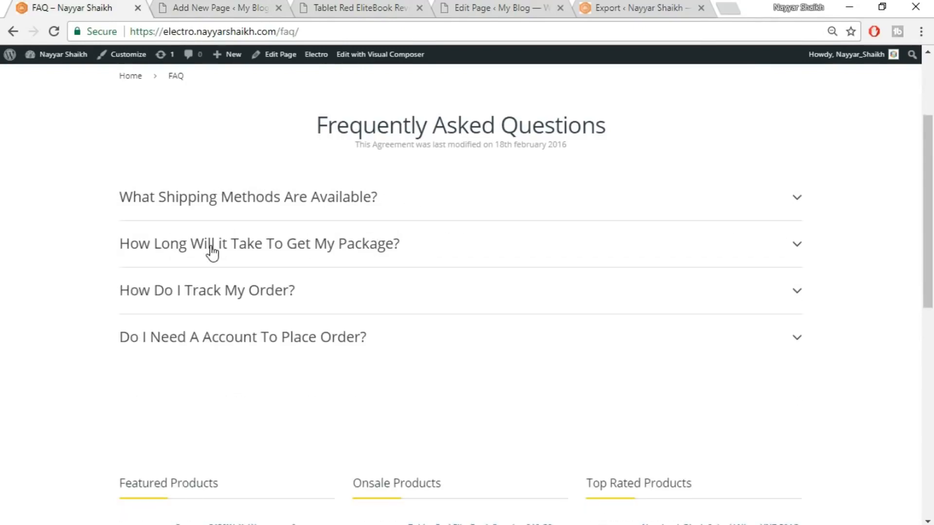
pyautogui.click(209, 255)
pyautogui.moveTo(113, 283); pyautogui.dragTo(305, 281)
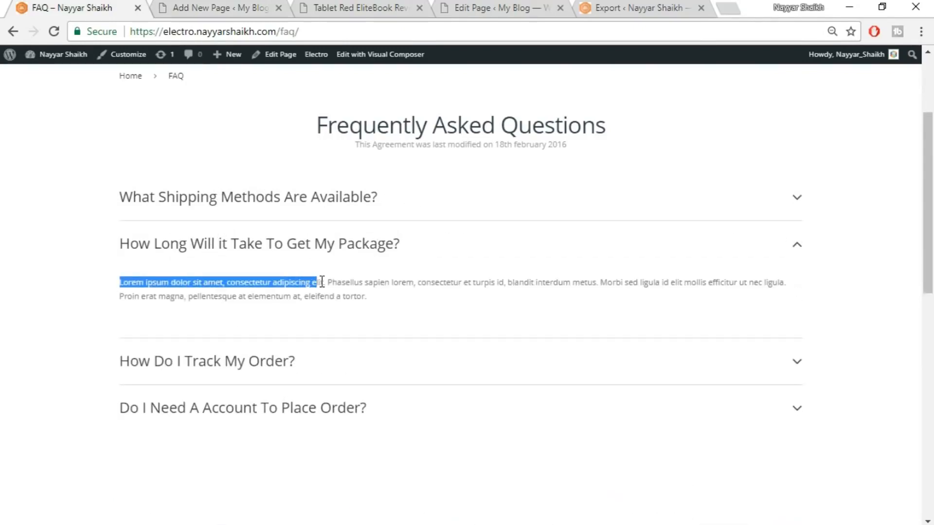
# Set the FAQ toggle title to "Lorem ipsum dolor sit amet, consectetur adipiscing elit."
pyautogui.click(194, 6)
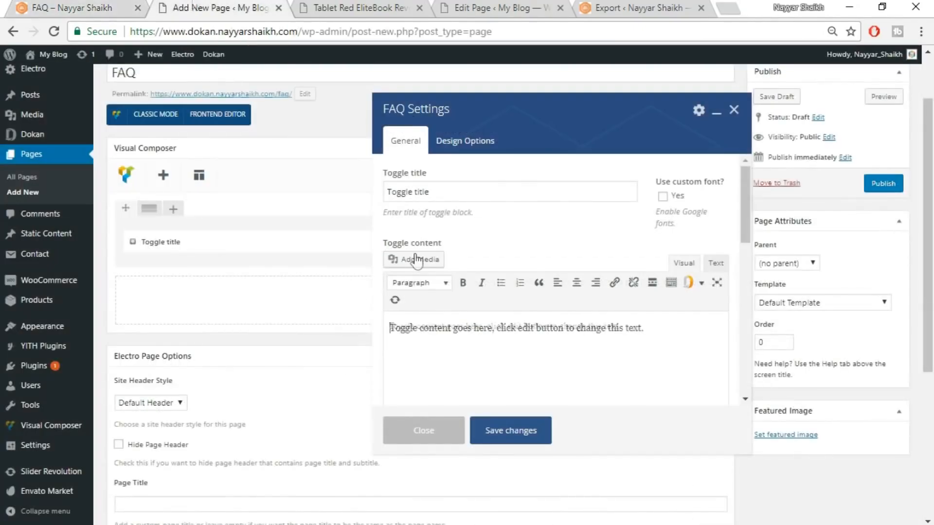
pyautogui.moveTo(458, 190); pyautogui.dragTo(387, 183)
pyautogui.write('Lorem ipsum dolor sit amet, consectetur adipiscing elit.')
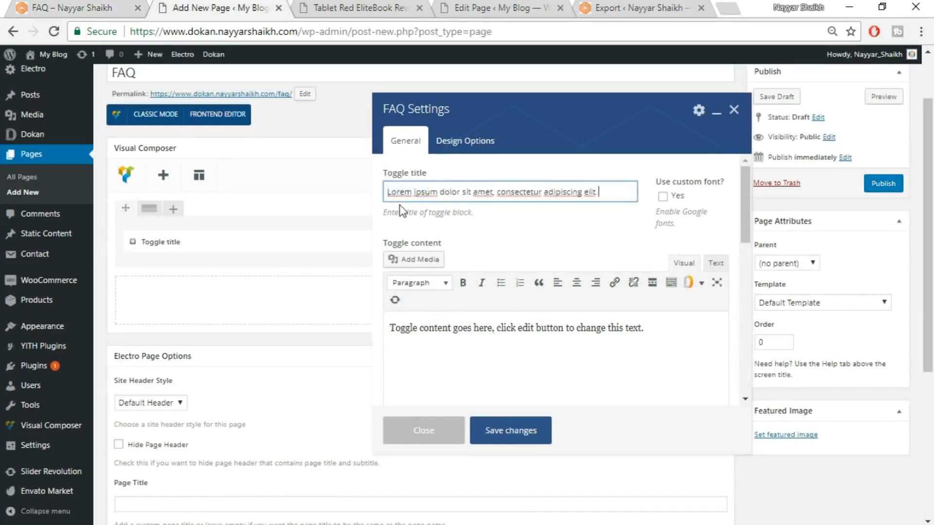
# Copy the demo answer paragraph into the toggle content, remove the extra pasted questions, and save the FAQ settings
pyautogui.click(94, 6)
pyautogui.moveTo(131, 283); pyautogui.dragTo(272, 292)
pyautogui.tripleClick(275, 294)
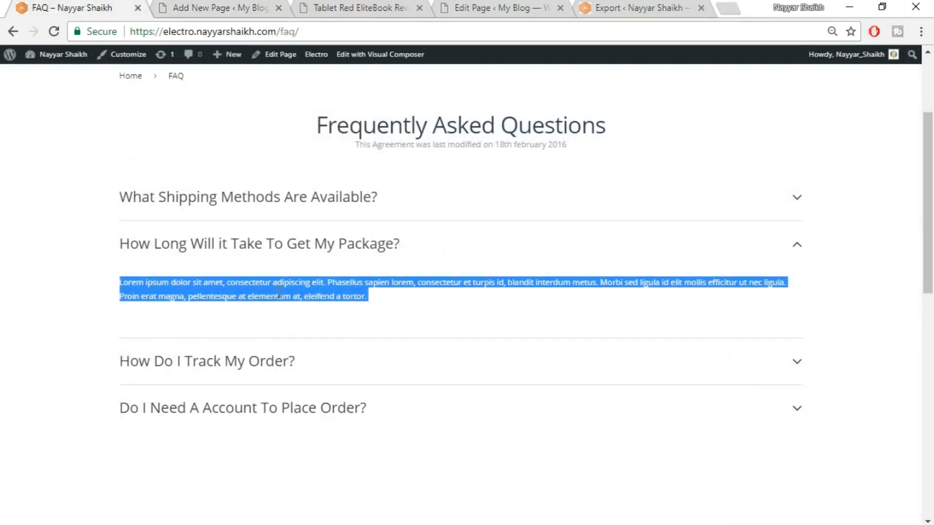
pyautogui.click(258, 8)
pyautogui.click(479, 335)
pyautogui.hotkey('ctrl', 'v')
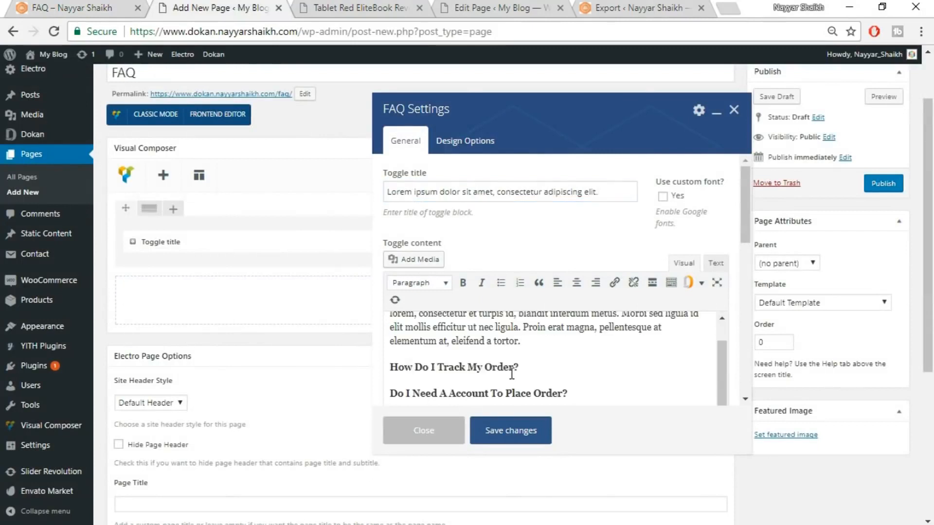
pyautogui.moveTo(394, 370); pyautogui.dragTo(673, 429)
pyautogui.press('BackSpace')
pyautogui.press('BackSpace')
pyautogui.press('BackSpace')
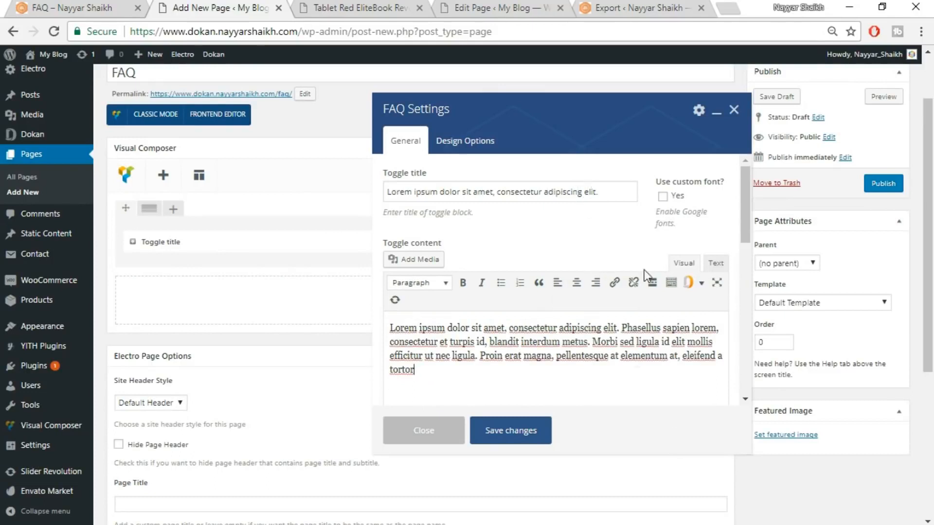
pyautogui.click(520, 433)
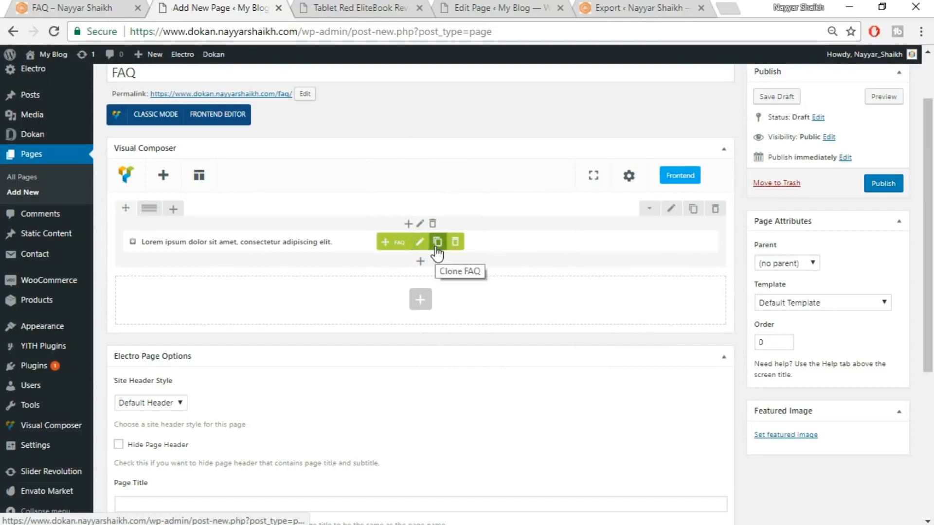
# Clone the FAQ element four times to make five questions
pyautogui.click(437, 243)
pyautogui.click(437, 243)
pyautogui.click(437, 242)
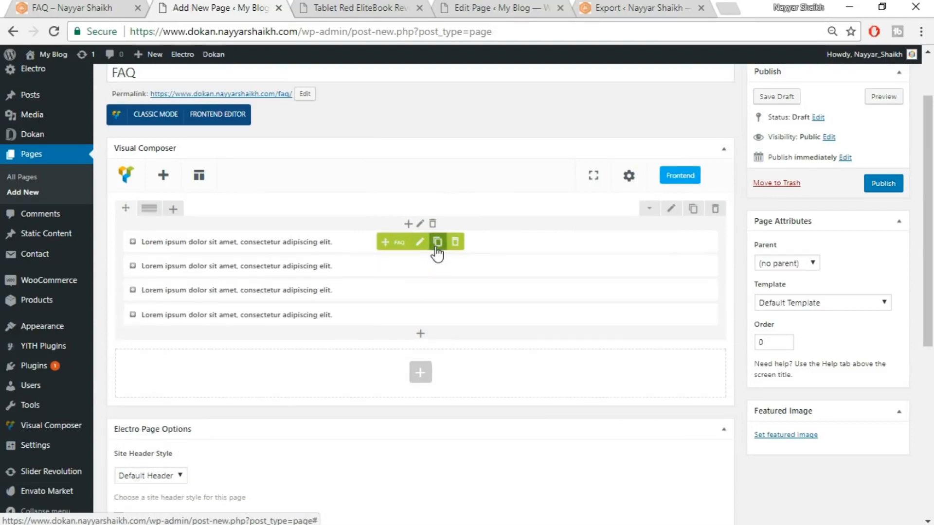
pyautogui.click(437, 243)
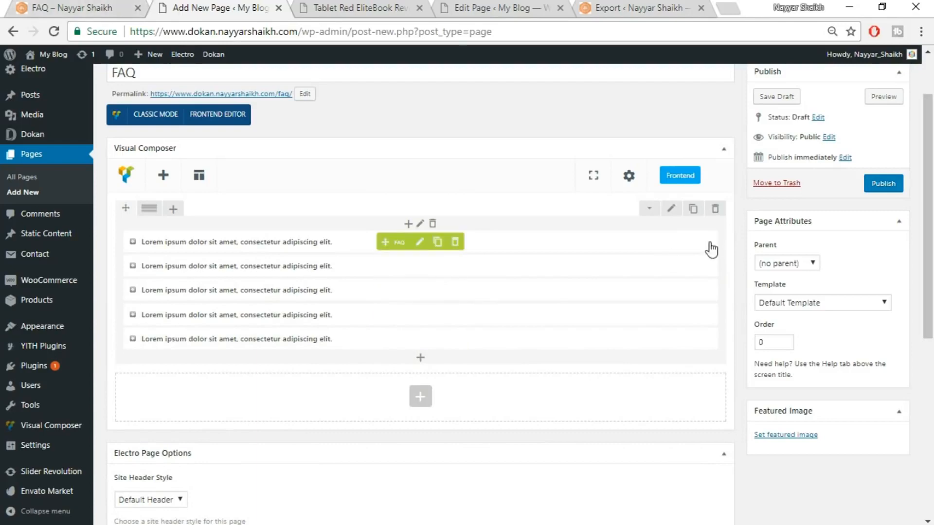
# Enable Hide Page Header in the Electro page options and publish the FAQ page
pyautogui.scroll(-7, 691, 294)
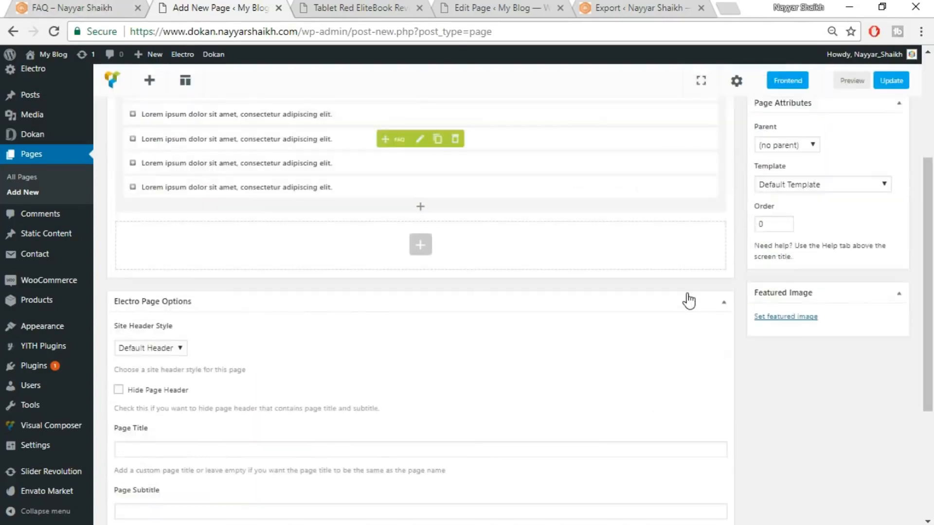
pyautogui.click(150, 223)
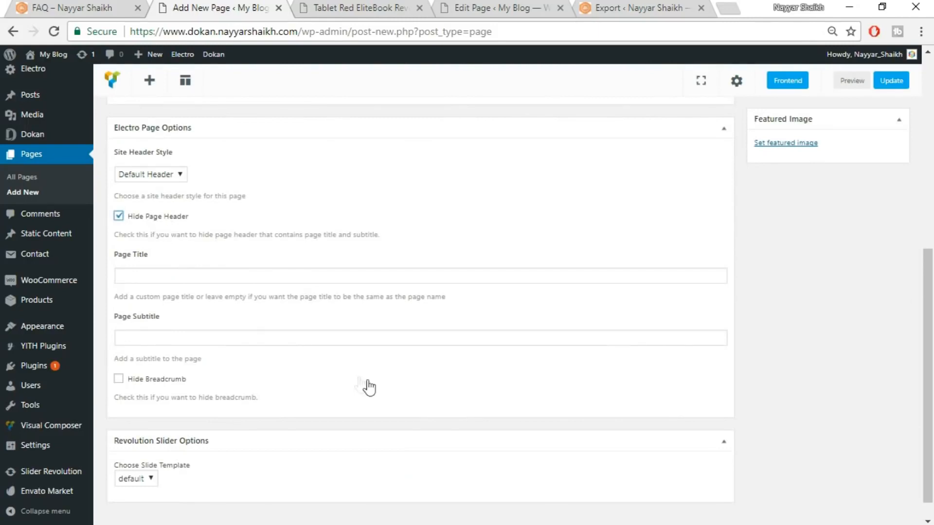
pyautogui.scroll(5, 490, 249)
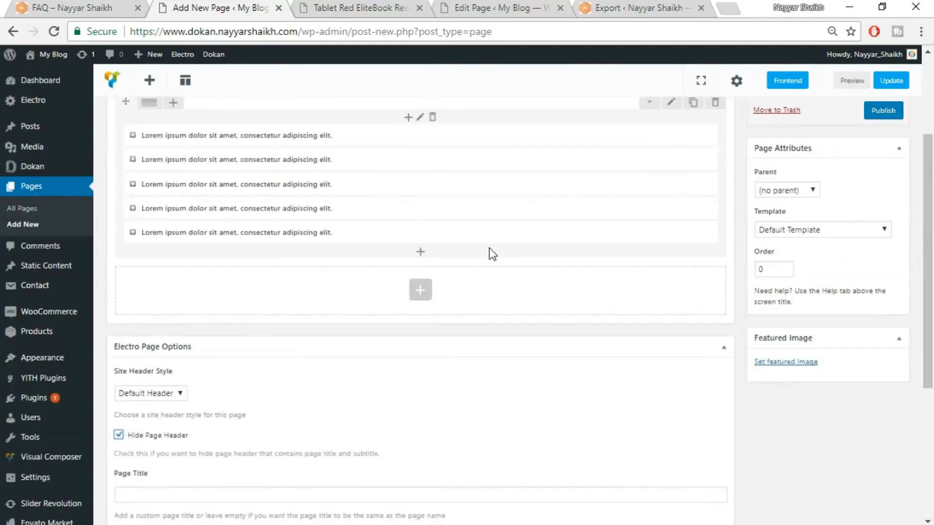
pyautogui.scroll(4, 489, 250)
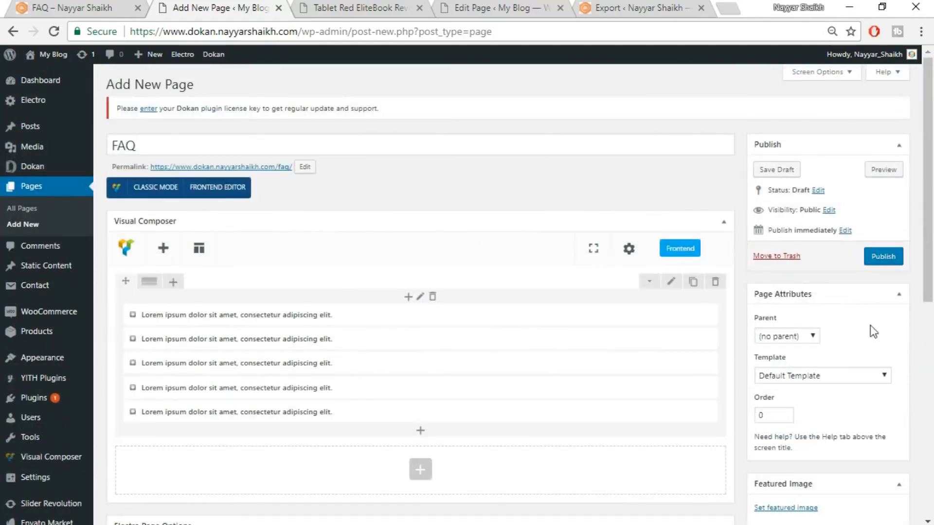
pyautogui.click(881, 263)
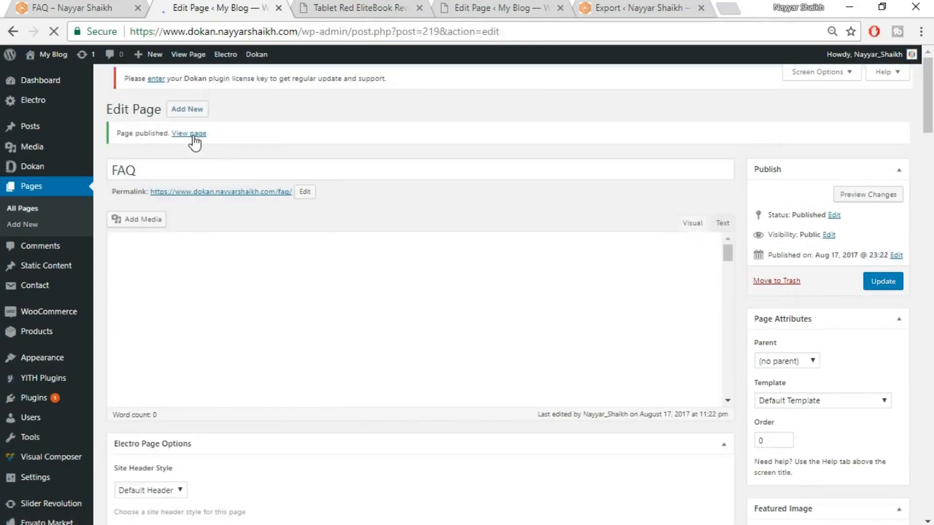
# Open the published FAQ page in a new tab and check its question toggles
pyautogui.rightClick(195, 139)
pyautogui.click(217, 144)
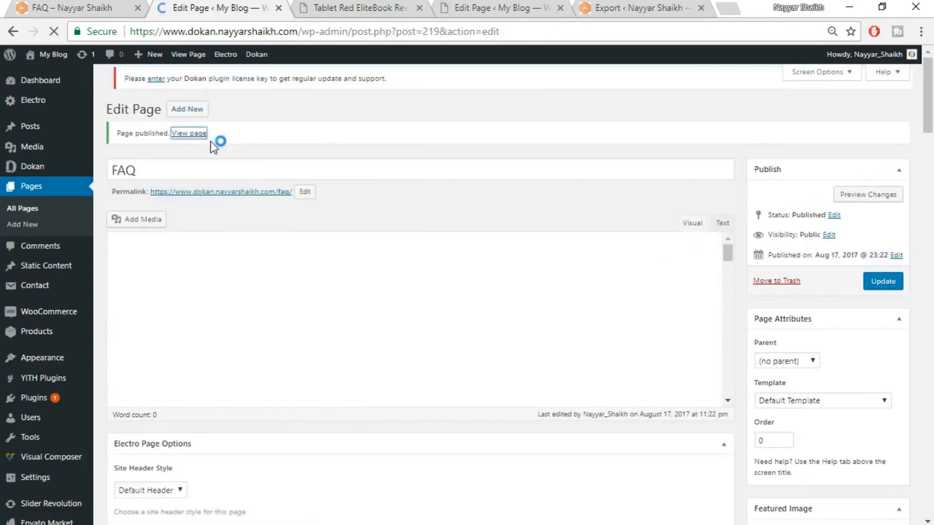
pyautogui.click(309, 6)
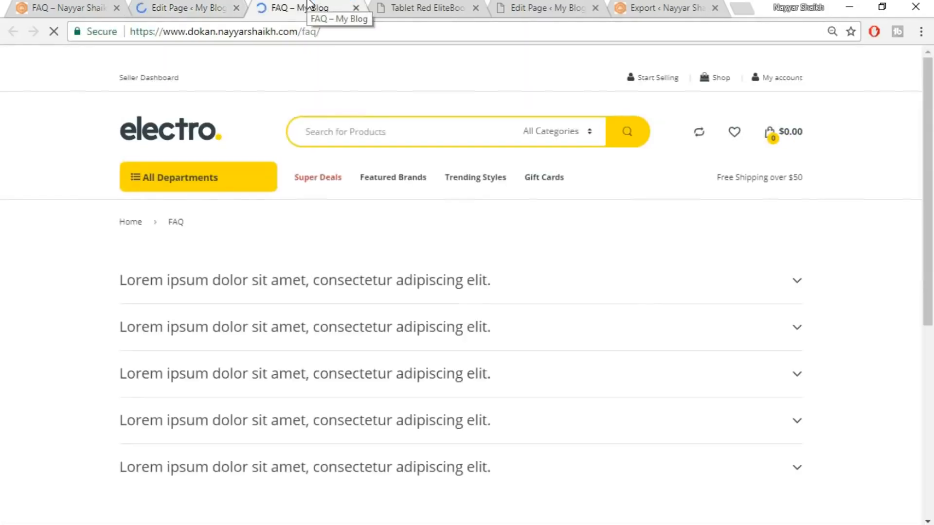
pyautogui.scroll(-3, 596, 361)
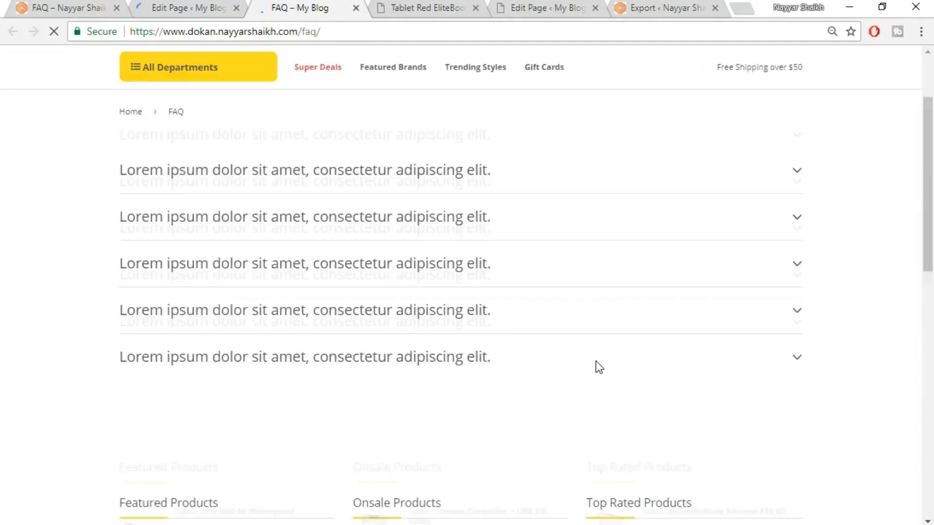
pyautogui.scroll(3, 596, 361)
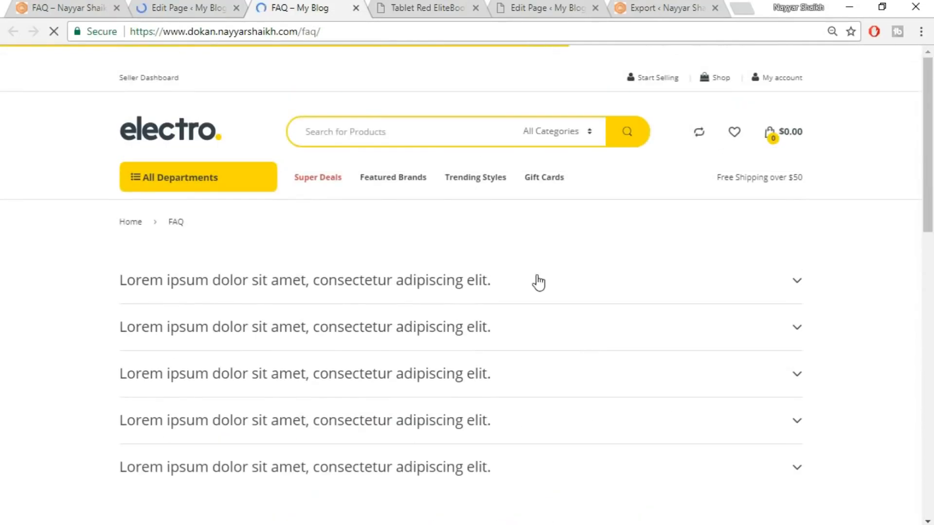
pyautogui.scroll(-2, 635, 306)
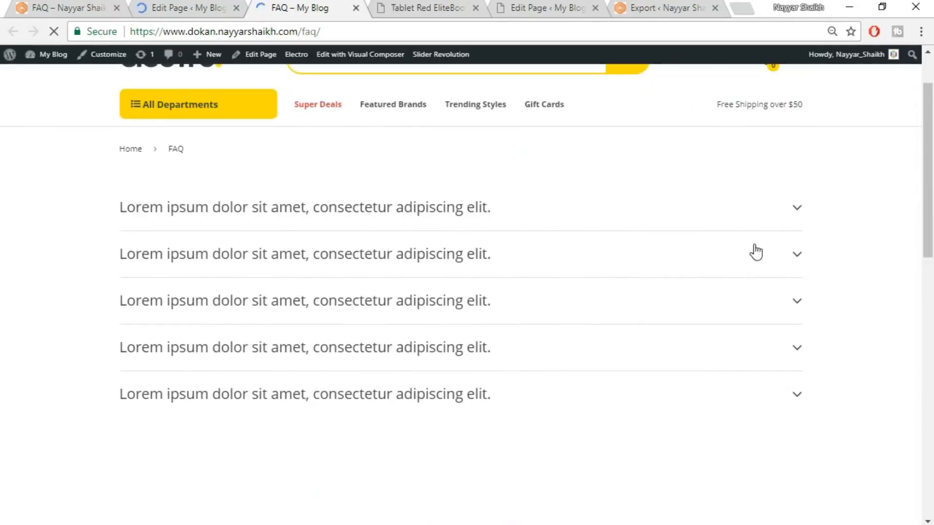
pyautogui.click(796, 218)
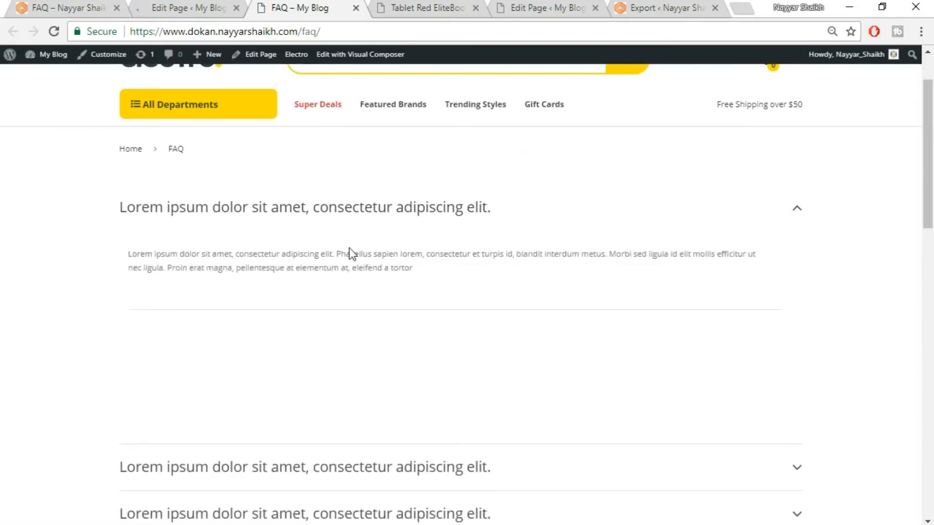
pyautogui.click(635, 220)
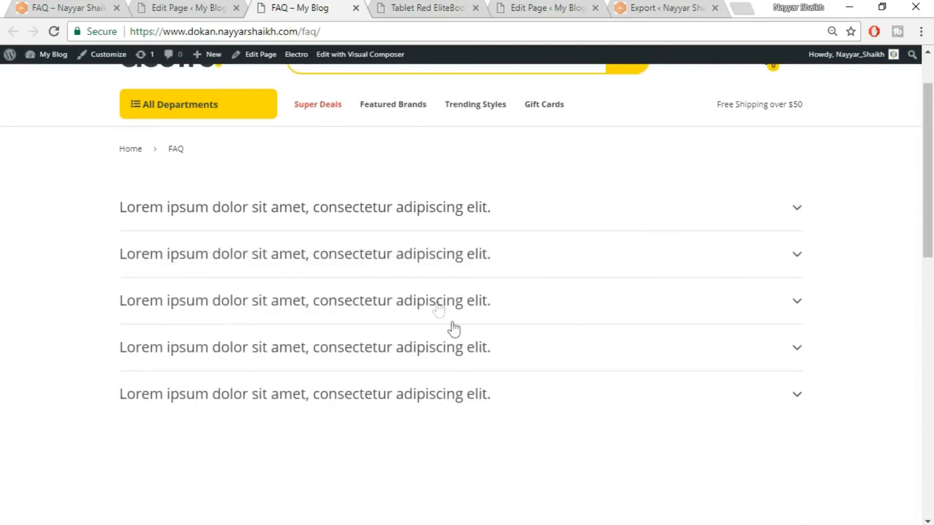
pyautogui.scroll(2, 454, 330)
# Open the demo site's Contact Us page from the footer and examine its layout
pyautogui.click(215, 8)
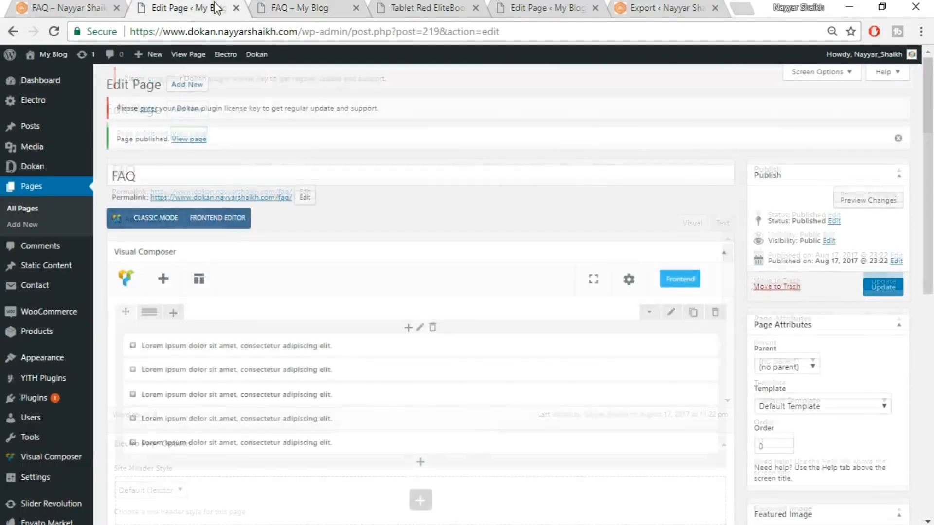
pyautogui.click(31, 6)
pyautogui.scroll(-10, 728, 305)
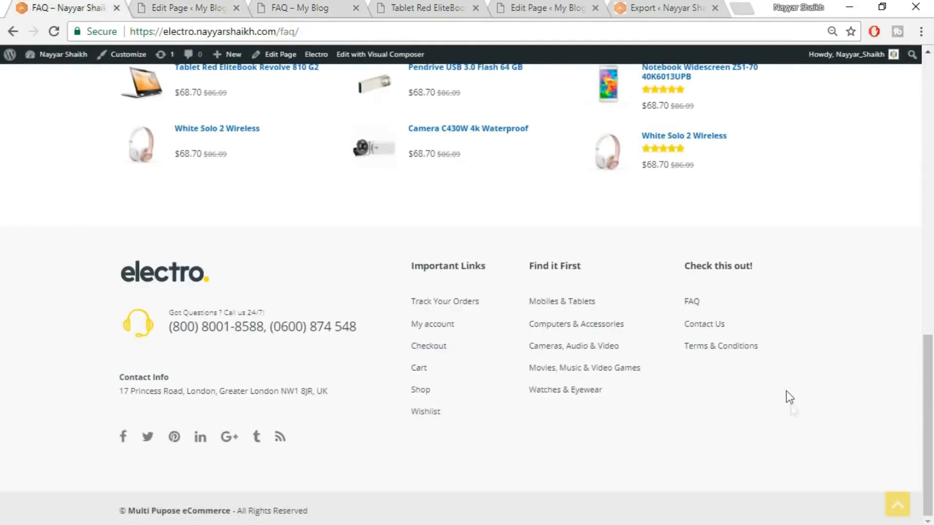
pyautogui.click(704, 324)
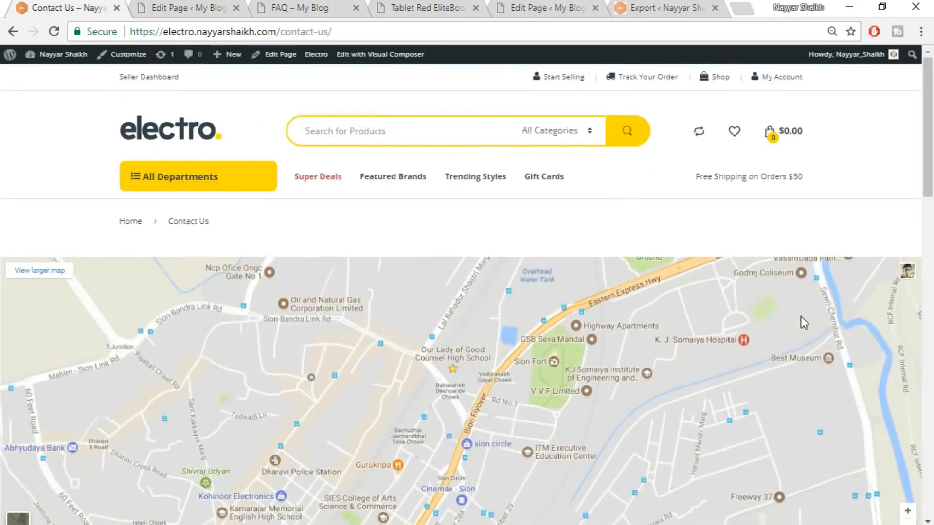
pyautogui.scroll(-3, 567, 286)
pyautogui.scroll(-6, 567, 299)
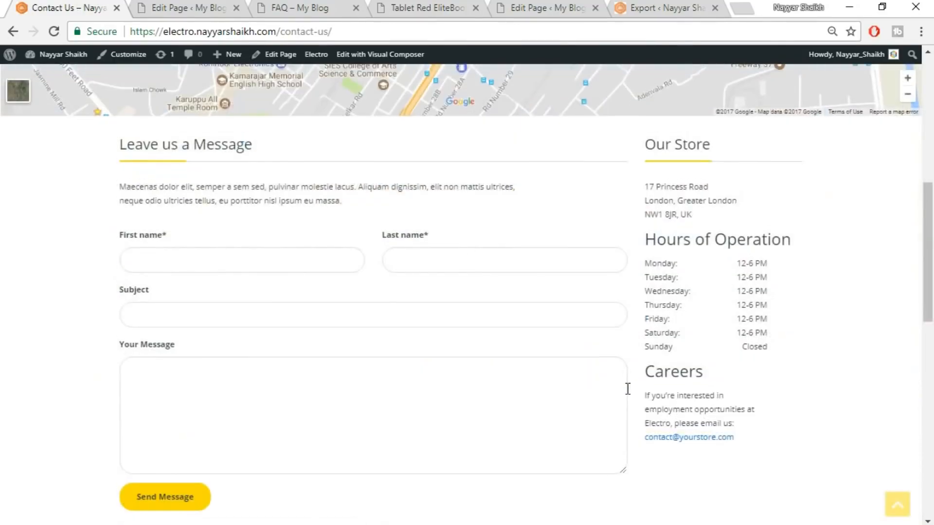
pyautogui.scroll(9, 628, 388)
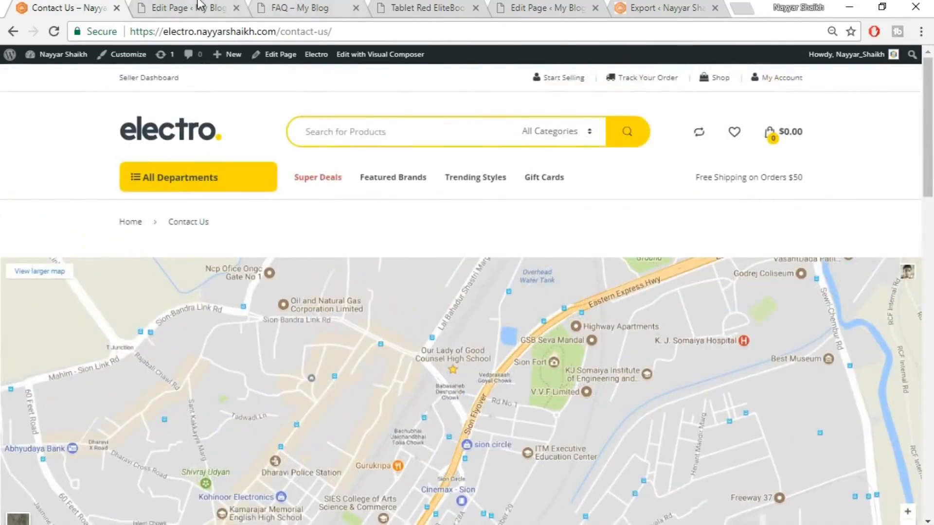
# Create a new page titled Contact Us
pyautogui.click(200, 6)
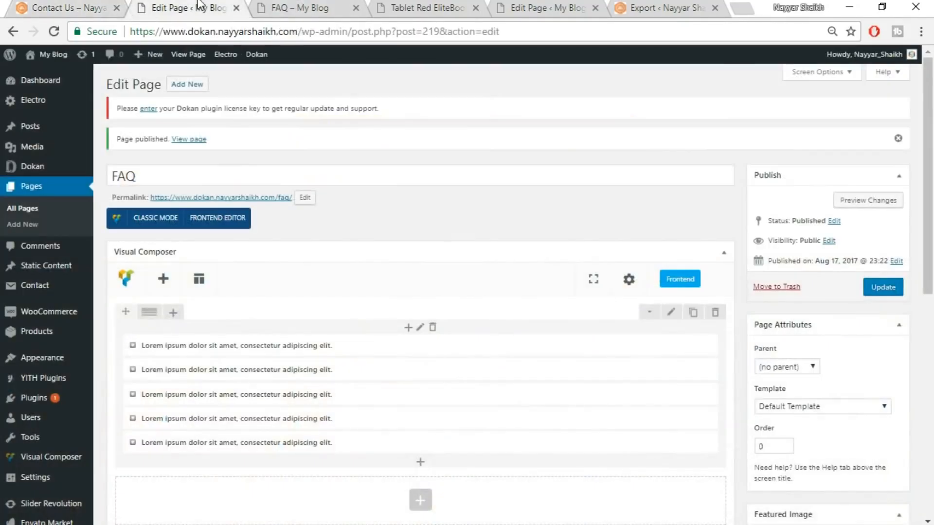
pyautogui.click(191, 86)
pyautogui.write('Contact Us')
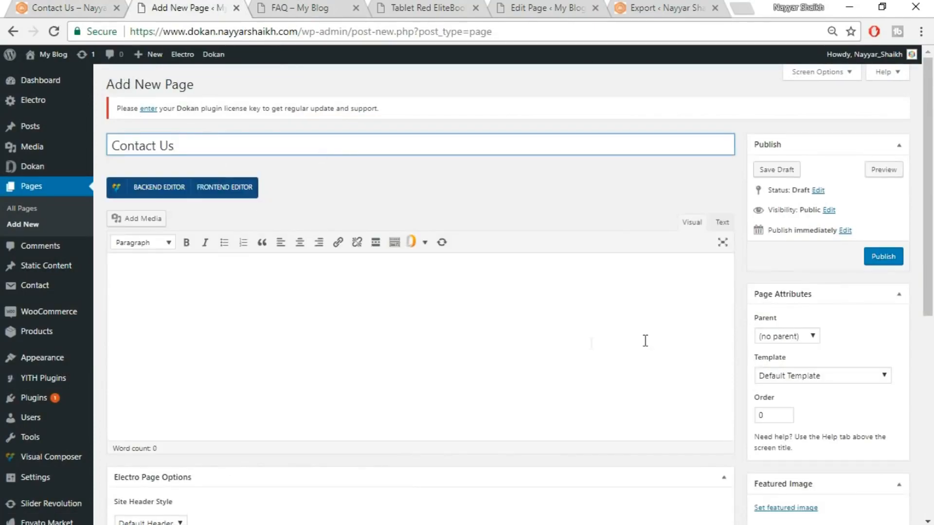
# Switch to the backend Visual Composer editor and add a Google Maps element, enlarging its embed iframe field
pyautogui.scroll(-2, 644, 340)
pyautogui.click(153, 114)
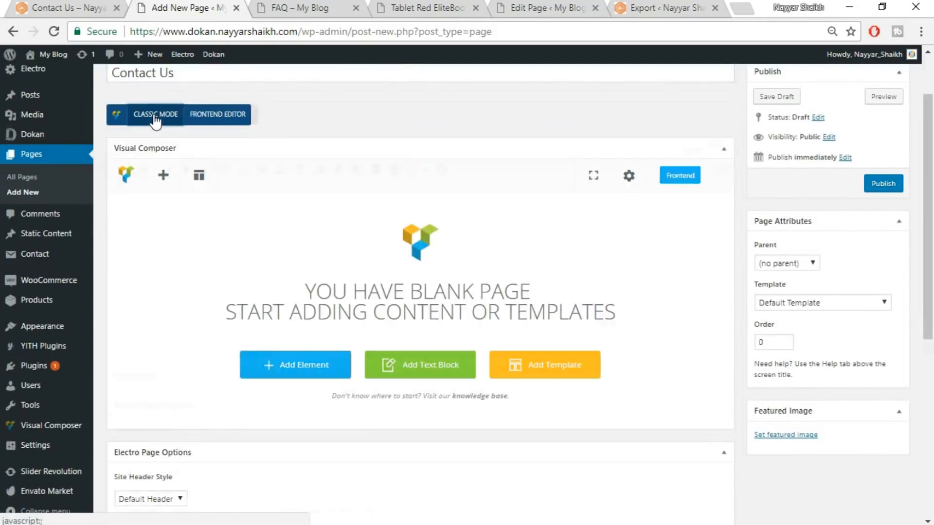
pyautogui.click(292, 375)
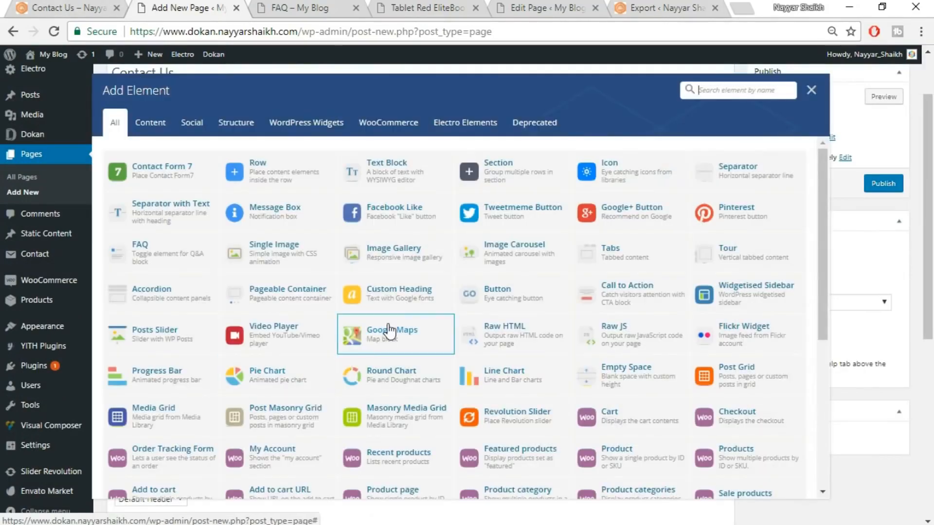
pyautogui.write('map')
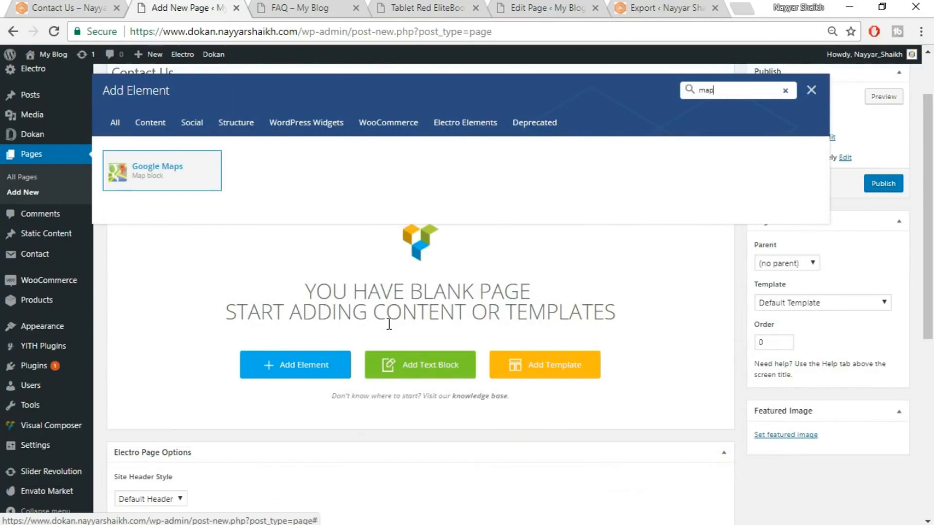
pyautogui.click(169, 188)
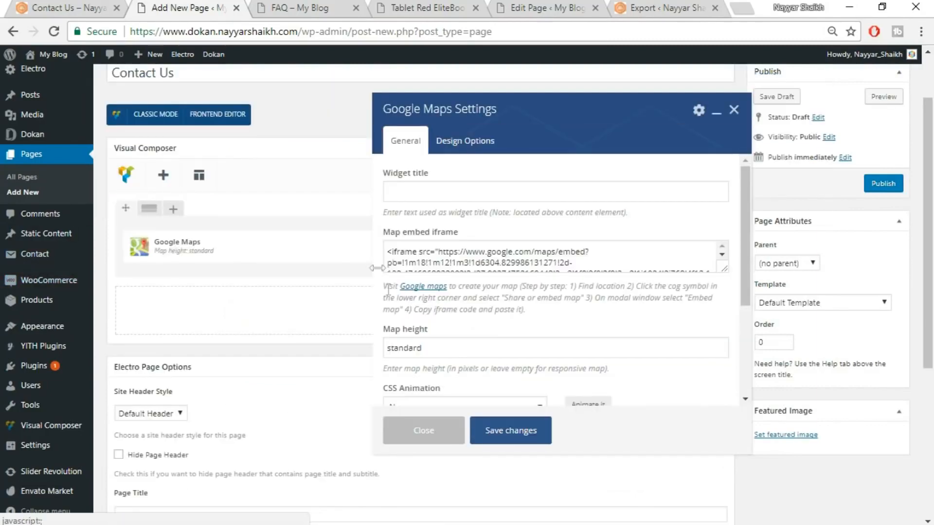
pyautogui.moveTo(725, 269); pyautogui.dragTo(725, 317)
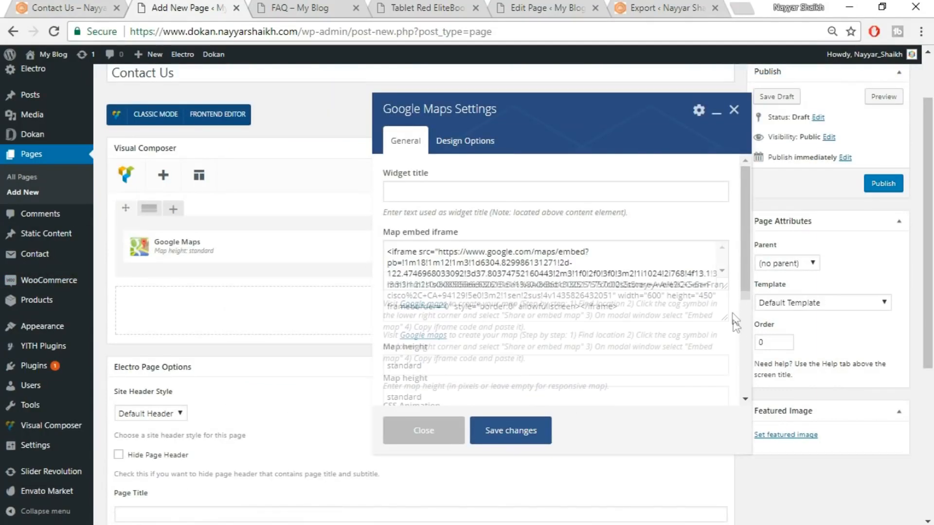
# Open Google Maps in a new browser tab
pyautogui.click(742, 8)
pyautogui.write('map')
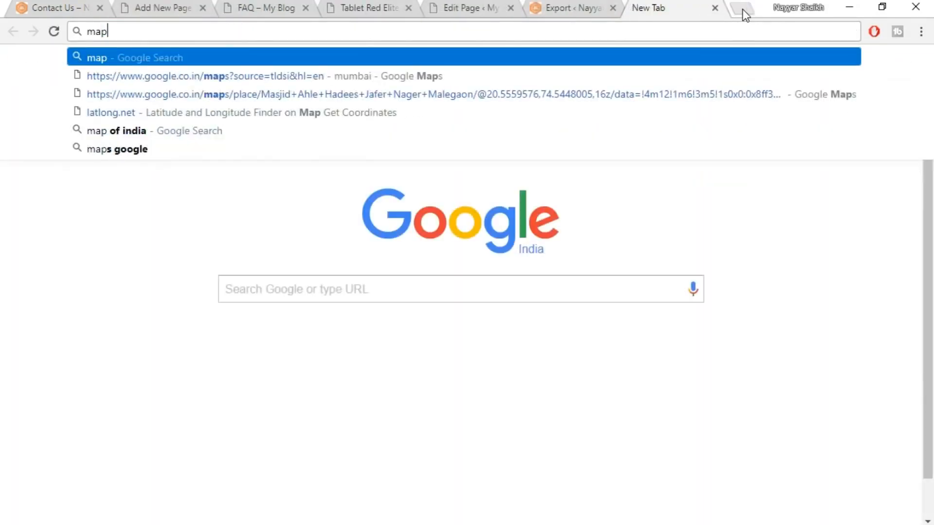
pyautogui.write('.goo')
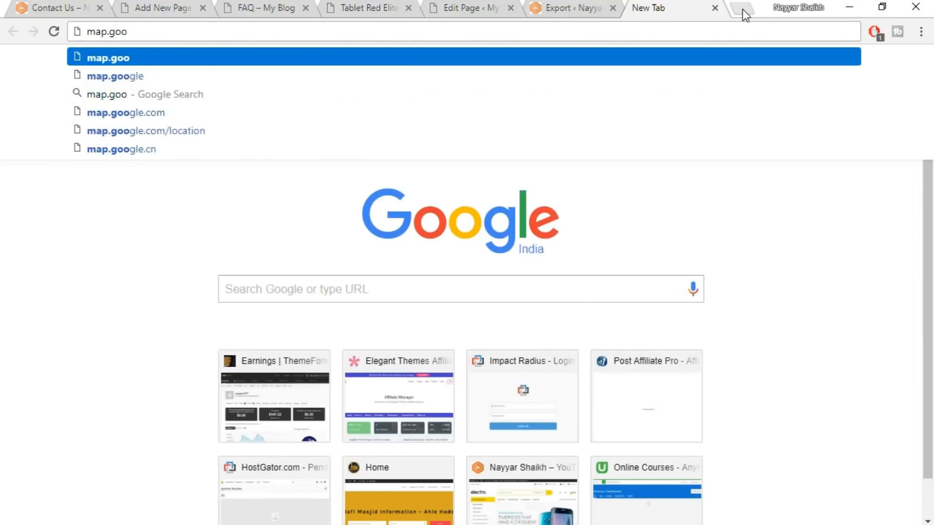
pyautogui.press('Down')
pyautogui.press('Down')
pyautogui.press('Down')
pyautogui.press('Return')
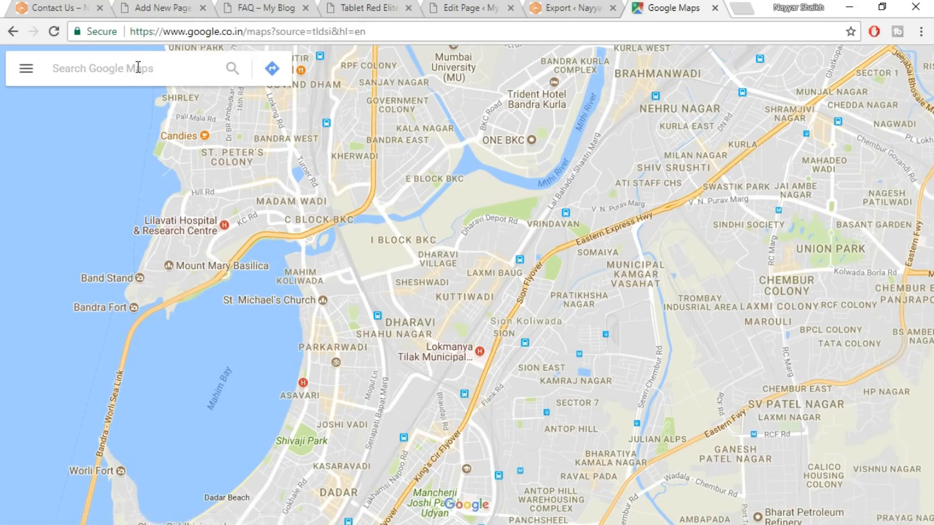
# Search Google Maps for Sion and copy the medium-size embed map iframe code from its share or embed dialog
pyautogui.write('sion')
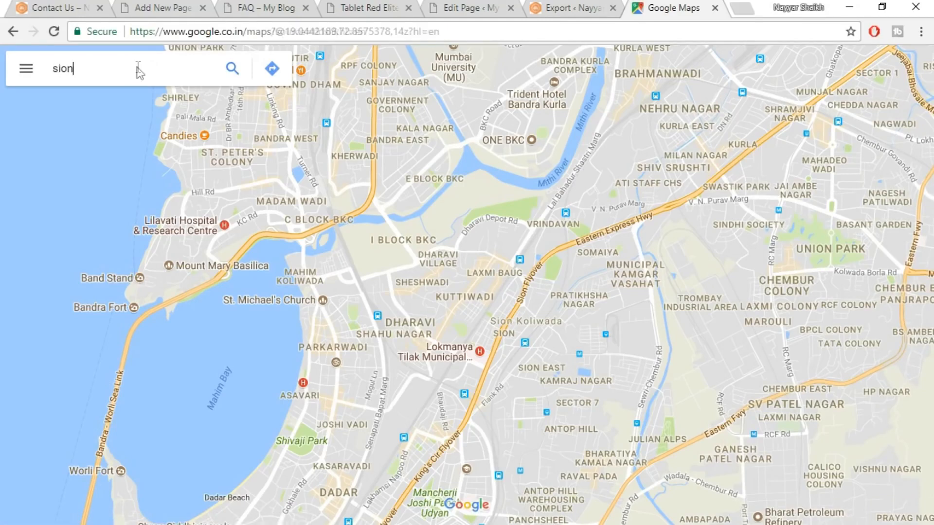
pyautogui.press('Return')
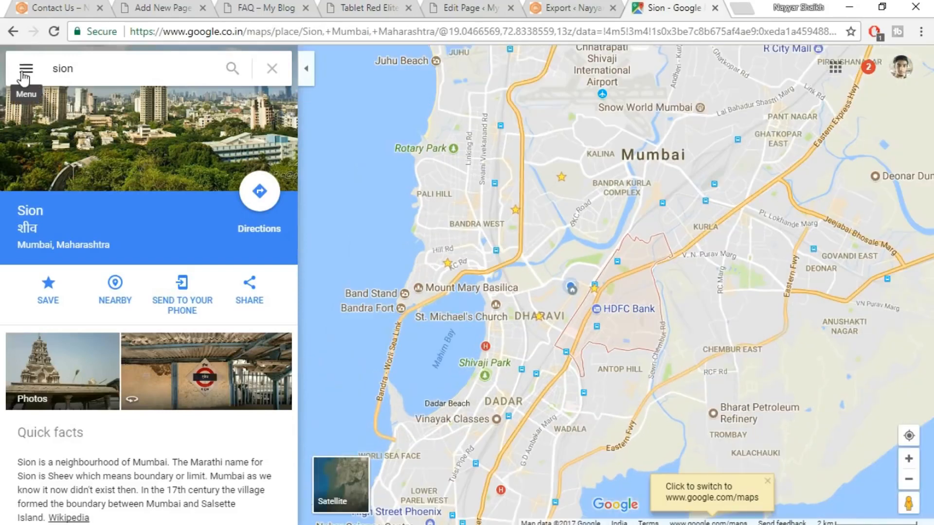
pyautogui.click(25, 73)
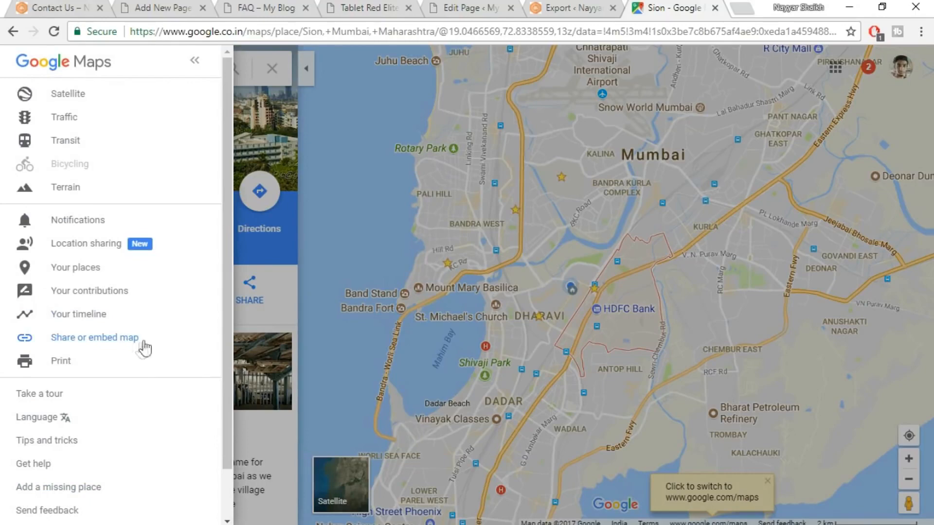
pyautogui.press('Escape')
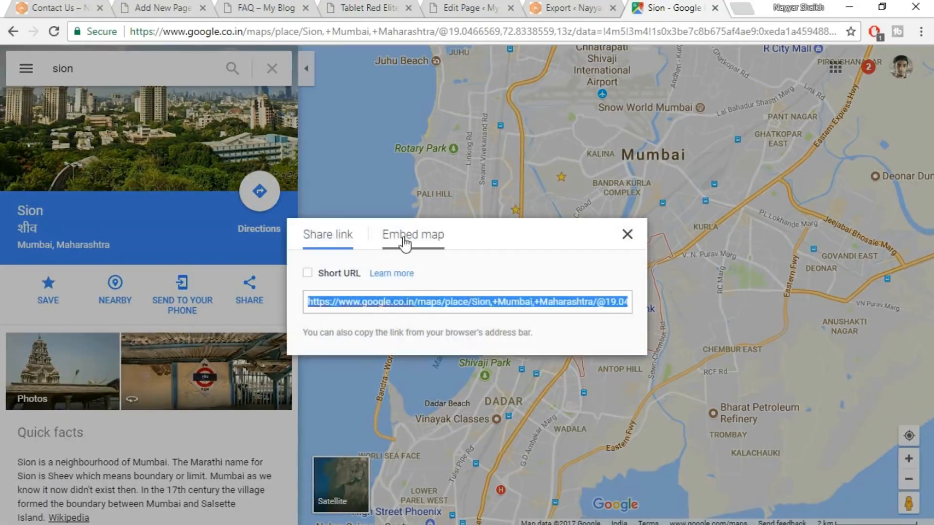
pyautogui.click(403, 238)
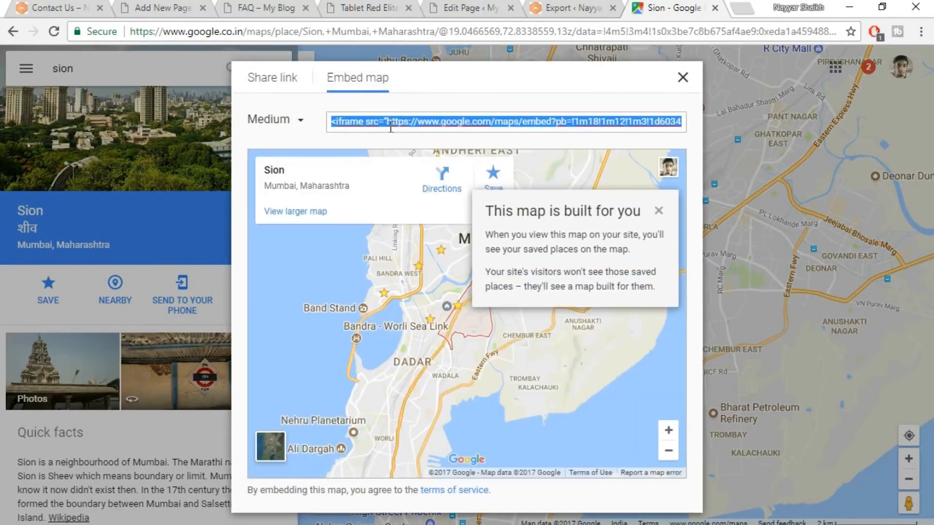
pyautogui.rightClick(399, 124)
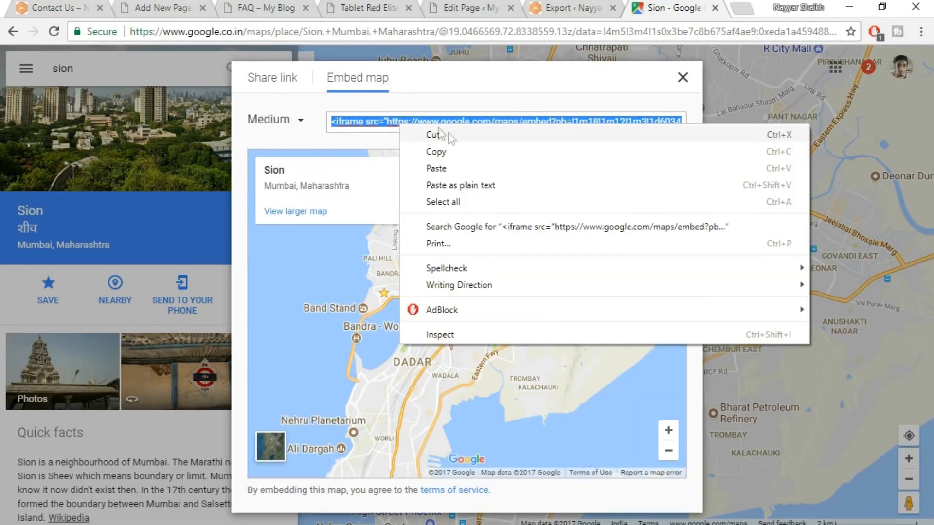
pyautogui.click(460, 156)
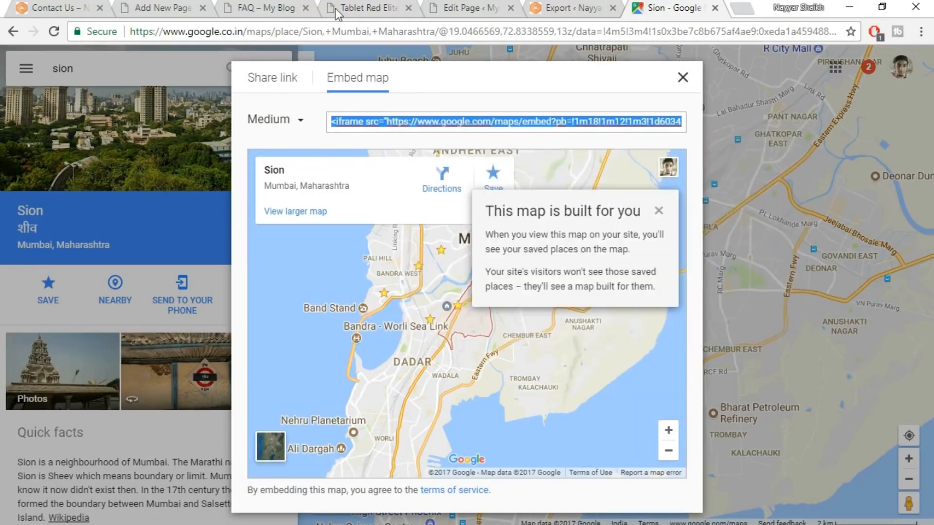
# Replace the Google Maps element's map embed iframe with the copied code and save the element settings
pyautogui.click(188, 6)
pyautogui.click(471, 264)
pyautogui.hotkey('ctrl', 'a')
pyautogui.press('BackSpace')
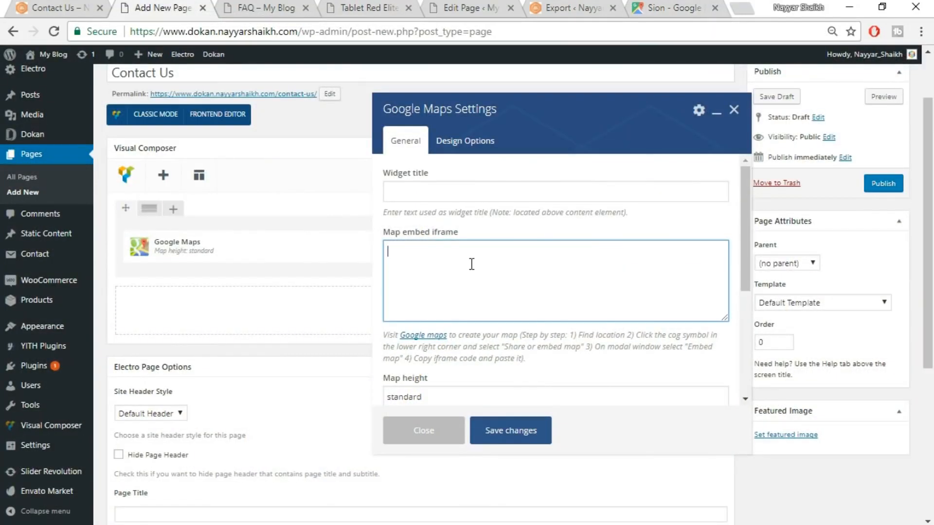
pyautogui.hotkey('ctrl', 'v')
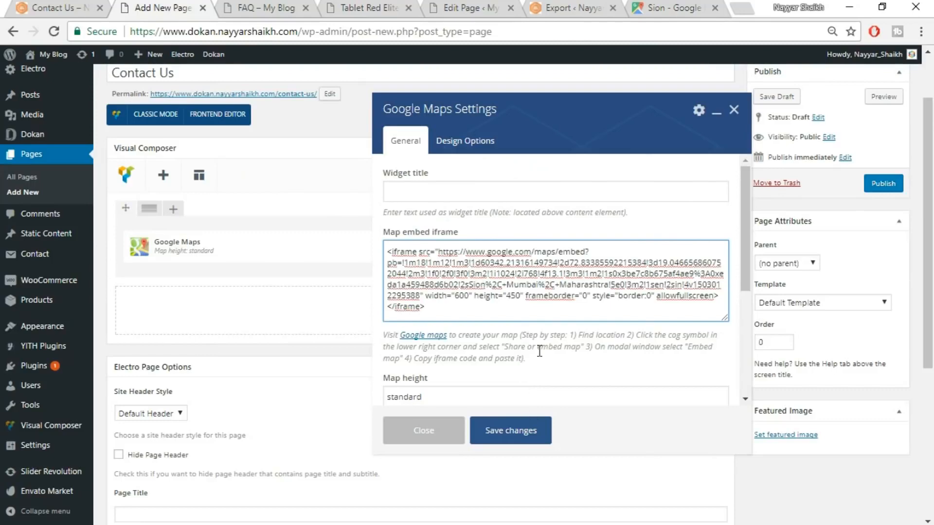
pyautogui.scroll(-2, 539, 351)
pyautogui.scroll(-2, 513, 322)
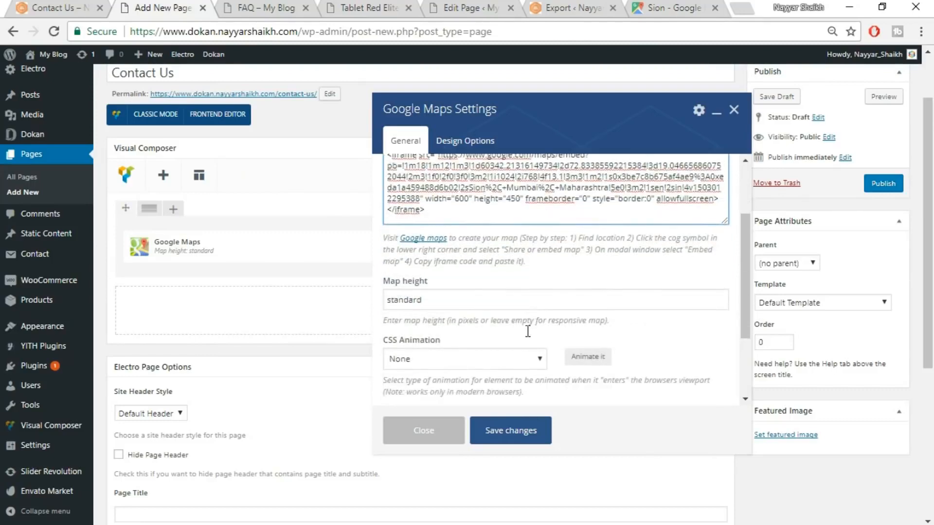
pyautogui.scroll(-4, 546, 359)
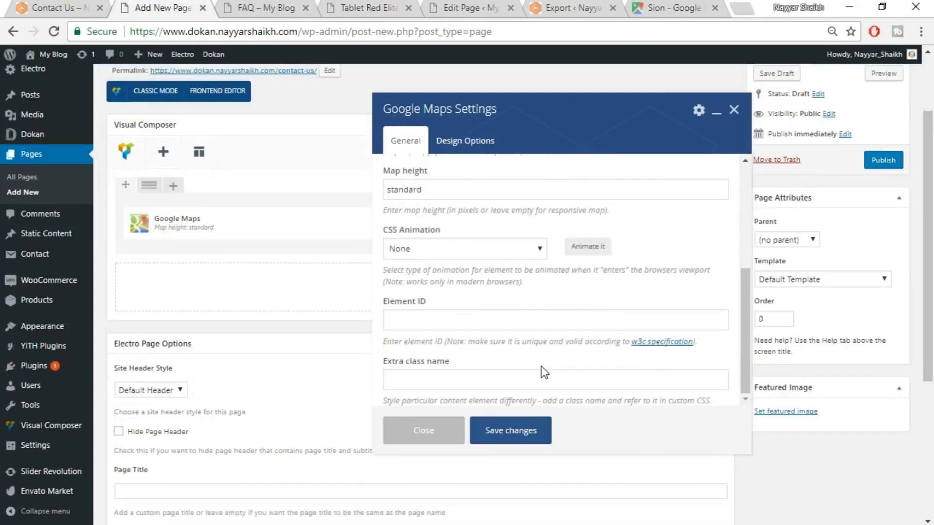
pyautogui.click(515, 431)
# Add a Text Block element in a new row below the Google Maps row, checking the demo's Leave us a Message section
pyautogui.scroll(3, 514, 430)
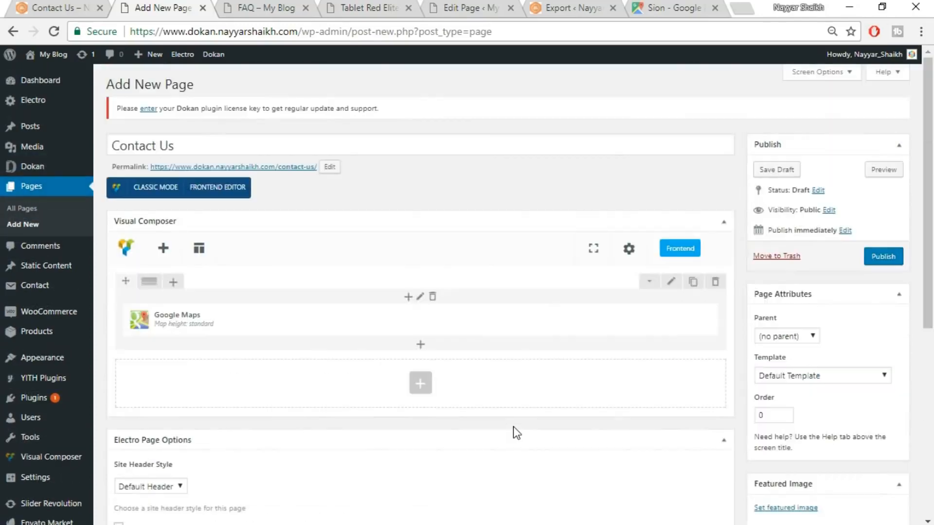
pyautogui.click(421, 385)
pyautogui.click(49, 6)
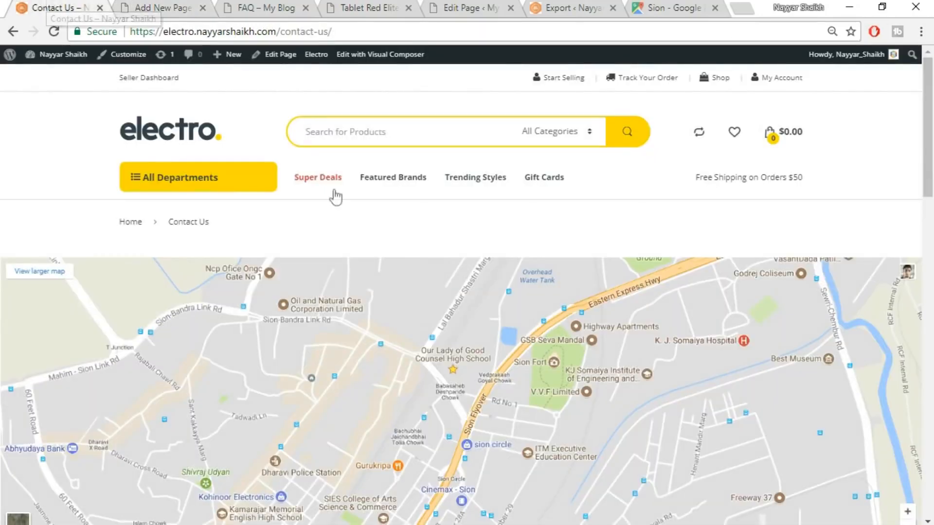
pyautogui.scroll(-5, 406, 269)
pyautogui.scroll(-3, 405, 265)
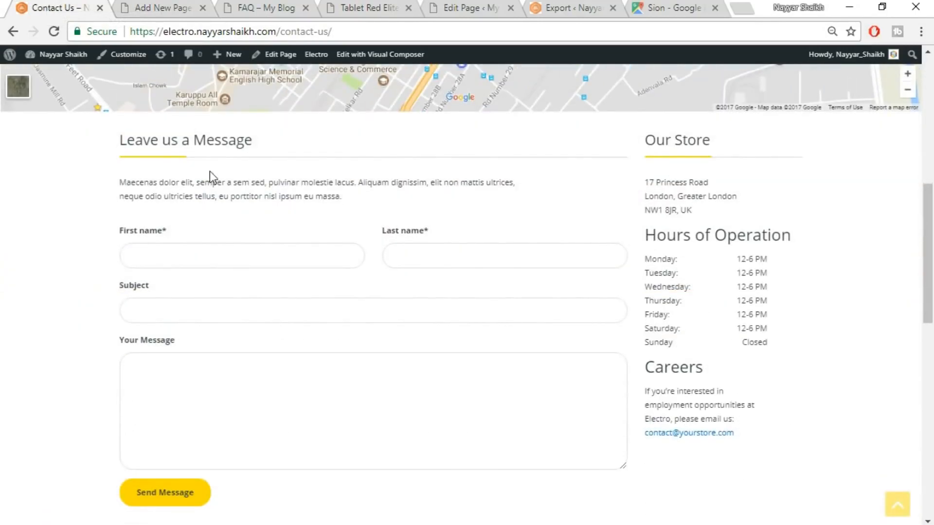
pyautogui.moveTo(115, 142); pyautogui.dragTo(389, 192)
pyautogui.click(389, 191)
pyautogui.click(169, 4)
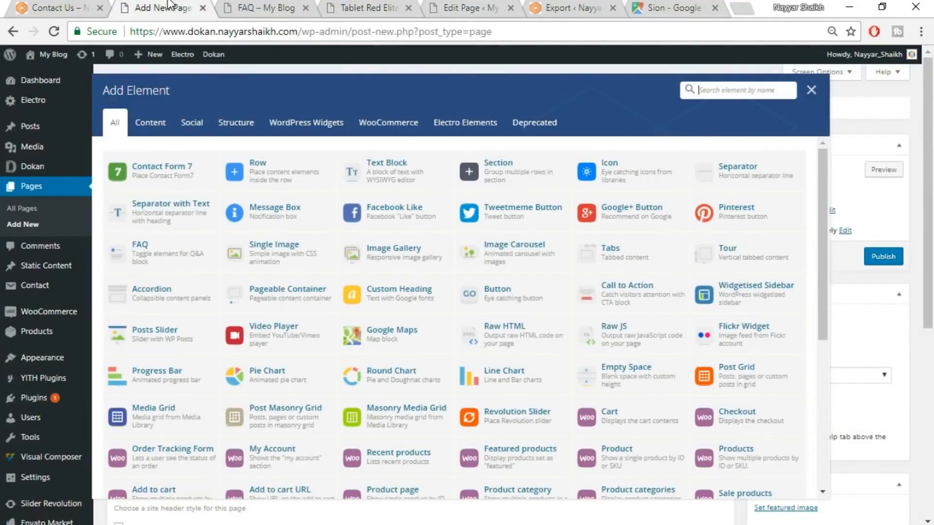
pyautogui.click(375, 176)
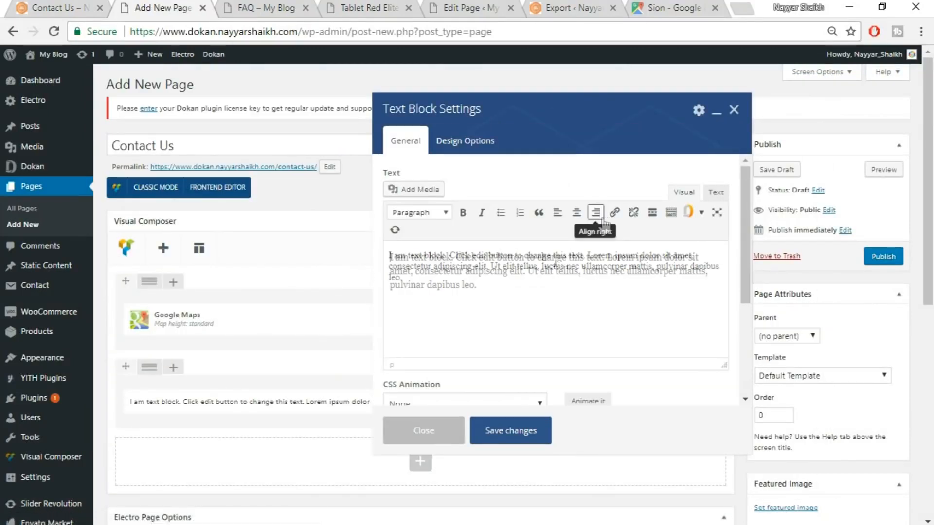
# Copy the Leave us a Message heading and paragraph code from the Notepad file into the text block and save it
pyautogui.click(73, 5)
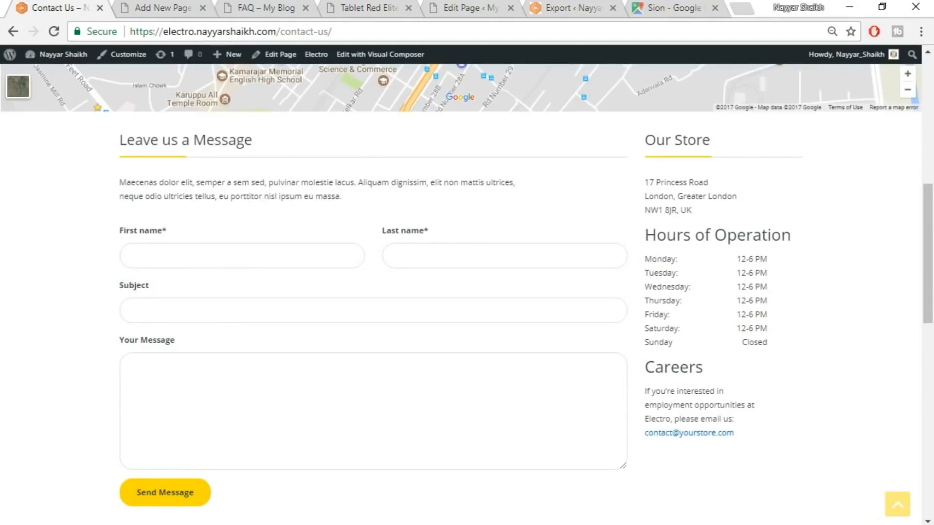
pyautogui.hotkey('alt', 'Tab')
pyautogui.scroll(-2, 391, 283)
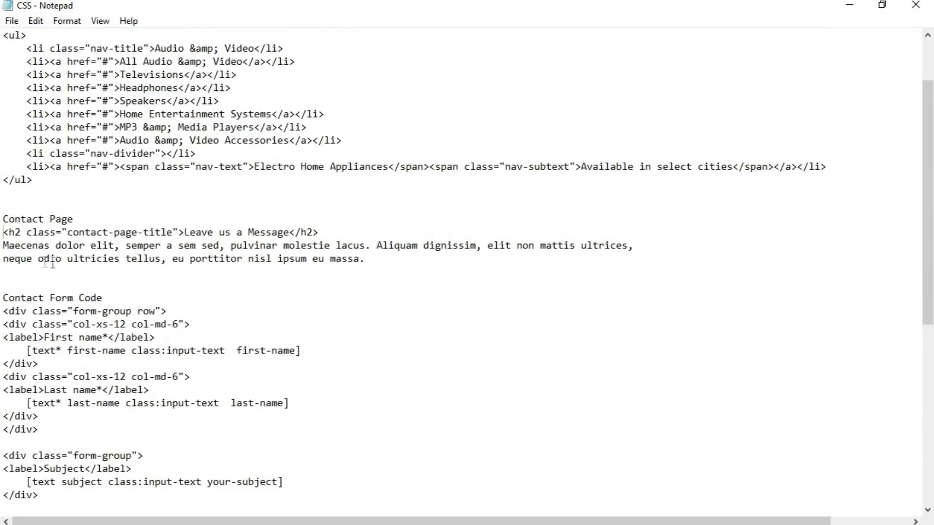
pyautogui.scroll(1, 52, 263)
pyautogui.moveTo(2, 271); pyautogui.dragTo(472, 294)
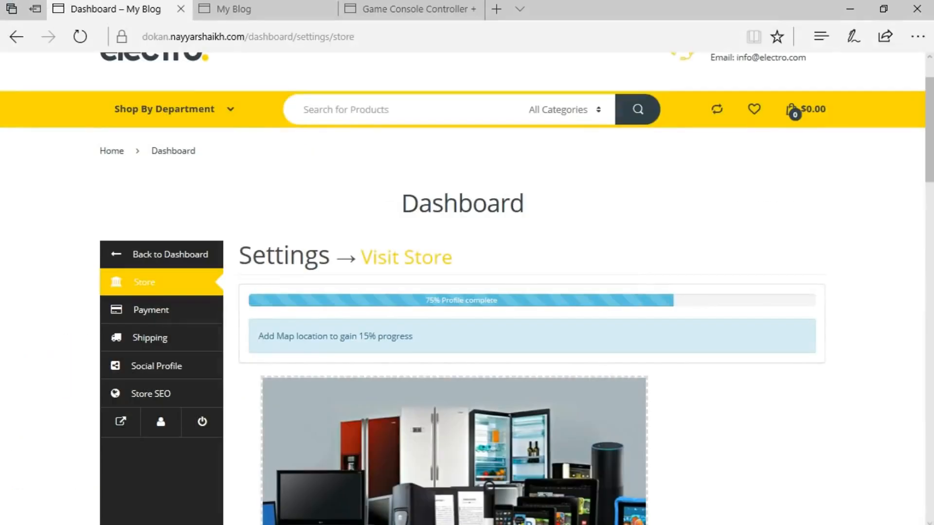
pyautogui.hotkey('alt', 'Tab')
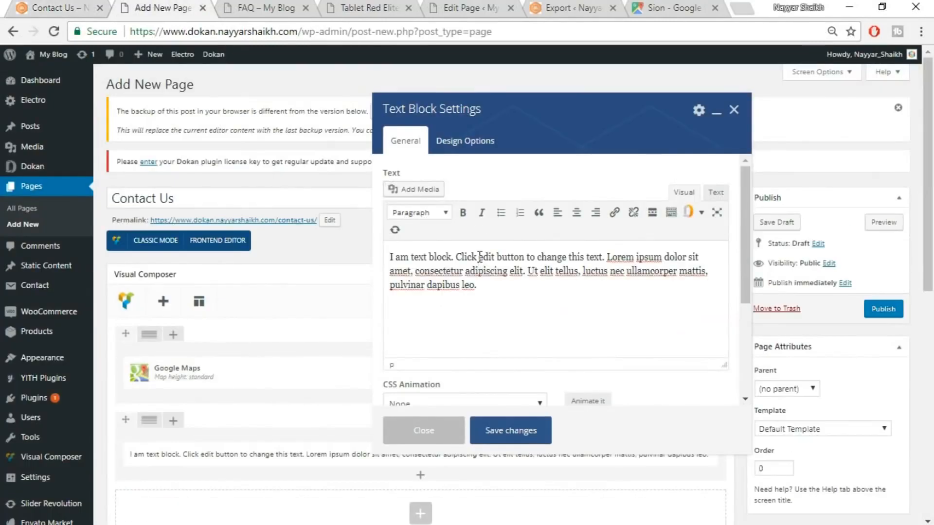
pyautogui.hotkey('ctrl', 'a')
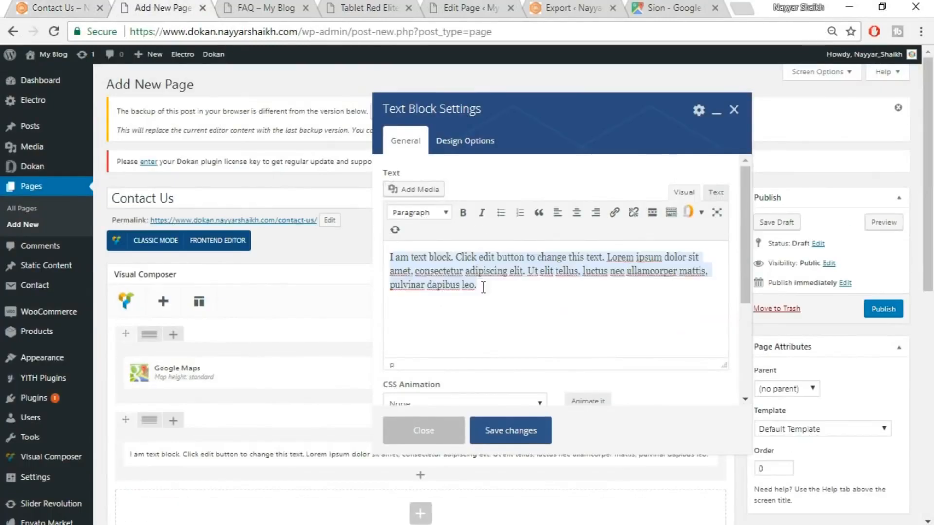
pyautogui.hotkey('ctrl', 'v')
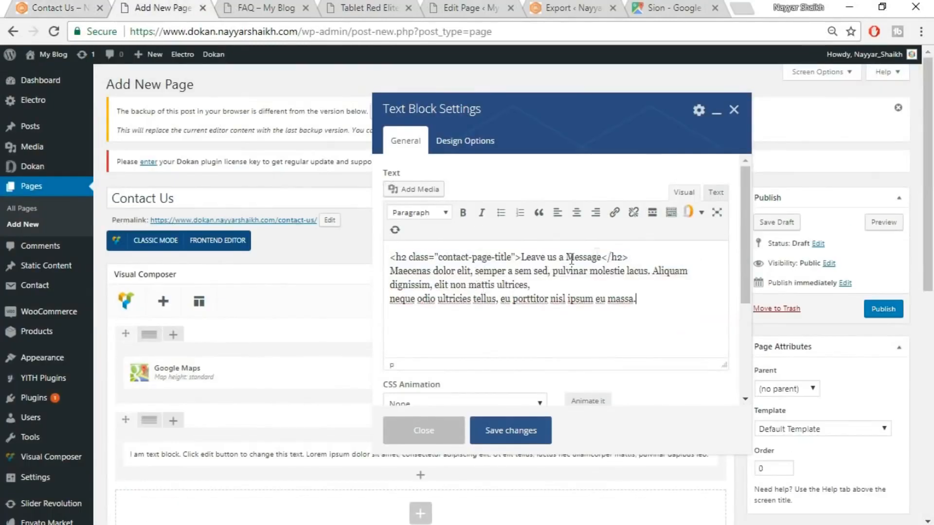
pyautogui.click(527, 435)
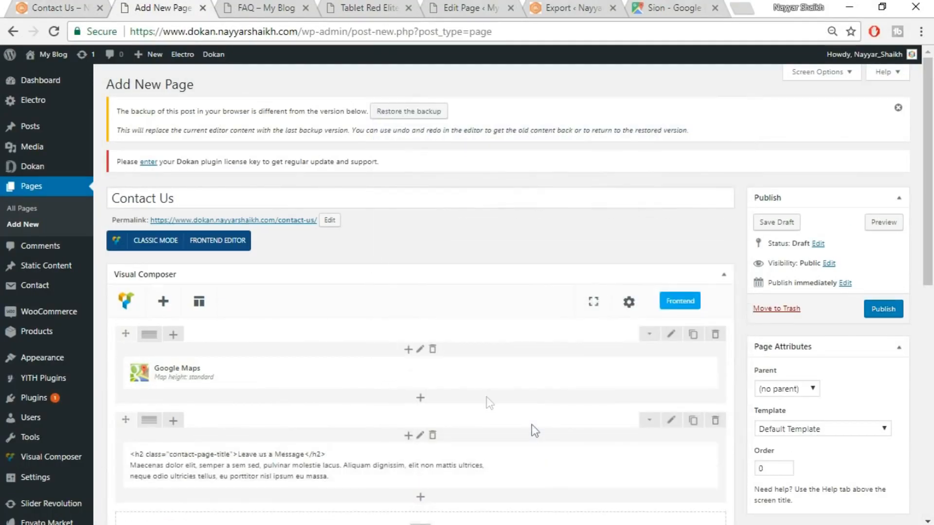
# Publish the Contact Us page
pyautogui.click(63, 7)
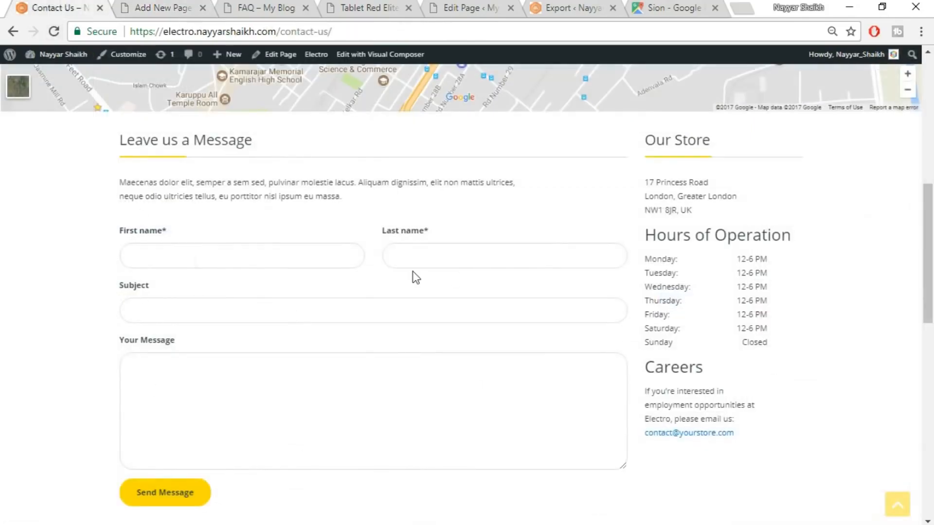
pyautogui.click(167, 5)
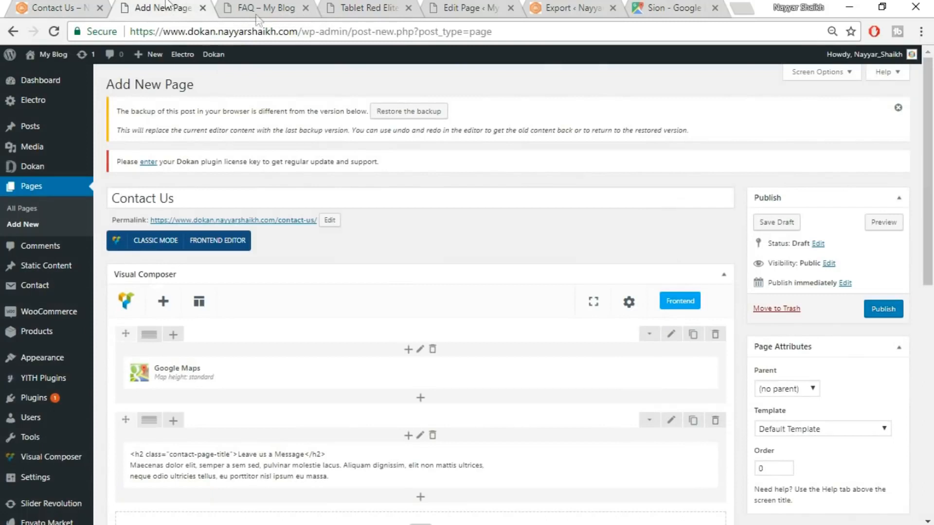
pyautogui.click(880, 310)
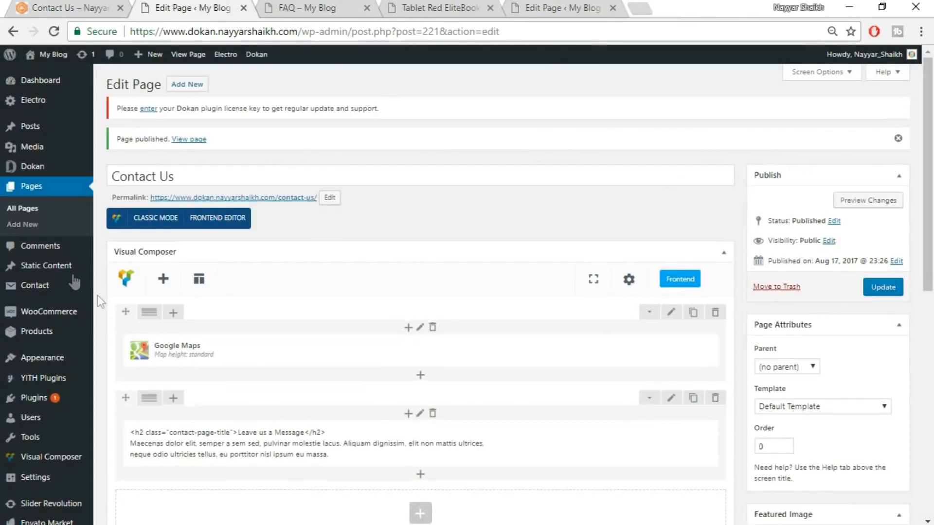
# Open the Contact Form 7 Add New page in a new tab
pyautogui.moveTo(52, 292)
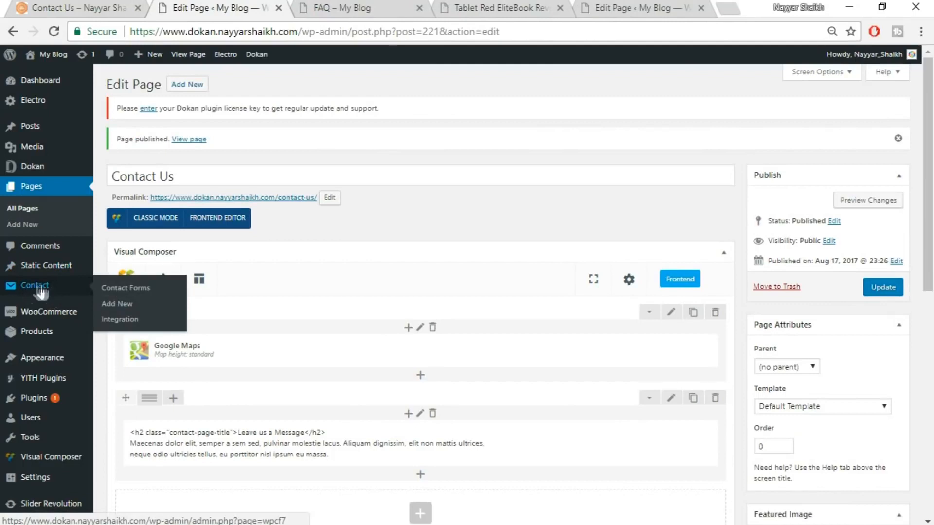
pyautogui.rightClick(115, 313)
pyautogui.click(141, 319)
pyautogui.click(317, 17)
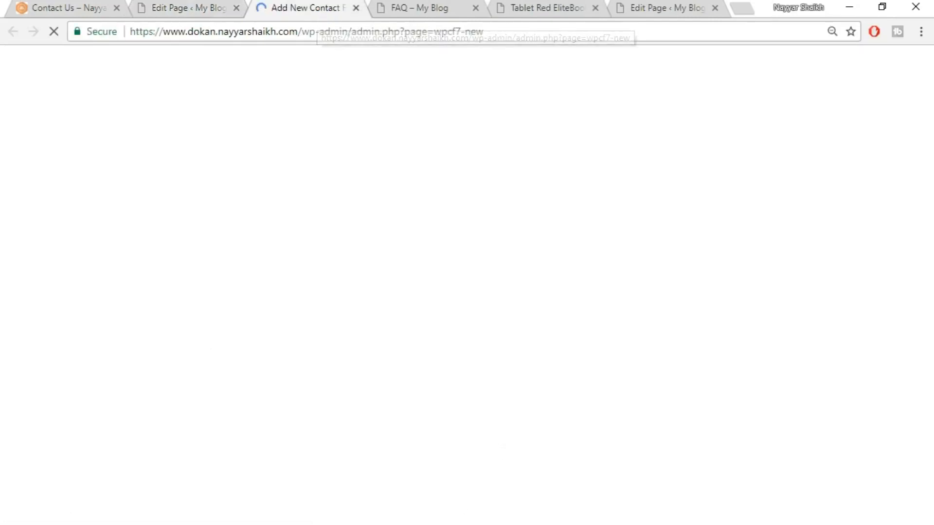
# Copy the contact form code from the Notepad file, replace the new form's default template with it, and save the form
pyautogui.click(458, 524)
pyautogui.scroll(-2, 490, 336)
pyautogui.scroll(-3, 491, 336)
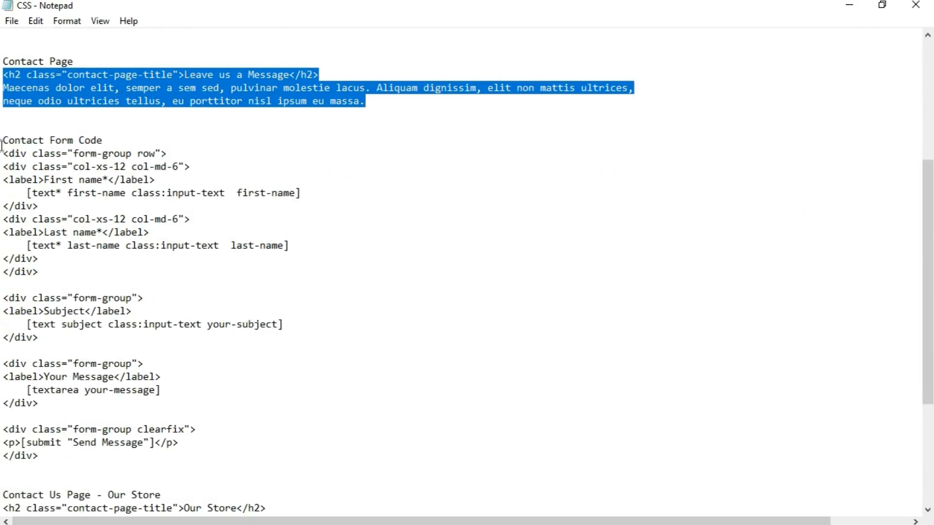
pyautogui.moveTo(2, 159); pyautogui.dragTo(186, 460)
pyautogui.hotkey('ctrl', 'c')
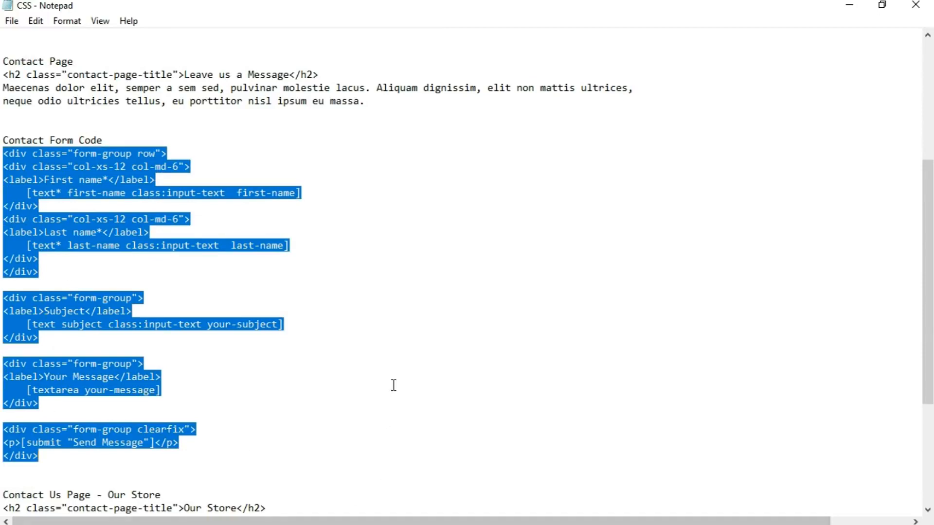
pyautogui.scroll(-1, 394, 385)
pyautogui.click(397, 524)
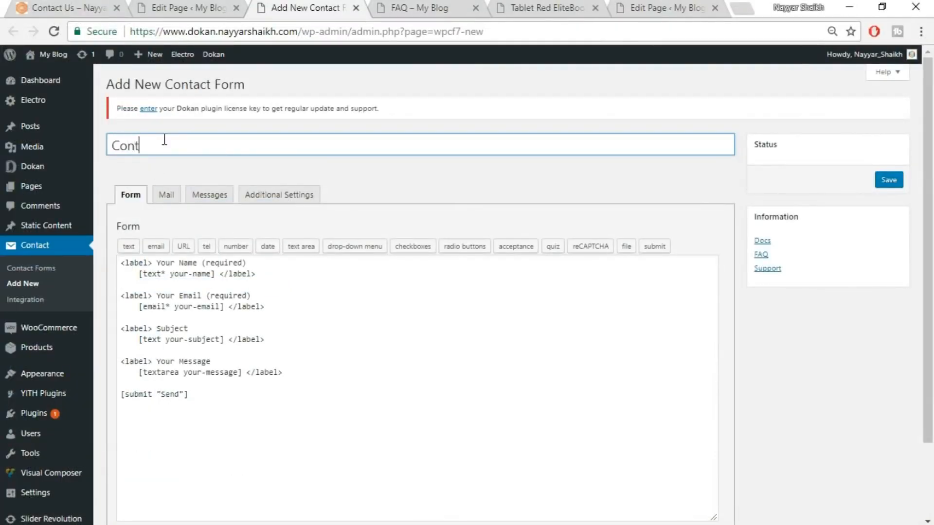
pyautogui.click(173, 323)
pyautogui.hotkey('ctrl', 'a')
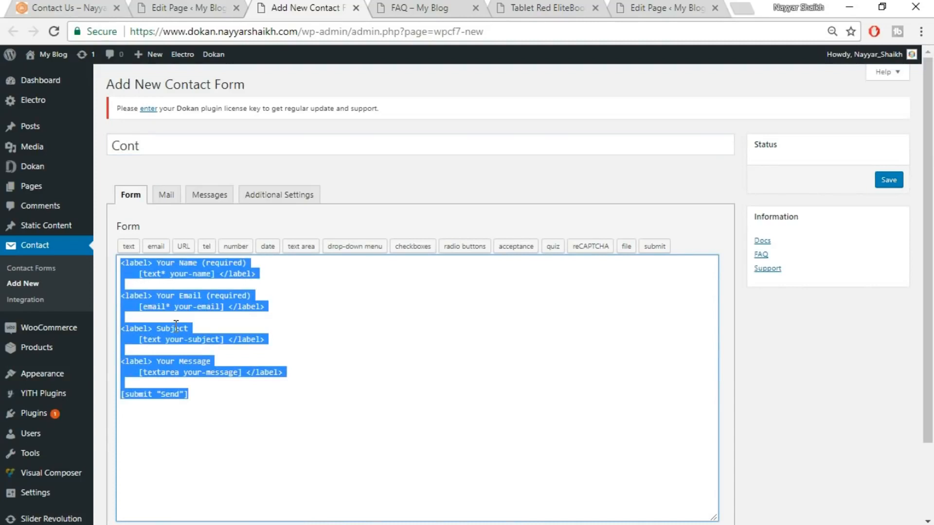
pyautogui.press('BackSpace')
pyautogui.hotkey('ctrl', 'v')
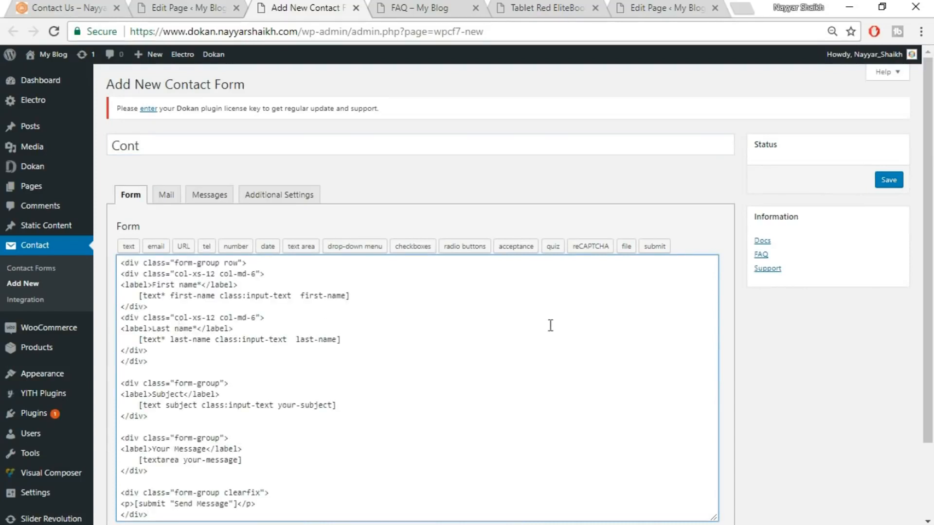
pyautogui.click(895, 181)
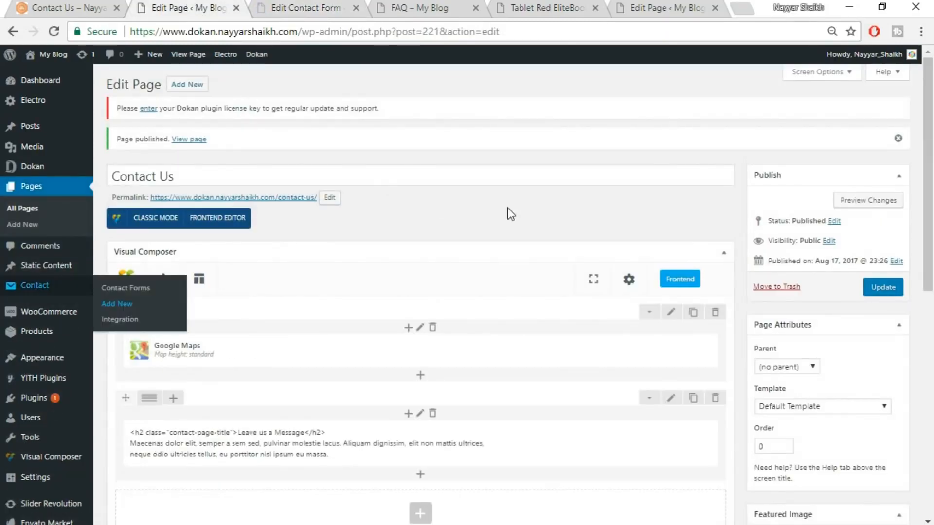
pyautogui.scroll(-5, 507, 210)
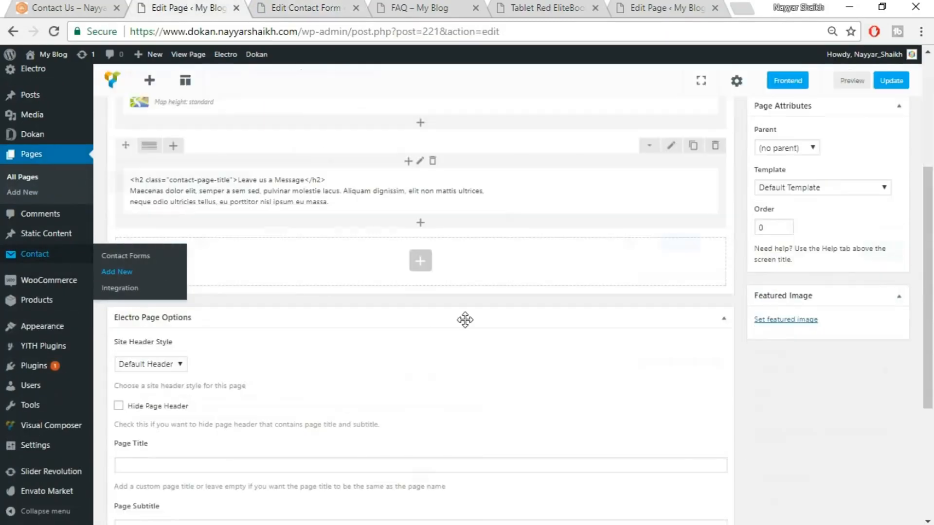
# Add a Contact Form 7 element below the Leave us a Message text block and select the Cont form
pyautogui.click(419, 223)
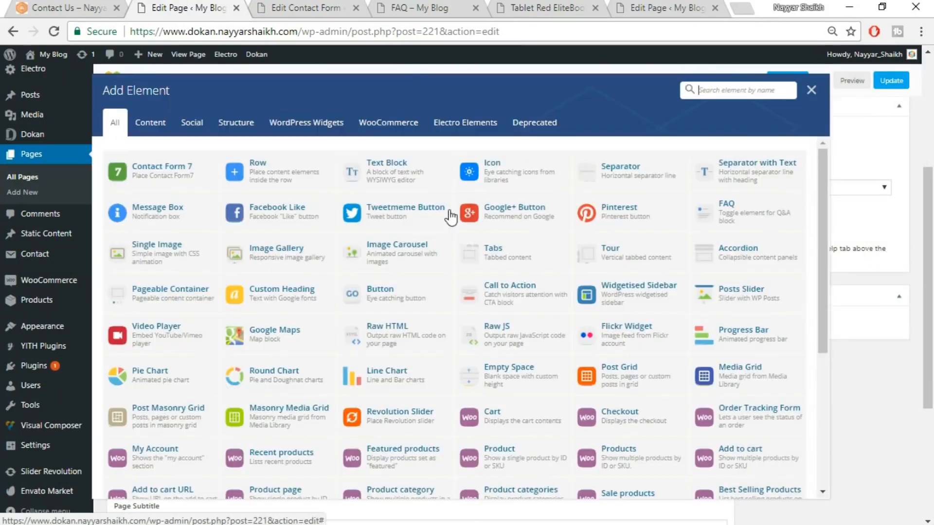
pyautogui.write('con')
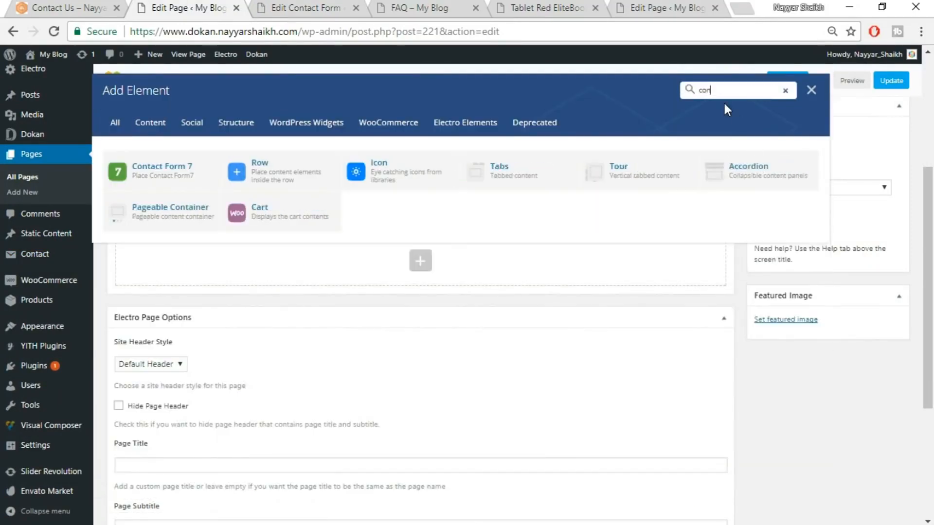
pyautogui.click(136, 174)
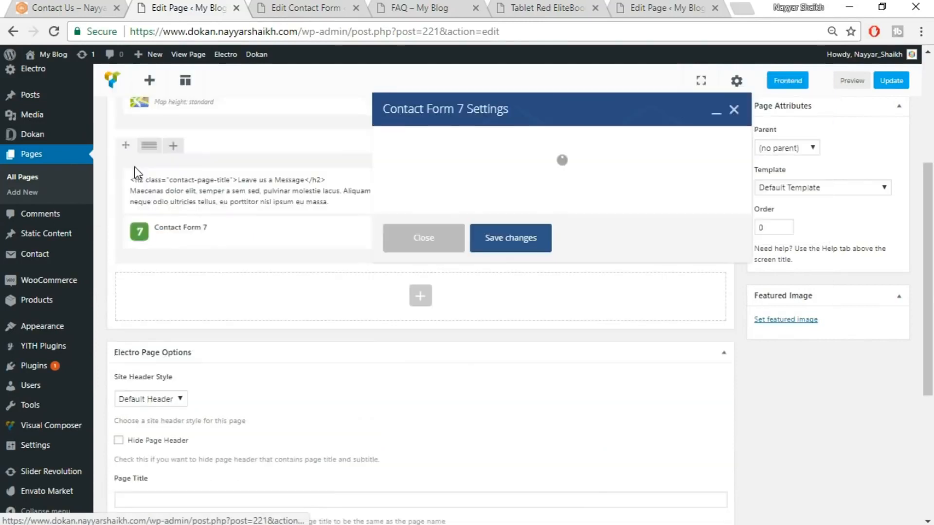
pyautogui.click(500, 164)
pyautogui.click(431, 181)
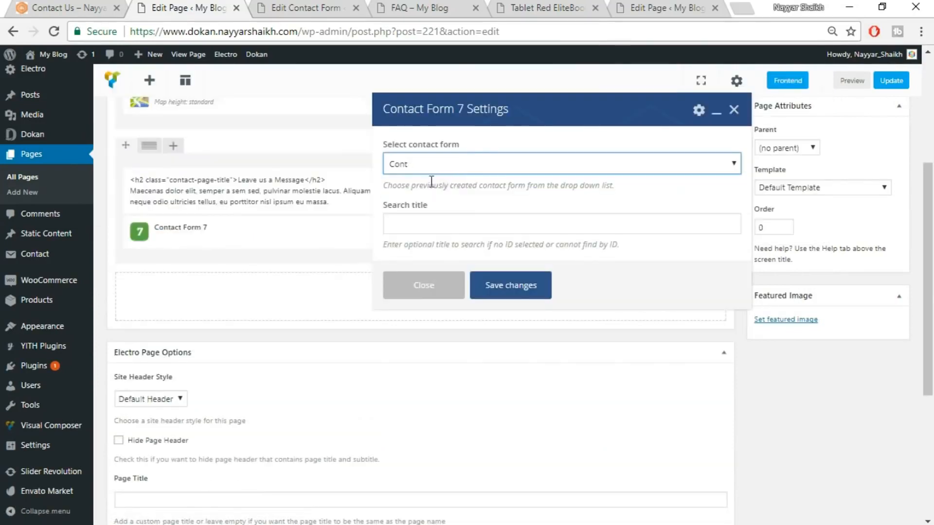
pyautogui.click(522, 292)
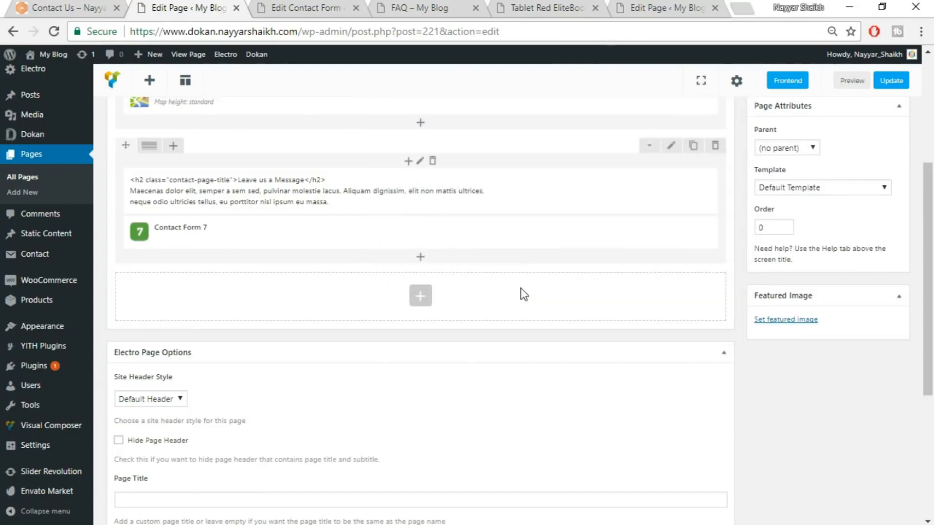
# Change the row's layout to a 2/3 + 1/3 column split
pyautogui.moveTo(149, 154)
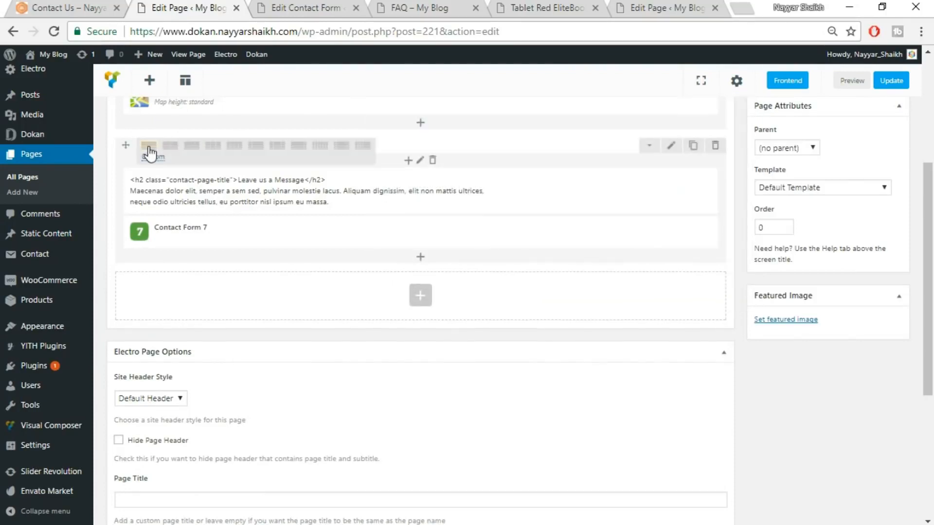
pyautogui.click(173, 154)
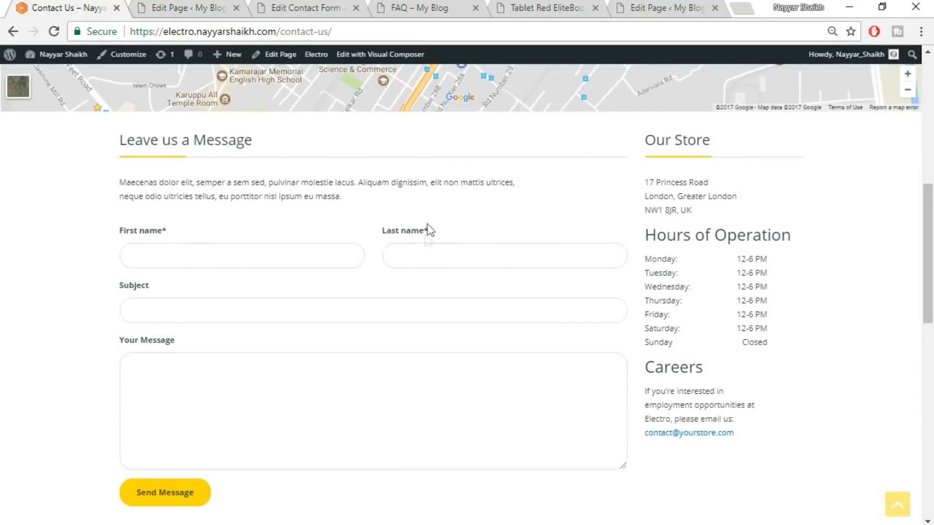
pyautogui.click(170, 8)
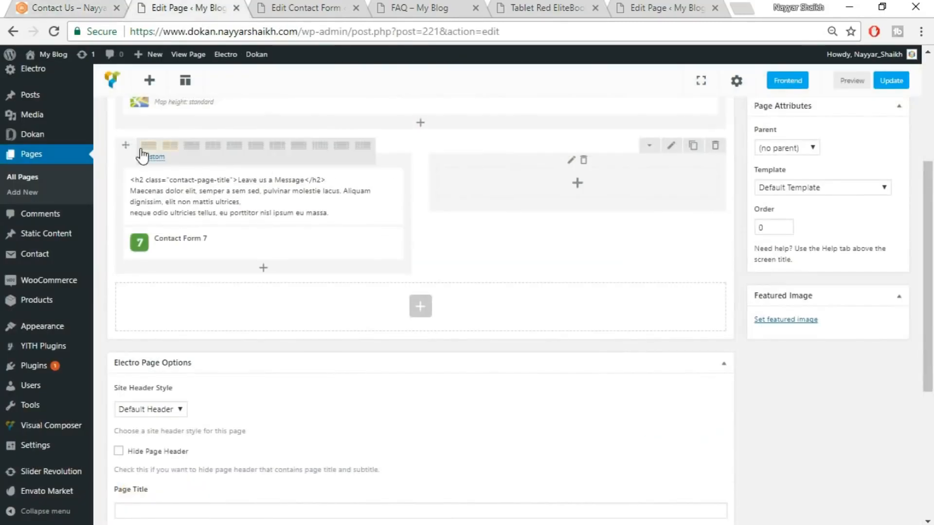
pyautogui.click(193, 155)
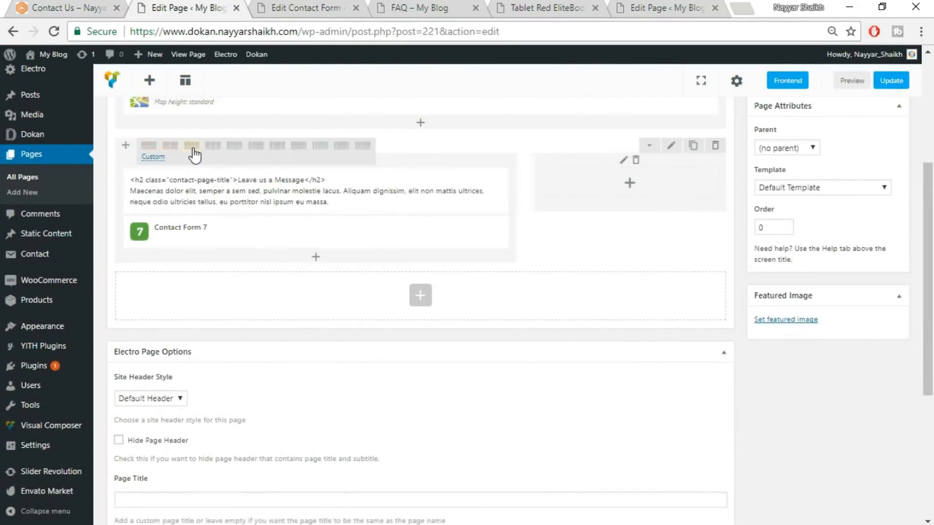
# Add a Text Block to the right column and paste in the Our Store code copied from the Notepad file
pyautogui.click(629, 184)
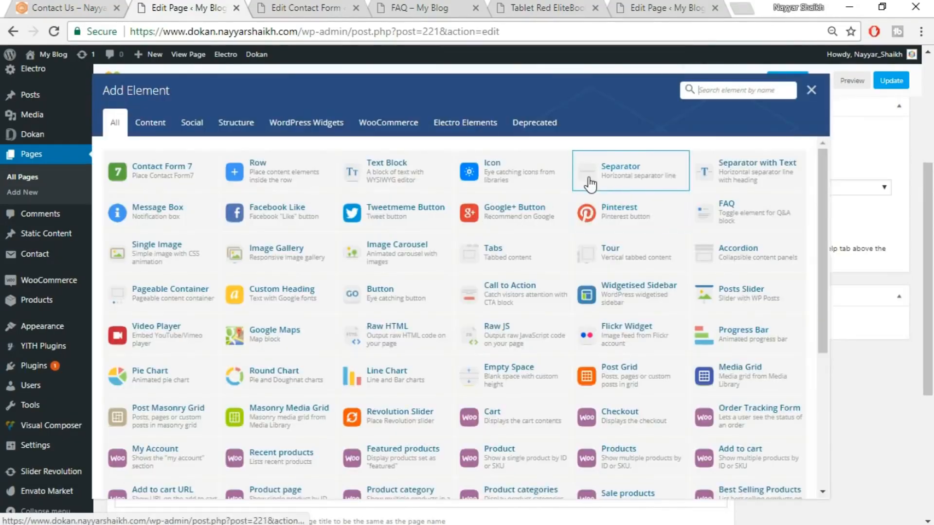
pyautogui.write('text')
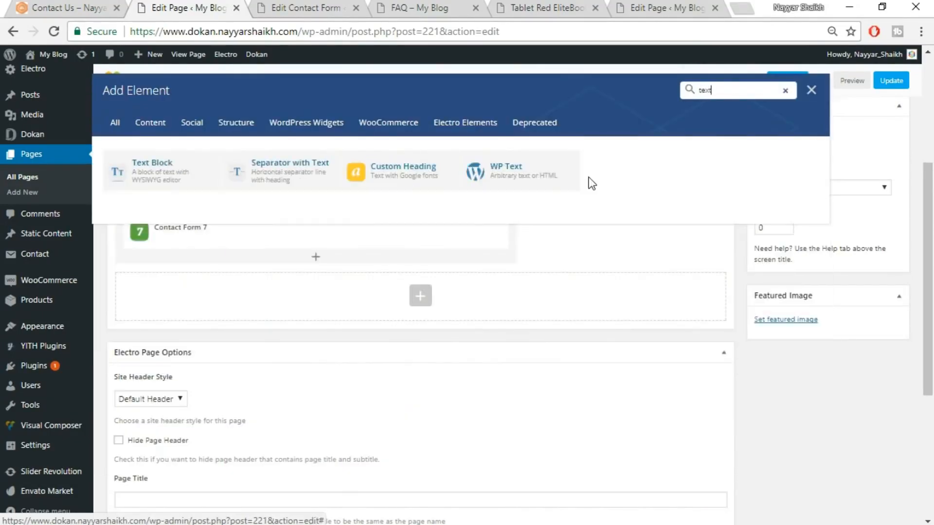
pyautogui.click(146, 169)
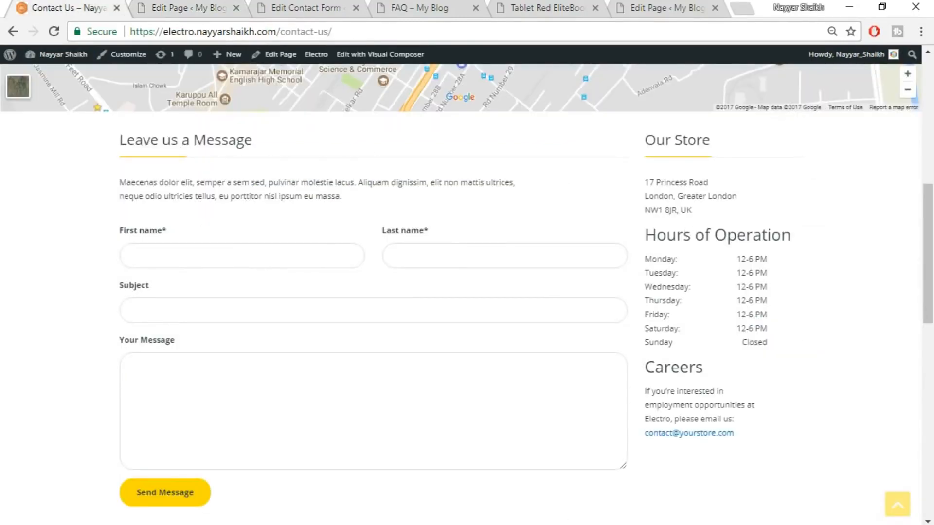
pyautogui.click(467, 524)
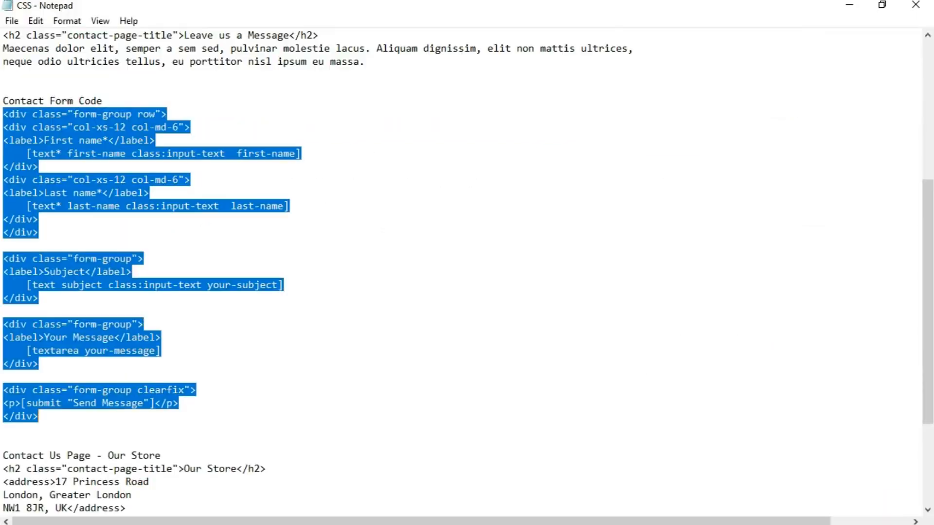
pyautogui.scroll(-4, 457, 423)
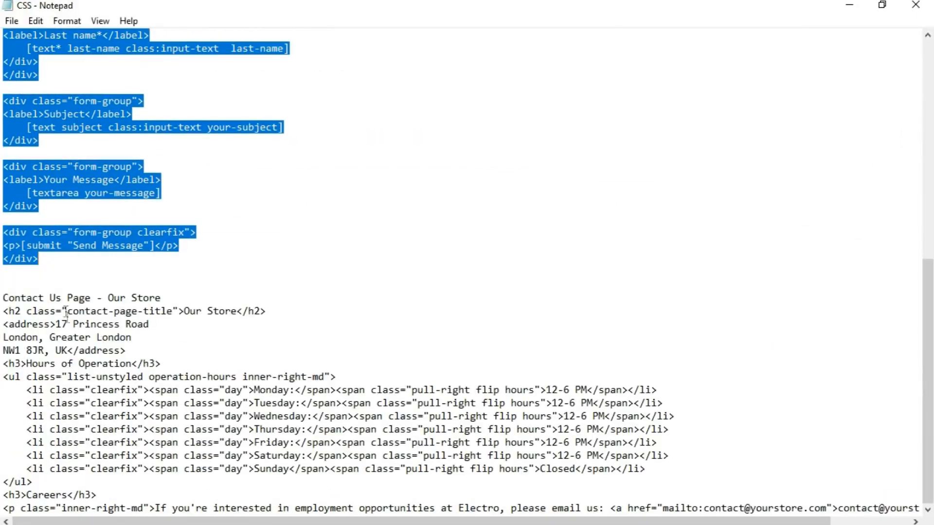
pyautogui.moveTo(2, 311); pyautogui.dragTo(920, 509)
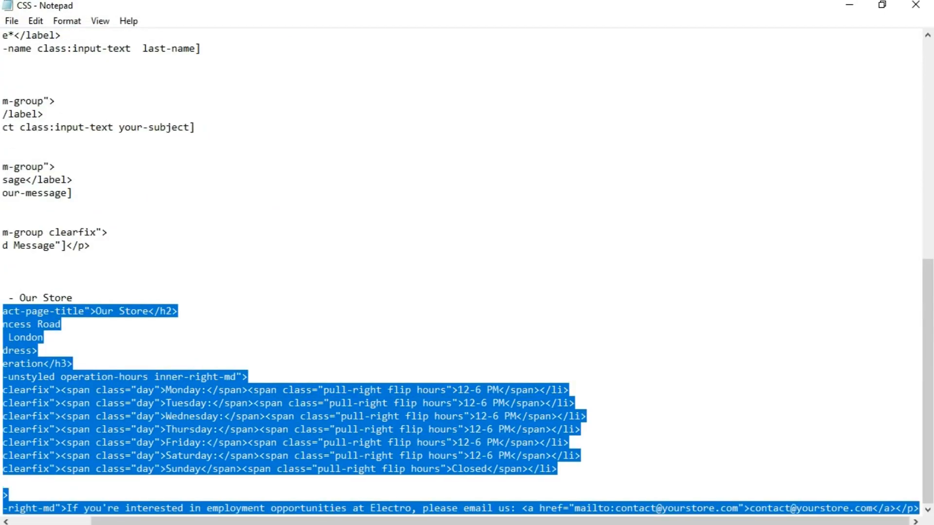
pyautogui.click(491, 524)
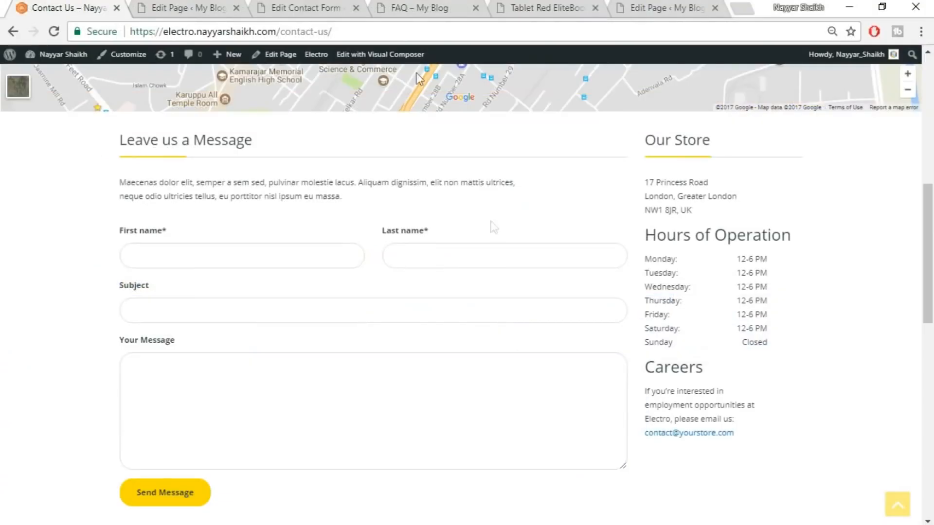
pyautogui.click(168, 7)
pyautogui.hotkey('ctrl', 'a')
pyautogui.hotkey('ctrl', 'v')
# Compare the store address and careers e-mail in the pasted code with the demo page, then save the text block
pyautogui.click(66, 4)
pyautogui.moveTo(644, 186); pyautogui.dragTo(710, 210)
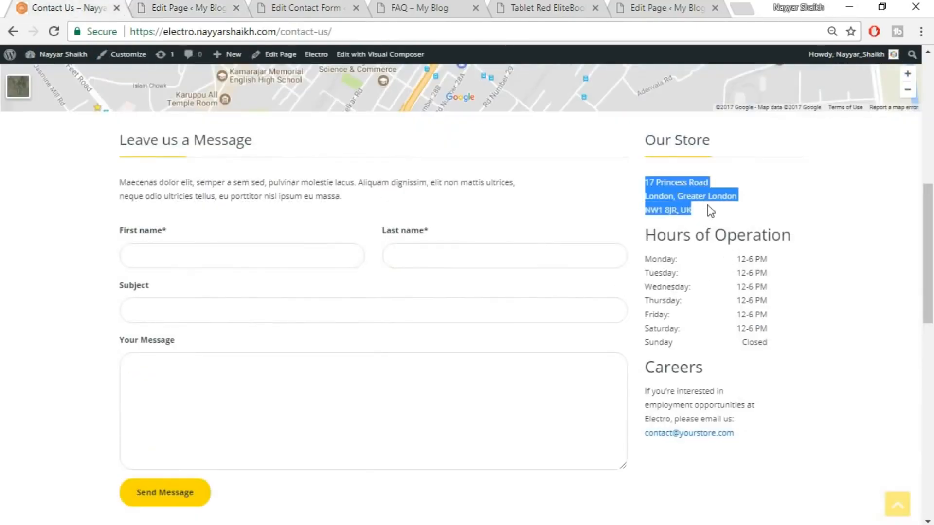
pyautogui.click(180, 6)
pyautogui.scroll(6, 474, 302)
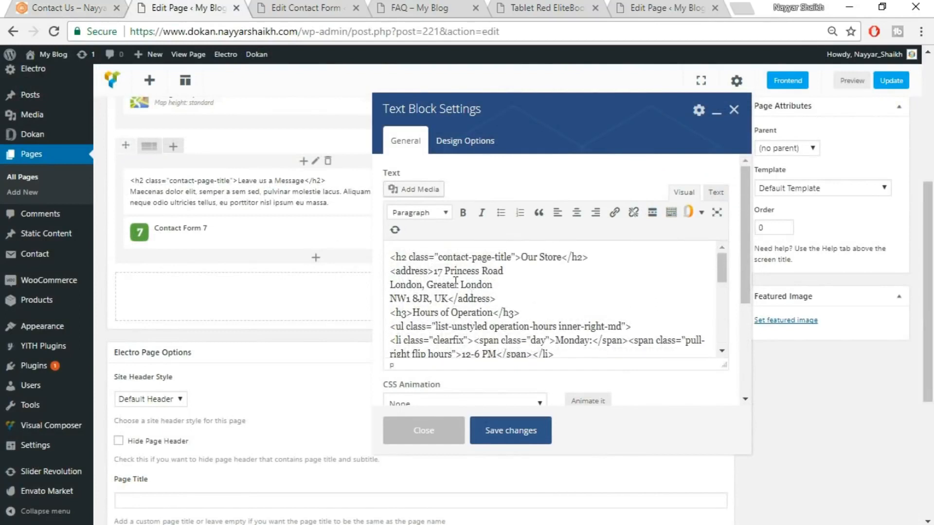
pyautogui.moveTo(436, 270); pyautogui.dragTo(456, 299)
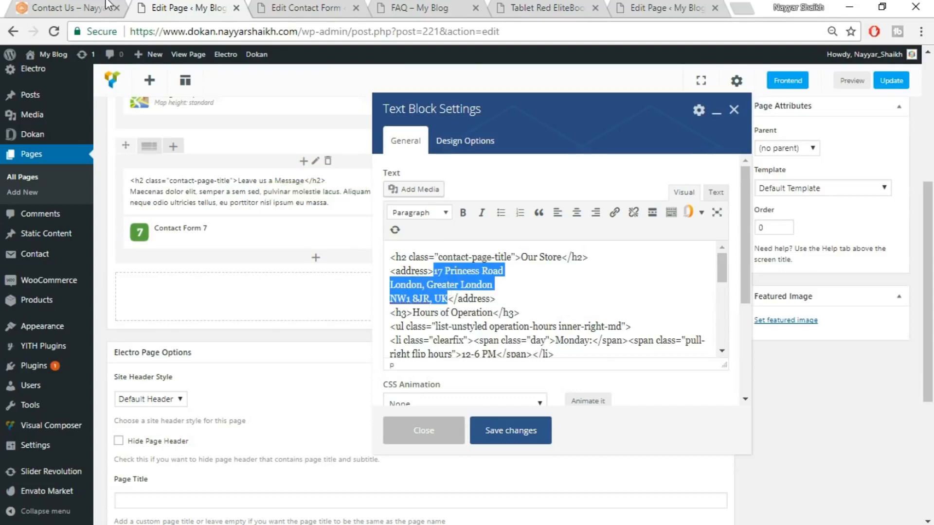
pyautogui.click(73, 7)
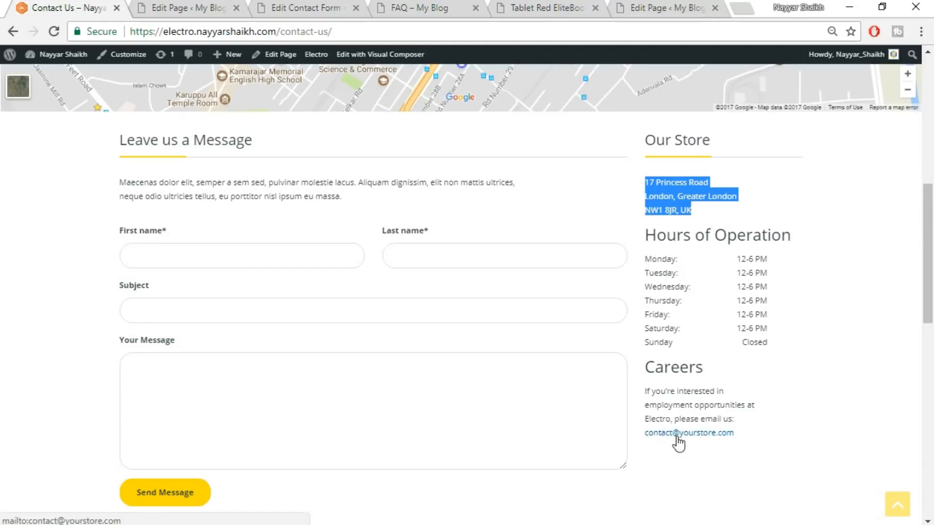
pyautogui.click(193, 5)
pyautogui.scroll(-5, 554, 292)
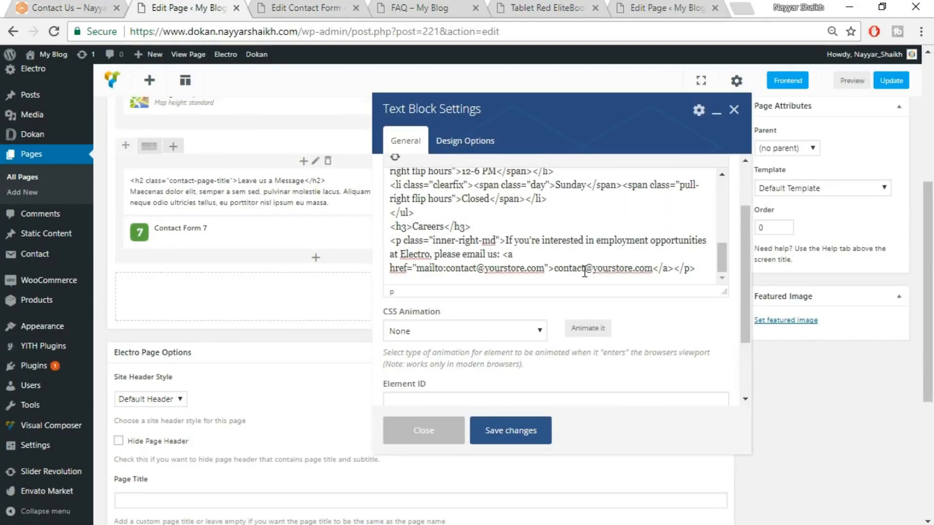
pyautogui.moveTo(556, 271); pyautogui.dragTo(655, 266)
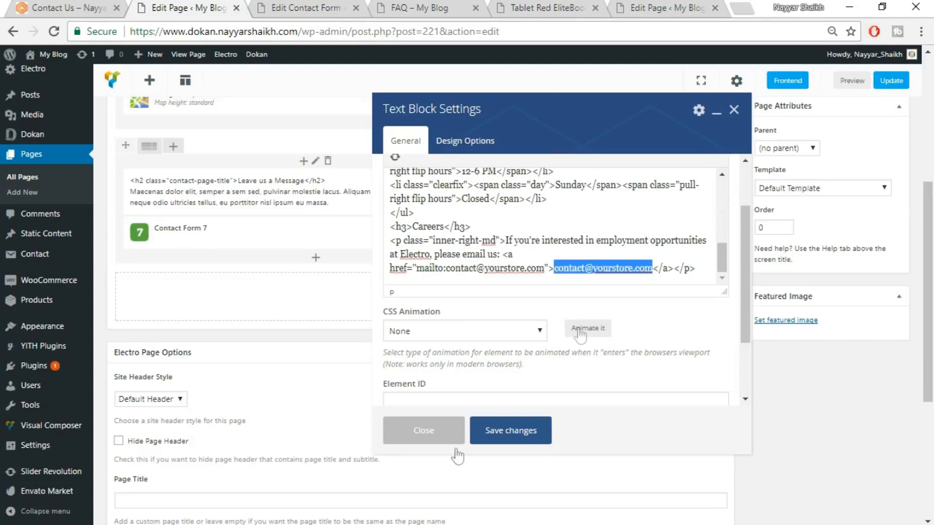
pyautogui.click(513, 440)
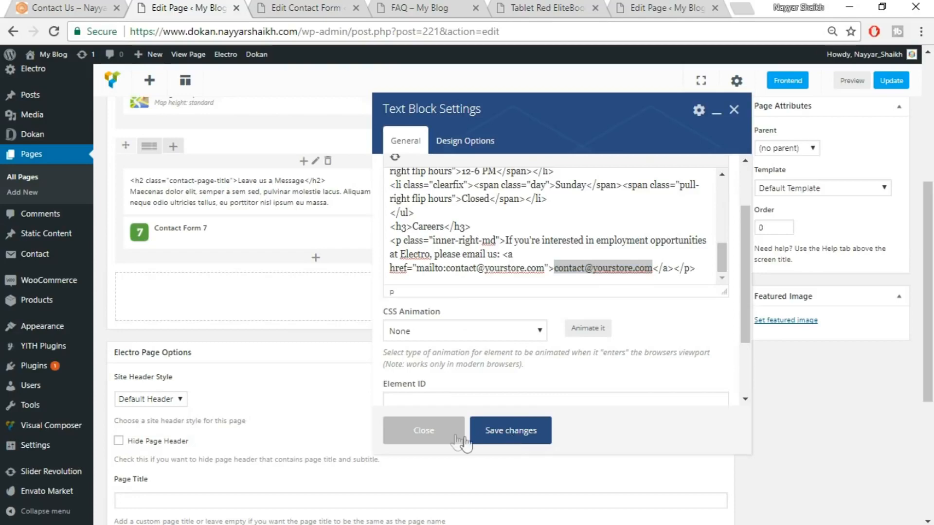
# Enable Hide Page Header in the Electro page options and update the page
pyautogui.scroll(-2, 715, 408)
pyautogui.scroll(-4, 716, 407)
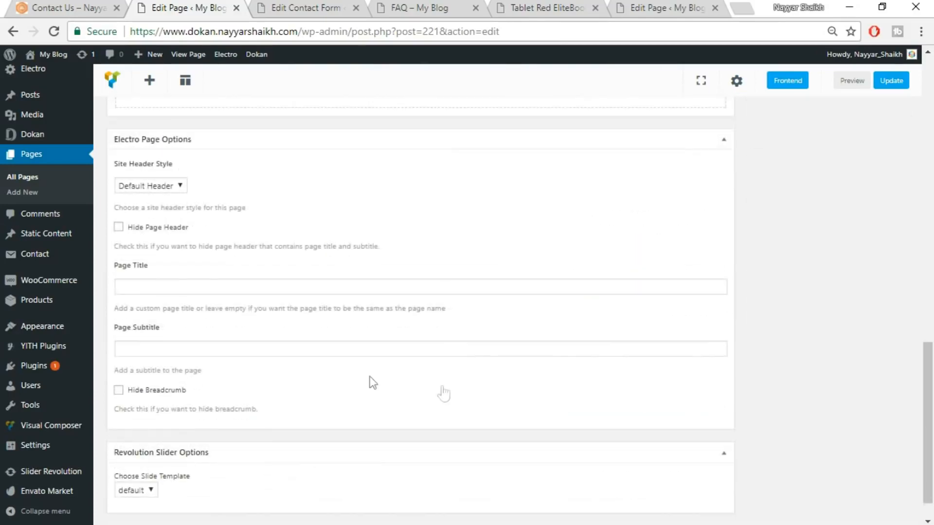
pyautogui.click(119, 226)
pyautogui.moveTo(931, 386); pyautogui.dragTo(931, 141)
pyautogui.click(890, 219)
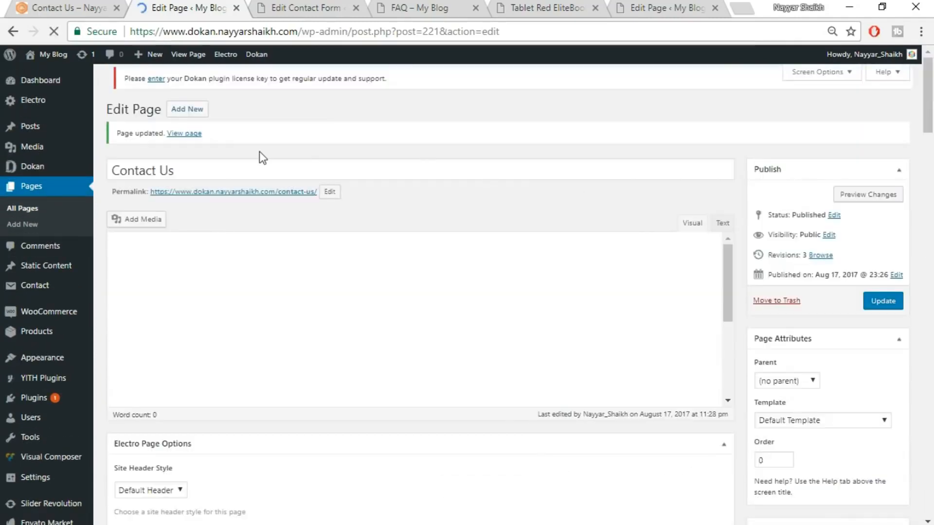
# Open the updated Contact Us page in a new tab and review the map, text blocks and form
pyautogui.rightClick(184, 133)
pyautogui.click(233, 144)
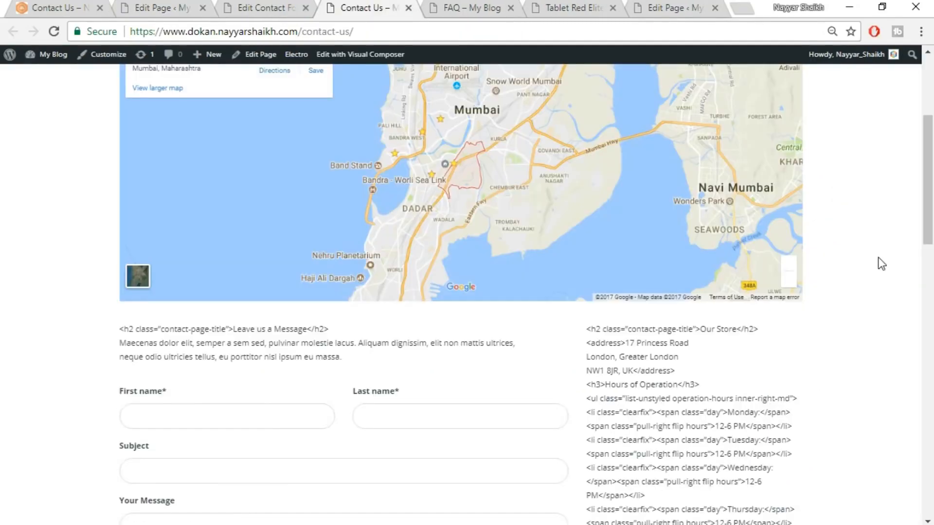
pyautogui.scroll(1, 881, 264)
pyautogui.scroll(2, 880, 262)
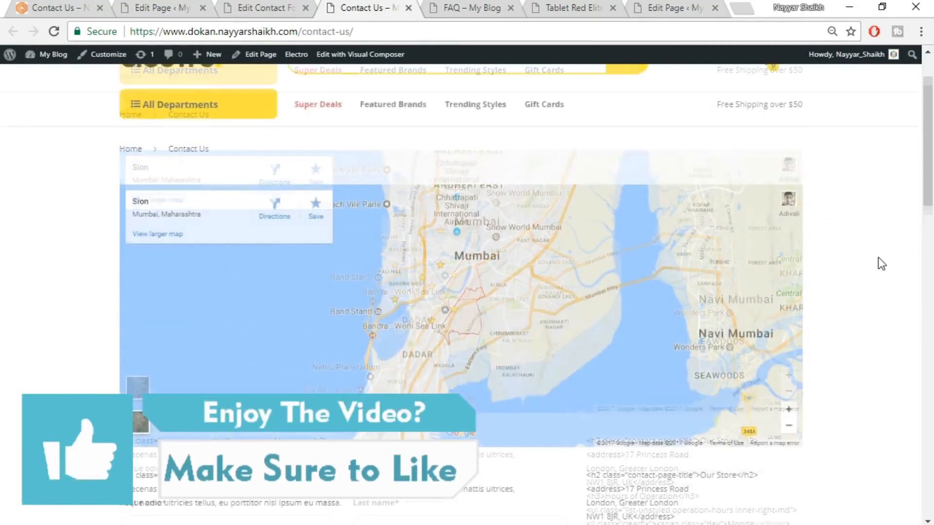
pyautogui.scroll(-5, 495, 322)
pyautogui.moveTo(215, 261); pyautogui.dragTo(110, 260)
pyautogui.click(342, 285)
pyautogui.click(119, 261)
pyautogui.scroll(-2, 675, 311)
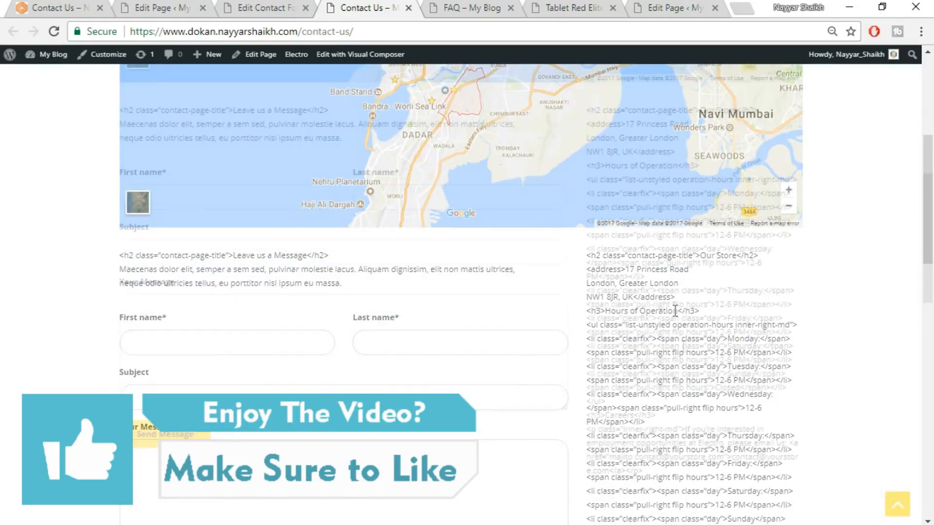
pyautogui.scroll(1, 689, 387)
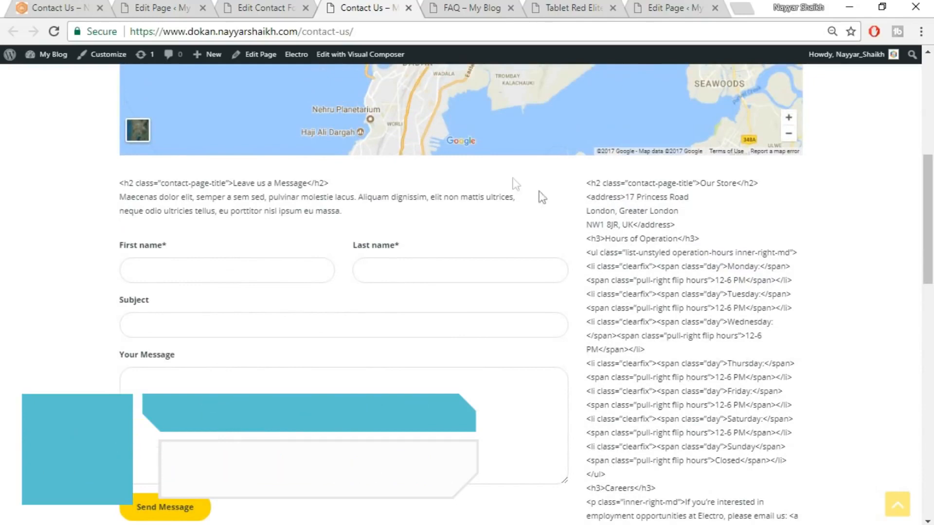
# Replace the Leave us a Message text block's content by pasting its code in the Text view, then save the block
pyautogui.click(261, 7)
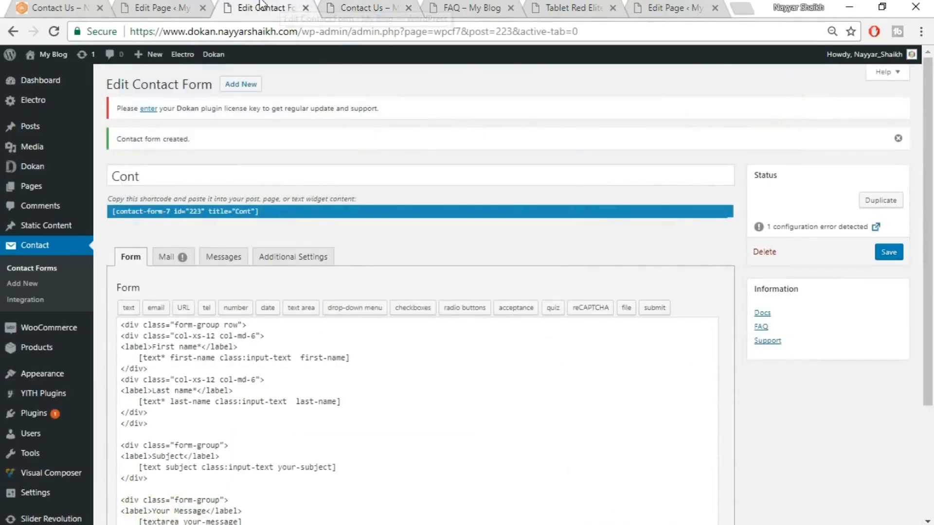
pyautogui.click(161, 7)
pyautogui.scroll(-3, 485, 295)
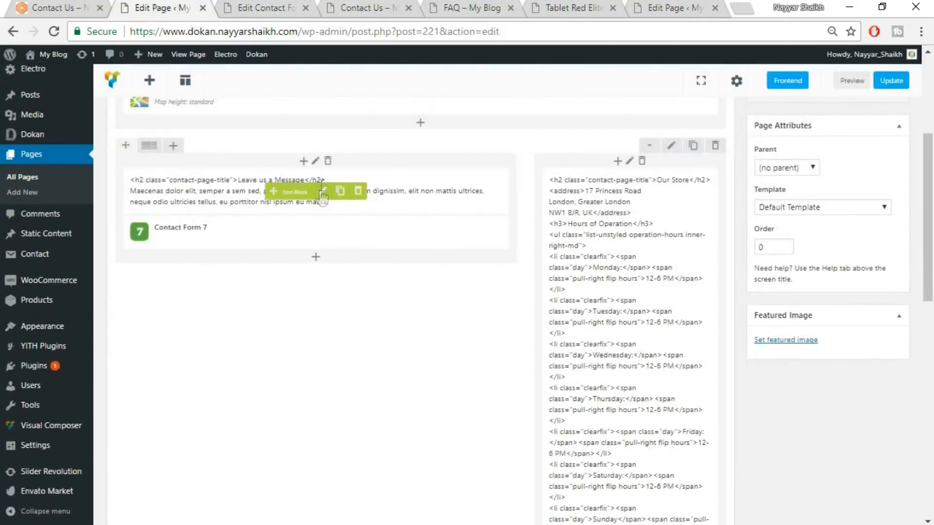
pyautogui.click(322, 190)
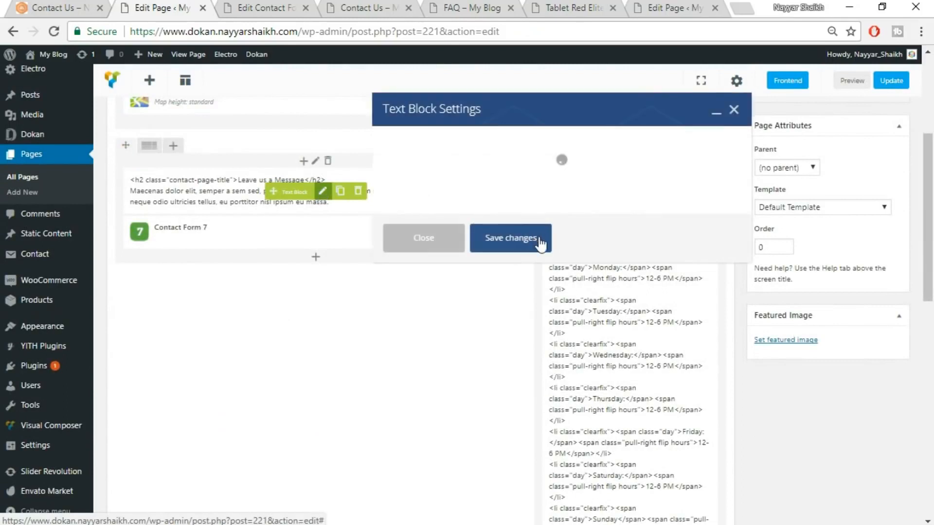
pyautogui.hotkey('ctrl', 'a')
pyautogui.hotkey('ctrl', 'c')
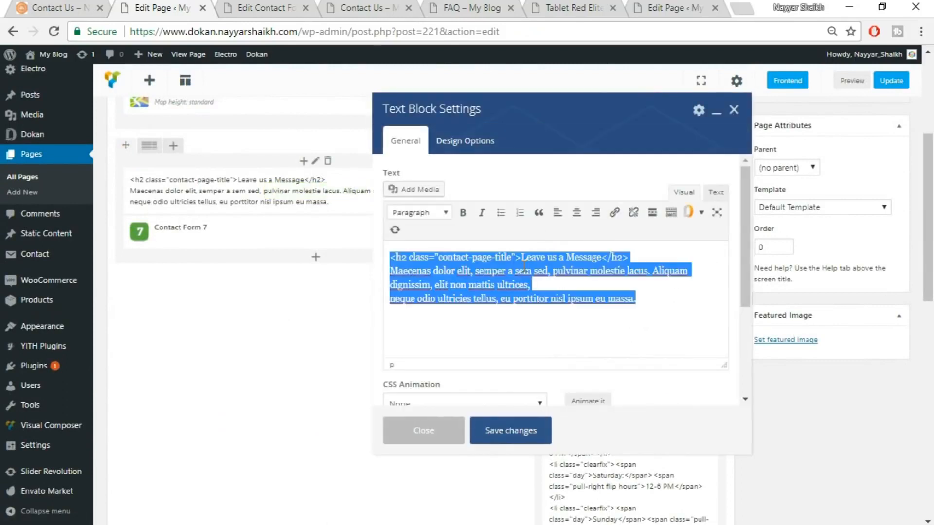
pyautogui.press('BackSpace')
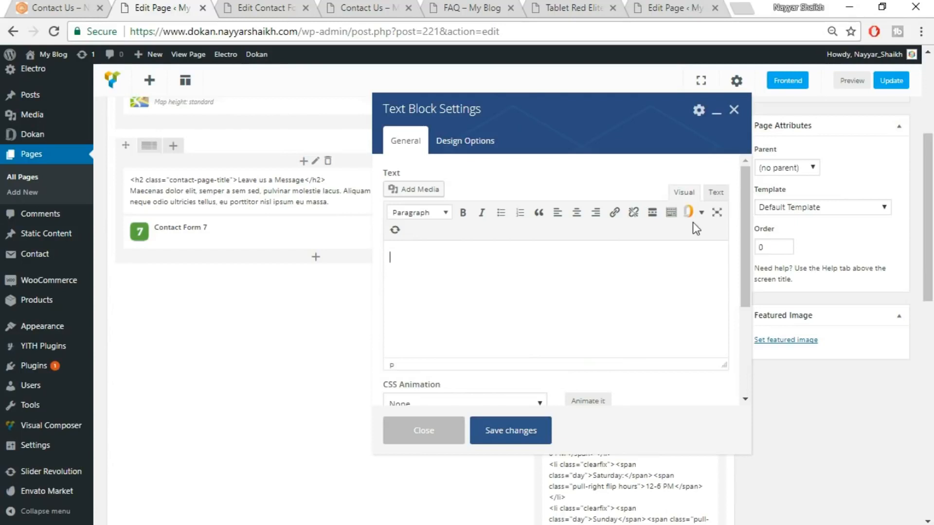
pyautogui.click(723, 193)
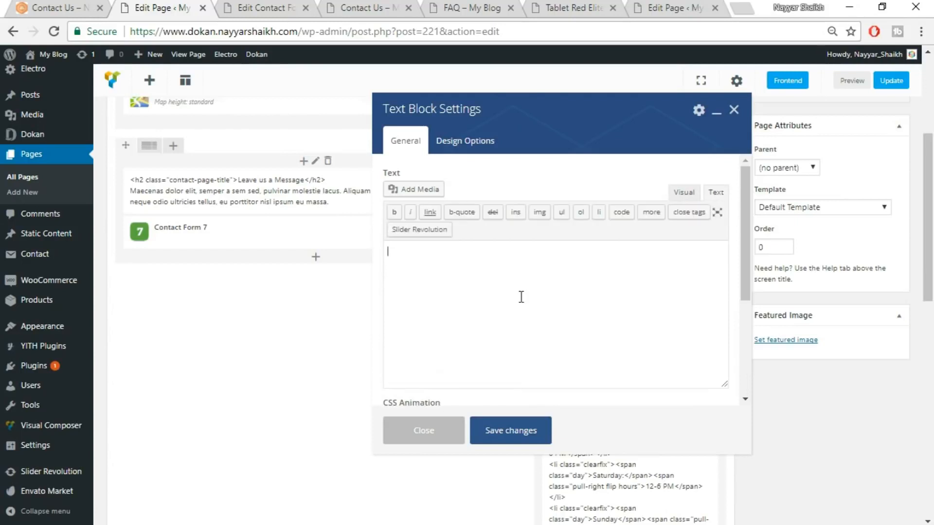
pyautogui.hotkey('ctrl', 'v')
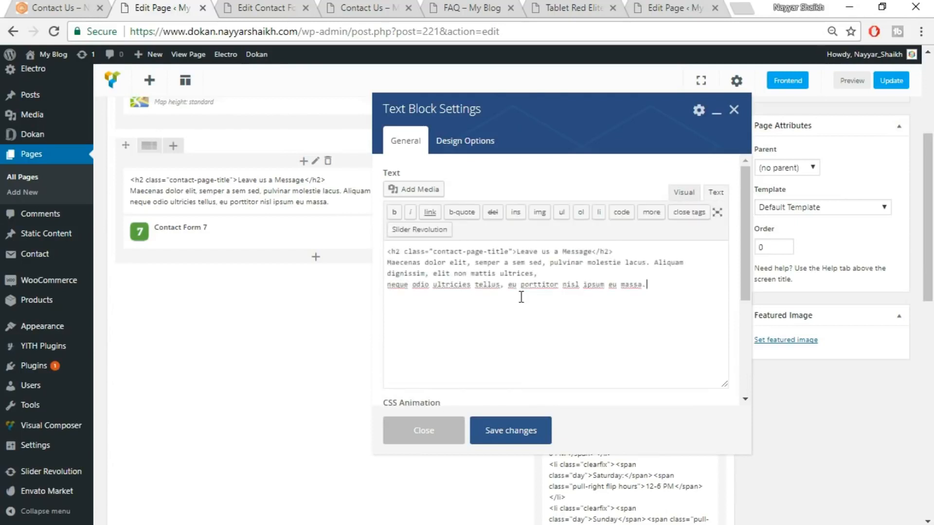
pyautogui.click(525, 431)
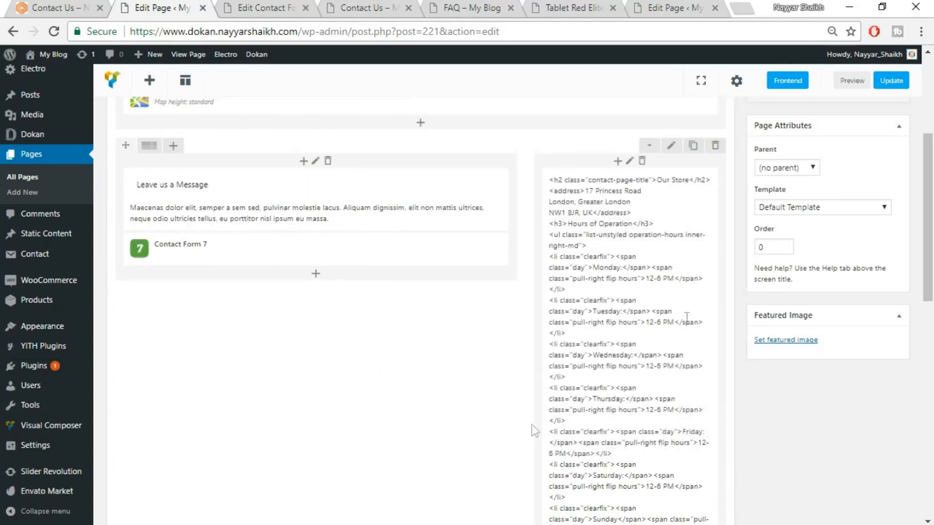
# Replace the Our Store text block's content by pasting its code in the Text view, then save the block
pyautogui.click(636, 395)
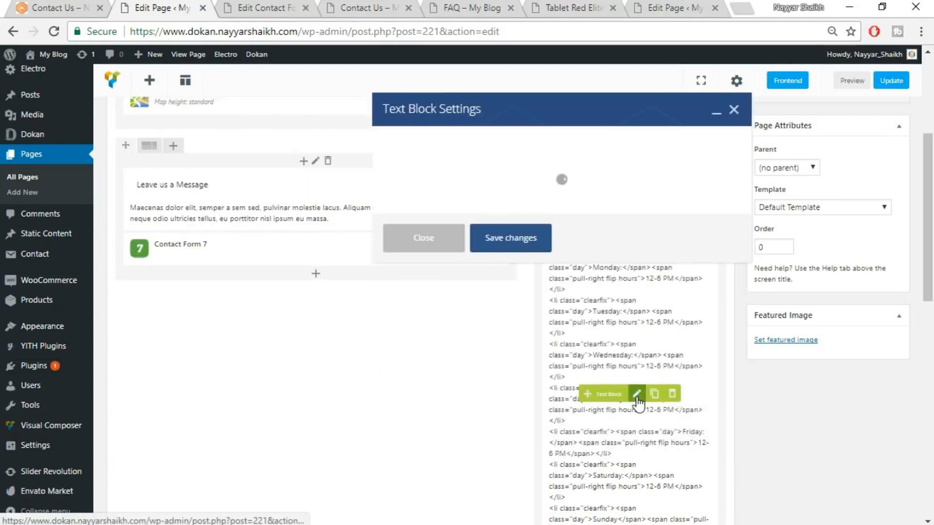
pyautogui.hotkey('ctrl', 'a')
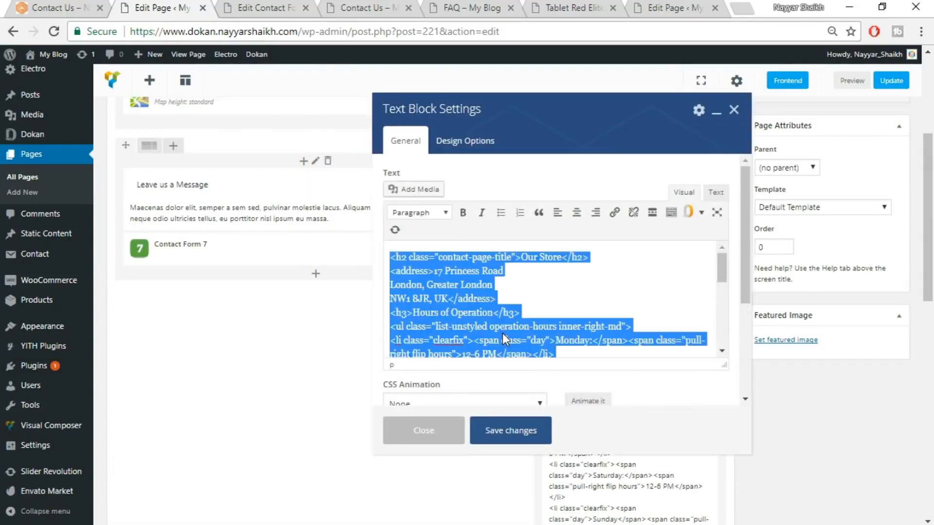
pyautogui.press('Delete')
pyautogui.click(718, 194)
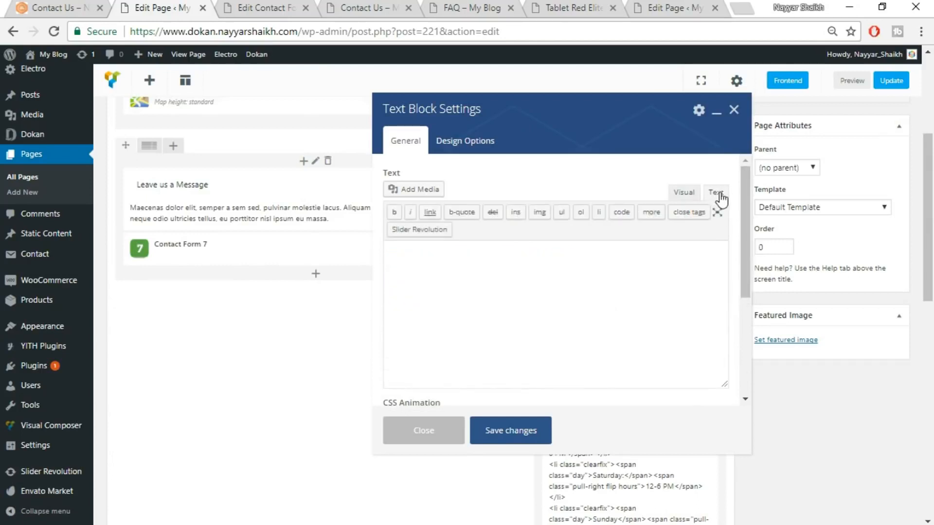
pyautogui.click(606, 279)
pyautogui.hotkey('ctrl', 'v')
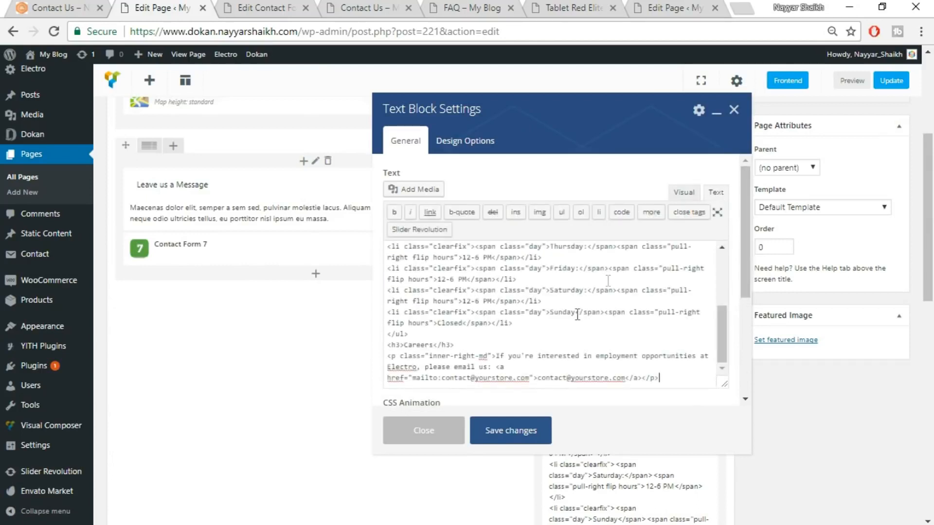
pyautogui.click(515, 436)
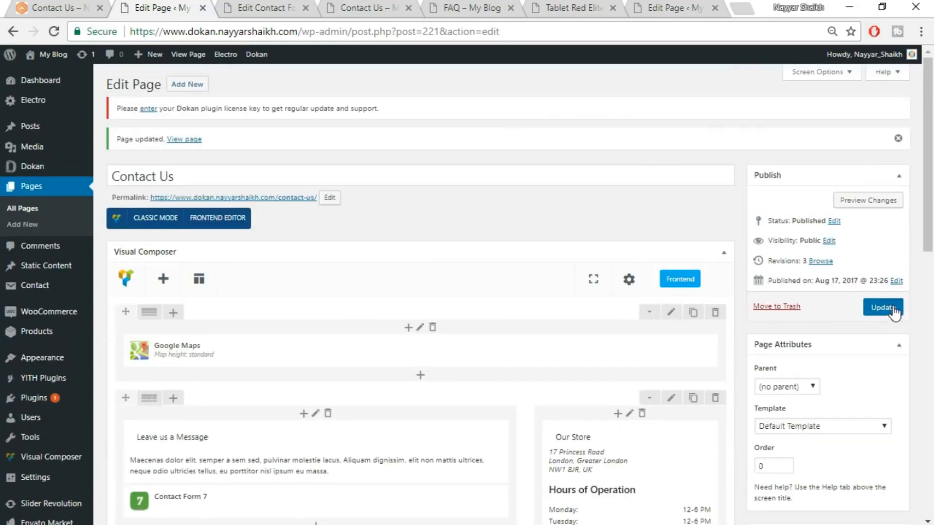
# Update the page and reload the Contact Us page to review the formatted text blocks and form
pyautogui.click(893, 307)
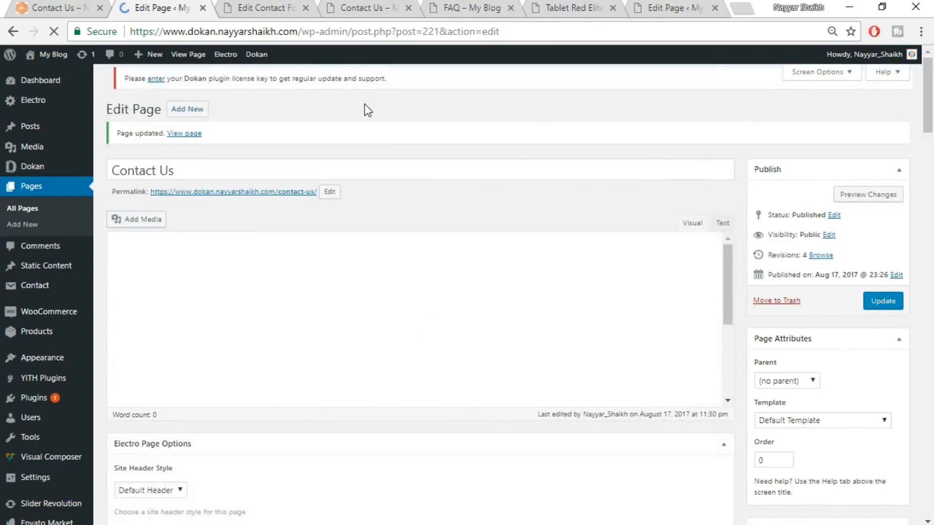
pyautogui.click(377, 7)
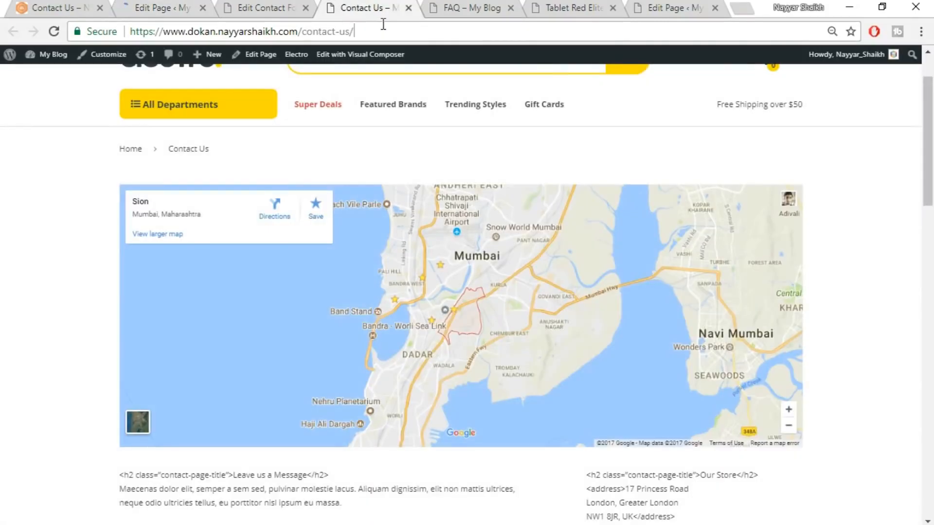
pyautogui.click(383, 27)
pyautogui.press('Return')
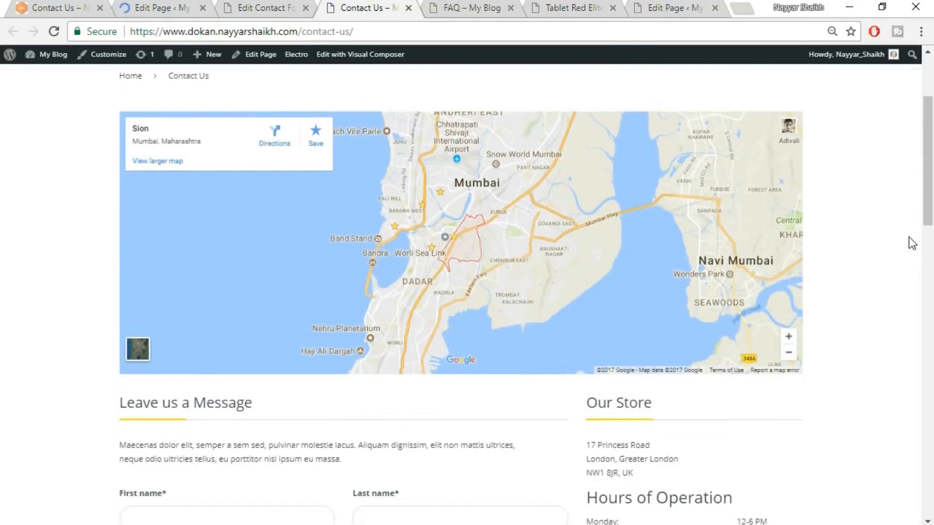
pyautogui.scroll(-6, 739, 264)
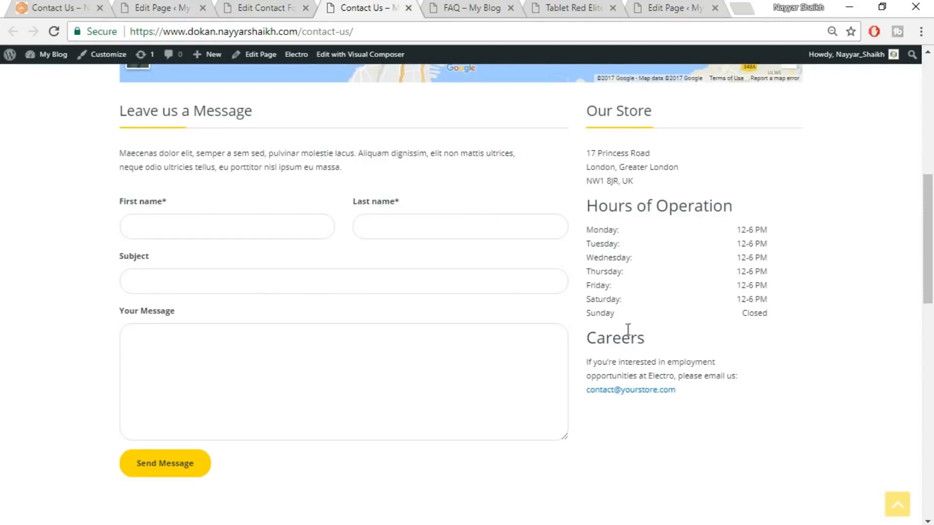
# Scroll the demo Contact Us page down to examine its footer link columns
pyautogui.click(63, 7)
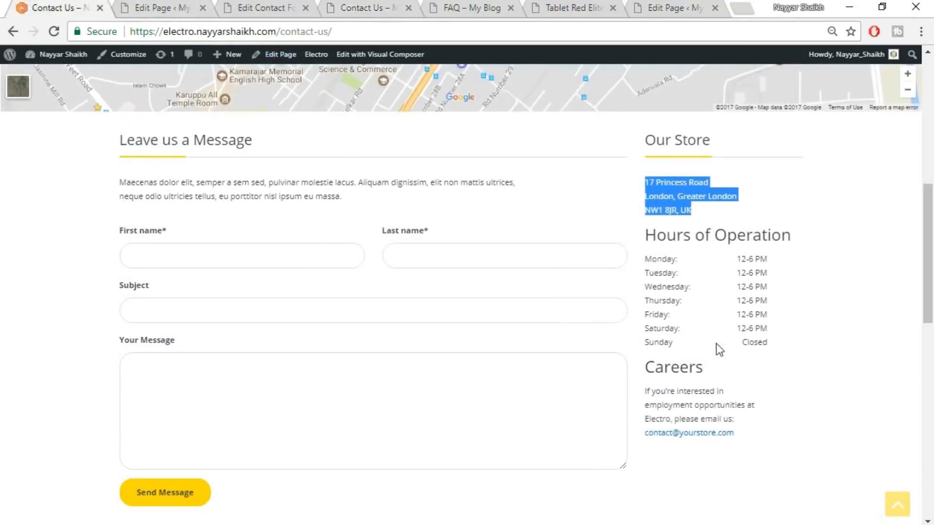
pyautogui.scroll(-8, 718, 359)
pyautogui.scroll(-5, 722, 374)
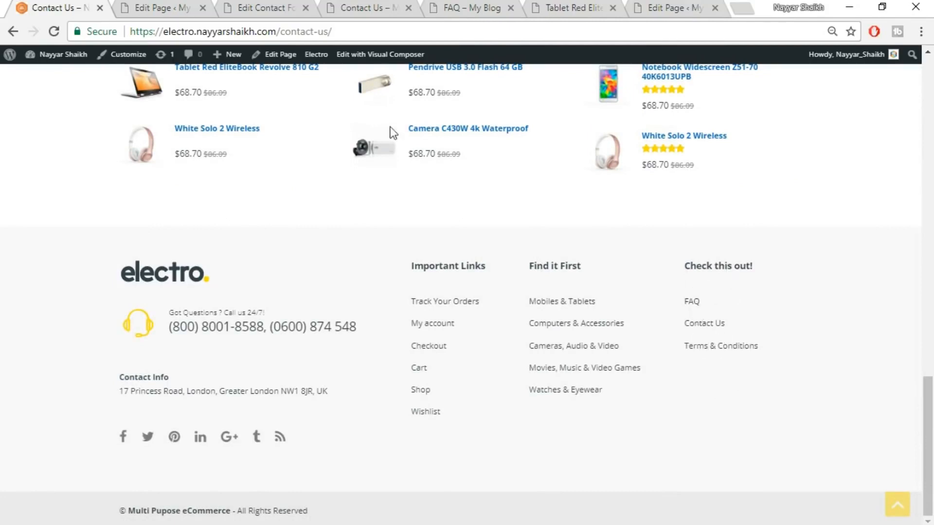
# Open the menu editor and create a new menu named FooterMenu
pyautogui.click(189, 4)
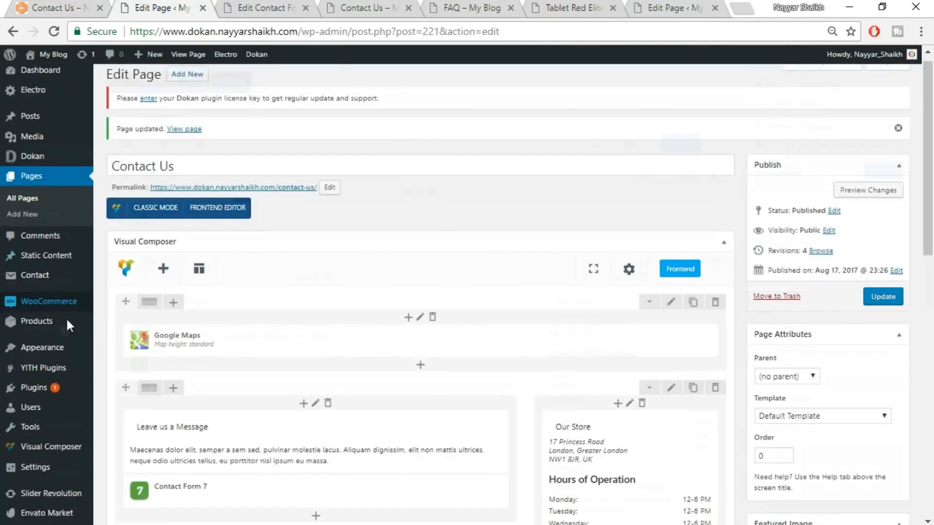
pyautogui.scroll(-3, 68, 325)
pyautogui.moveTo(56, 326)
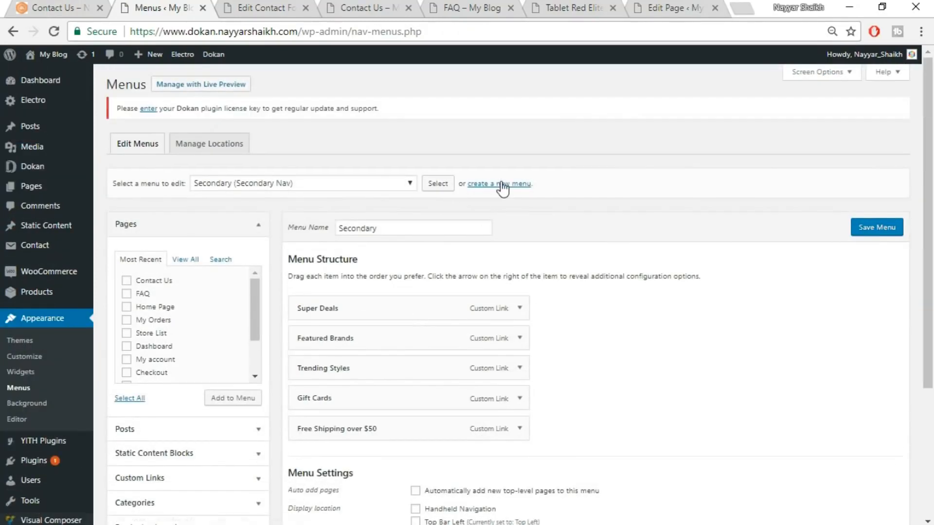
pyautogui.click(501, 184)
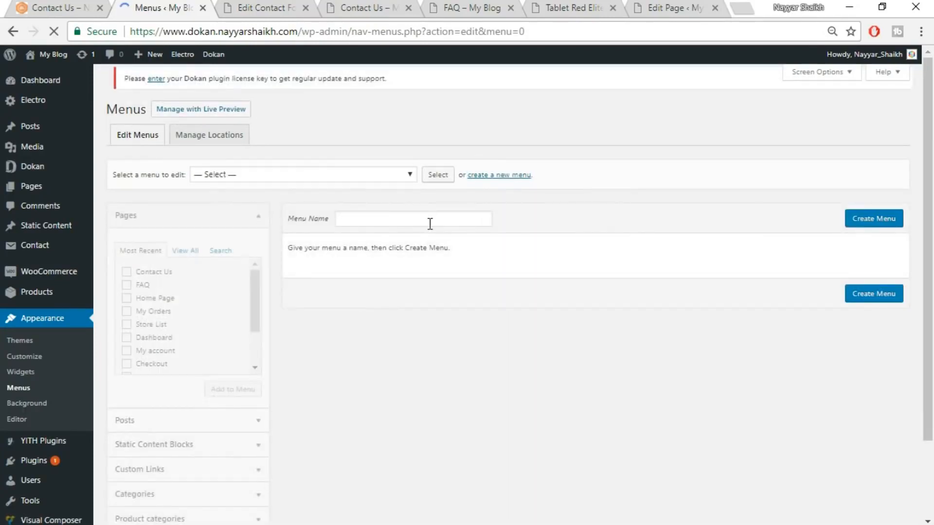
pyautogui.click(430, 224)
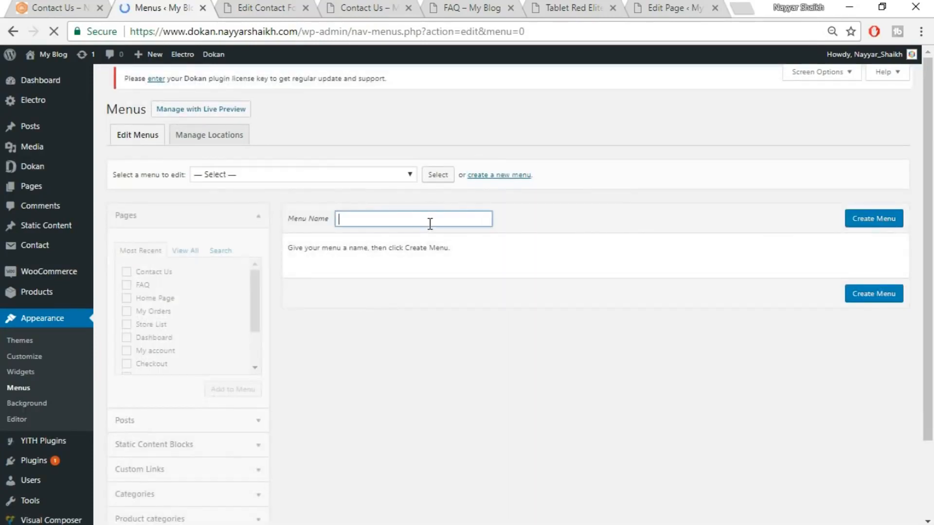
pyautogui.write('Foo')
pyautogui.press('Return')
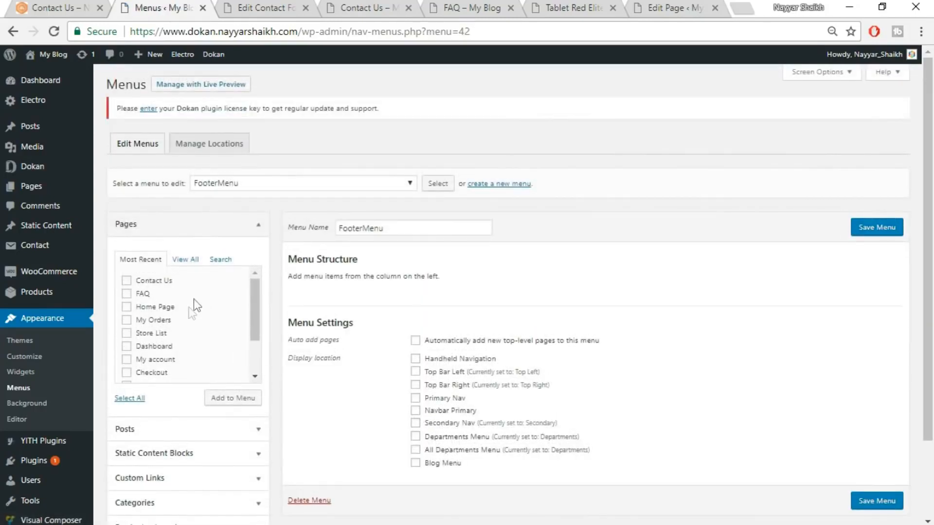
# Add the Contact Us and FAQ pages to FooterMenu
pyautogui.click(127, 293)
pyautogui.scroll(-2, 171, 371)
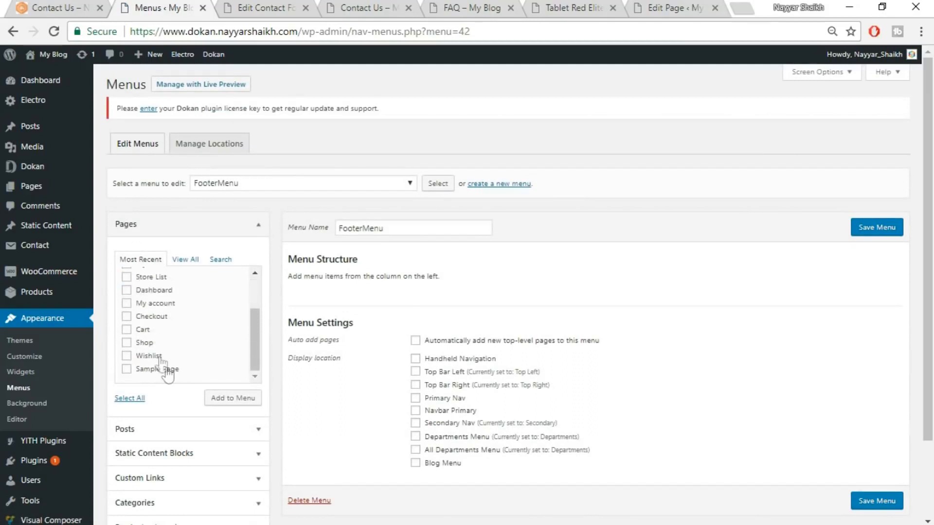
pyautogui.click(187, 261)
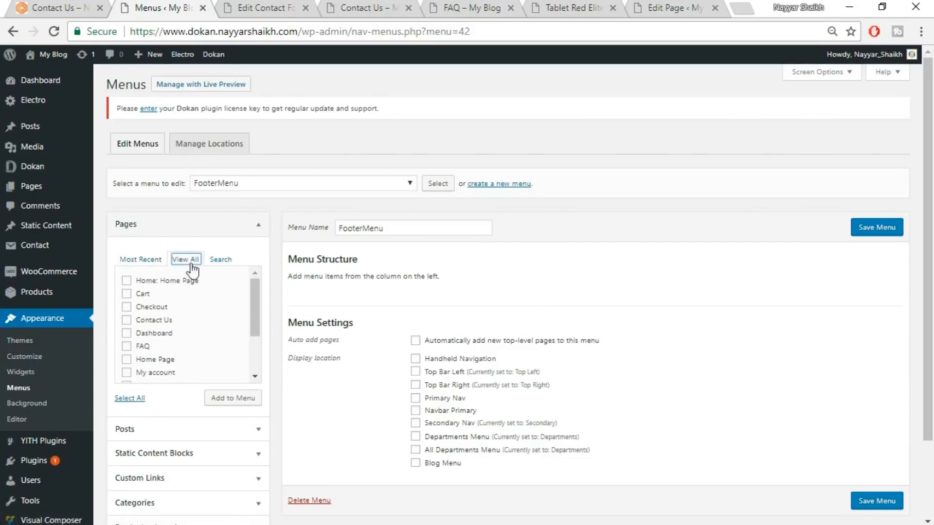
pyautogui.click(161, 321)
pyautogui.click(142, 346)
pyautogui.click(235, 401)
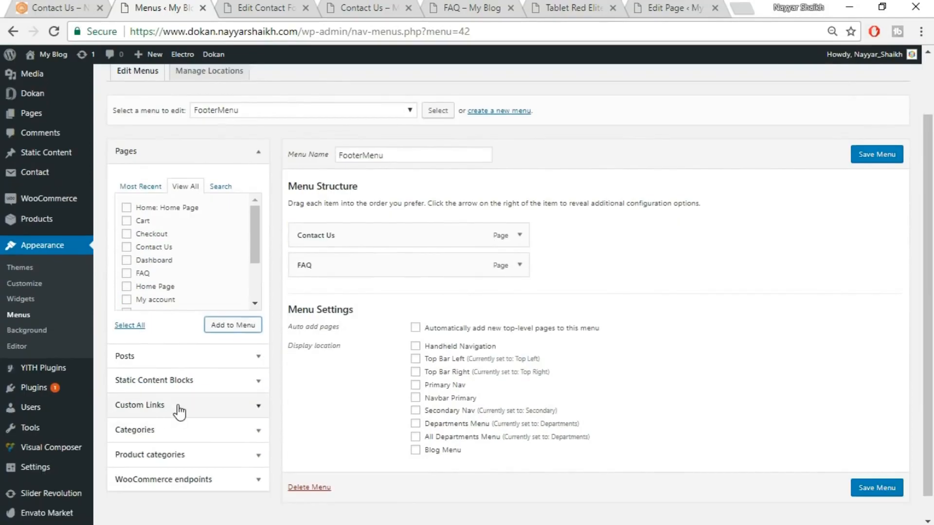
# Add a custom link with URL # and link text Terms & Conditions, copied from the demo footer, to the menu
pyautogui.click(175, 410)
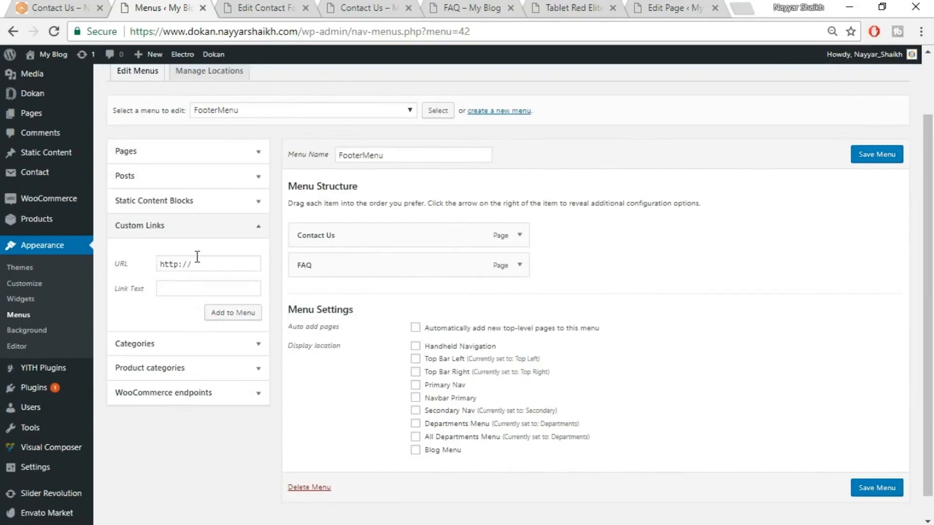
pyautogui.click(210, 270)
pyautogui.write('#')
pyautogui.press('Tab')
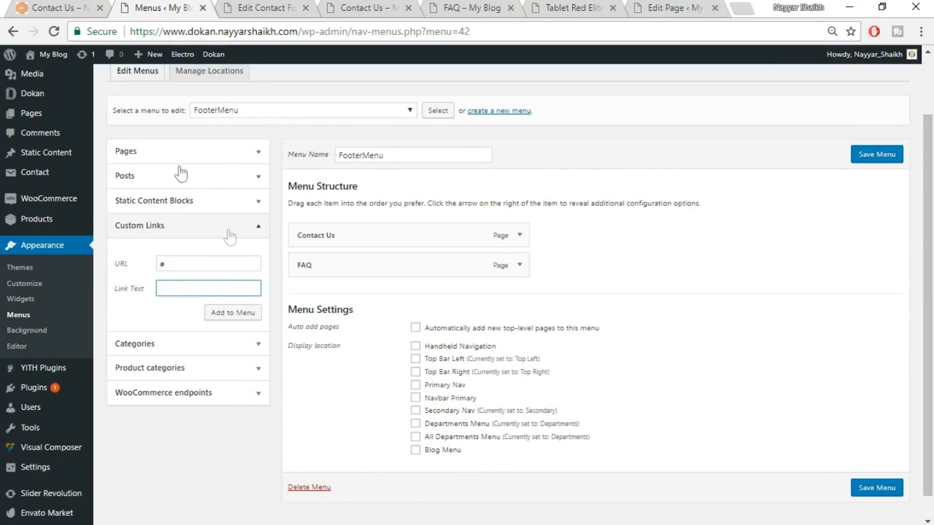
pyautogui.click(78, 7)
pyautogui.moveTo(789, 345); pyautogui.dragTo(696, 342)
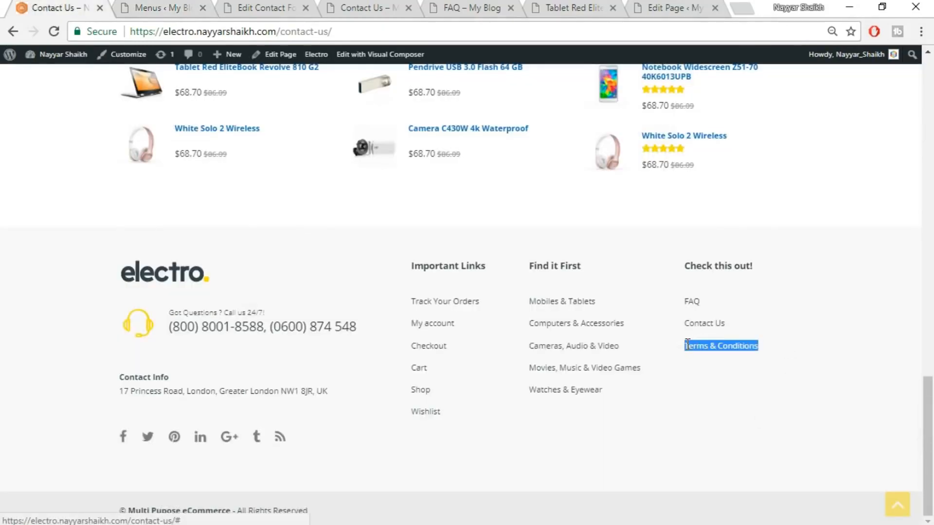
pyautogui.hotkey('ctrl', 'c')
pyautogui.click(160, 7)
pyautogui.hotkey('ctrl', 'v')
pyautogui.click(233, 317)
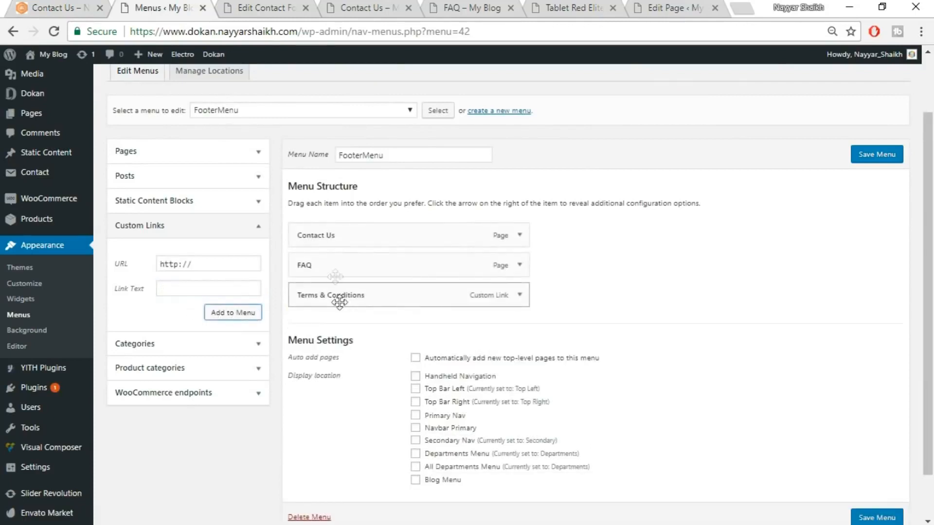
# Move FAQ above Contact Us, save FooterMenu, and compare the order with the demo footer
pyautogui.moveTo(335, 266); pyautogui.dragTo(335, 230)
pyautogui.click(876, 518)
pyautogui.click(53, 8)
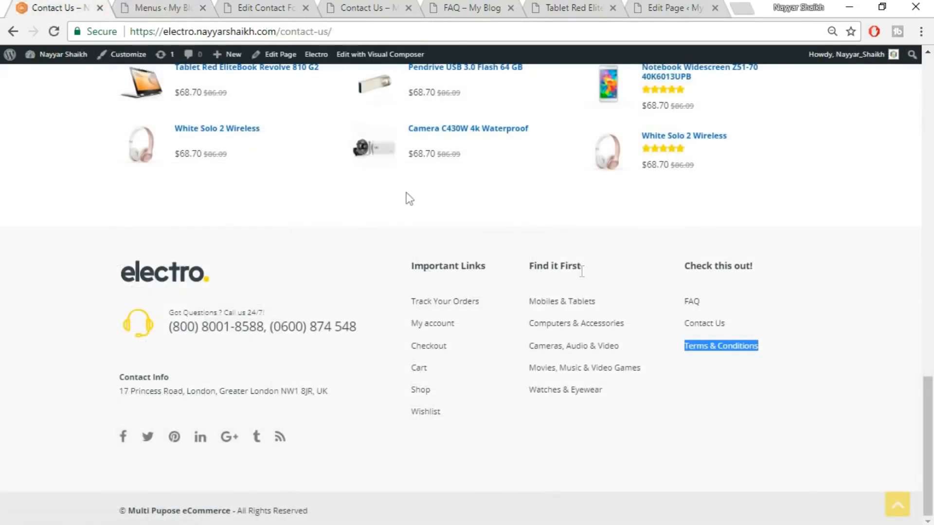
pyautogui.click(152, 6)
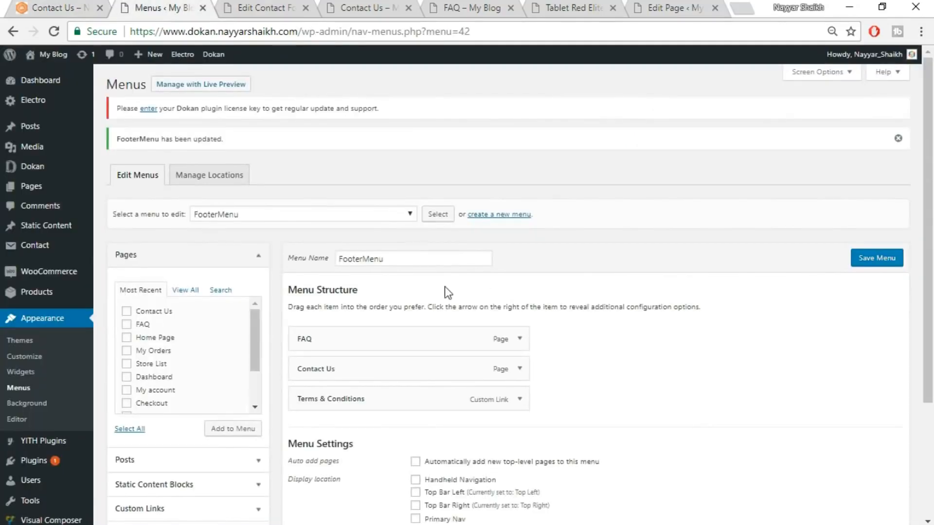
# Create a new menu named Important Links, copying the heading from the demo footer's first link column
pyautogui.click(503, 217)
pyautogui.click(41, 5)
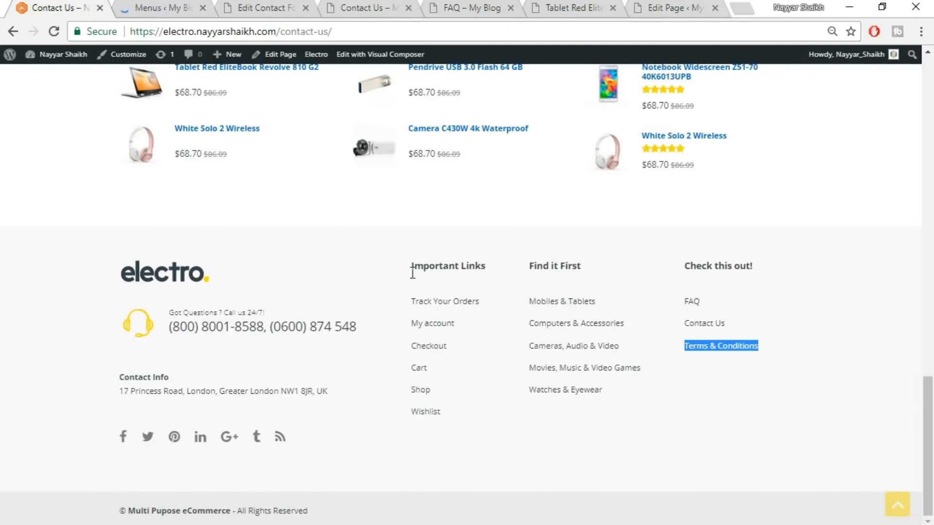
pyautogui.click(460, 262)
pyautogui.moveTo(494, 265); pyautogui.dragTo(440, 263)
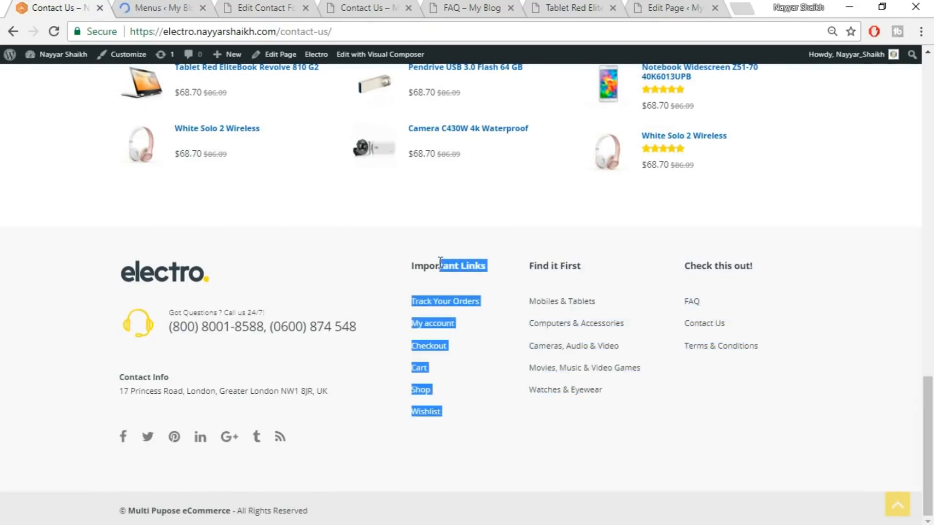
pyautogui.tripleClick(439, 263)
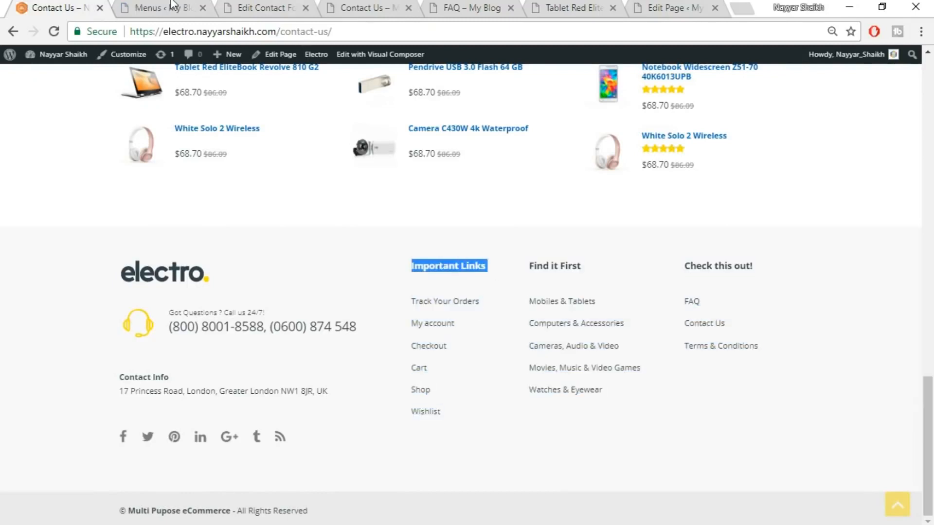
pyautogui.click(172, 5)
pyautogui.click(365, 232)
pyautogui.hotkey('ctrl', 'v')
pyautogui.click(860, 225)
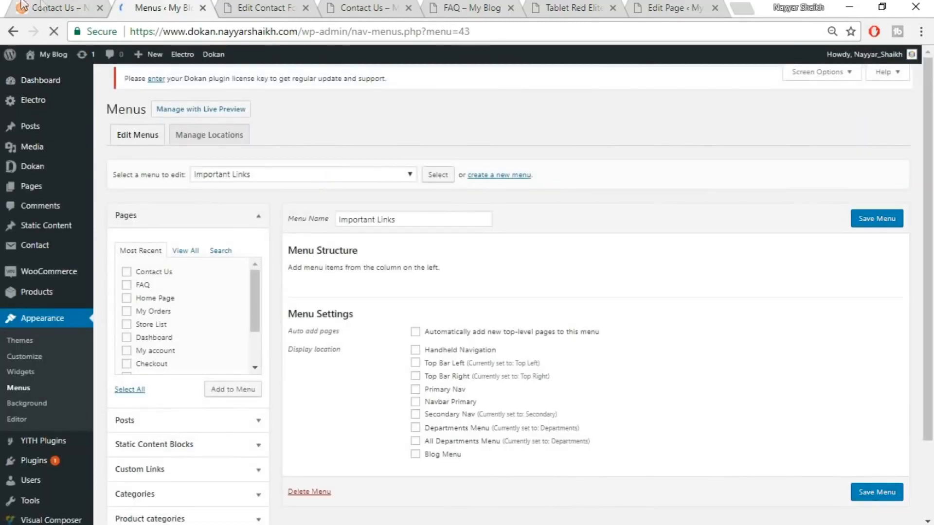
# Add the Cart, My account, My Orders and Wishlist pages to Important Links and save the menu
pyautogui.click(10, 4)
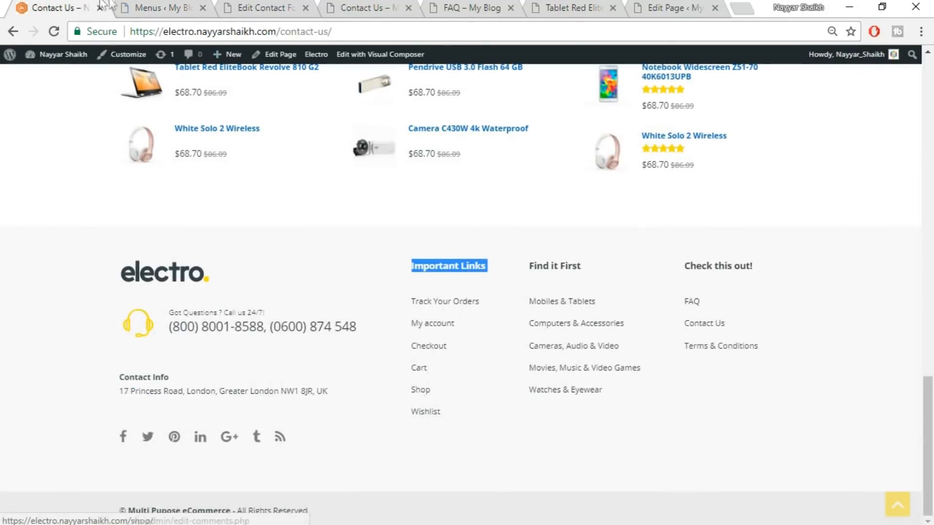
pyautogui.click(175, 7)
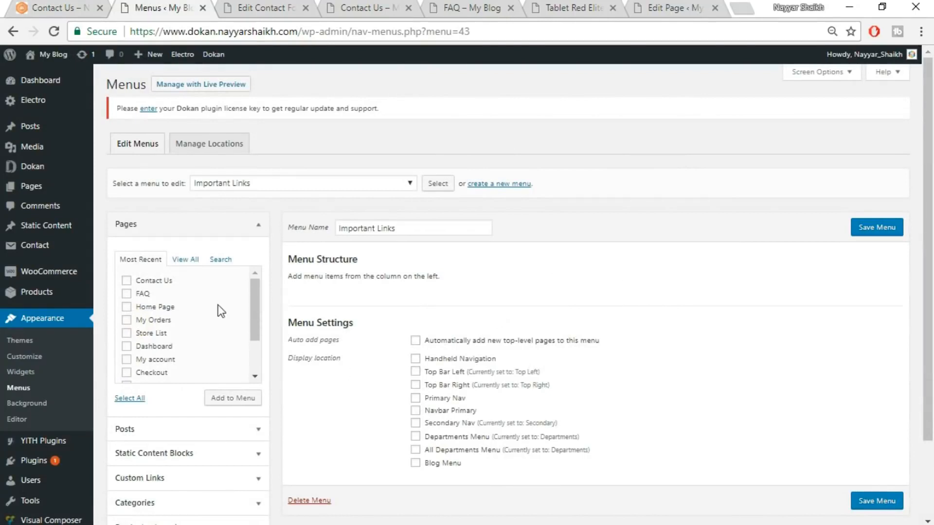
pyautogui.click(187, 261)
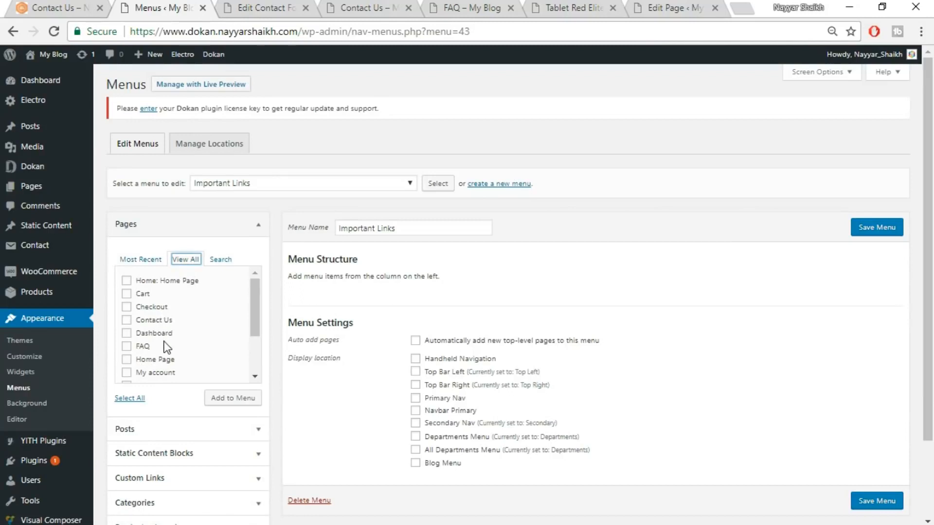
pyautogui.click(160, 372)
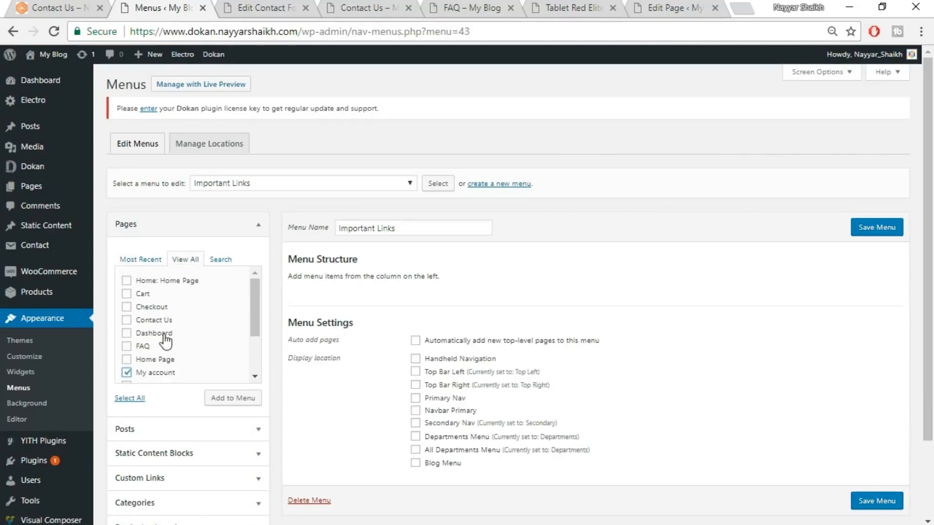
pyautogui.click(144, 296)
pyautogui.scroll(-3, 191, 322)
pyautogui.click(150, 371)
pyautogui.click(156, 318)
pyautogui.click(235, 400)
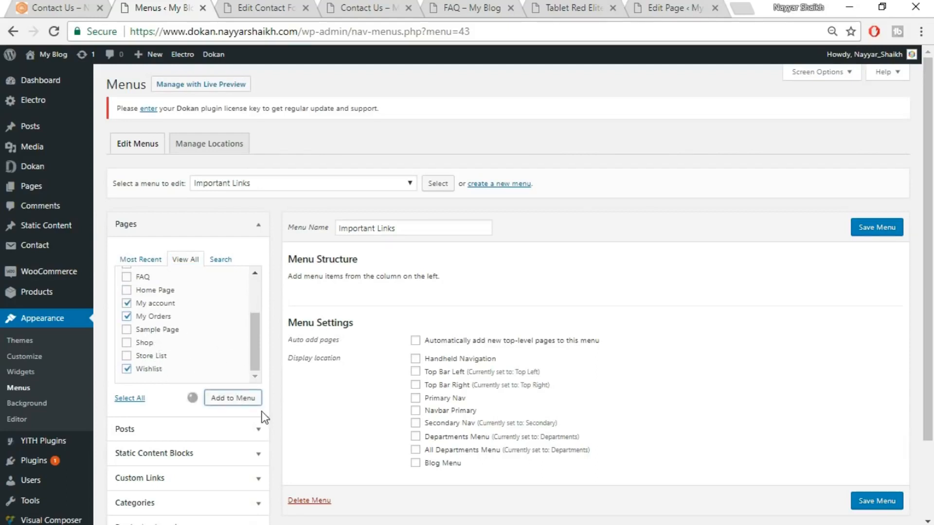
pyautogui.click(874, 238)
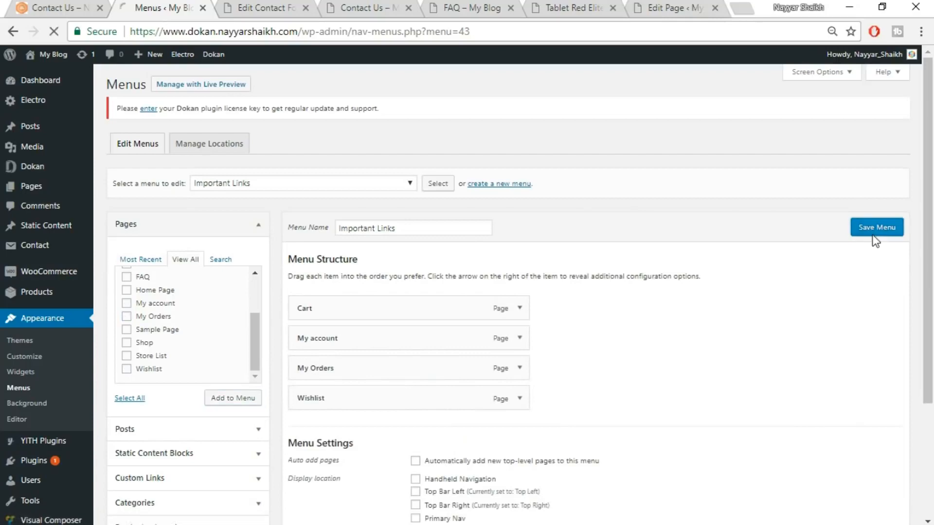
# Create another new menu named Find it First, matching the demo footer's second column heading
pyautogui.click(65, 6)
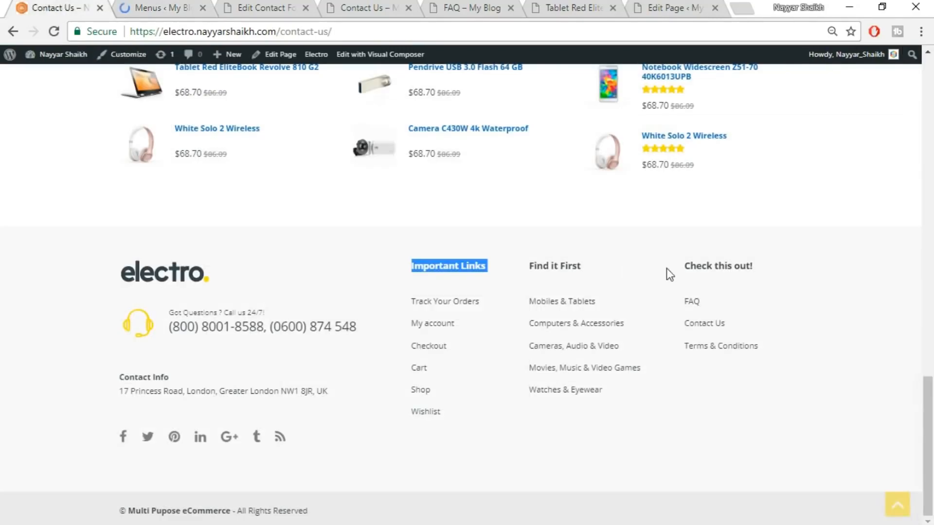
pyautogui.tripleClick(565, 267)
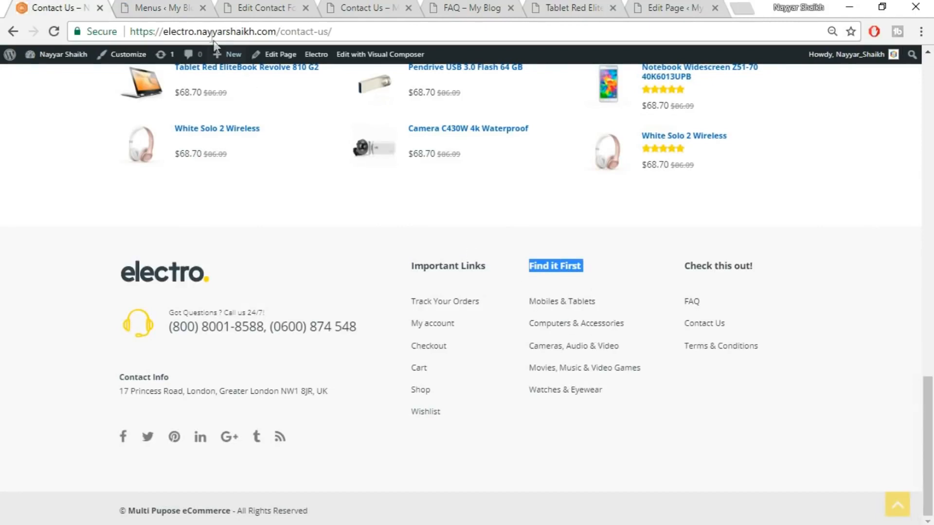
pyautogui.click(194, 9)
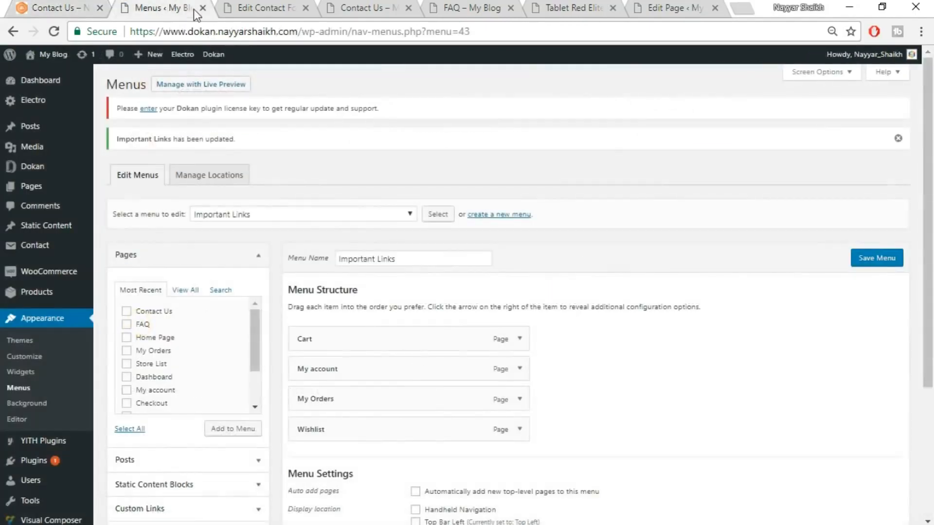
pyautogui.click(493, 218)
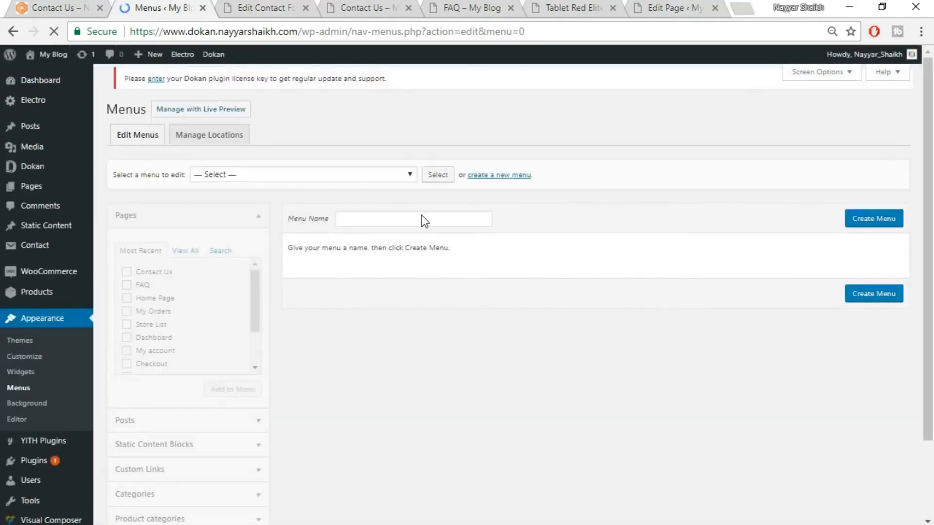
pyautogui.click(423, 228)
pyautogui.write('Find it First')
pyautogui.click(864, 234)
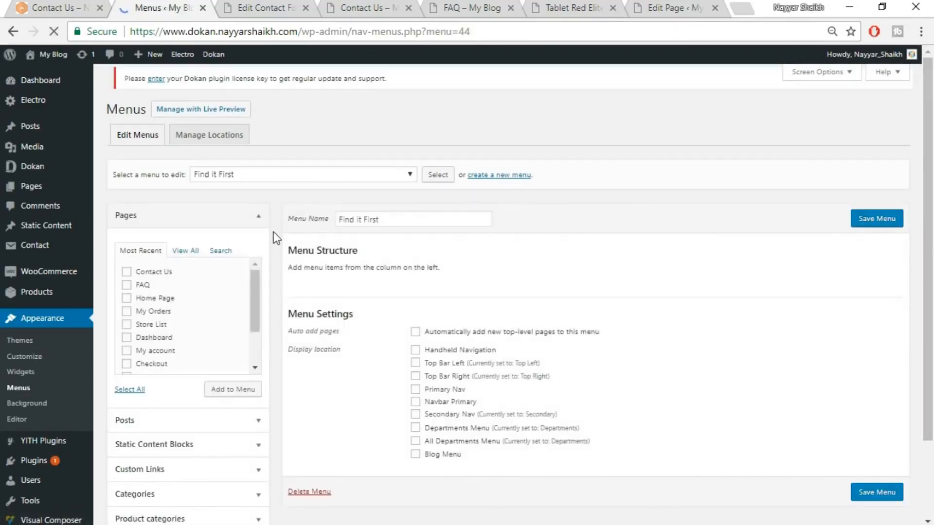
# Add the Mobiles & Tablets, Computers & Accessories, Movies, Cameras, Watches & Eyewear and Laptops product categories to Find it First and save
pyautogui.click(260, 219)
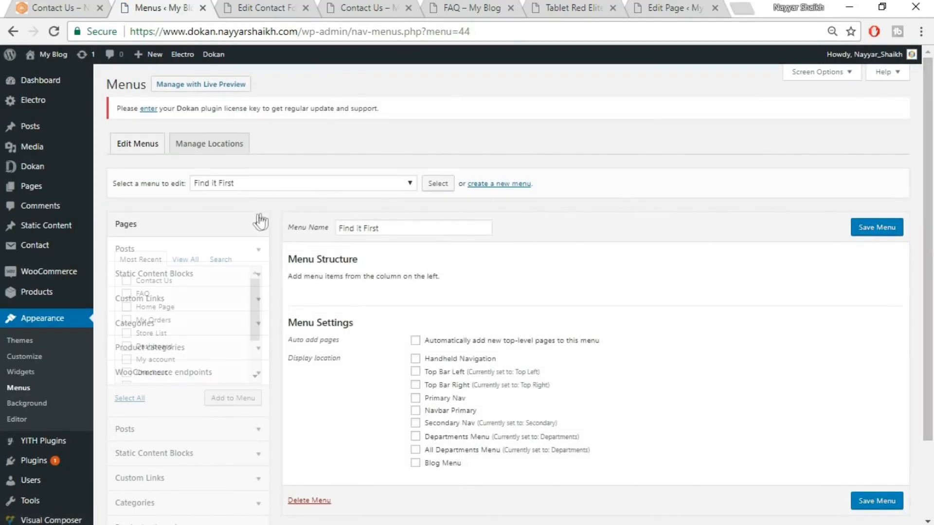
pyautogui.click(184, 332)
pyautogui.click(184, 330)
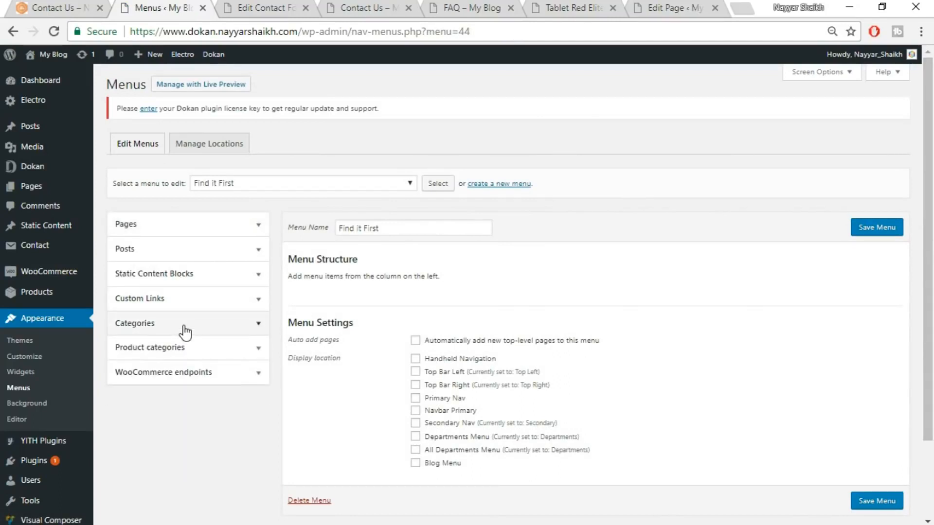
pyautogui.click(203, 357)
pyautogui.click(126, 403)
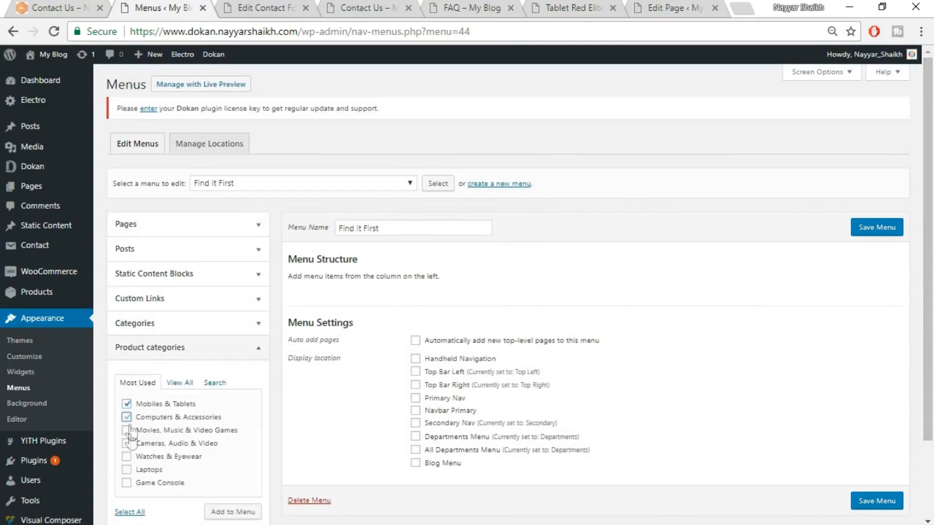
pyautogui.click(127, 430)
pyautogui.click(127, 443)
pyautogui.click(127, 456)
pyautogui.click(232, 511)
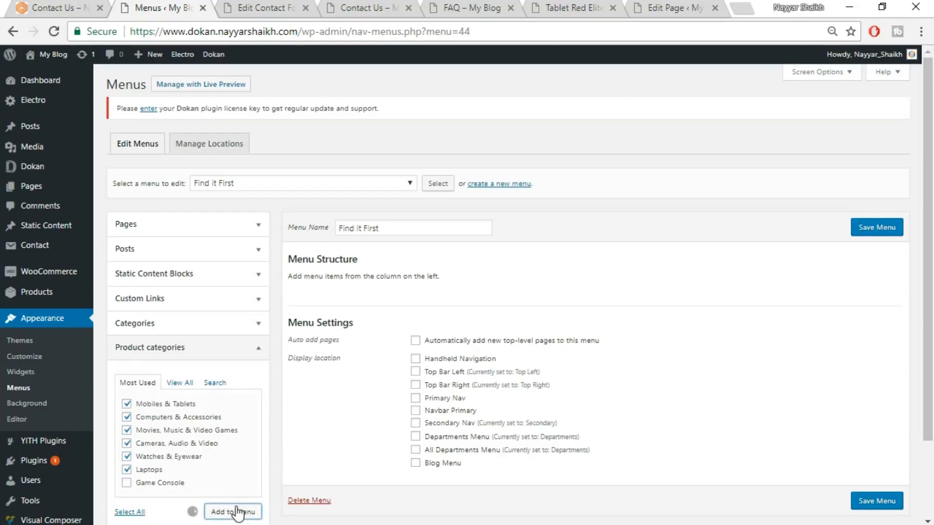
pyautogui.scroll(-4, 623, 287)
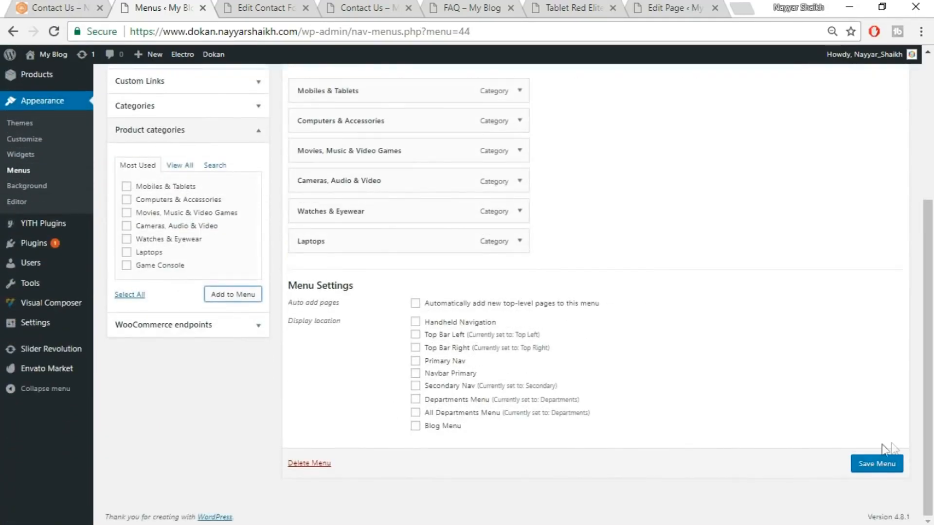
pyautogui.click(881, 469)
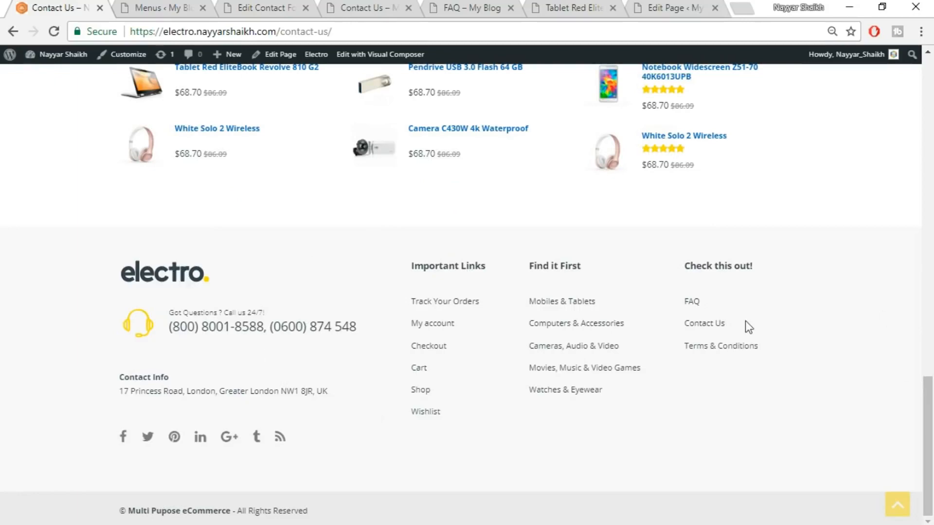
# Open the Social Media section of the Electro theme options, comparing with the demo footer's social icons
pyautogui.click(160, 9)
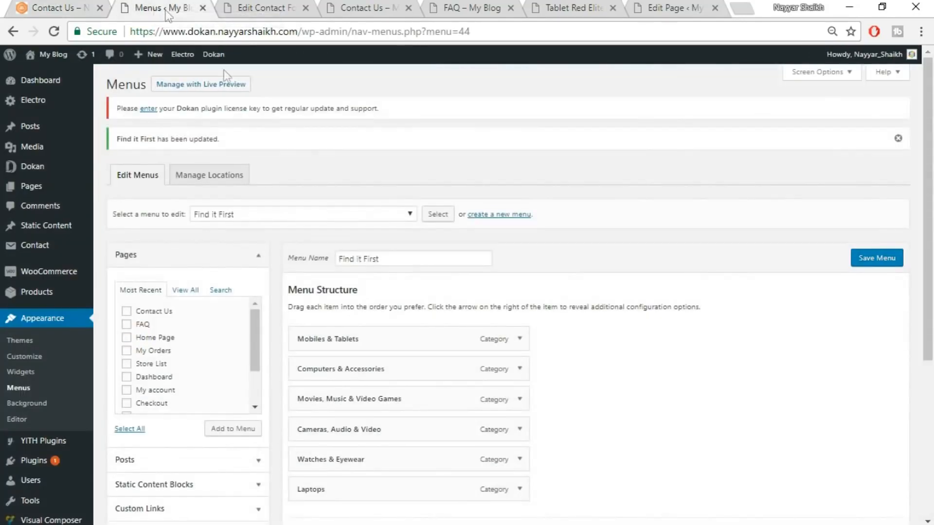
pyautogui.moveTo(183, 59)
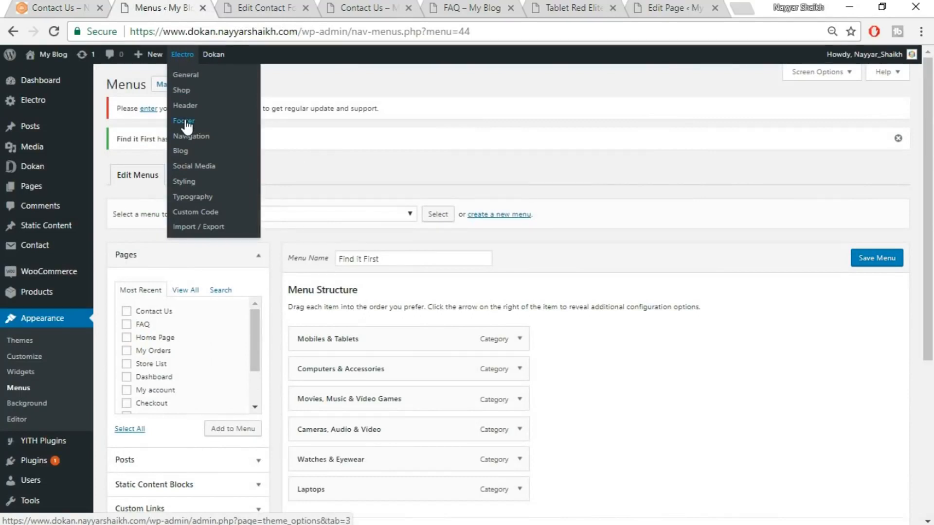
pyautogui.click(194, 166)
pyautogui.click(46, 7)
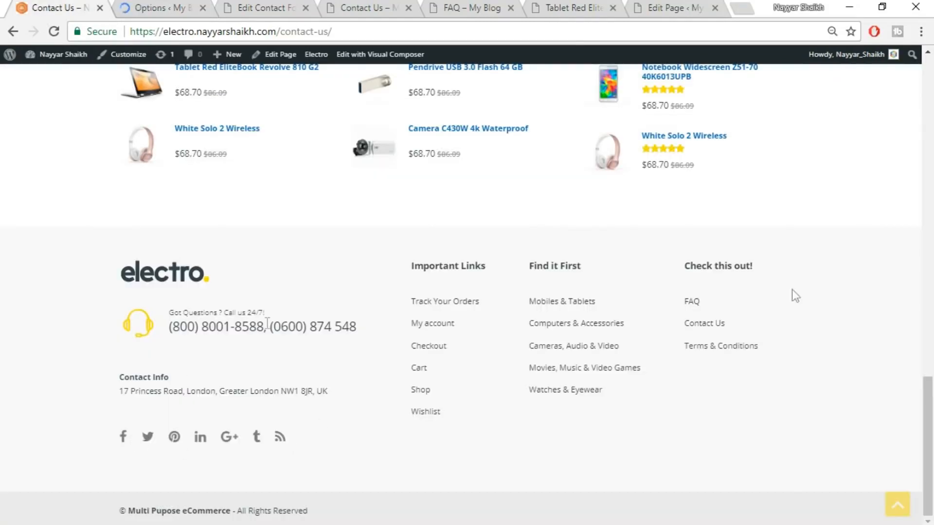
pyautogui.click(159, 10)
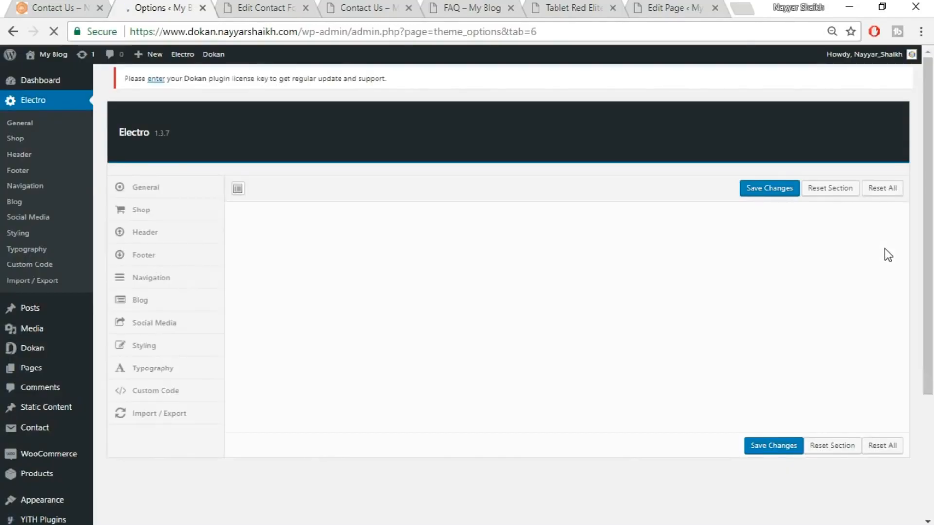
# Set the Facebook, Twitter, Google+, Pinterest, LinkedIn and Tumblr URLs to #
pyautogui.click(554, 276)
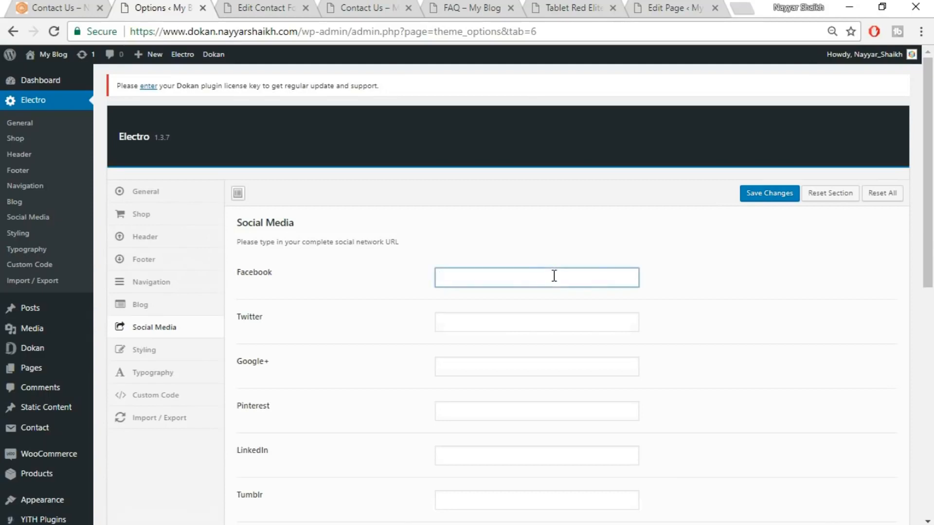
pyautogui.click(532, 325)
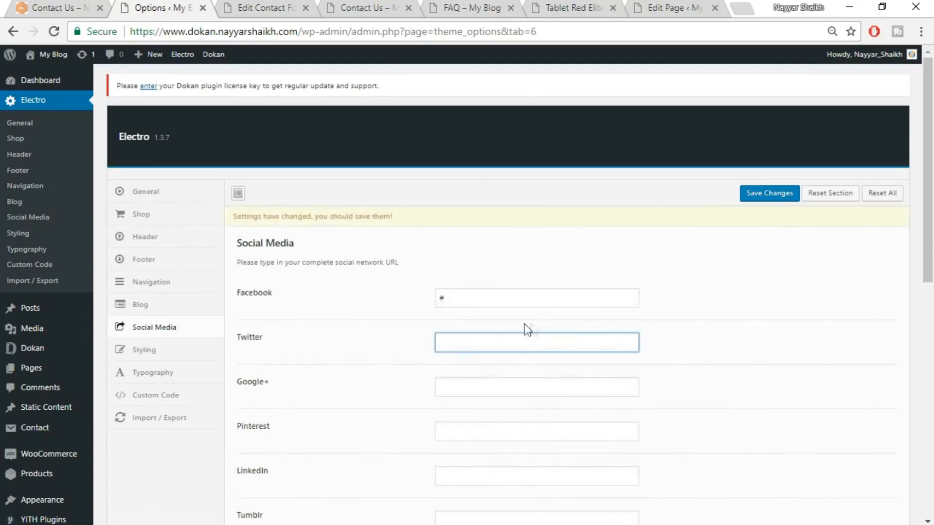
pyautogui.moveTo(496, 305); pyautogui.dragTo(425, 301)
pyautogui.hotkey('ctrl', 'c')
pyautogui.click(488, 335)
pyautogui.hotkey('ctrl', 'v')
pyautogui.scroll(-3, 550, 353)
pyautogui.click(487, 241)
pyautogui.hotkey('ctrl', 'v')
pyautogui.click(481, 284)
pyautogui.hotkey('ctrl', 'v')
pyautogui.click(479, 329)
pyautogui.hotkey('ctrl', 'v')
pyautogui.click(476, 375)
pyautogui.hotkey('ctrl', 'v')
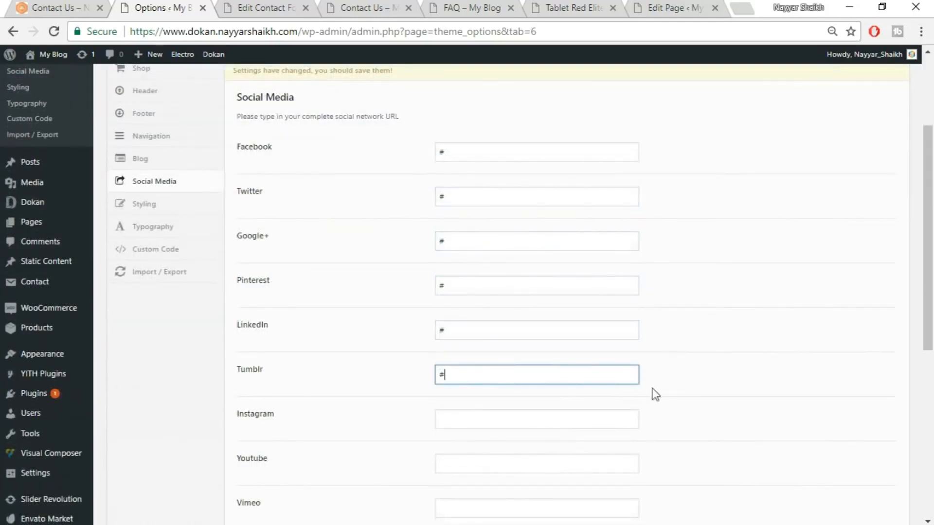
# Set the YouTube and Instagram URLs to # and save the social media settings
pyautogui.scroll(-3, 652, 391)
pyautogui.click(489, 292)
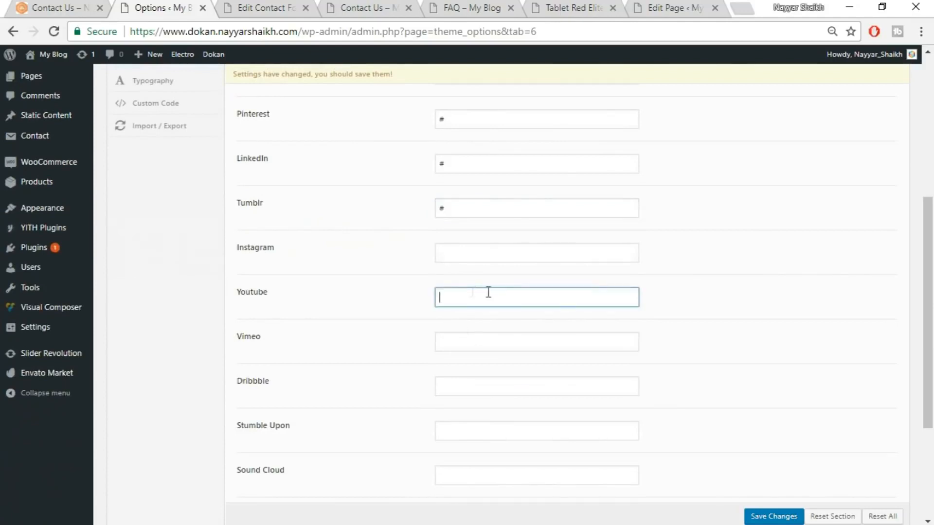
pyautogui.click(488, 250)
pyautogui.hotkey('ctrl', 'v')
pyautogui.scroll(-1, 700, 392)
pyautogui.scroll(-3, 700, 392)
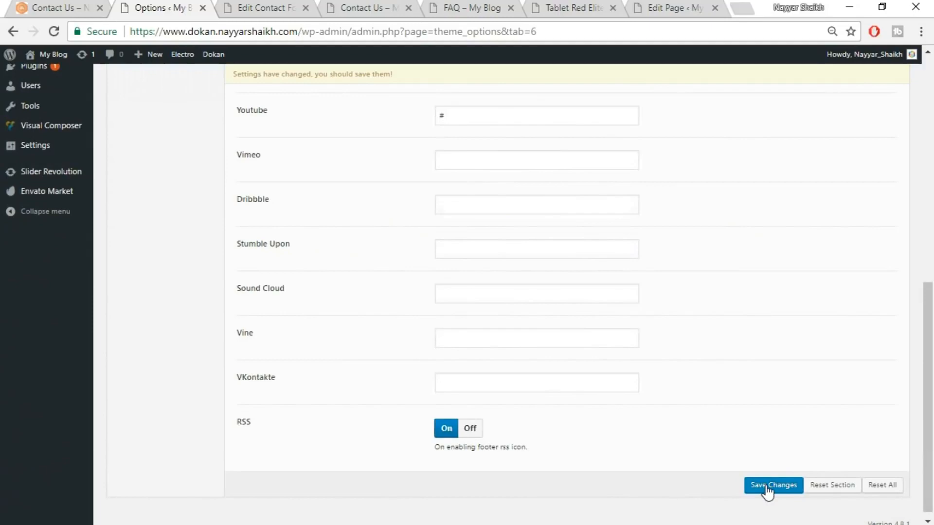
pyautogui.click(767, 486)
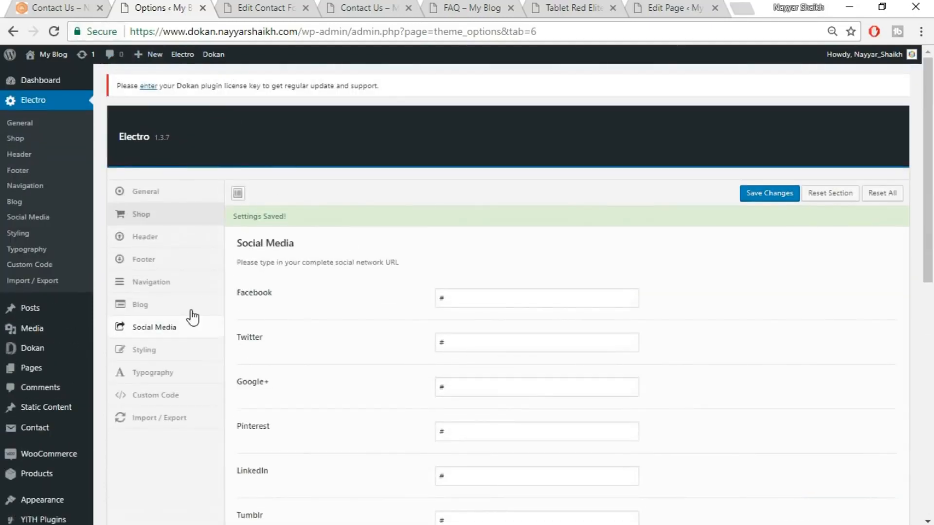
# Open the Footer section of the theme options and switch off the footer newsletter block
pyautogui.click(157, 267)
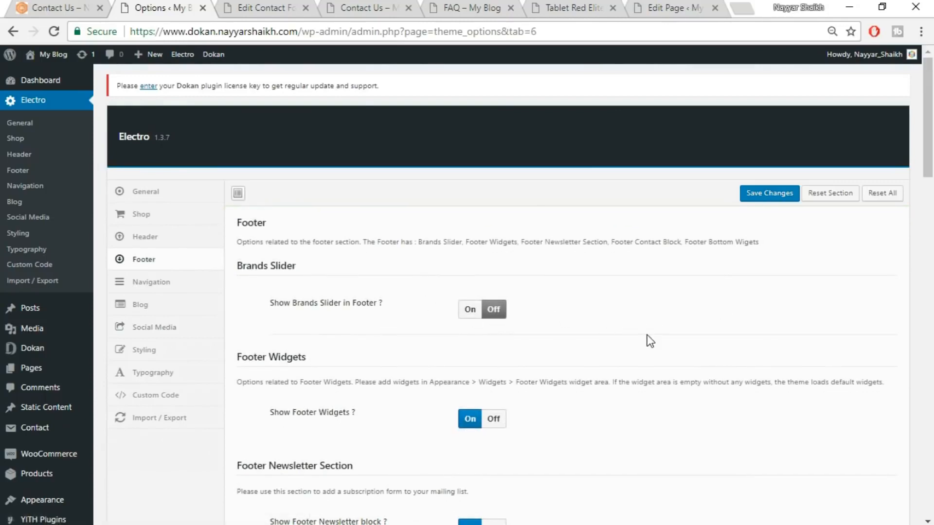
pyautogui.scroll(-2, 647, 335)
pyautogui.scroll(-3, 635, 355)
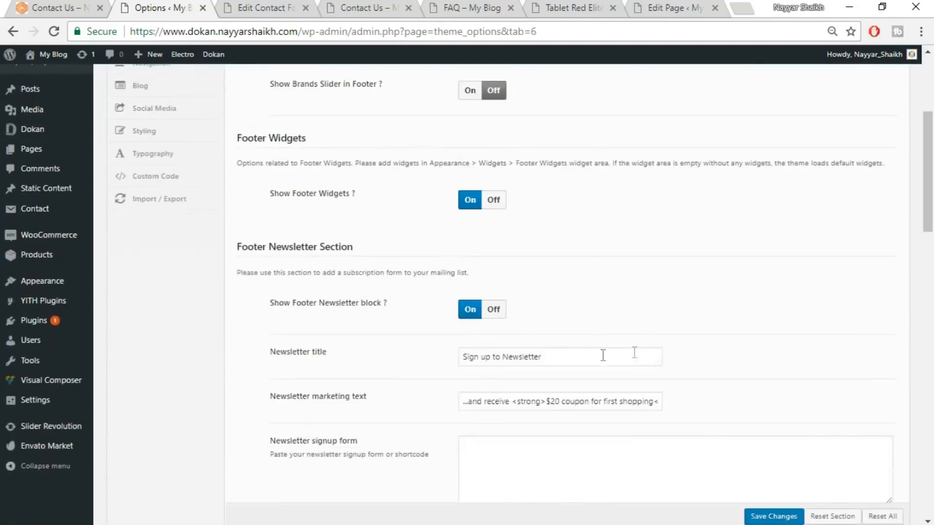
pyautogui.click(490, 312)
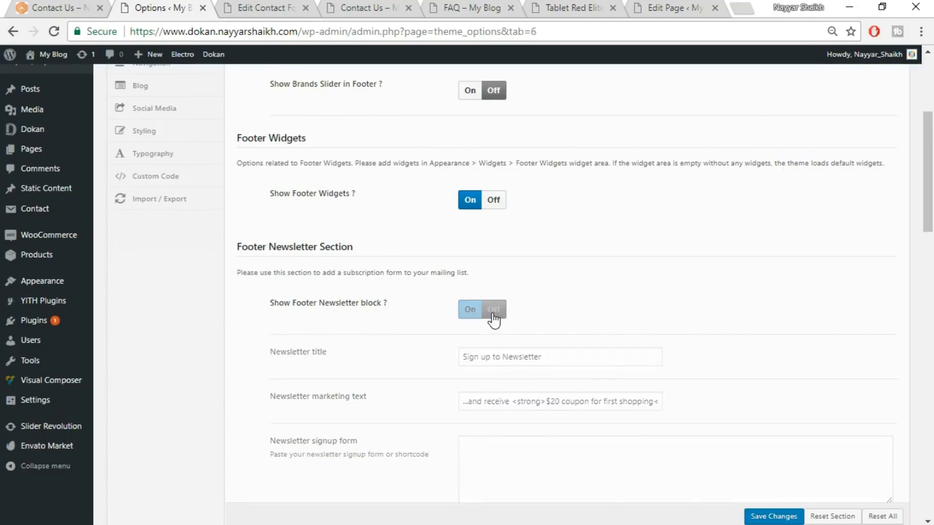
pyautogui.scroll(-5, 735, 324)
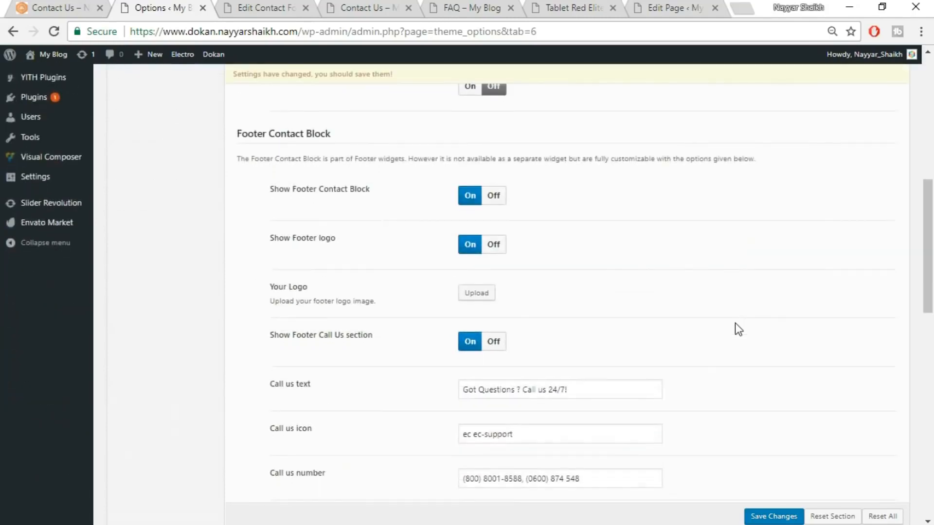
pyautogui.scroll(-3, 735, 323)
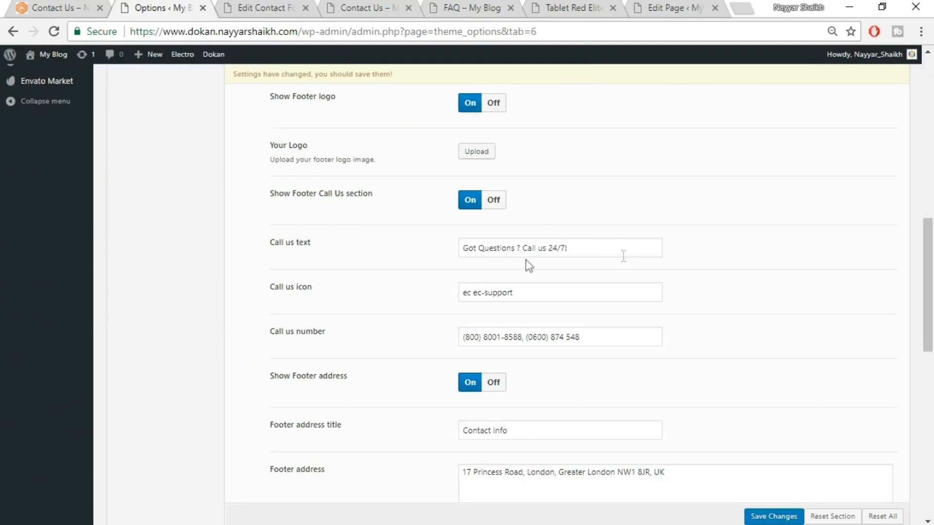
# Compare the footer contact block settings with the demo footer, then save the footer options
pyautogui.click(84, 4)
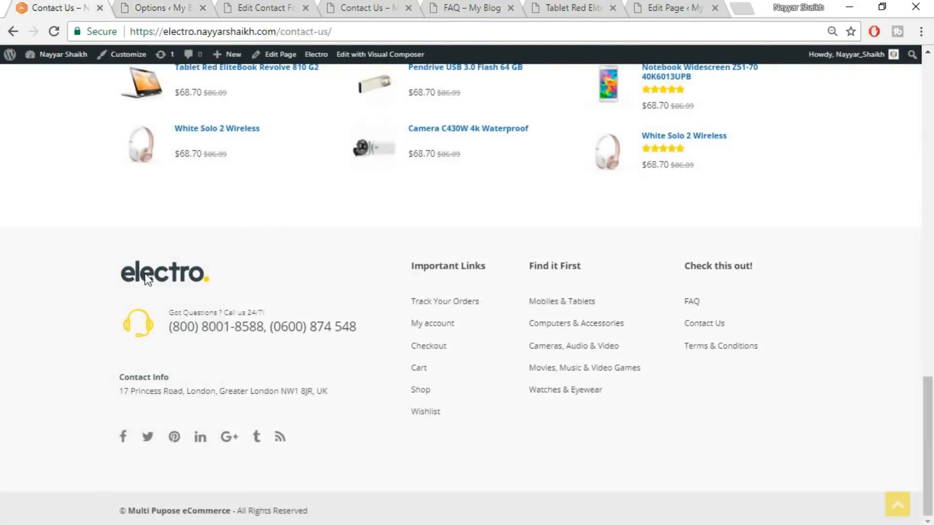
pyautogui.click(184, 5)
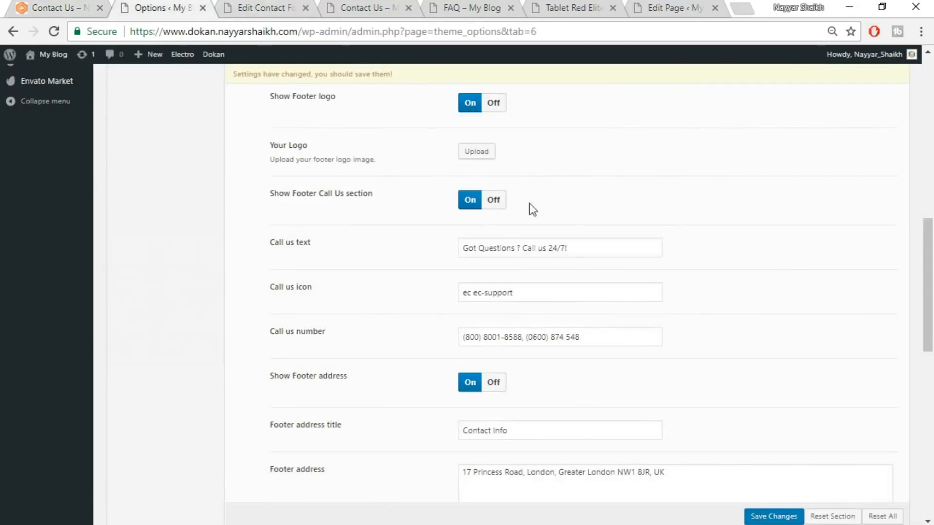
pyautogui.scroll(2, 586, 270)
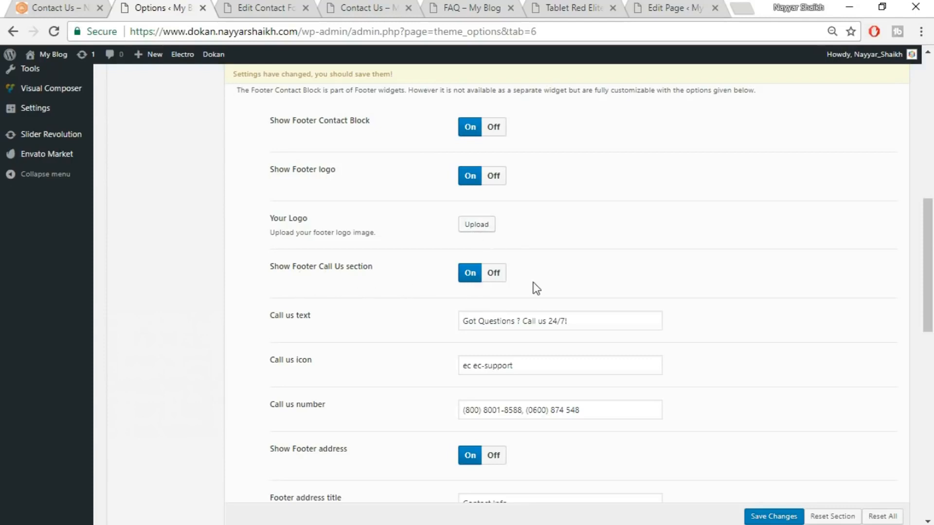
pyautogui.click(39, 4)
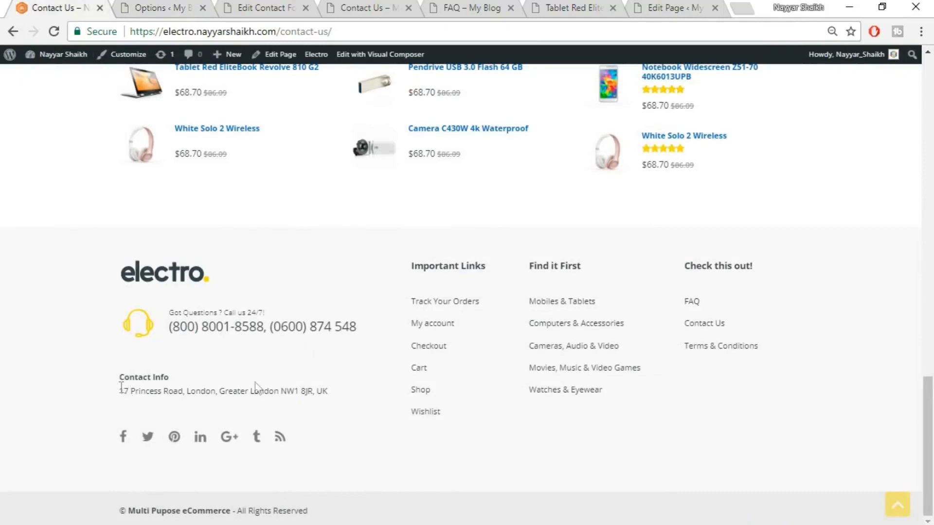
pyautogui.click(177, 6)
pyautogui.scroll(-2, 542, 323)
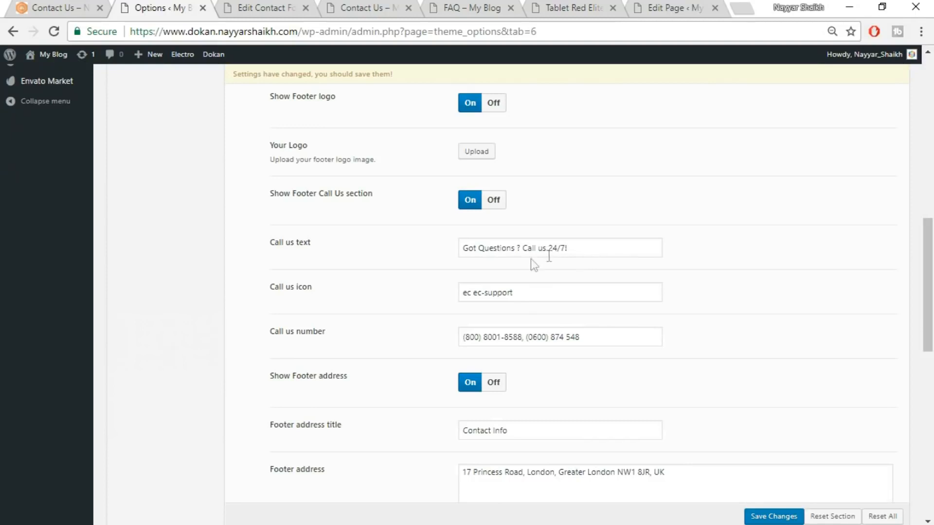
pyautogui.click(81, 5)
pyautogui.tripleClick(272, 314)
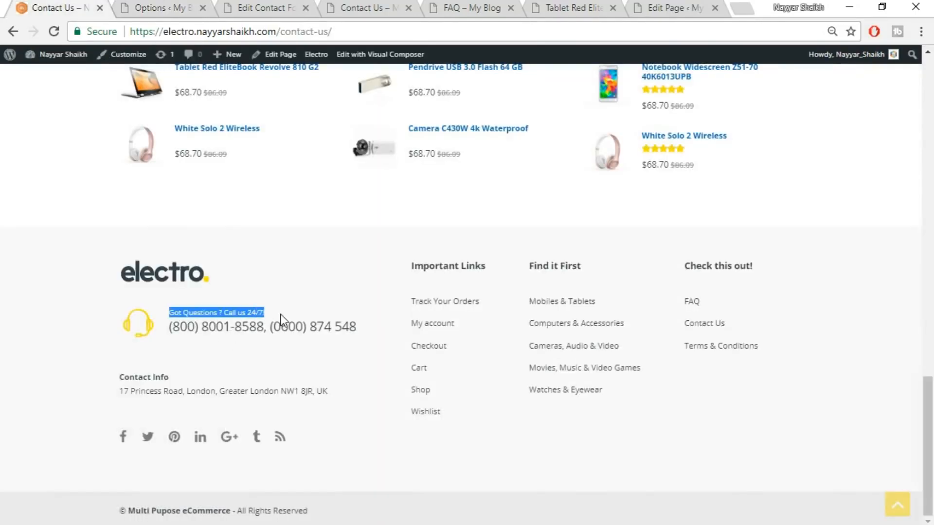
pyautogui.click(232, 331)
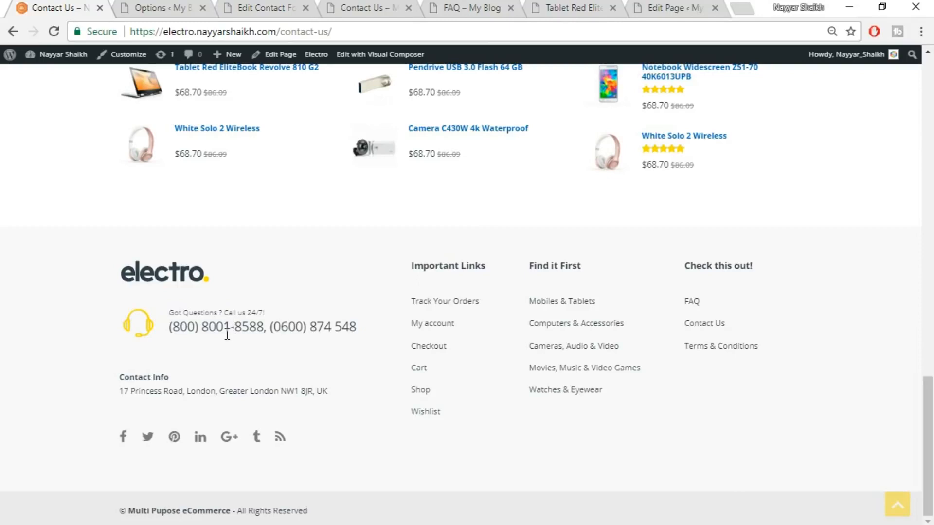
pyautogui.click(146, 6)
pyautogui.moveTo(594, 339); pyautogui.dragTo(468, 341)
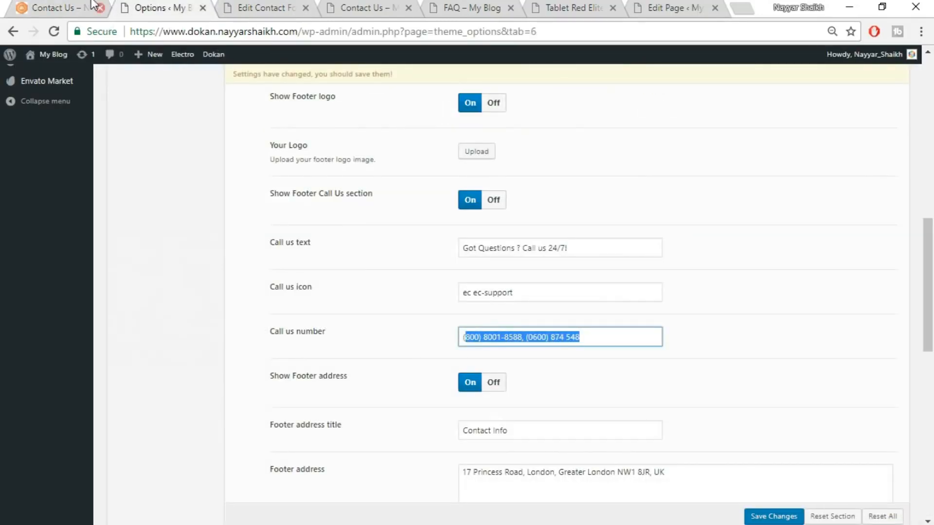
pyautogui.click(91, 6)
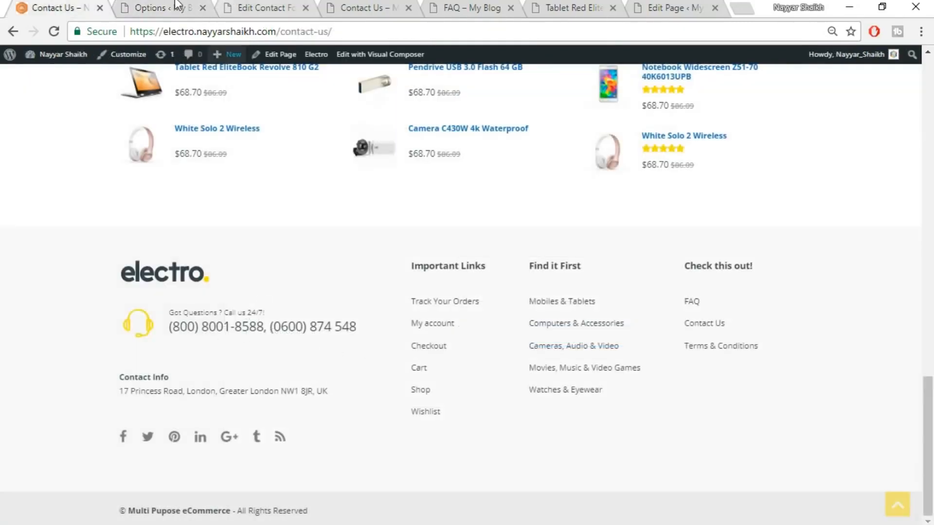
pyautogui.click(192, 8)
pyautogui.scroll(-3, 639, 341)
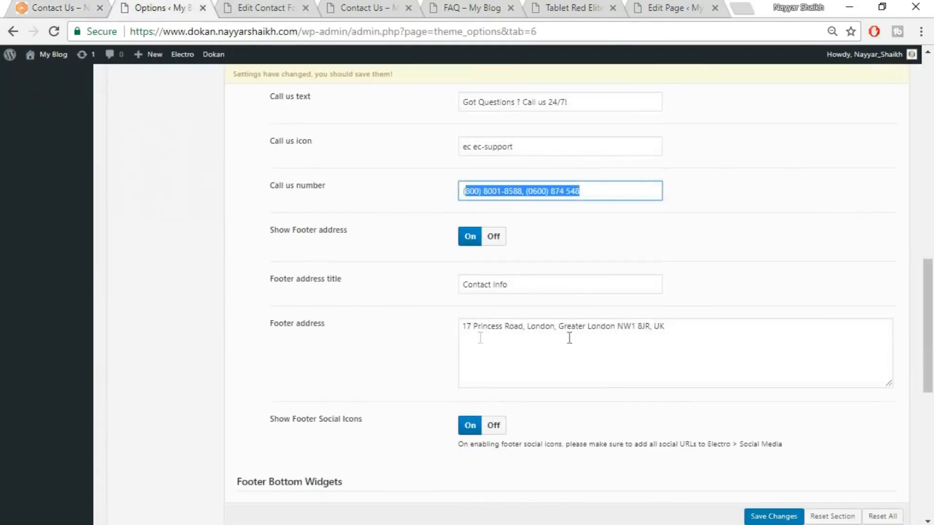
pyautogui.click(53, 6)
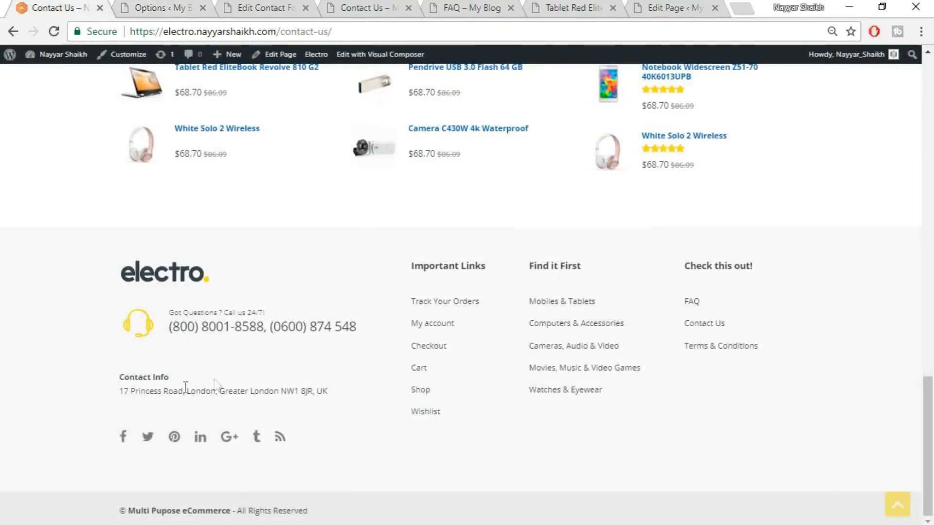
pyautogui.click(168, 5)
pyautogui.scroll(-10, 625, 323)
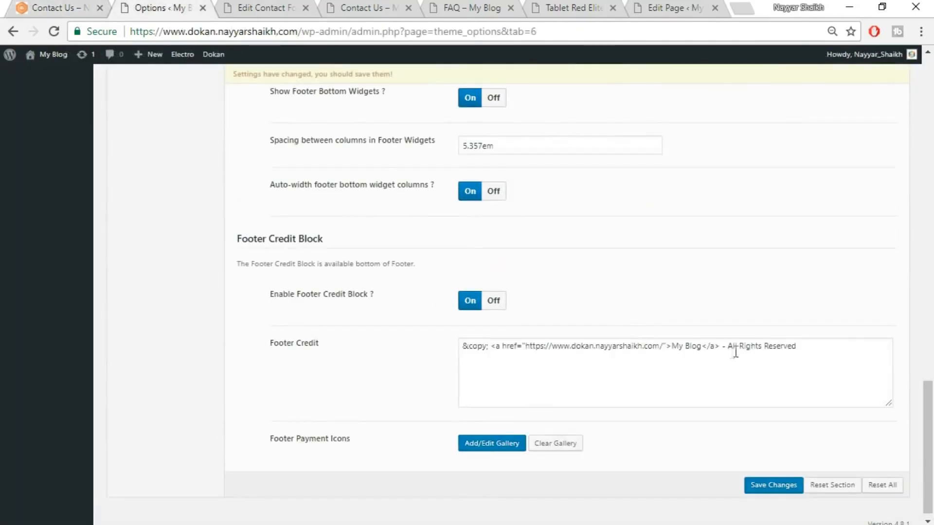
pyautogui.scroll(-1, 608, 344)
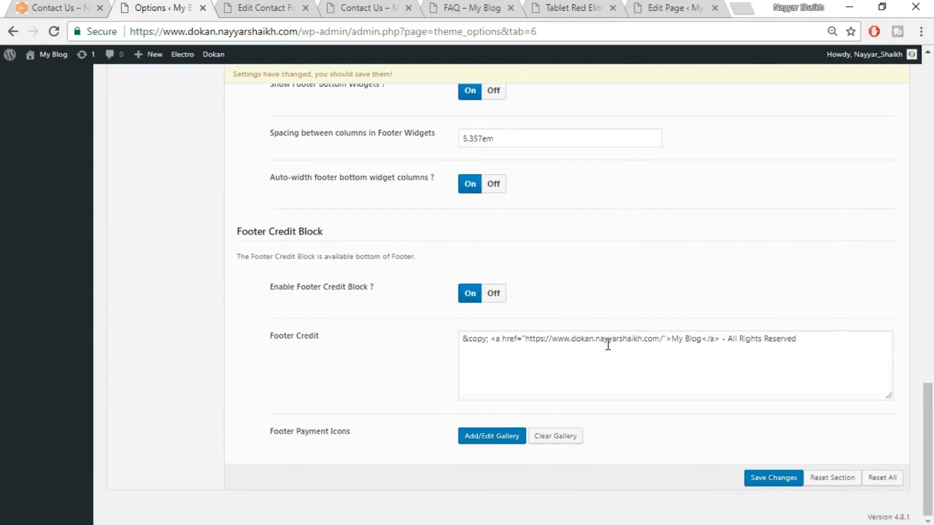
pyautogui.click(769, 478)
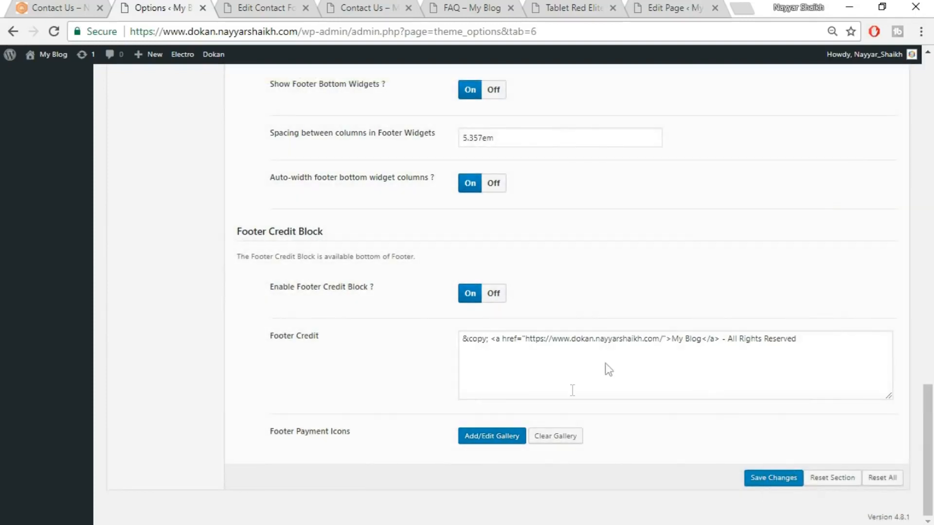
# Replace the My Blog link text in the footer credit with the site owner's name and save the footer options
pyautogui.click(75, 7)
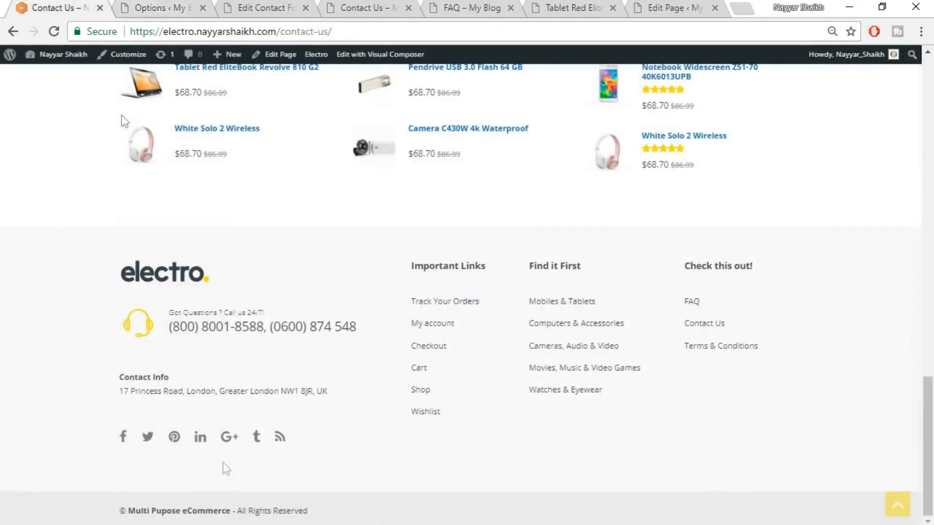
pyautogui.moveTo(121, 514); pyautogui.dragTo(378, 519)
pyautogui.click(348, 515)
pyautogui.click(183, 6)
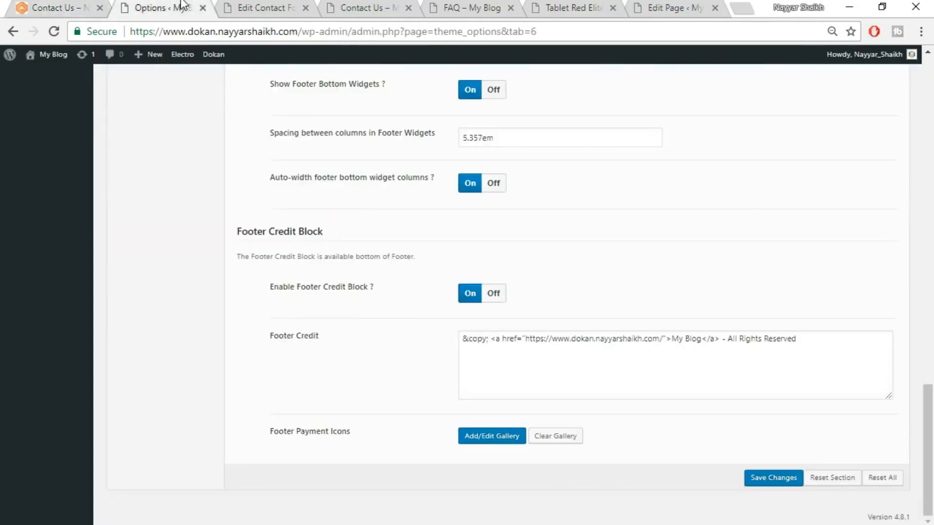
pyautogui.doubleClick(674, 340)
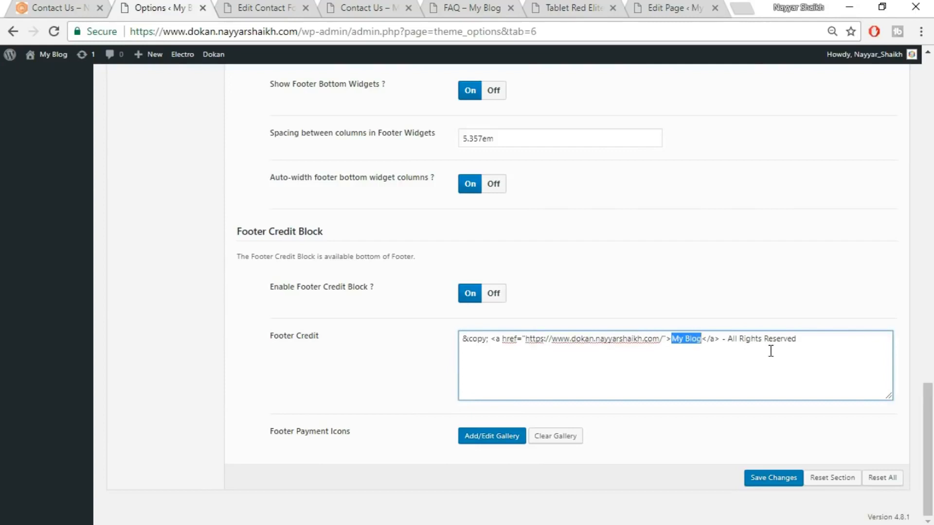
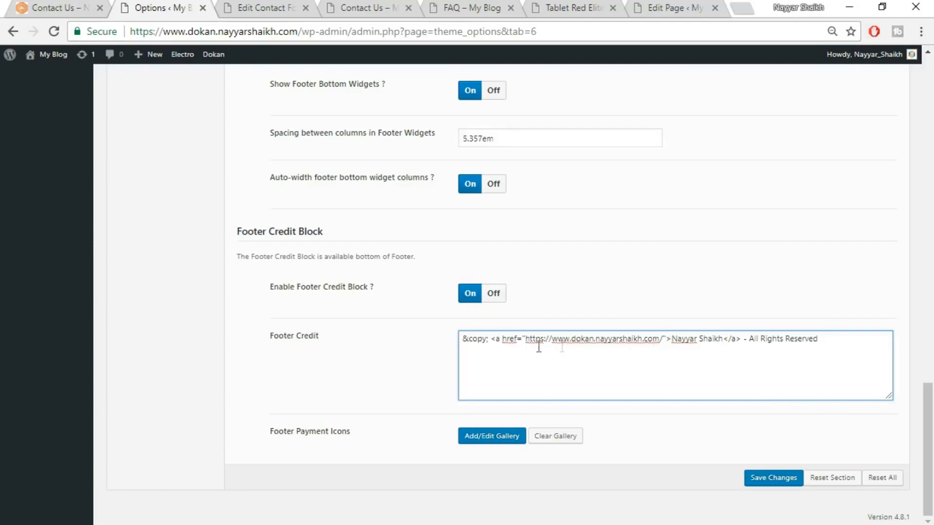
pyautogui.click(769, 482)
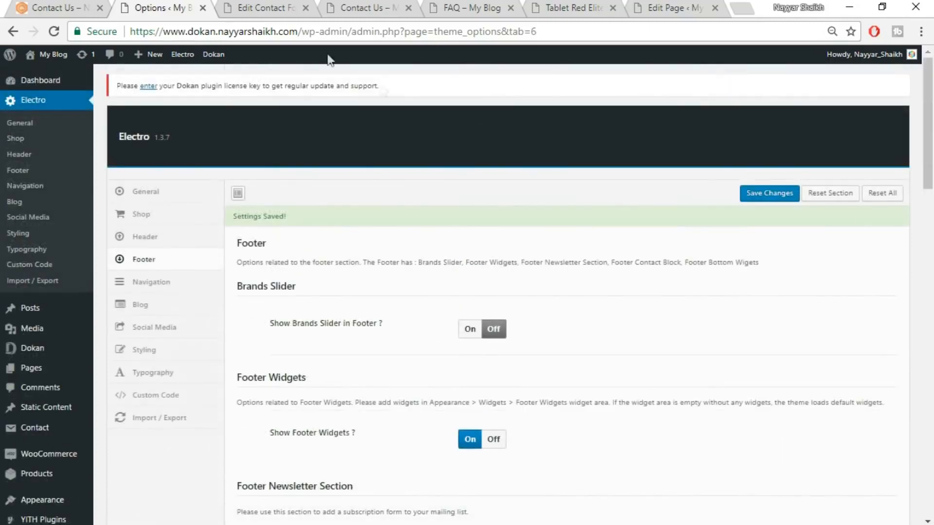
# Reload the site's Contact Us page and examine the updated footer
pyautogui.click(372, 8)
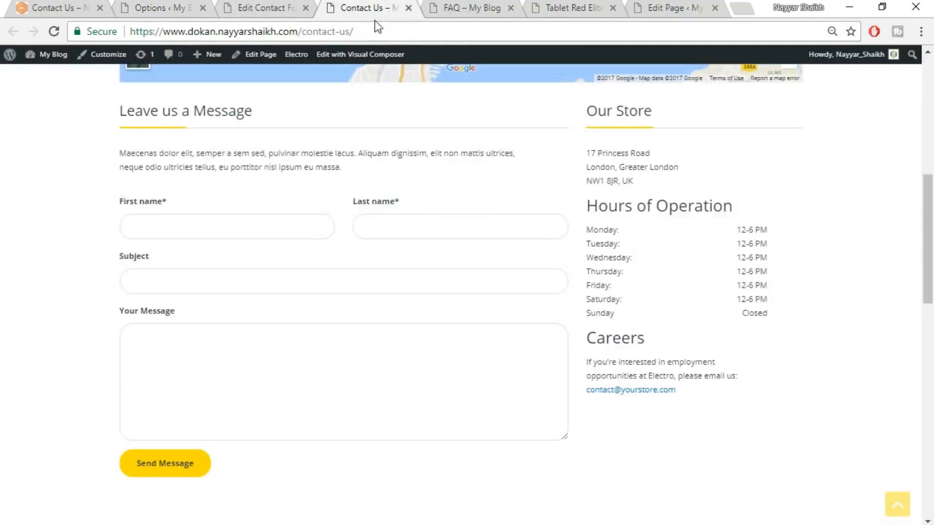
pyautogui.click(369, 25)
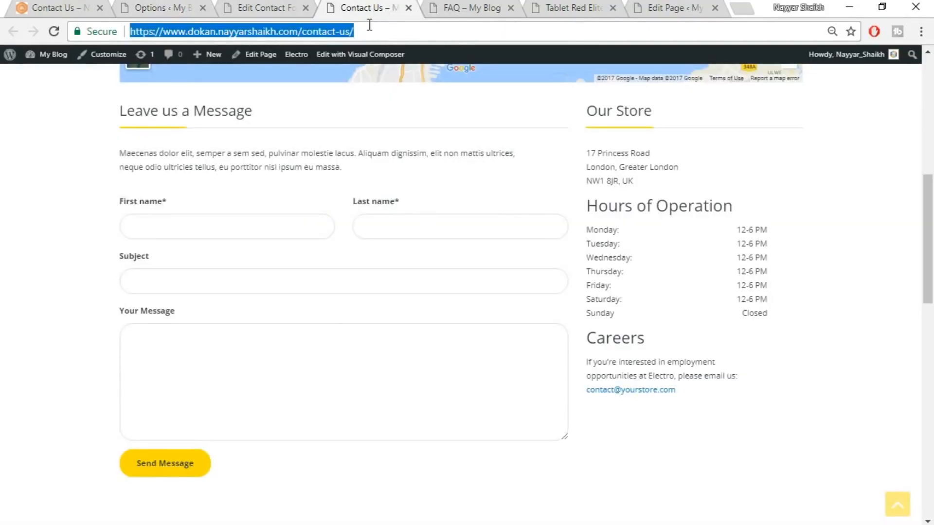
pyautogui.press('Return')
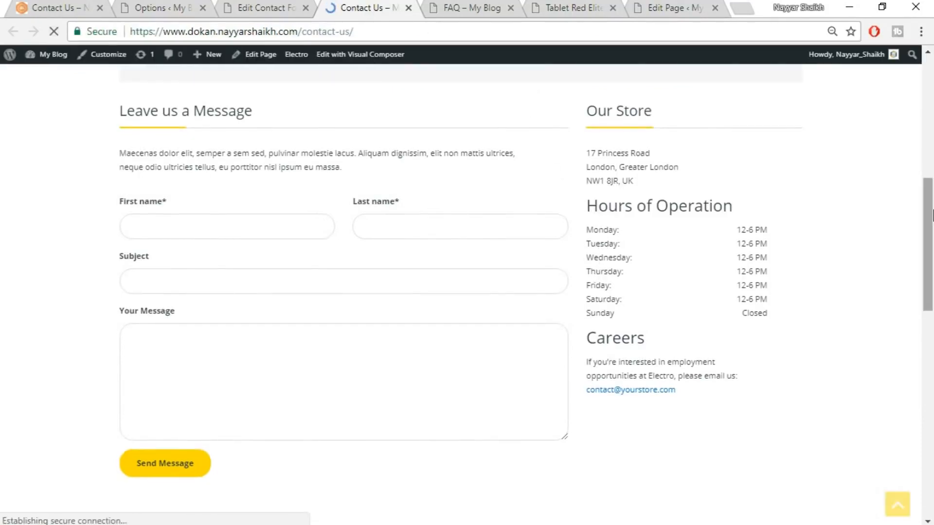
pyautogui.moveTo(933, 214); pyautogui.dragTo(932, 401)
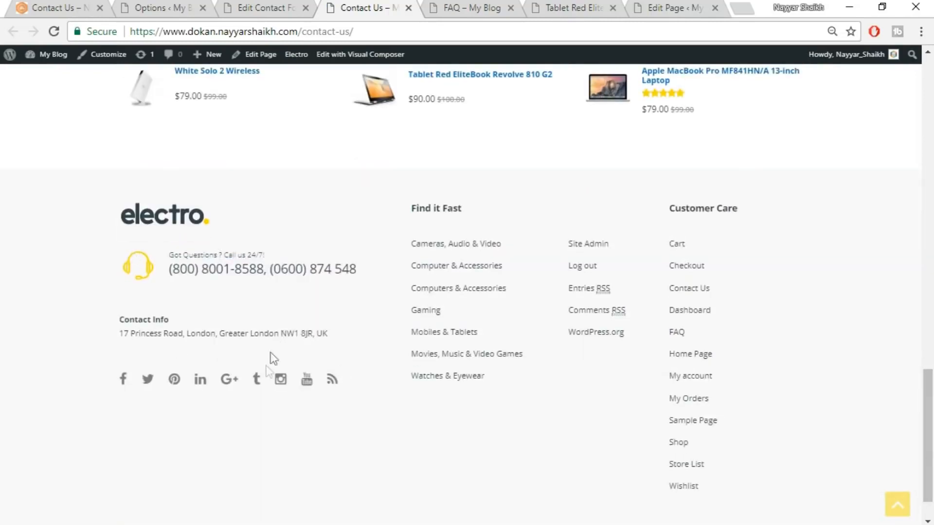
pyautogui.scroll(-1, 271, 389)
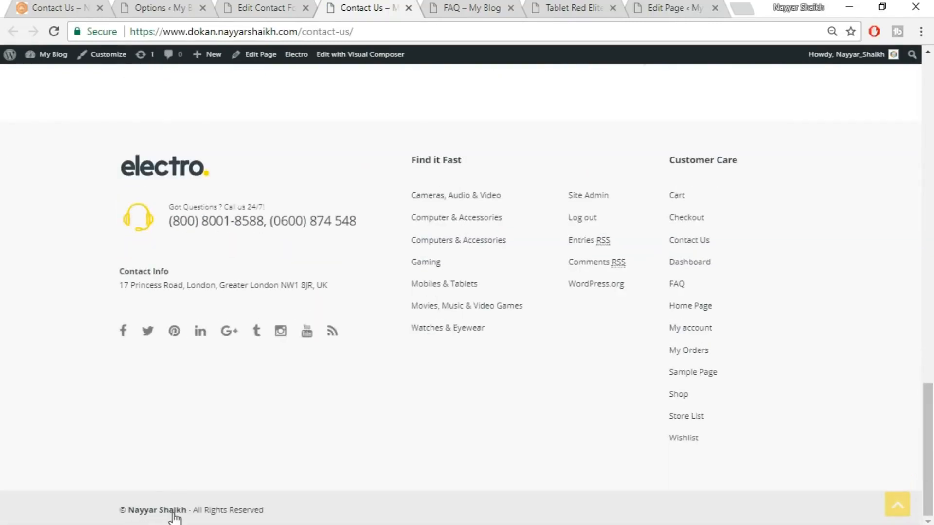
pyautogui.scroll(1, 273, 467)
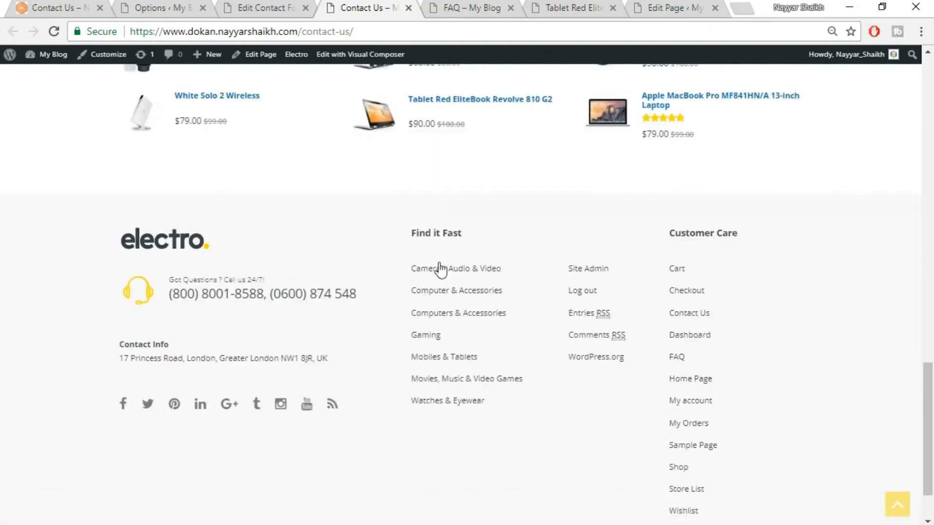
pyautogui.scroll(-1, 717, 258)
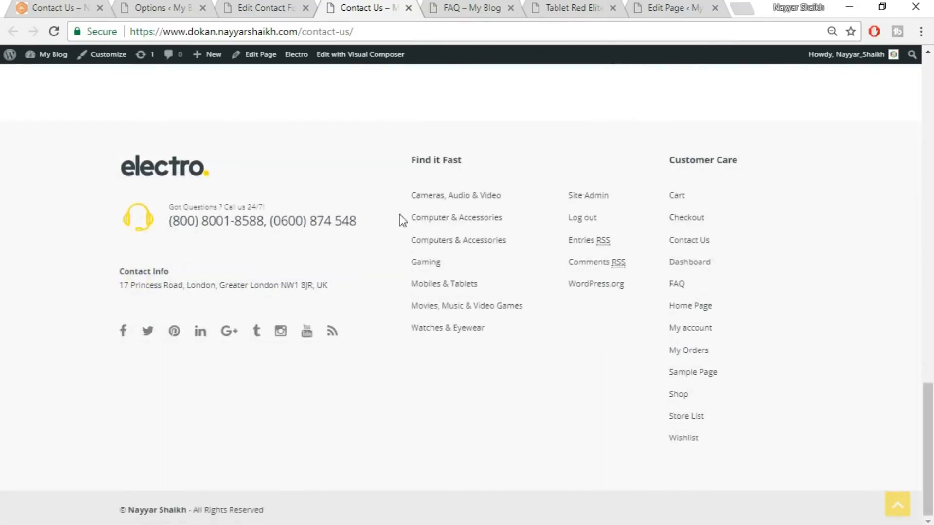
# Open the Widgets page under Appearance in the dashboard
pyautogui.click(161, 7)
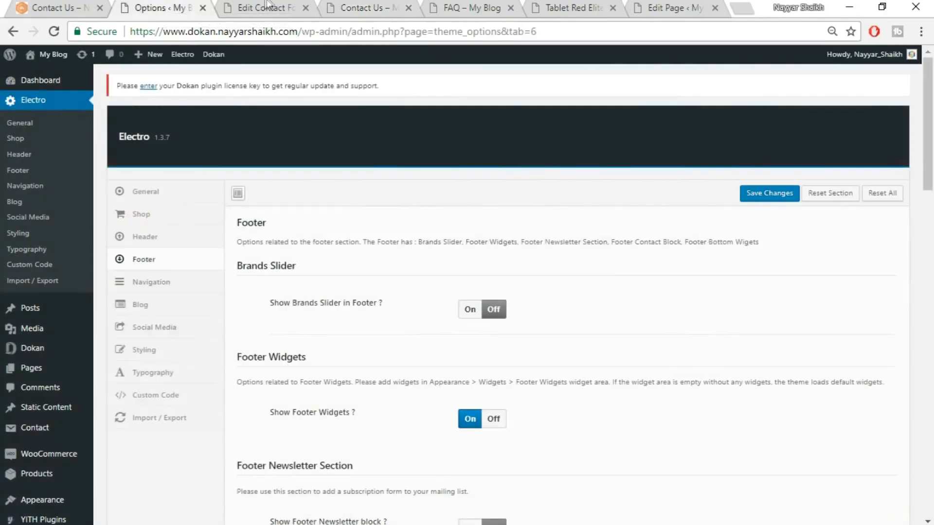
pyautogui.click(269, 6)
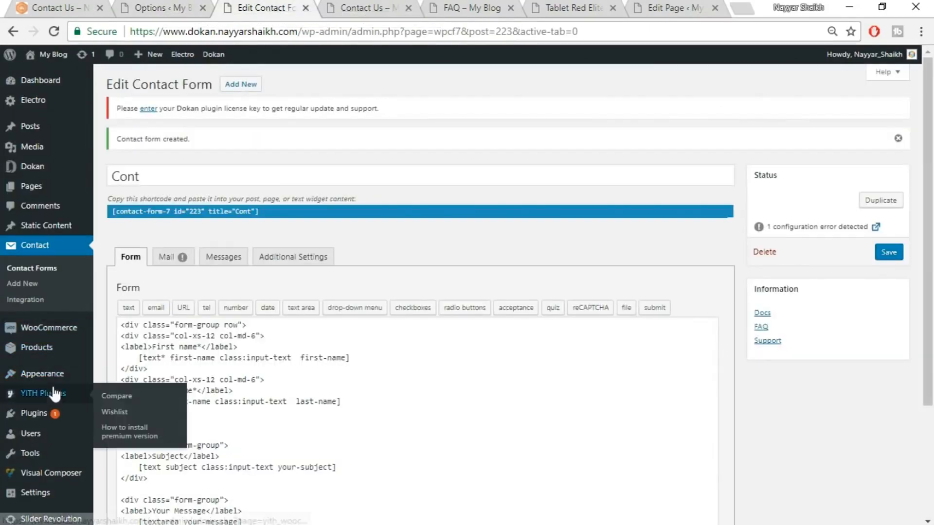
pyautogui.moveTo(59, 377)
pyautogui.click(127, 410)
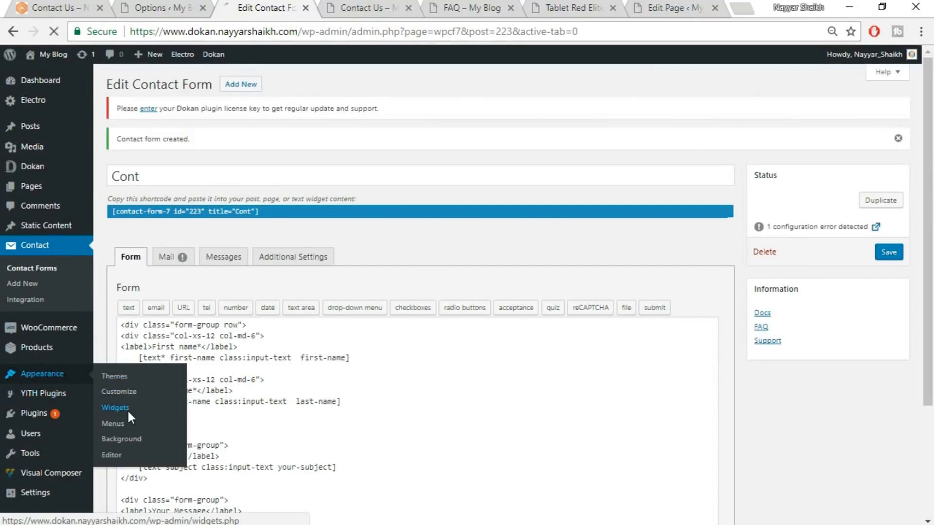
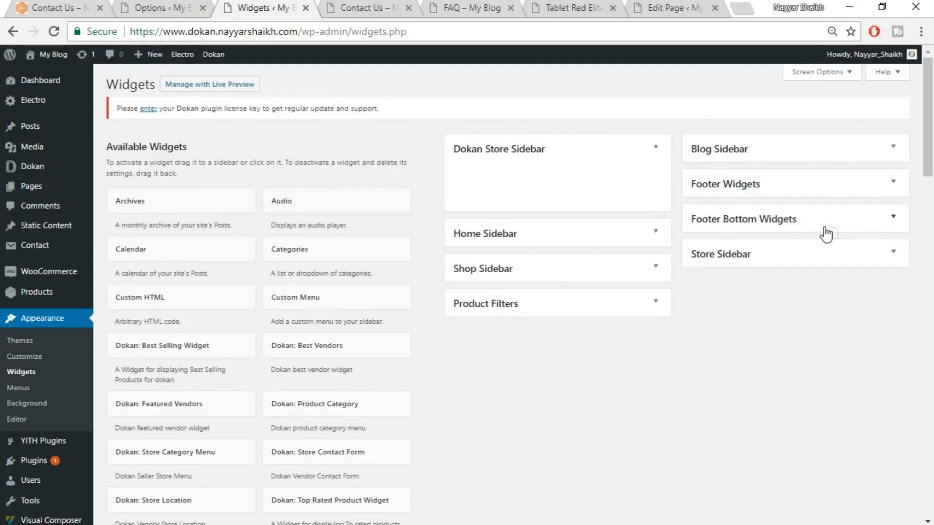
# Add a Custom Menu widget to the Footer Bottom Widgets area
pyautogui.click(829, 227)
pyautogui.click(829, 227)
pyautogui.scroll(-8, 419, 385)
pyautogui.scroll(8, 419, 385)
pyautogui.click(332, 308)
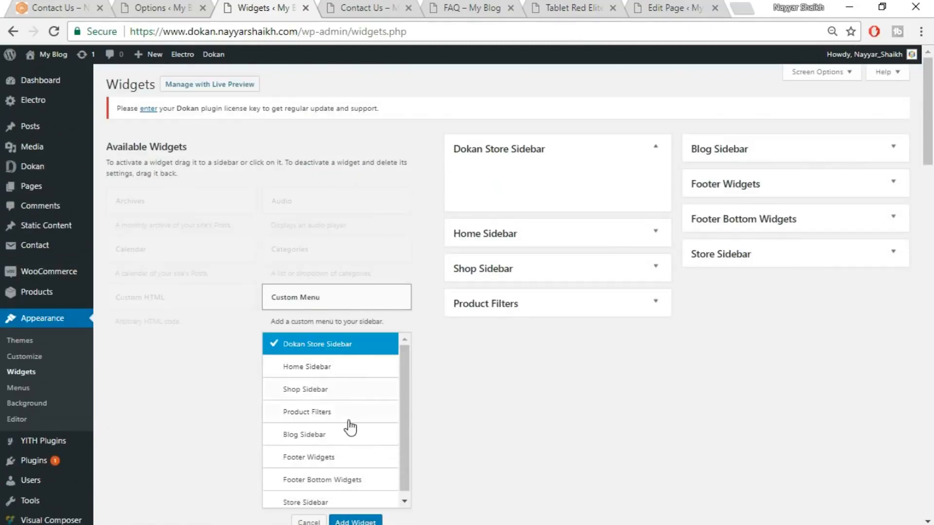
pyautogui.click(354, 479)
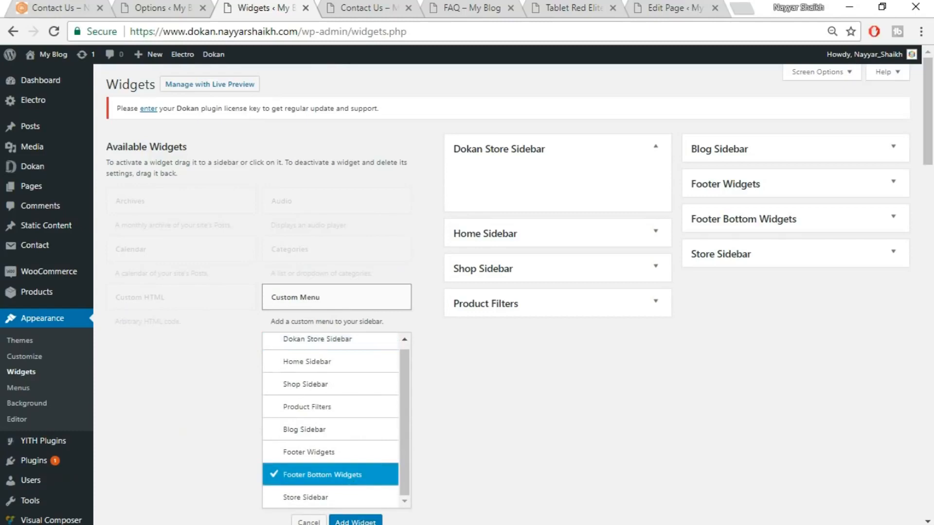
pyautogui.scroll(-3, 423, 488)
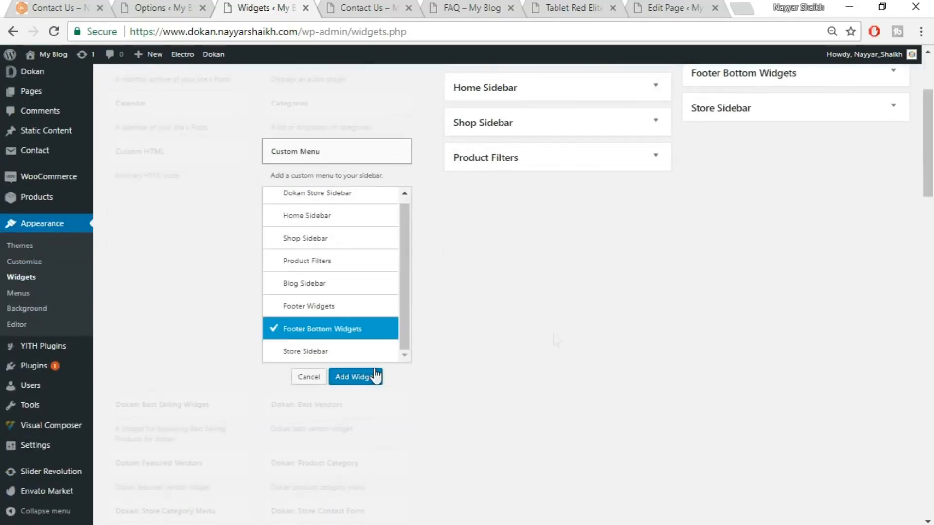
pyautogui.click(355, 377)
# Copy the Important Links footer heading from the Electro demo's Contact Us page
pyautogui.click(46, 6)
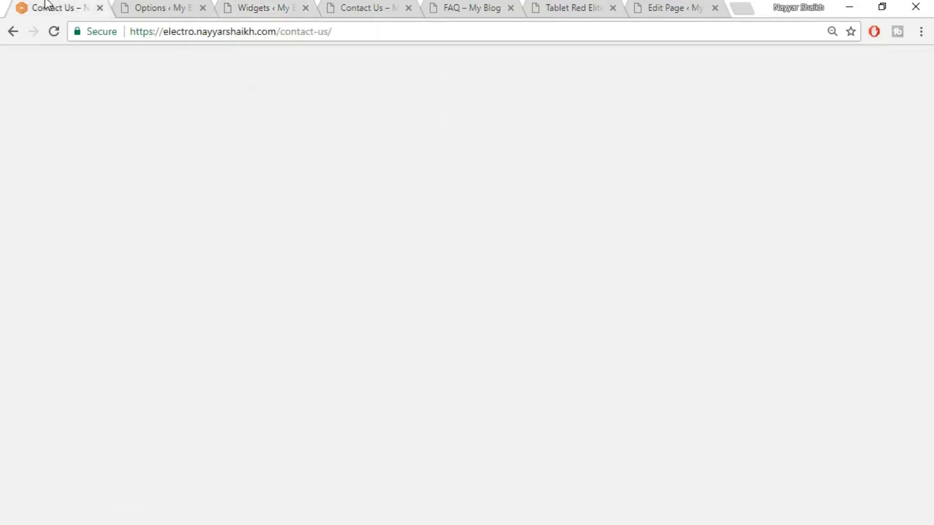
pyautogui.moveTo(406, 267); pyautogui.dragTo(491, 266)
pyautogui.click(492, 267)
pyautogui.tripleClick(479, 265)
pyautogui.hotkey('ctrl', 'c')
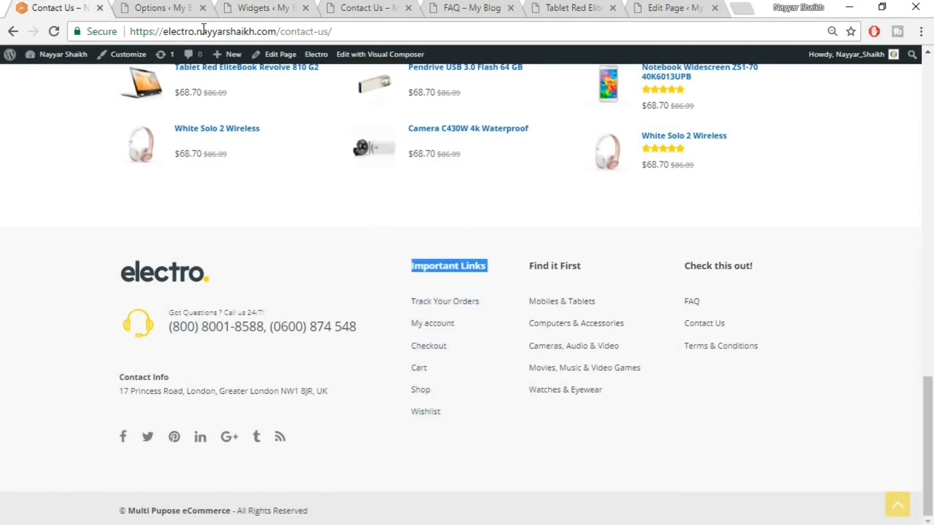
# Title the new widget Important Links, assign the Important Links menu, and save it
pyautogui.click(229, 6)
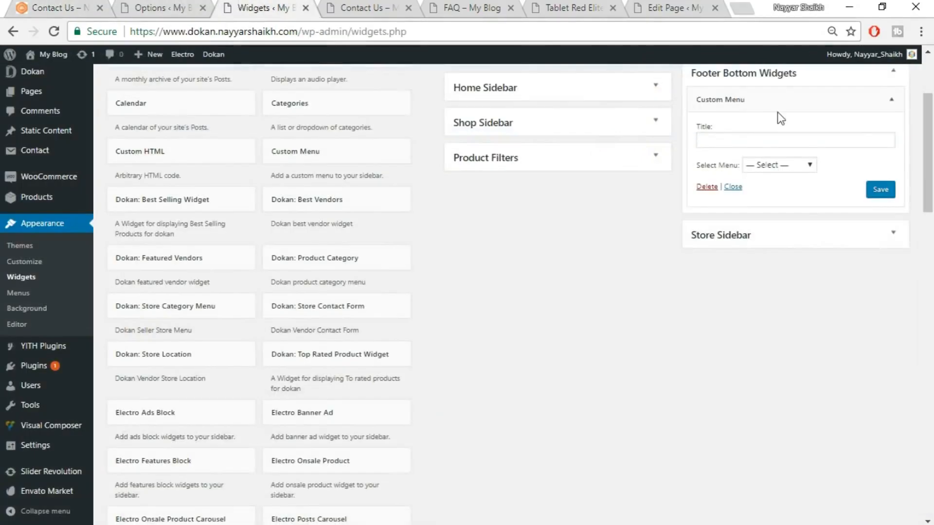
pyautogui.click(752, 140)
pyautogui.hotkey('ctrl', 'v')
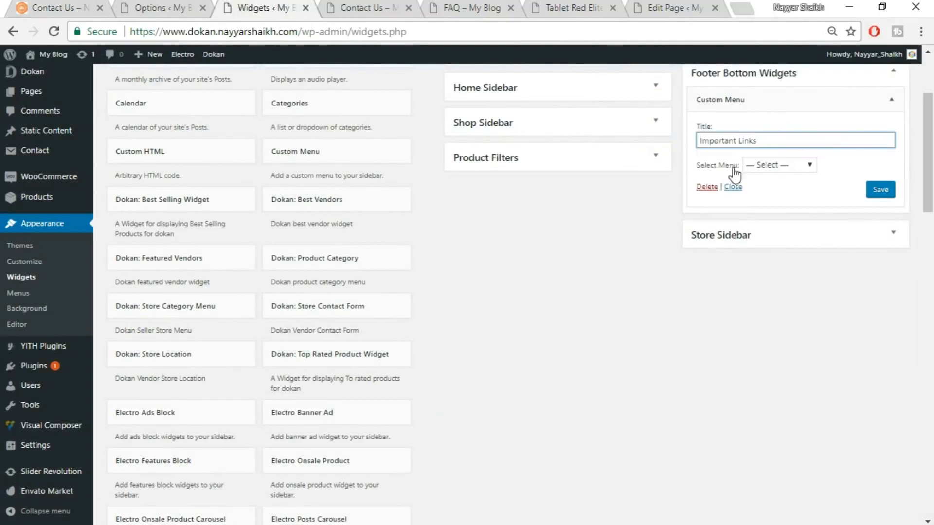
pyautogui.click(783, 167)
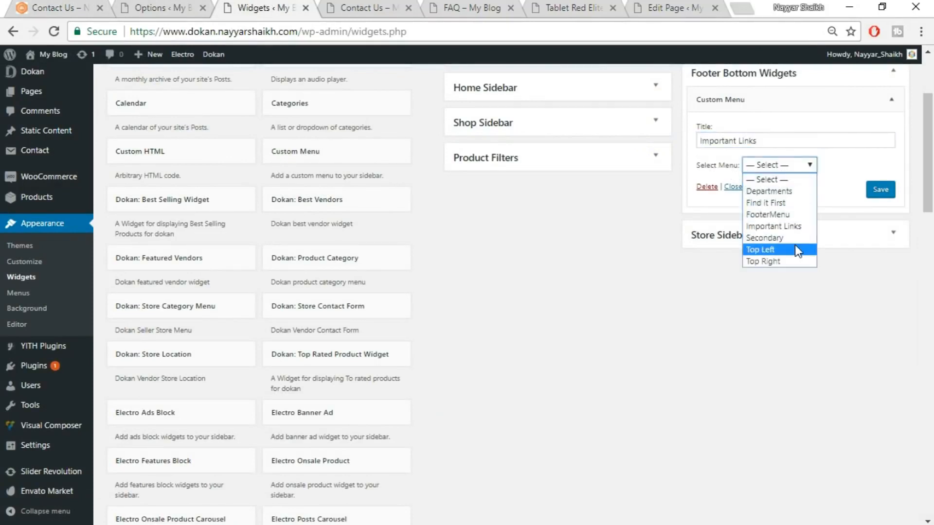
pyautogui.click(798, 229)
pyautogui.click(890, 195)
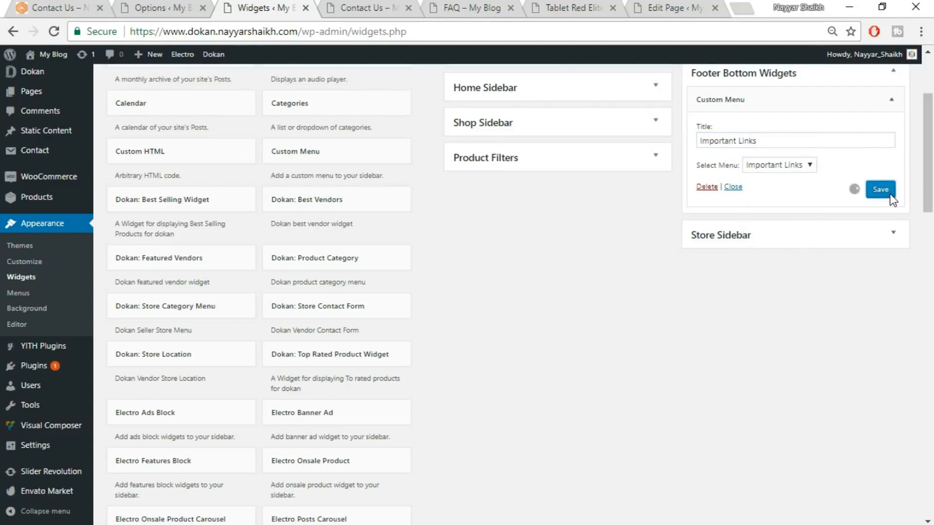
# Add a second Custom Menu widget to Footer Bottom Widgets and copy the demo's Find it First heading
pyautogui.click(334, 157)
pyautogui.click(360, 377)
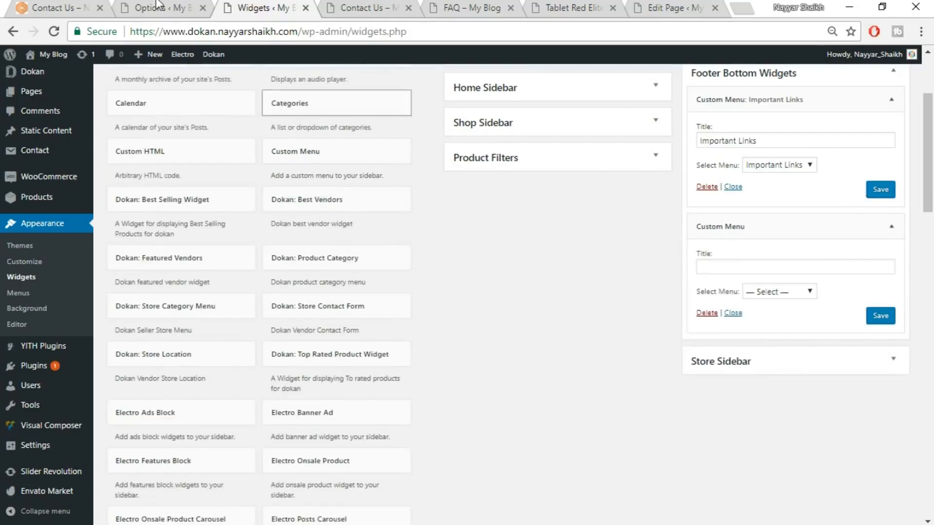
pyautogui.click(94, 7)
pyautogui.tripleClick(559, 267)
pyautogui.hotkey('ctrl', 'c')
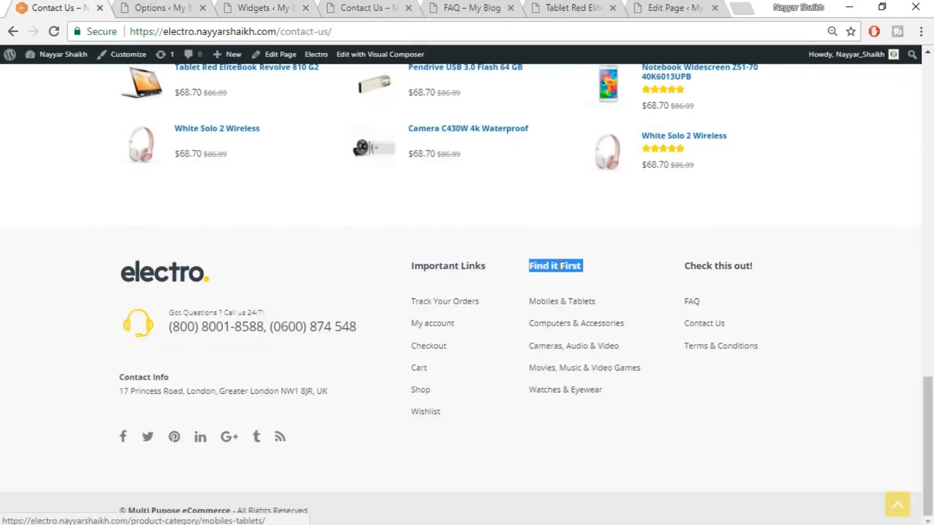
# Title the second widget Find it First, assign the Find it First menu, and save it
pyautogui.click(262, 7)
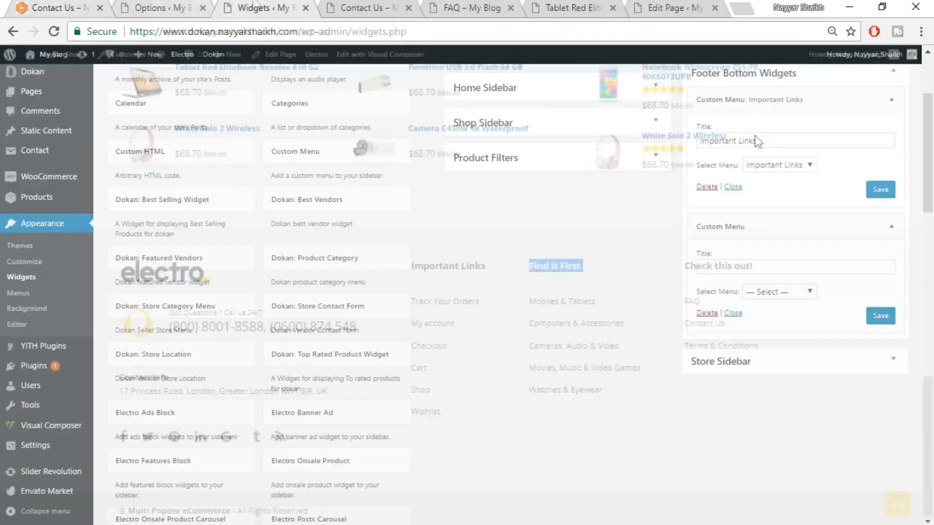
pyautogui.click(788, 270)
pyautogui.hotkey('ctrl', 'v')
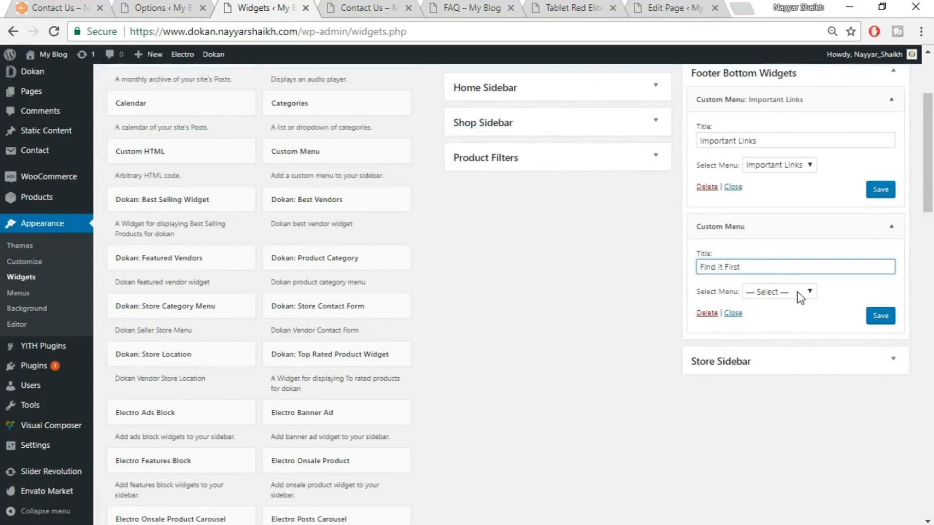
pyautogui.click(797, 291)
pyautogui.click(766, 329)
pyautogui.click(880, 316)
# Copy the Check this out! footer heading from the Electro demo page
pyautogui.click(39, 4)
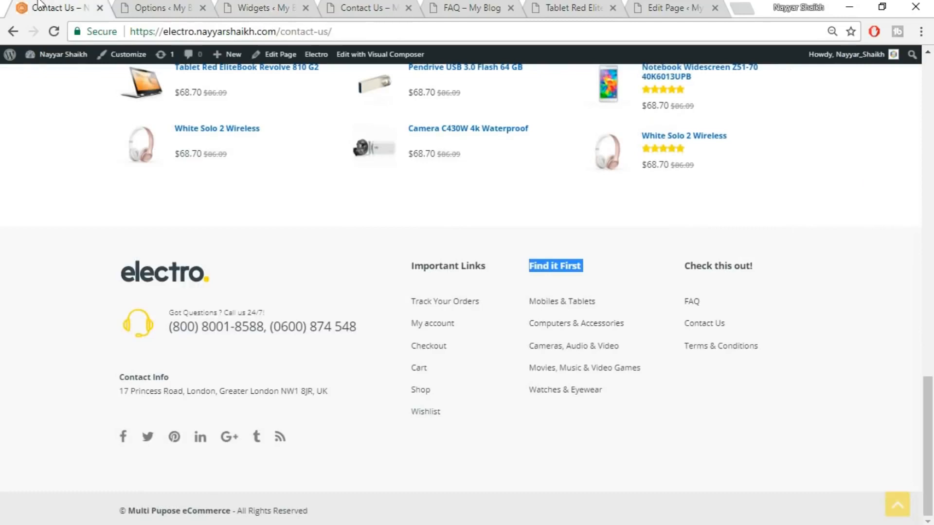
pyautogui.tripleClick(717, 268)
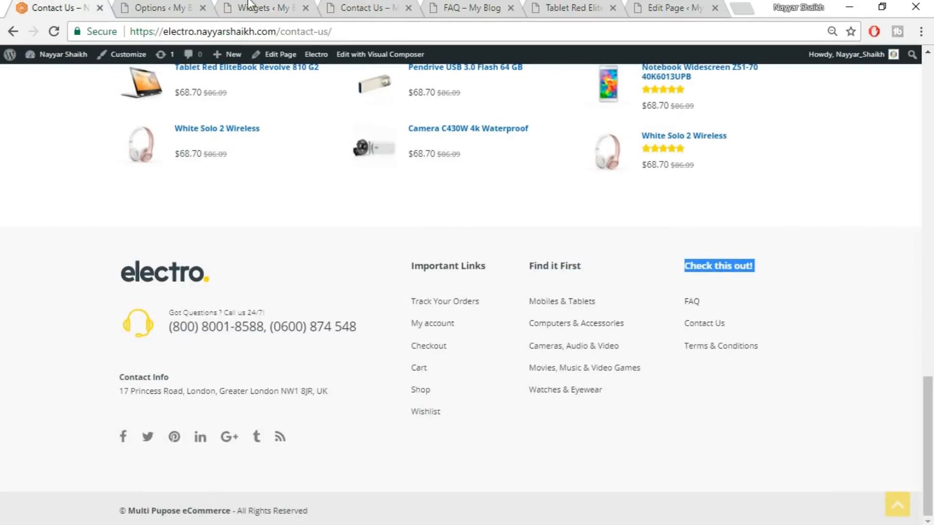
pyautogui.click(171, 10)
pyautogui.click(266, 6)
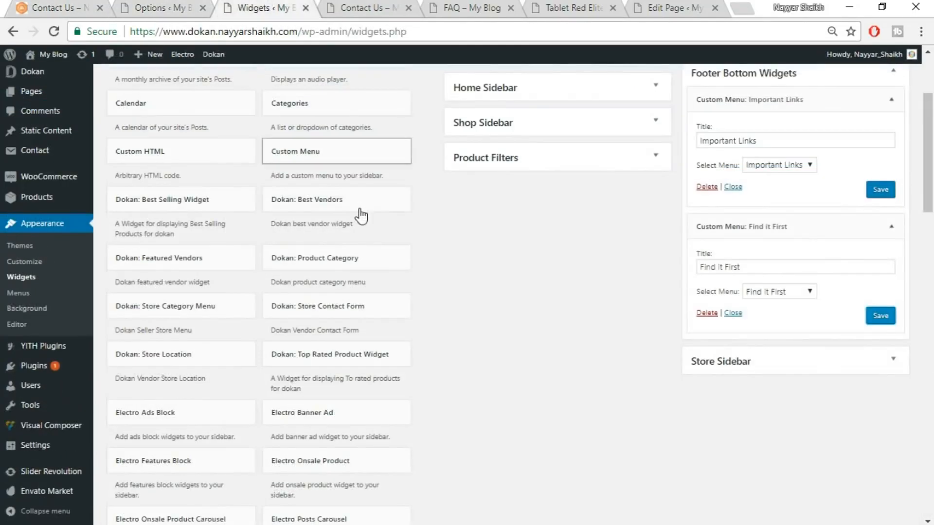
# Add a third Custom Menu widget to Footer Bottom Widgets titled Check this out!
pyautogui.click(324, 159)
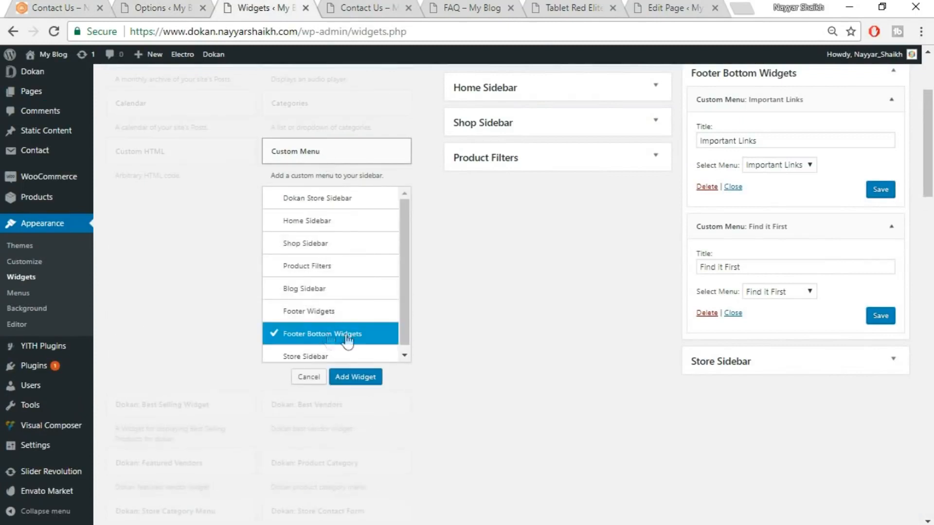
pyautogui.click(360, 378)
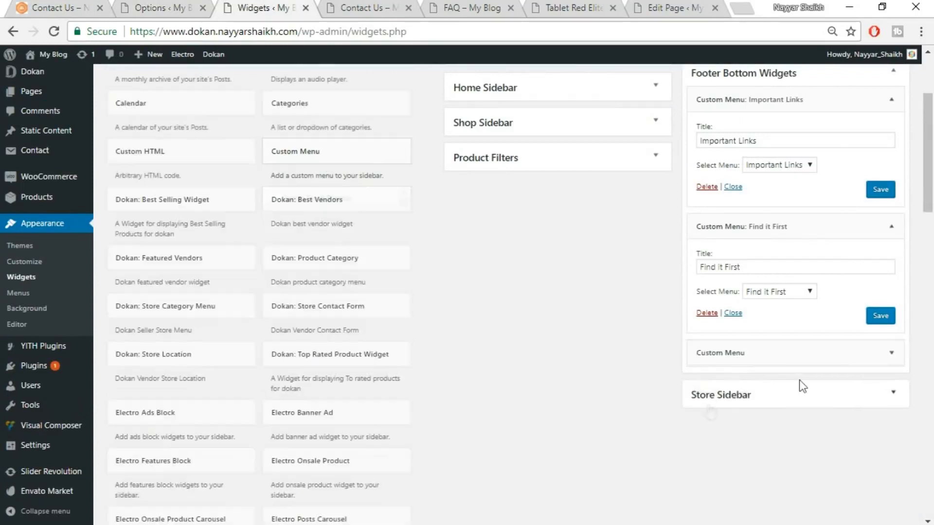
pyautogui.click(791, 392)
pyautogui.write('Check this out!')
# Assign the FooterMenu menu to the Check this out! widget and save it
pyautogui.click(798, 421)
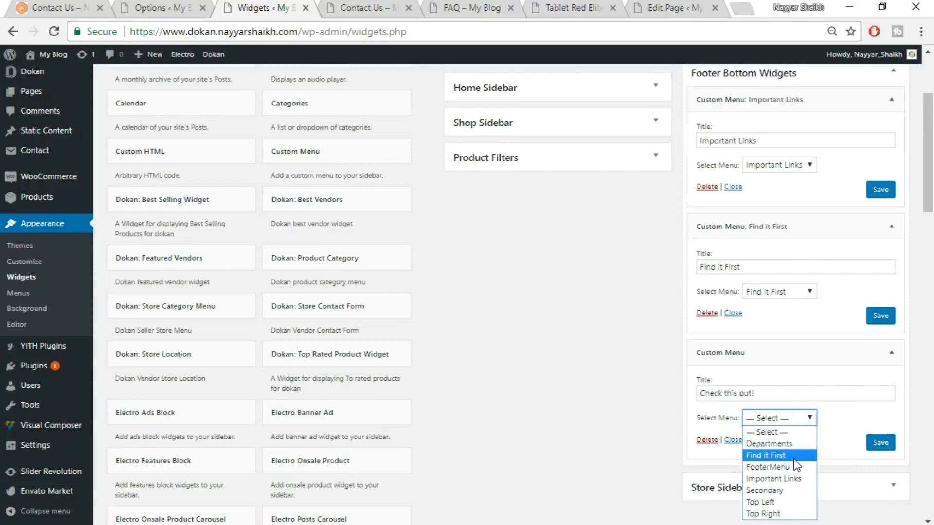
pyautogui.click(75, 6)
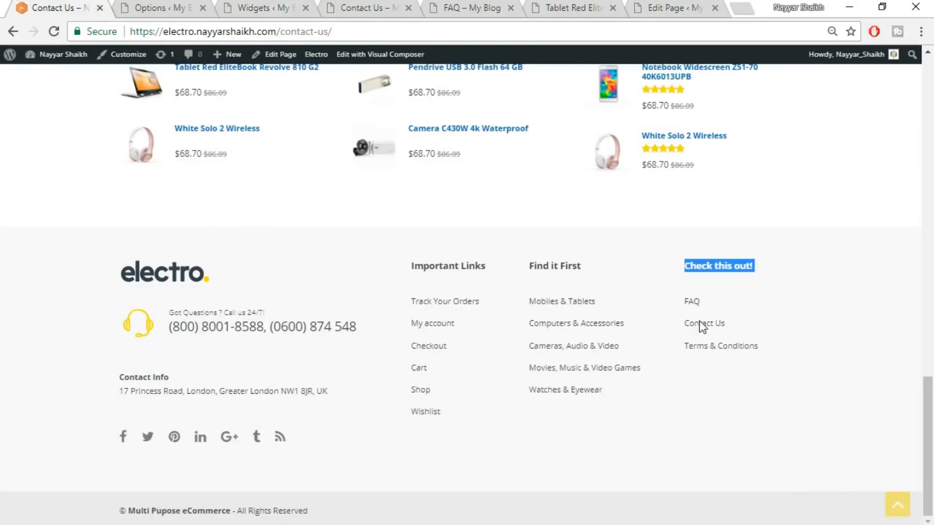
pyautogui.click(129, 8)
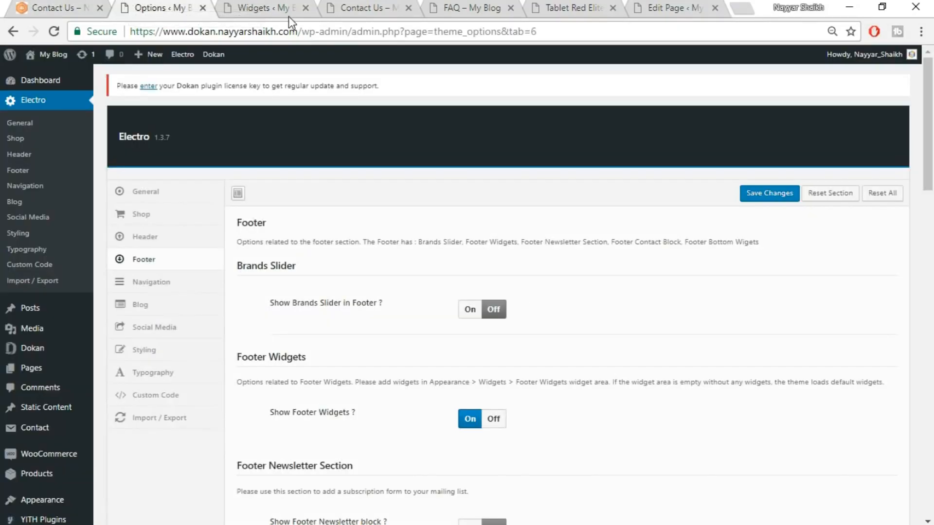
pyautogui.click(273, 6)
pyautogui.click(799, 417)
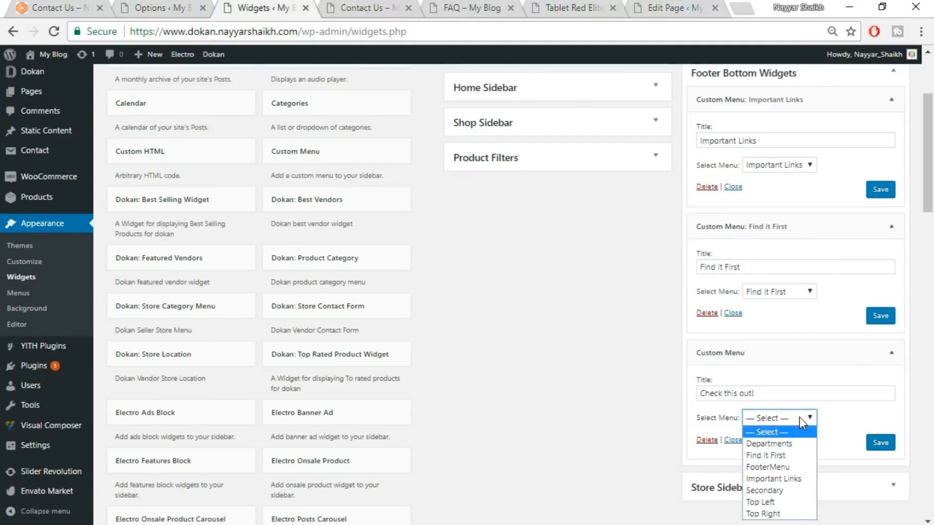
pyautogui.click(793, 467)
pyautogui.click(881, 445)
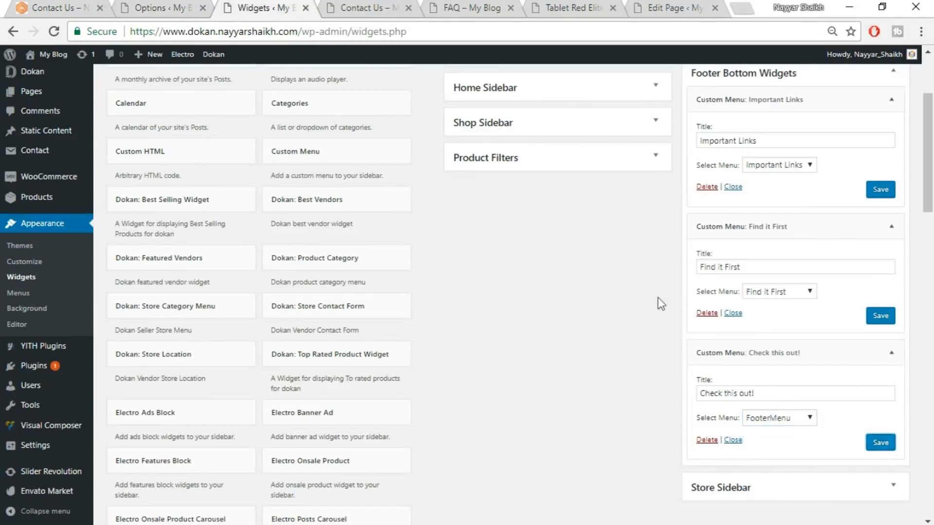
# Reload the site's Contact Us page and check the new footer columns
pyautogui.click(348, 7)
pyautogui.click(366, 32)
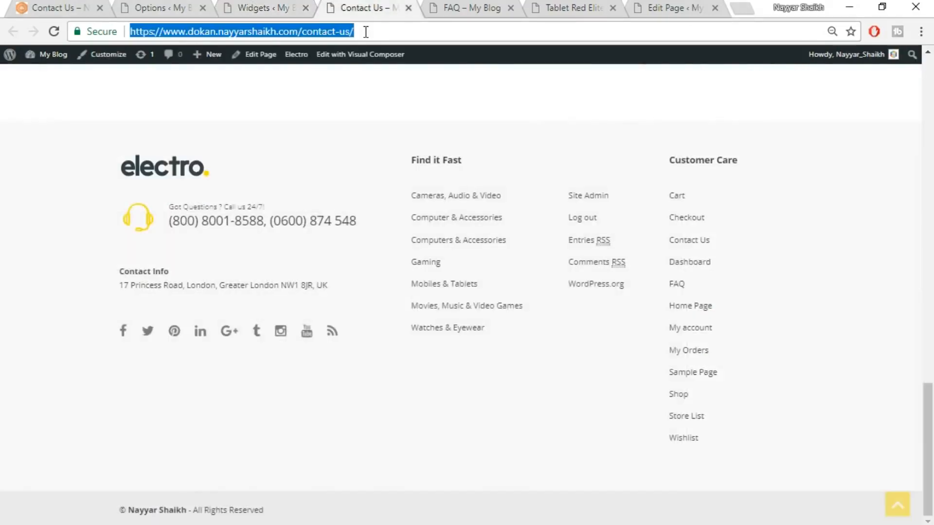
pyautogui.press('Return')
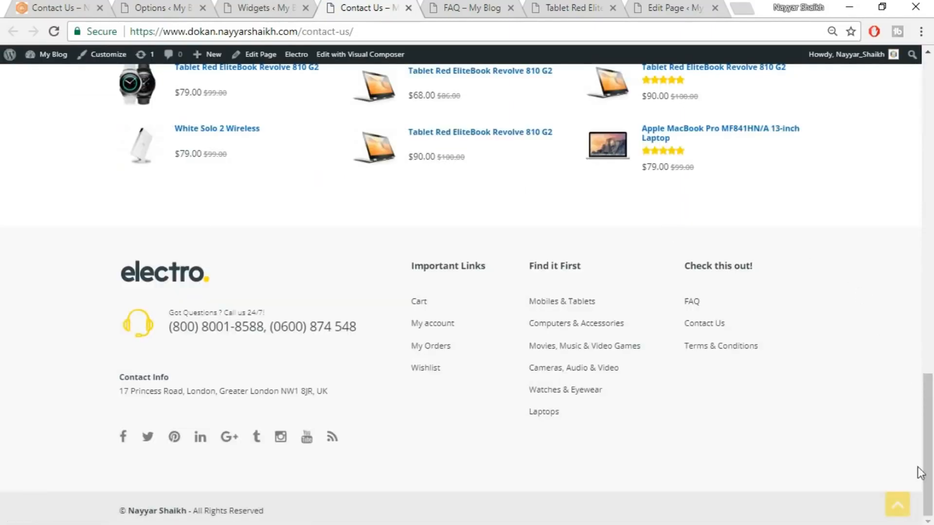
pyautogui.click(902, 504)
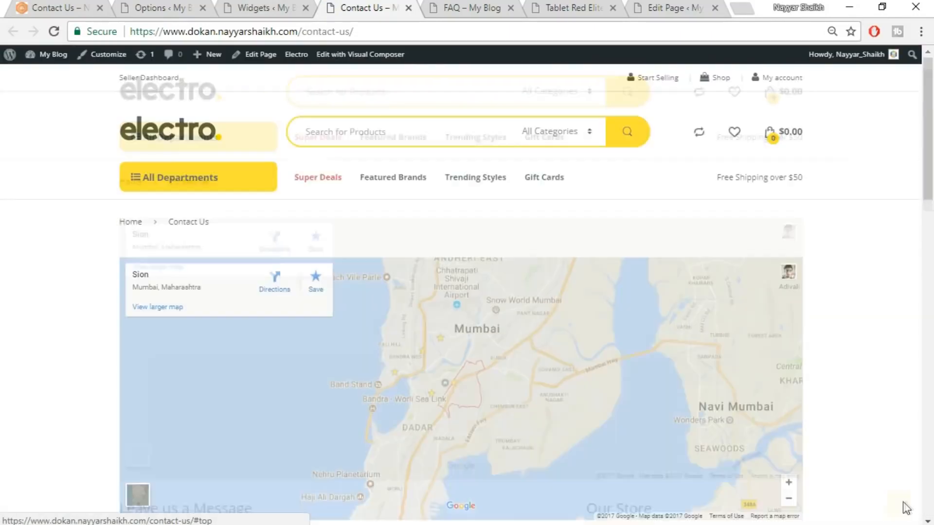
pyautogui.moveTo(927, 194); pyautogui.dragTo(929, 494)
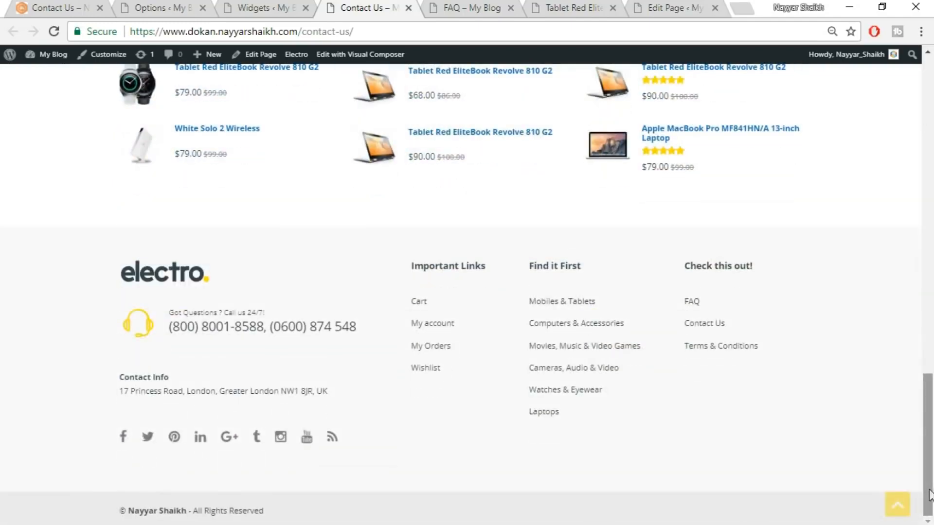
pyautogui.click(897, 503)
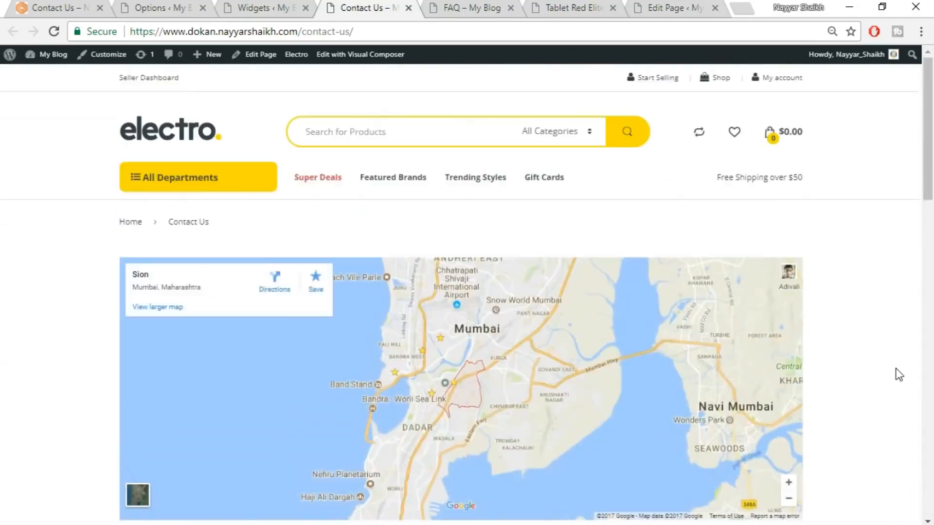
# Open the Header section of the Electro theme options
pyautogui.click(154, 5)
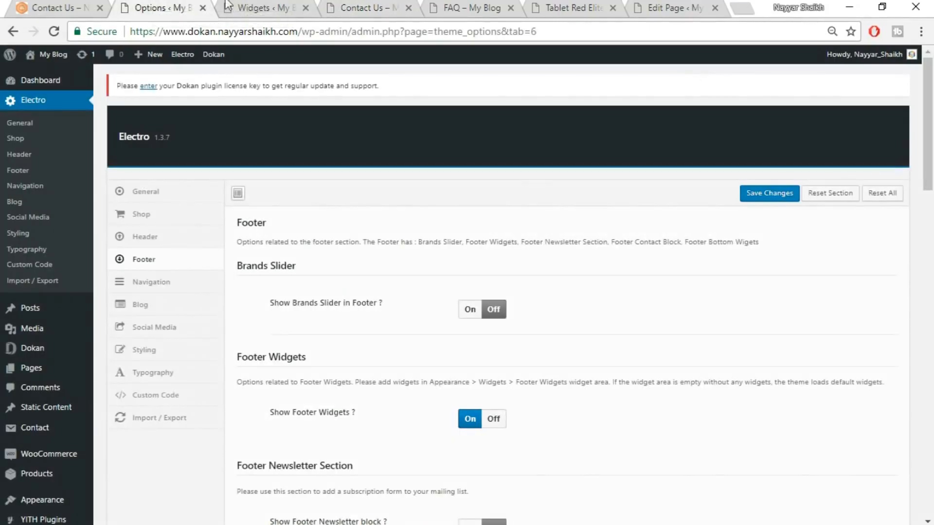
pyautogui.click(155, 198)
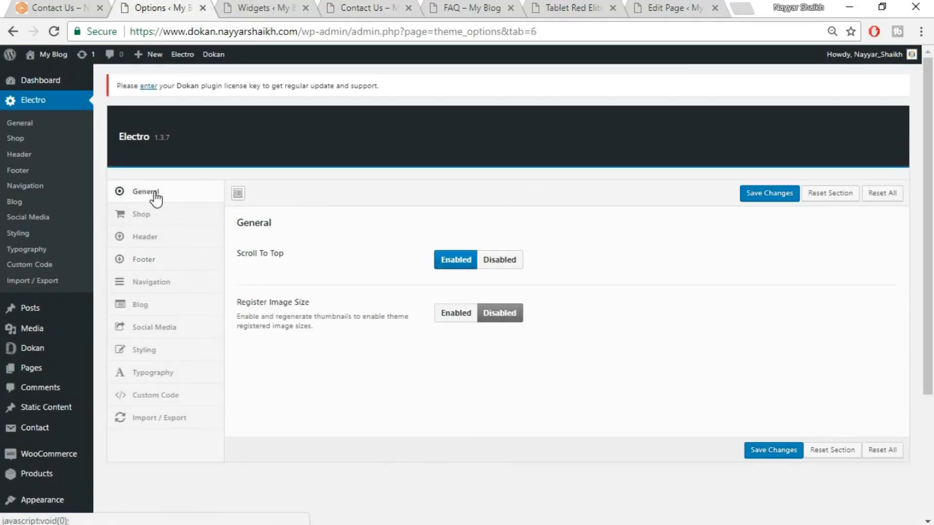
pyautogui.click(162, 239)
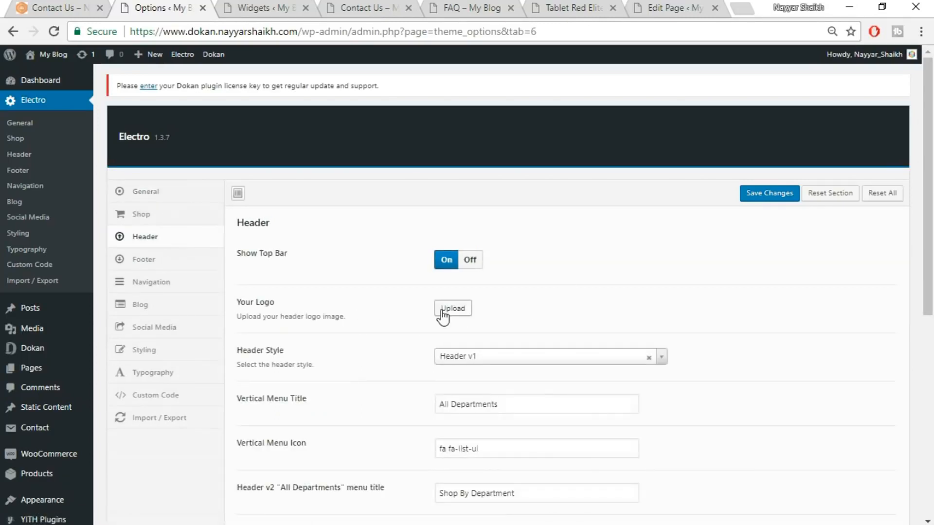
# Compare the demo's header with the site's header and the Header options
pyautogui.click(82, 7)
pyautogui.click(363, 7)
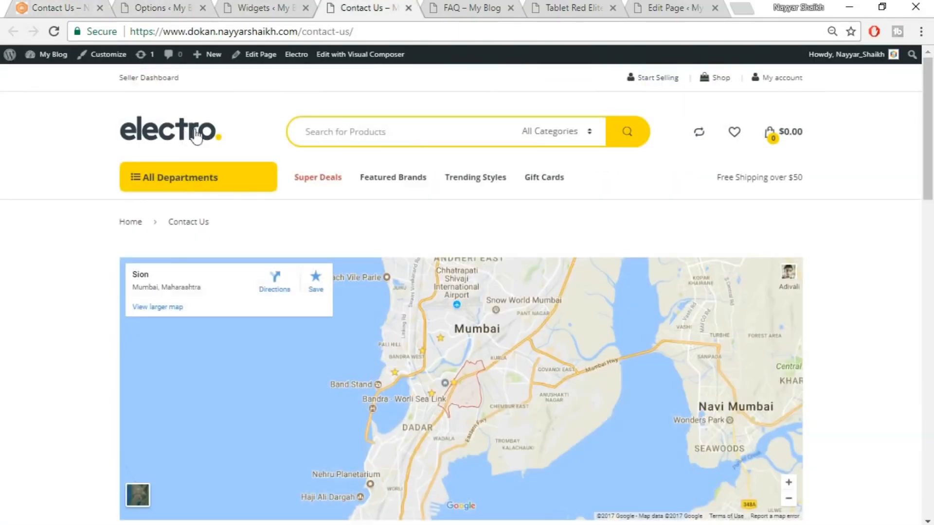
pyautogui.click(182, 5)
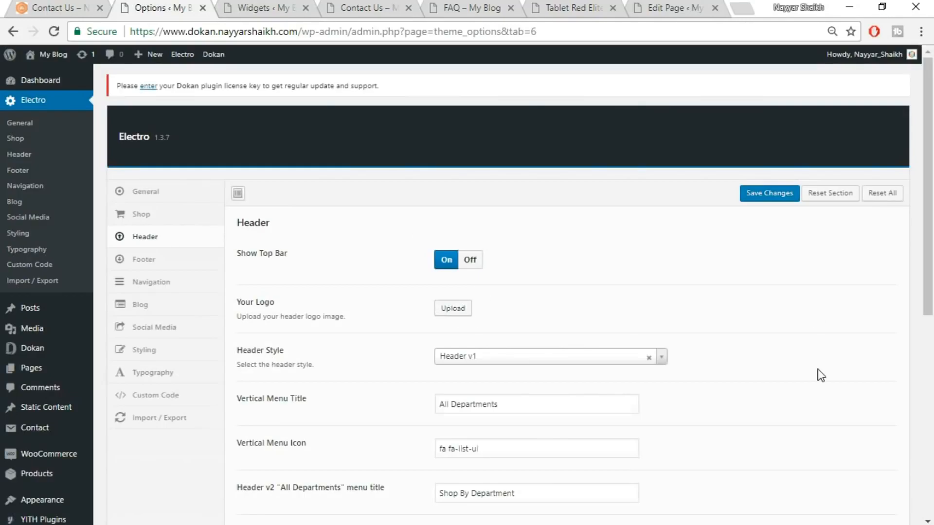
pyautogui.scroll(-9, 820, 375)
pyautogui.scroll(5, 819, 375)
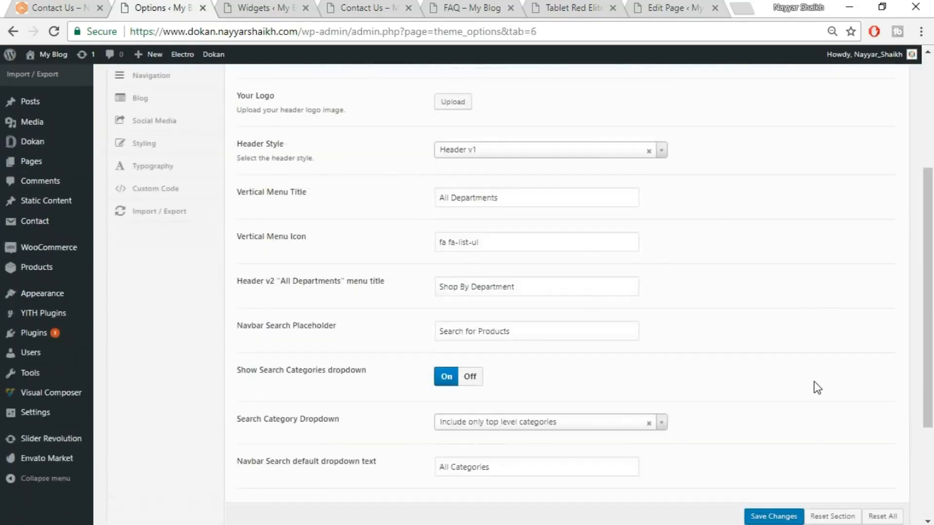
pyautogui.scroll(4, 817, 388)
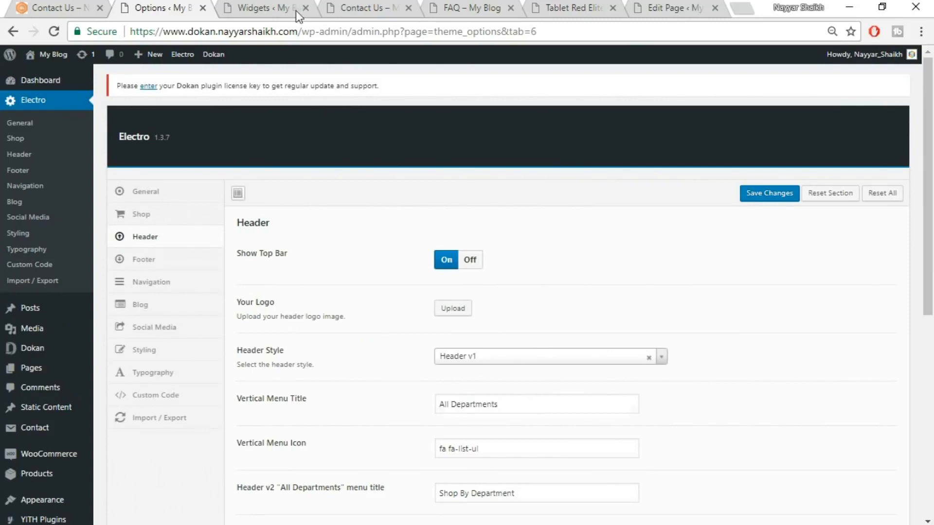
# Open the Customizer's Site Identity settings from the Contact Us page and set the Site Title to Ntech Solutions
pyautogui.click(336, 7)
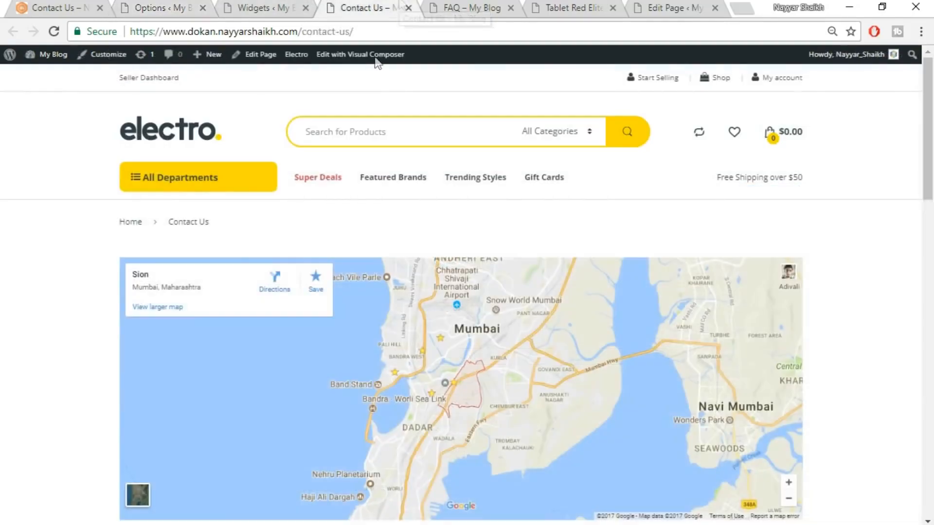
pyautogui.click(98, 57)
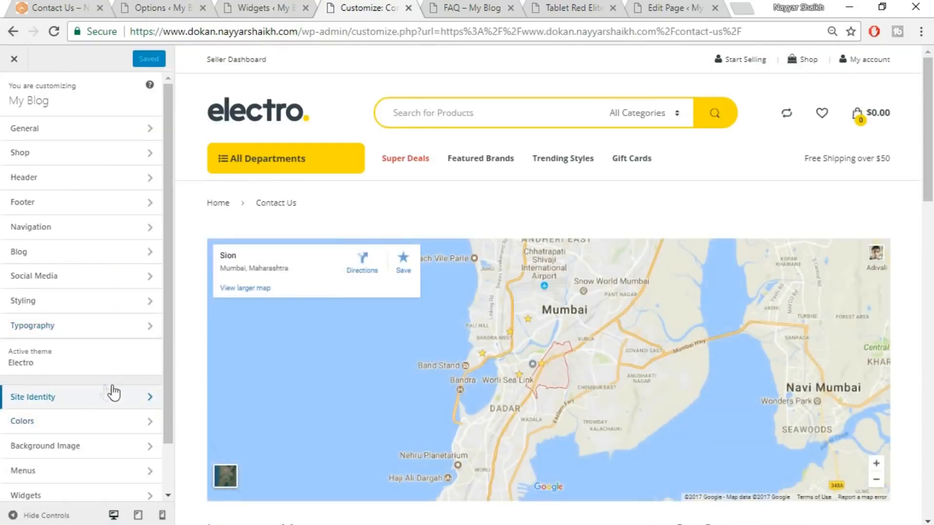
pyautogui.click(86, 398)
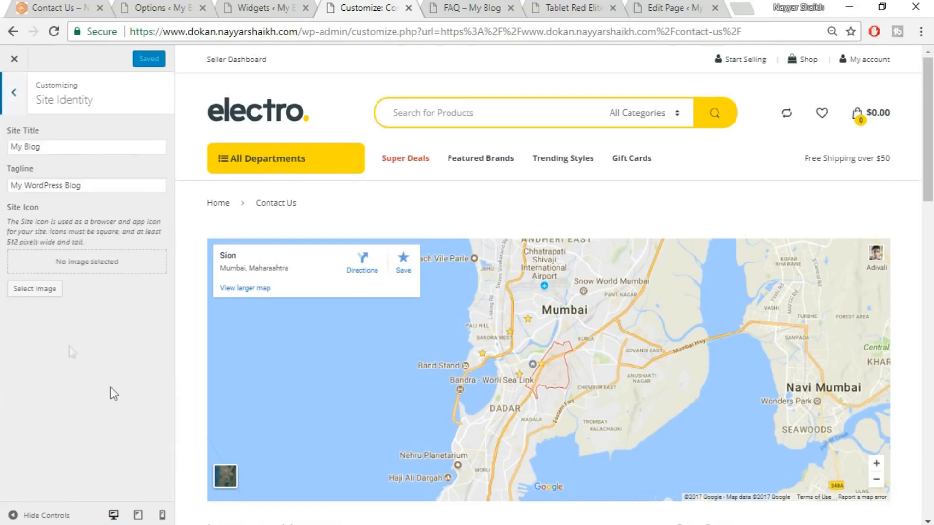
pyautogui.tripleClick(64, 147)
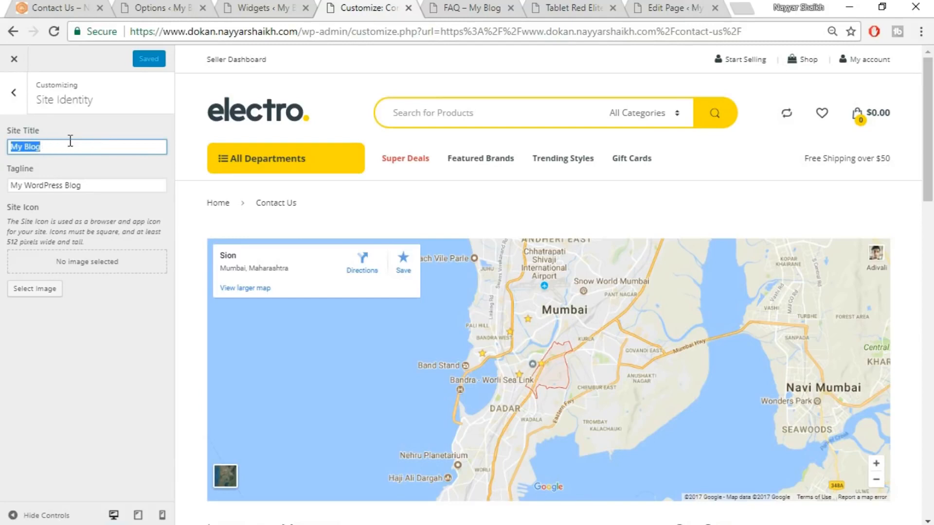
pyautogui.write('N')
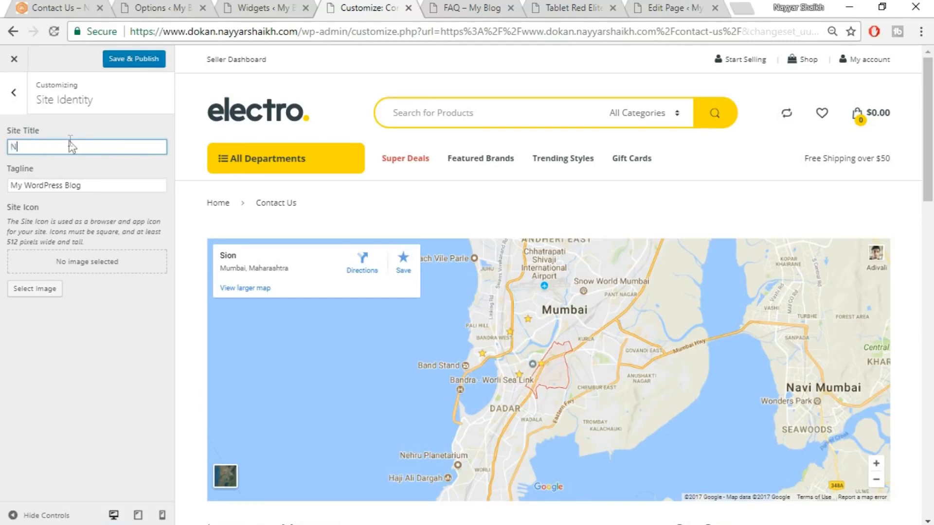
pyautogui.write('tech Sol')
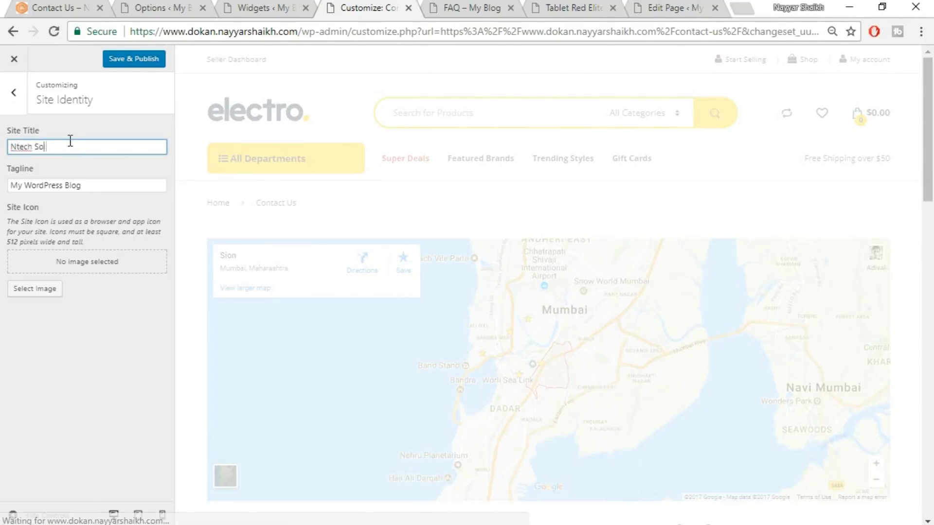
pyautogui.write('utions')
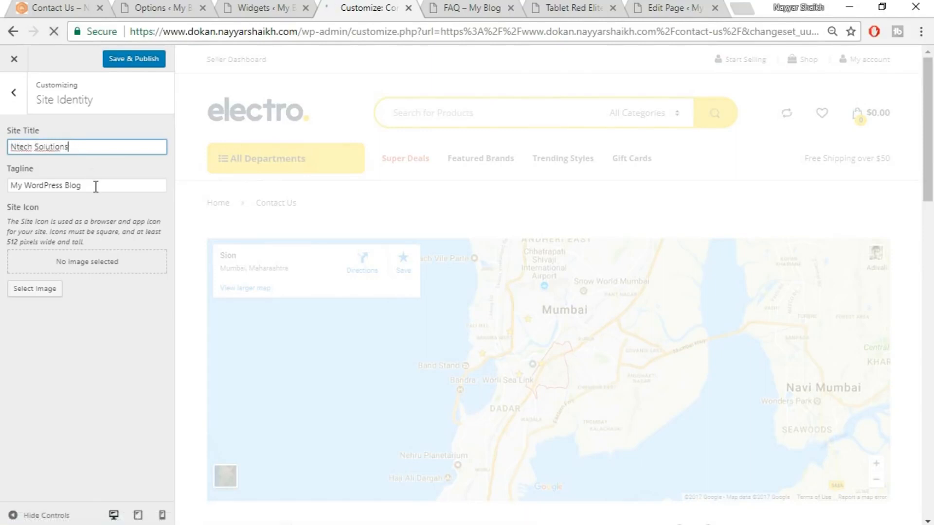
# Replace the site tagline with Best eCommerce Site
pyautogui.moveTo(98, 187); pyautogui.dragTo(2, 185)
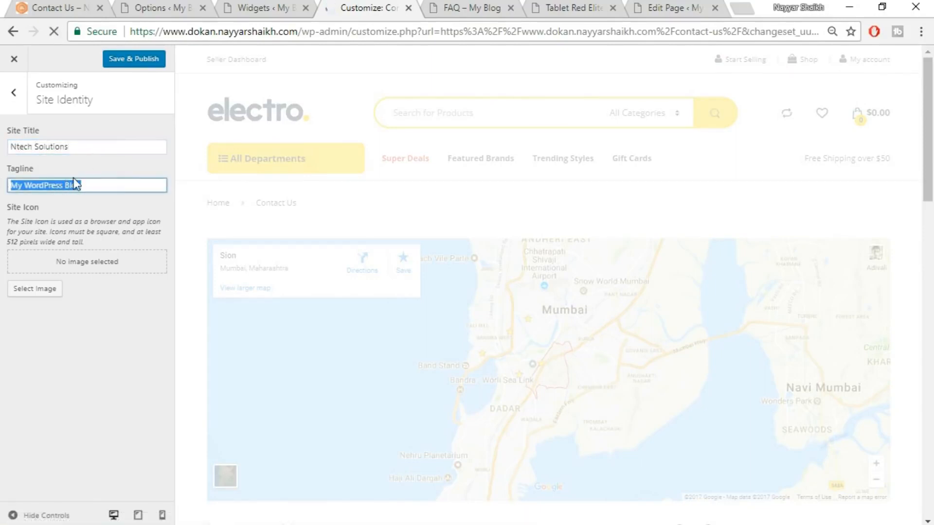
pyautogui.write('Best ')
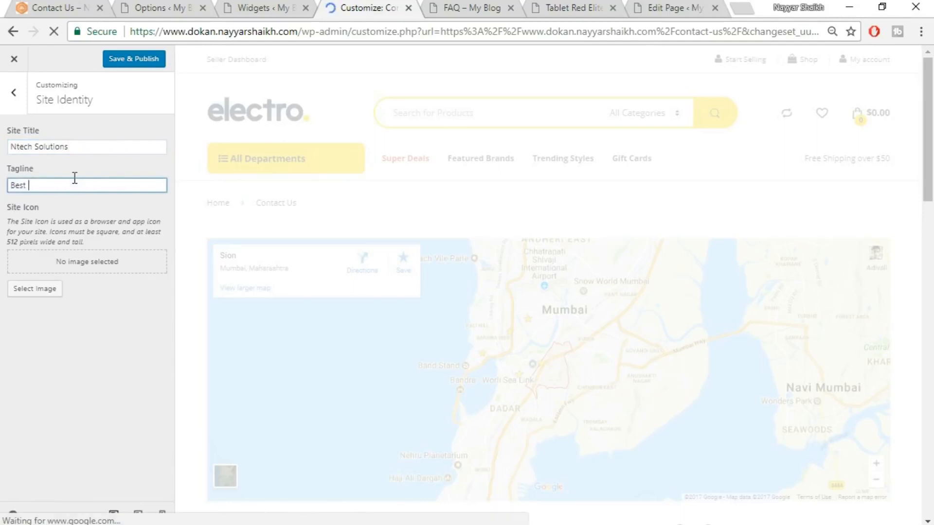
pyautogui.write('eCommerce')
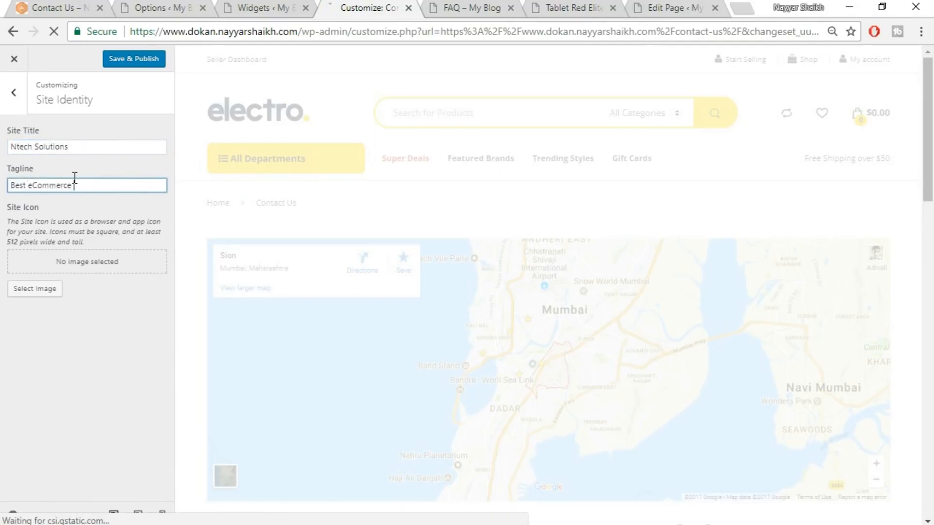
pyautogui.write(' Site')
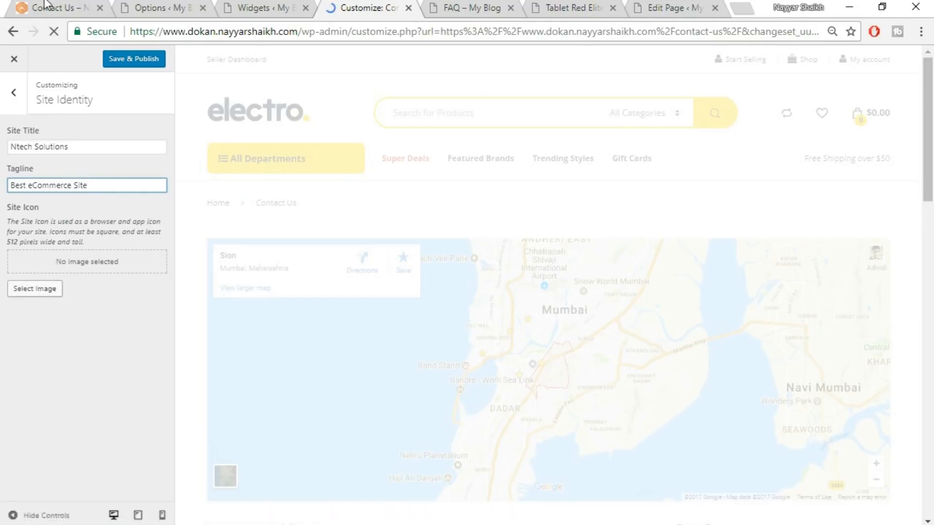
# Compare with the demo page briefly, then publish the Site Identity changes and close the Customizer
pyautogui.click(23, 14)
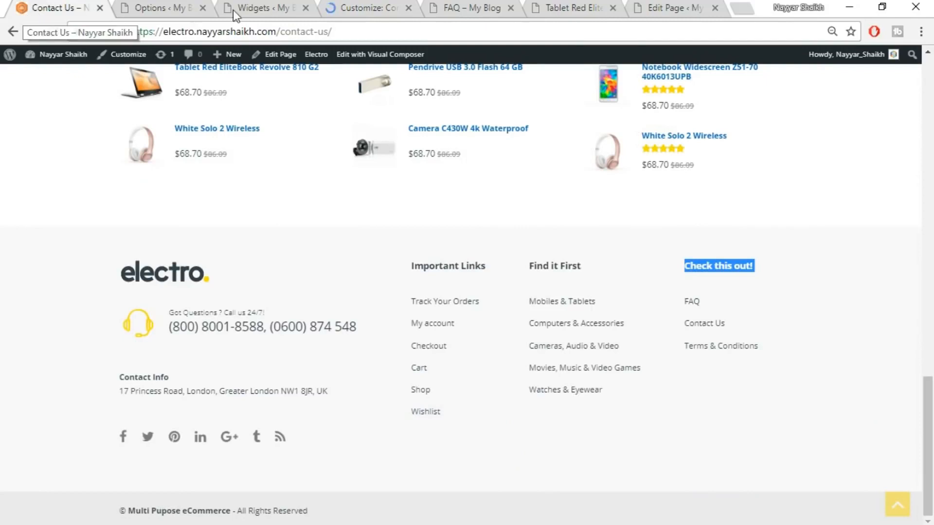
pyautogui.click(364, 8)
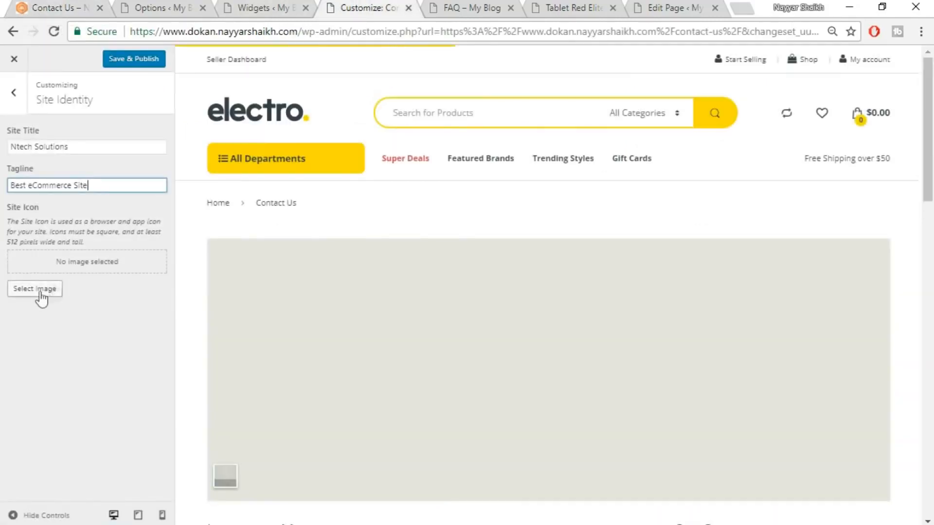
pyautogui.click(150, 61)
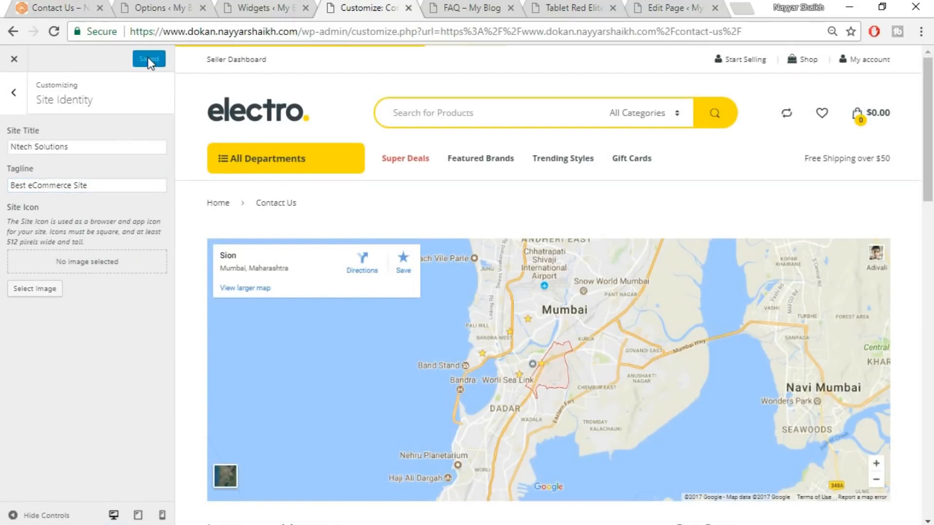
pyautogui.click(14, 62)
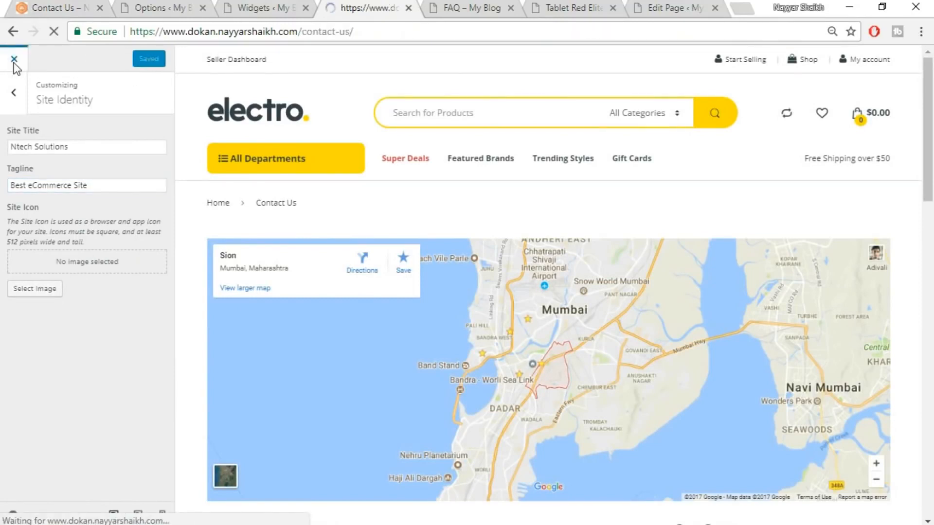